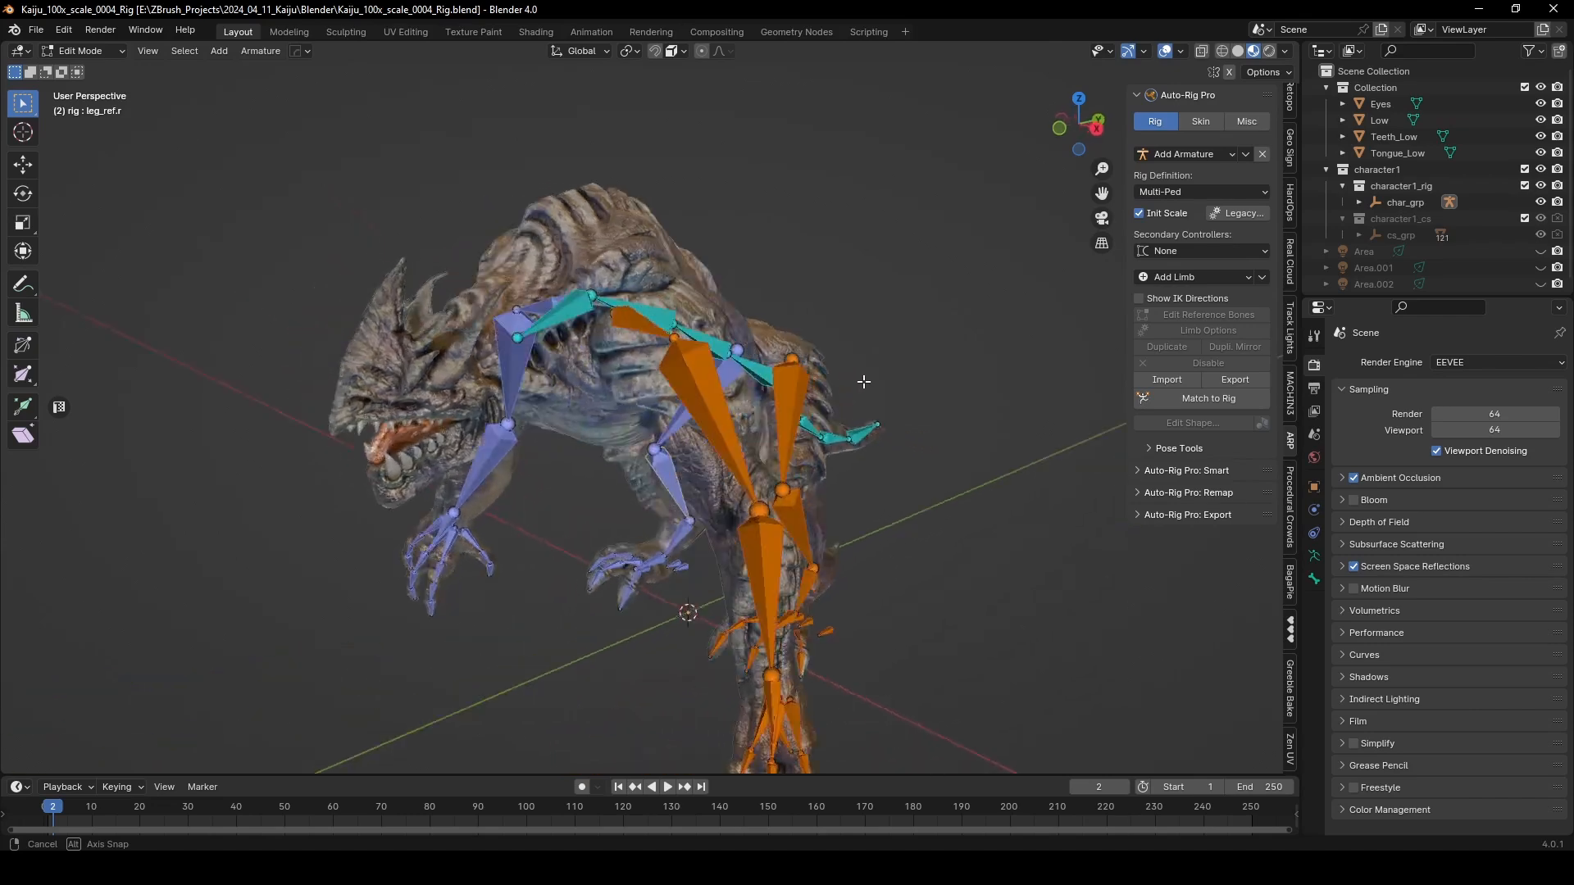
Step: Parent the left shoulder bone to the upper spine bone spine_03_ref.x with the Keep Offset option
middle_click_drag(905, 308, 599, 432)
scroll(730, 332, "up", 4)
left_click(580, 485)
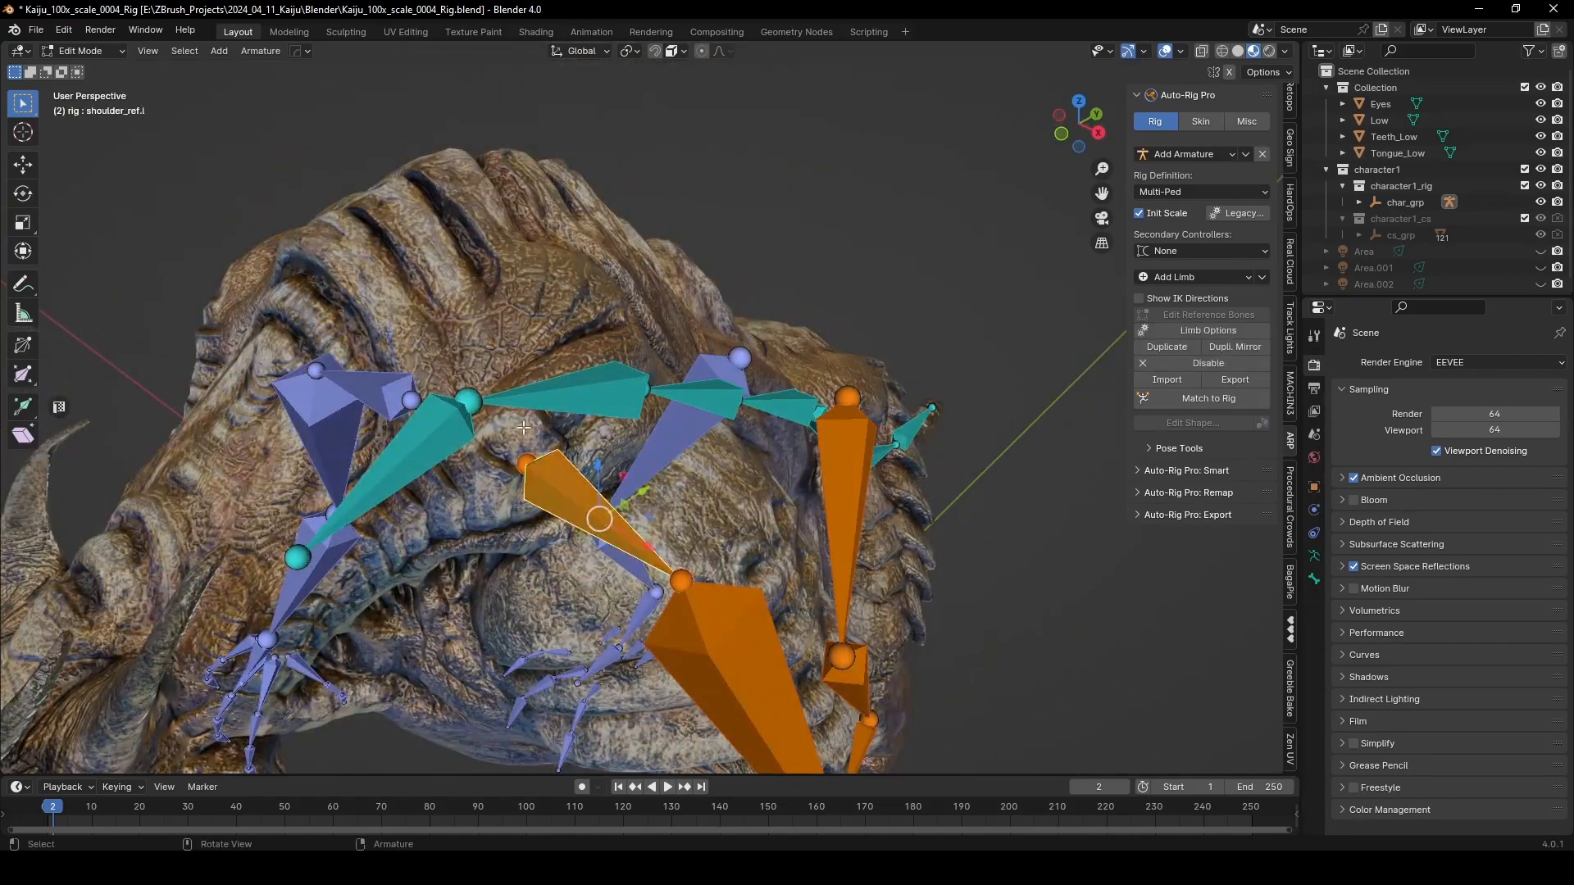
middle_click_drag(579, 485, 738, 440)
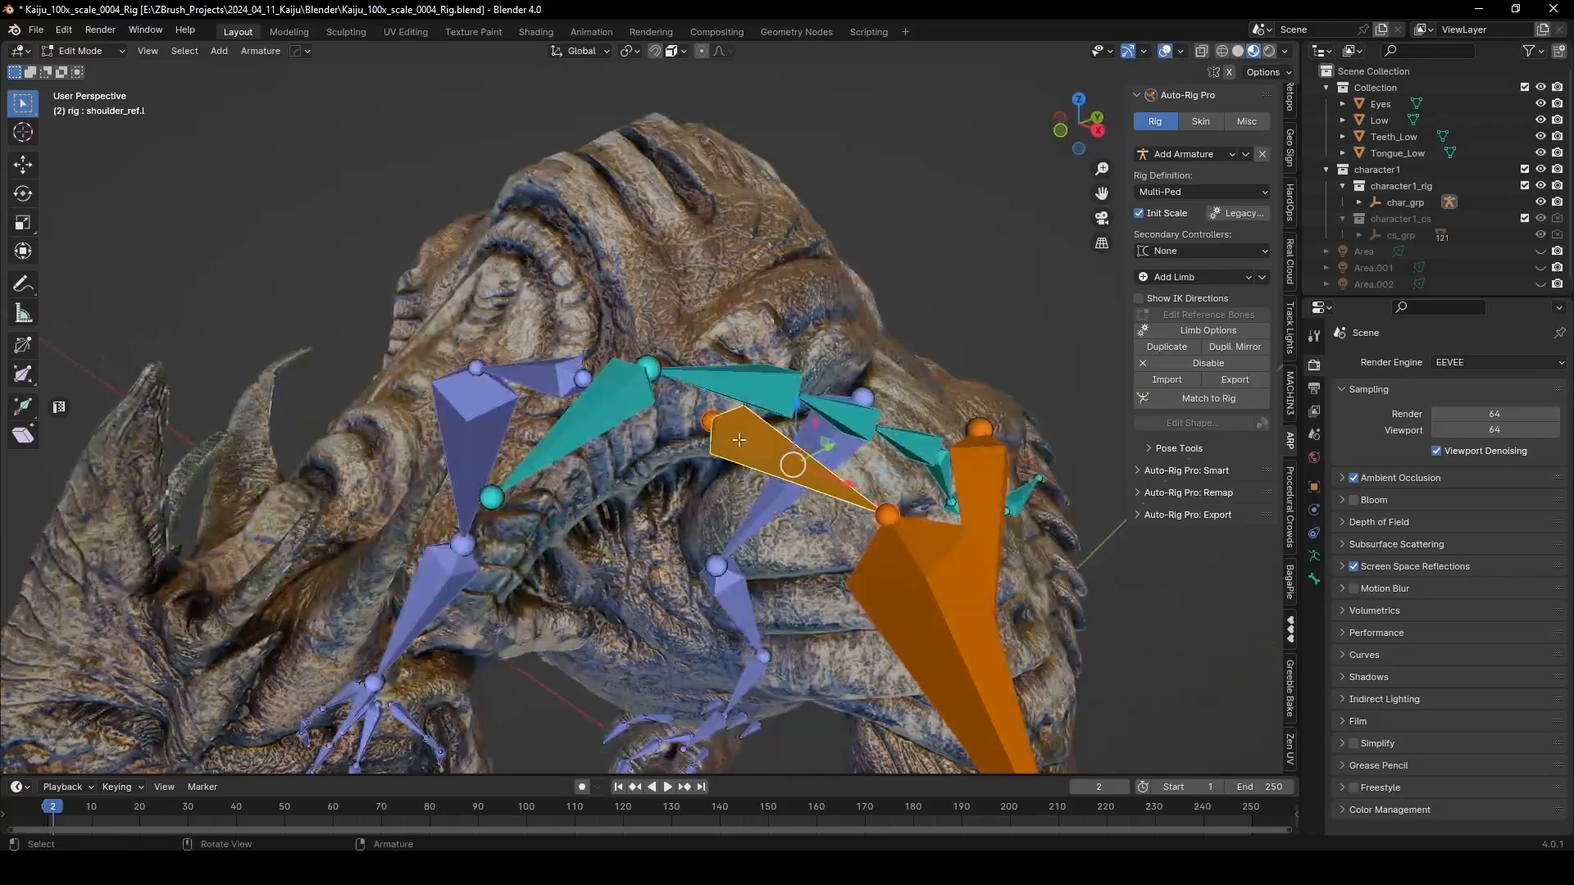
left_click(582, 413)
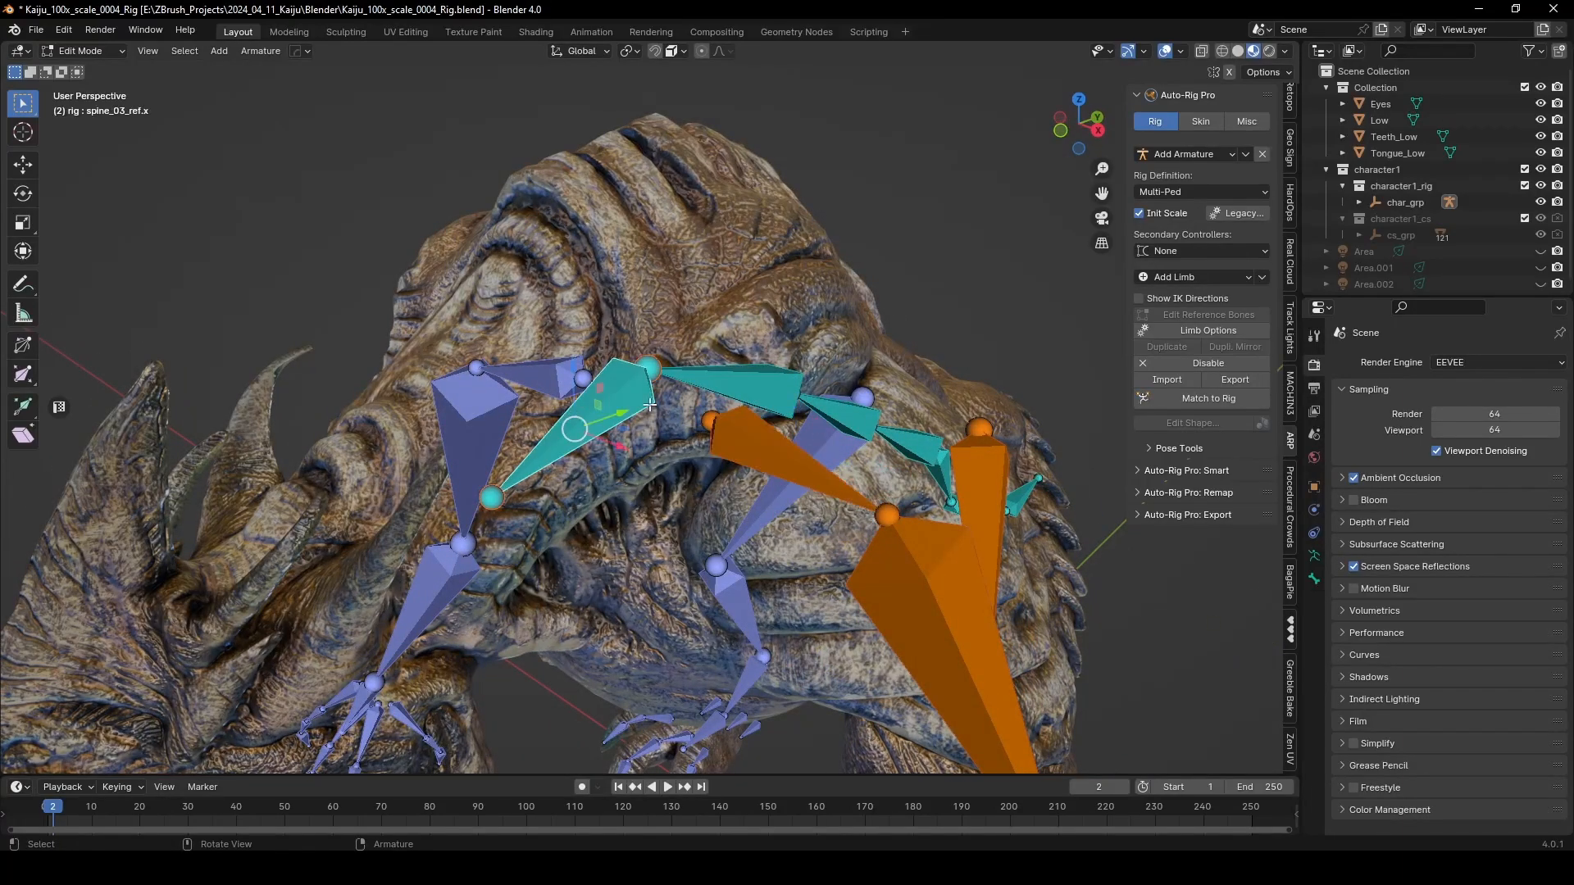
left_click(738, 427, "shift")
left_click(623, 405, "shift")
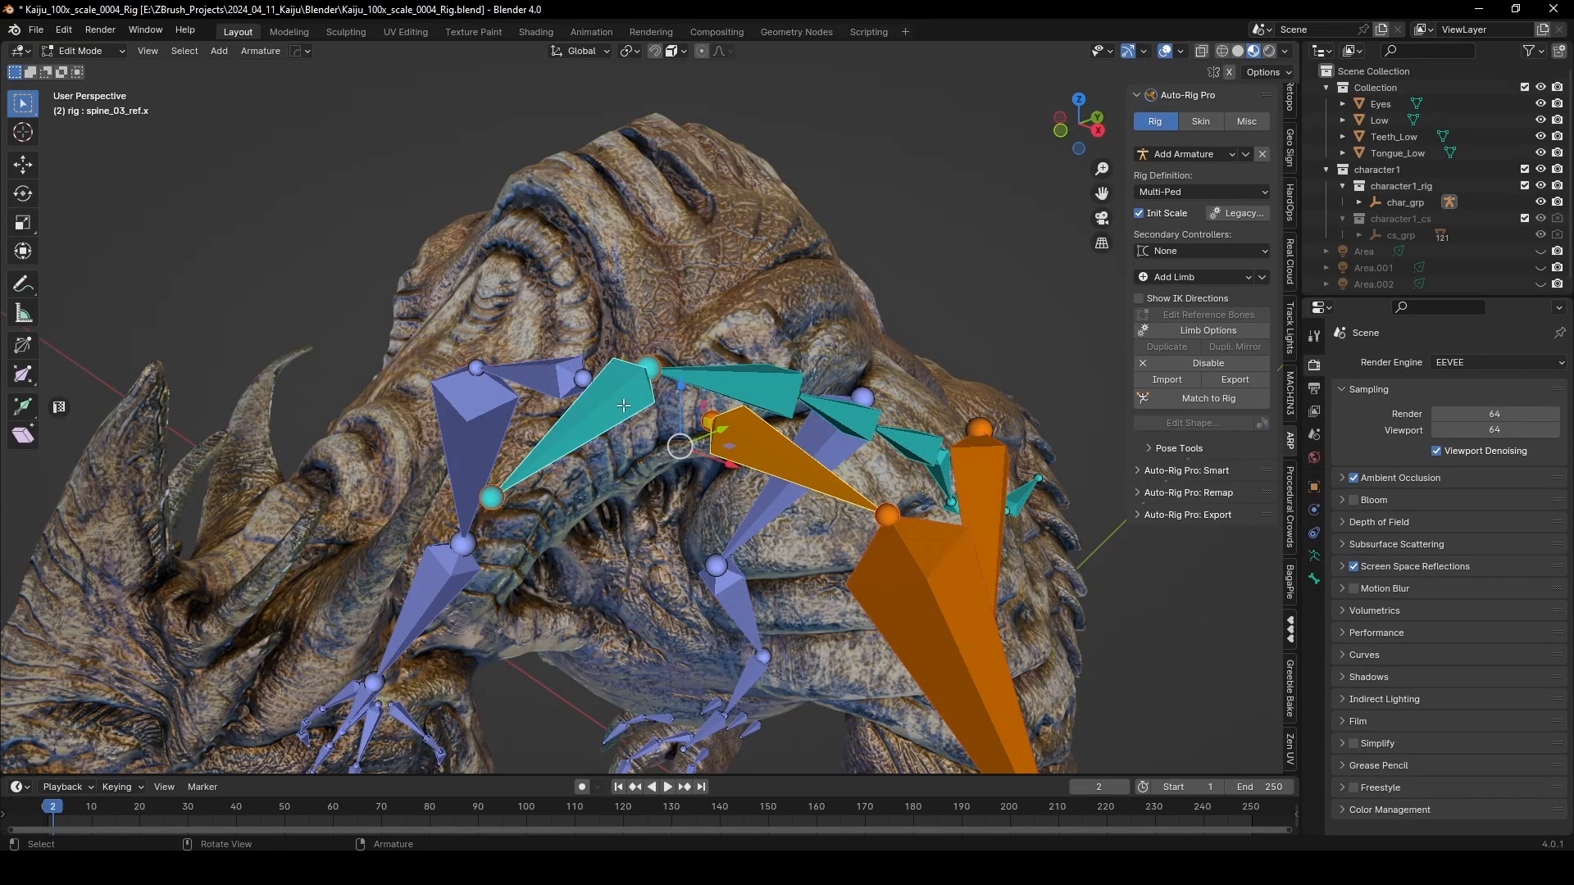
key("ctrl+p")
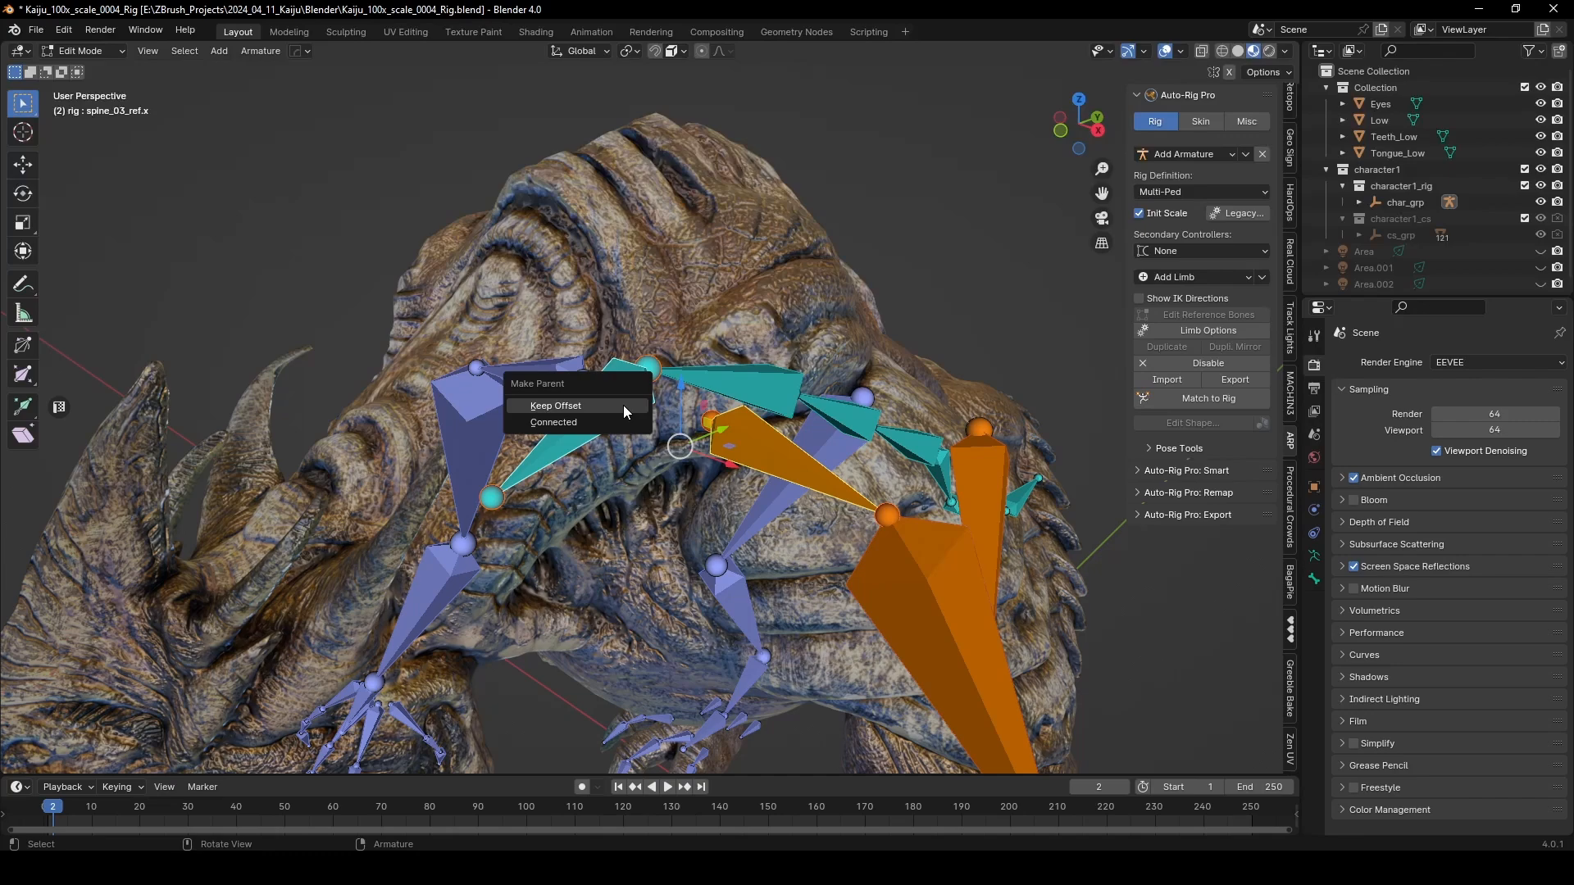
left_click(623, 405)
Step: Switch the rig to Pose Mode and test-rotate the spine_02_ref.x bone without keeping the rotation, checking how the shoulders follow
middle_click_drag(927, 379, 860, 428)
key("Tab")
key("ctrl+Tab")
left_click(859, 430)
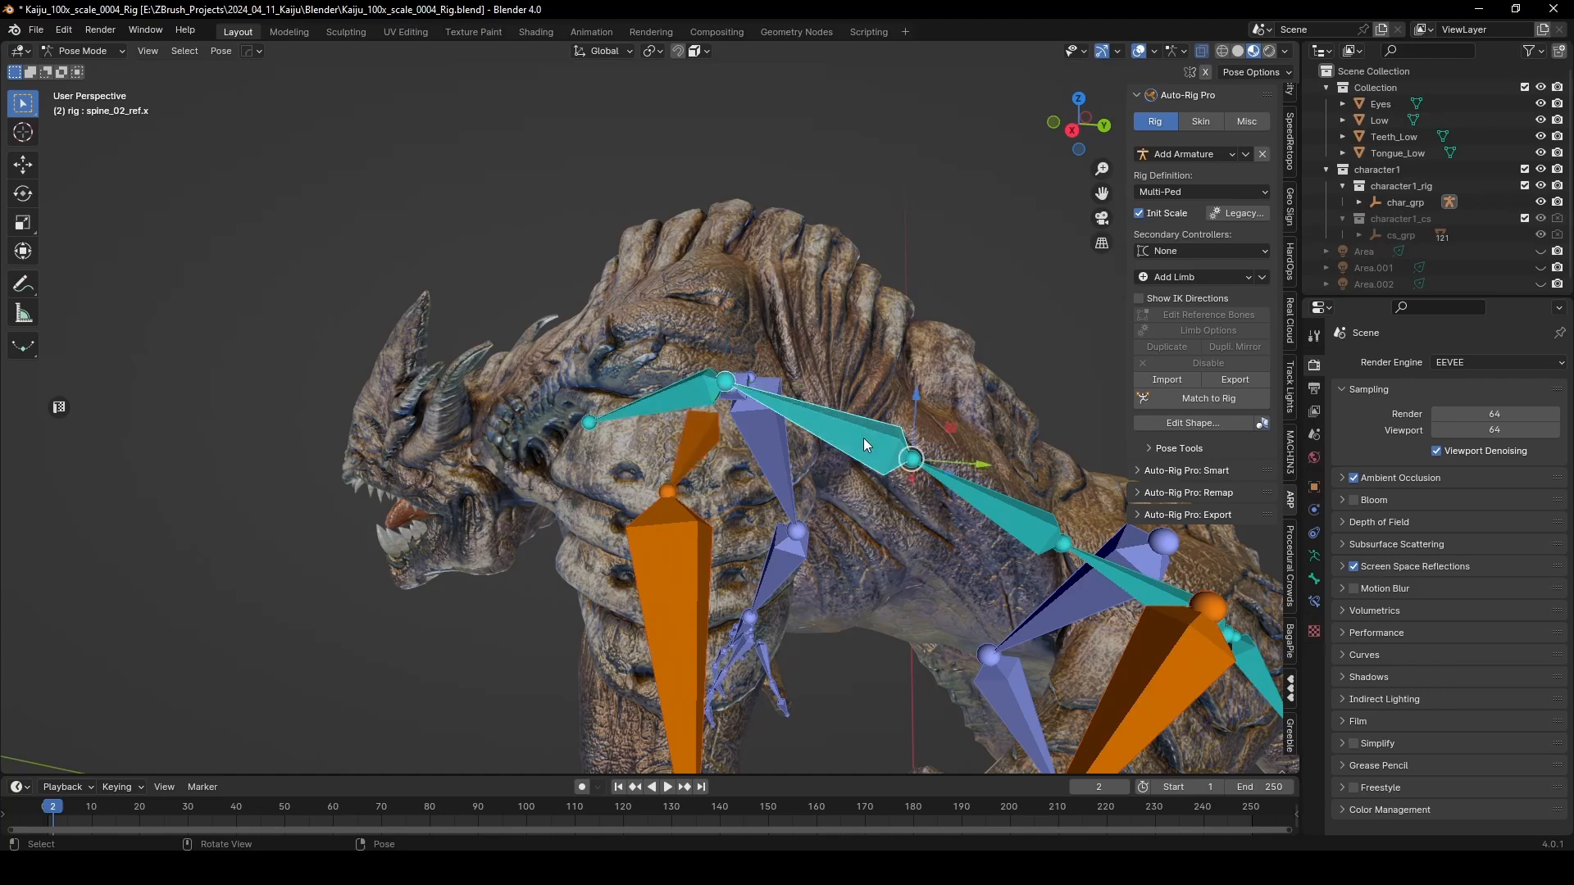
key("r")
right_click(908, 425)
scroll(959, 463, "down", 2)
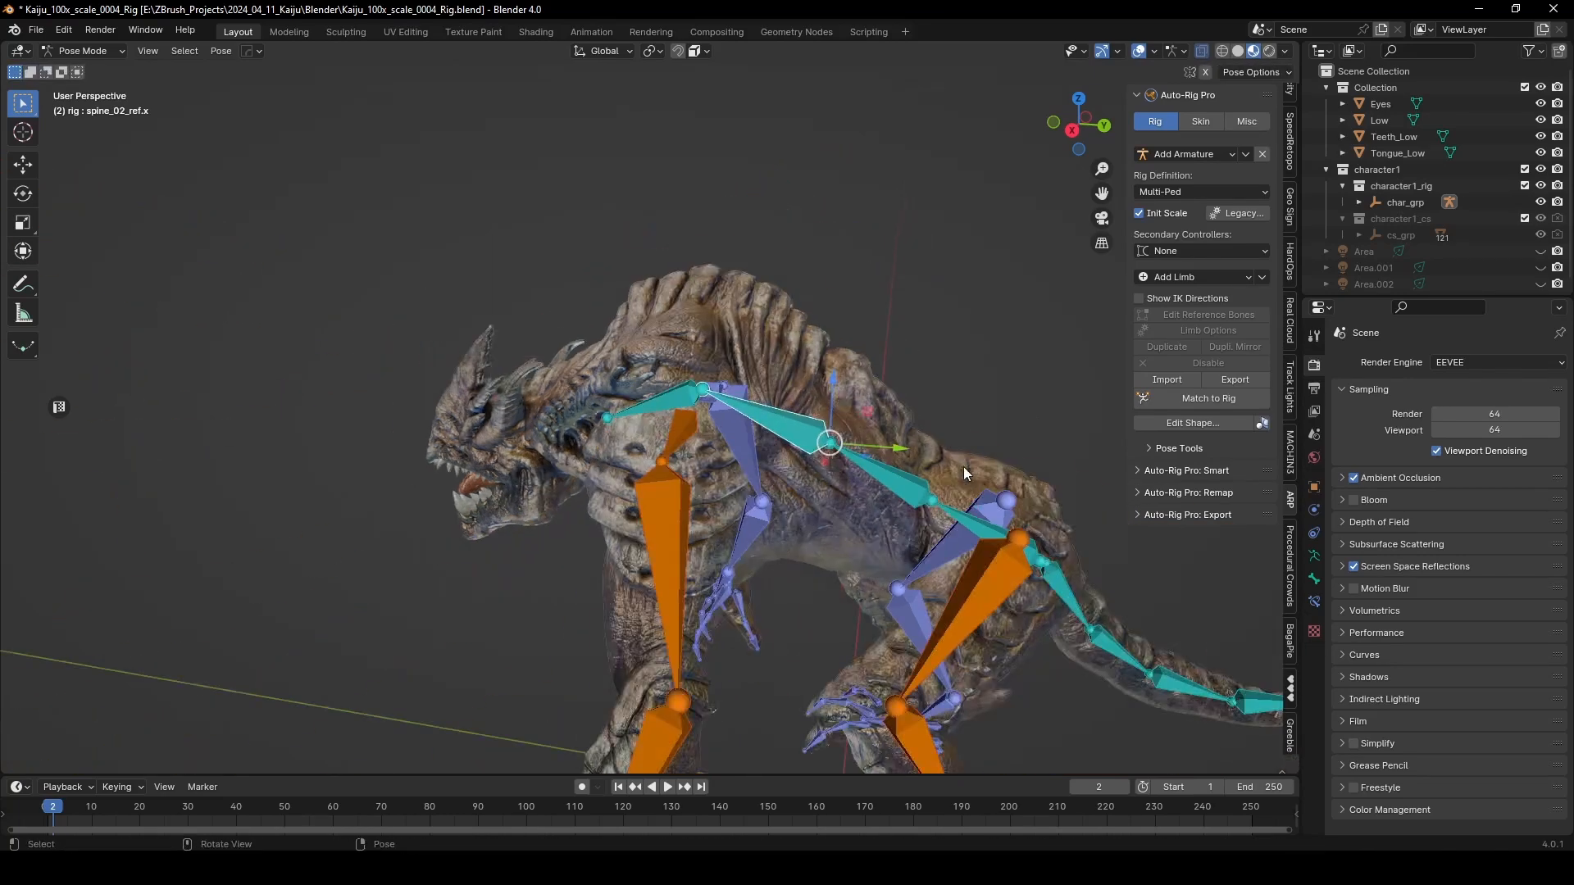
middle_click_drag(902, 513, 862, 392)
left_click(867, 546)
key("ctrl+Tab")
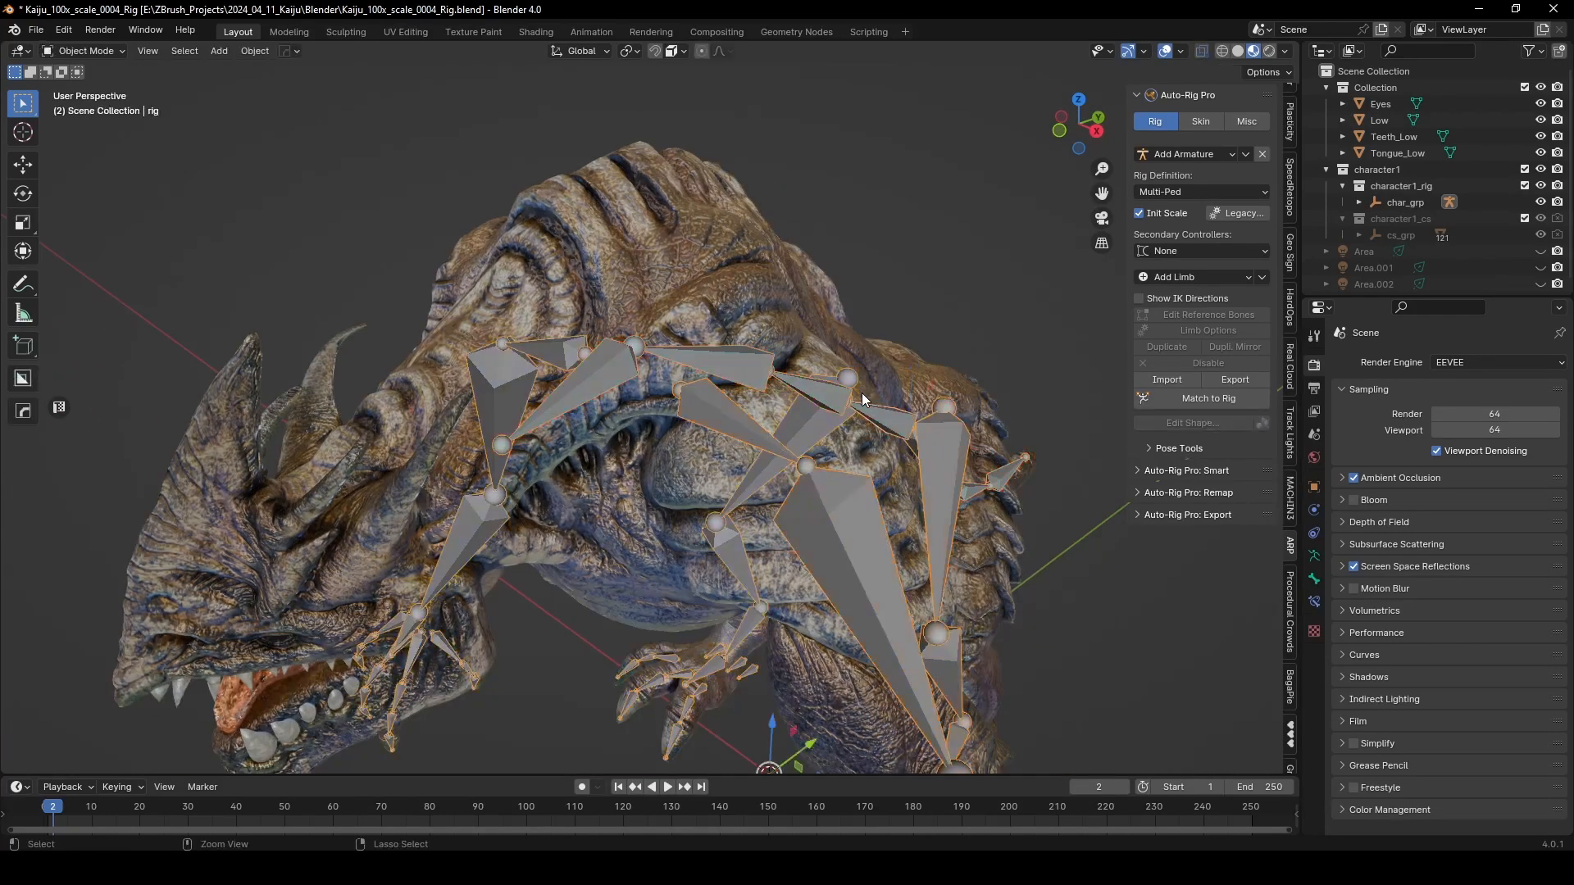
key("ctrl+Tab")
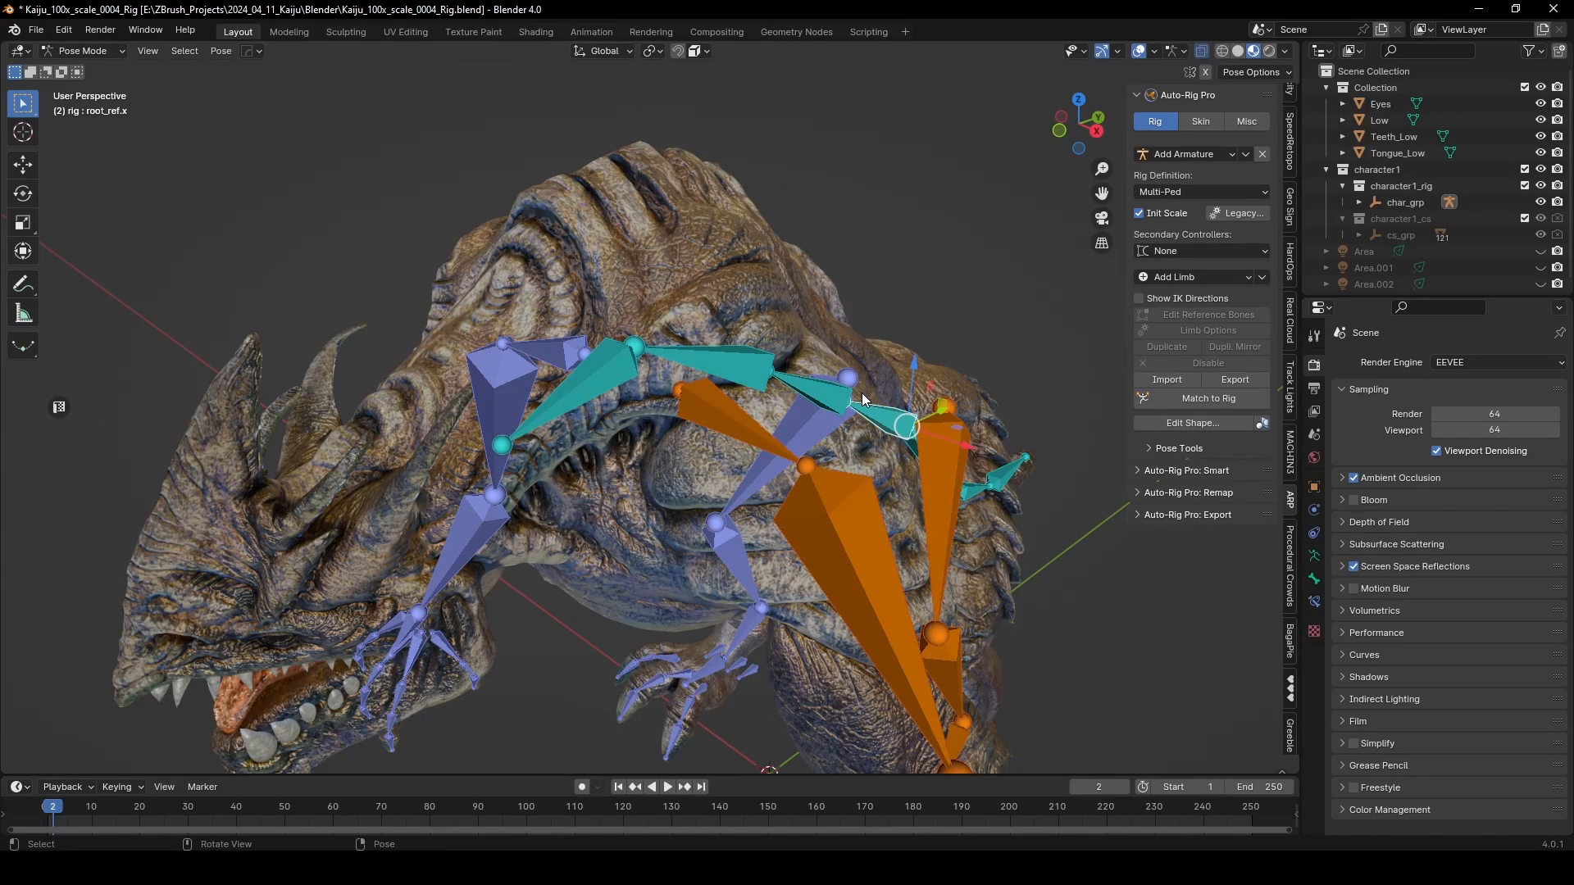
Step: Return to Edit Mode and parent the right shoulder bone to spine_03_ref.x with Keep Offset
key("Tab")
middle_click_drag(706, 373, 779, 408)
left_click(785, 582)
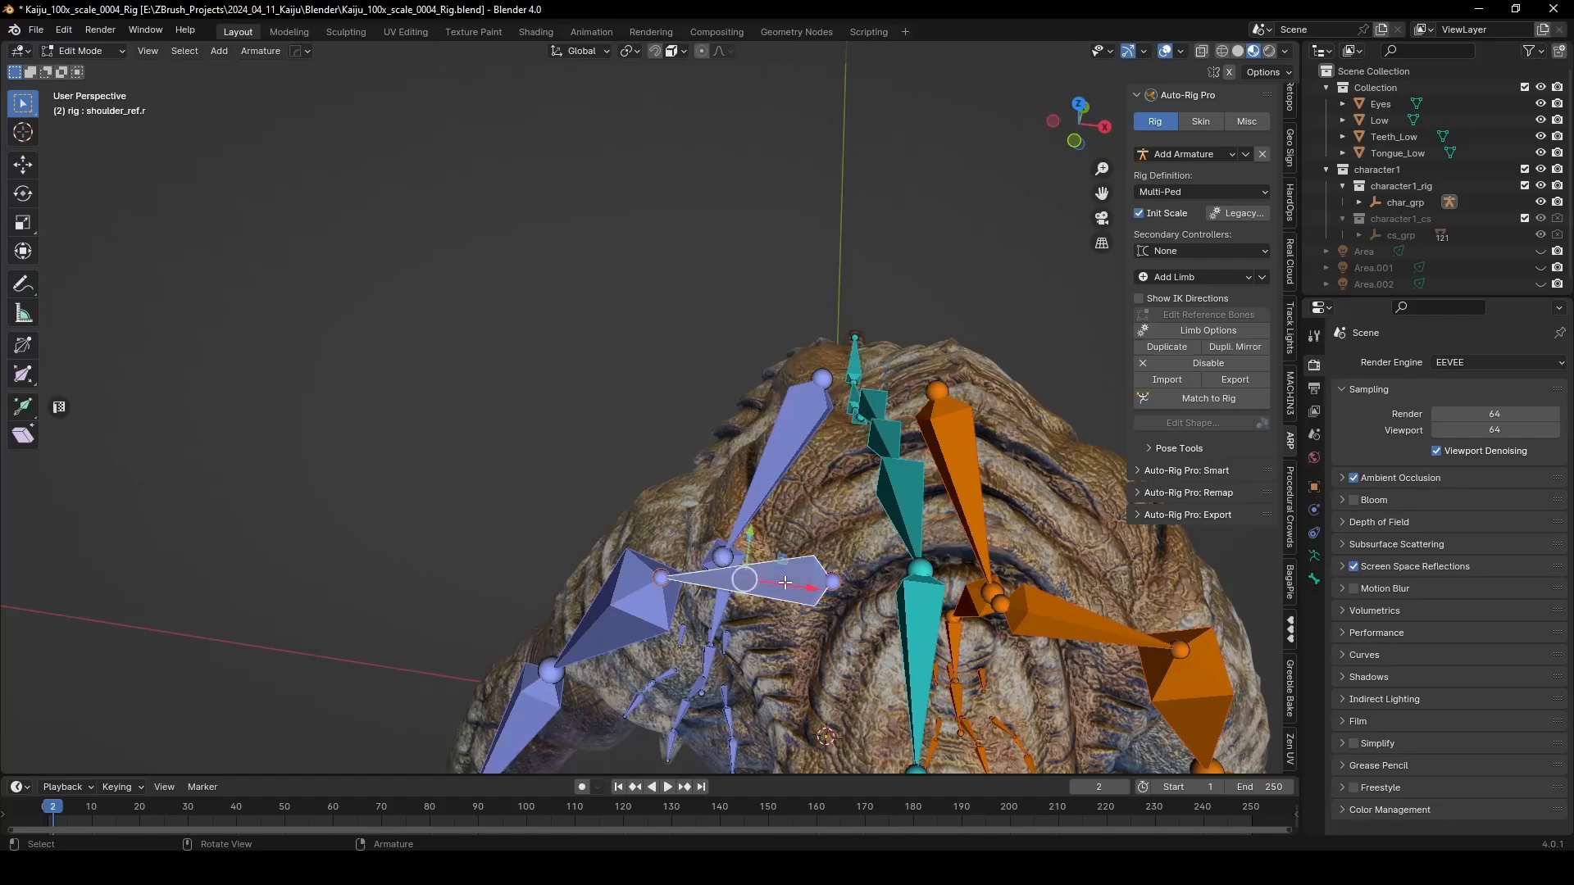
left_click(912, 629, "shift")
key("ctrl+p")
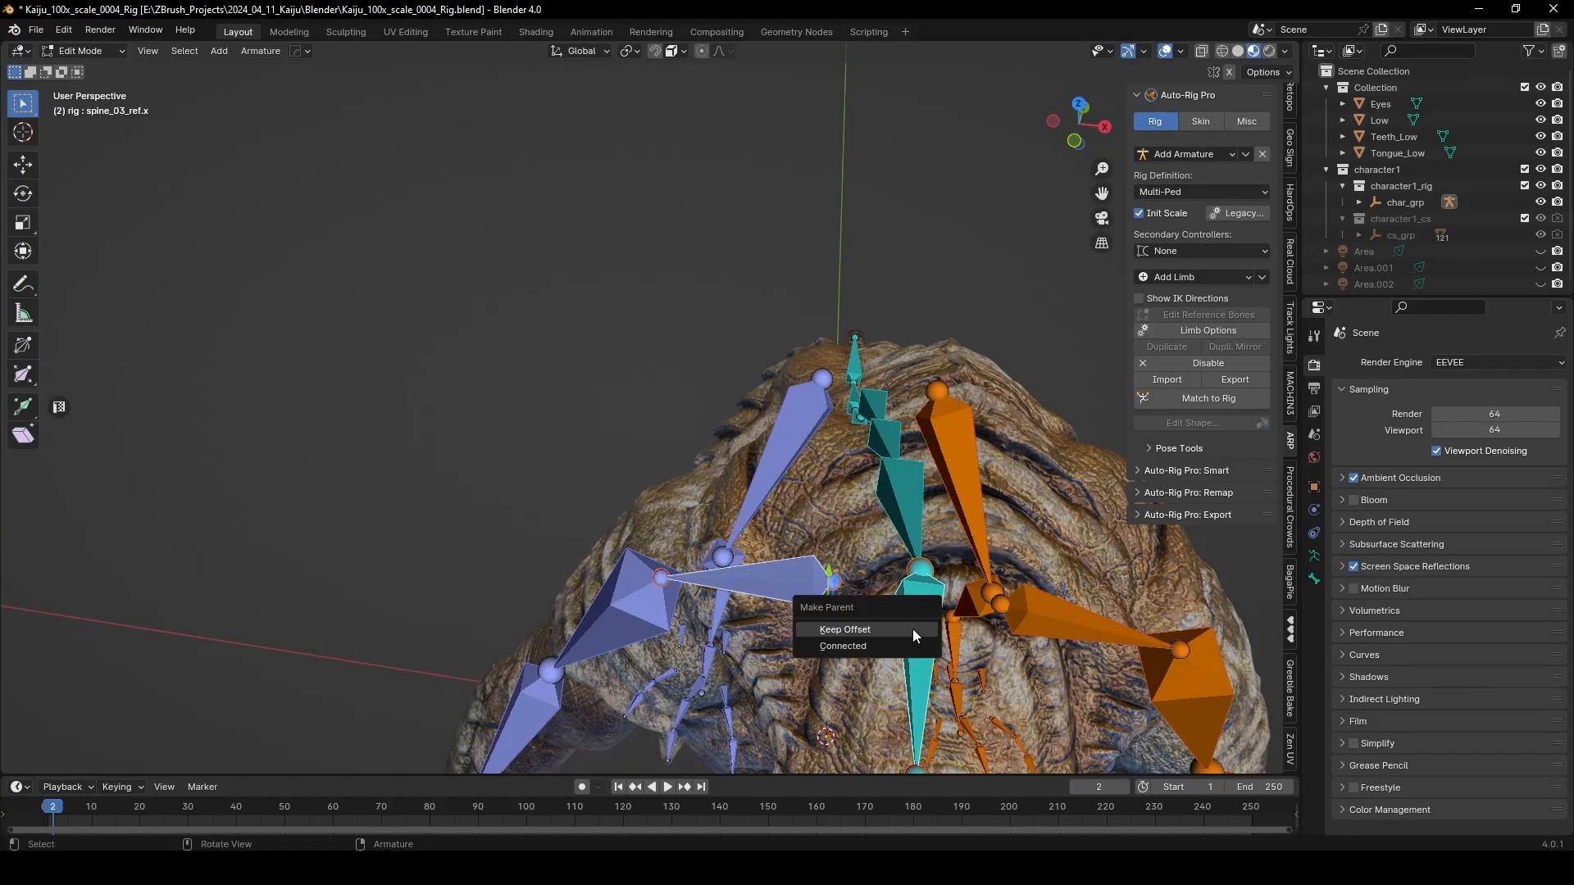
left_click(912, 628)
Step: Turn on X-axis mirroring and parent the left thigh bone to the root bone root_ref.x with Keep Offset
middle_click_drag(820, 619, 853, 443)
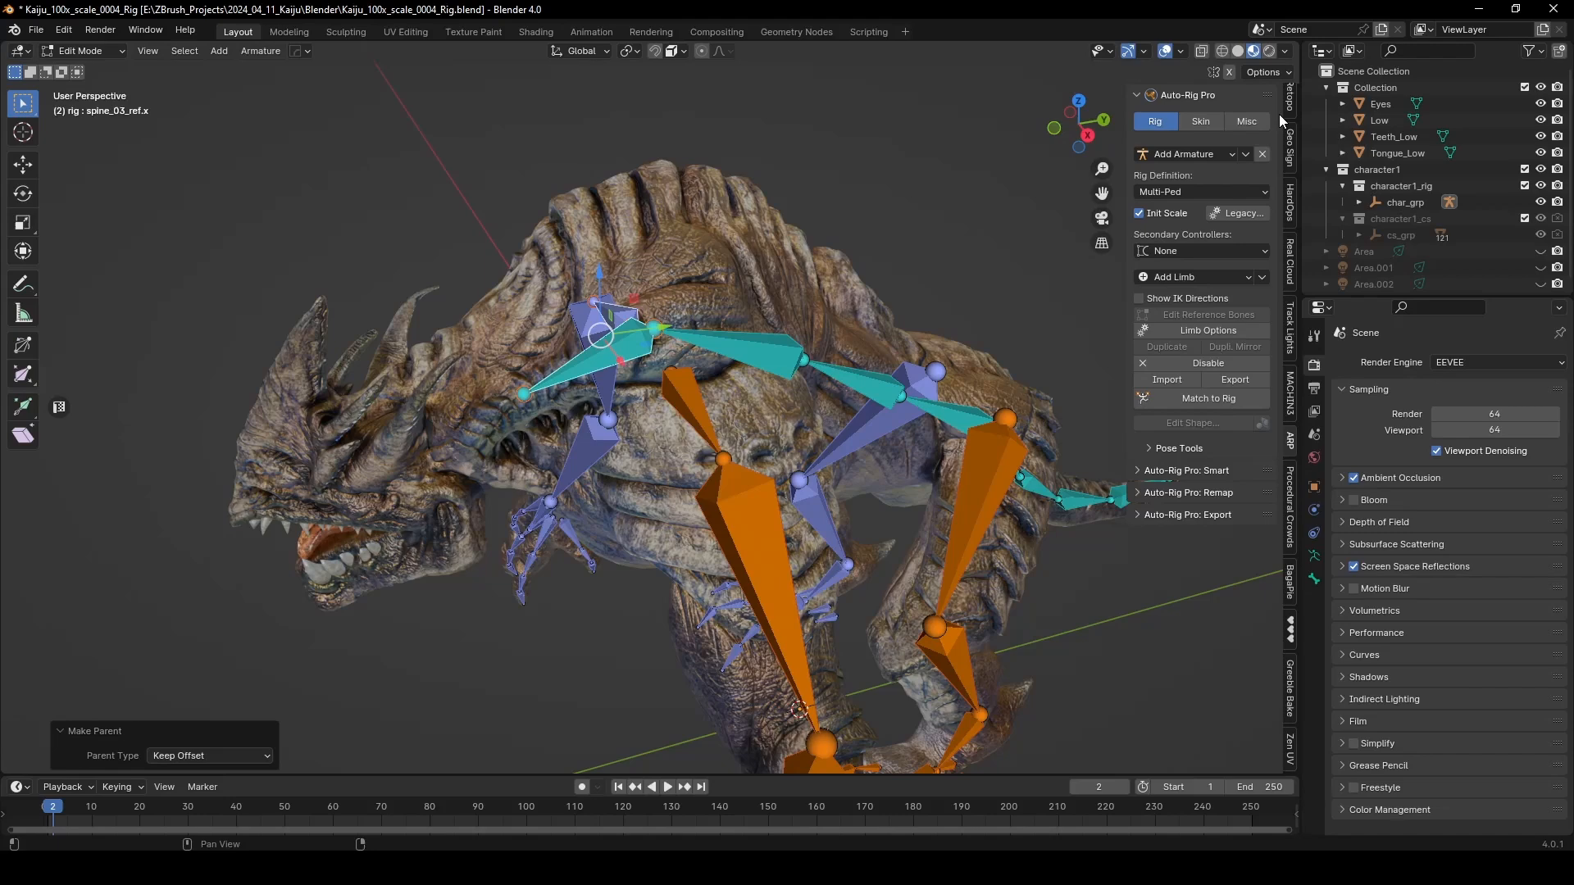
left_click(1229, 73)
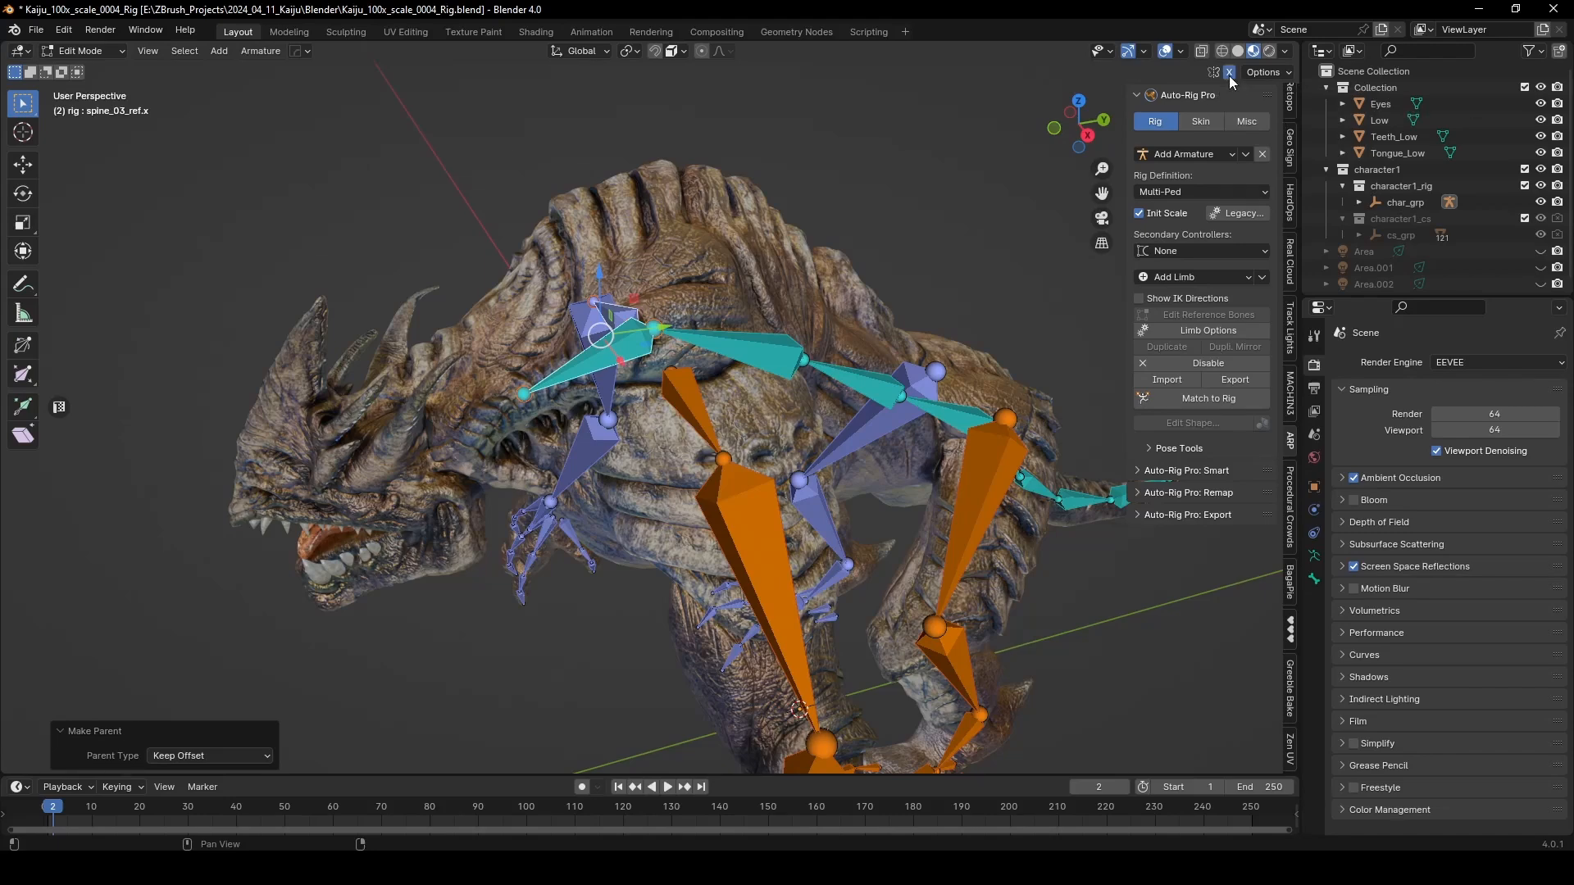
left_click(983, 491)
middle_click_drag(983, 491, 695, 506)
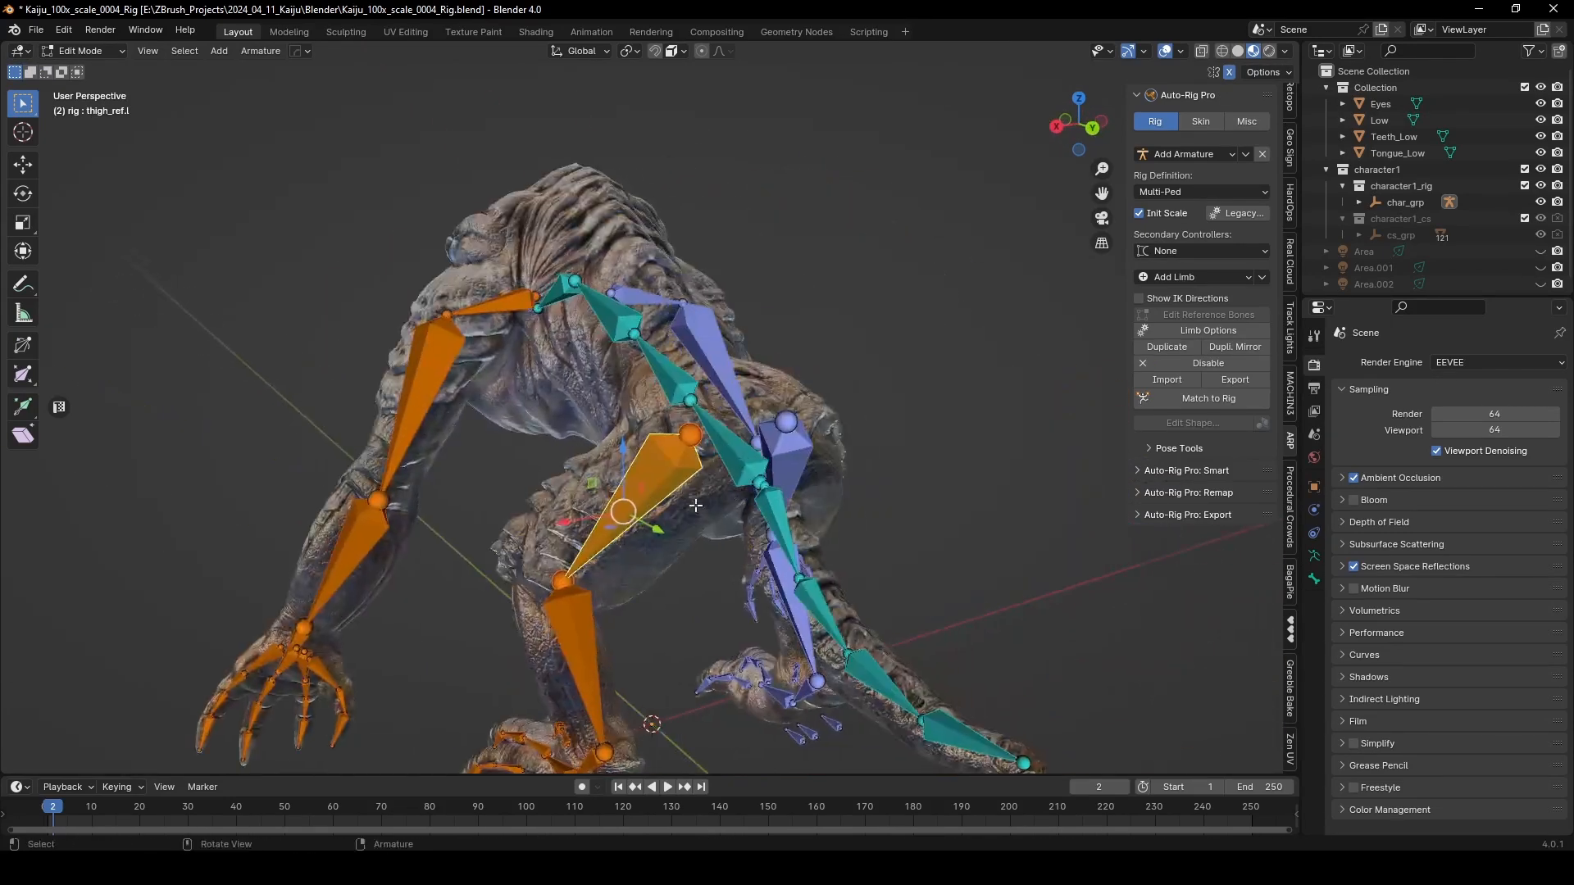
scroll(695, 506, "up", 3)
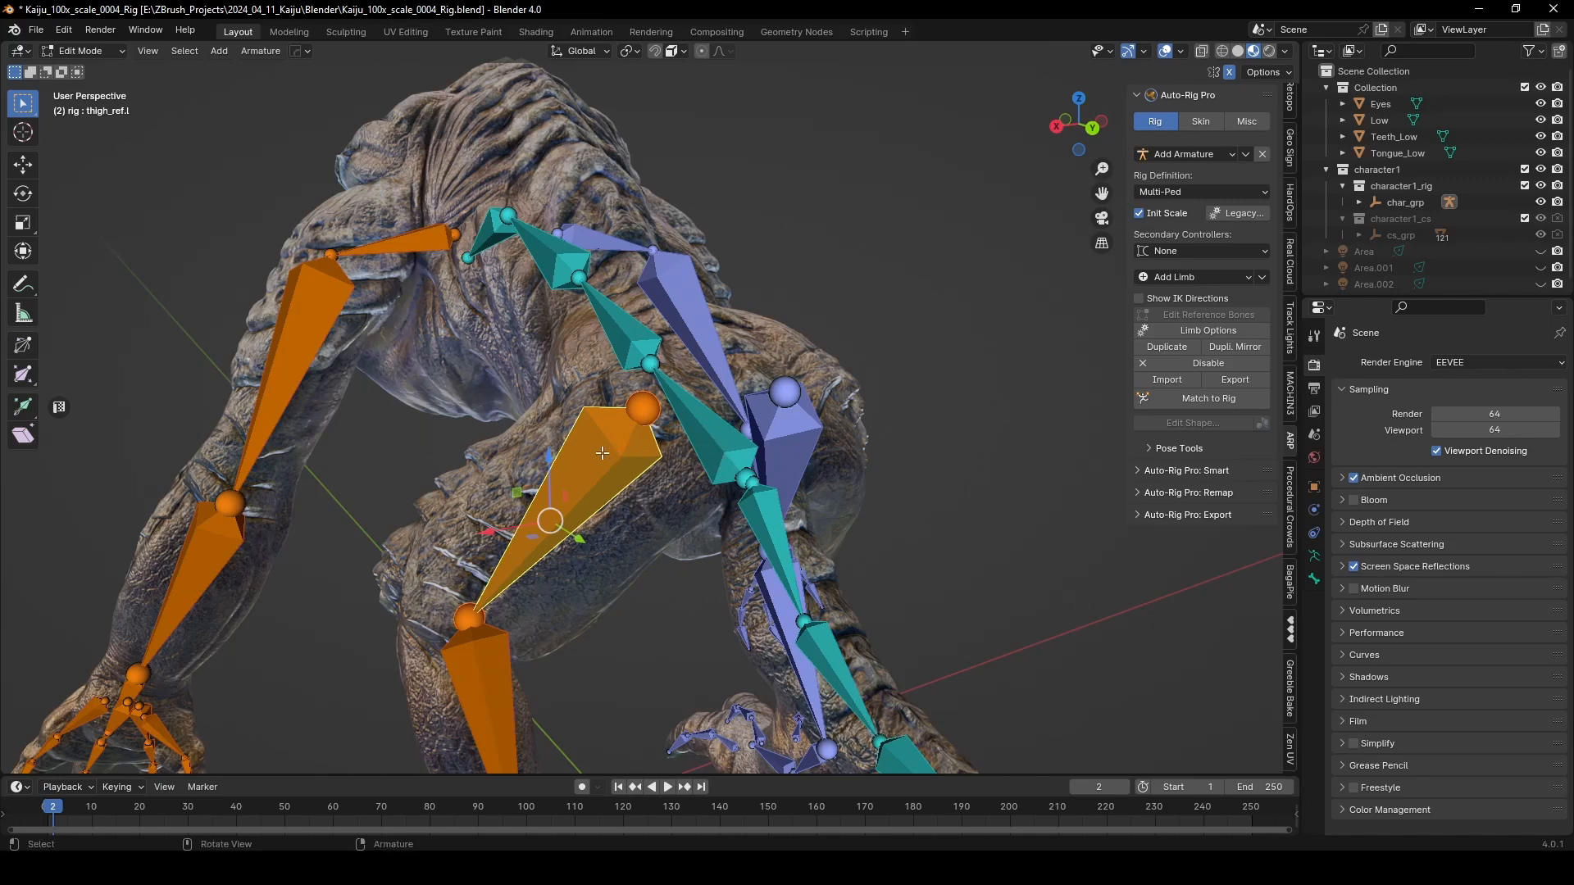
scroll(638, 475, "down", 1)
middle_click_drag(622, 465, 688, 471)
scroll(667, 453, "up", 2)
left_click(721, 462)
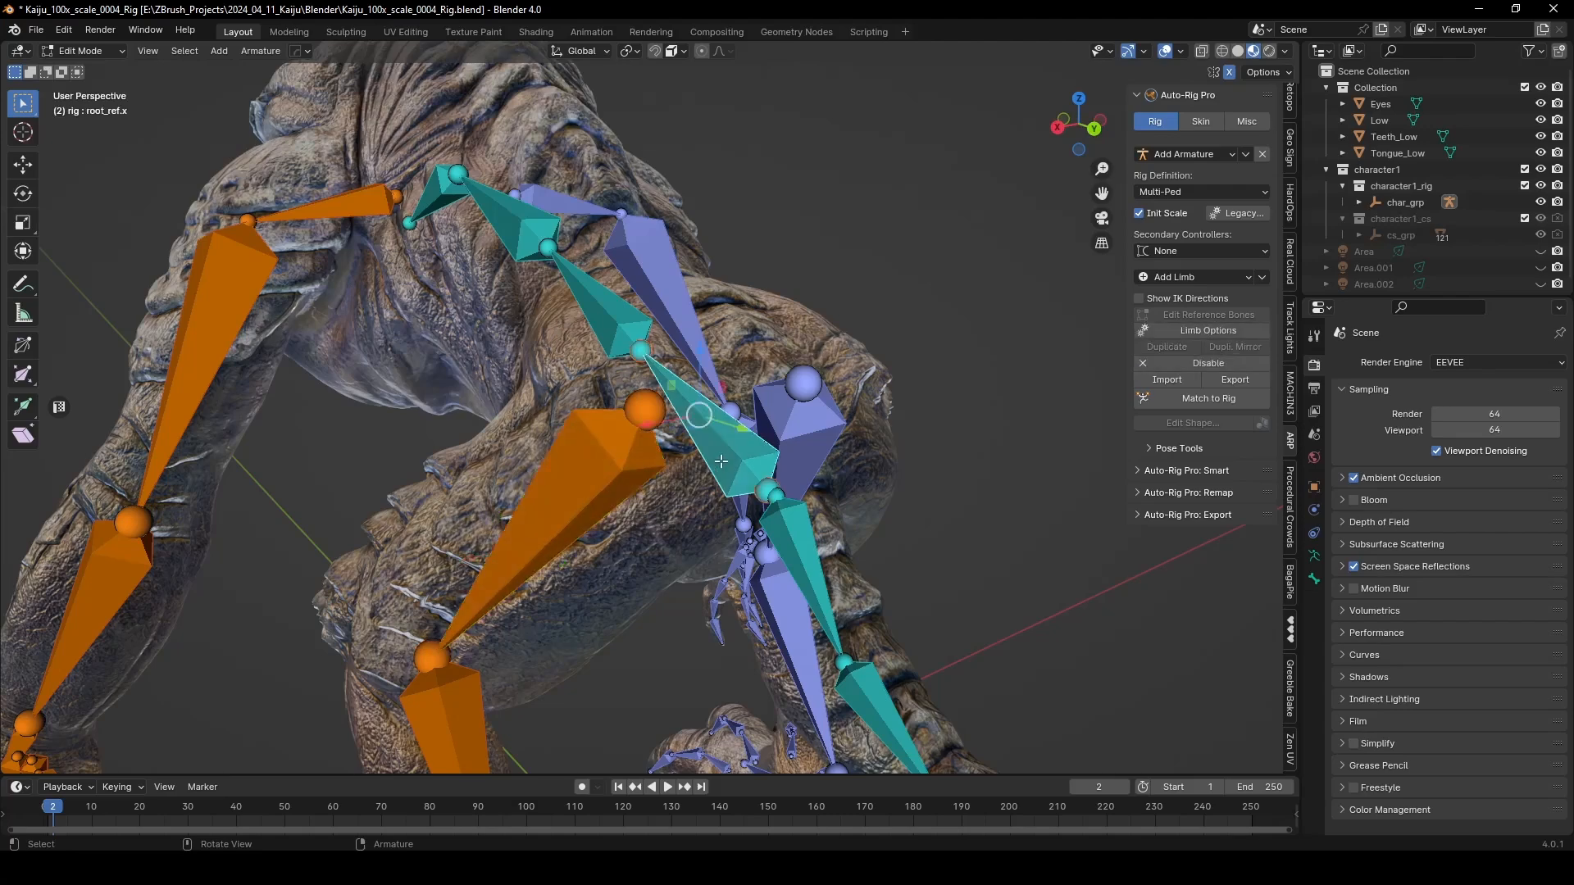
left_click(621, 478)
left_click(752, 450, "shift")
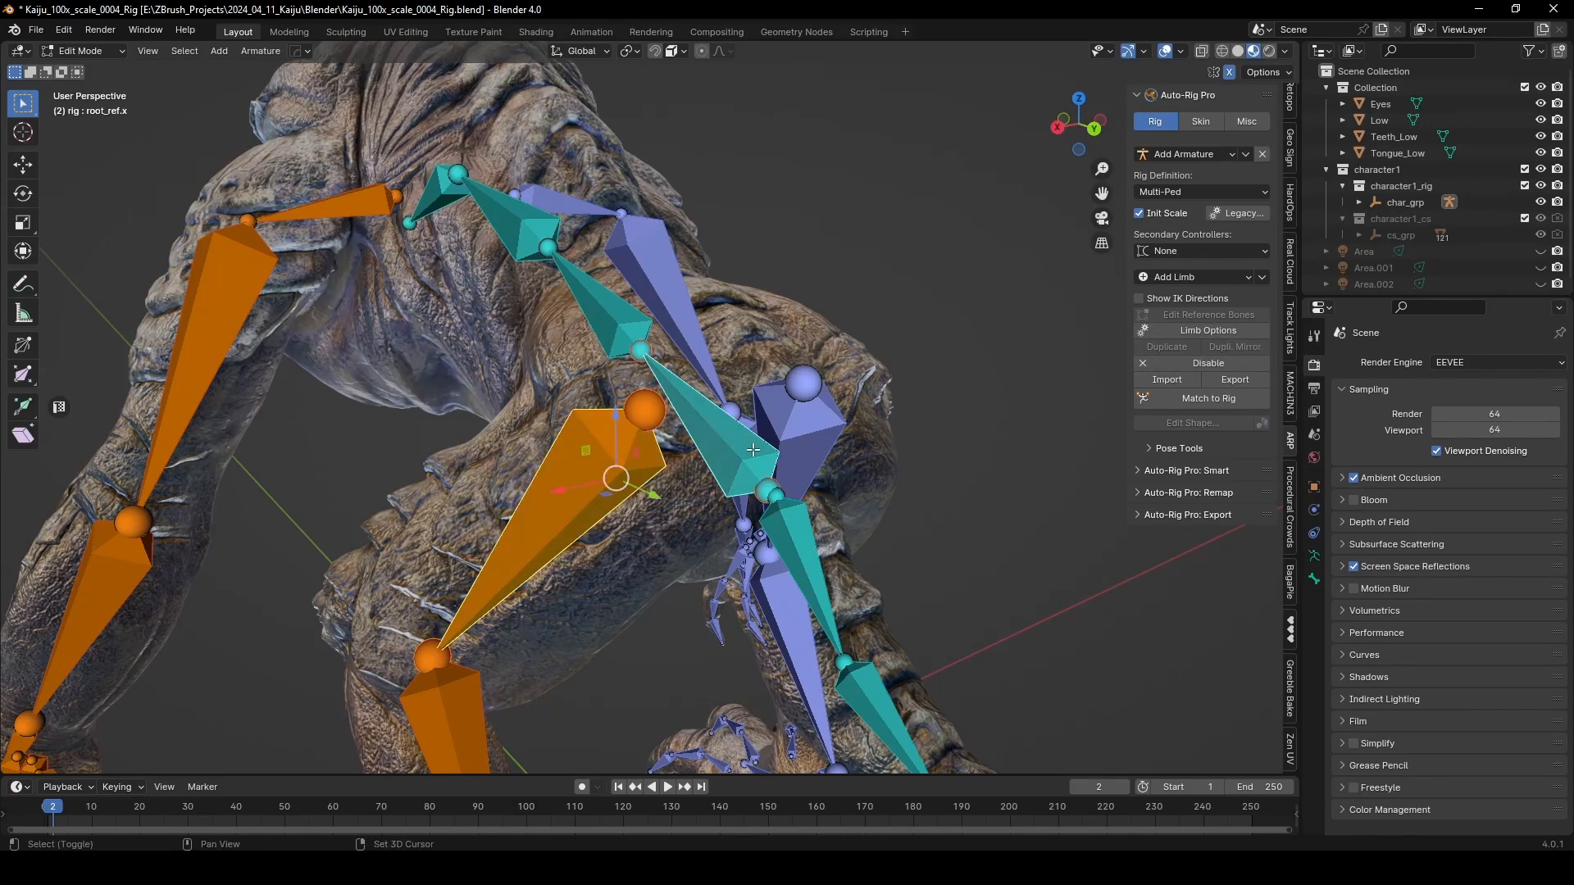
key("ctrl+p")
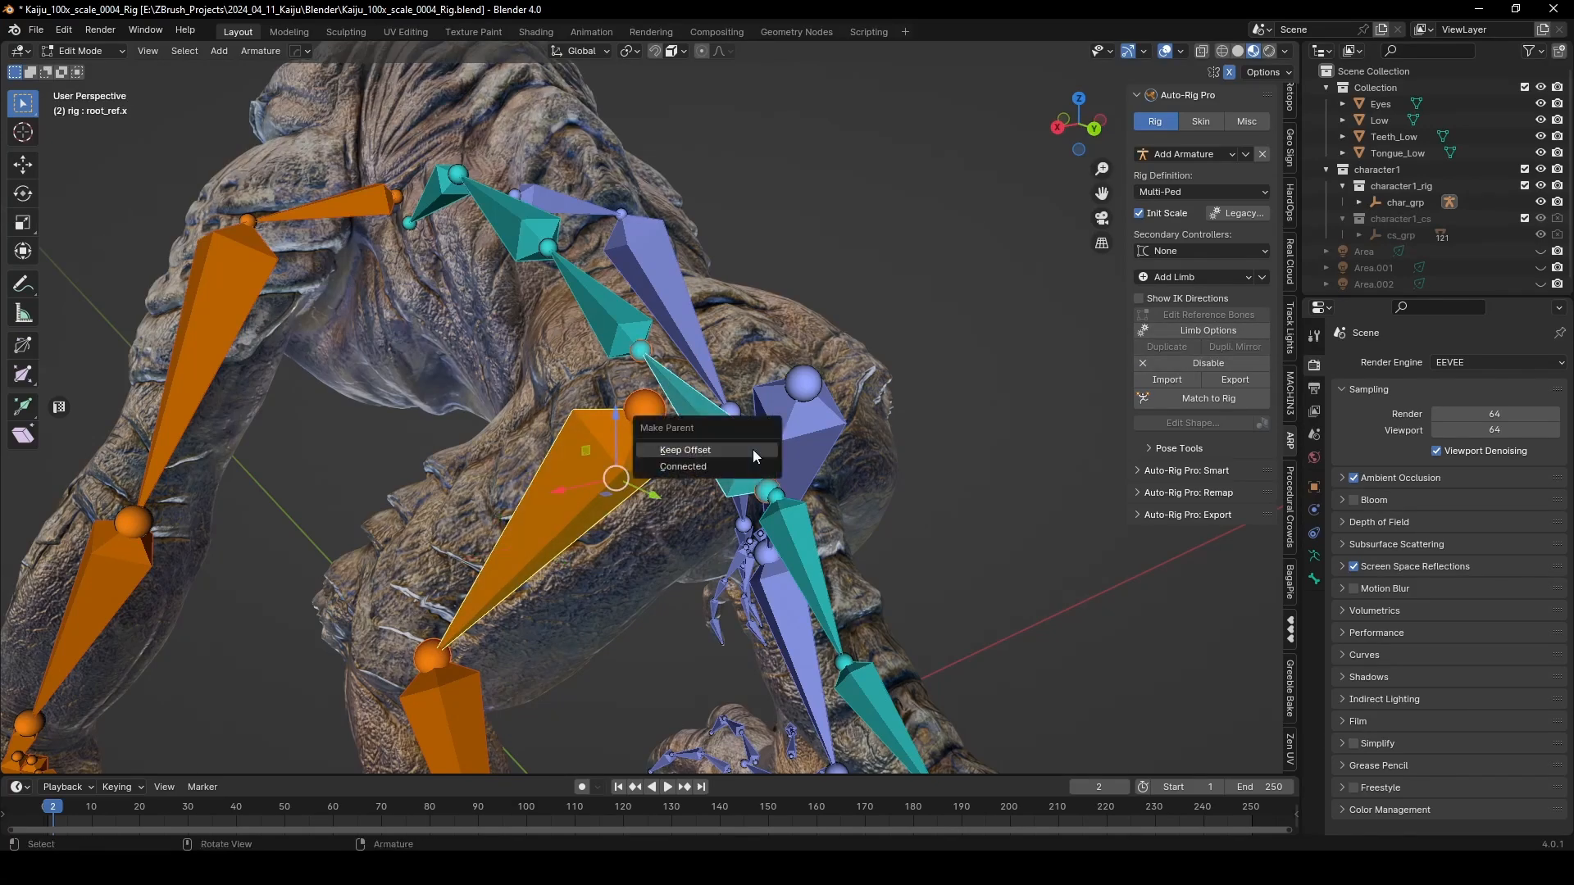
left_click(752, 449)
Step: Switch to Pose Mode and test-rotate the left thigh bone without keeping the change, checking the leg hierarchy
middle_click_drag(752, 449, 683, 482)
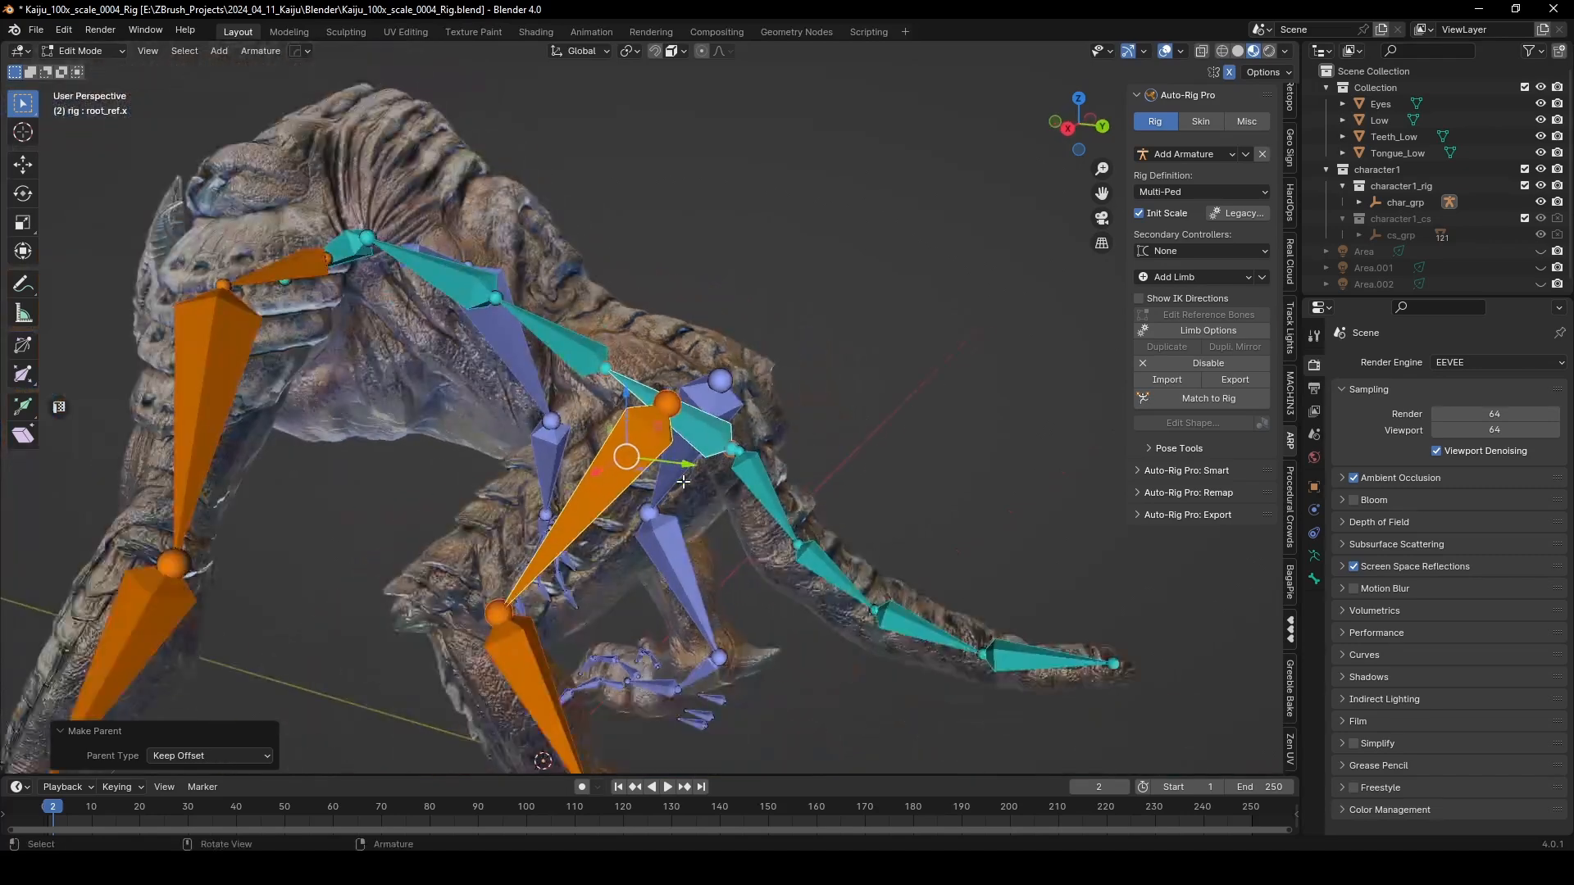
key("ctrl+Tab")
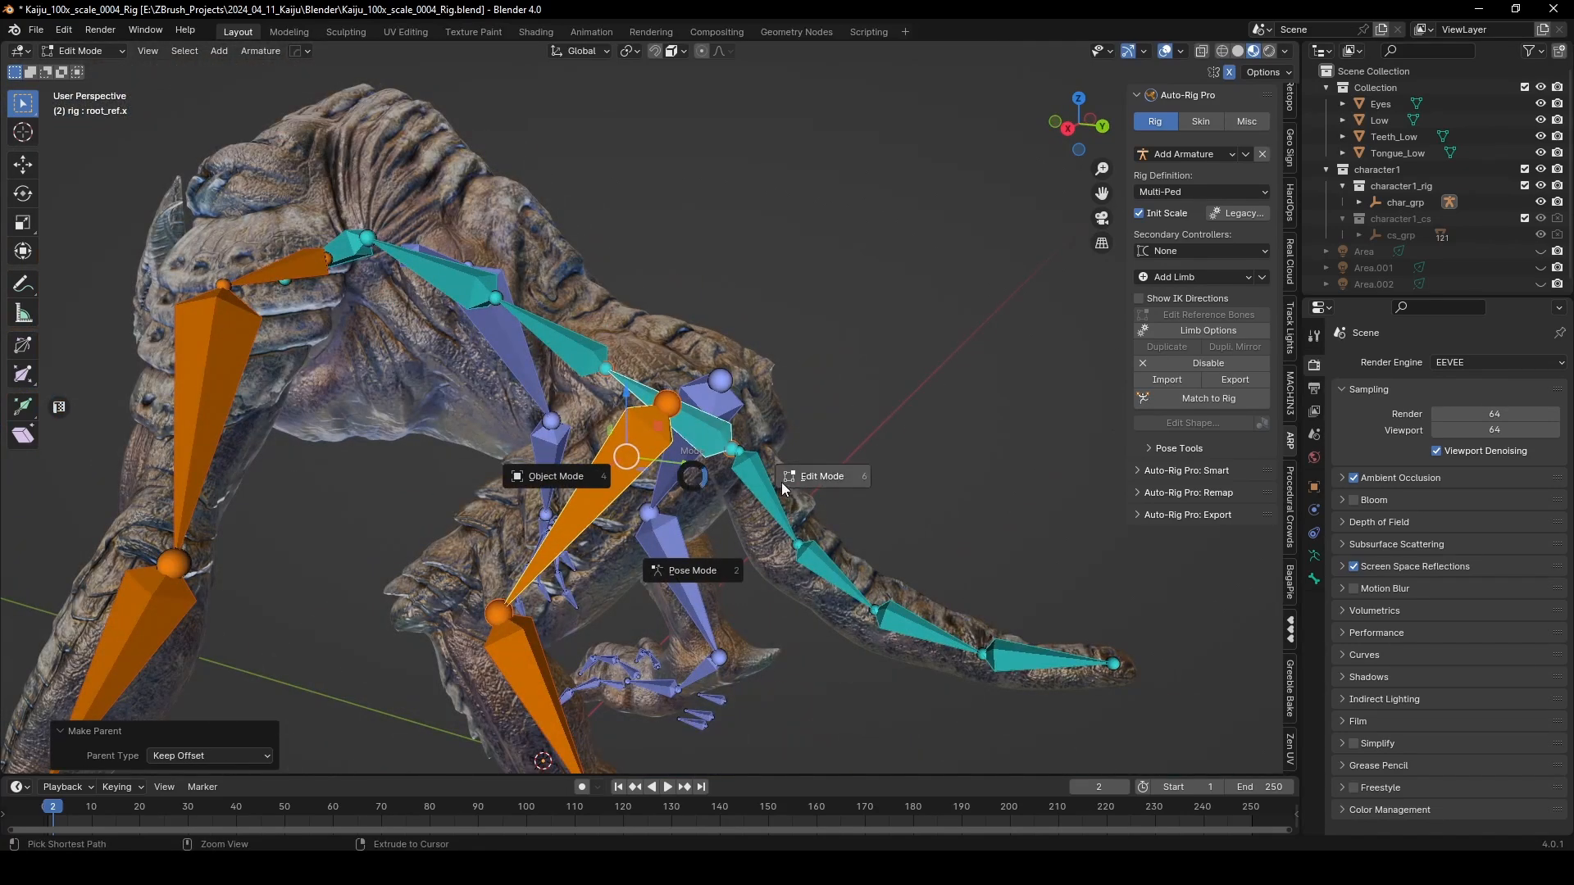
left_click(697, 590)
middle_click_drag(698, 590, 687, 435)
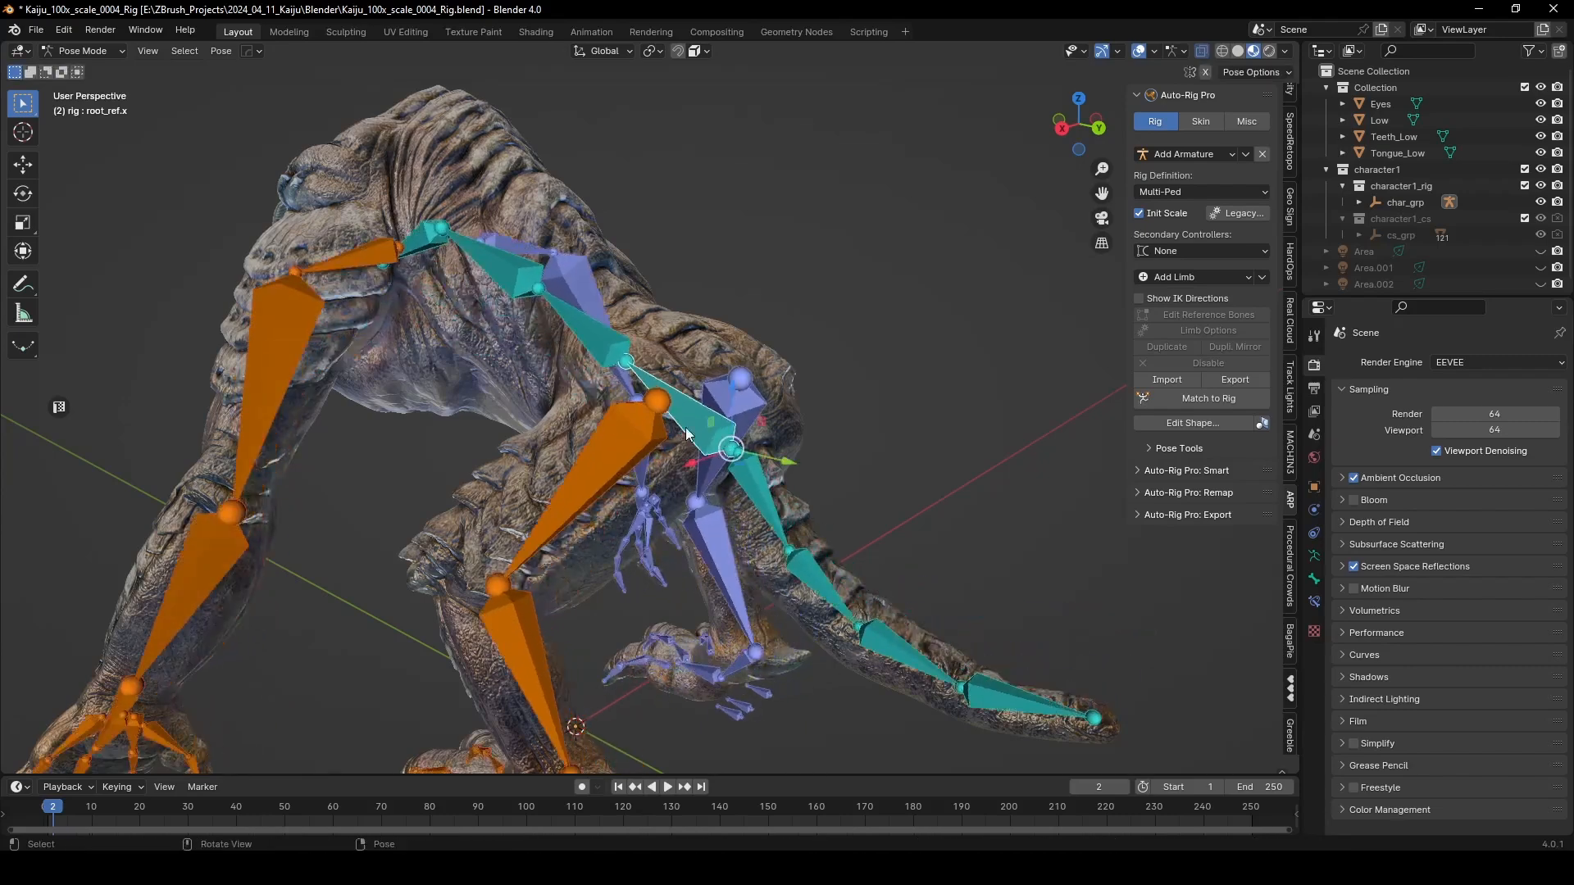
left_click(625, 459)
key("g")
key("Escape")
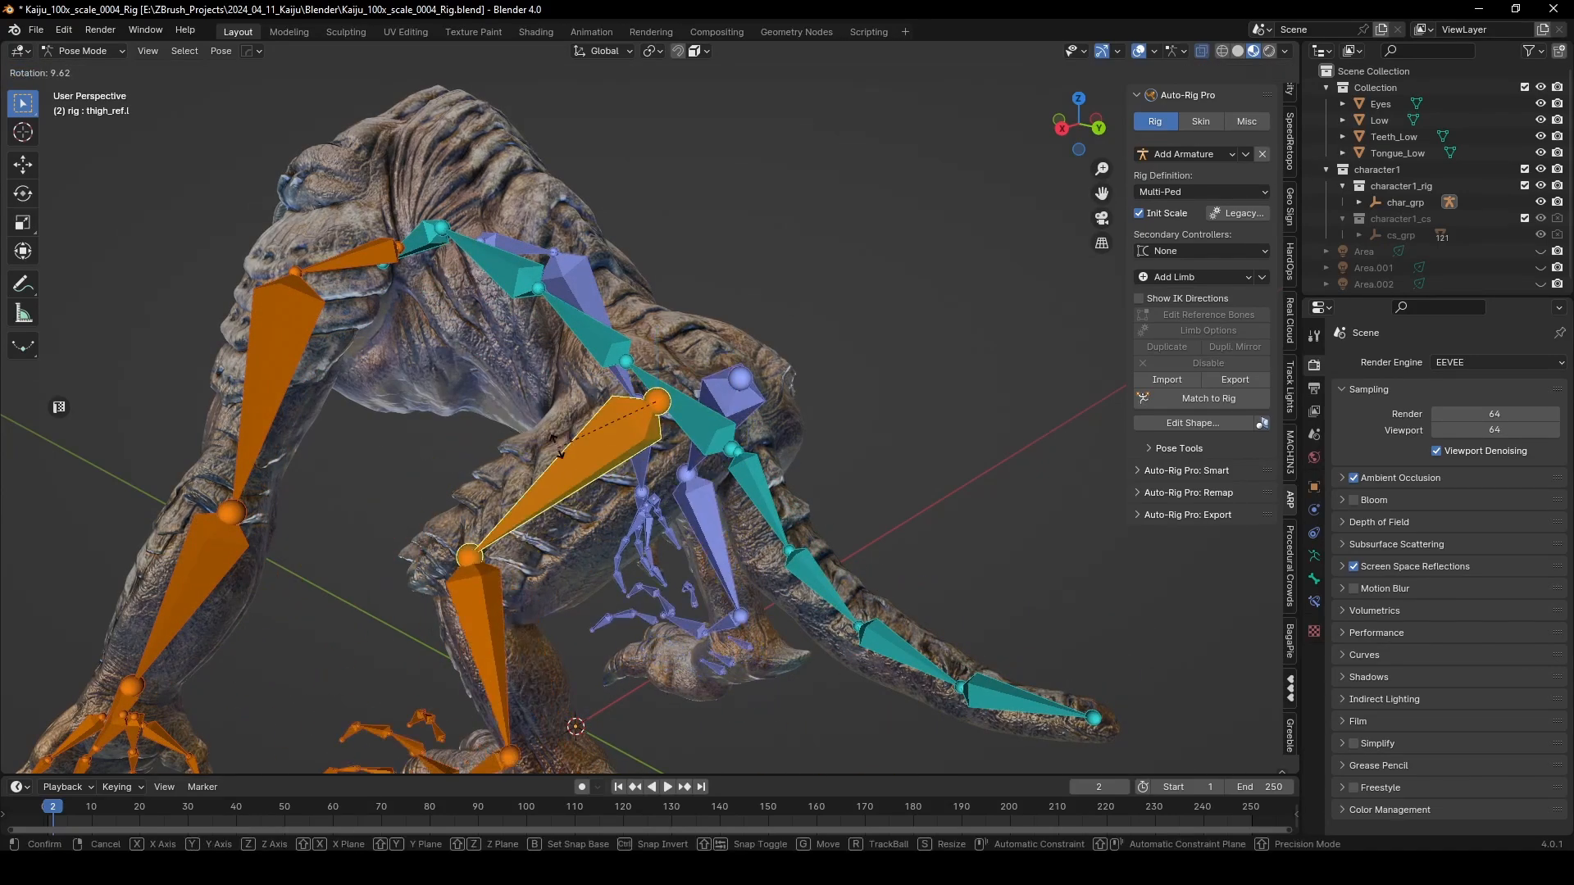
mouse_move(569, 371)
middle_mouse_down()
mouse_move(673, 411)
mouse_move(637, 430)
mouse_move(690, 426)
mouse_move(819, 470)
mouse_move(559, 341)
middle_mouse_up()
Step: In Edit Mode, raise the tail limb's bone count to 5 in its Auto-Rig Pro limb options, working in the right orthographic view
left_click(692, 434)
key("KP_3")
scroll(833, 558, "up", 3)
scroll(577, 391, "up", 1)
middle_click_drag(409, 332, 444, 421, "shift")
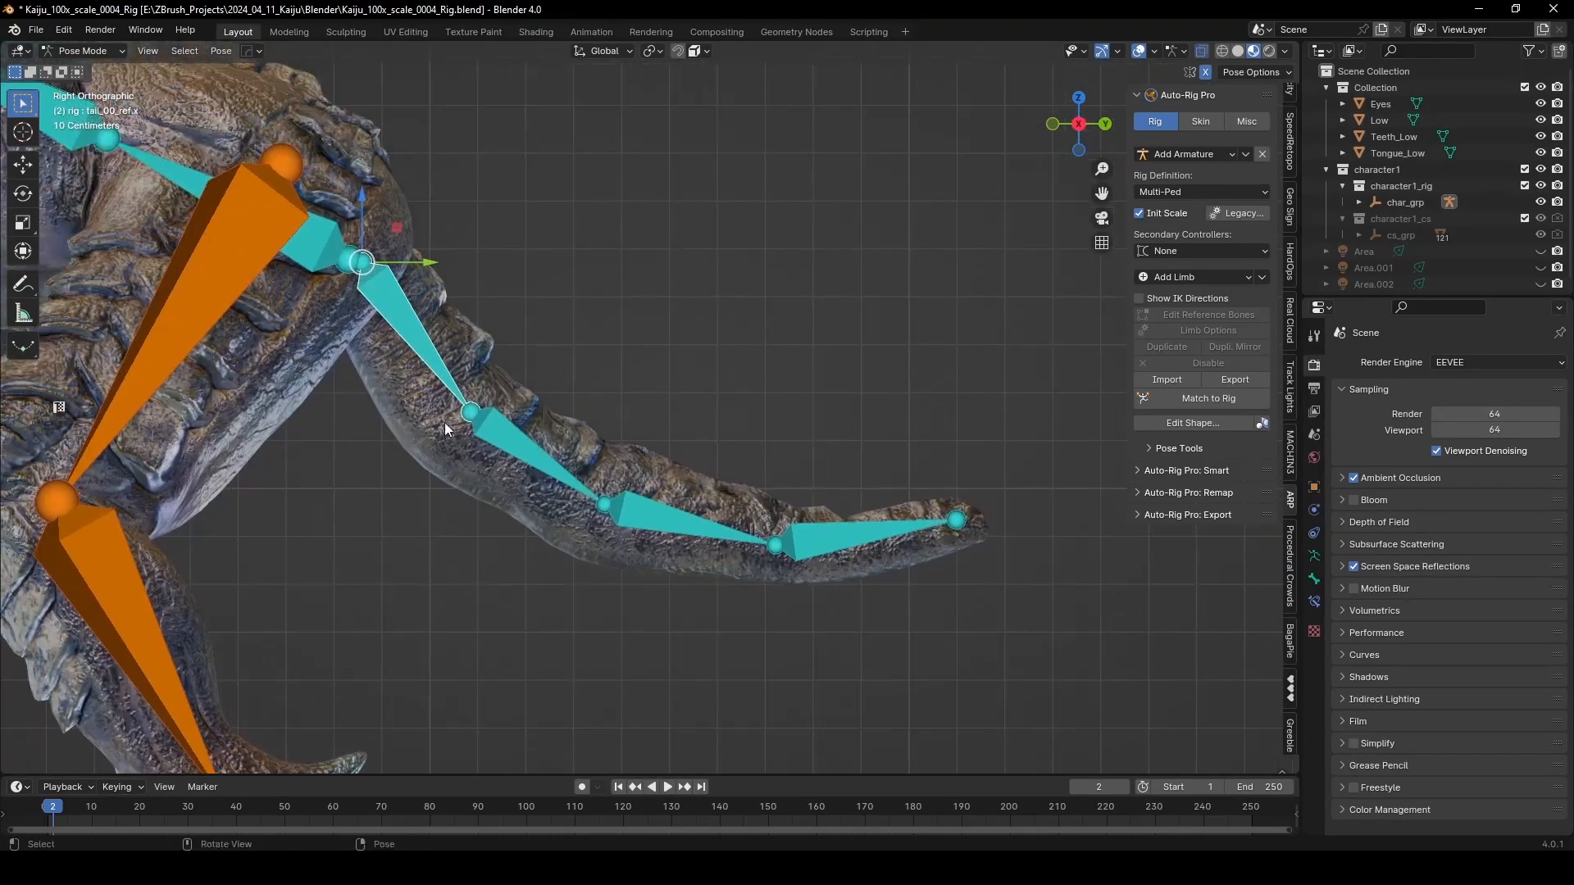
key("Tab")
left_click(416, 343)
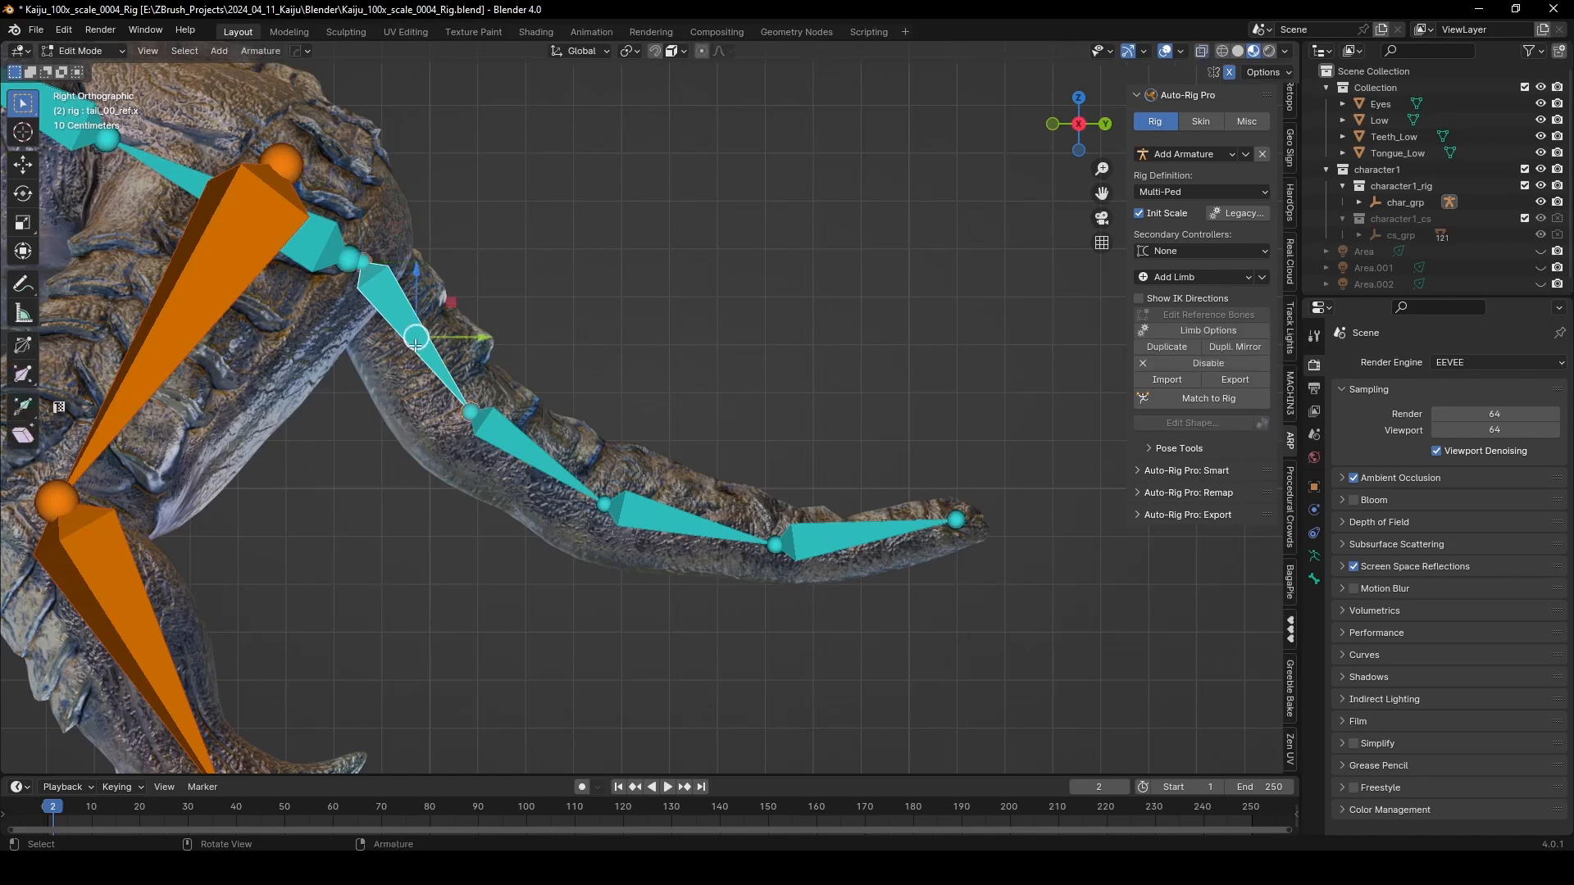
left_click(501, 436)
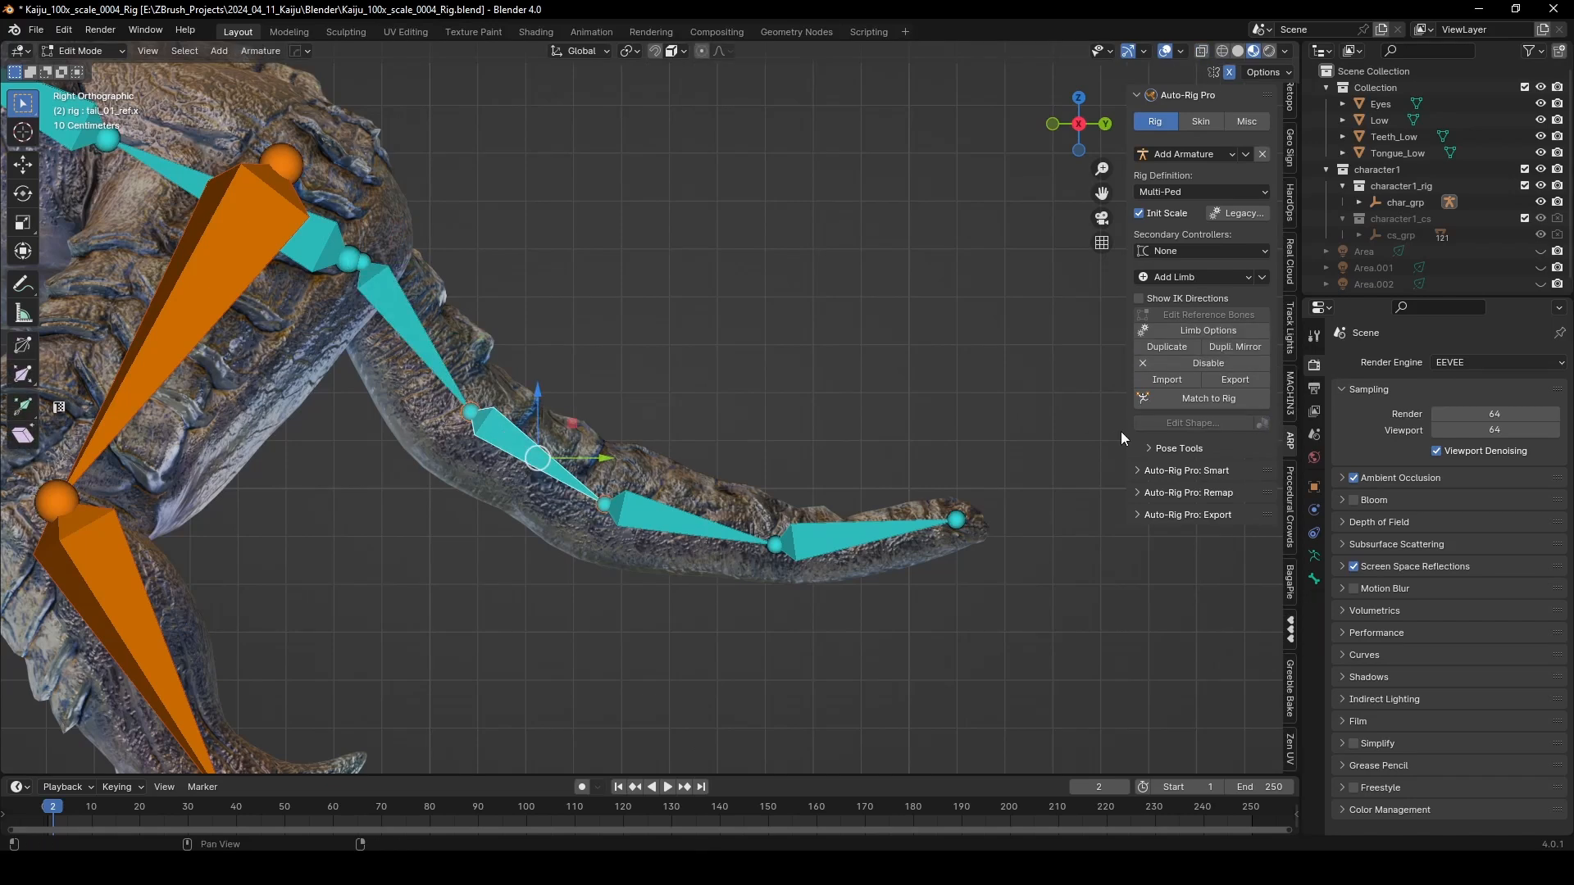
left_click(1185, 332)
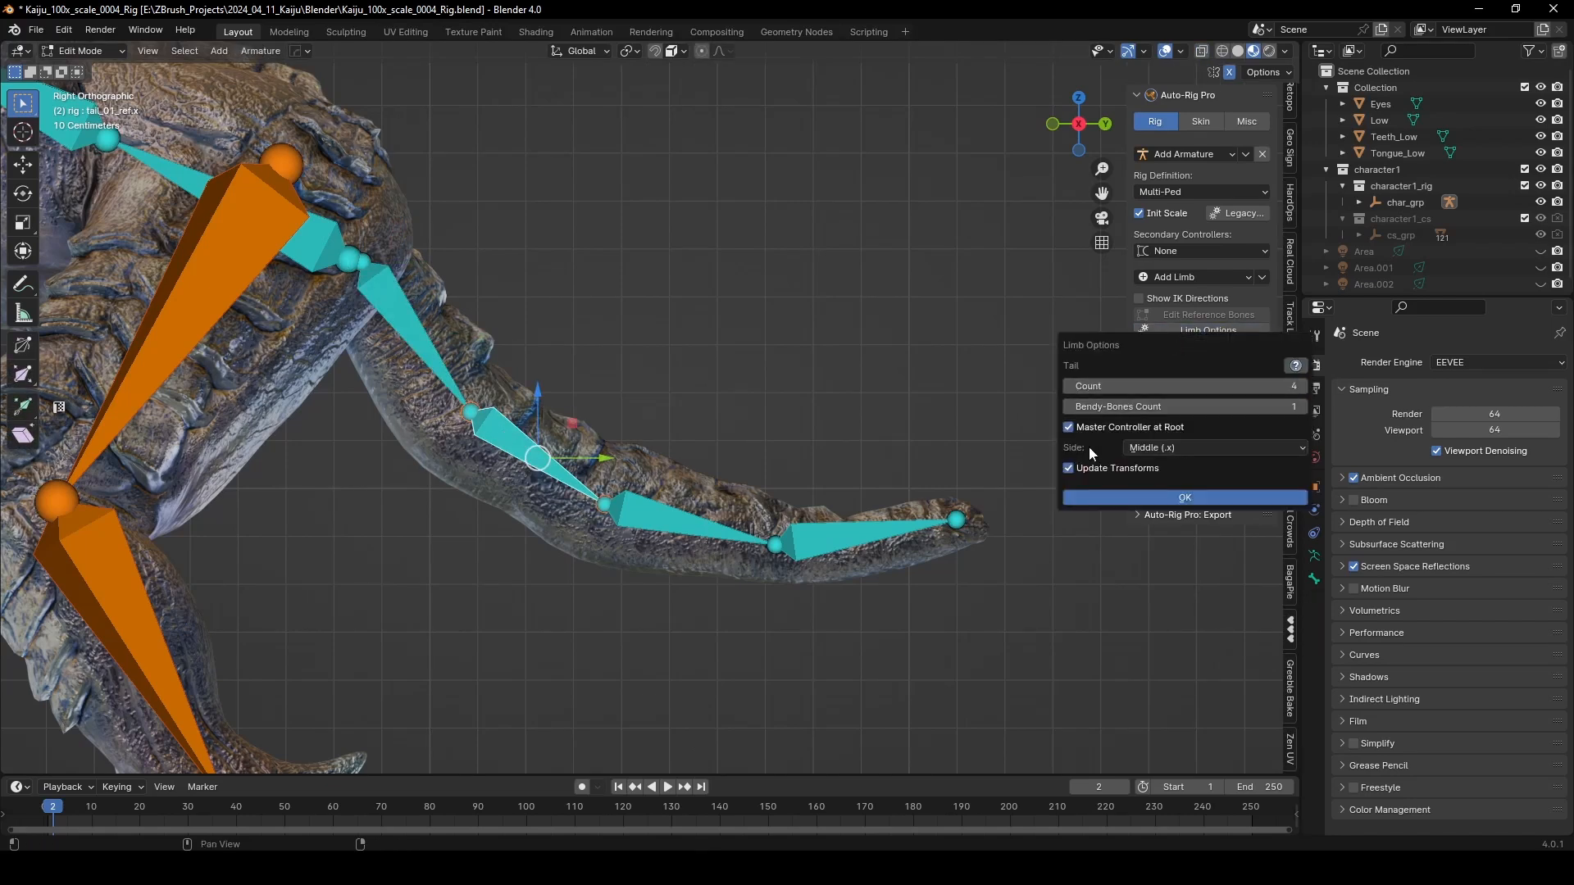
left_click(1307, 386)
left_click(1174, 498)
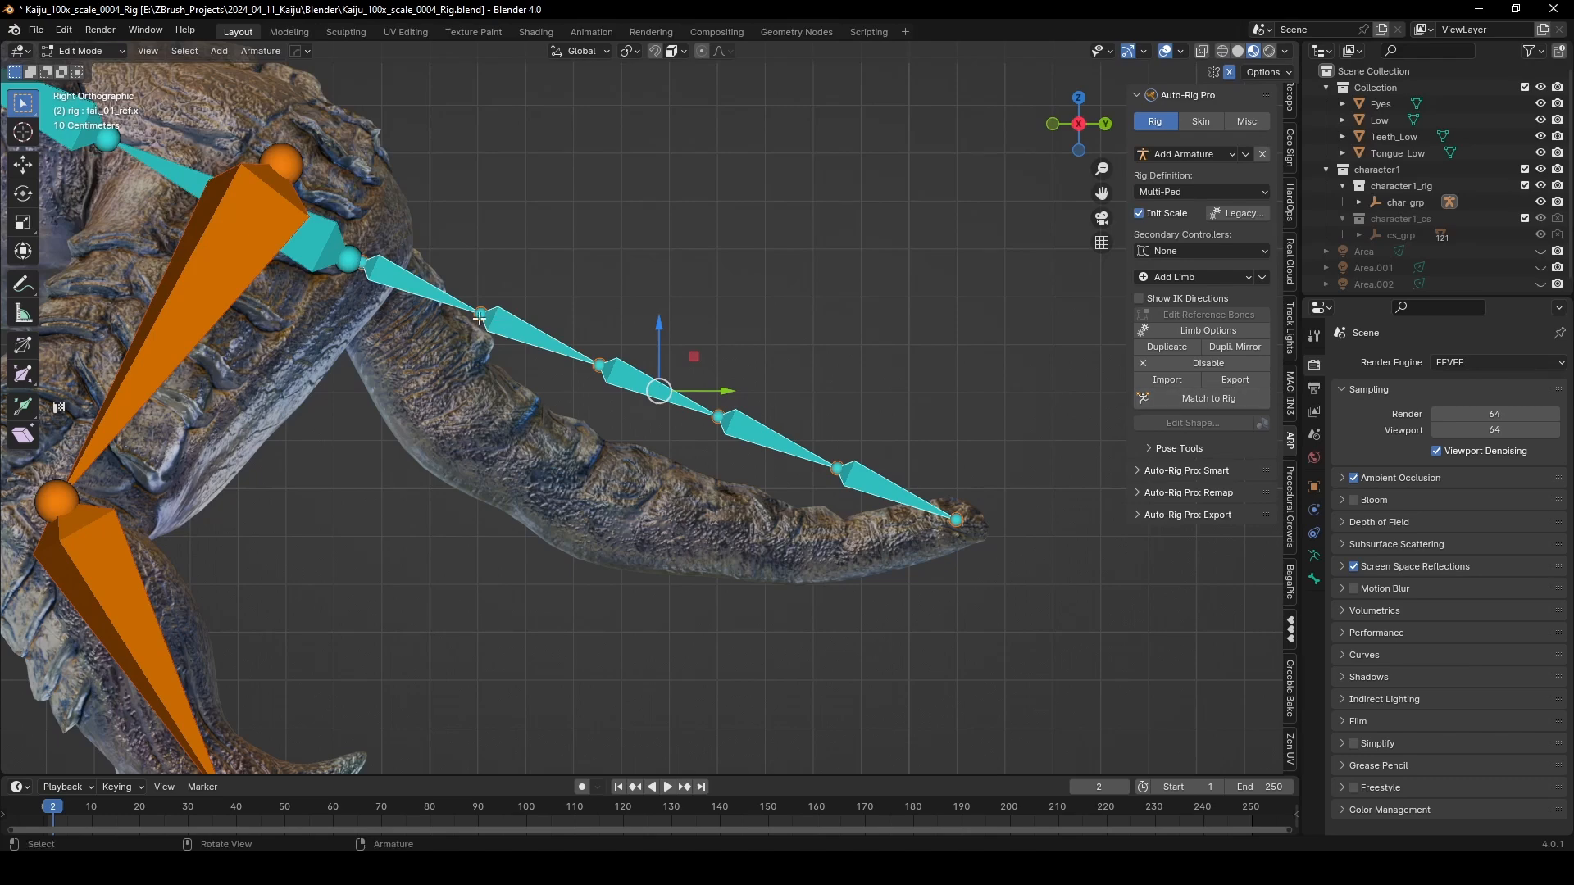
Step: Move the first two joints after the tail's base down inside the tail mesh, lowering the first about 0.17 m
left_click(431, 287)
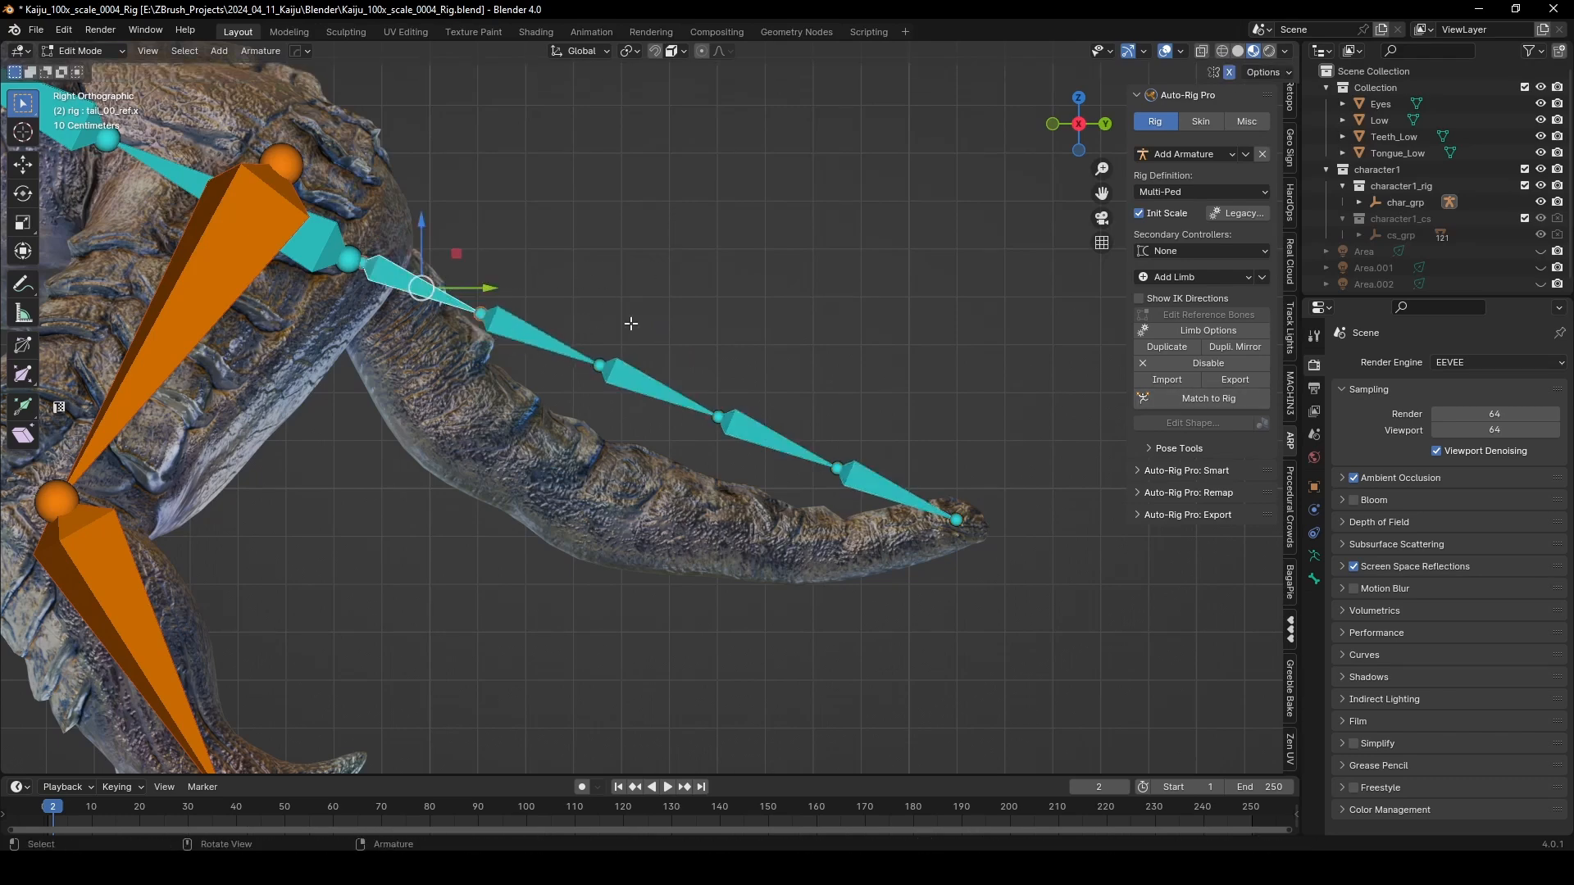
left_click(479, 310)
key("g")
left_click(560, 405)
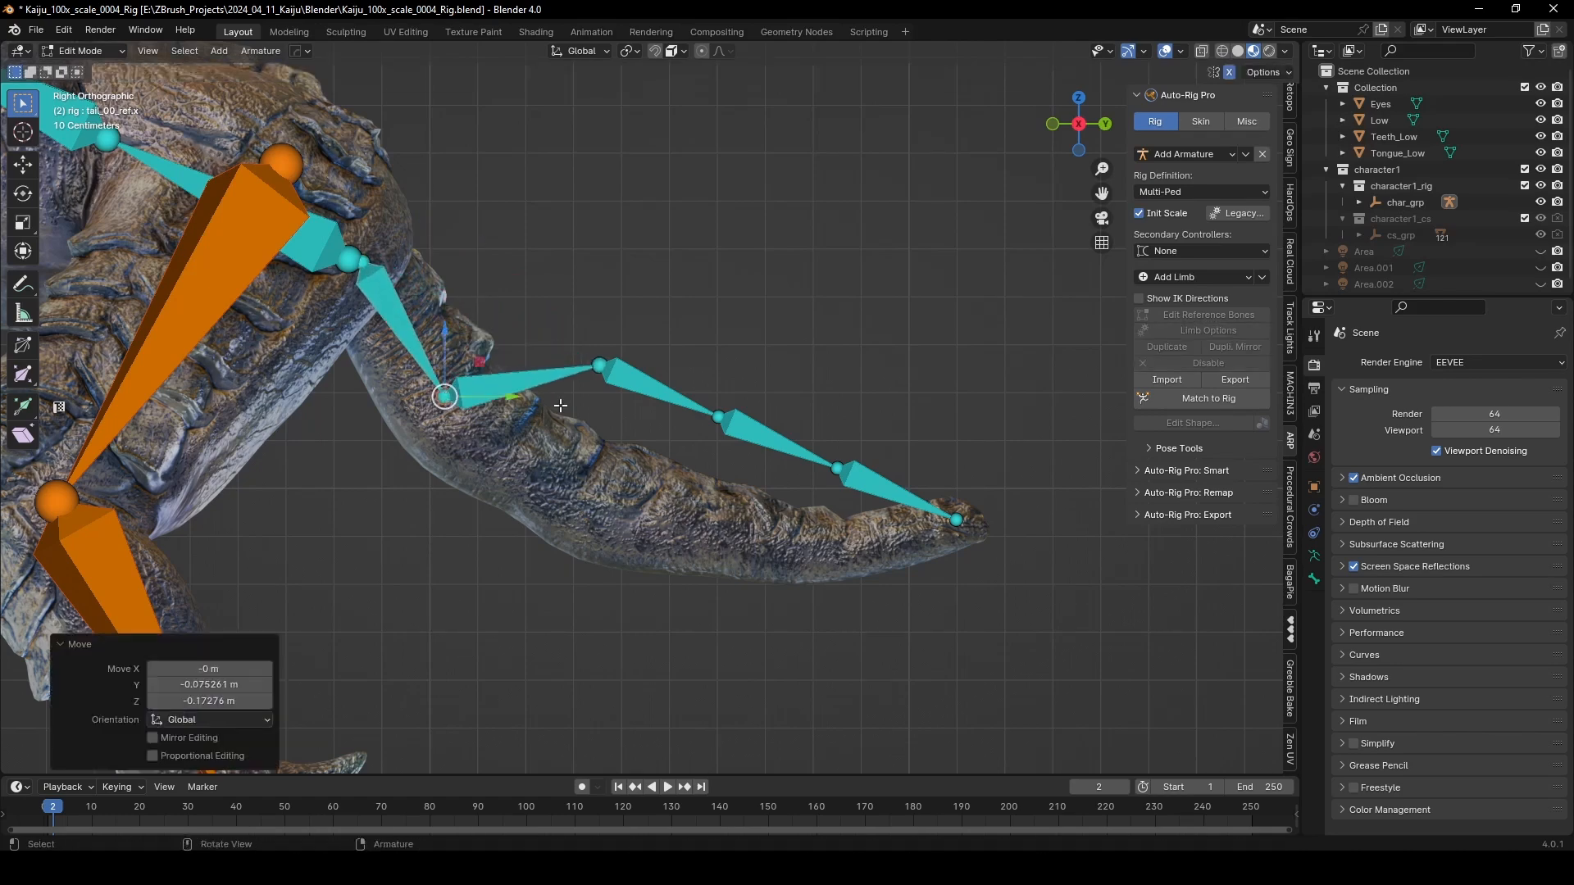
left_click(600, 364)
key("g")
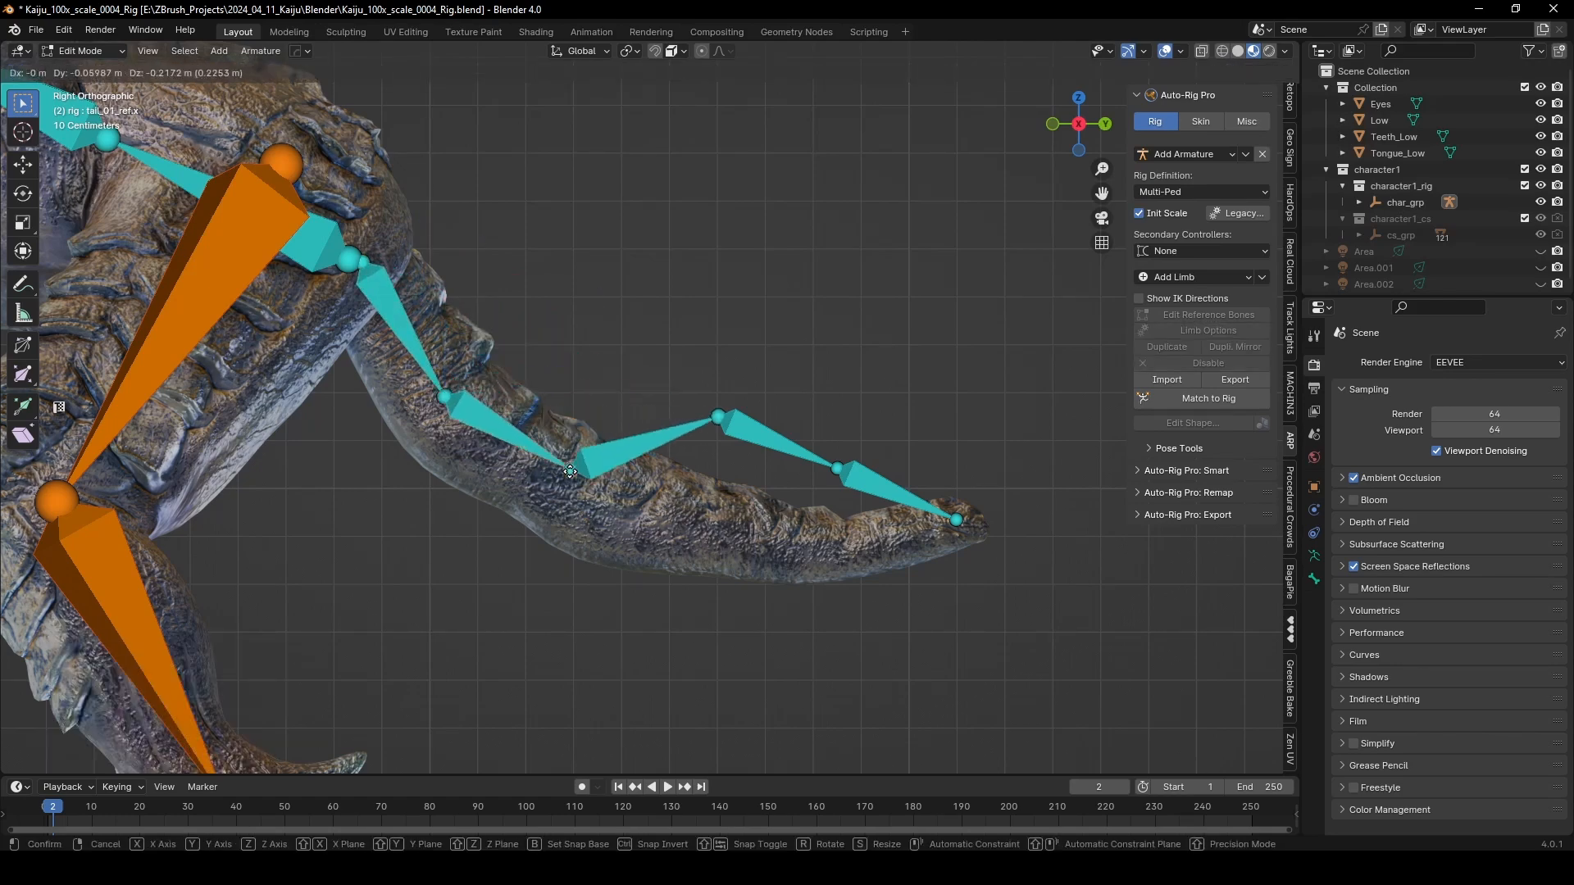
left_click(602, 474)
Step: Move the third and fourth tail joints down inside the mesh so the chain follows the tail's curve
left_click(715, 416)
key("g")
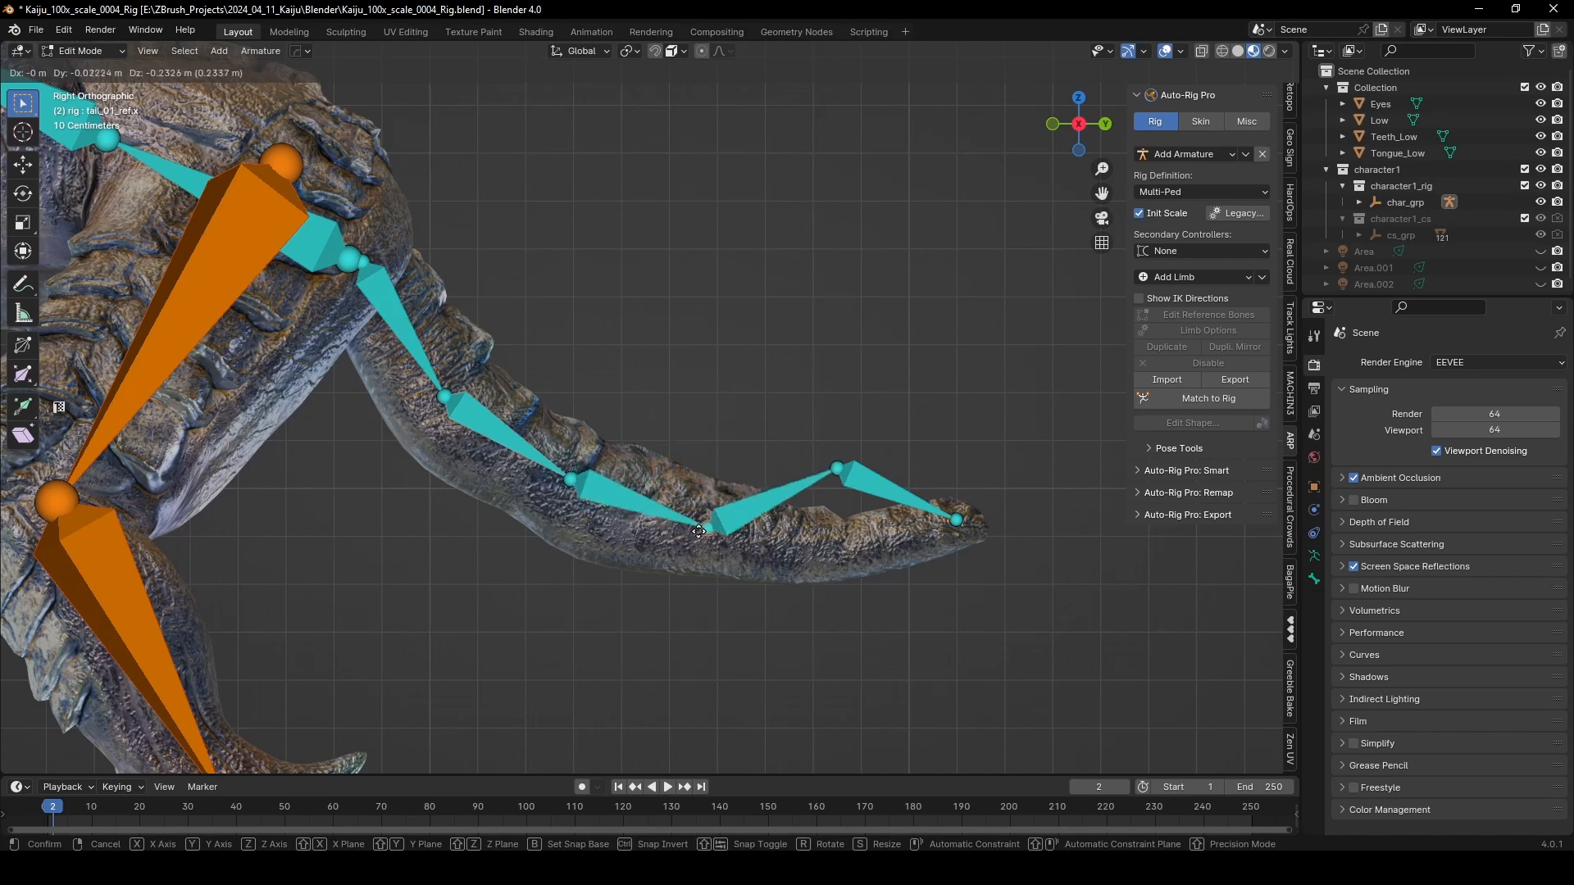
left_click(705, 533)
left_click(834, 469)
key("g")
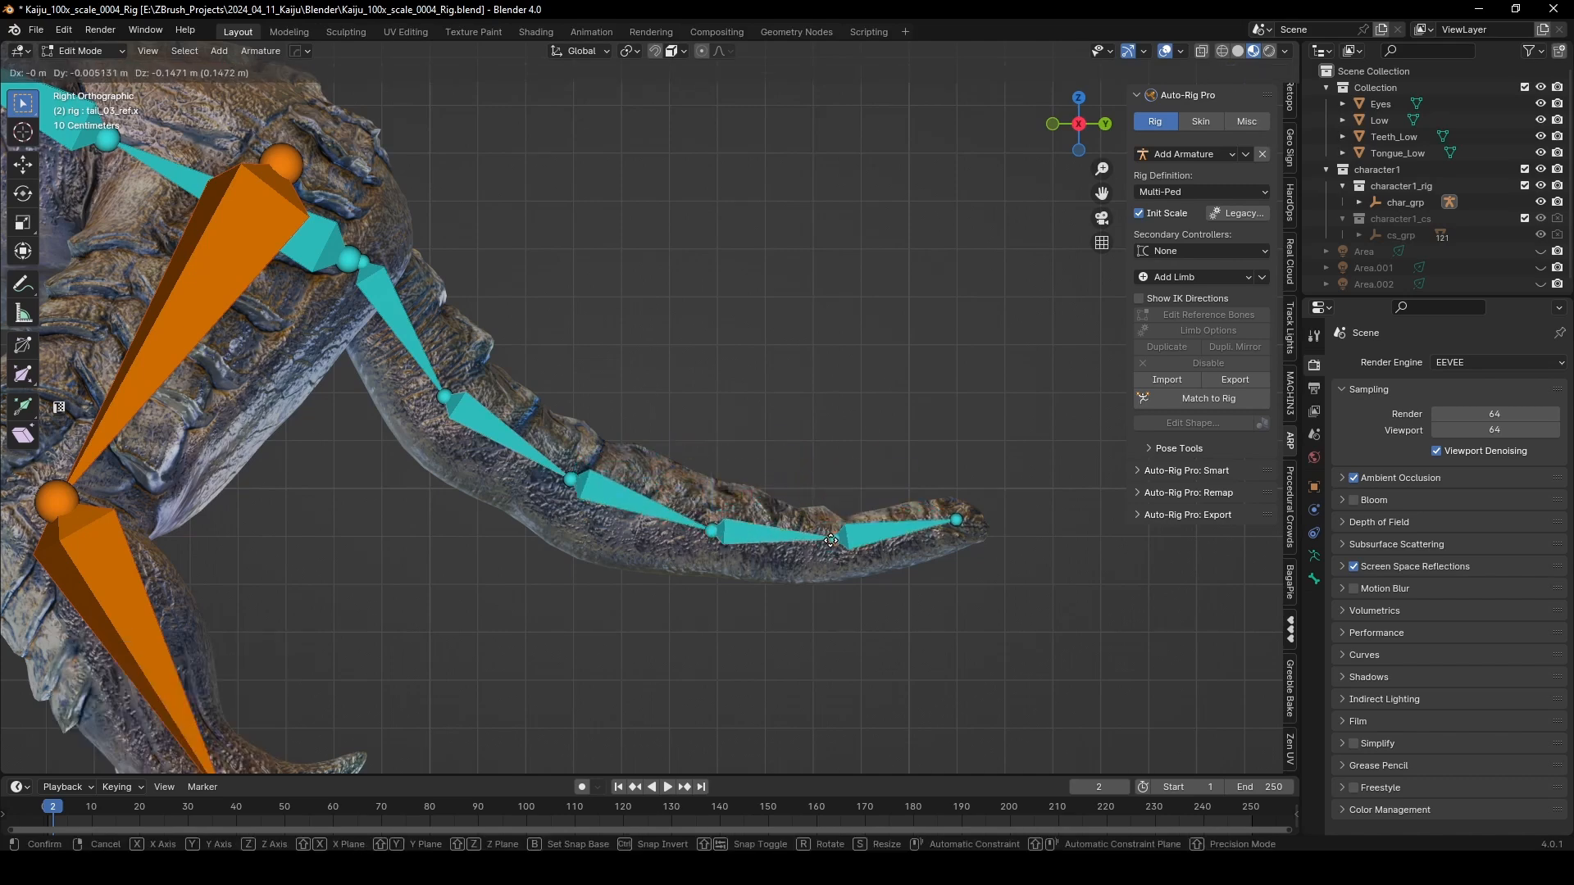
left_click(836, 541)
Step: Extend the last tail bone's end to the tip of the tail mesh and shift the two joints before it slightly toward the body
left_click(955, 522)
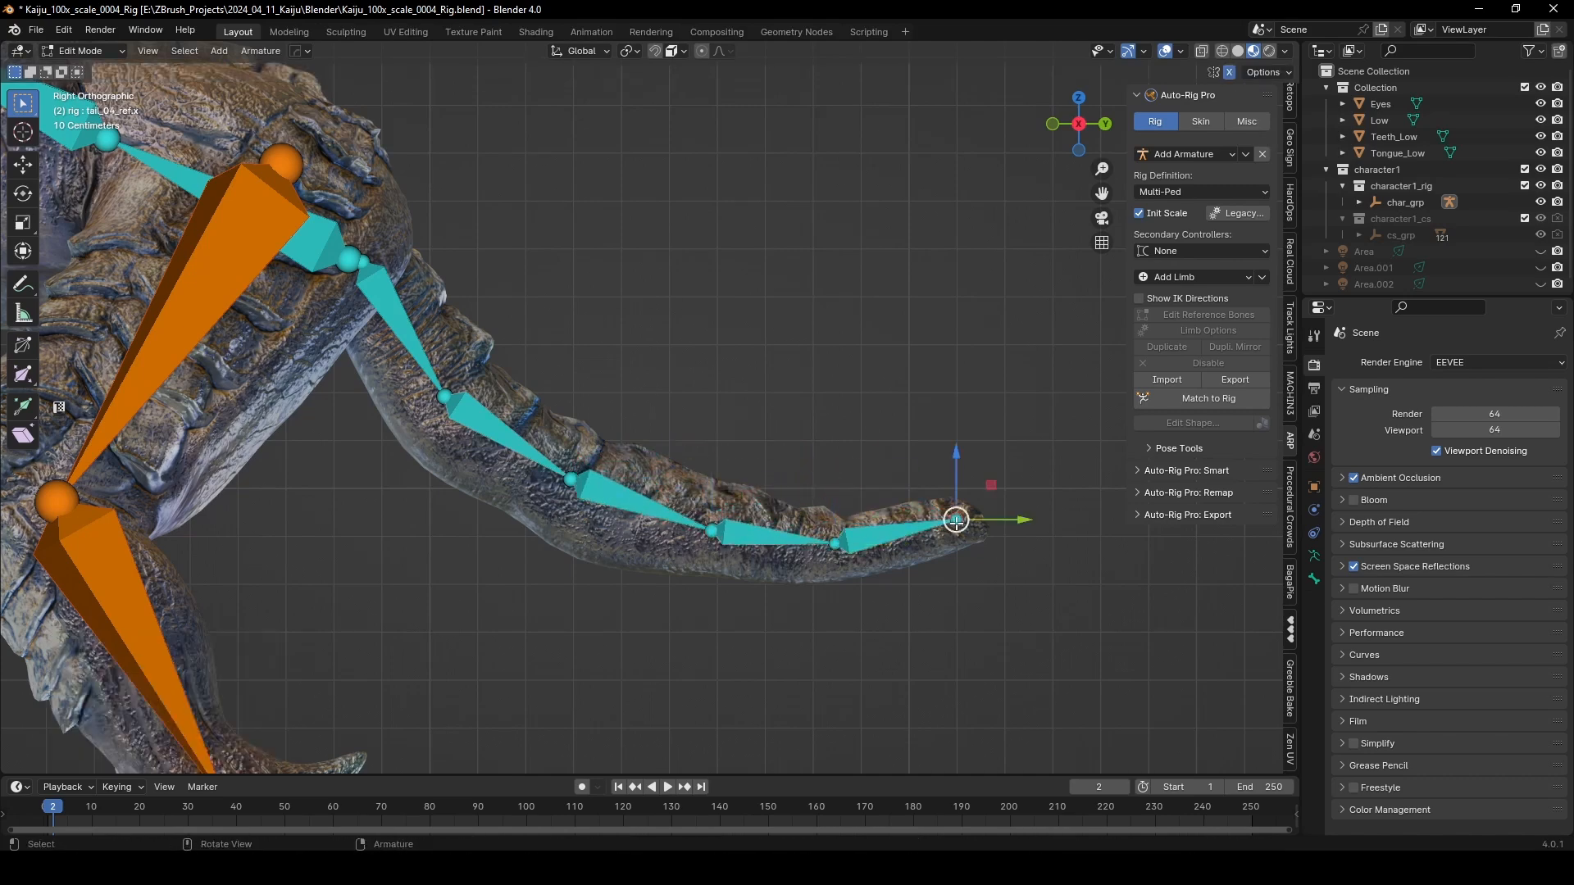
key("g")
left_click(975, 516)
left_click(836, 544)
key("g")
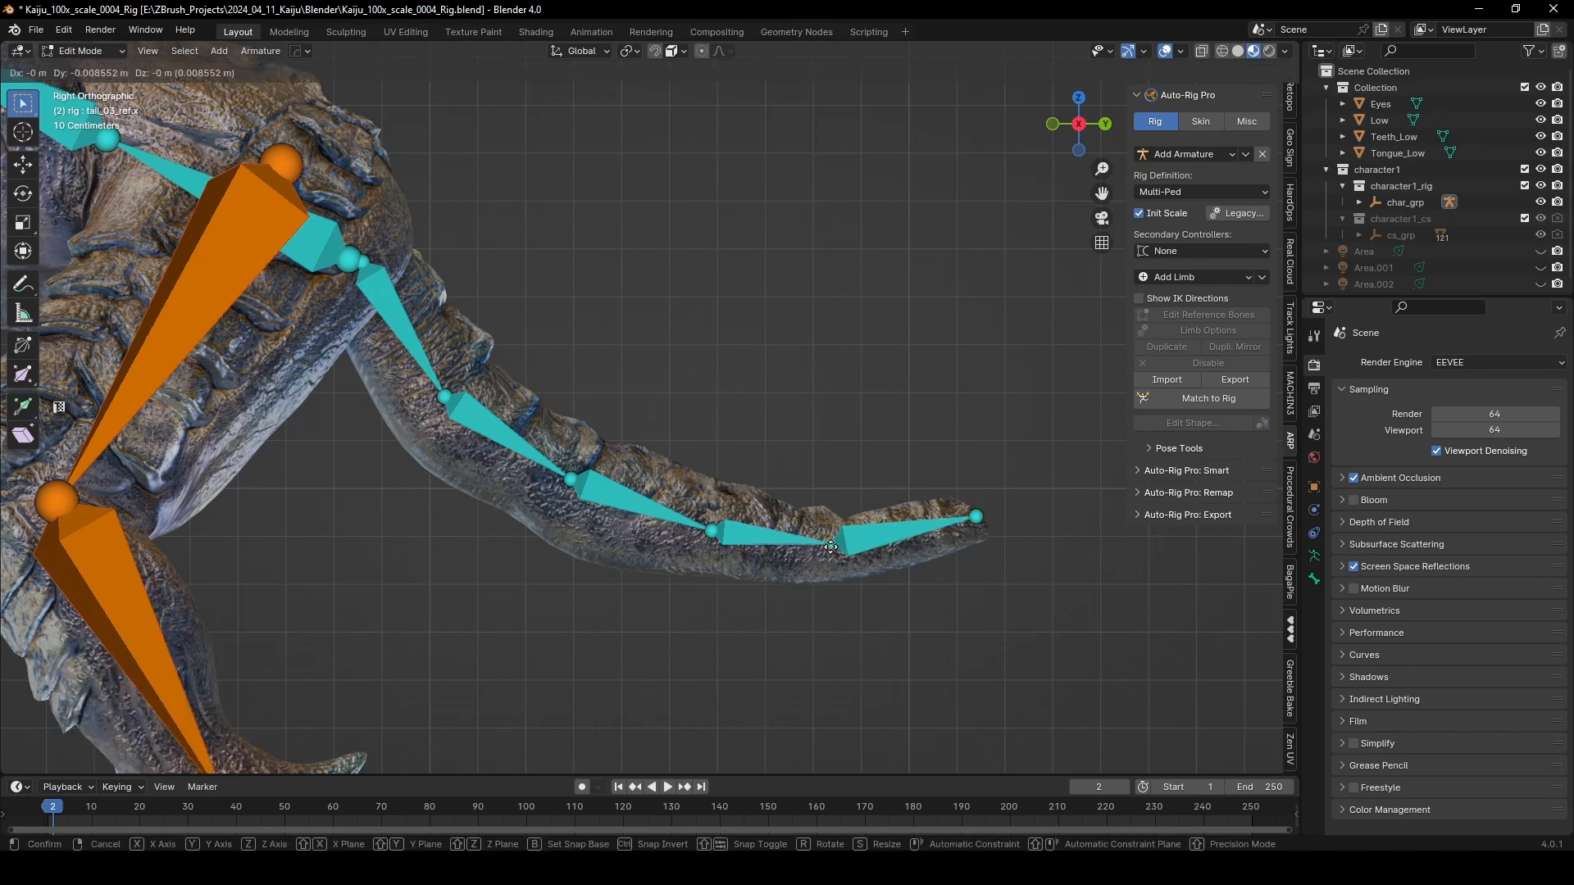
left_click(830, 543)
left_click(708, 530)
key("g")
left_click(689, 524)
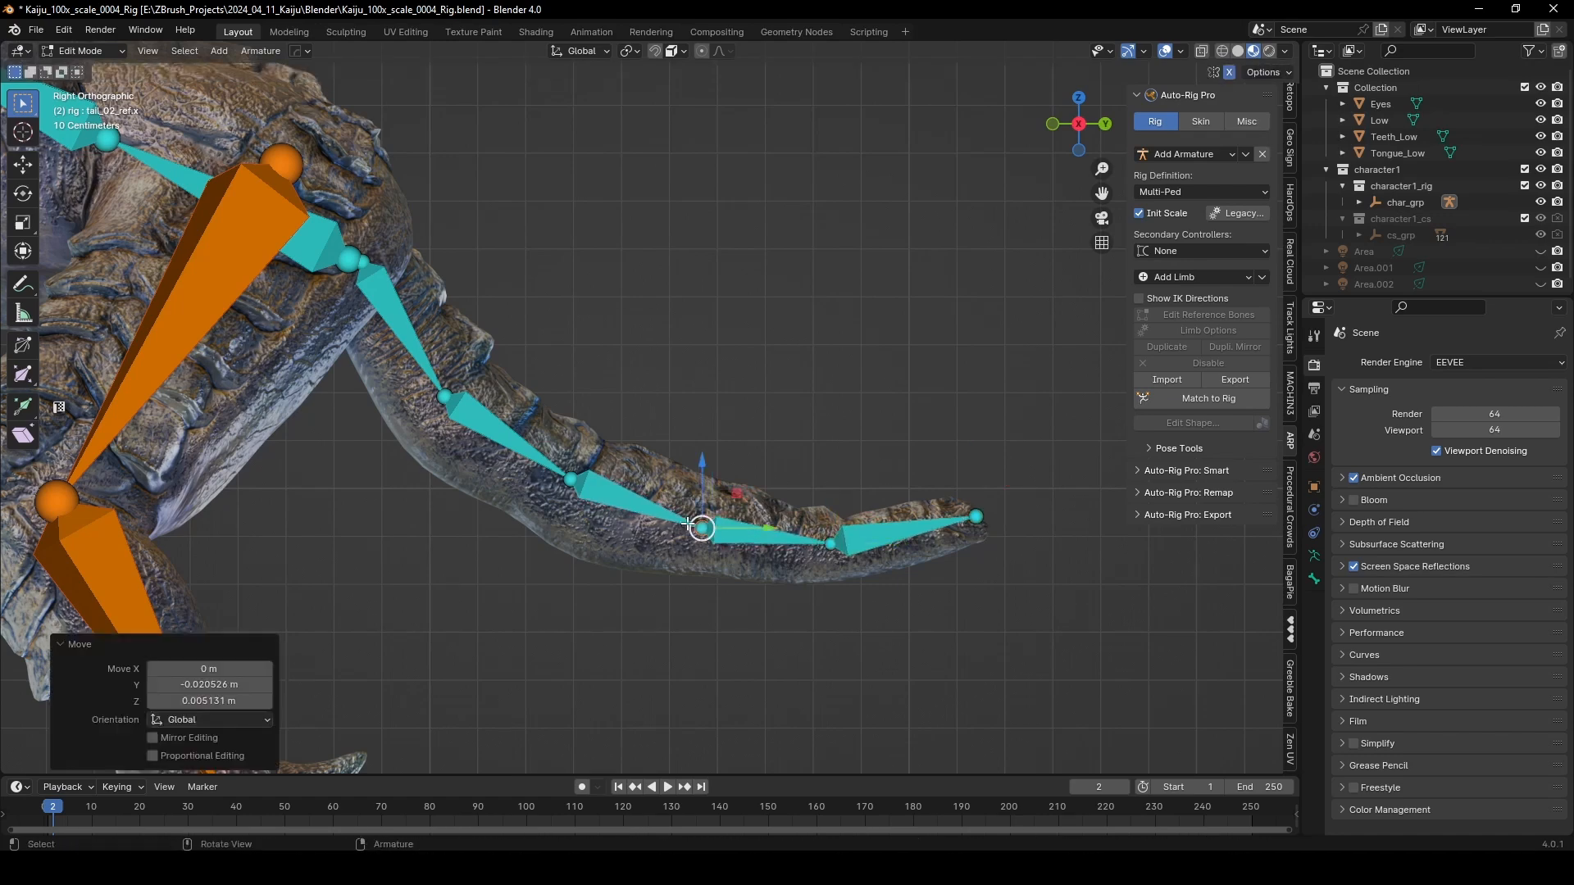
Step: Shift the second tail joint after the base slightly toward the body and raise the first one about 0.01 m
left_click(570, 479)
key("g")
left_click(466, 387)
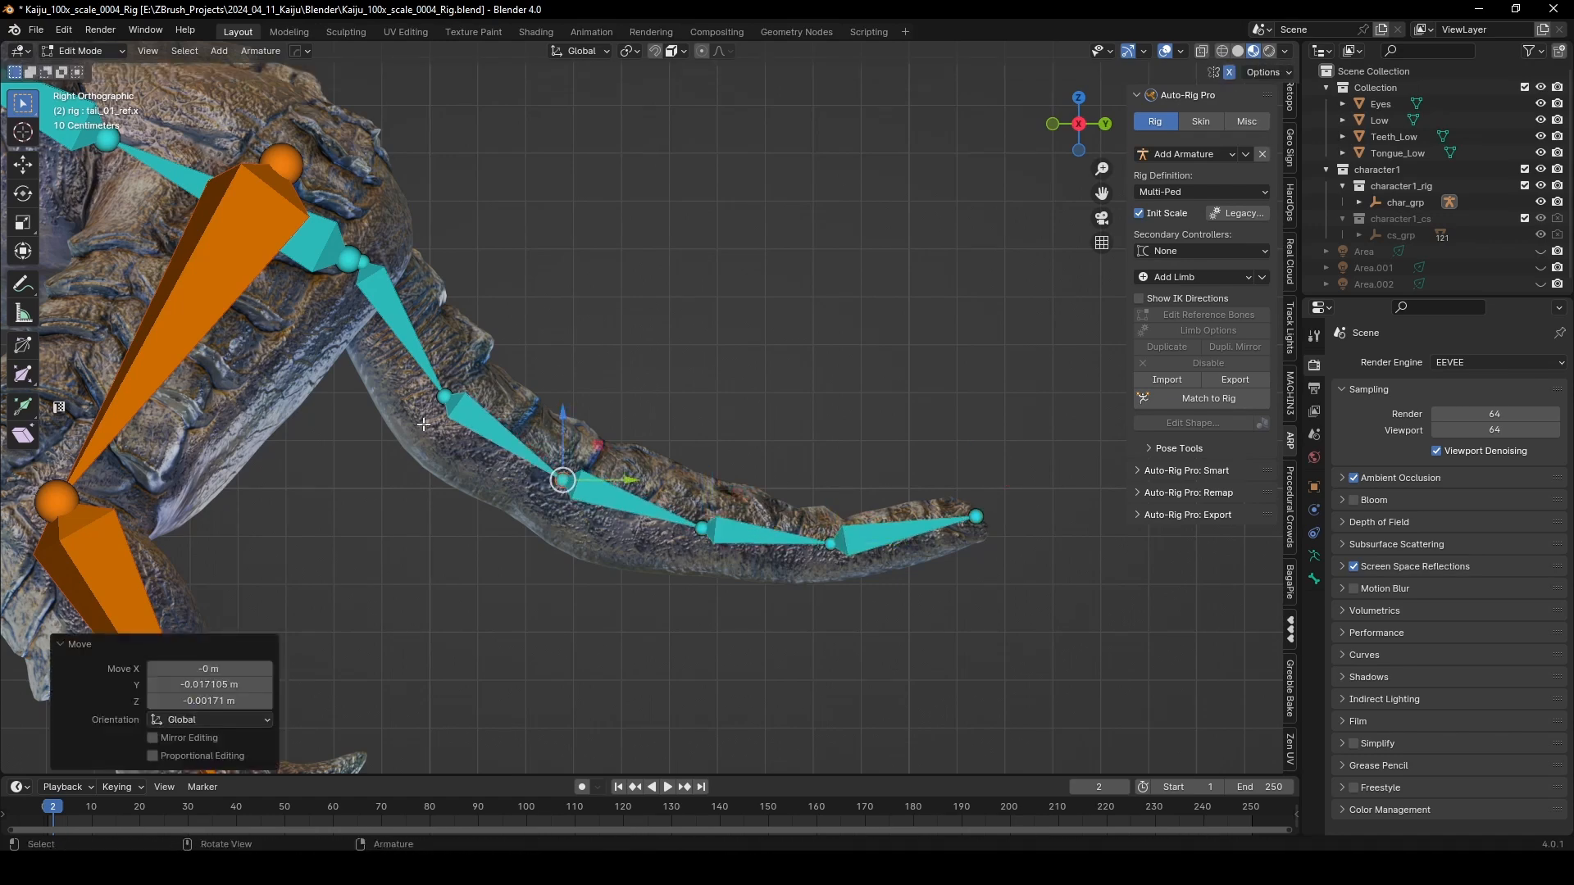
left_click(435, 398)
key("g")
left_click(436, 392)
scroll(438, 390, "down", 1)
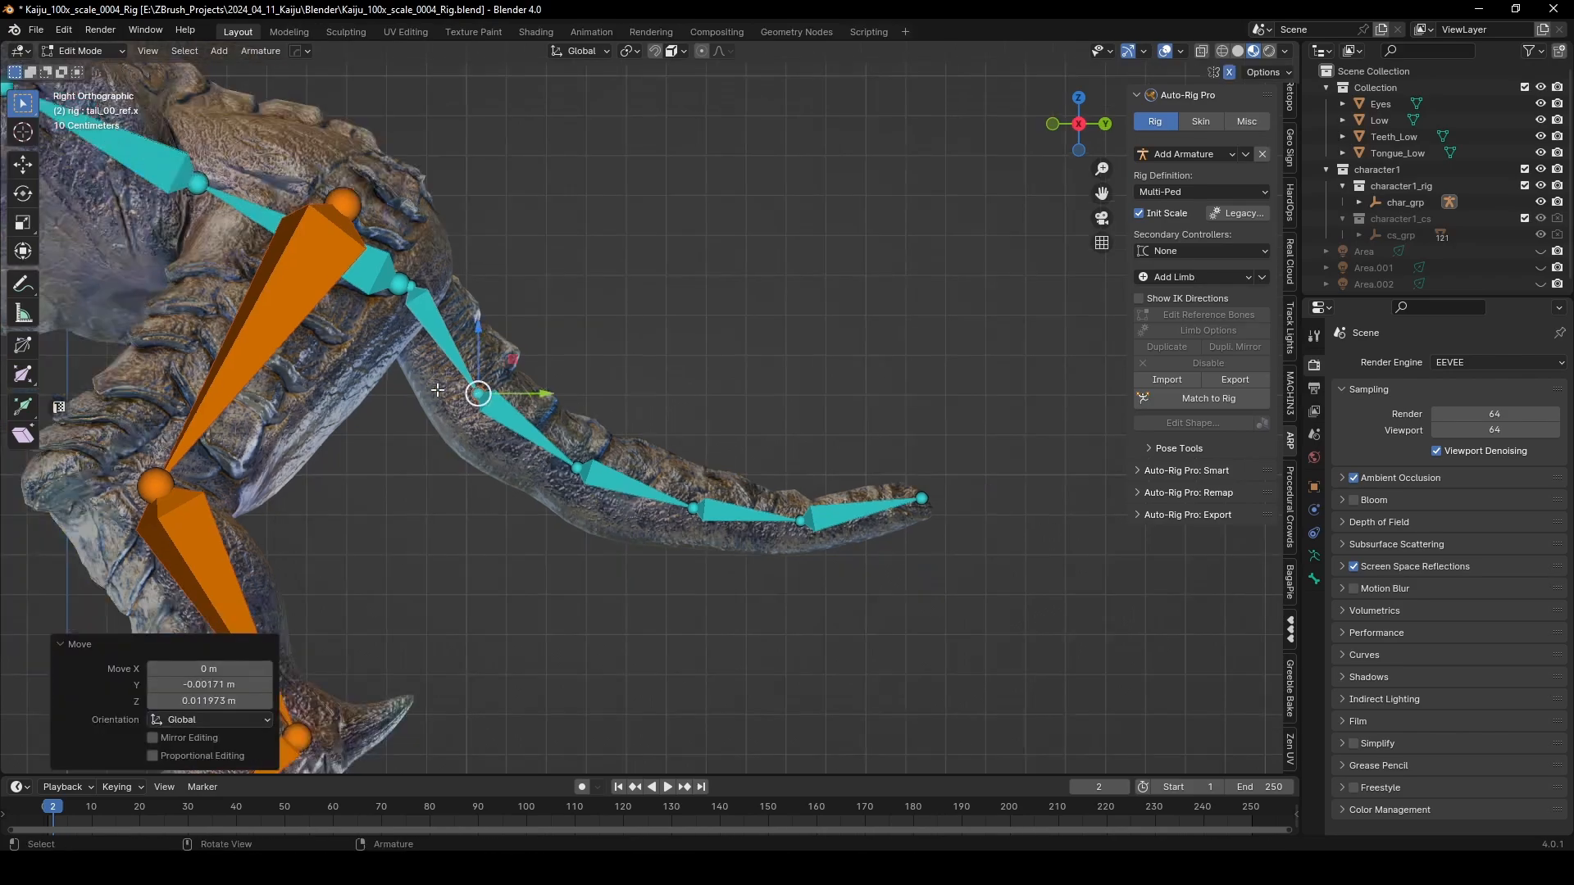
Step: Add a Head limb to the rig and move it to the back of the kaiju's head, about 1.56 m forward and 0.44 m up
scroll(438, 390, "down", 6)
middle_click_drag(438, 390, 555, 301)
middle_click_drag(707, 516, 528, 494, "shift")
middle_click_drag(426, 382, 596, 383, "shift")
scroll(450, 371, "up", 2)
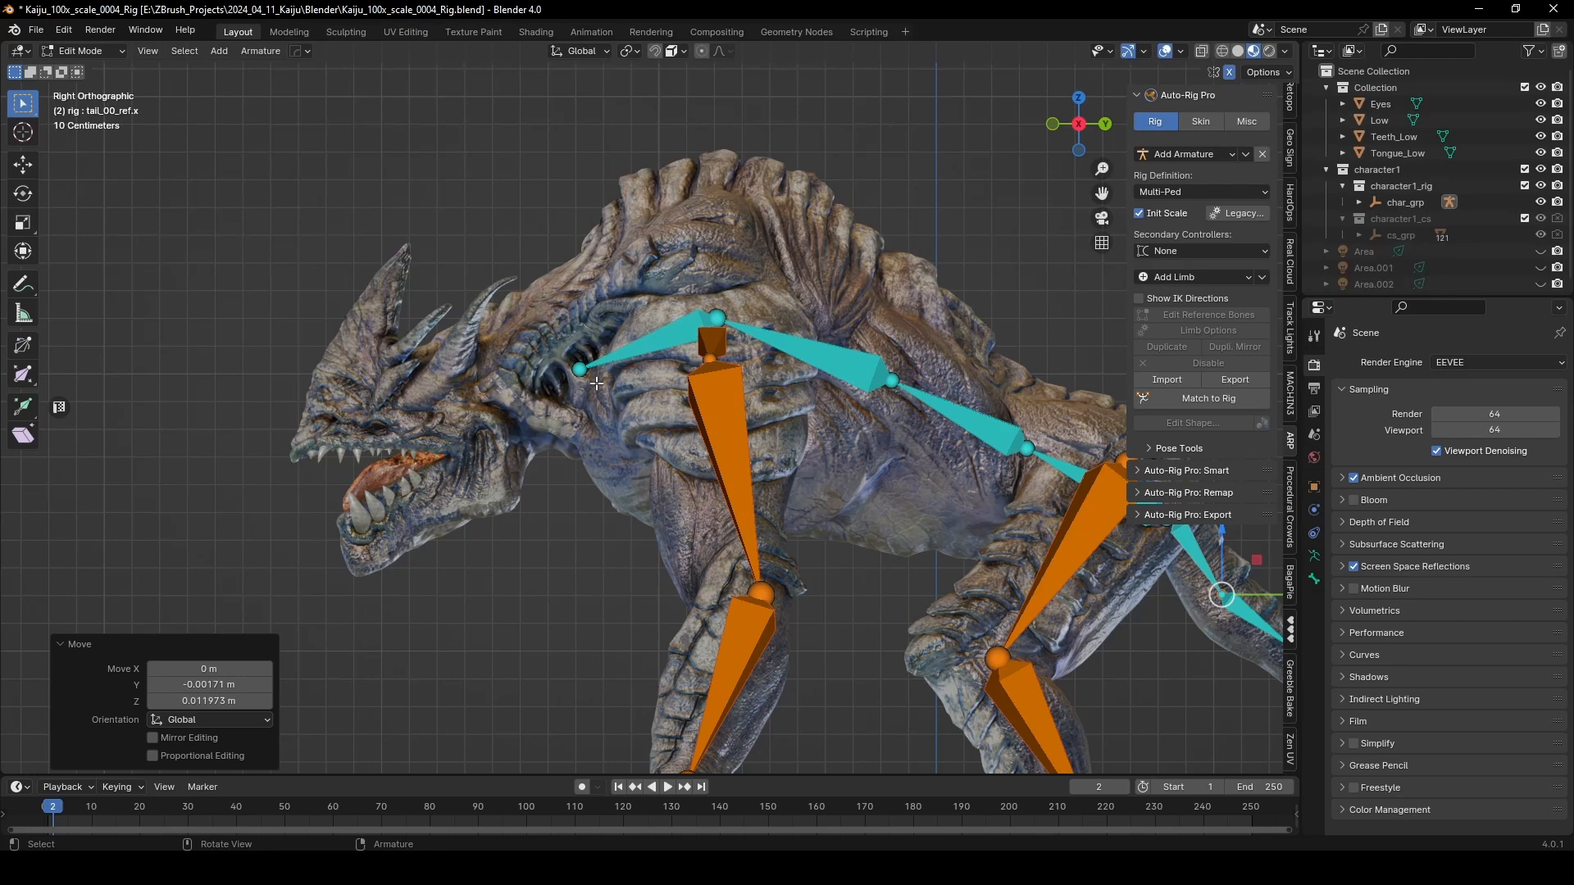
left_click(1215, 276)
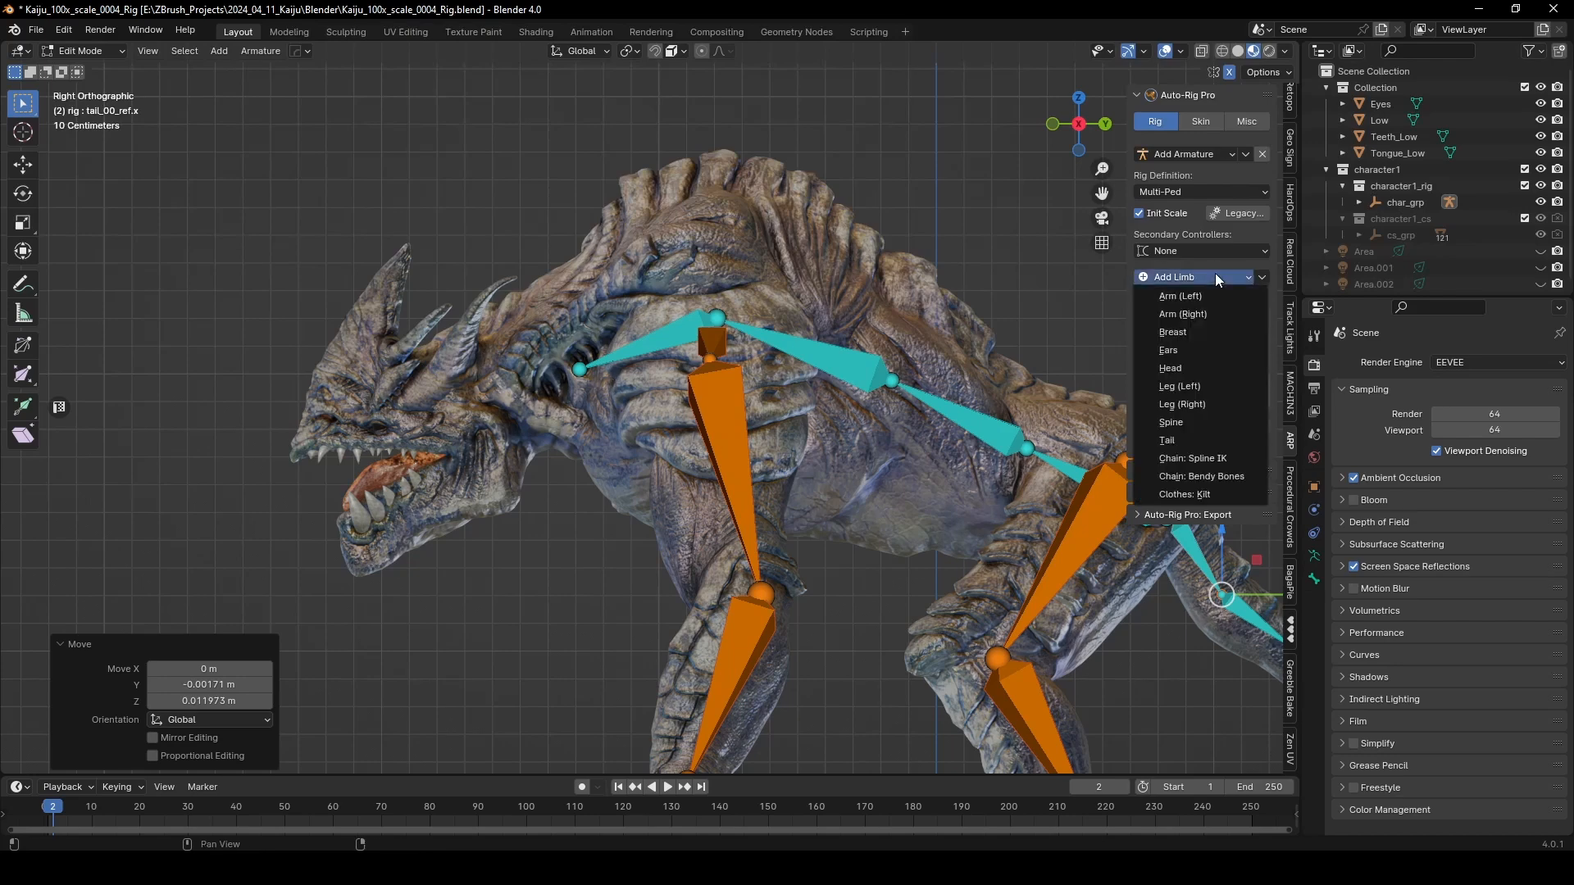
left_click(1209, 368)
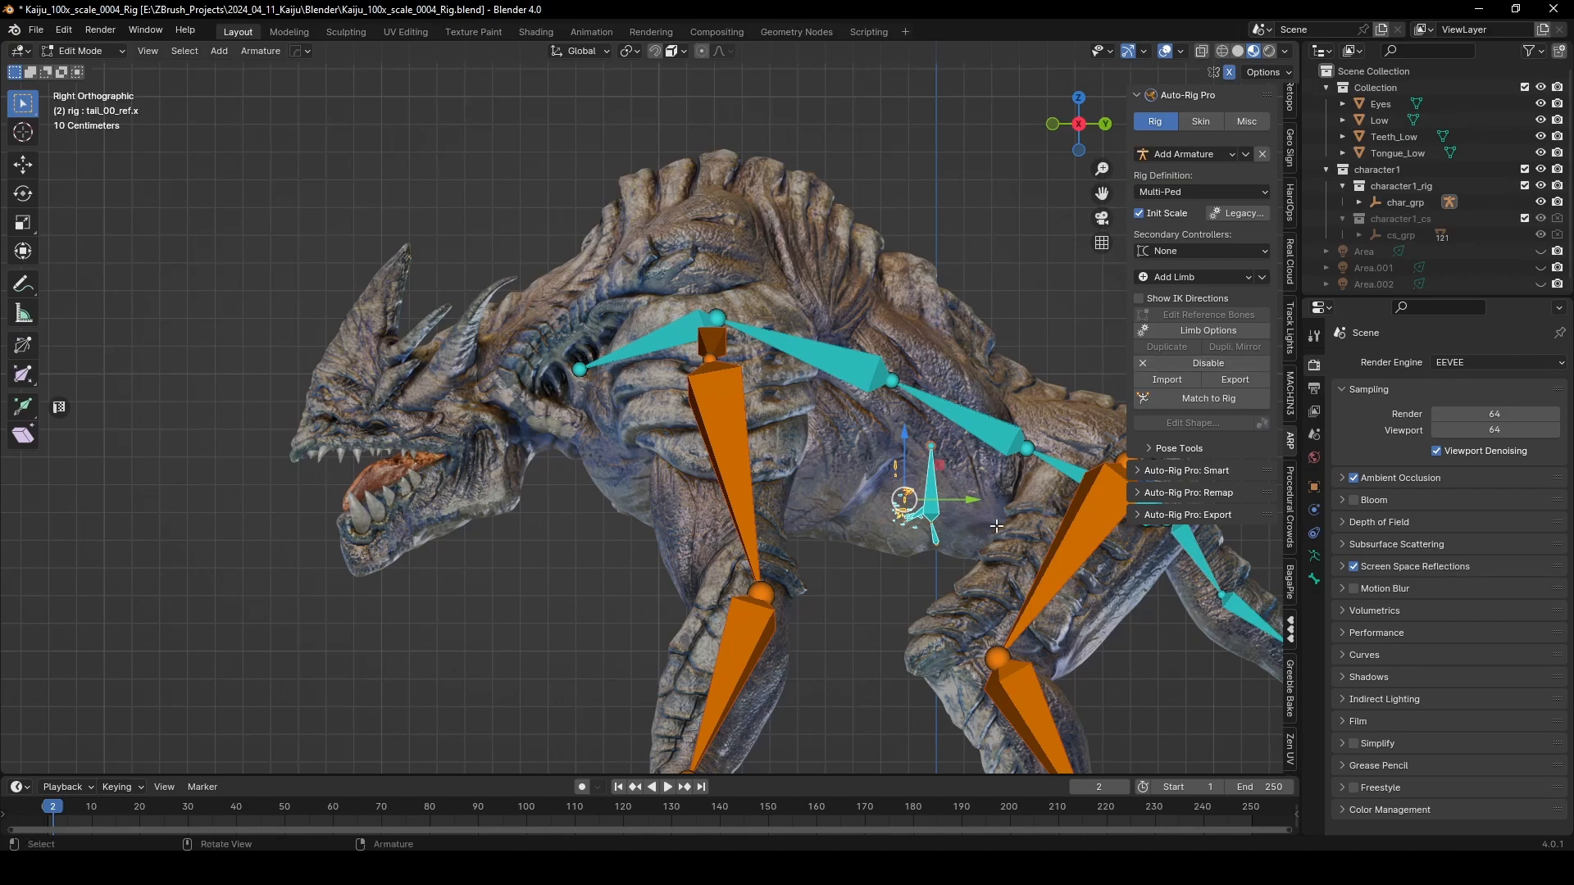
key("g")
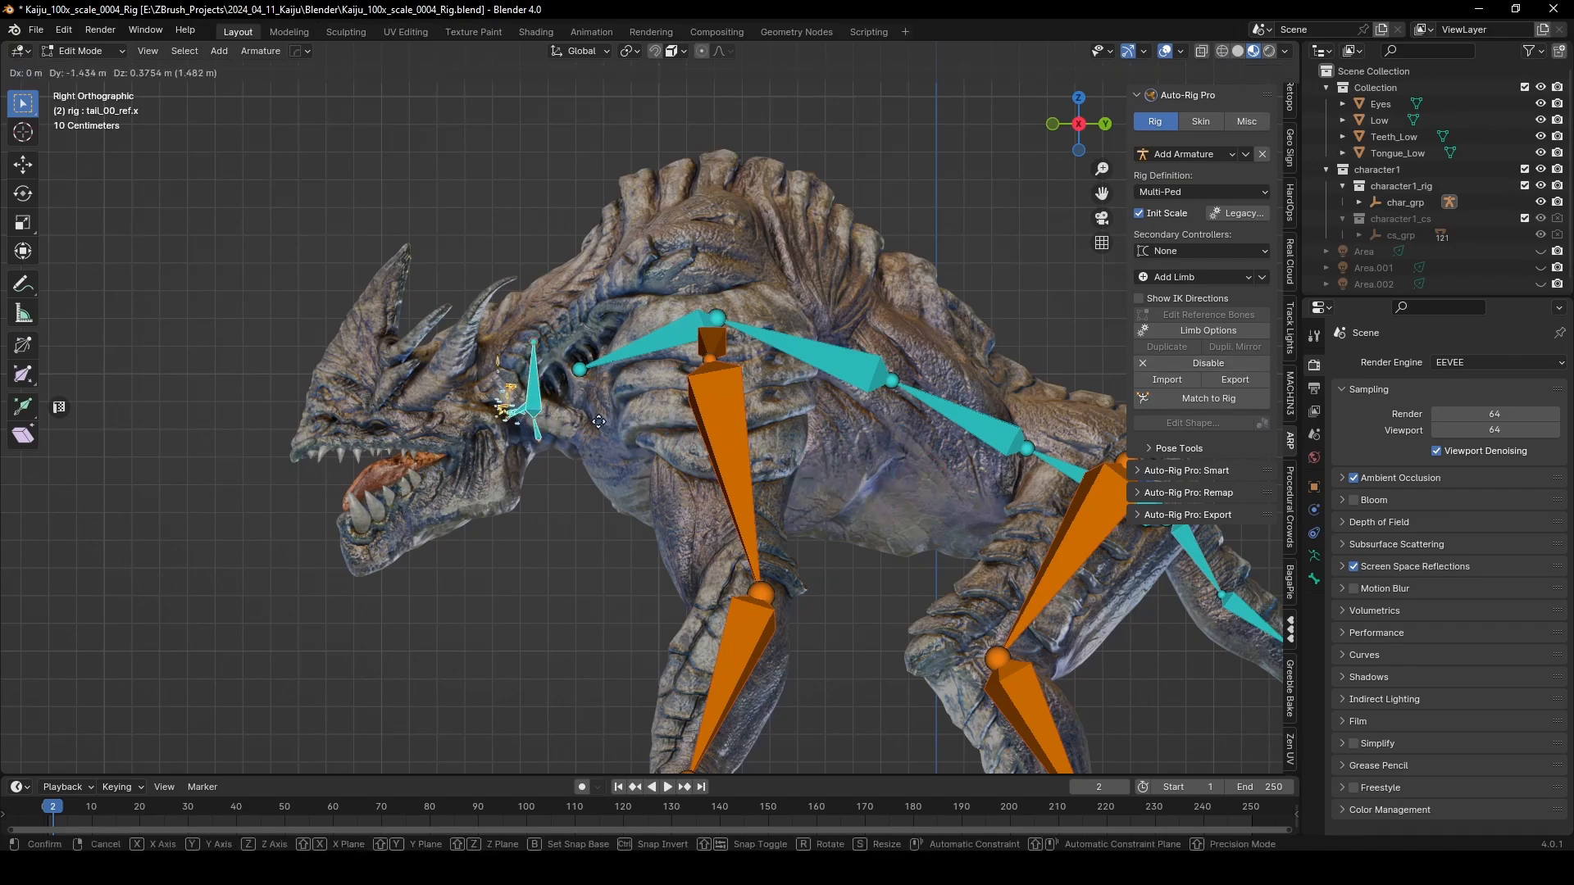
left_click(566, 422)
Step: Move the whole head limb out in front of the snout, about 0.79 m forward and 0.2 m down
scroll(494, 414, "up", 4)
middle_click_drag(374, 381, 734, 431)
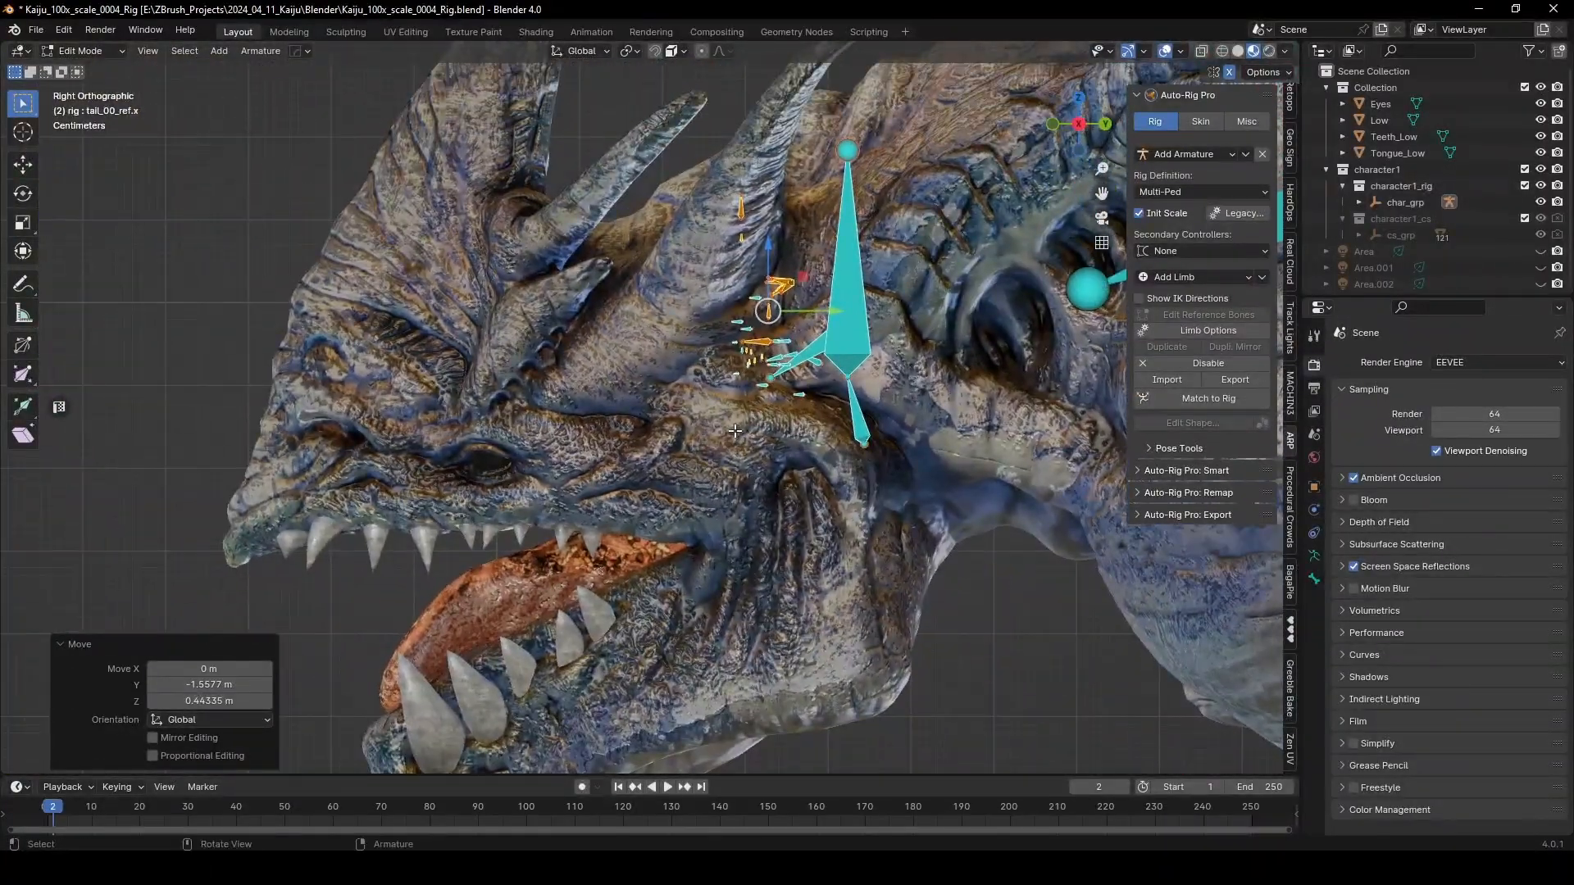
scroll(832, 340, "down", 3)
key("g")
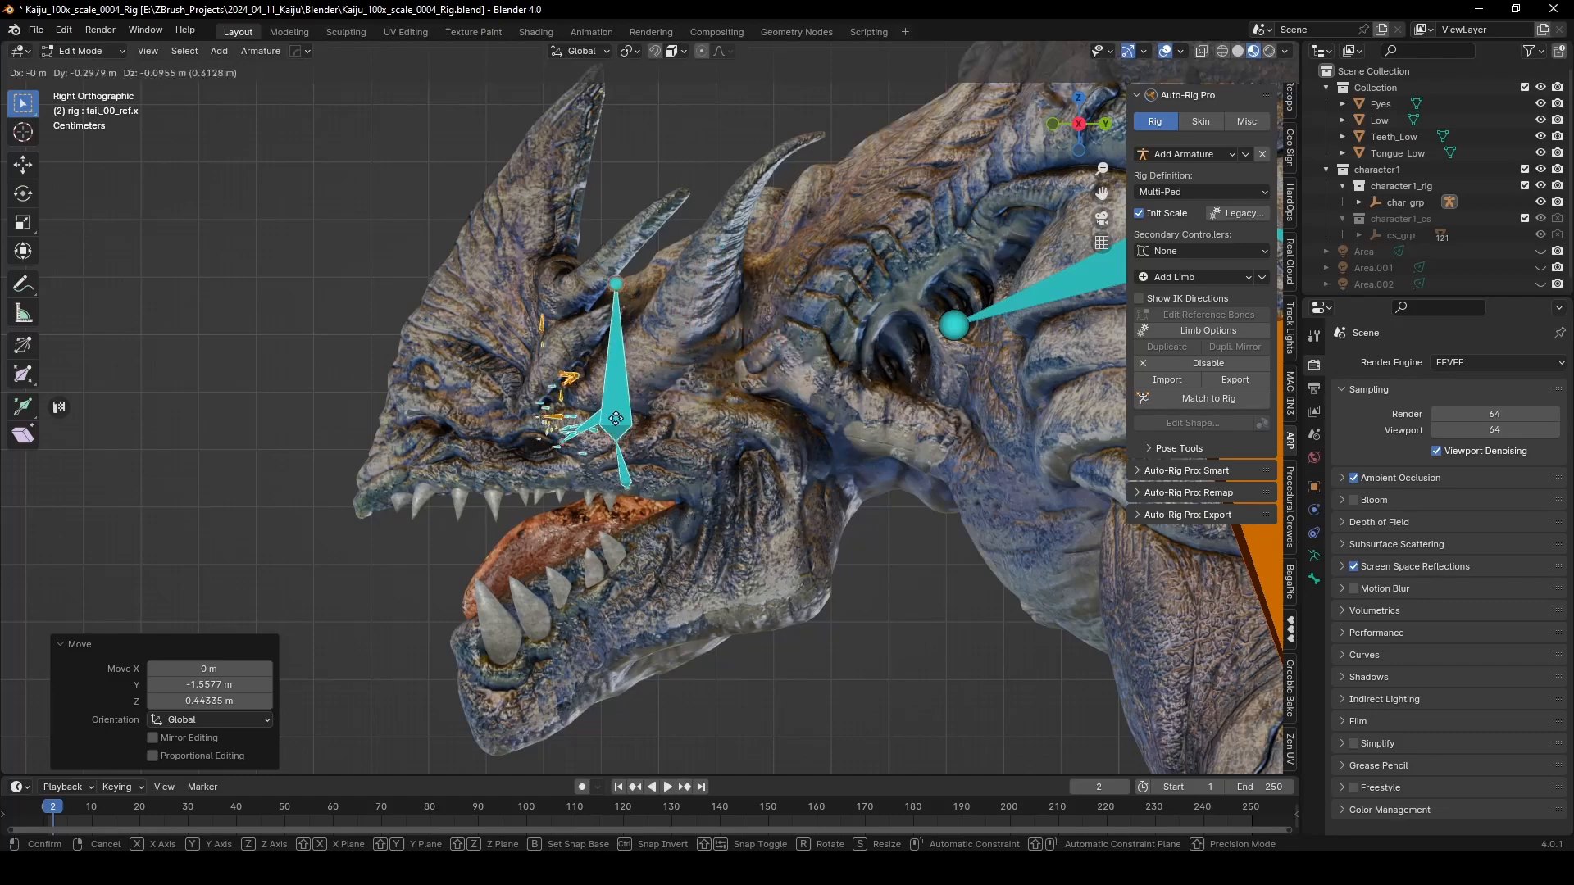
left_click(359, 467)
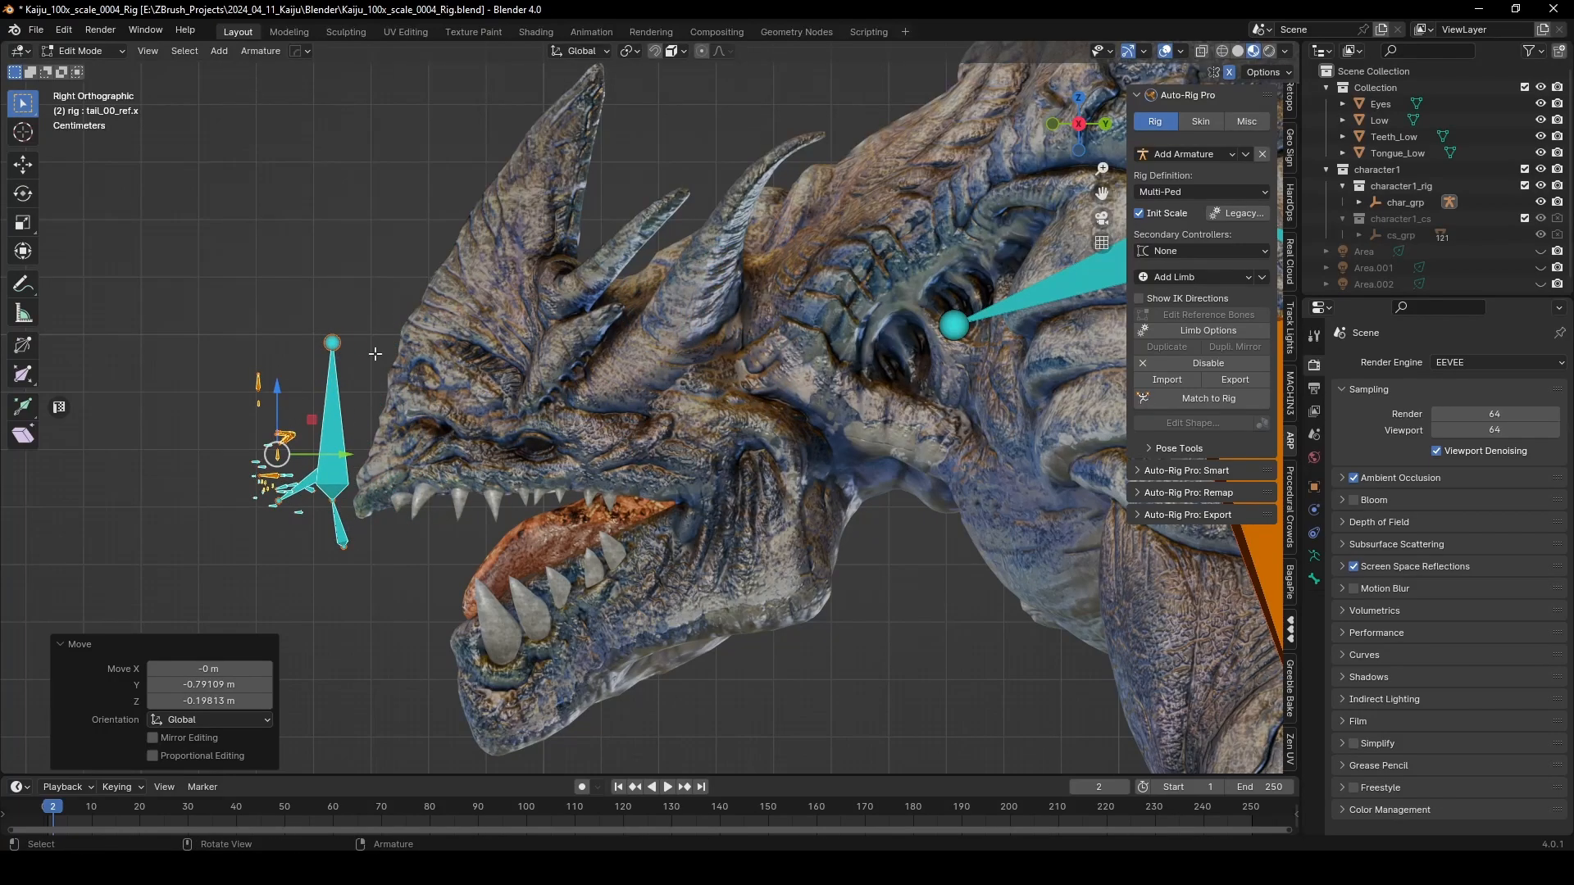
Step: Examine the new head limb's facial bones, including the eyelid, tongue and head reference bones
middle_click_drag(375, 353, 609, 418)
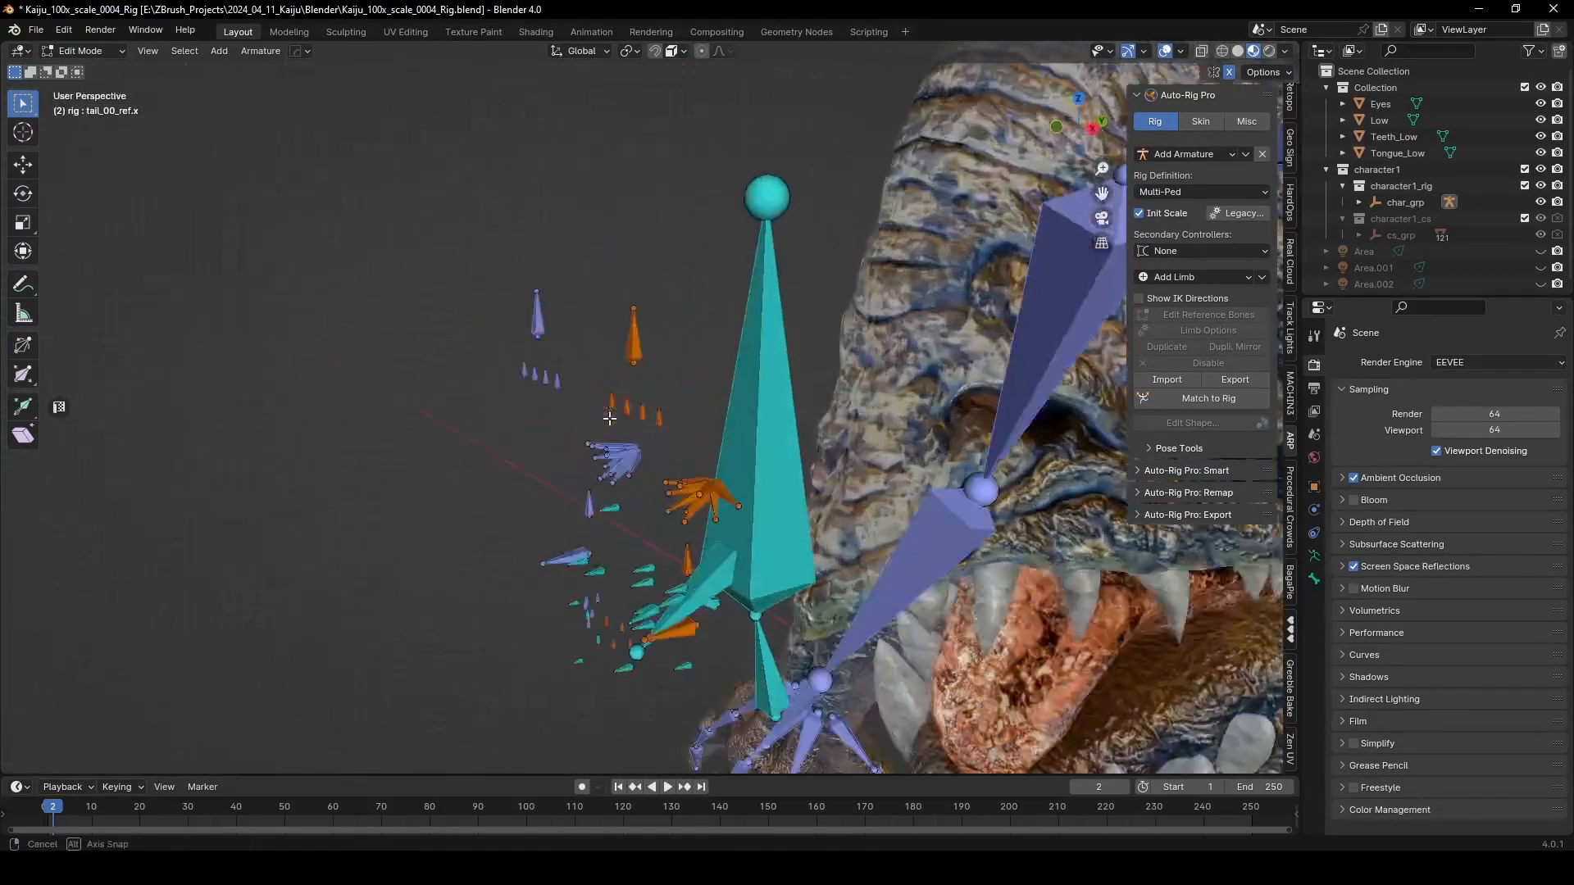
left_click(704, 495)
middle_click_drag(705, 495, 767, 503)
middle_click_drag(672, 580, 793, 420)
scroll(966, 451, "down", 2)
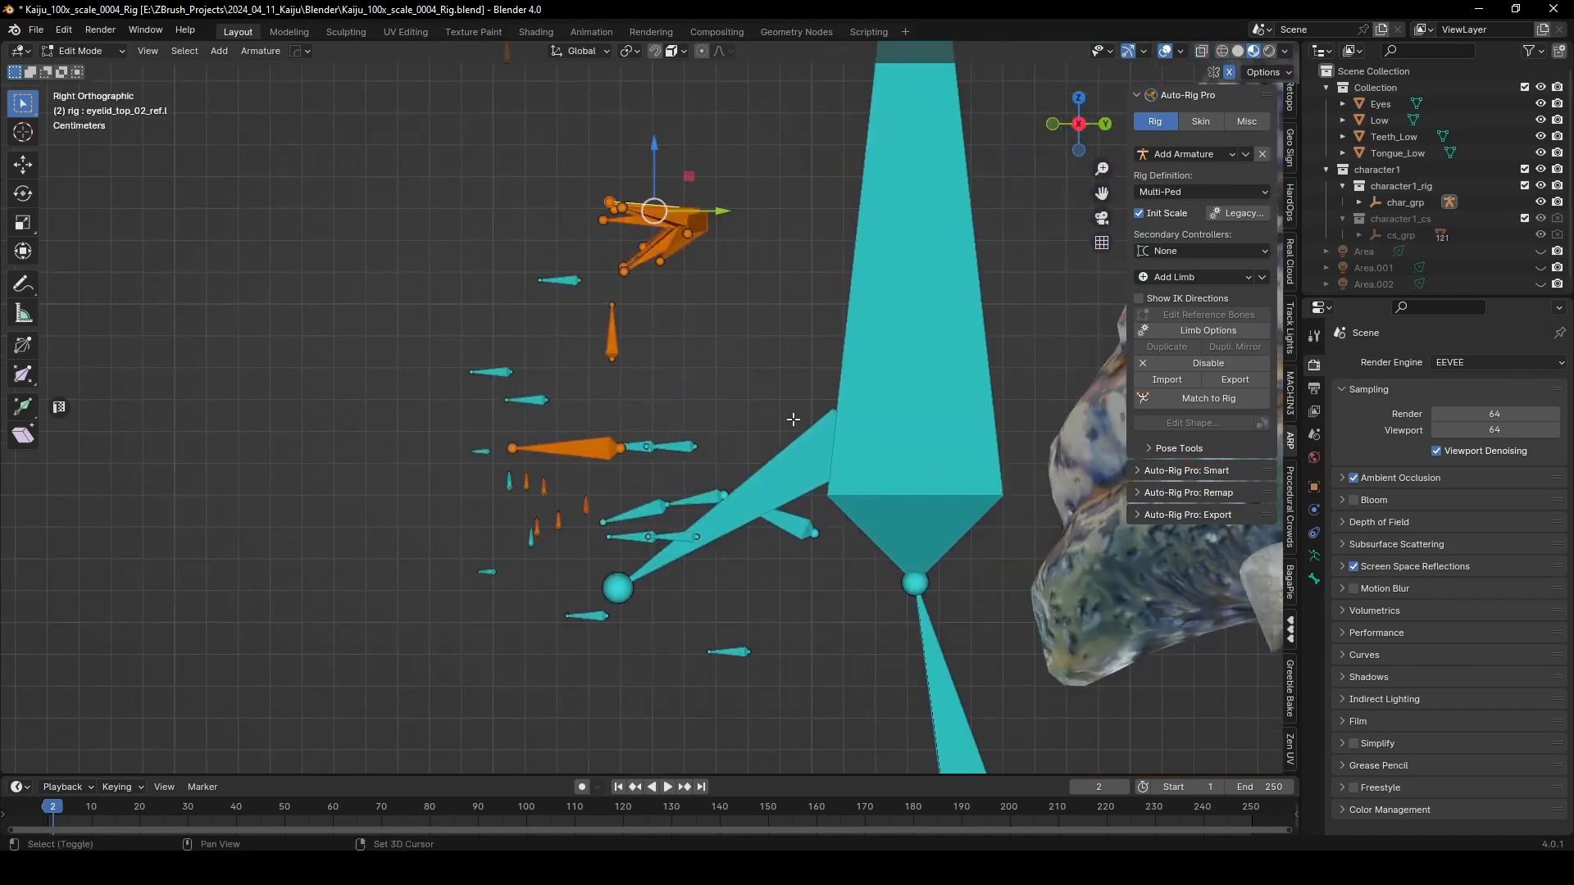
left_click(784, 519)
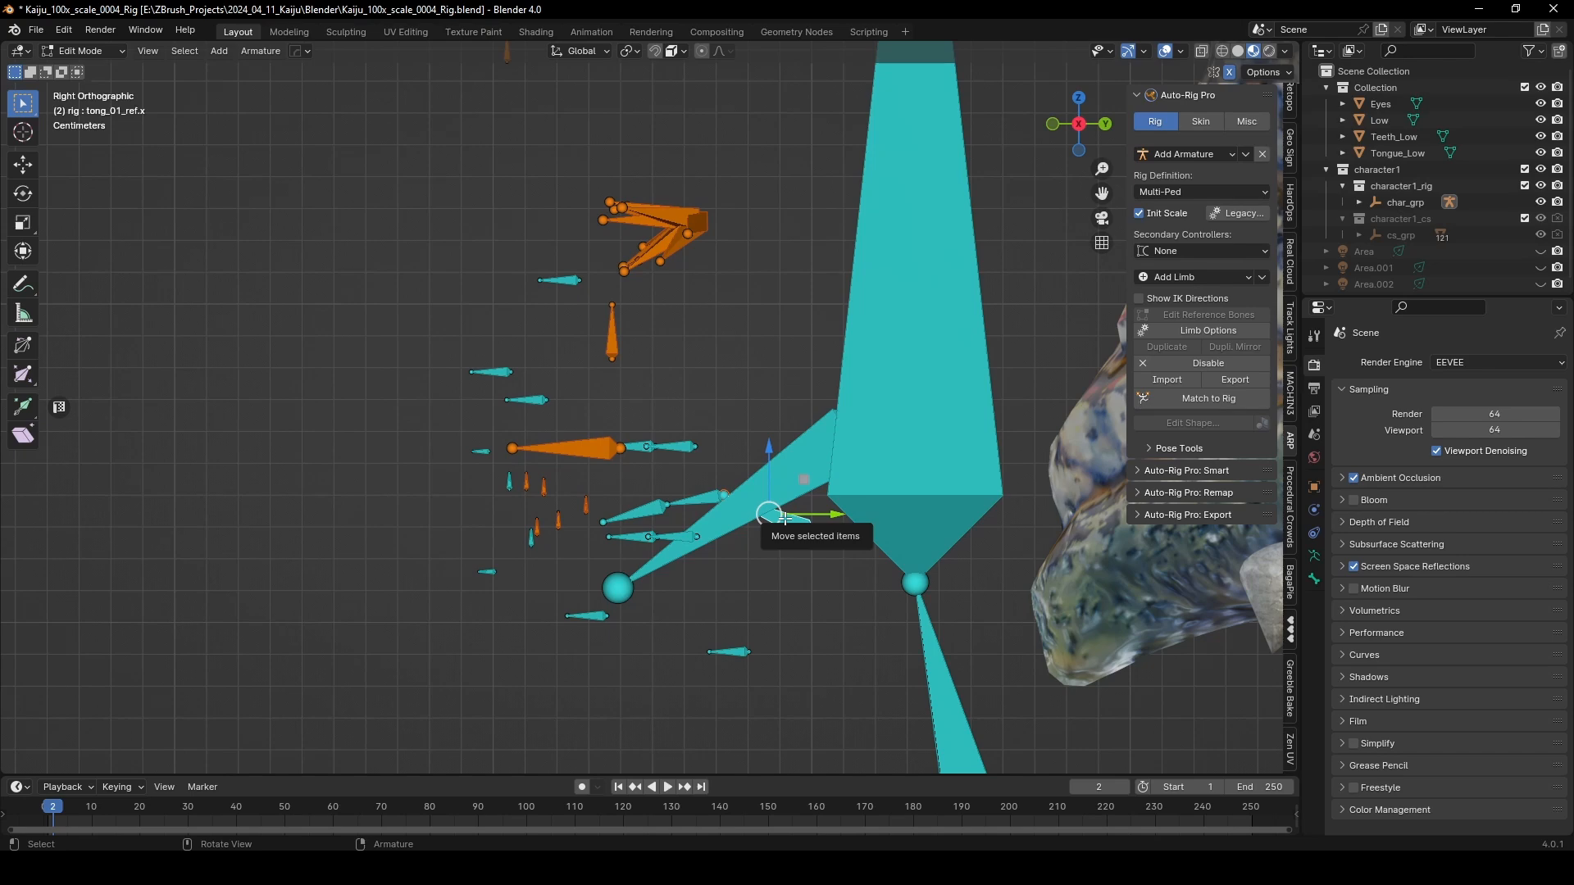
scroll(700, 473, "down", 6)
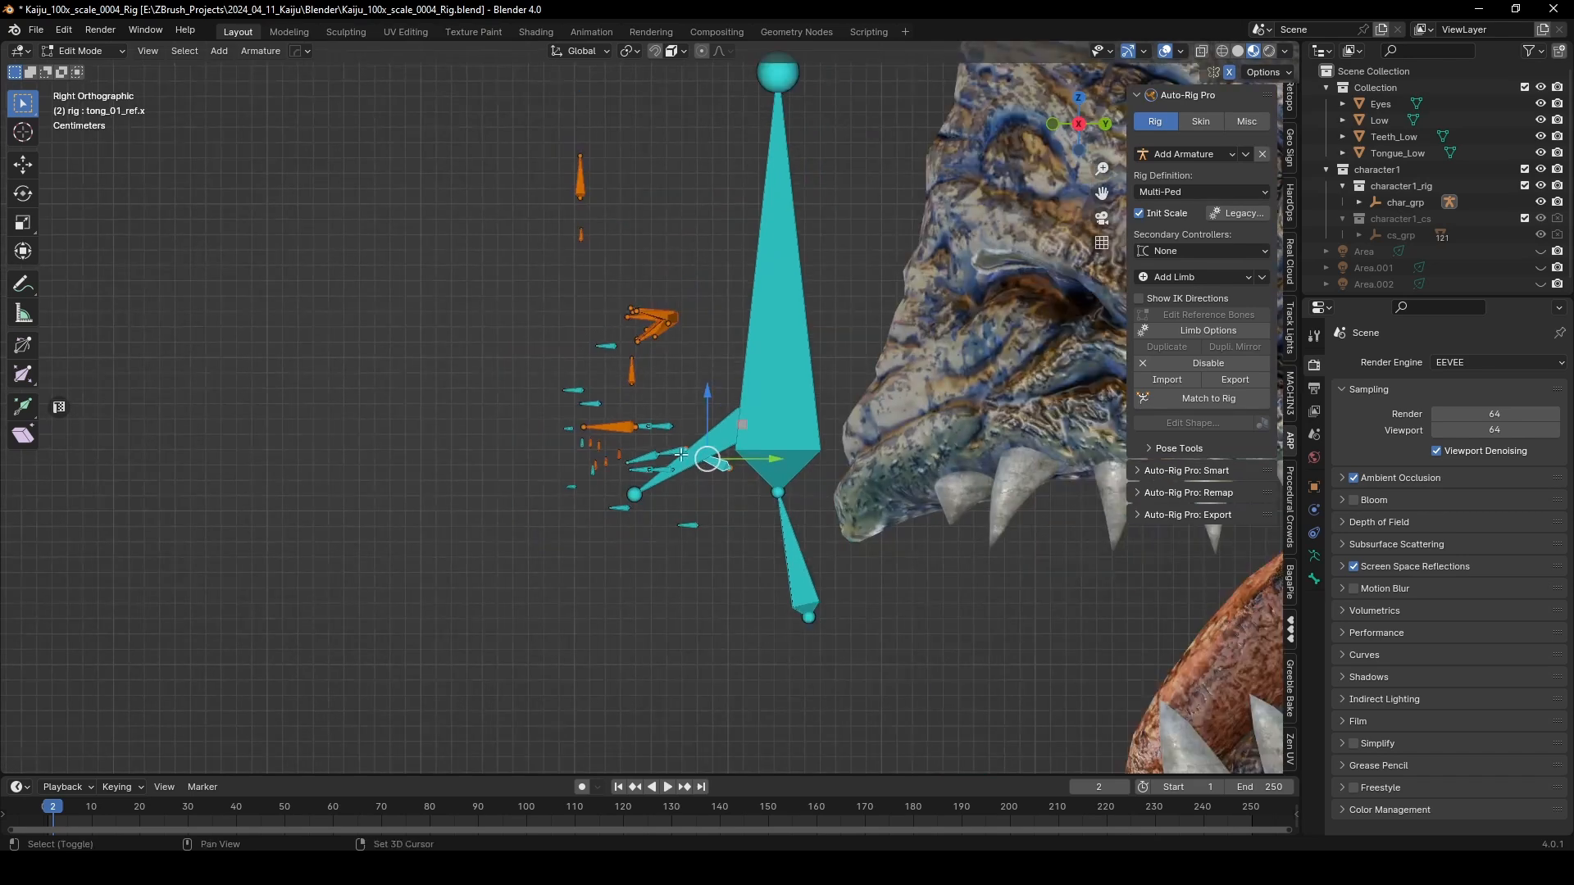
middle_click_drag(666, 575, 518, 624, "shift")
left_click(492, 427)
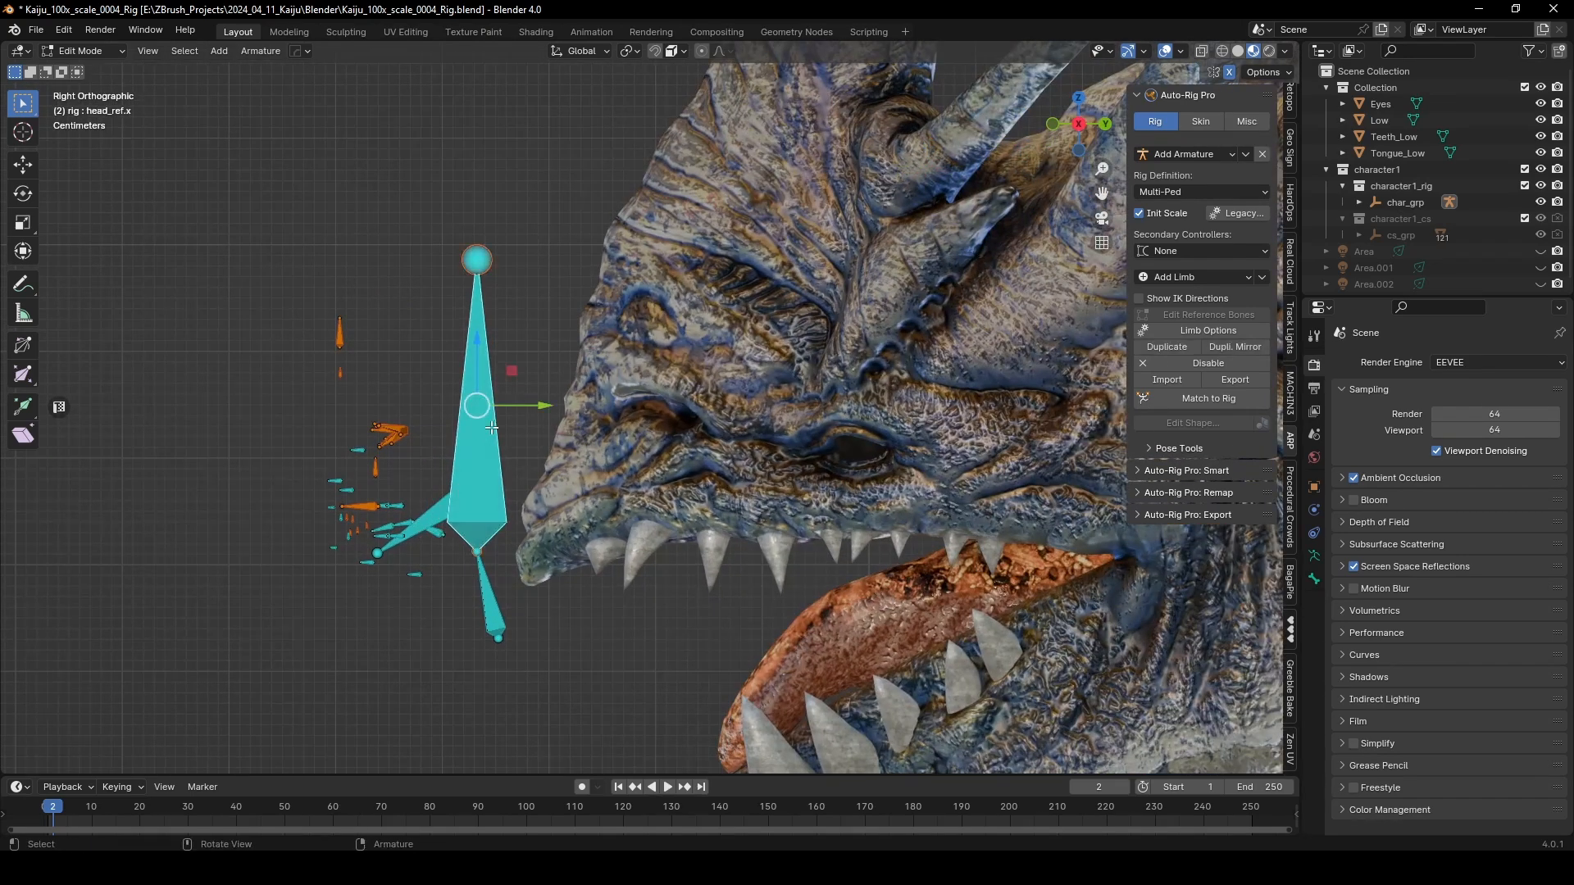
scroll(426, 435, "down", 3)
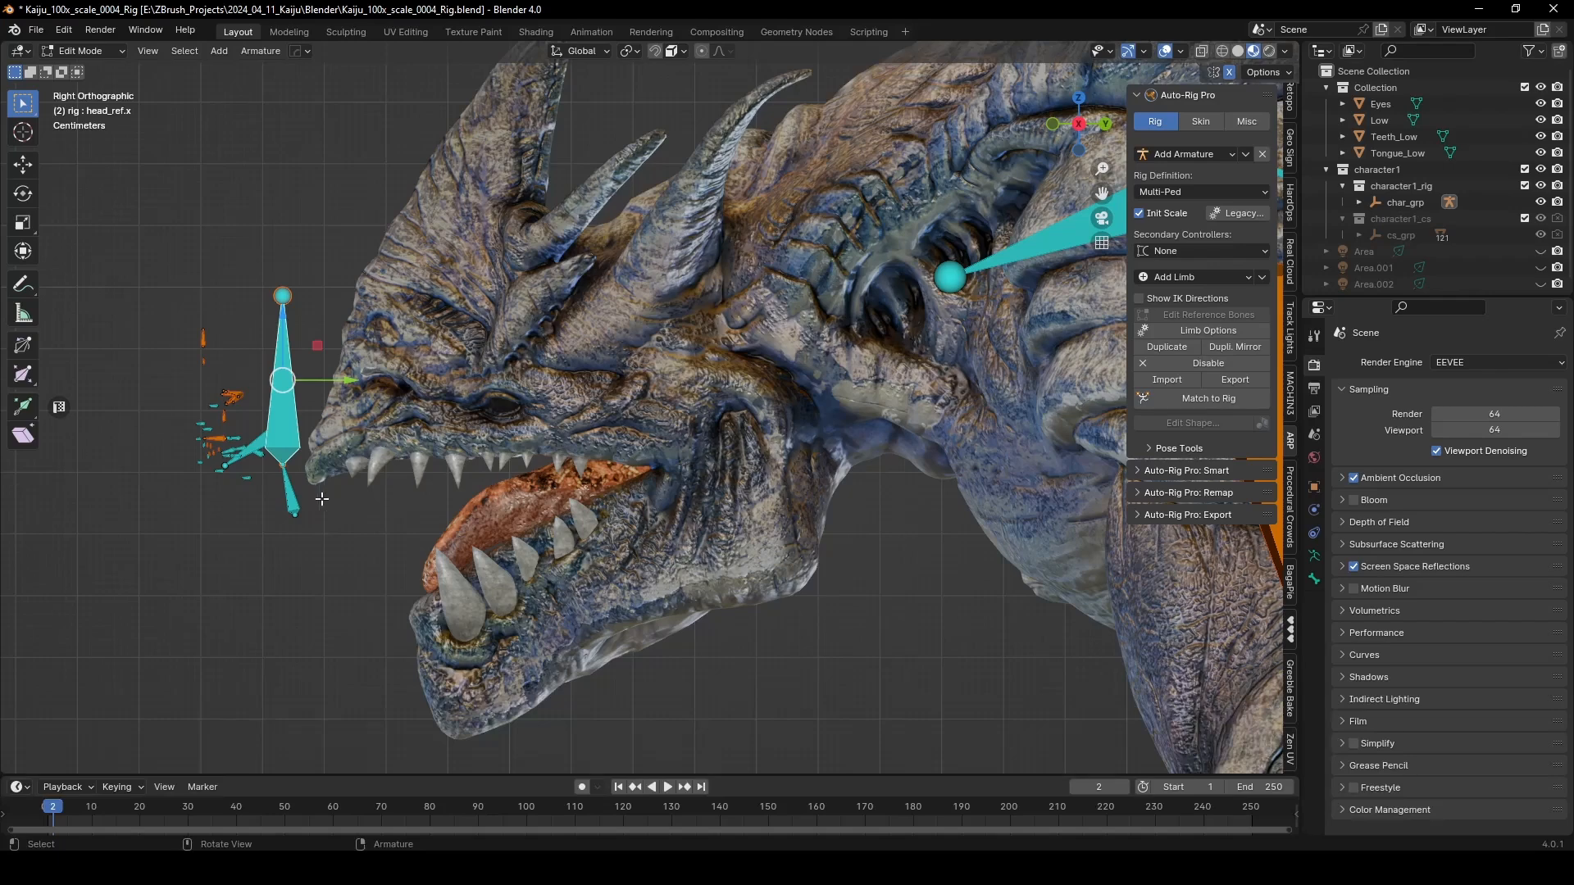
Step: Move the neck bone's base onto the front end of the spine and the neck-head joint to the back of the skull
left_click(297, 514)
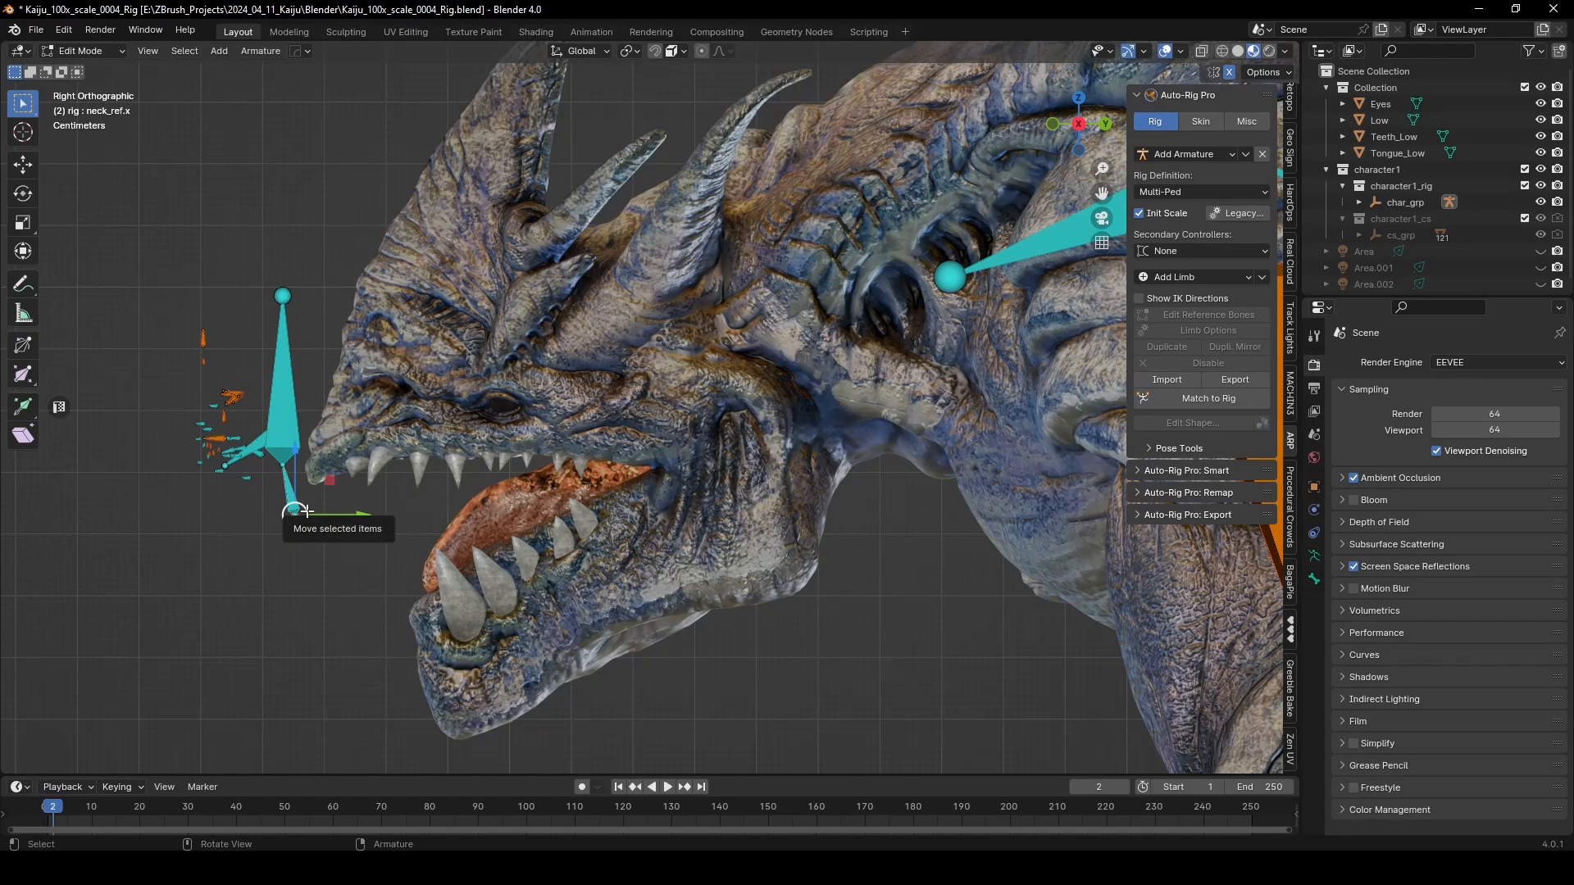
left_click_drag(307, 510, 931, 303)
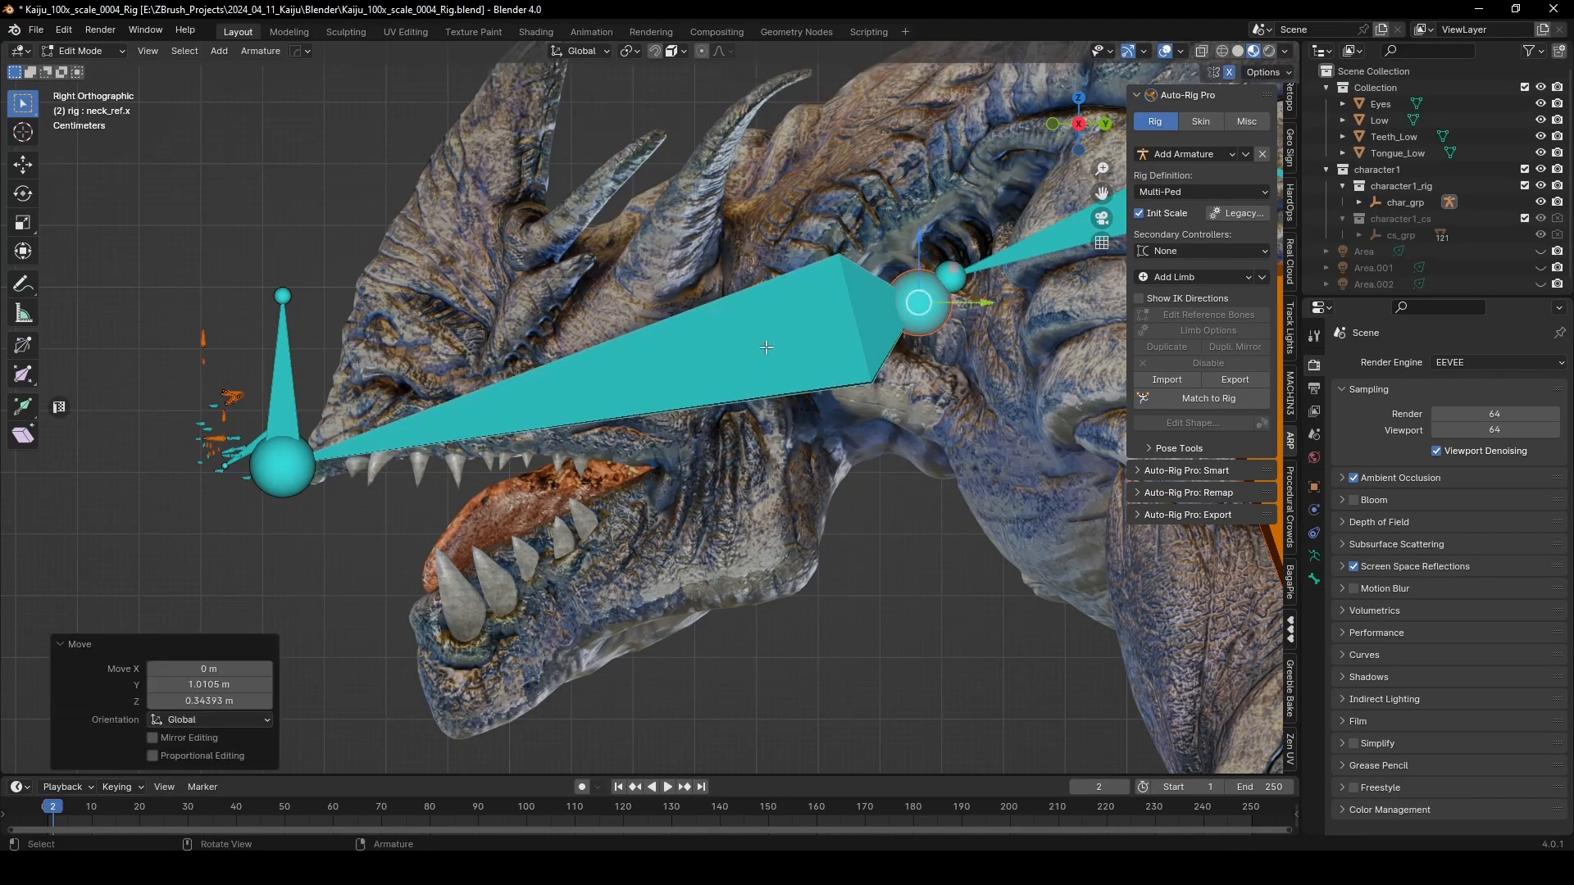
left_click_drag(305, 476, 792, 420)
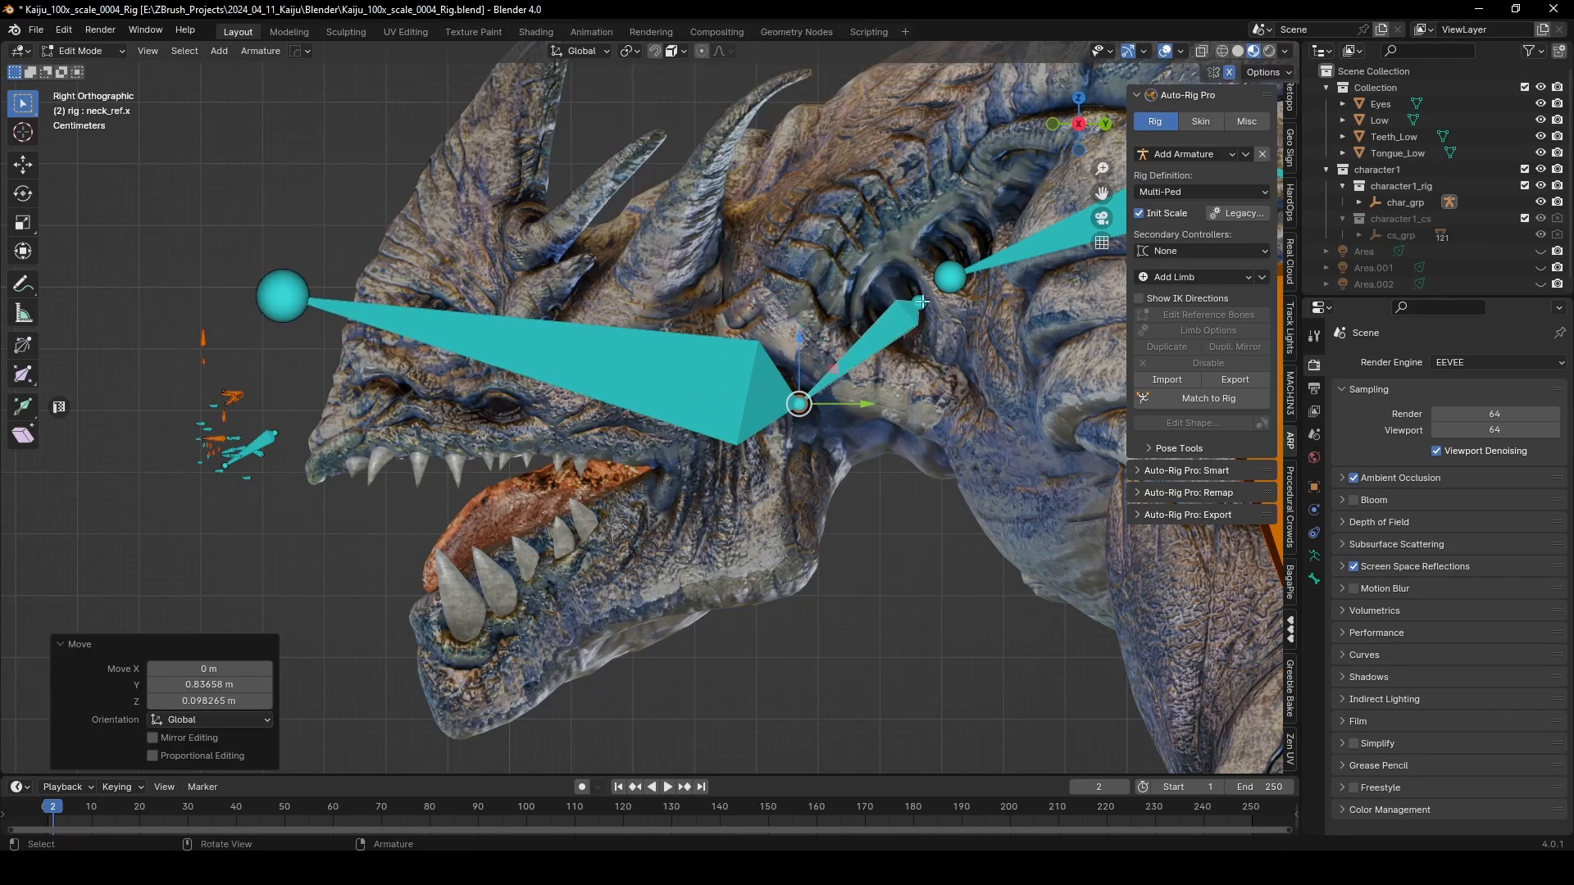
left_click_drag(921, 302, 945, 285)
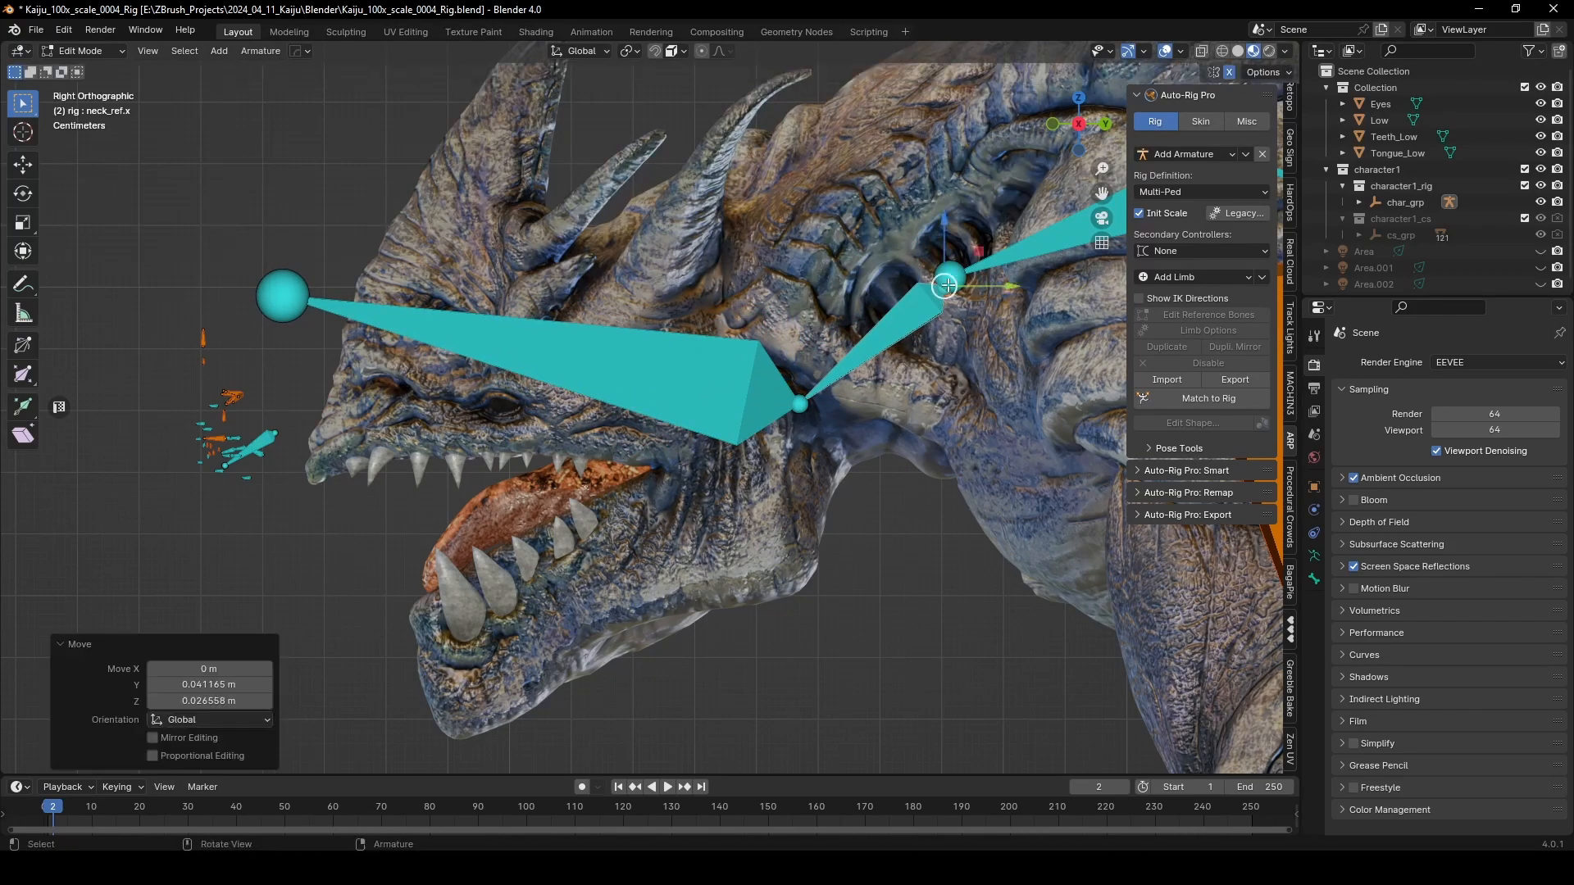
left_click_drag(800, 410, 804, 415)
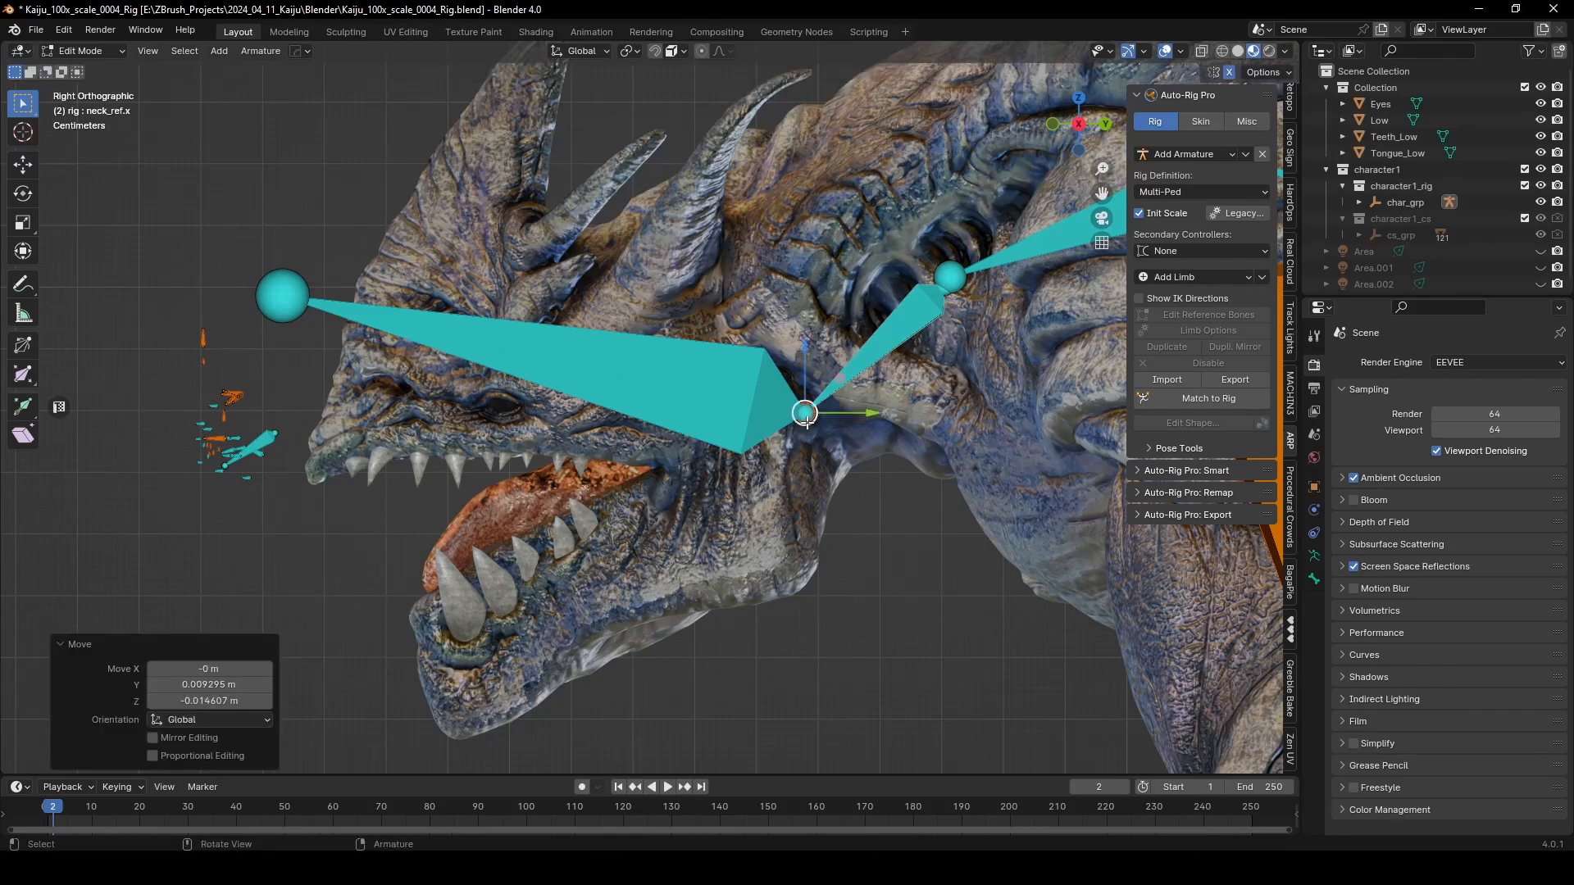
Step: Place the head bone's end near the brow horns and shift the neck-head joint about 0.13 m forward and 0.04 m down
left_click_drag(272, 285, 564, 229)
left_click(810, 416)
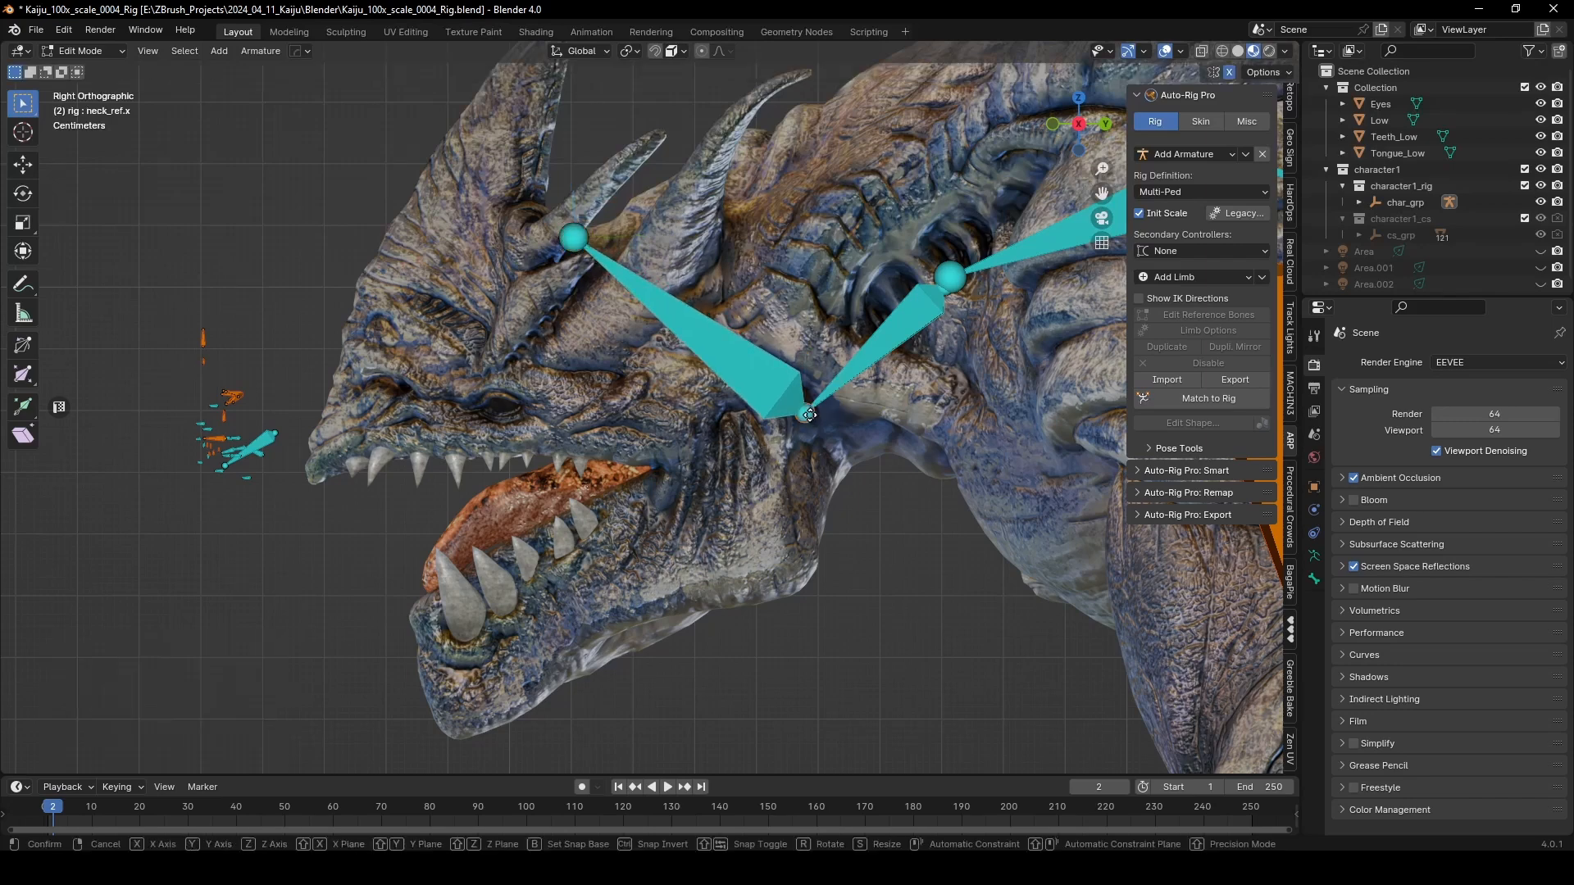
key("g")
left_click(731, 441)
Step: Raise the head bone's end about 0.2 m and move it 0.09 m forward into the large head horn
scroll(804, 397, "down", 2)
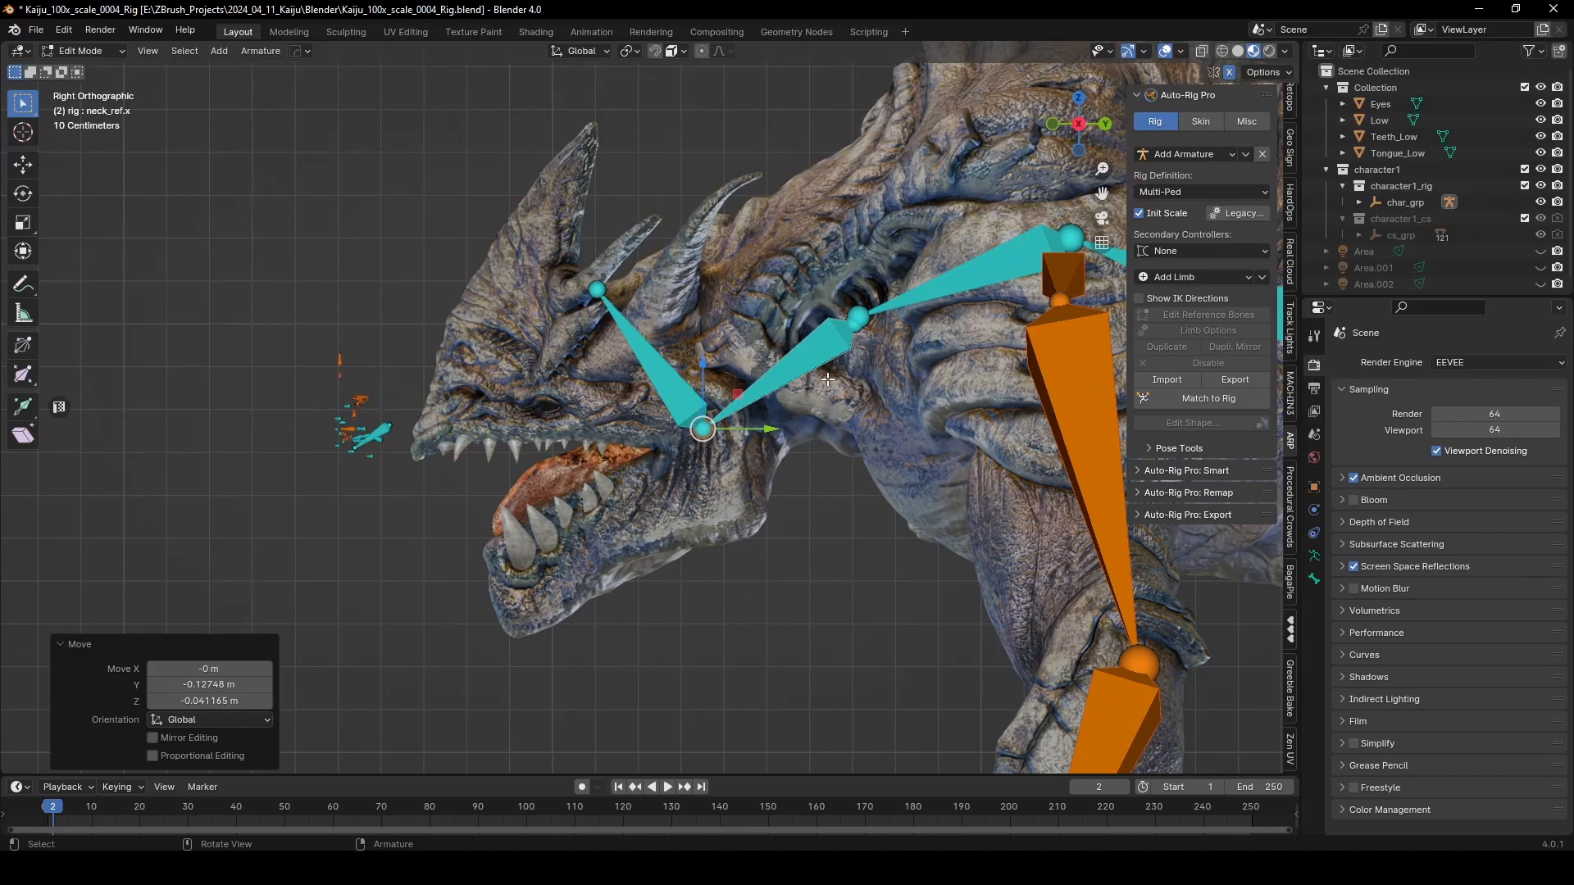
mouse_move(737, 397)
middle_mouse_down()
mouse_move(721, 409)
mouse_move(790, 411)
mouse_move(750, 395)
middle_mouse_up()
scroll(598, 243, "up", 4)
left_click(570, 273)
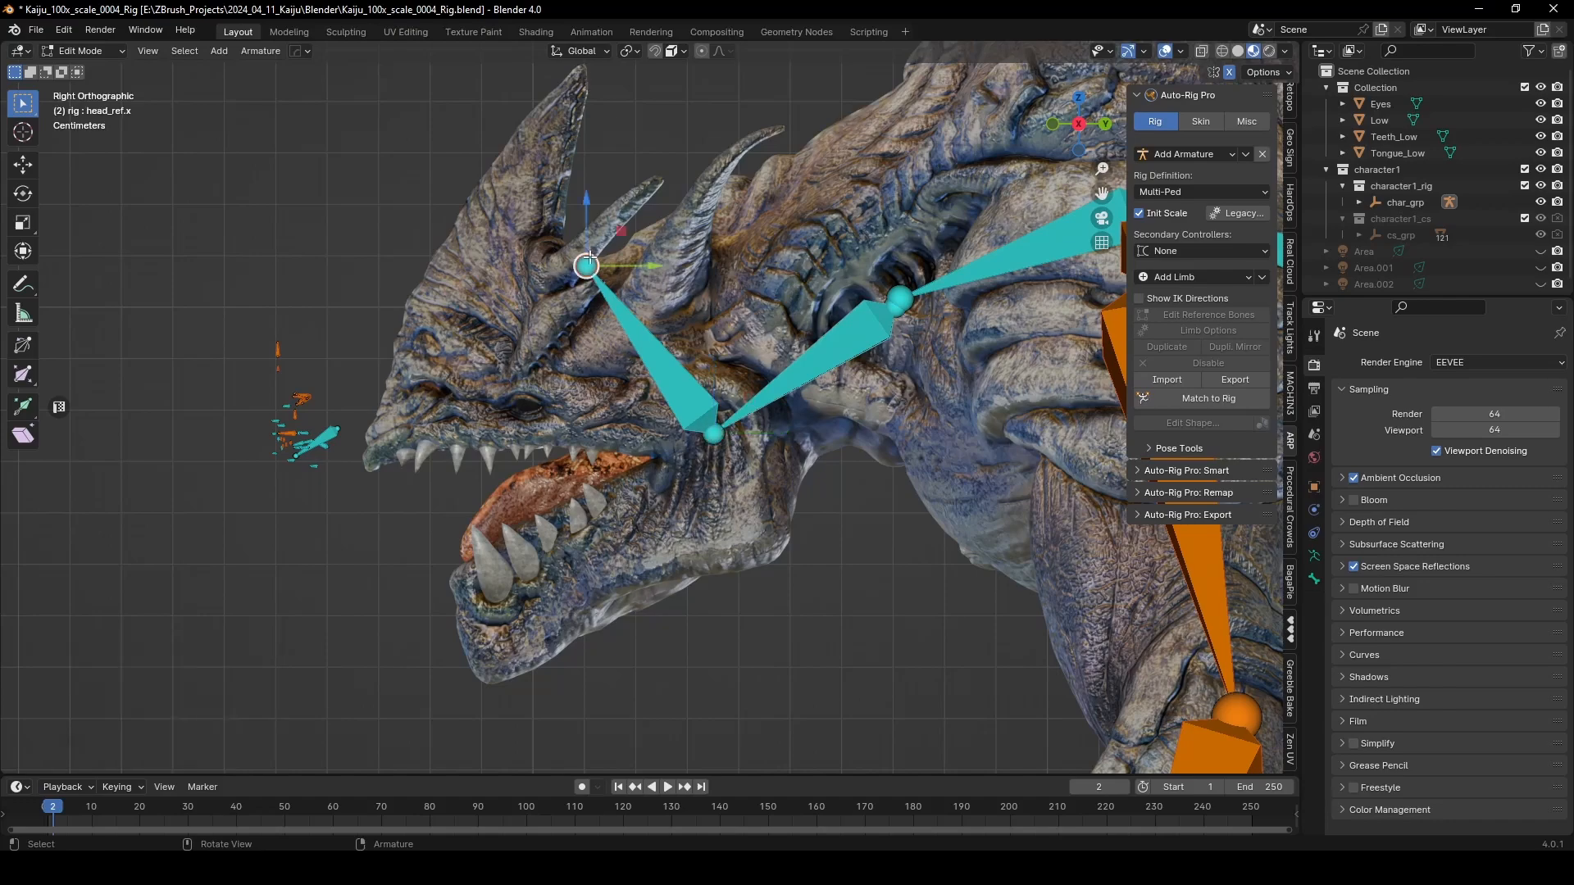
key("g")
left_click(542, 155)
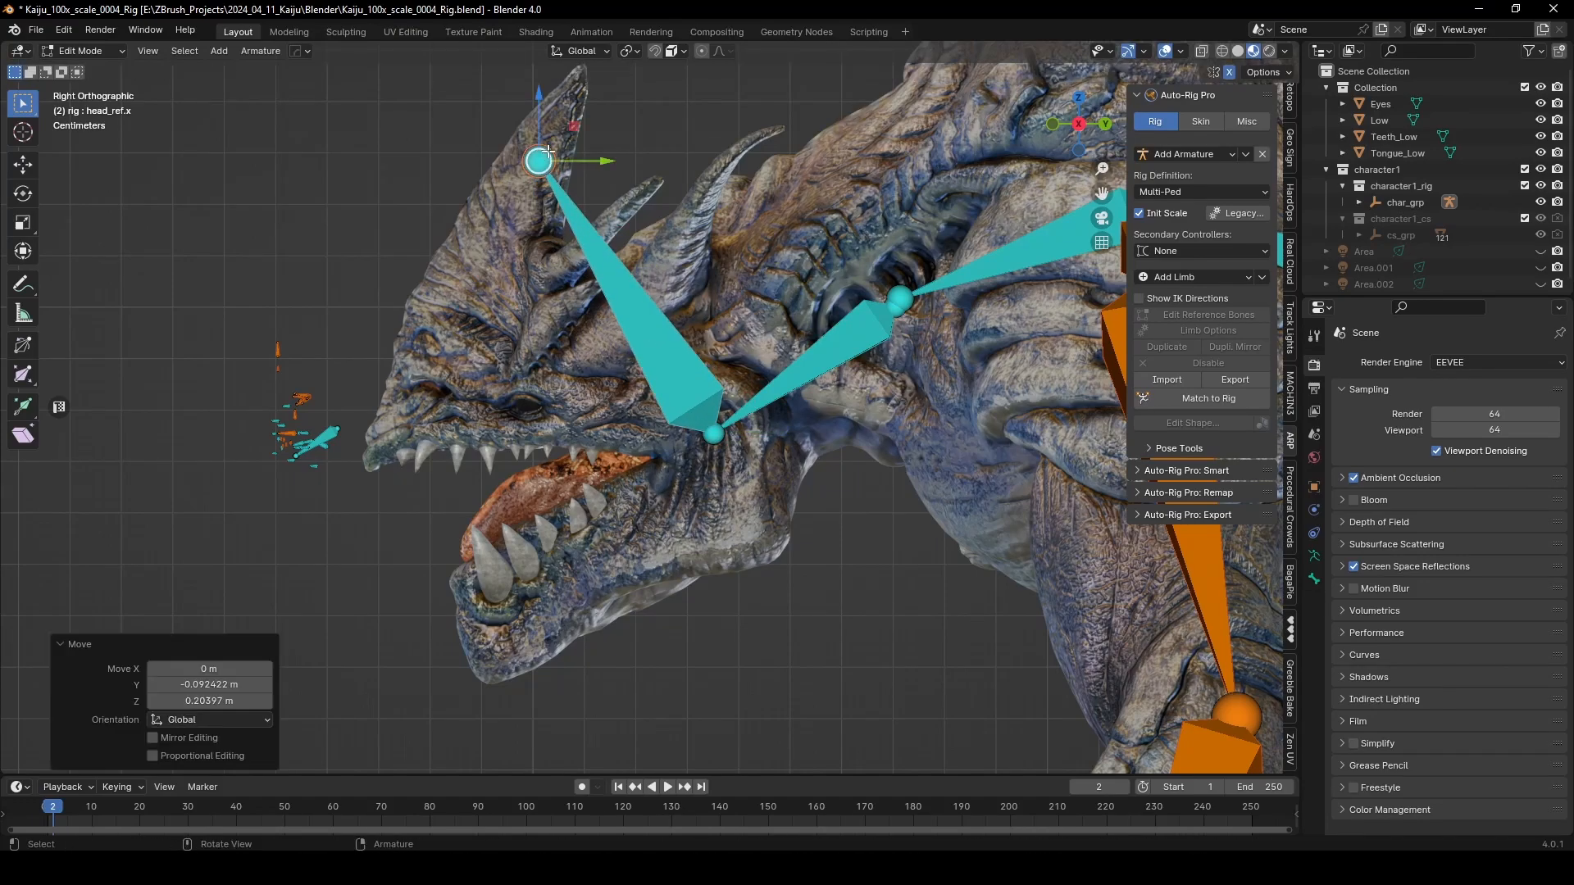
Step: Move the whole jaw reference bone into the kaiju's lower jaw, about 0.53 m back and 0.25 m down
middle_click_drag(541, 160, 553, 408)
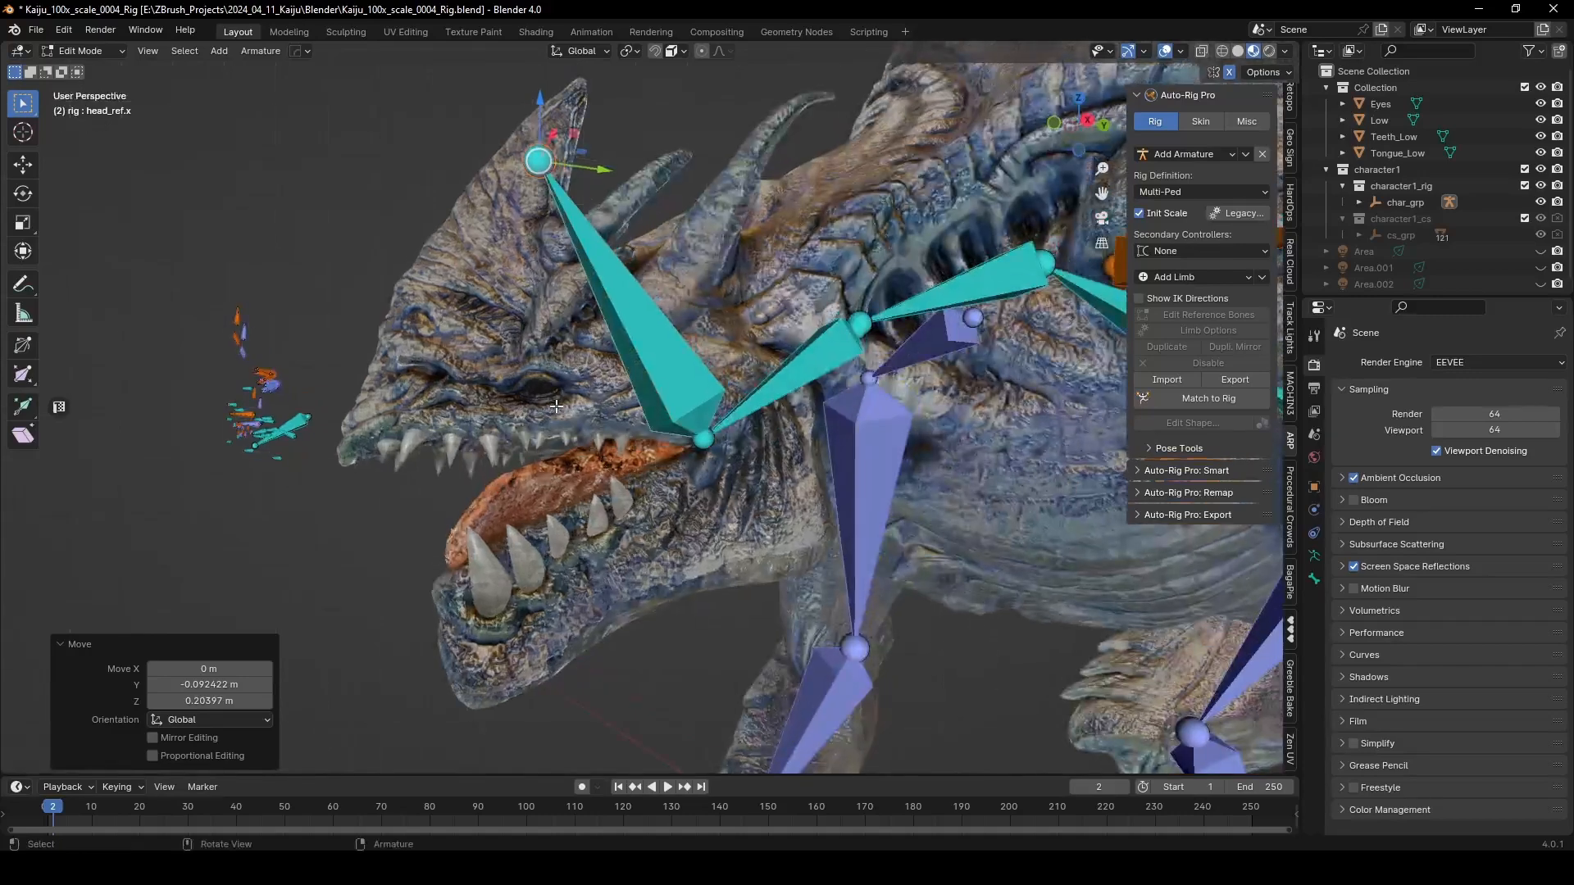
scroll(557, 451, "down", 3)
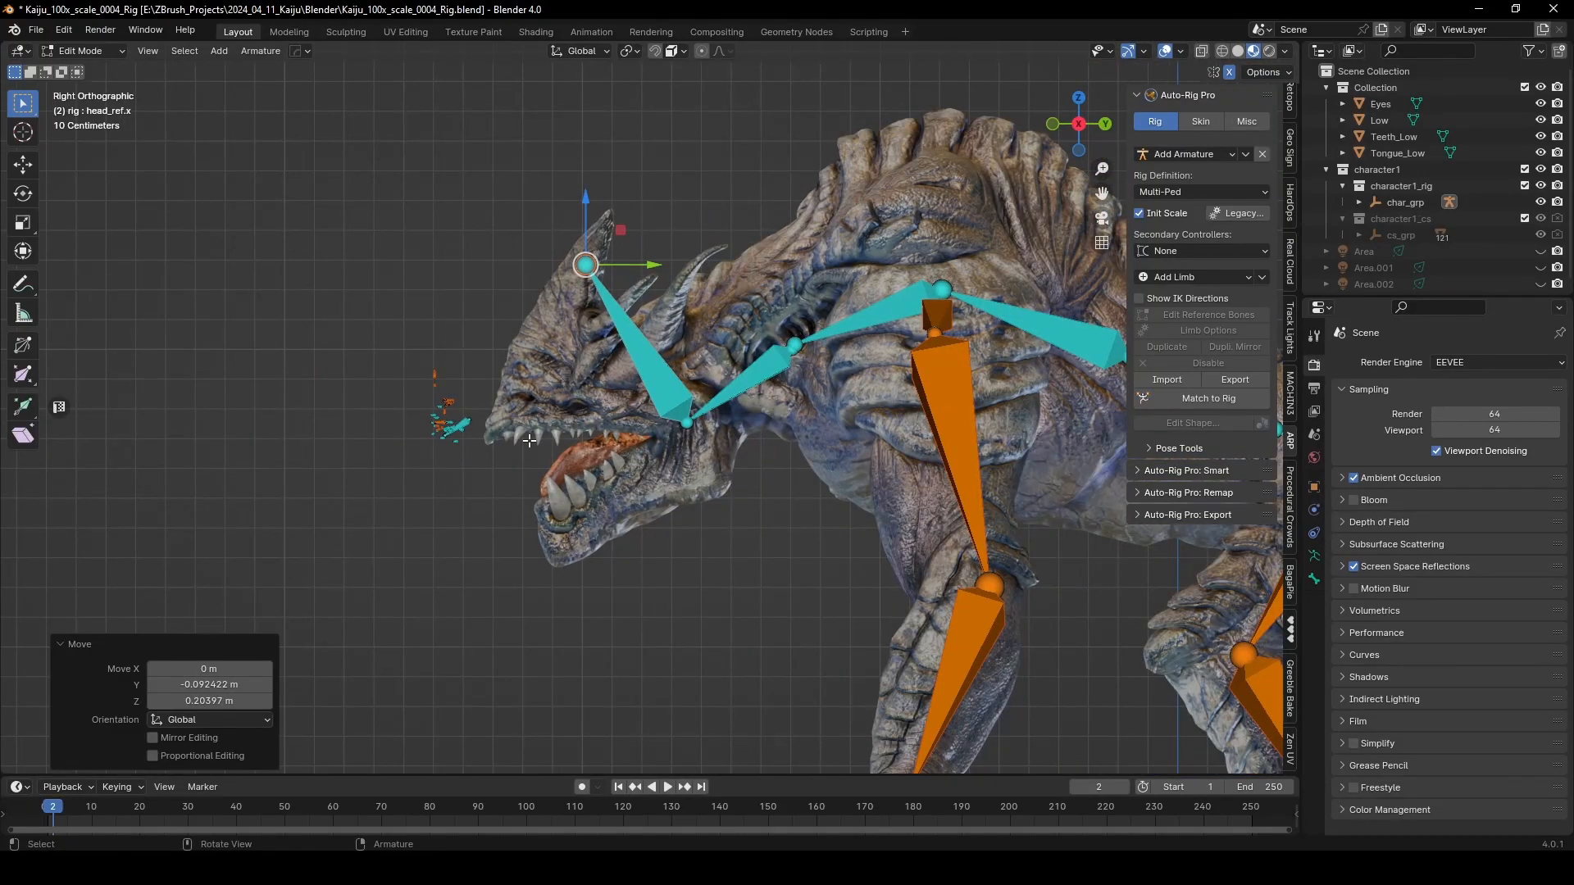
scroll(824, 533, "up", 7)
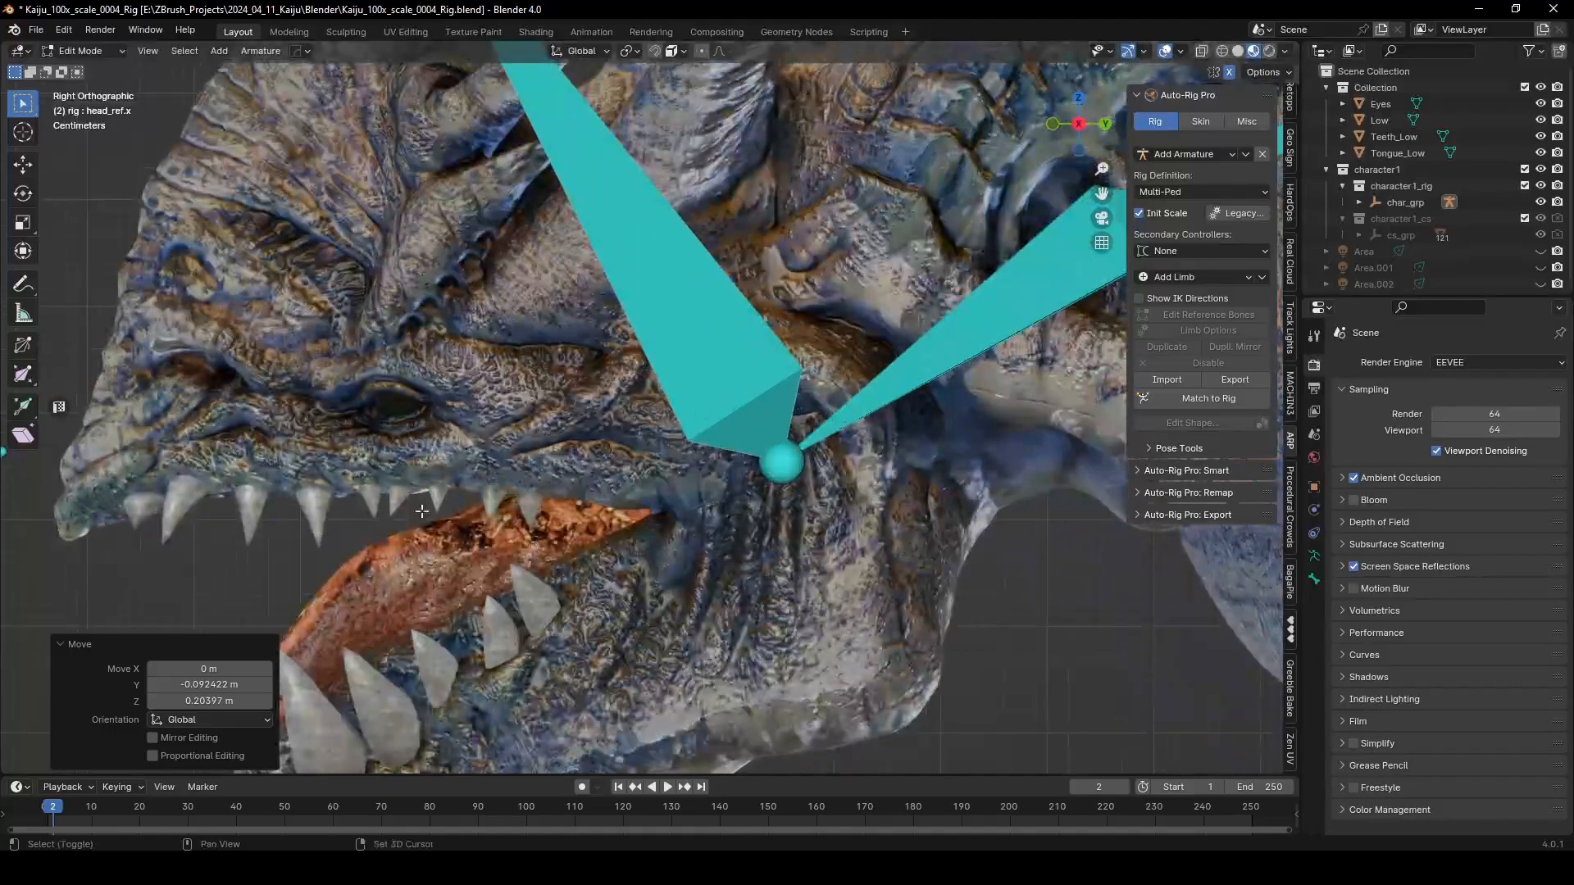
middle_click_drag(409, 517, 682, 372, "shift")
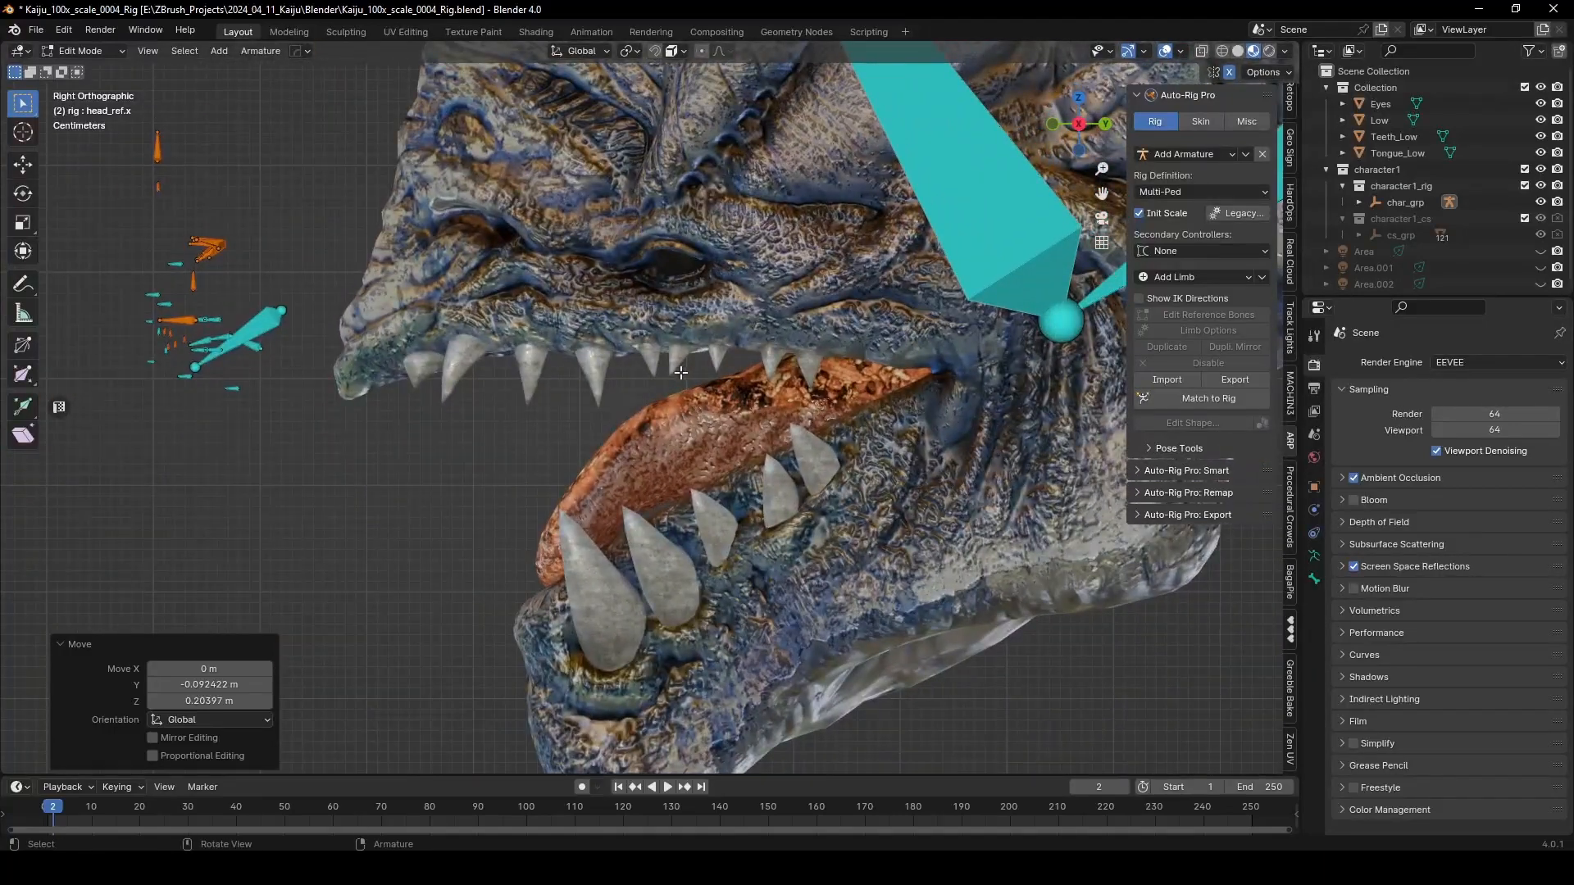
scroll(300, 332, "up", 4)
middle_click_drag(300, 332, 927, 502, "shift")
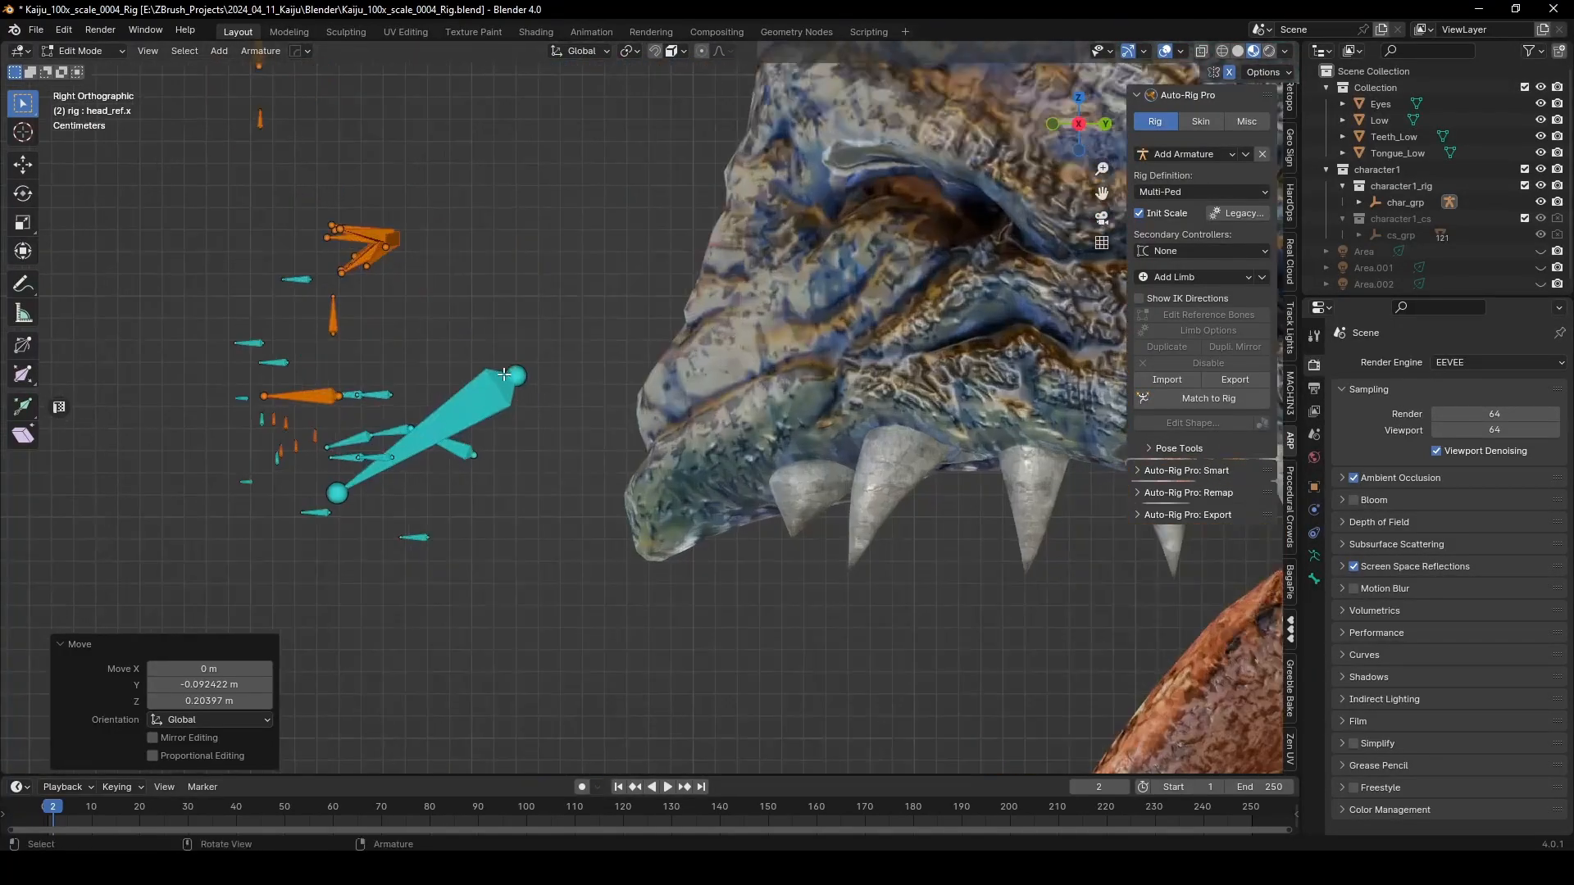
left_click(474, 401)
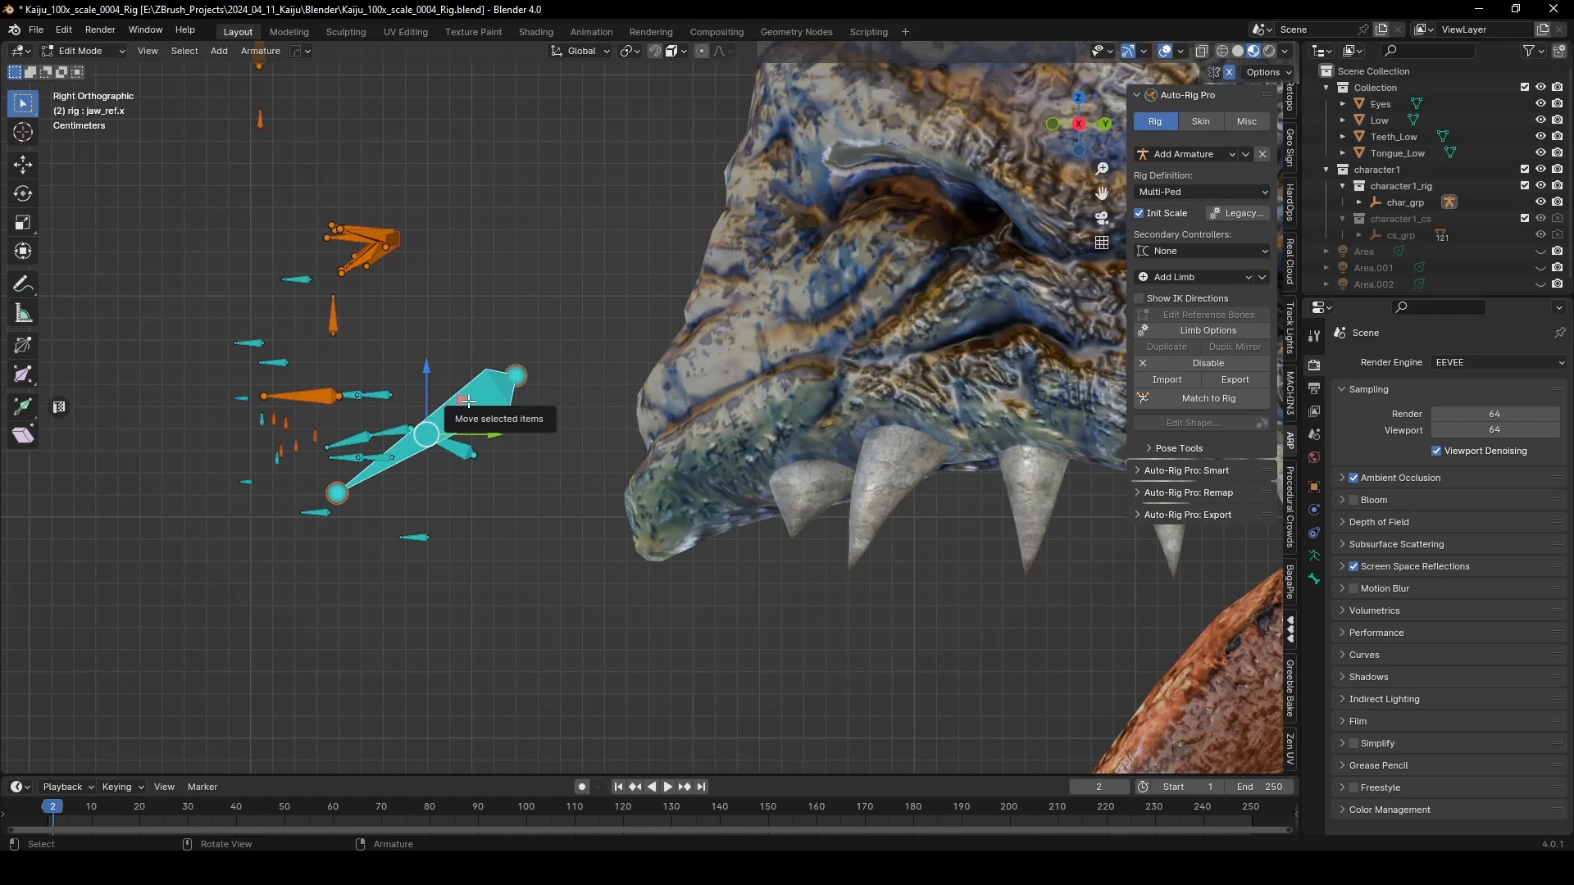
scroll(273, 366, "down", 5)
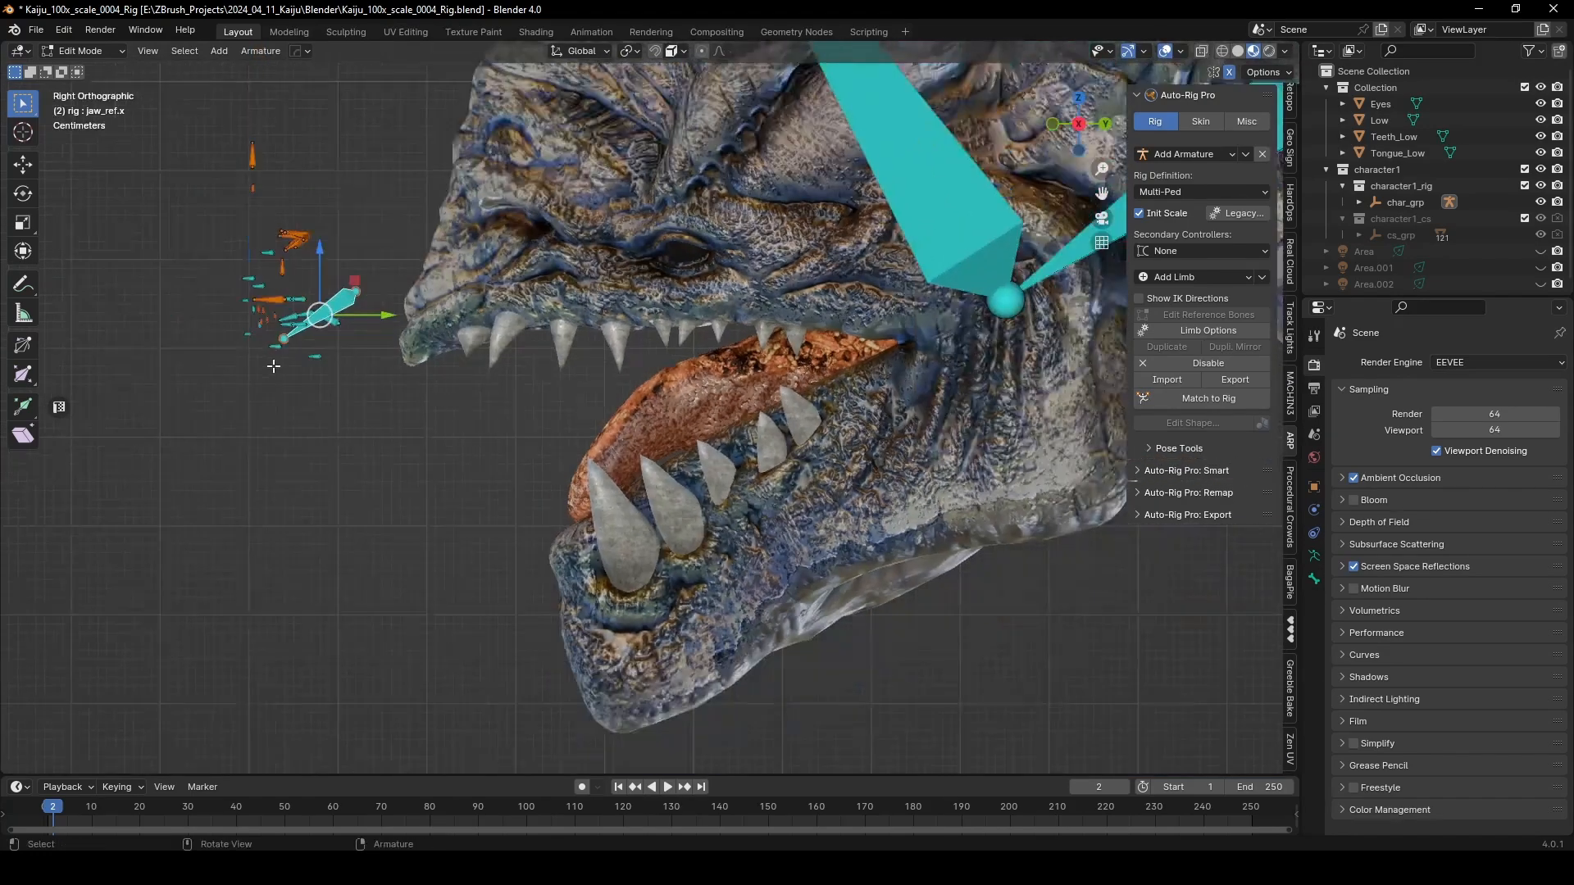
scroll(354, 308, "up", 2)
left_click(224, 233)
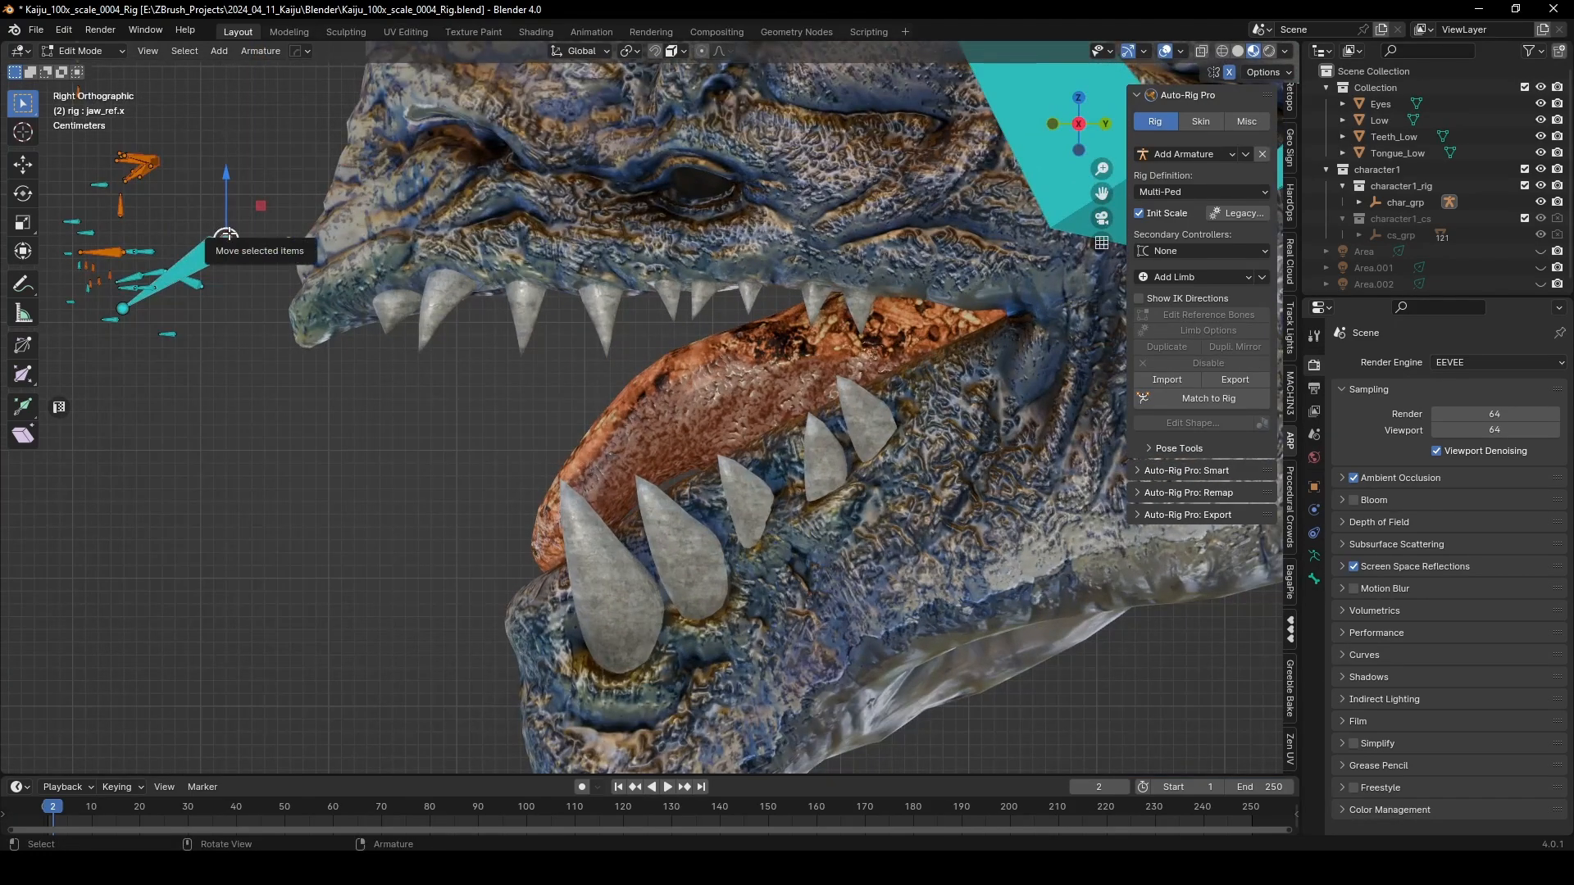
scroll(227, 241, "down", 1)
left_click_drag(270, 289, 824, 564)
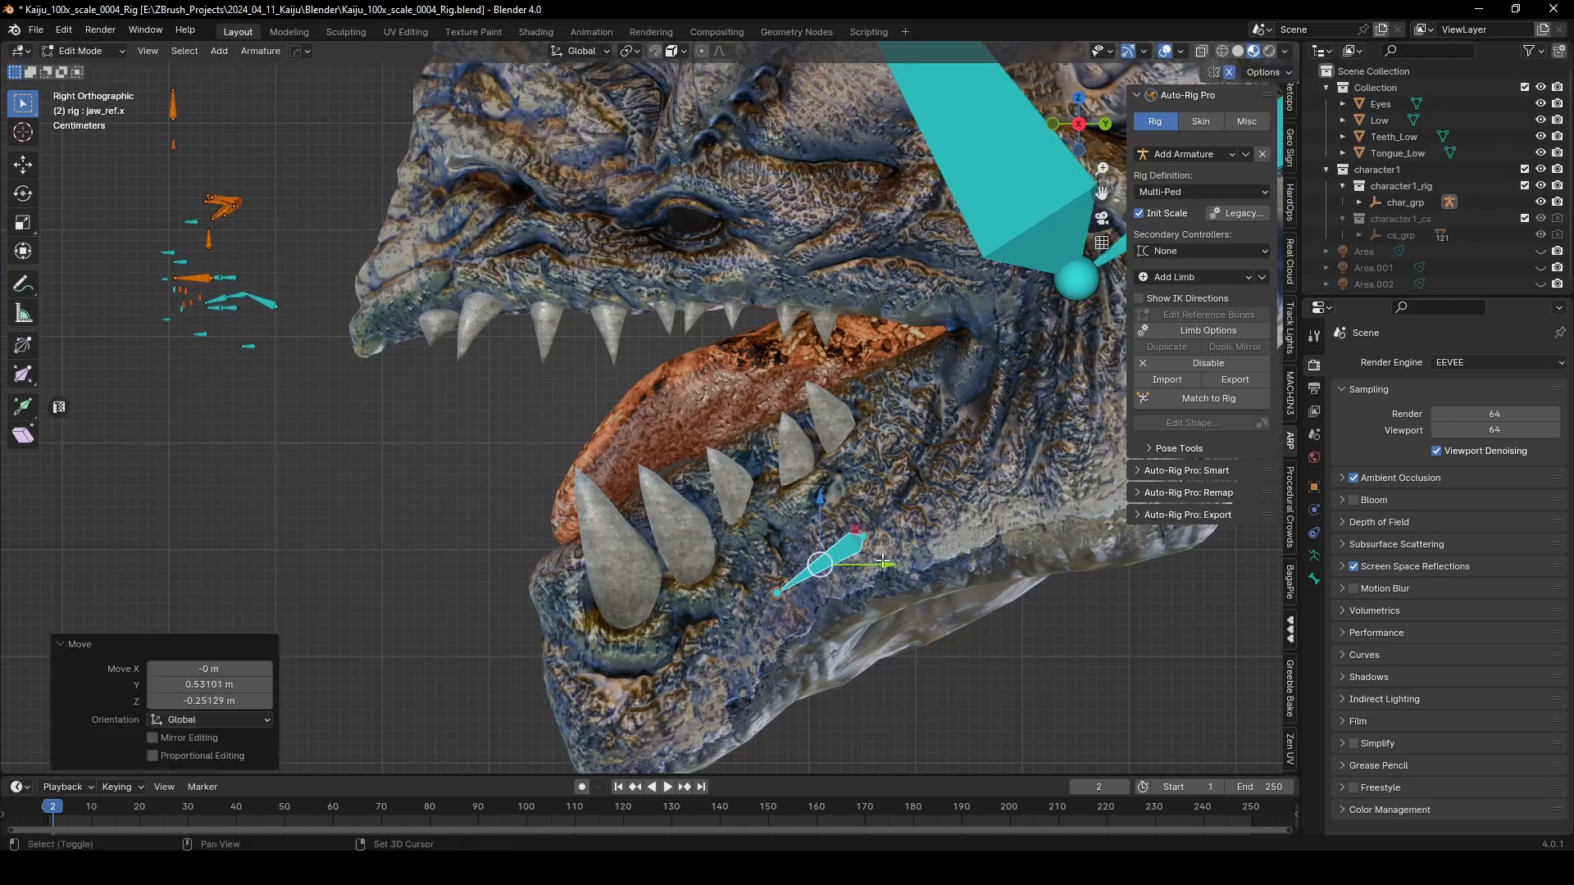
Step: Move the jaw bone's base to the jaw hinge below the neck-head joint, about 0.27 m back and 0.15 m up
middle_click_drag(861, 567, 704, 545, "shift")
left_click(702, 537)
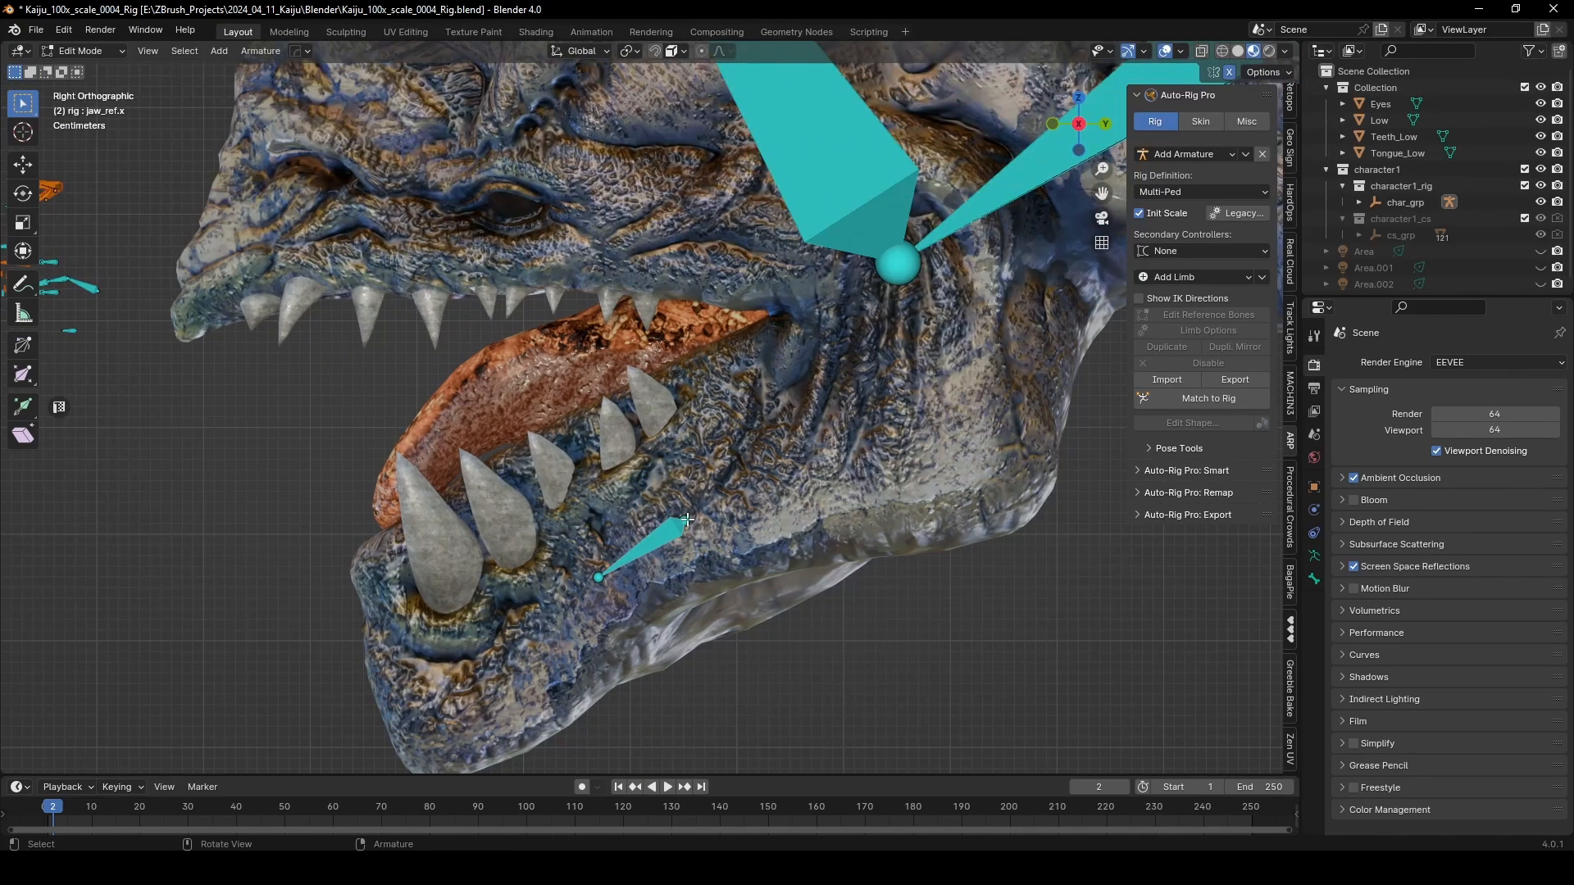
left_click_drag(687, 519, 969, 358)
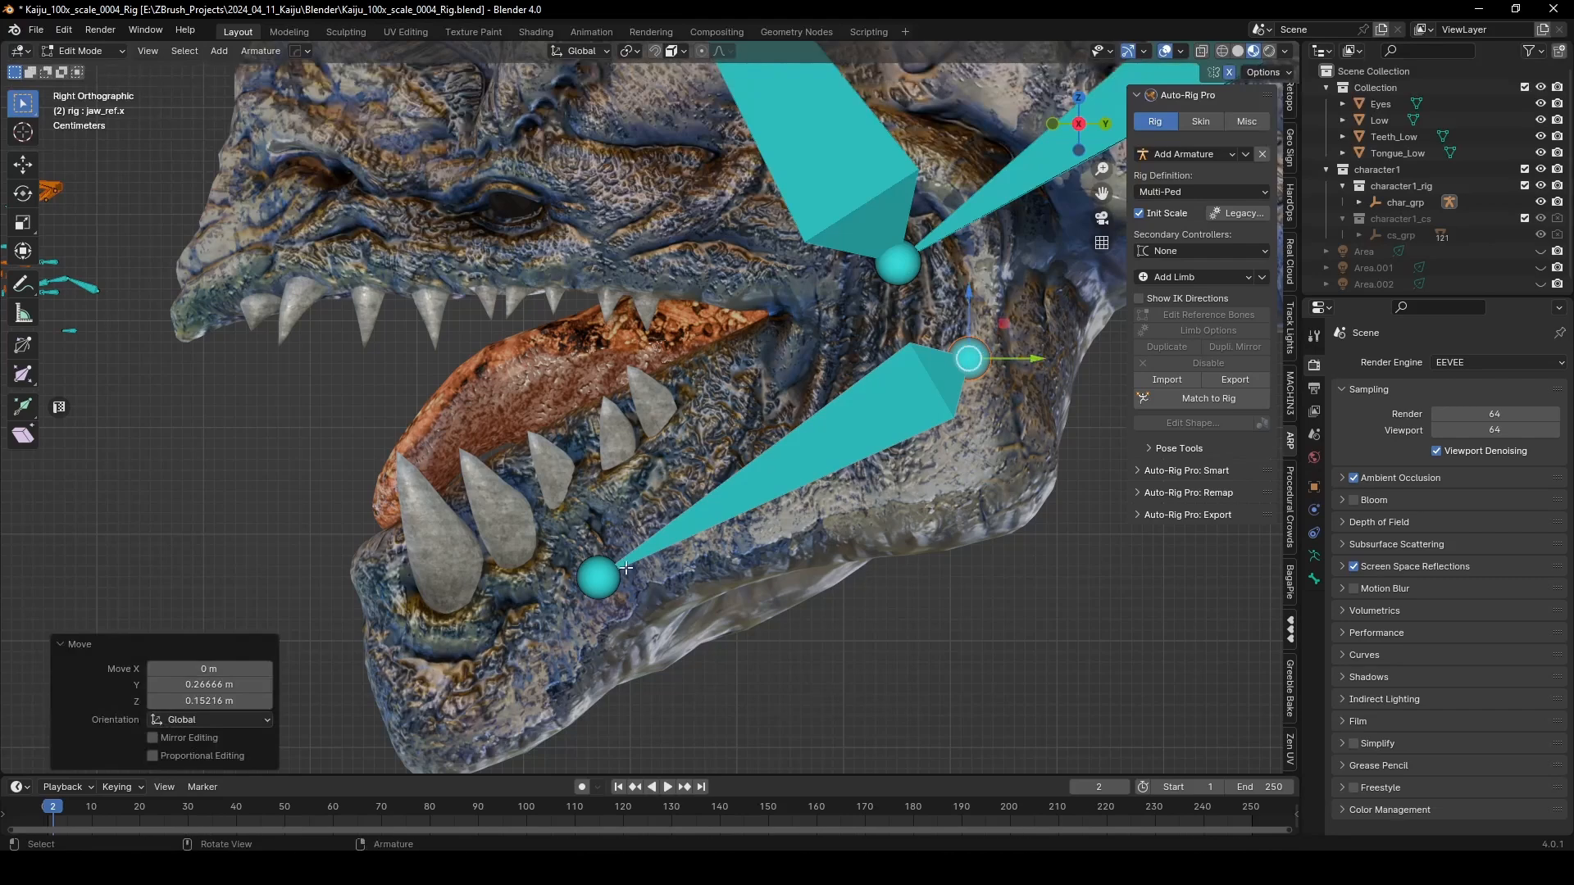
Step: Move the jaw bone's tip toward the chin, about 0.17 m forward and 0.09 m down
left_click_drag(581, 589, 398, 682)
scroll(630, 477, "down", 3)
middle_click_drag(537, 440, 608, 583, "shift")
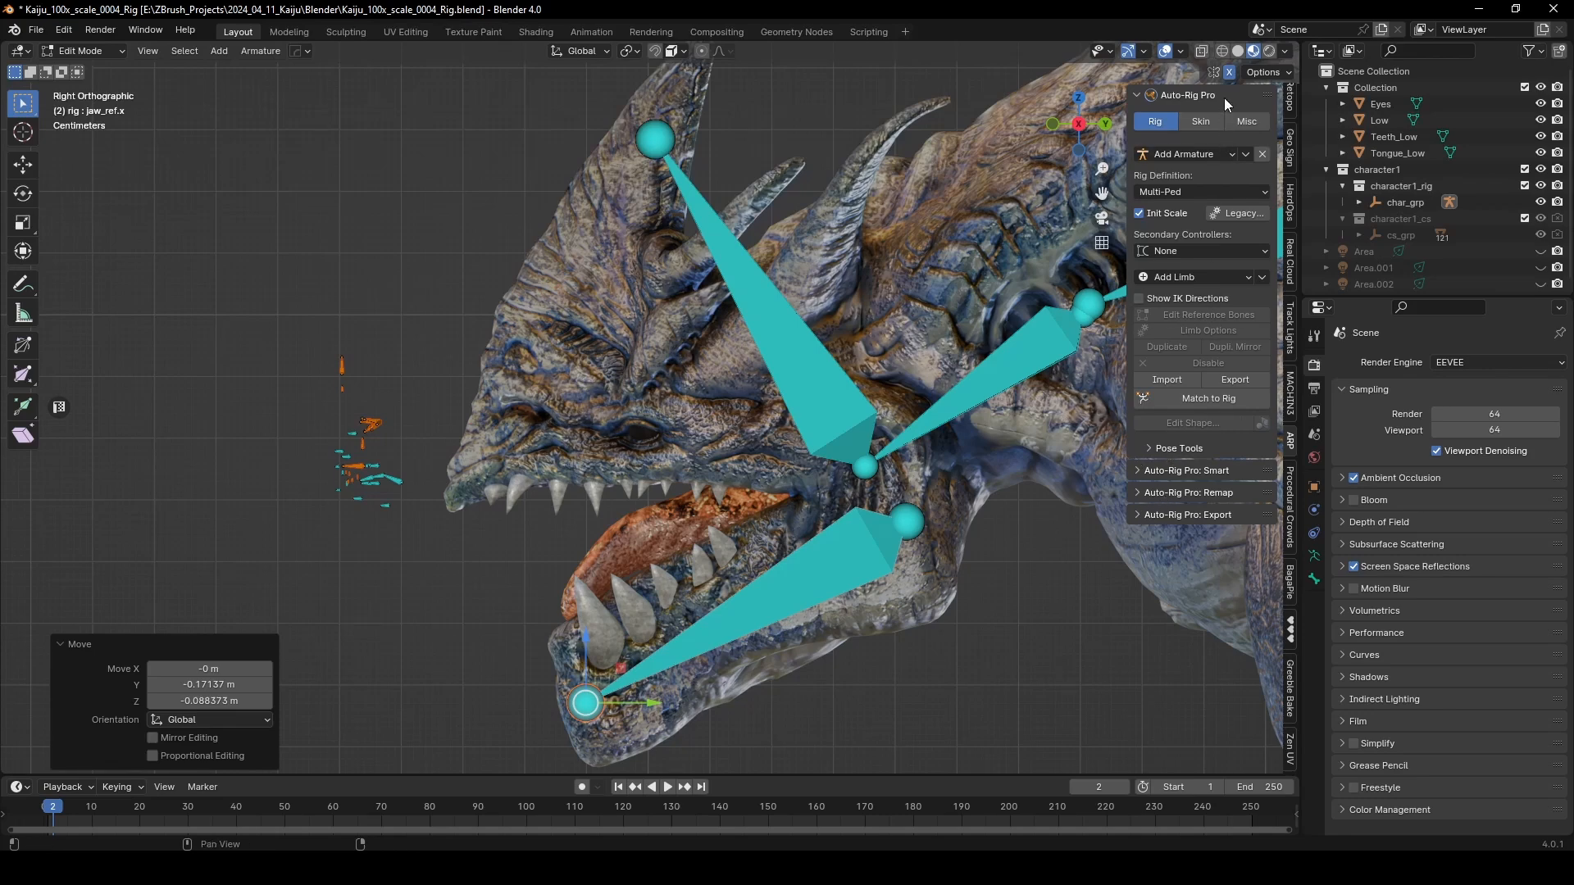
left_click(1201, 120)
left_click(1238, 120)
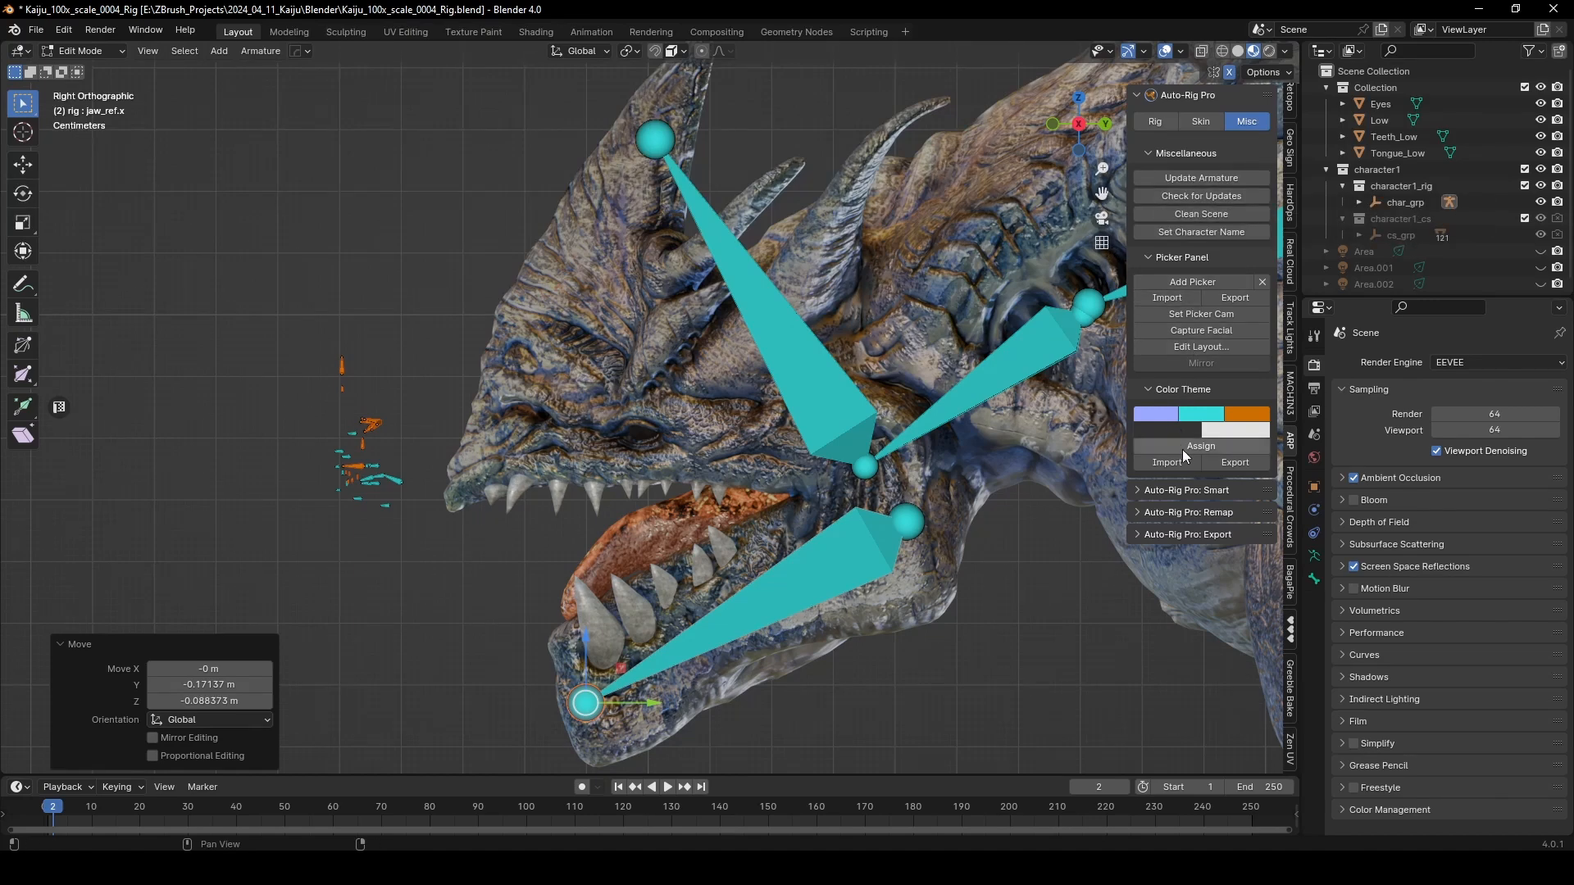
left_click(1180, 513)
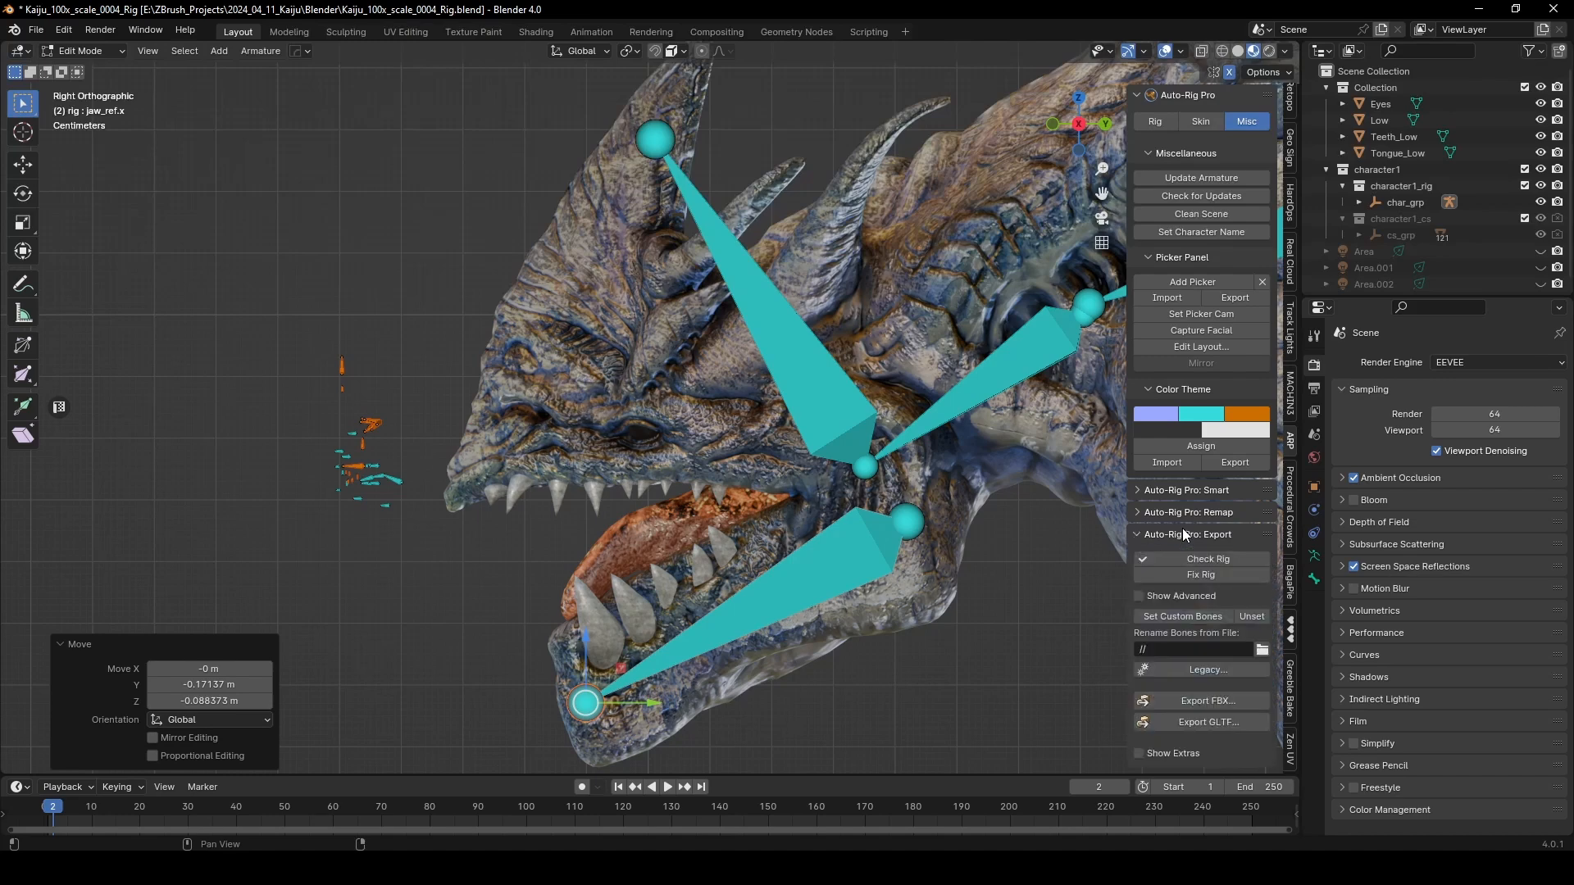
left_click(1155, 504)
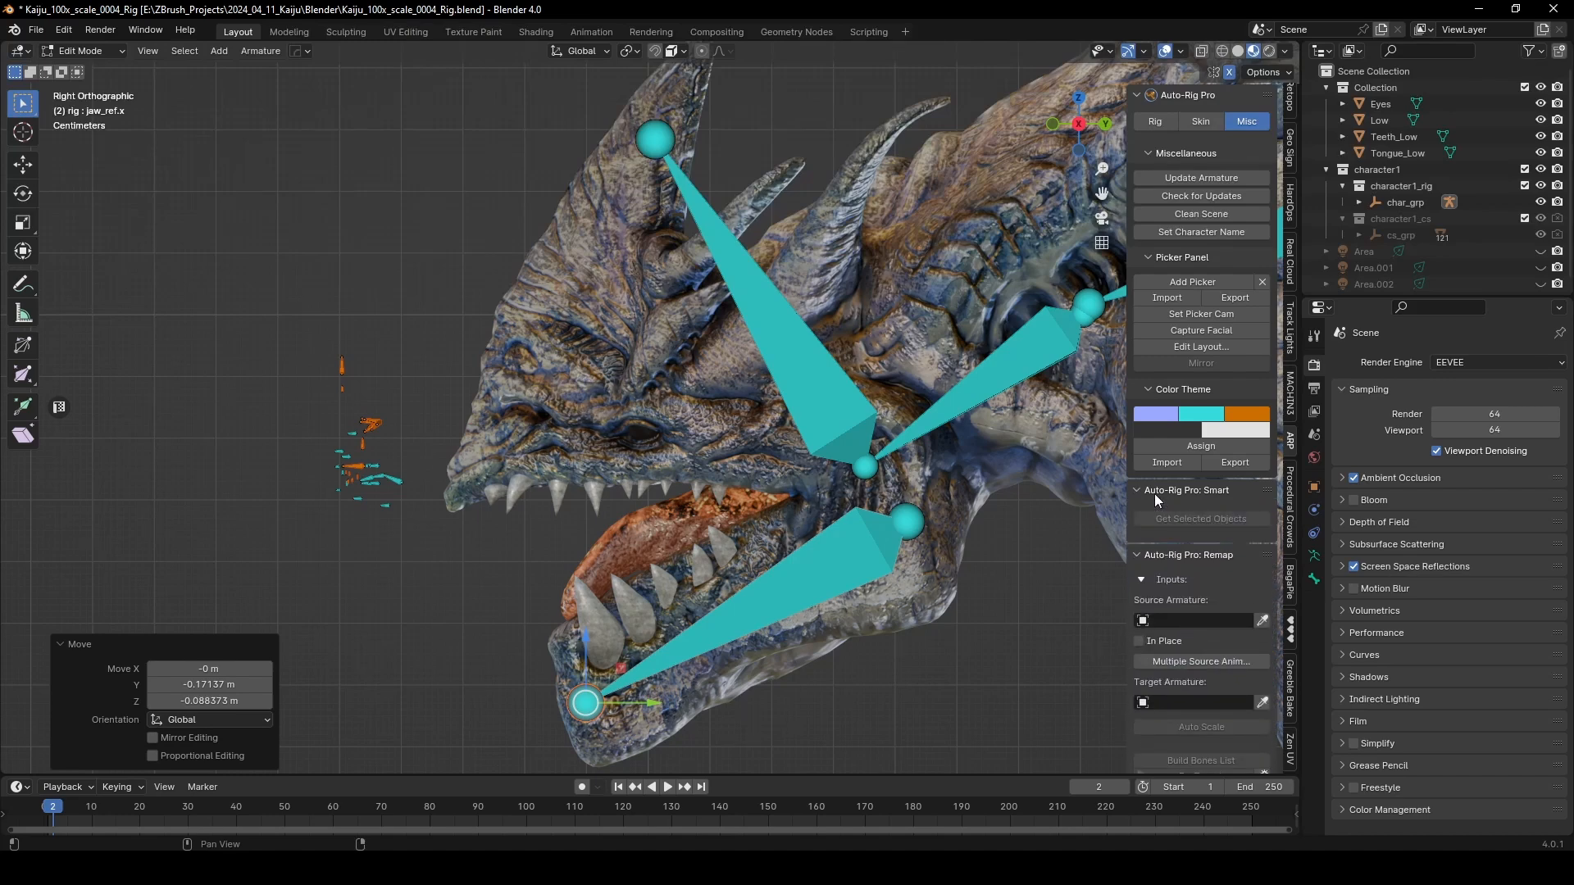
left_click(1159, 531)
left_click(1162, 535)
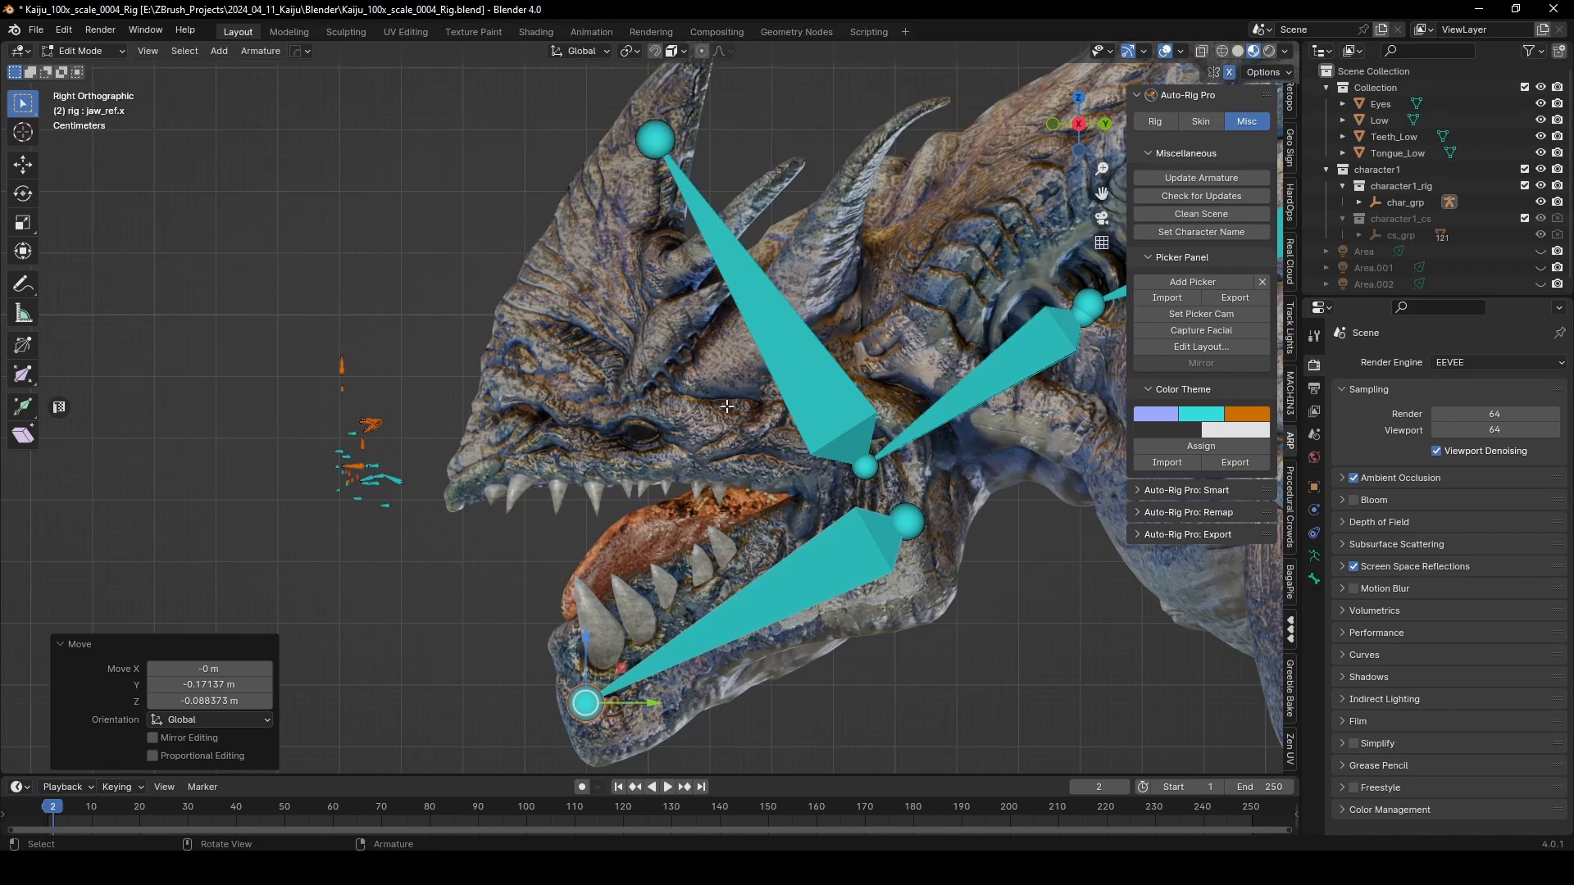
Step: Shift the jaw bone's base about 0.04 m forward and 0.03 m up, and its tip about 0.03 m back
scroll(653, 413, "down", 1)
scroll(718, 576, "up", 2)
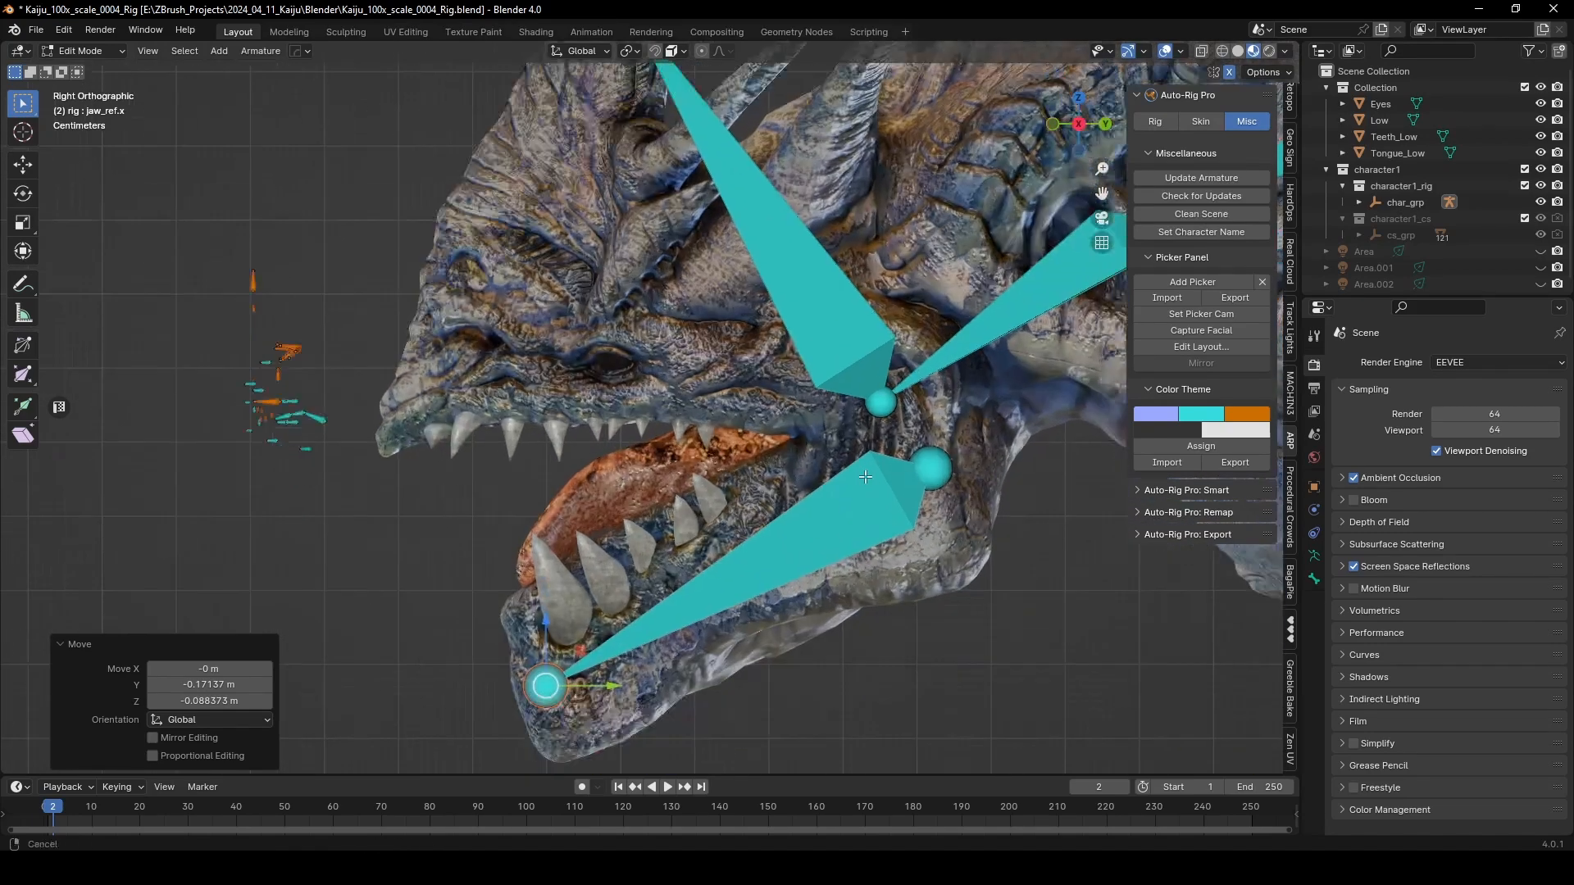
left_click(894, 431)
key("g")
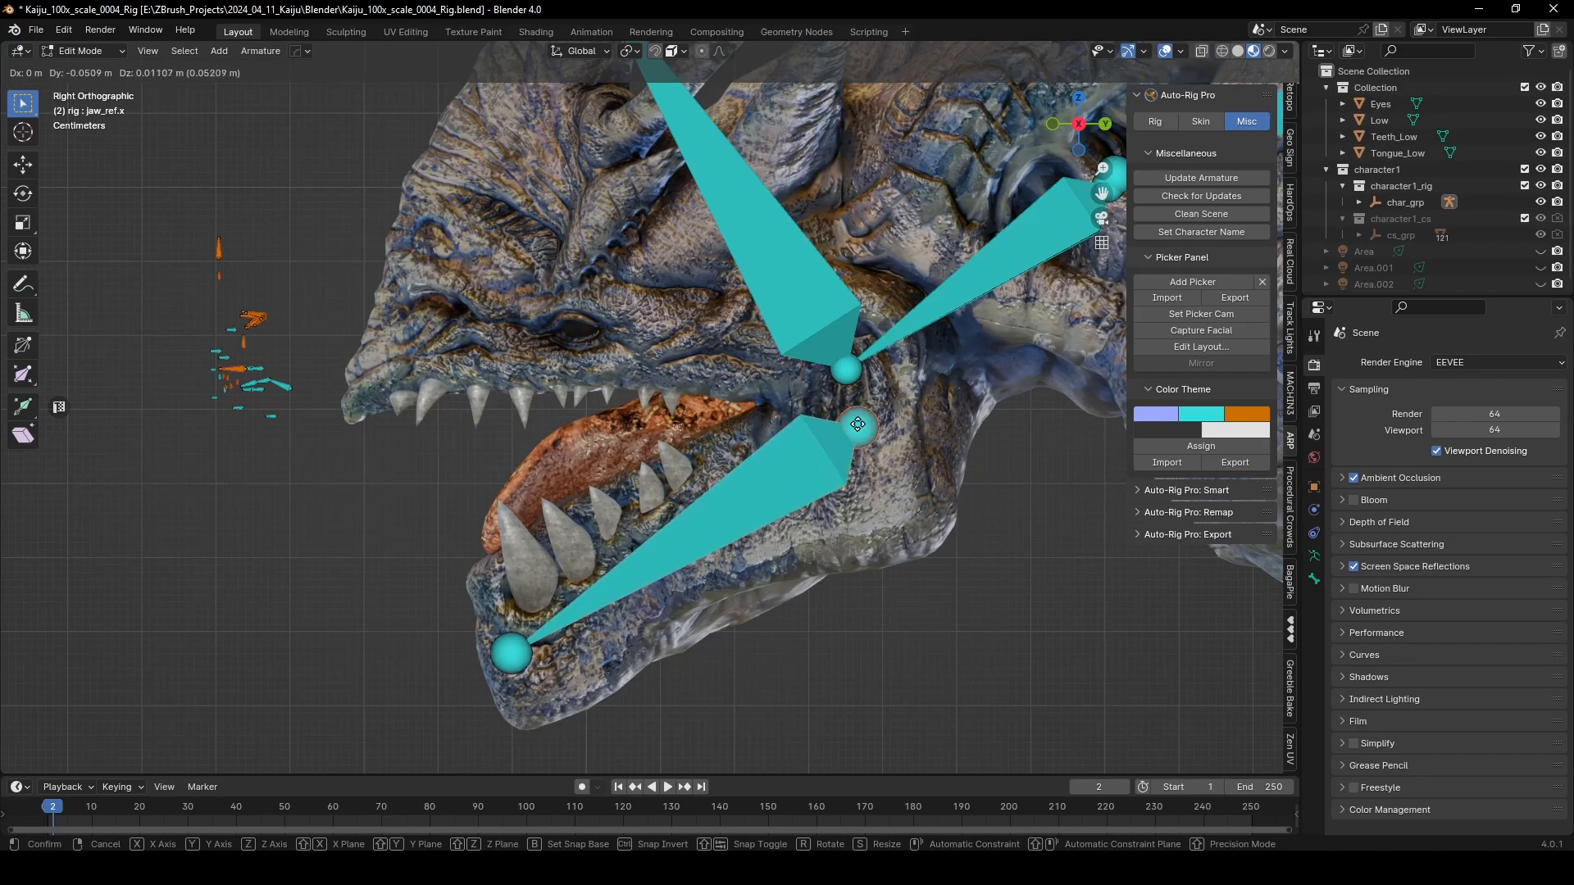
left_click(867, 415)
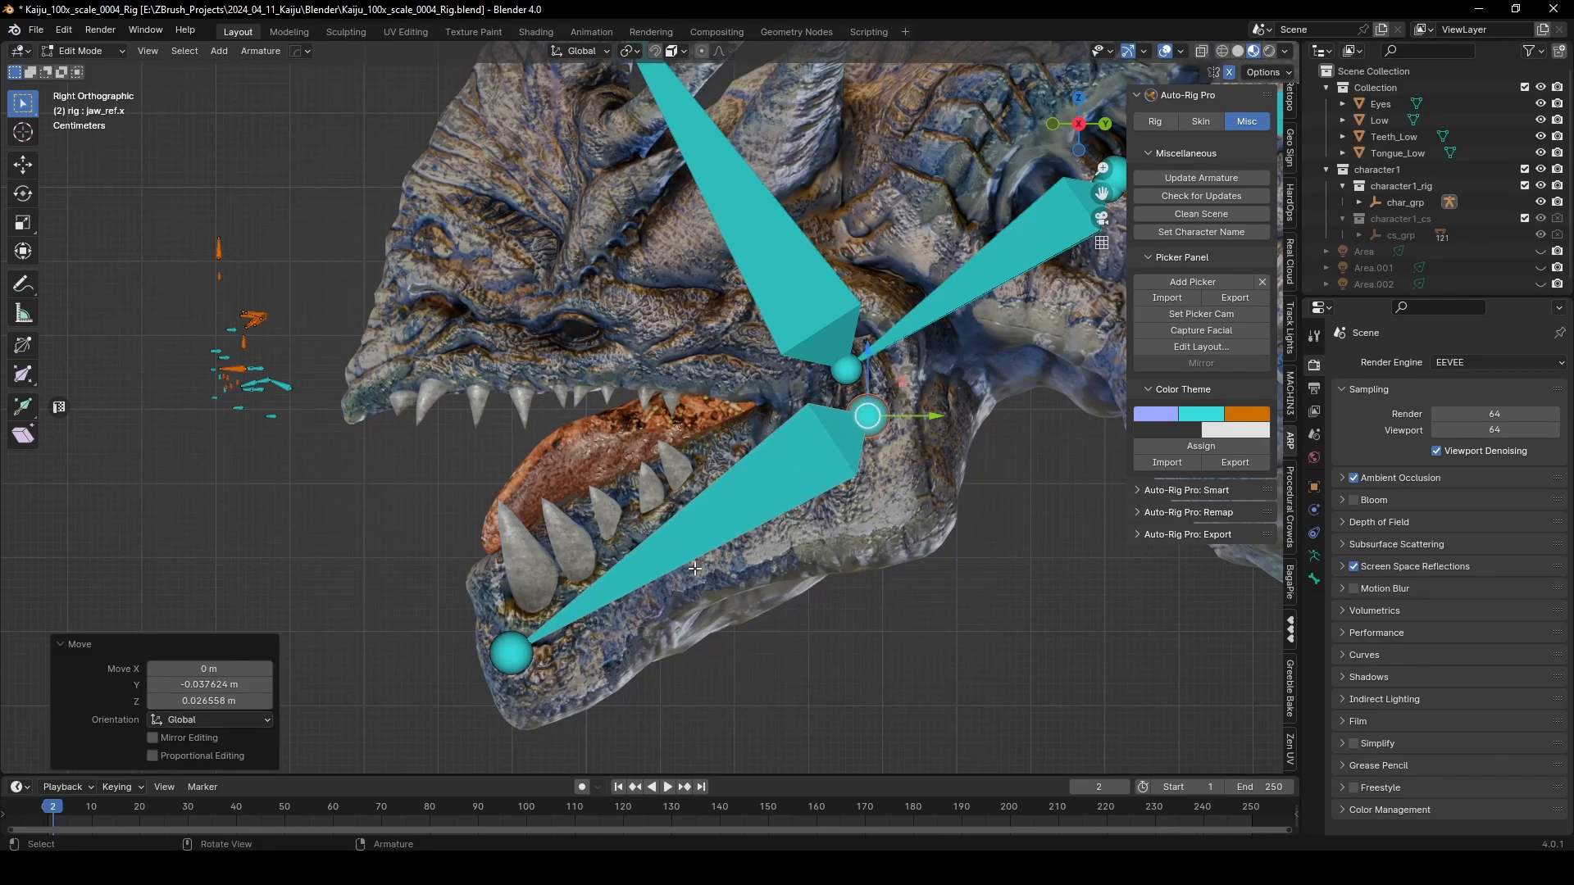
left_click(513, 679)
key("g")
left_click(533, 665)
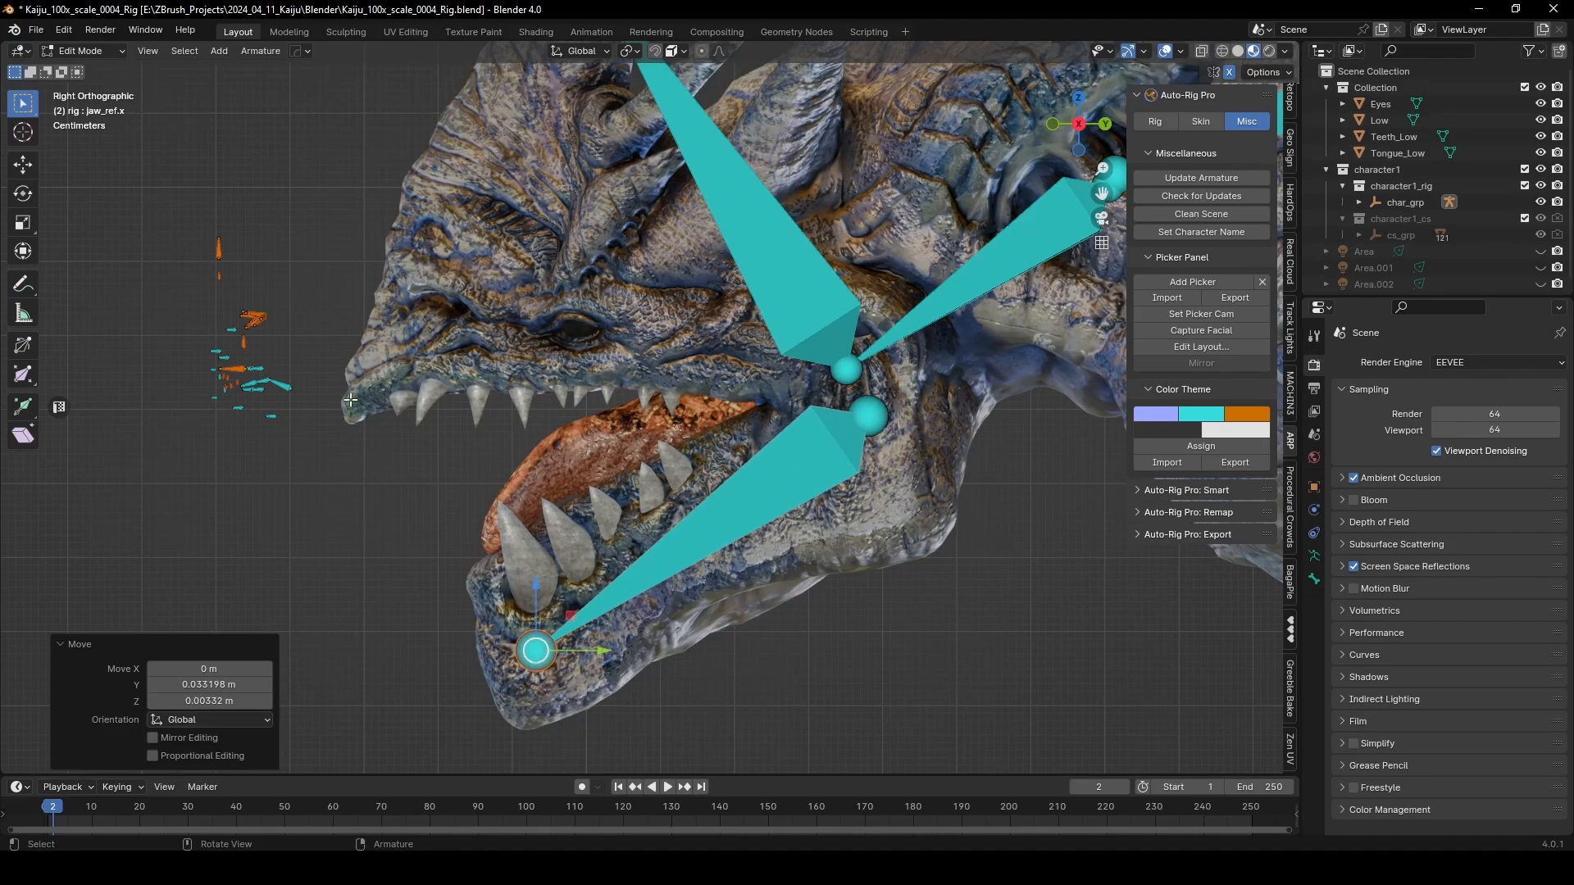
Step: Move the three tongue reference bones together into the kaiju's open mouth, about 0.48 m back and 0.07 m down
scroll(214, 342, "up", 2)
middle_click_drag(214, 341, 560, 410, "shift")
middle_click_drag(454, 418, 489, 449)
scroll(320, 394, "up", 4)
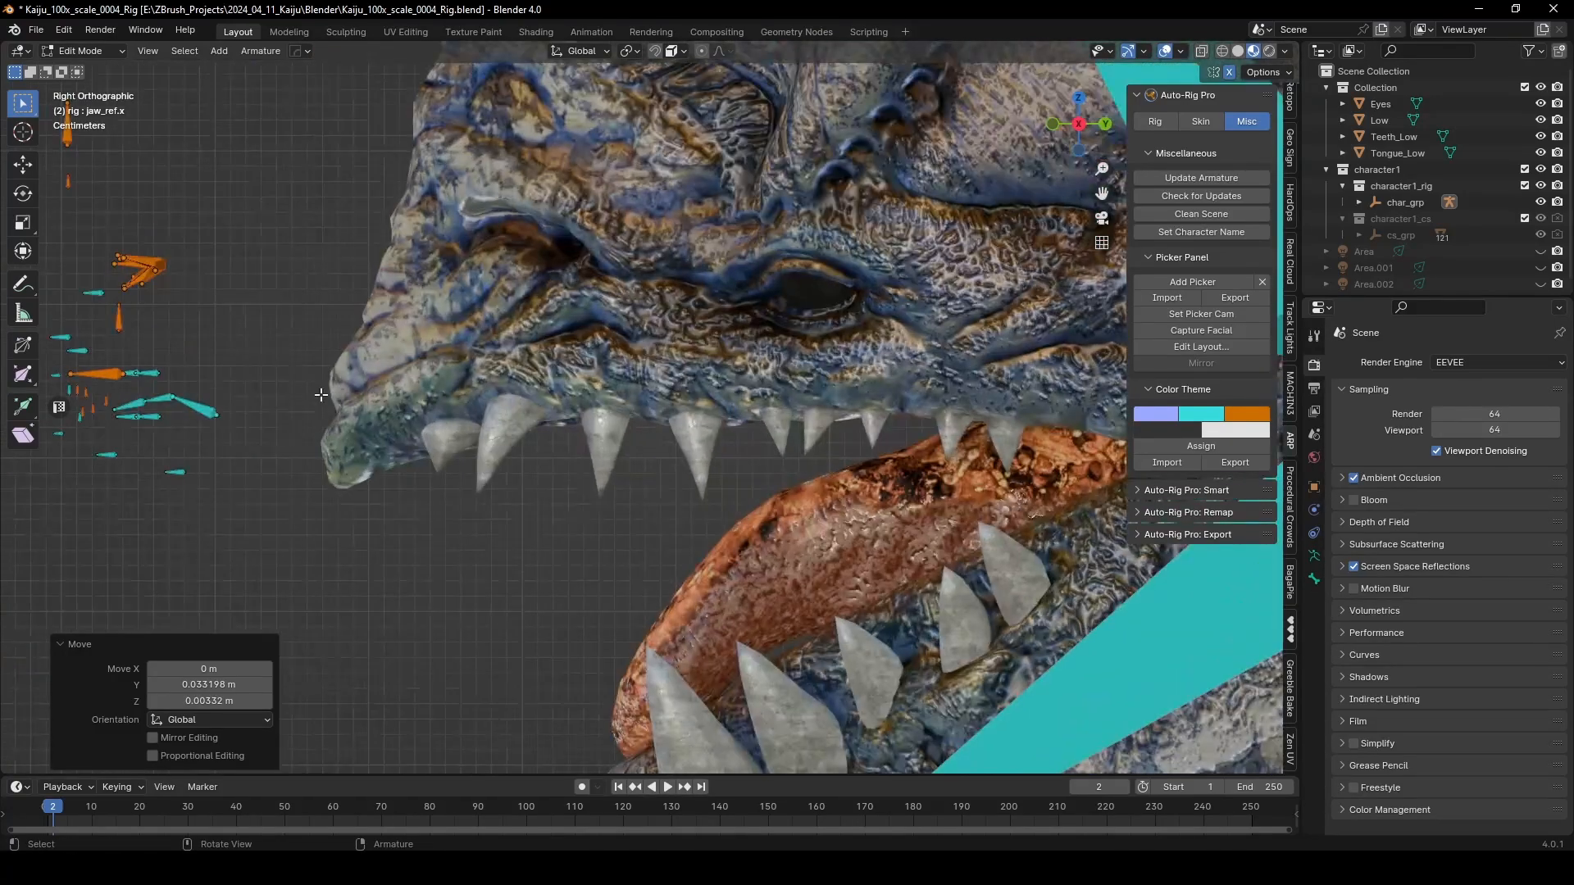
left_click(193, 413)
scroll(193, 413, "up", 4)
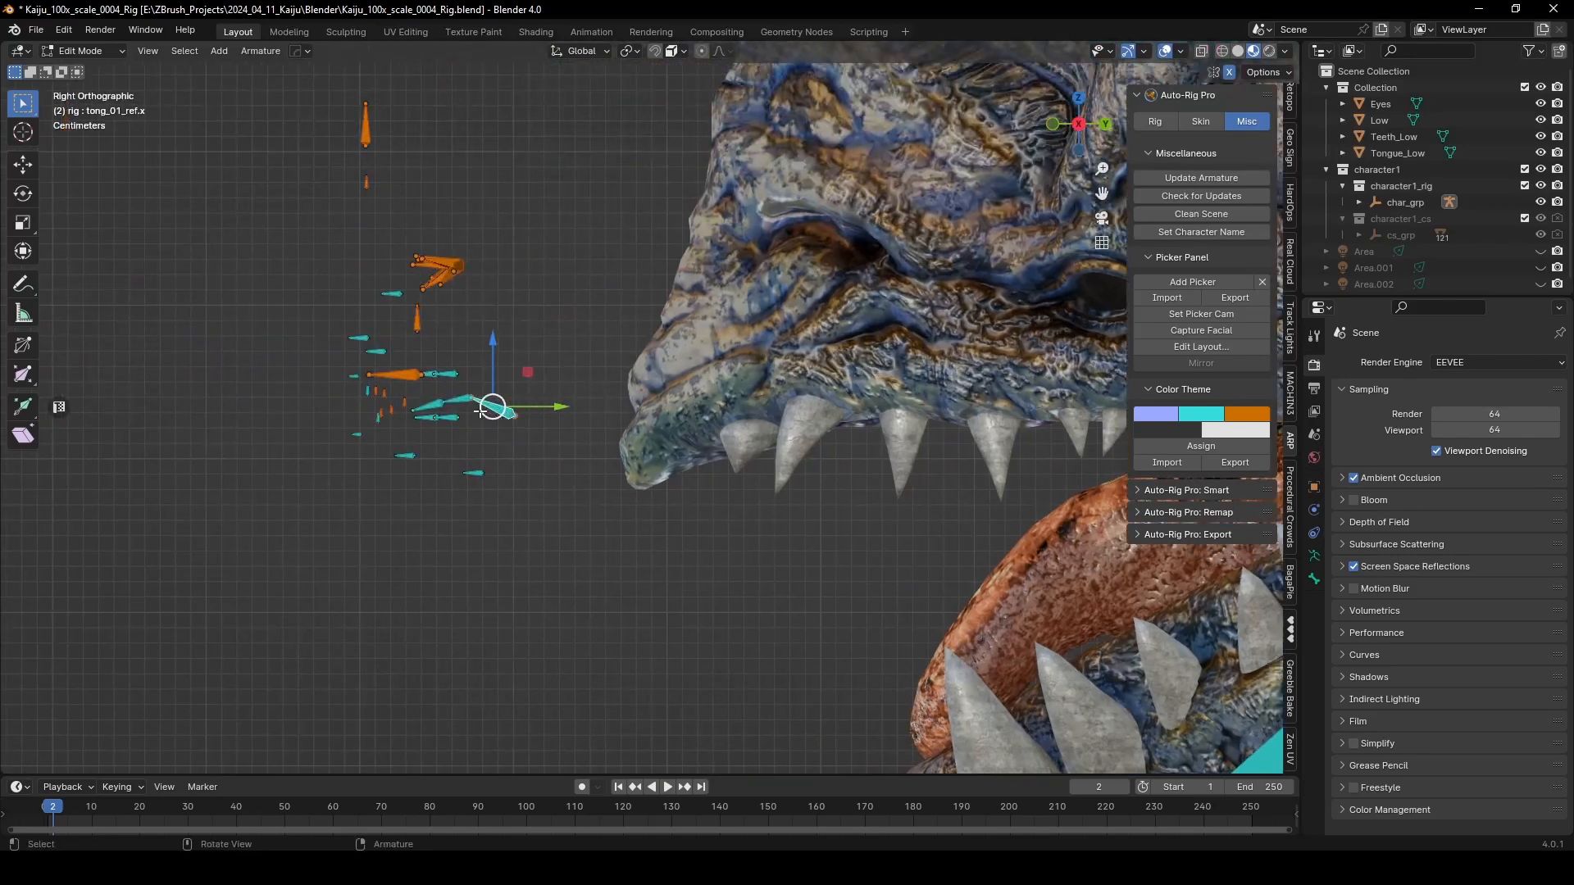
left_click(254, 382)
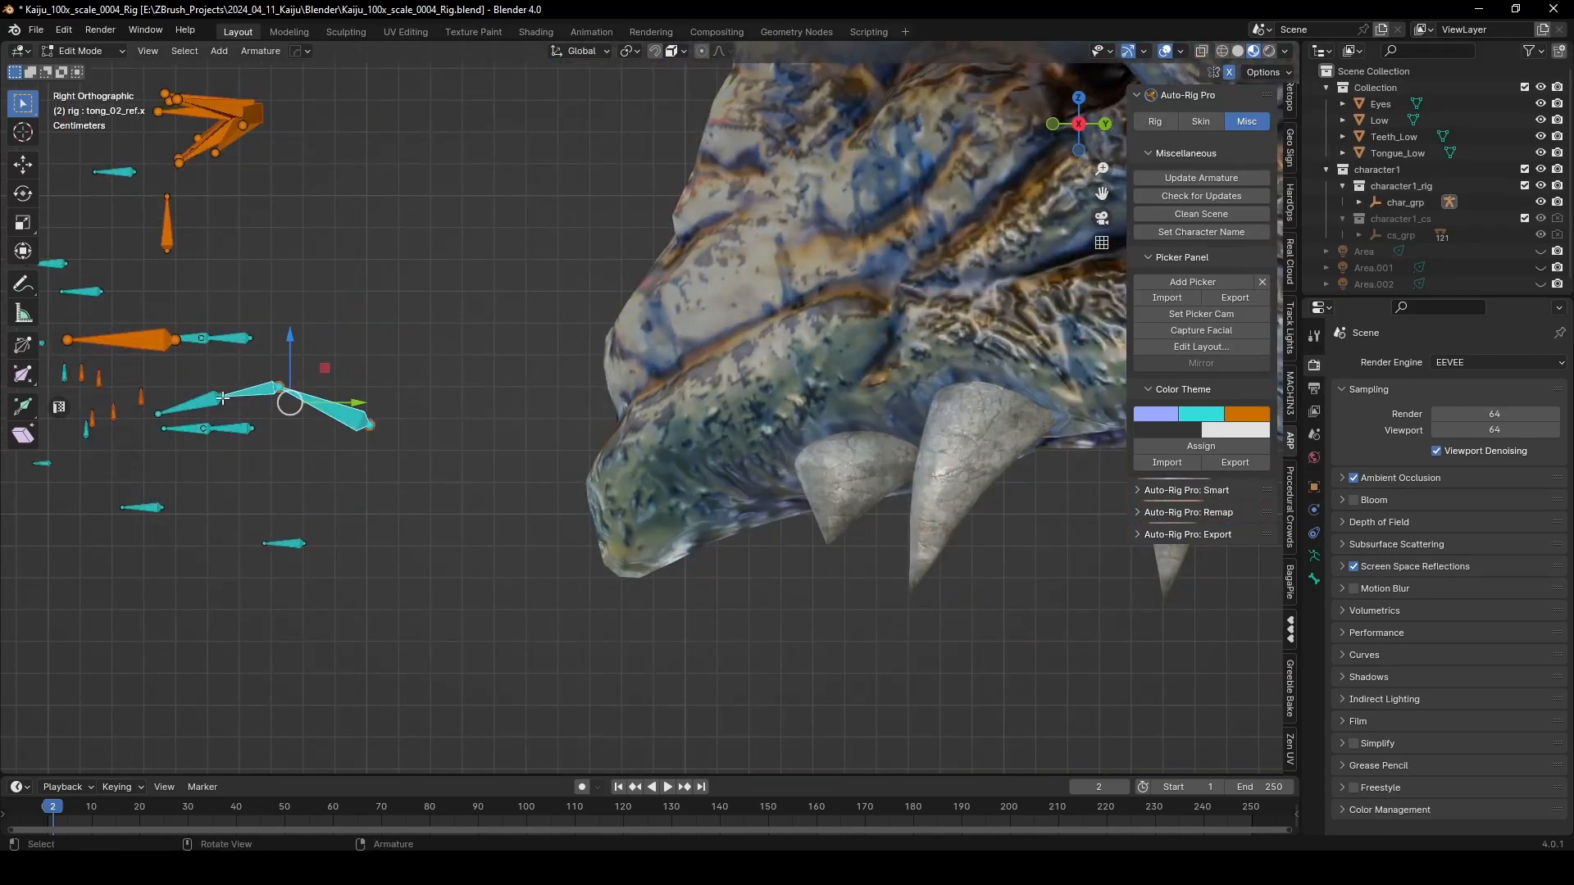
left_click(221, 398)
left_click(248, 392, "shift")
left_click(353, 398, "shift")
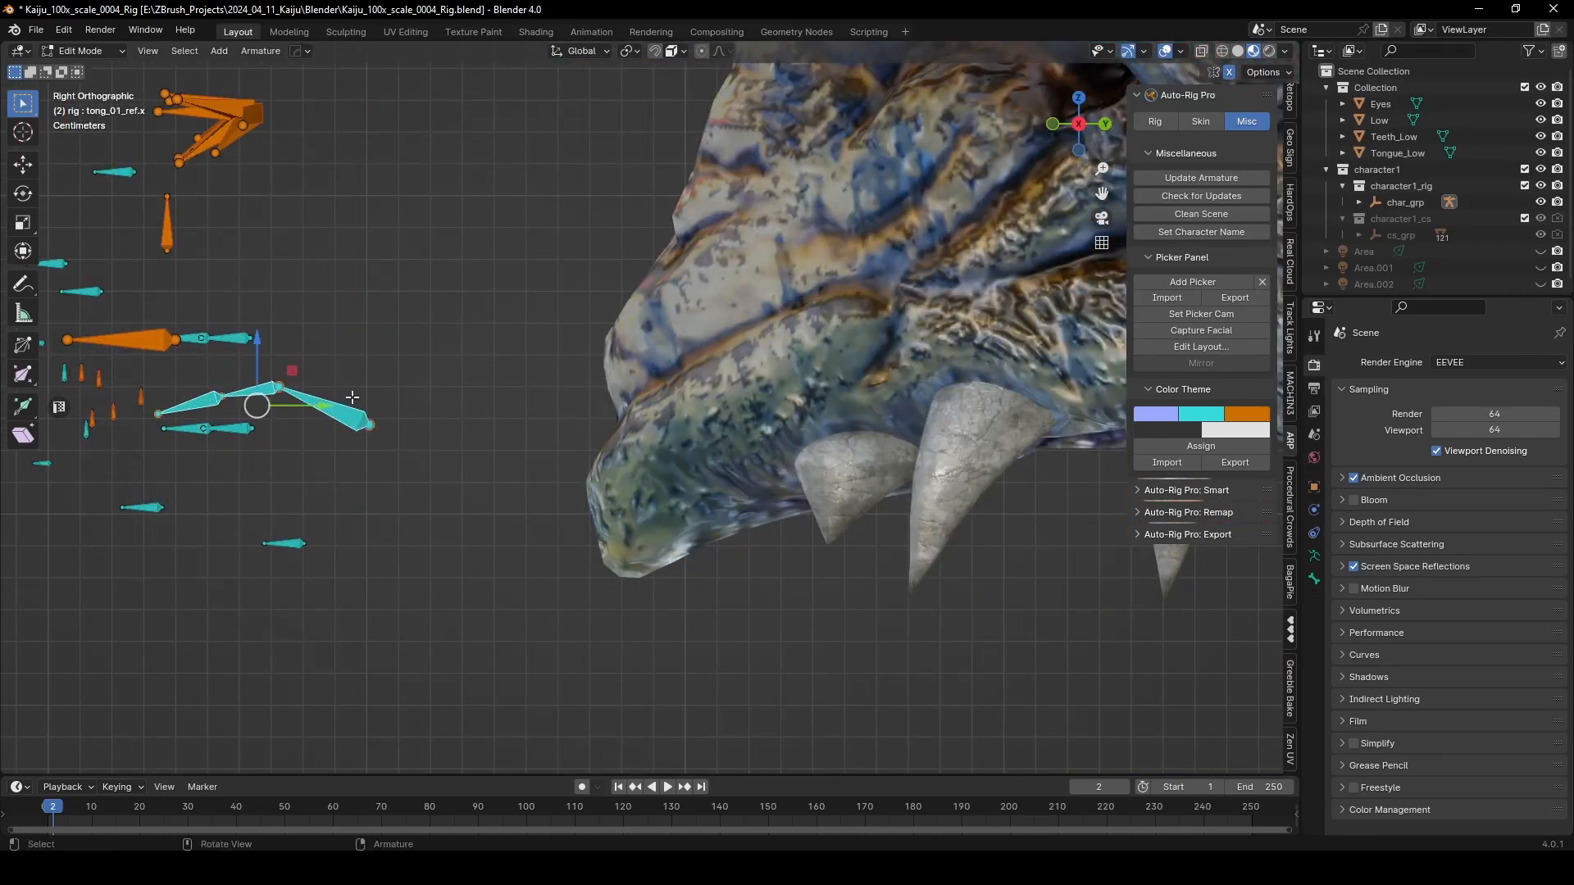
scroll(371, 407, "down", 5)
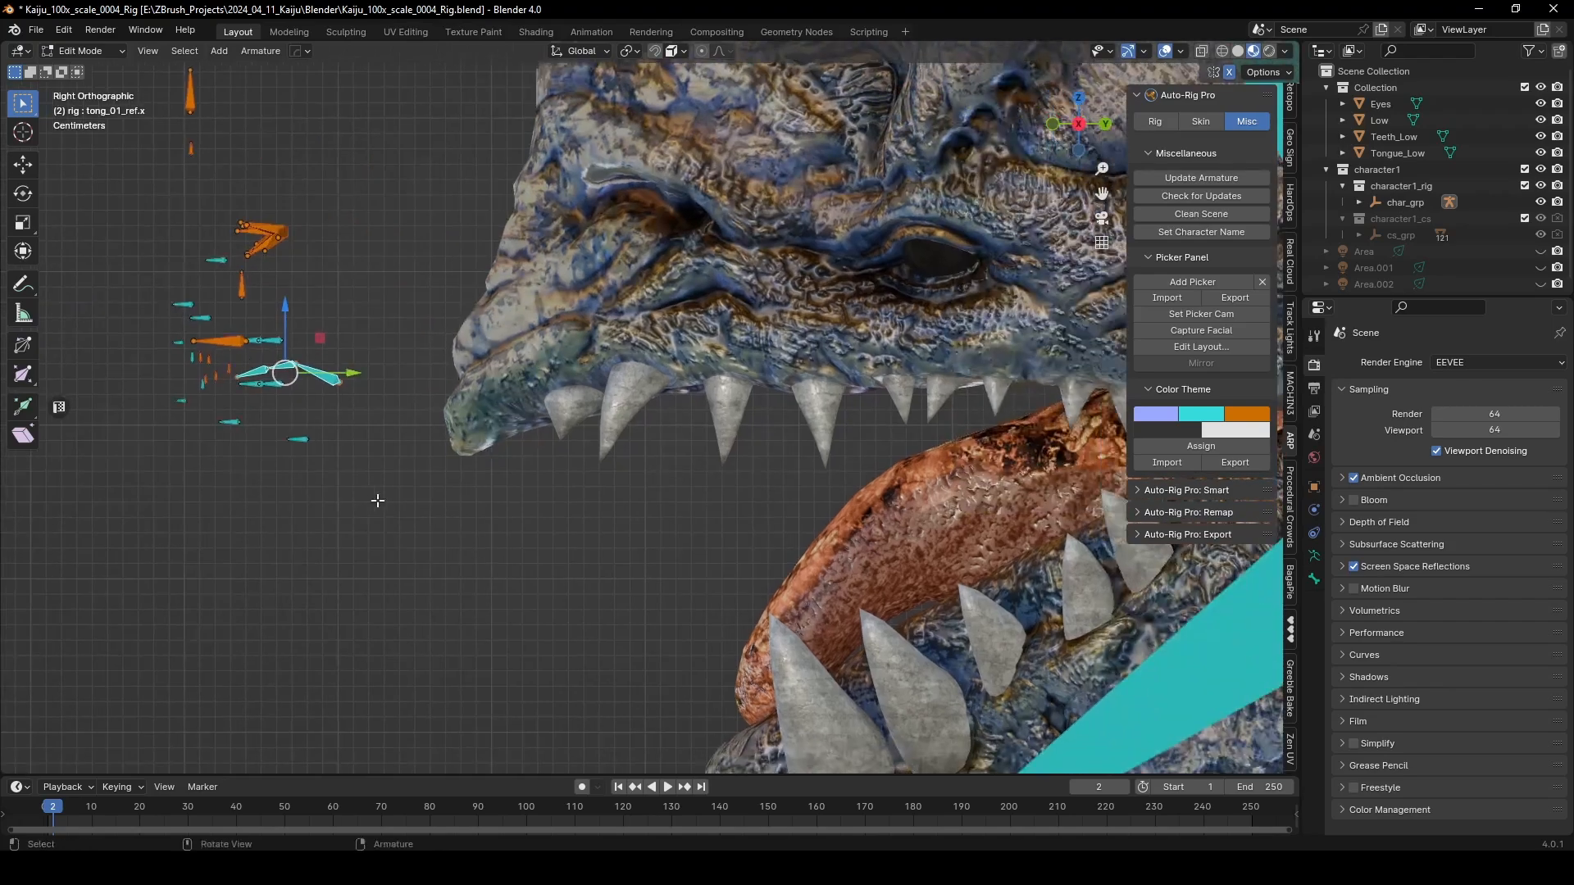
key("g")
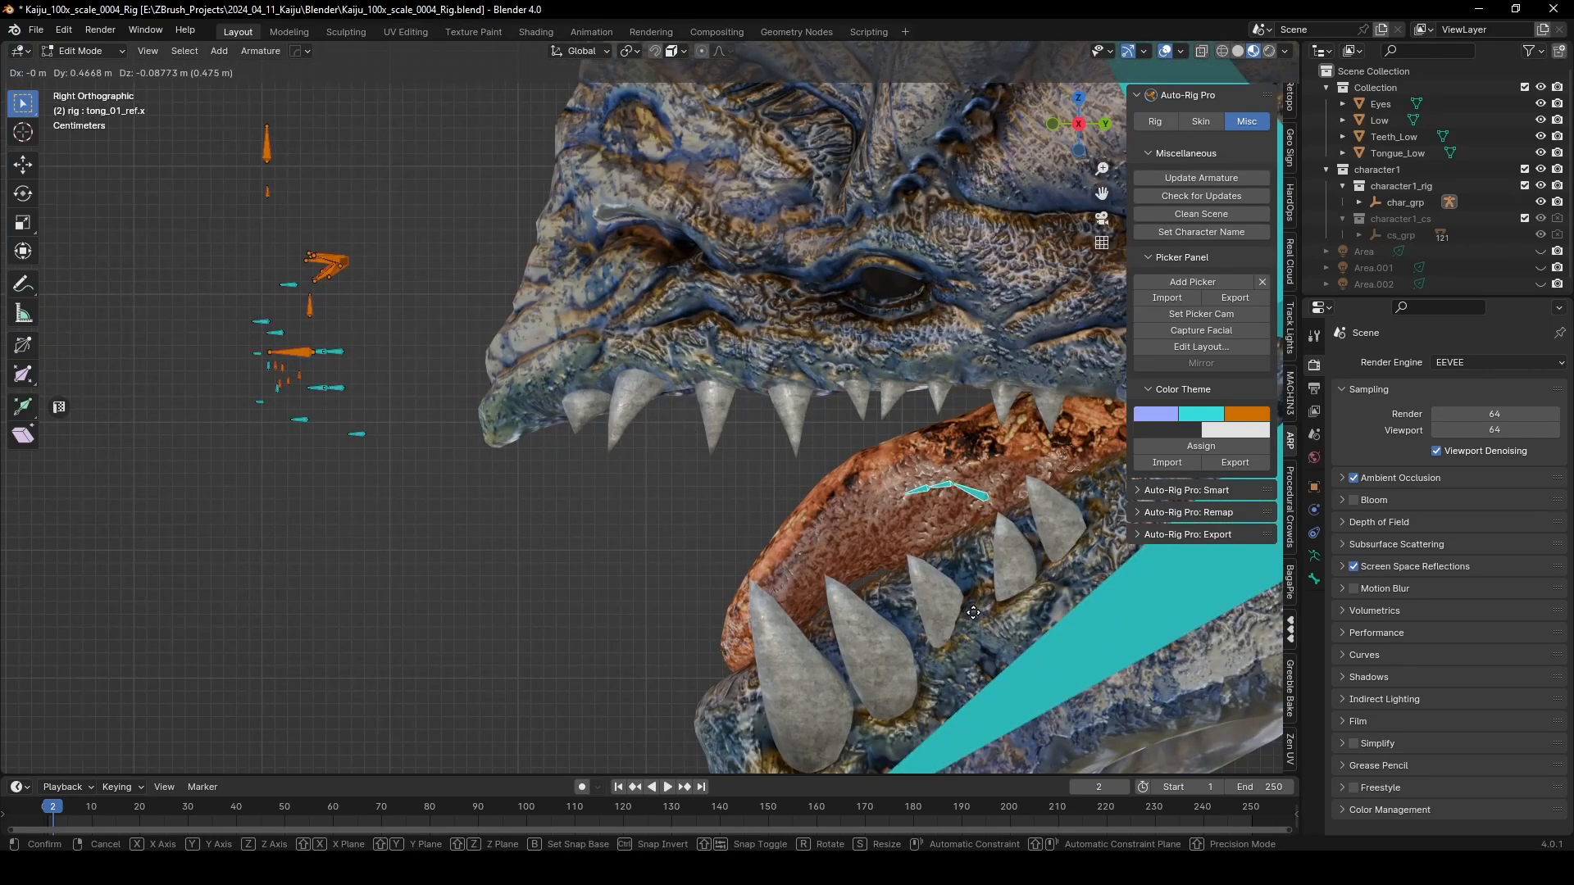
left_click(998, 587)
Step: Move the tongue chain's base joint about 0.09 m back and 0.02 m up along the tongue mesh
key("KP_Decimal")
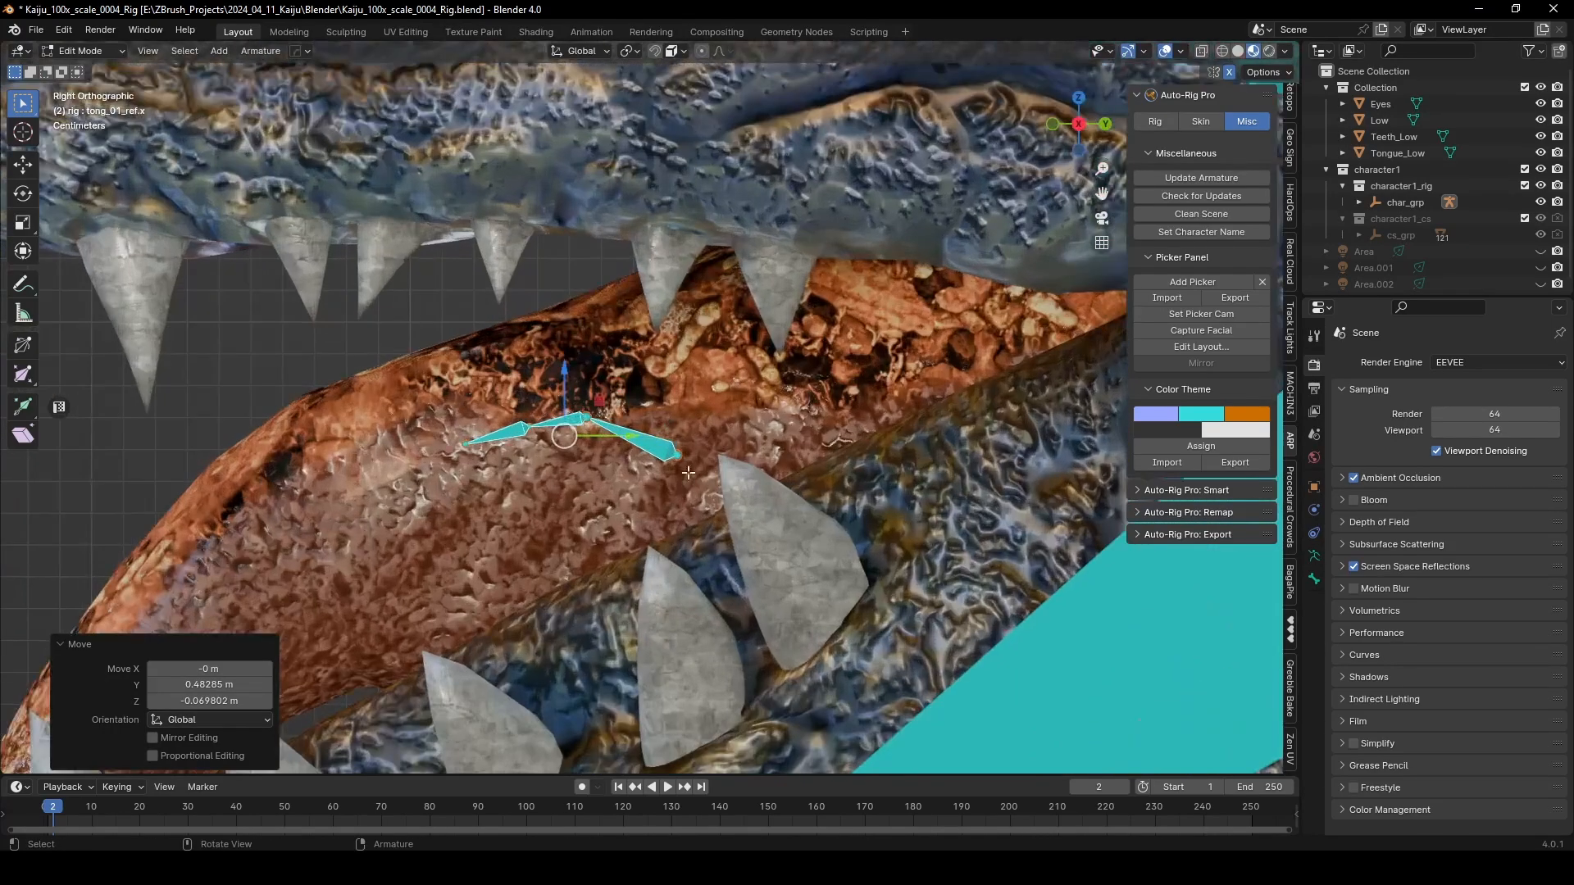
key("g")
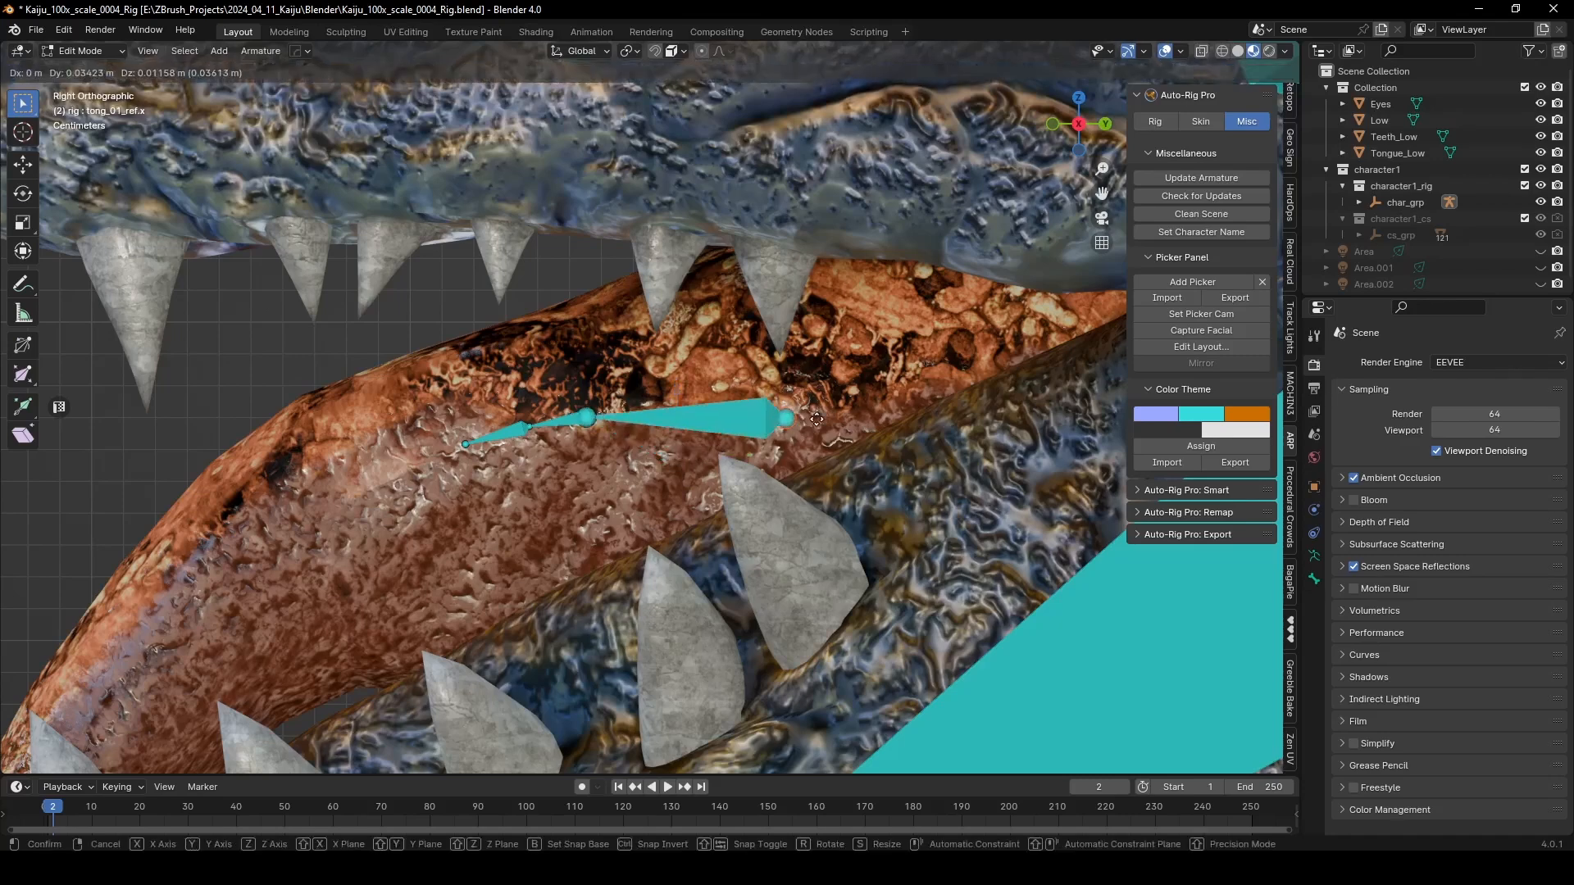
left_click(988, 388)
scroll(944, 377, "down", 2)
scroll(943, 378, "down", 2)
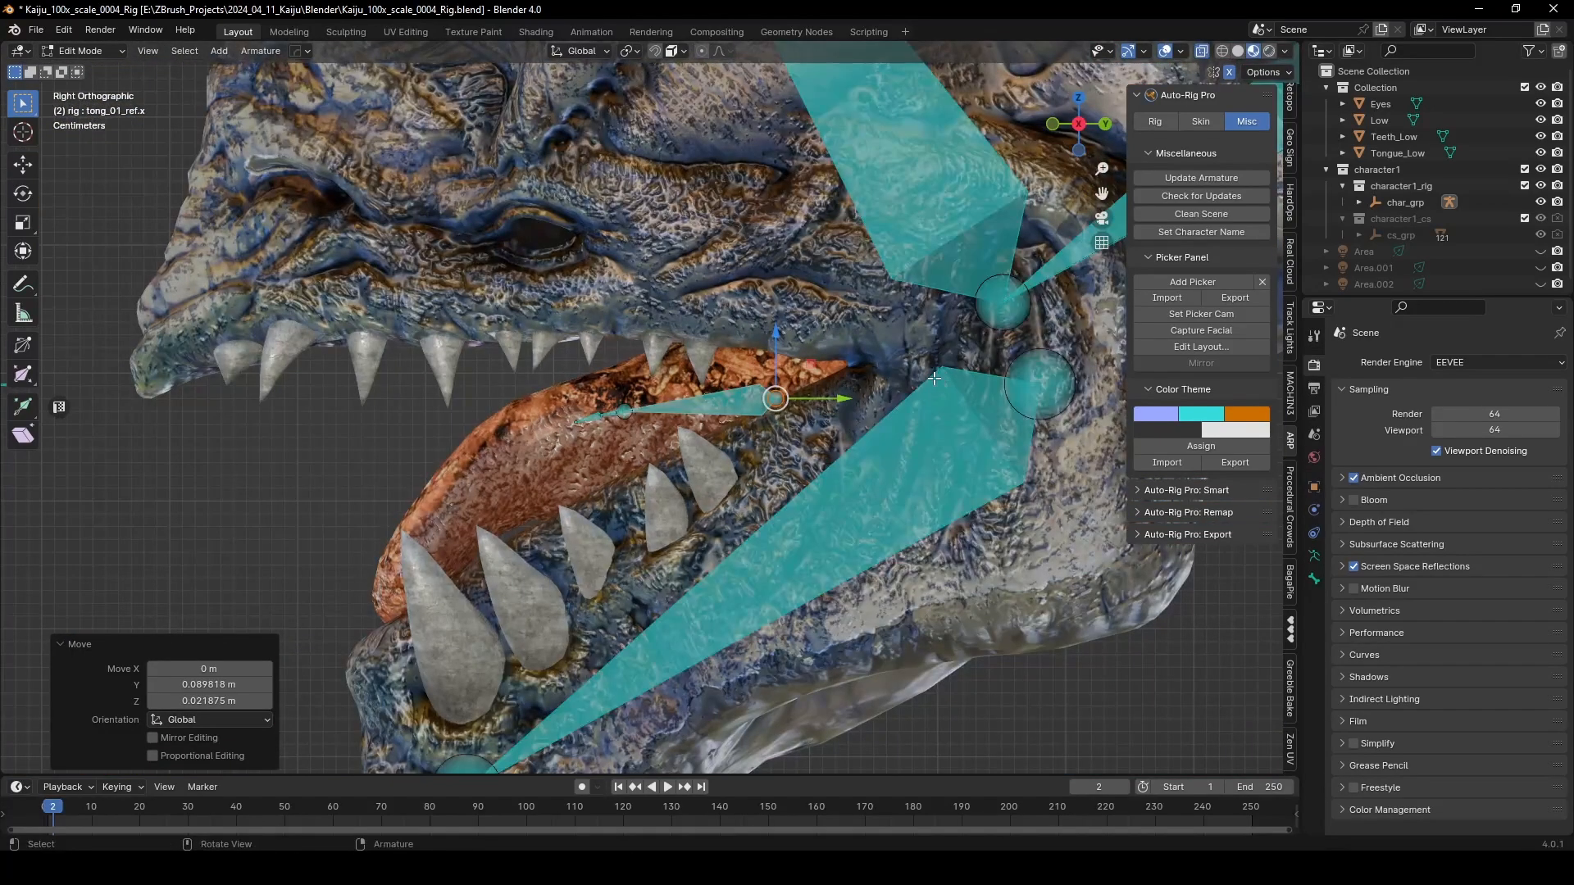
Step: Switch to wireframe display and move the tongue's base joint about 0.19 m further back, between the head and jaw joints
key("alt+z")
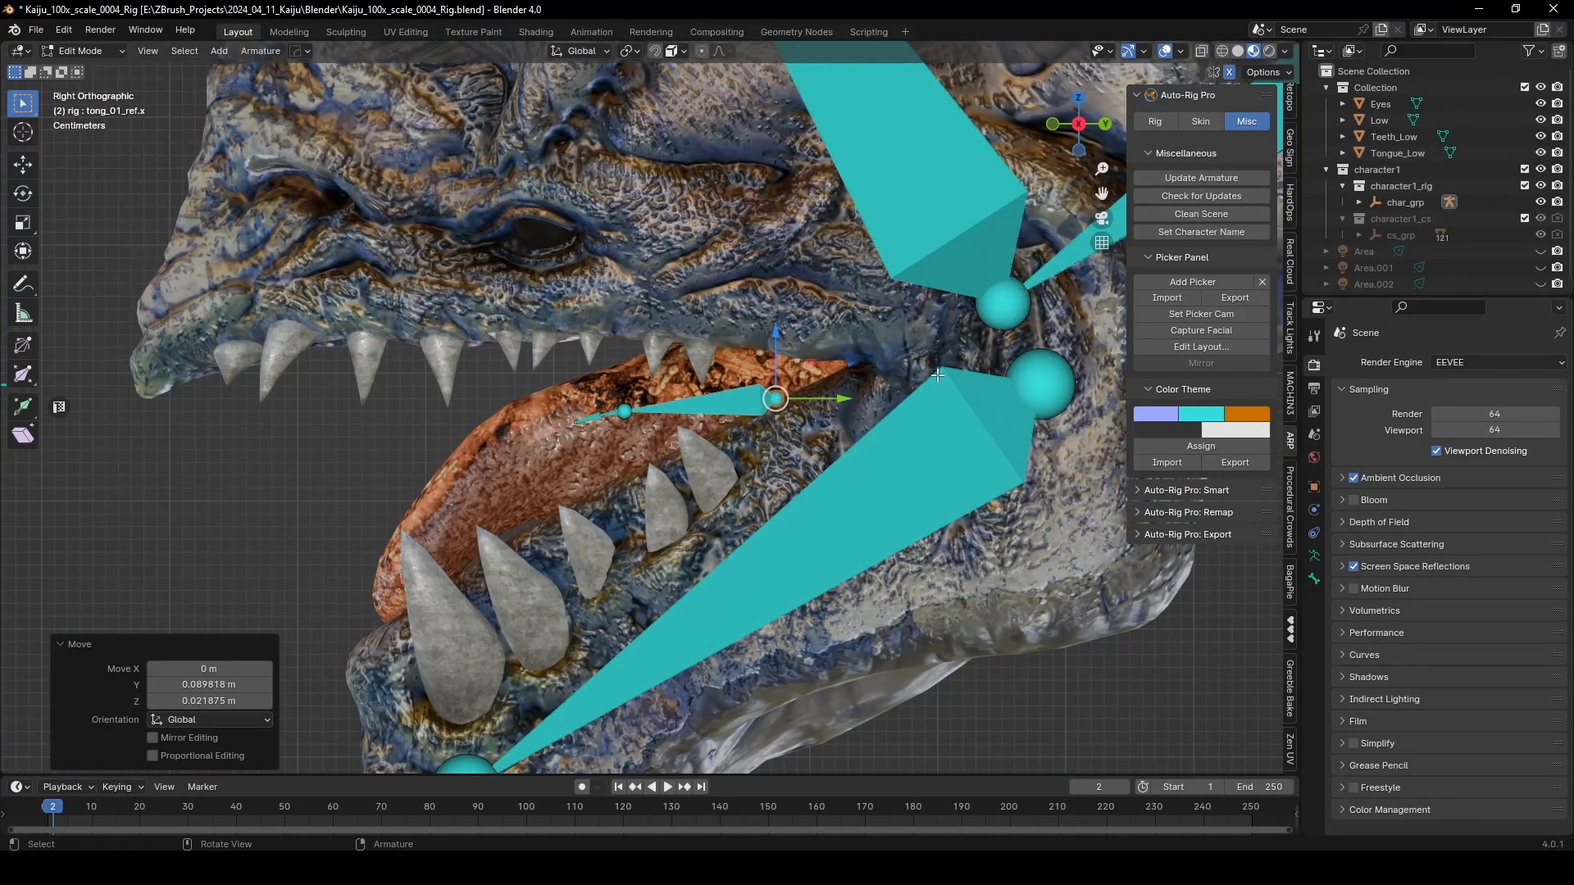
key("z")
left_click(823, 379)
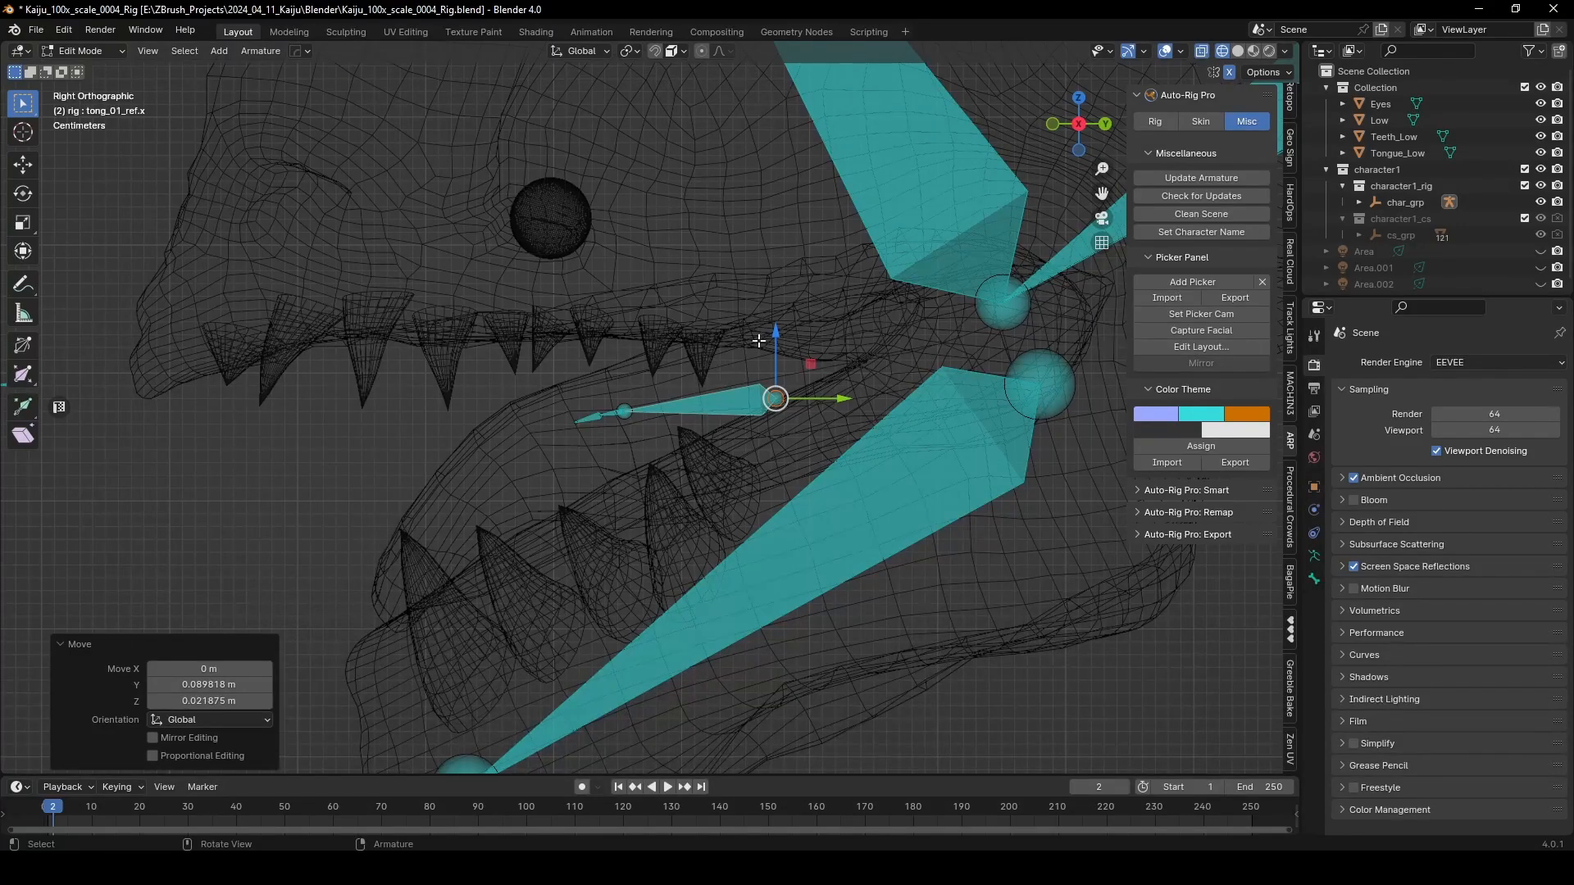
scroll(759, 340, "down", 1)
middle_click_drag(758, 341, 703, 310, "shift")
key("g")
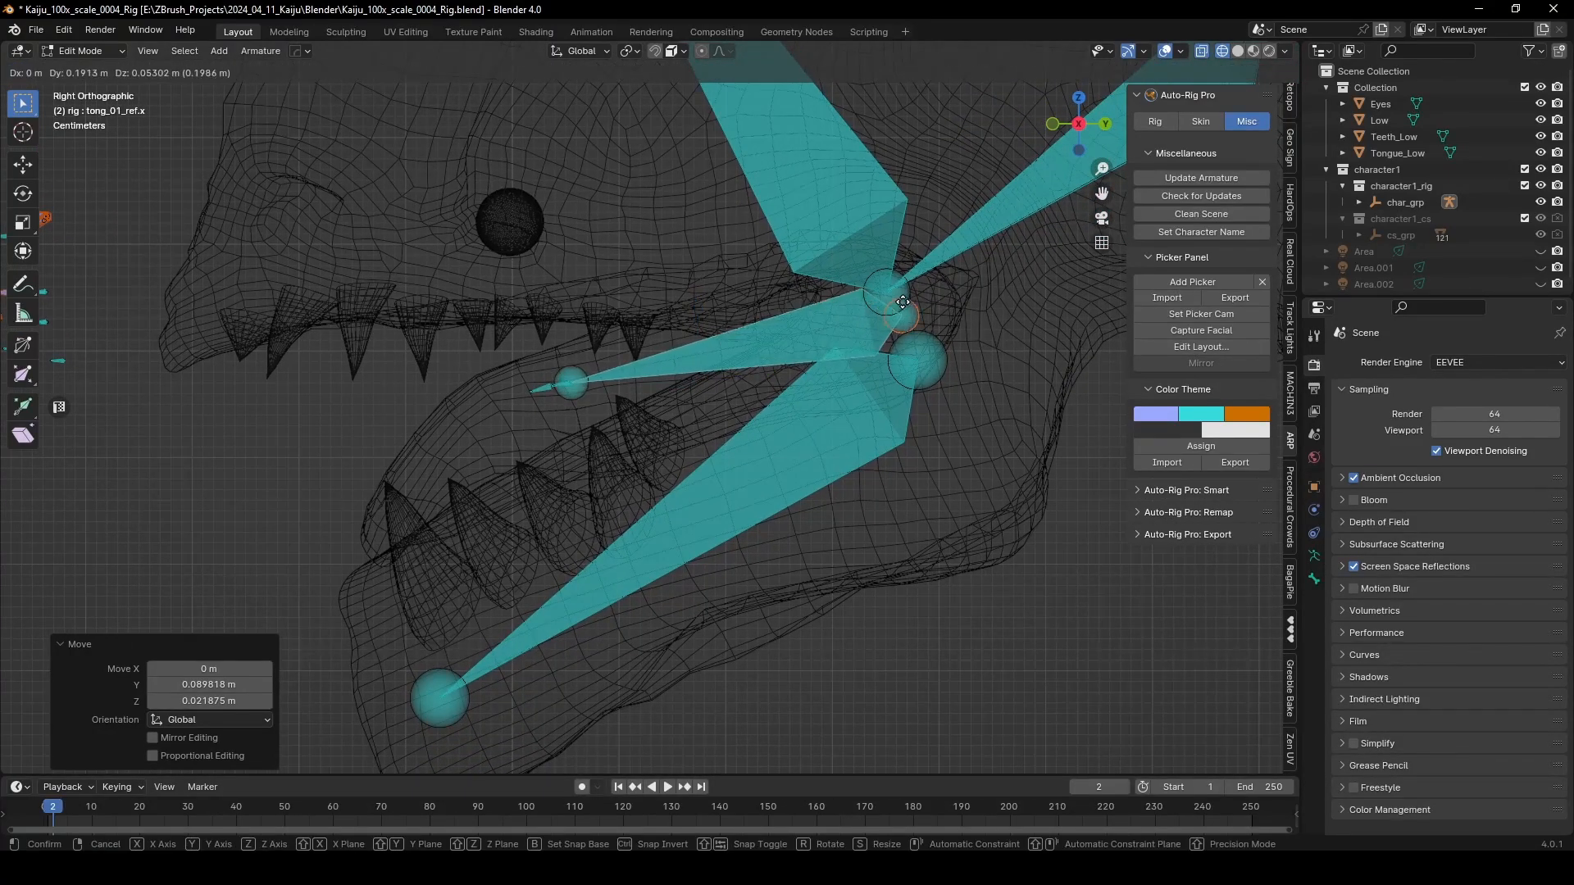
left_click(903, 313)
Step: Shift the joint between the first two tongue bones about 0.03 m back and move the tongue tip about 0.14 m forward and 0.15 m down
left_click(569, 383)
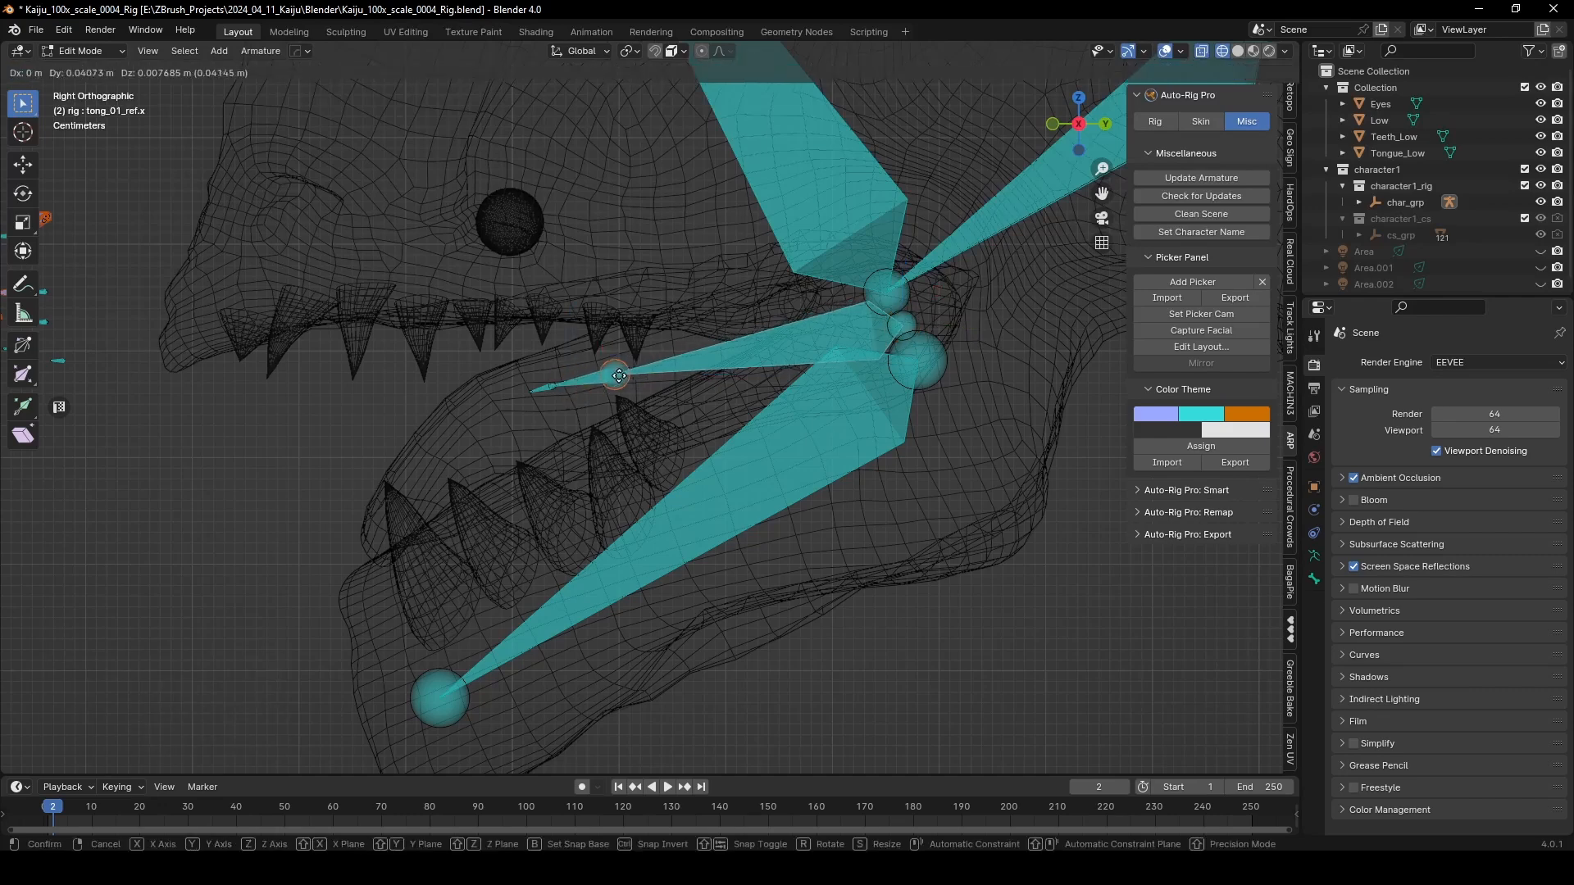
left_click_drag(569, 382, 597, 372)
scroll(623, 385, "up", 1)
middle_click_drag(451, 443, 702, 428, "shift")
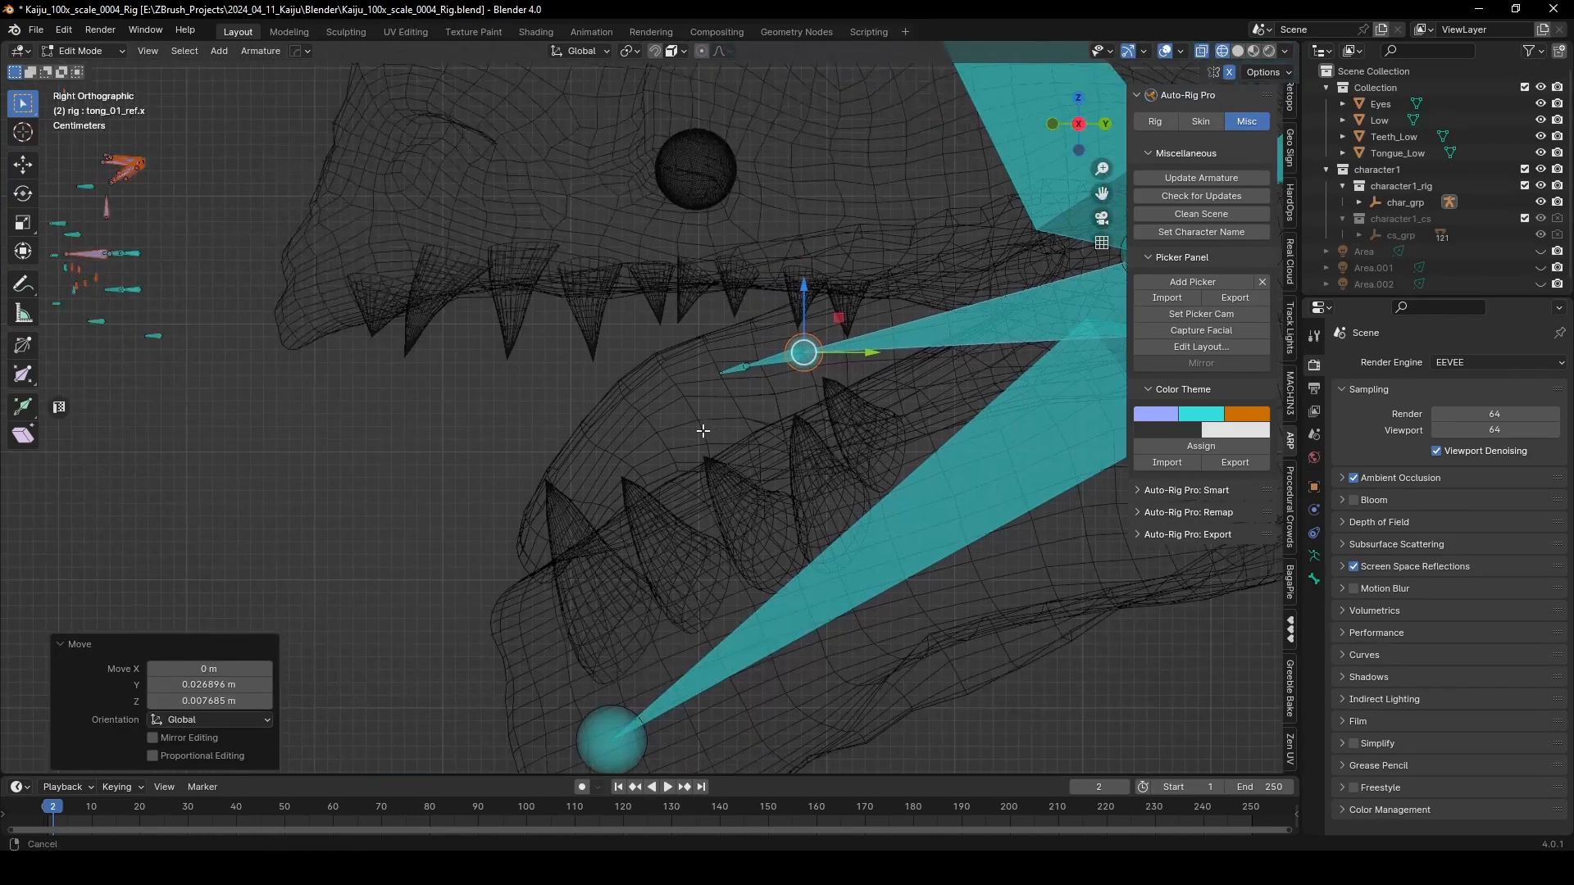
scroll(764, 381, "up", 2)
left_click(779, 354)
left_click(782, 359)
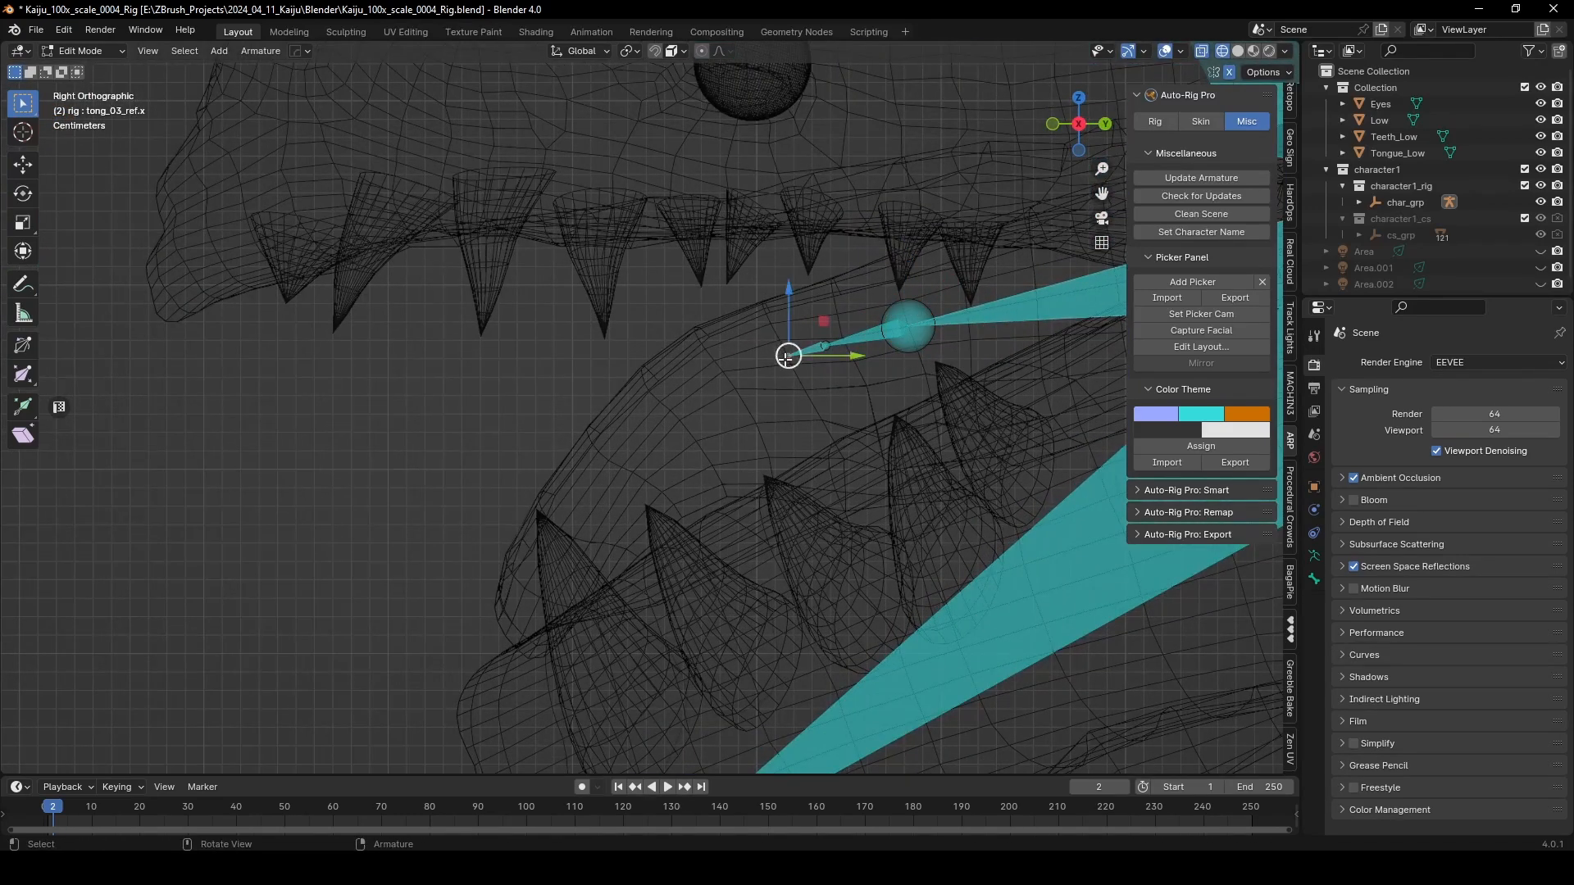
key("g")
left_click(522, 631)
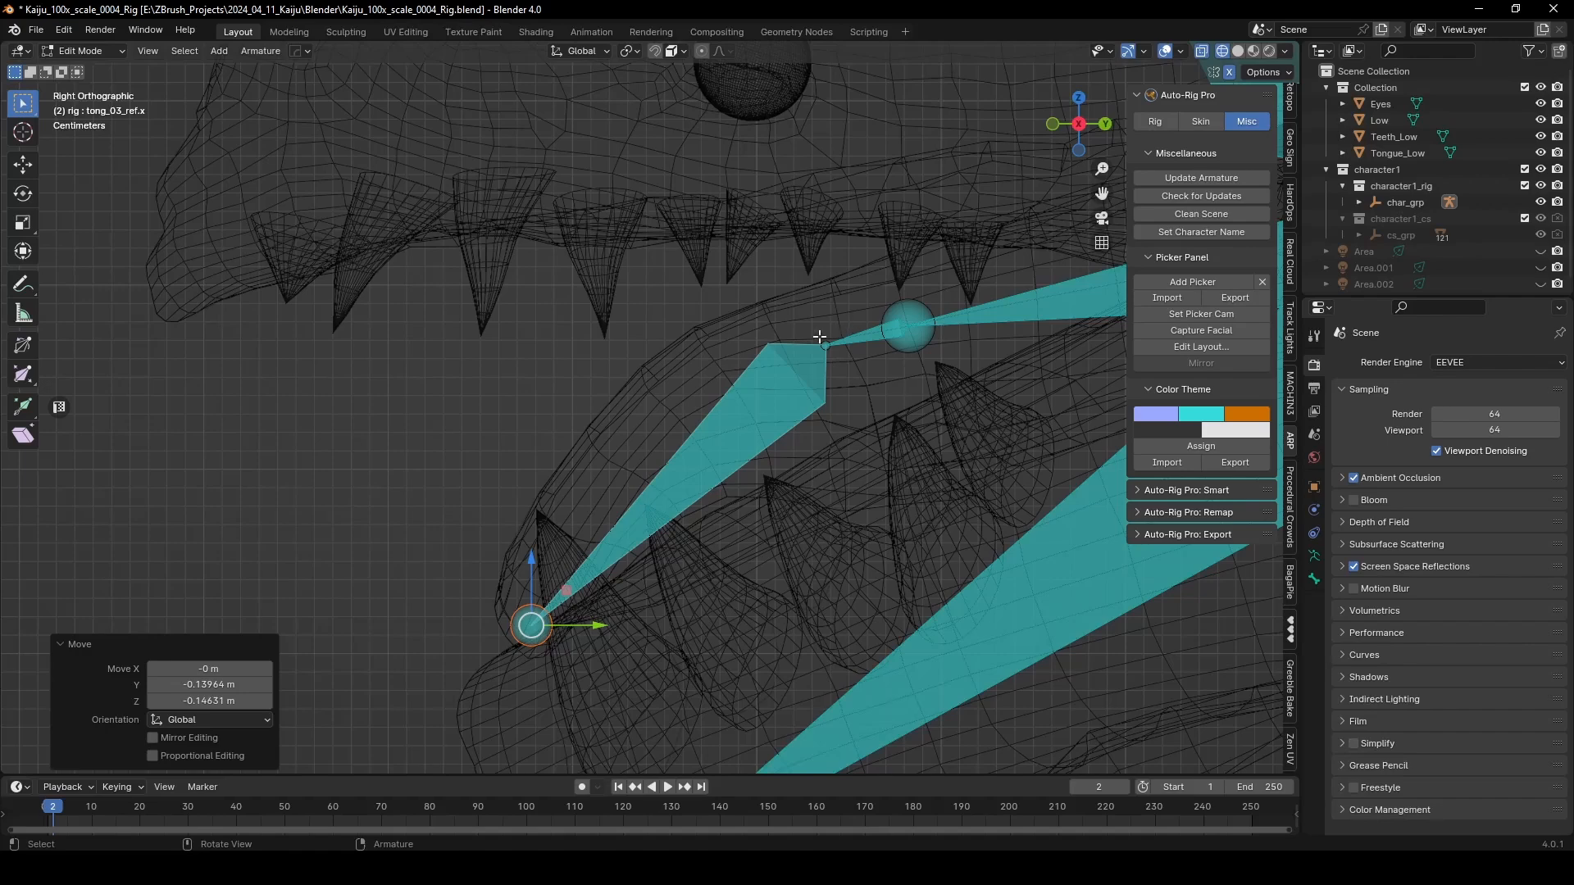
Step: Move the joint between the second and third tongue bones 0.06 m forward and 0.03 m down, and shift the preceding joint slightly back
left_click(822, 341)
key("g")
left_click(717, 402)
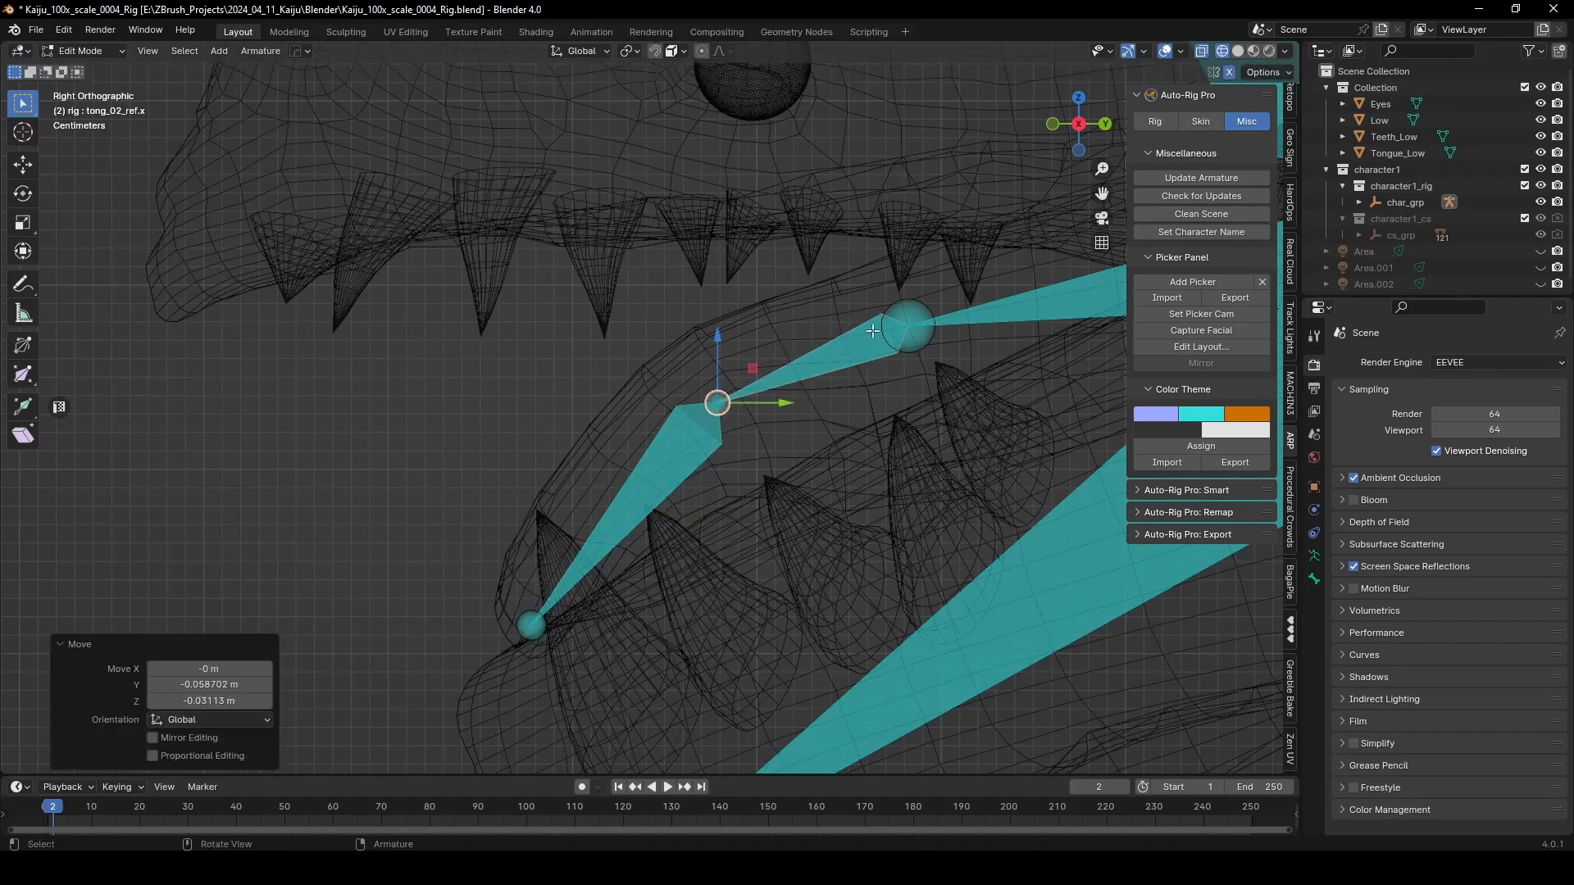
left_click(909, 317)
key("g")
left_click(954, 317)
Step: Move the tongue's base joint slightly back and up, and the first tongue bone's end about 0.08 m back and 0.02 m up
scroll(954, 318, "down", 2)
middle_click_drag(953, 317, 661, 410, "shift")
scroll(908, 379, "up", 1)
left_click(962, 377)
key("g")
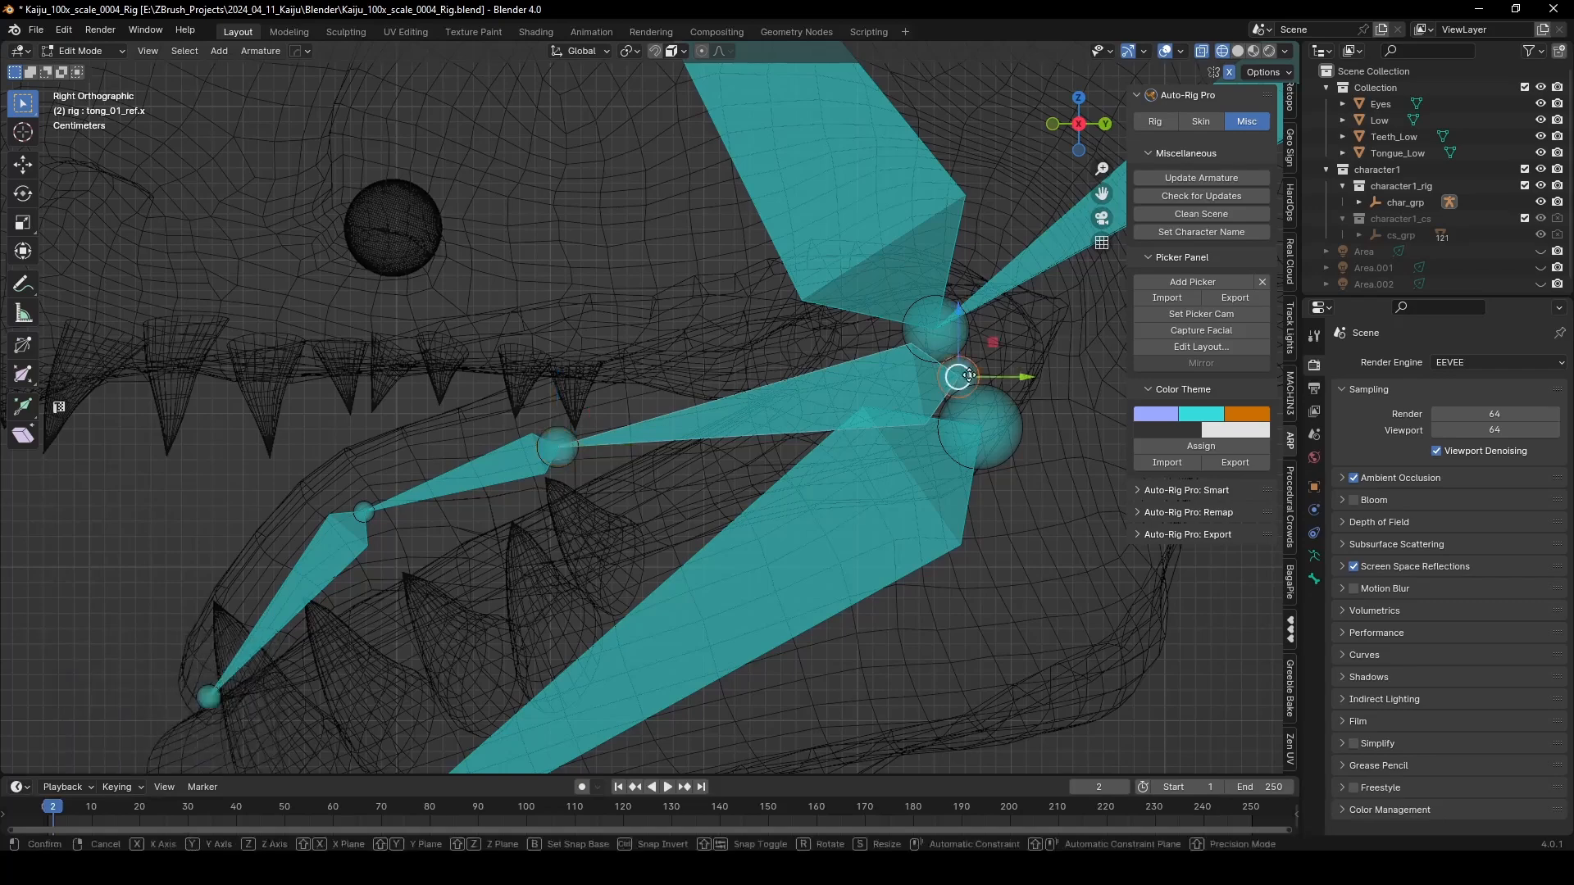
left_click(992, 356)
left_click(554, 430)
key("g")
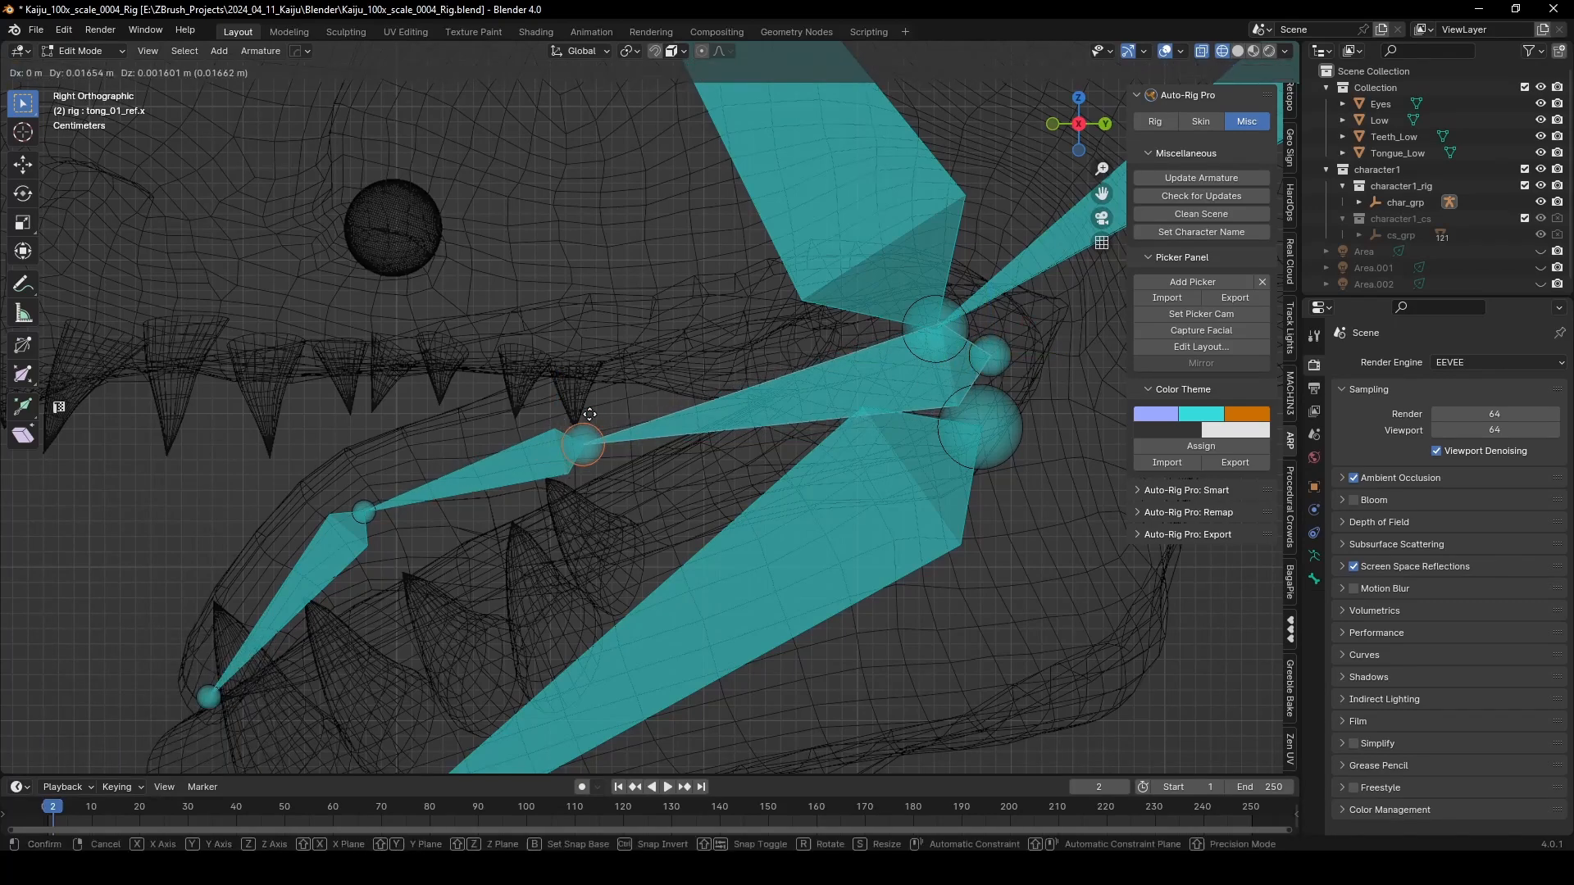
left_click(681, 398)
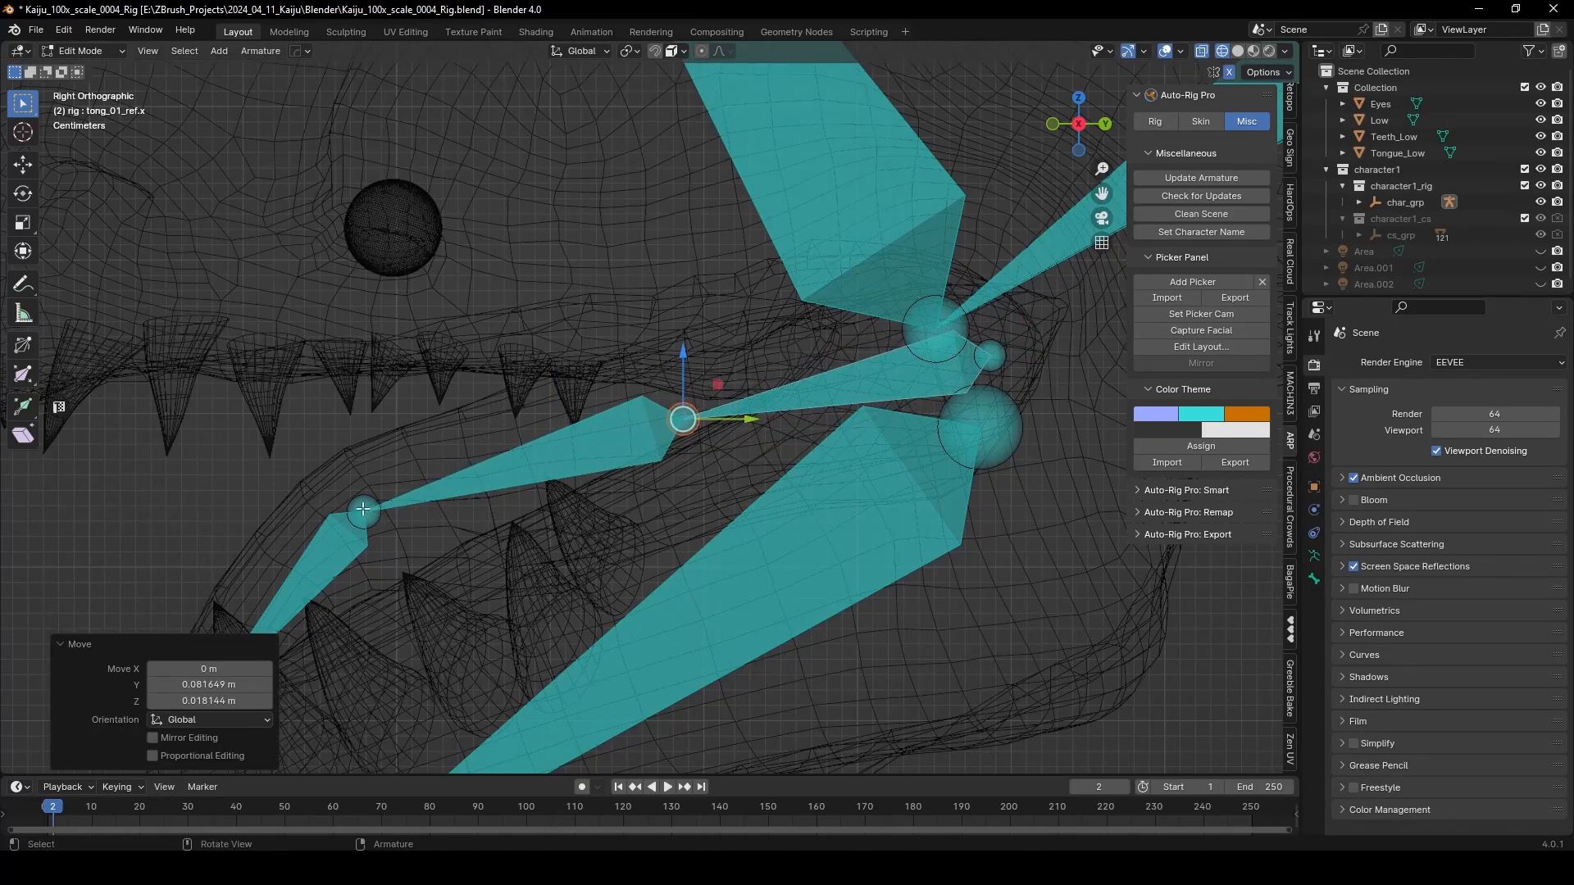
Step: Shift the joint between the second and third tongue bones about 0.03 m back and raise the tongue tip about 0.01 m
left_click(363, 509)
key("g")
left_click(405, 502)
scroll(414, 499, "down", 2)
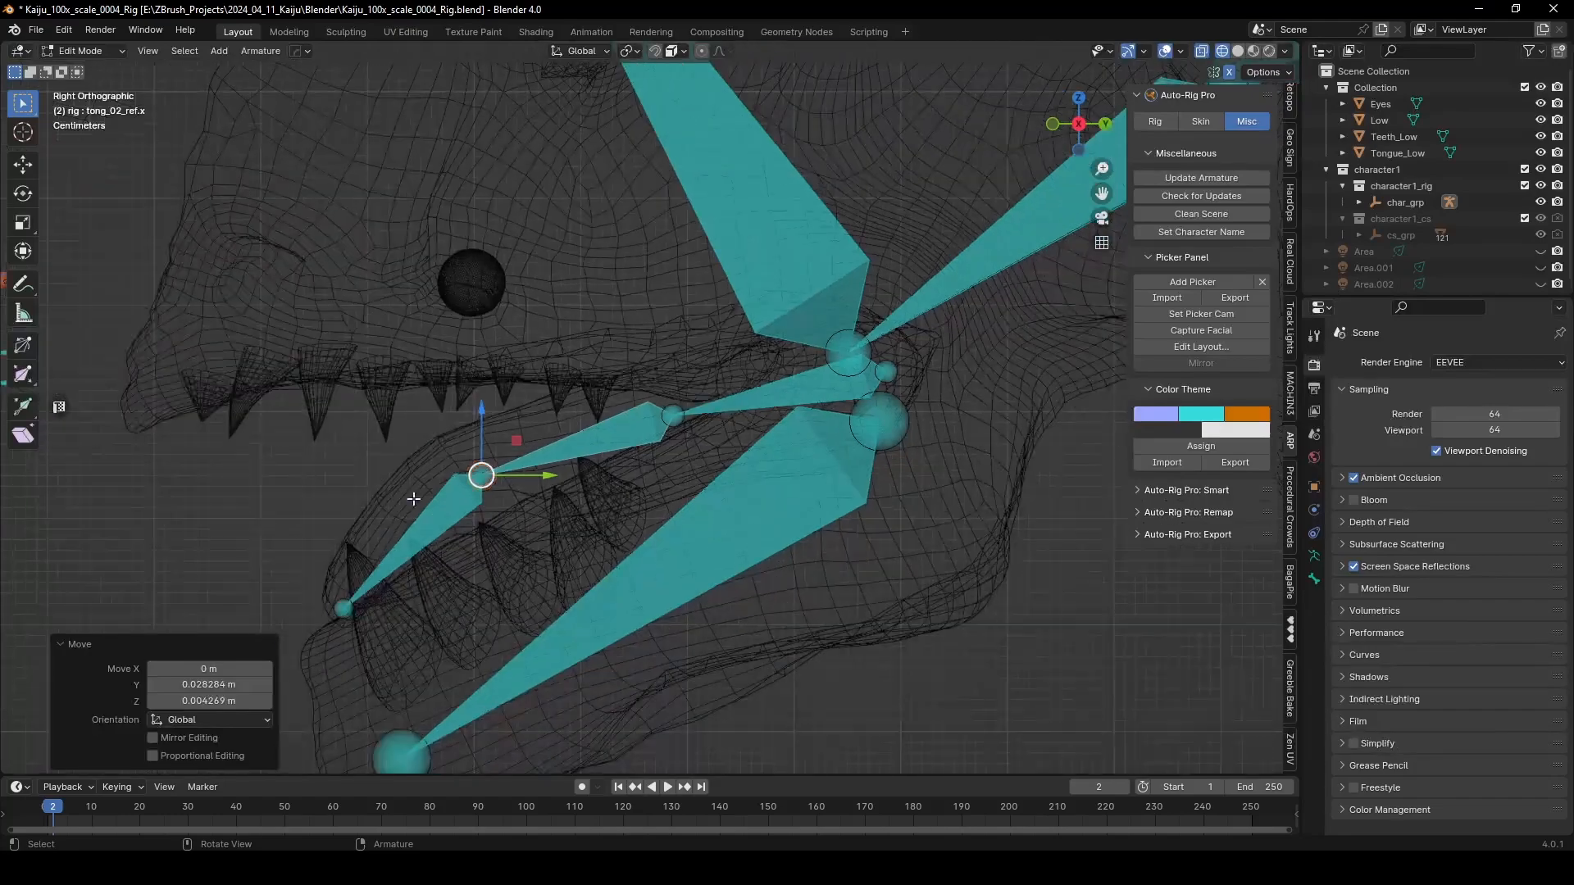
middle_click_drag(414, 498, 671, 416, "shift")
scroll(597, 541, "up", 1)
left_click(592, 568)
key("g")
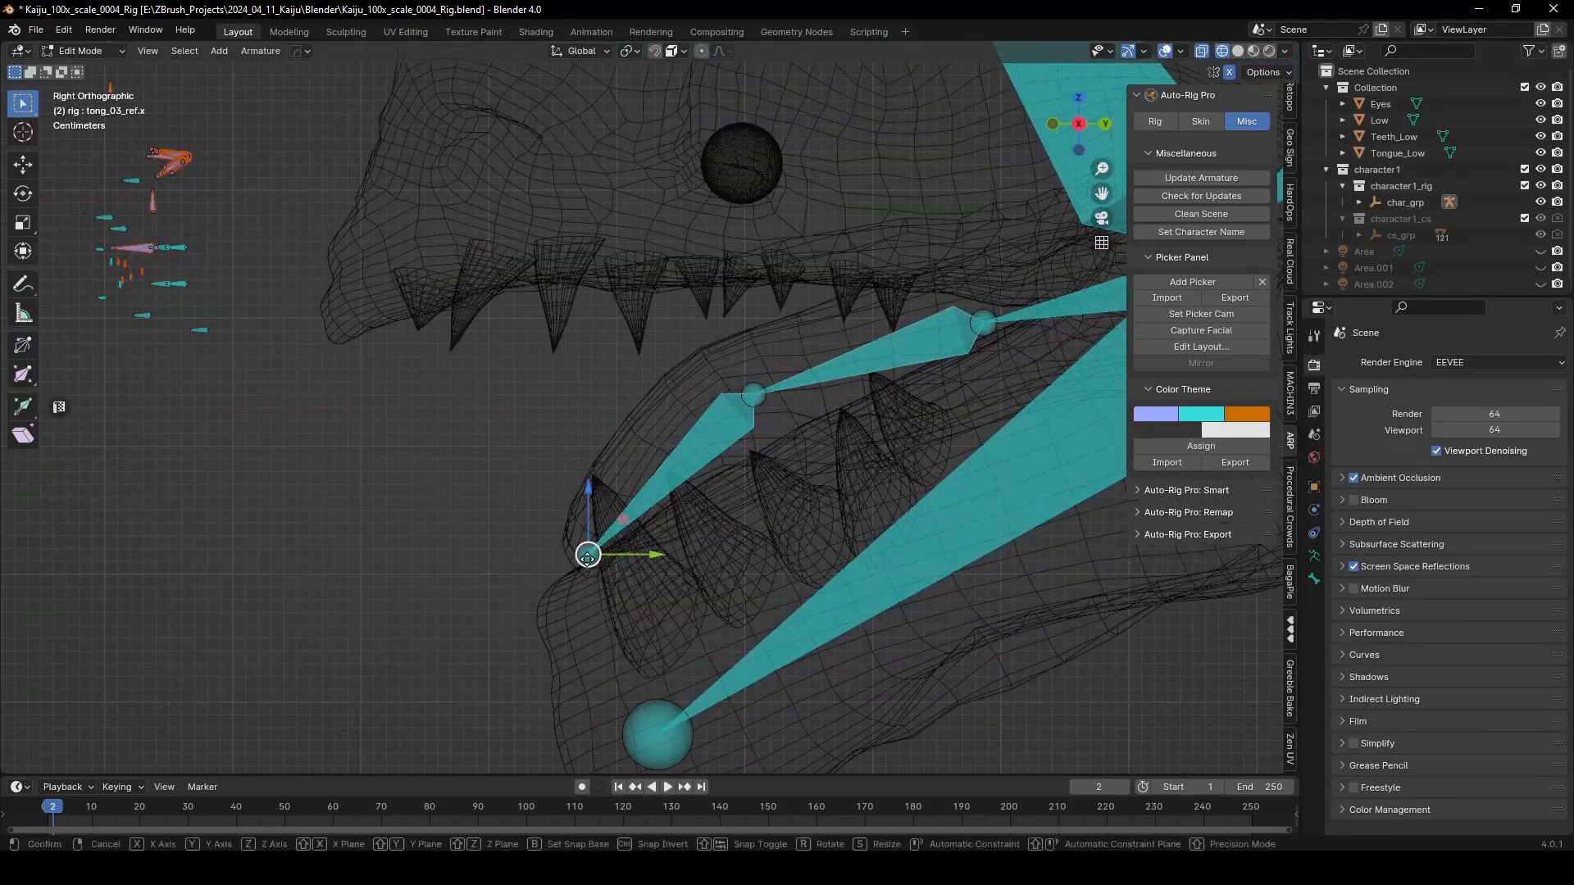
left_click(590, 555)
scroll(763, 434, "down", 1)
middle_click_drag(792, 372, 680, 362, "shift")
scroll(627, 486, "down", 2)
scroll(663, 373, "up", 1)
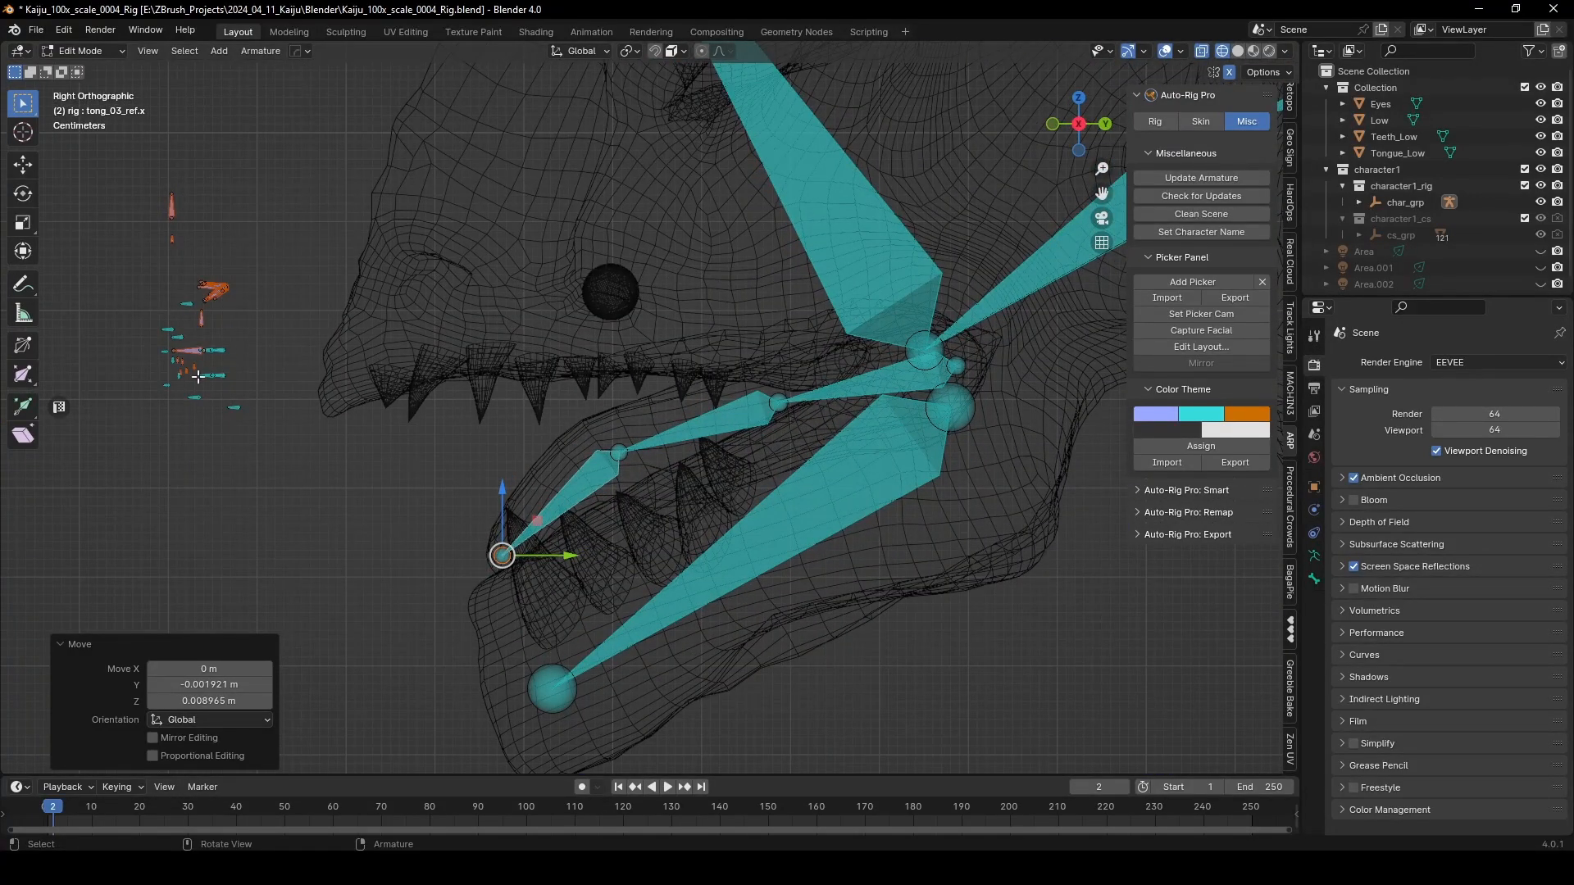
Step: Identify the left and right upper and lower teeth reference bones among the unplaced facial bones in front of the head
scroll(198, 377, "up", 4)
middle_click_drag(156, 385, 1030, 394, "shift")
scroll(582, 360, "up", 4)
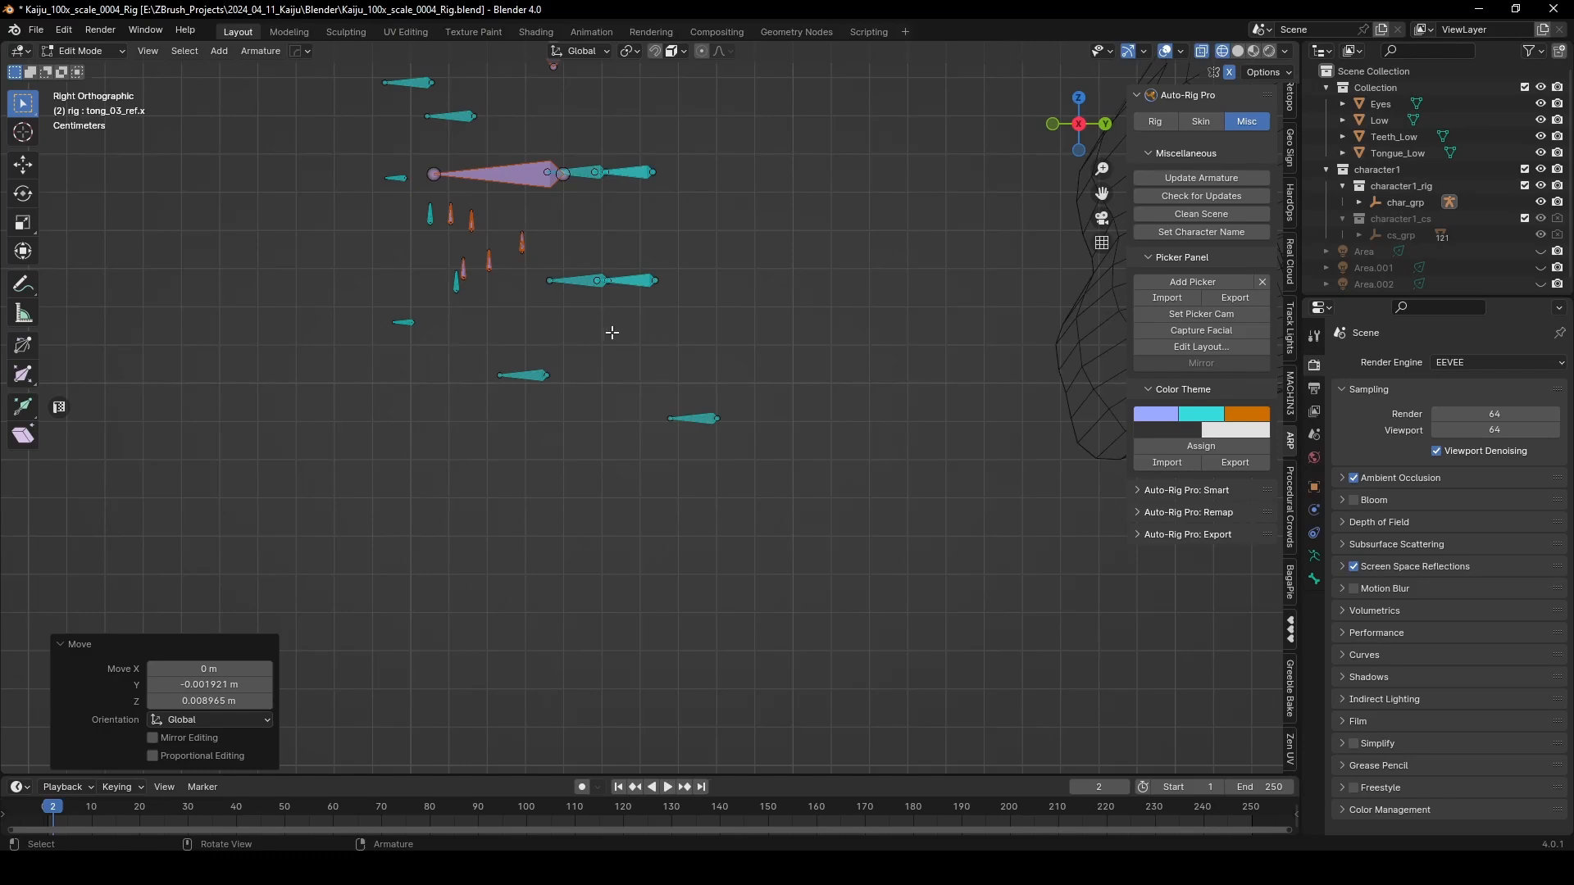
left_click(628, 282)
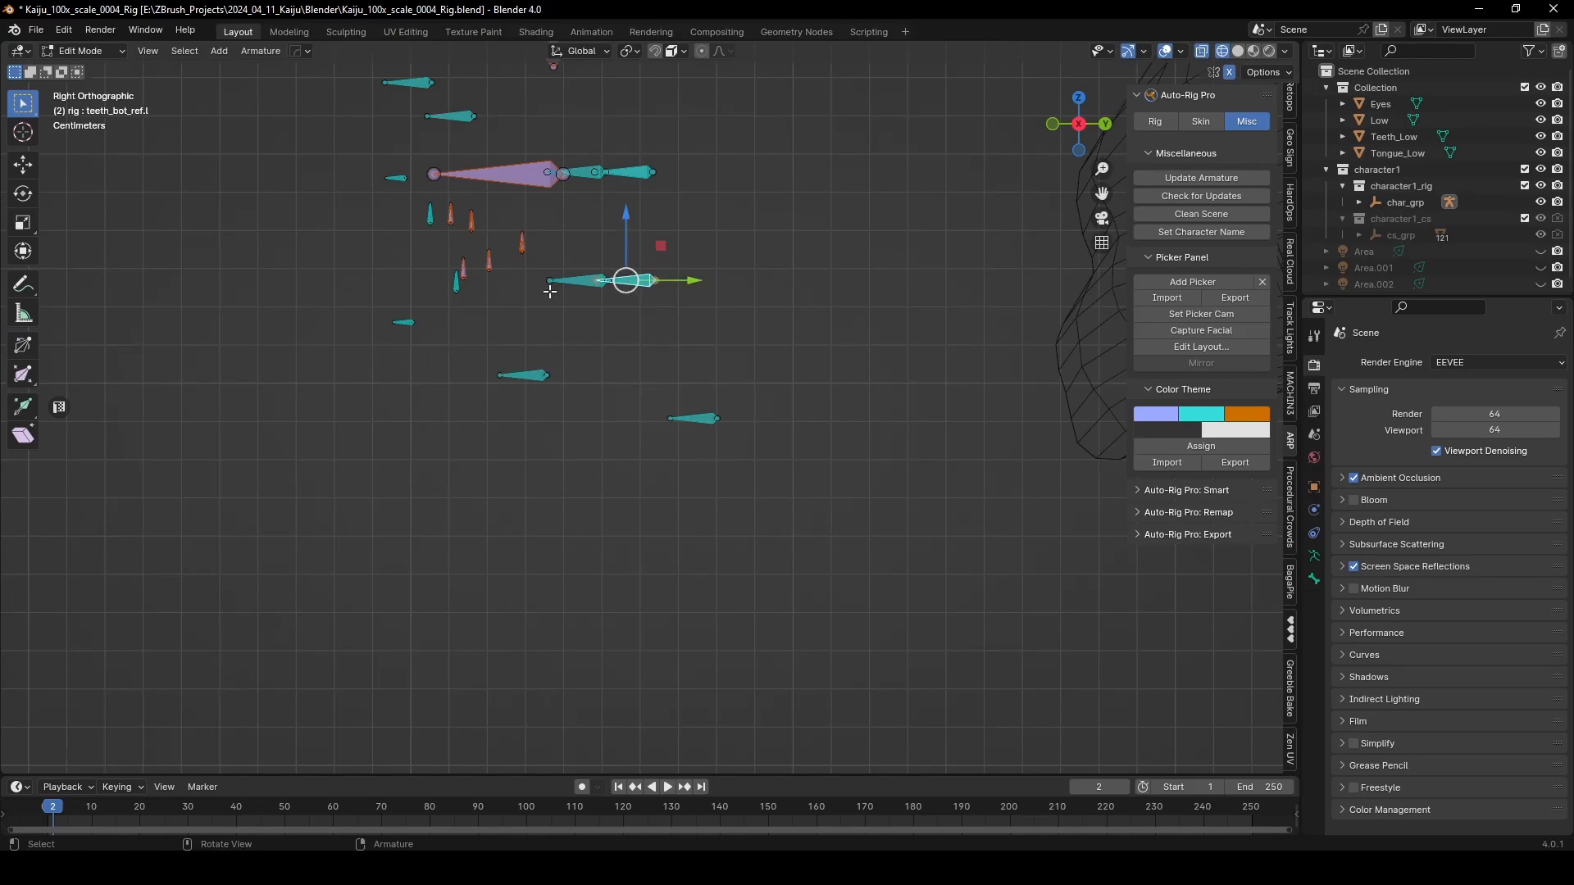
scroll(572, 293, "up", 3)
middle_click_drag(569, 263, 677, 591, "shift")
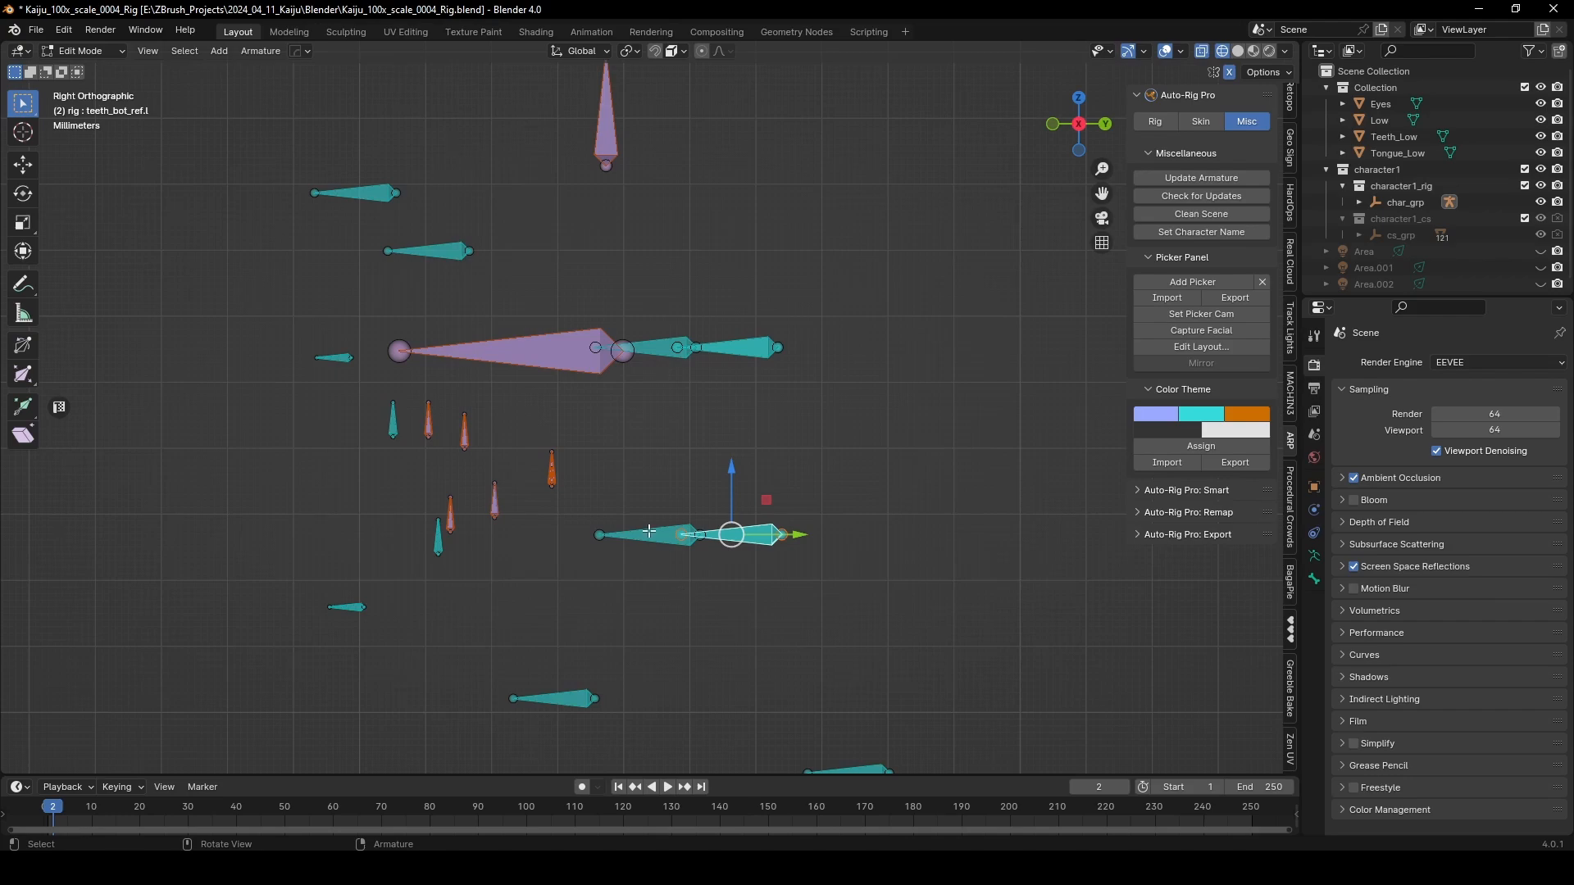
left_click(649, 531)
left_click(733, 339)
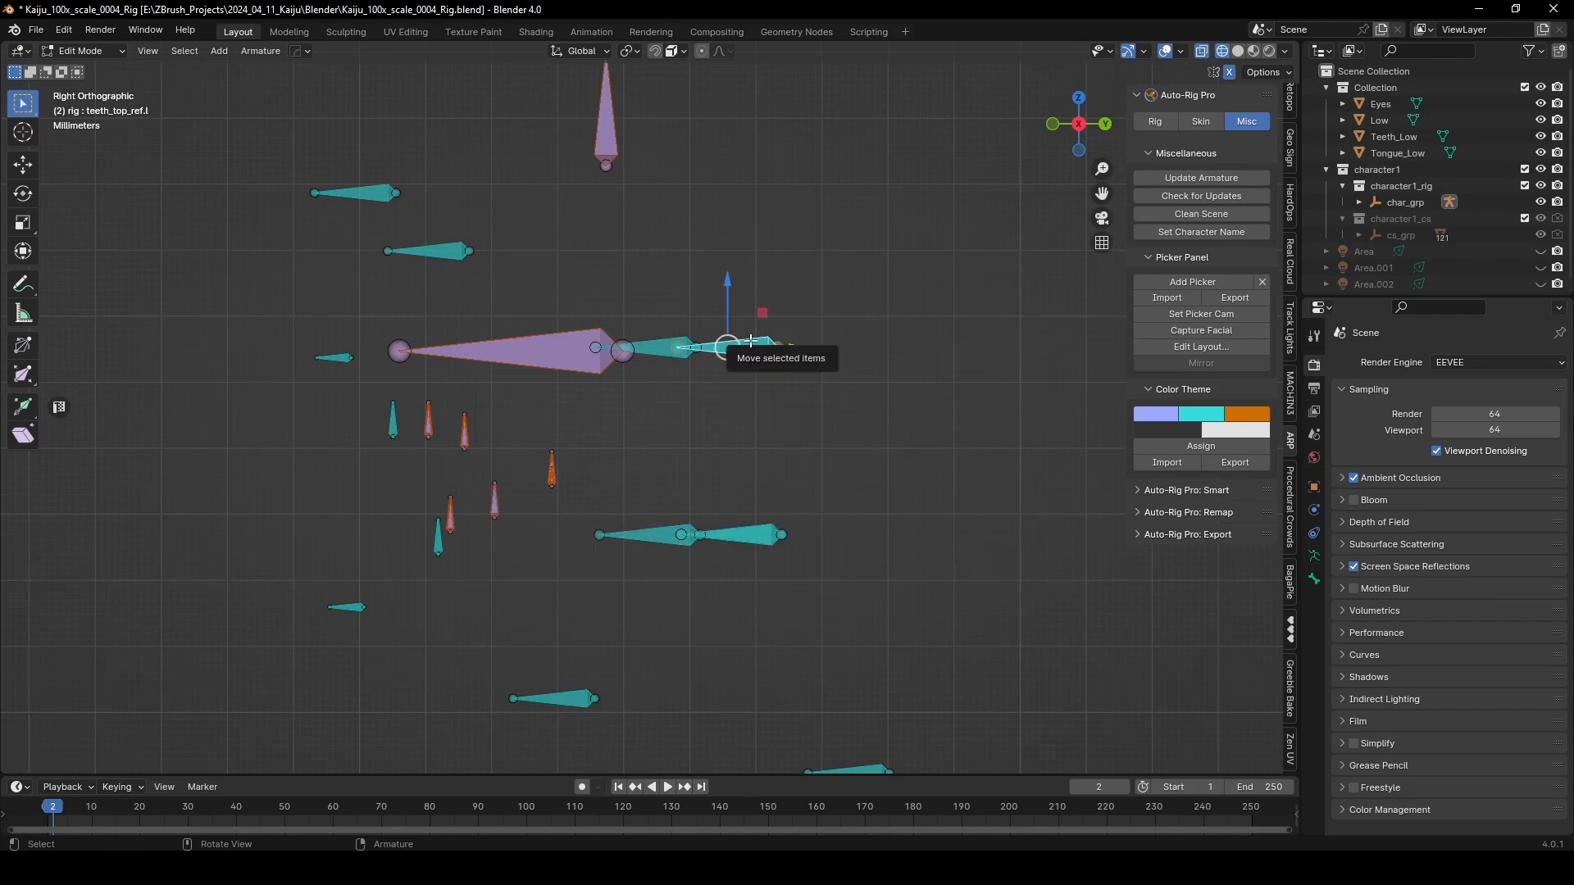
left_click(656, 347)
middle_click_drag(655, 347, 799, 389)
left_click(799, 389)
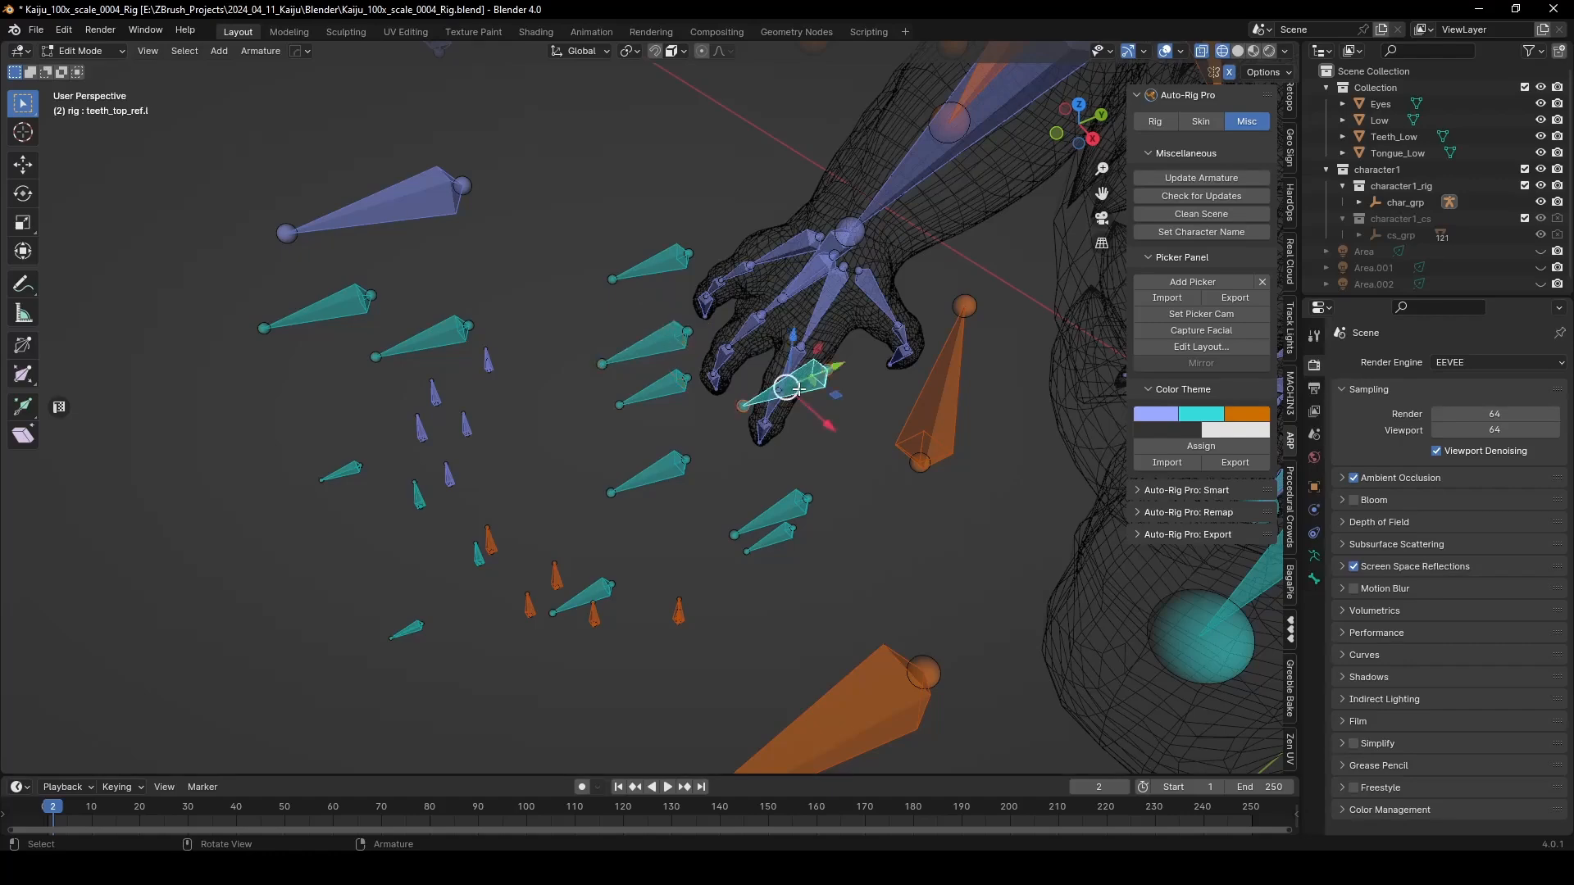
left_click(652, 264)
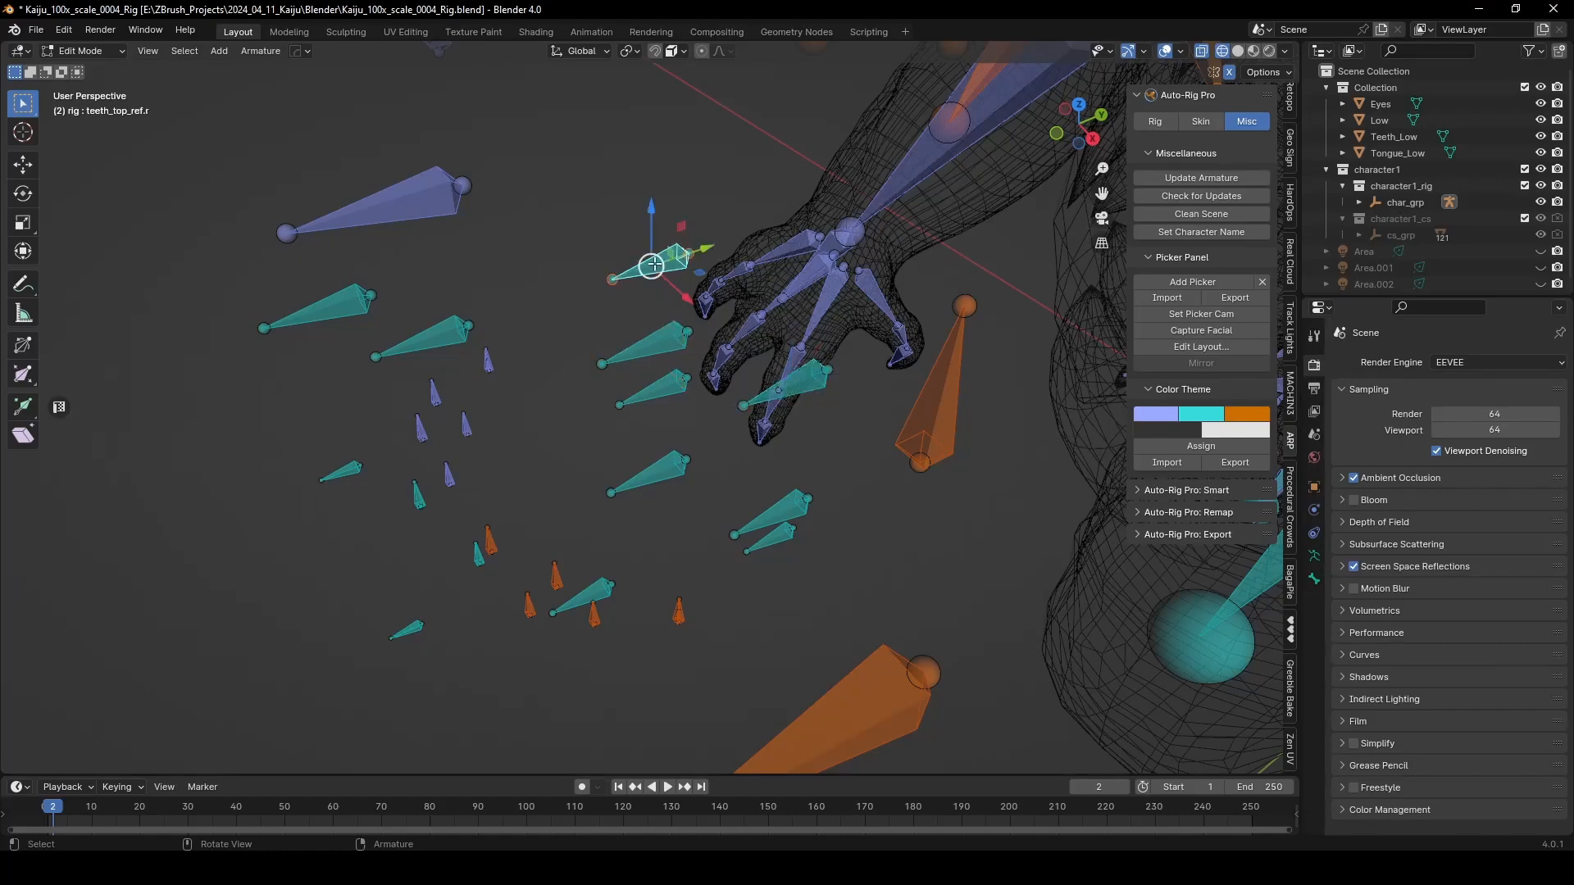
middle_click_drag(653, 266, 725, 349)
Step: Identify the two chin bones and the lower lip roll bone among the unplaced facial bones and compare their layout with the jaw
left_click(781, 644)
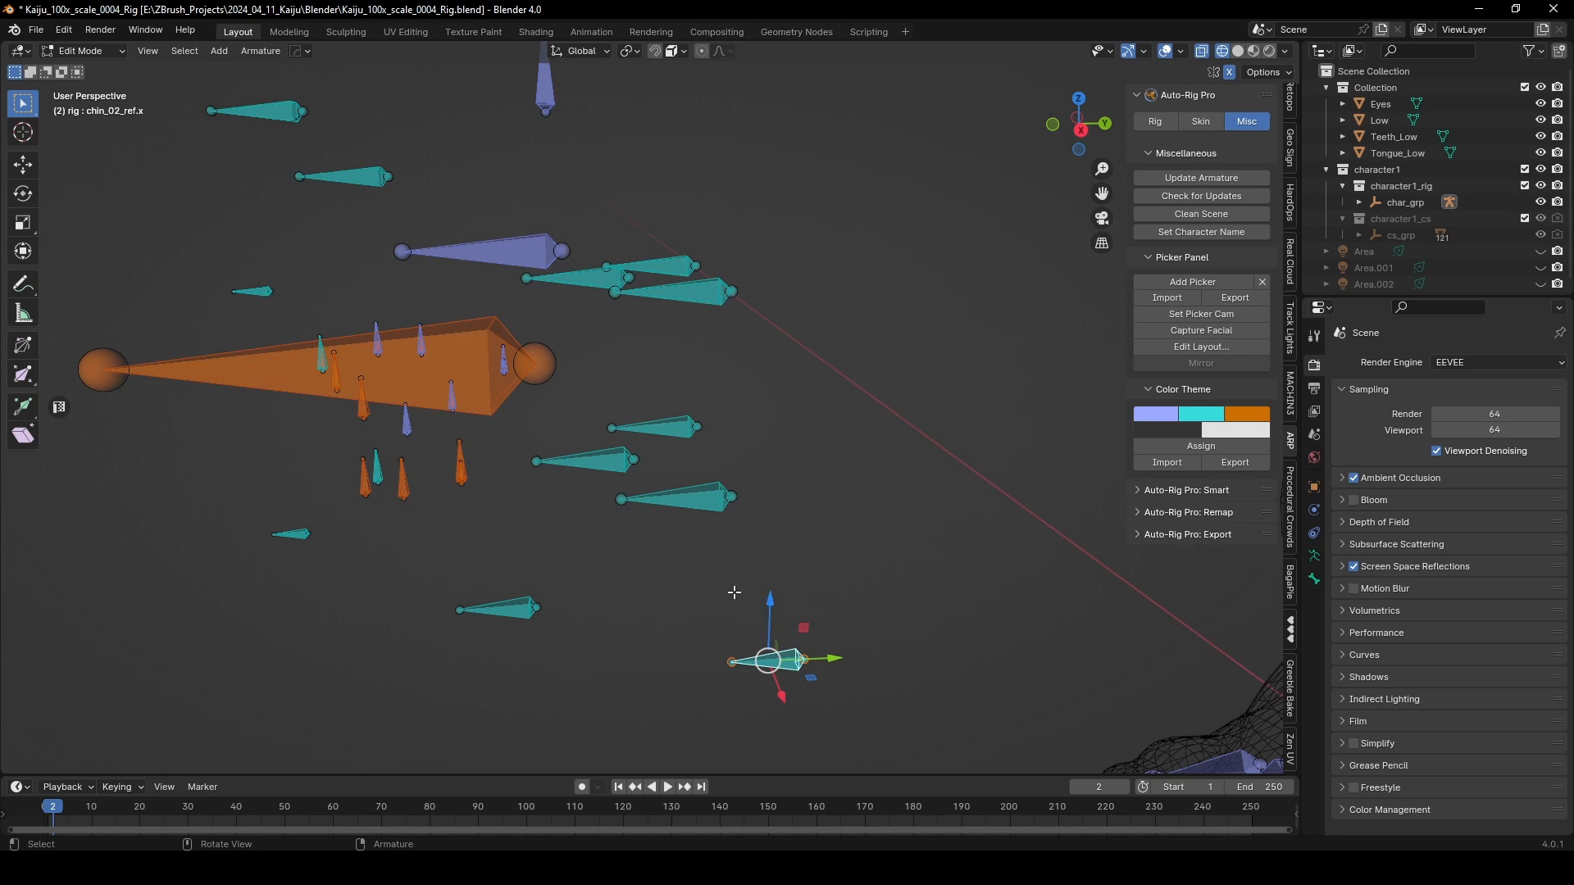
middle_click_drag(356, 341, 657, 422, "alt")
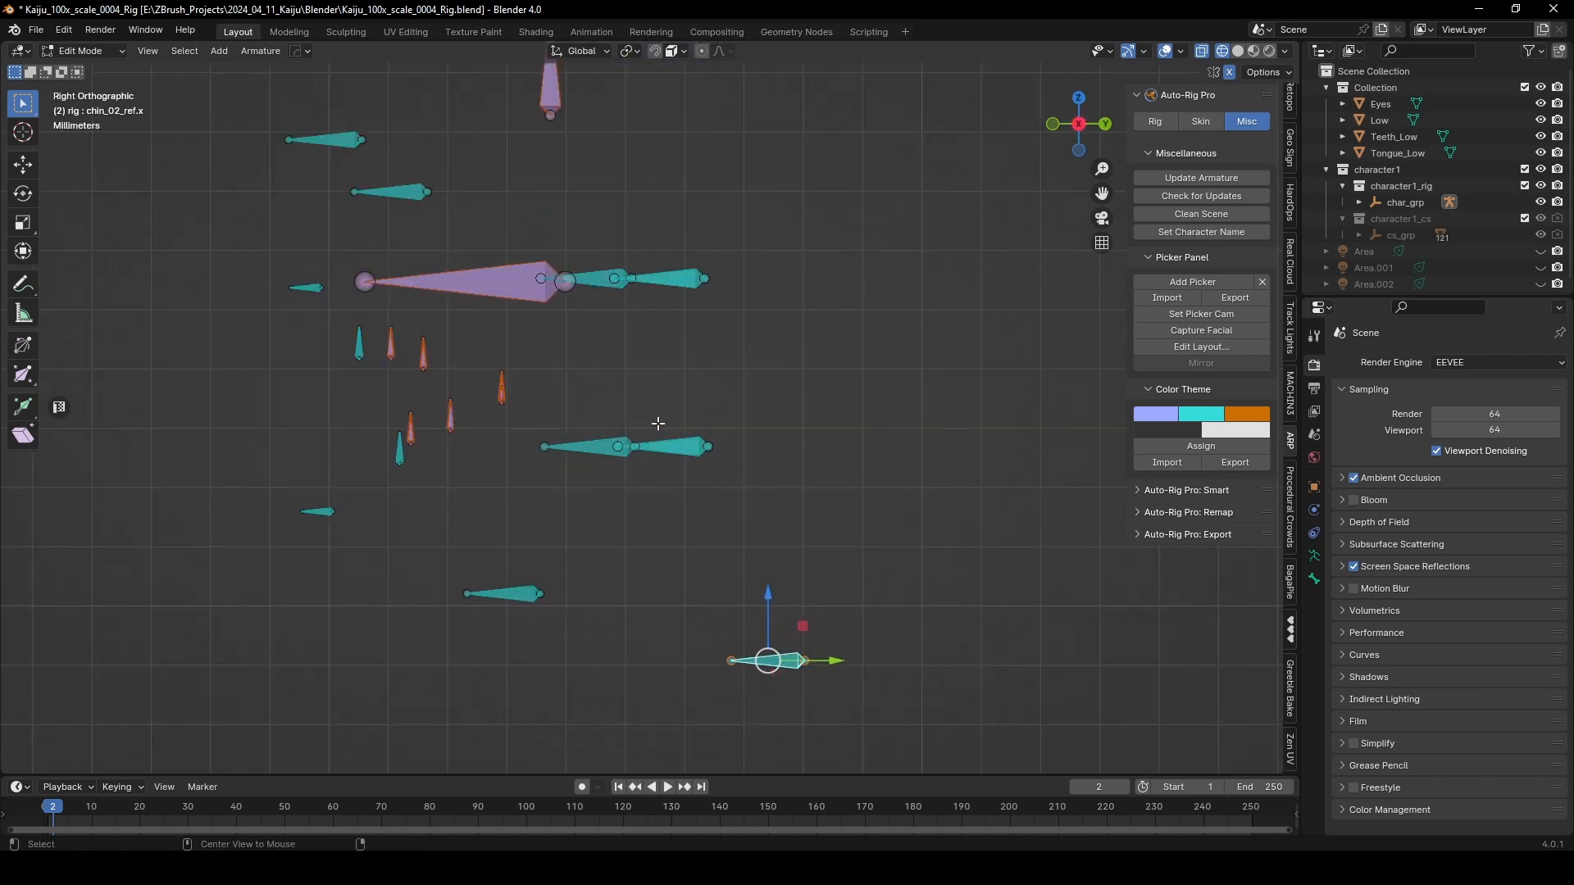
left_click(511, 597)
scroll(511, 597, "down", 5)
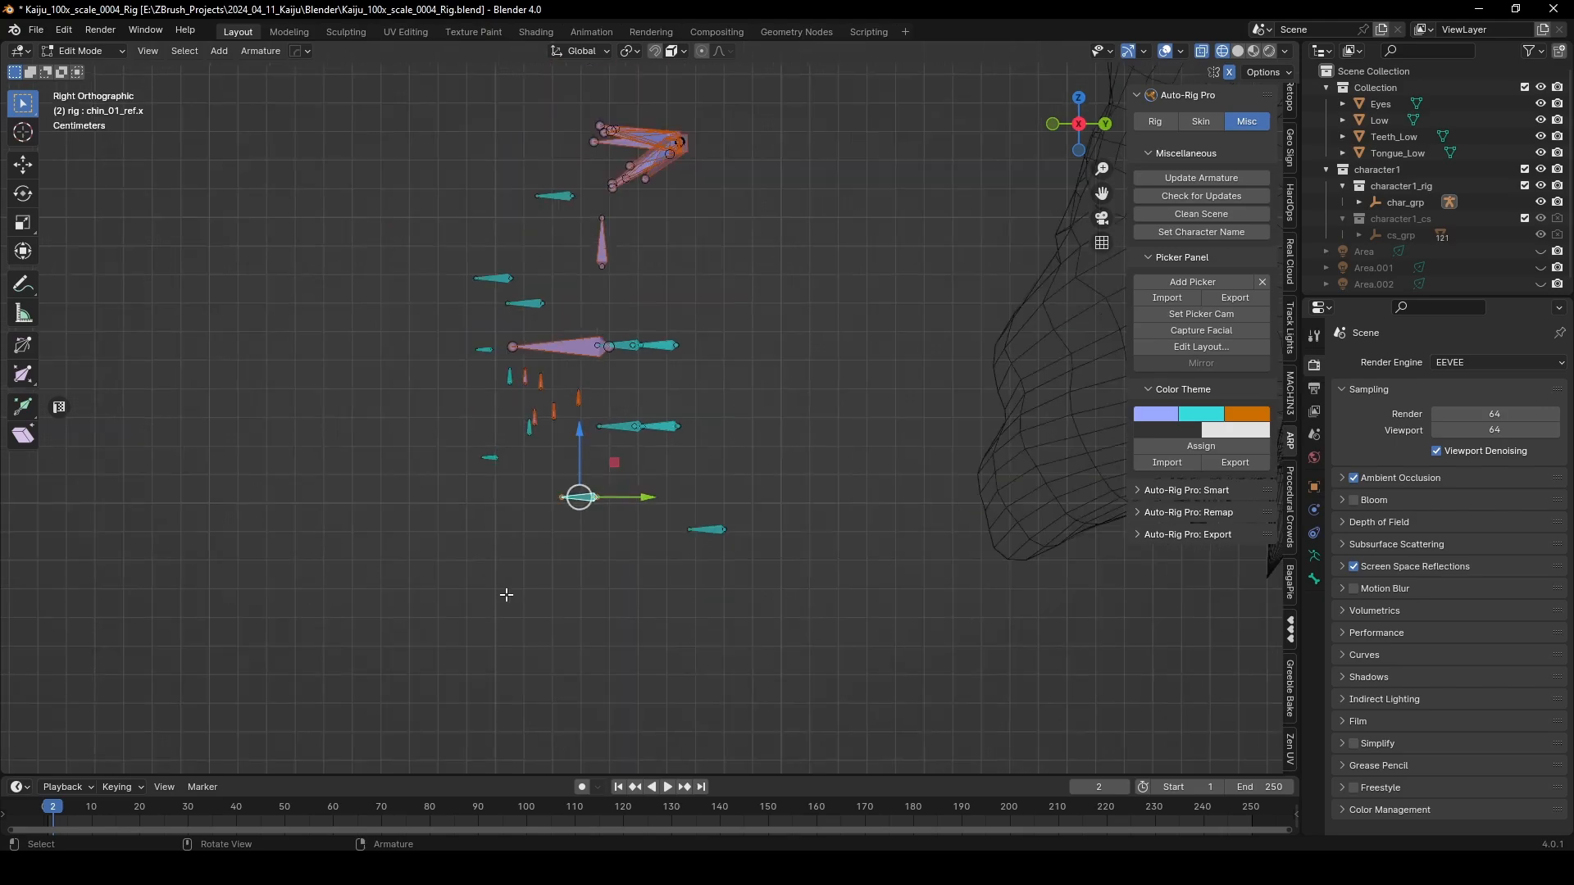
middle_click_drag(644, 534, 453, 174, "shift")
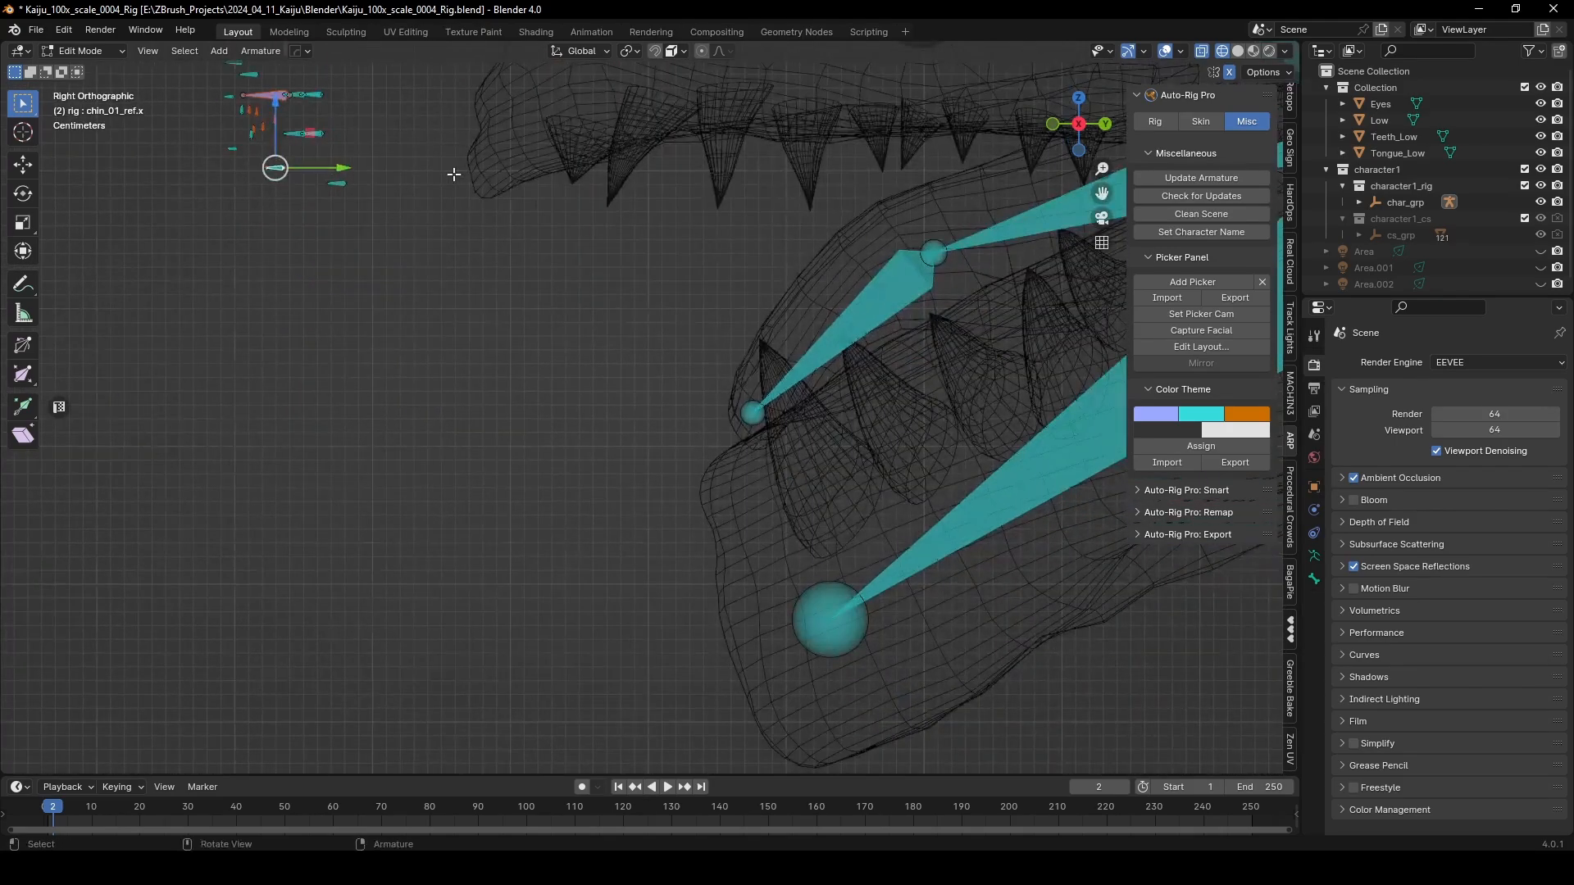
scroll(195, 126, "up", 3)
middle_click_drag(229, 141, 588, 537, "shift")
scroll(574, 525, "up", 3)
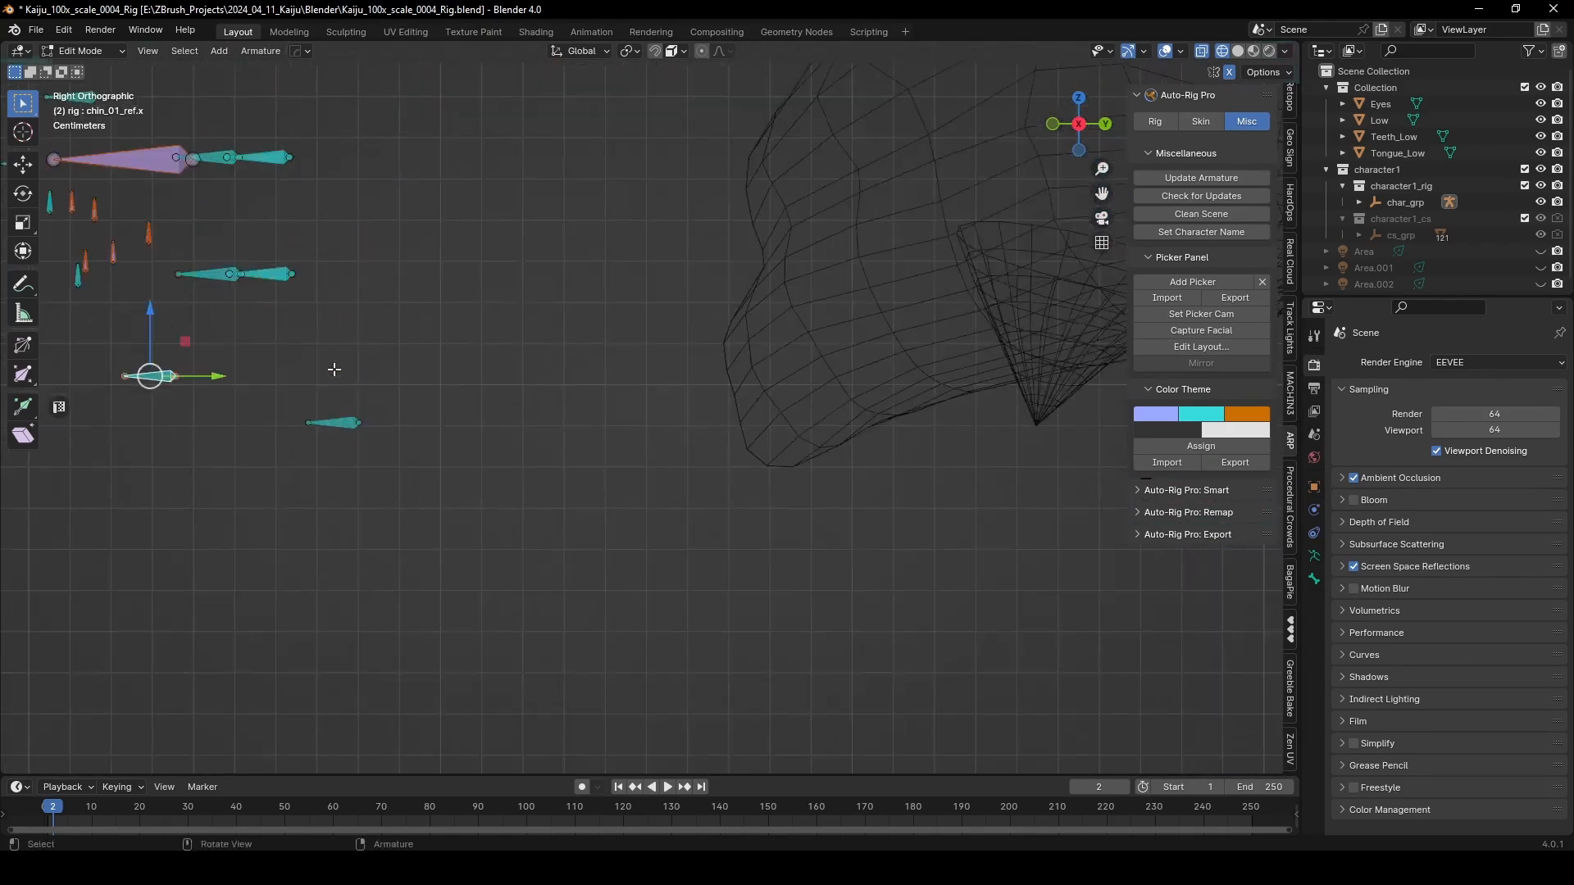
middle_click_drag(334, 369, 450, 442)
scroll(484, 394, "down", 4)
middle_click_drag(492, 392, 494, 464, "shift")
left_click(390, 439)
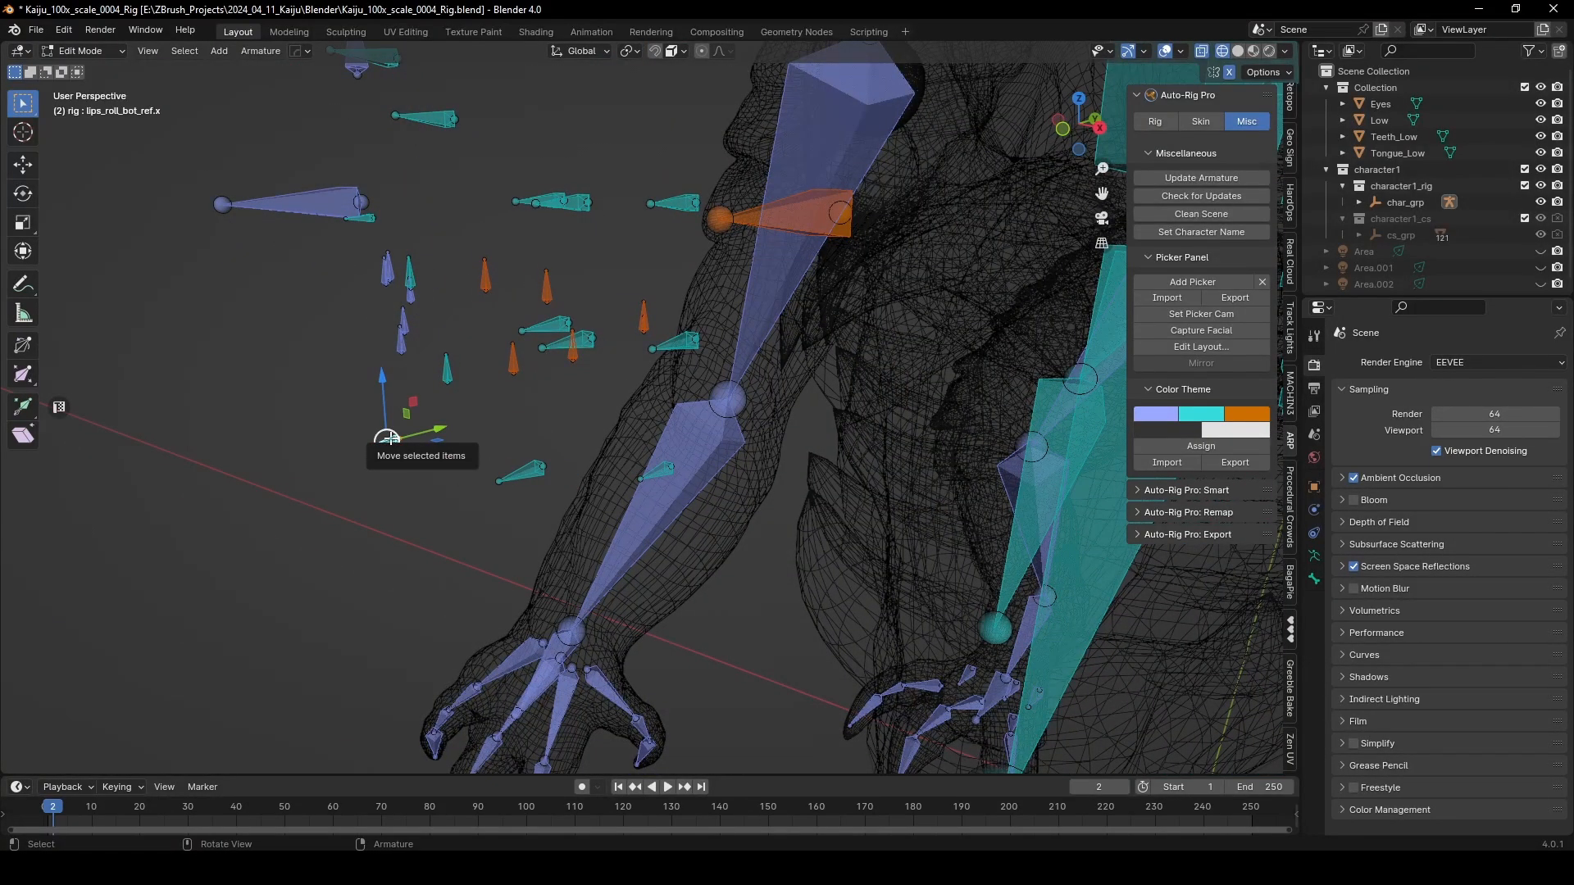
mouse_move(508, 370)
middle_mouse_down()
mouse_move(672, 351)
mouse_move(484, 385)
mouse_move(557, 393)
mouse_move(642, 474)
mouse_move(535, 379)
middle_mouse_up()
left_click(473, 384)
Step: Show the mesh in Material Preview and move the left cheek smile bone about 0.56 m back and 0.016 m down onto the cheek
left_click(589, 255)
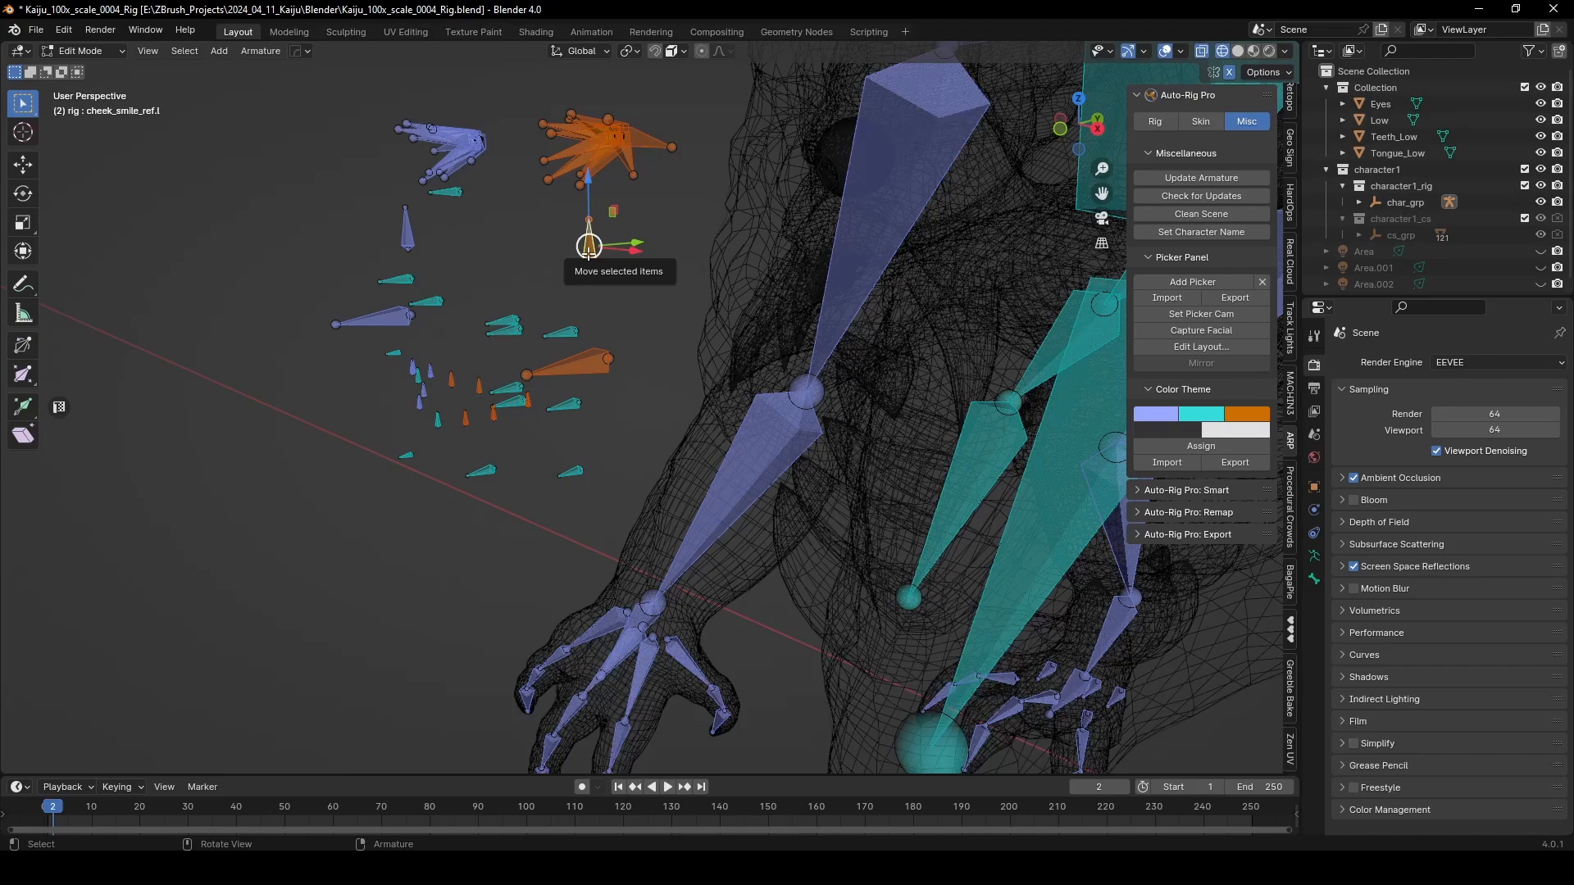
middle_click_drag(589, 255, 721, 446)
scroll(544, 459, "up", 5)
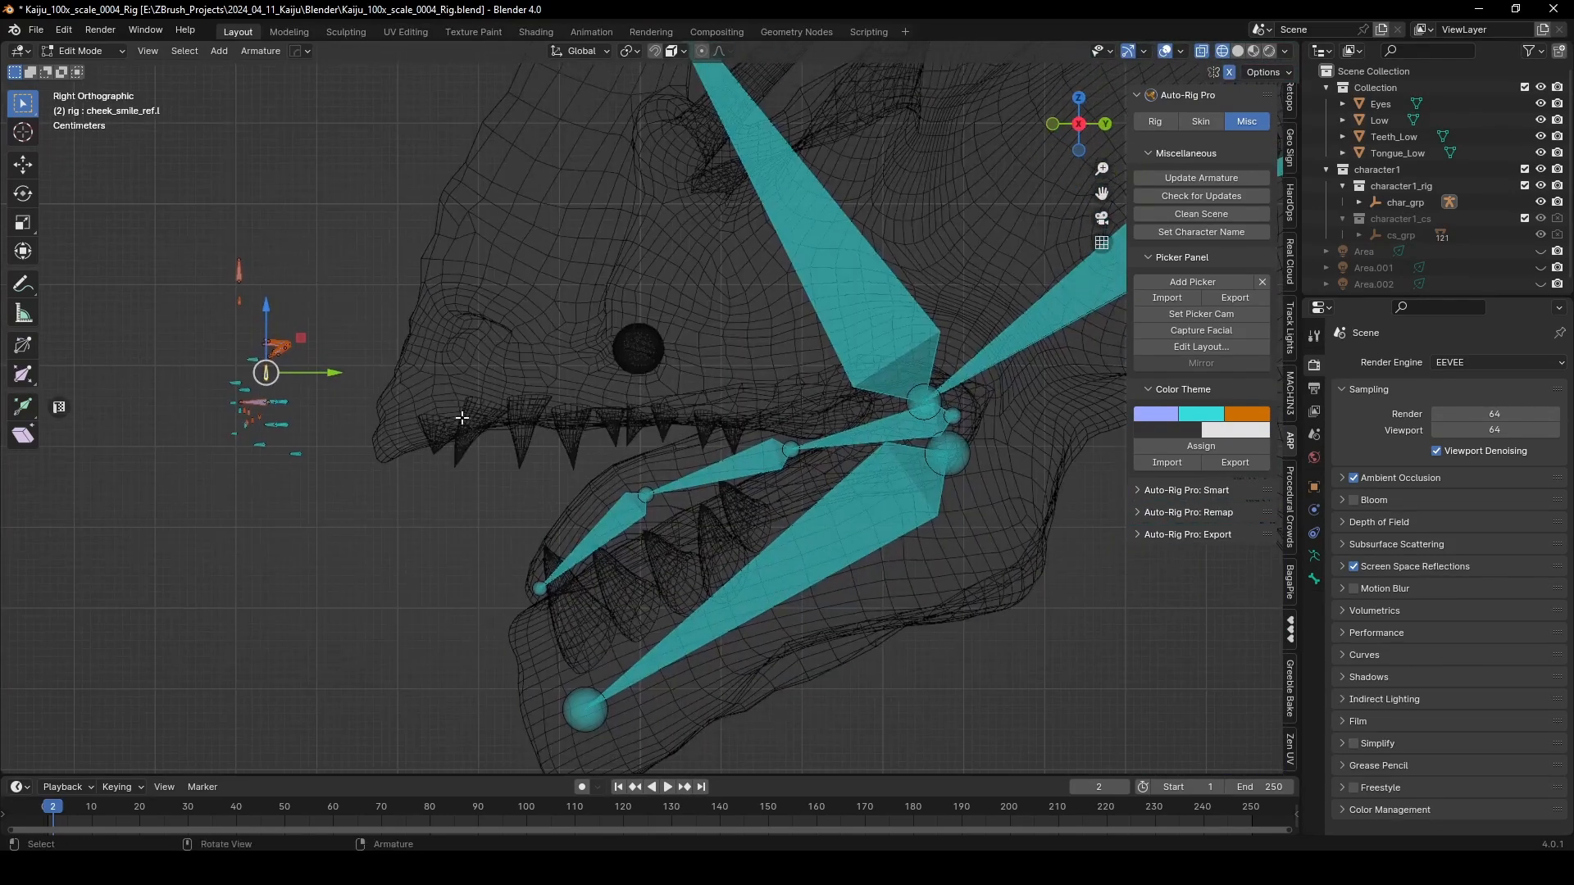
key("z")
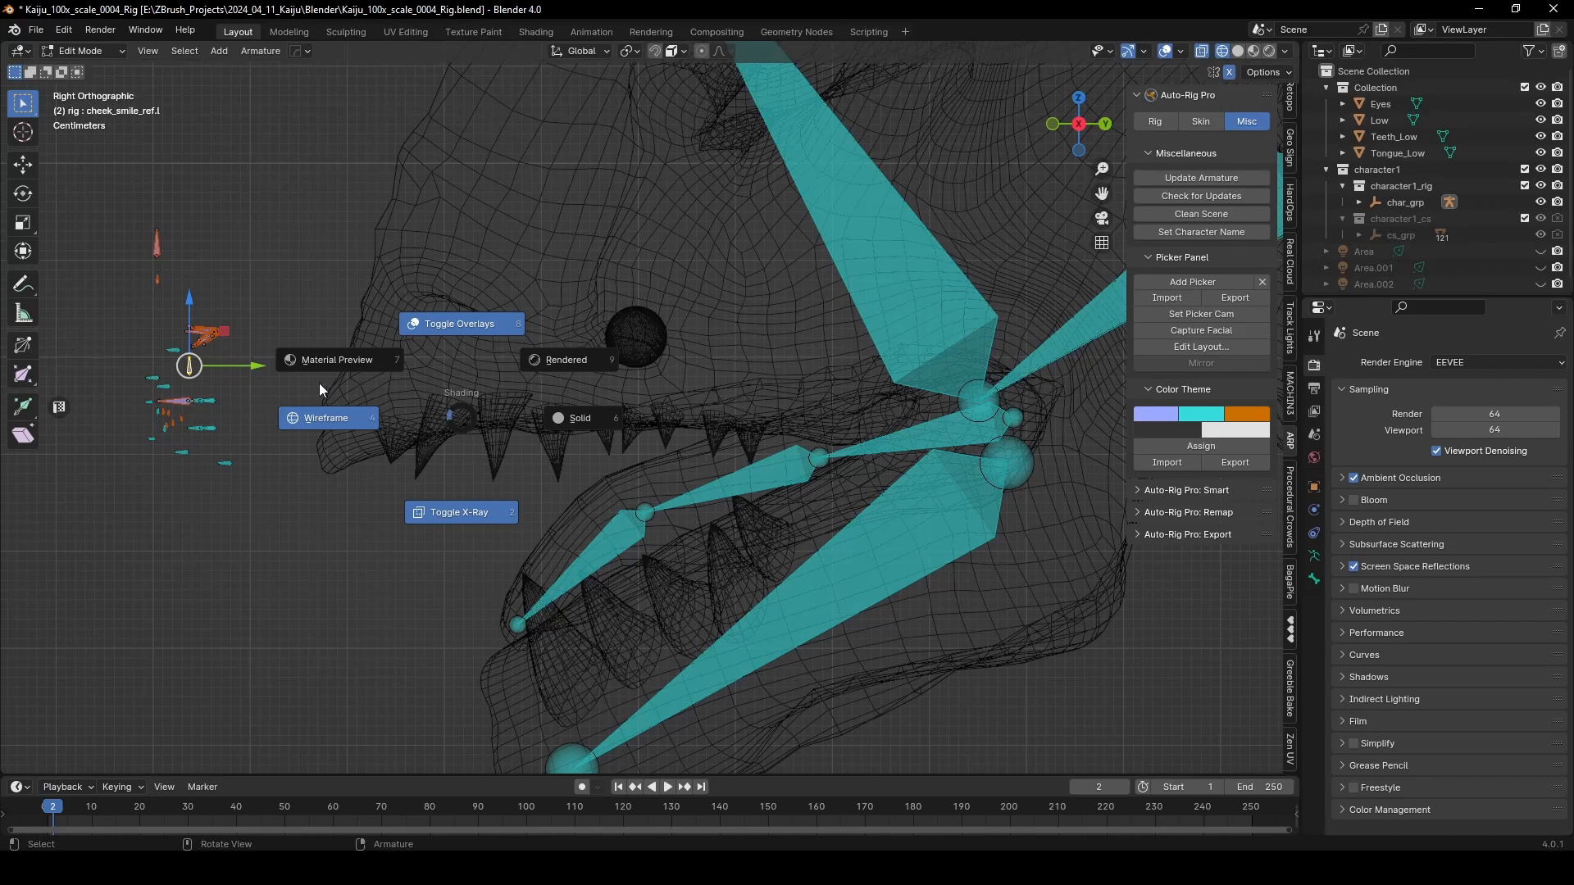
left_click(595, 412)
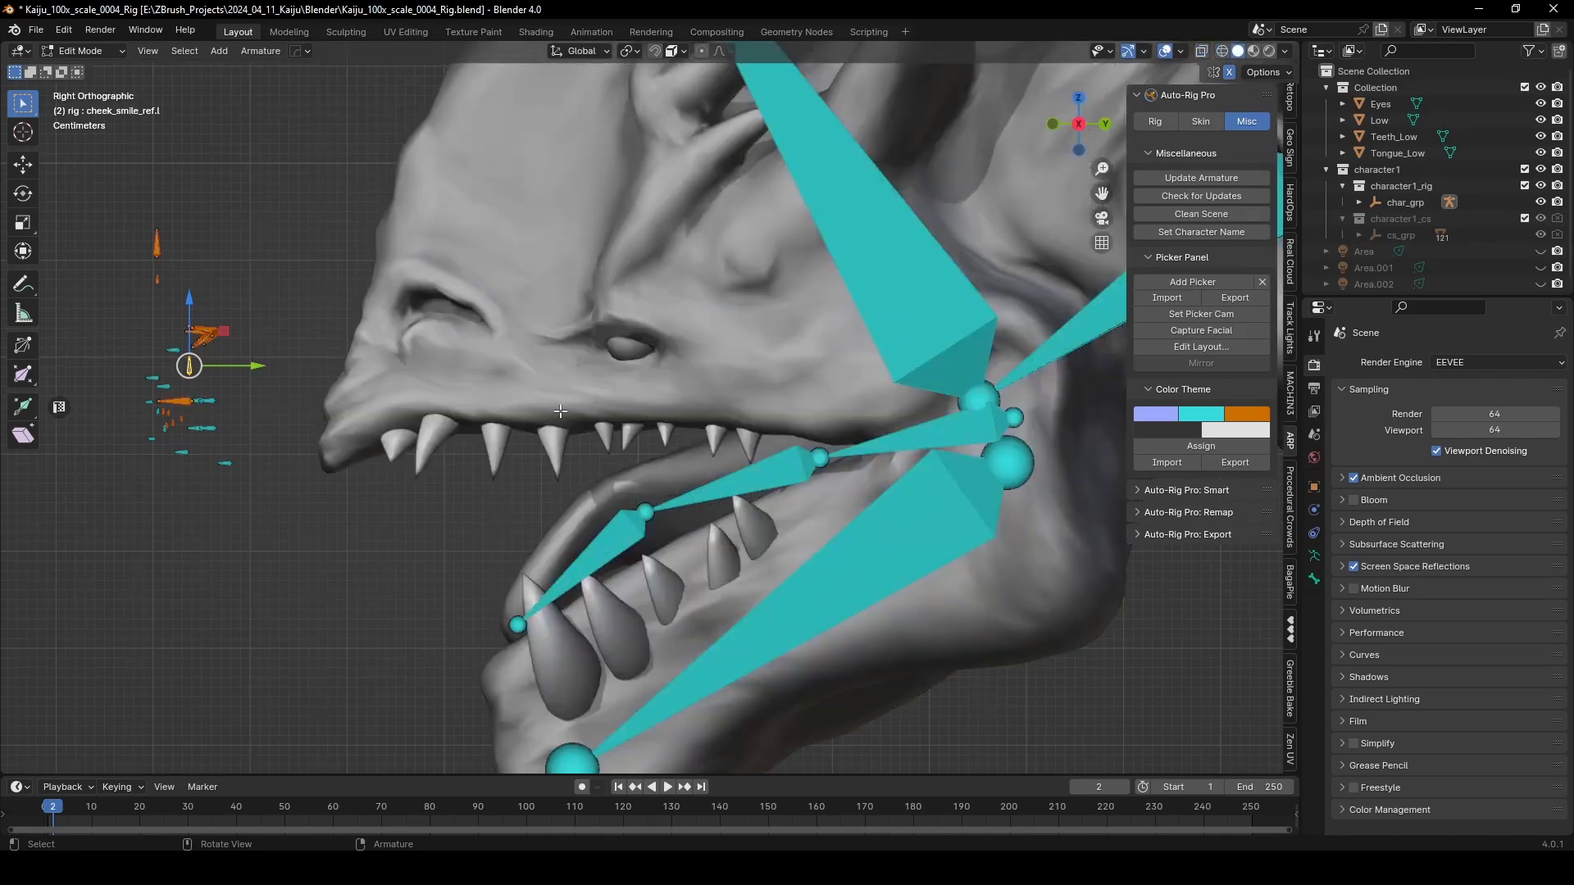
key("z")
left_click(182, 313)
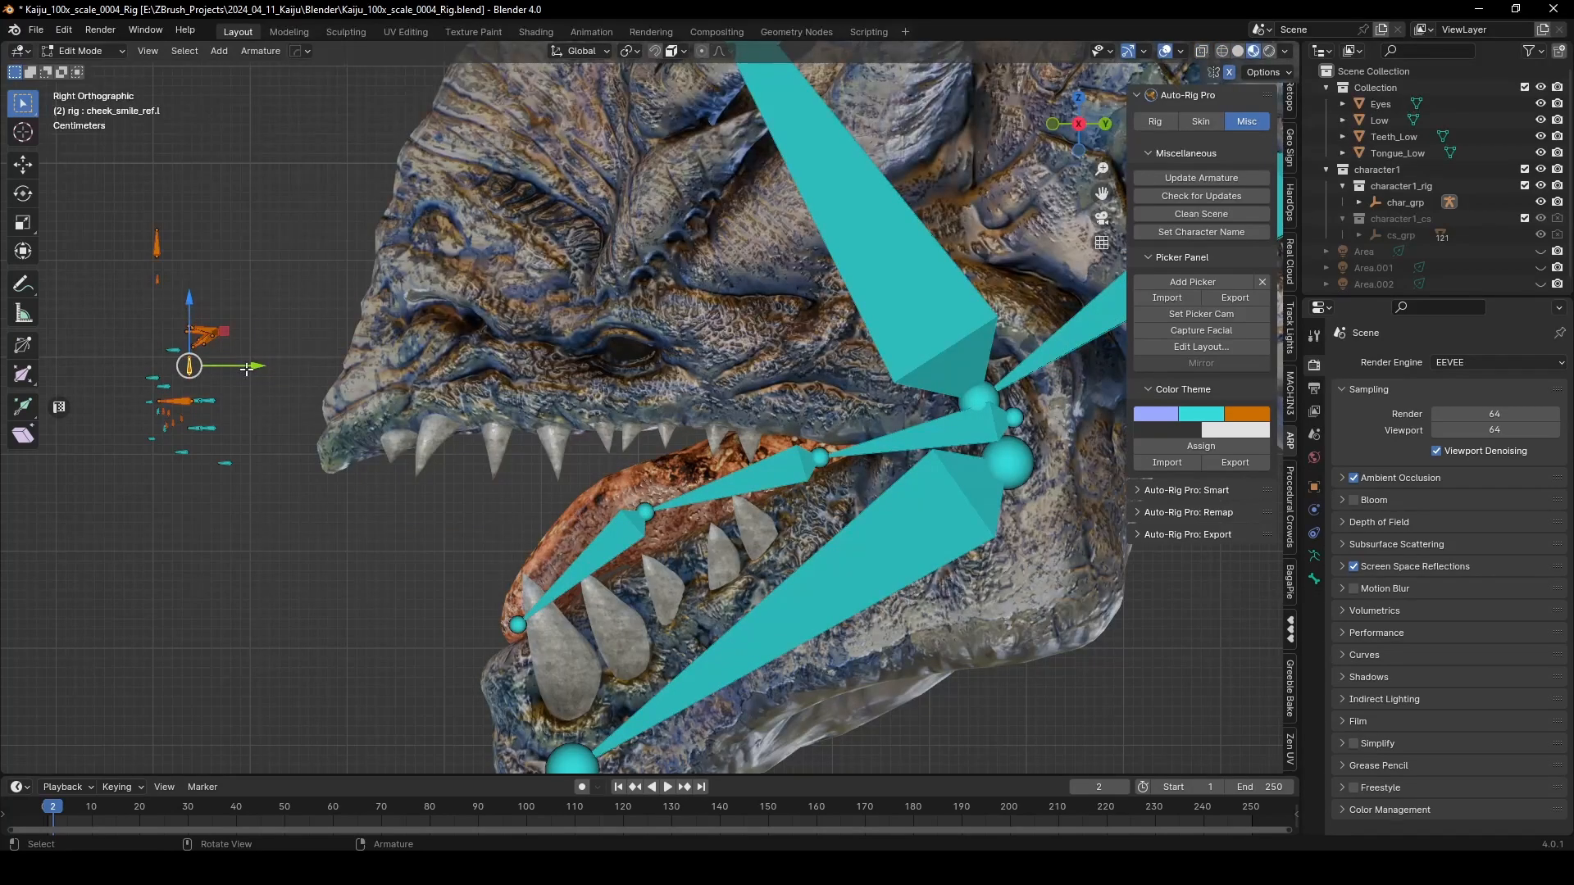
key("g")
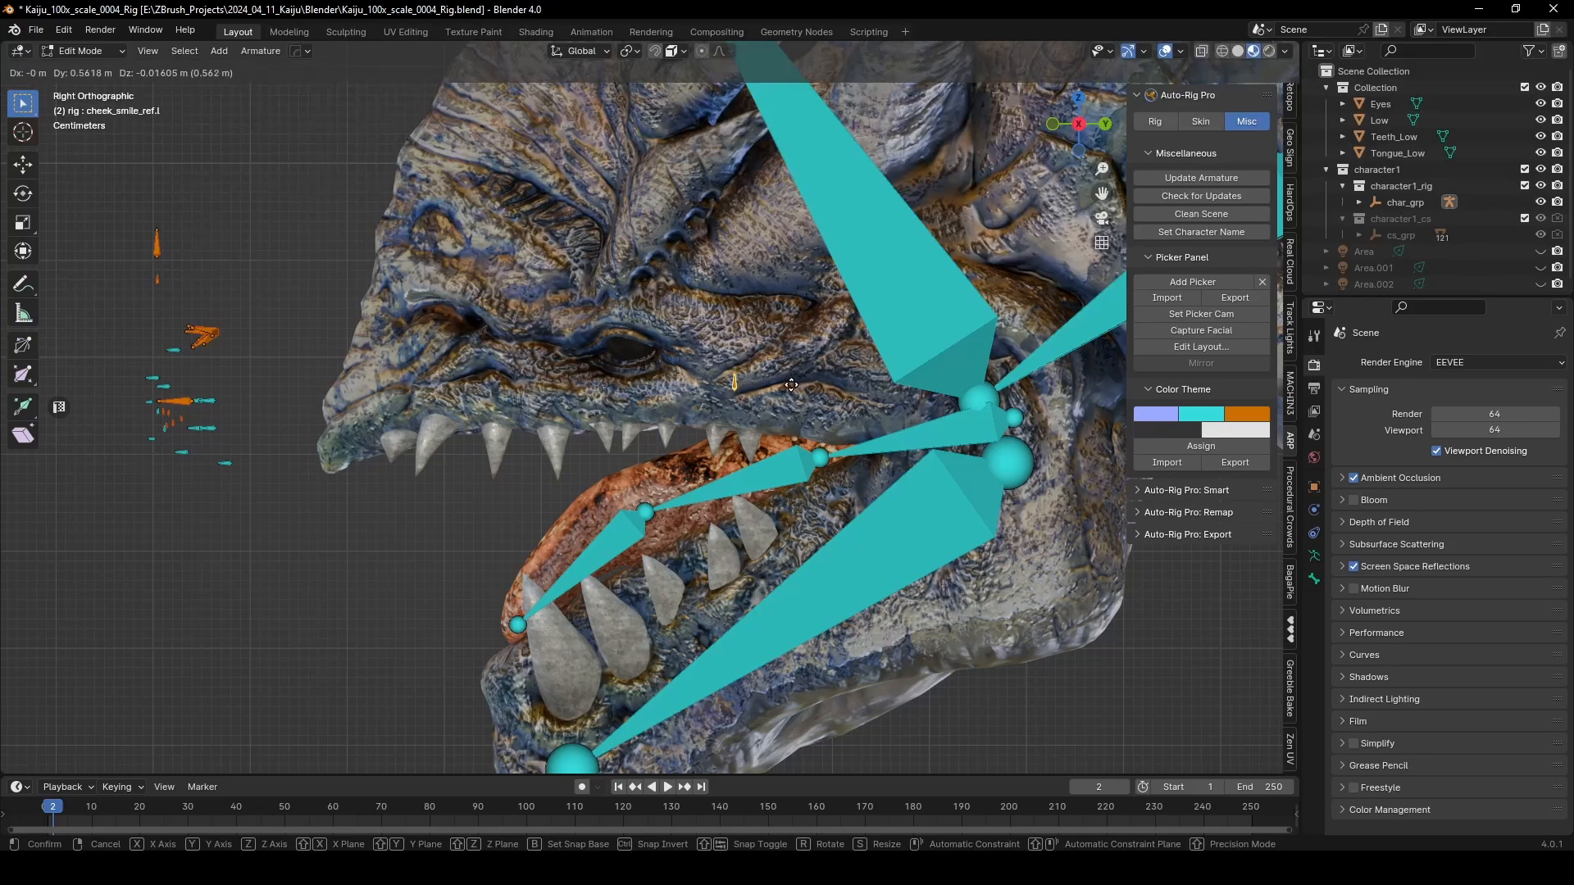
left_click(791, 384)
Step: In the front view, move the left cheek smile bone about 0.16 m outward along X and 0.003 m up
middle_click_drag(791, 385, 762, 462)
key("KP_1")
key("g")
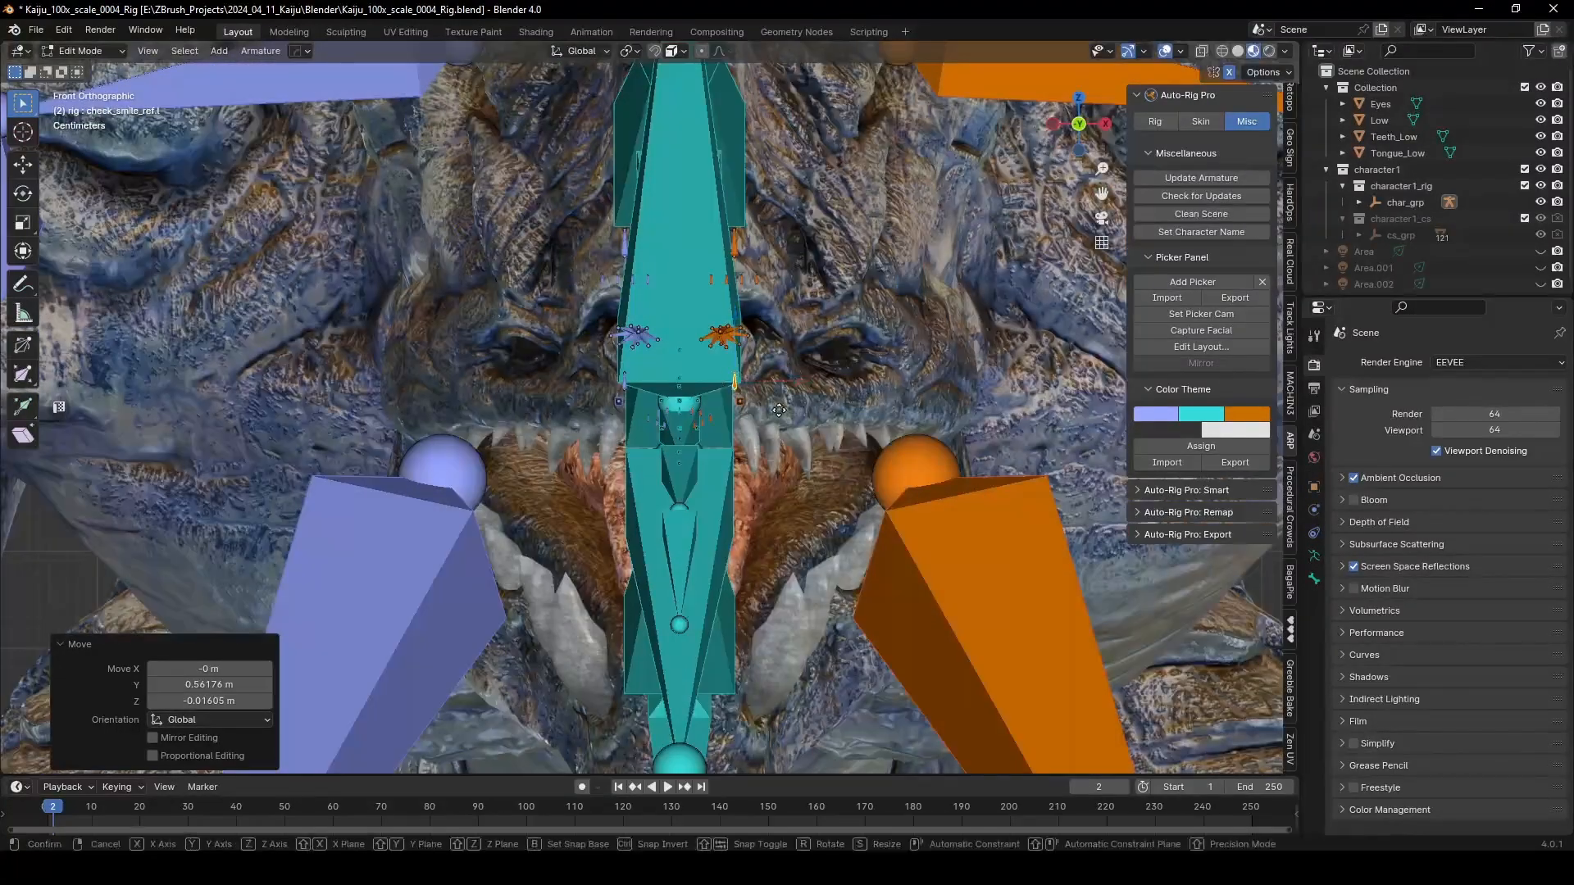
left_click(934, 407)
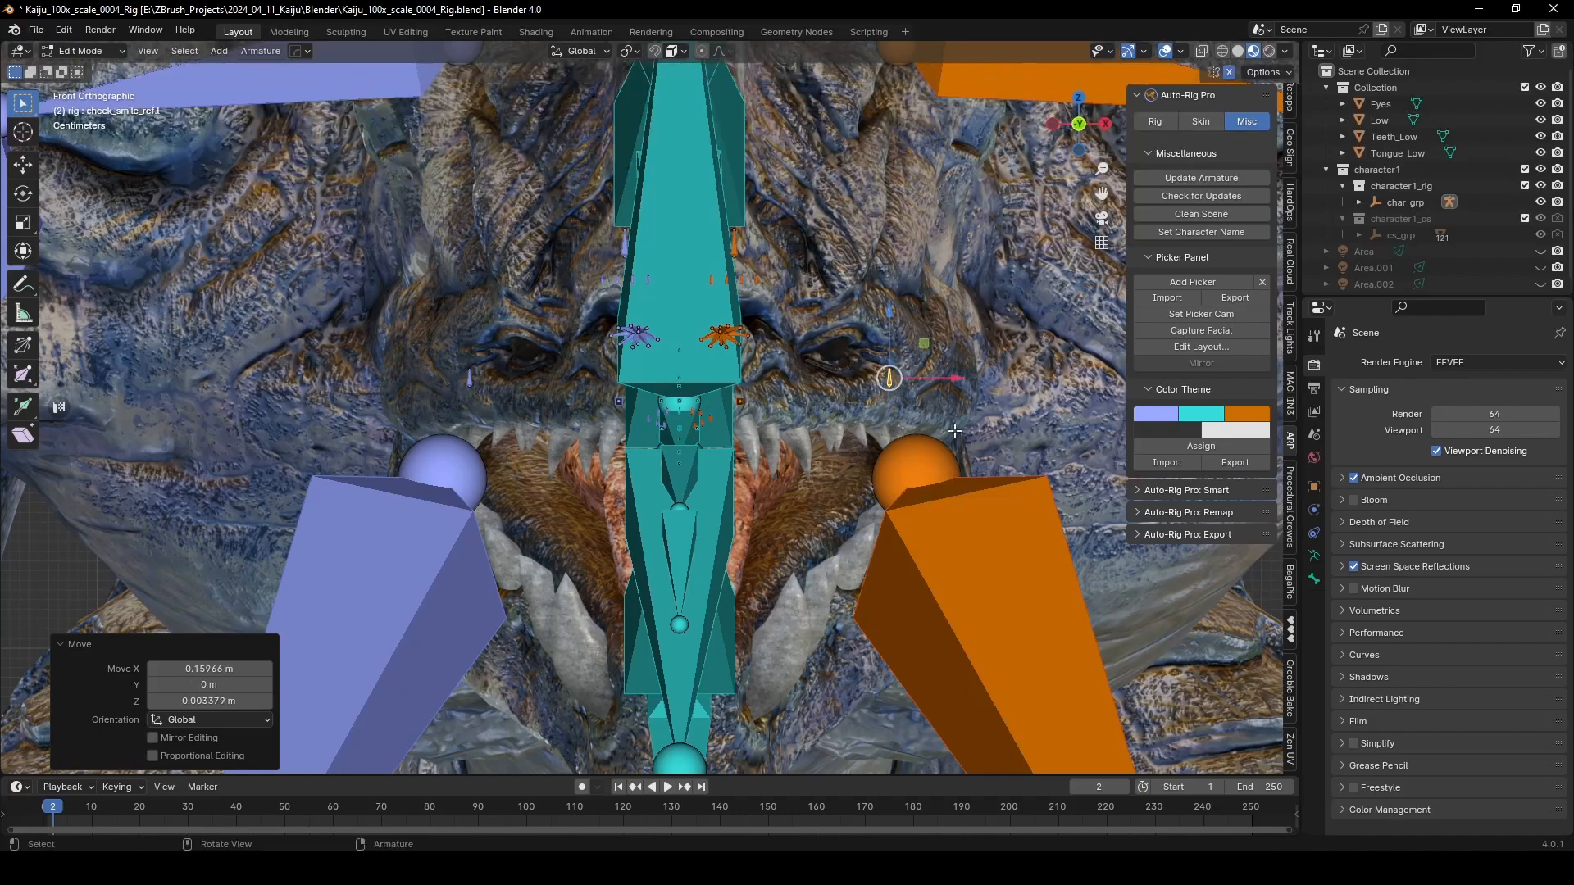
Step: Switch the viewport to Solid shading with X-Ray on, framing the left cheek smile bone from the side
middle_click_drag(954, 430, 652, 459)
scroll(705, 443, "up", 2)
scroll(845, 419, "up", 3)
scroll(652, 459, "up", 2)
mouse_move(791, 435)
middle_mouse_down()
mouse_move(828, 410)
mouse_move(784, 443)
middle_mouse_up()
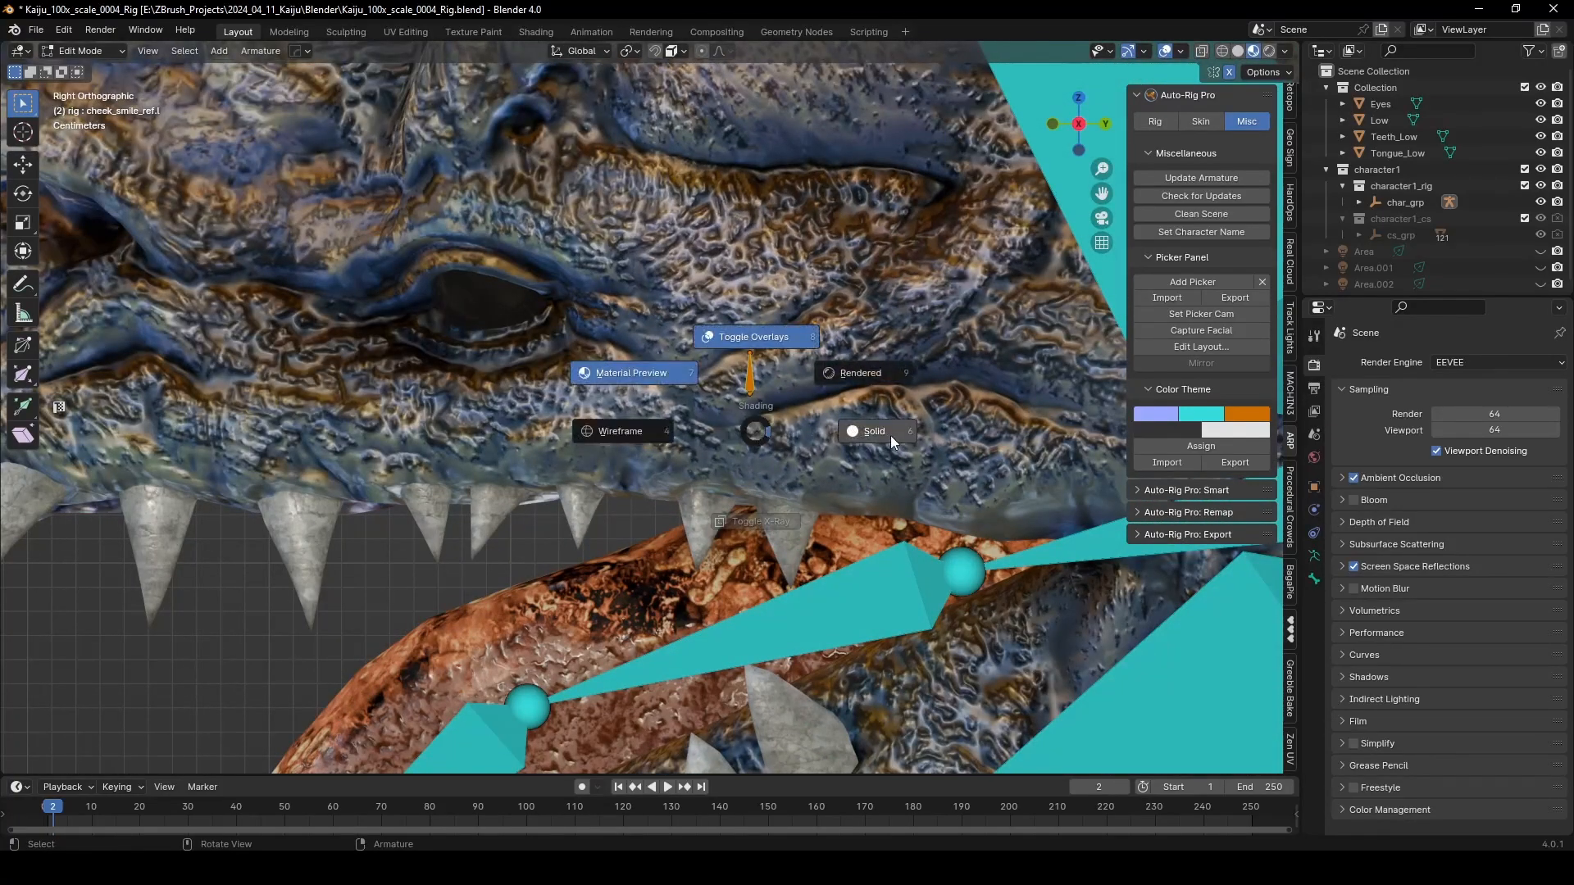
left_click(890, 435)
key("z")
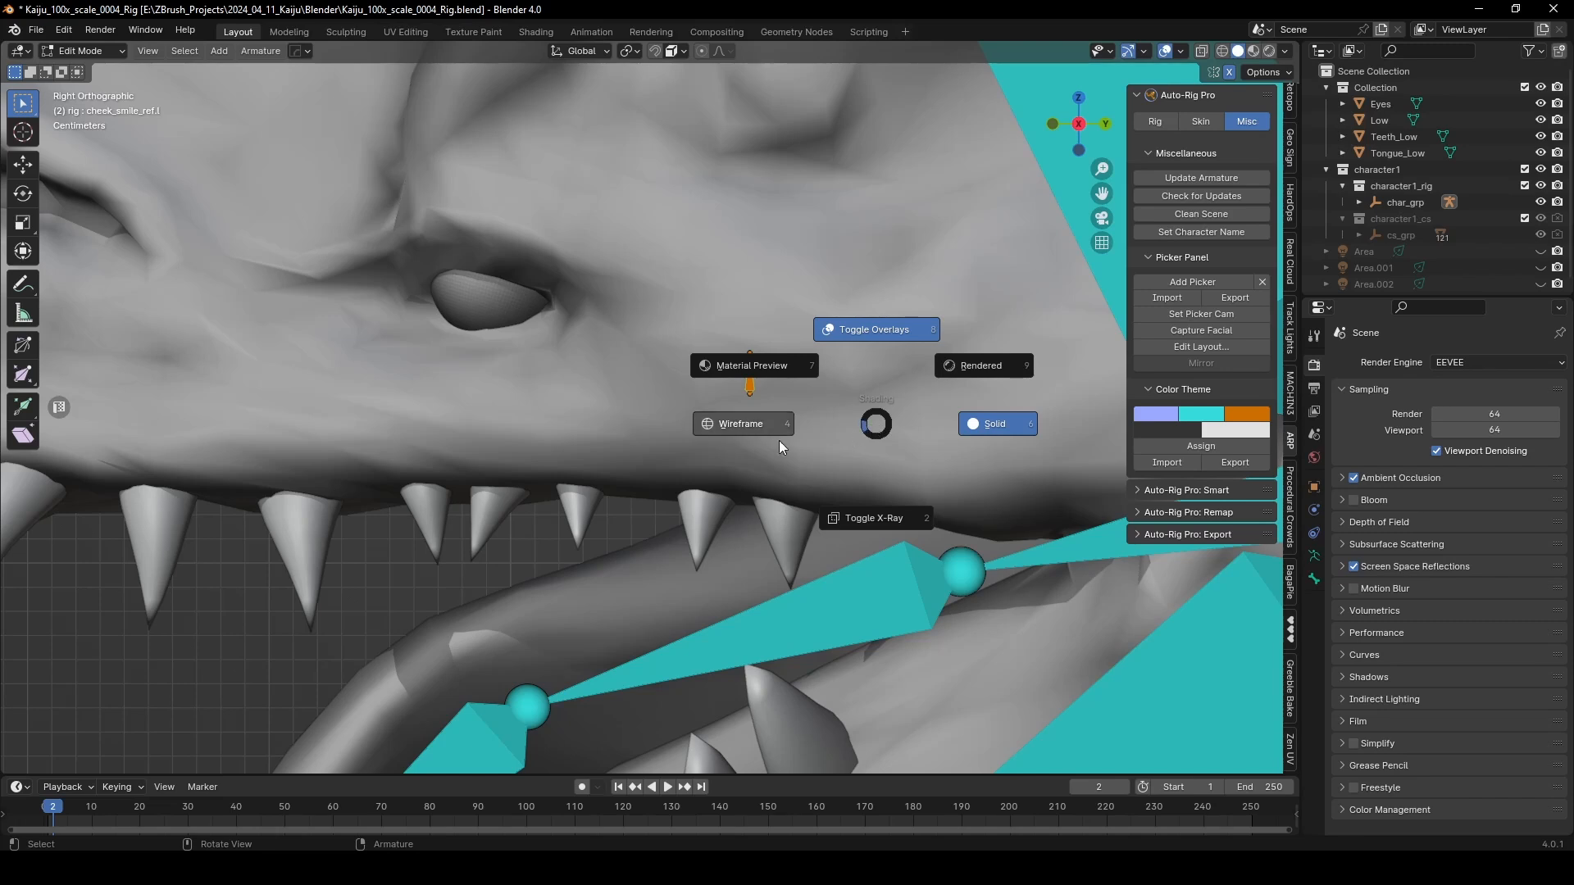
left_click(889, 521)
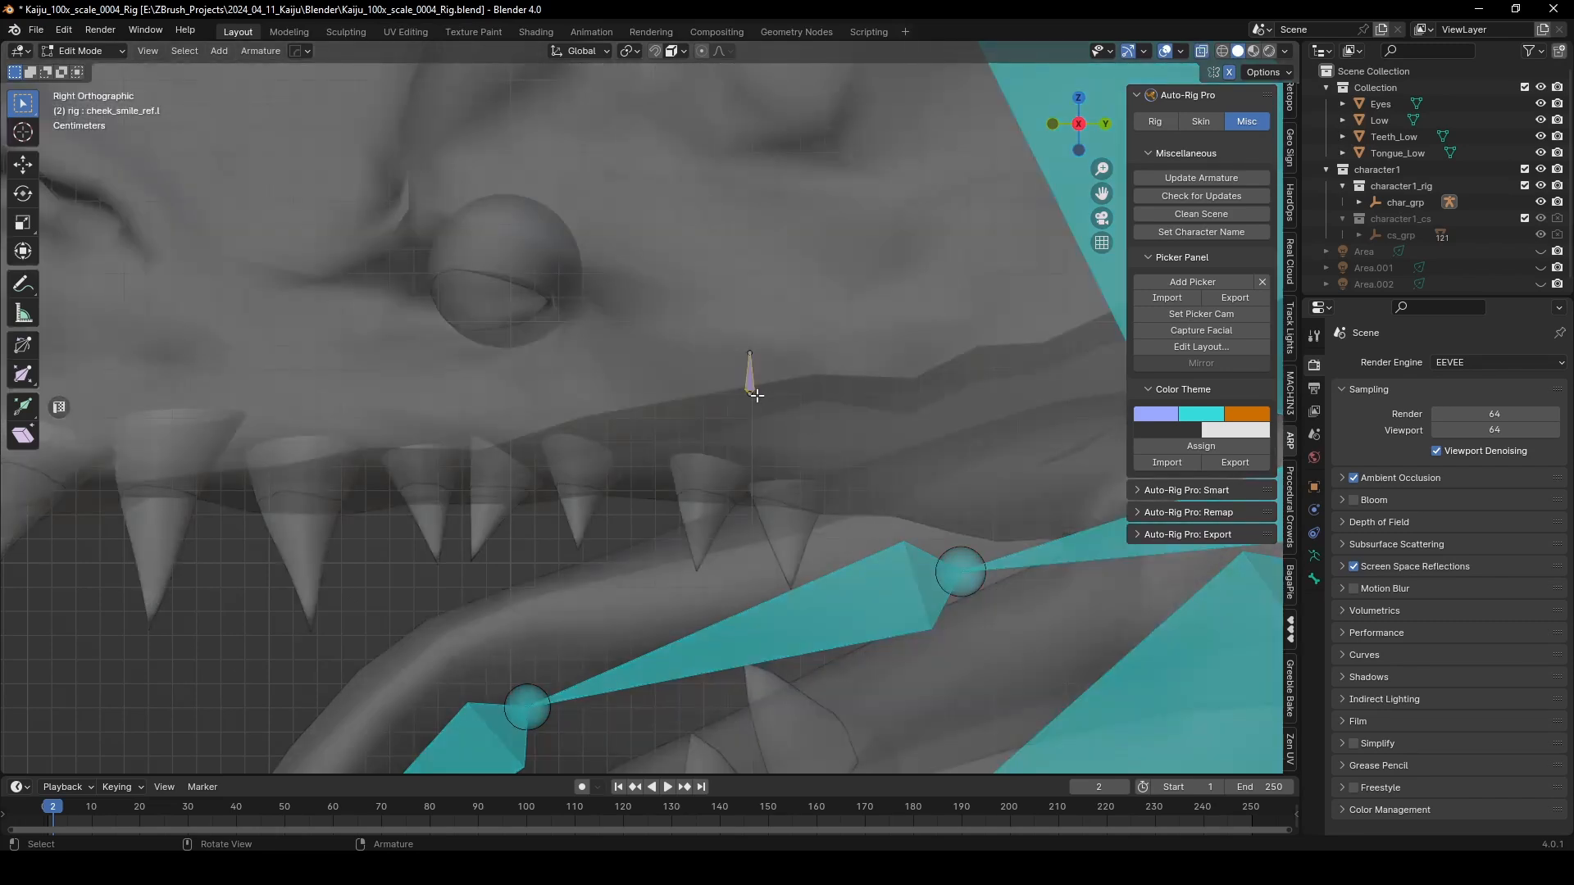
Step: Move the cheek smile bone's base about 0.008 m back and 0.017 m down, and its tip 0.007 m back and 0.048 m up
key("g")
left_click(773, 440)
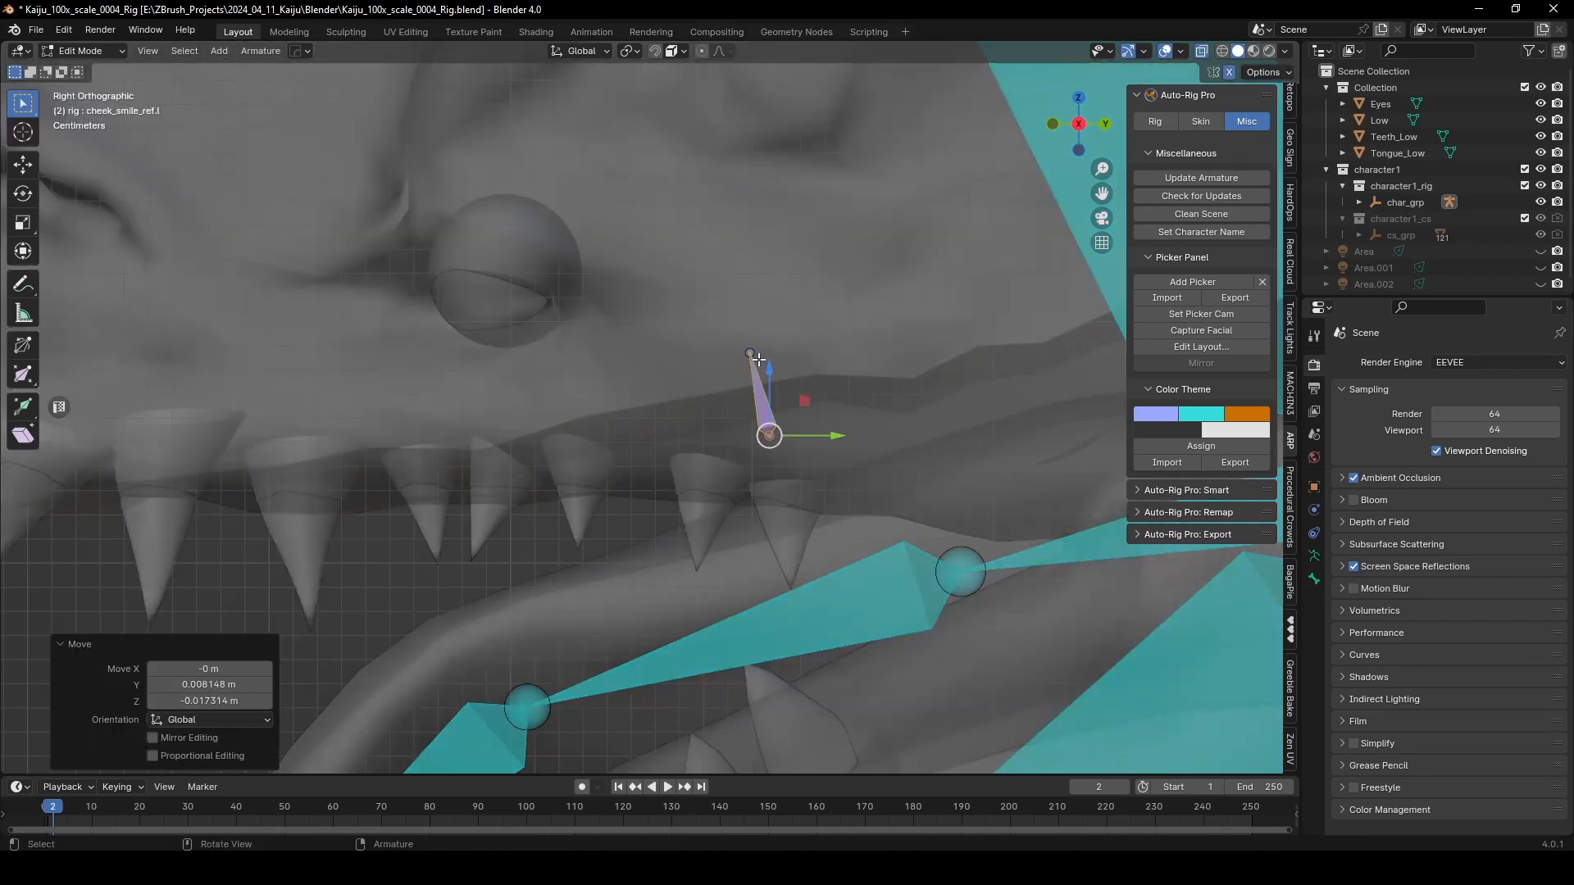
left_click(753, 355)
key("g")
left_click(774, 251)
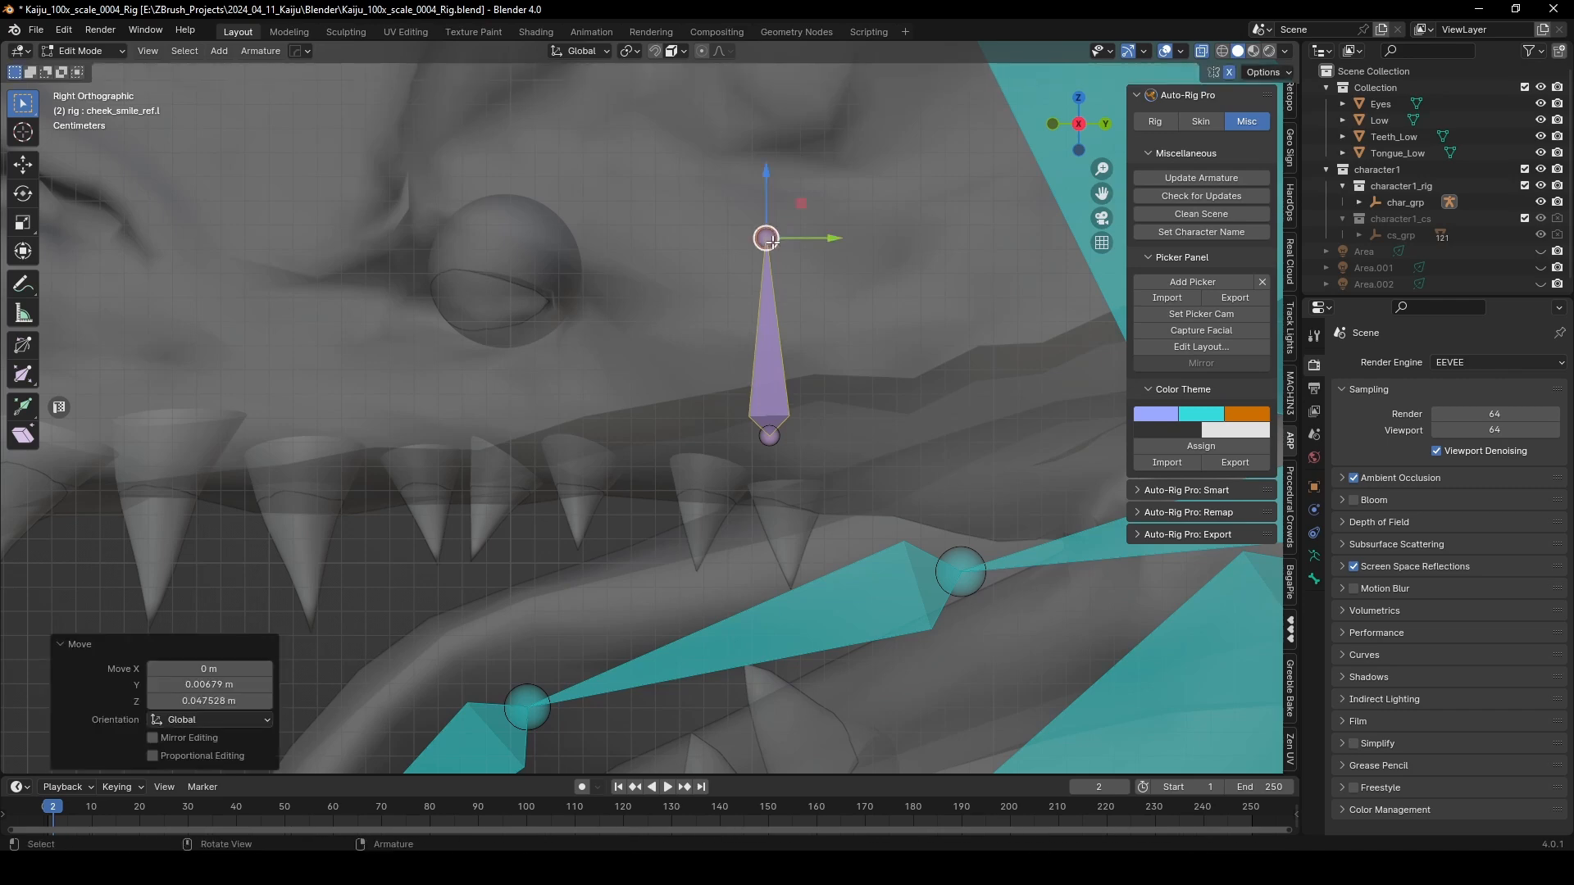
Step: Move the joint between the second and third tongue bones about 0.003 m forward and 0.008 m up
scroll(775, 269, "down", 6)
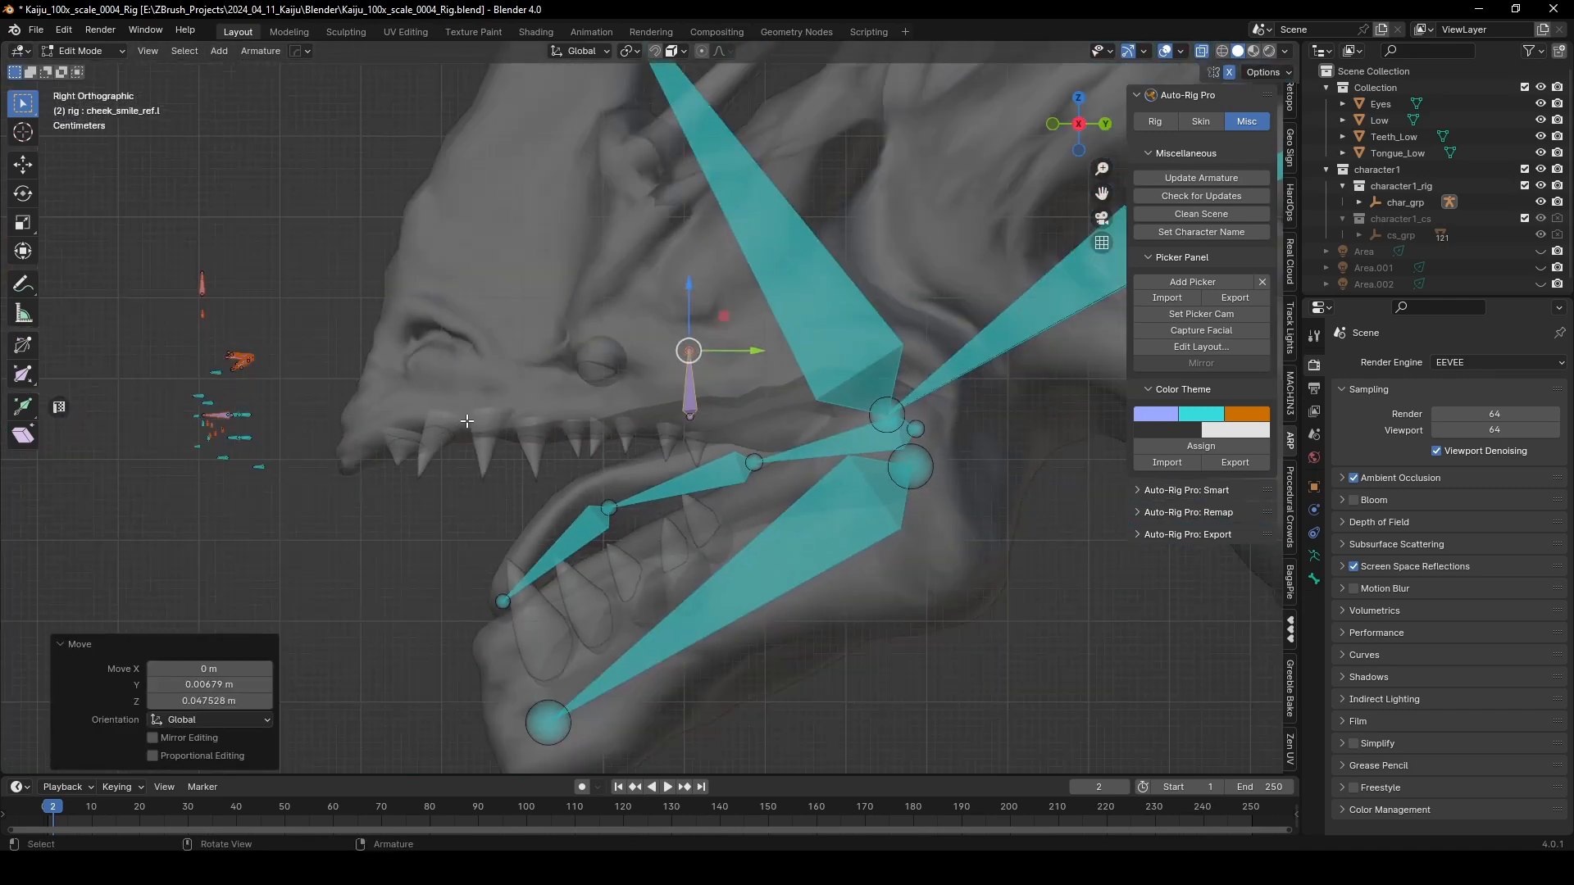
middle_click_drag(466, 421, 684, 450)
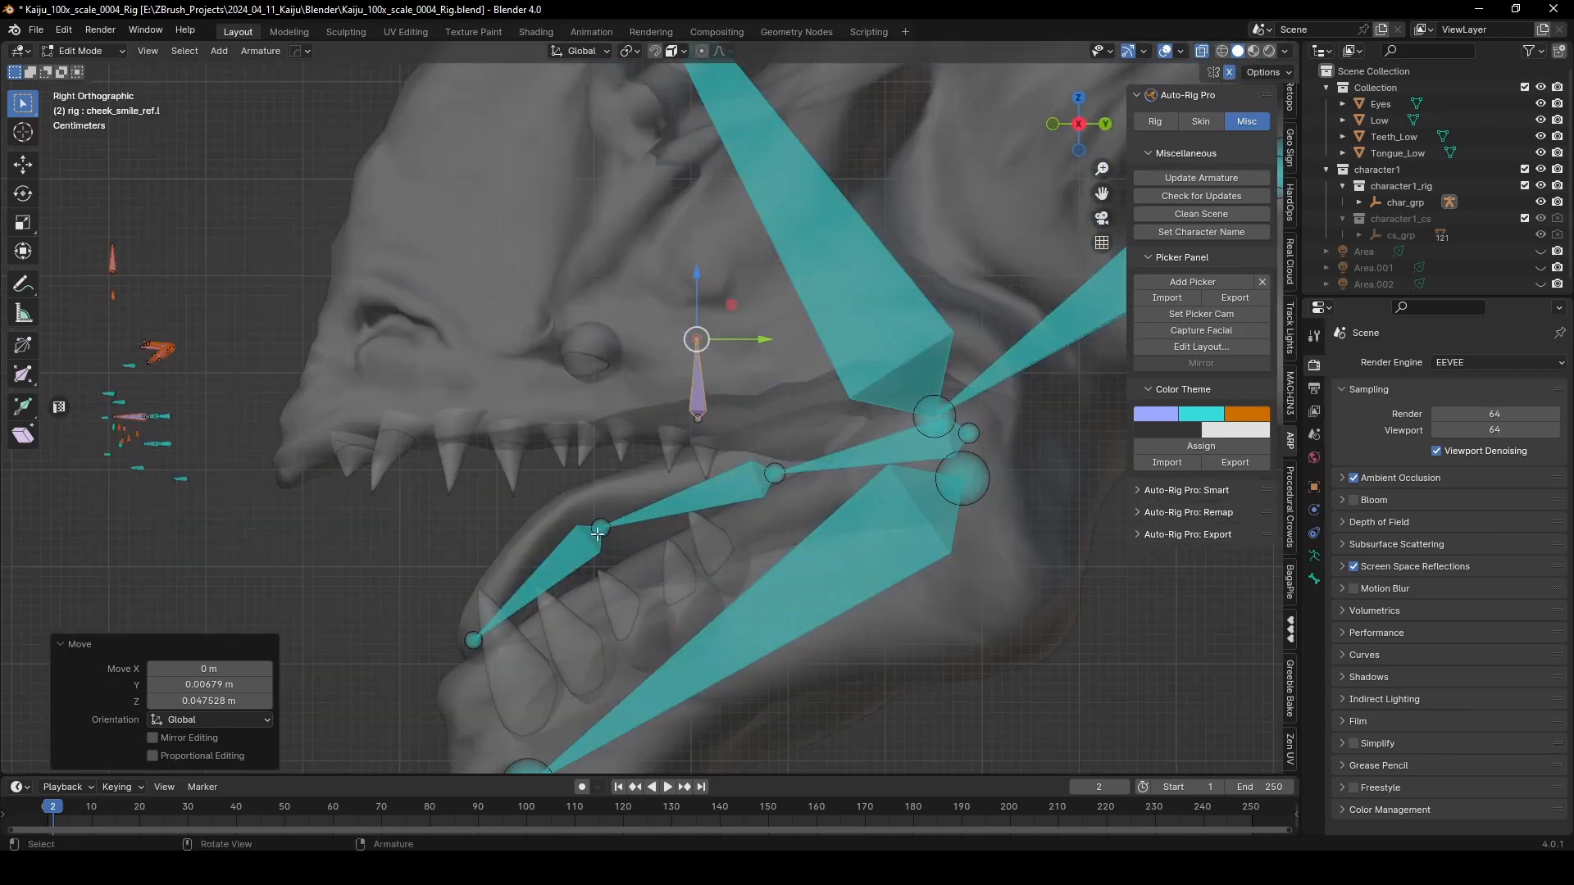
left_click_drag(598, 534, 596, 523)
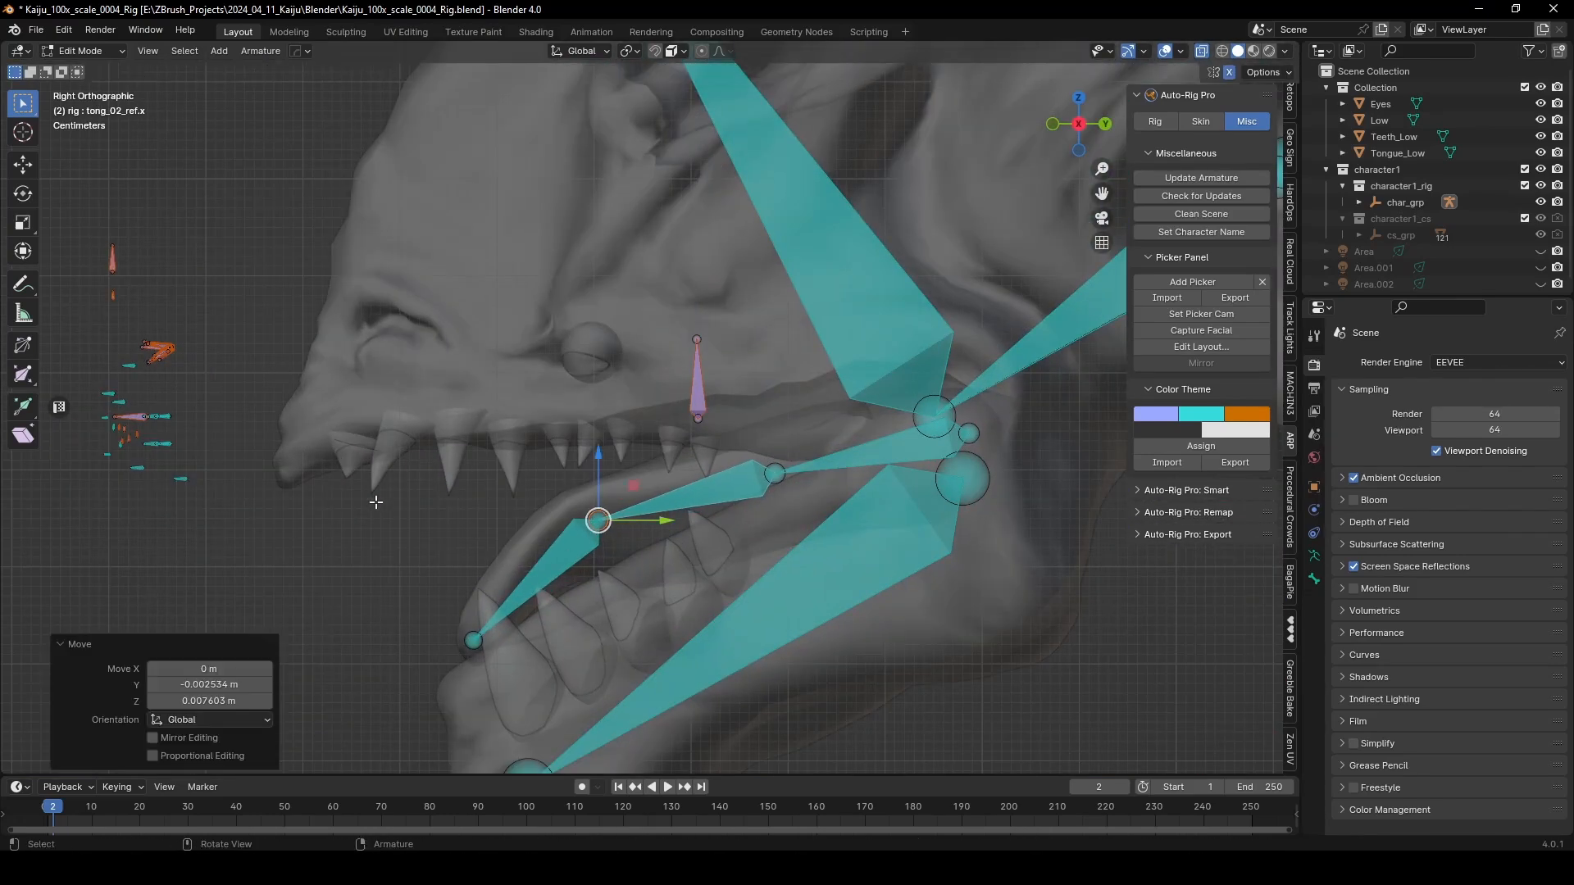
Step: Select the left full eyebrow reference bone and compare its position with the brow from the front and side
middle_click_drag(376, 502, 636, 371)
left_click(567, 342)
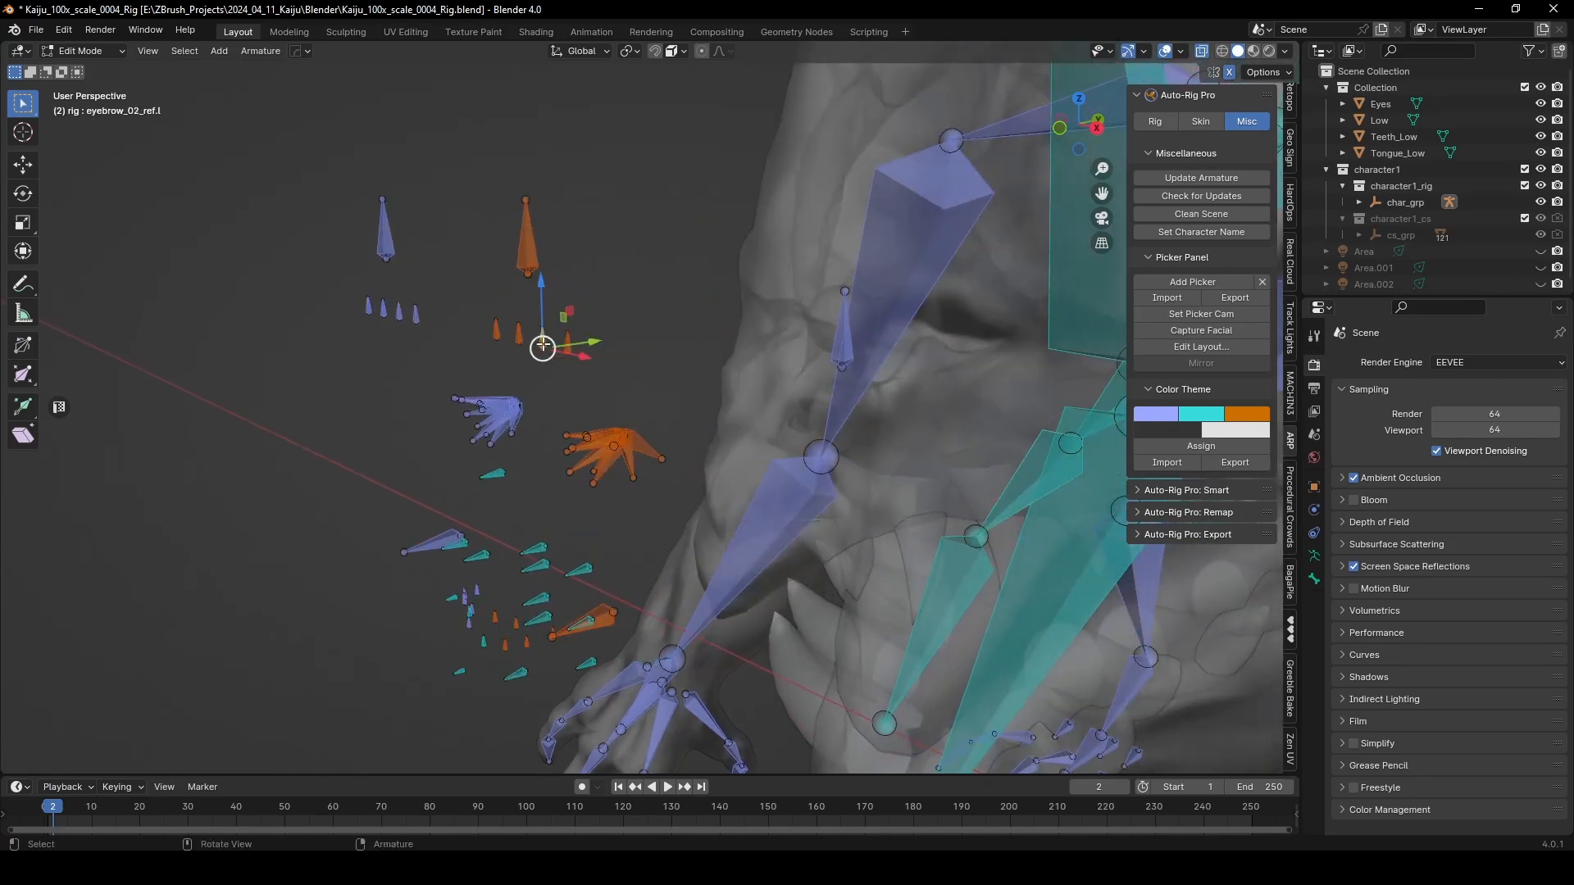
left_click(531, 237)
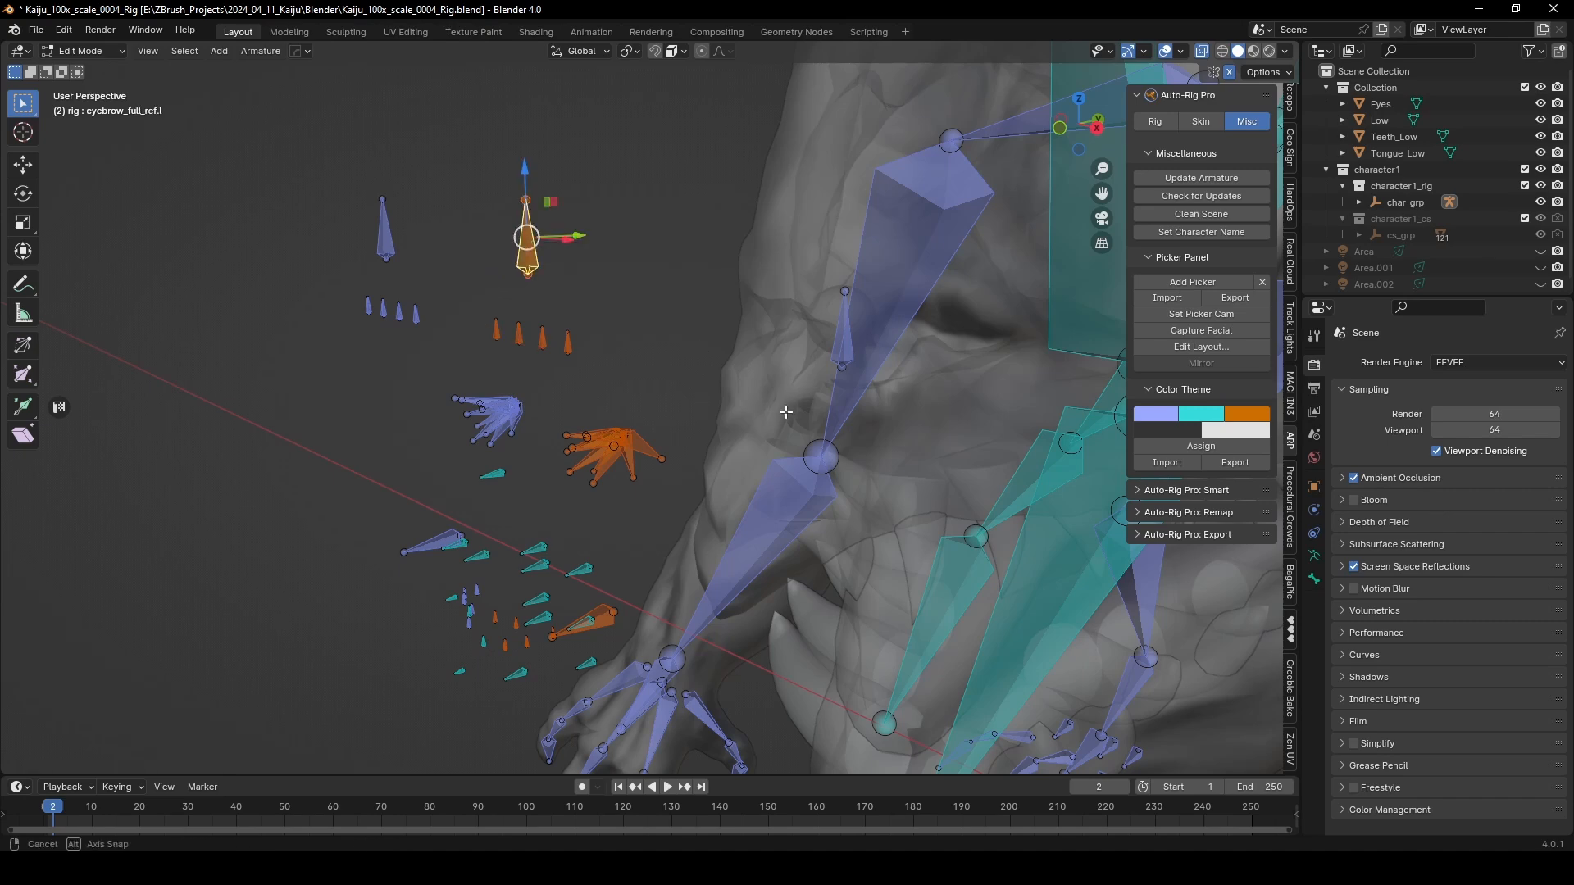
middle_click_drag(785, 412, 643, 320)
scroll(590, 341, "down", 1)
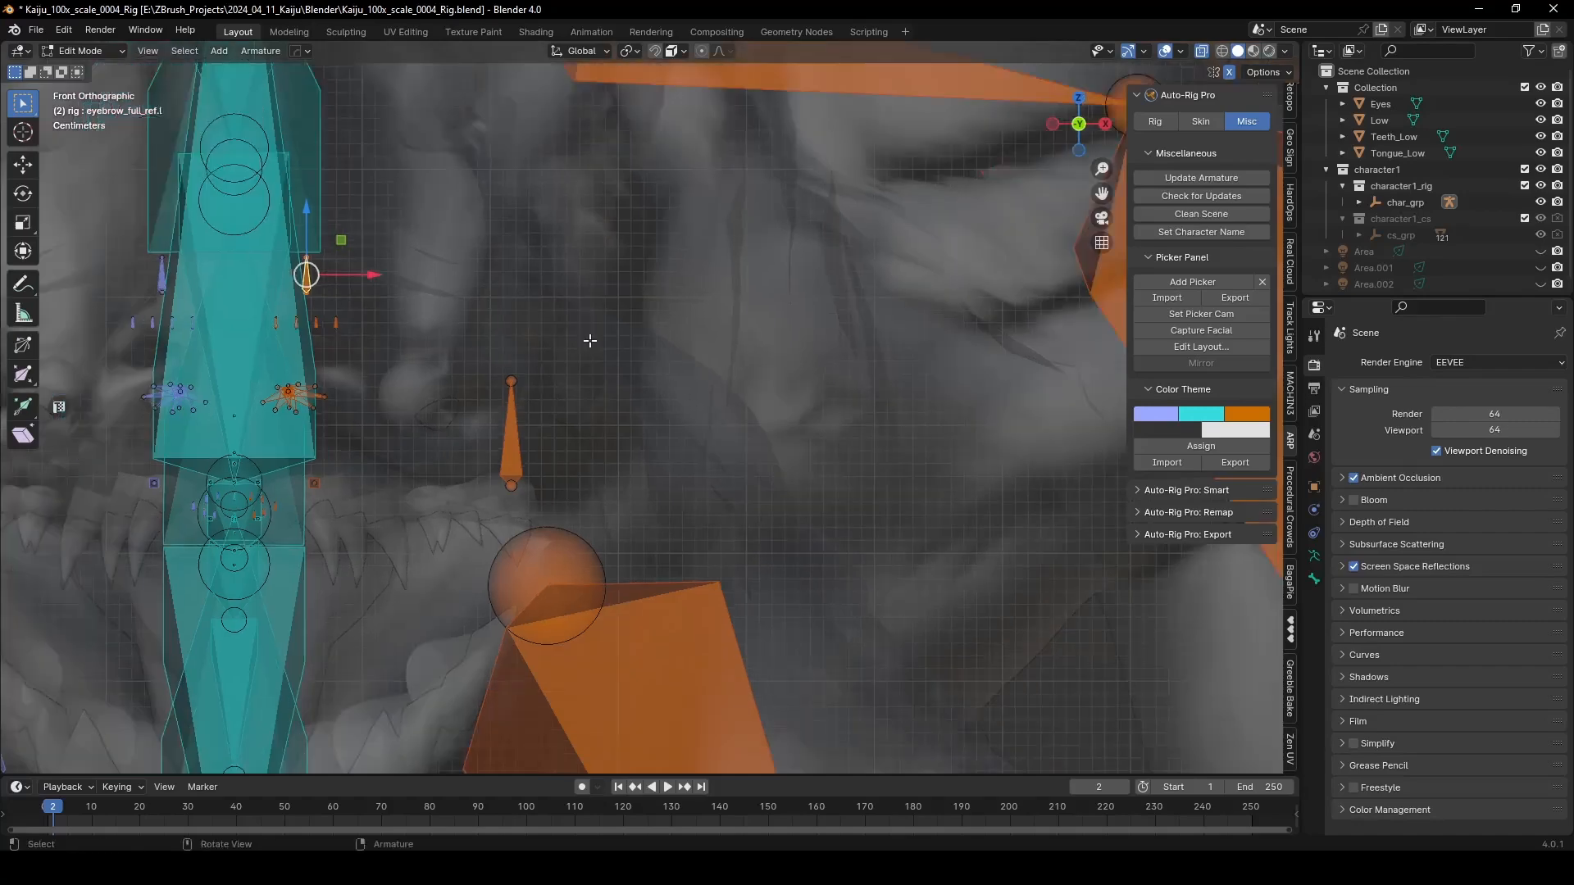
scroll(590, 341, "down", 2)
middle_click_drag(659, 424, 381, 368)
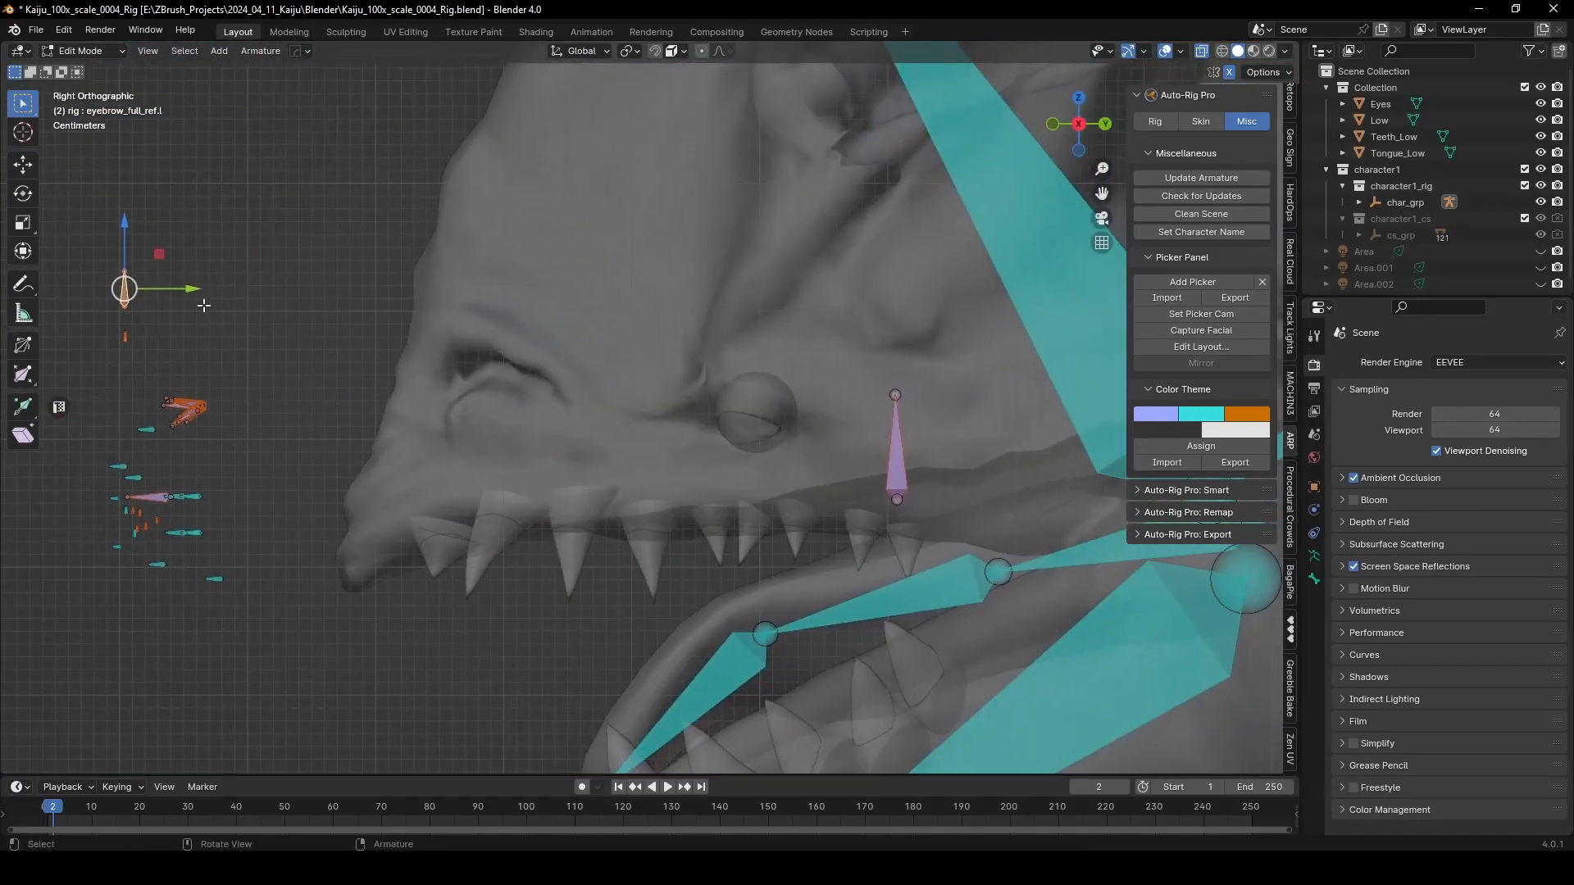
Step: Move the left eyebrow reference bones about 0.040 m along X and 0.365 m along Y onto the head in top view
middle_click_drag(189, 313, 267, 375)
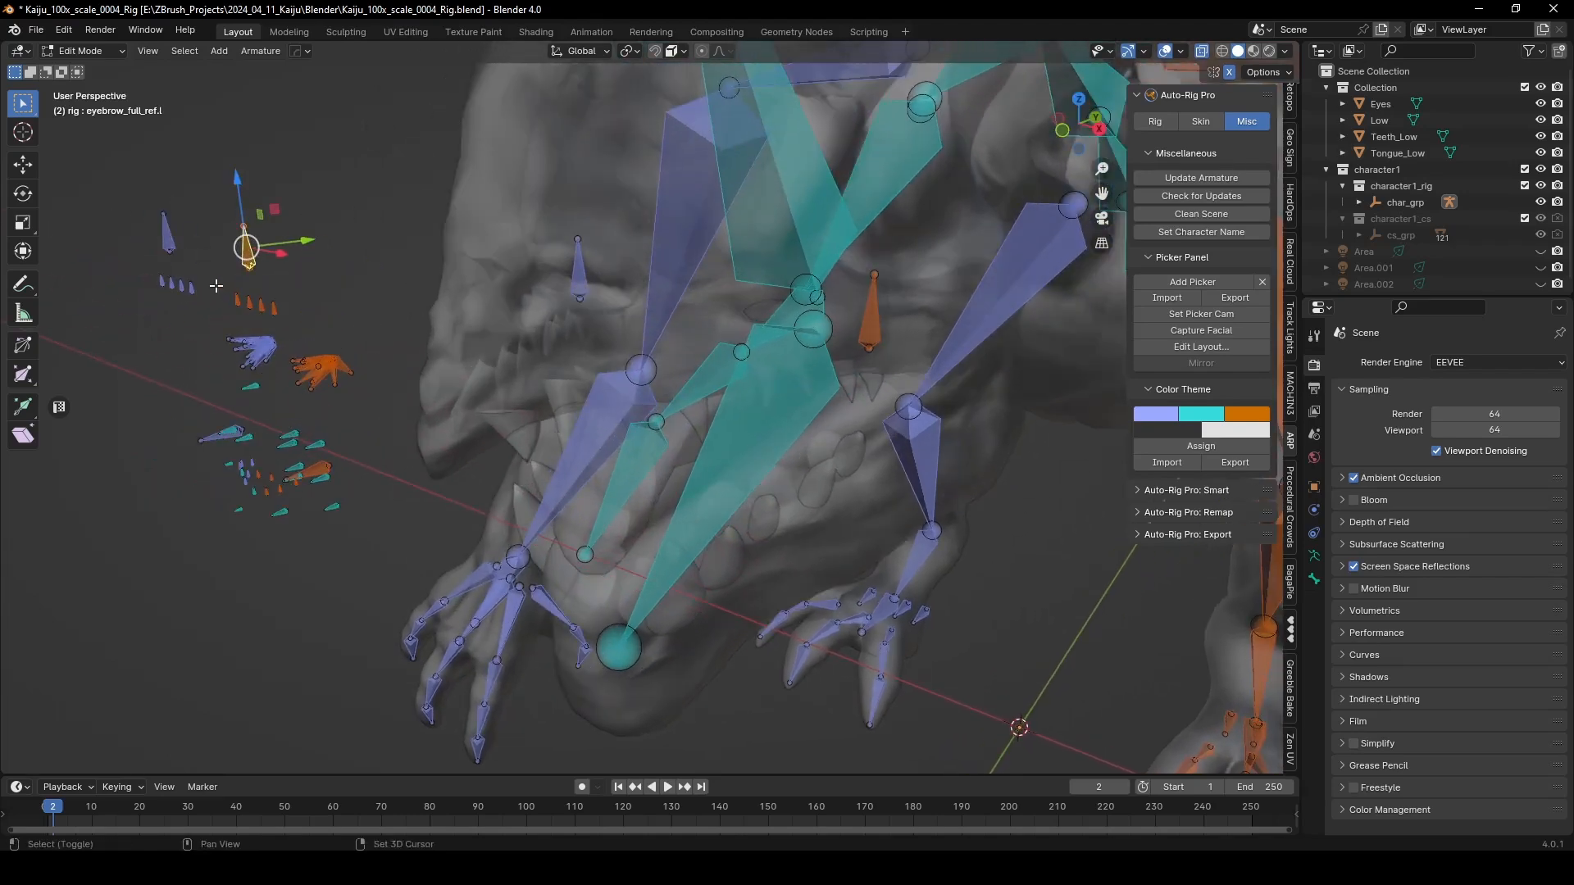
left_click_drag(310, 329, 311, 329, "shift")
middle_click_drag(401, 355, 481, 506)
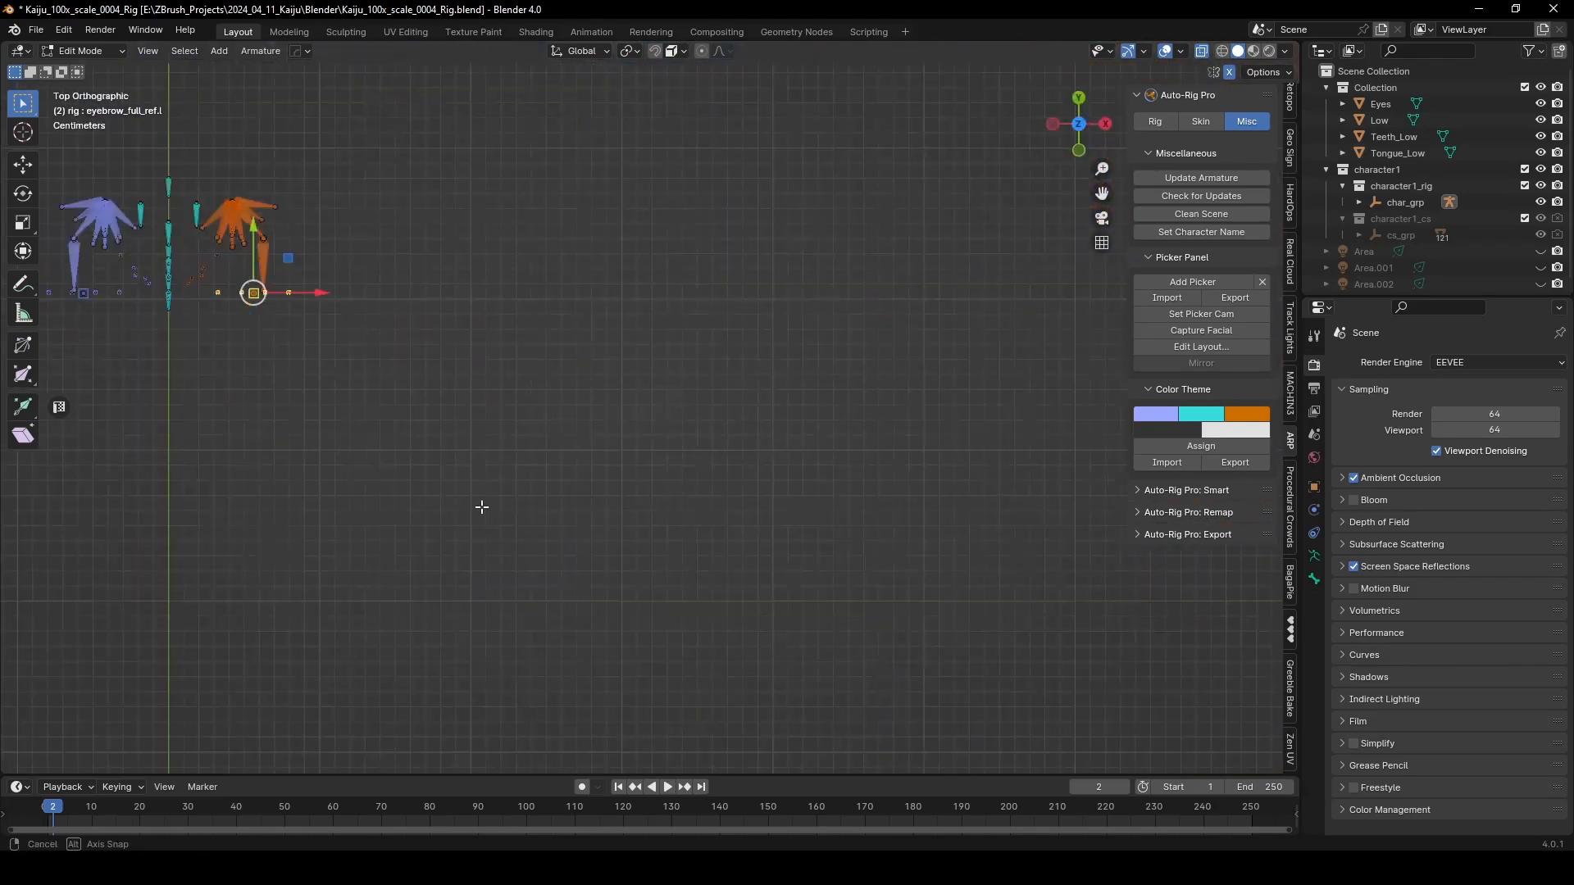
middle_click_drag(401, 357, 773, 642, "shift")
scroll(773, 643, "down", 2)
key("g")
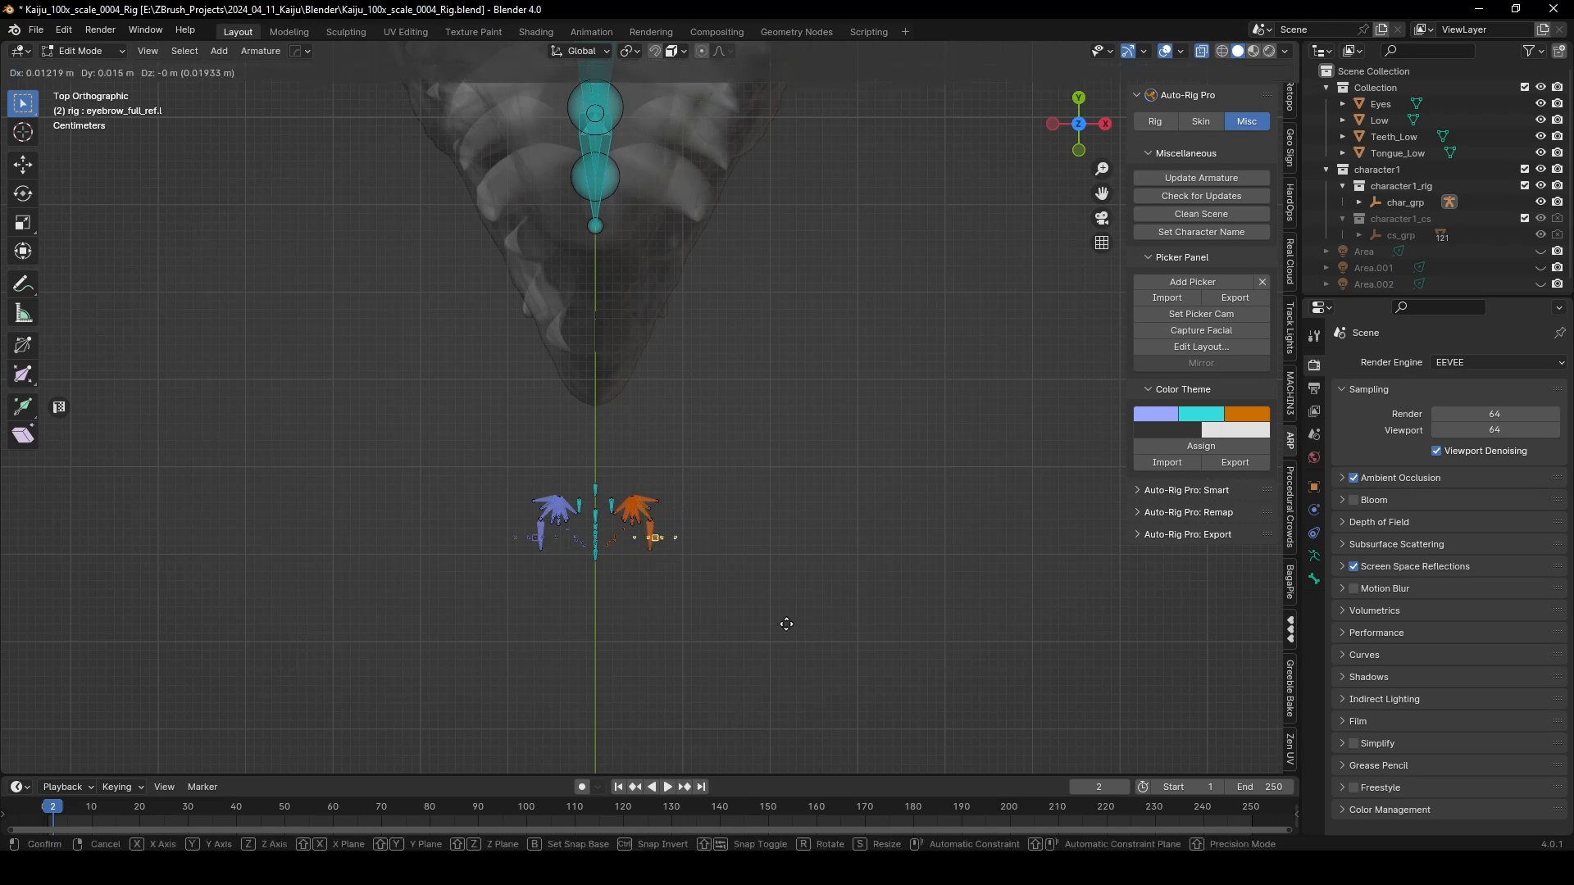
left_click(808, 319)
Step: Rotate the left eyebrow bones about 38° in top view, and move them about 0.128 m back and 0.018 m down
scroll(739, 175, "up", 4)
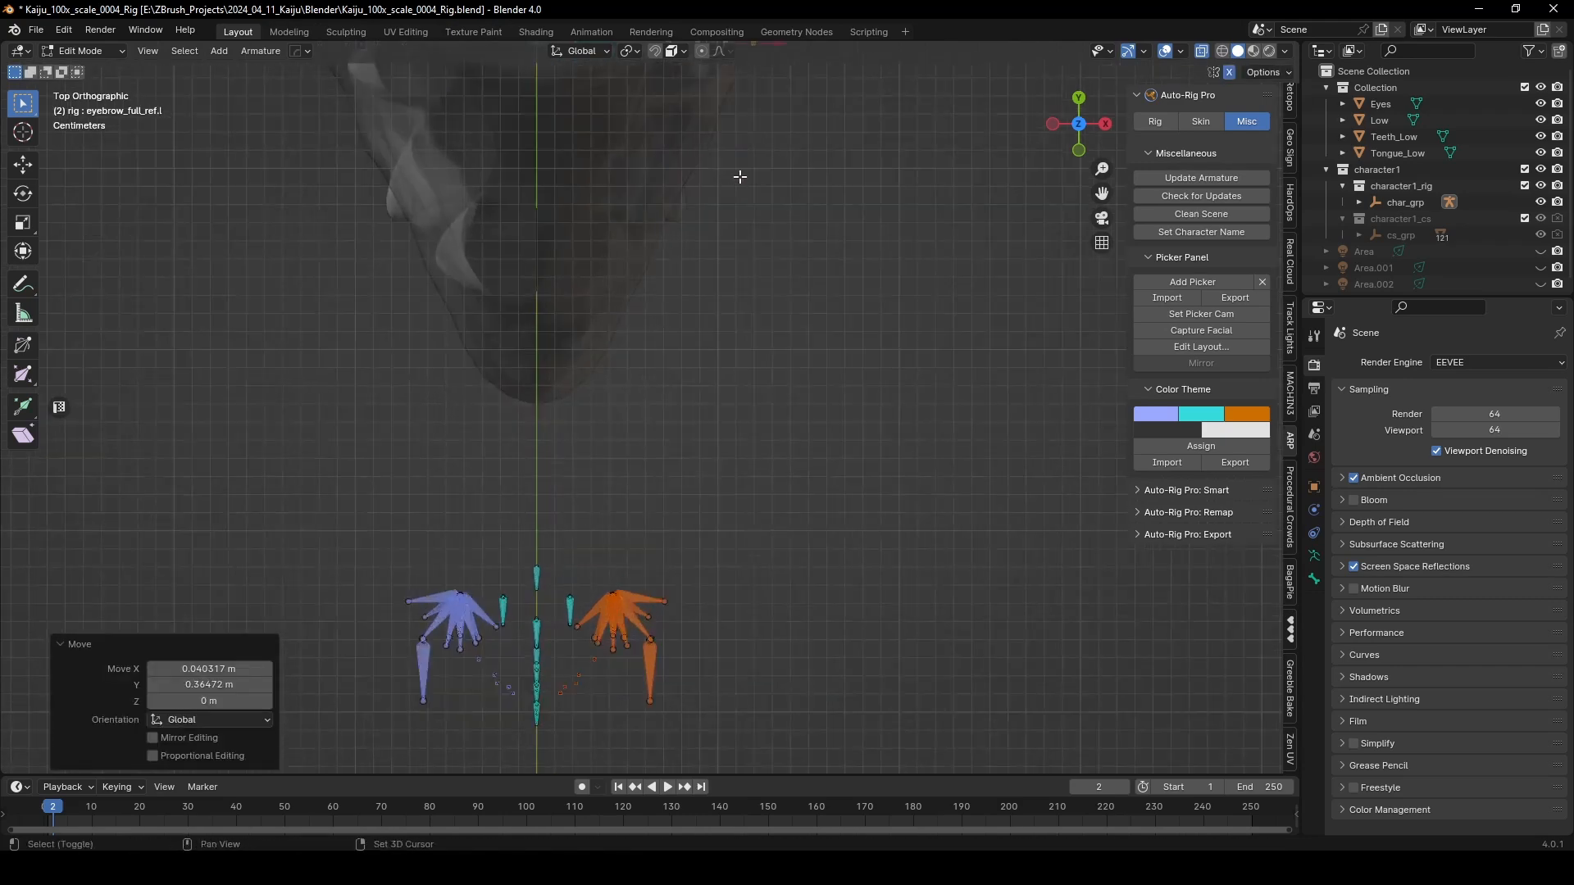
key("r")
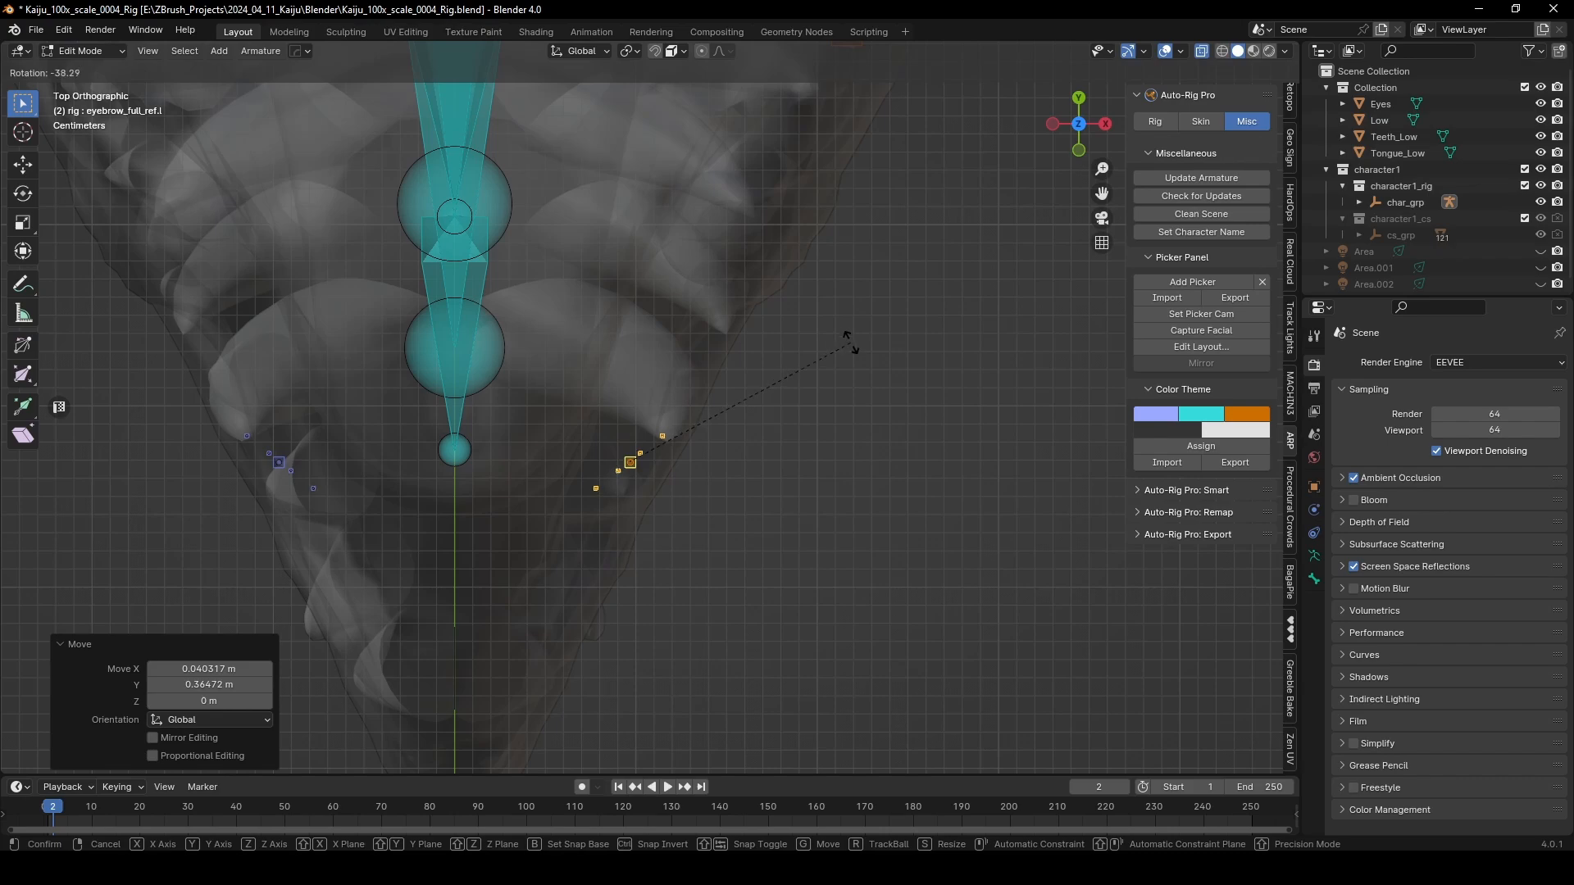
left_click(850, 342)
middle_click_drag(852, 430, 703, 287)
scroll(755, 407, "down", 2)
middle_click_drag(735, 531, 557, 492, "shift")
key("g")
left_click(753, 473)
Step: Move the left eyebrow bones about 0.084 m outward along X toward the head's surface
middle_click_drag(753, 472, 770, 569)
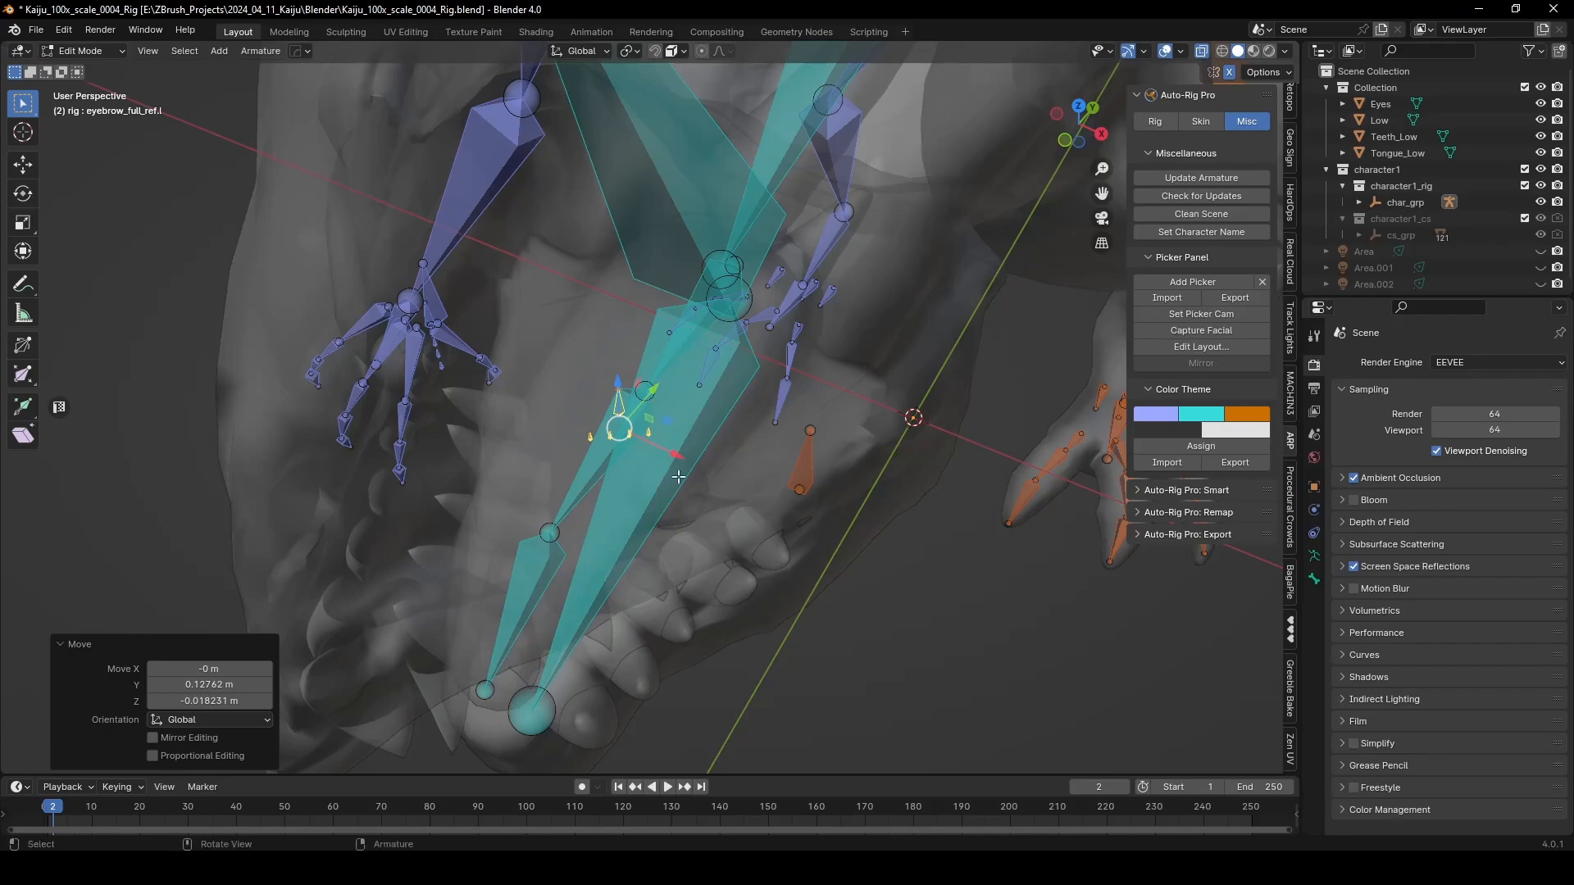
key("g")
key("x")
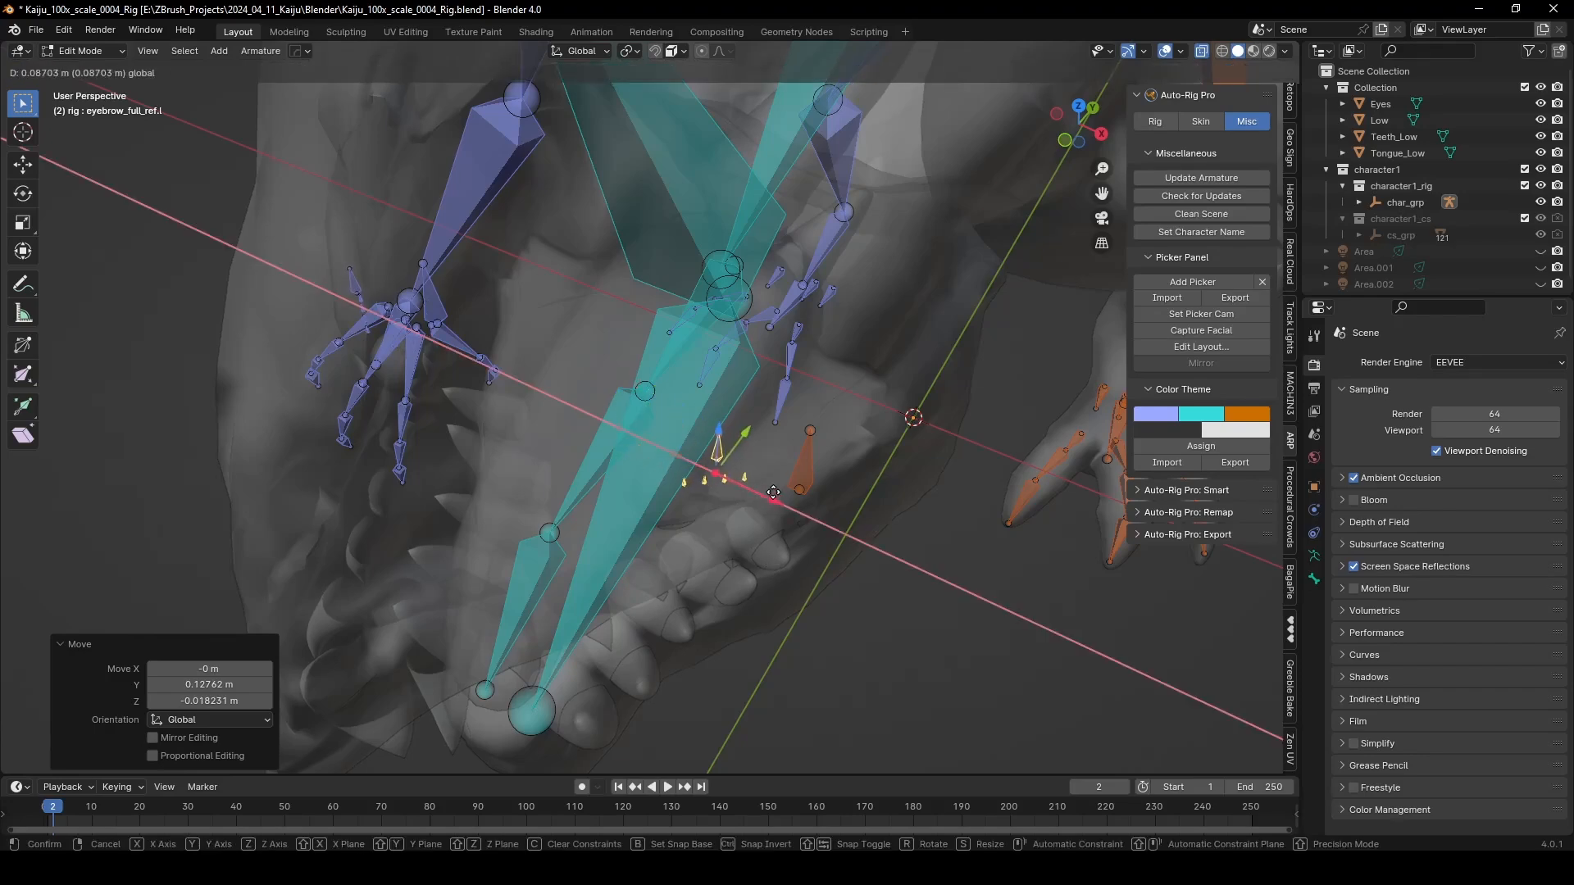
left_click(779, 490)
Step: Turn X-Ray off and display the creature in Material Preview shading, framing the left brow
key("z")
left_click(665, 432)
mouse_move(715, 510)
middle_mouse_down()
mouse_move(721, 442)
mouse_move(757, 497)
mouse_move(744, 527)
middle_mouse_up()
key("z")
left_click(787, 508)
key("z")
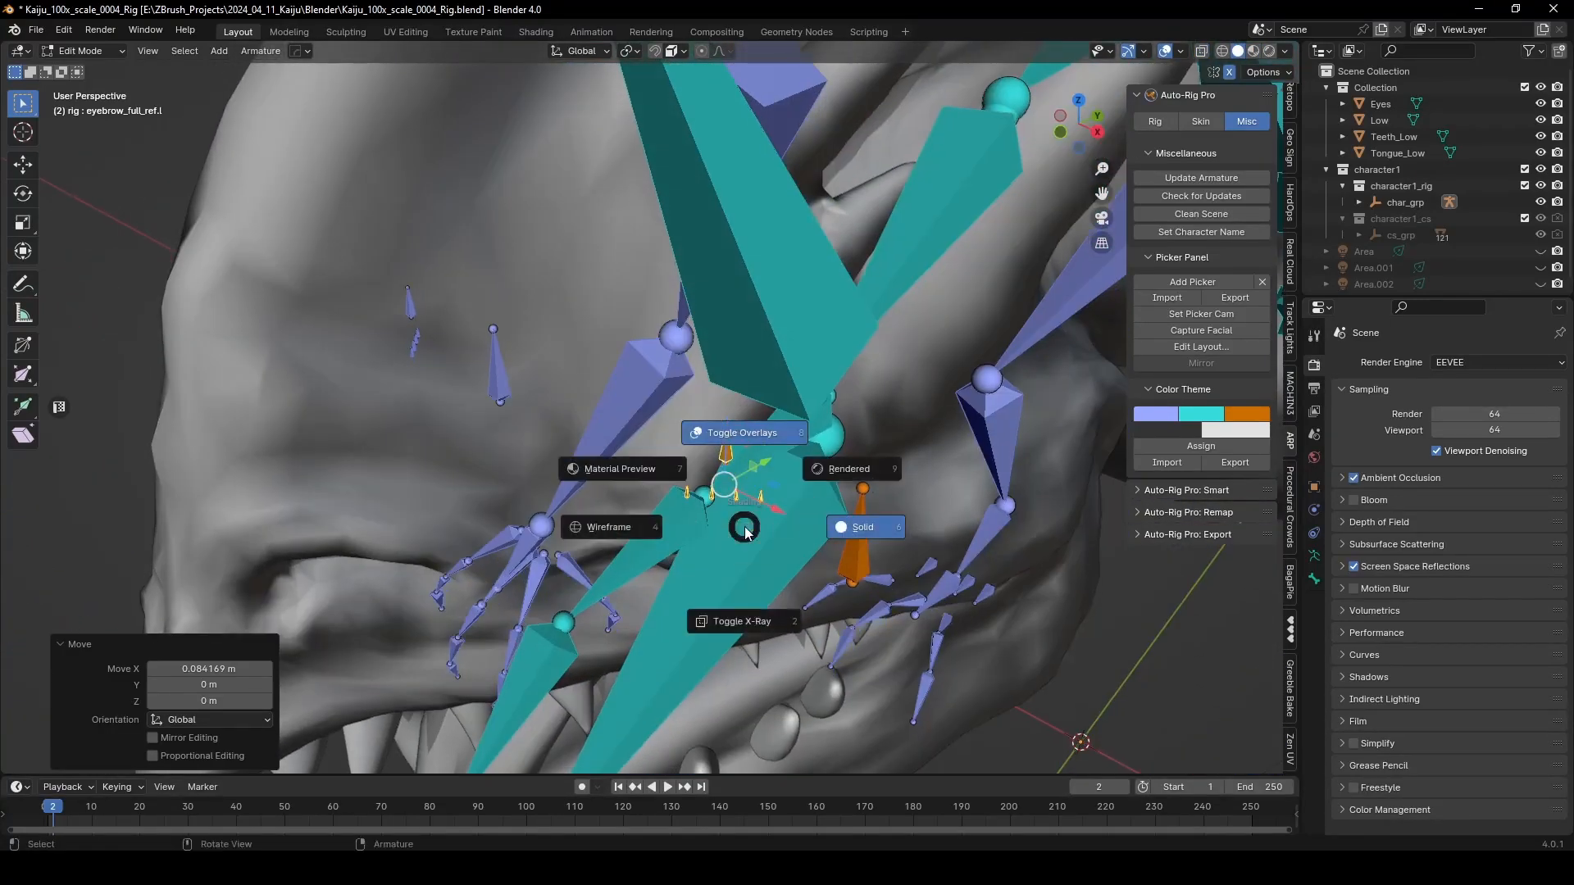
left_click(631, 469)
mouse_move(630, 468)
middle_mouse_down()
mouse_move(746, 549)
mouse_move(716, 524)
middle_mouse_up()
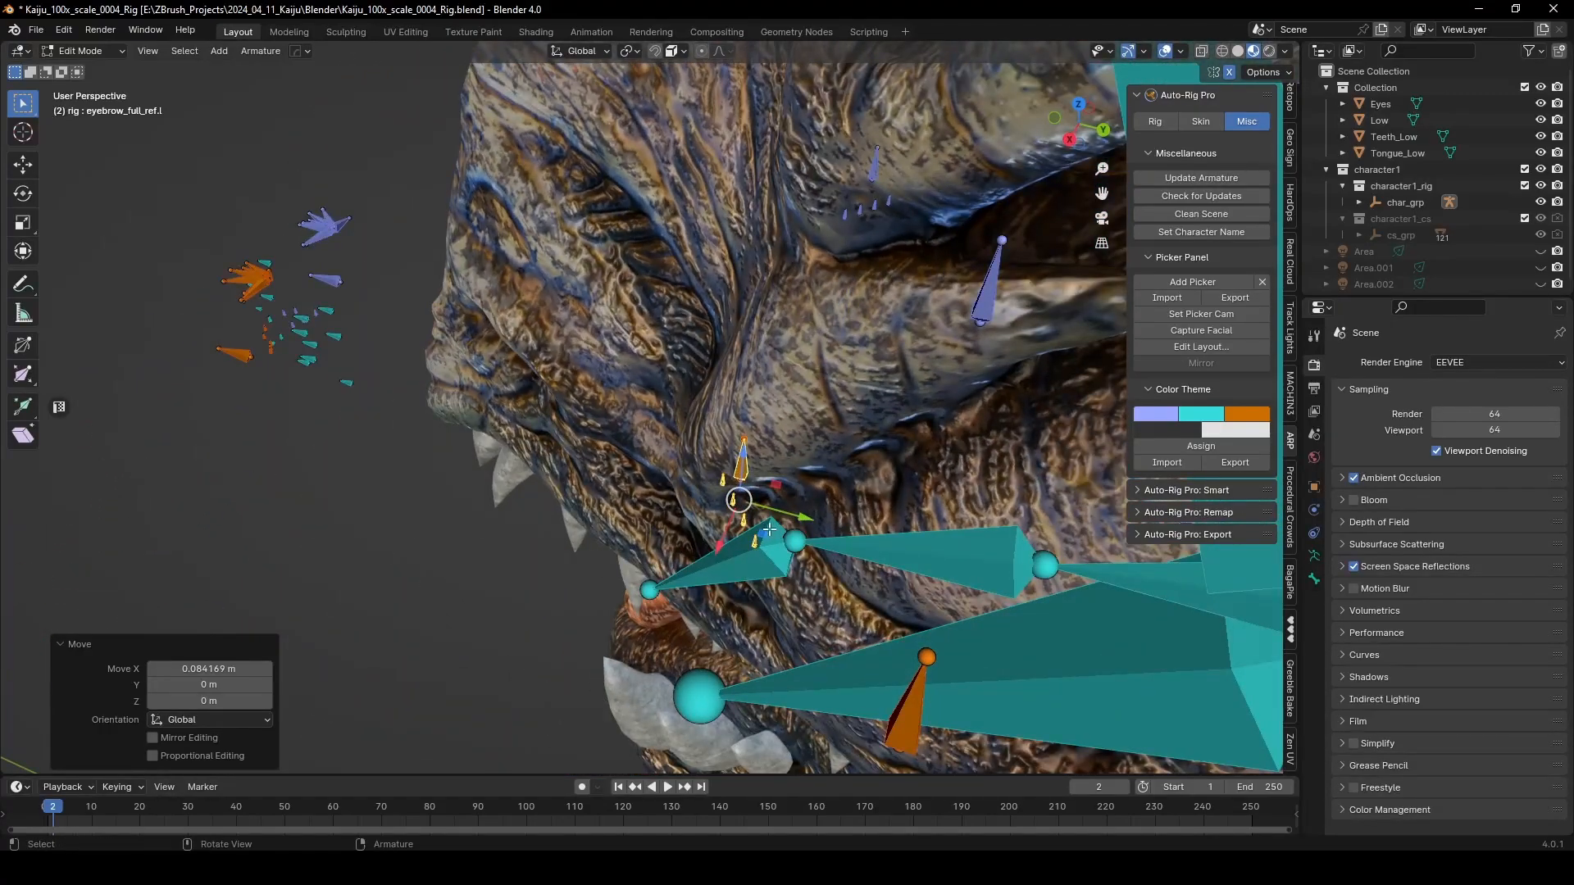
Step: Shift the left eyebrow bones about 0.017 m outward and 0.017 m forward, and rotate them 16.3° about global Z
left_click_drag(763, 532, 722, 546)
middle_click_drag(722, 547, 779, 577)
key("r")
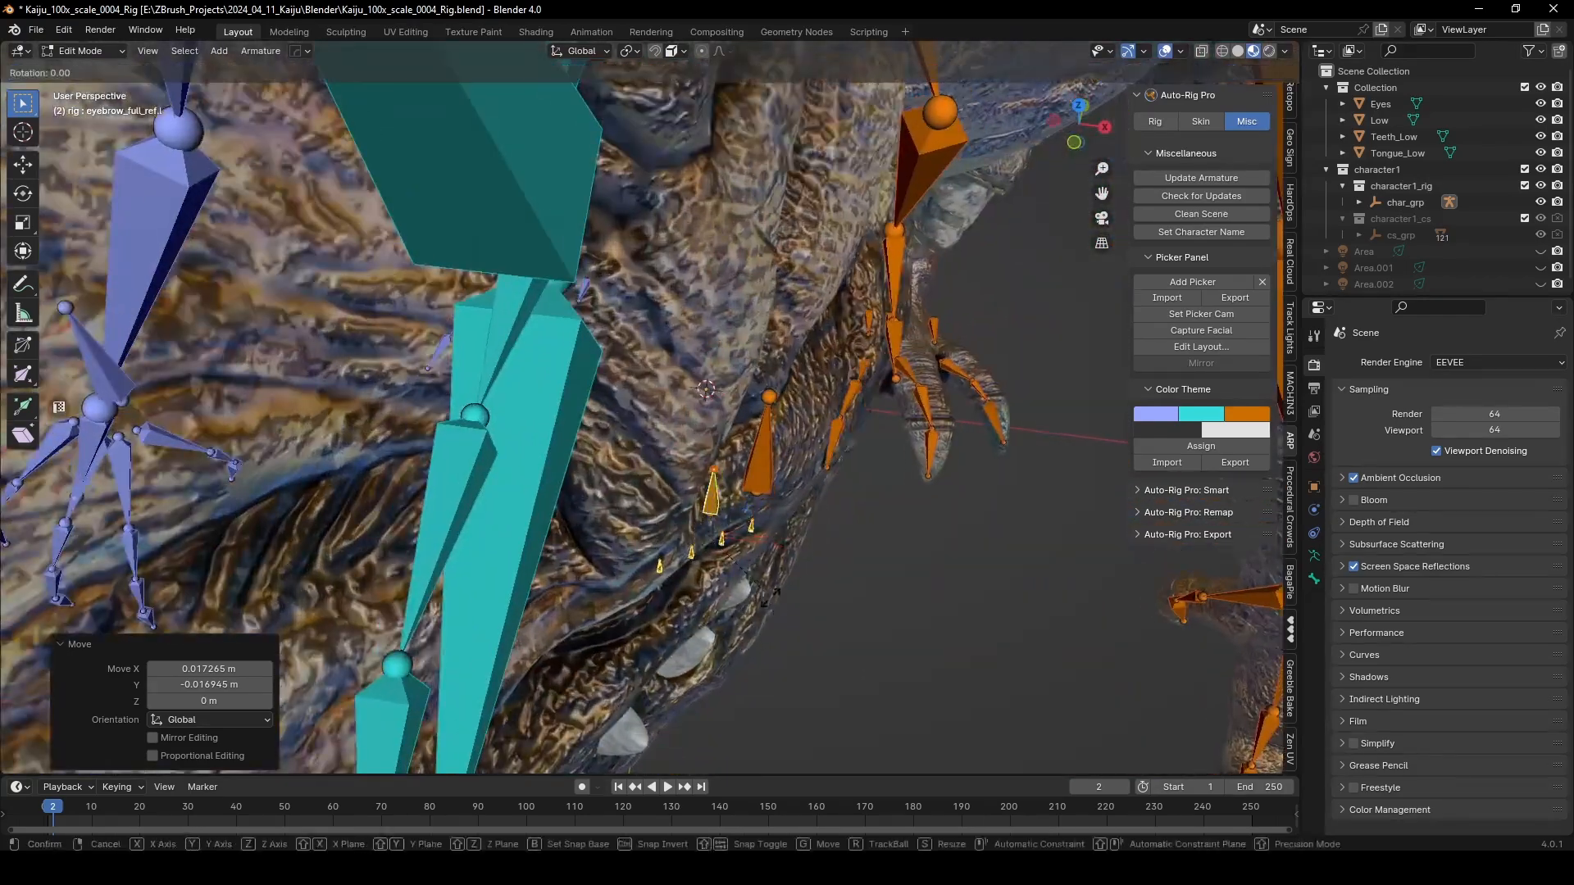
key("x")
key("z")
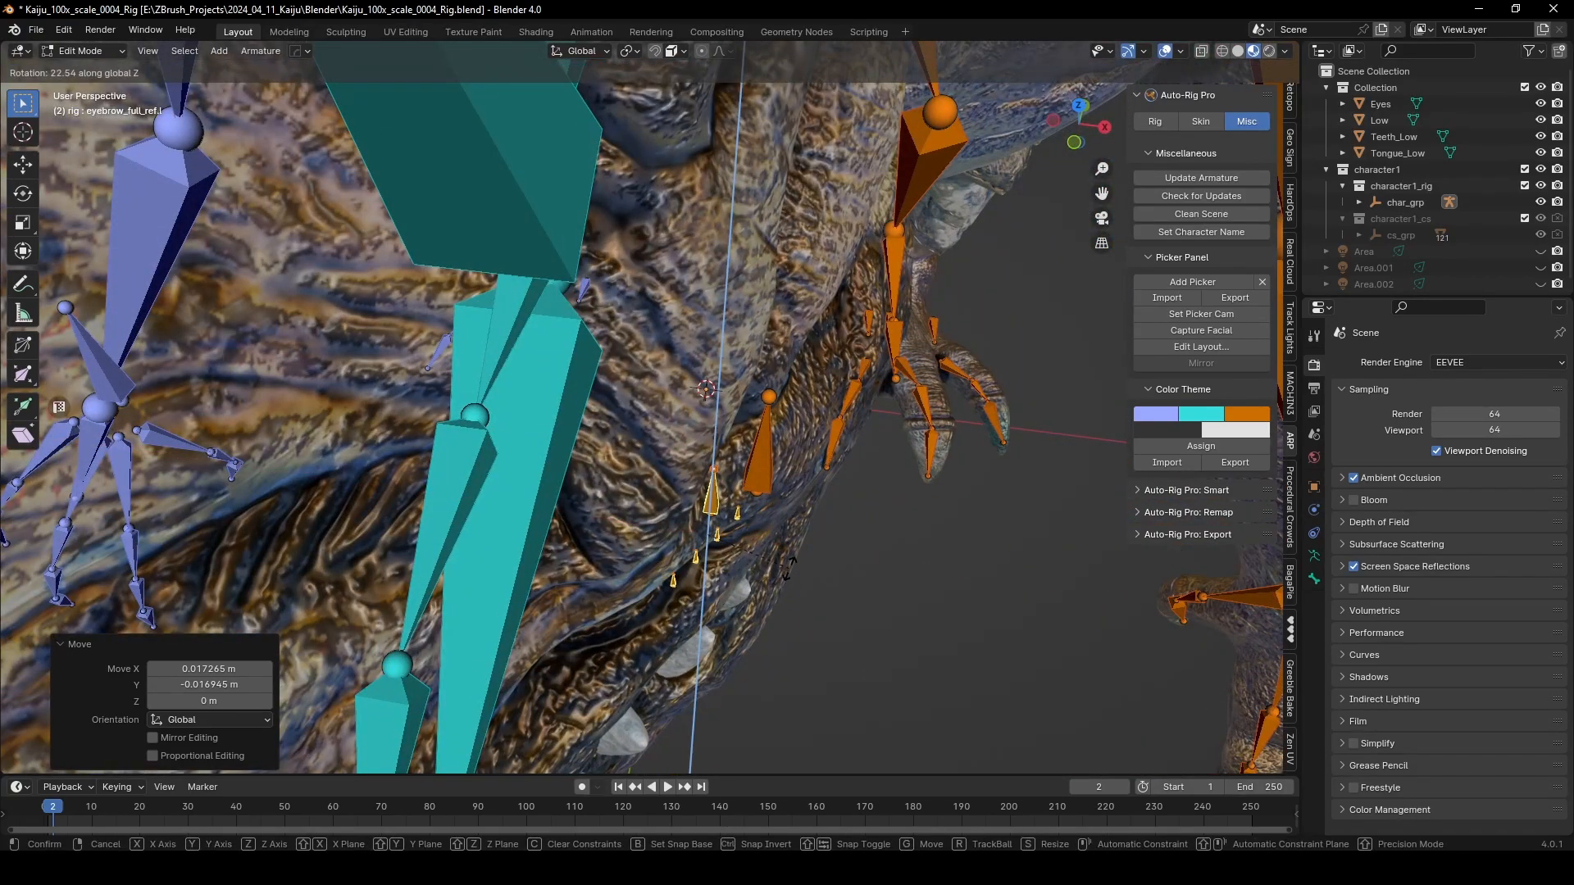
left_click(788, 566)
Step: Scale the left eyebrow bones uniformly by 2.172 to span the brow
middle_click_drag(791, 572, 969, 524)
key("s")
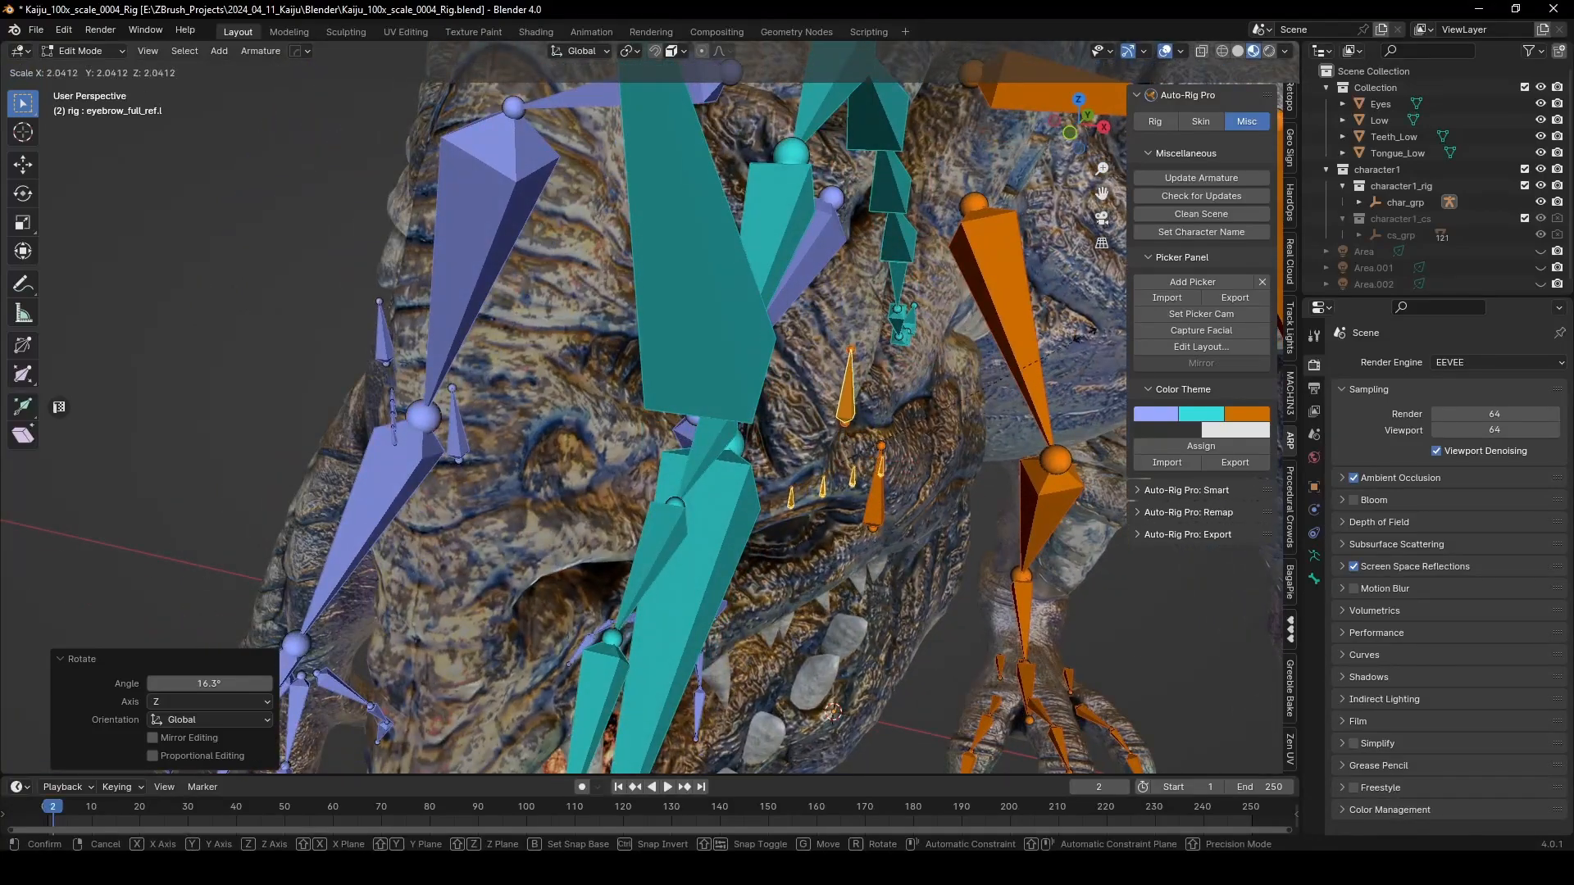
left_click(1099, 327)
Step: Arrange the small eyebrow bones along the brow above the eye, moving the rearmost about 0.010 m back and both end bones about 0.018 m down
middle_click_drag(976, 418, 842, 414)
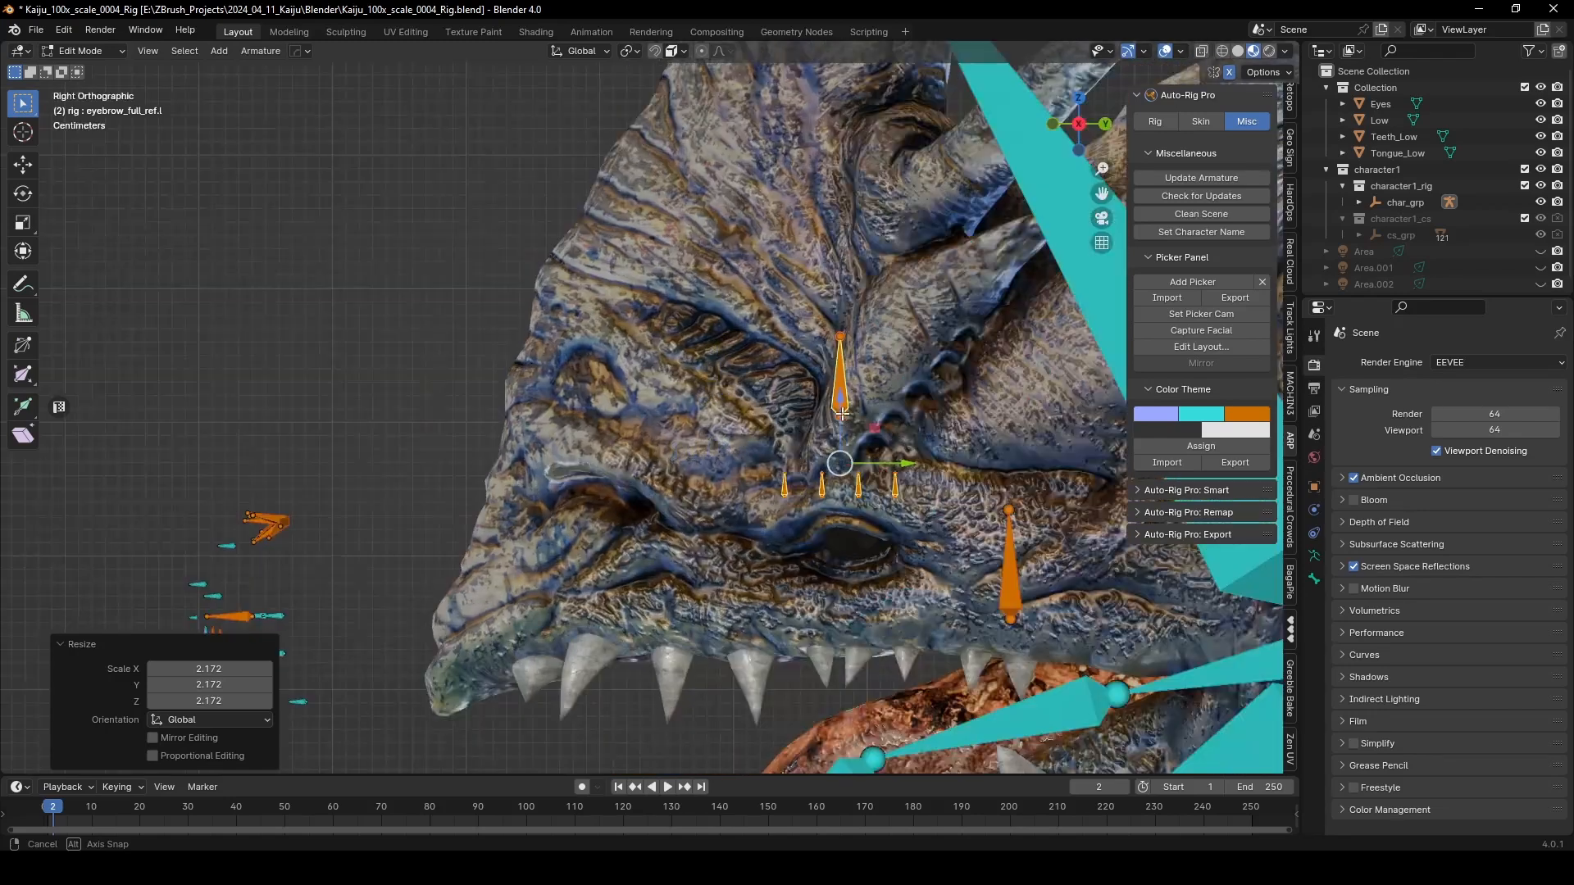
scroll(878, 560, "up", 5)
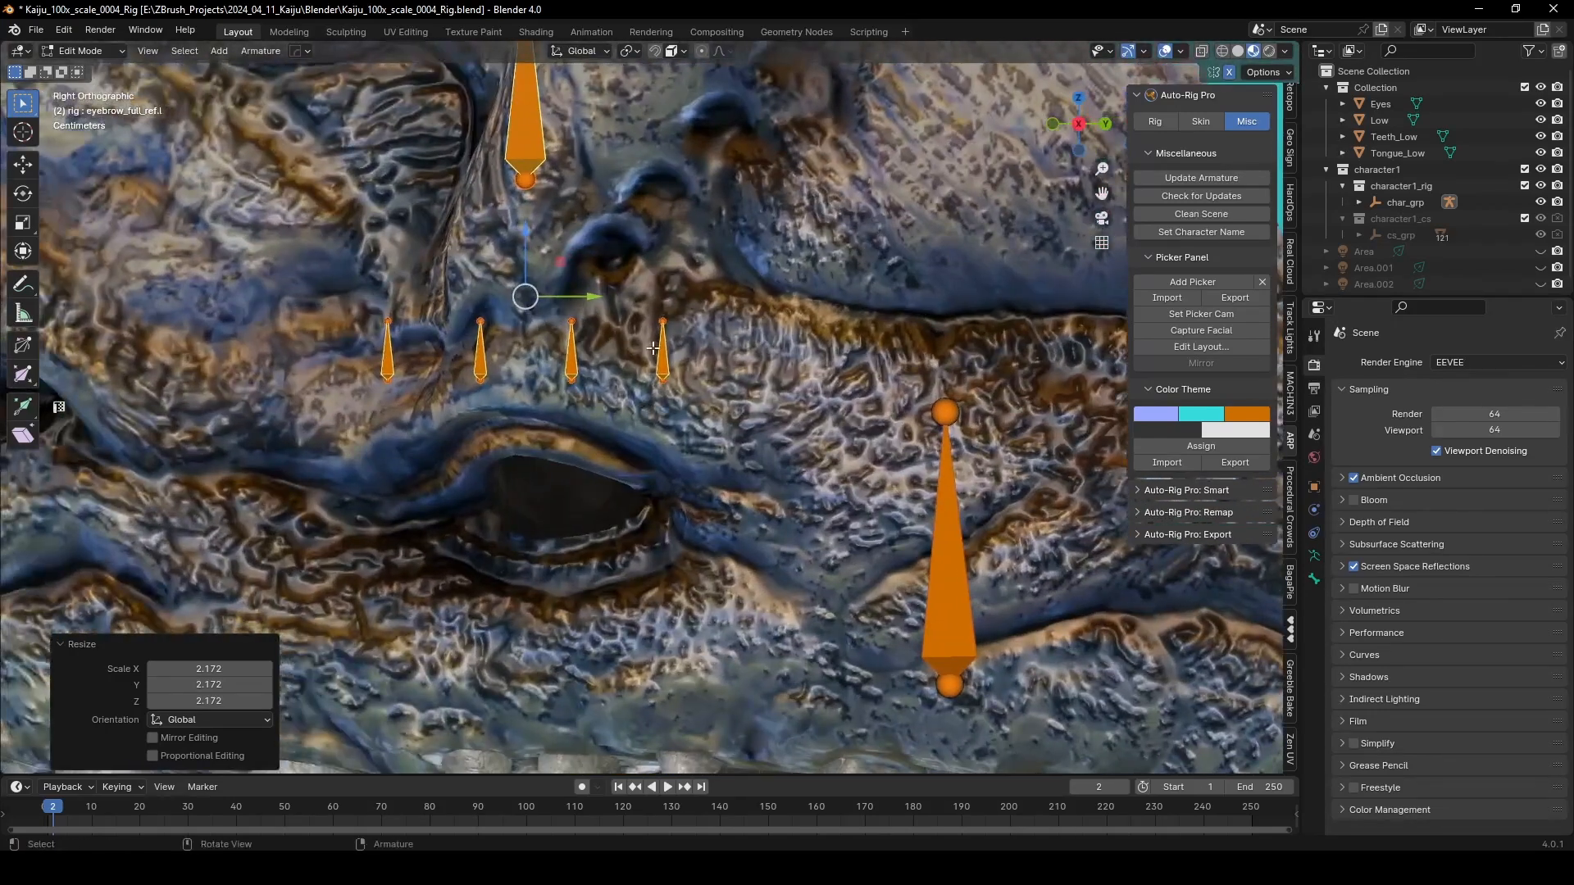
left_click(662, 360)
left_click_drag(662, 351, 695, 410)
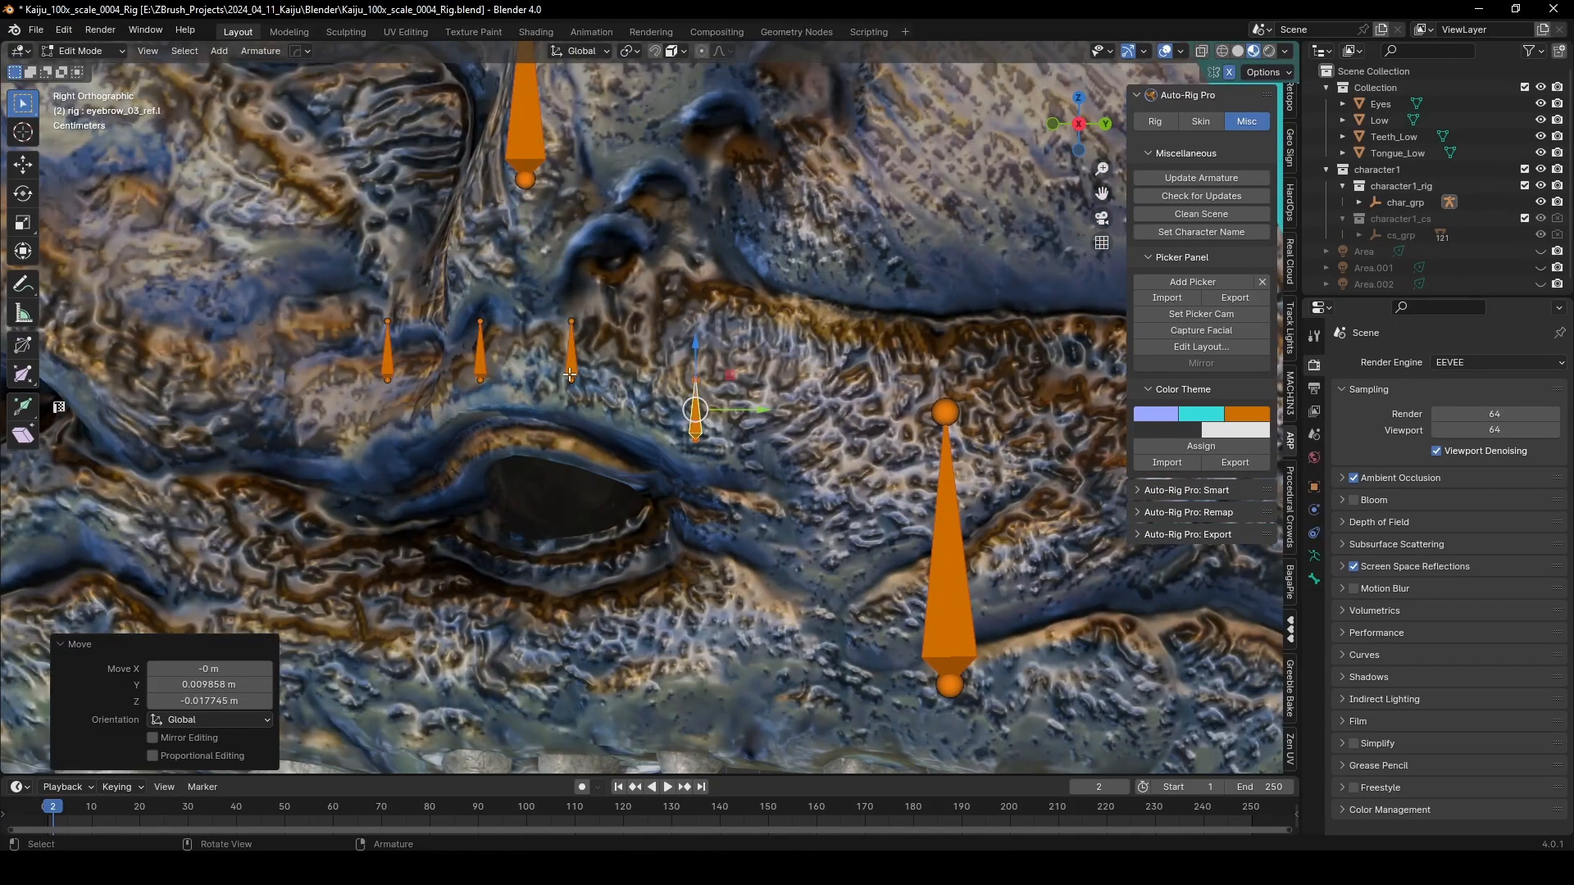
left_click_drag(570, 375, 607, 375)
right_click(598, 398)
left_click_drag(482, 344, 386, 415)
Step: Move the full eyebrow bone above the eye about 0.005 m back and 0.040 m down
scroll(384, 246, "down", 2)
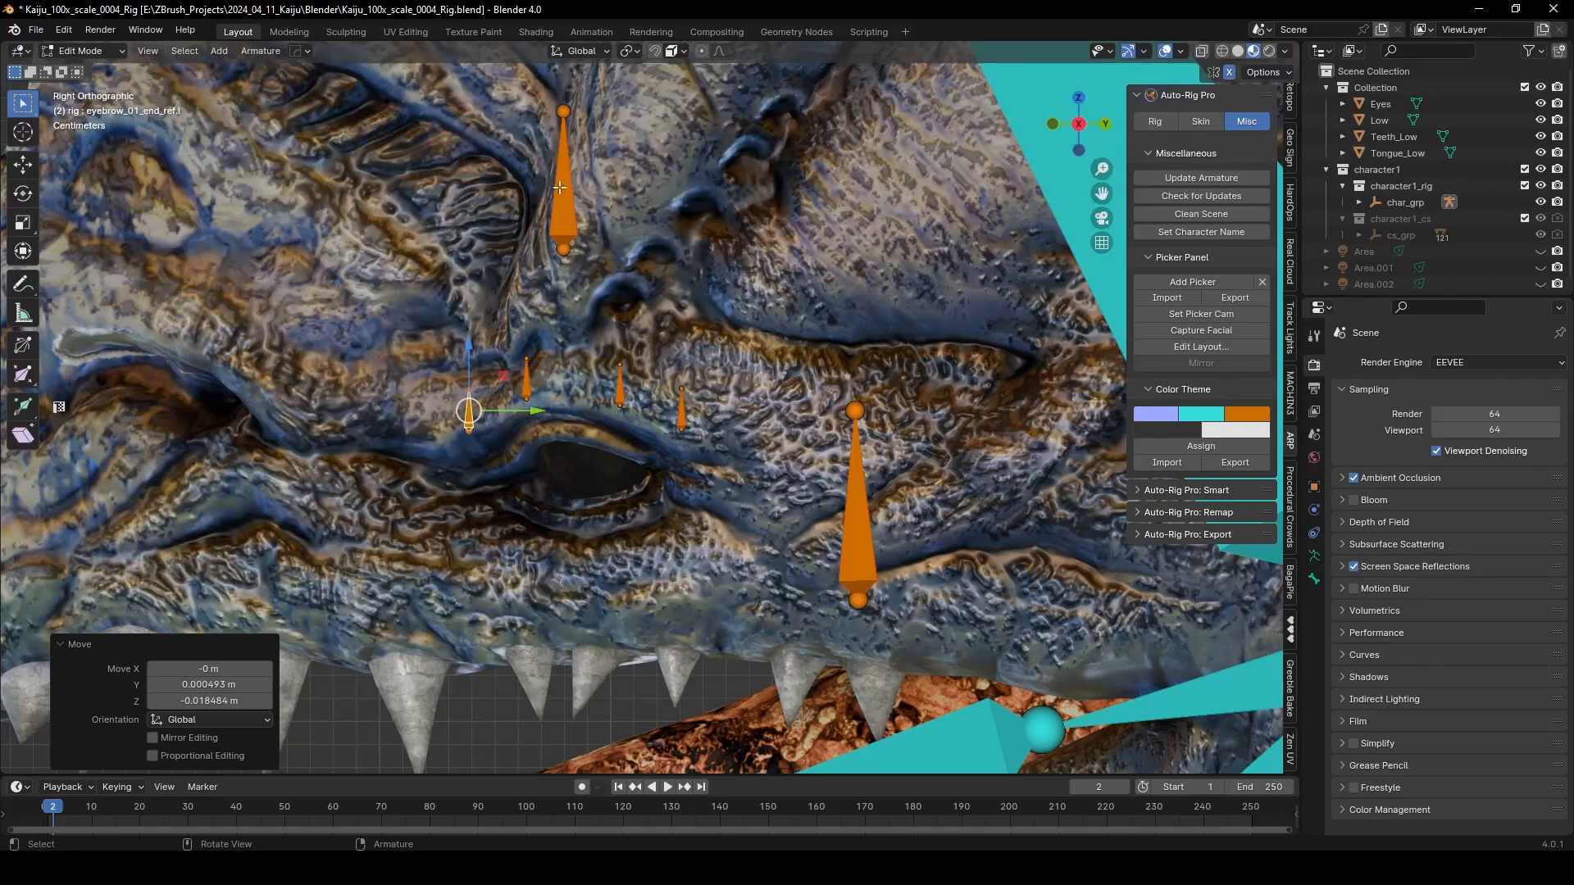
left_click_drag(559, 187, 569, 279)
scroll(566, 312, "down", 3)
Step: Select the left cheek inflate reference bone and move it about 0.452 m back and 0.004 m down in side view
middle_click_drag(387, 437, 594, 508)
scroll(595, 508, "up", 3)
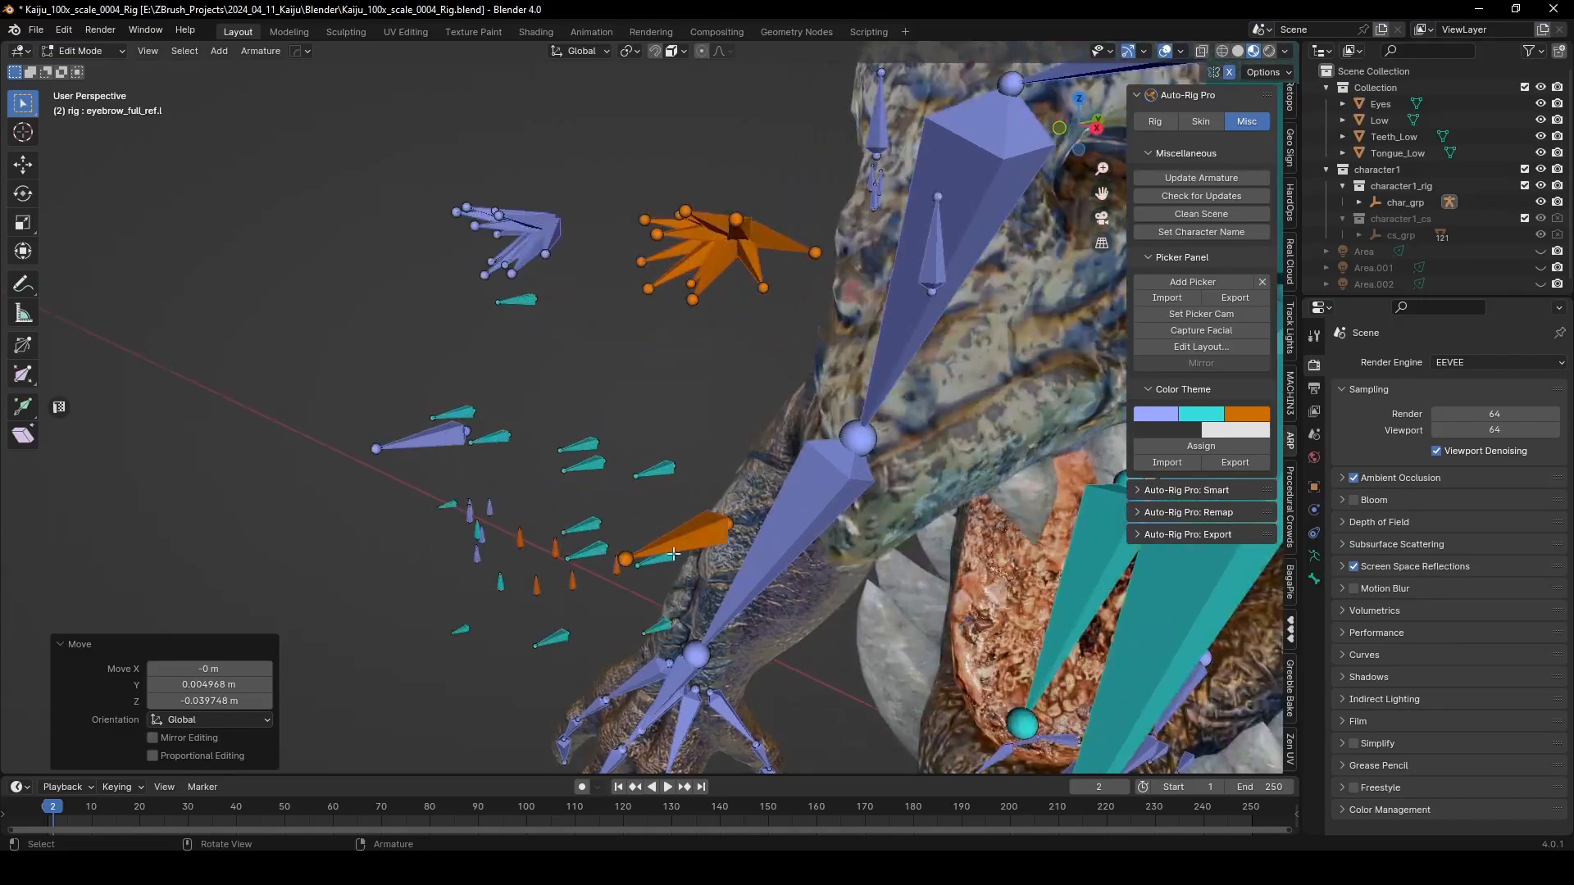
left_click(688, 543)
middle_click_drag(725, 543, 427, 497)
scroll(678, 497, "down", 3)
scroll(427, 498, "down", 1)
key("g")
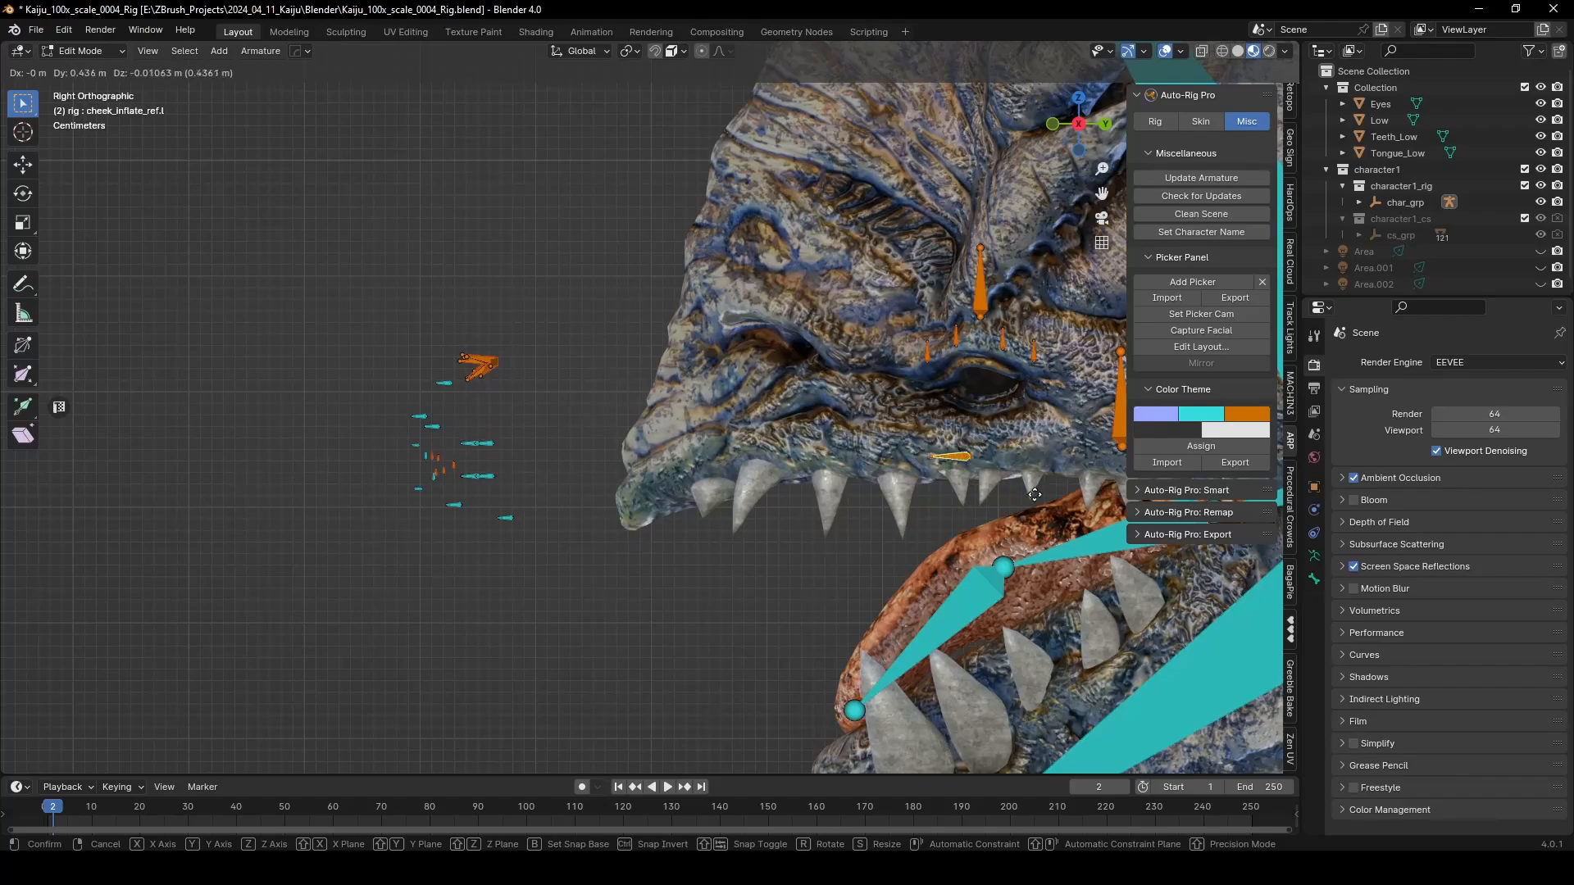
left_click(1049, 487)
Step: Move the cheek inflate bone about 0.076 m further back along Y, behind the eye
scroll(751, 474, "up", 5)
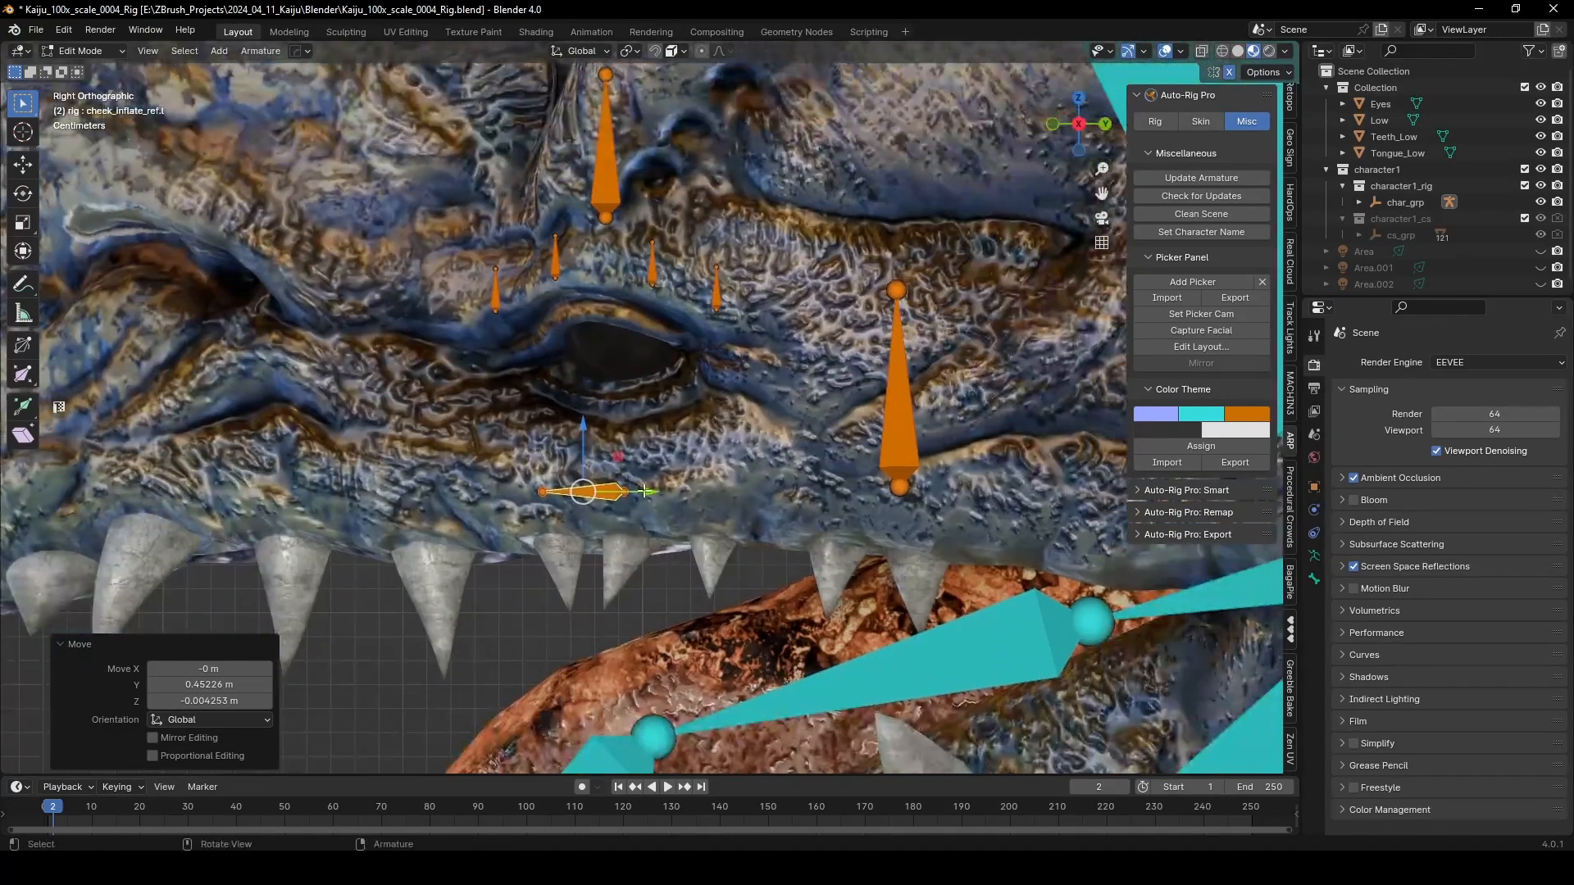
key("g")
key("y")
left_click(751, 474)
Step: Move the cheek inflate bone about 0.127 m outward along X and rotate it about global Z to follow the cheek
middle_click_drag(752, 474, 683, 485)
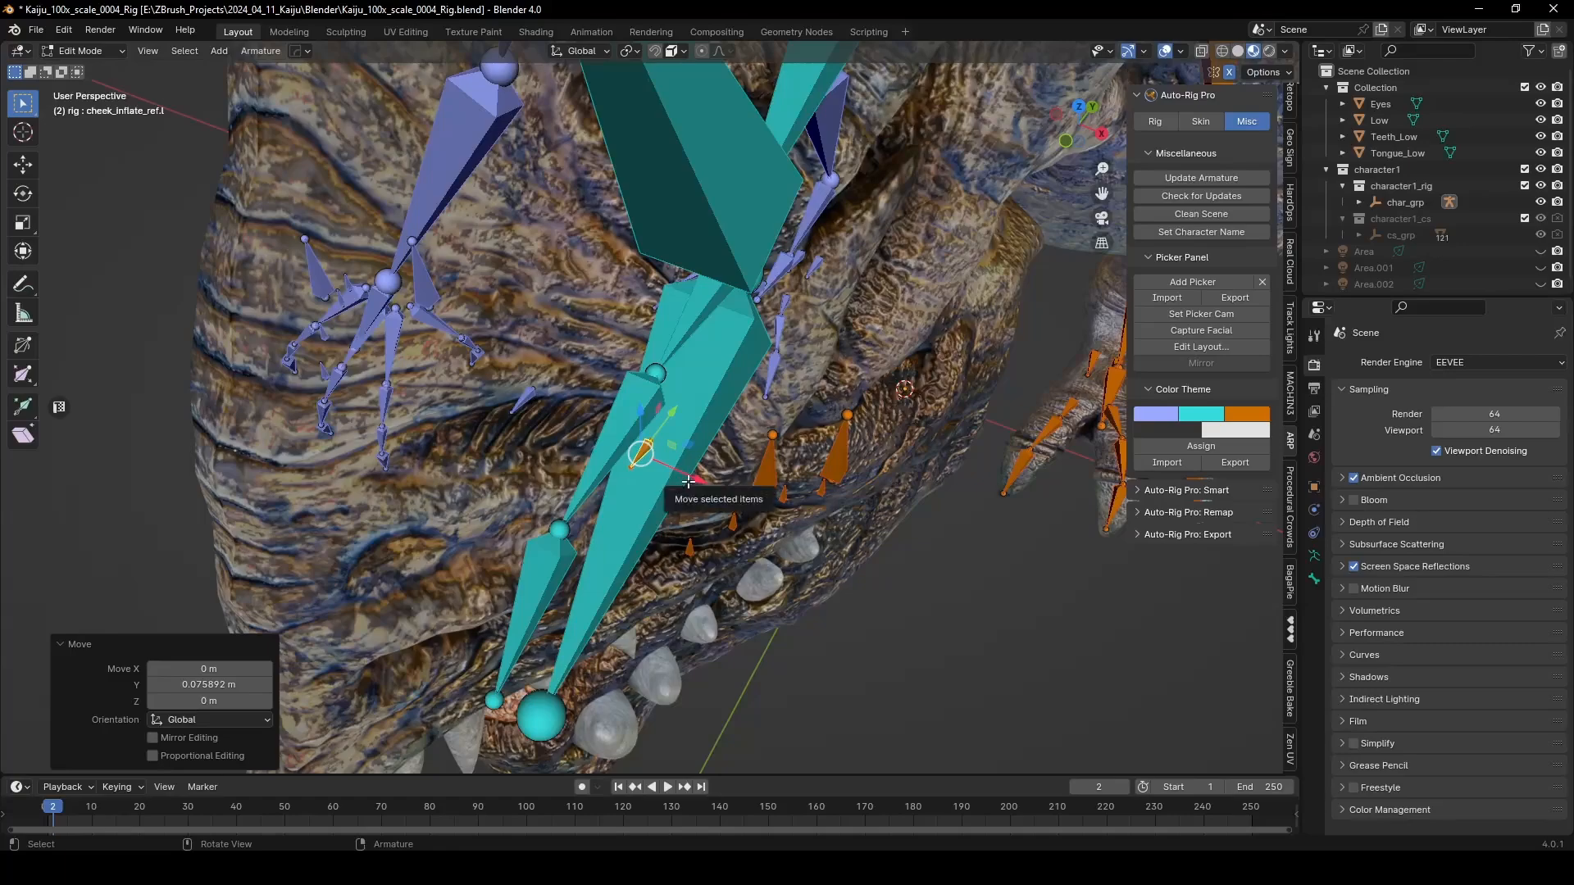
key("g")
key("x")
left_click(840, 506)
key("r")
key("z")
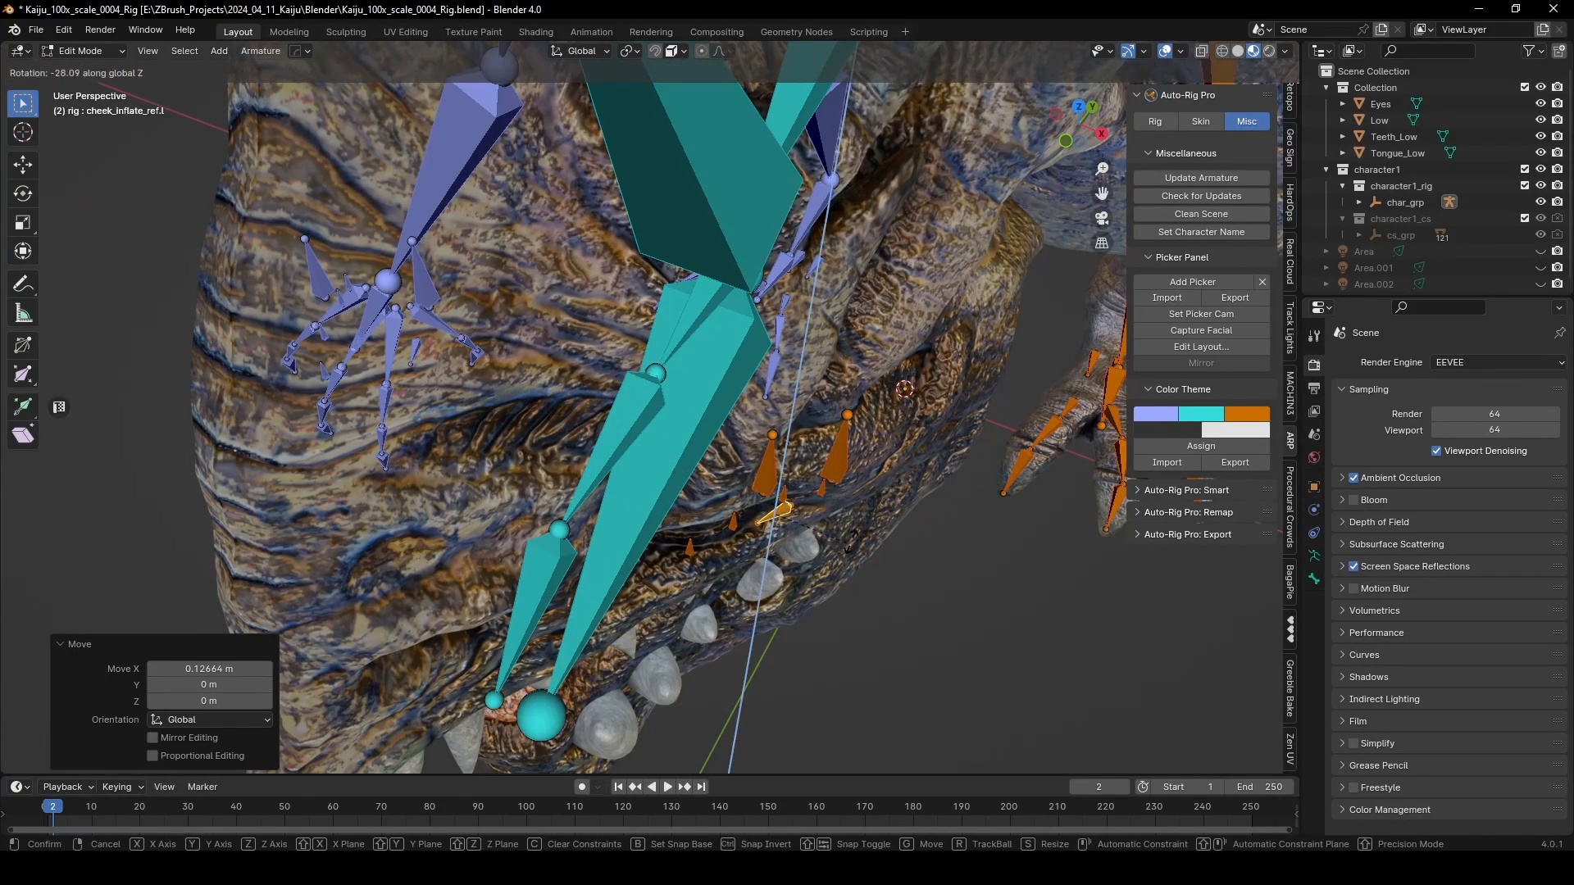
left_click(859, 533)
Step: Return the armature to Object Mode and run Auto-Rig Pro's Match to Rig
middle_click_drag(859, 532, 757, 357)
scroll(639, 461, "down", 2)
middle_click_drag(597, 406, 282, 459)
scroll(580, 446, "down", 1)
scroll(648, 657, "down", 1)
key("Tab")
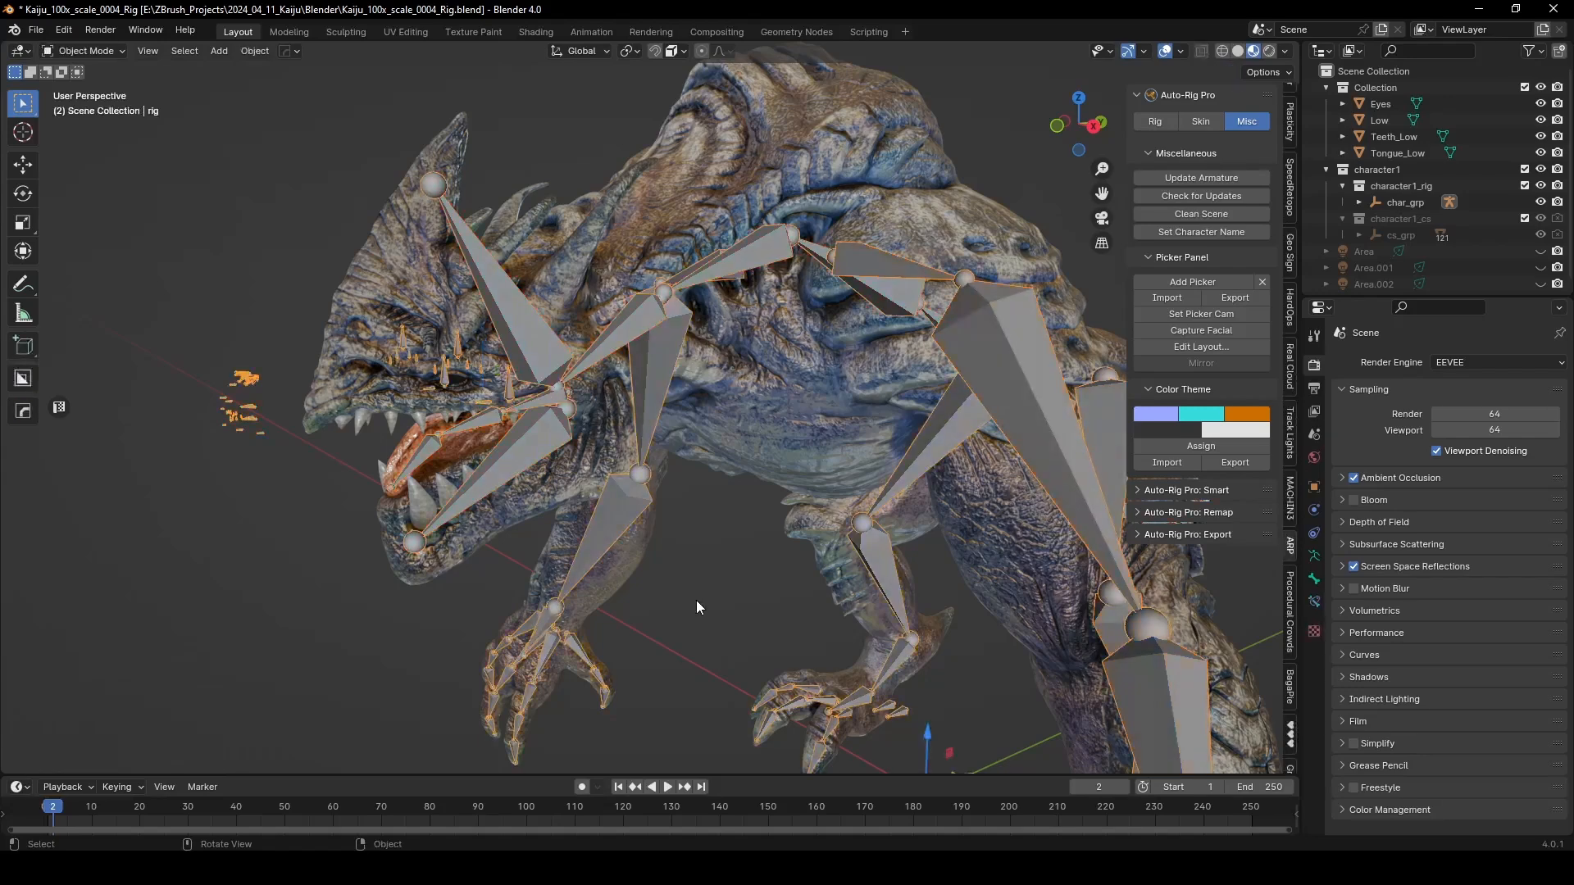
mouse_move(690, 587)
middle_mouse_down()
mouse_move(735, 577)
mouse_move(695, 592)
middle_mouse_up()
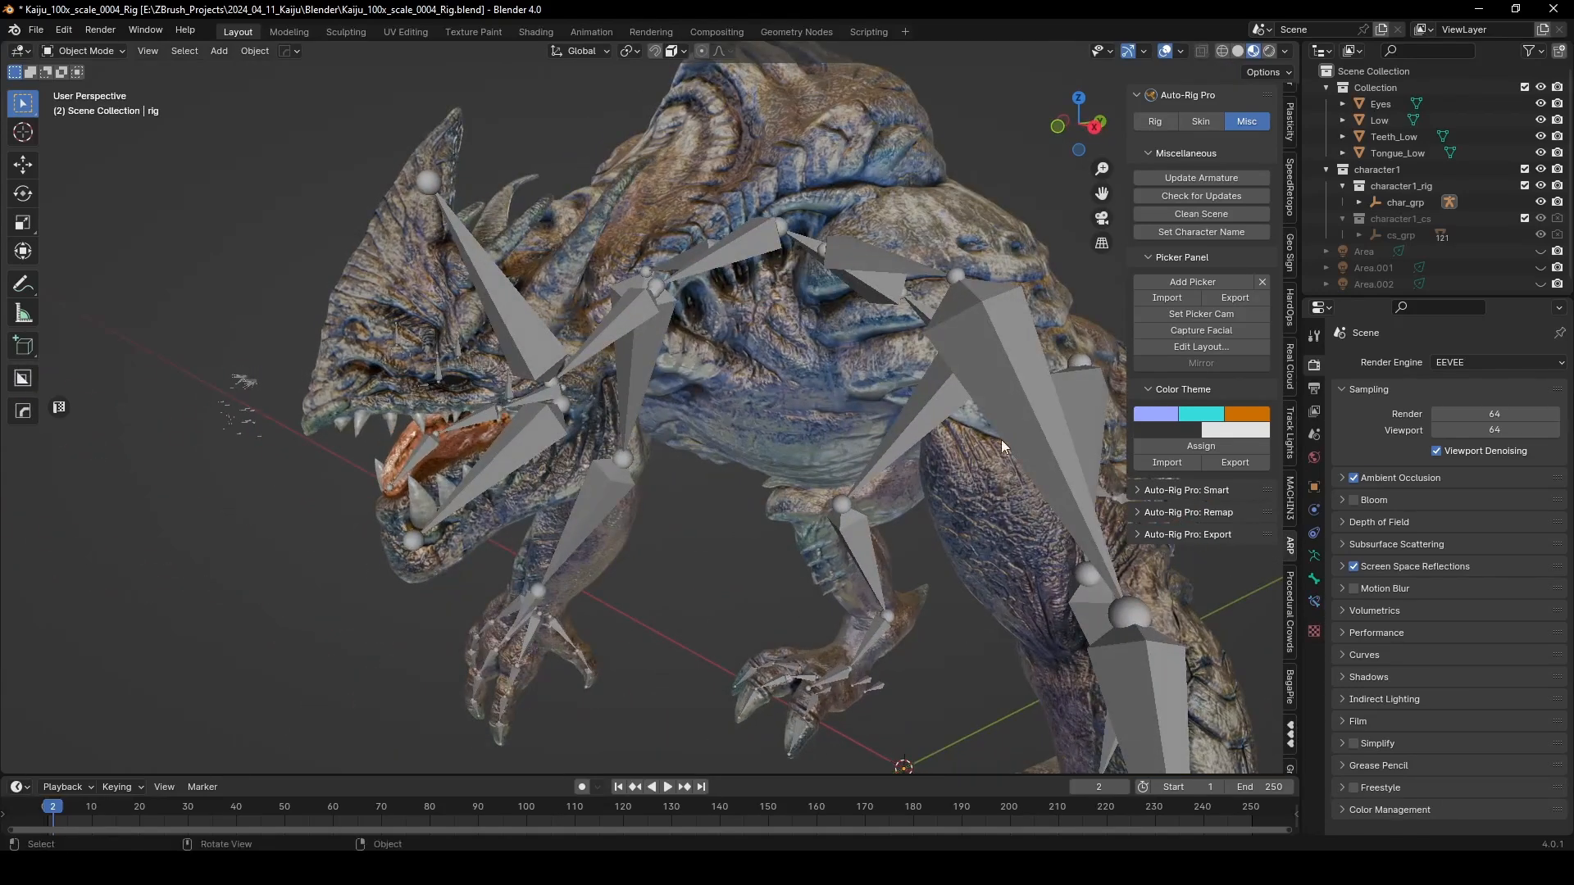
left_click(1159, 124)
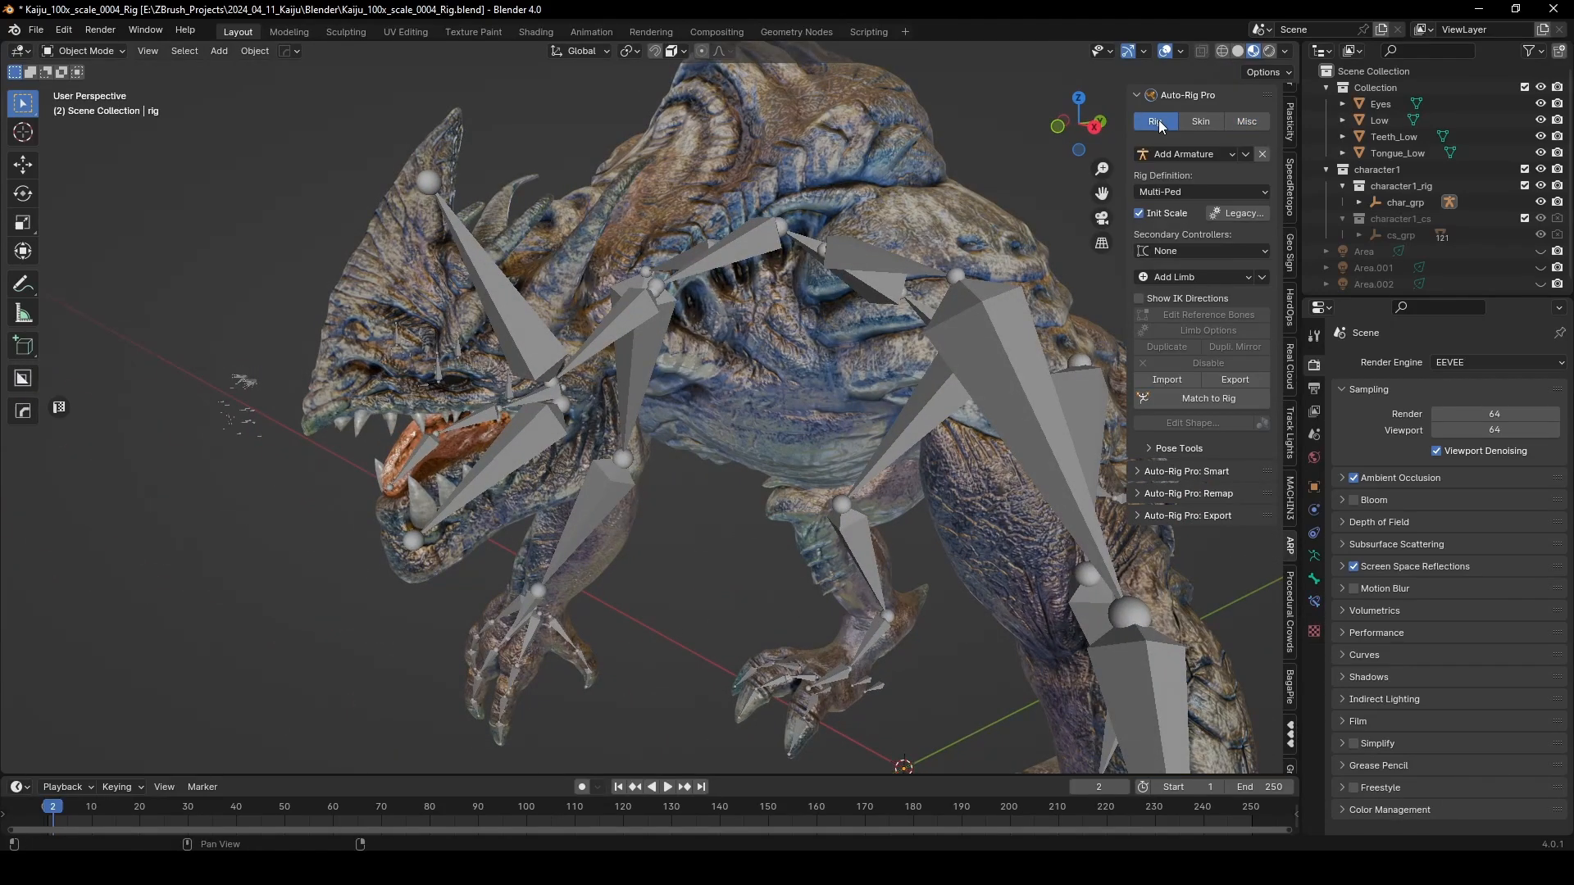
left_click(1190, 399)
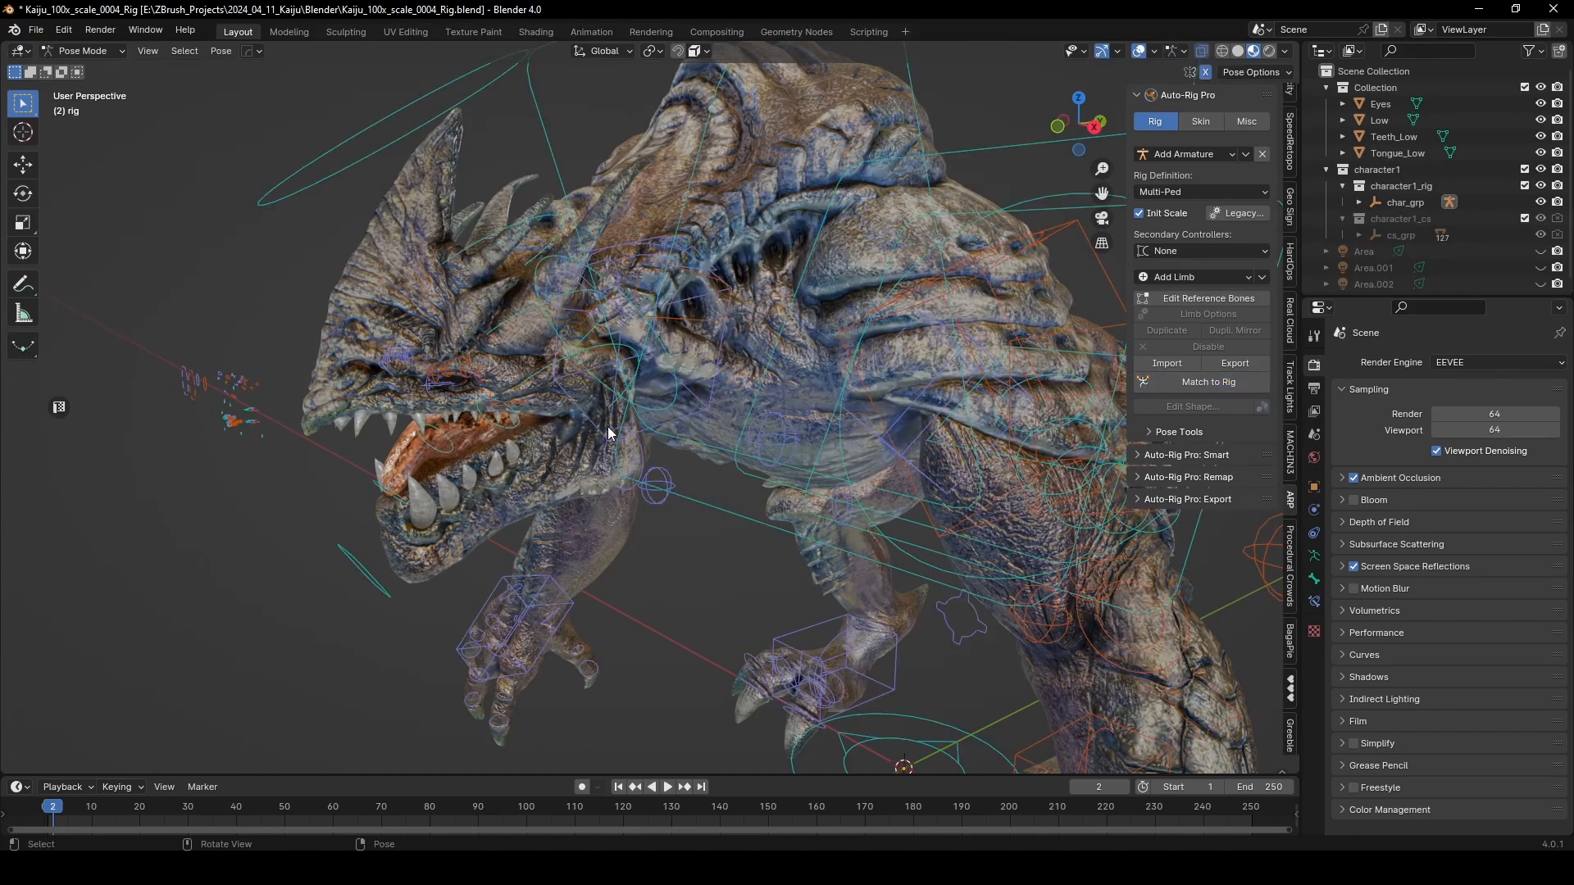
Step: Inspect the generated facial controllers on the head and return to editing the reference bones
mouse_move(437, 383)
middle_mouse_down()
mouse_move(328, 342)
mouse_move(367, 301)
mouse_move(493, 320)
mouse_move(453, 372)
middle_mouse_up()
scroll(453, 371, "up", 3)
middle_click_drag(288, 357, 713, 420, "shift")
scroll(730, 418, "down", 6)
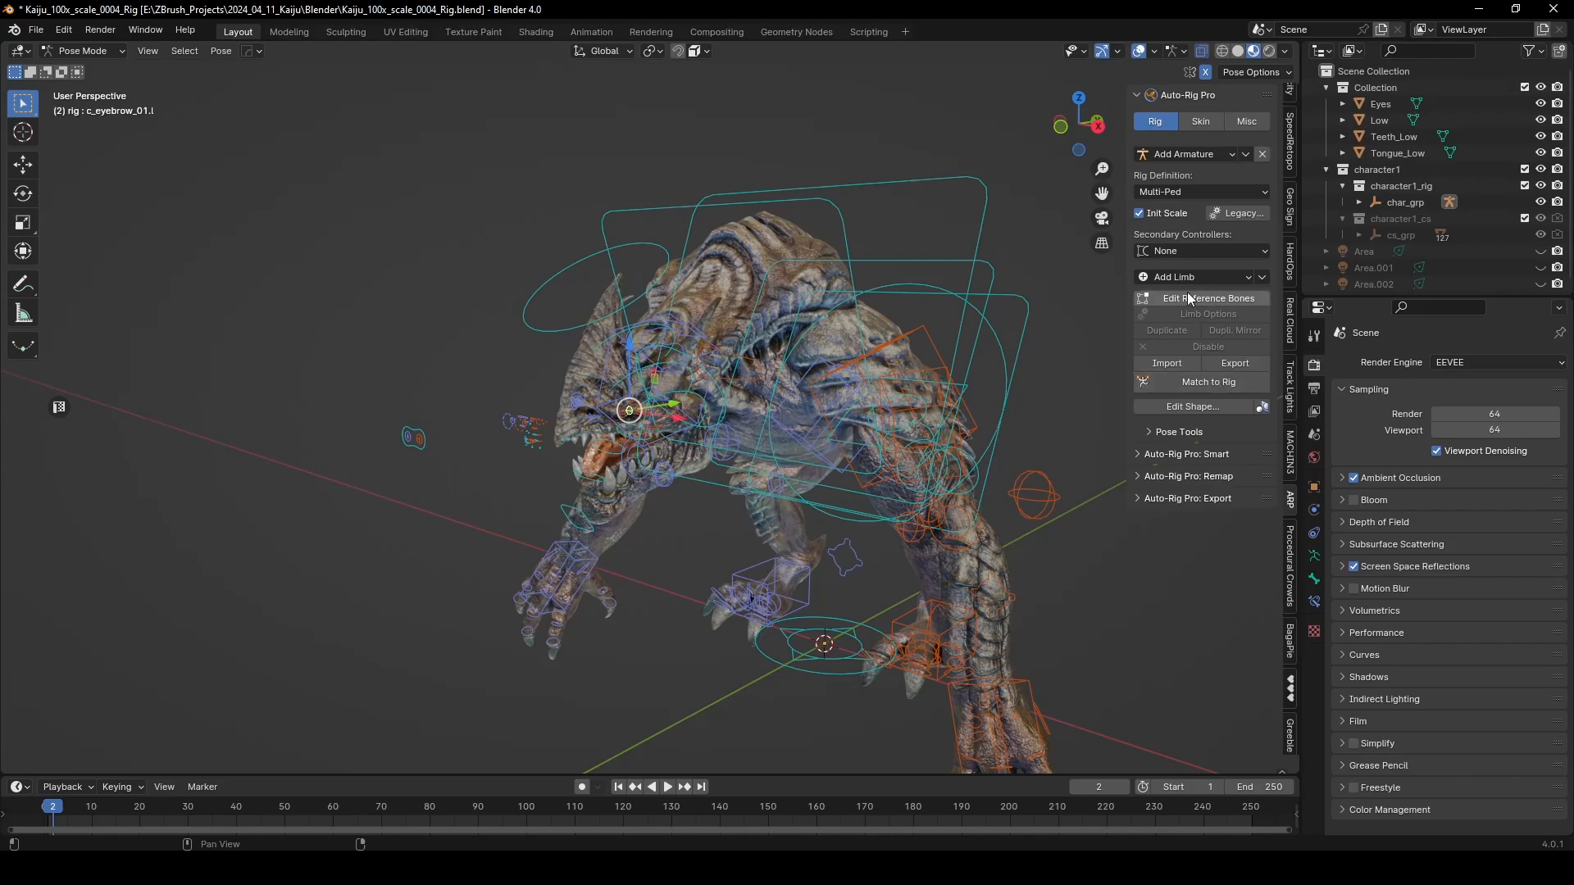
left_click(1199, 302)
scroll(630, 476, "up", 5)
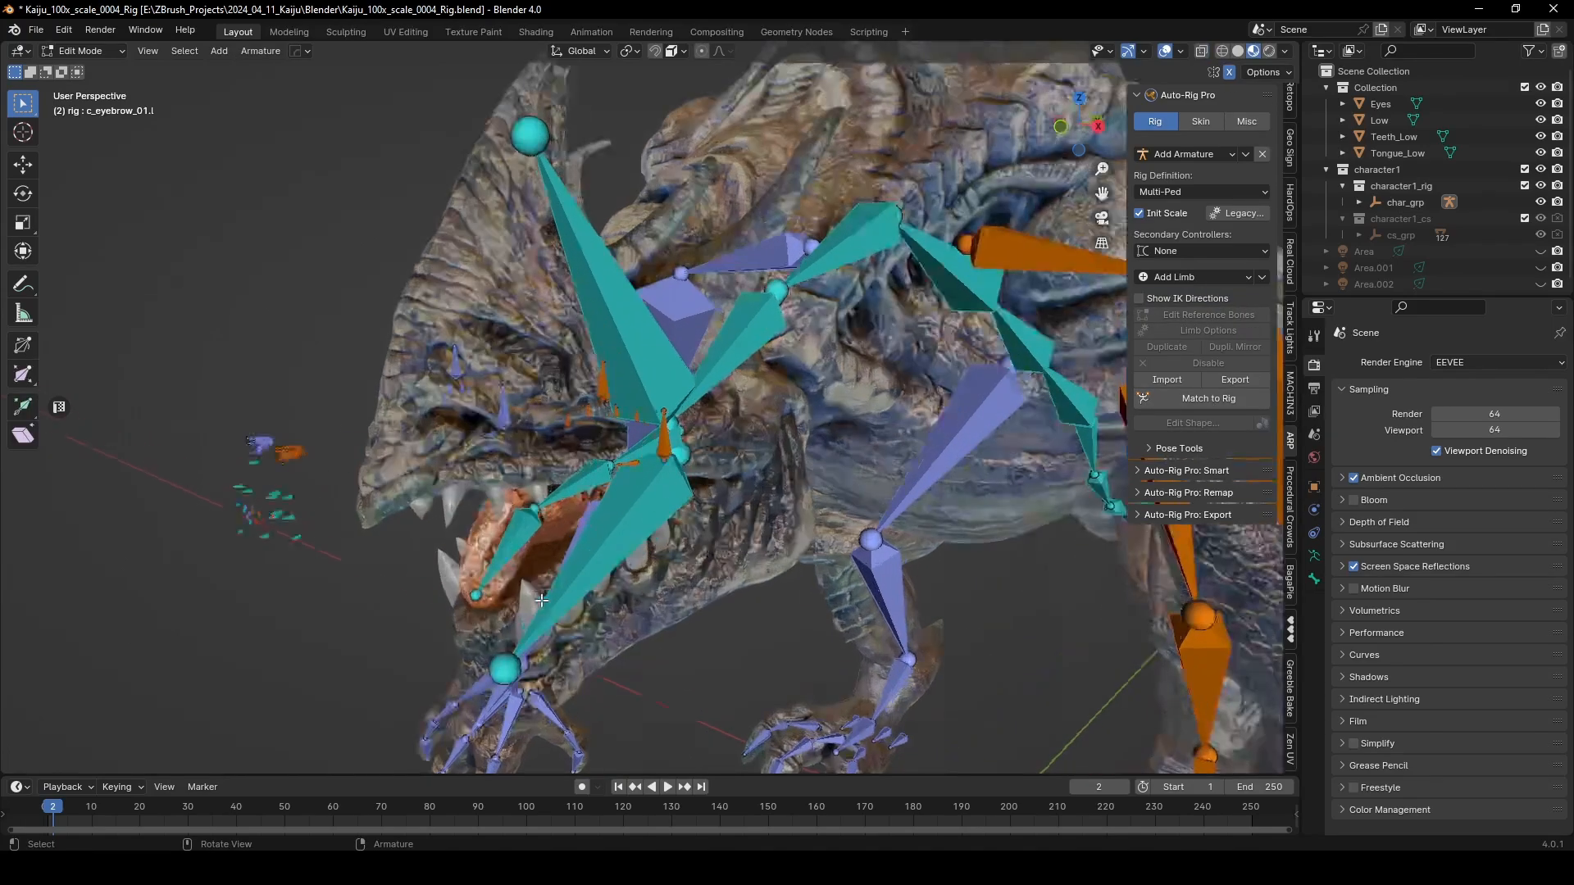
Step: Examine the unplaced facial bones in front of the head, selecting the second chin bone and the bottom lip roll bone to identify them
middle_click_drag(630, 475, 525, 524)
scroll(338, 557, "up", 2)
middle_click_drag(169, 611, 700, 450, "shift")
scroll(338, 495, "up", 2)
left_click(767, 569)
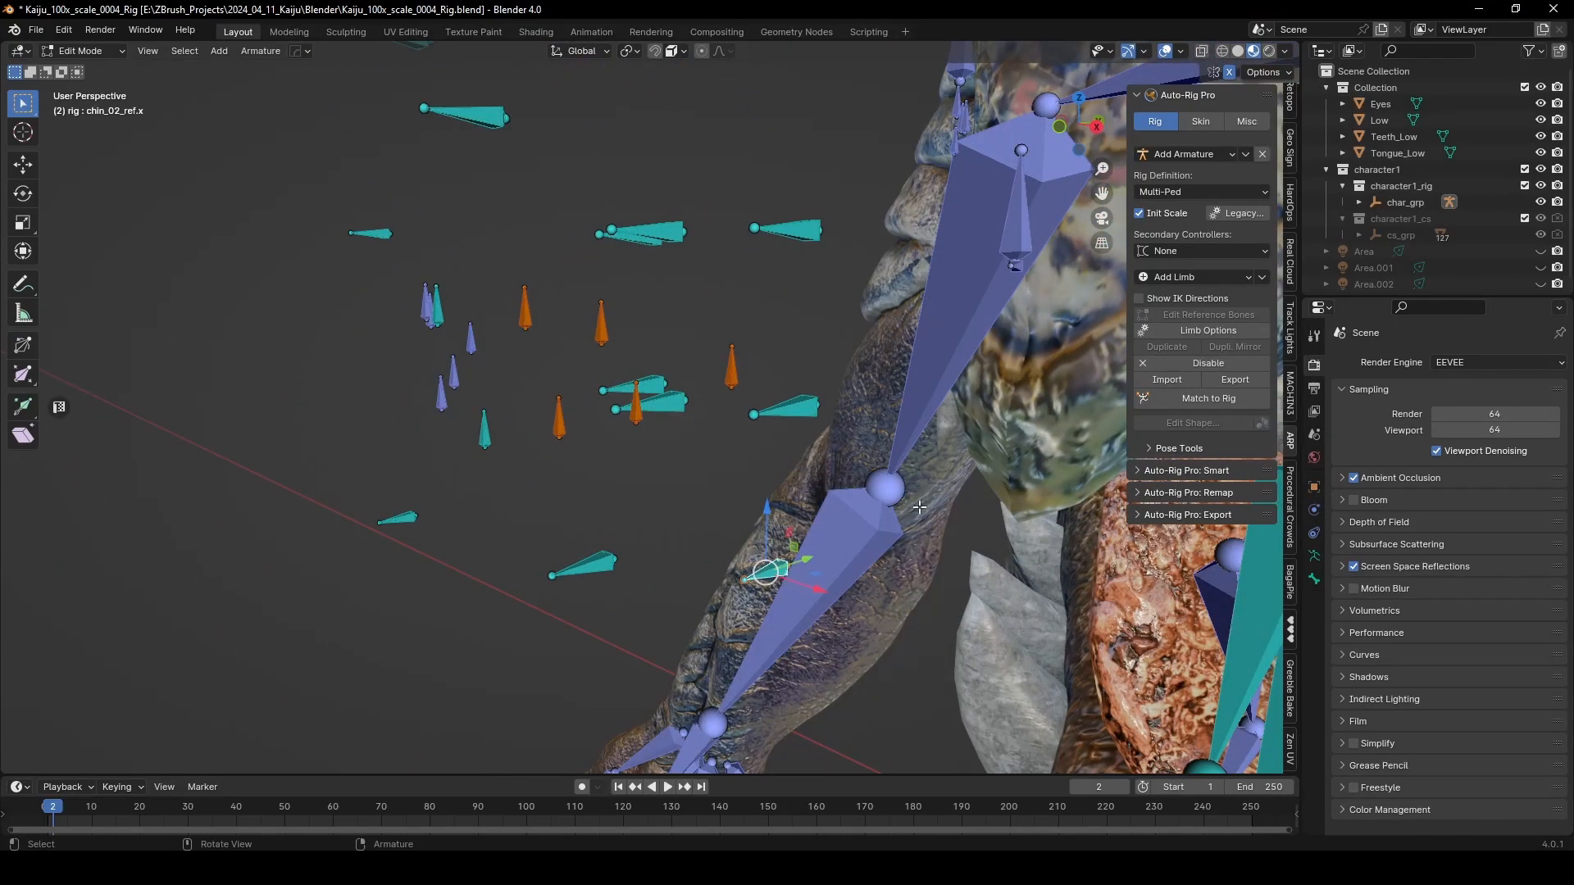
middle_click_drag(919, 508, 812, 467)
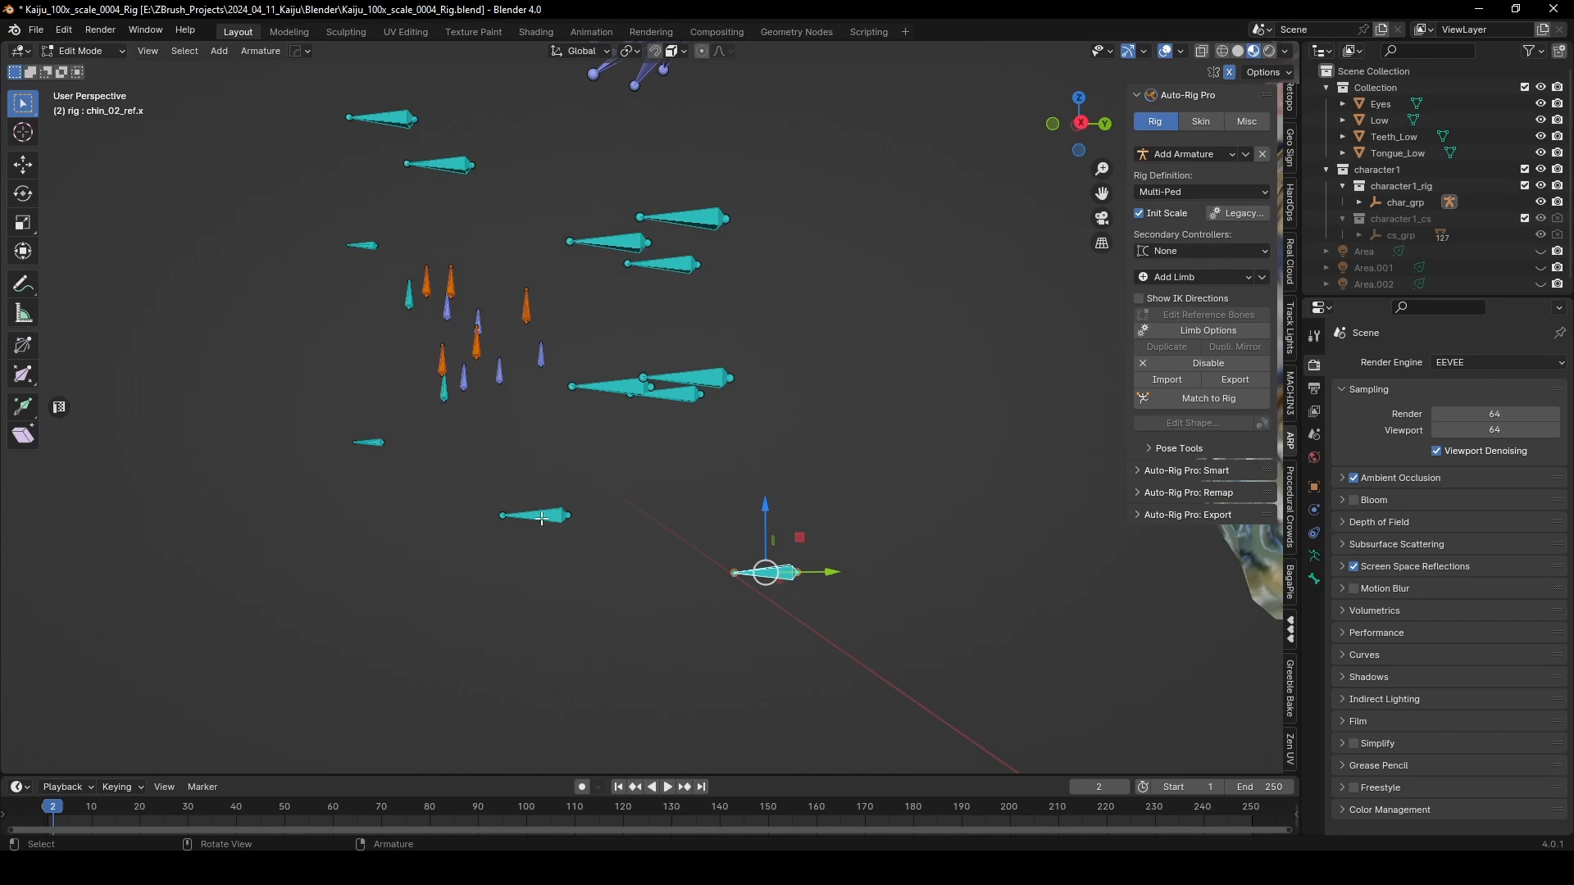
left_click(371, 445)
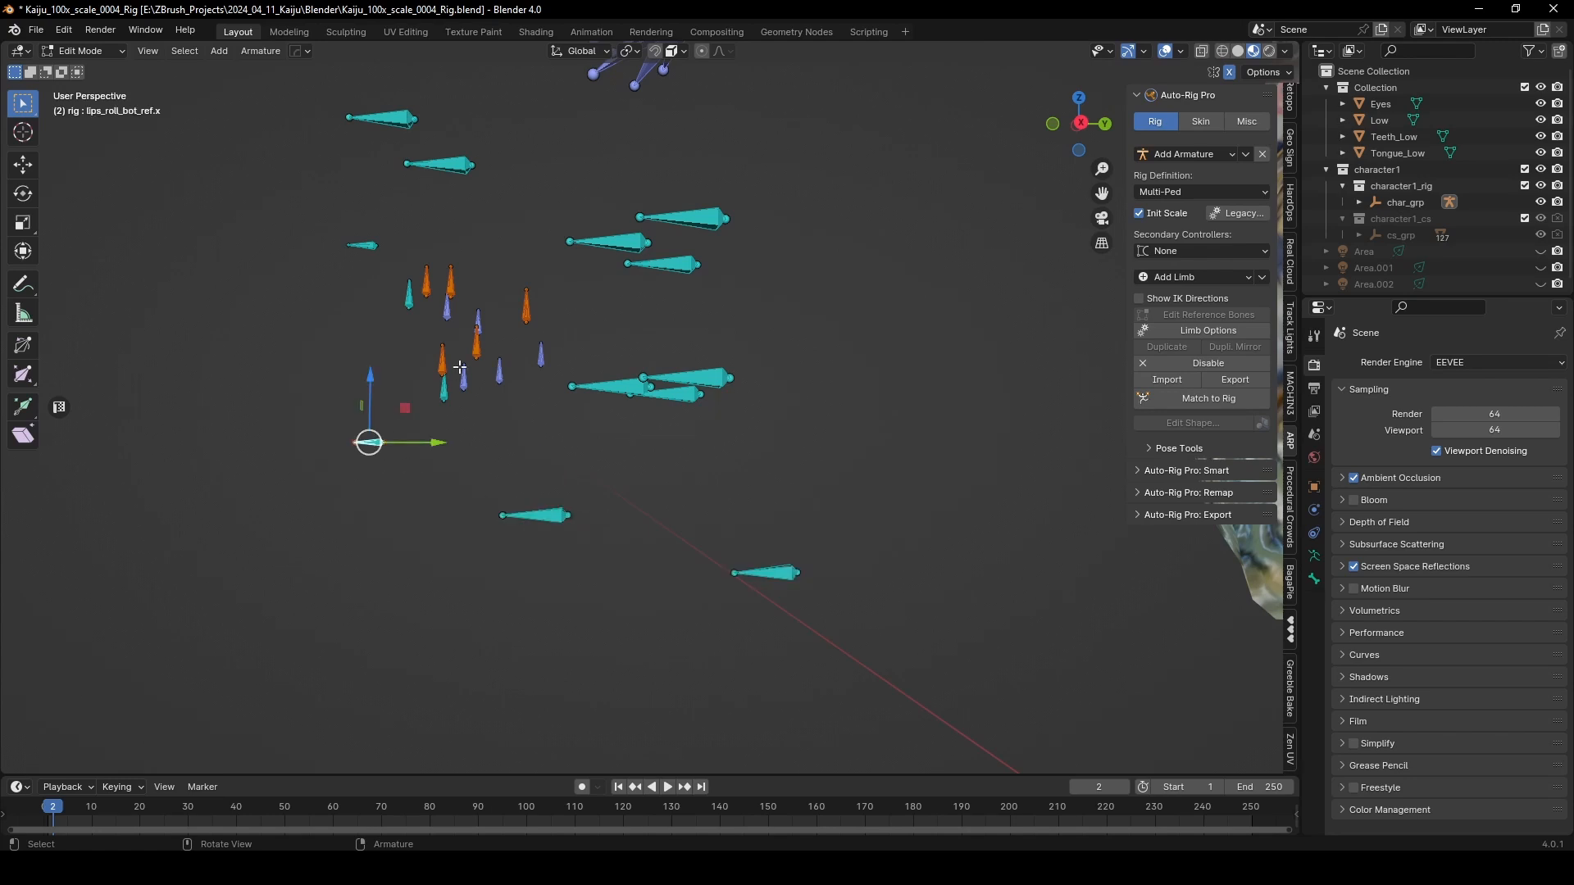
scroll(460, 368, "down", 5)
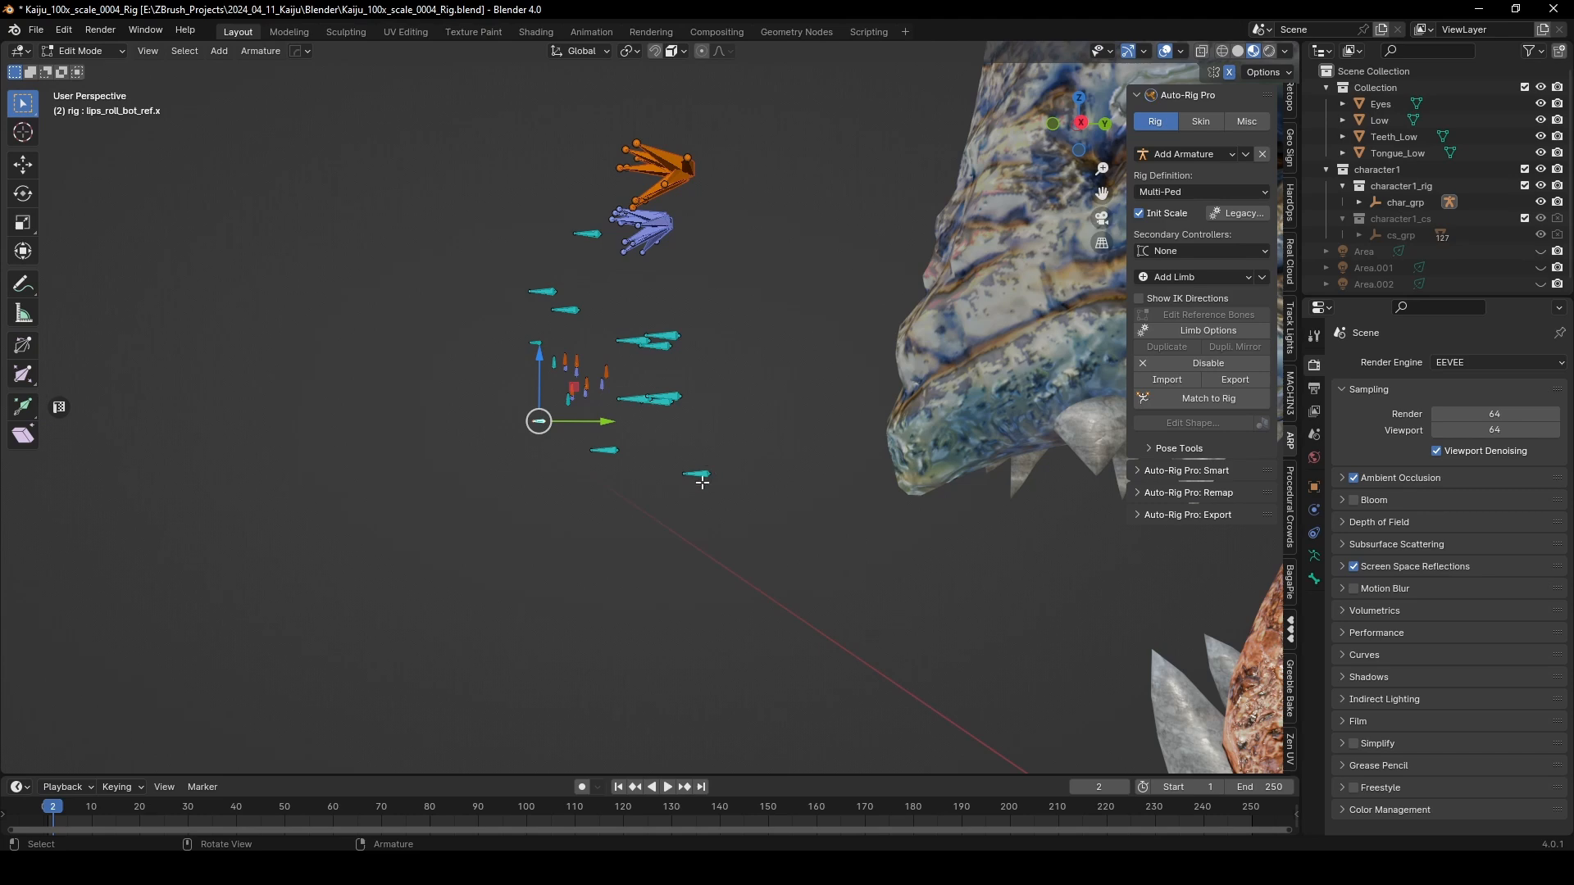
Step: Select both chin reference bones and try moving them to the lower jaw in side view
left_click(700, 481)
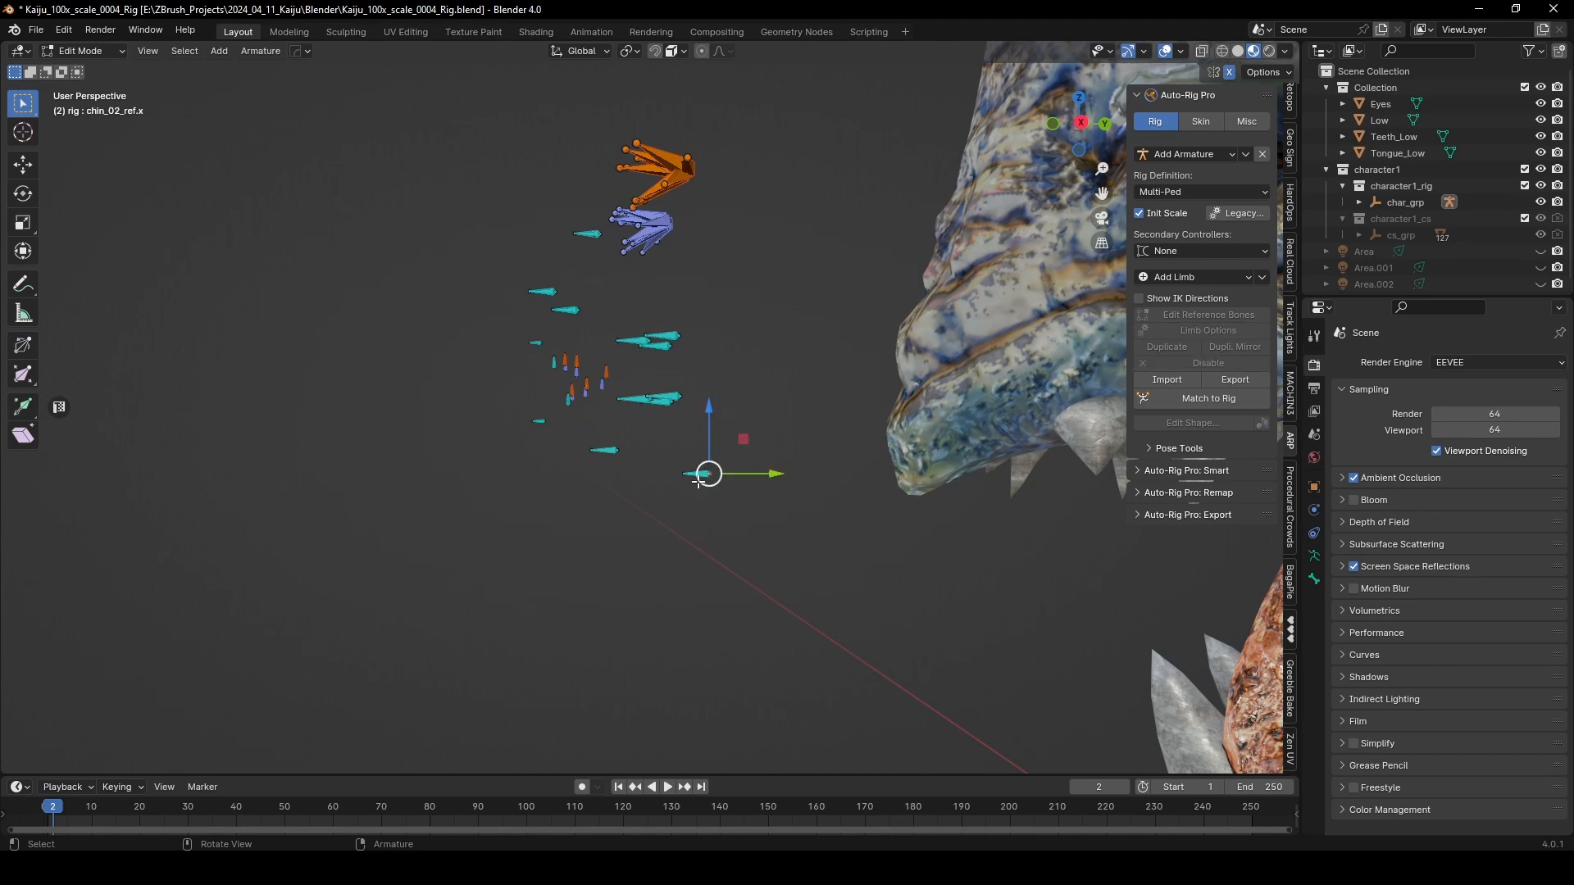
left_click(604, 452, "shift")
key("KP_3")
scroll(938, 492, "down", 4)
middle_click_drag(938, 491, 557, 193, "shift")
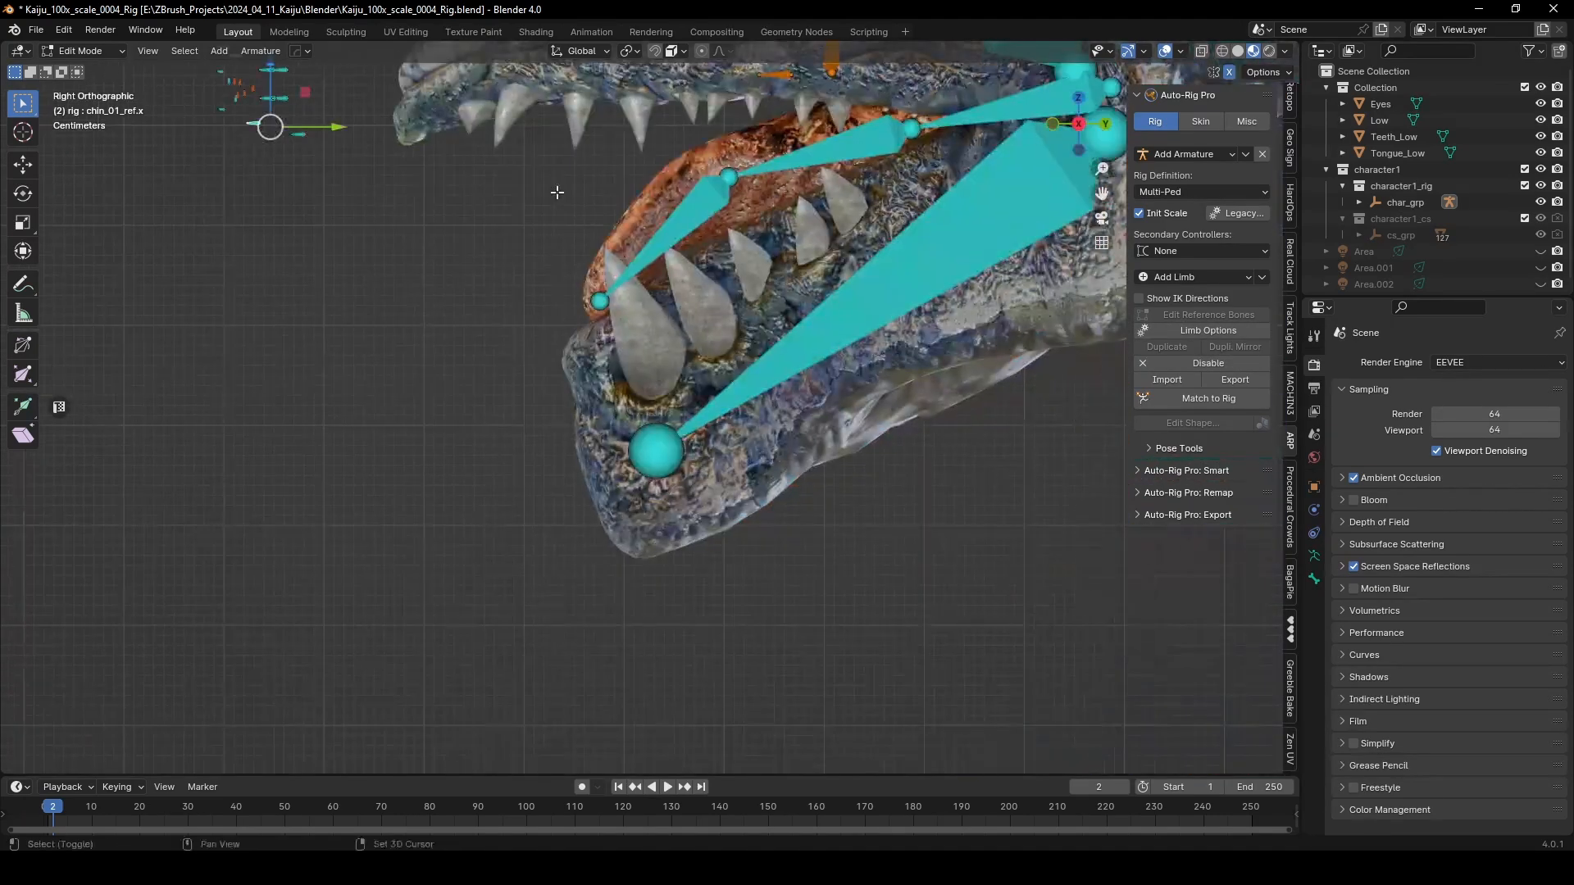
key("g")
right_click(666, 443)
Step: Move both chin reference bones from the unplaced group to the front of the lower jaw in side view
middle_click_drag(291, 157, 376, 333, "shift")
scroll(375, 333, "up", 5)
middle_click_drag(239, 250, 662, 467, "shift")
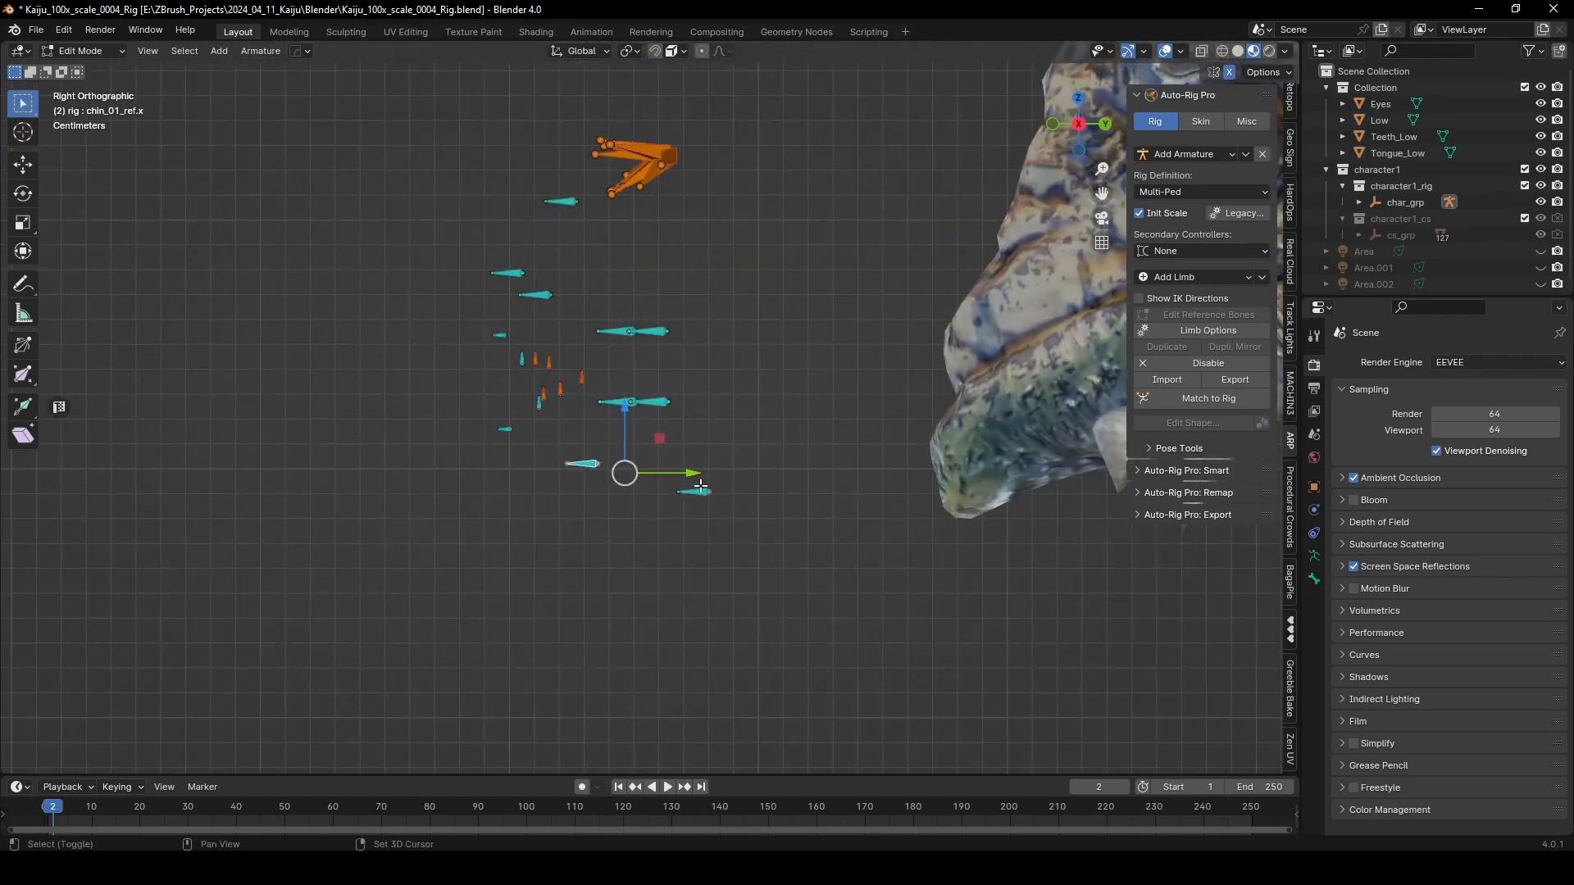
scroll(609, 473, "down", 4)
key("g")
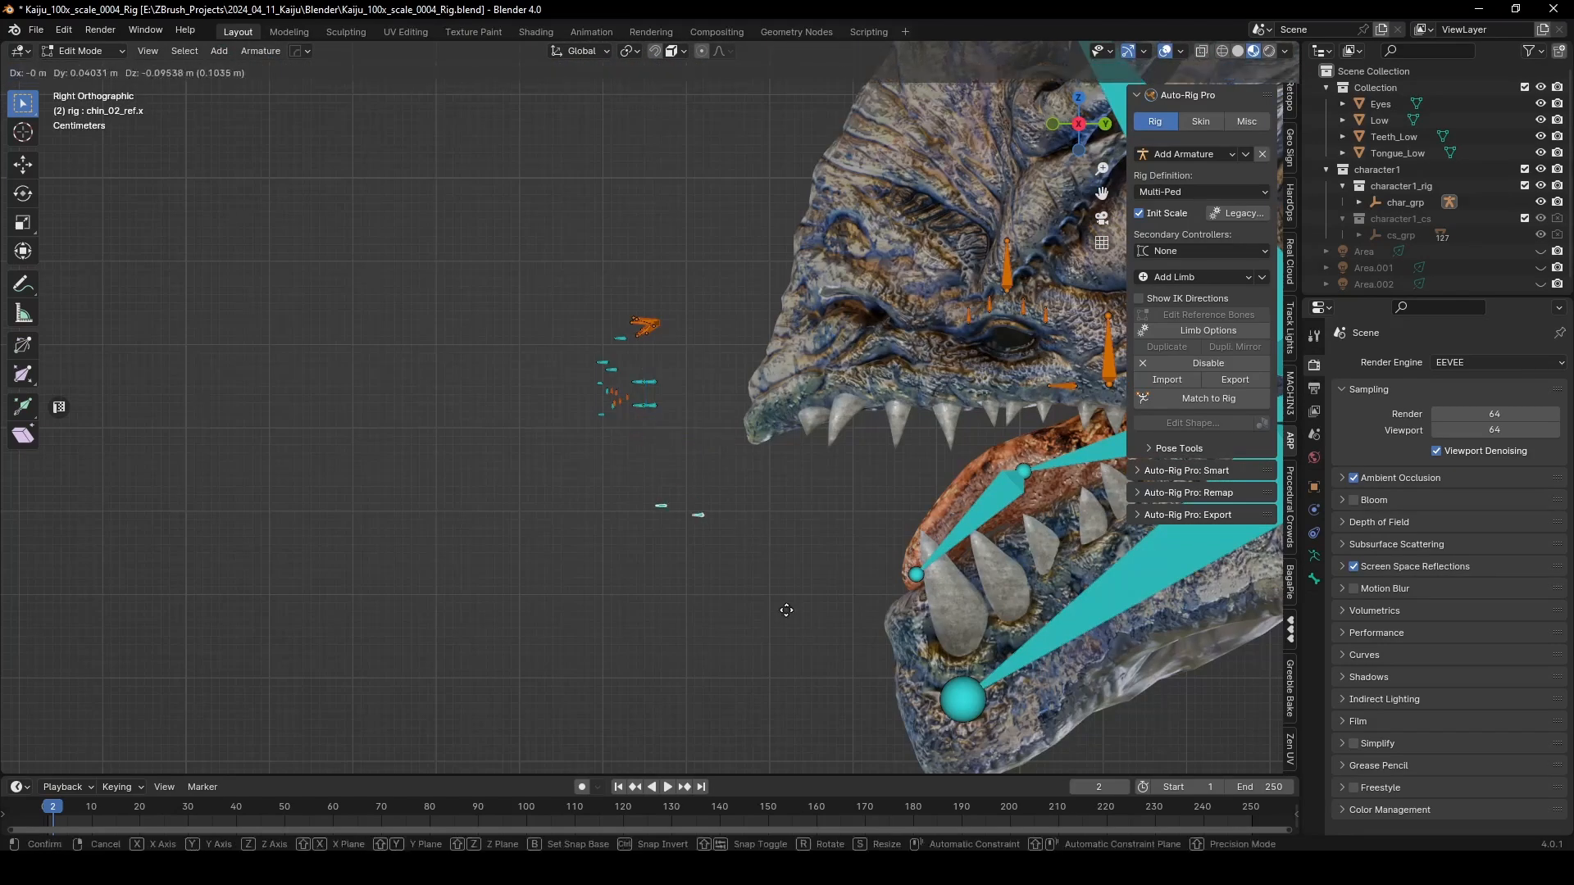
left_click(1014, 55)
Step: Scale the two chin bones up by about 4.86 and lower them until the second chin bone sits at the chin's underside
middle_click_drag(942, 681, 627, 421, "shift")
key("s")
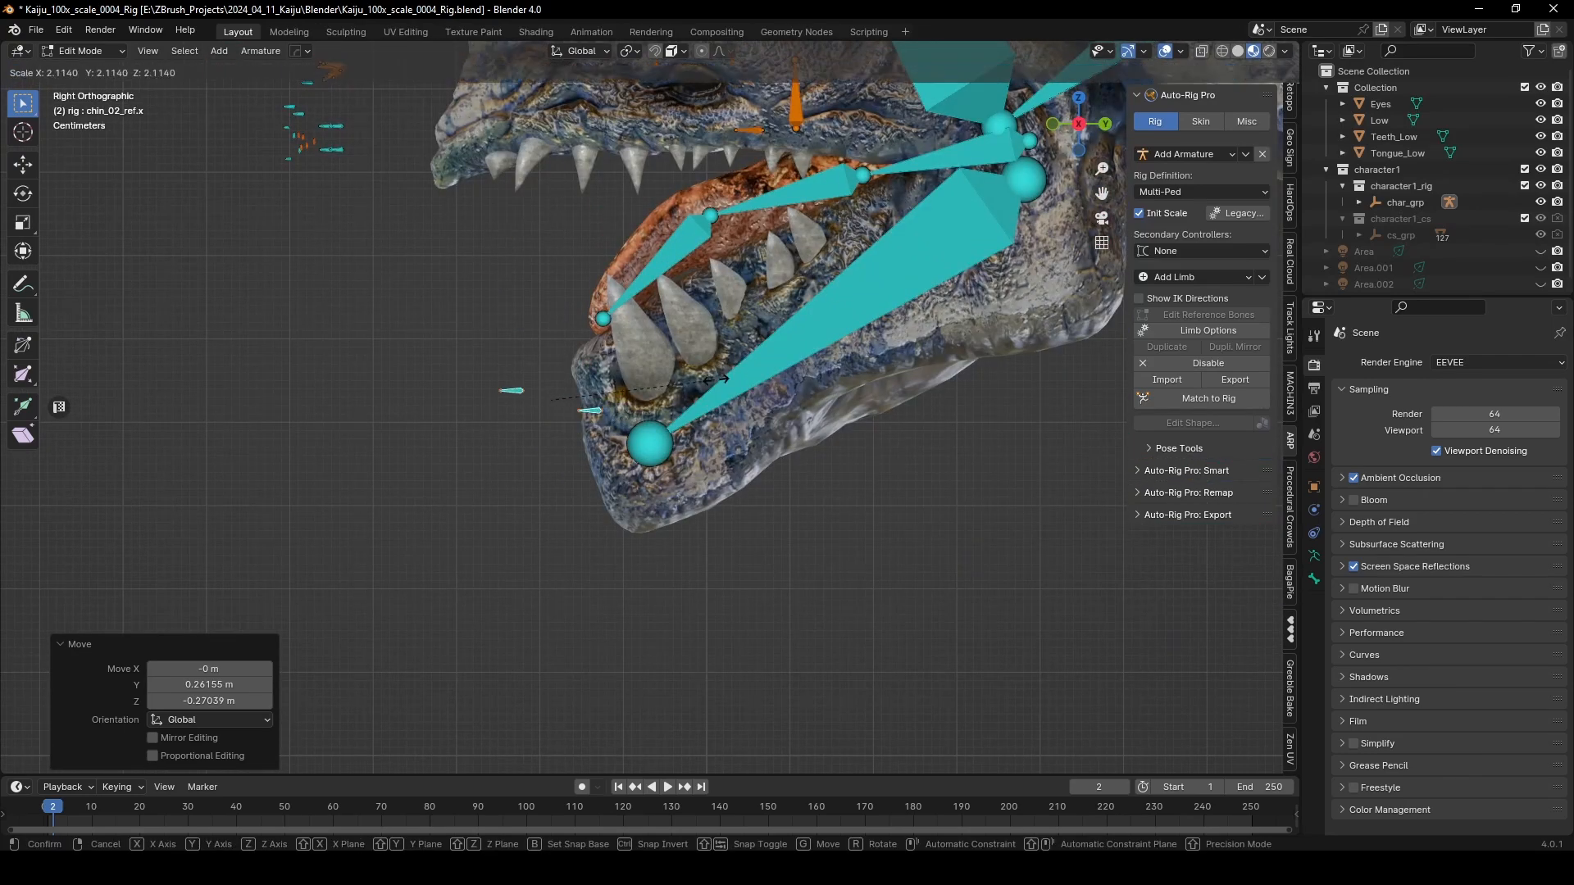
left_click(910, 331)
scroll(478, 393, "up", 3)
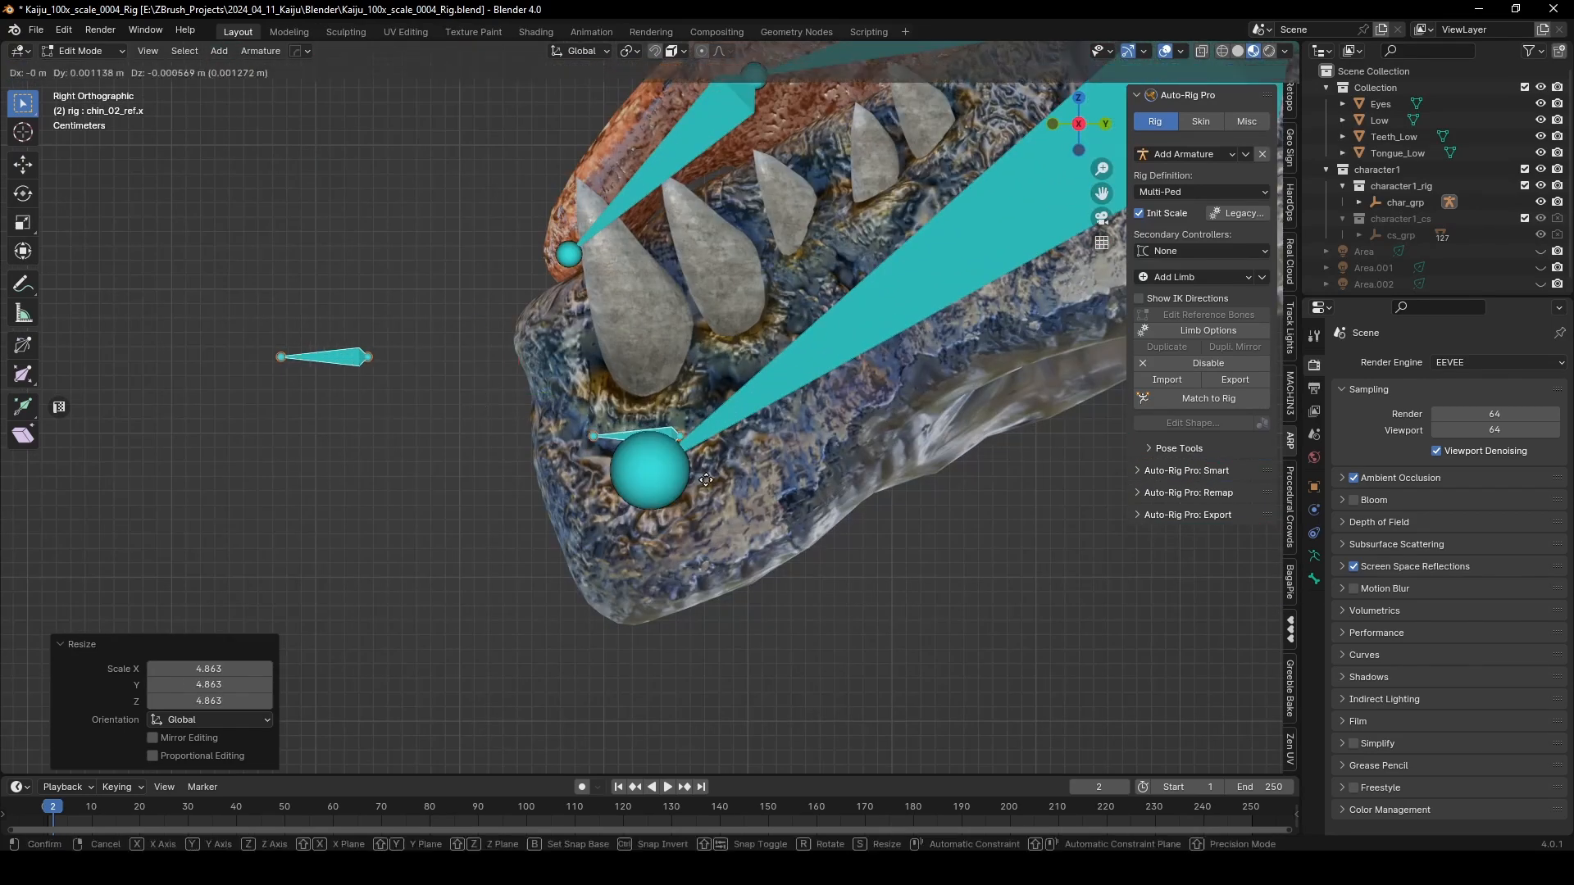
key("g")
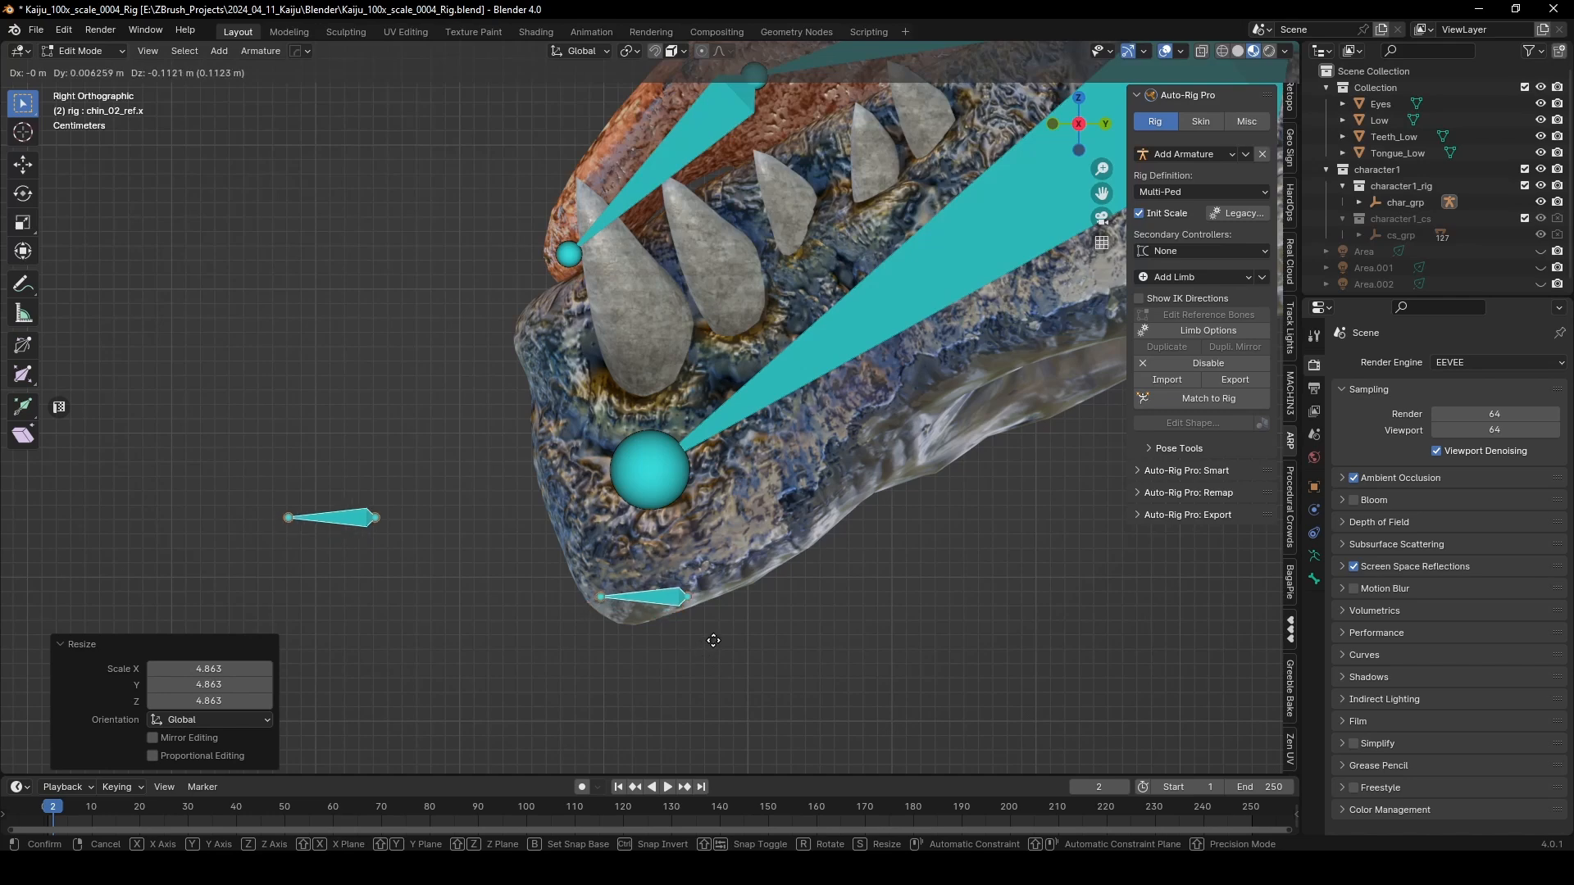
left_click(713, 641)
Step: Move the first chin reference bone up to the front of the lower jaw, just below the lip and front fang
left_click(336, 522)
key("g")
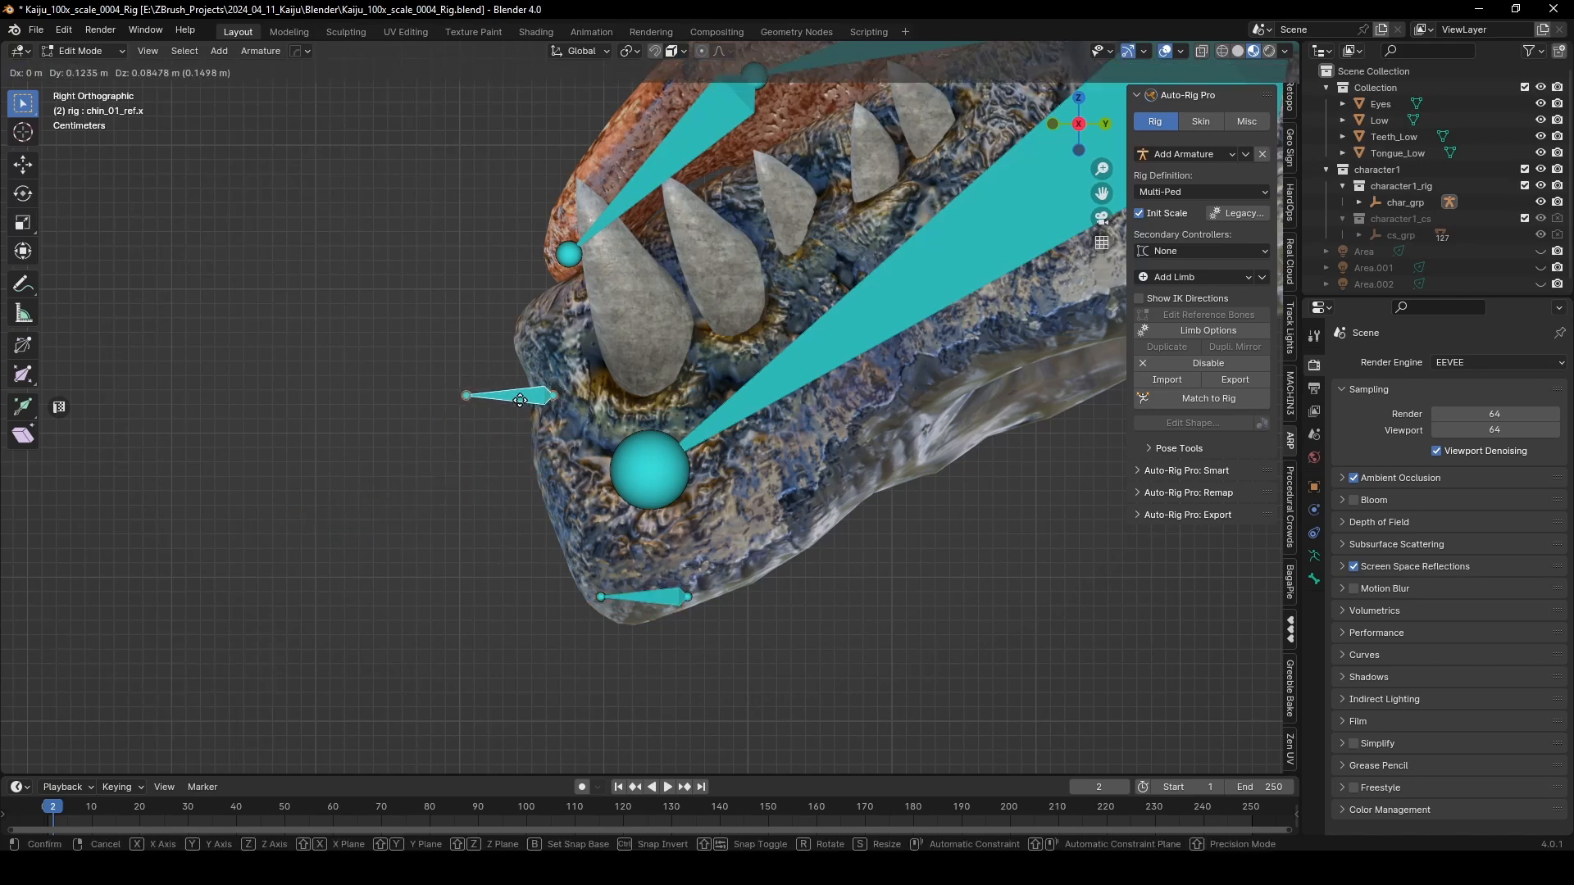
left_click(544, 396)
mouse_move(543, 395)
middle_mouse_down()
mouse_move(601, 414)
mouse_move(565, 414)
middle_mouse_up()
left_click(464, 524)
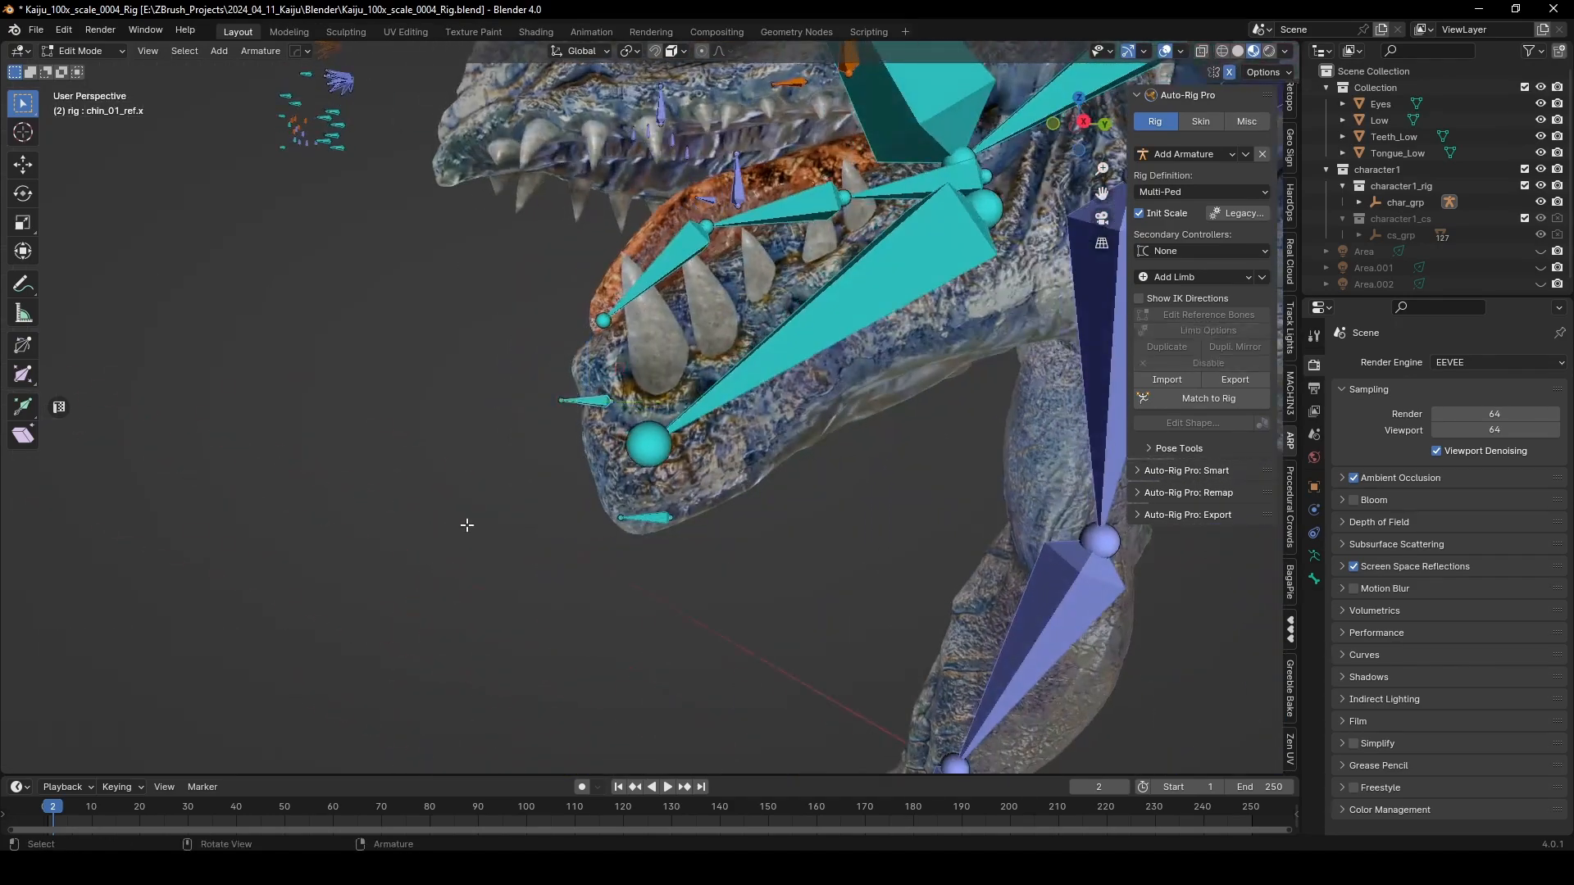
middle_click_drag(464, 524, 553, 525)
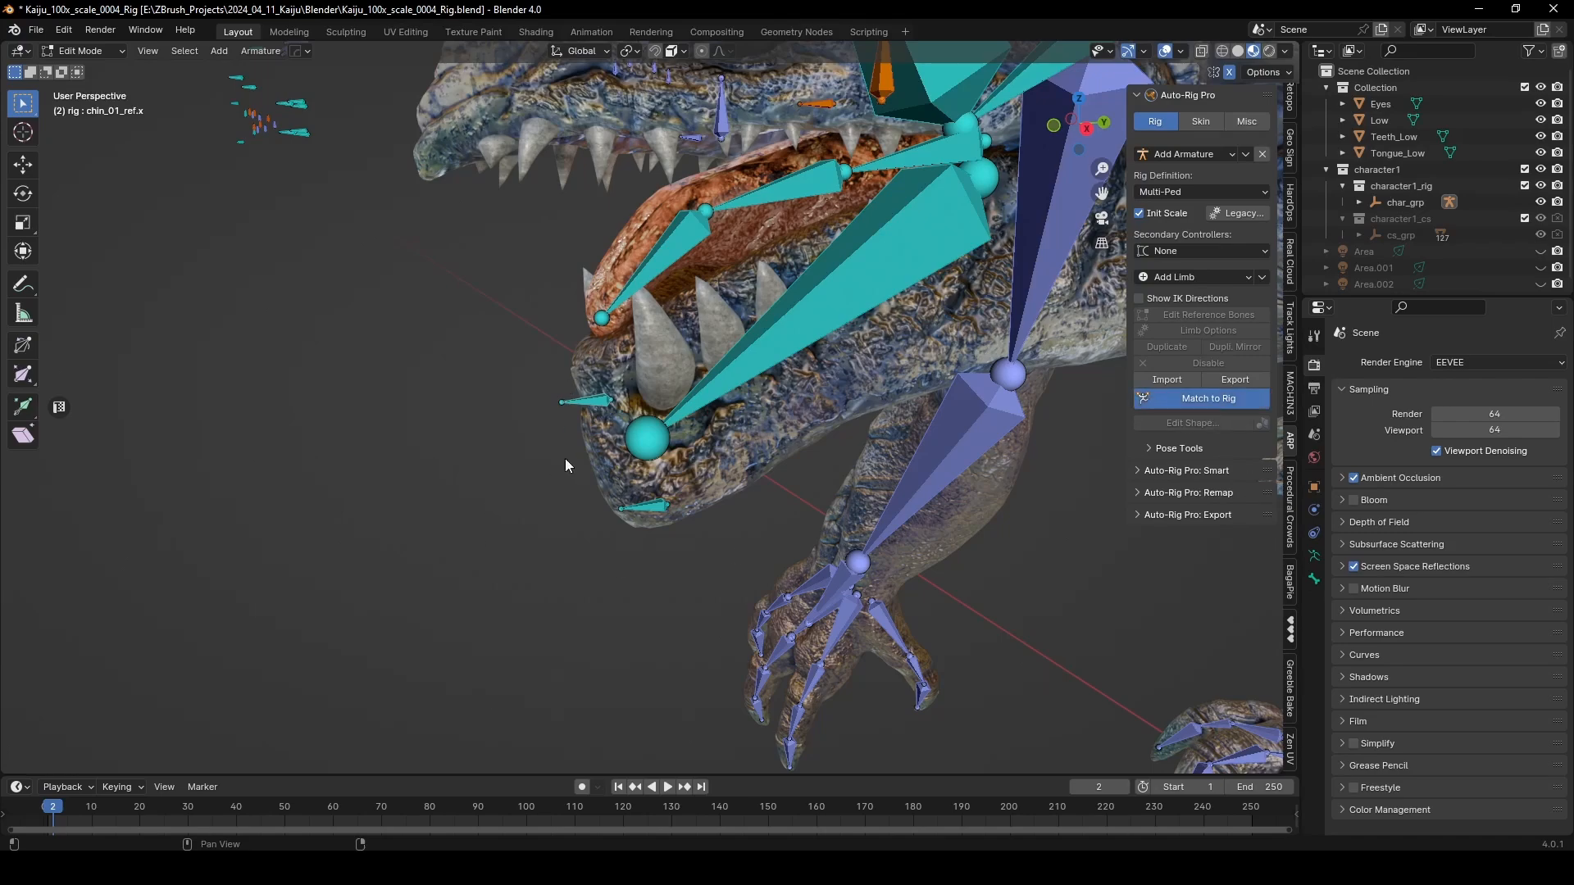
Step: Match the rig to the reference bones, enter Pose Mode and test-move the jaw controller
key("ctrl+Tab")
middle_click_drag(709, 462, 543, 471)
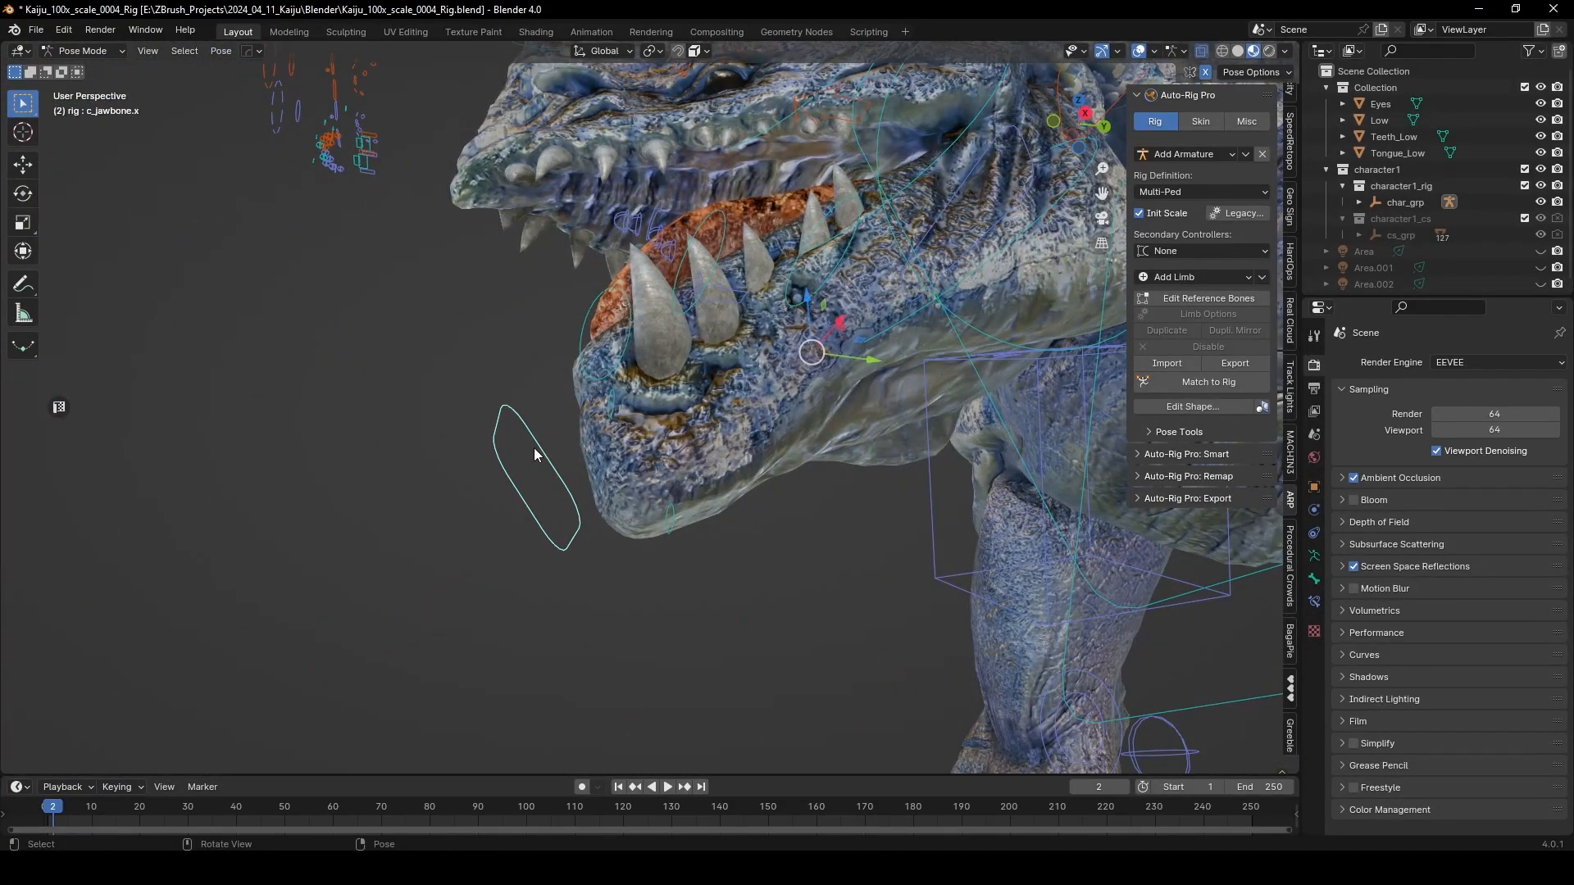
key("g")
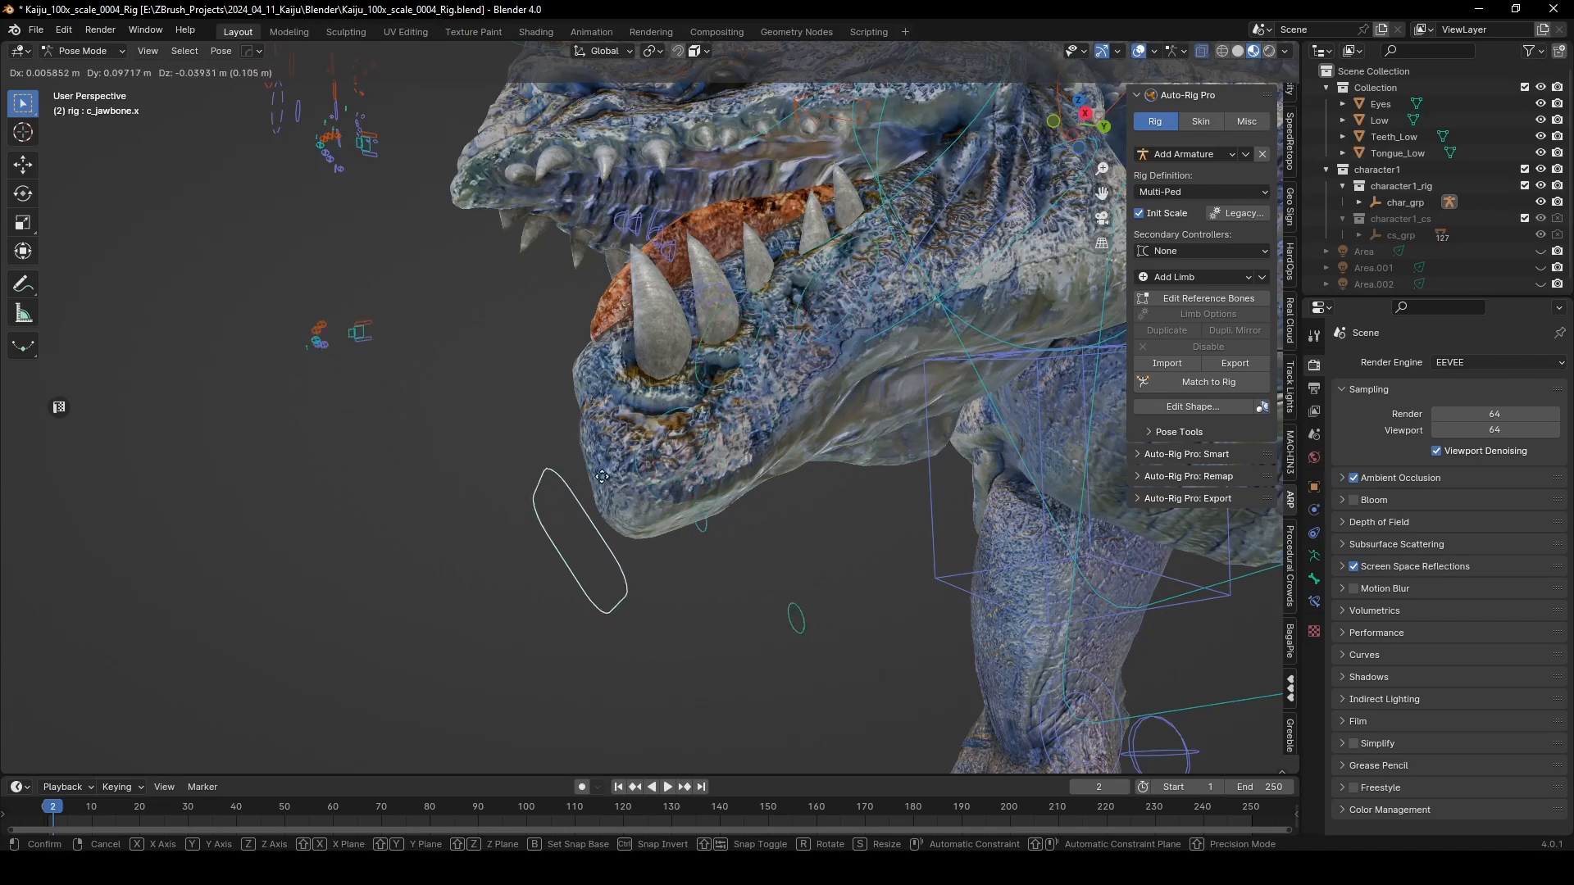
left_click(564, 449)
Step: Try moving the chin controllers and the third tongue controller to test the facial rig
left_click(671, 525)
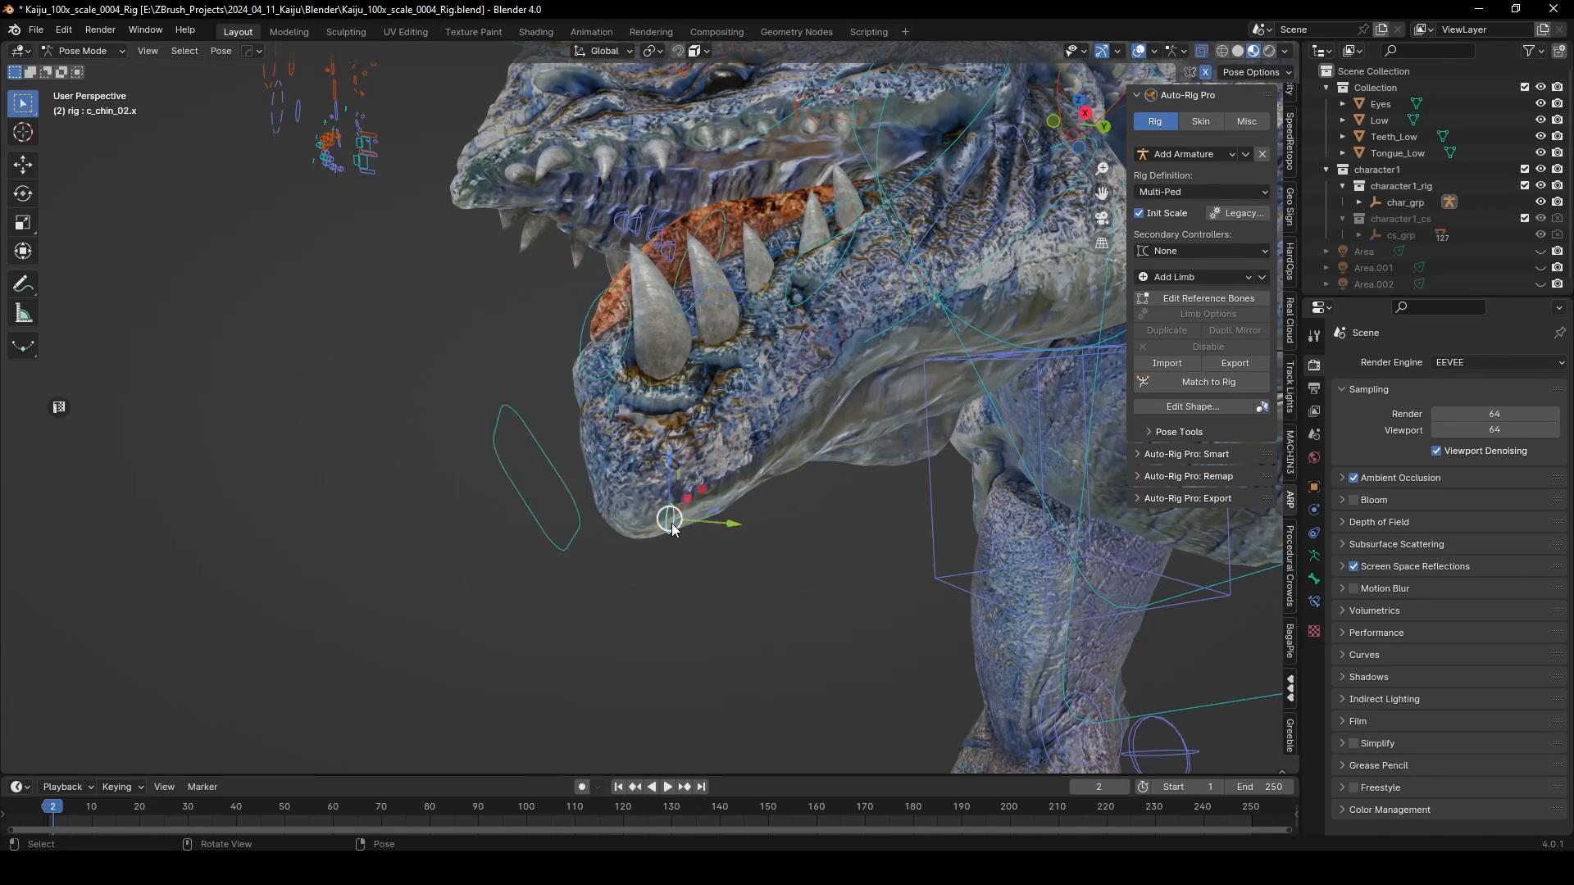
key("g")
left_click(690, 557)
middle_click_drag(690, 557, 677, 432)
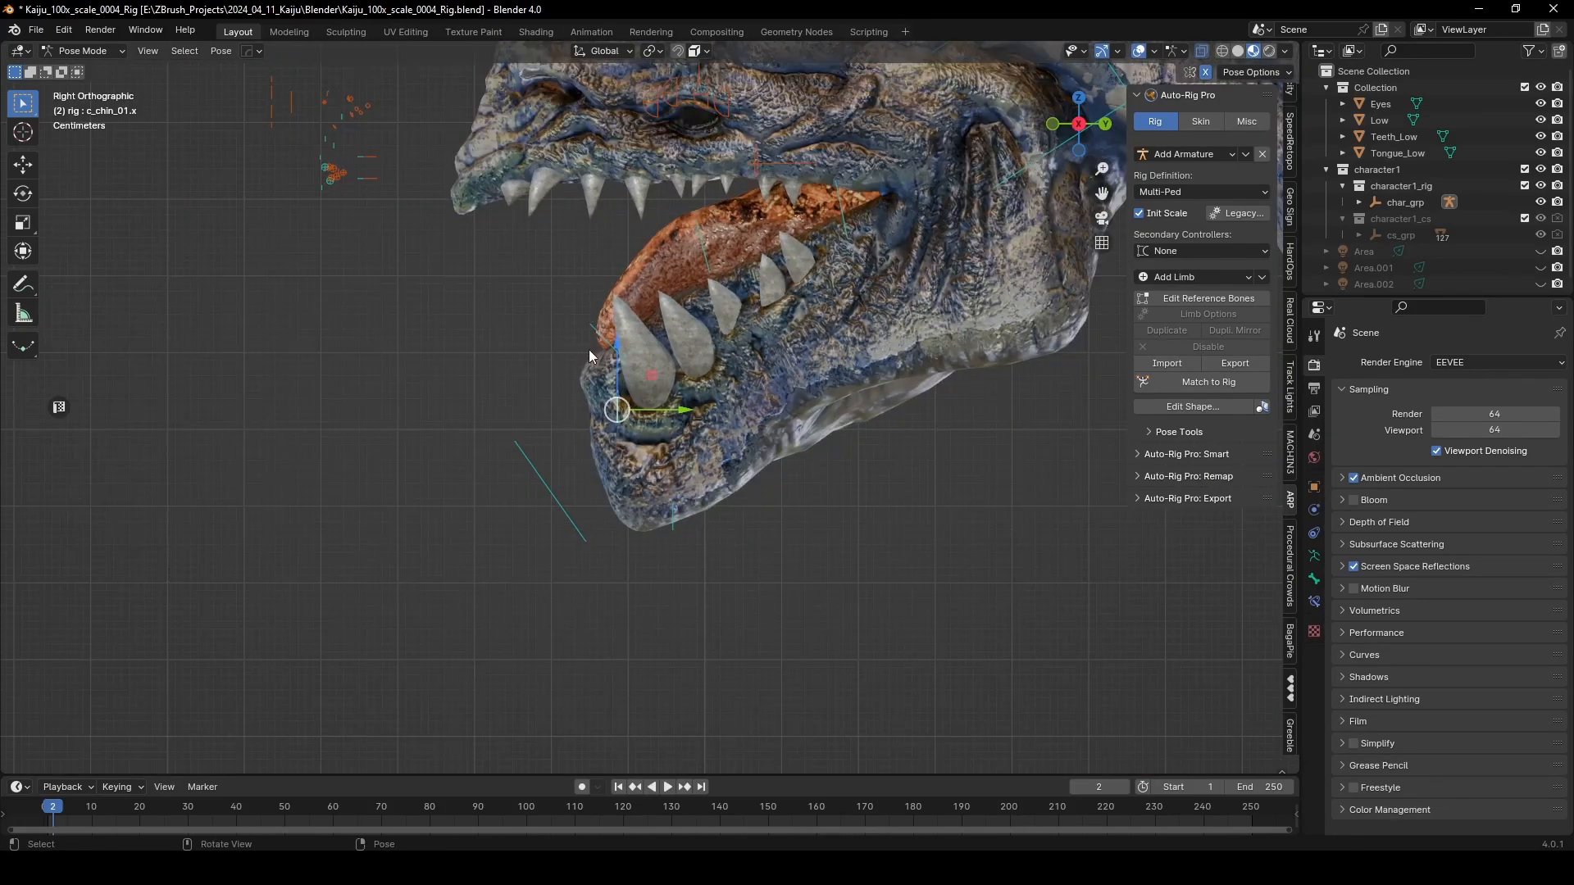
key("g")
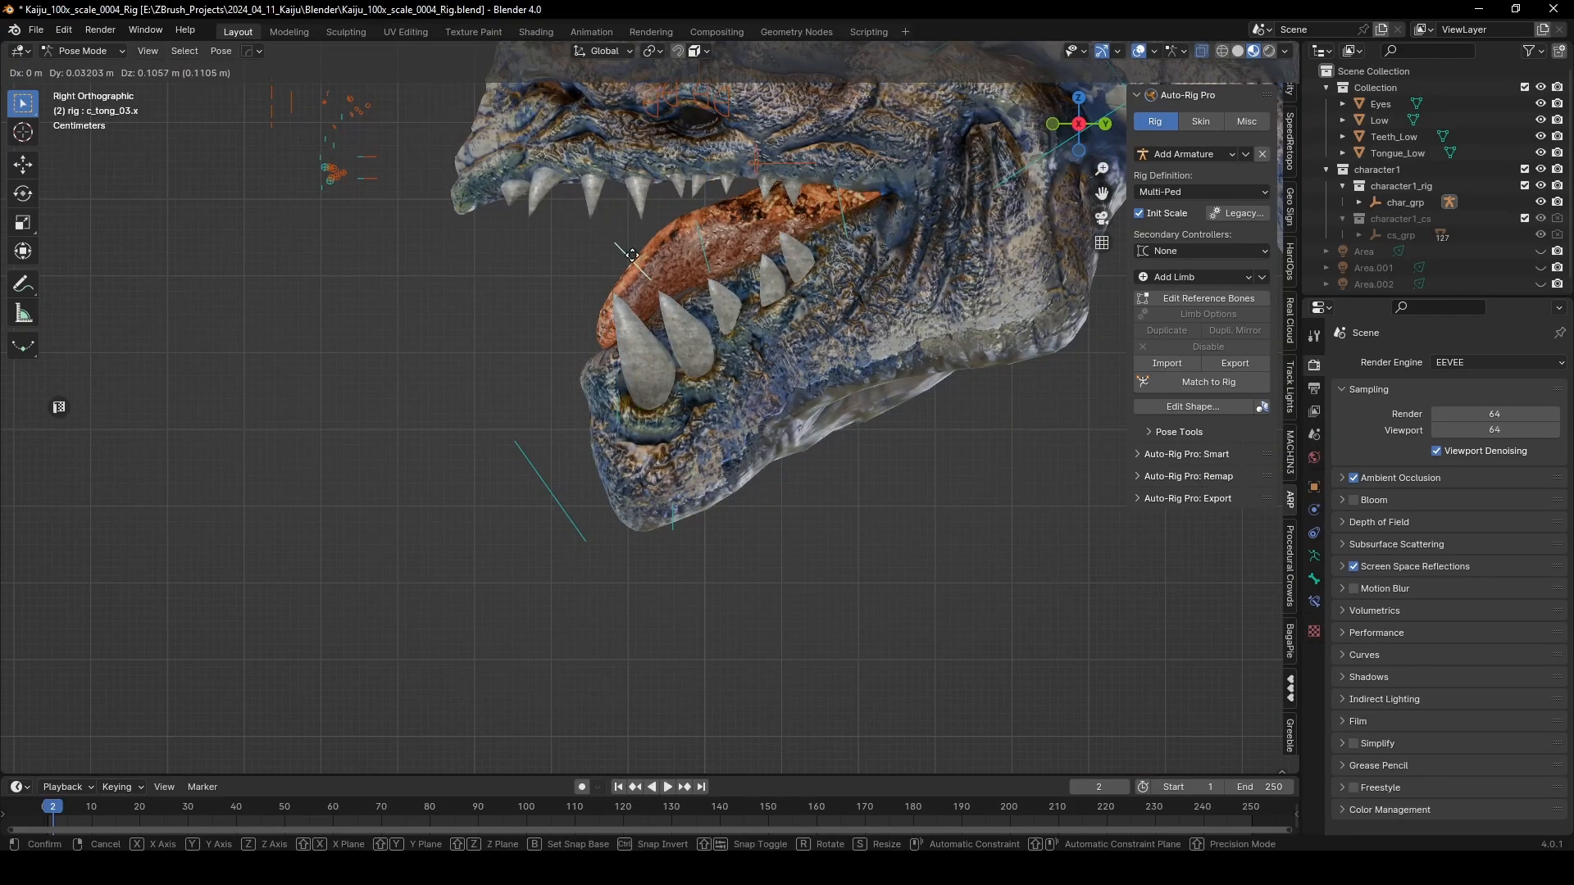
left_click(631, 255)
middle_click_drag(631, 255, 770, 303)
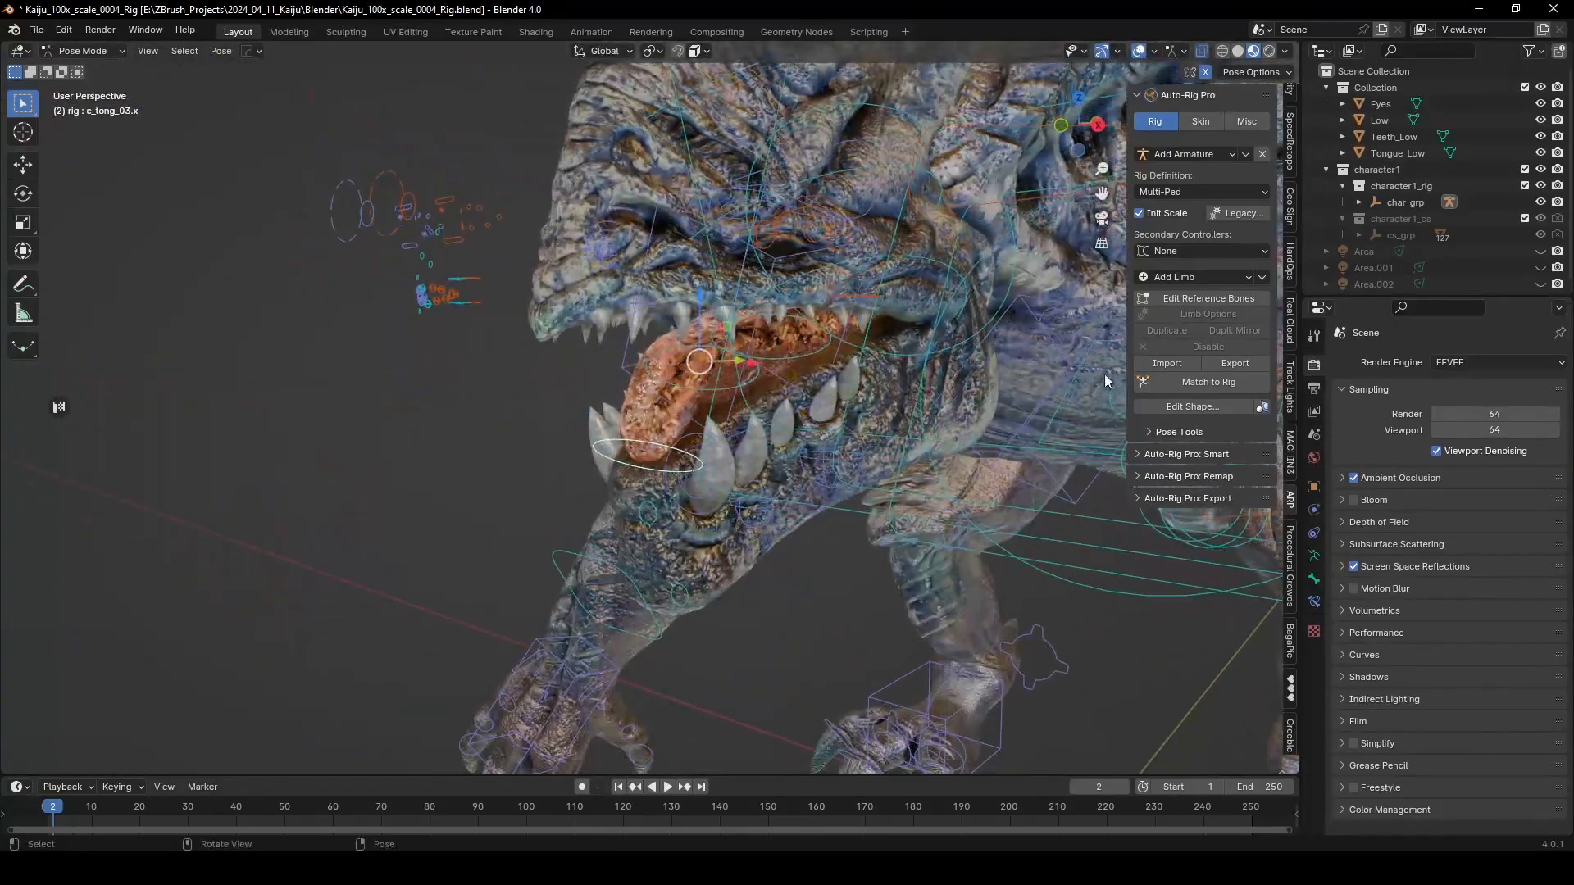
Step: Return to editing the reference bones and select the bottom teeth bones in the unplaced facial group
left_click(1195, 298)
middle_click_drag(457, 291, 528, 325)
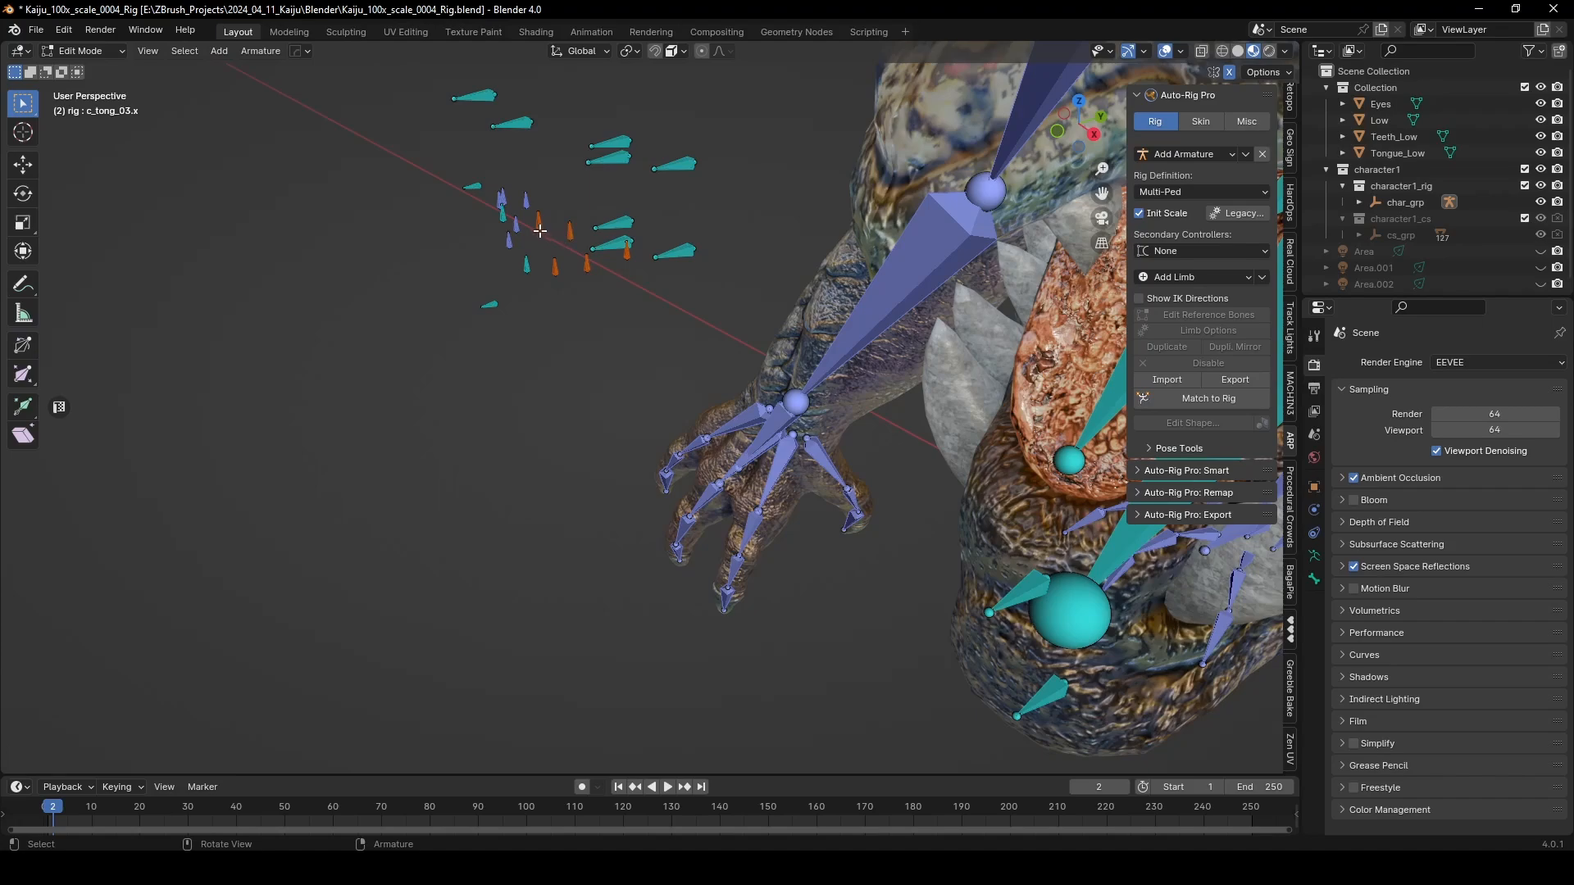
middle_click_drag(568, 255, 796, 445)
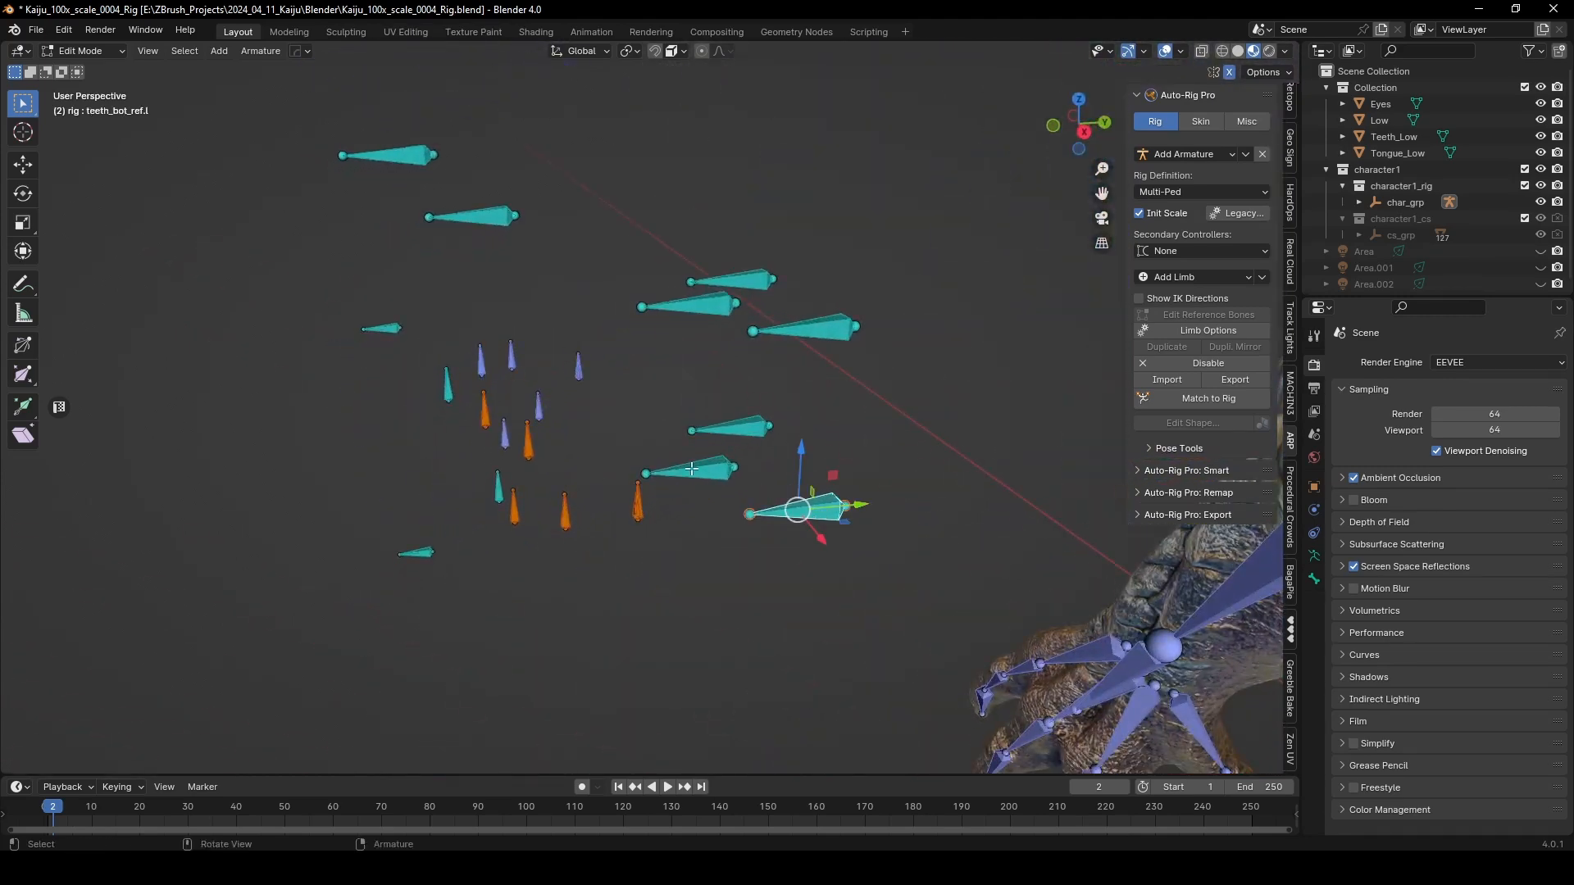
middle_click_drag(861, 452, 511, 379)
Step: Move the bottom teeth reference bones to the lower front fangs in side view and scale them up by about 3.08
key("g")
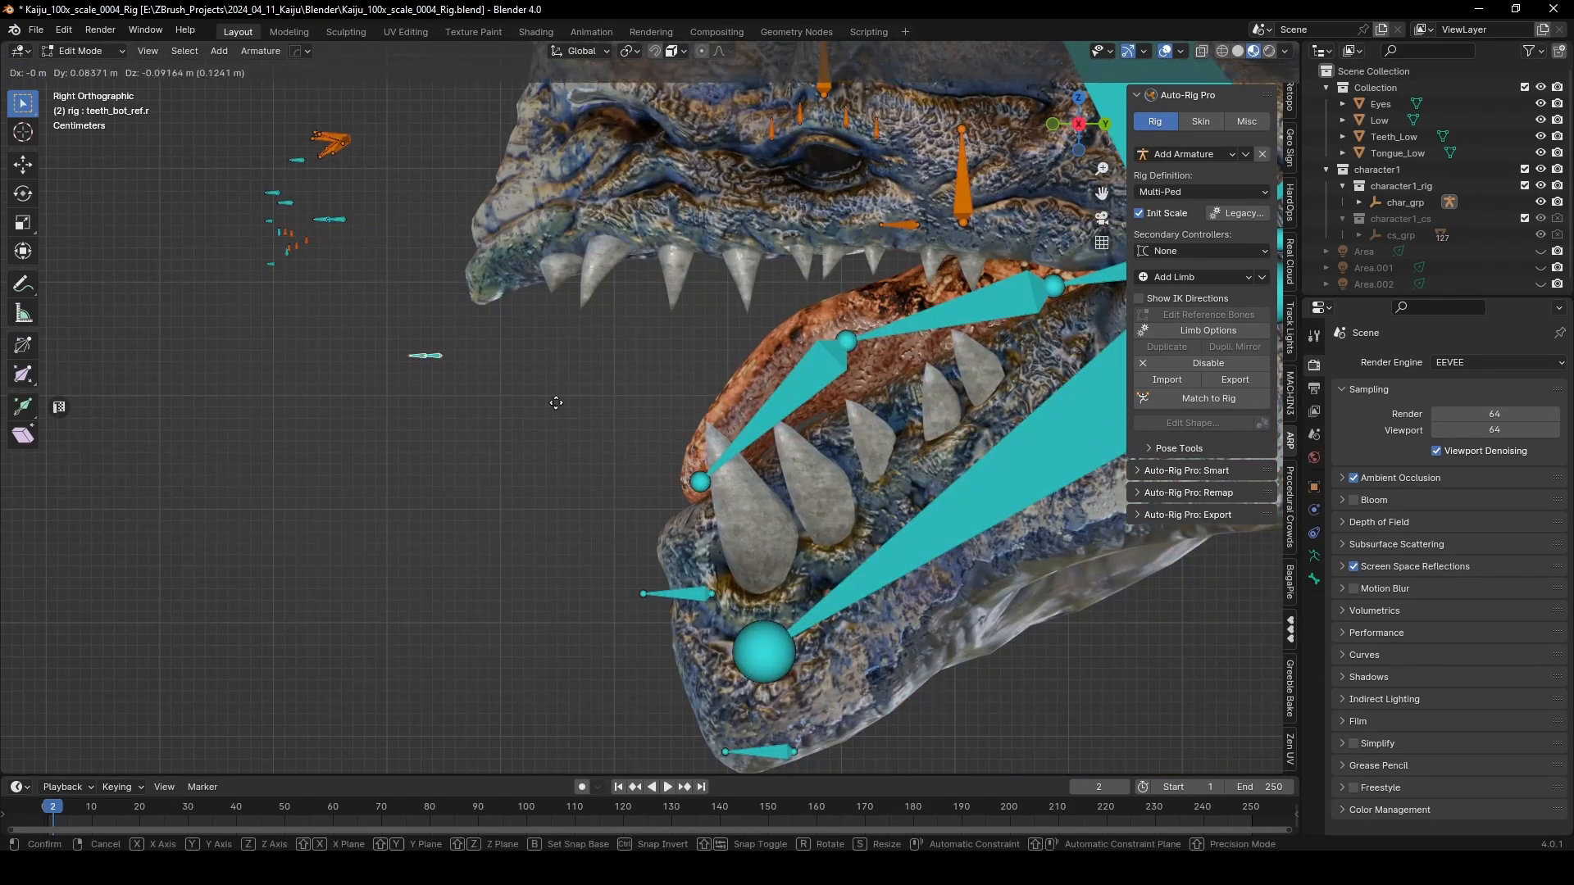
left_click(874, 555)
middle_click_drag(874, 554, 756, 391)
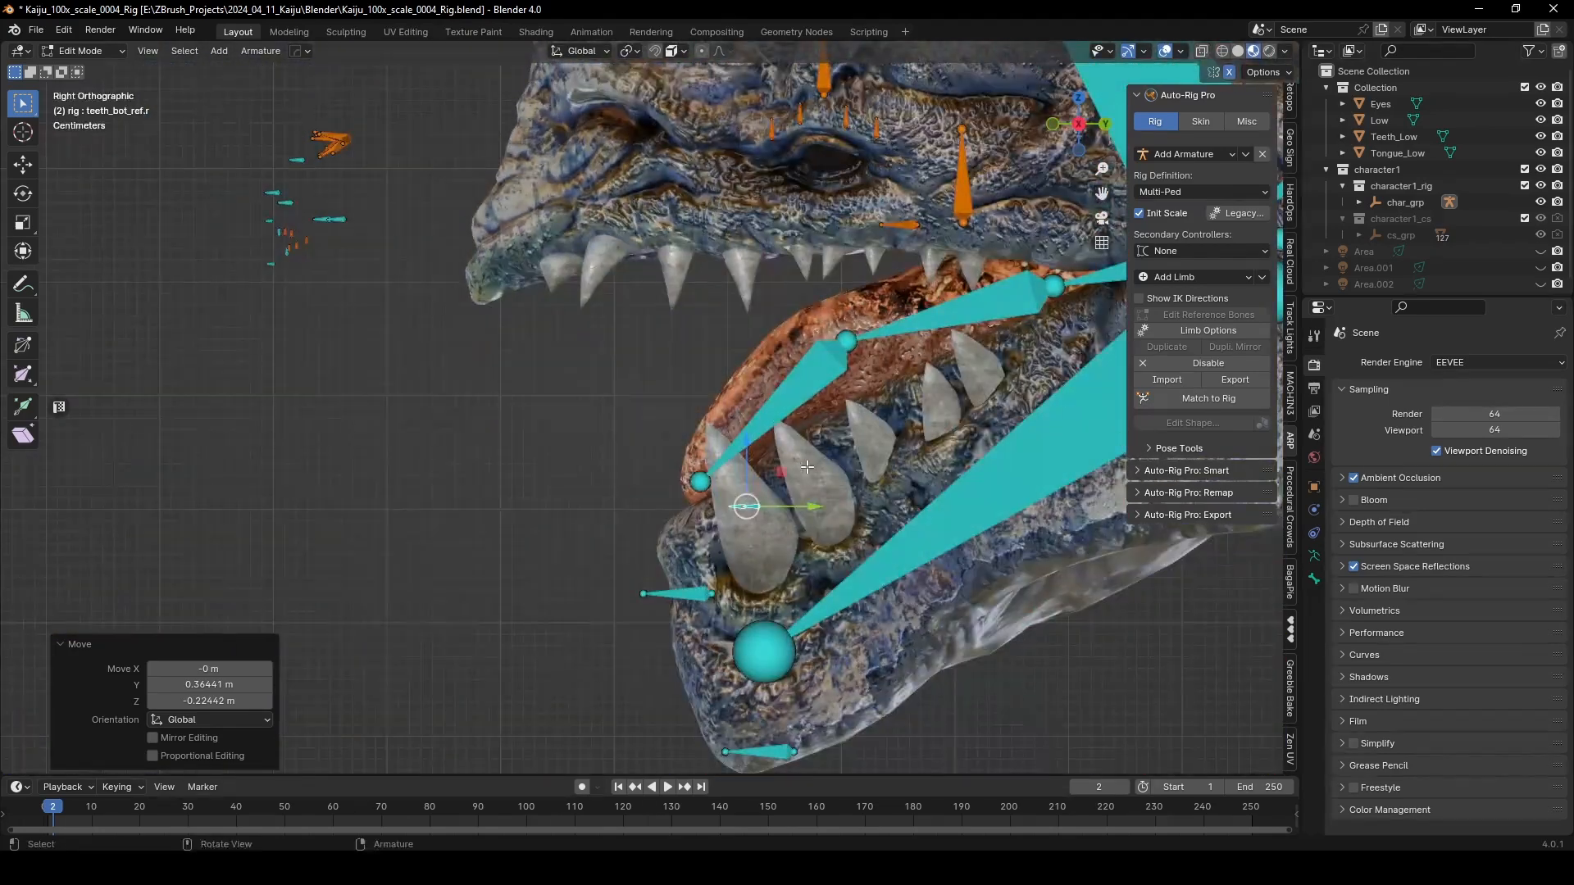
key("s")
left_click(743, 470)
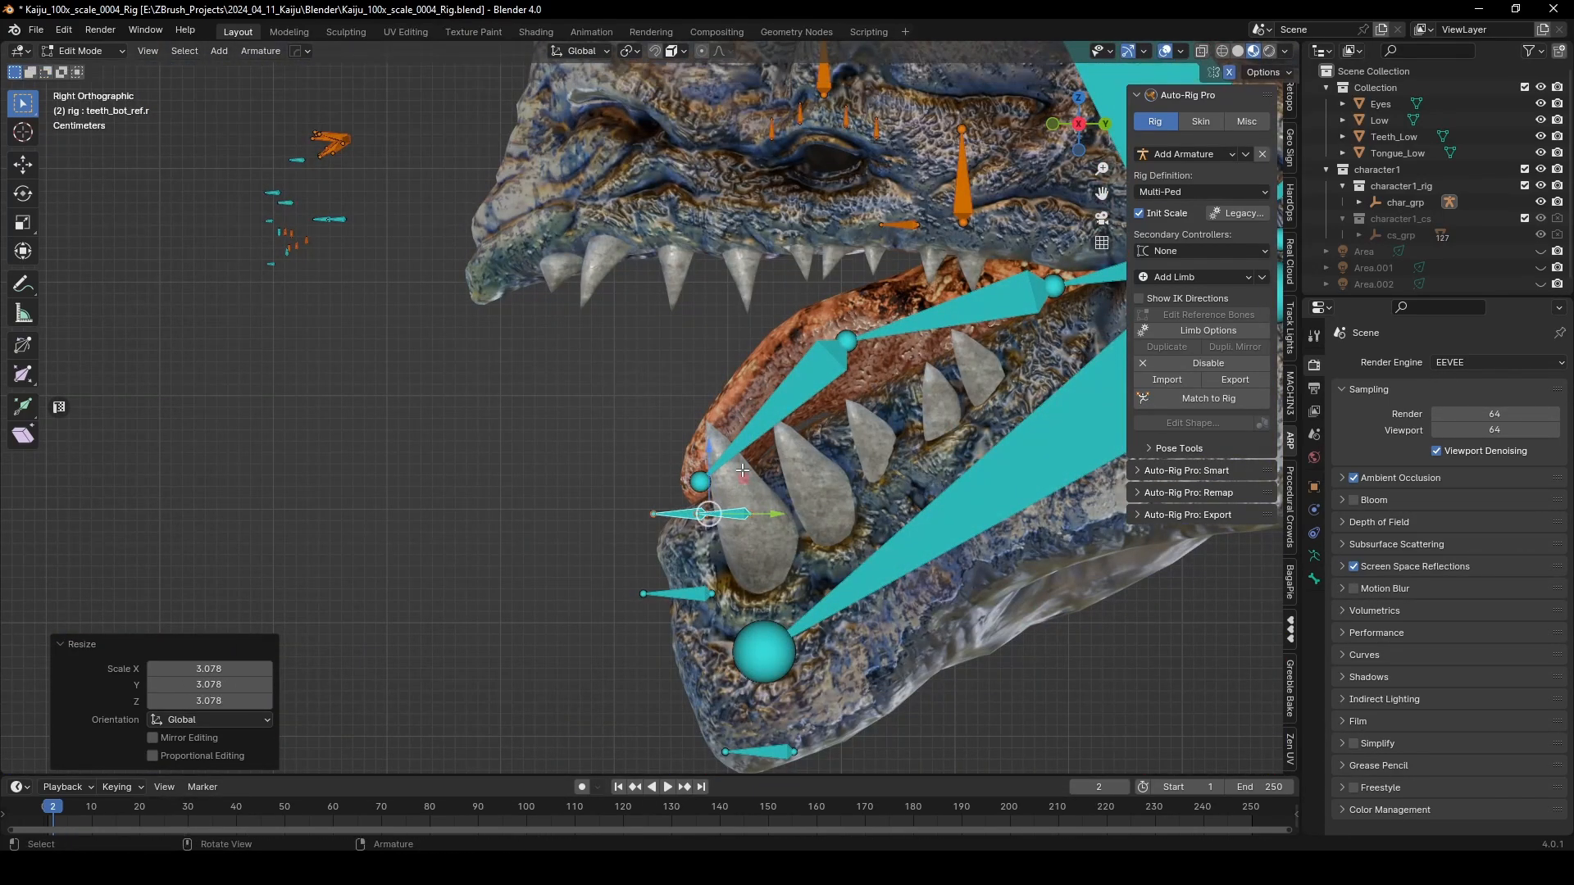
middle_click_drag(742, 471, 484, 488)
Step: Shift the left bottom teeth bone back about 0.09 m in side view and outward about 0.07 m in front view
key("g")
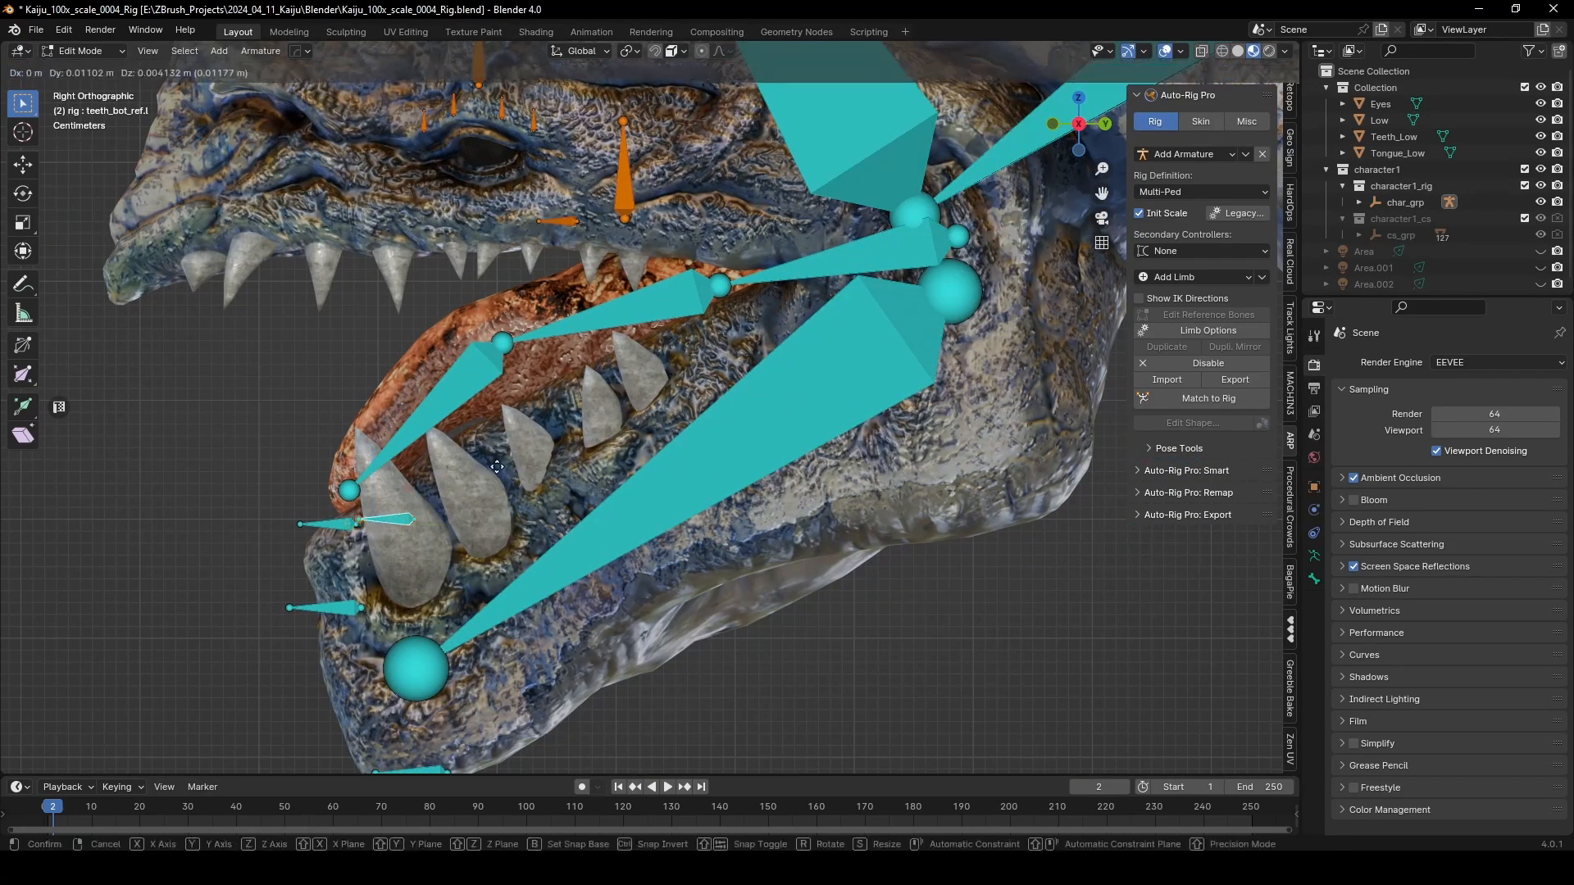
left_click(583, 473)
middle_click_drag(583, 474, 693, 498, "alt")
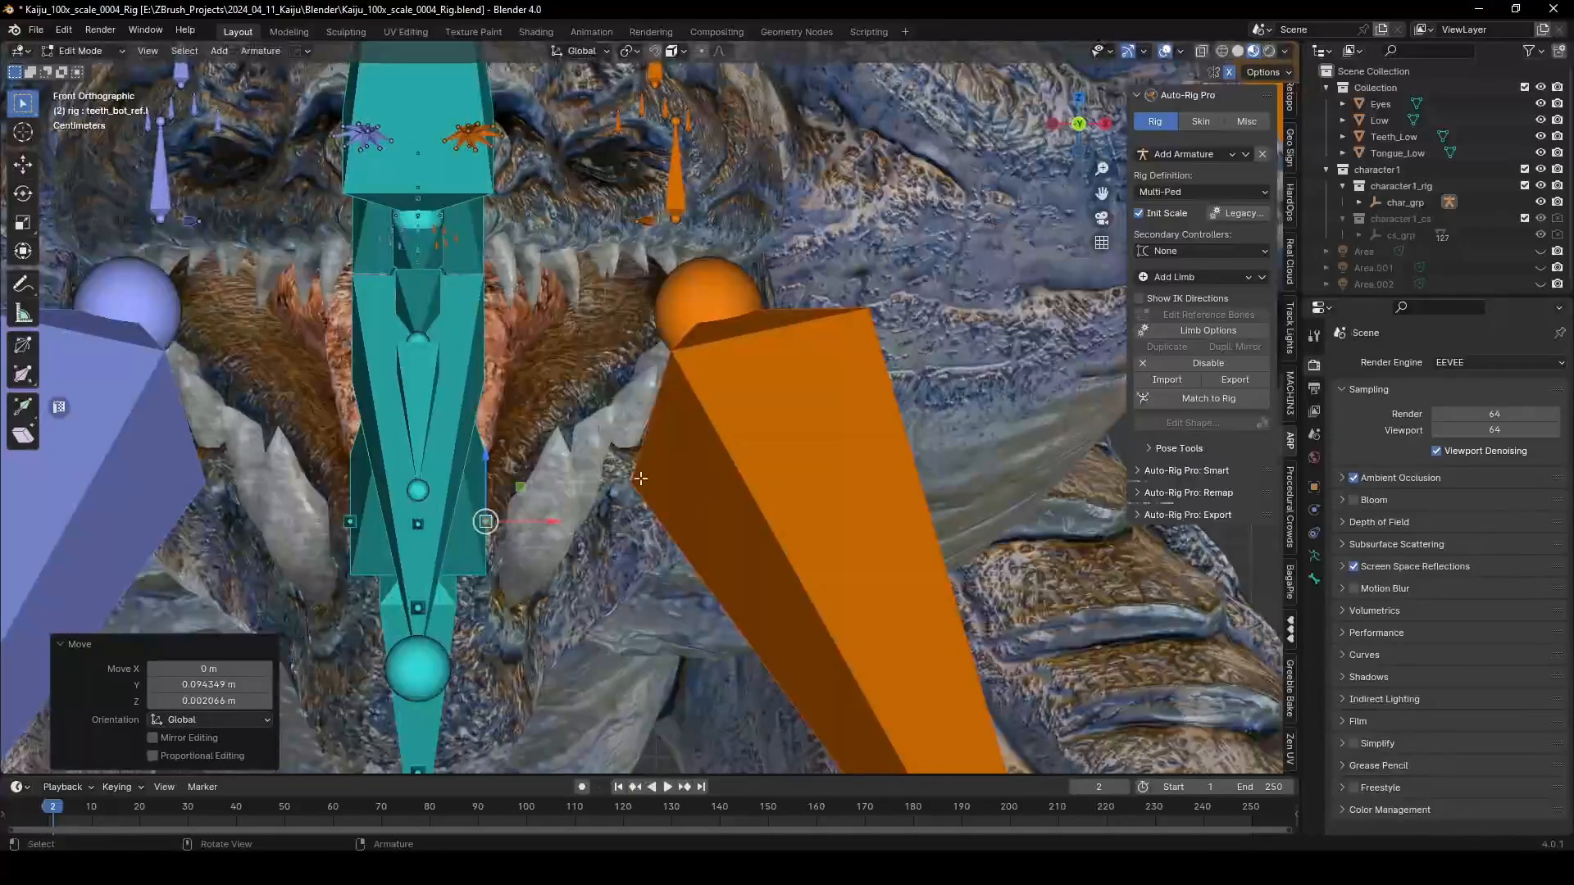
left_click(713, 460)
middle_click_drag(713, 460, 744, 401, "alt")
middle_click_drag(776, 336, 617, 417)
scroll(601, 402, "up", 3)
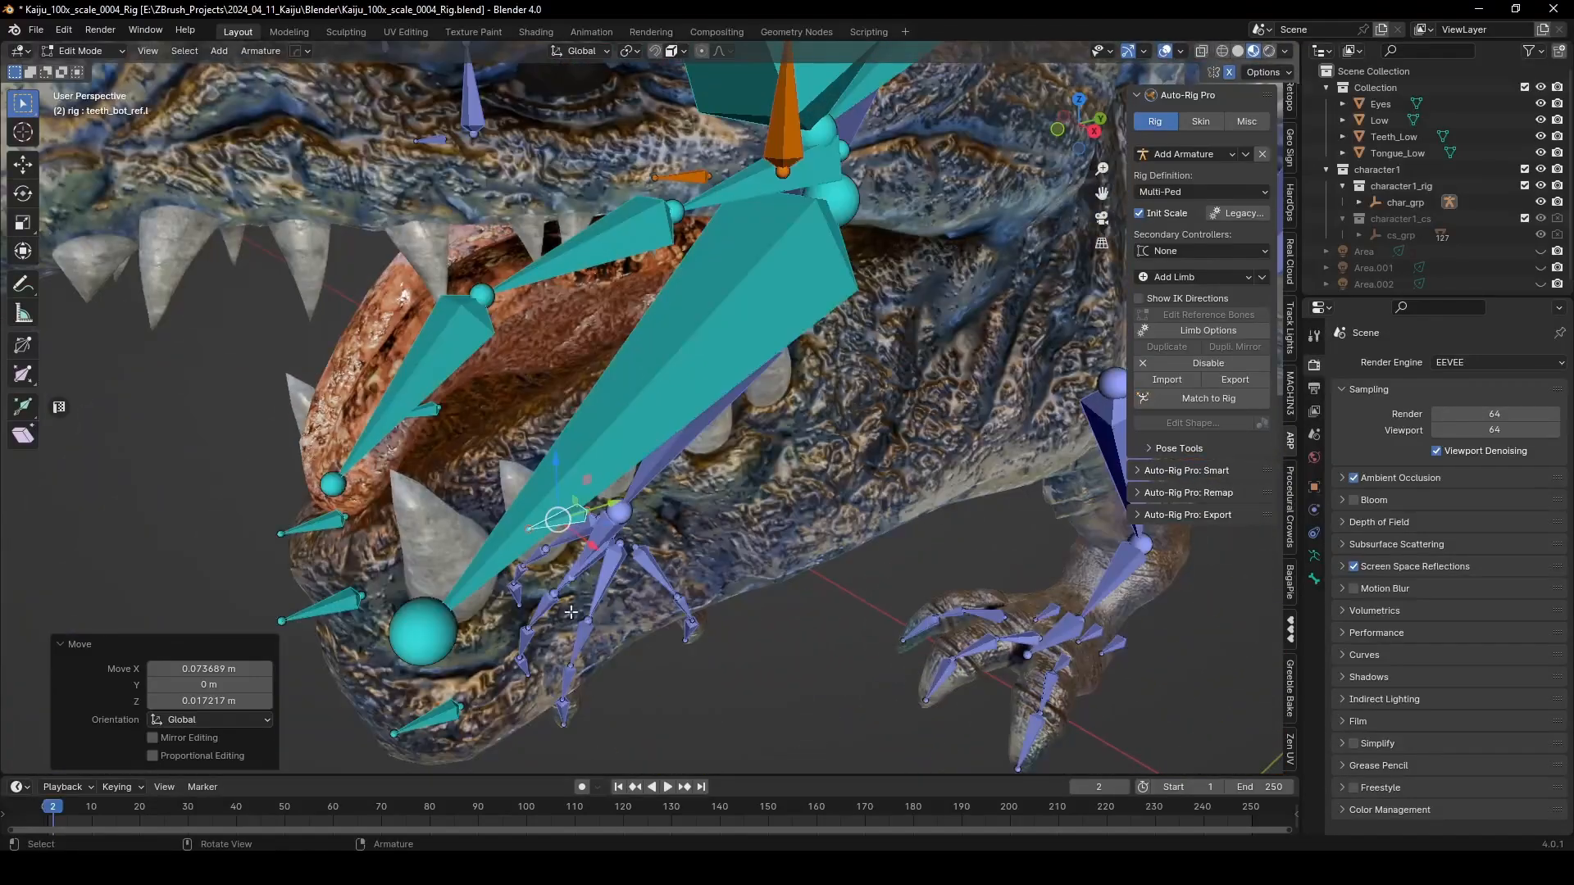
Step: Stretch the left bottom teeth bone along the lower tooth row, from the base of the front fang to the rearmost tooth
middle_click_drag(571, 612, 608, 387)
key("g")
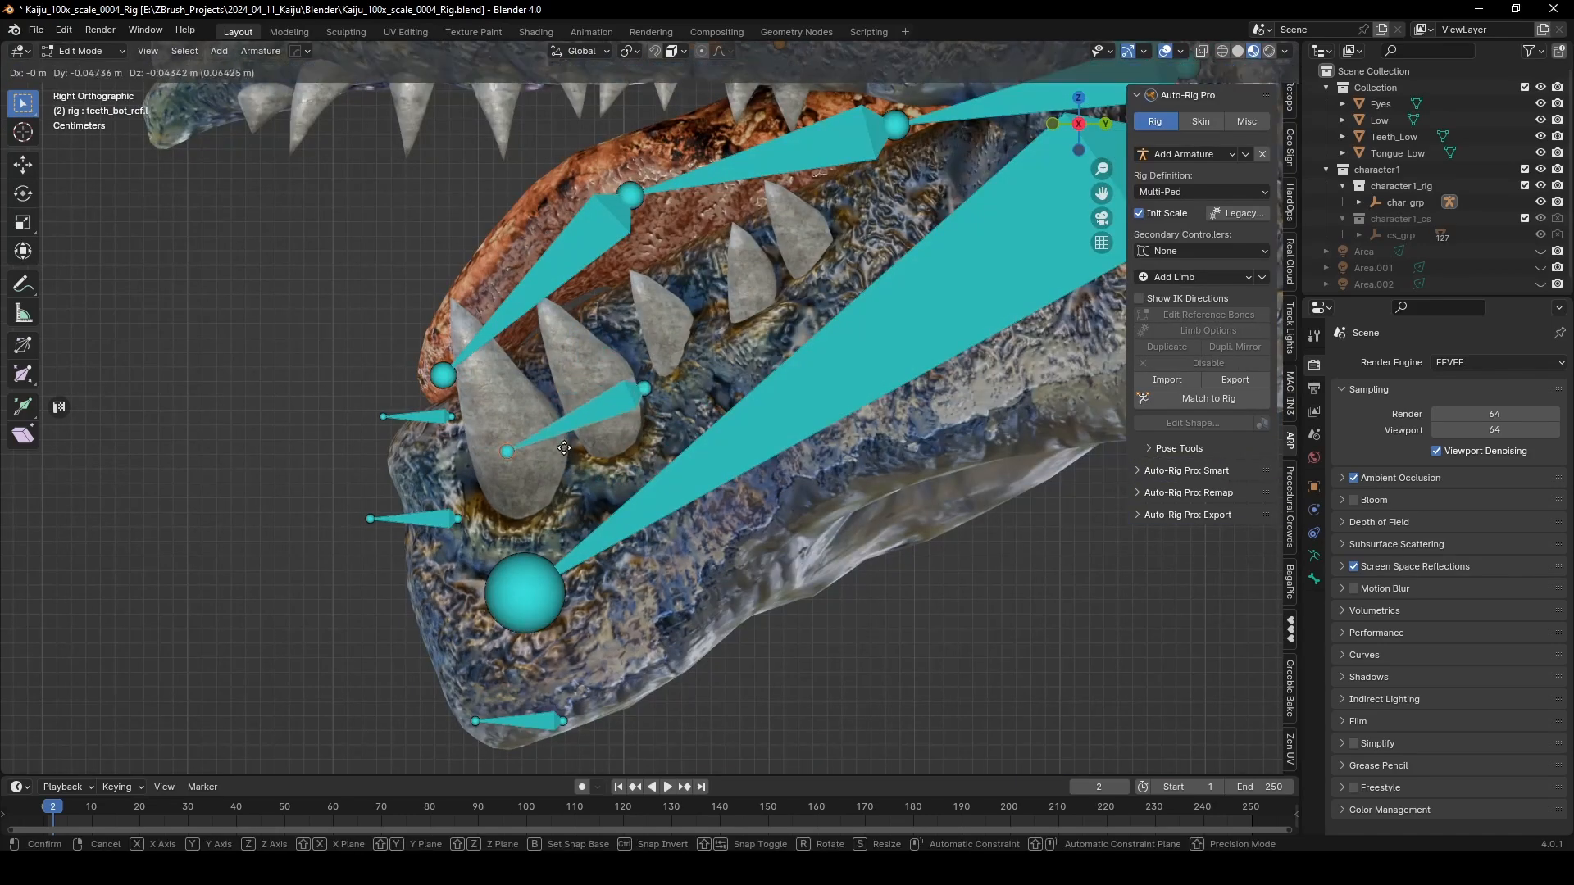
left_click(556, 475)
left_click(649, 387)
key("g")
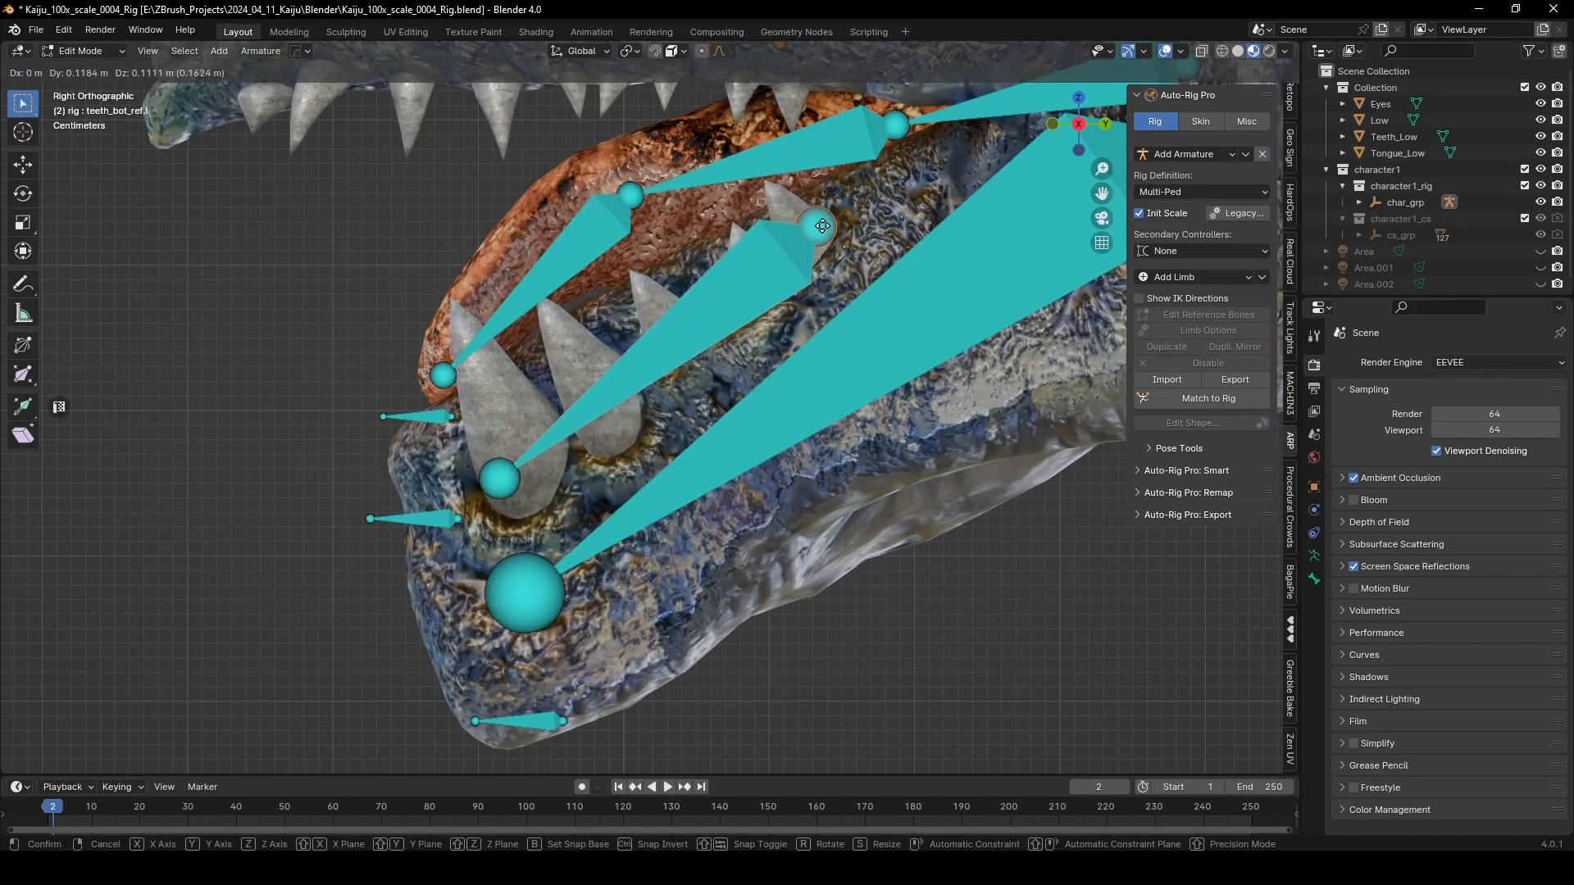
left_click(822, 226)
Step: Align the left bottom teeth bone with the jaw by moving its rear end outward about 0.07 m and its front end inward about 0.04 m
middle_click_drag(822, 226, 741, 388)
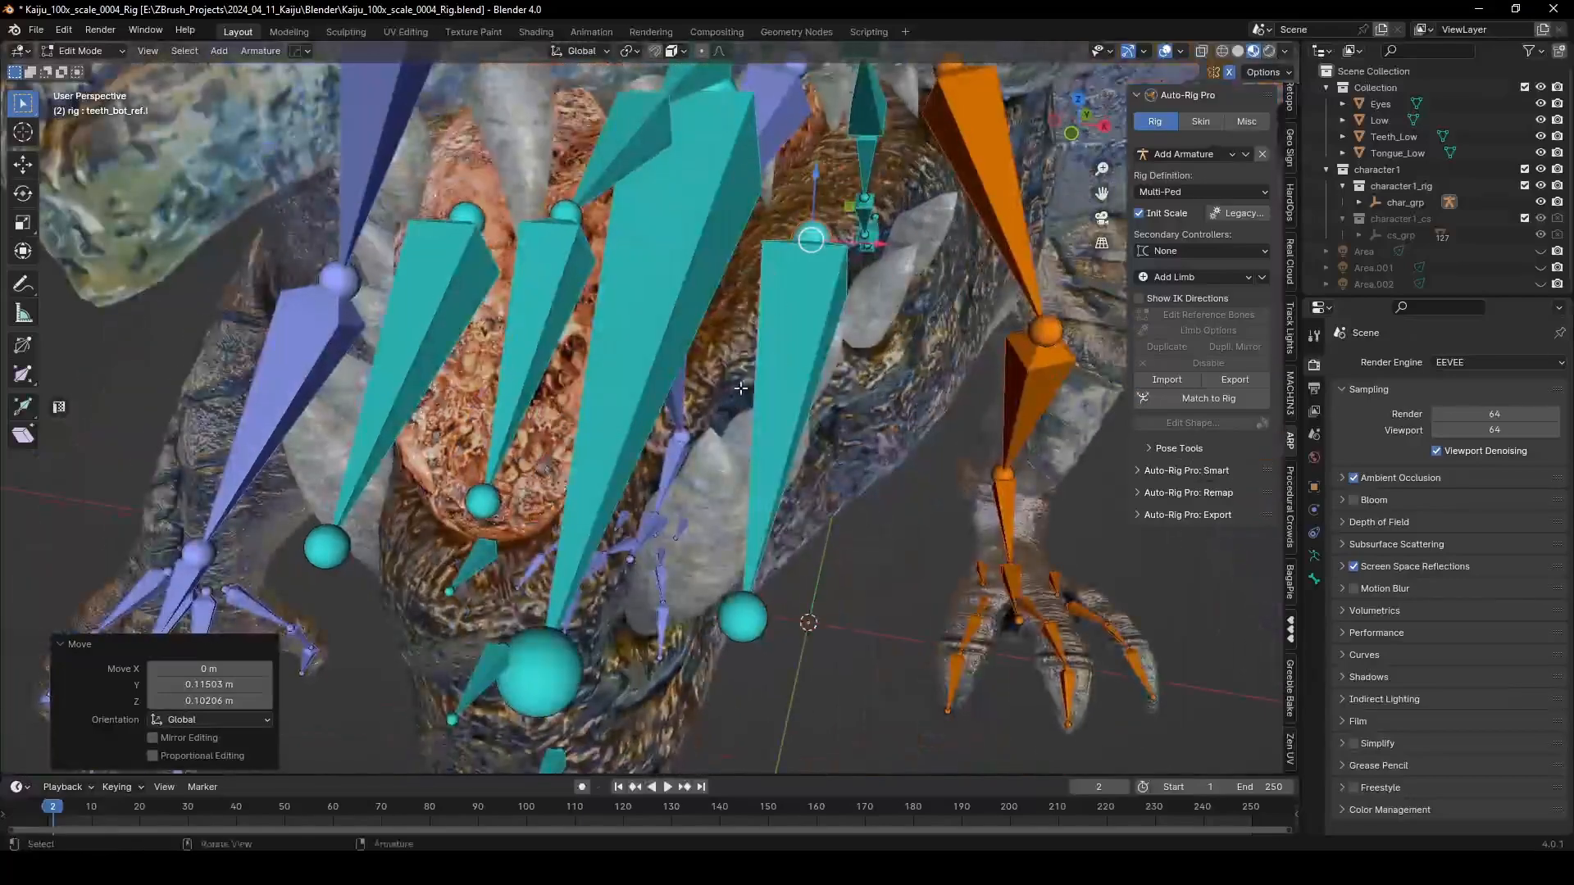
left_click_drag(873, 237, 937, 325)
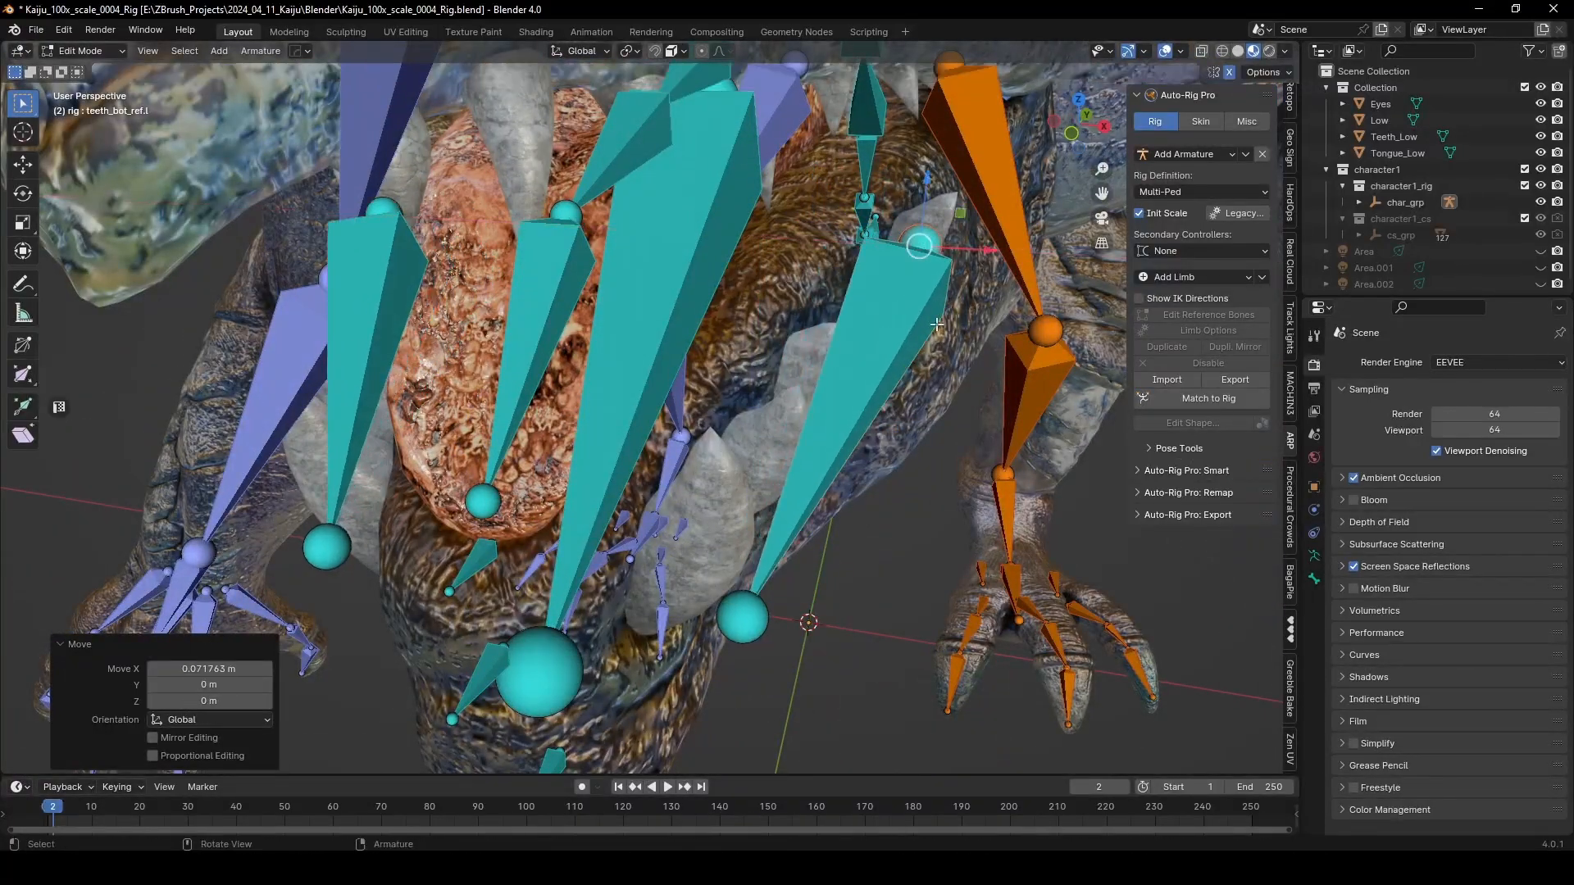
left_click(744, 615)
left_click_drag(806, 623, 775, 624)
middle_click_drag(775, 624, 750, 322)
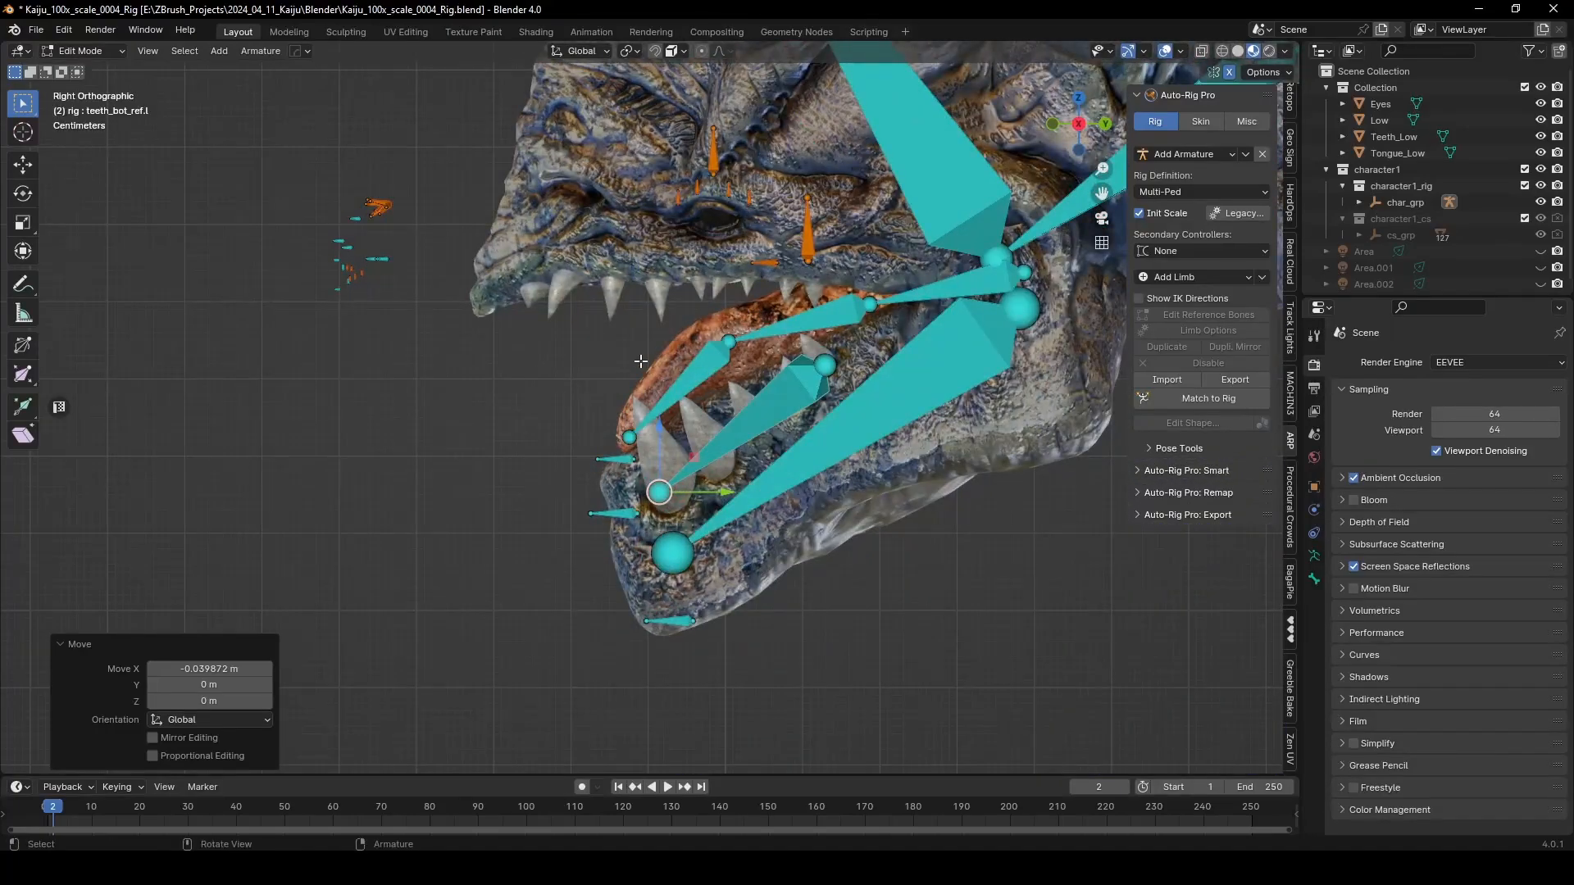
Step: Examine the placement of the bottom teeth and tongue bones inside the lower jaw from several angles
middle_click_drag(640, 361, 507, 379)
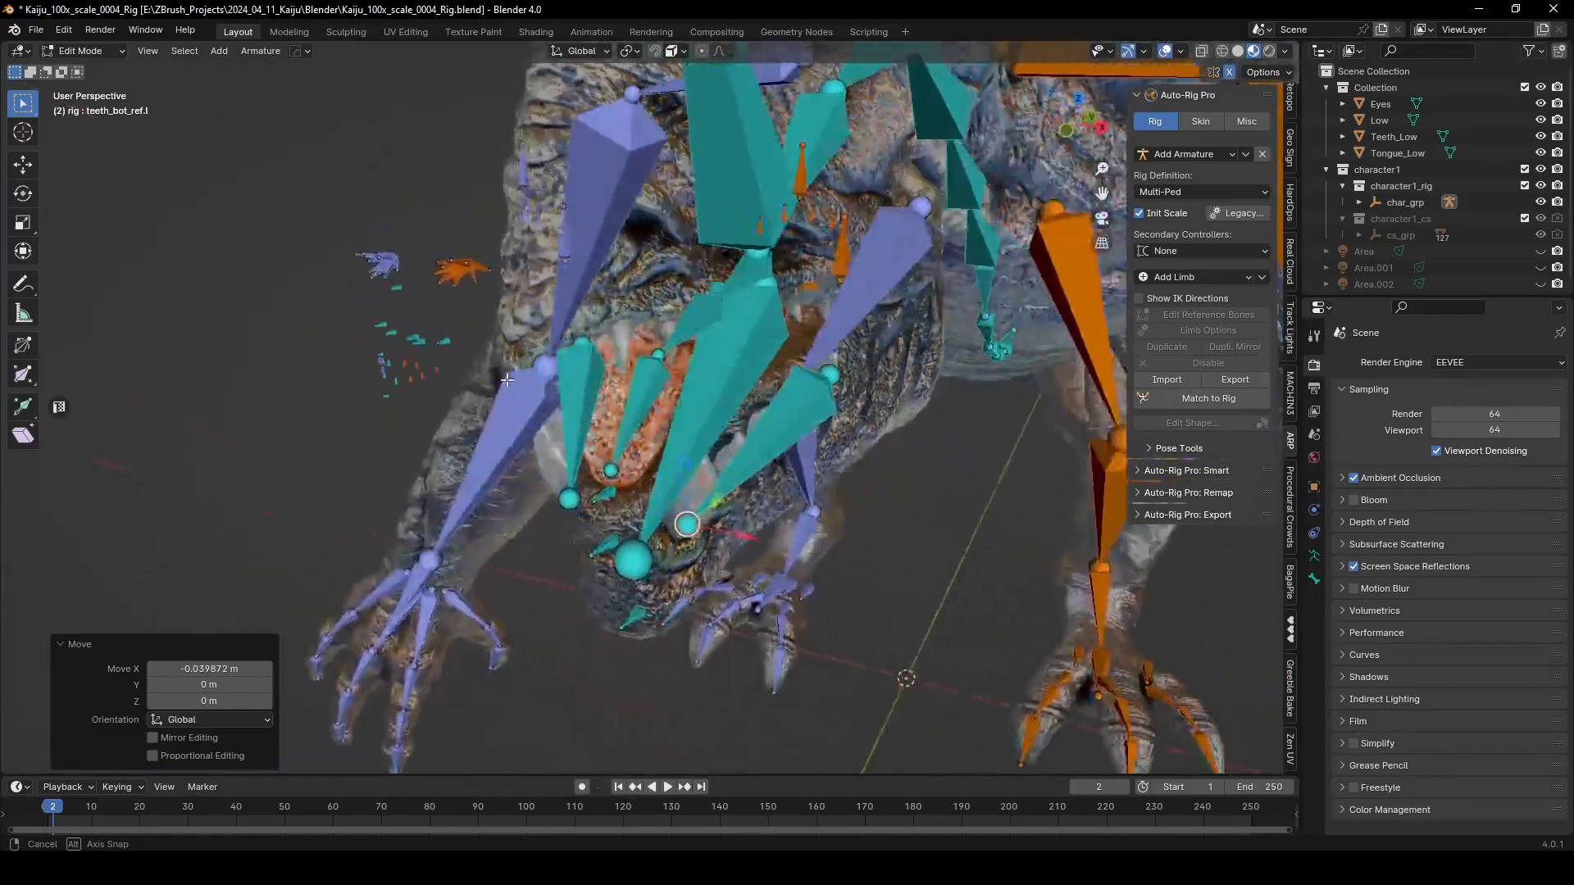
scroll(508, 380, "up", 2)
middle_click_drag(696, 398, 656, 348)
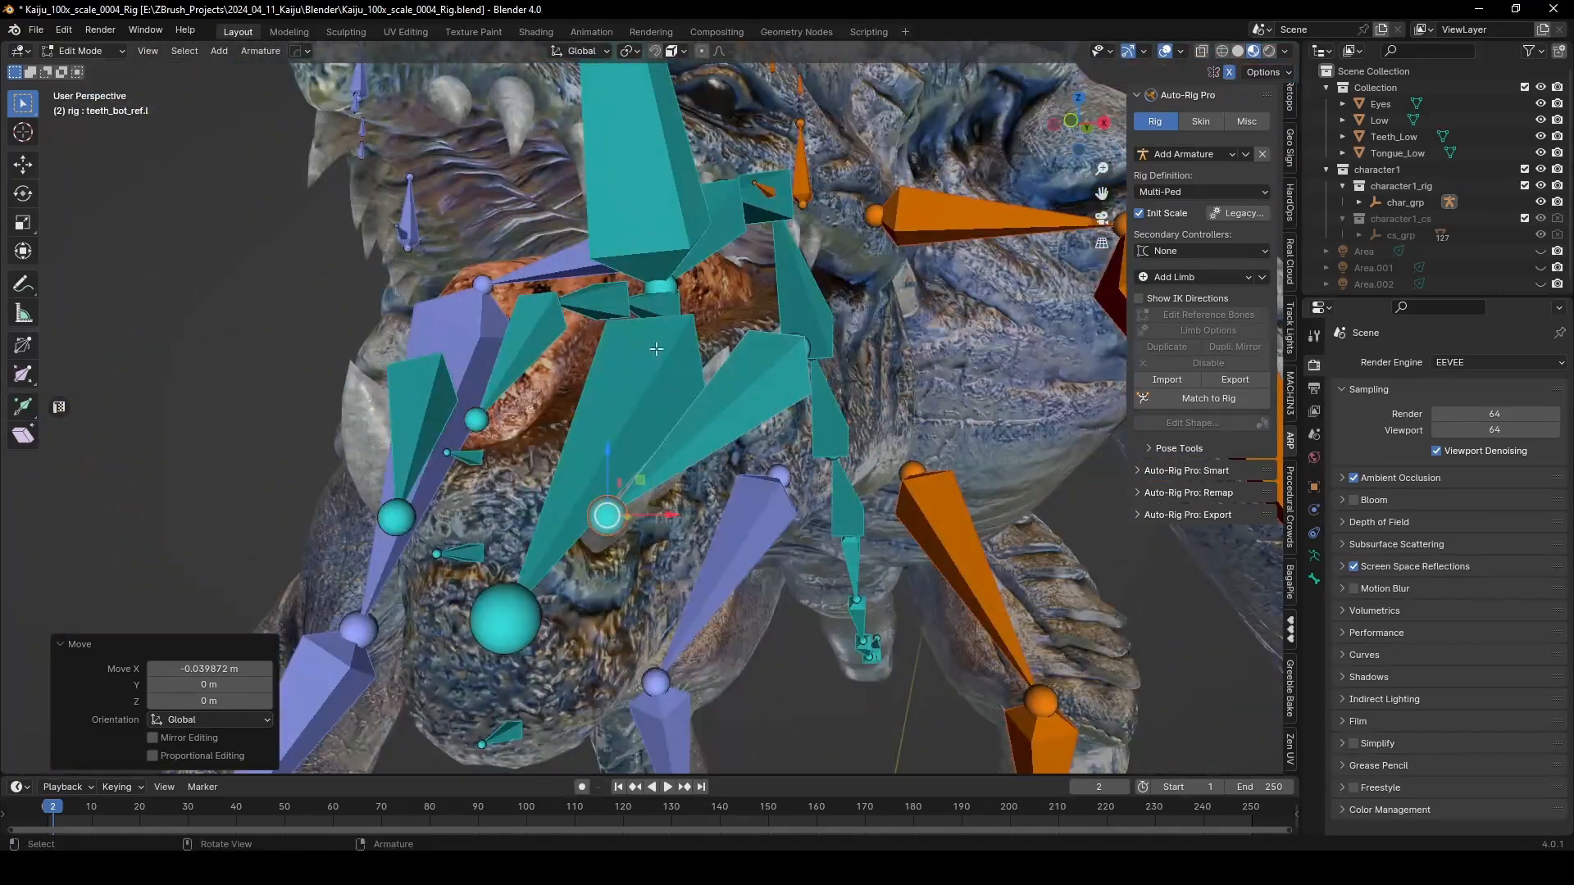
left_click(517, 334)
middle_click_drag(524, 341, 443, 345)
left_click(647, 381)
middle_click_drag(644, 379, 843, 574)
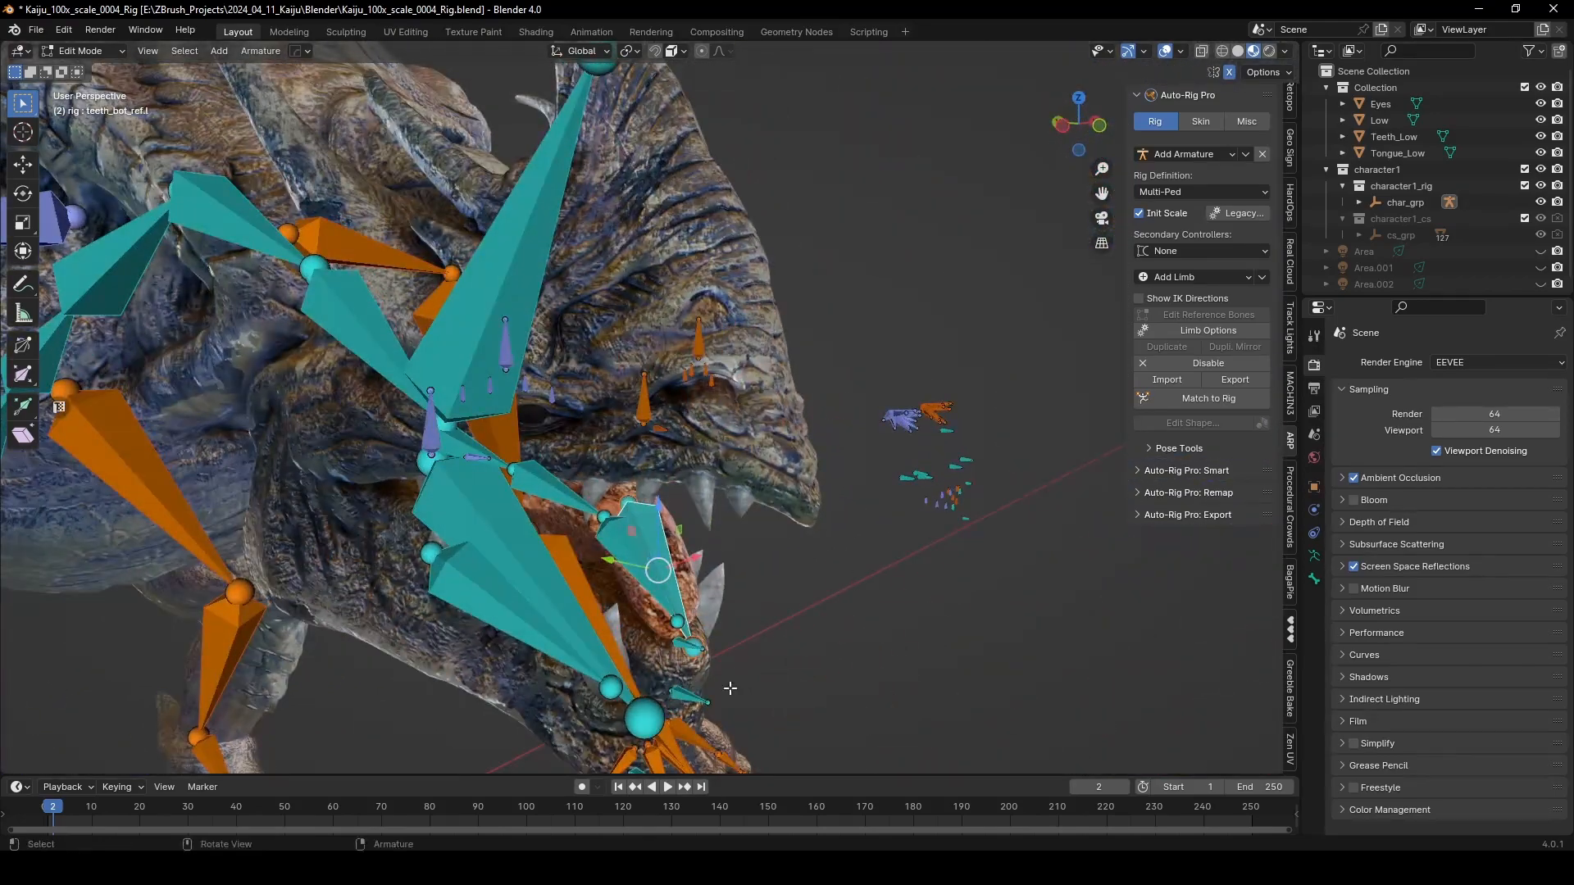
Step: Lengthen the central bottom teeth bone by moving its front end forward and down in side view
scroll(729, 689, "down", 2)
middle_click_drag(729, 689, 702, 527, "shift")
scroll(703, 527, "up", 4)
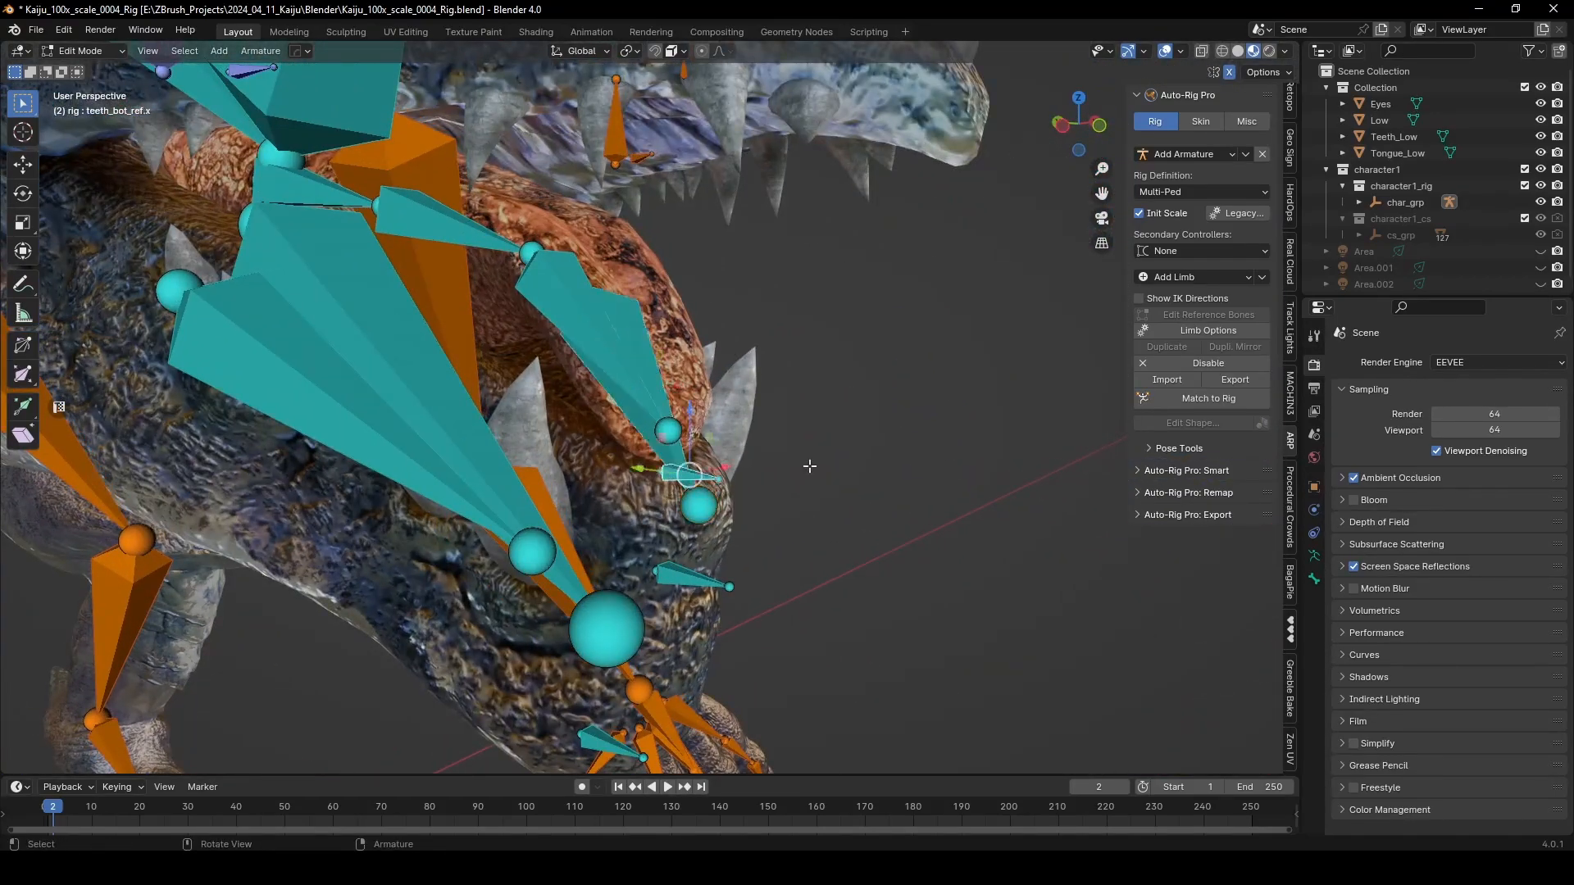
middle_click_drag(810, 465, 692, 455)
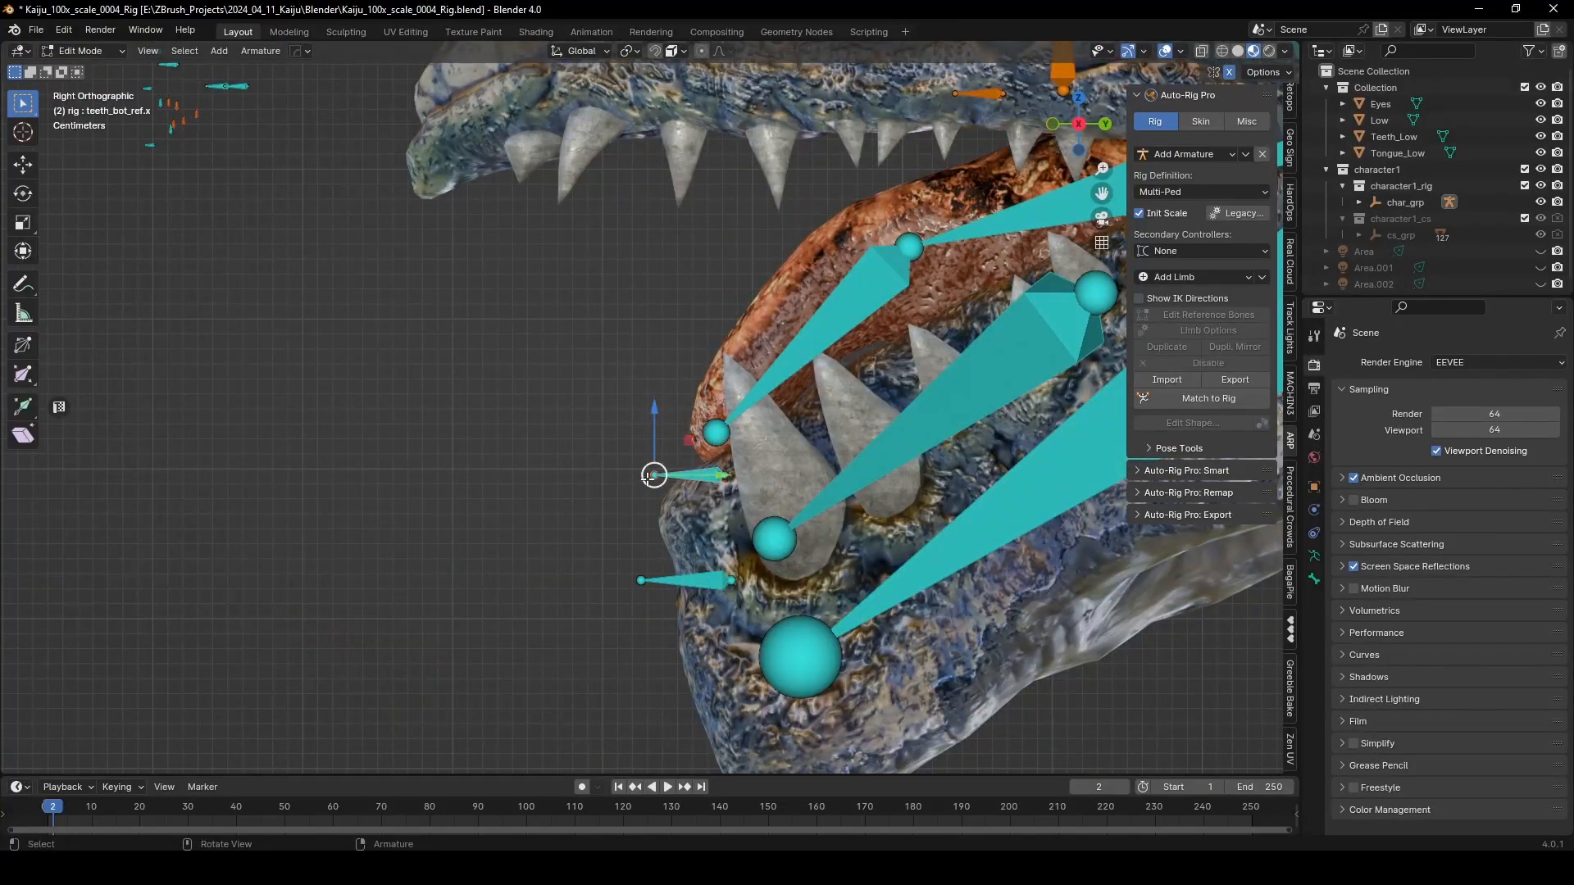
key("g")
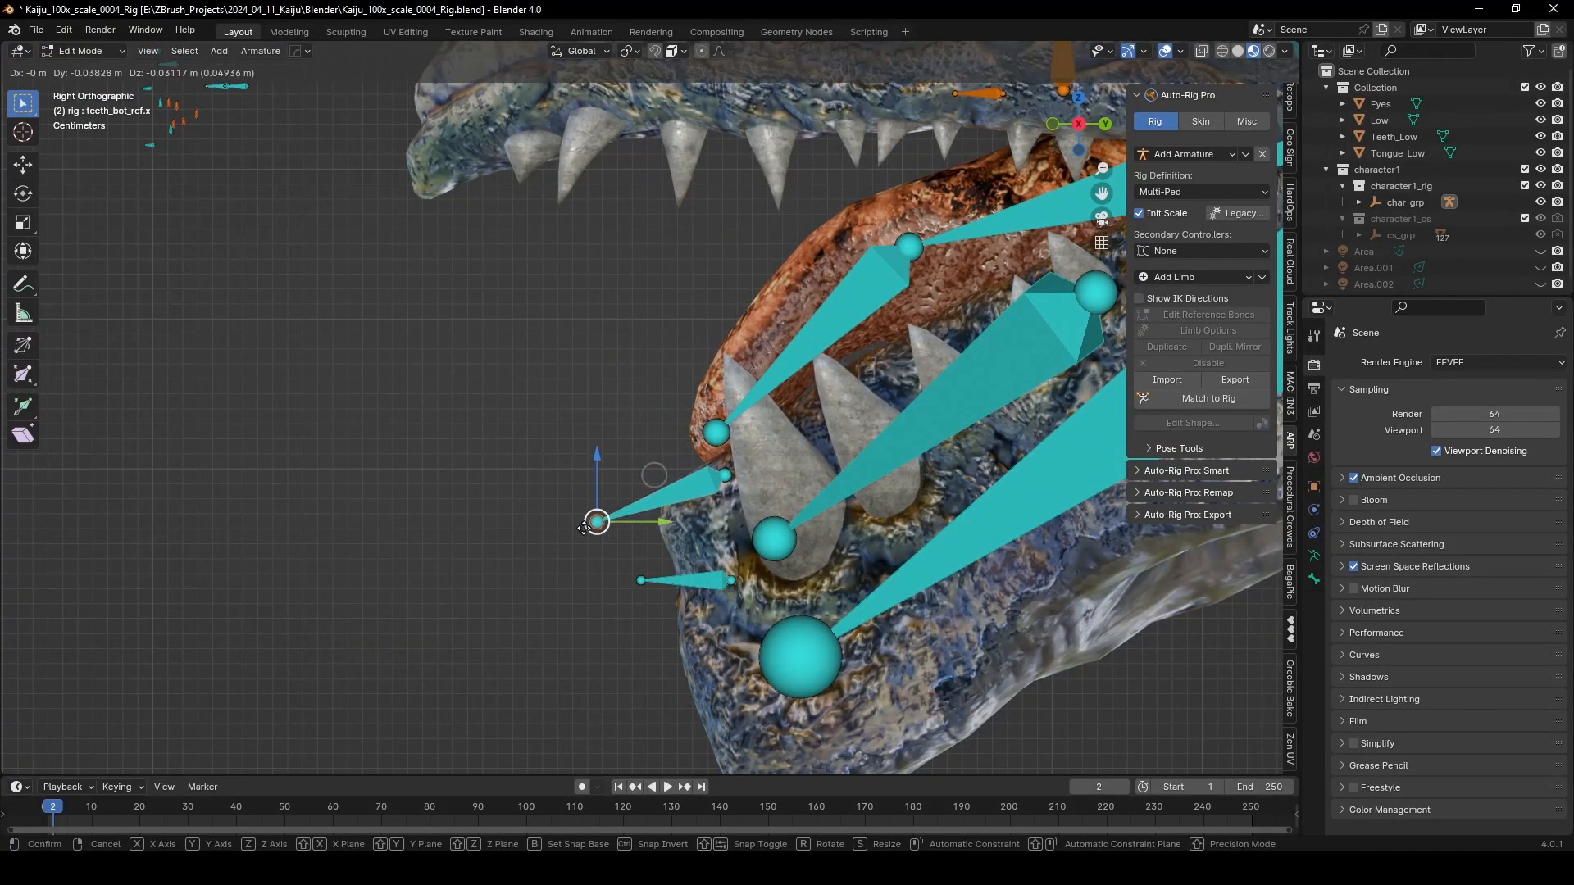
left_click(562, 536)
Step: Move the top teeth bones in side view to the front of the upper jaw, about 0.21 m back and 0.05 m down
scroll(573, 533, "down", 4)
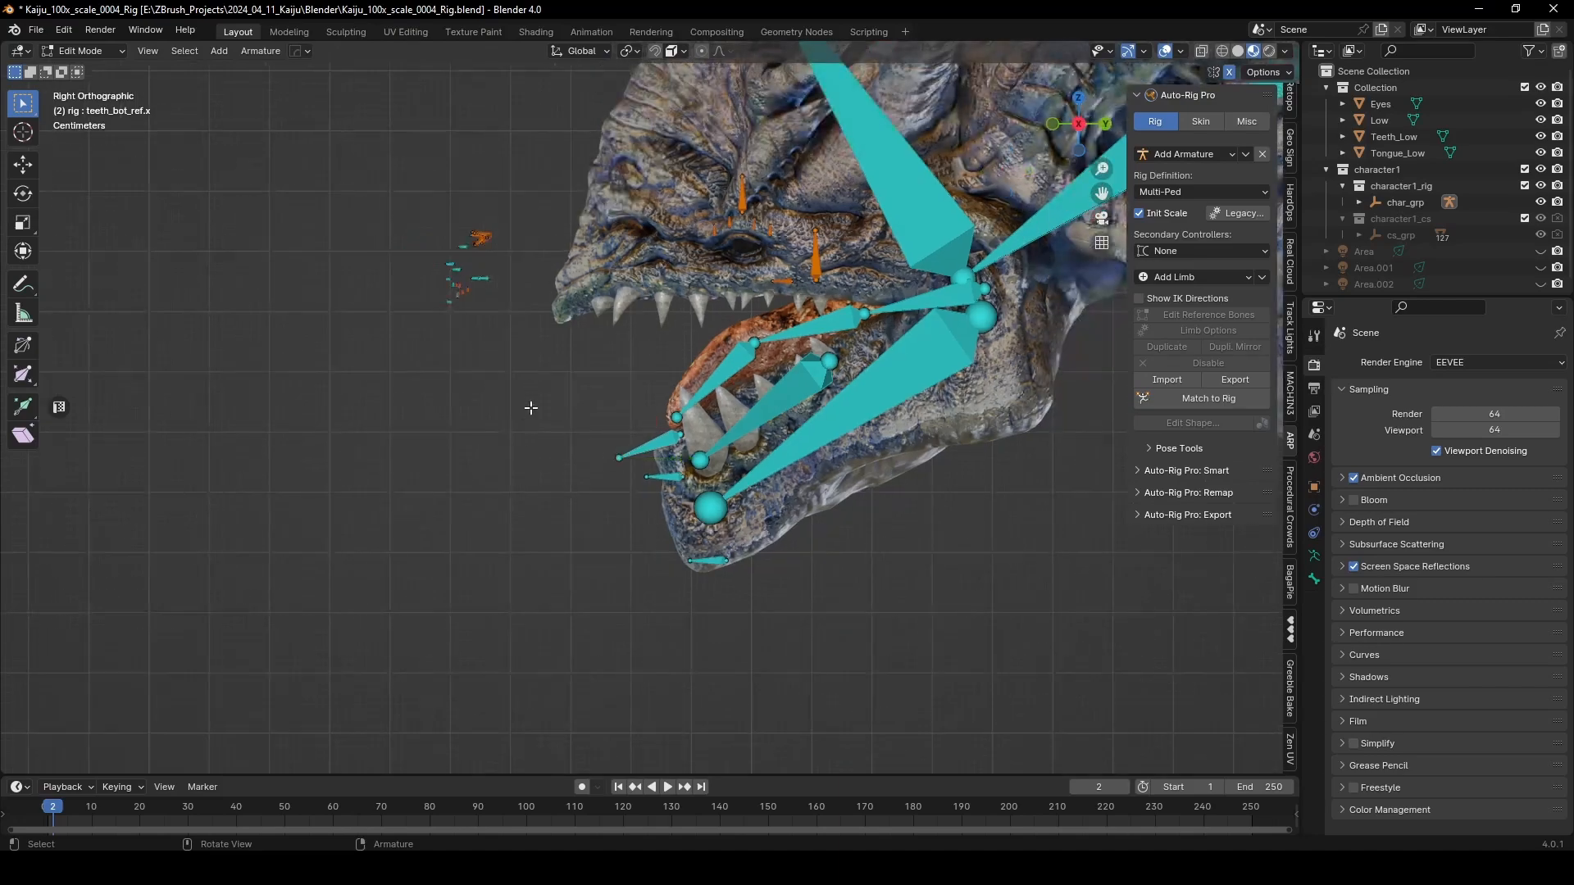
scroll(459, 342, "up", 4)
middle_click_drag(409, 237, 687, 509, "shift")
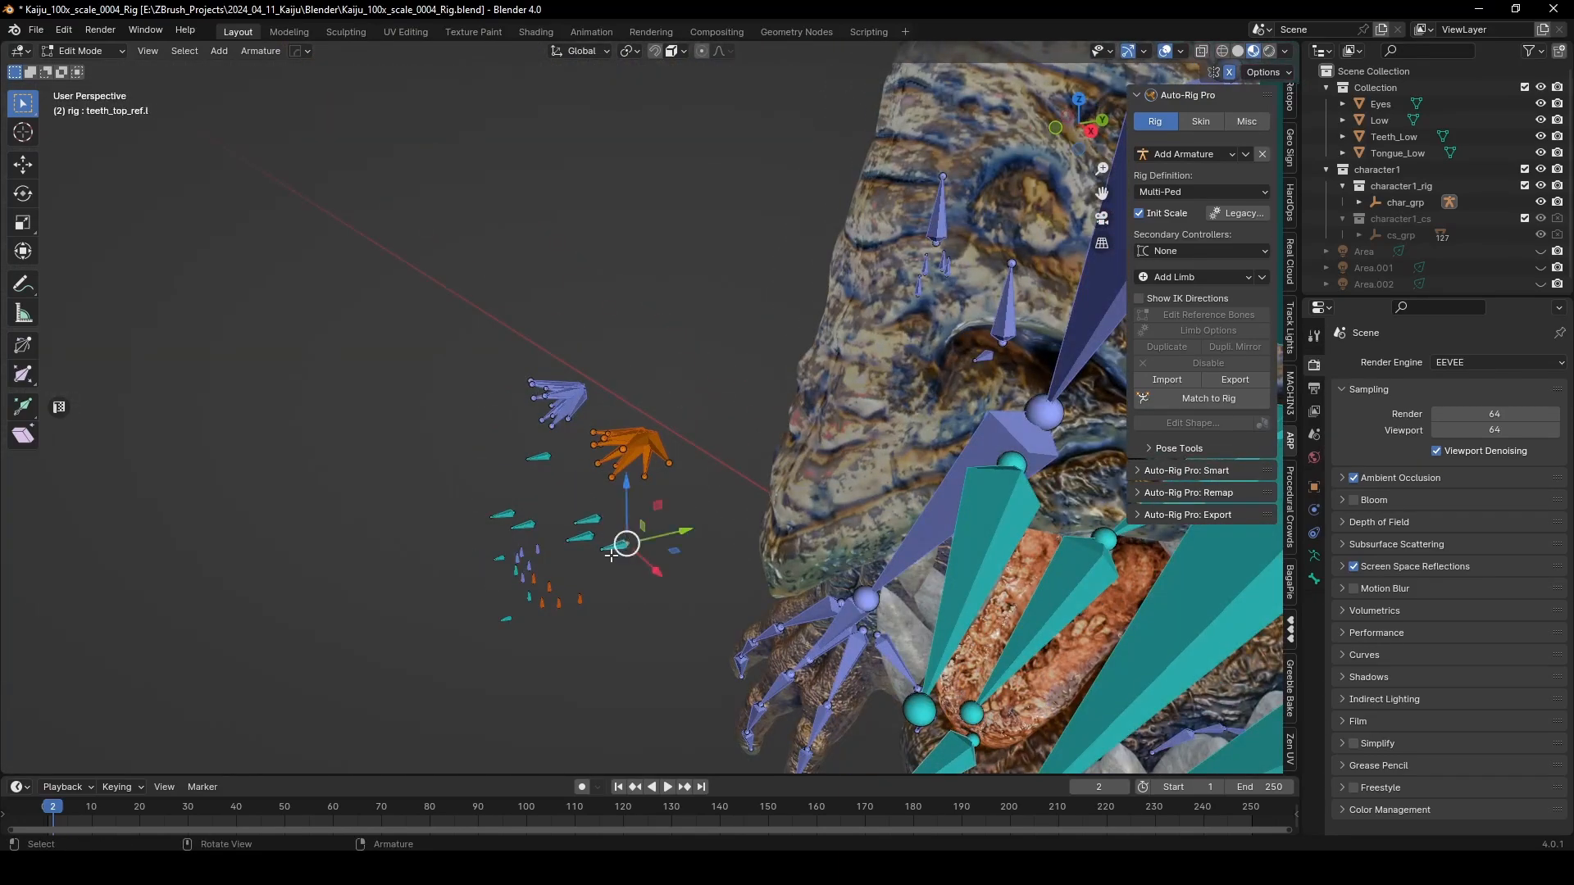
scroll(611, 556, "up", 5)
middle_click_drag(759, 386, 693, 541, "shift")
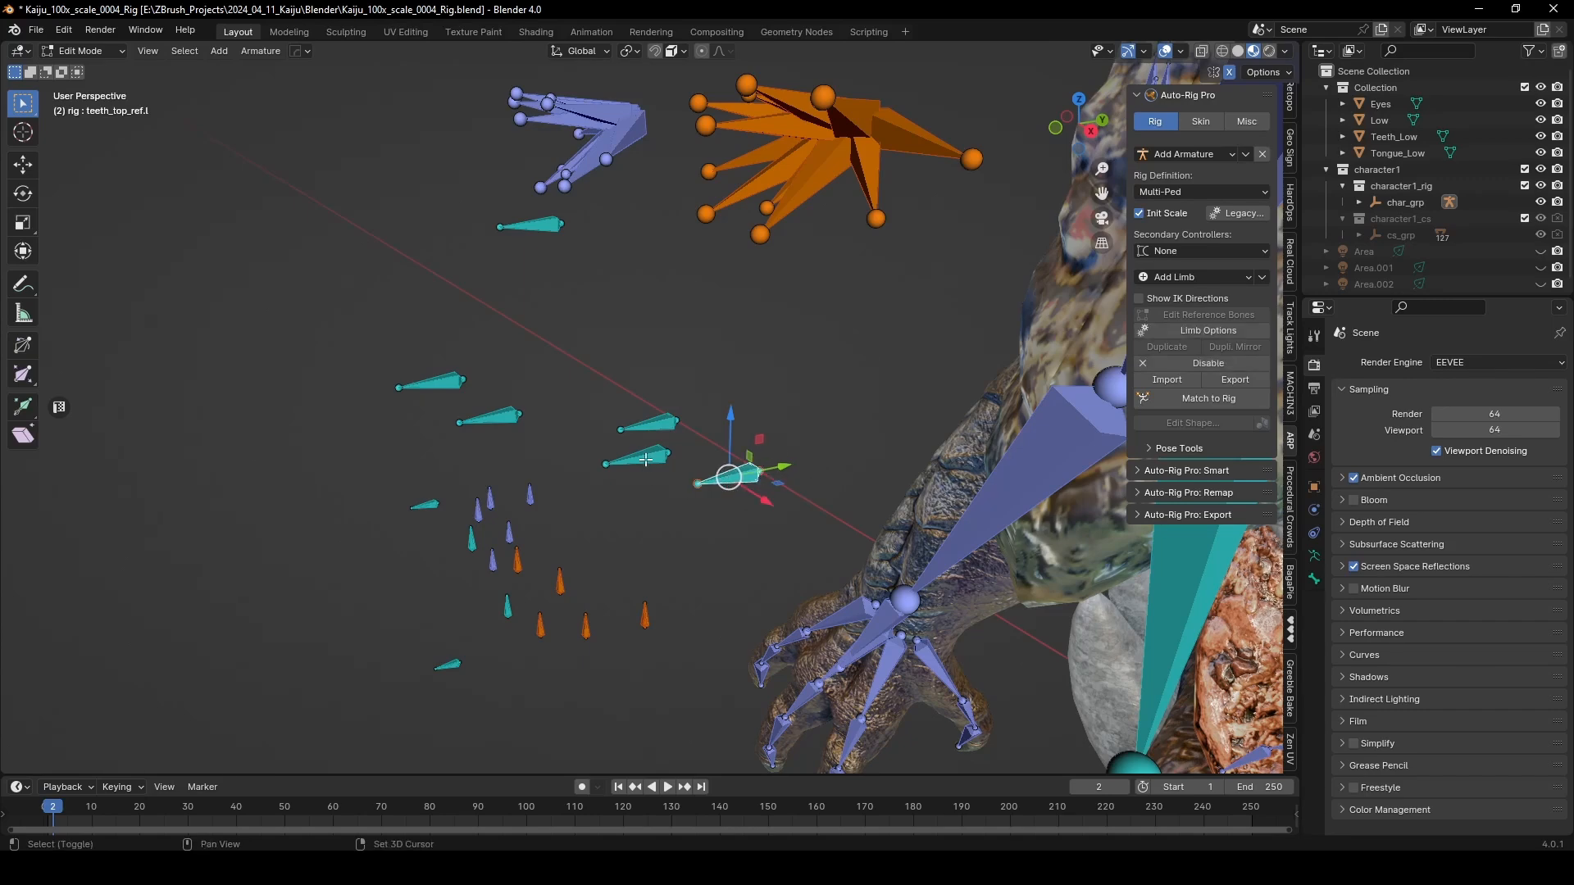
key("KP_3")
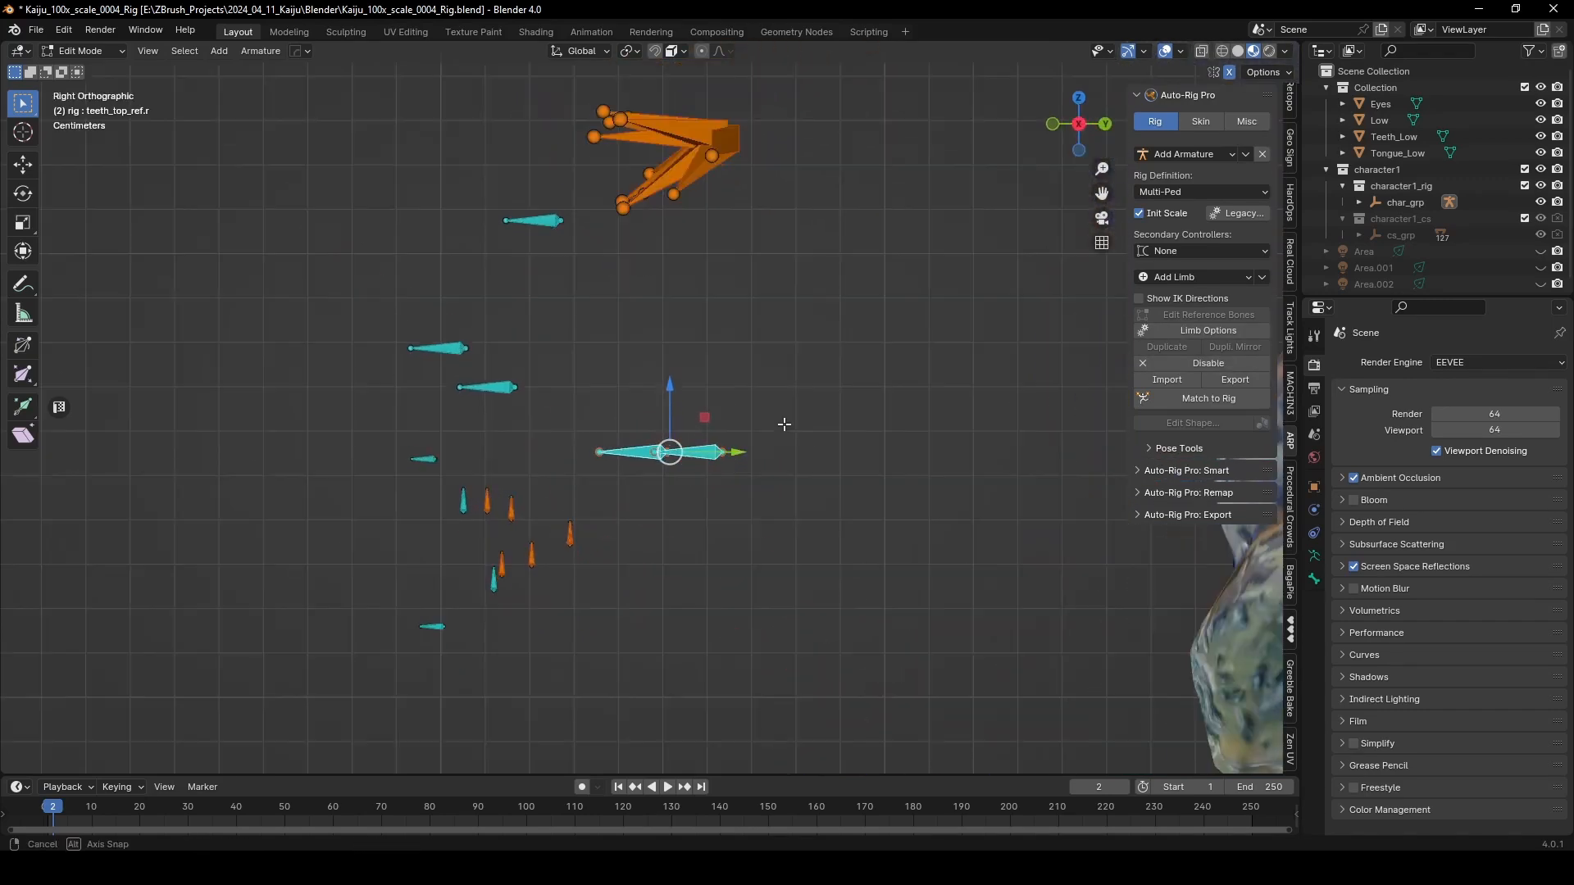
middle_click_drag(820, 432, 483, 377, "shift")
scroll(484, 377, "down", 4)
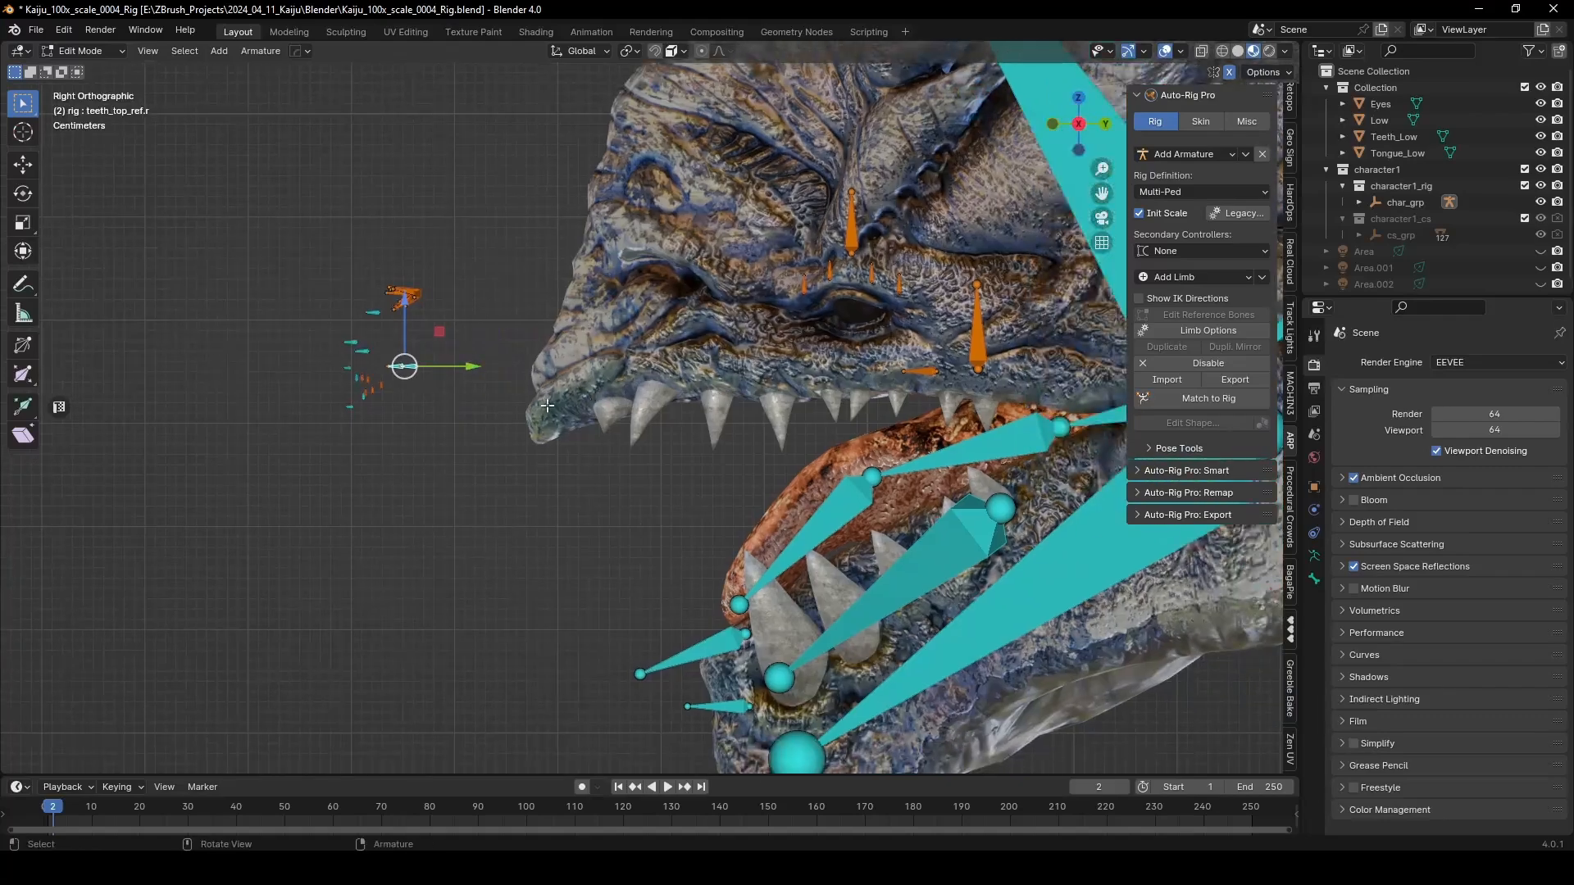
key("g")
left_click(766, 463)
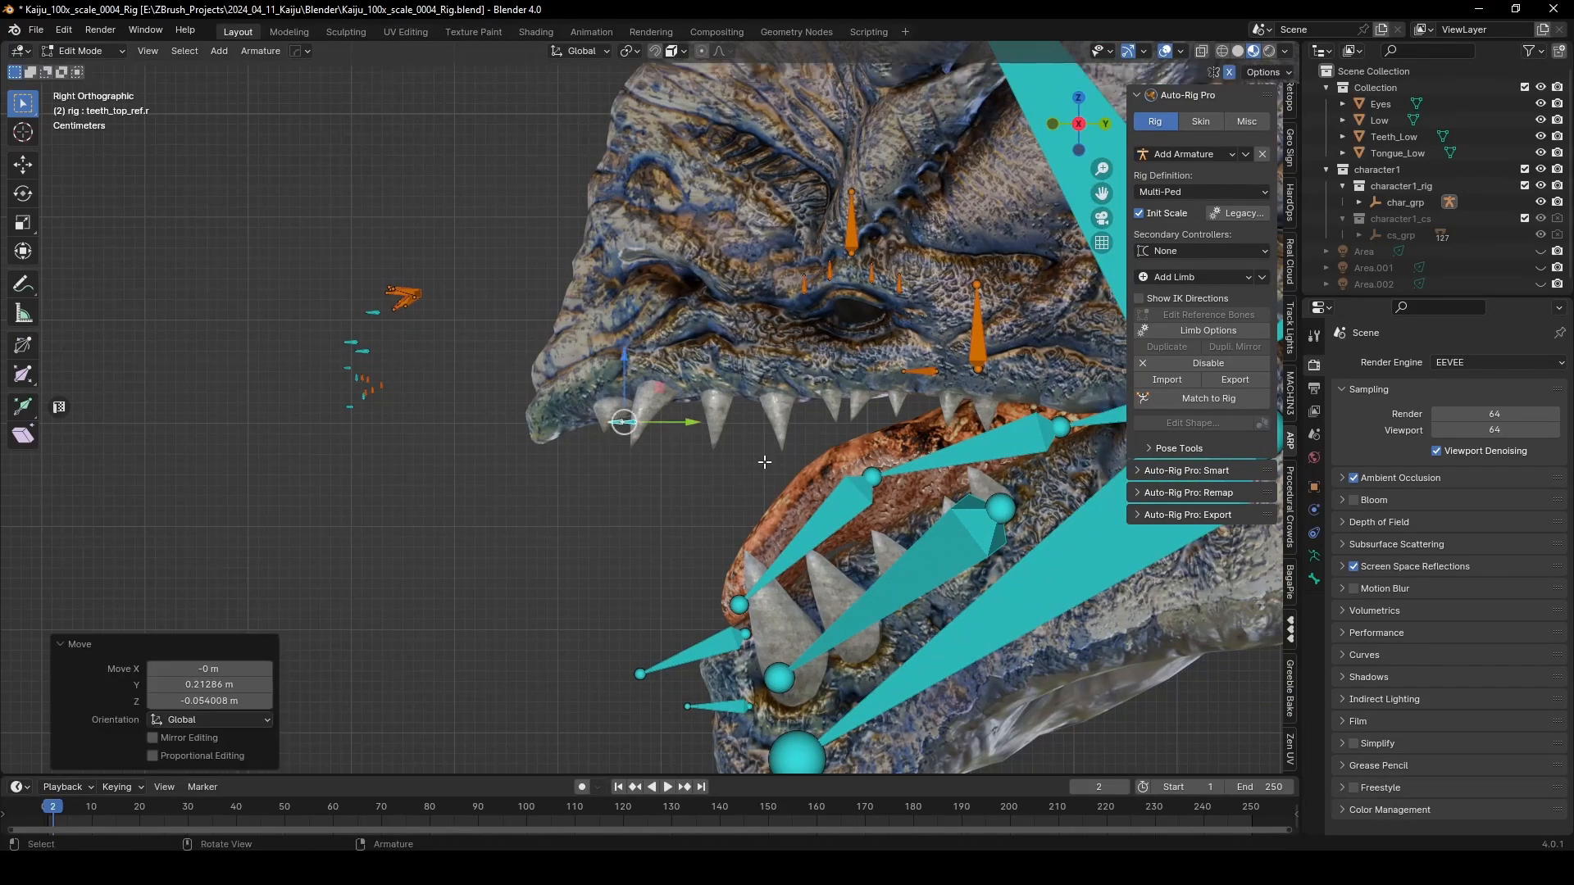
Step: Lengthen the central top teeth bone from below by moving its front end about 0.054 m forward and its rear end about 0.02 m back
middle_click_drag(725, 461, 565, 386)
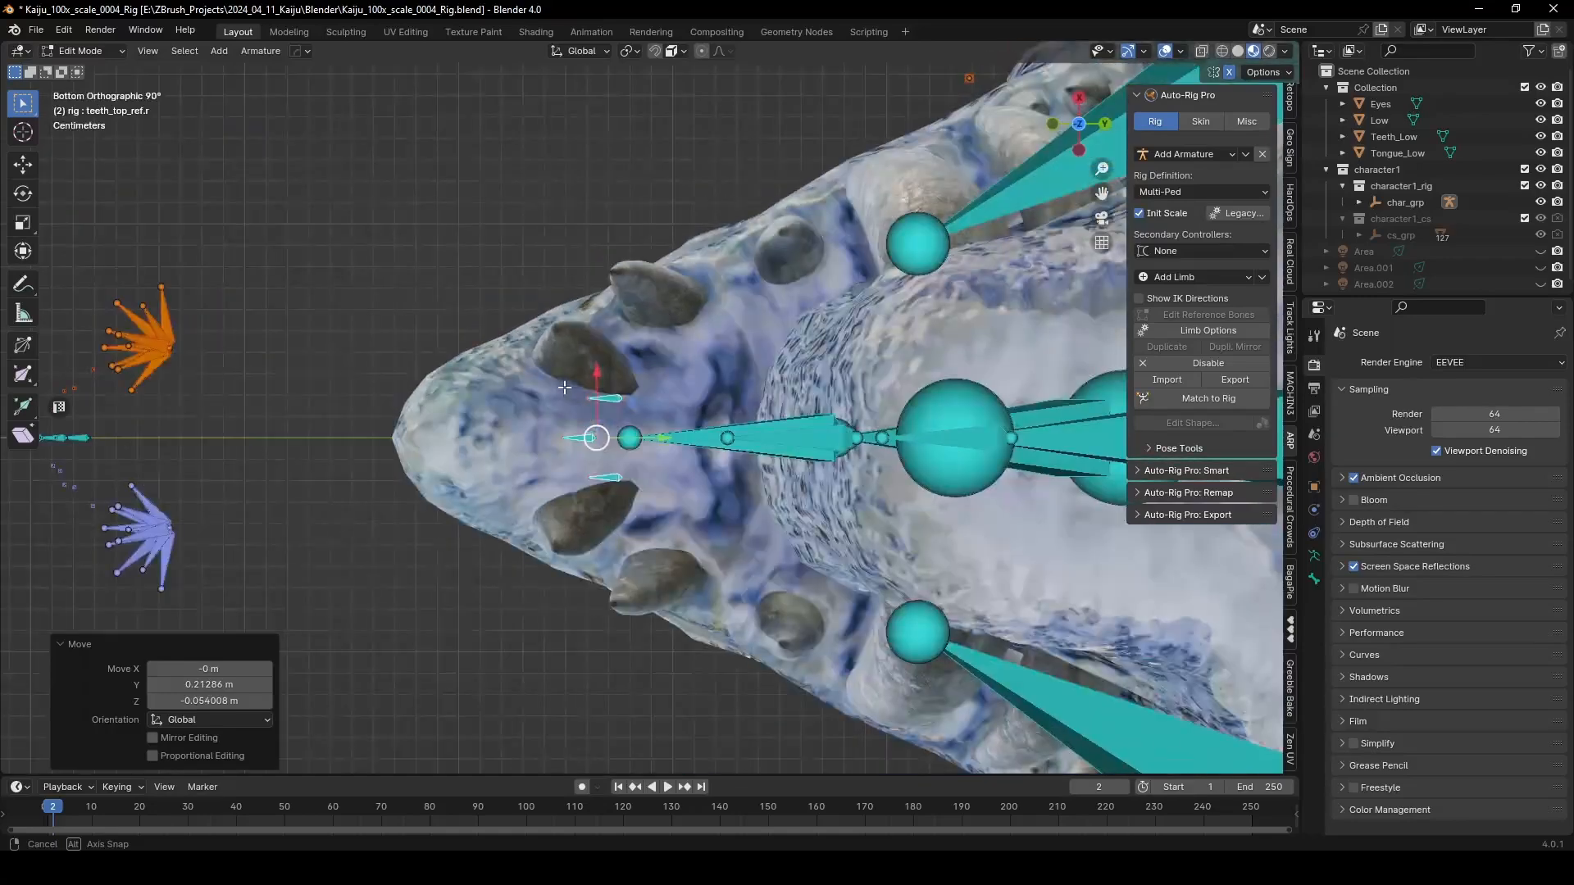
scroll(559, 454, "up", 4)
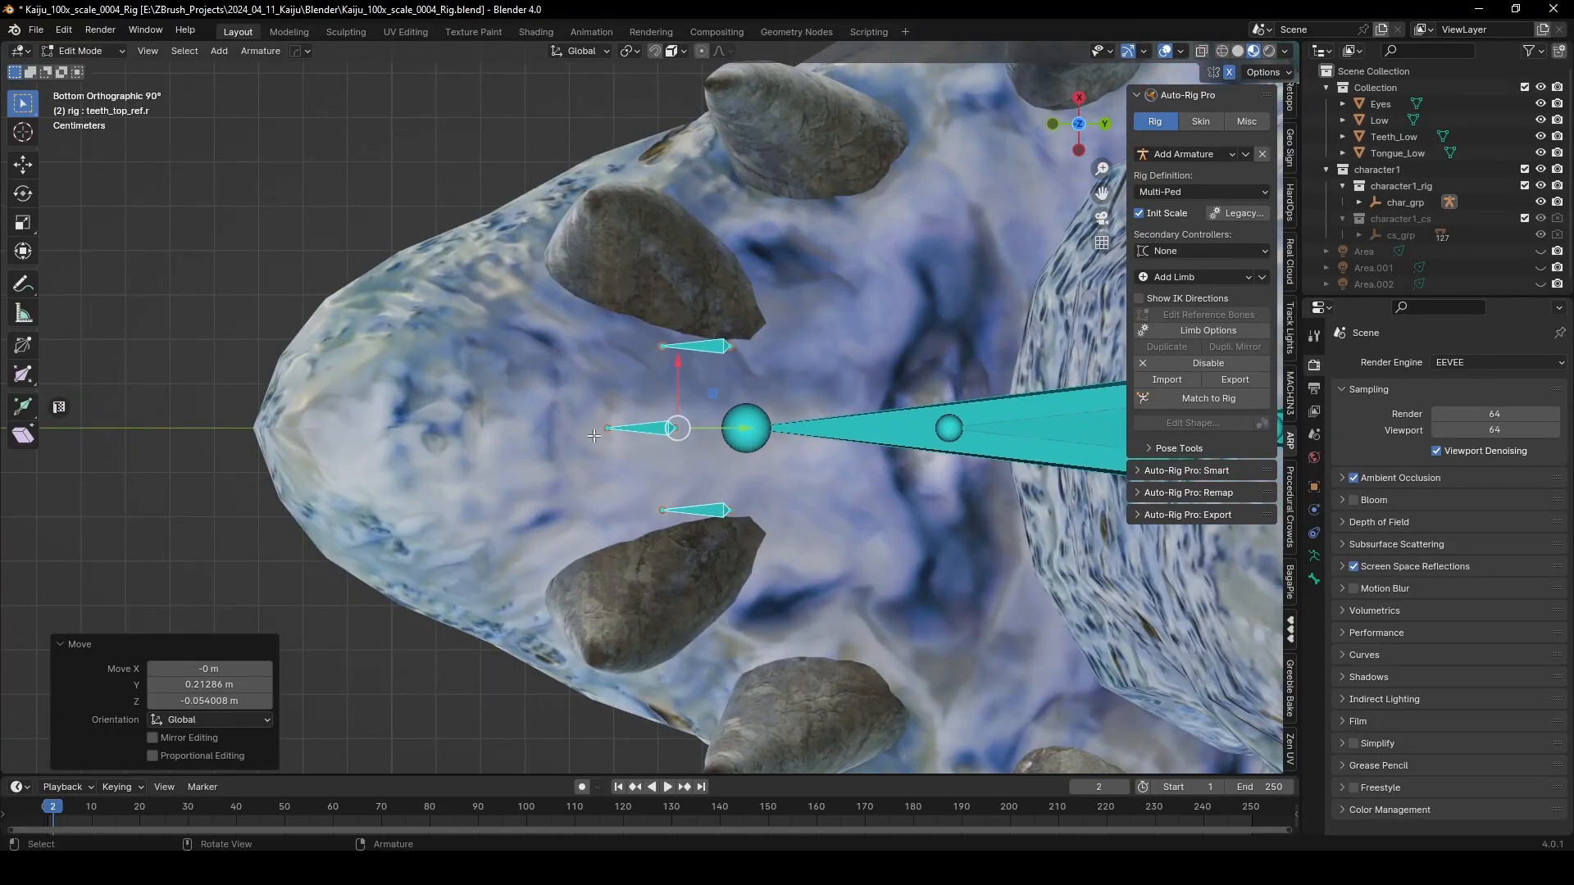
left_click(597, 434)
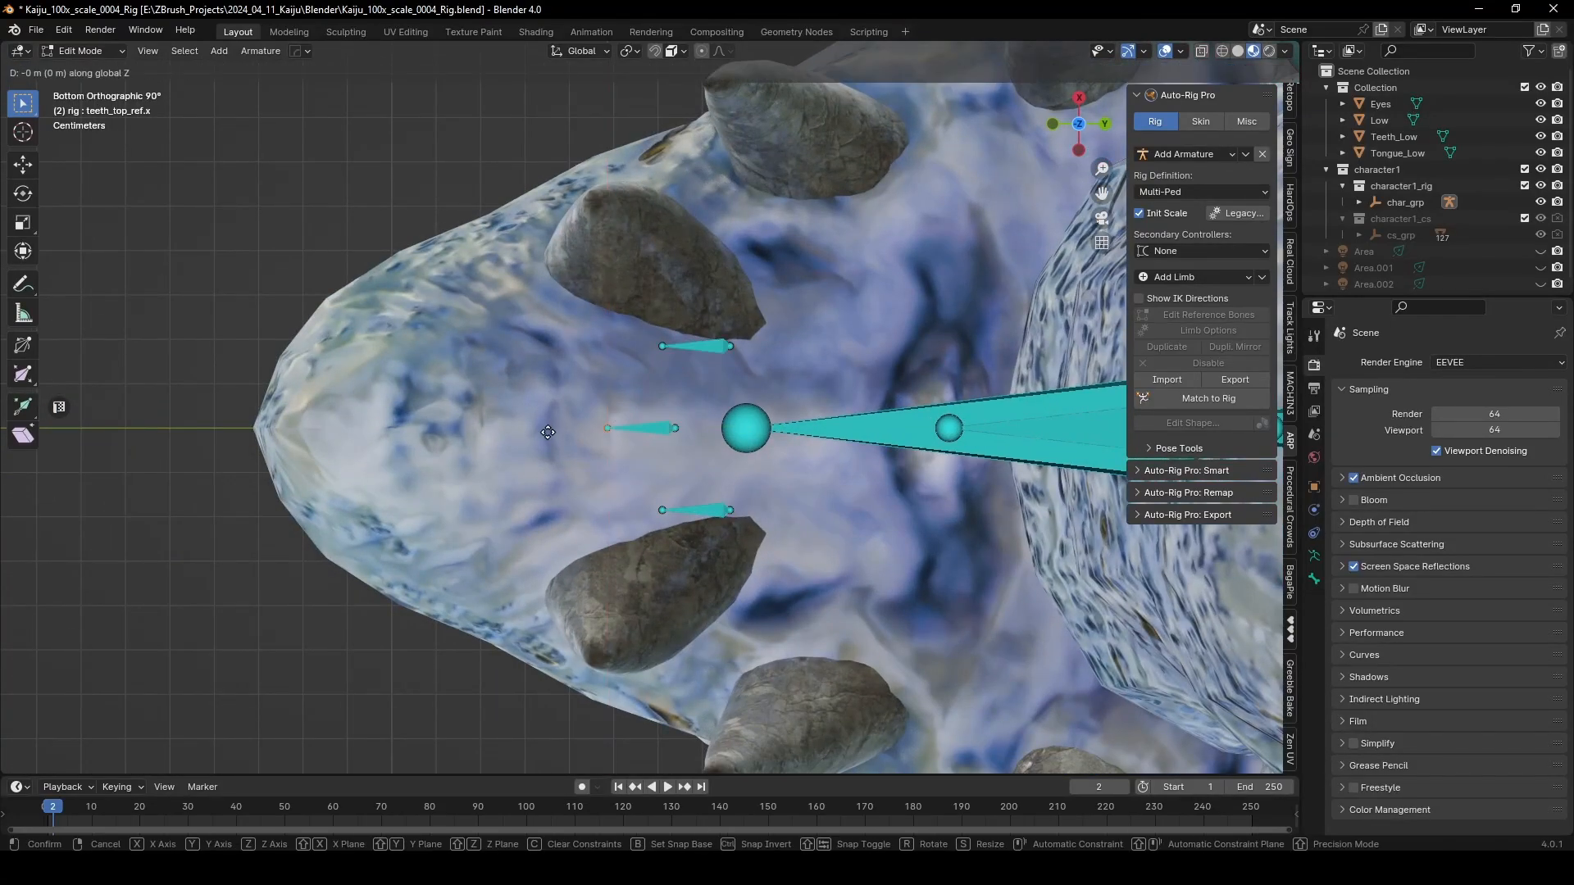
left_click(362, 415)
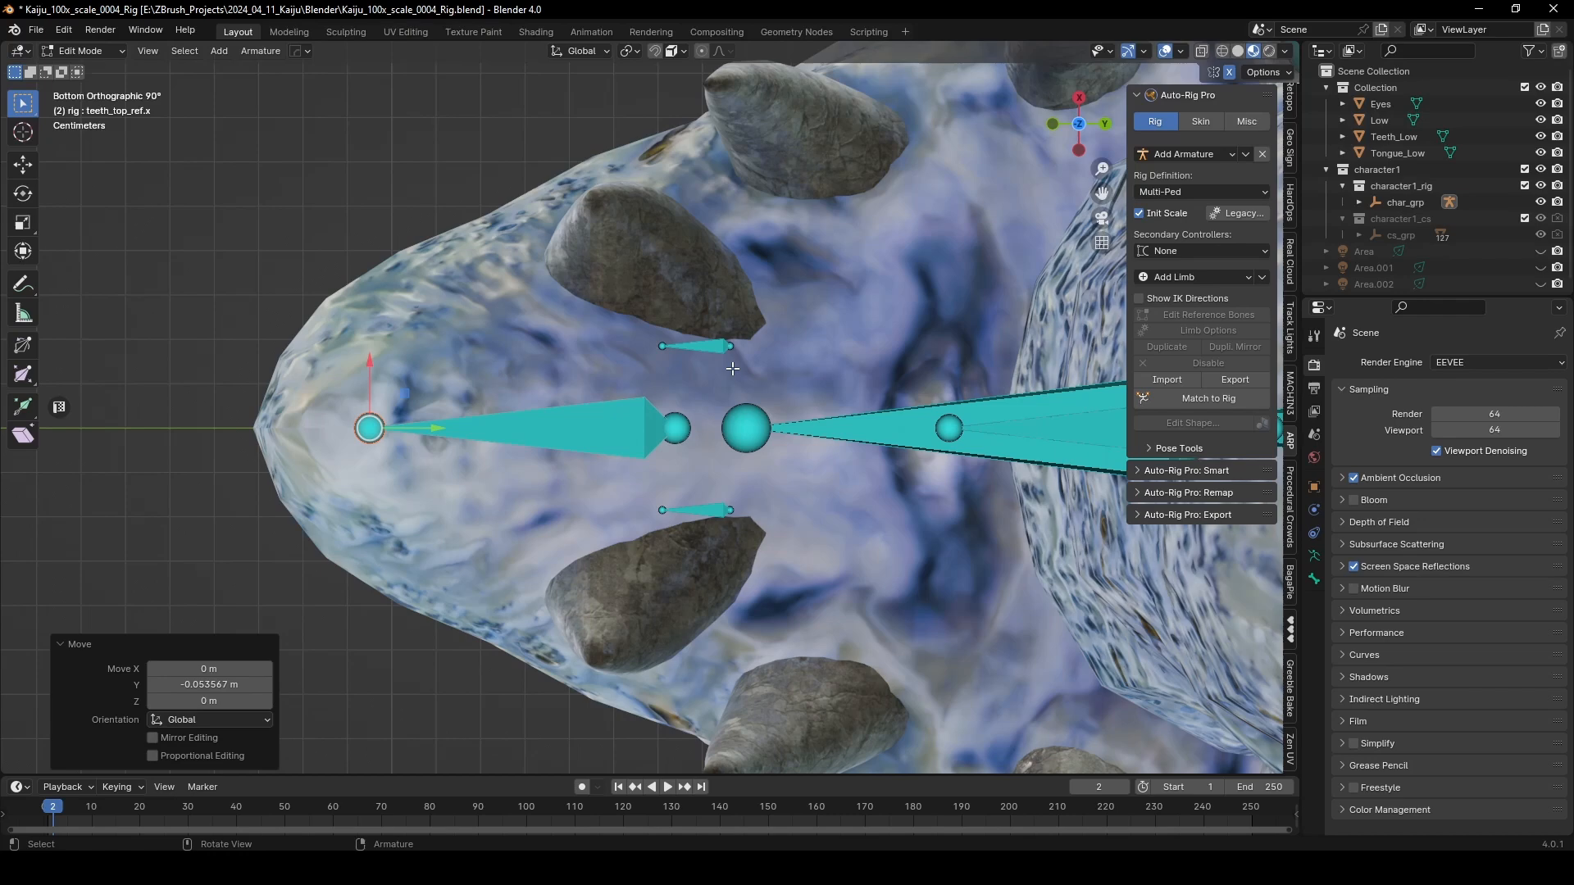
left_click(684, 423)
key("g")
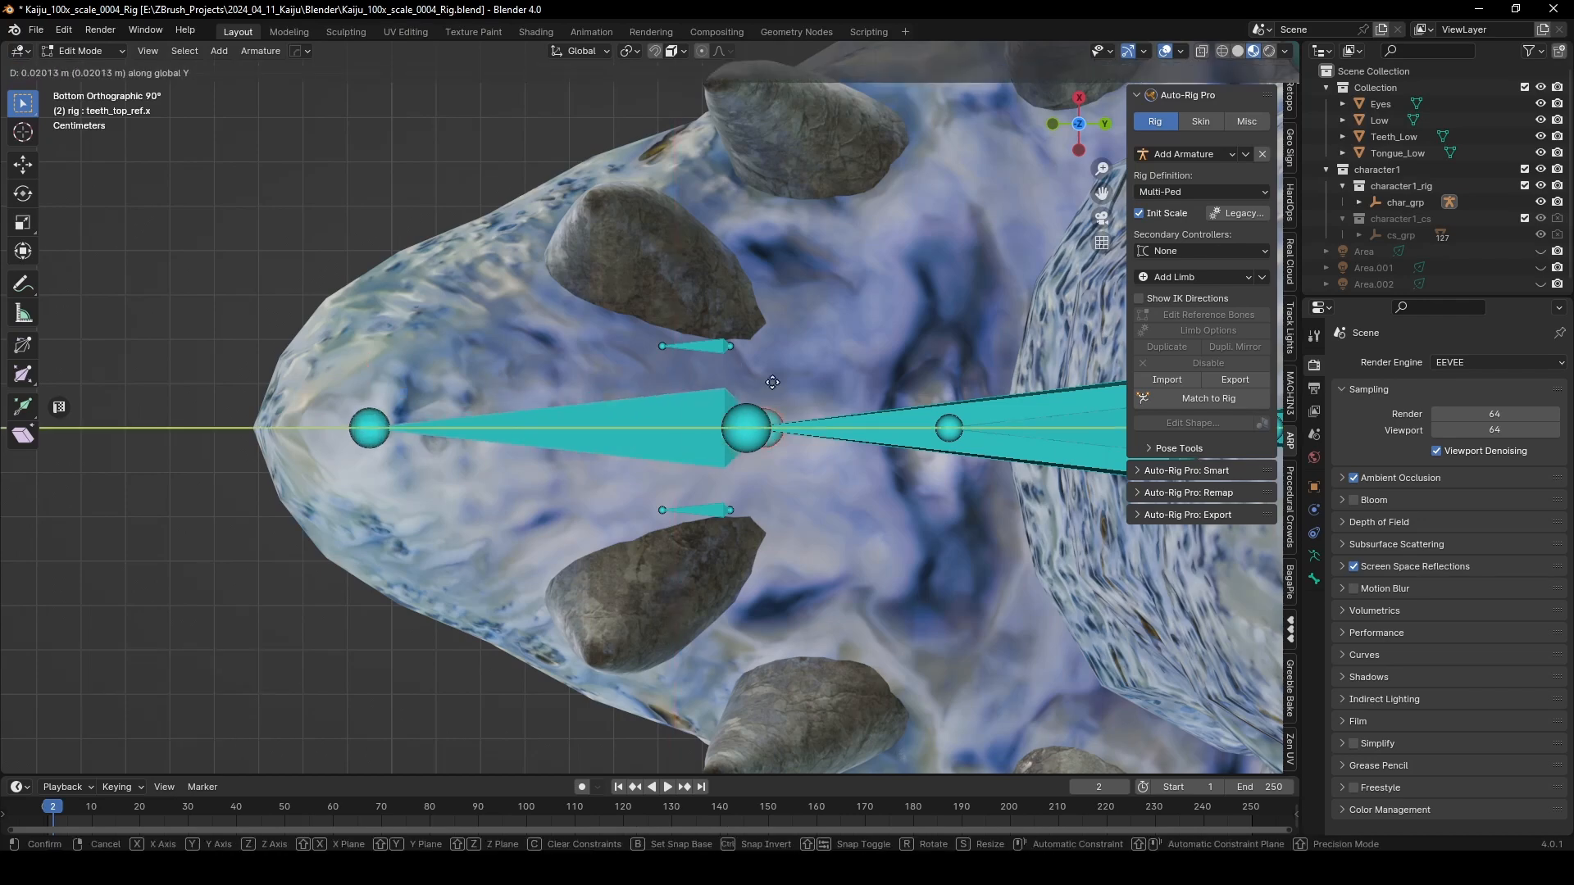
left_click(772, 382)
Step: Stretch the left top teeth bone along the upper tooth row, from the front tooth back to the rear teeth
left_click(662, 343)
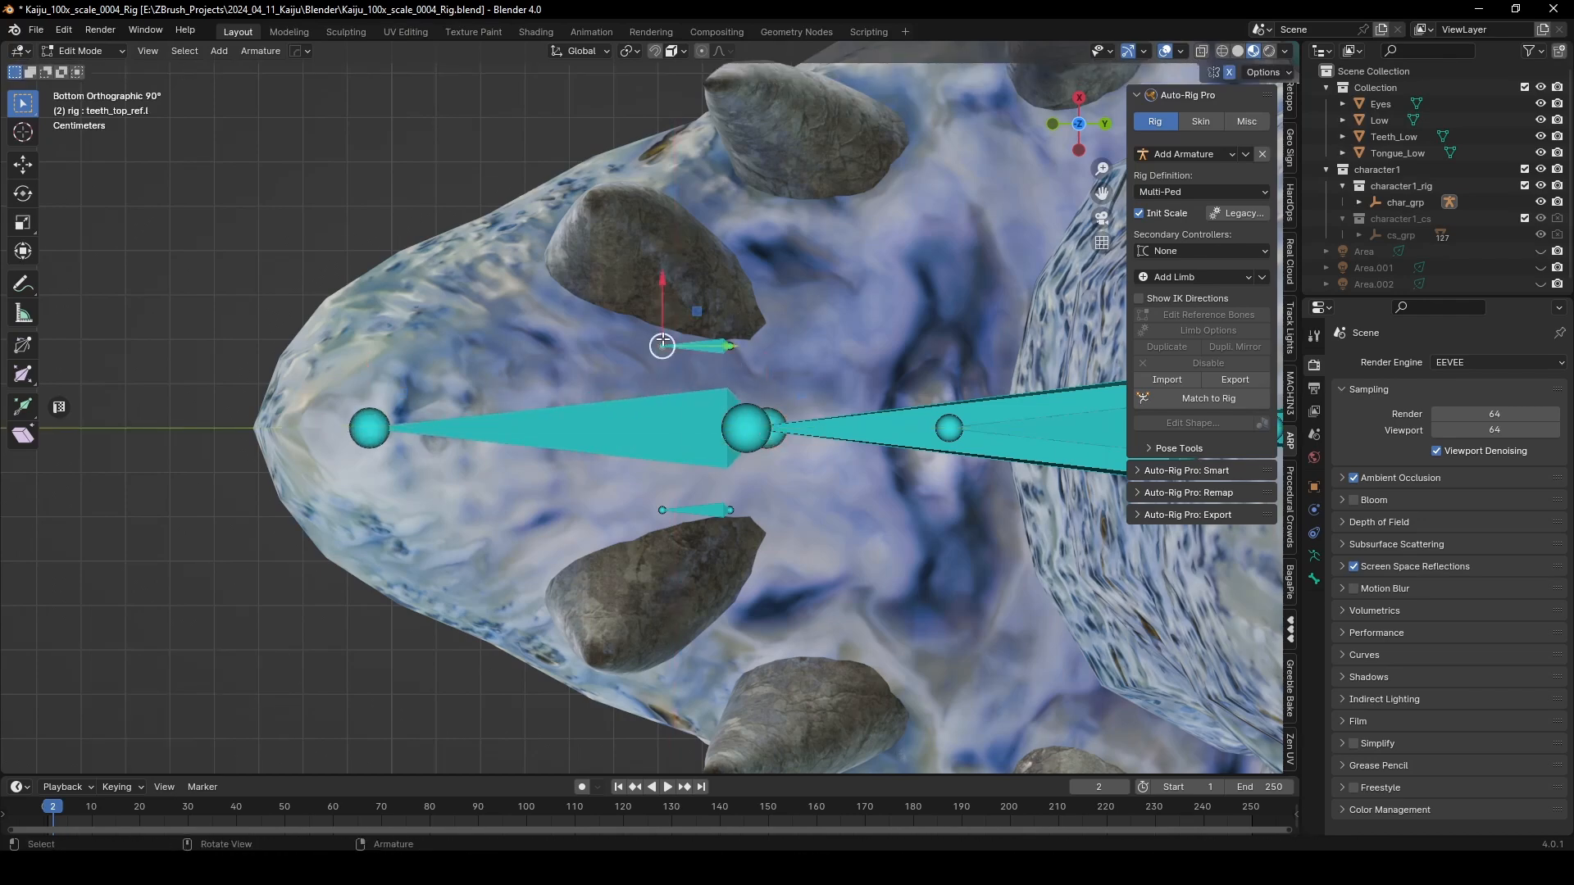
left_click_drag(662, 340, 619, 302)
middle_click_drag(619, 303, 399, 484)
left_click(382, 534)
left_click_drag(383, 533, 870, 228)
middle_click_drag(893, 223, 782, 383)
scroll(946, 340, "down", 2)
left_click_drag(630, 336, 867, 301)
Step: Match the rig to the reference bones and select the left top teeth controller to check its fit
middle_click_drag(867, 301, 592, 376)
scroll(592, 376, "down", 3)
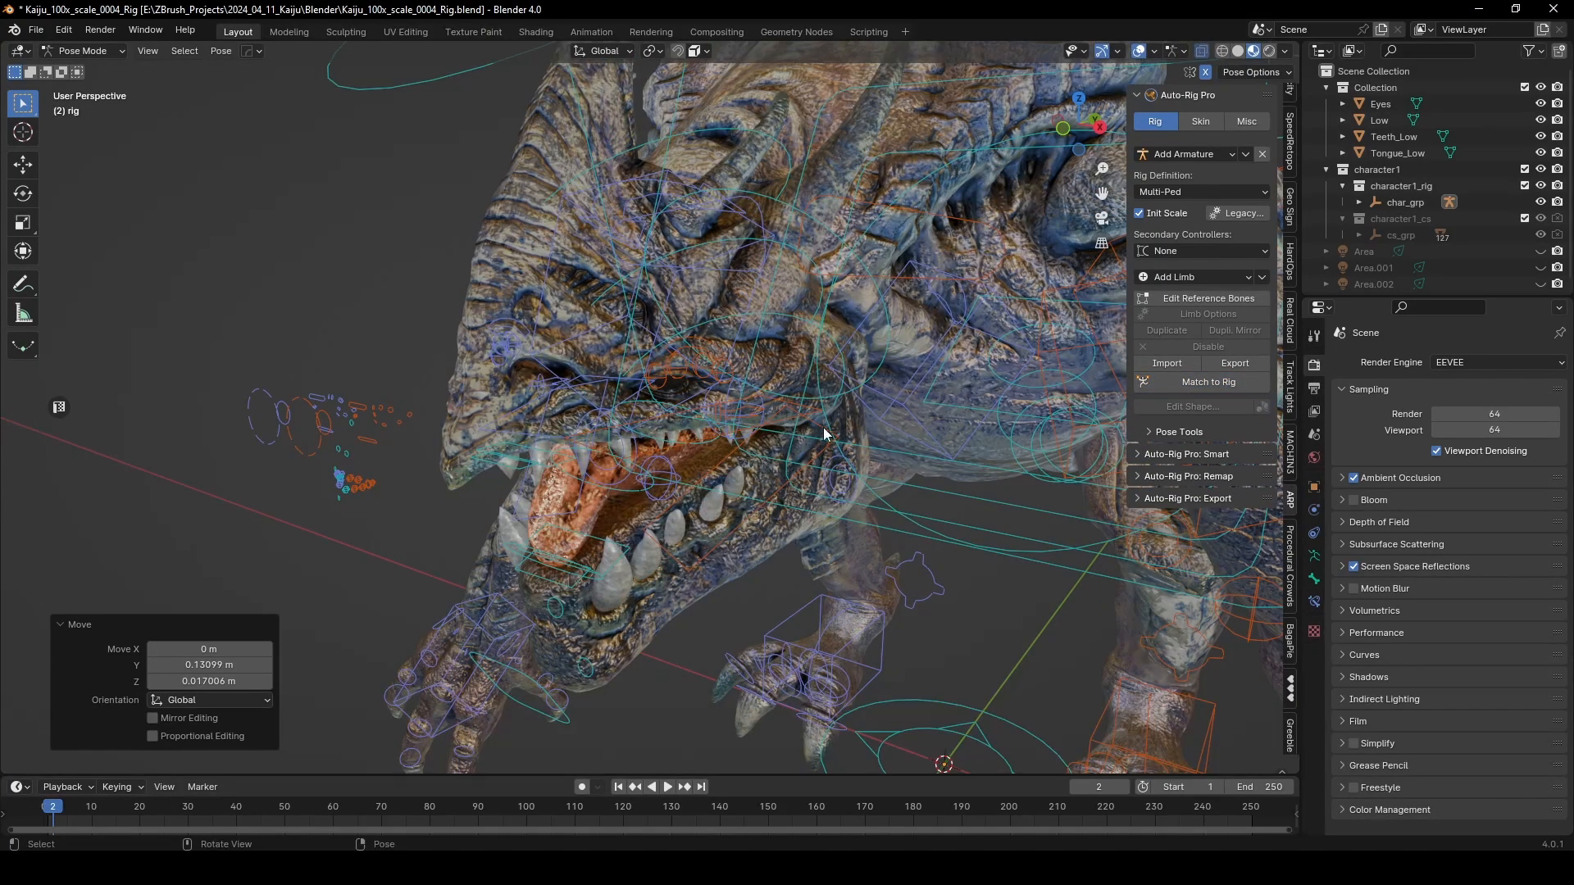
middle_click_drag(822, 426, 656, 358)
scroll(656, 357, "up", 3)
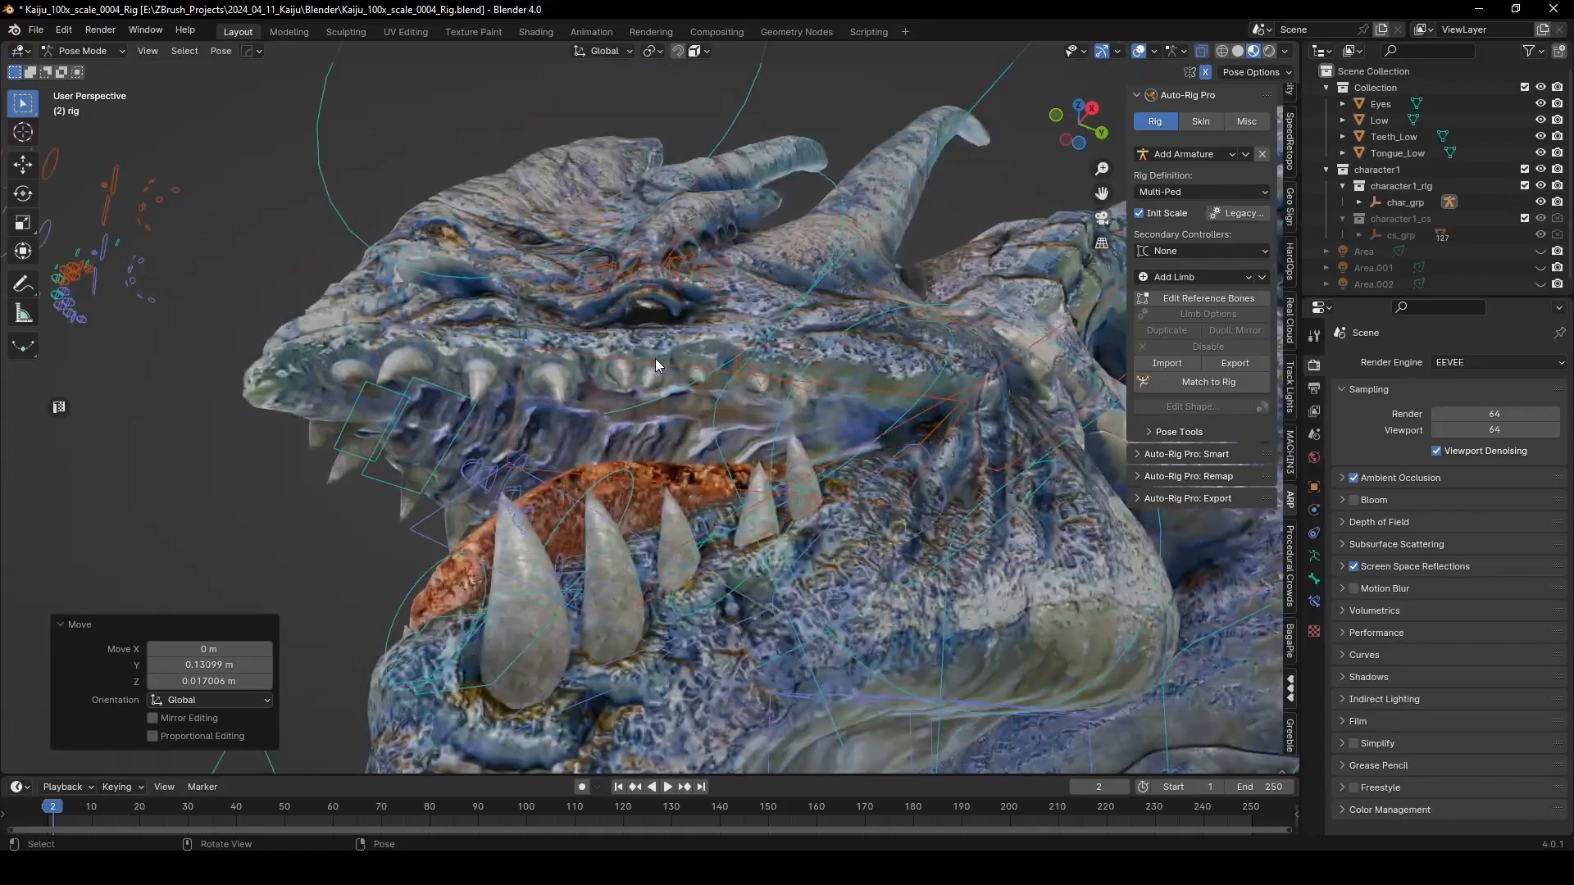
left_click(631, 366)
middle_click_drag(661, 347, 683, 434)
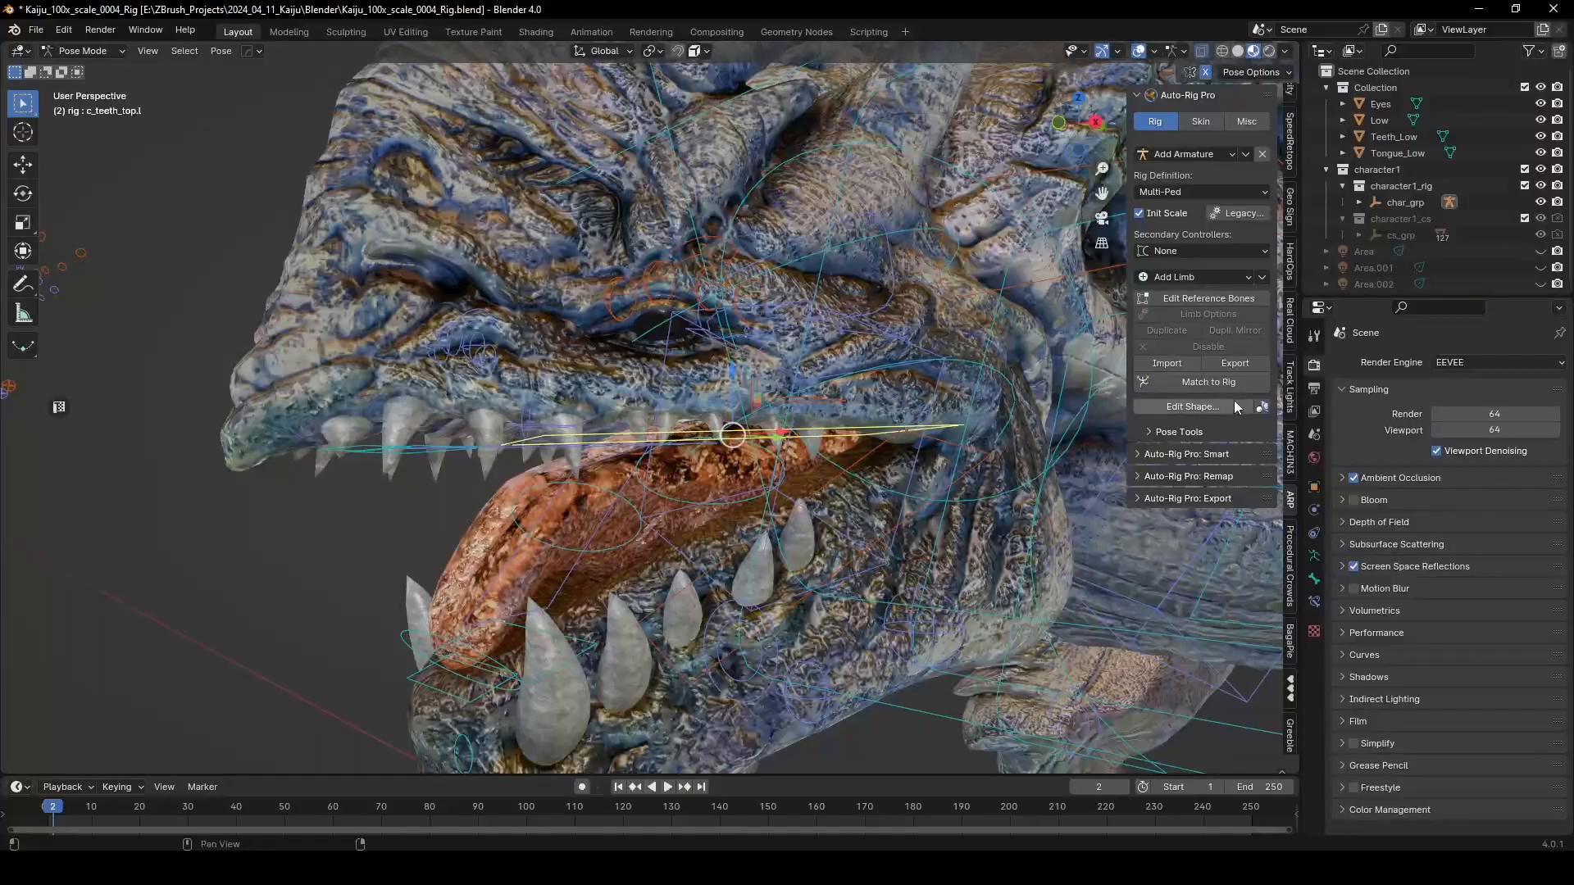
Step: Return to editing the reference bones and save the file as an incremental version
left_click(1198, 297)
scroll(610, 513, "down", 5)
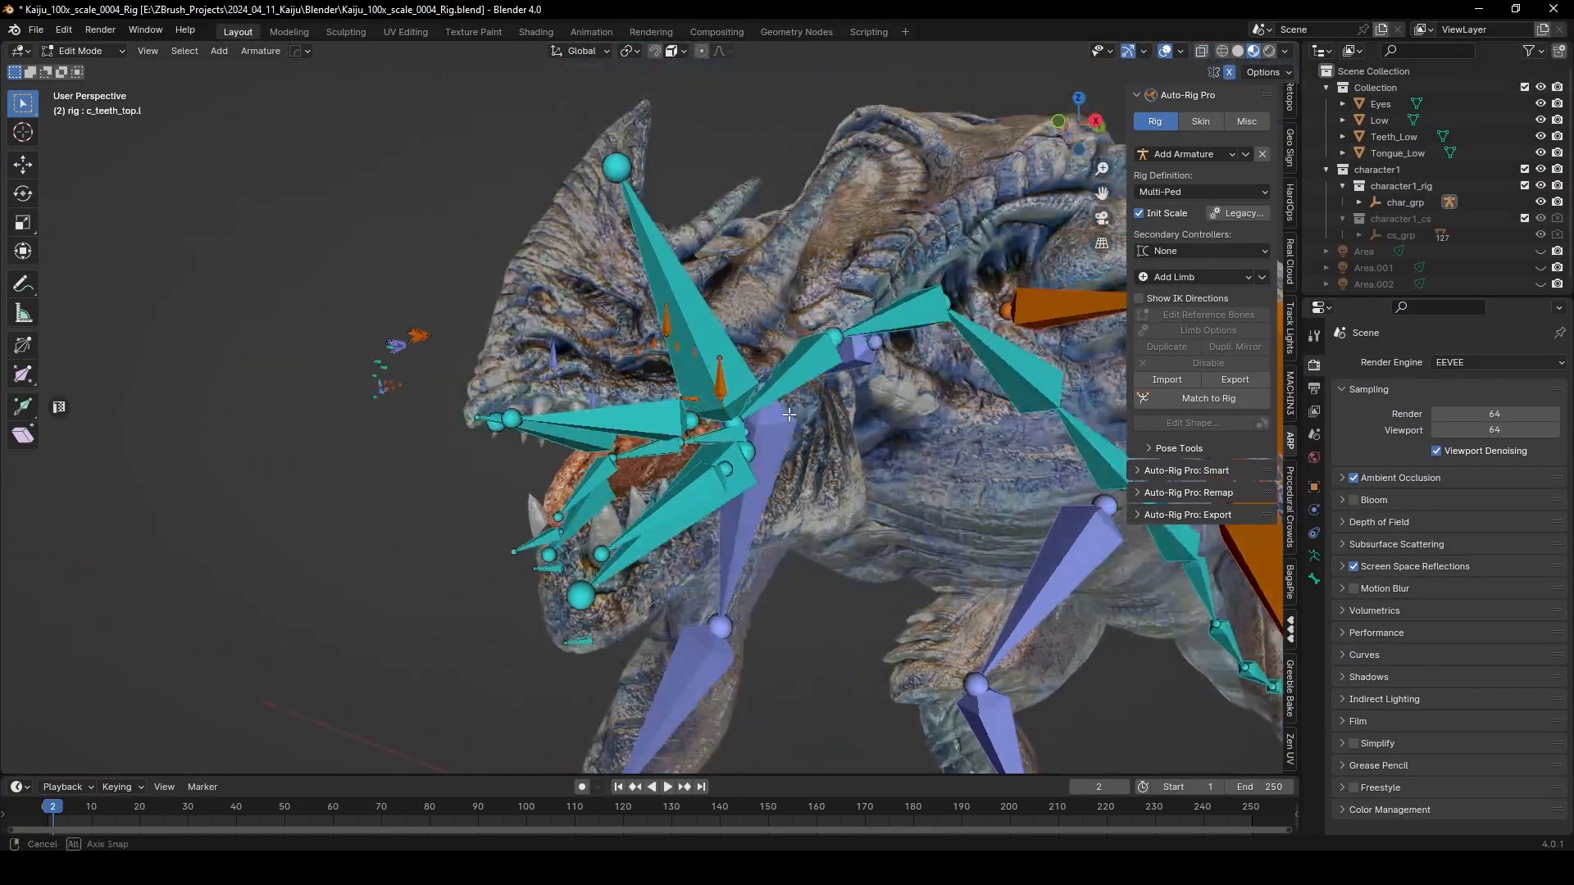
key("ctrl+s")
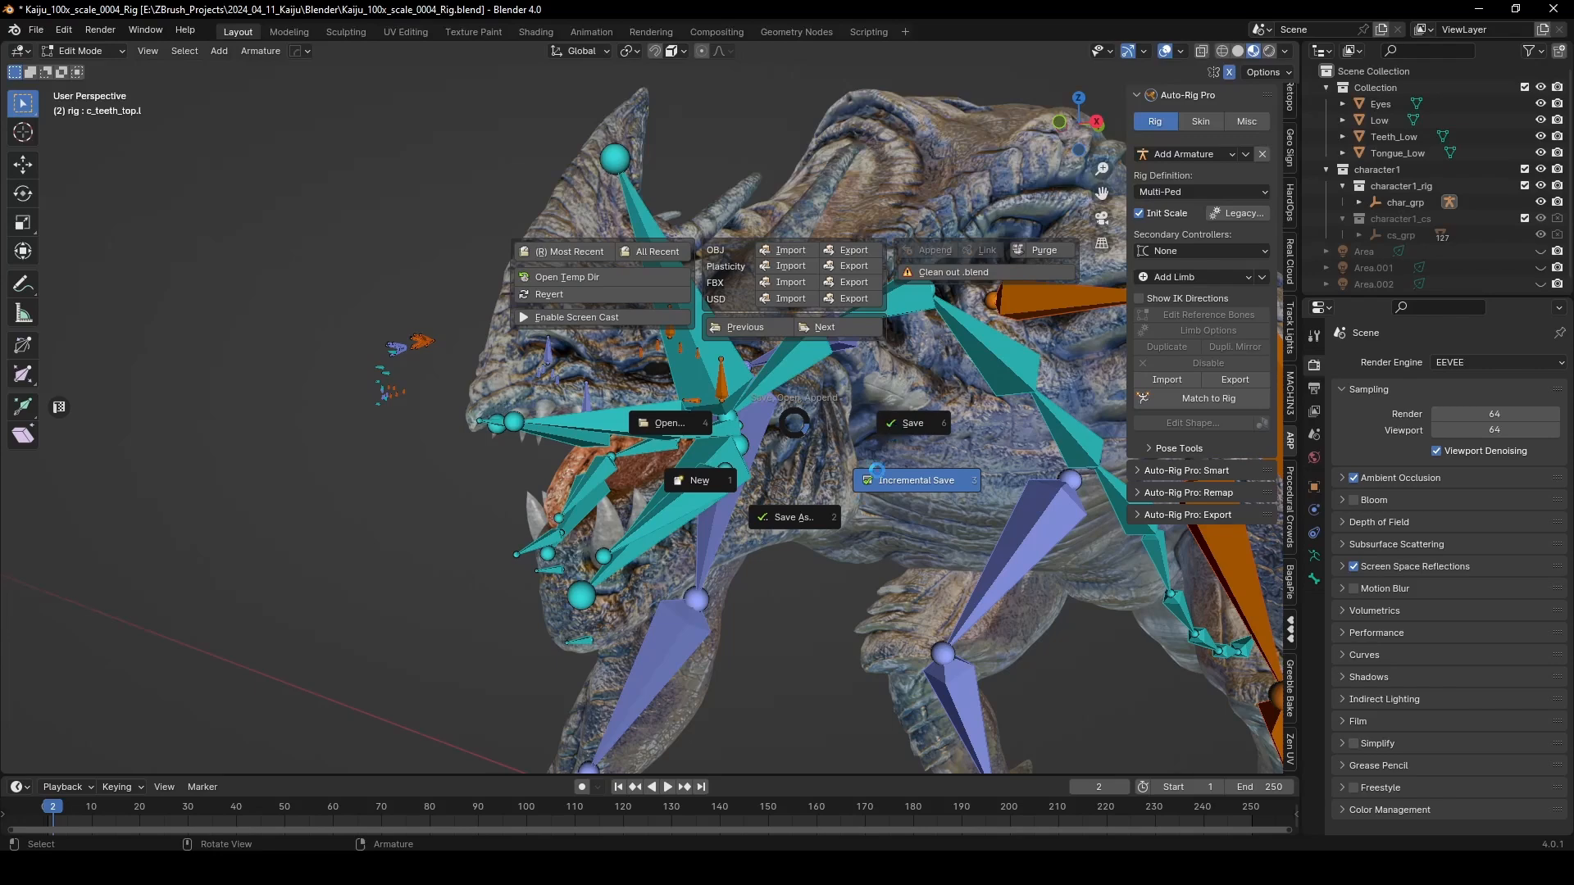
left_click(876, 472)
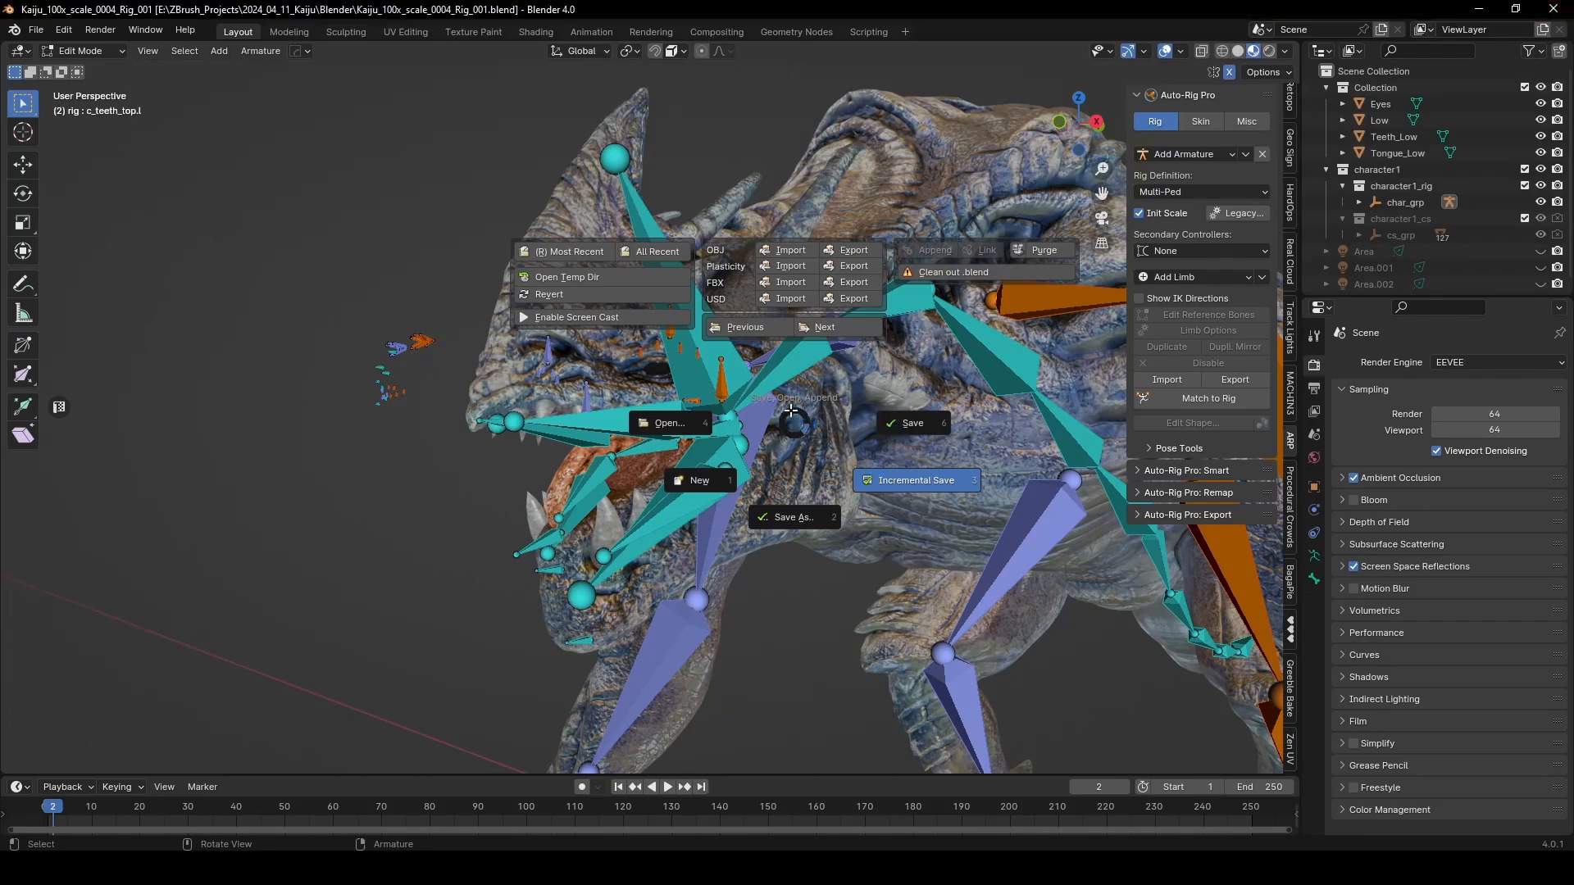
Step: Examine the facial bones still floating in front of the head to identify the nose and lip roll bones
mouse_move(779, 413)
middle_mouse_down()
mouse_move(738, 411)
mouse_move(807, 410)
middle_mouse_up()
scroll(647, 406, "up", 2)
middle_click_drag(369, 344, 425, 526, "shift")
scroll(586, 472, "up", 3)
left_click(463, 429)
middle_click_drag(464, 429, 491, 452)
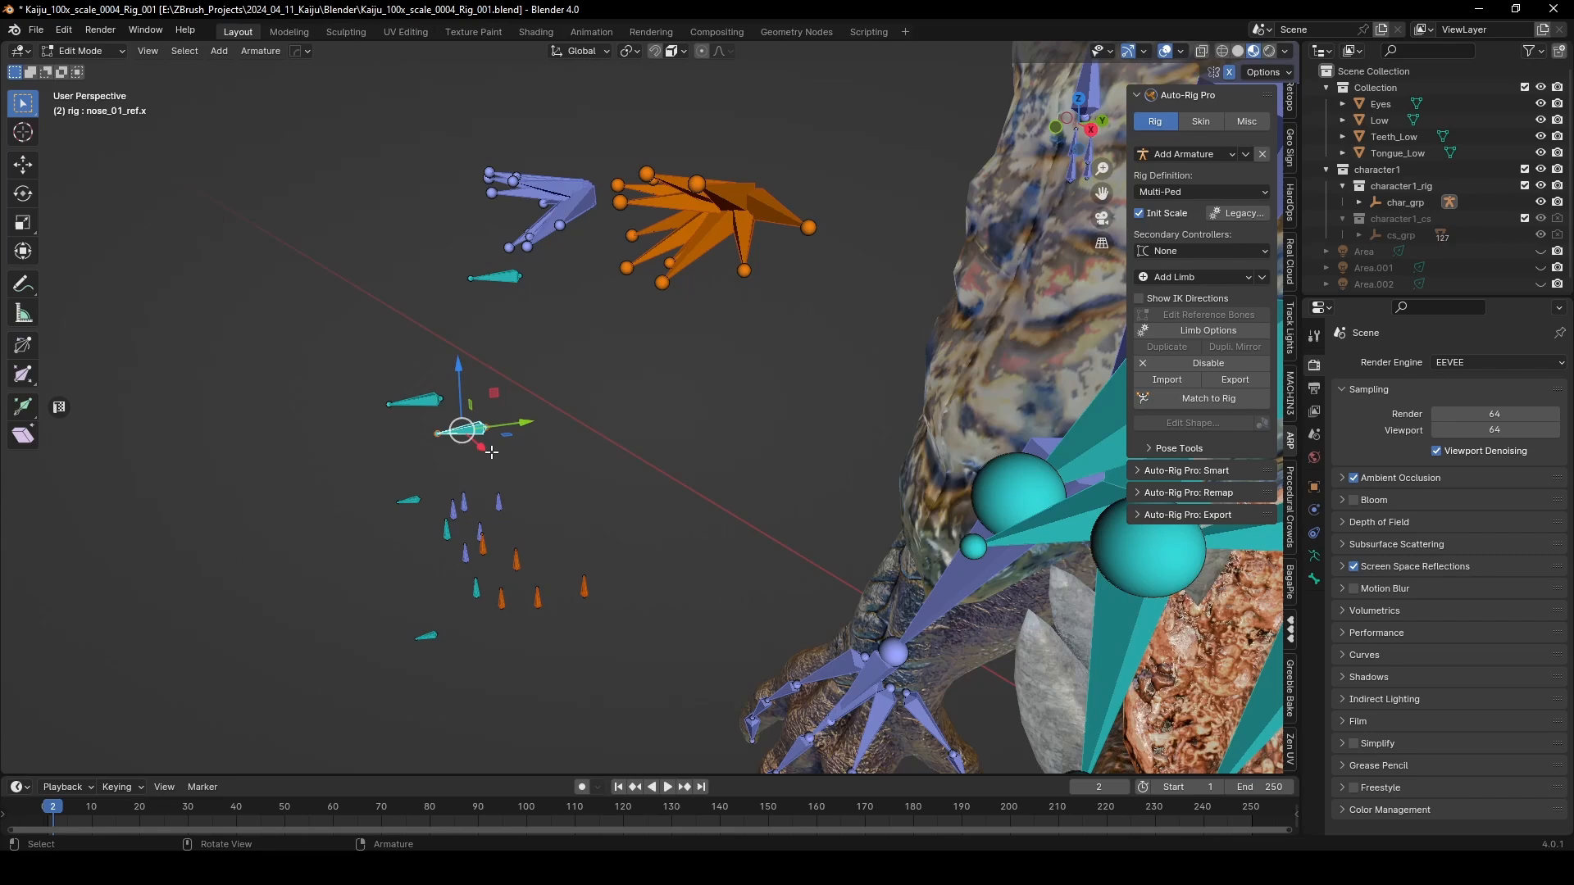
left_click(427, 409)
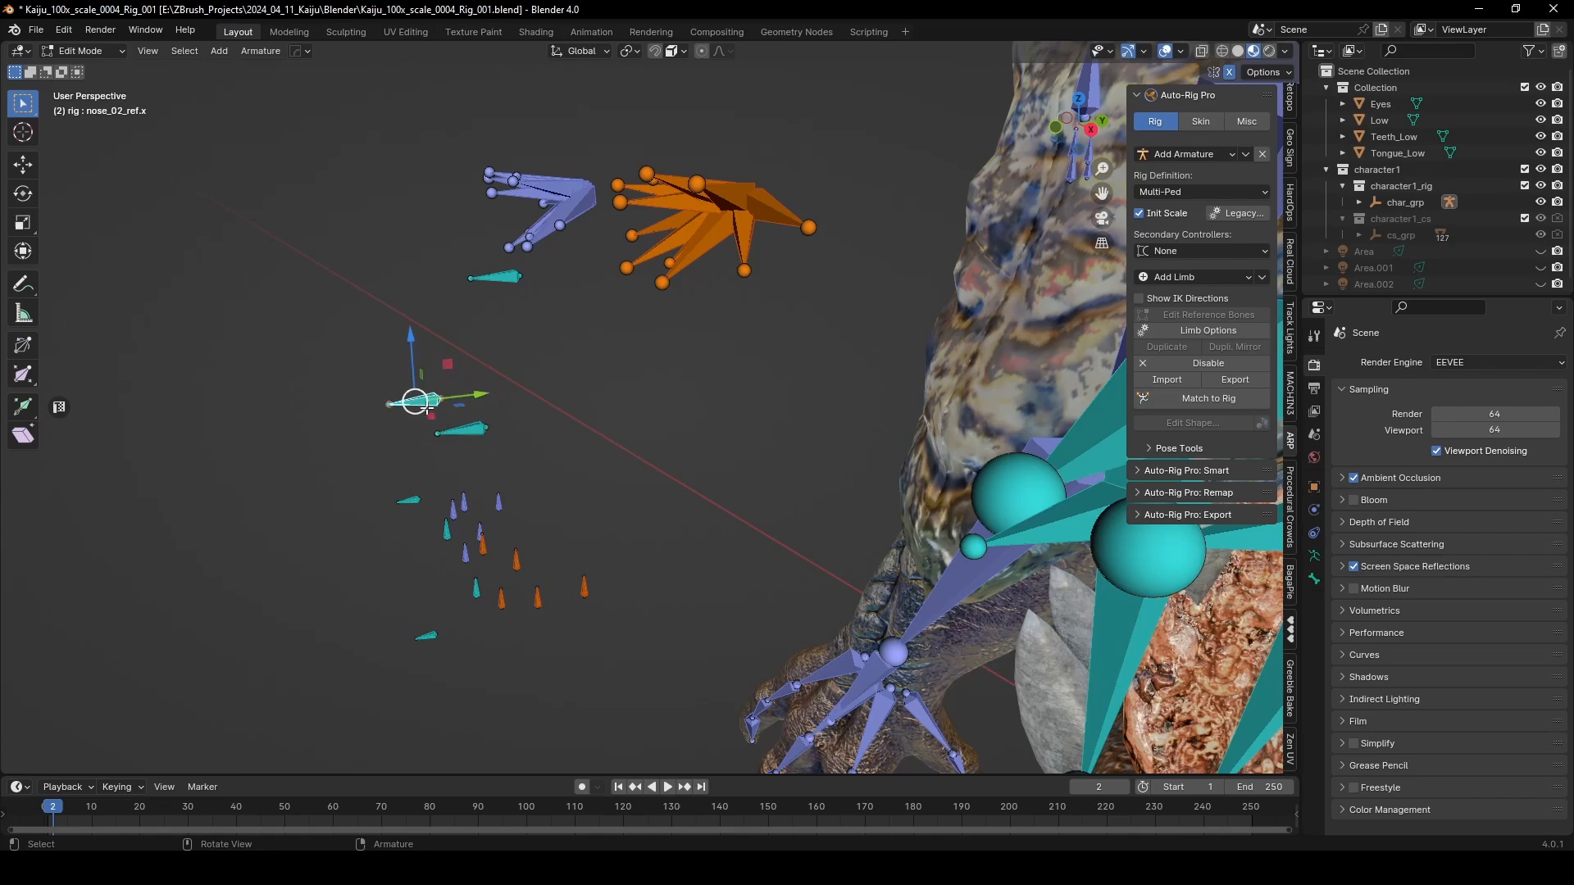
left_click(407, 503)
key("KP_3")
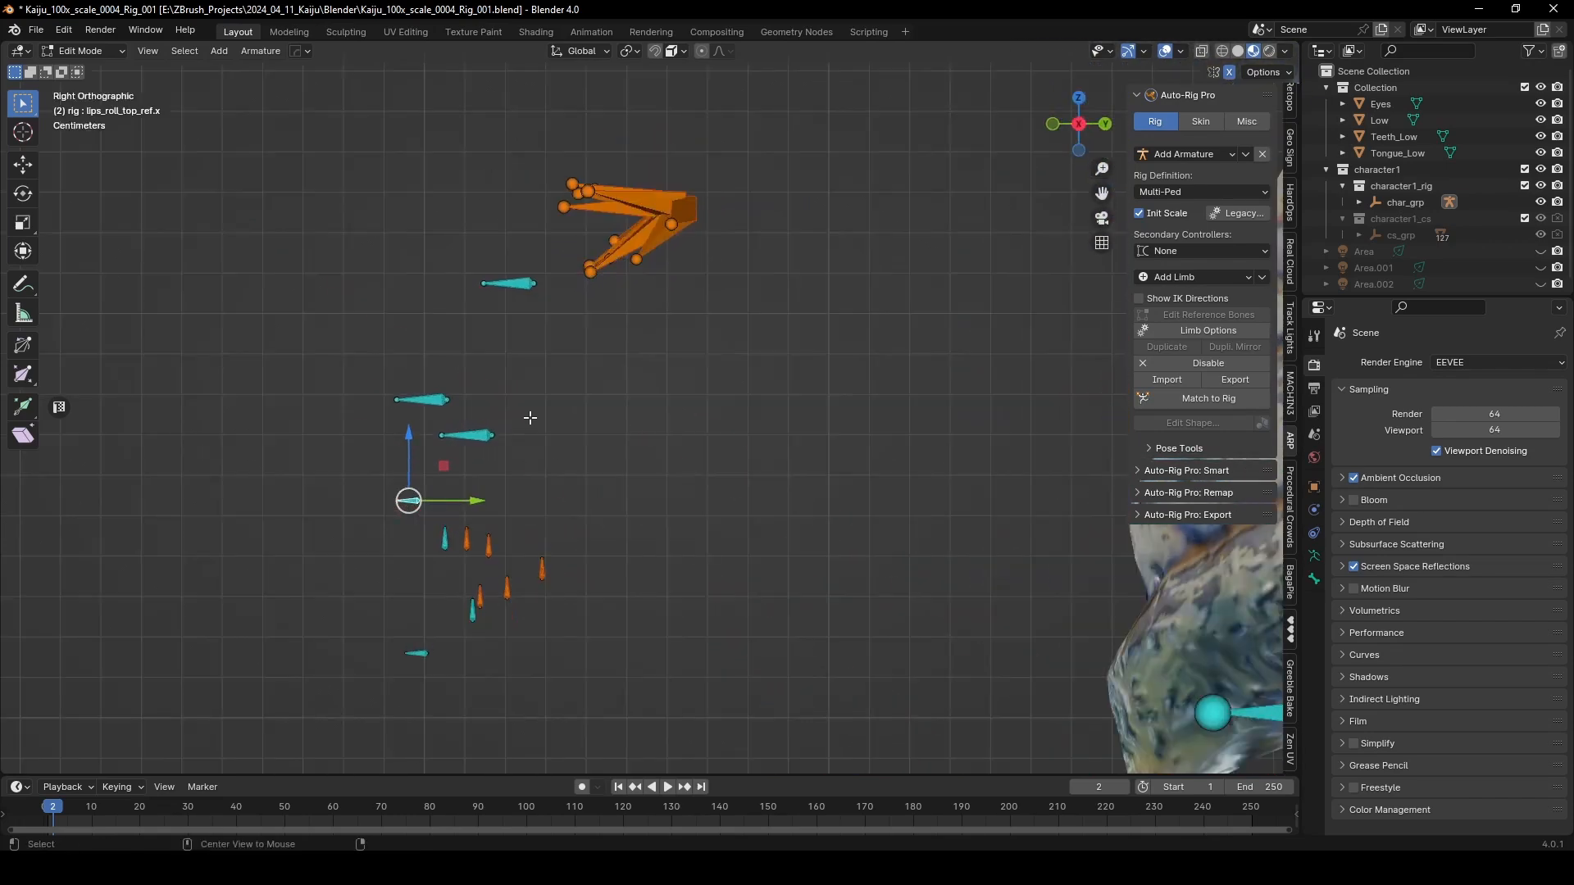
Step: Go through the three nose bones and check the limb options of nose_02_ref.x
left_click(521, 300)
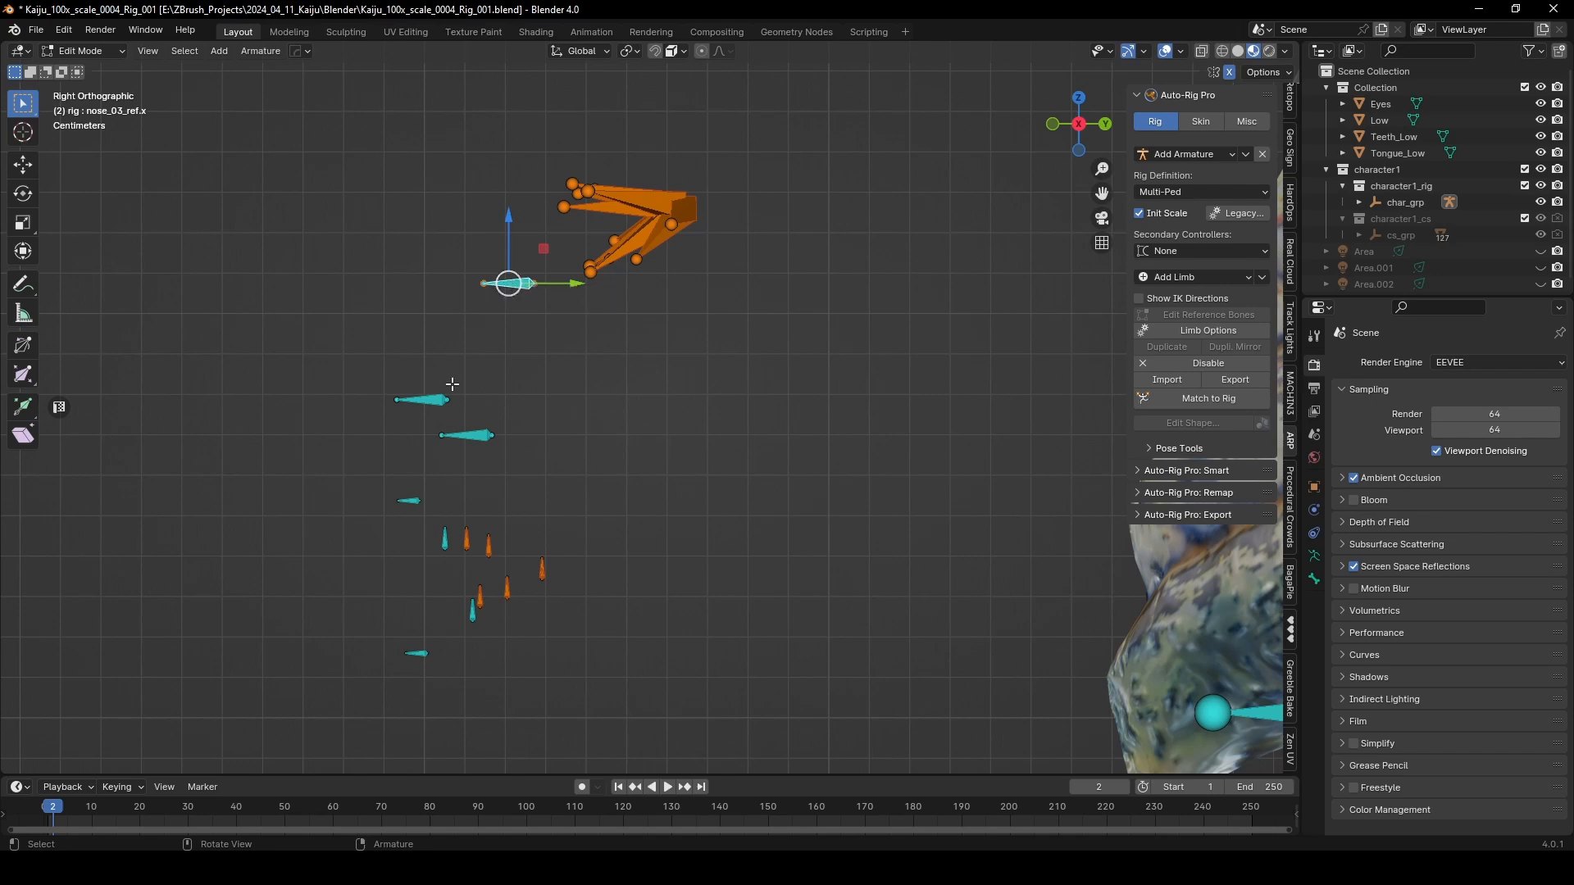
left_click(415, 409, "shift")
left_click(487, 436, "shift")
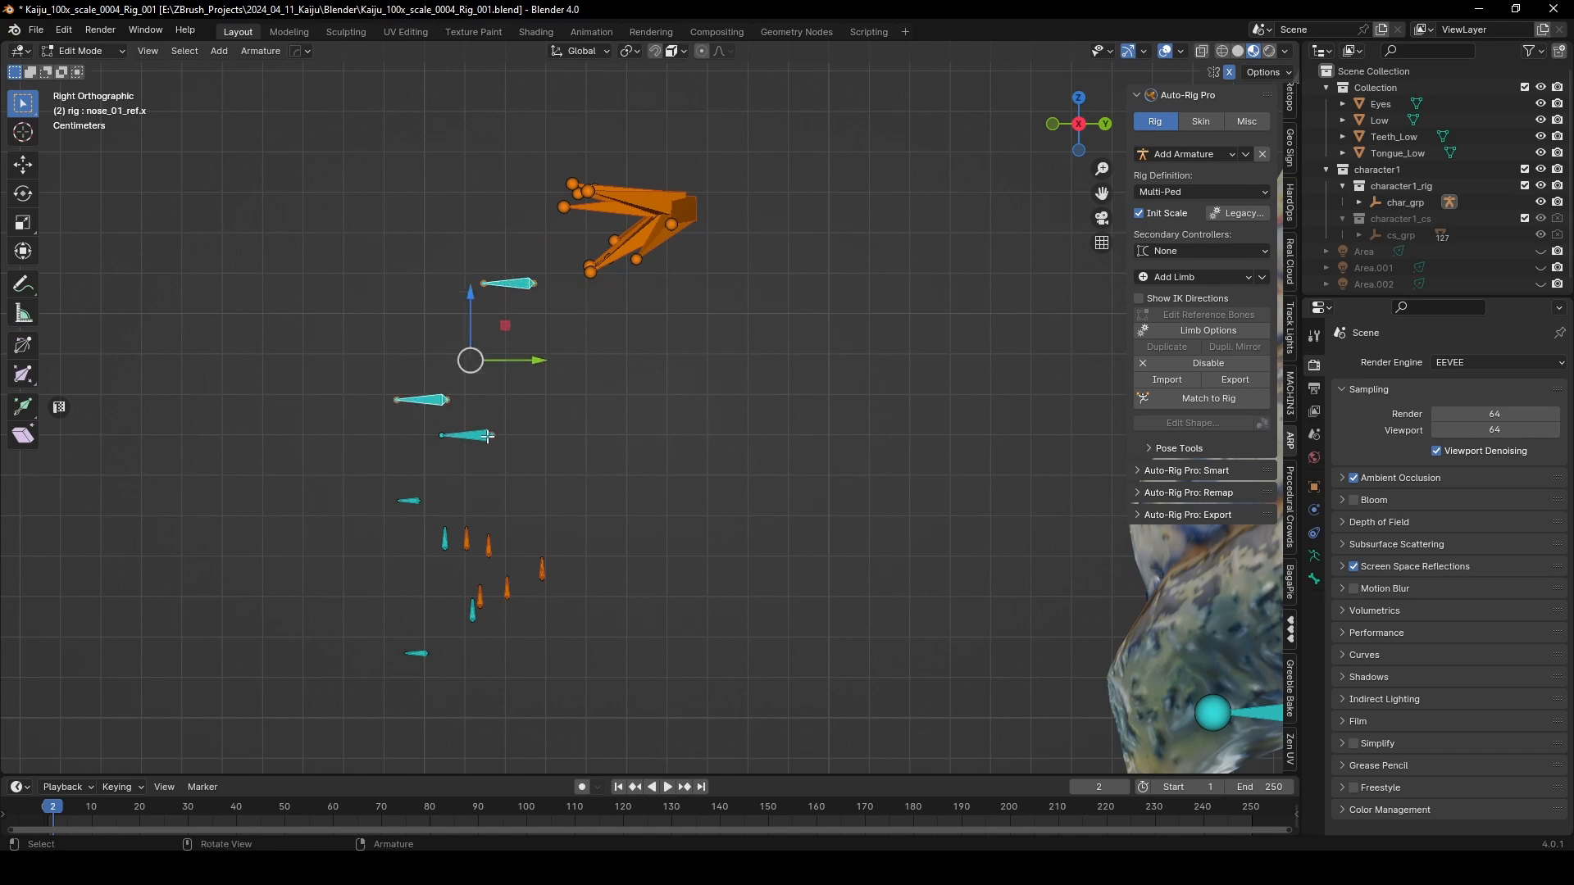
left_click(487, 436)
left_click(422, 400)
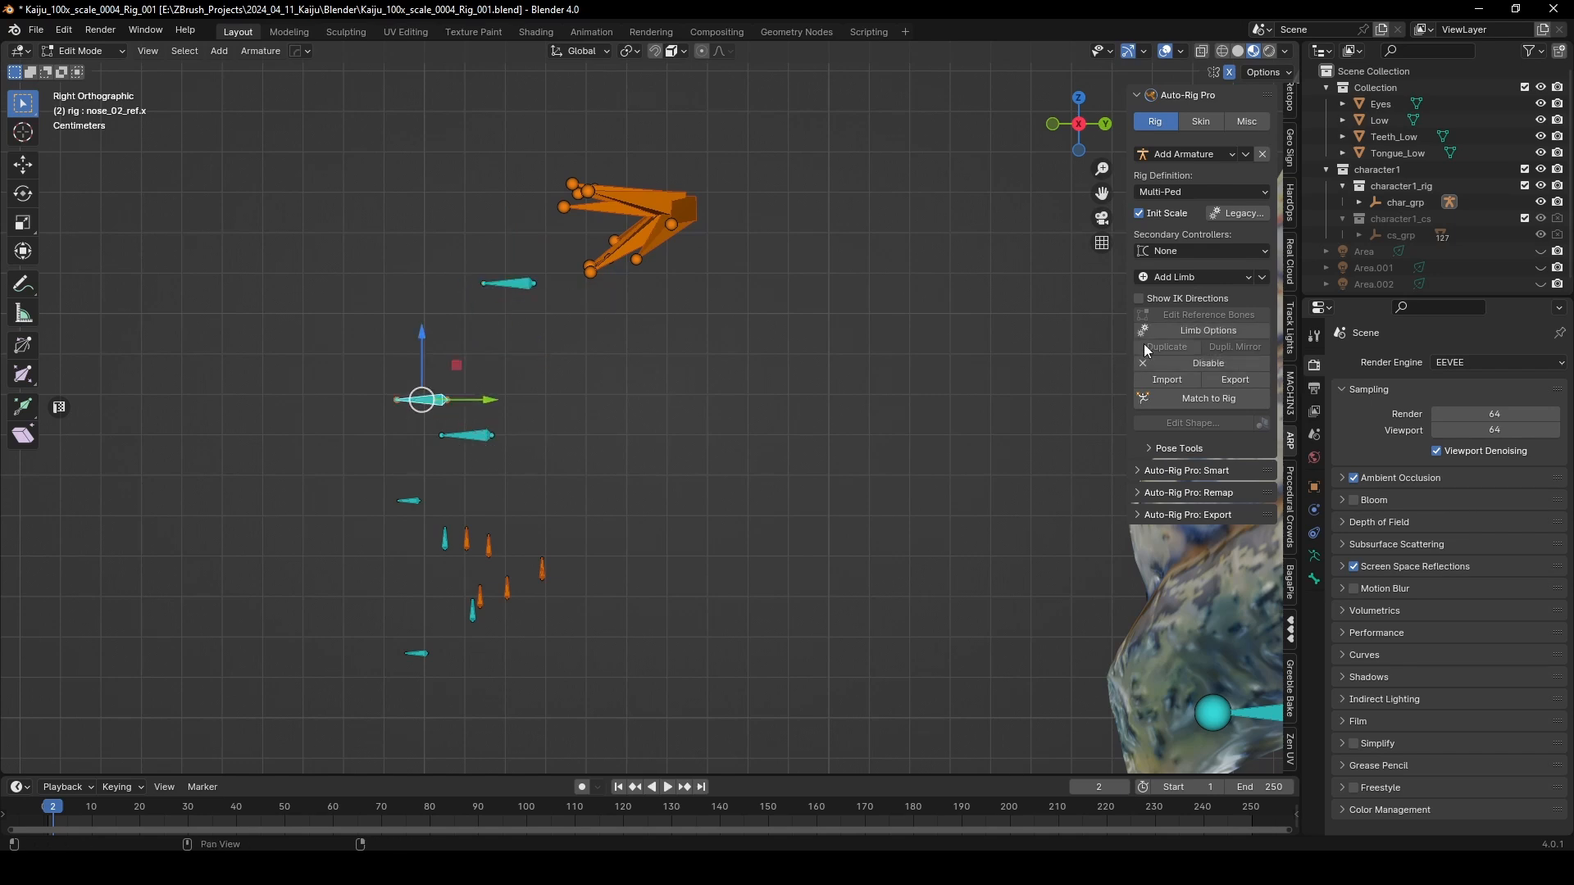
left_click(1206, 331)
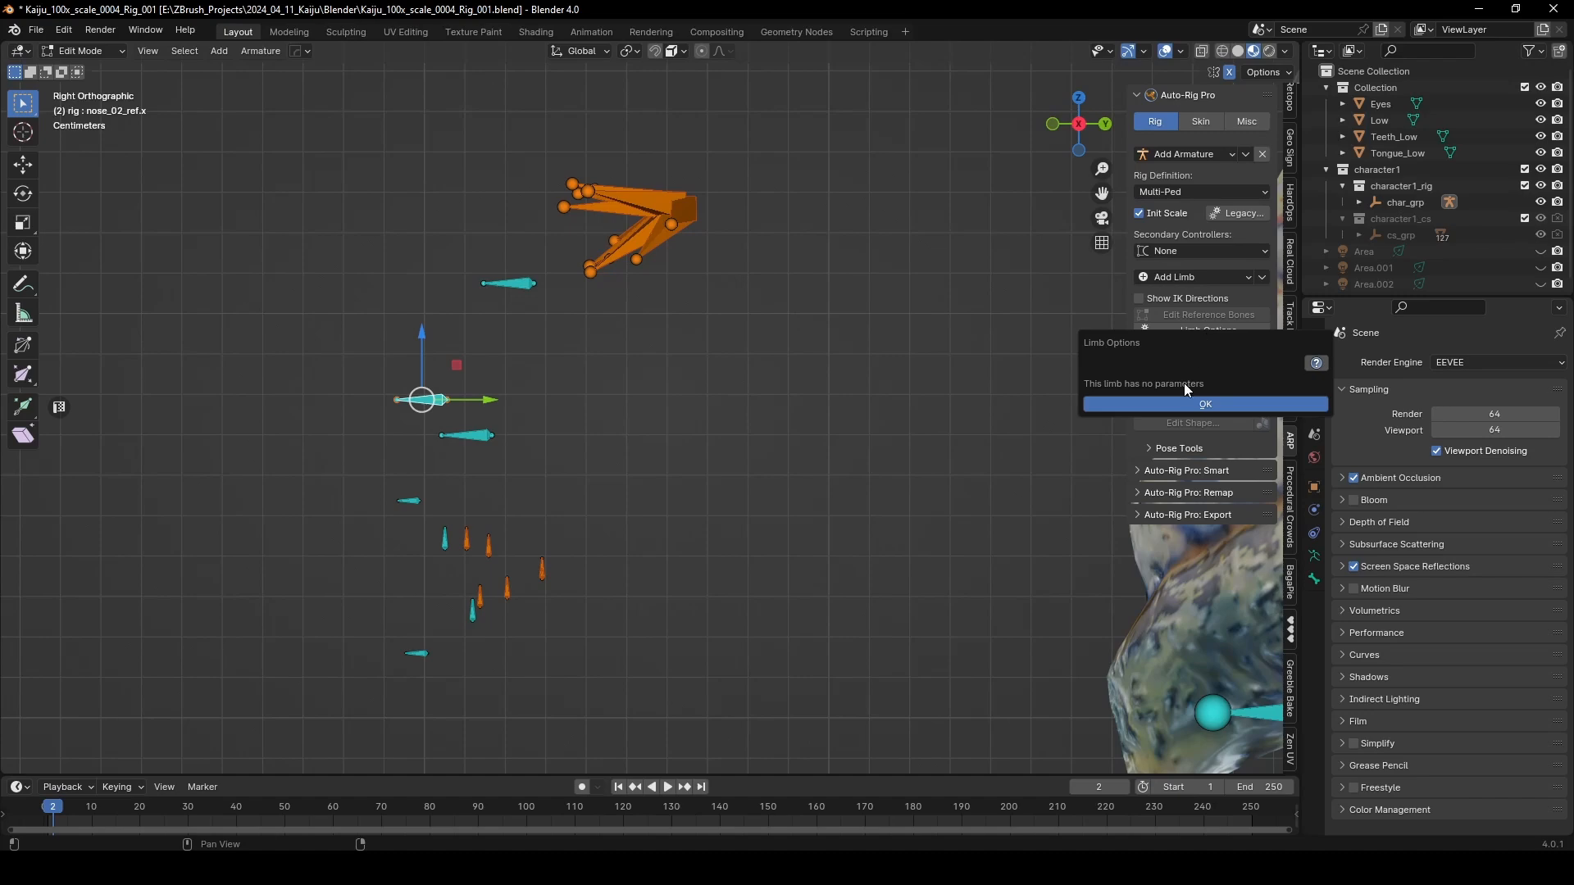
left_click(1159, 405)
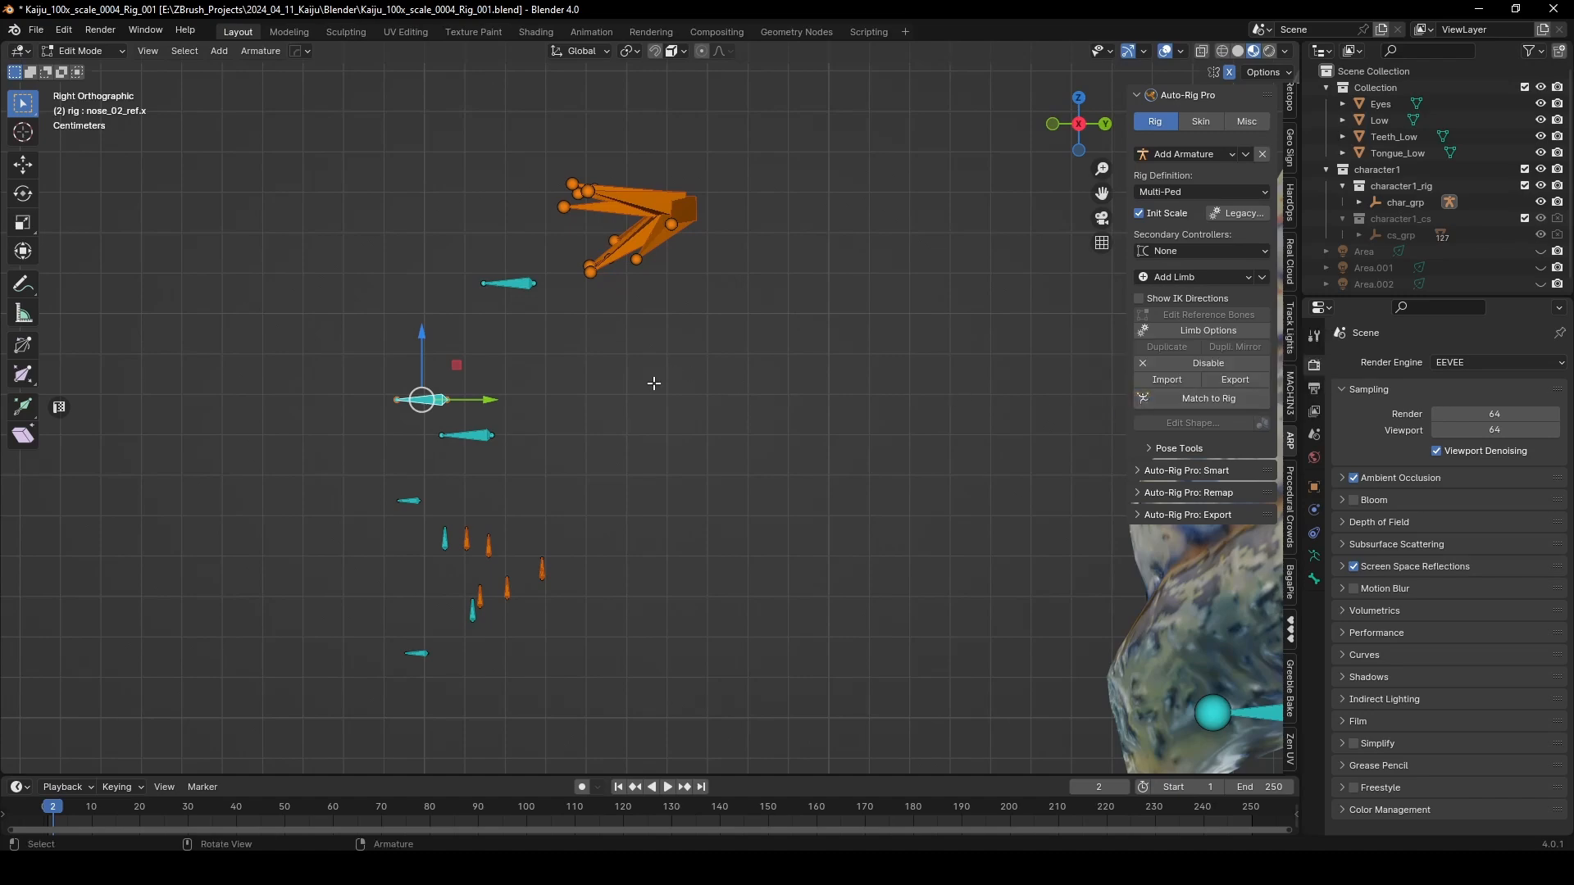
Step: Move the three nose bones together onto the snout in side view, about 0.24 m back and 0.06 m up
left_click(516, 285, "shift")
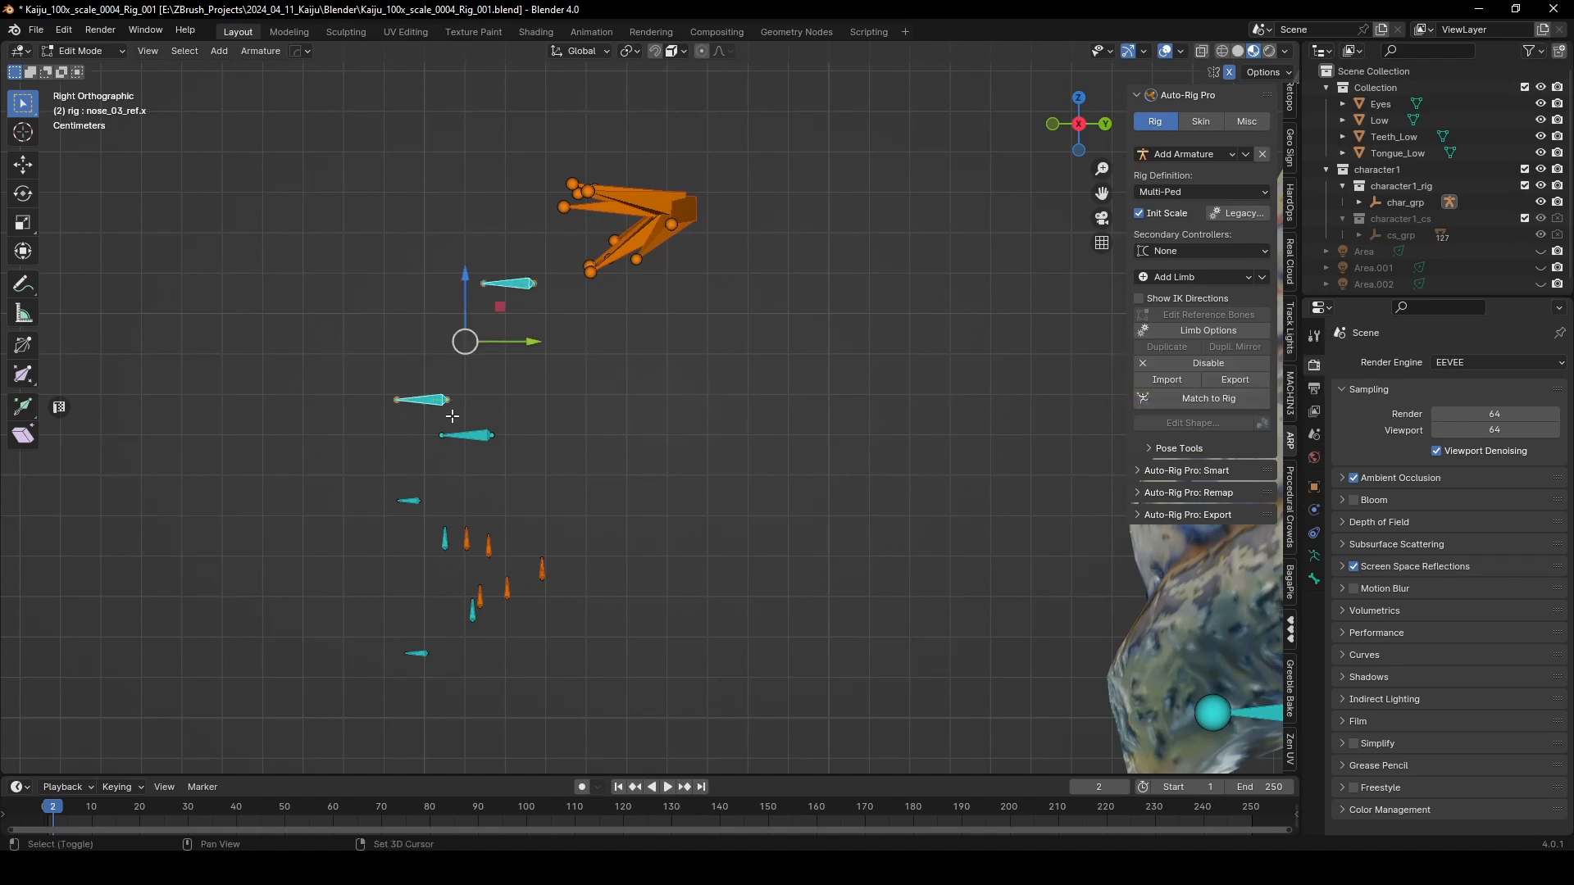
left_click(465, 437, "shift")
scroll(598, 461, "down", 4)
middle_click_drag(656, 460, 322, 610, "shift")
scroll(400, 549, "down", 3)
key("g")
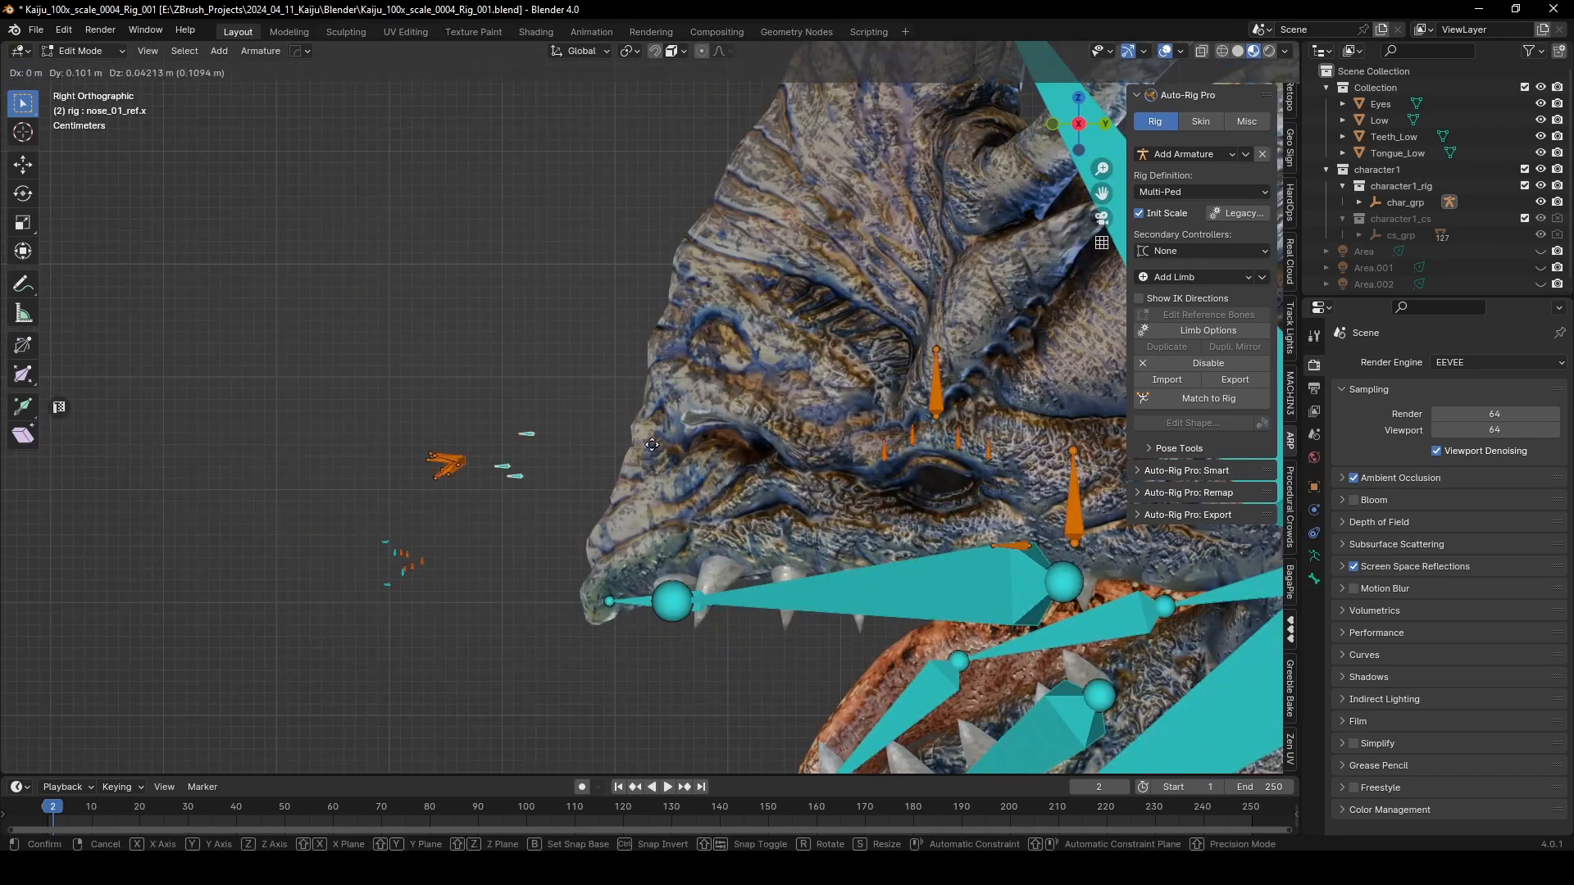
left_click(790, 436)
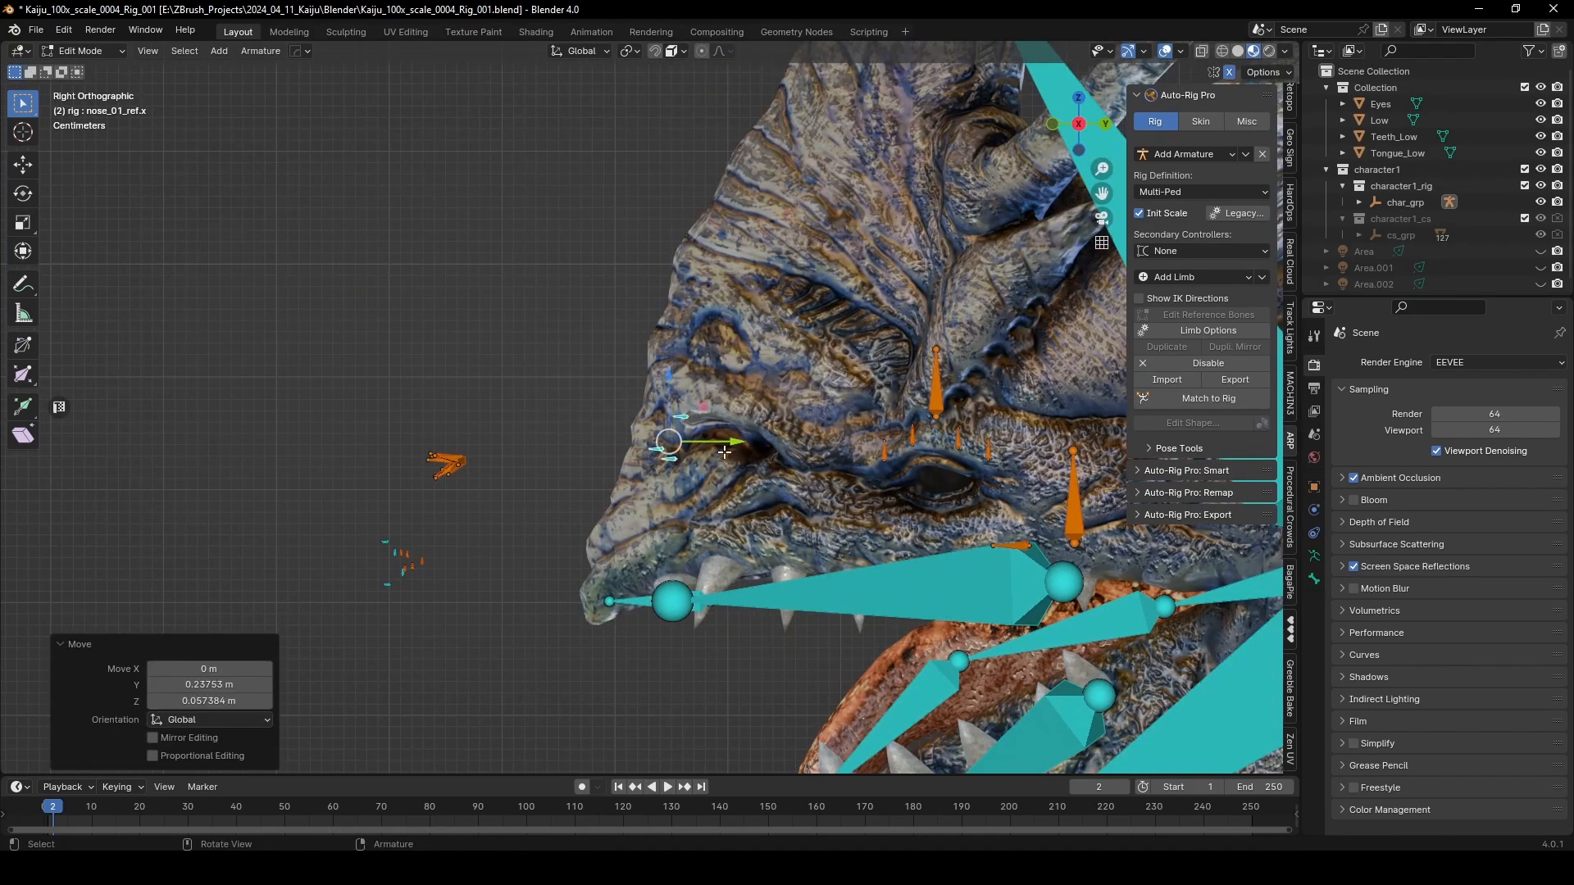
Step: Move nose_03_ref.x about 0.057 m up and 0.011 m back on the snout
middle_click_drag(791, 436, 710, 446)
scroll(707, 393, "up", 3)
middle_click_drag(705, 385, 585, 386, "shift")
left_click(582, 408)
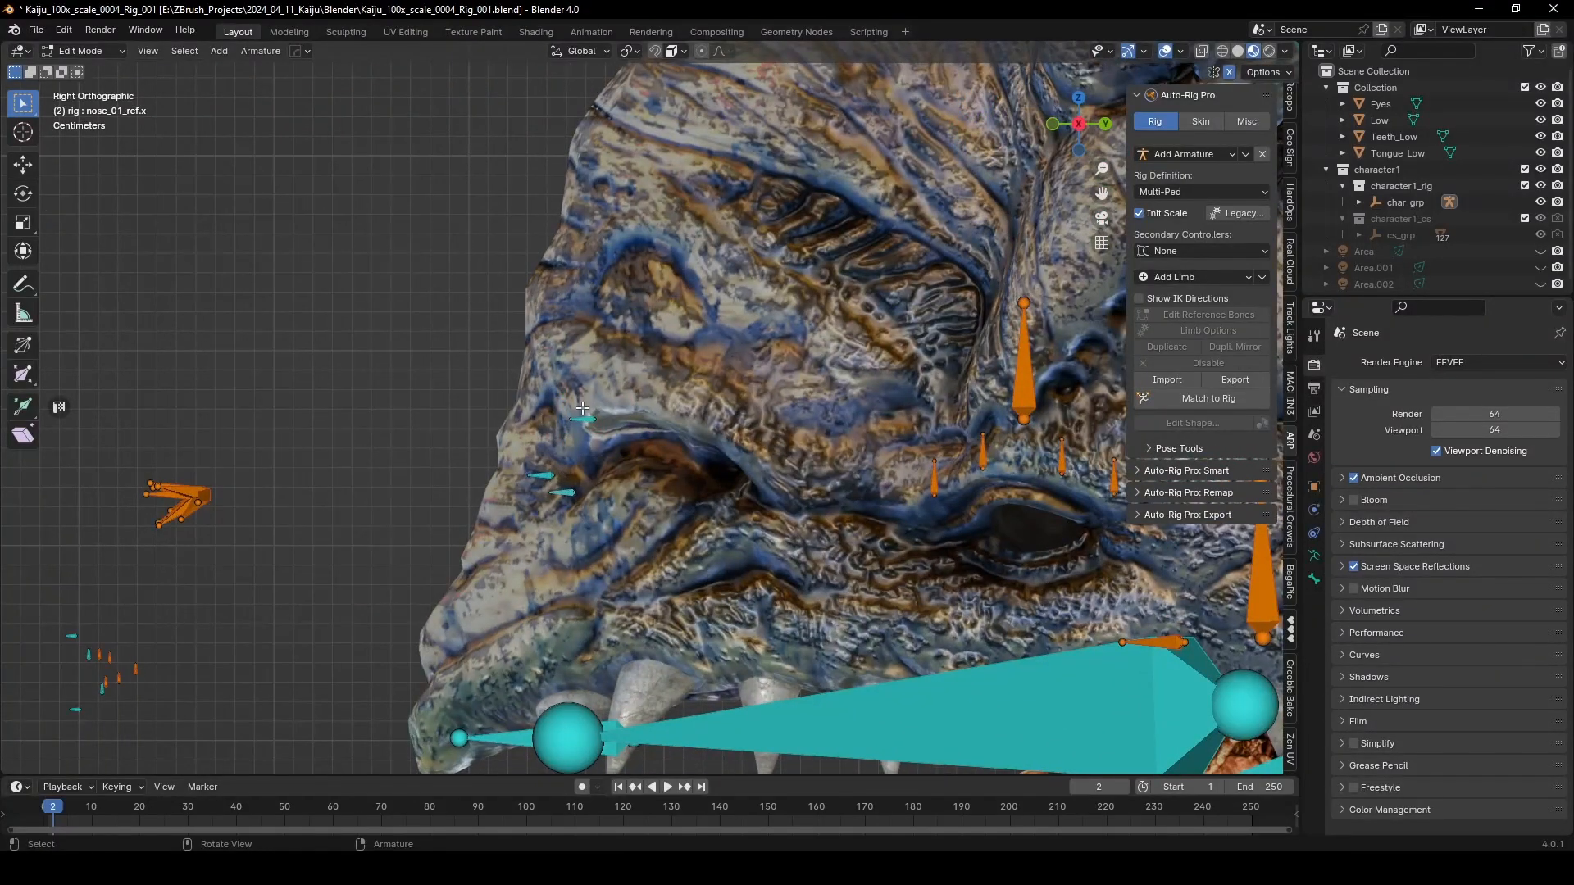
left_click(582, 417)
key("g")
left_click(604, 305)
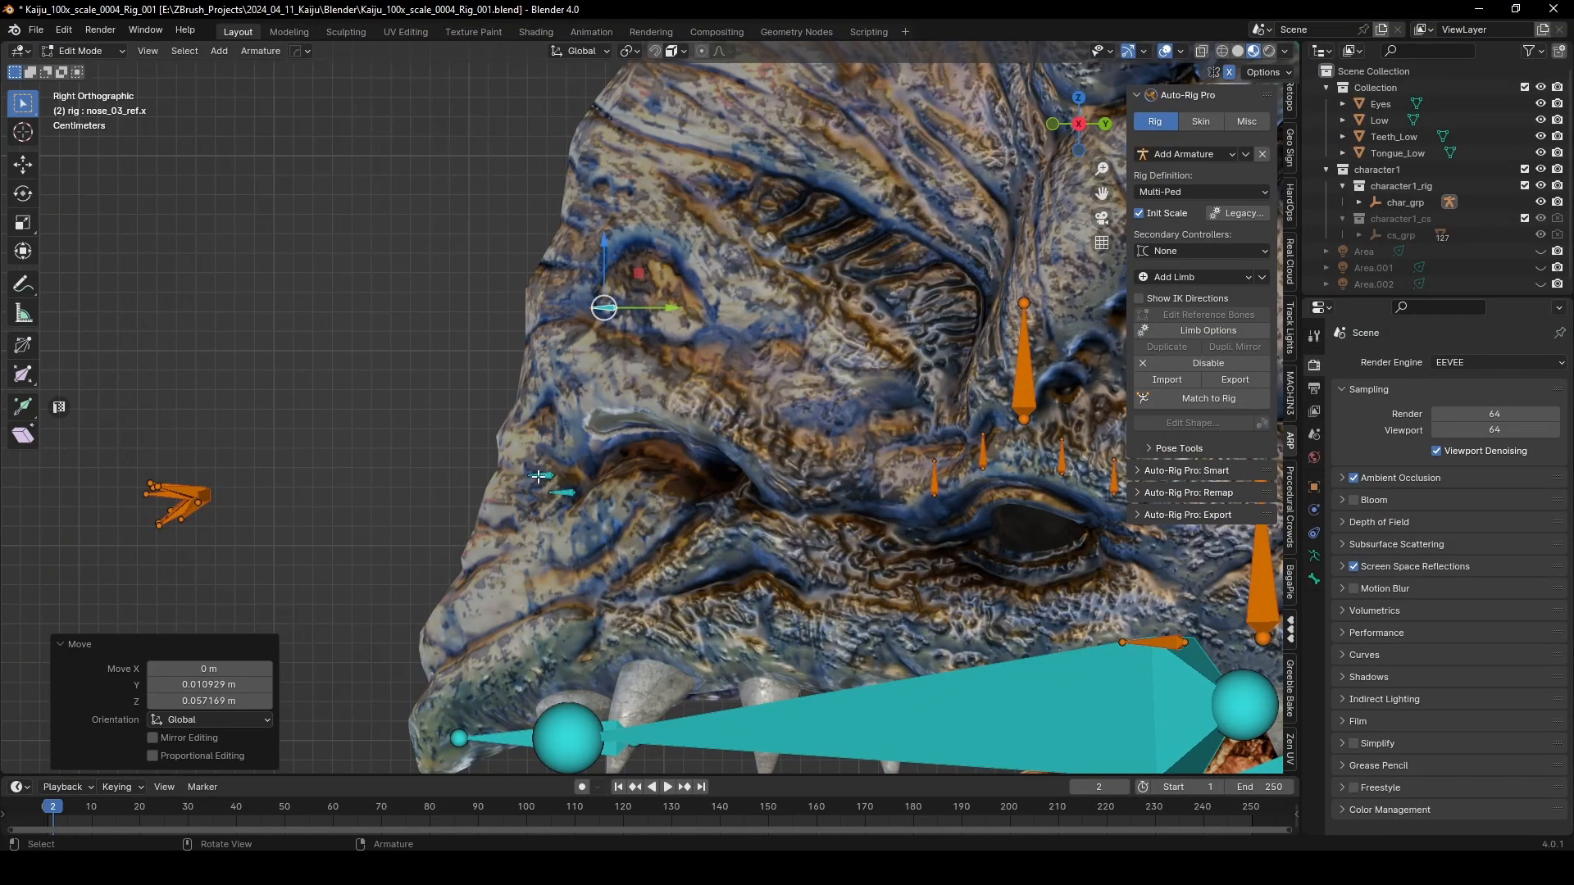
Step: Scale up the three nose bones together so they are larger and farther apart on the snout
left_click(538, 476)
left_click(563, 491)
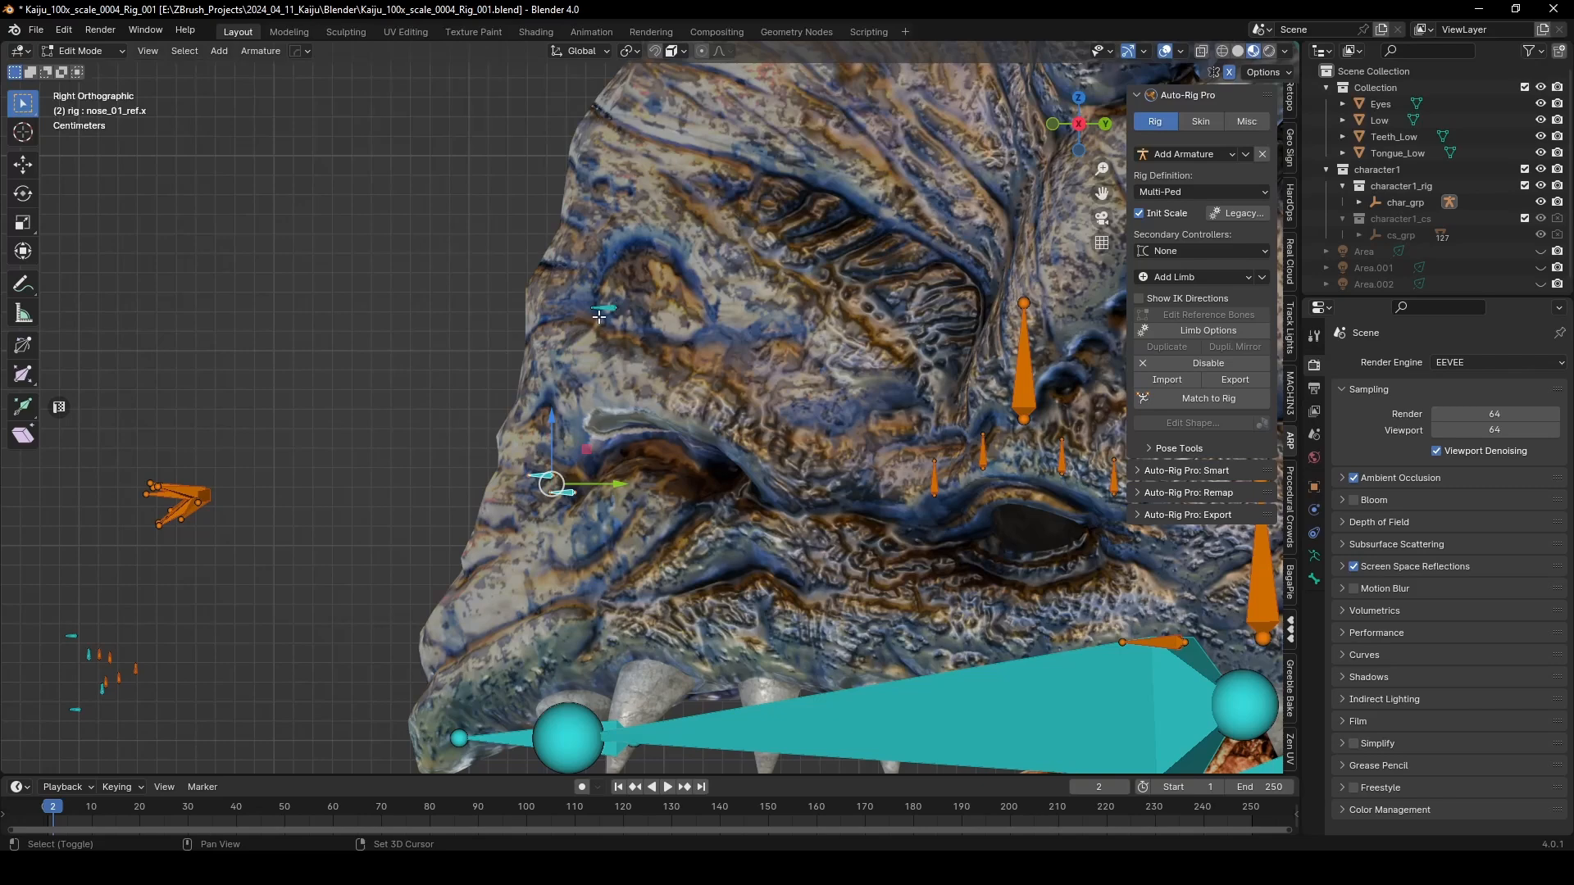
left_click(603, 309, "shift")
key("s")
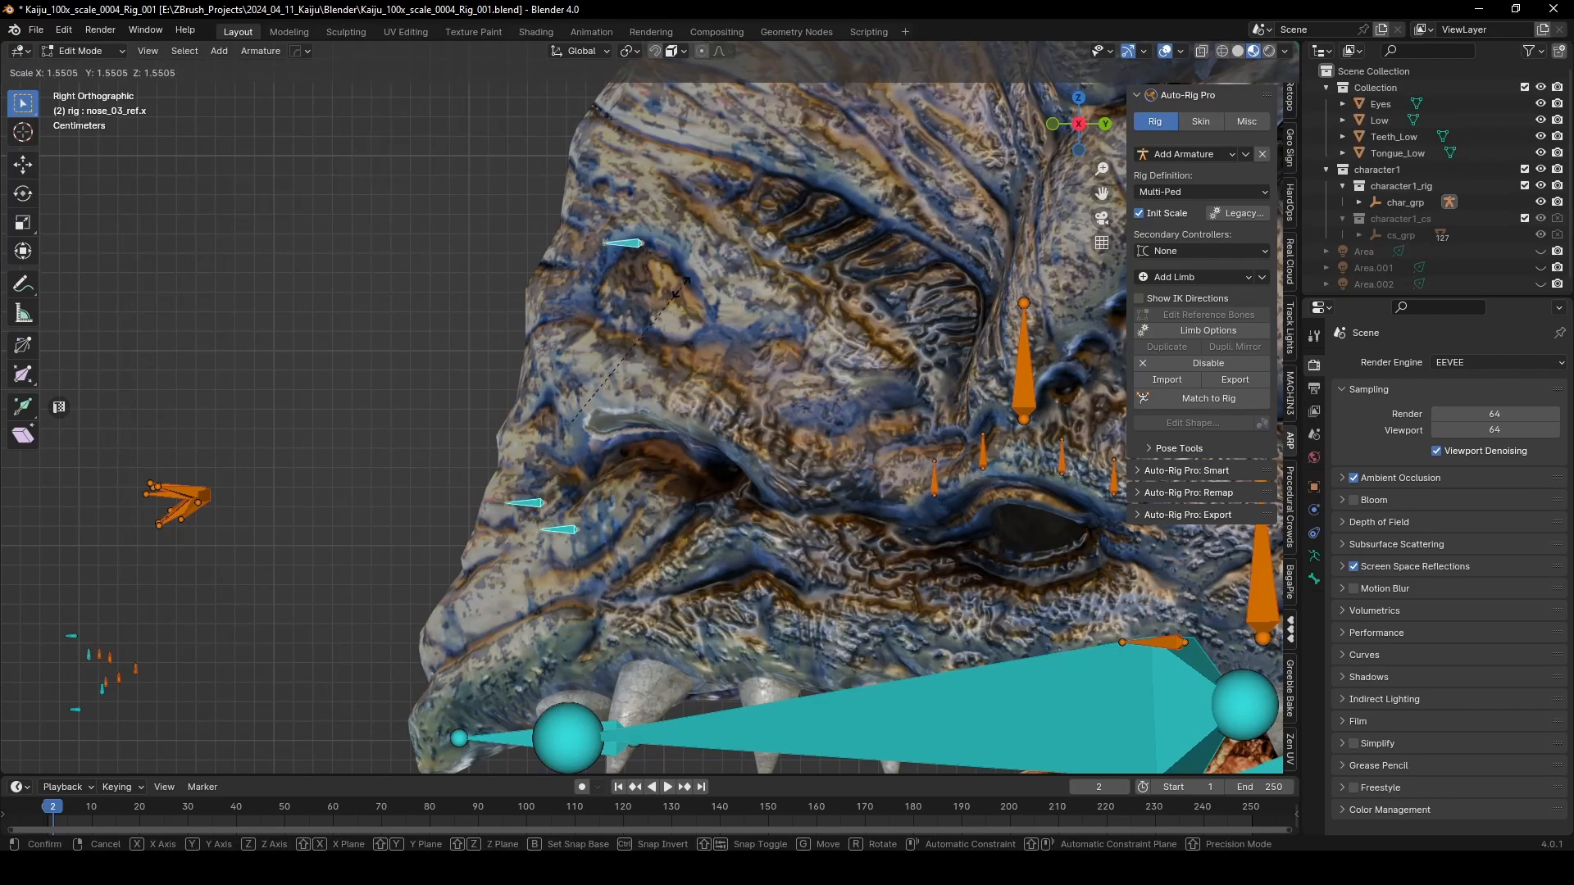
left_click(691, 282)
Step: Shift nose_01_ref.x back and slightly down, and nose_02_ref.x forward and up to the snout's front surface
left_click(563, 536)
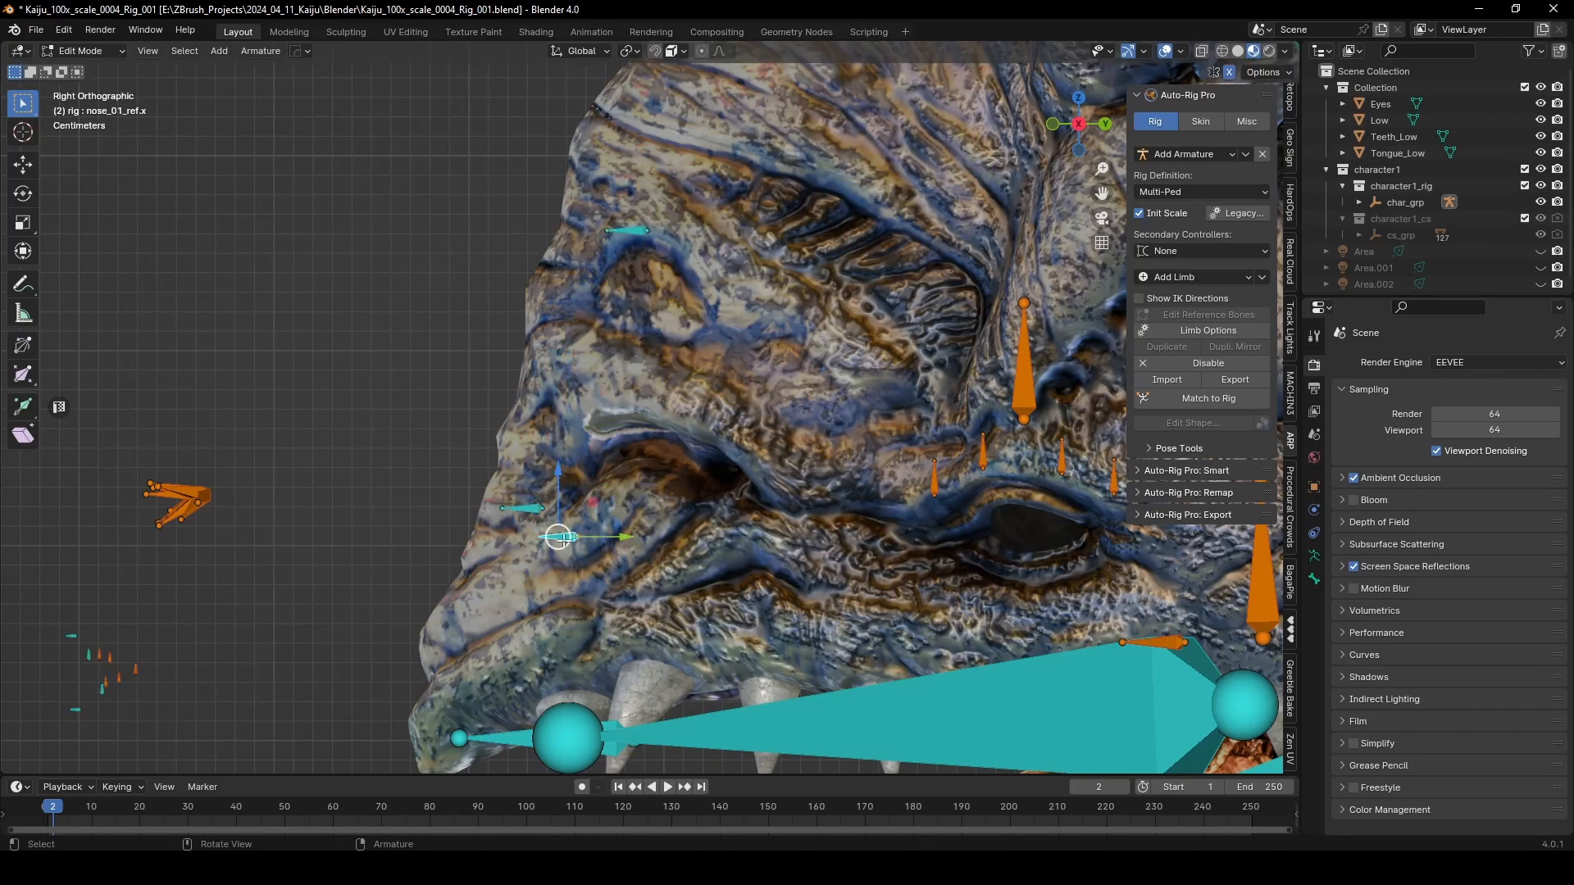
left_click_drag(563, 535, 605, 547)
left_click_drag(522, 508, 491, 486)
Step: Move lips_roll_bot_ref.x about 0.35 m back and 0.27 m down to the front of the lower jaw, and scale it up about 7.2 times
scroll(496, 482, "down", 3)
middle_click_drag(565, 395, 715, 477)
left_click(608, 510)
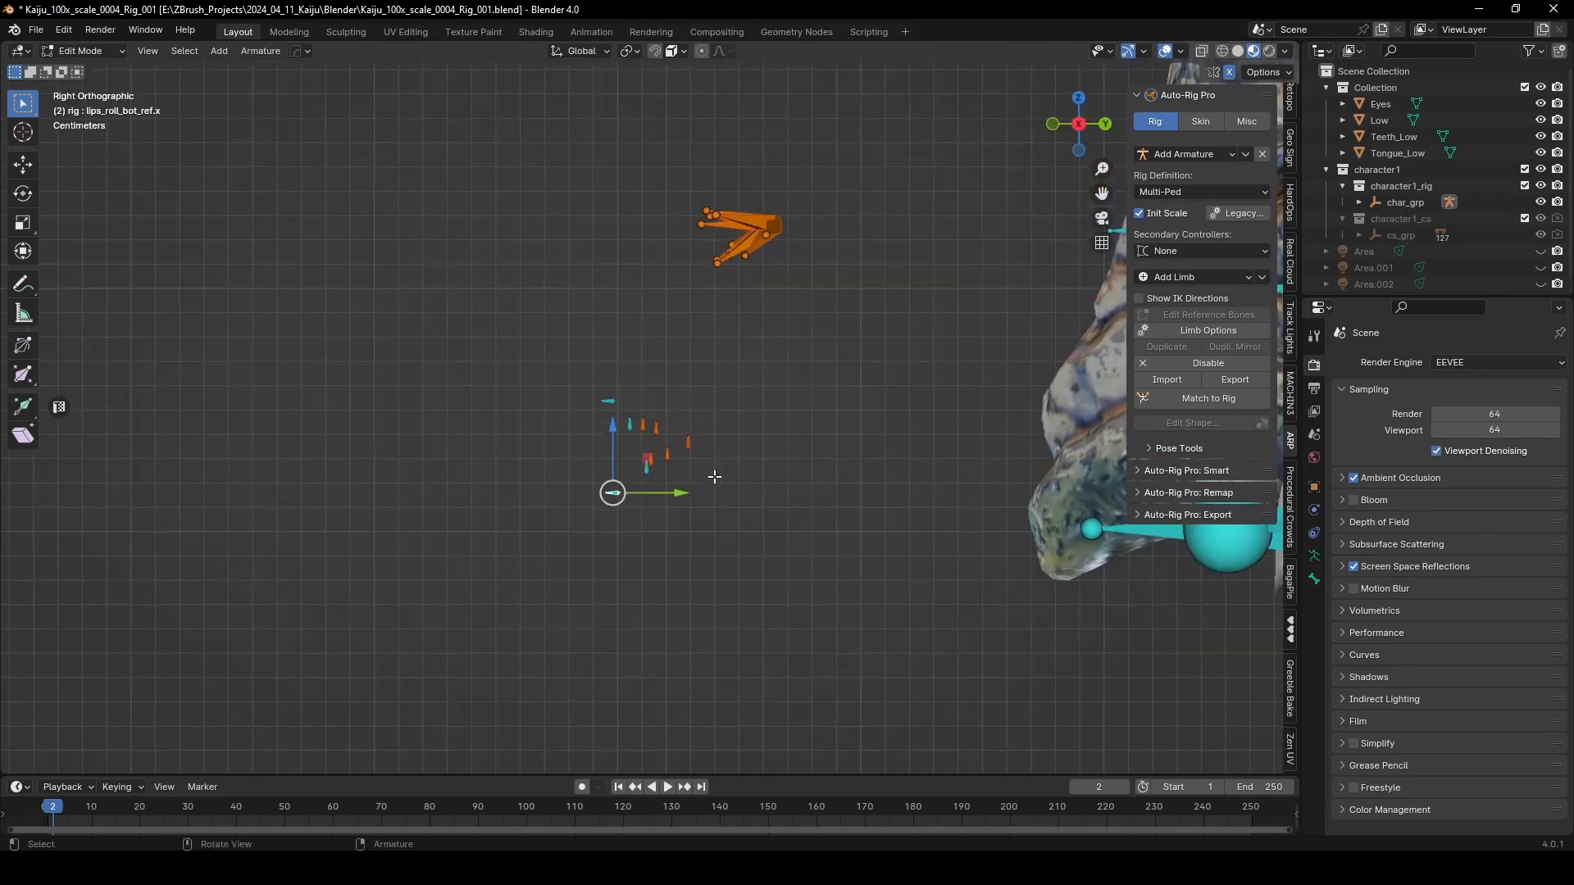
scroll(714, 477, "down", 3)
middle_click_drag(811, 480, 537, 317, "shift")
scroll(602, 431, "down", 2)
middle_click_drag(615, 450, 517, 303, "shift")
key("g")
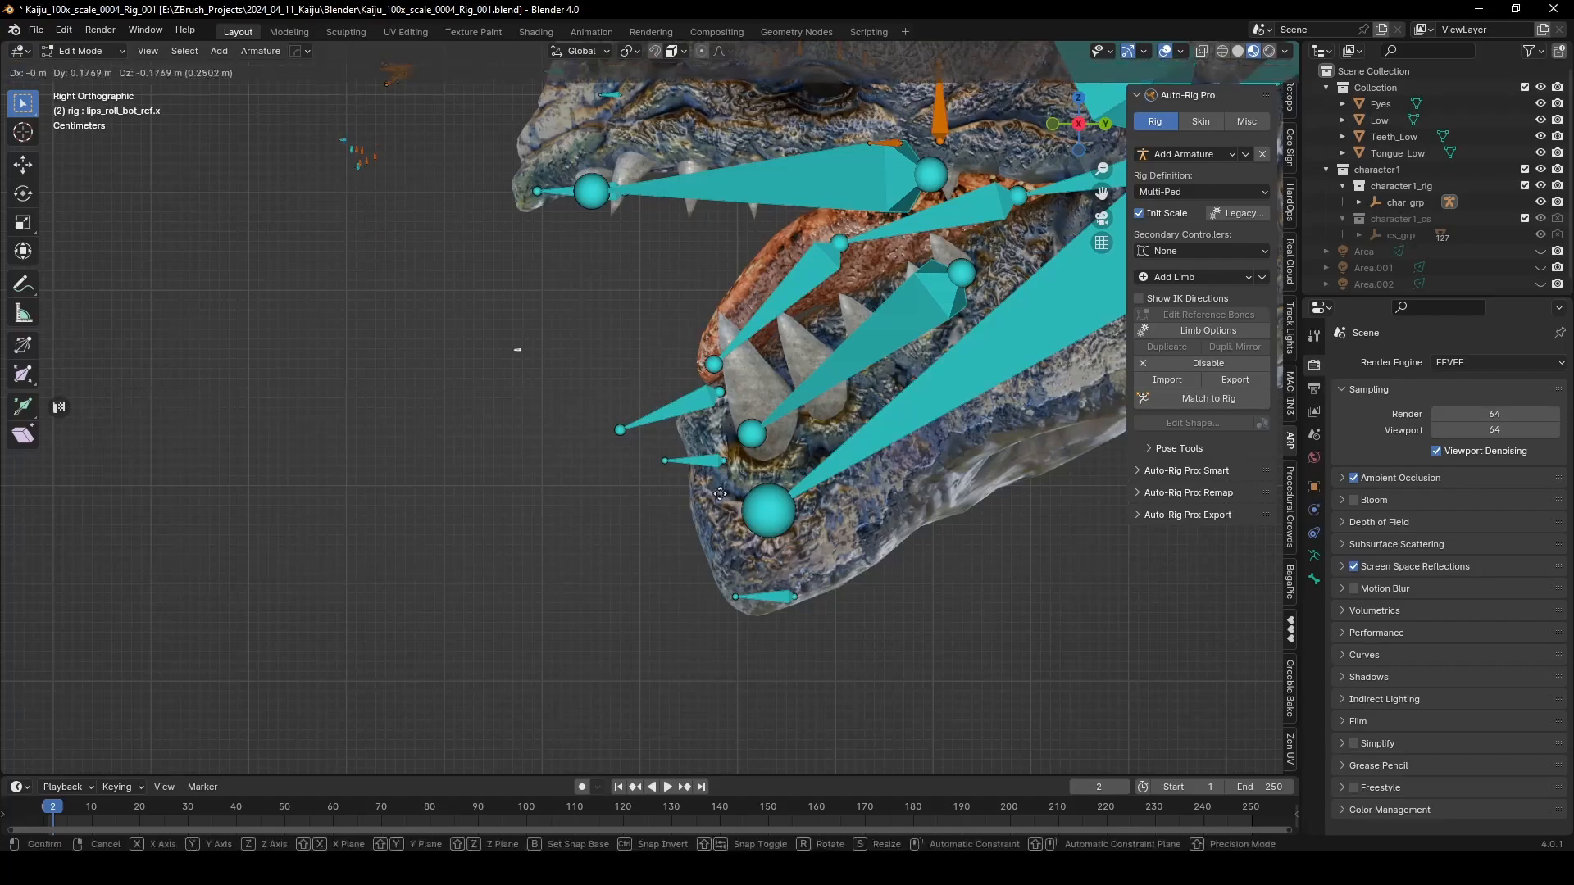
left_click(845, 558)
key("s")
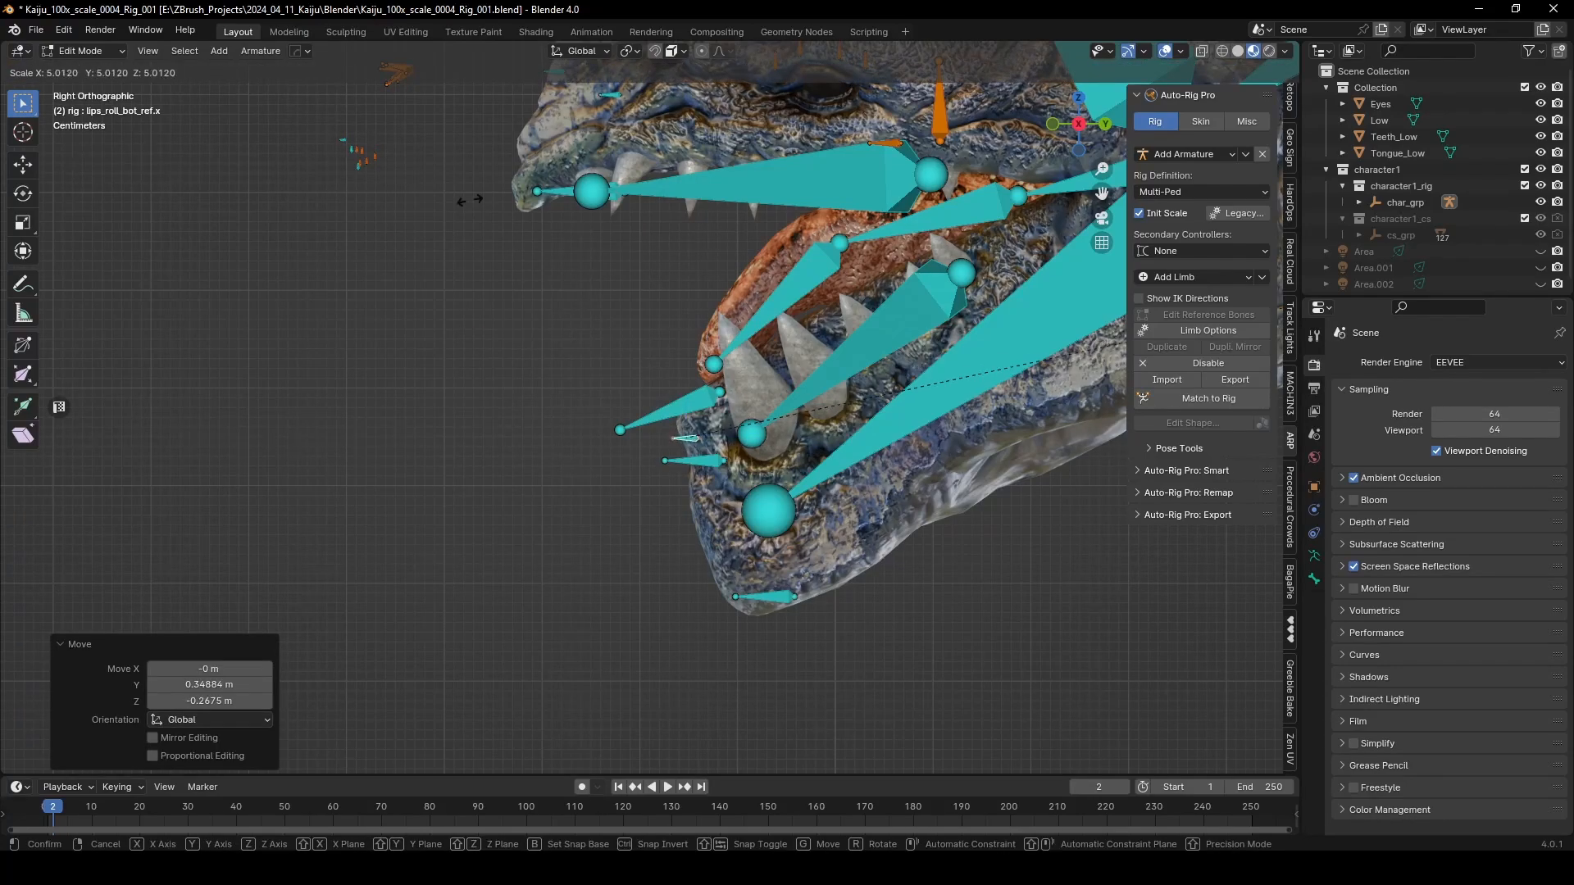
left_click(911, 67)
Step: Scale up lips_roll_top_ref.x in two passes, about 2 times and about 8.6 times
middle_click_drag(695, 352, 663, 356)
middle_click_drag(310, 193, 309, 439, "shift")
scroll(214, 362, "up", 4)
middle_click_drag(214, 362, 654, 371, "shift")
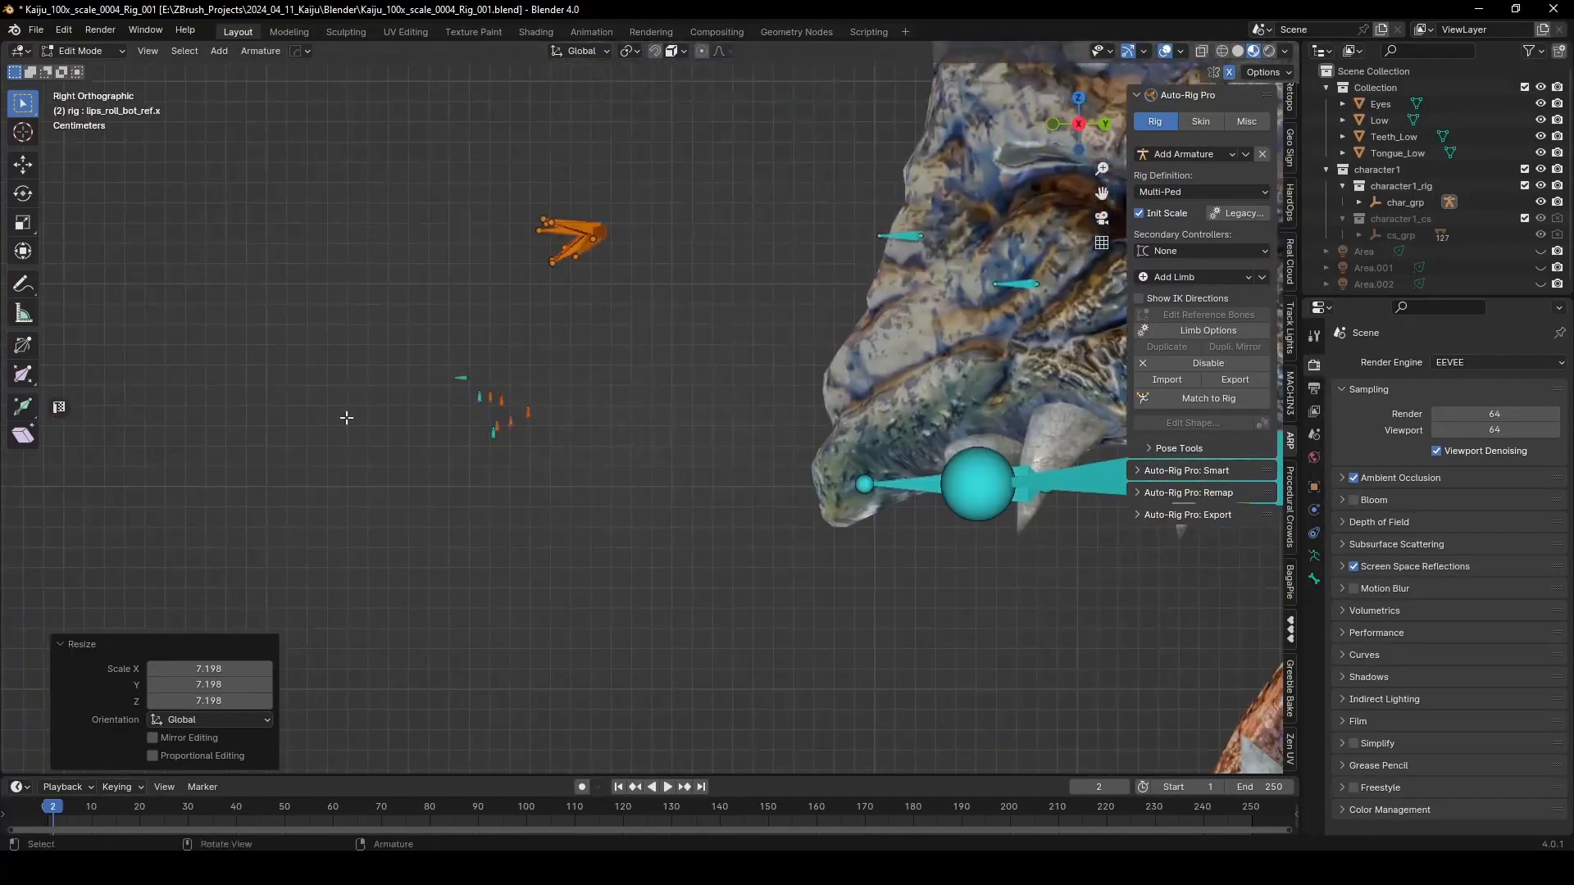
scroll(287, 390, "up", 4)
middle_click_drag(264, 378, 500, 385, "shift")
left_click(493, 379)
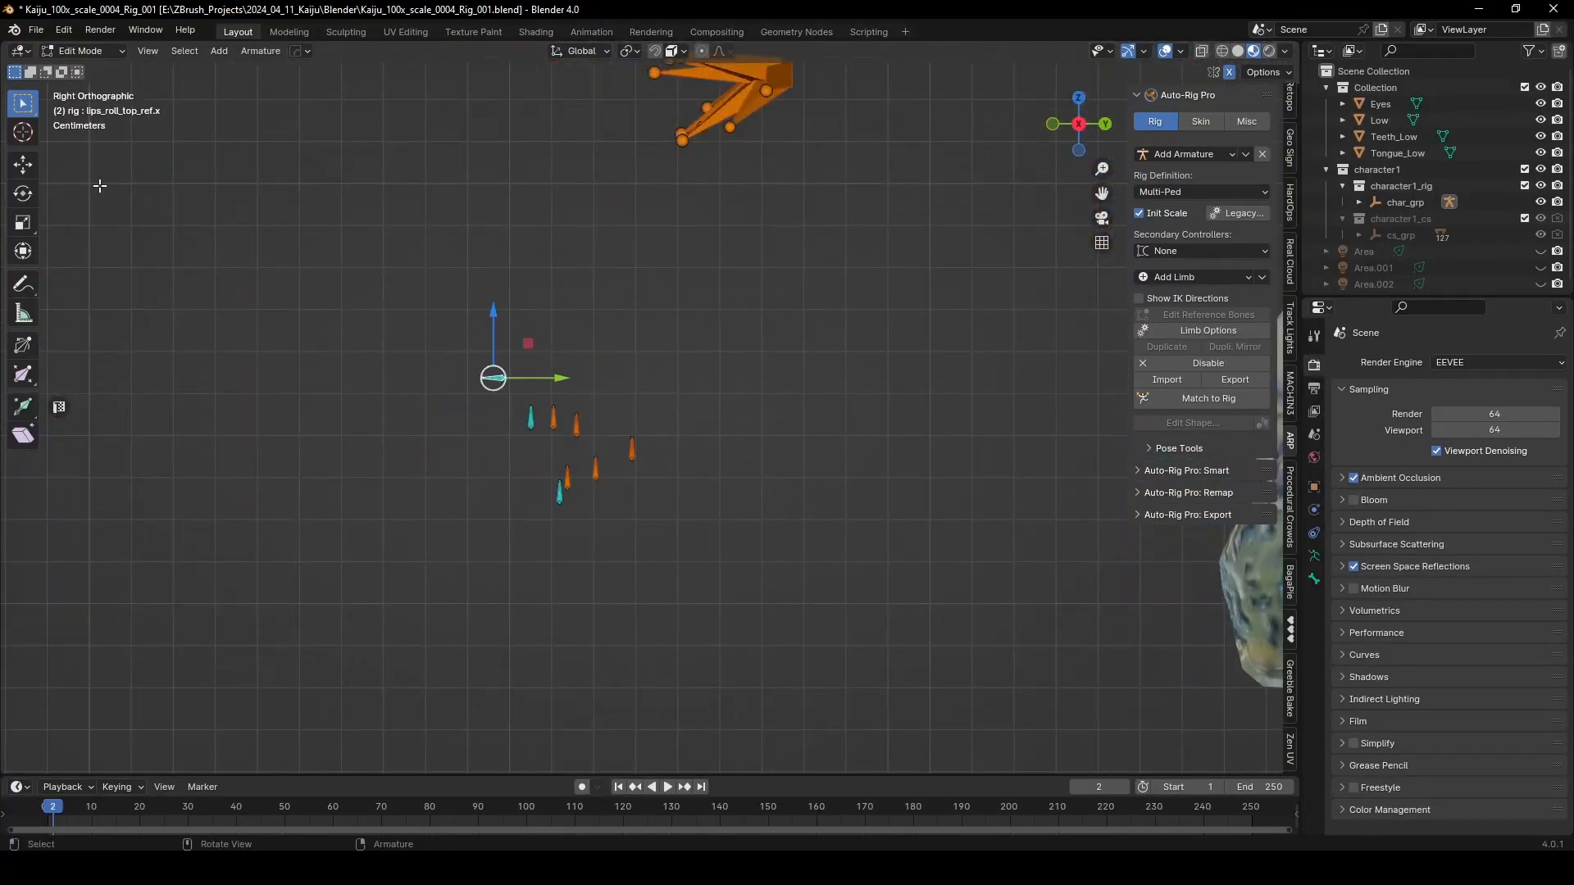
scroll(325, 129, "down", 6)
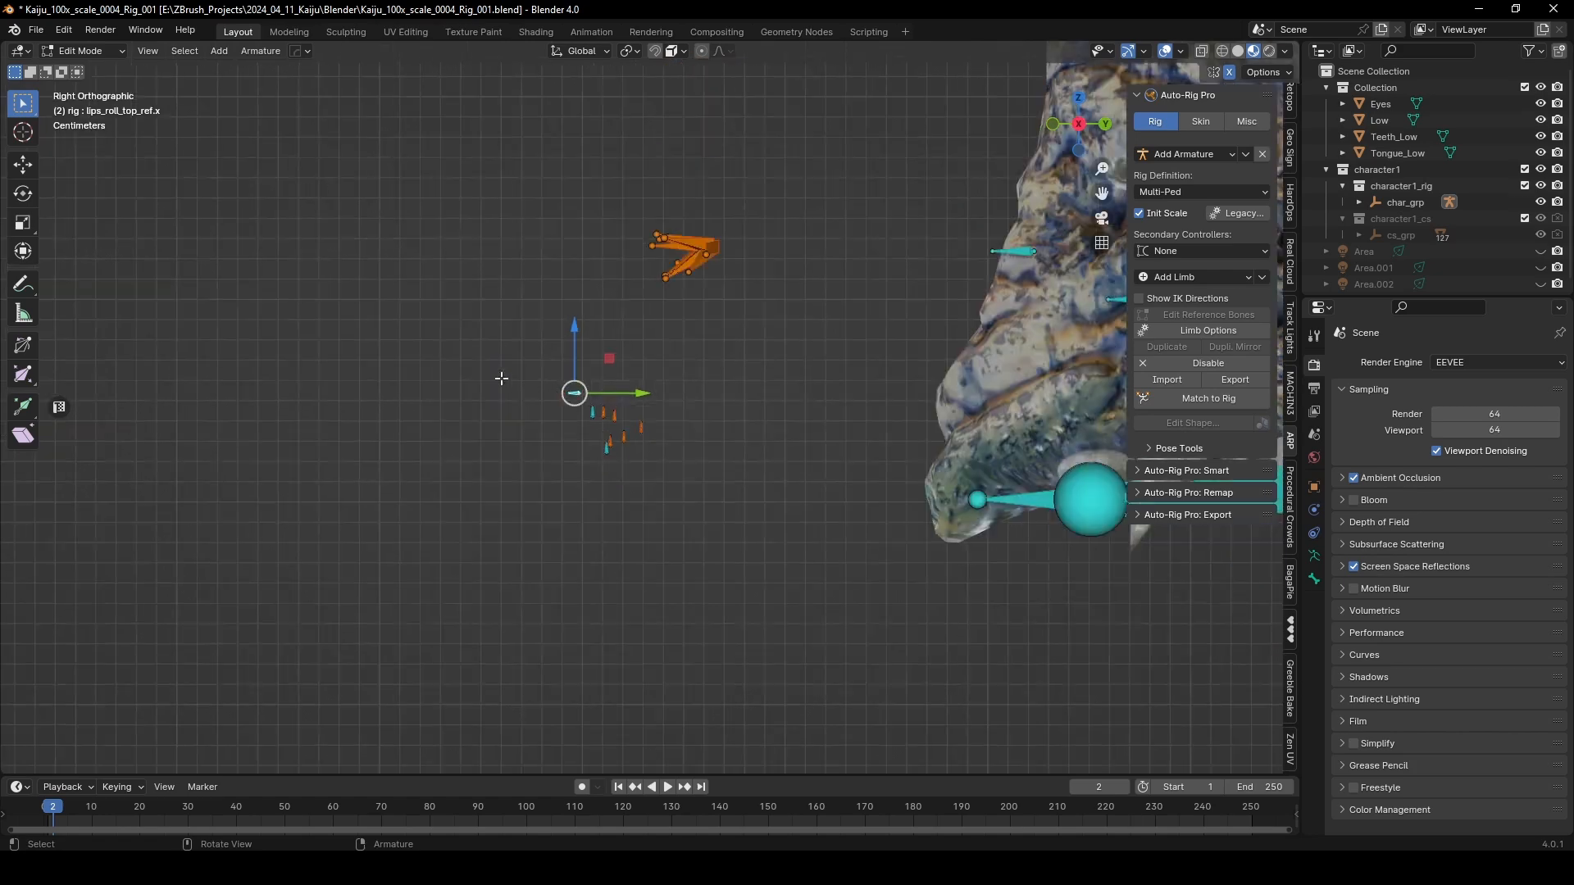
key("s")
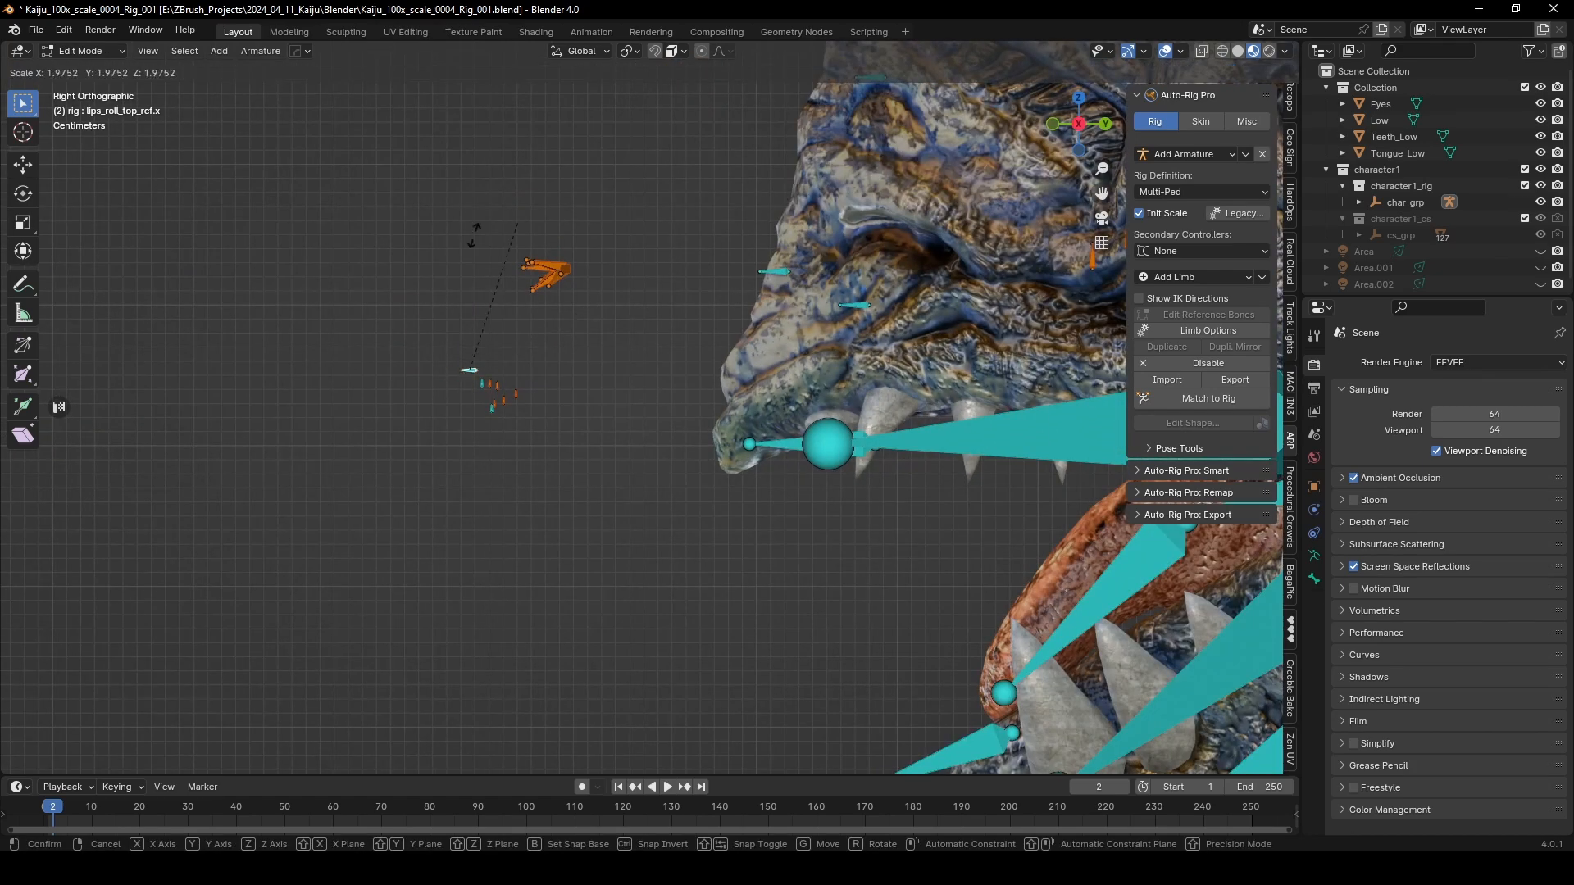
left_click(474, 234)
scroll(597, 396, "up", 7)
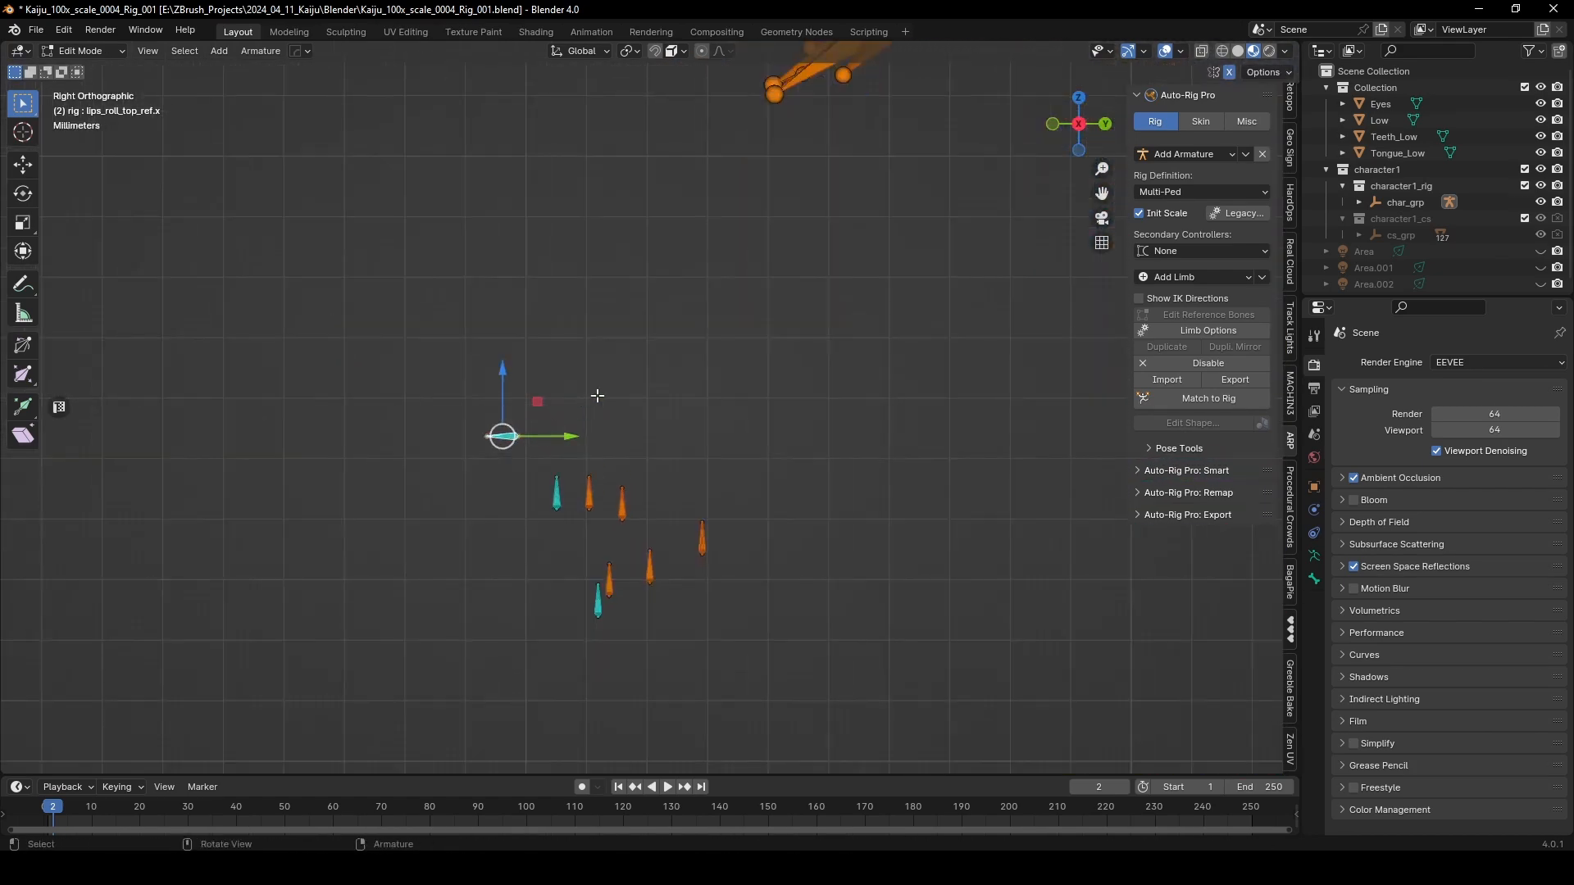
key("s")
left_click(457, 432)
scroll(457, 432, "down", 6)
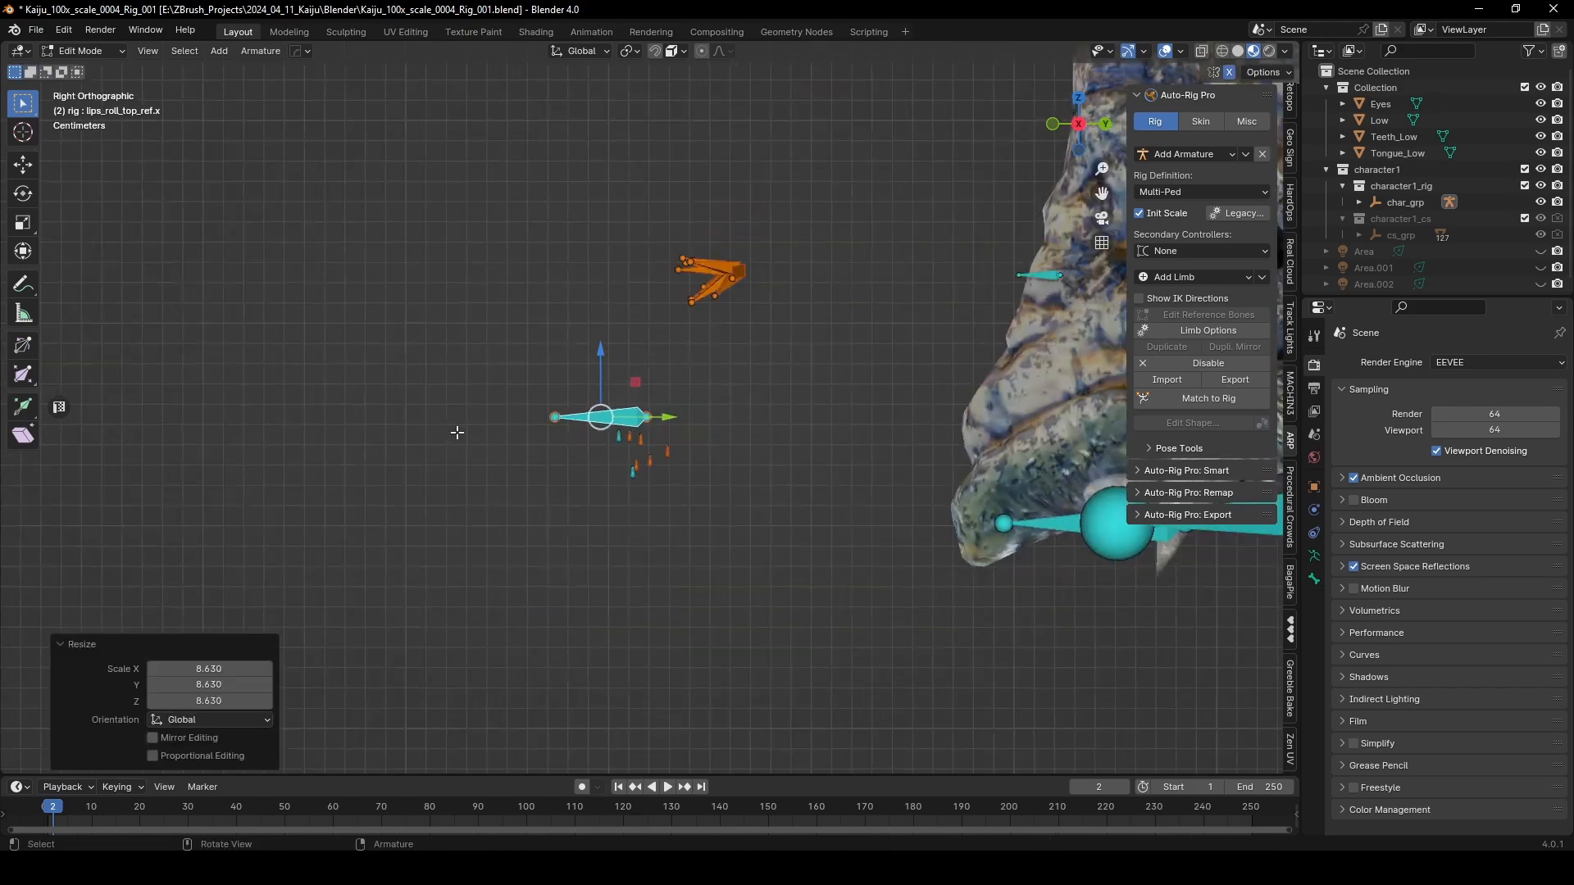
Step: Move lips_roll_top_ref.x about 0.19 m back and 0.036 m down onto the tip of the upper jaw
scroll(457, 432, "right", 5, "ctrl")
key("g")
left_click(864, 564)
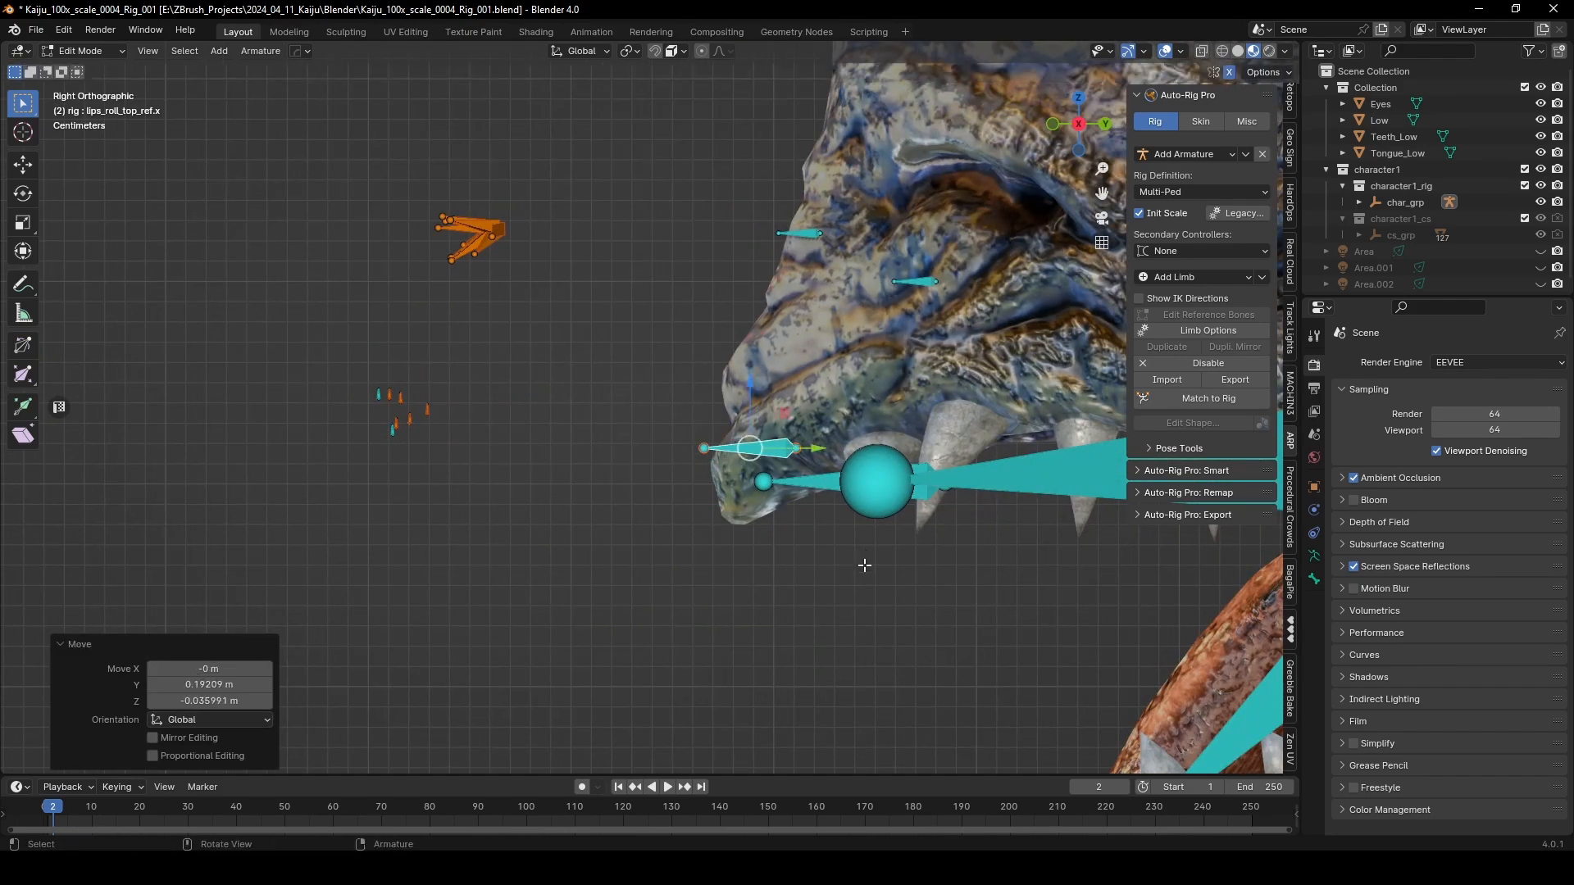
Step: Move lips_bot_ref.x about 0.36 m back and 0.28 m down onto the lower lip, and scale it up about 6.1 times
middle_click_drag(828, 509, 477, 423)
scroll(344, 373, "up", 3)
middle_click_drag(286, 381, 630, 459, "shift")
scroll(686, 425, "up", 8)
scroll(629, 460, "down", 5)
middle_click_drag(713, 287, 721, 305)
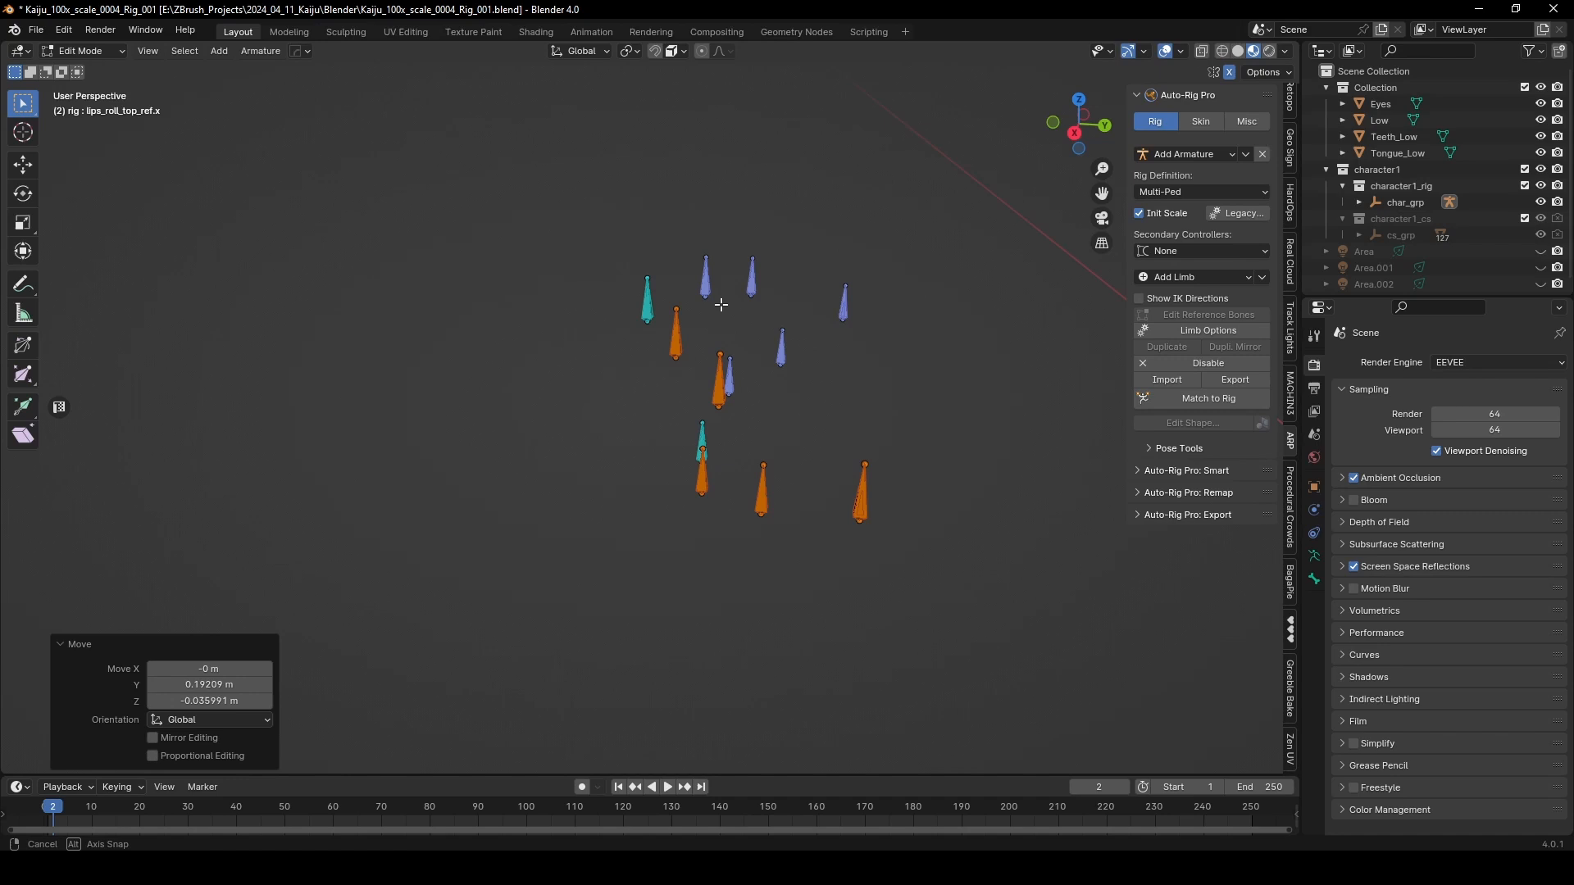
left_click(652, 310)
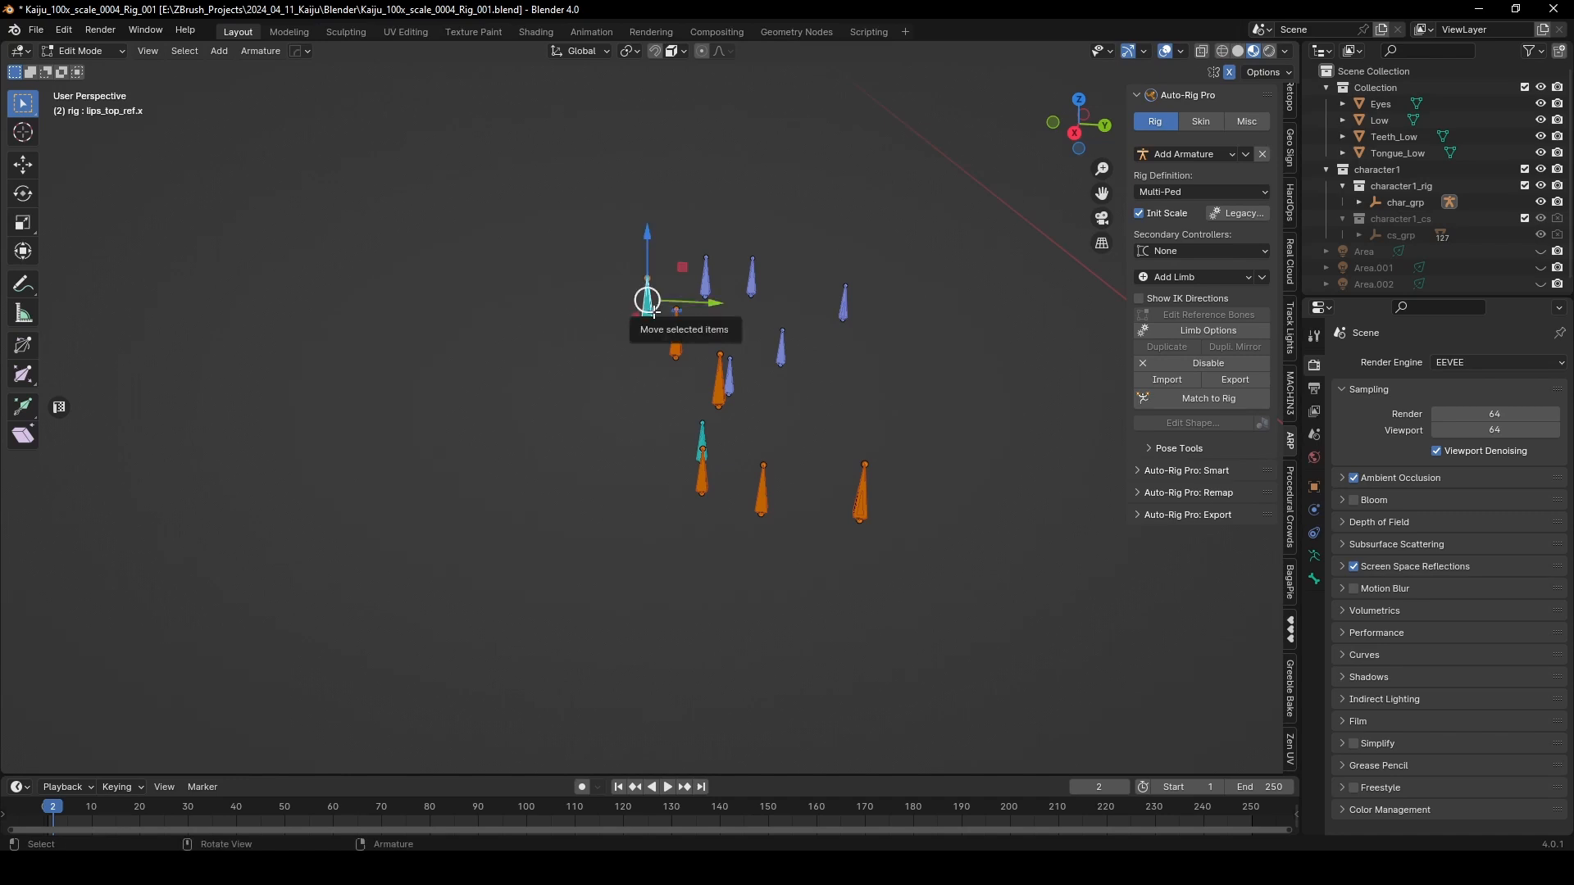
middle_click_drag(650, 310, 666, 420)
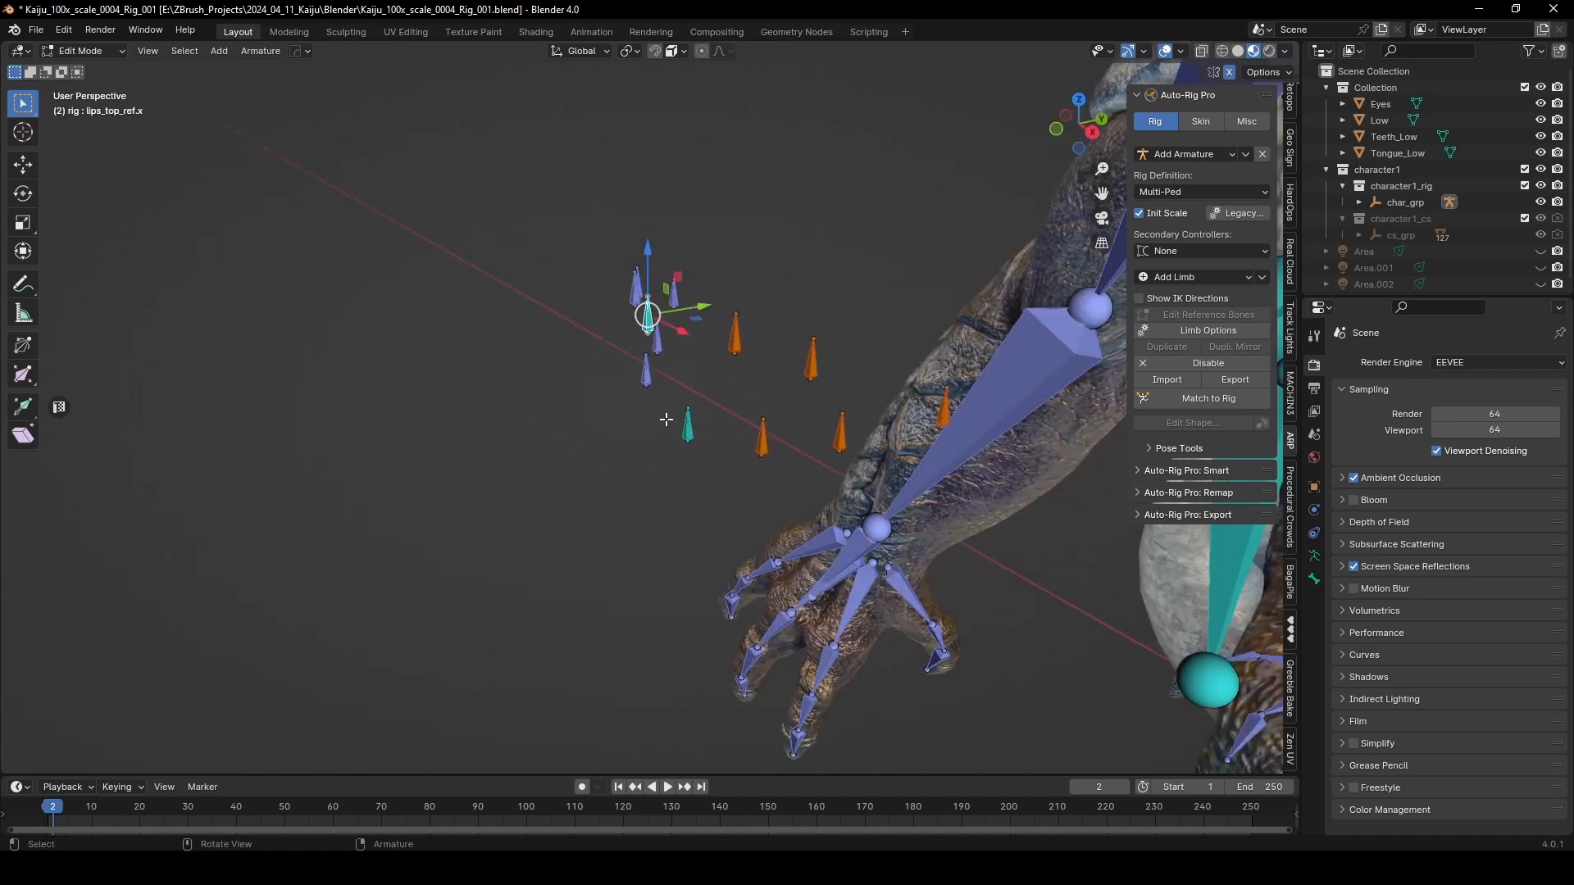
left_click(685, 423)
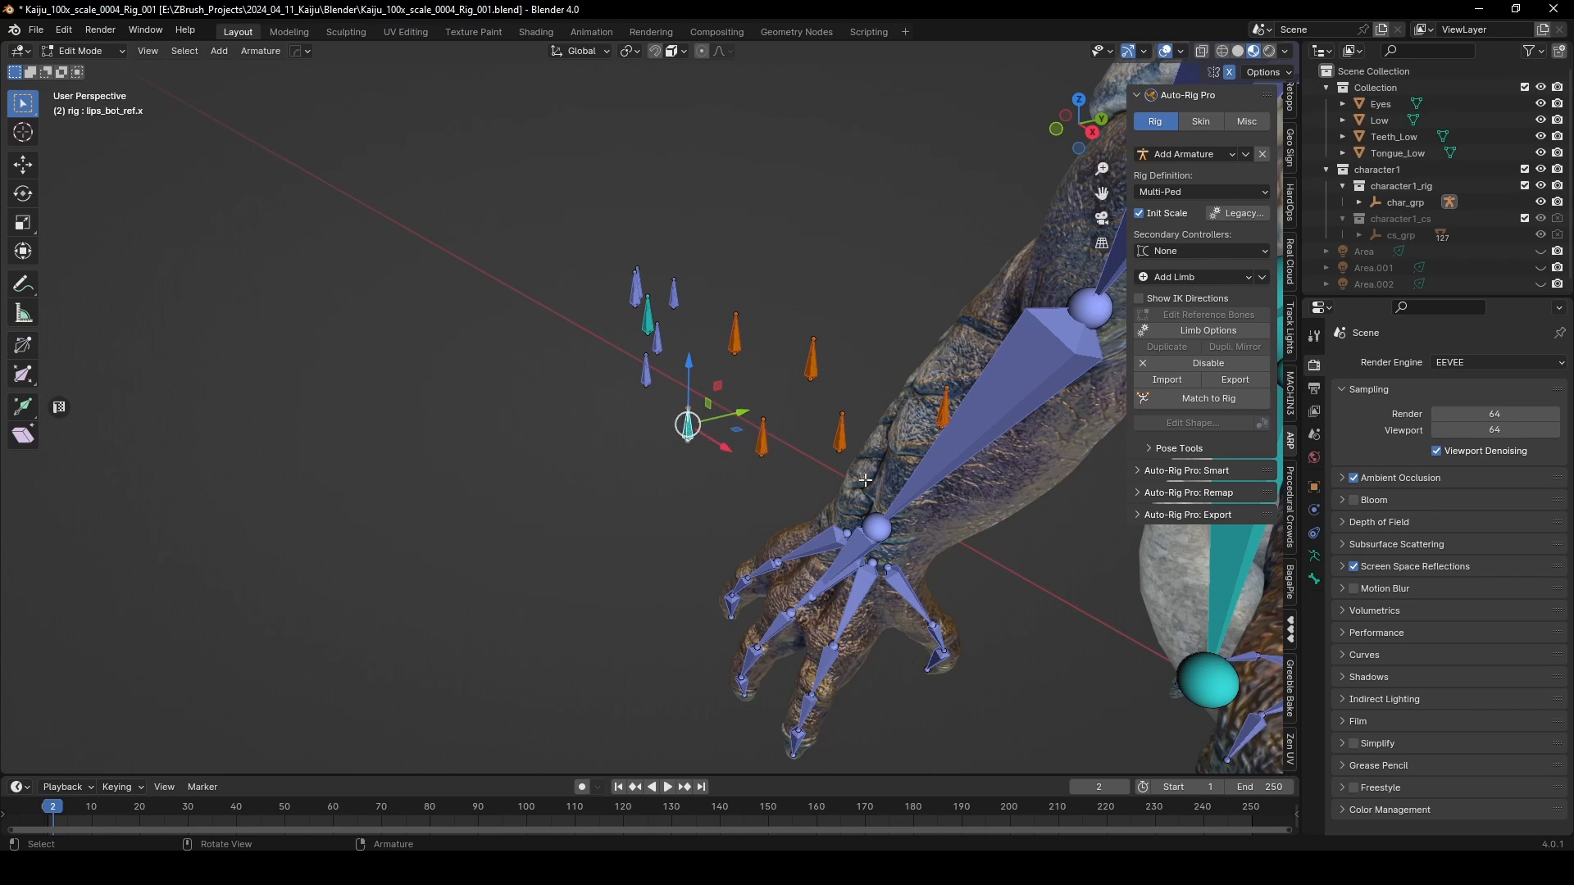
middle_click_drag(856, 478, 522, 282)
scroll(797, 424, "up", 5)
scroll(522, 282, "down", 1)
key("g")
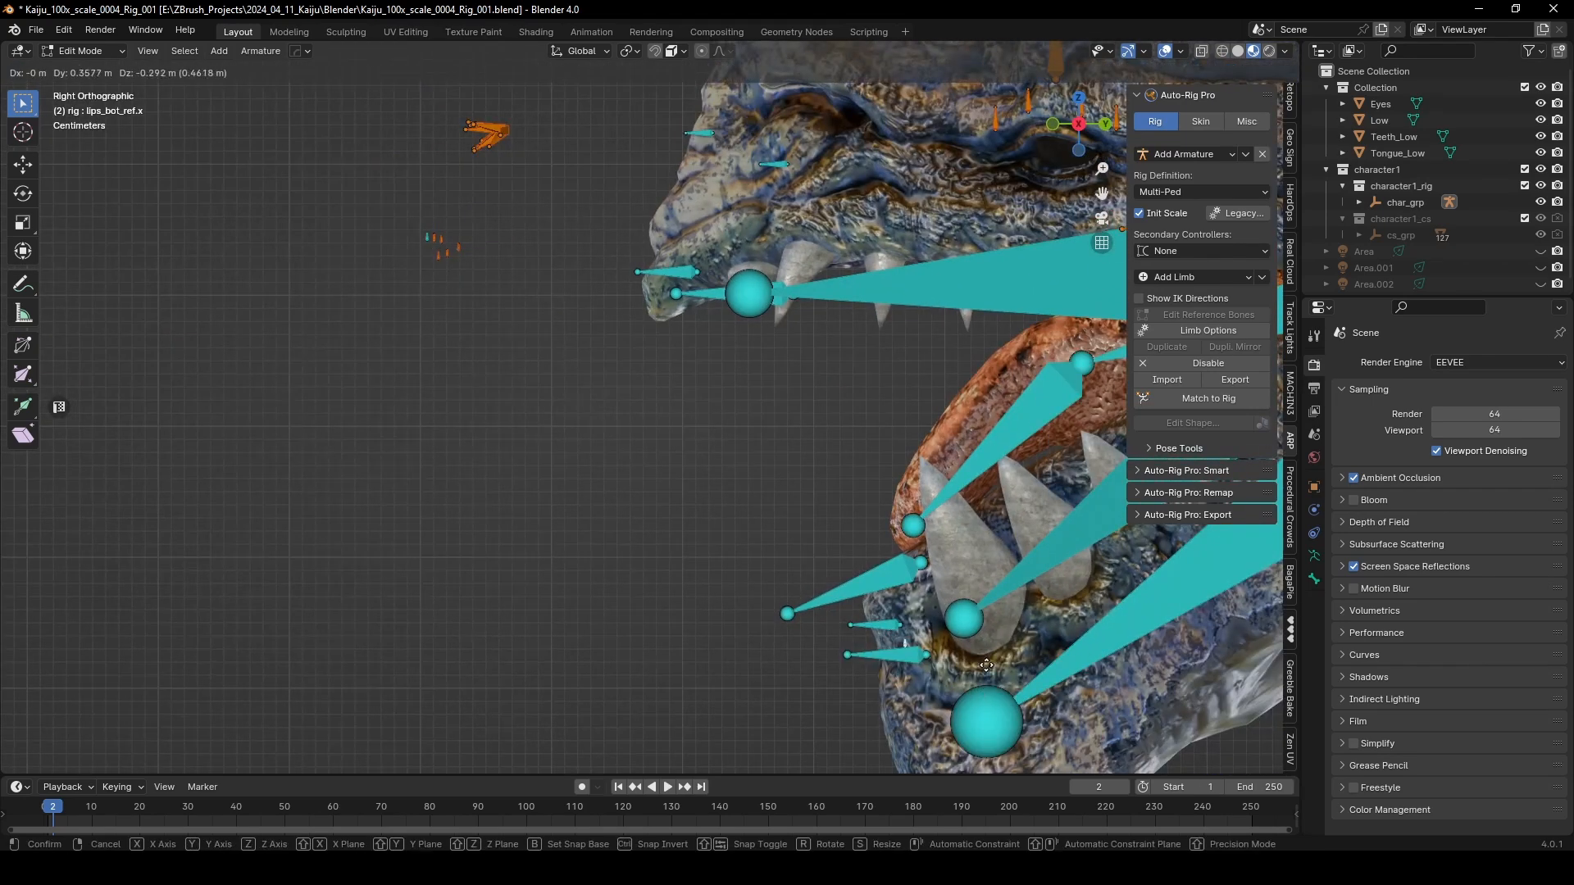
left_click(995, 646)
key("s")
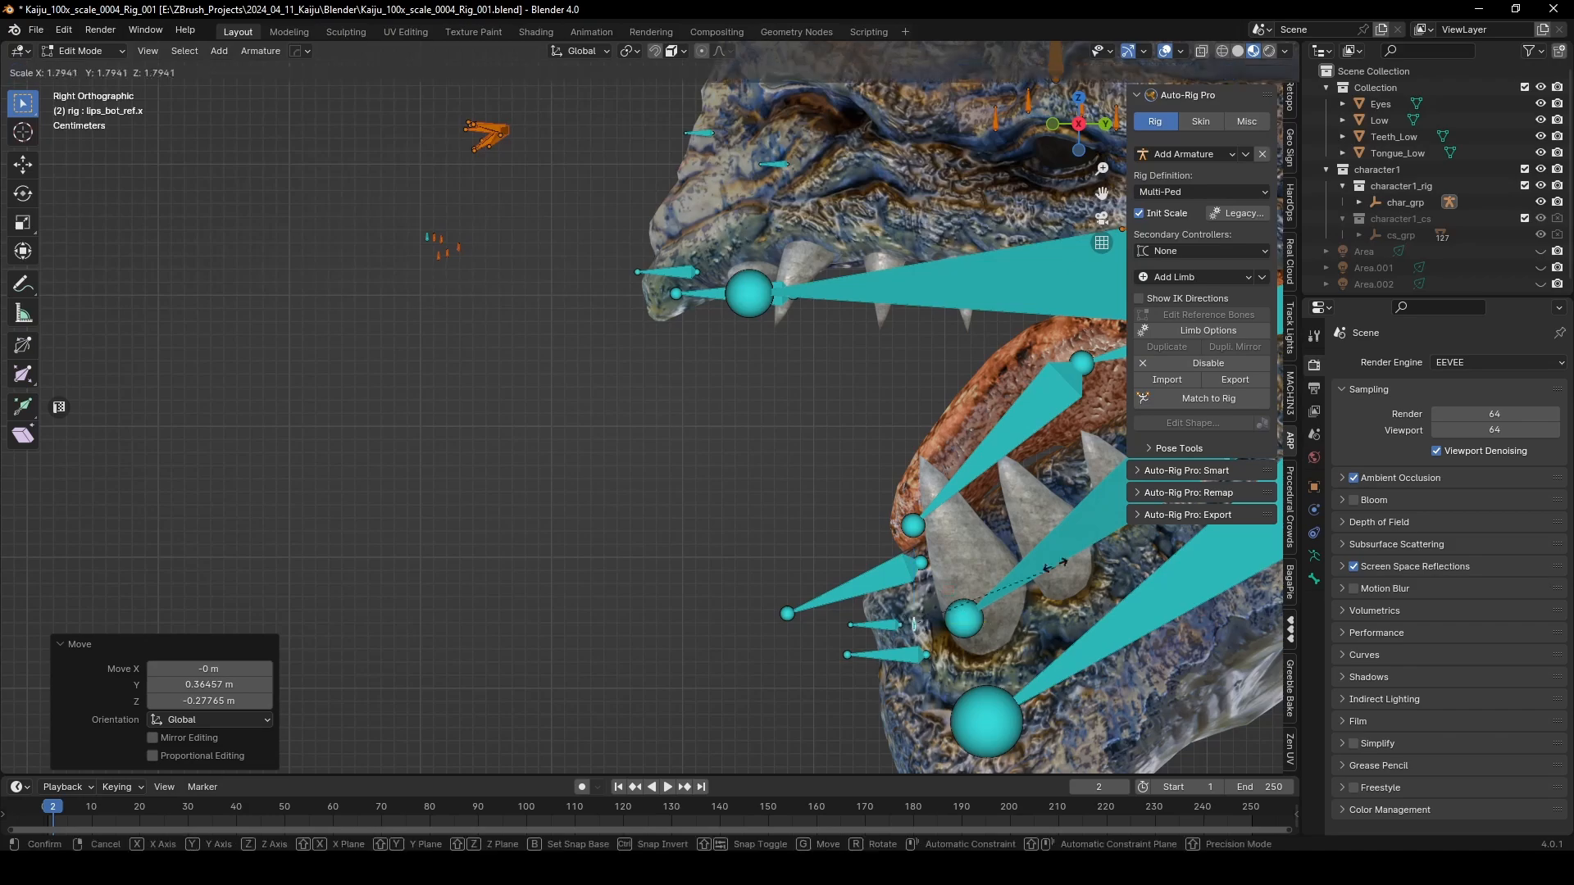
left_click(25, 316)
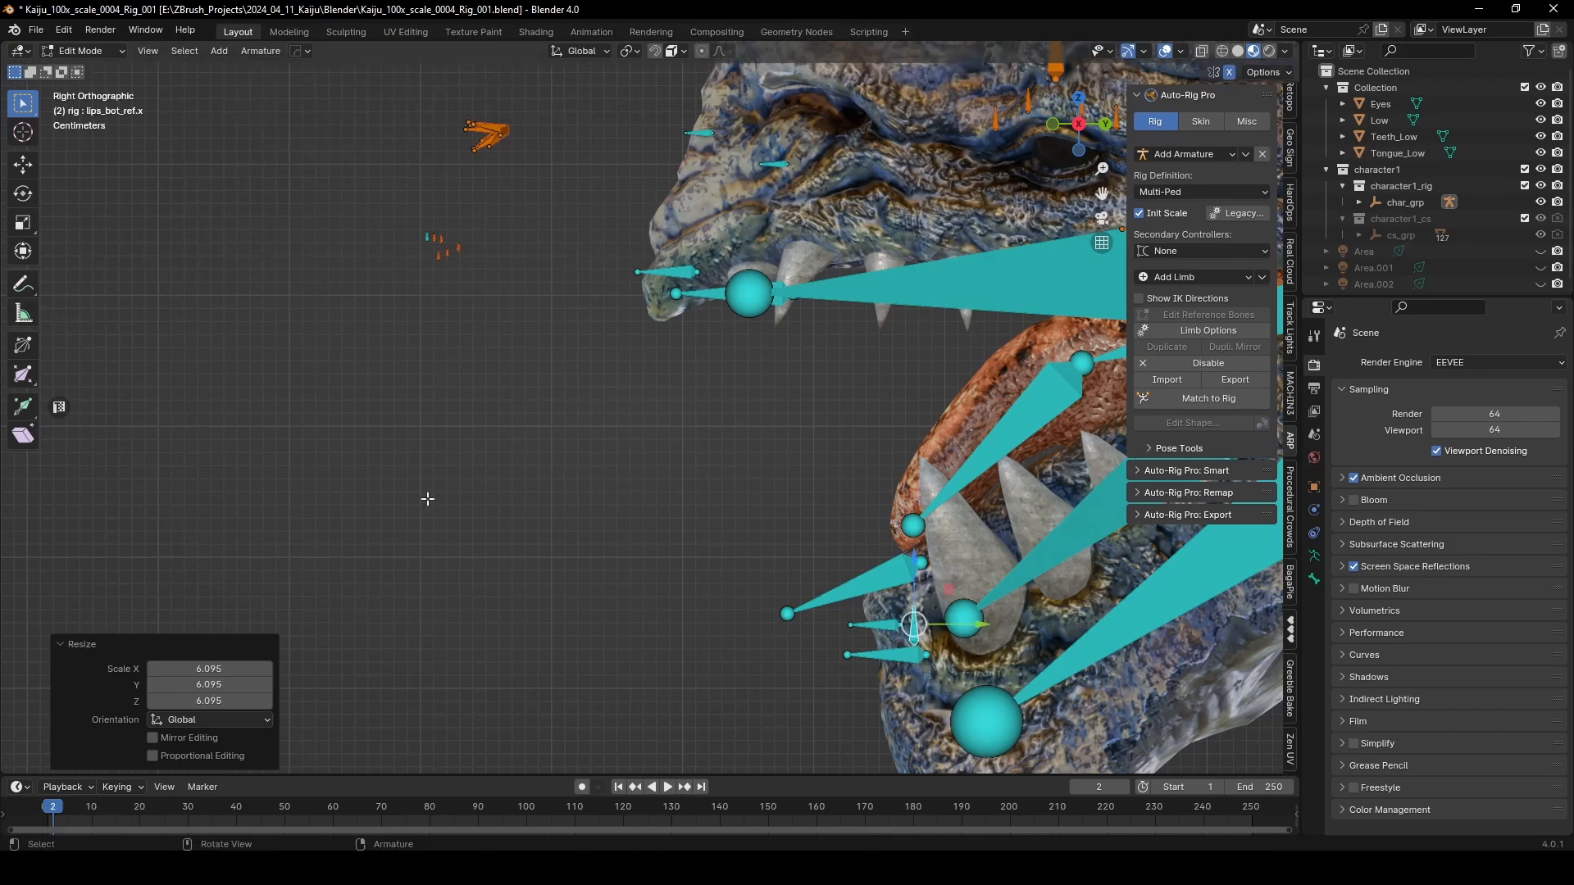
Step: Move lips_top_ref.x about 0.18 m back and 0.033 m down onto the front of the upper lip in side view
mouse_move(428, 499)
middle_mouse_down()
mouse_move(541, 546)
mouse_move(703, 528)
mouse_move(602, 450)
mouse_move(427, 514)
mouse_move(463, 454)
mouse_move(442, 278)
mouse_move(377, 291)
mouse_move(446, 512)
middle_mouse_up()
key("KP_1")
left_click(446, 483)
middle_click_drag(701, 494, 594, 427)
scroll(594, 427, "down", 5)
middle_click_drag(647, 551, 404, 432, "shift")
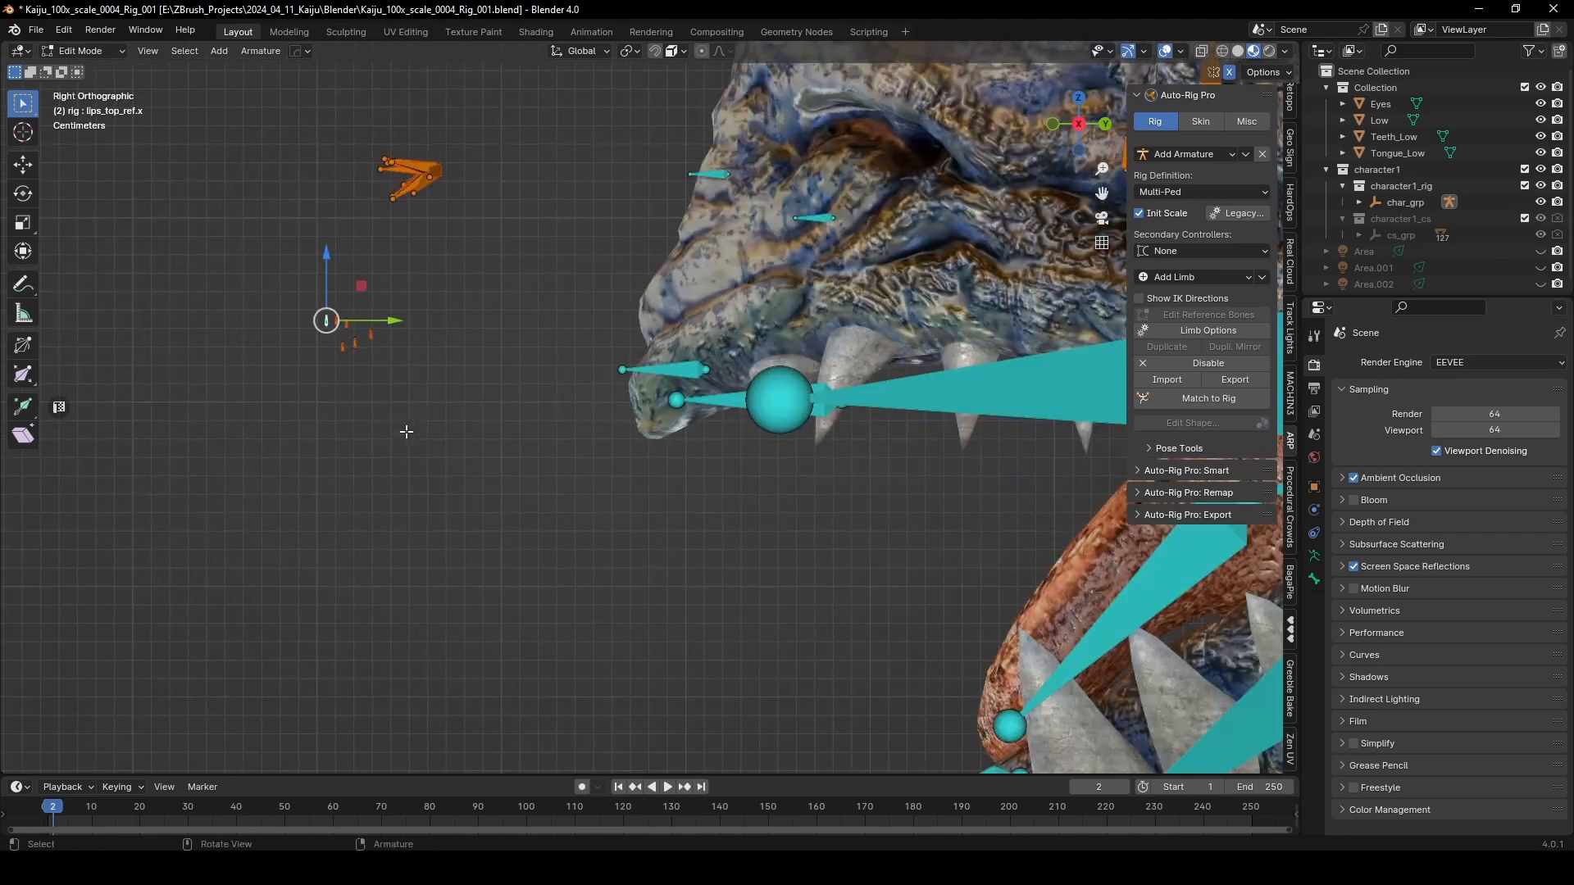
key("g")
left_click(738, 482)
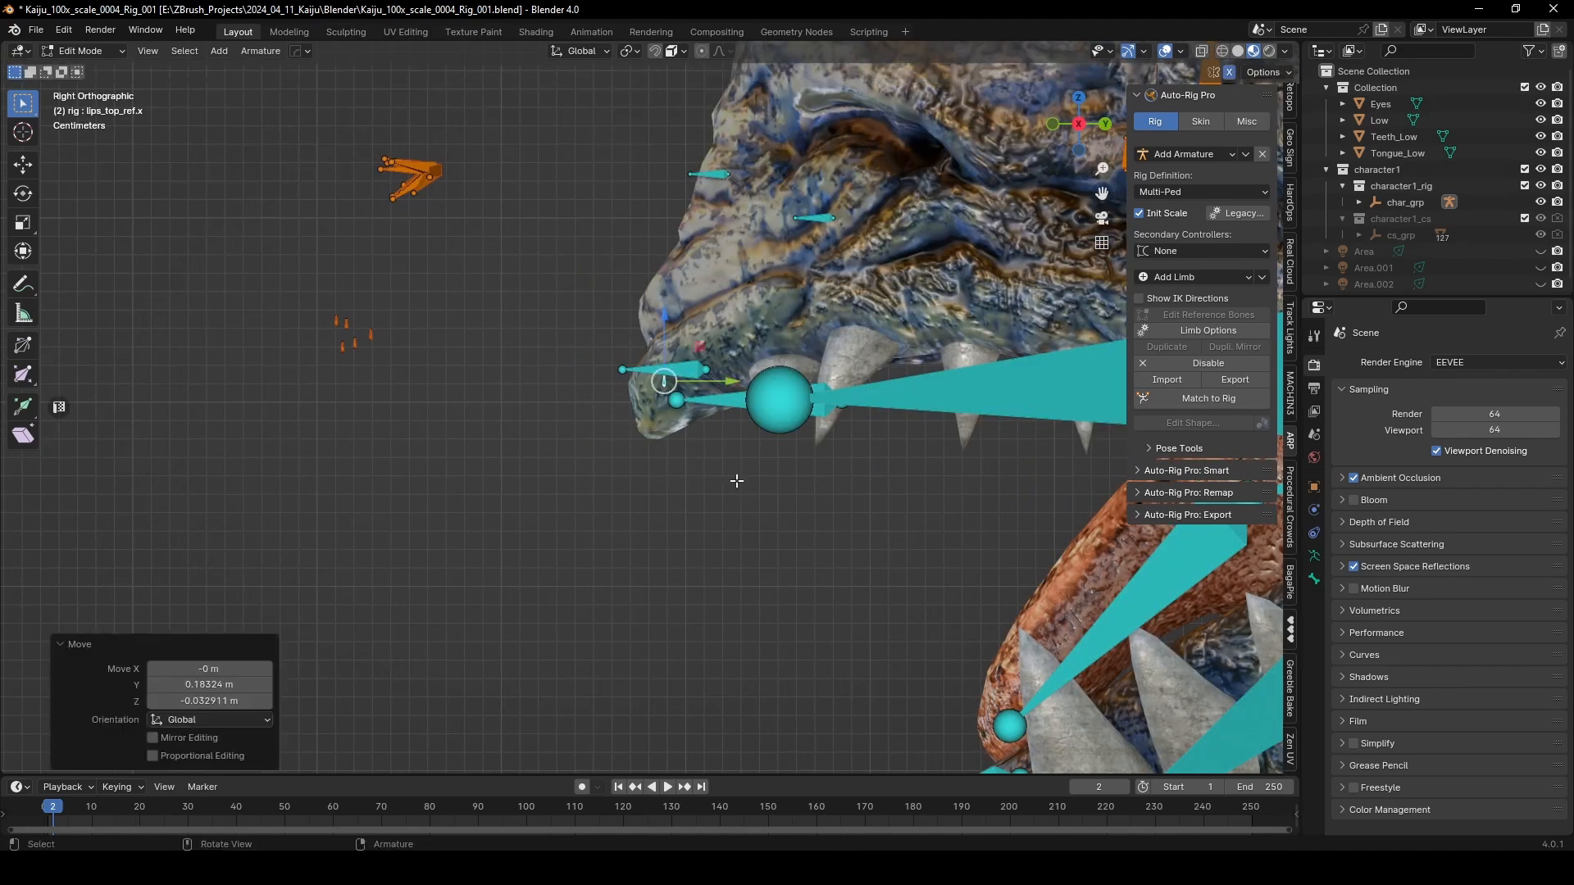
Step: Scale up lips_top_ref.x about 11.6 times and rotate it -26° to follow the slope of the upper lip
key("s")
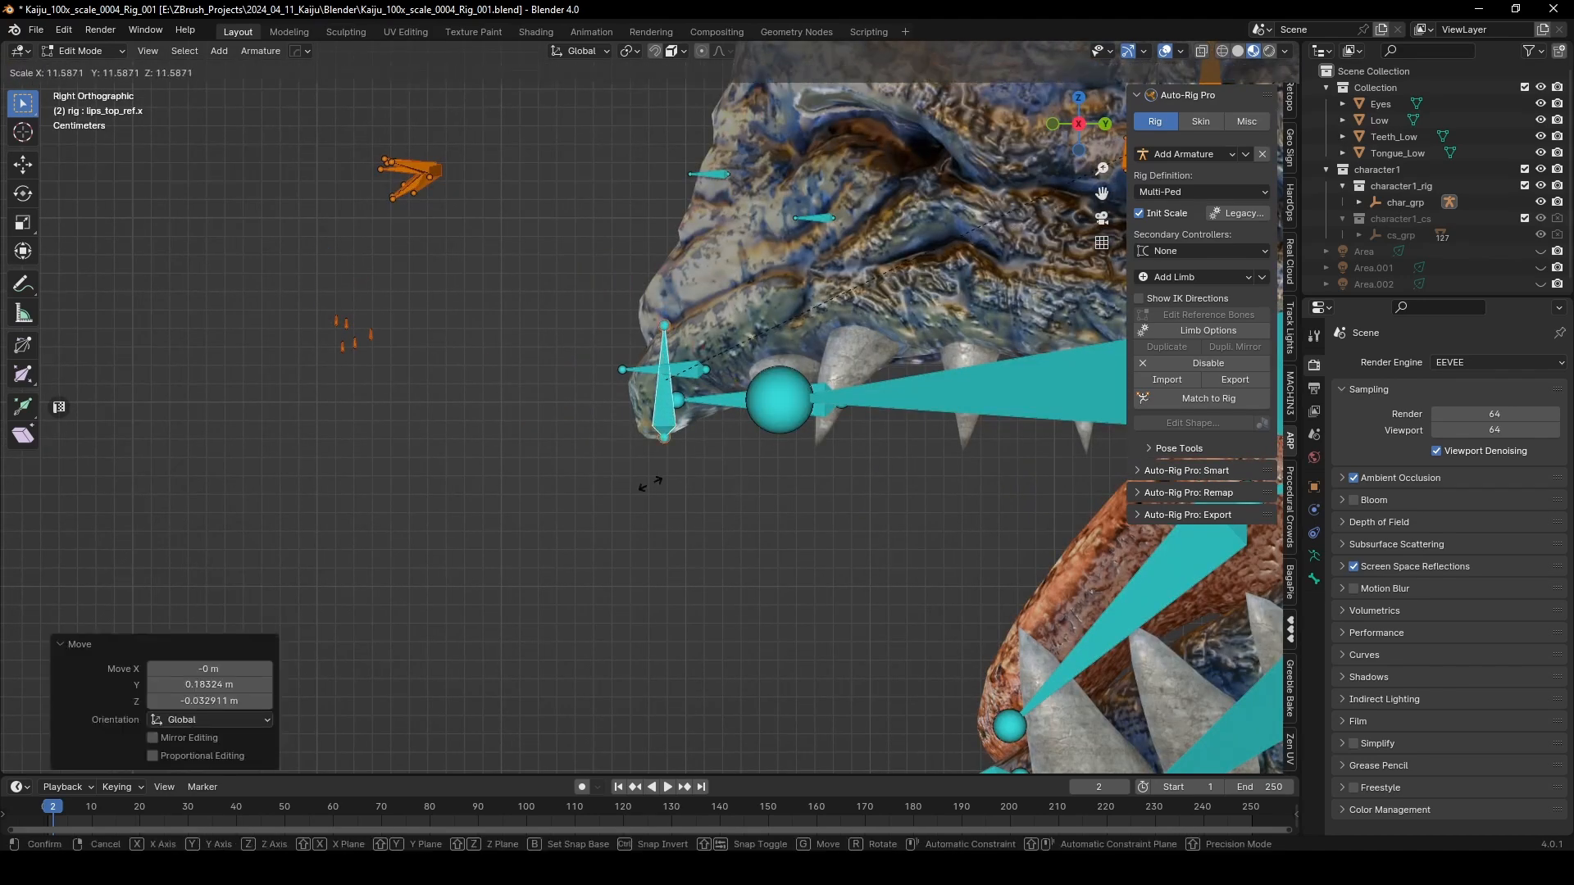
key("Escape")
key("r")
left_click(664, 383)
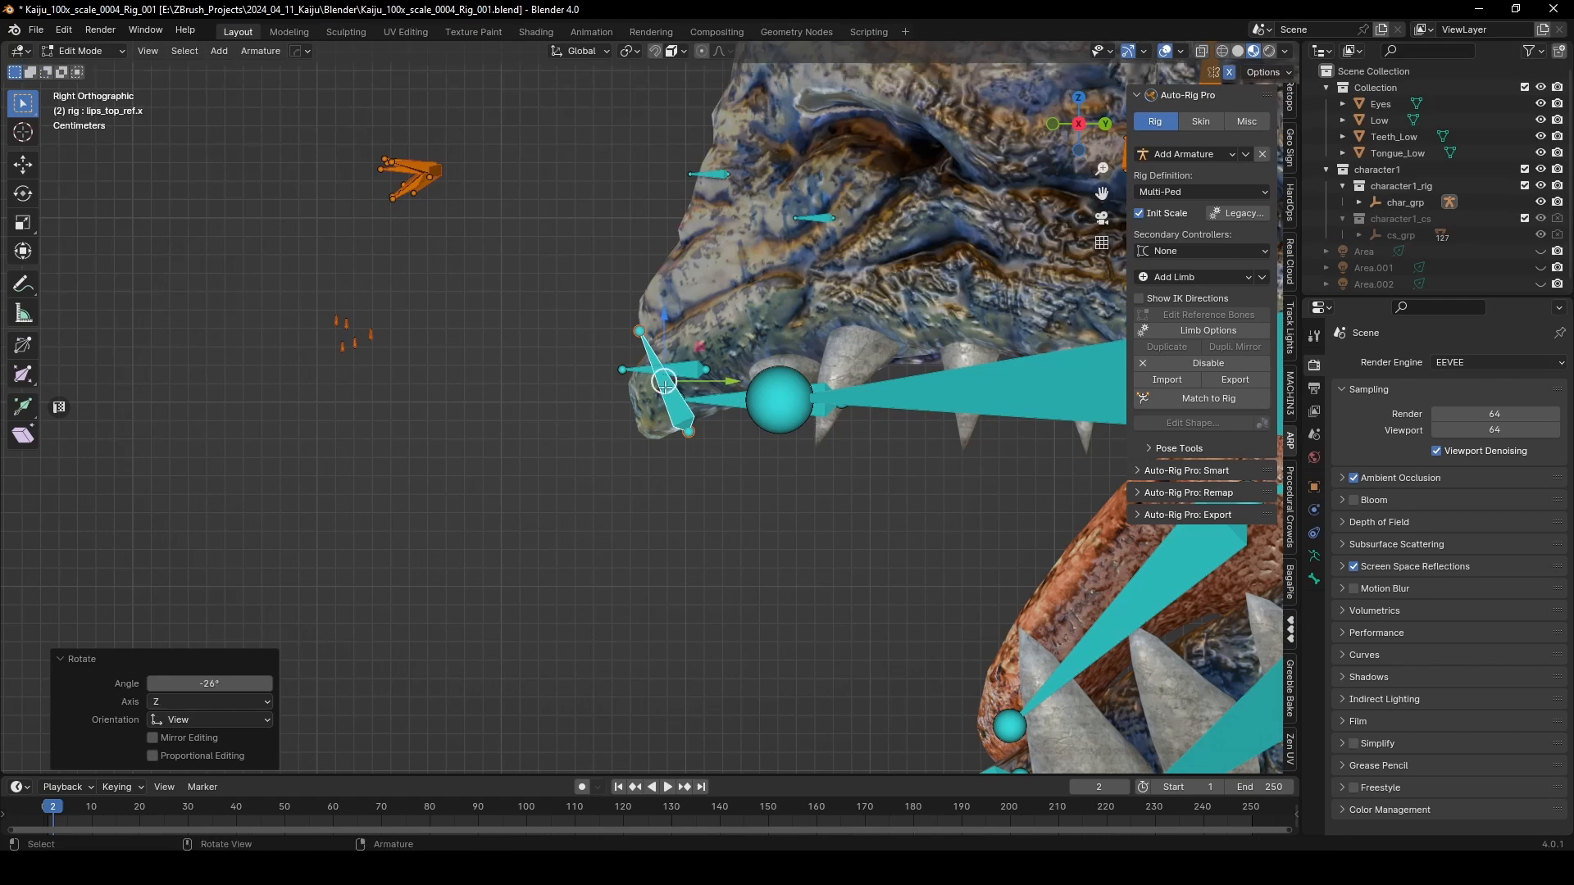
Step: Shift lips_roll_top_ref.x about 0.028 m forward, rotate it -32.8° and lower it about 0.02 m in front of the upper lip
left_click(697, 368)
key("g")
left_click(650, 387)
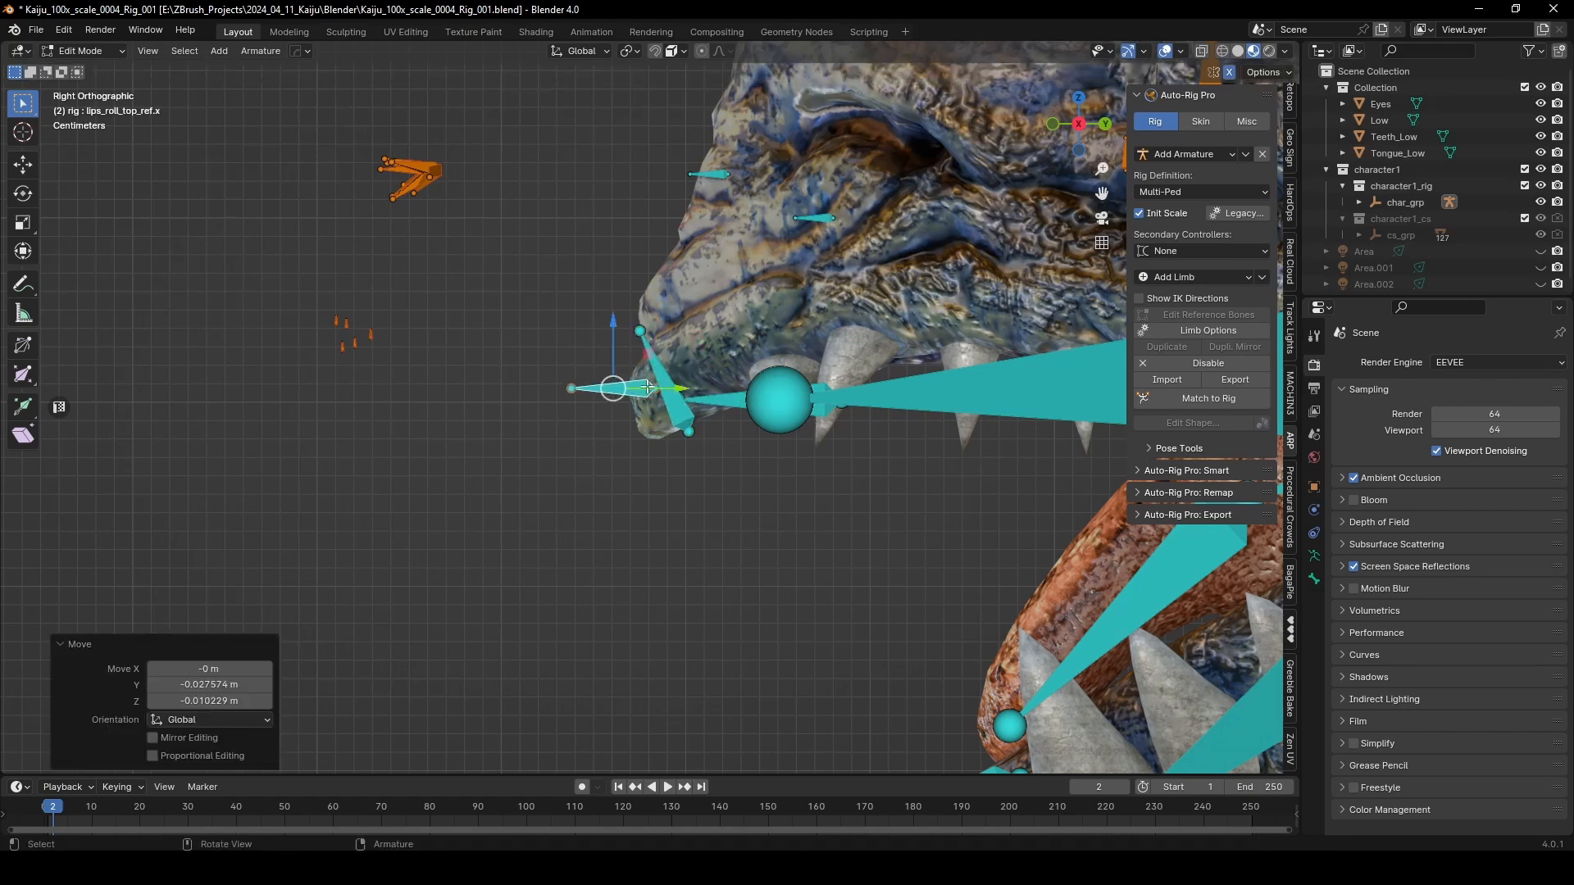
key("r")
left_click(648, 362)
key("g")
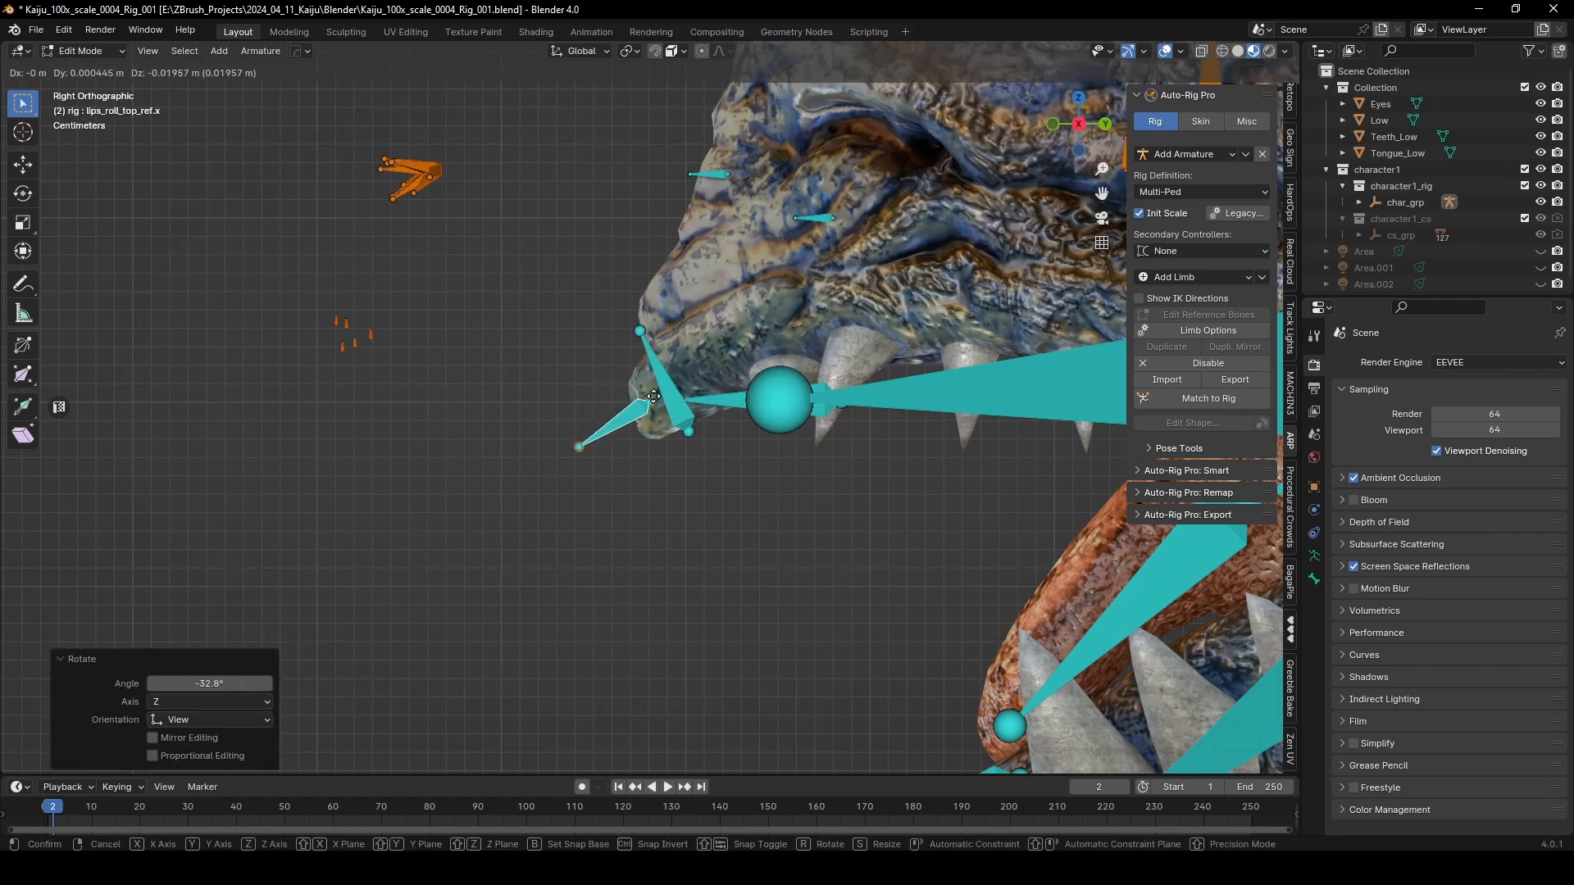
left_click(648, 397)
Step: Rotate lips_roll_bot_ref.x -23.7° at the front of the lower lip
middle_click_drag(831, 750, 704, 330, "shift")
mouse_move(781, 468)
middle_mouse_down("shift")
mouse_move(688, 467)
mouse_move(518, 350)
middle_mouse_up("shift")
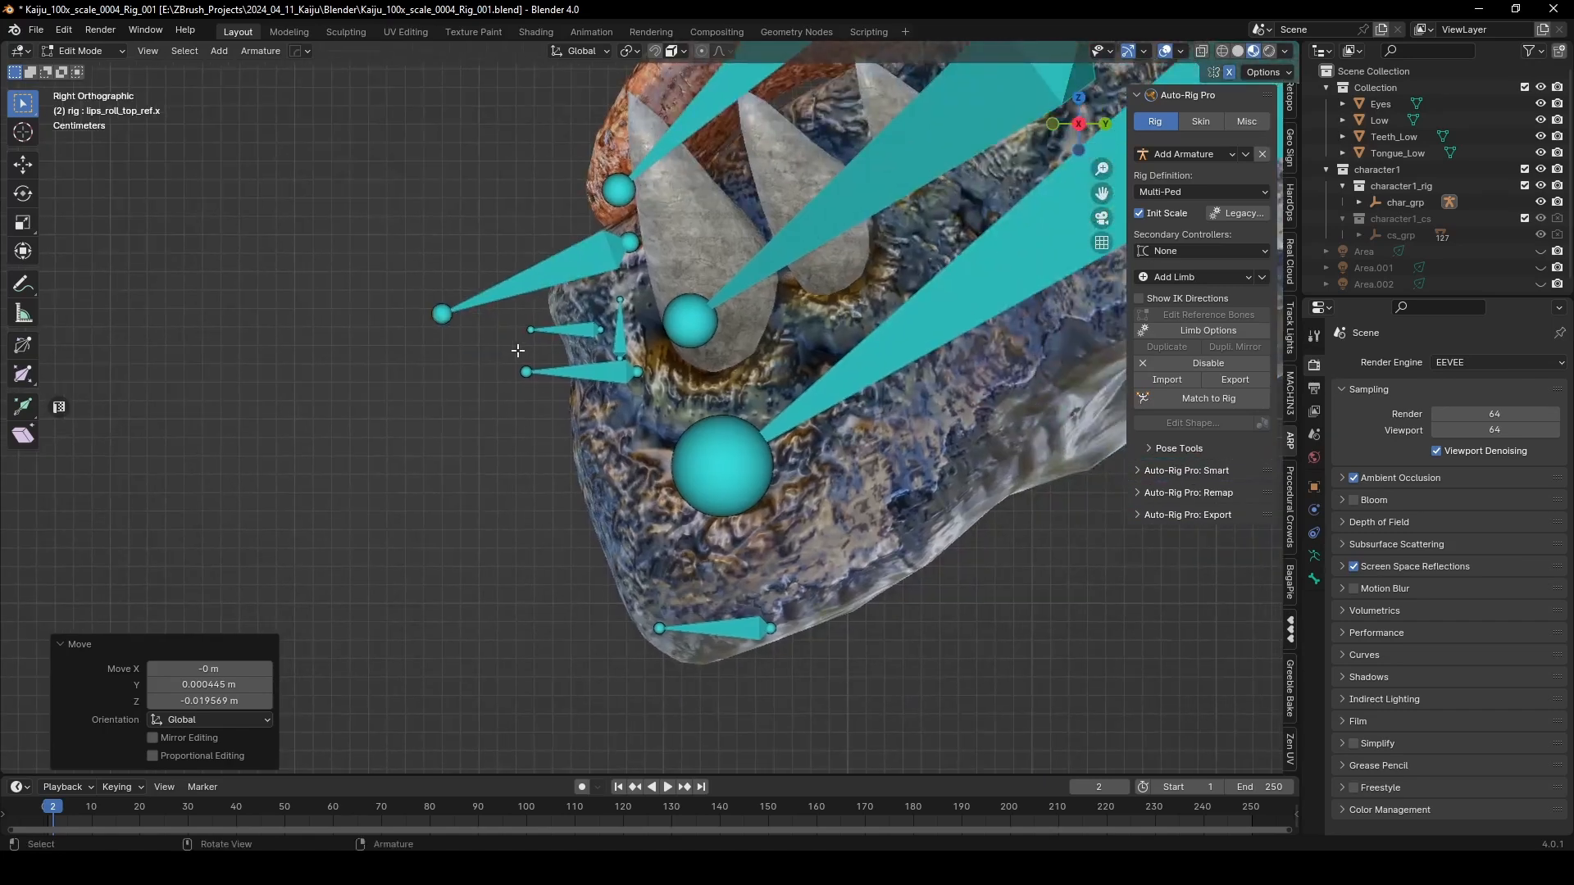
scroll(591, 321, "up", 1)
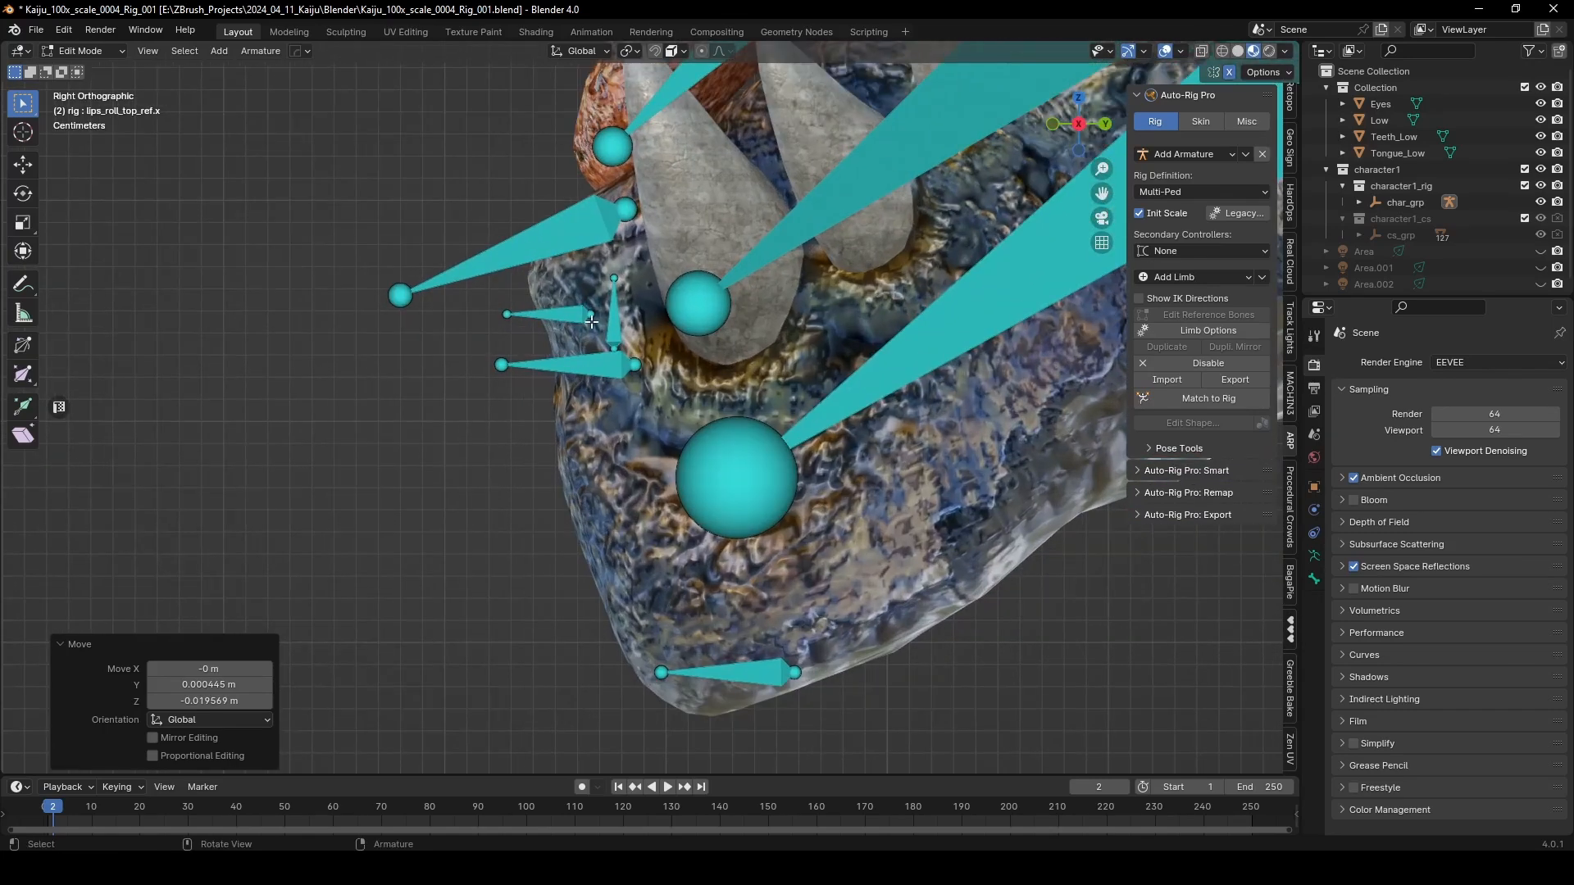
left_click(549, 313)
key("r")
left_click(679, 235)
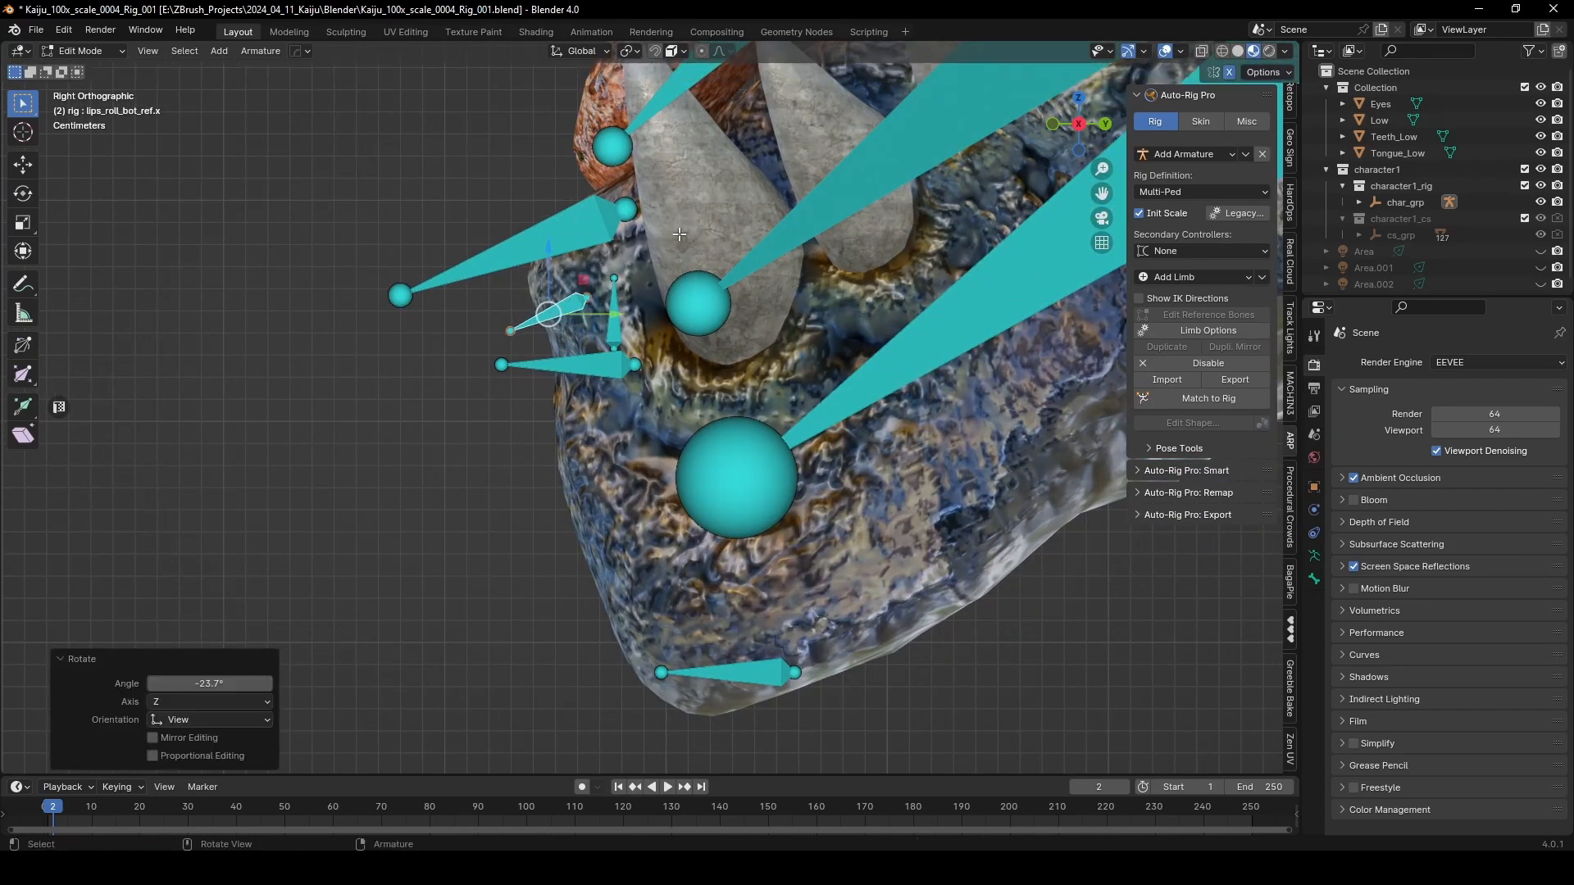
Step: Rotate lips_bot_ref.x about -23° to follow the lower lip and scale it up slightly
left_click(614, 343)
key("r")
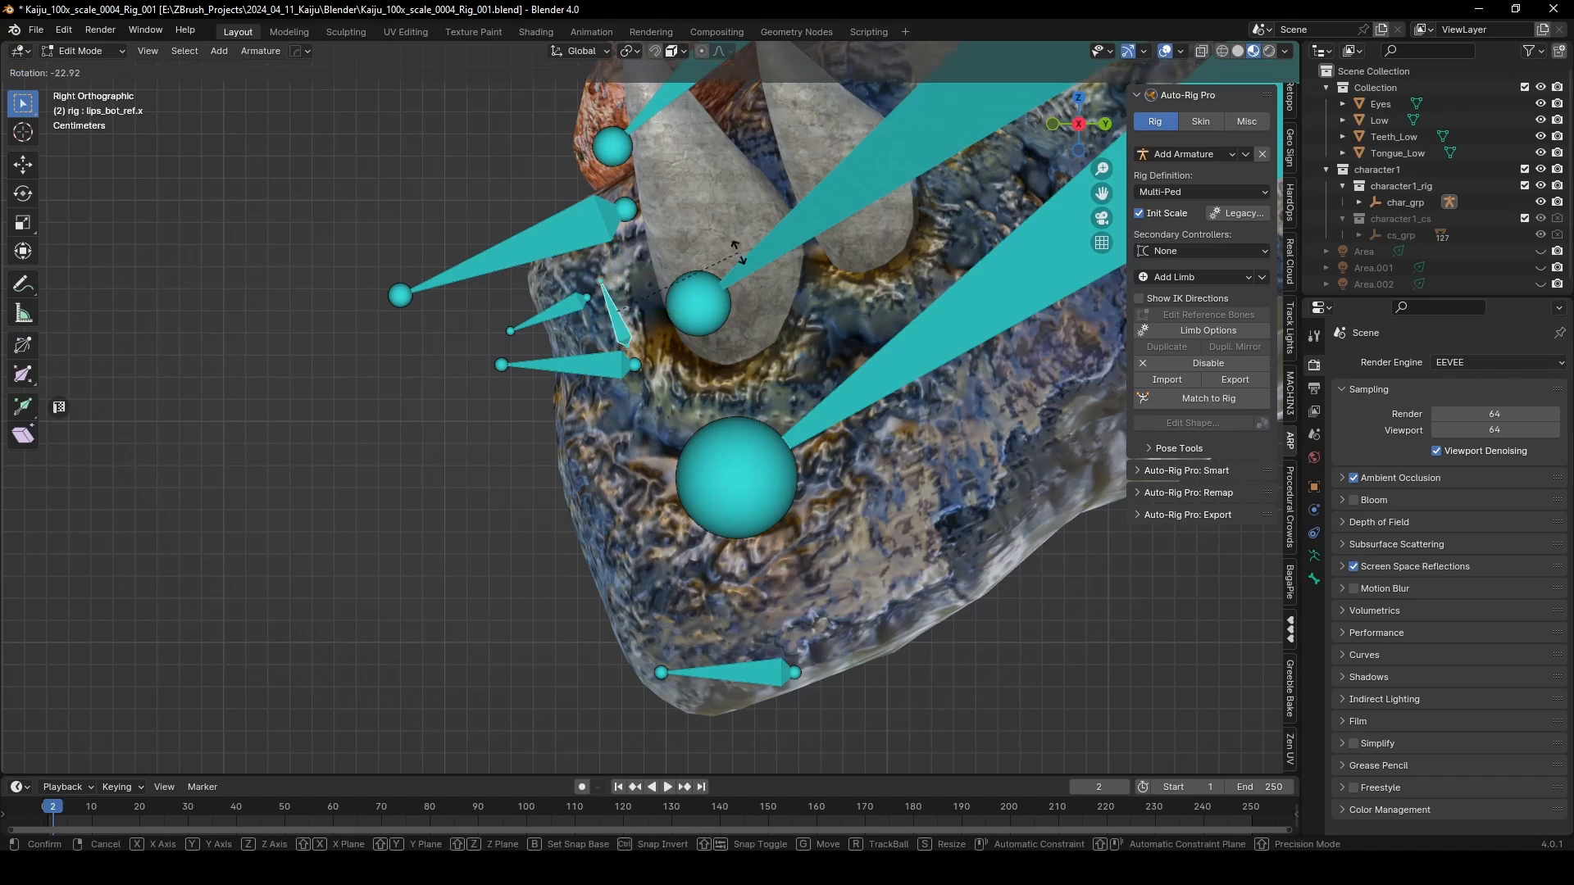
left_click(738, 253)
key("s")
left_click(784, 232)
Step: Move lips_roll_bot_ref.x slightly forward and down, in front of the lower lip
left_click(564, 306)
key("g")
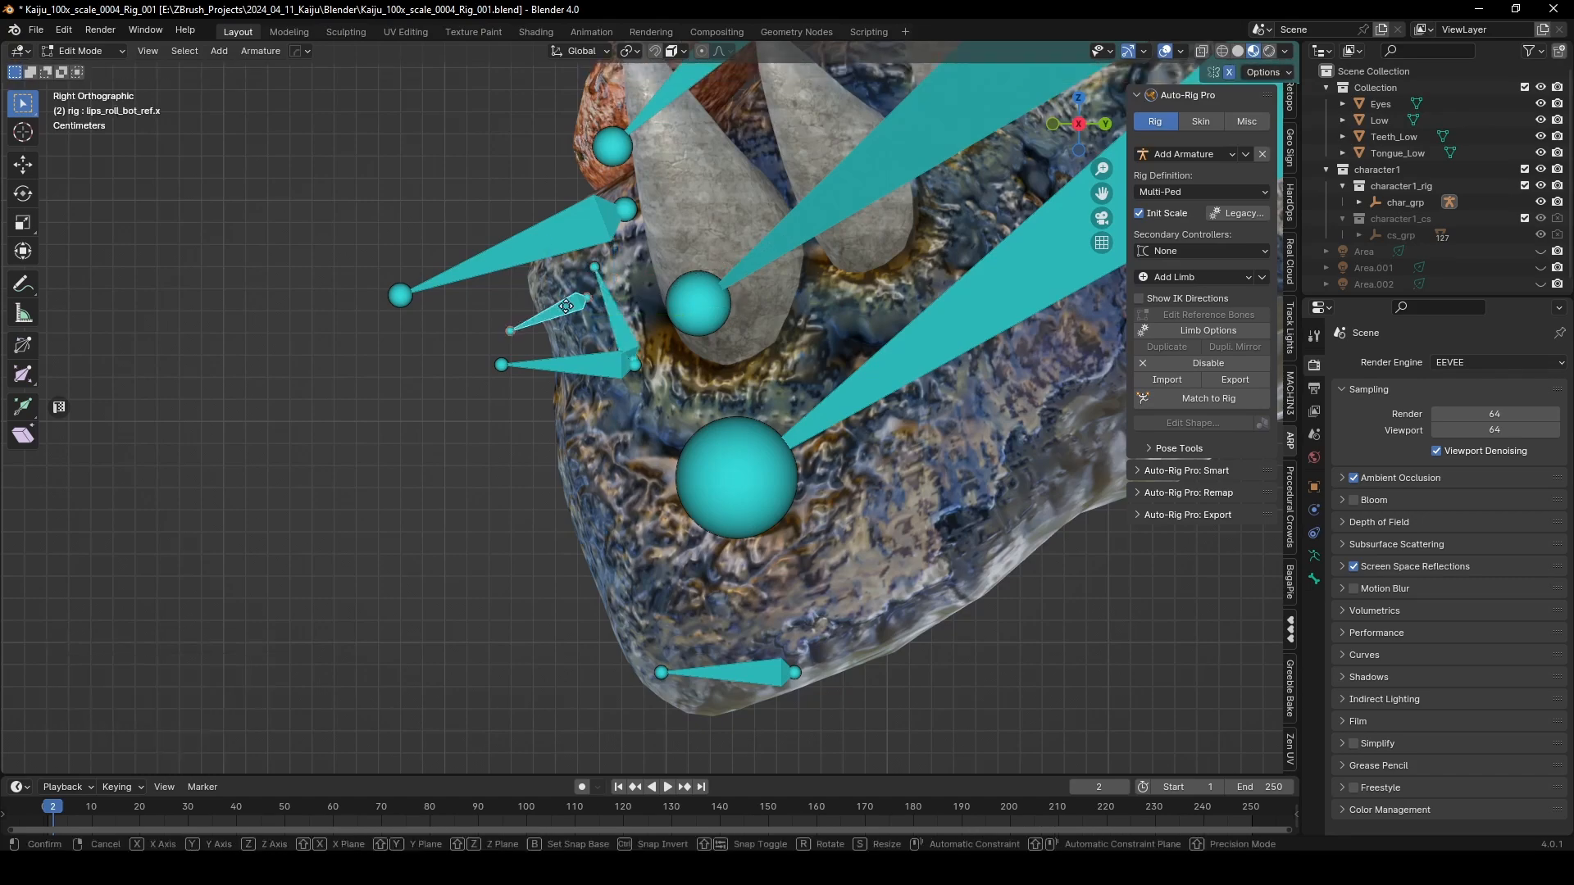
left_click(521, 324)
Step: Examine the left lip reference bones floating in front of the face, including lips_top_ref.l, lips_top_01_ref.l, lips_smile_ref.l and lips_bot_ref.l
middle_click_drag(522, 324, 450, 260)
scroll(794, 233, "down", 4)
left_click(450, 260)
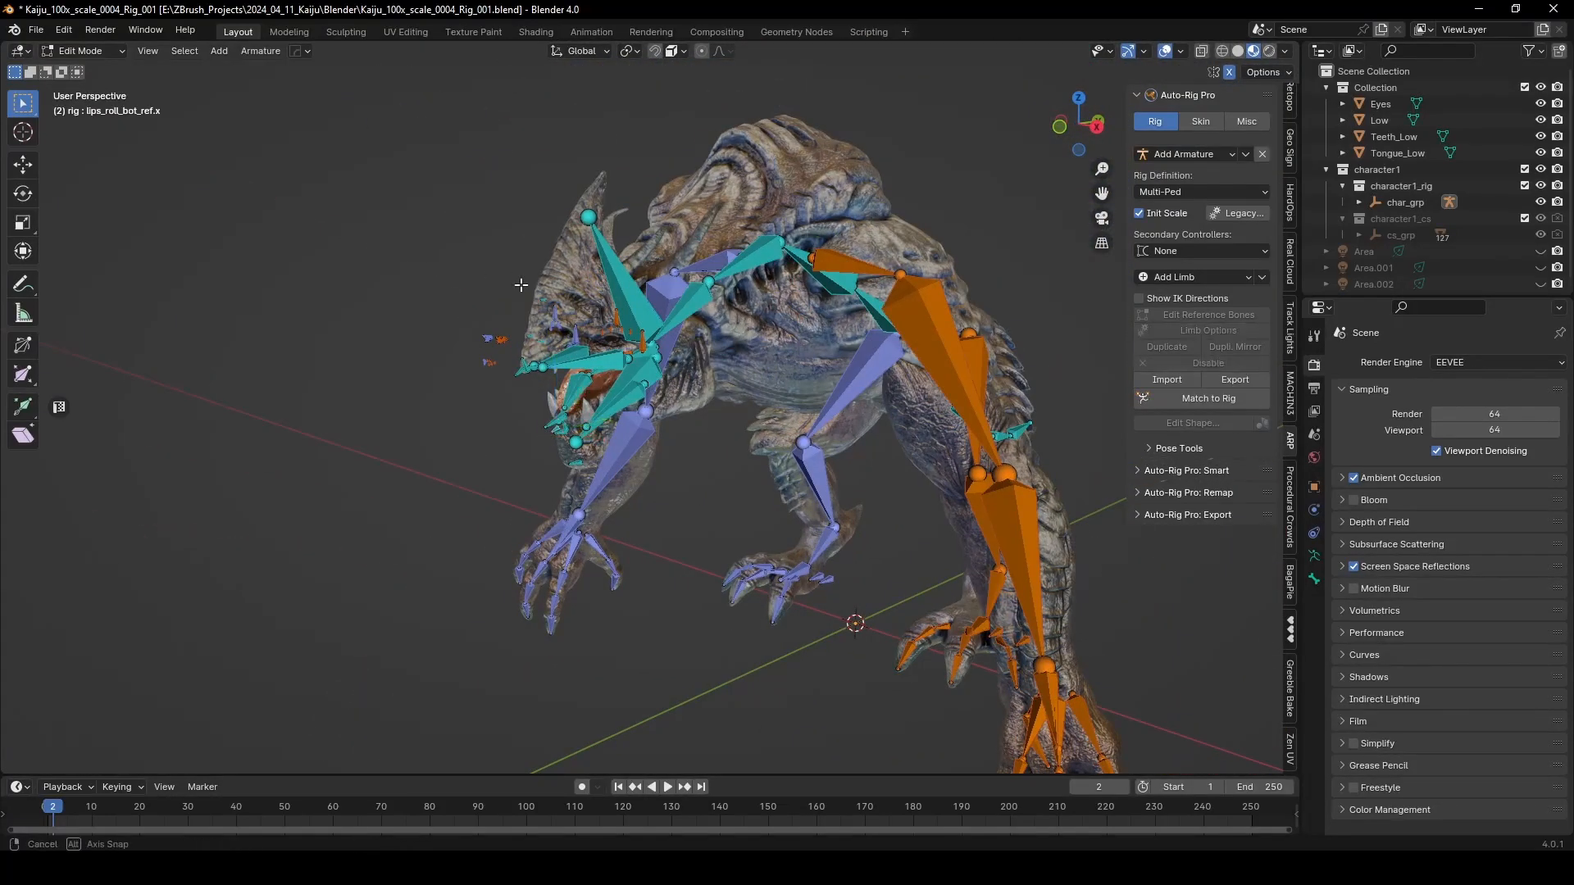
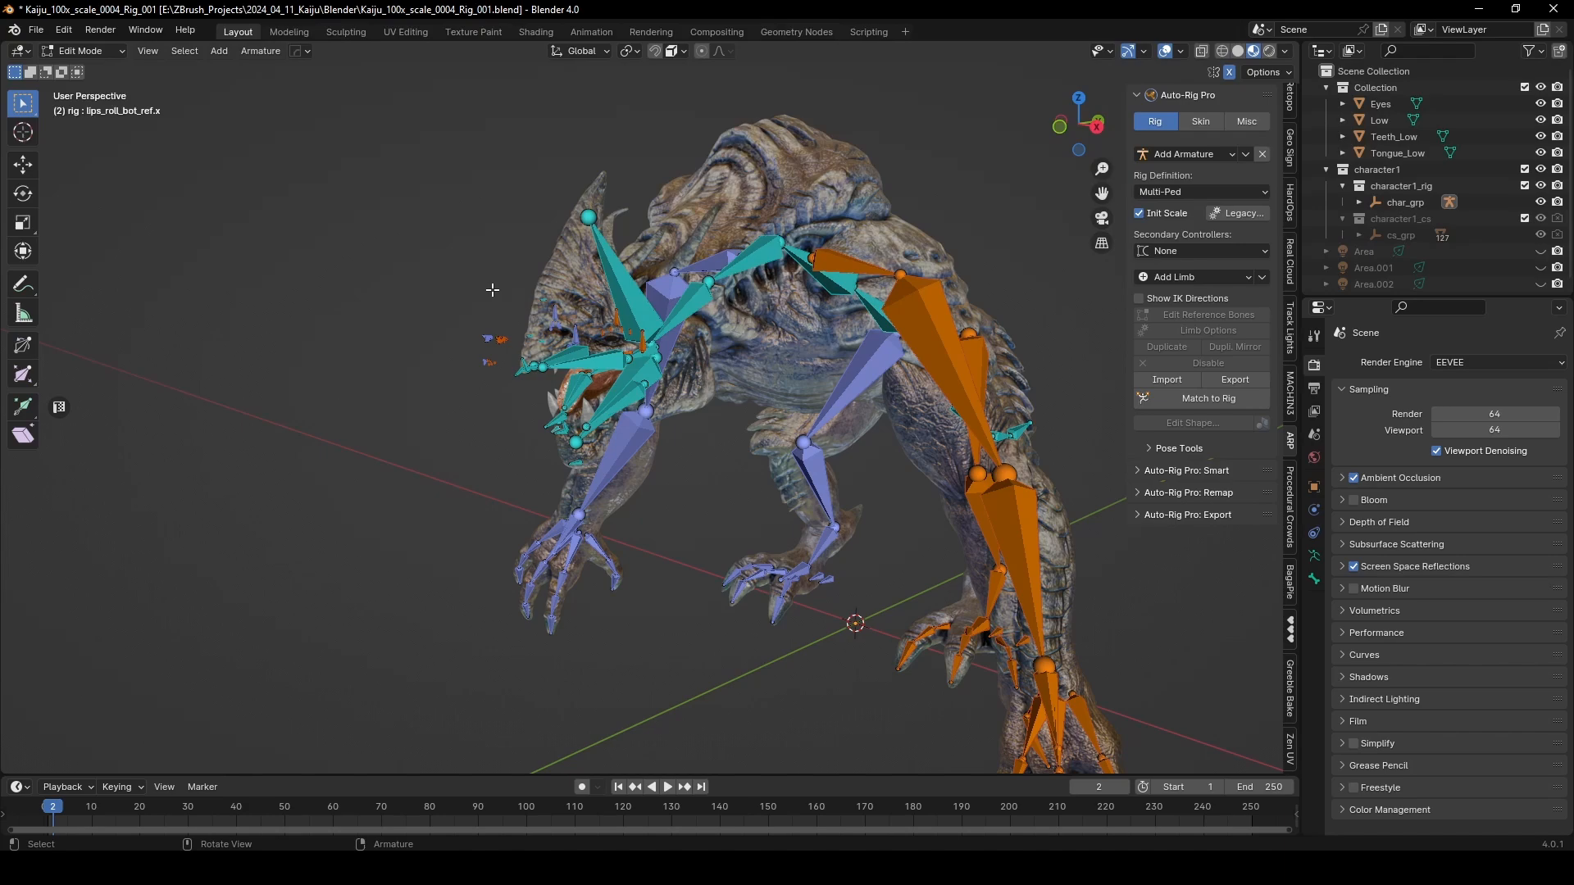
scroll(481, 378, "up", 6)
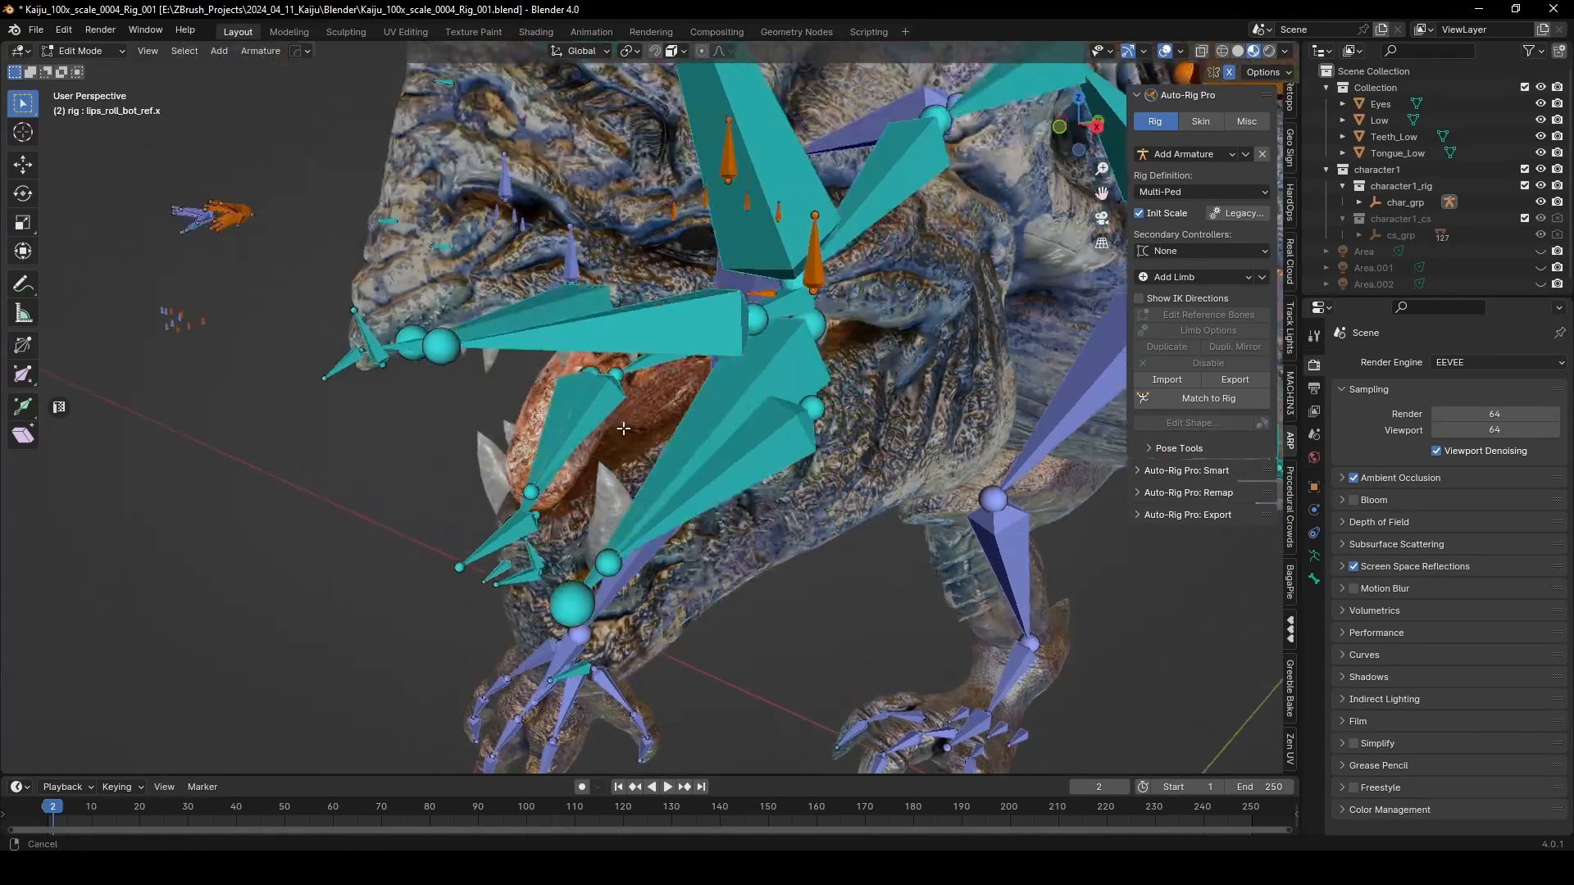
middle_click_drag(314, 394, 479, 376)
left_click(585, 400)
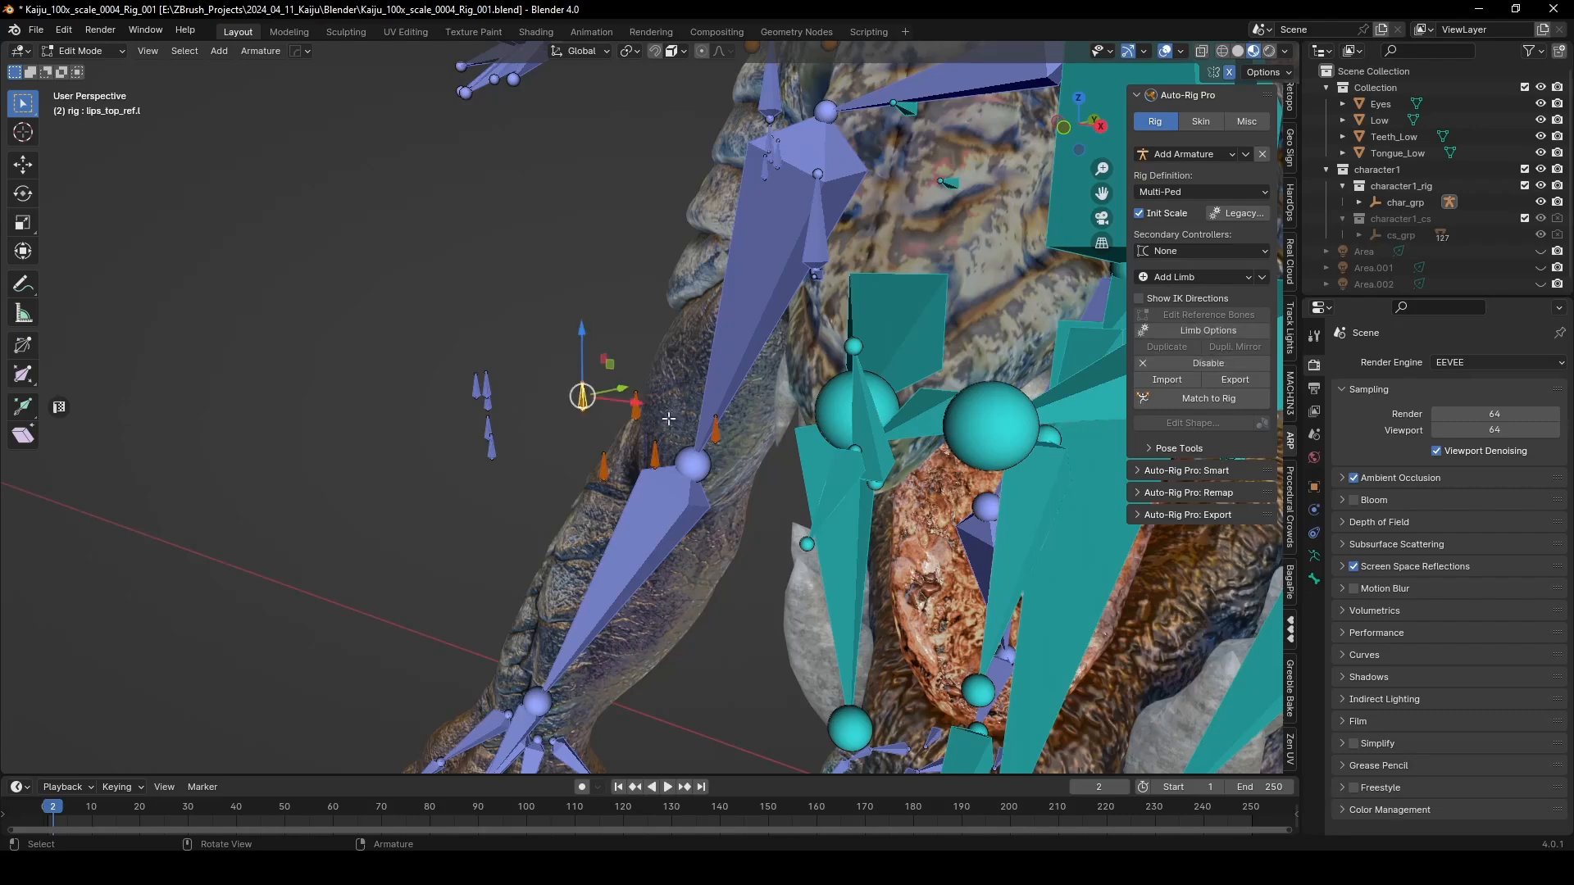
middle_click_drag(660, 414, 616, 405)
middle_click_drag(702, 449, 676, 444)
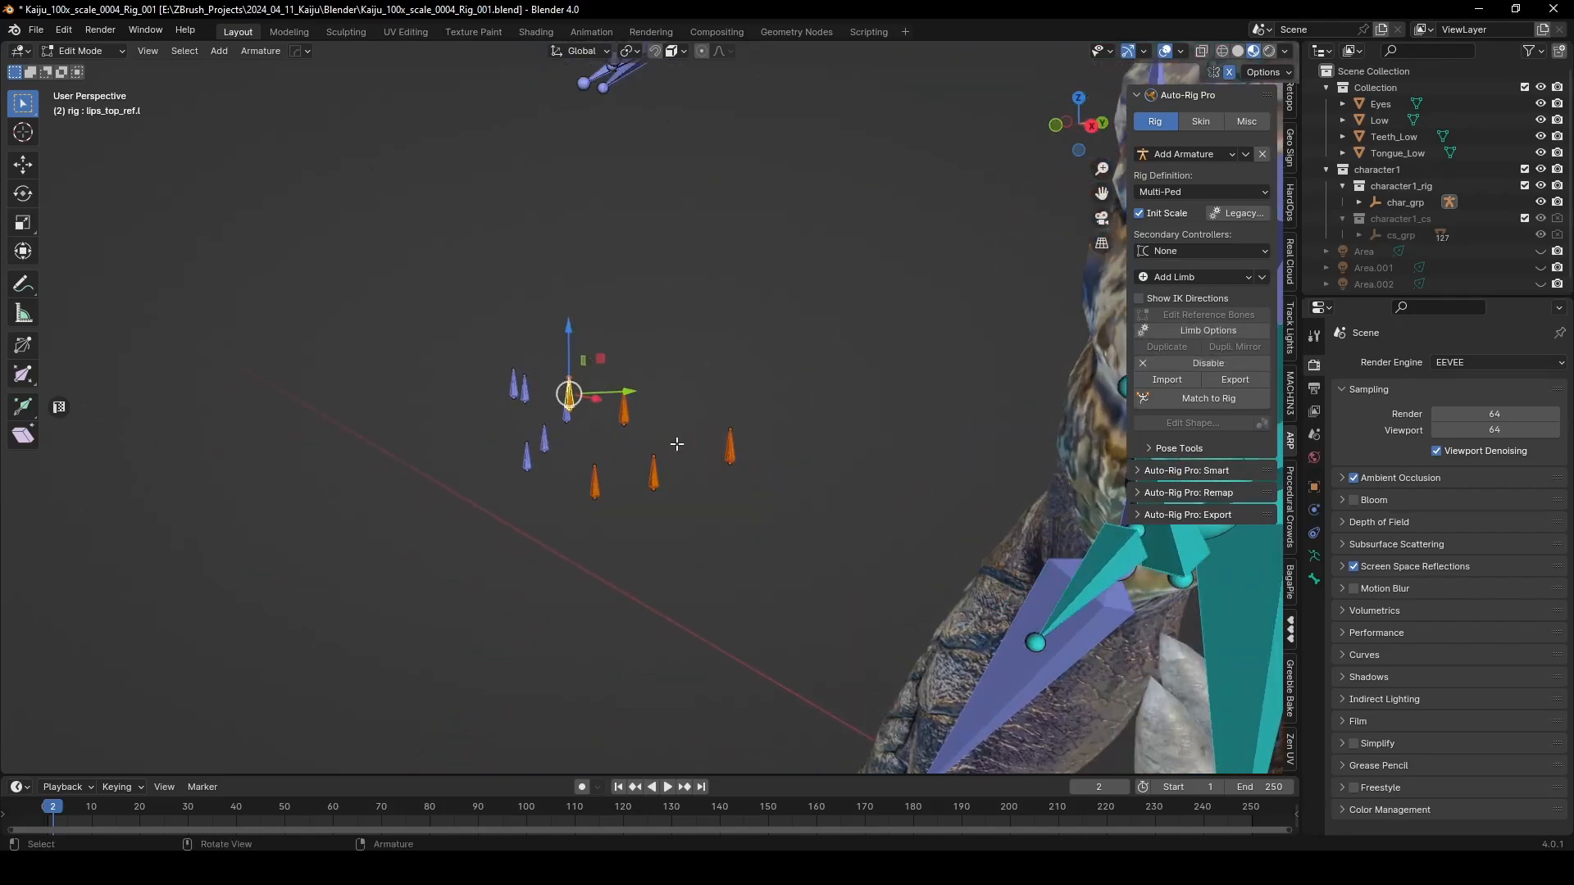
left_click(621, 413)
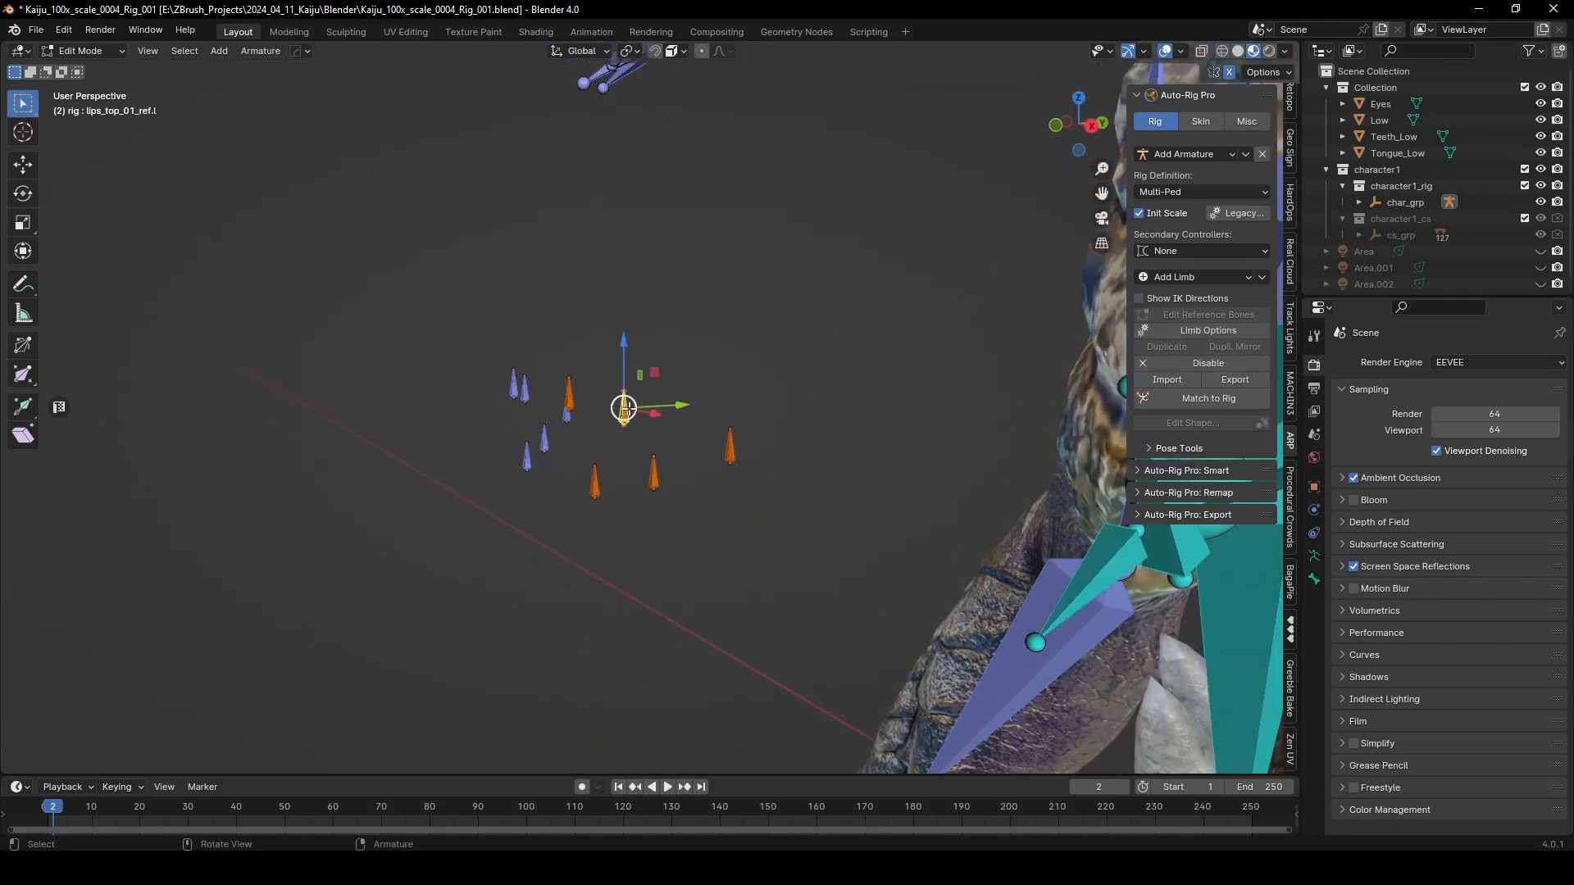
left_click(732, 450)
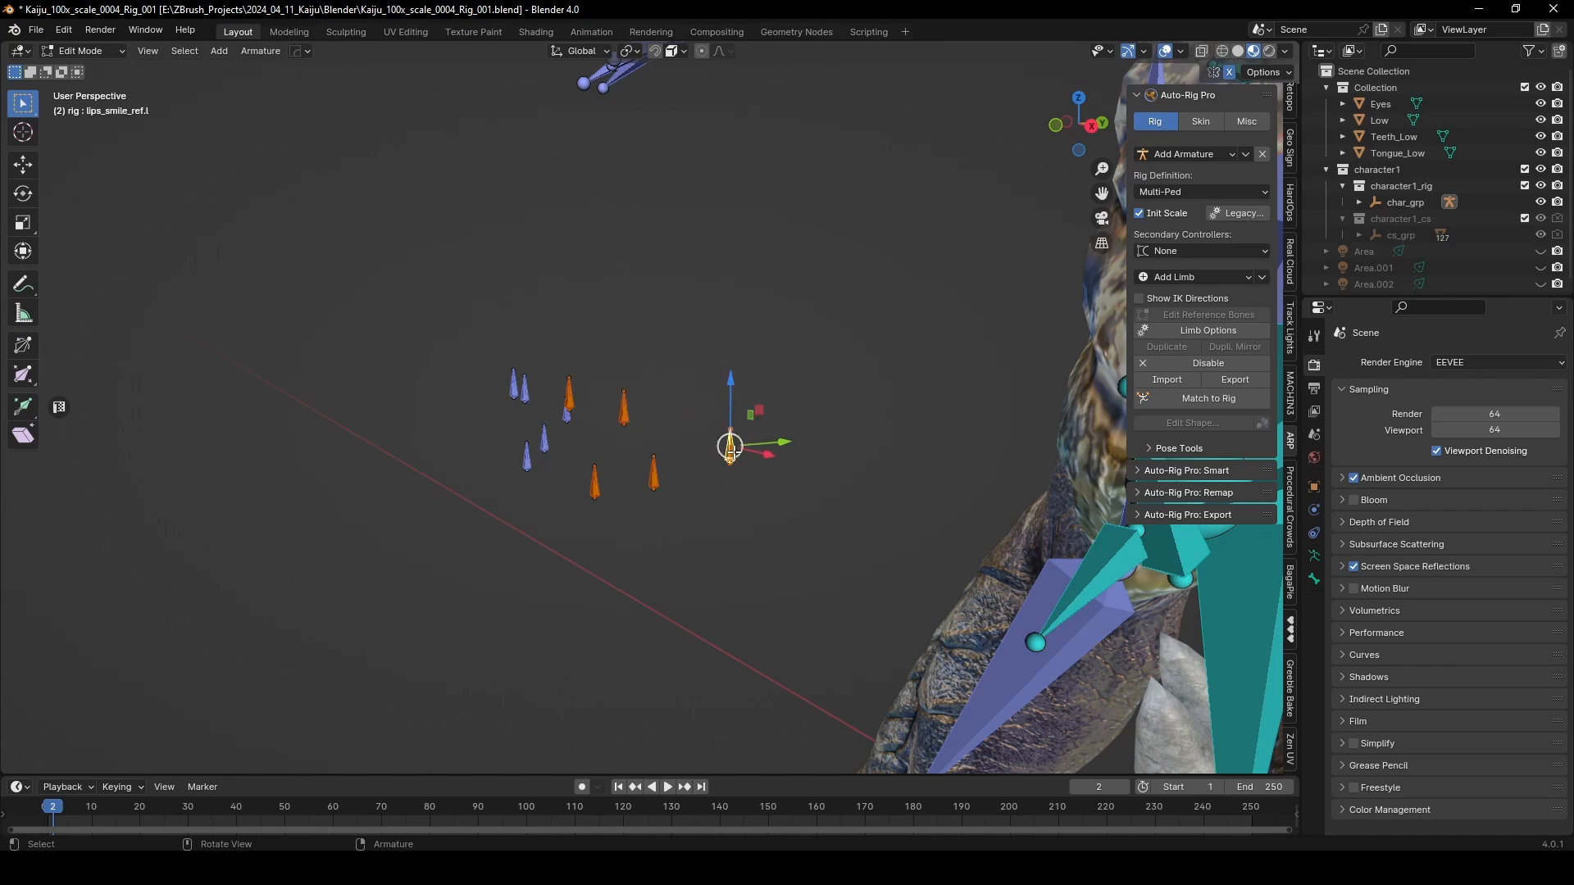
middle_click_drag(730, 446, 563, 426)
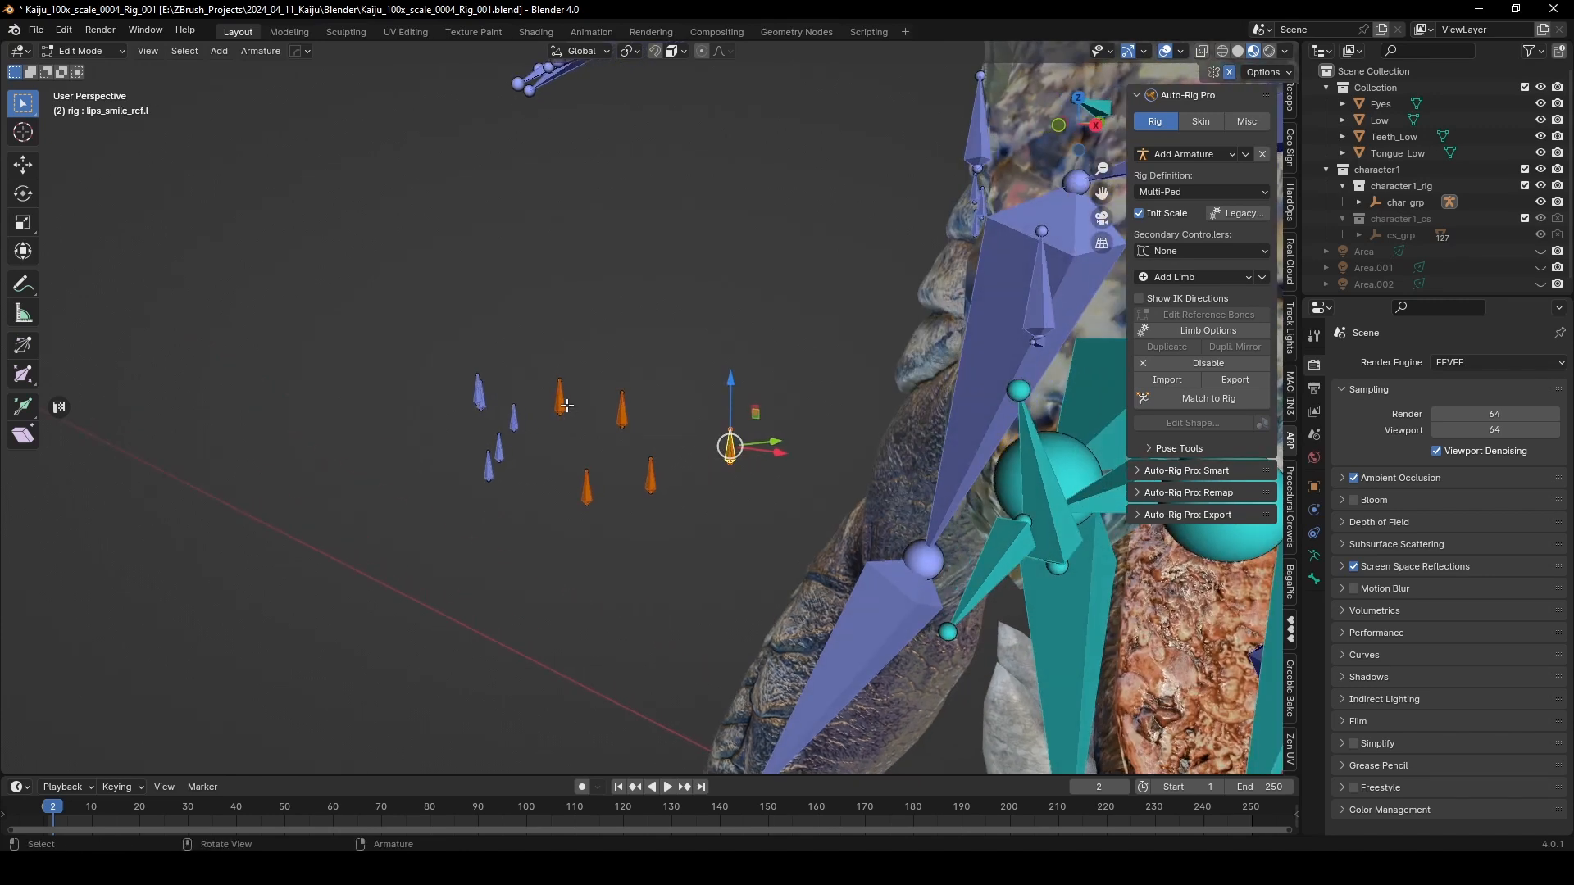
left_click(567, 405)
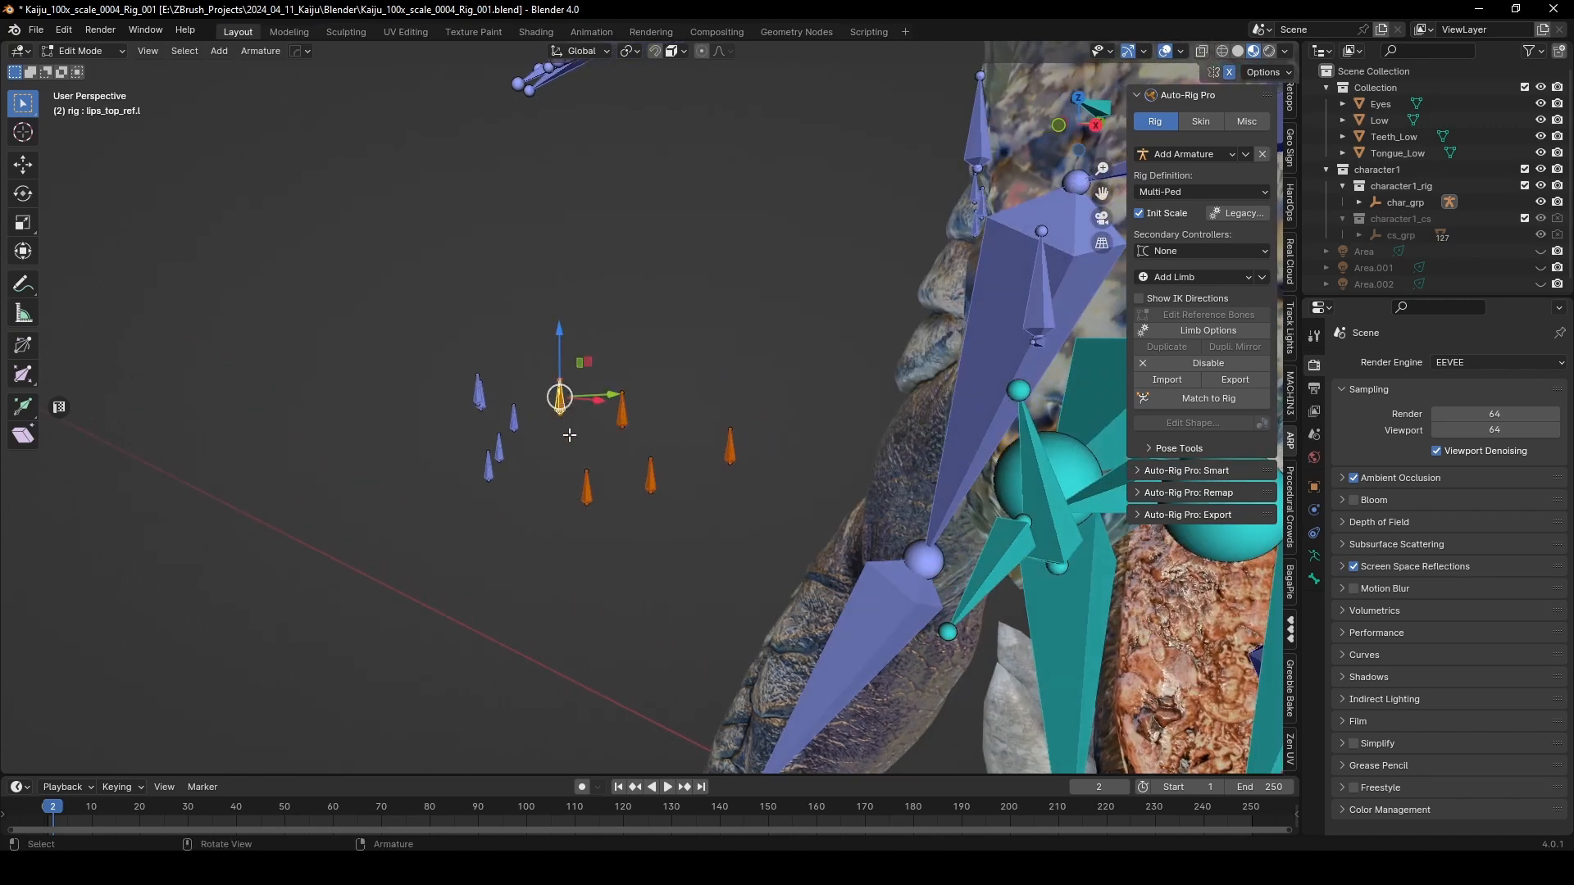
left_click(587, 496)
middle_click_drag(587, 501, 484, 494)
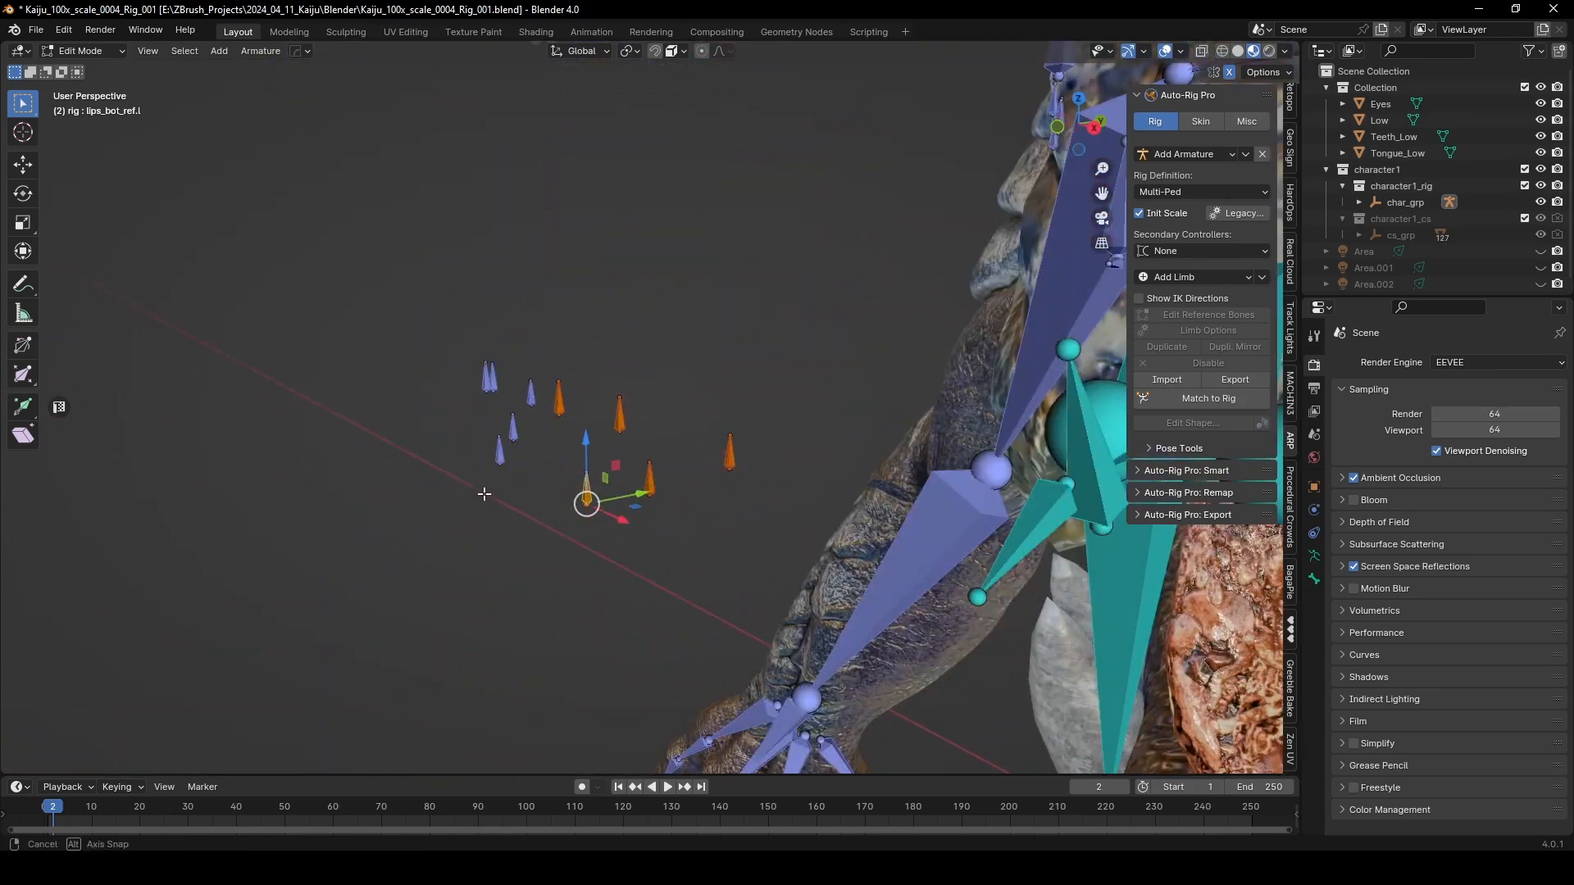
left_click(566, 404)
Step: Select all the left-side lip reference bones together in the right orthographic view and scale them up by about 4.745
key("KP_Decimal")
key("KP_1")
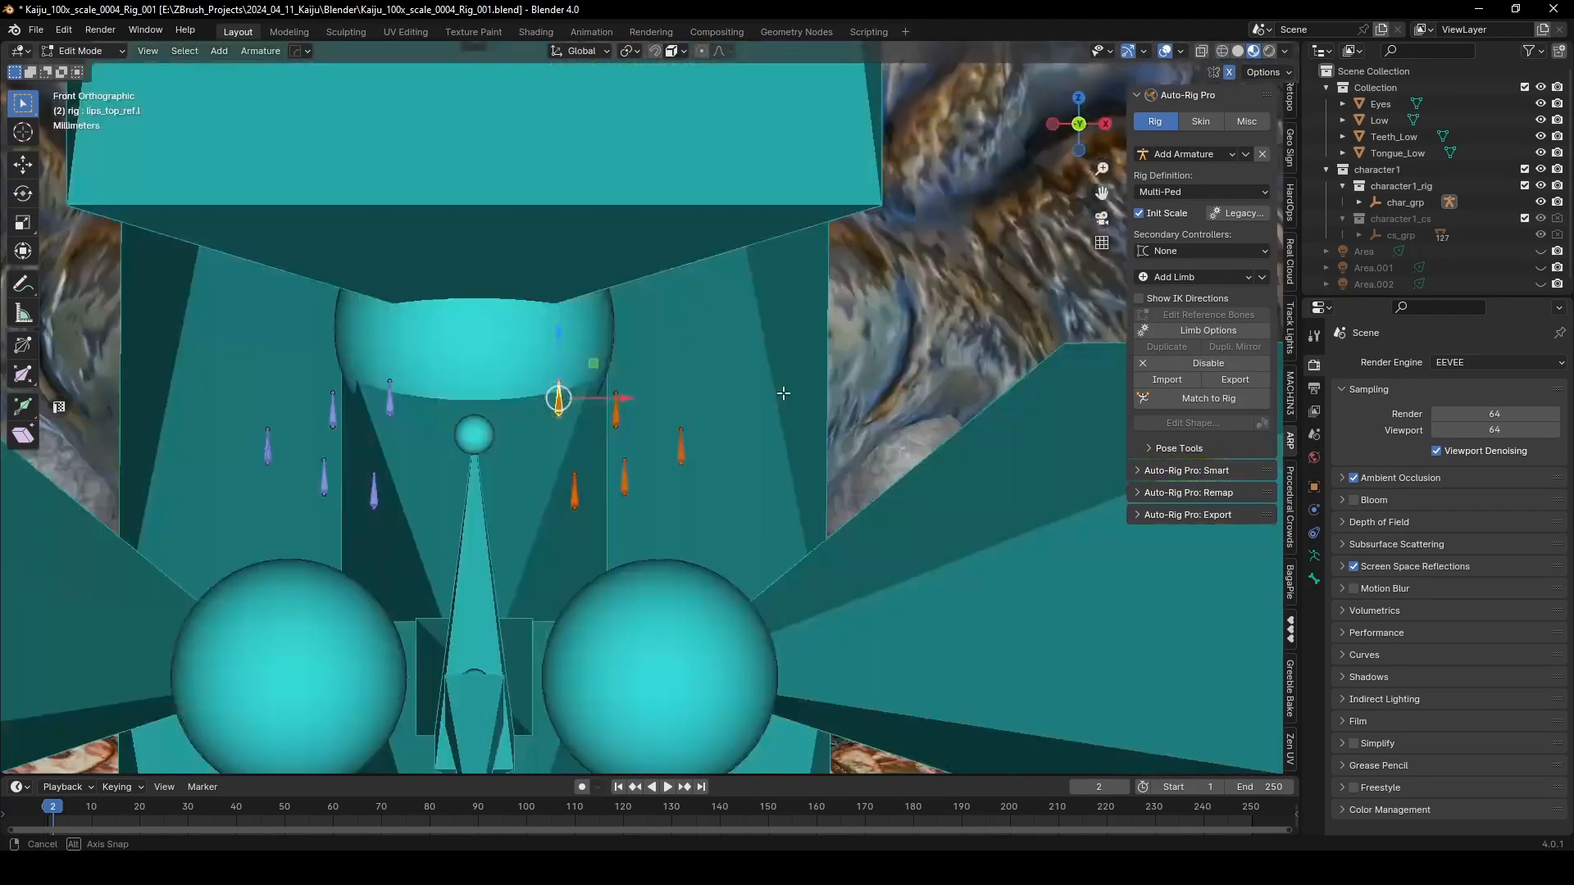
scroll(755, 406, "down", 2)
key("KP_3")
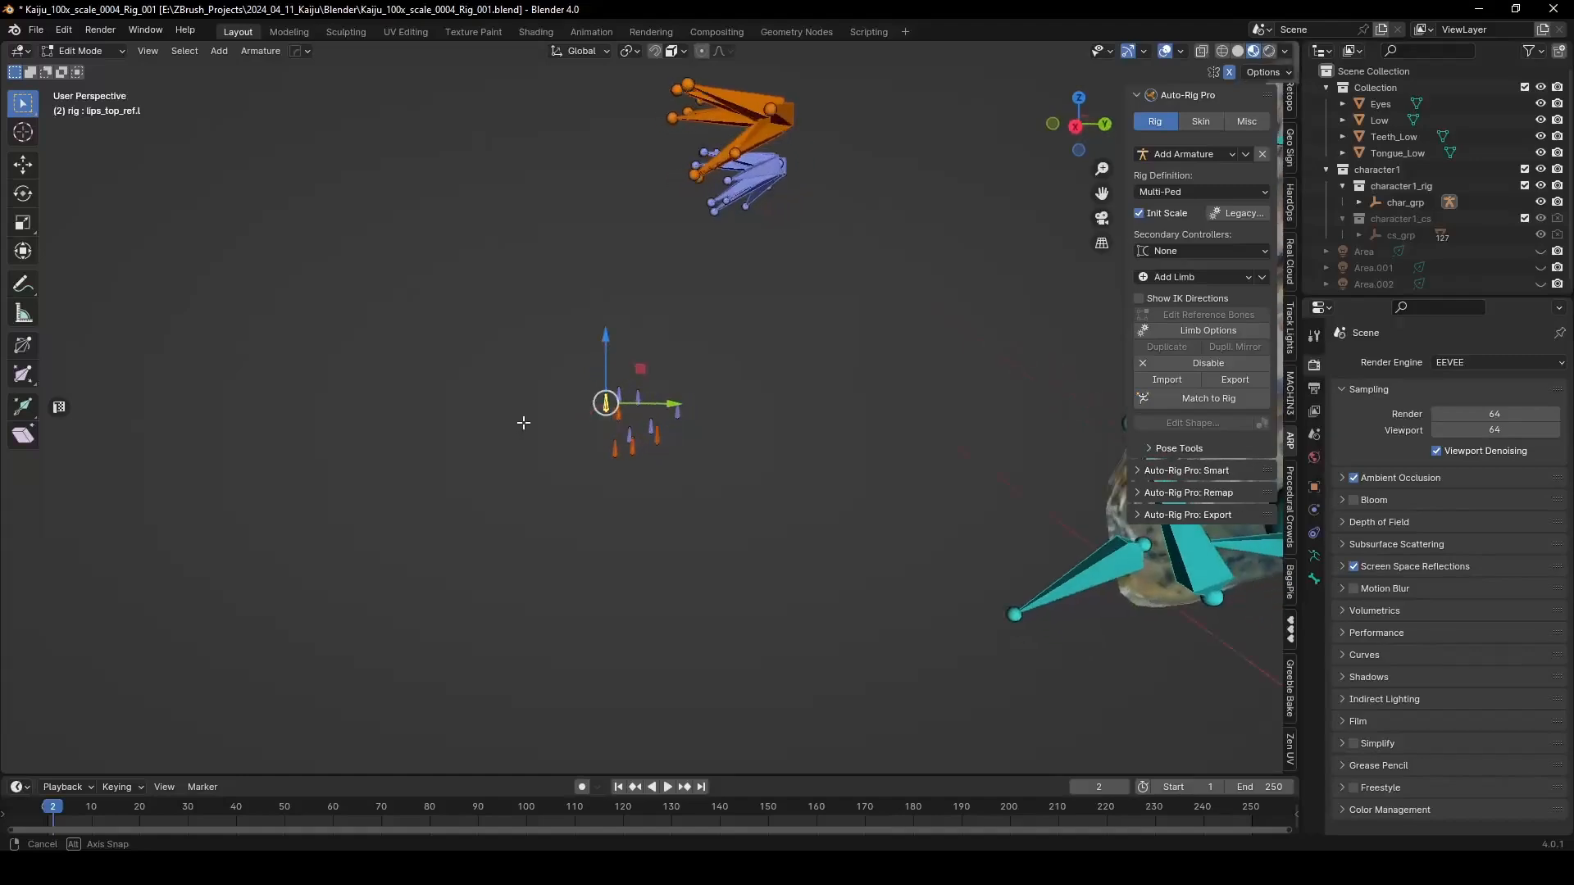
left_click_drag(523, 510, 713, 329)
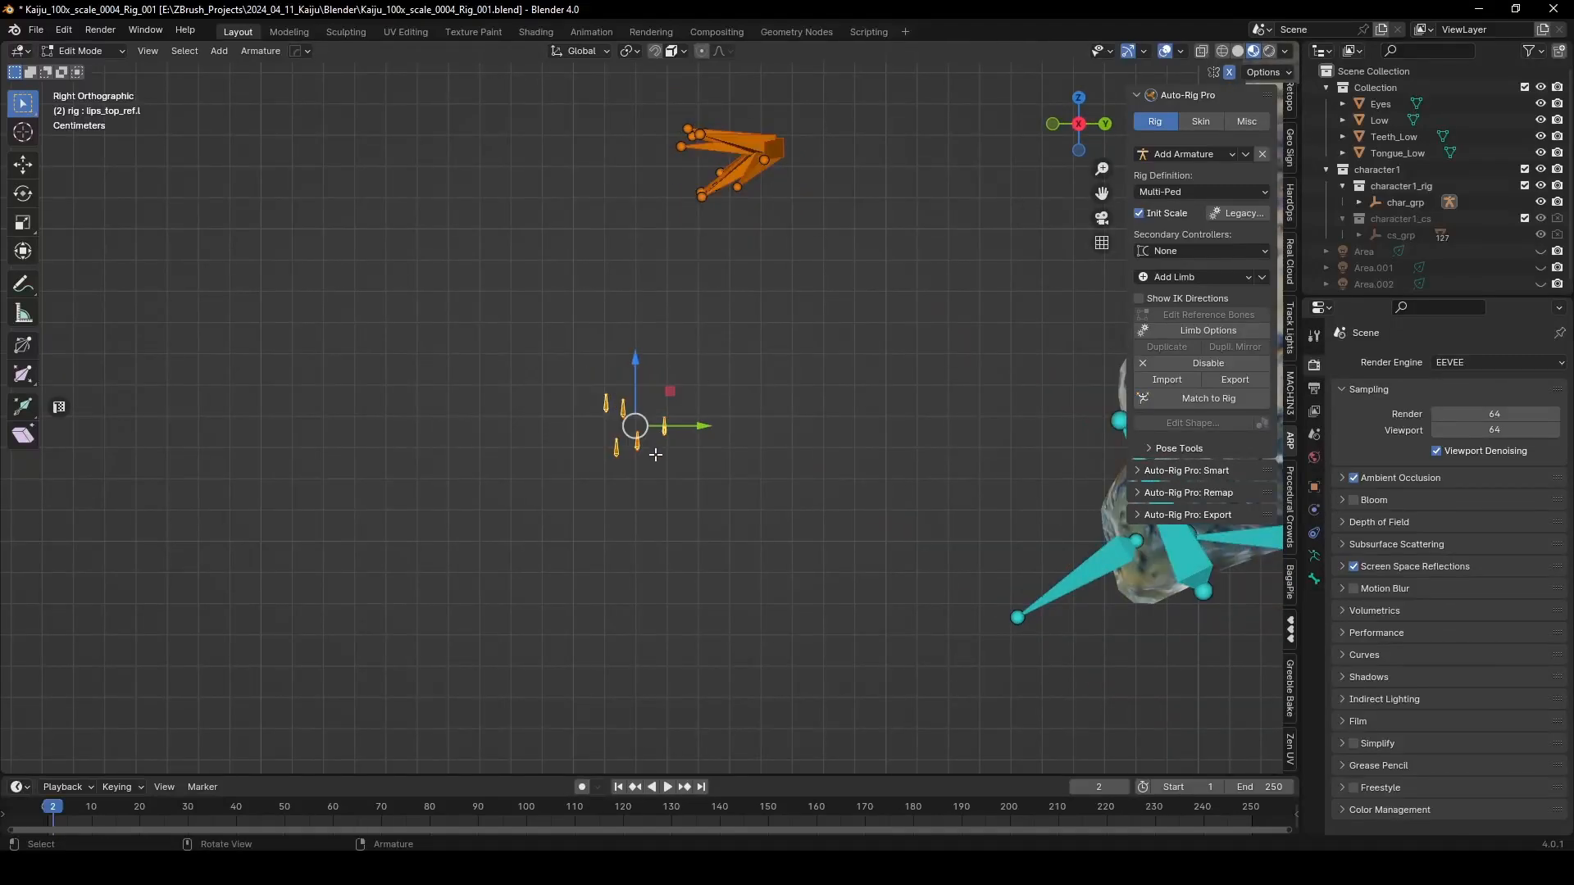
key("s")
left_click(785, 384)
scroll(557, 381, "down", 5)
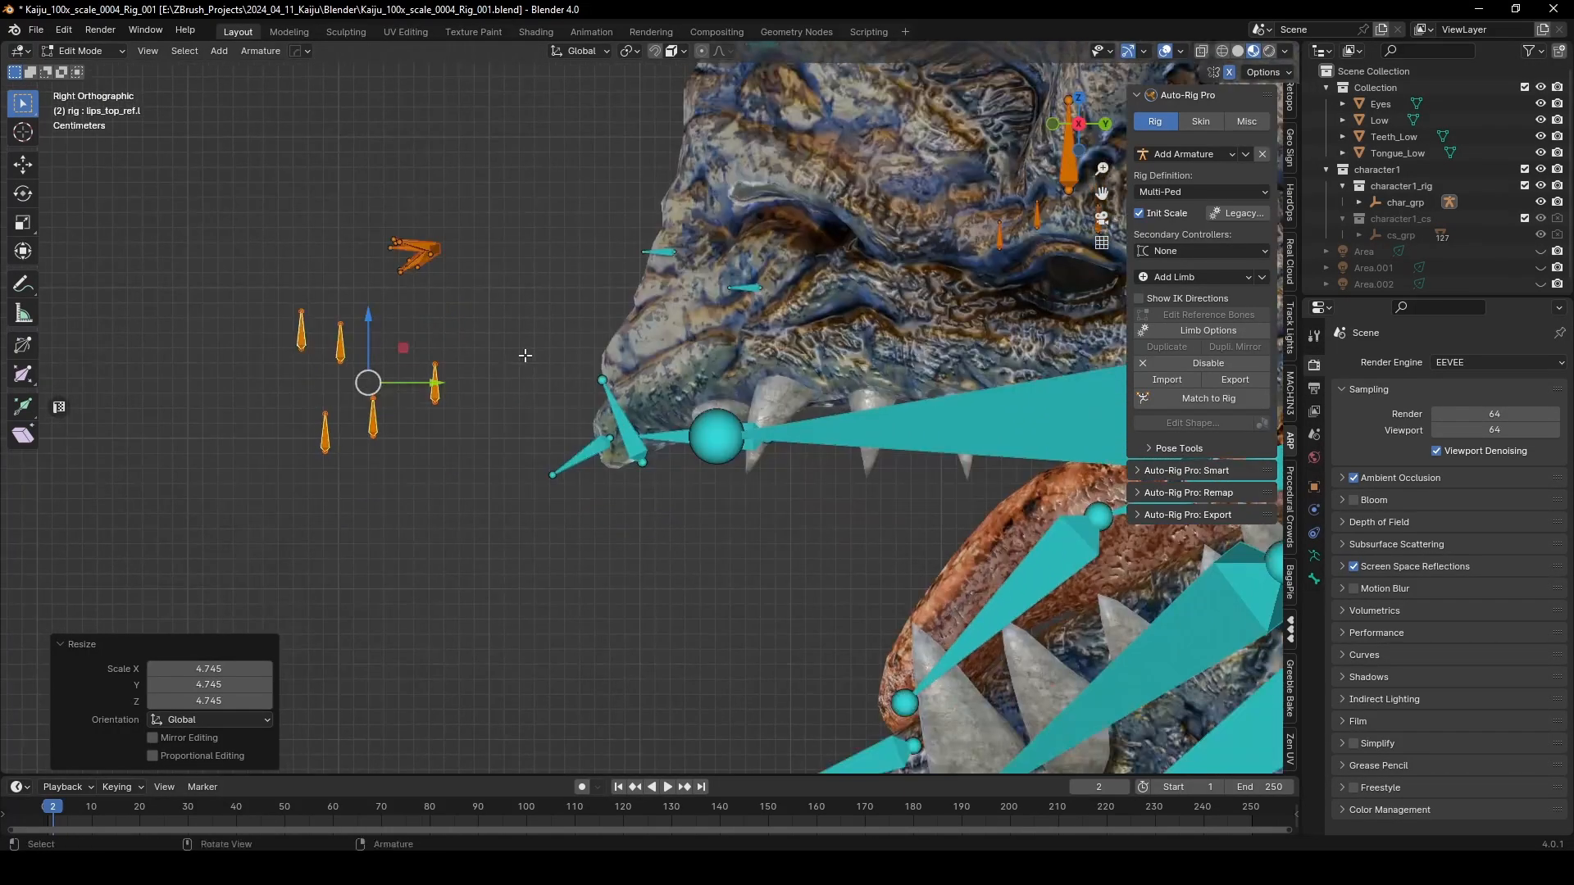
Step: Deselect the side lip bones and switch the viewport shading to Solid so the mouth shape is easier to read
middle_click_drag(580, 381, 460, 378)
left_click(503, 361)
scroll(467, 390, "down", 5)
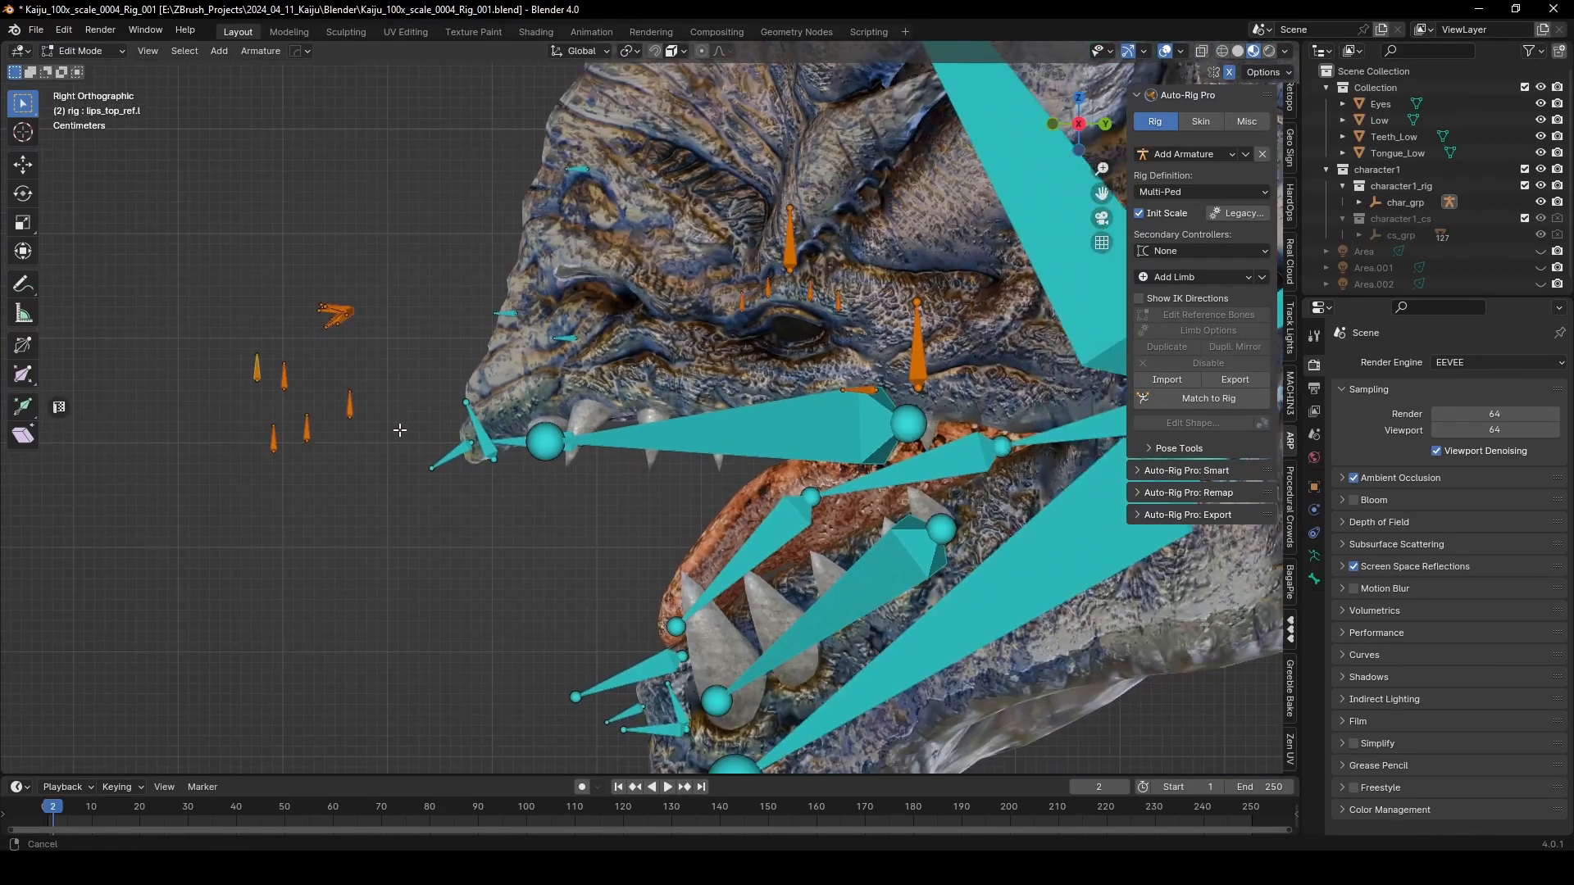
key("z")
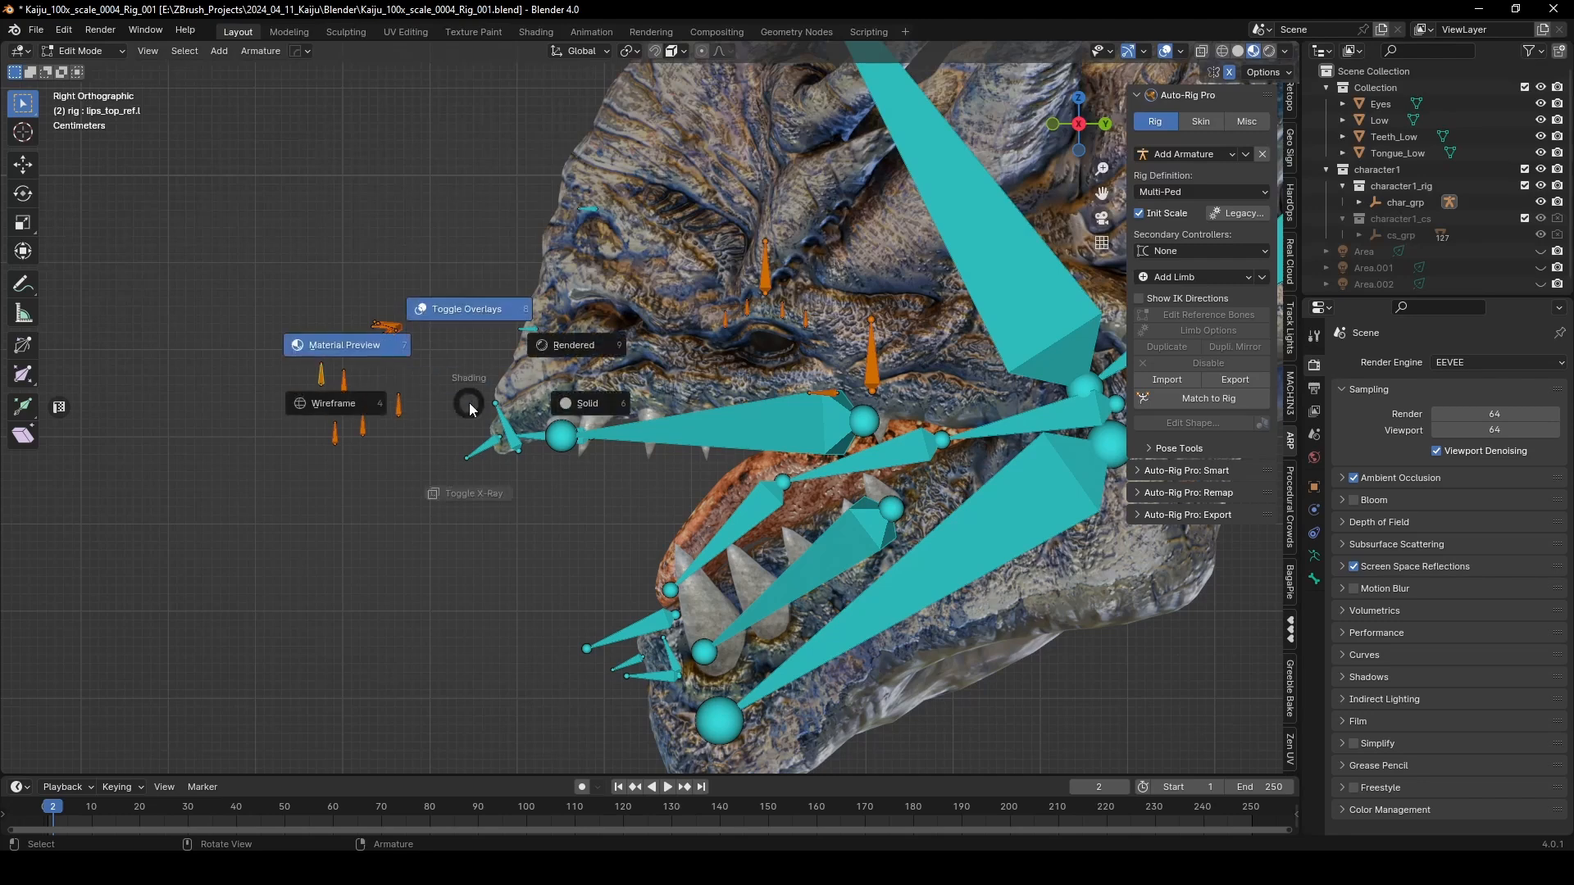
left_click(586, 412)
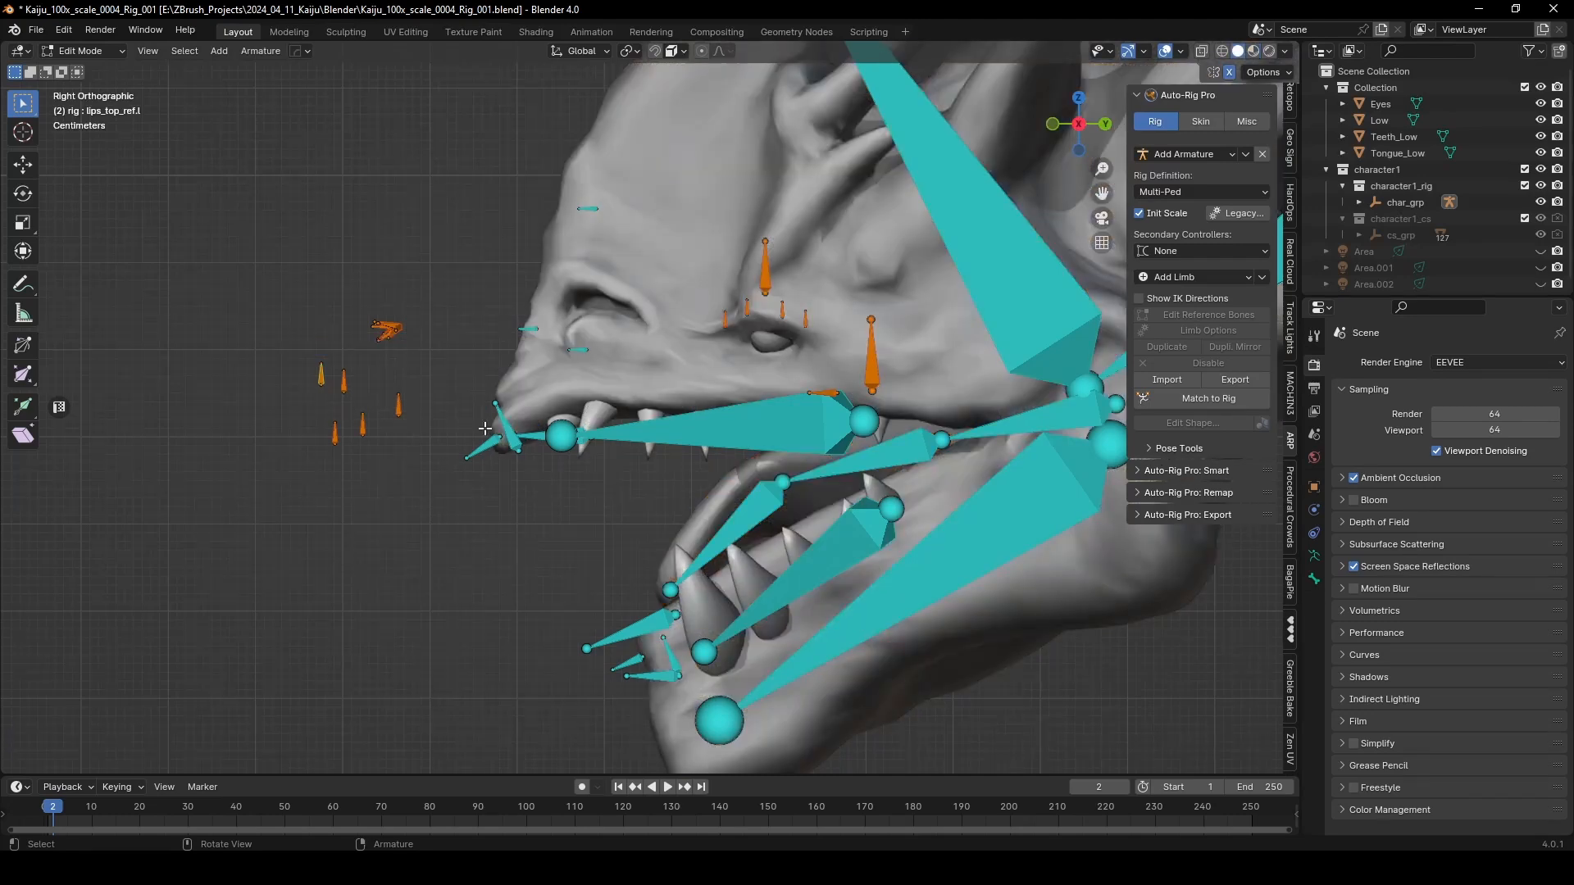
Step: Select the left upper teeth reference bone teeth_top_ref.l beside the upper jaw
middle_click_drag(464, 439, 473, 486)
left_click(722, 391)
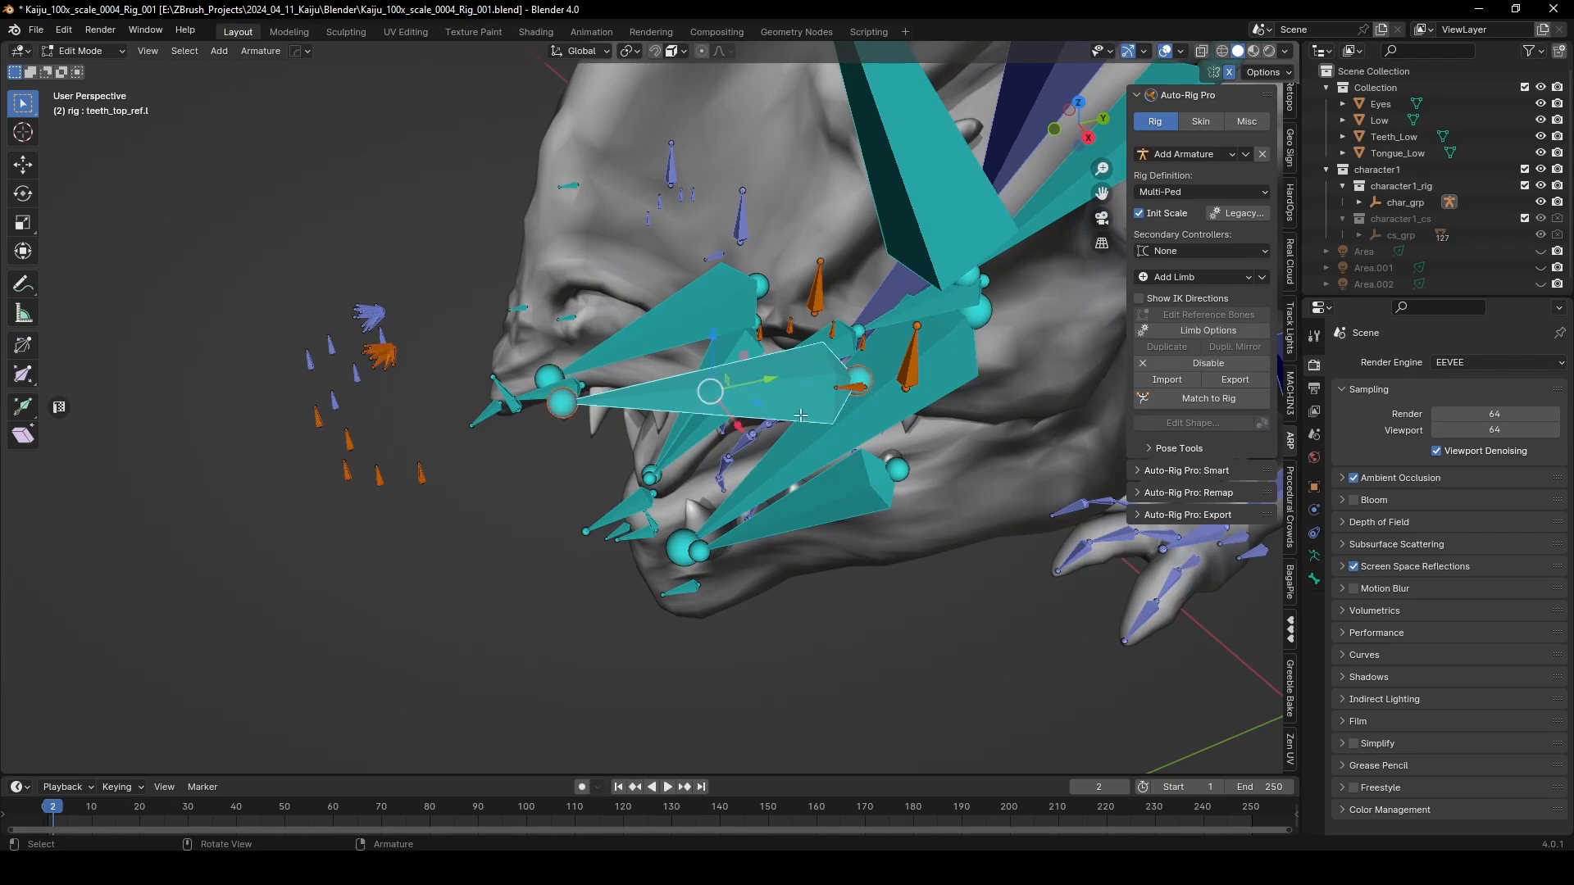
Step: Isolate the lip reference bones floating in front of the snout and move them back about 0.67 m to the mouth corner
middle_click_drag(722, 391, 909, 441)
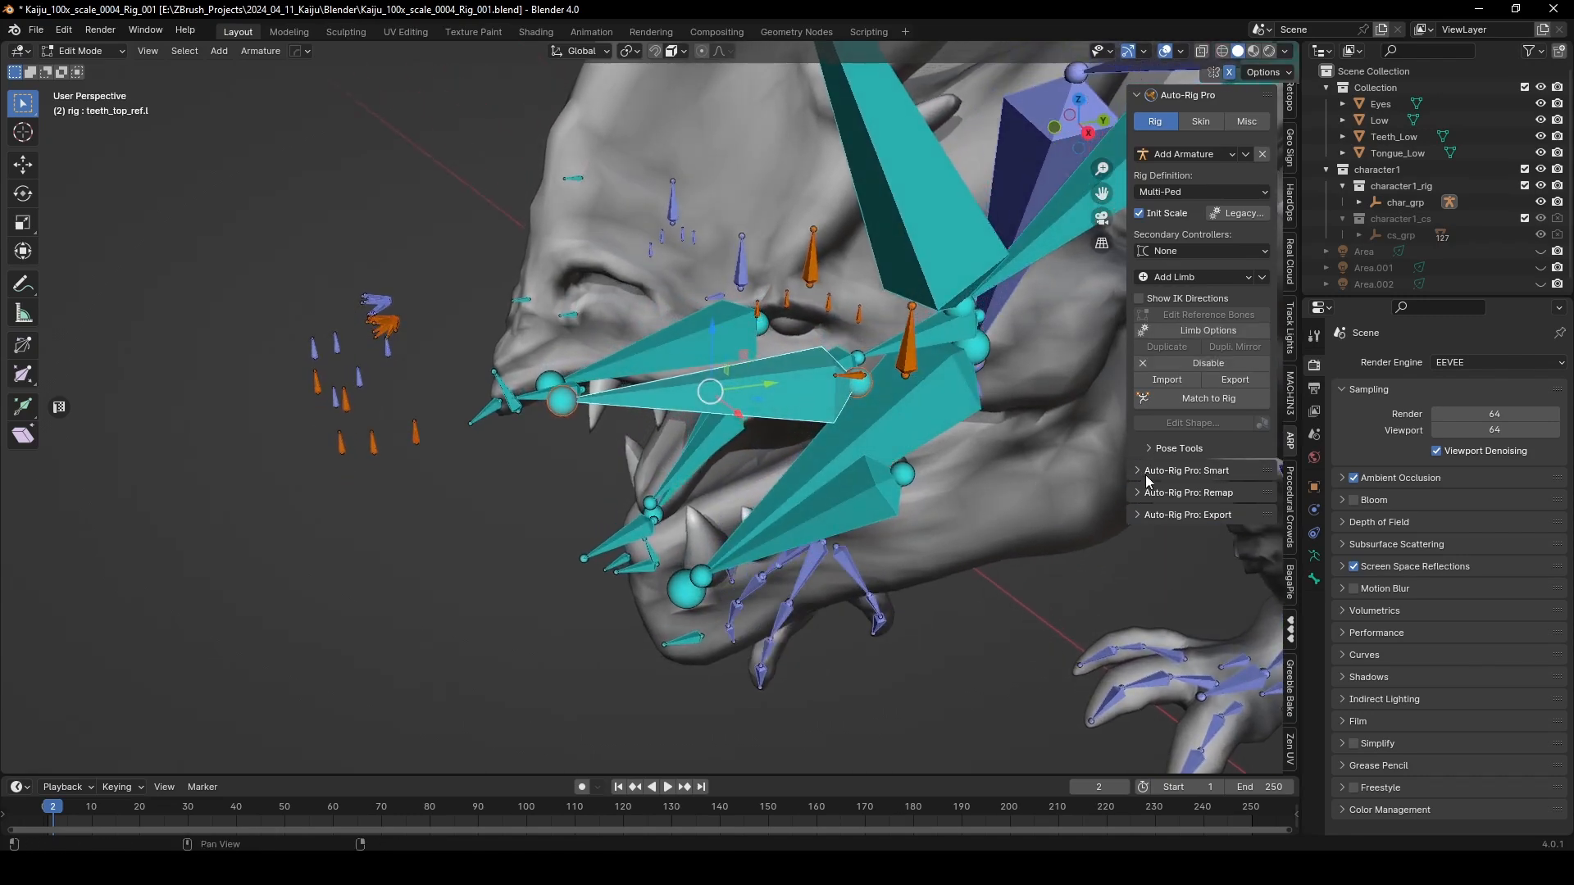
middle_click_drag(891, 445, 776, 364)
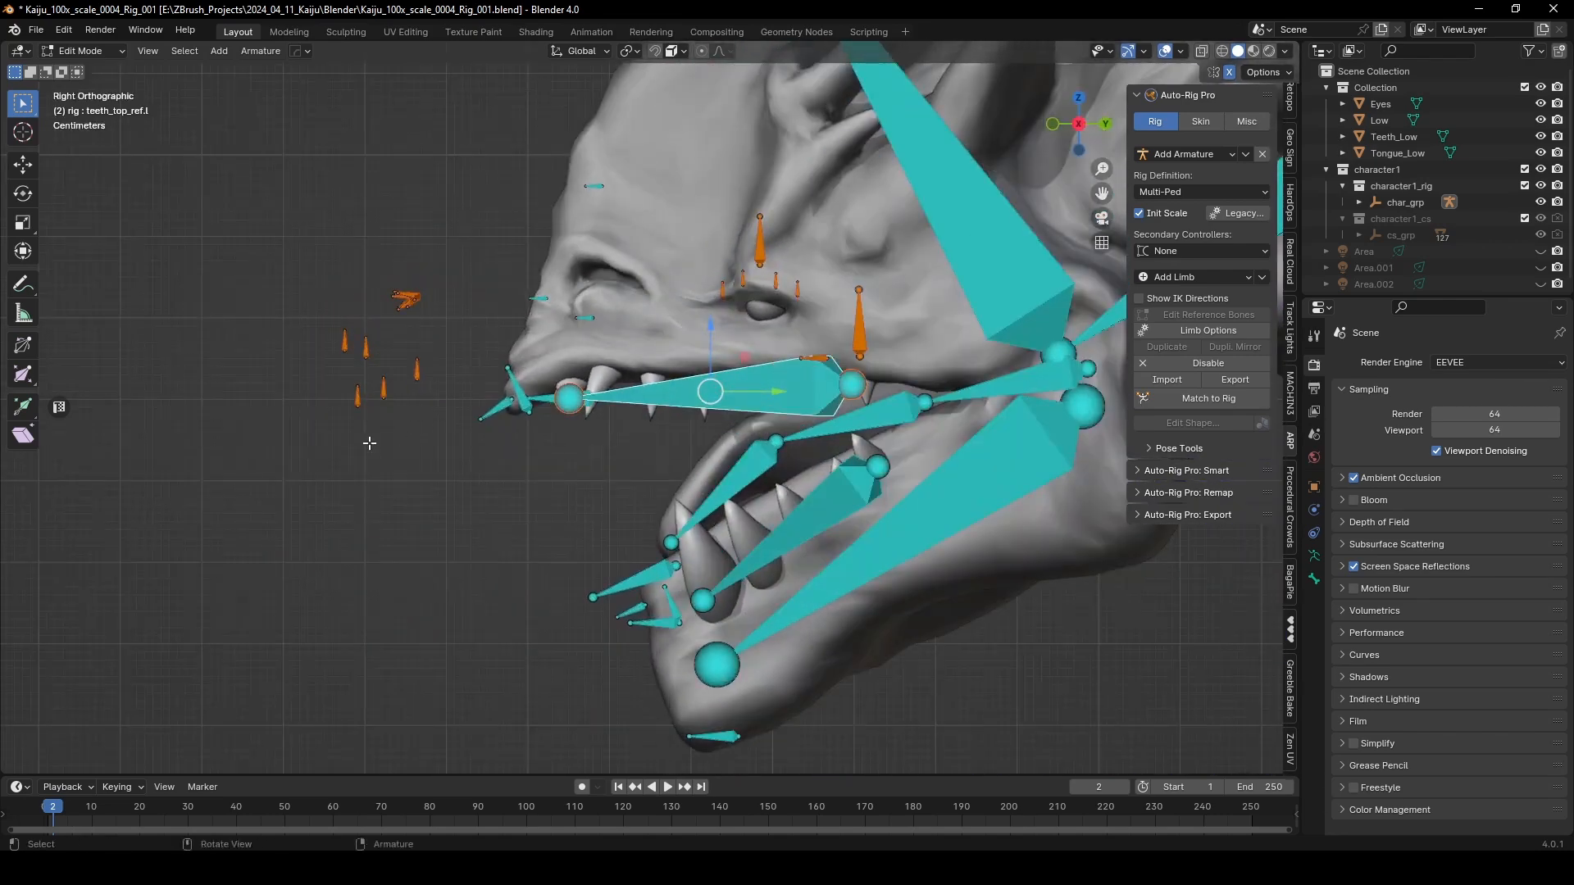
left_click_drag(246, 456, 444, 322)
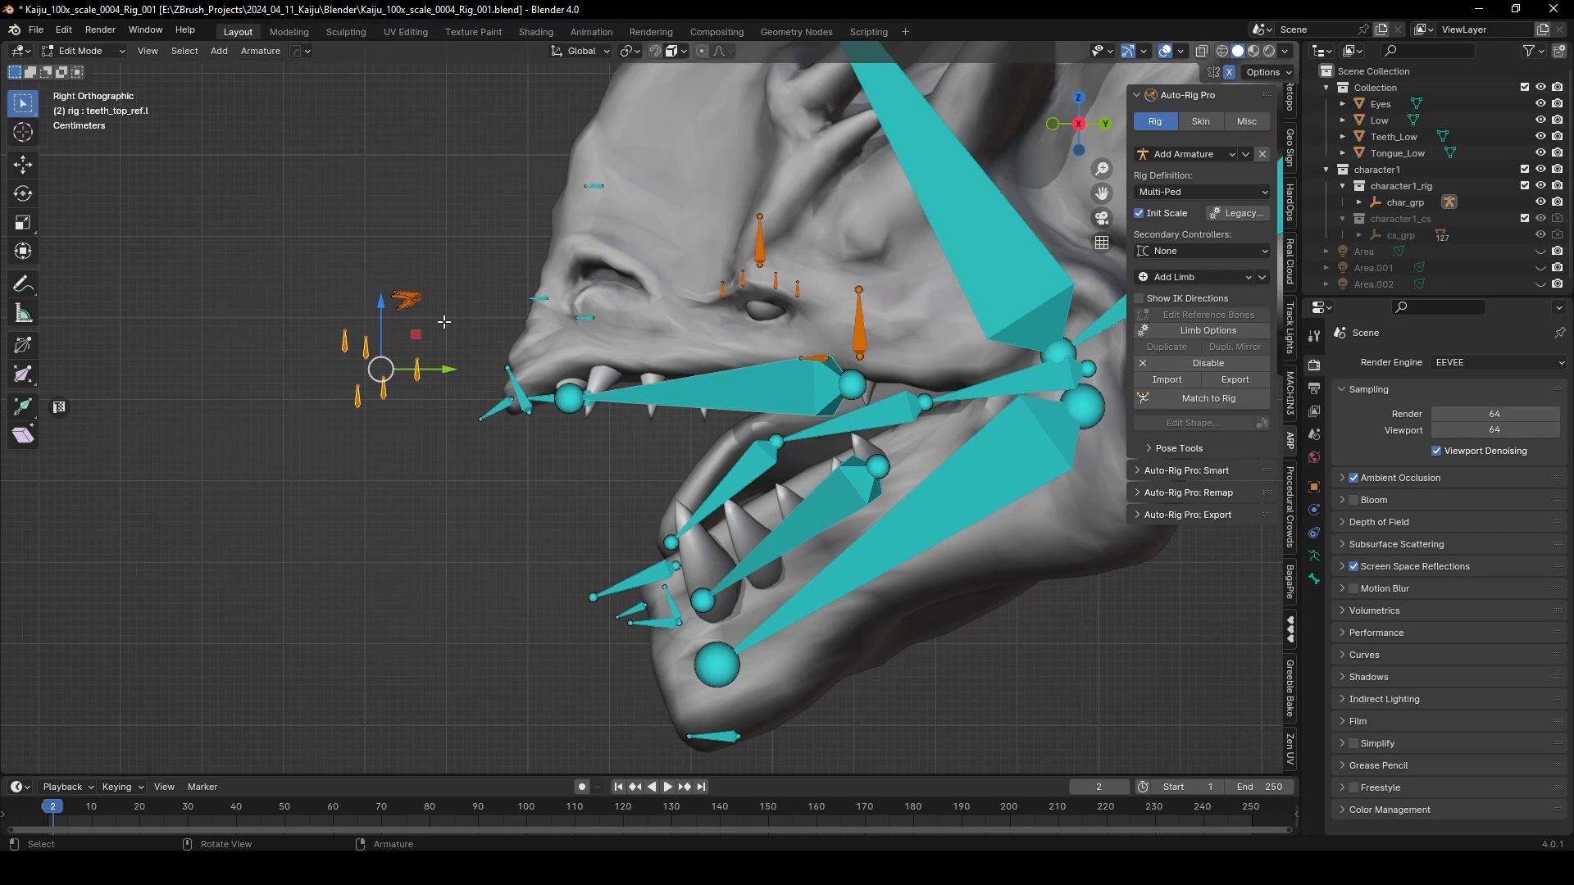
key("shift+h")
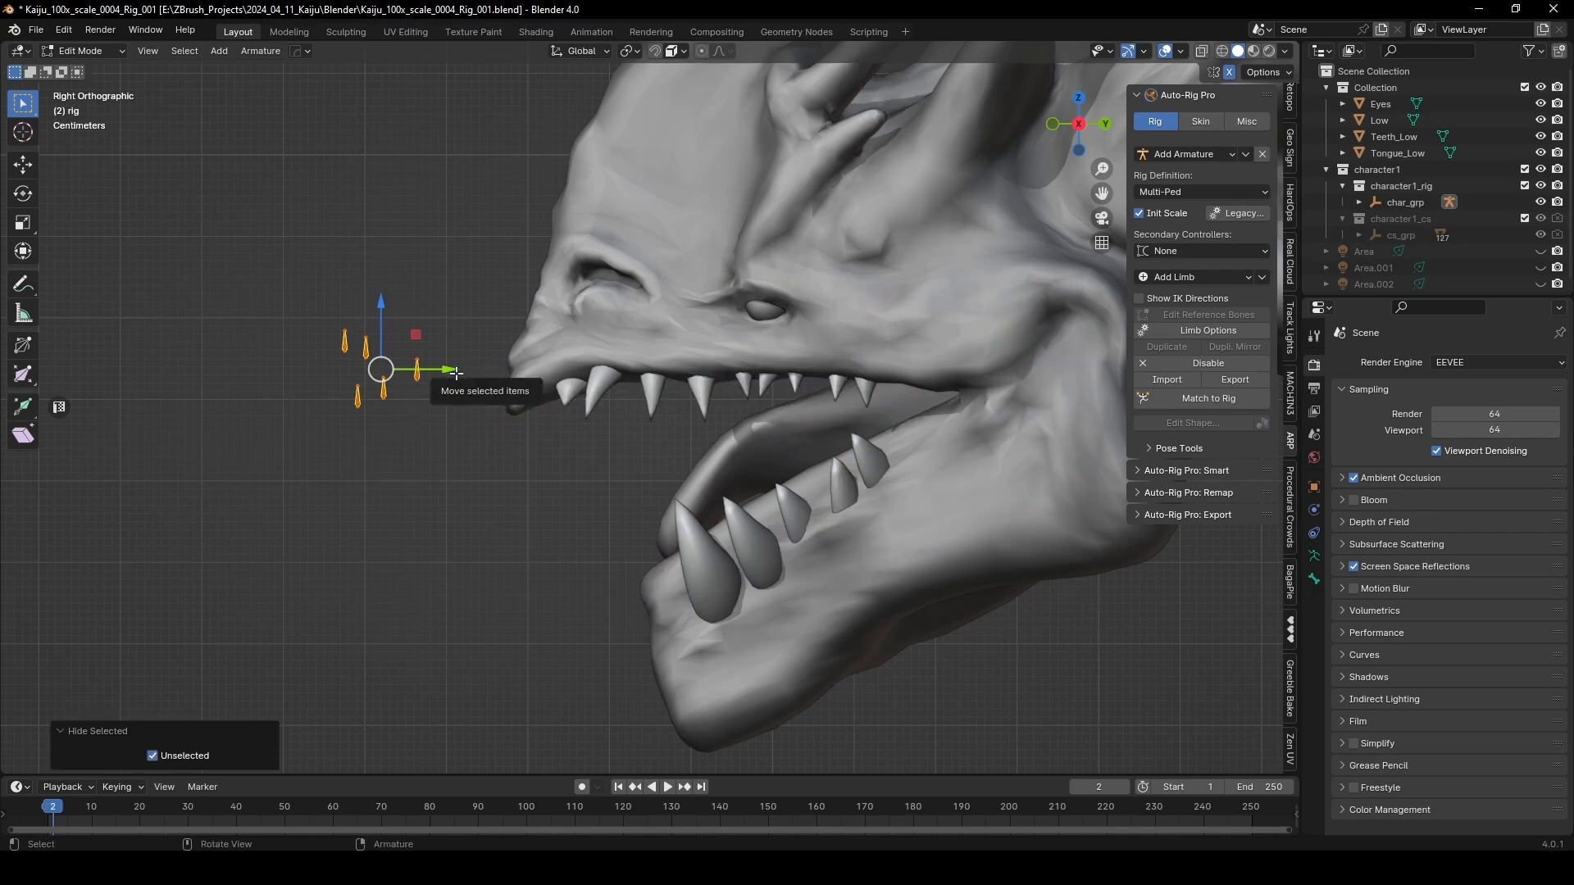
key("g")
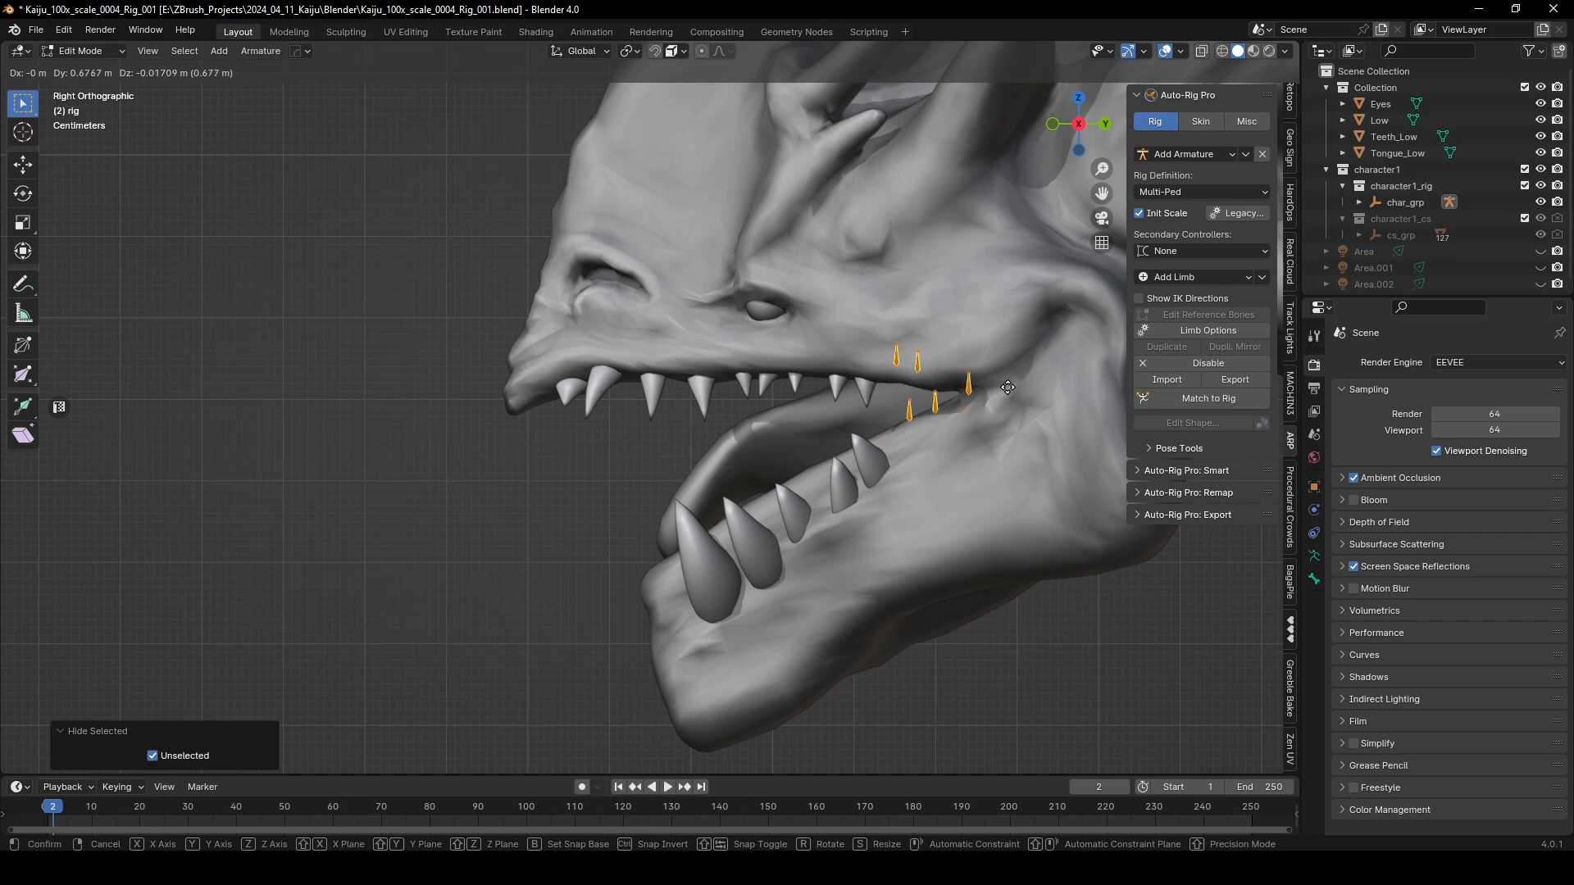
left_click(1002, 391)
Step: Place the lips_top_ref.l bone at the front tip of the upper lip, moving it about 0.45 m forward
scroll(1002, 391, "up", 3)
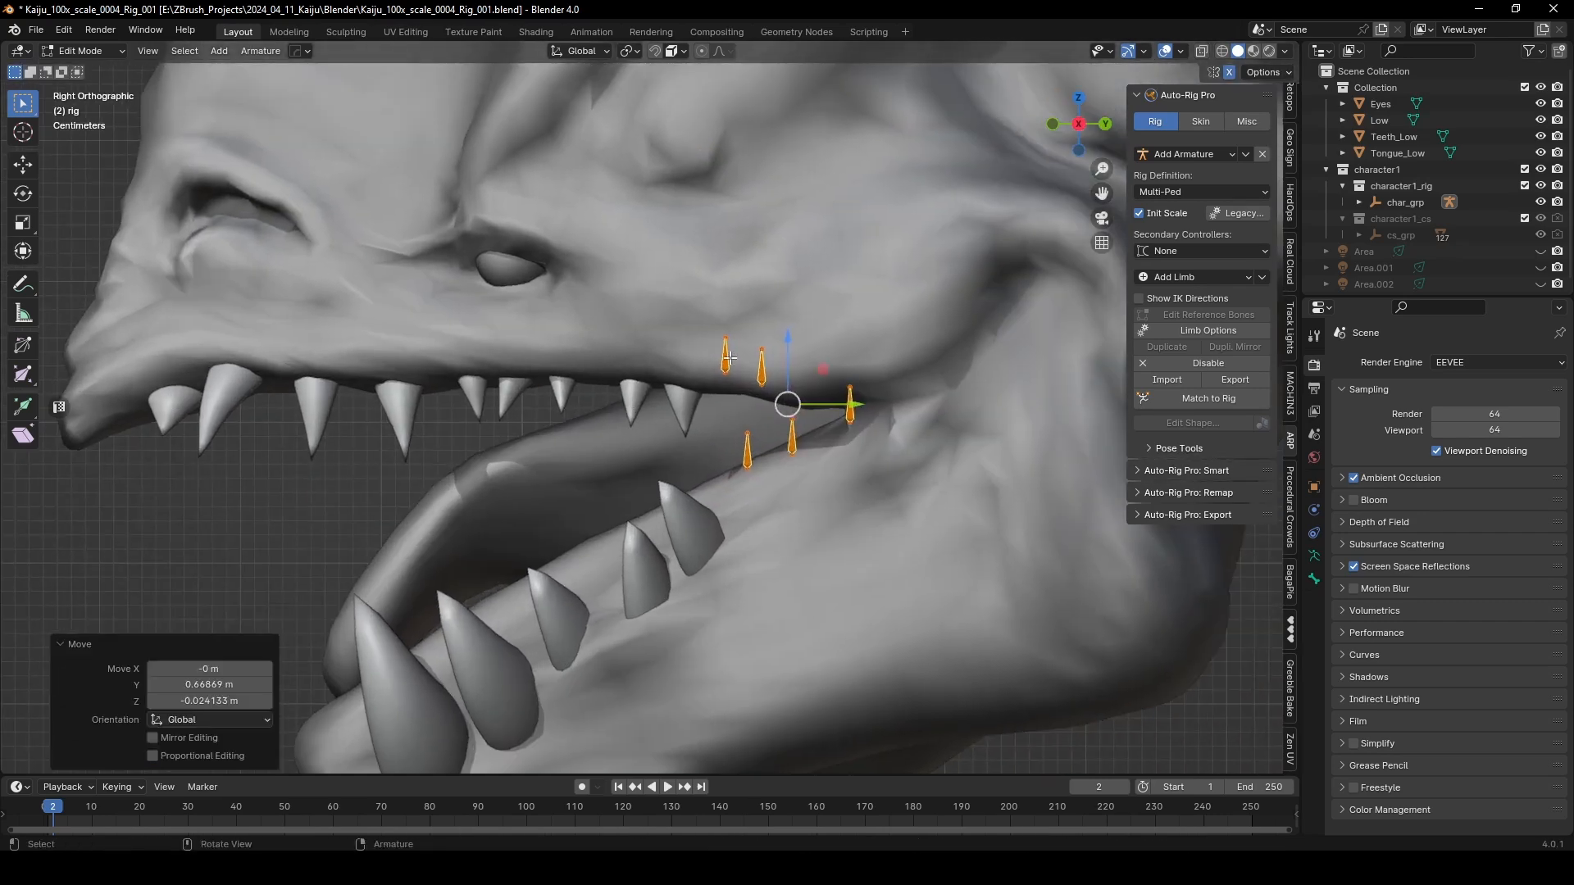
left_click(728, 358)
middle_click_drag(729, 358, 836, 363, "shift")
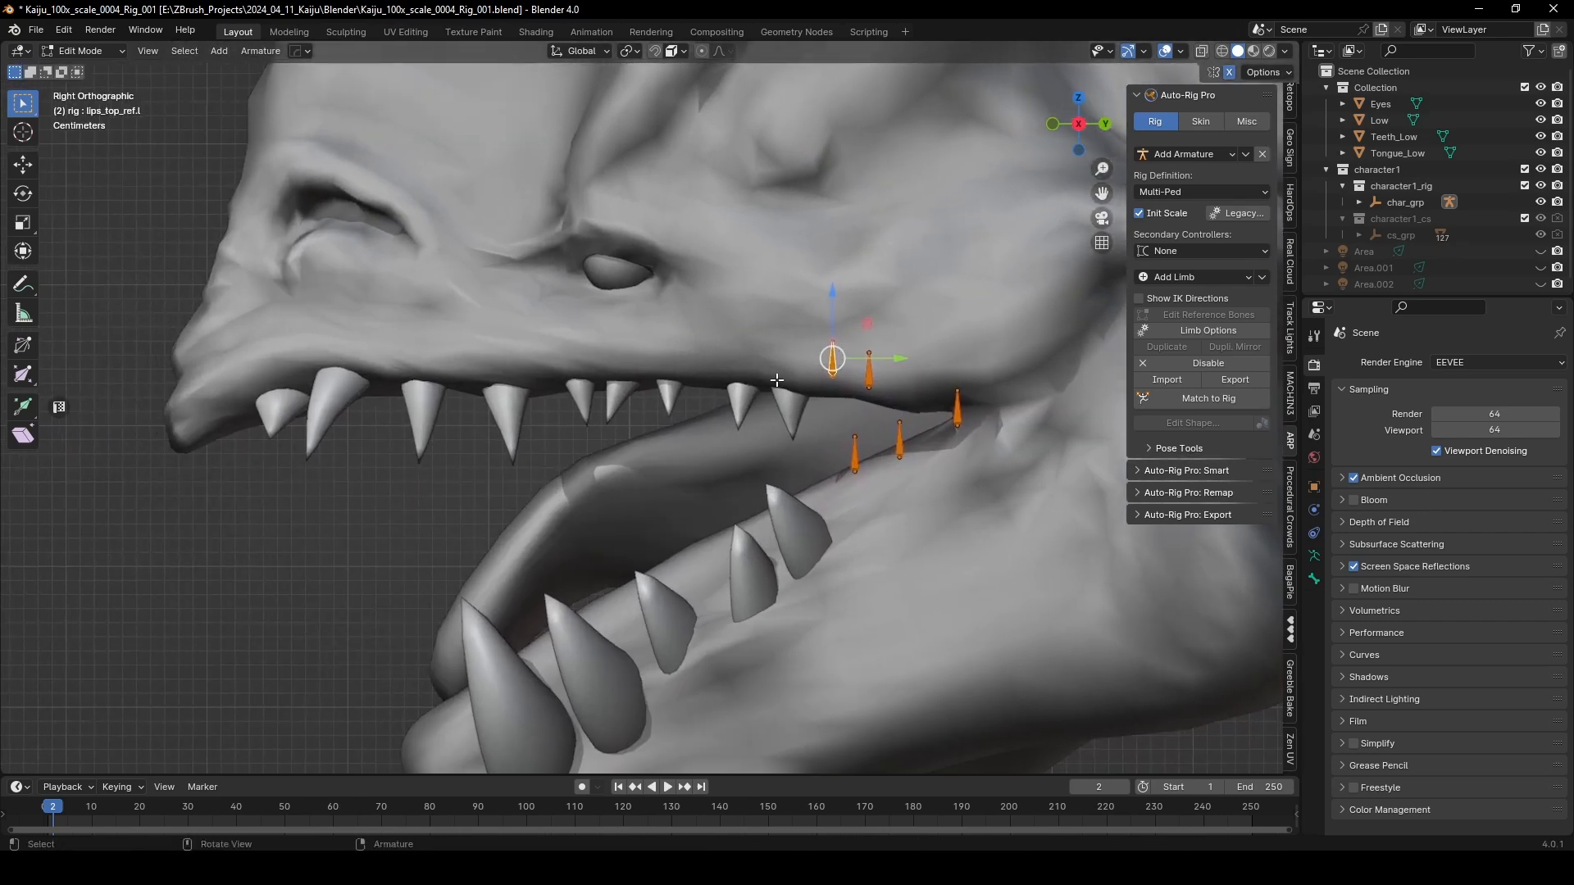
key("g")
left_click(195, 398)
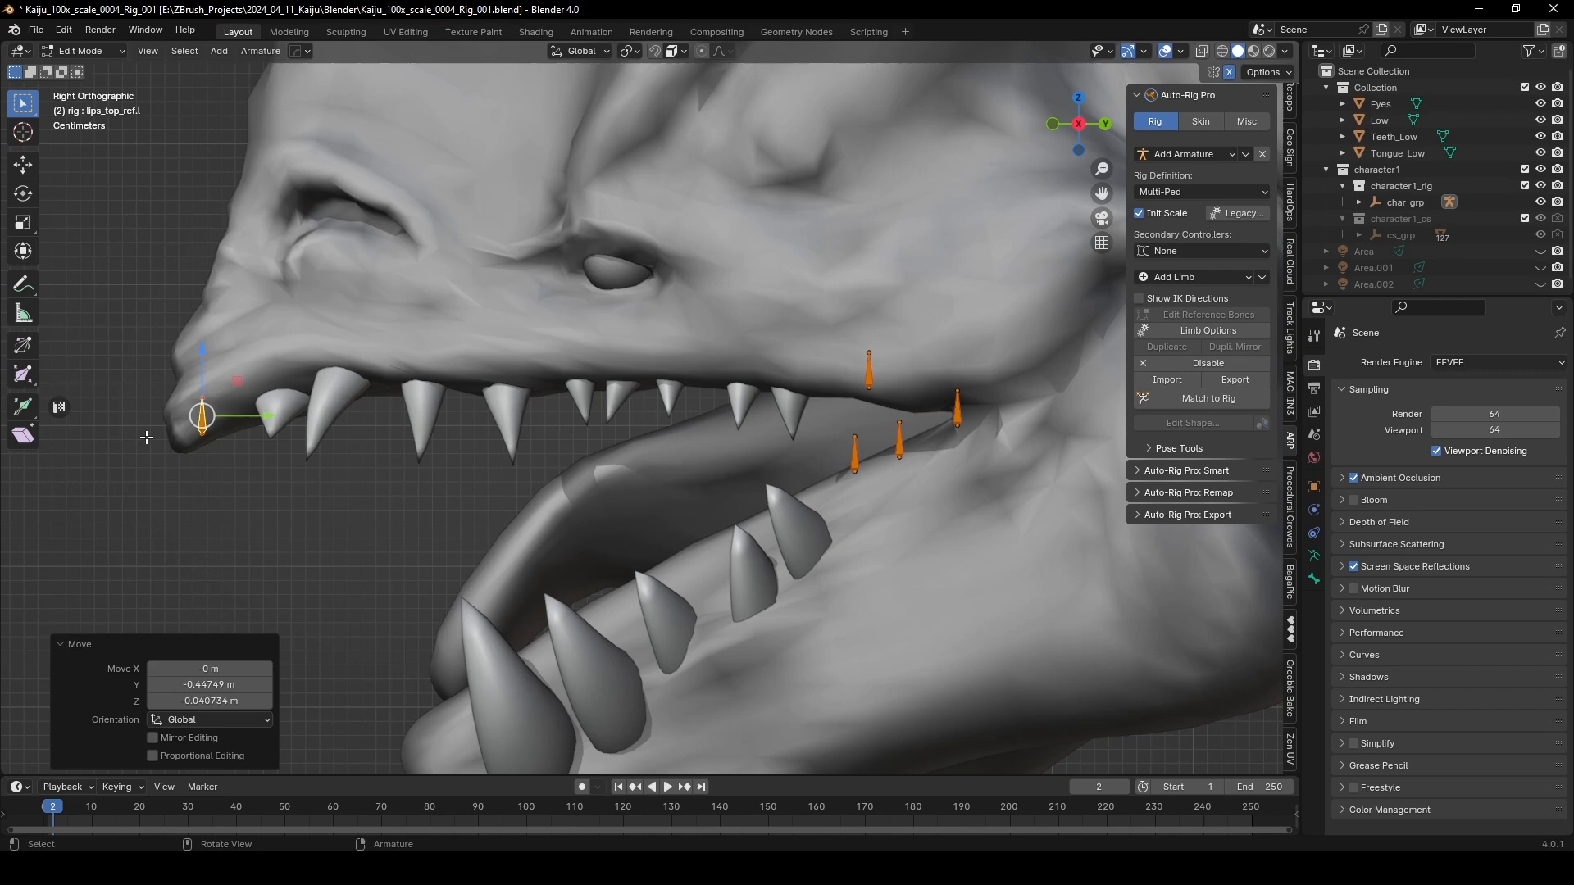
Step: Move the lips_top_01_ref.l bone about 0.24 m forward along the upper lip, just in front of the eye
left_click(878, 366)
key("g")
left_click(519, 351)
middle_click_drag(519, 351, 690, 389)
key("g")
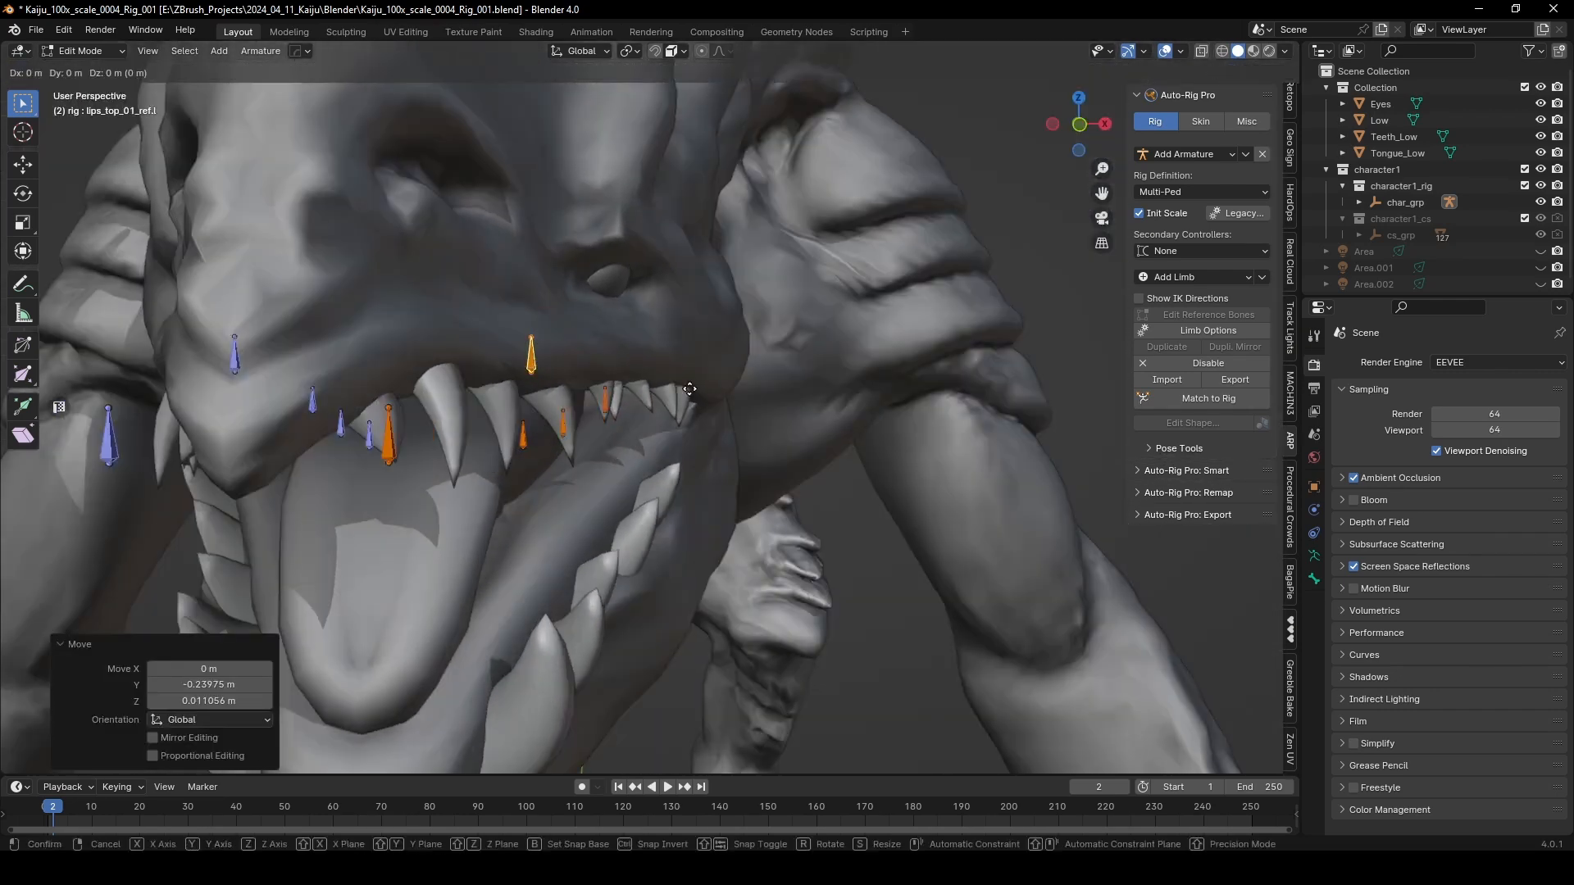
key("y")
key("z")
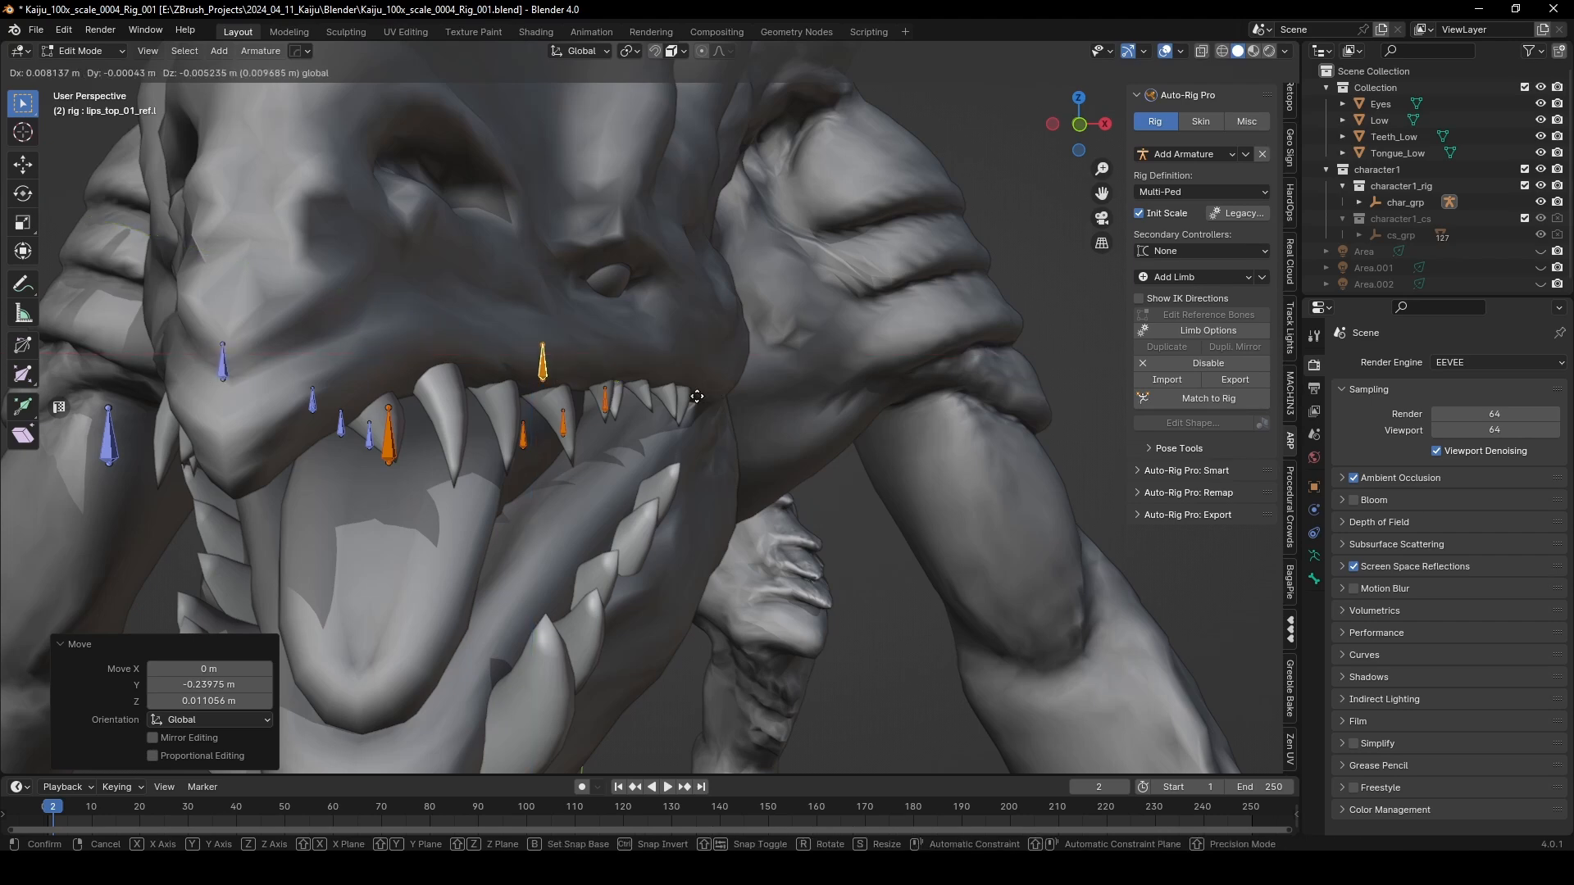
right_click(681, 406)
Step: Position the lips_top_01_ref.l bone sideways along the X axis so it sits on the outer surface of the upper lip
mouse_move(682, 407)
middle_mouse_down()
mouse_move(673, 484)
mouse_move(672, 402)
middle_mouse_up()
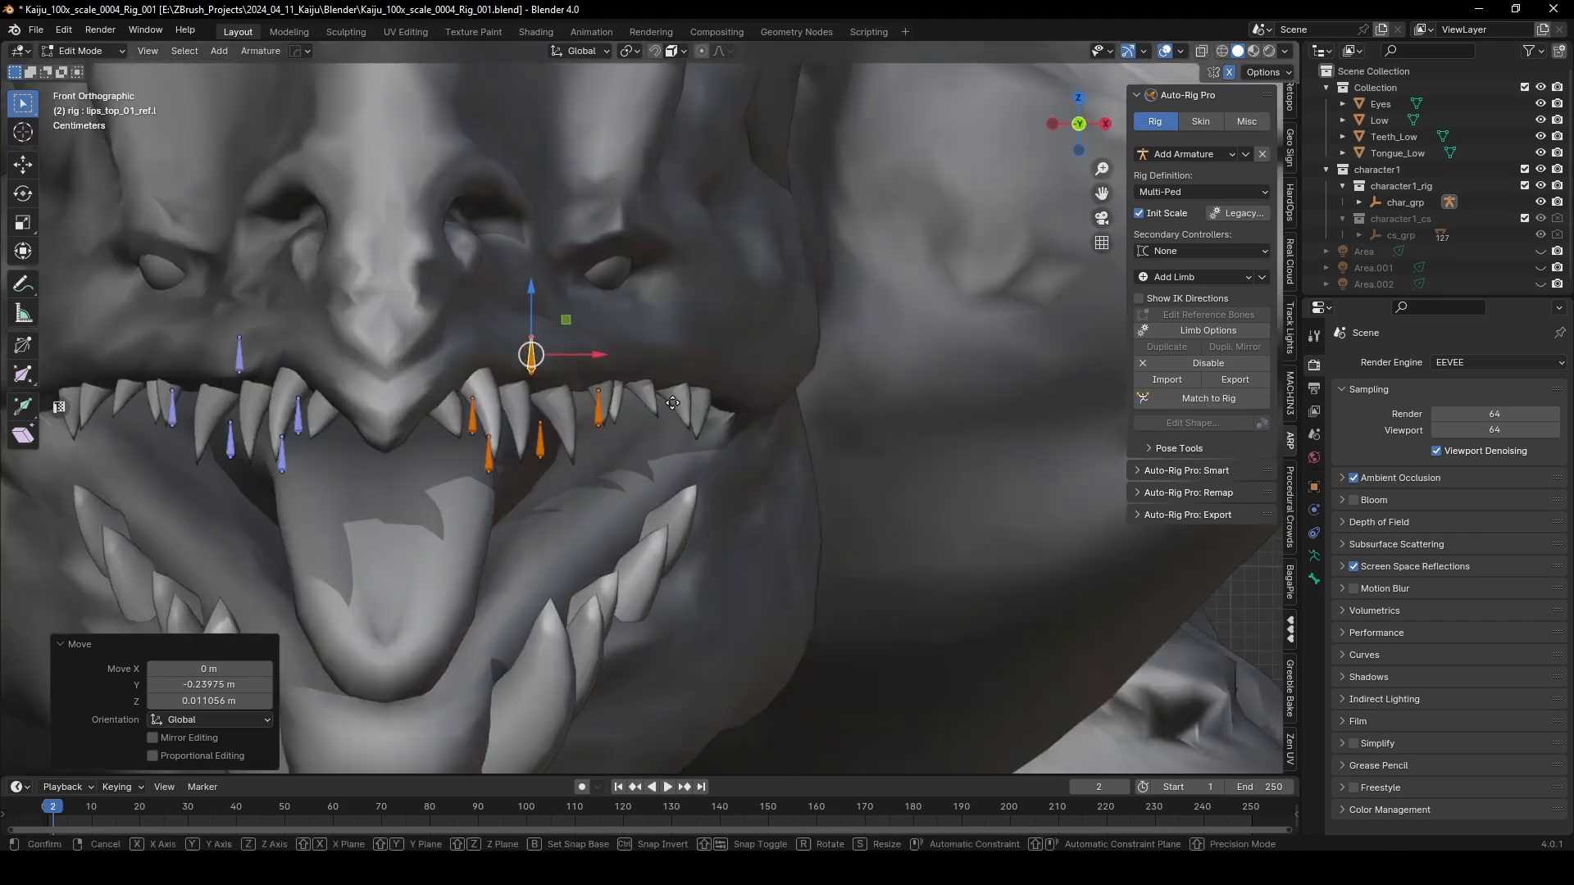
key("g")
key("z")
key("x")
left_click(849, 421)
middle_click_drag(849, 420, 621, 325)
key("g")
key("x")
left_click(656, 367)
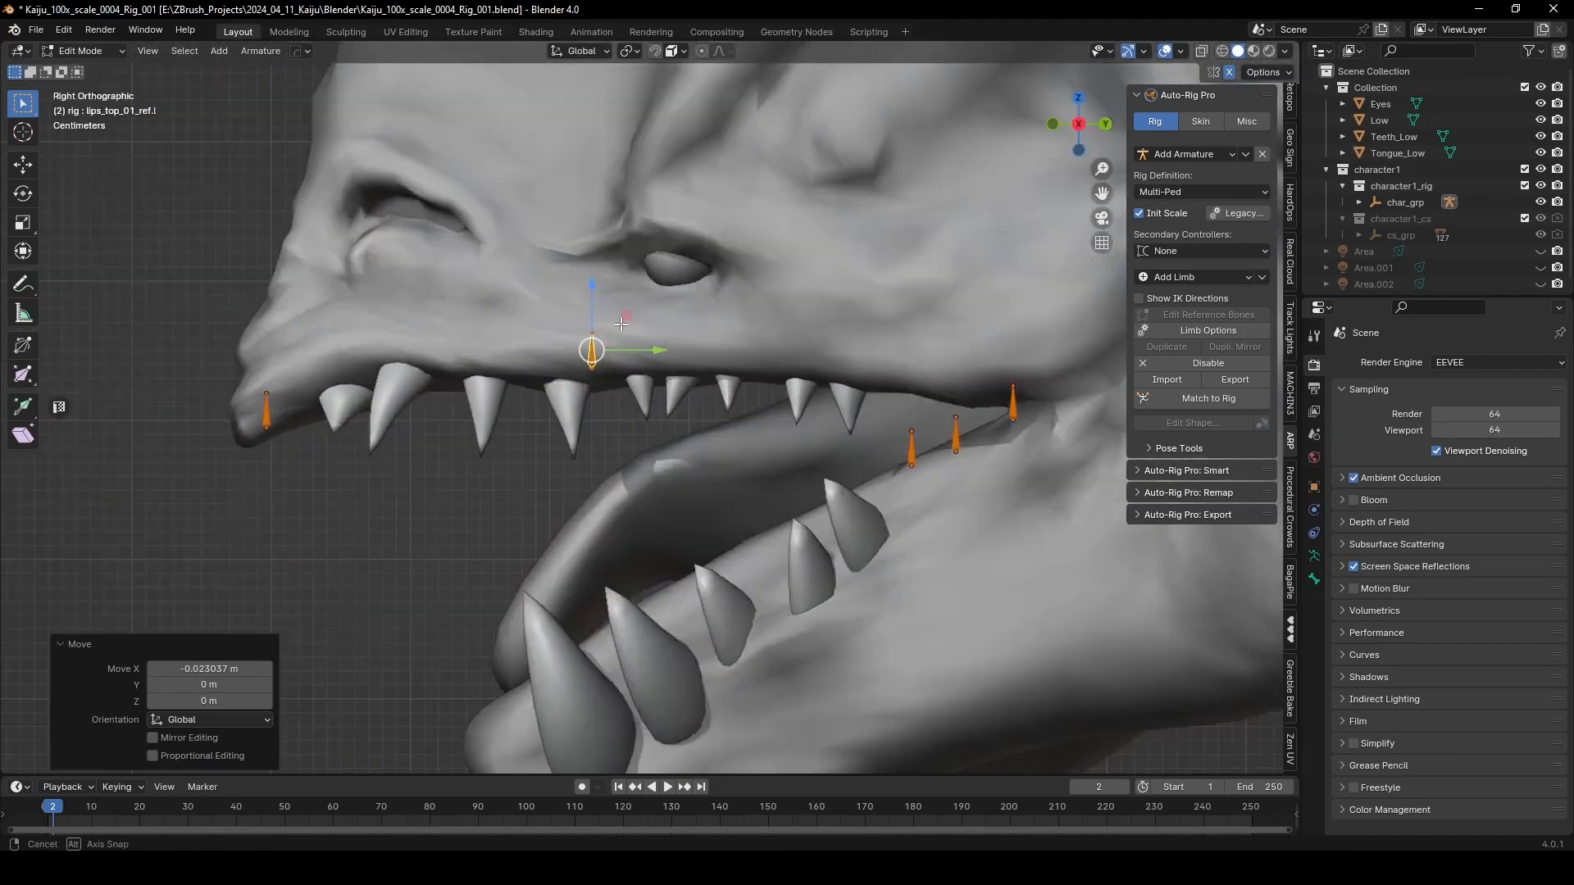
Step: Nudge the lips_top_ref.l bone about 0.015 m forward and 0.008 m down onto the very tip of the snout
middle_click_drag(215, 456, 527, 433, "shift")
scroll(528, 432, "up", 3)
left_click(534, 369)
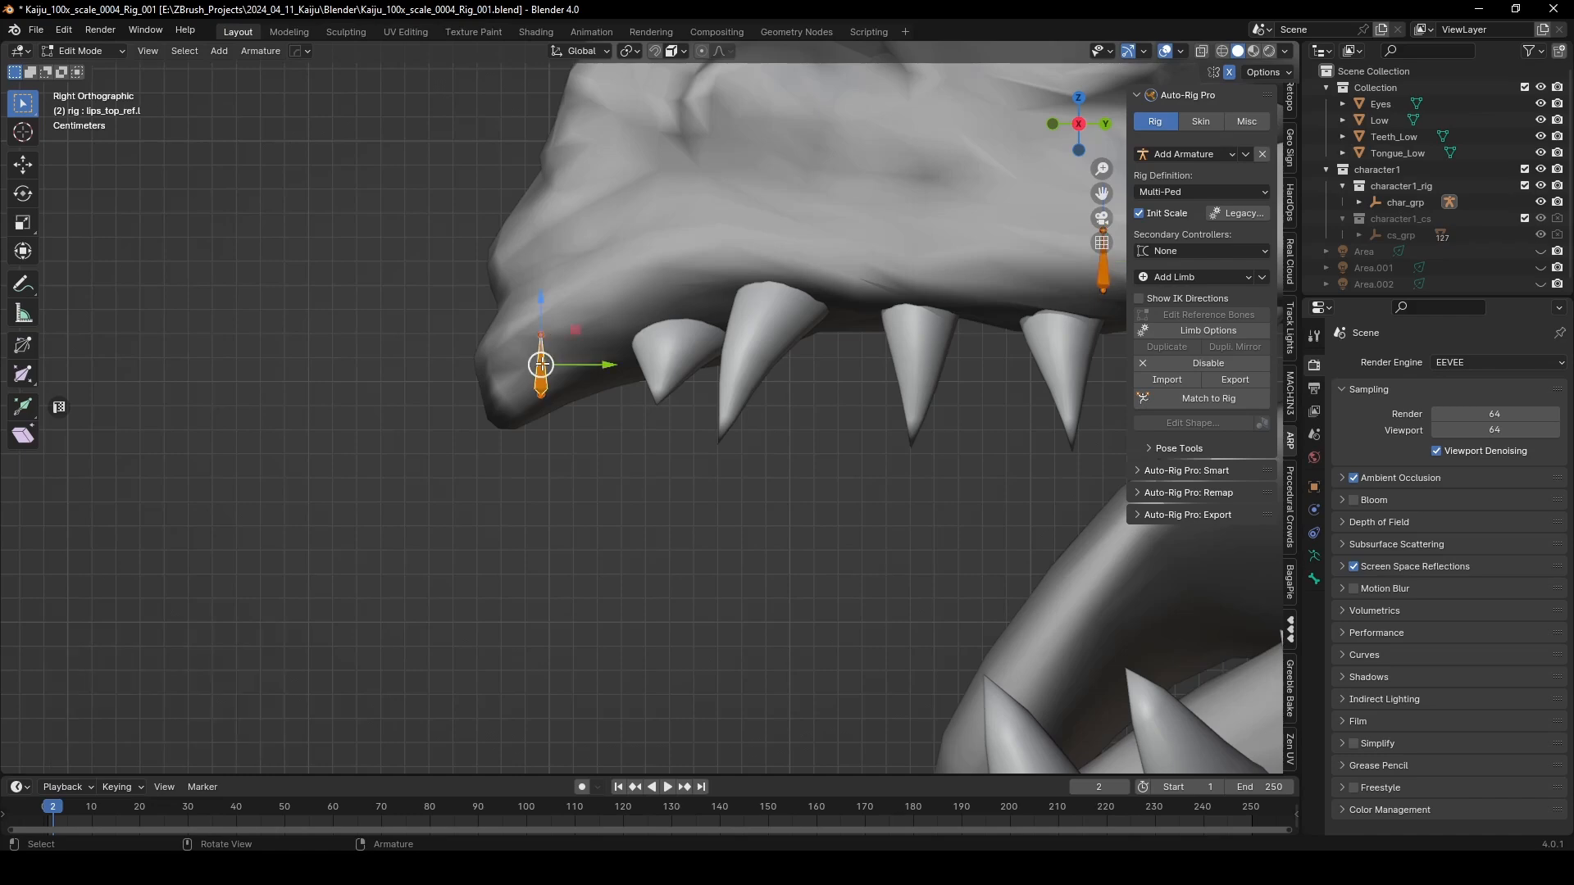
key("g")
left_click(505, 383)
scroll(505, 383, "down", 4)
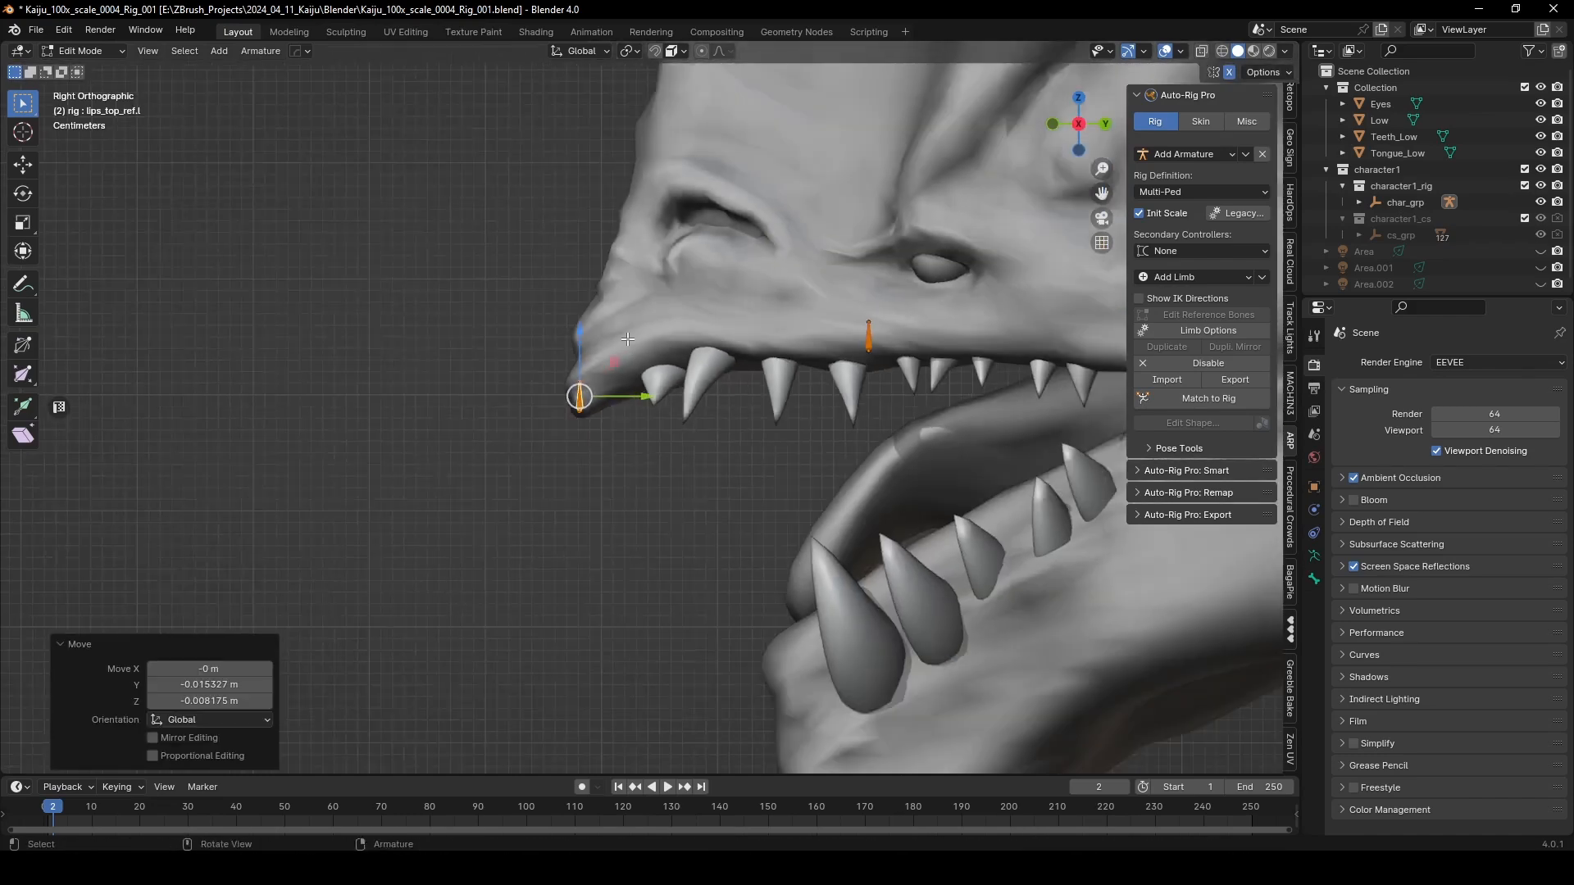
Step: Shift the lips_smile_ref.l bone outward toward the side of the mouth corner
middle_click_drag(899, 415, 457, 404, "shift")
scroll(800, 380, "up", 2)
left_click(832, 351)
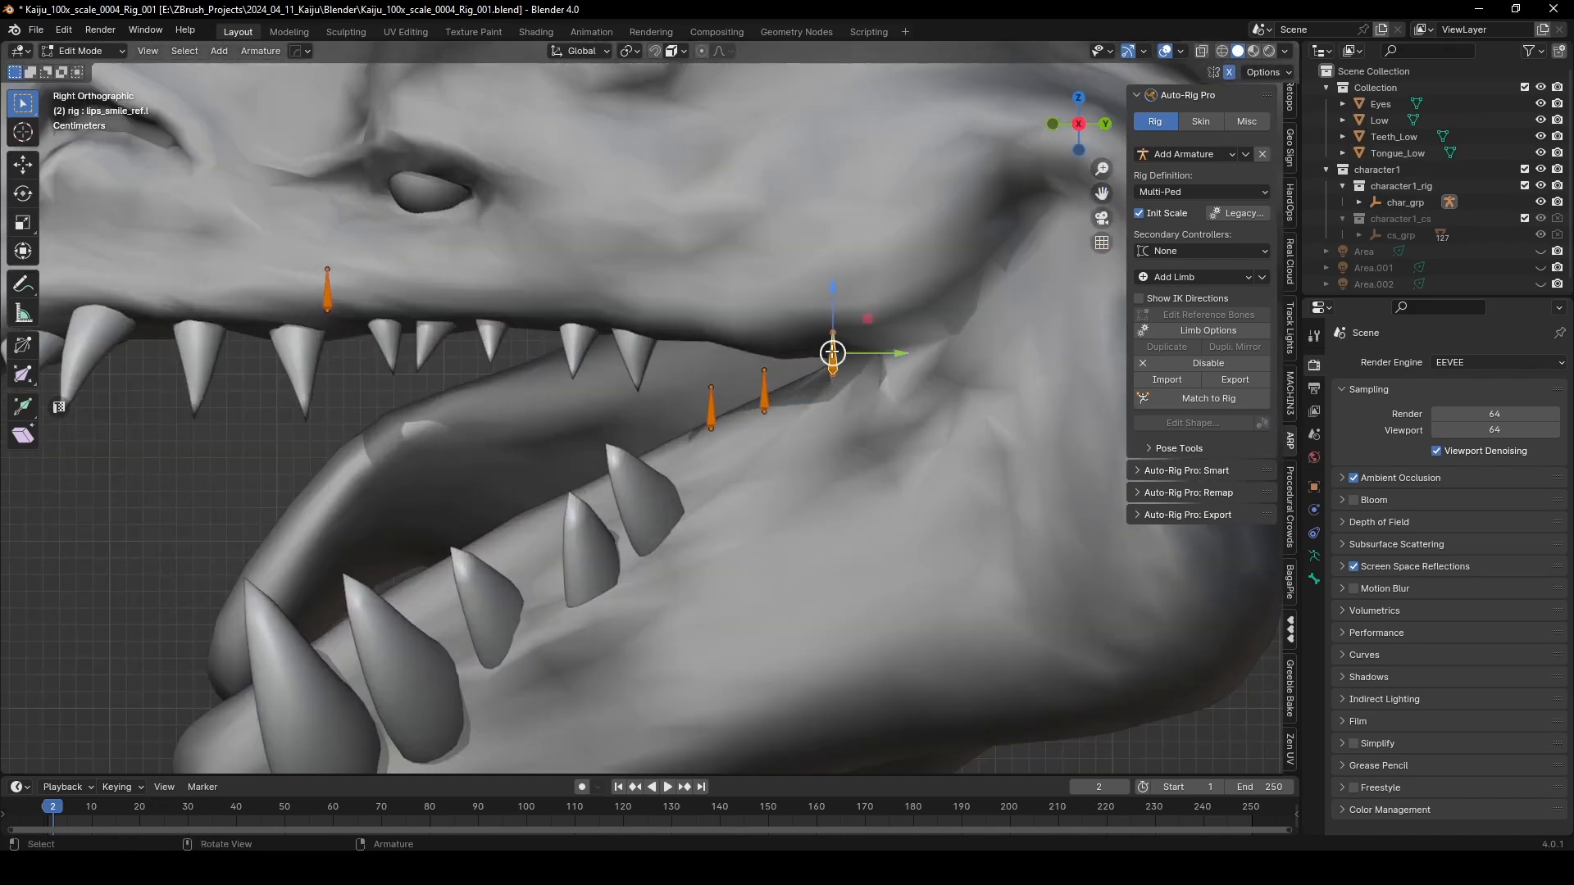
key("g")
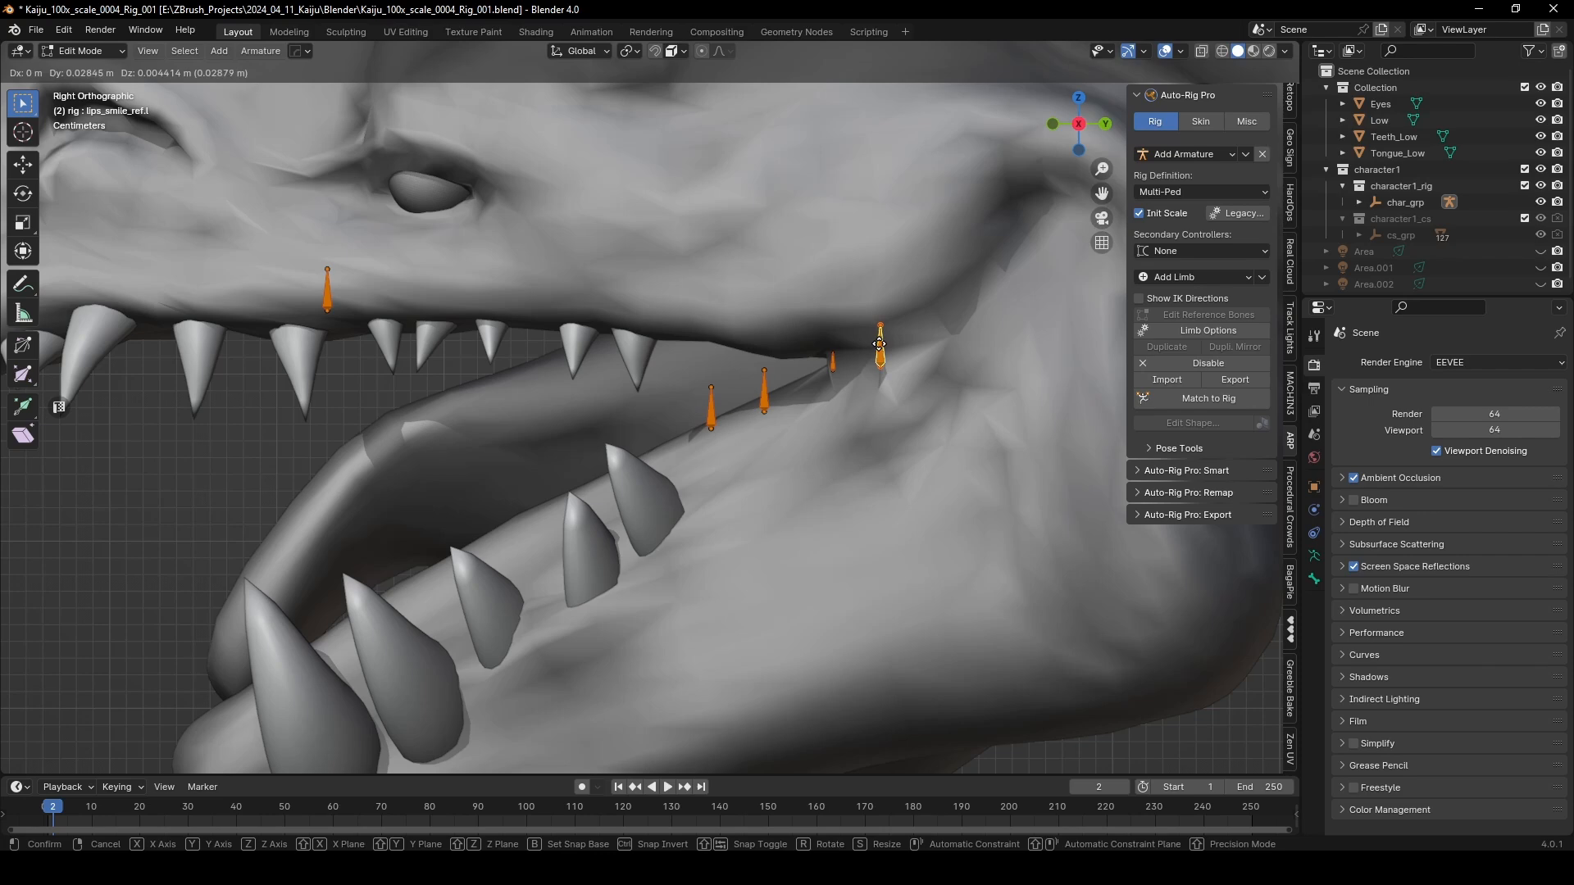
right_click(879, 345)
mouse_move(878, 344)
middle_mouse_down()
mouse_move(958, 354)
mouse_move(857, 375)
mouse_move(894, 363)
middle_mouse_up()
key("g")
right_click(950, 348)
key("g")
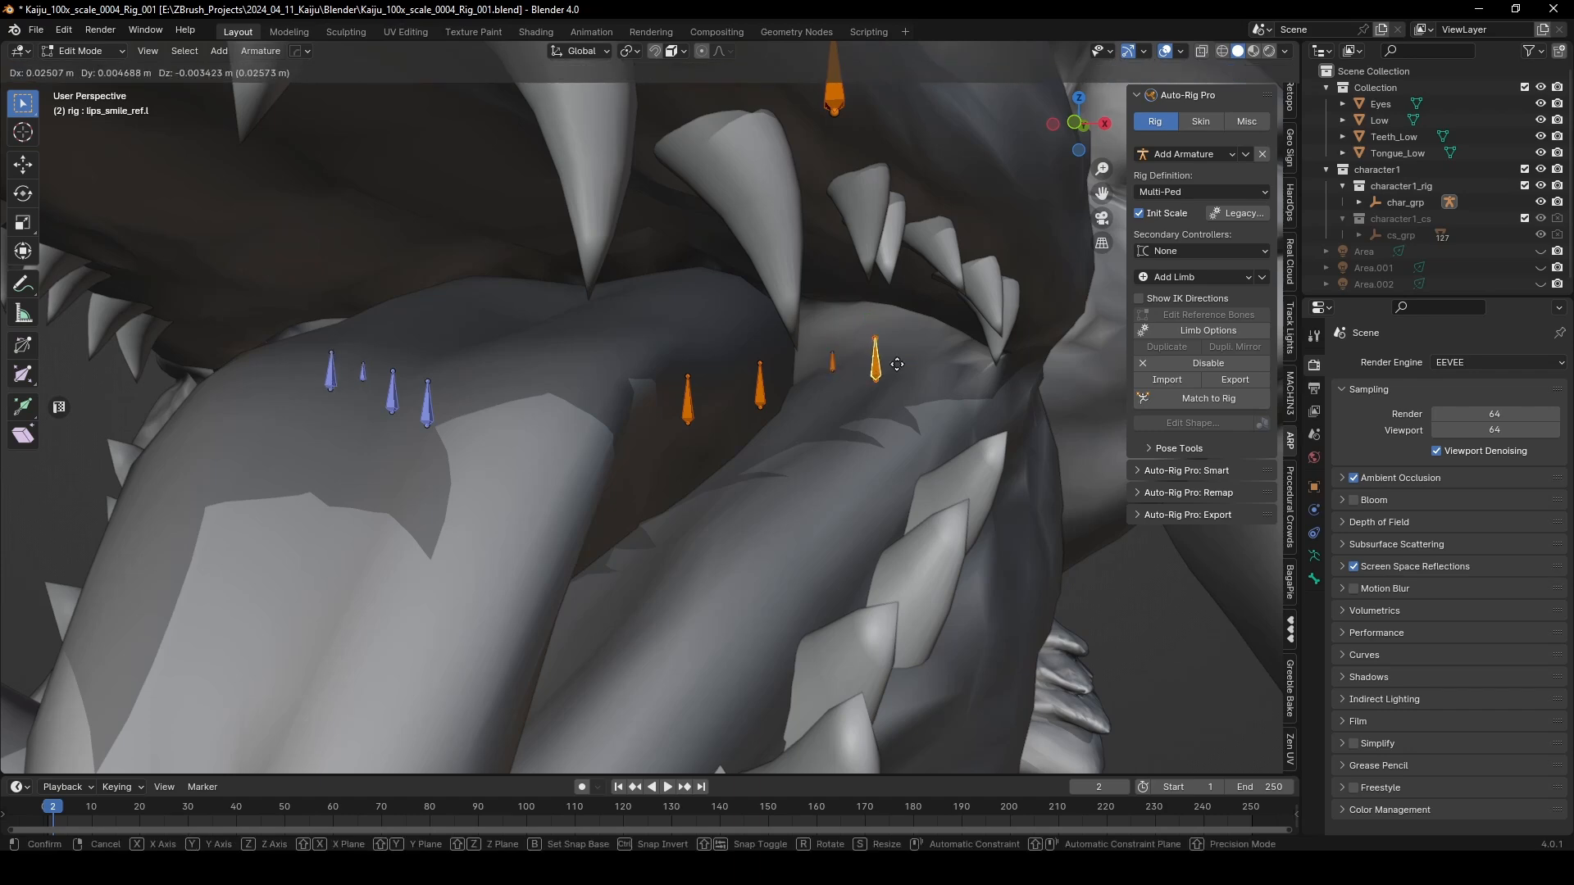
left_click(898, 354)
Step: Examine the lips_corner_mini_ref.l bone and the neighbouring lower lip bones around the mouth corner from several angles
left_click(832, 355)
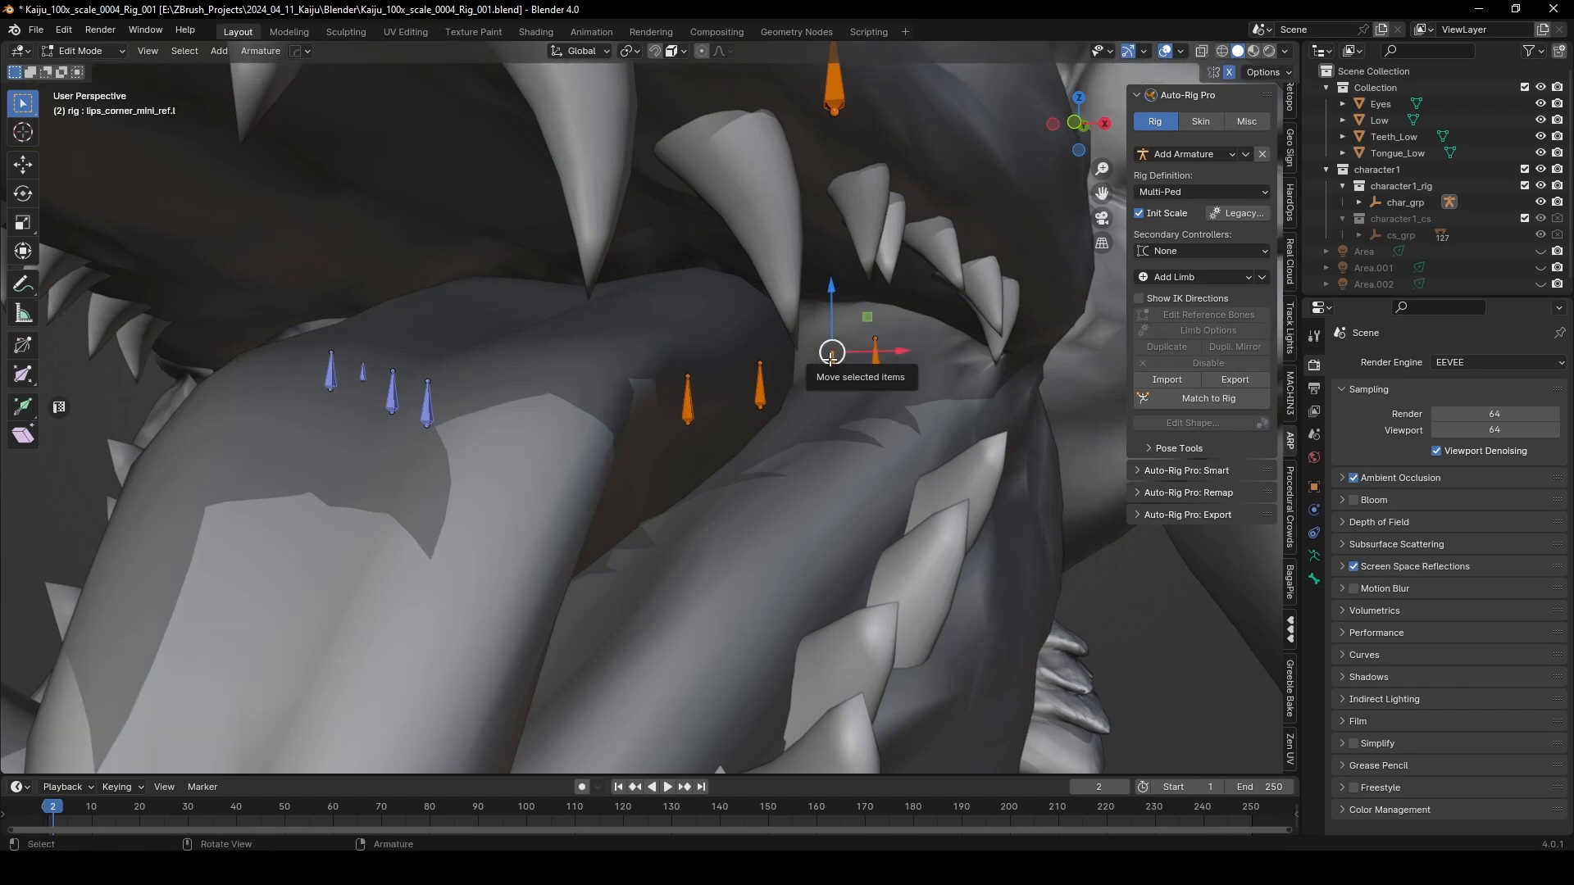
left_click(832, 355)
middle_click_drag(832, 355, 910, 368)
scroll(885, 364, "down", 3)
scroll(752, 334, "up", 1)
middle_click_drag(752, 335, 702, 407)
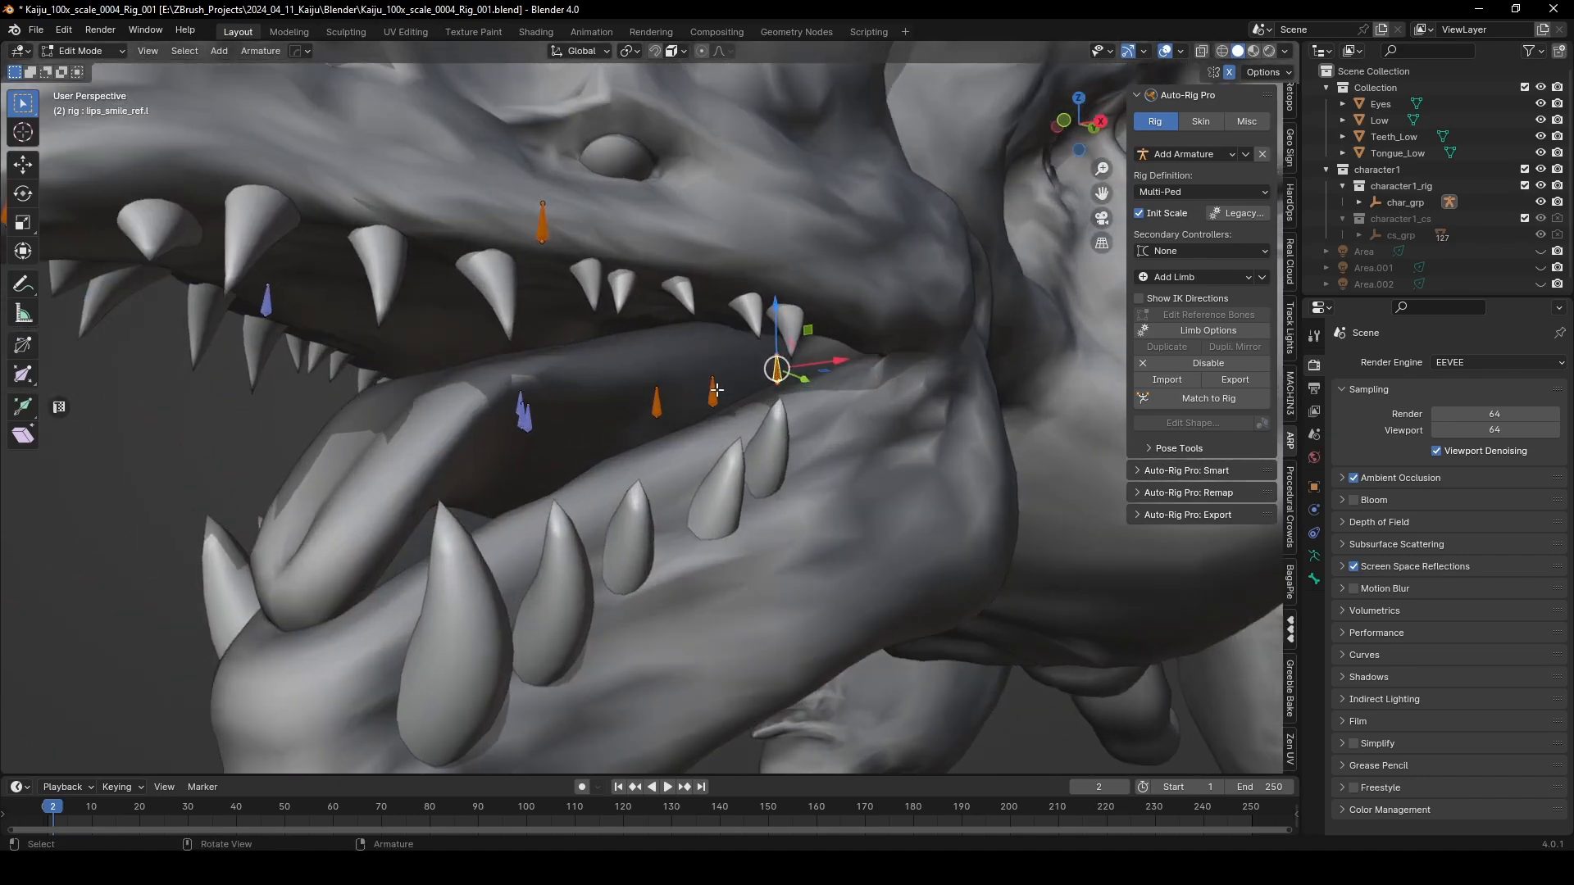
left_click(714, 392)
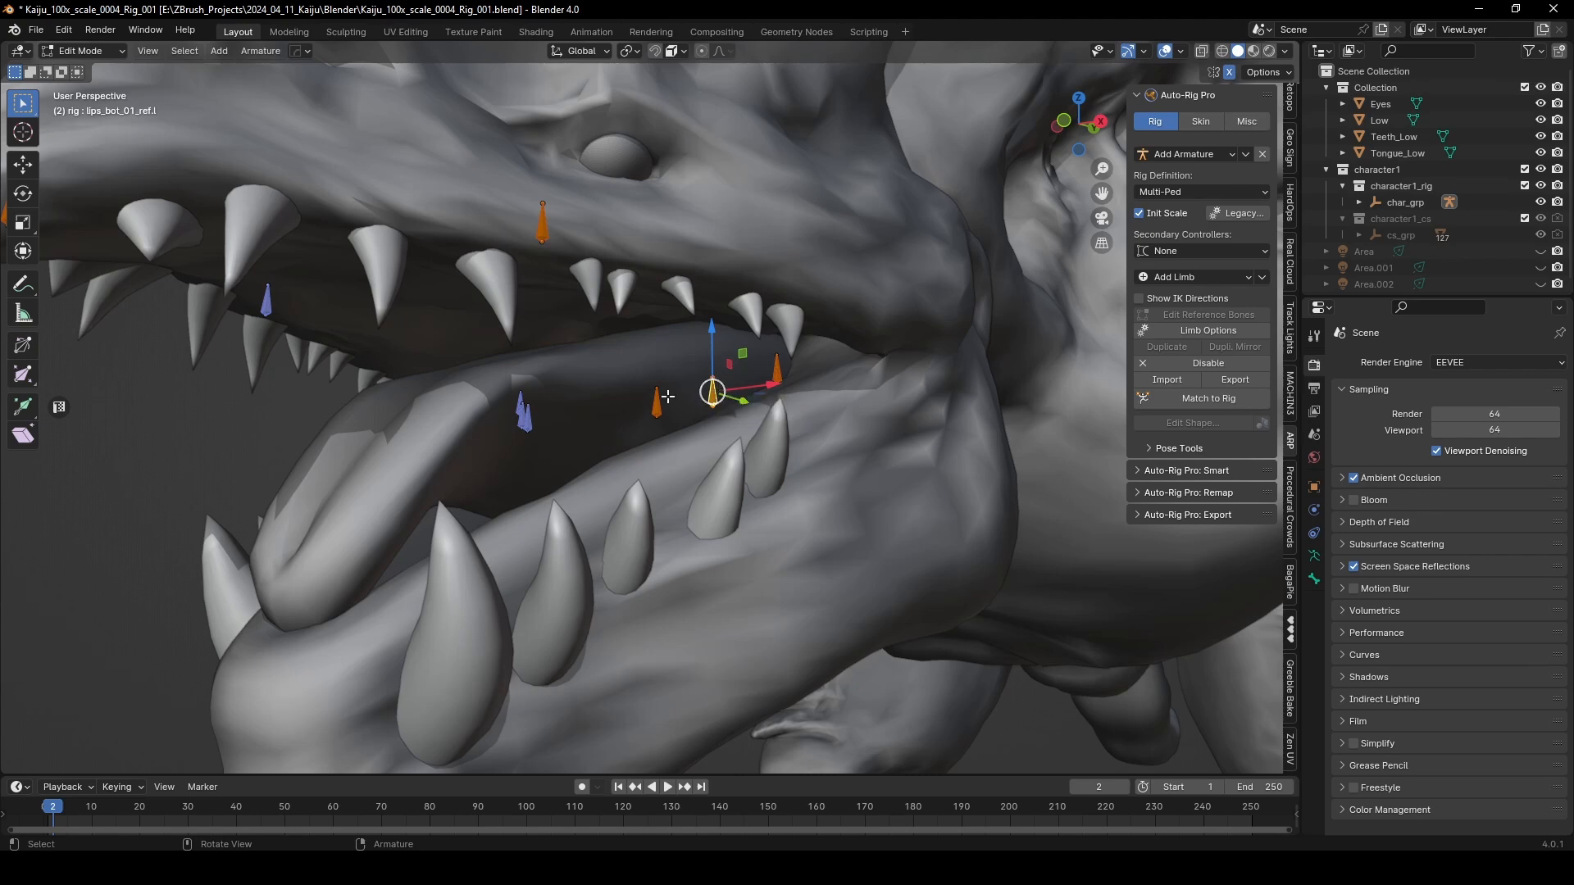
middle_click_drag(659, 400, 756, 259)
Step: Move the lips_smile_ref.l bone farther back into the corner of the mouth
left_click(464, 259)
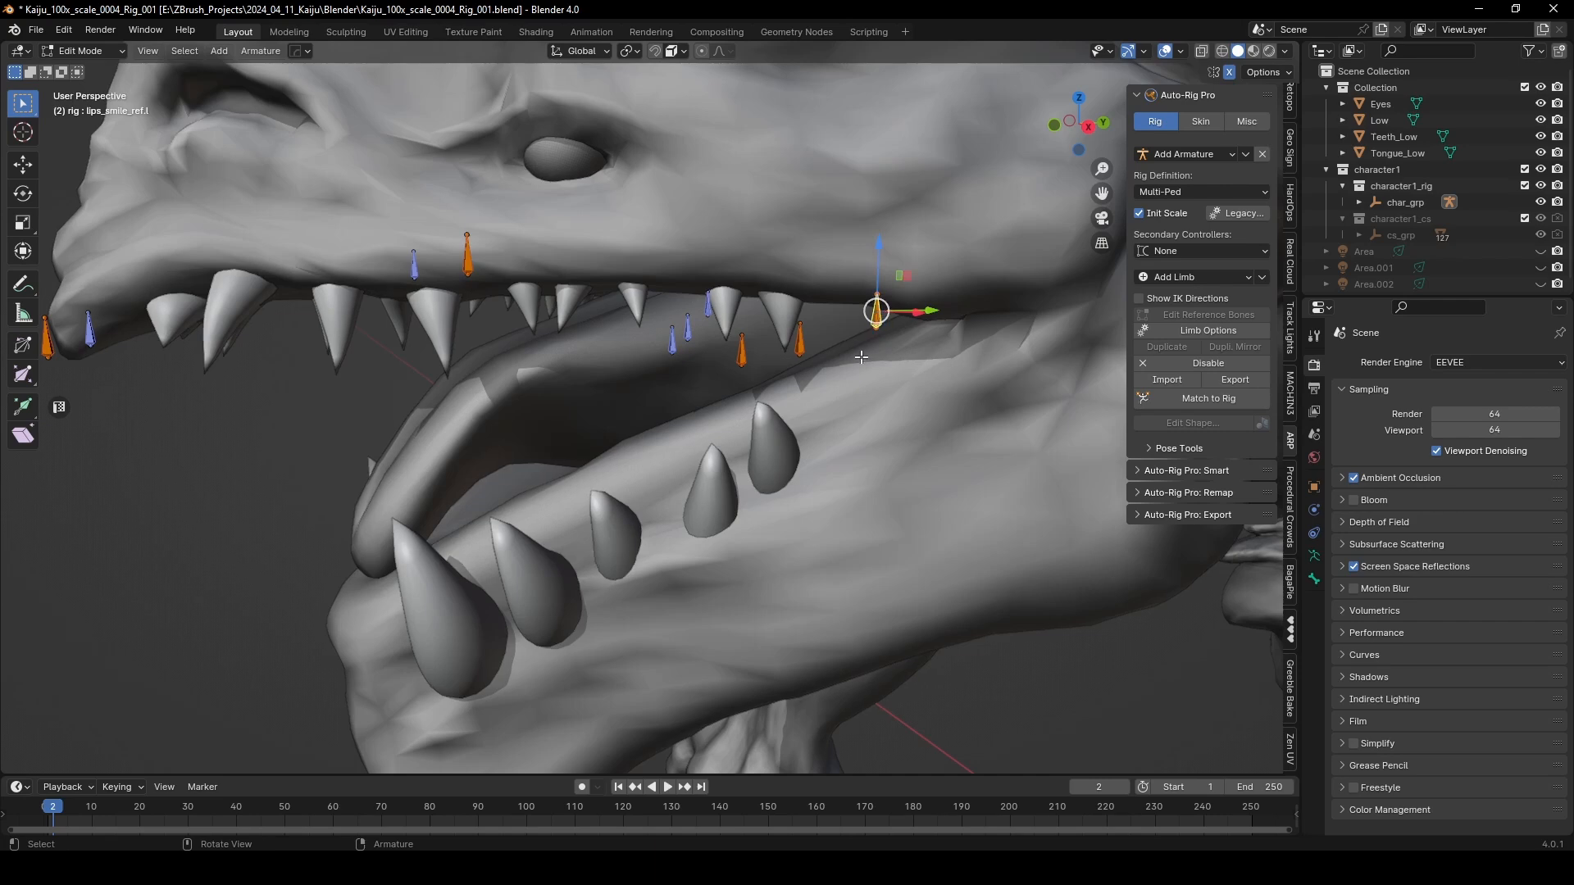
middle_click_drag(860, 358, 922, 369)
key("g")
left_click(955, 370)
Step: Place the lips_bot_01_ref.l bone on the lower lip between the third and fourth teeth and rotate it about -24°
left_click(827, 342)
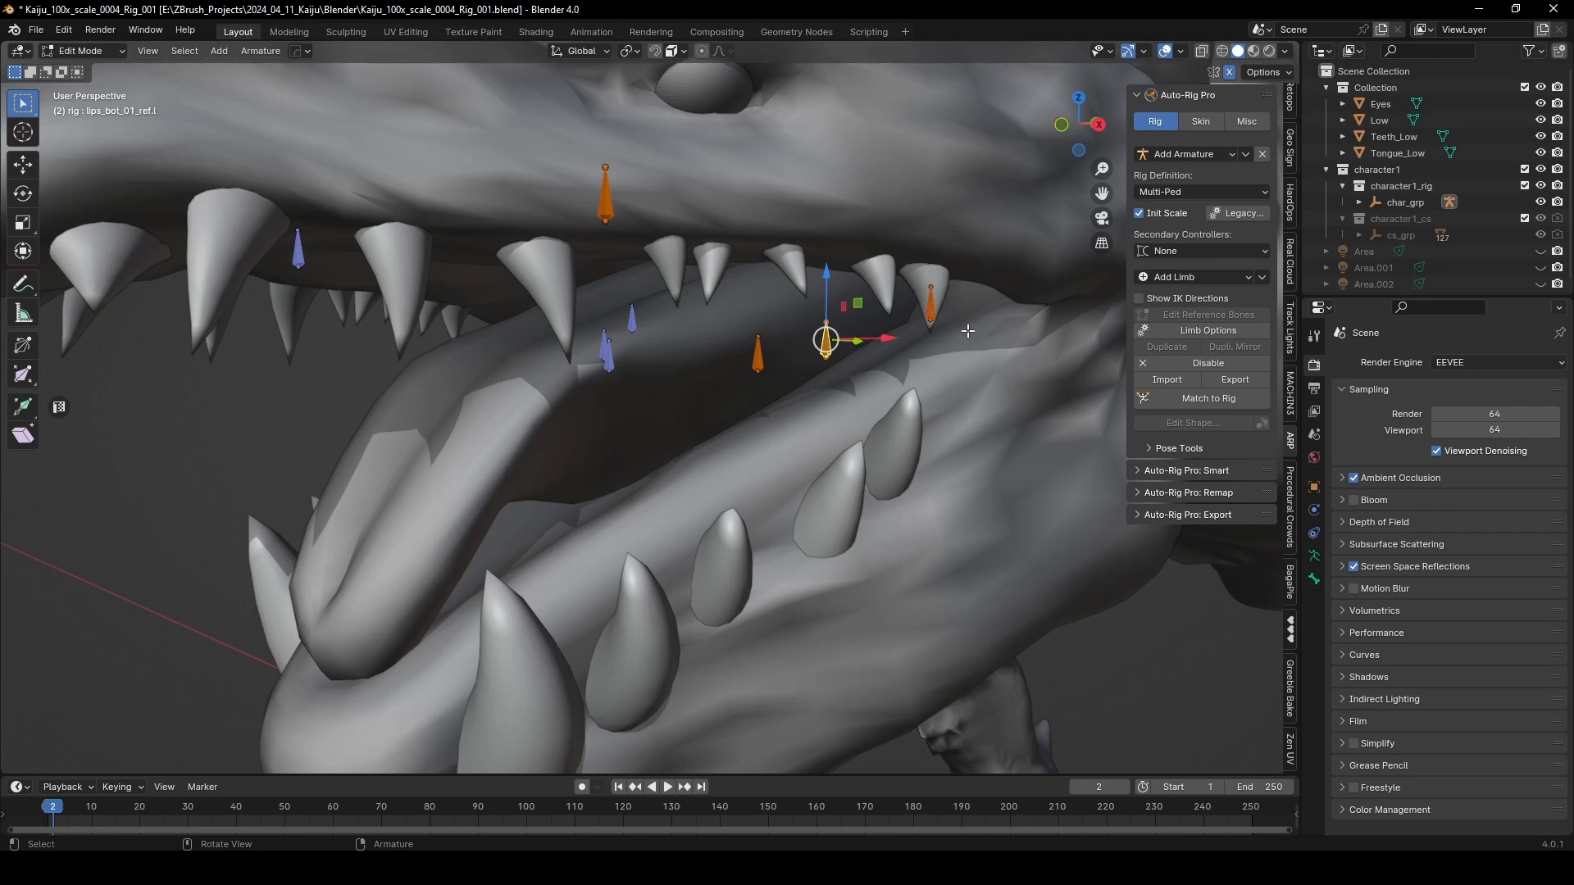
key("g")
key("Escape")
key("KP_3")
key("g")
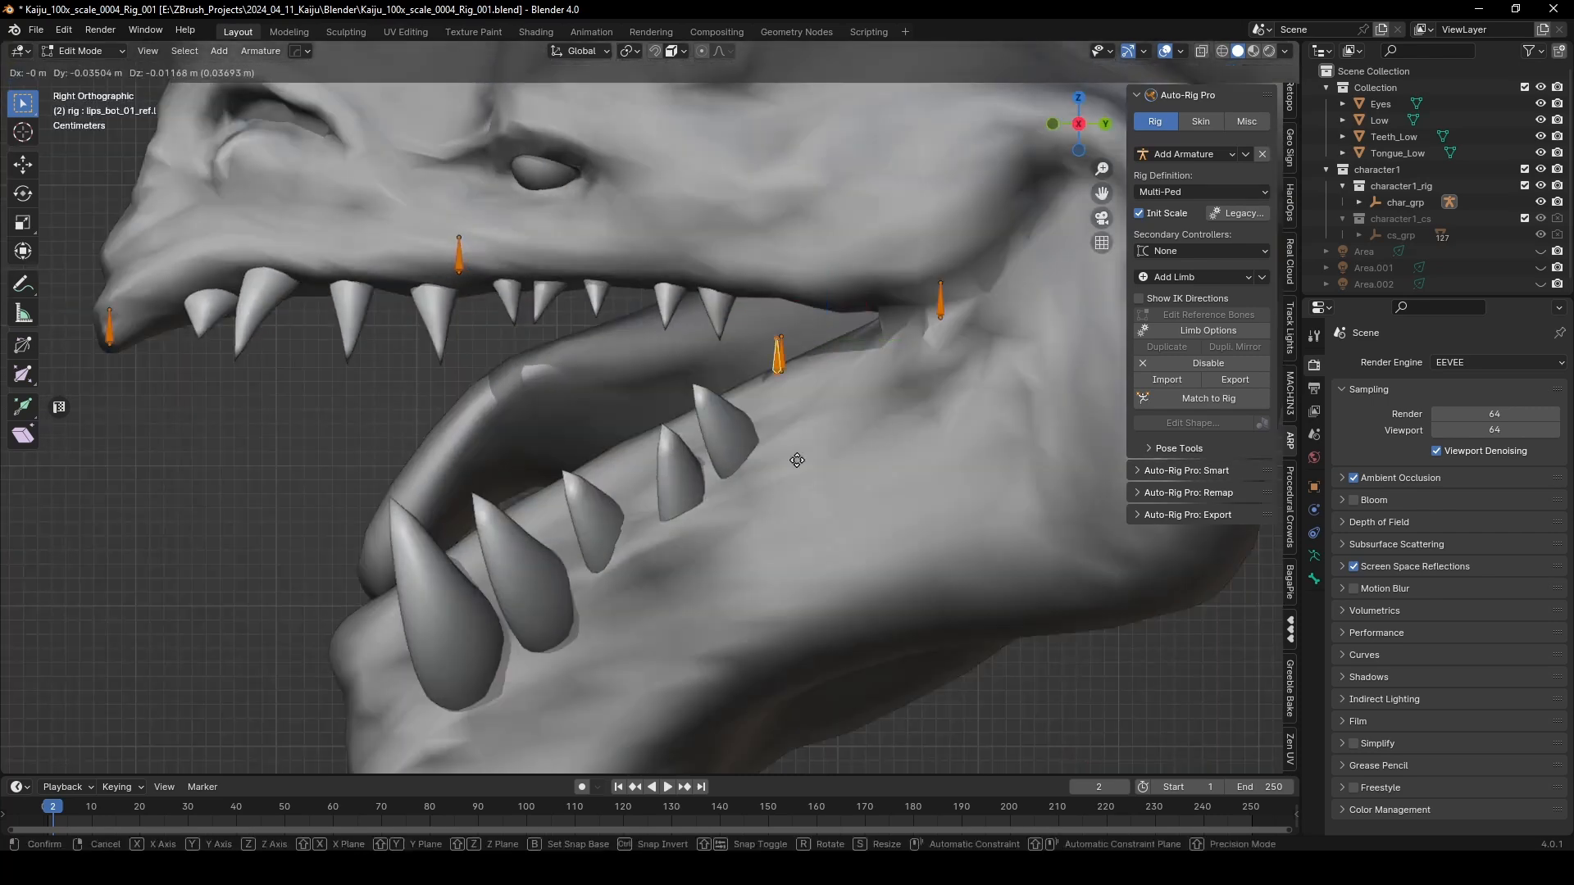
left_click(682, 556)
key("r")
left_click(737, 478)
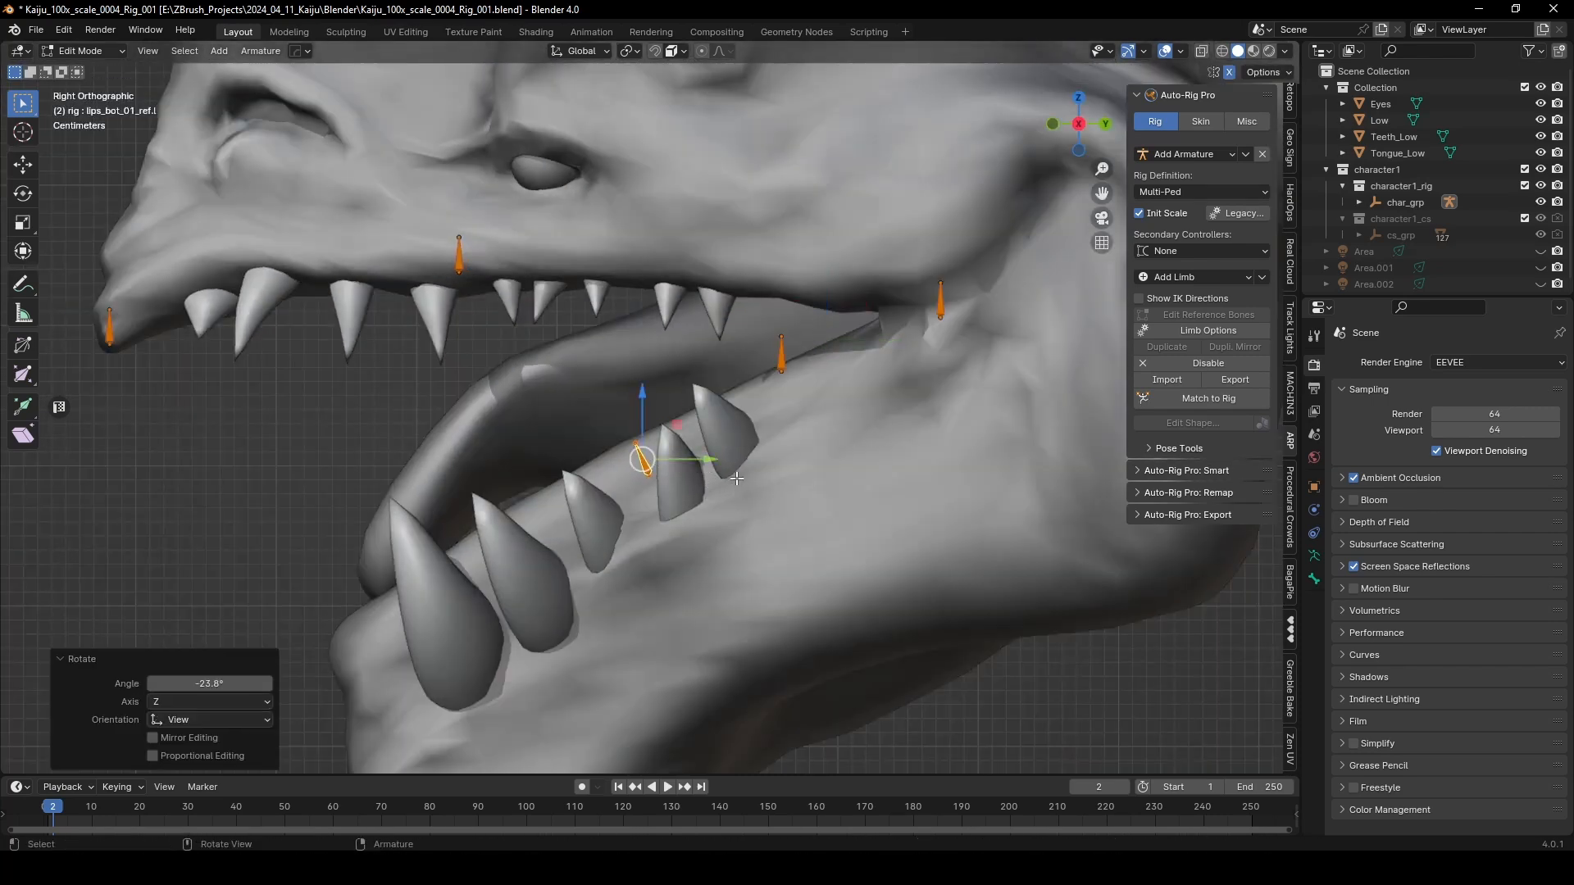
Step: Place the lips_bot_ref.l bone at the front tip of the lower lip and rotate it about -41°
left_click(783, 351)
key("g")
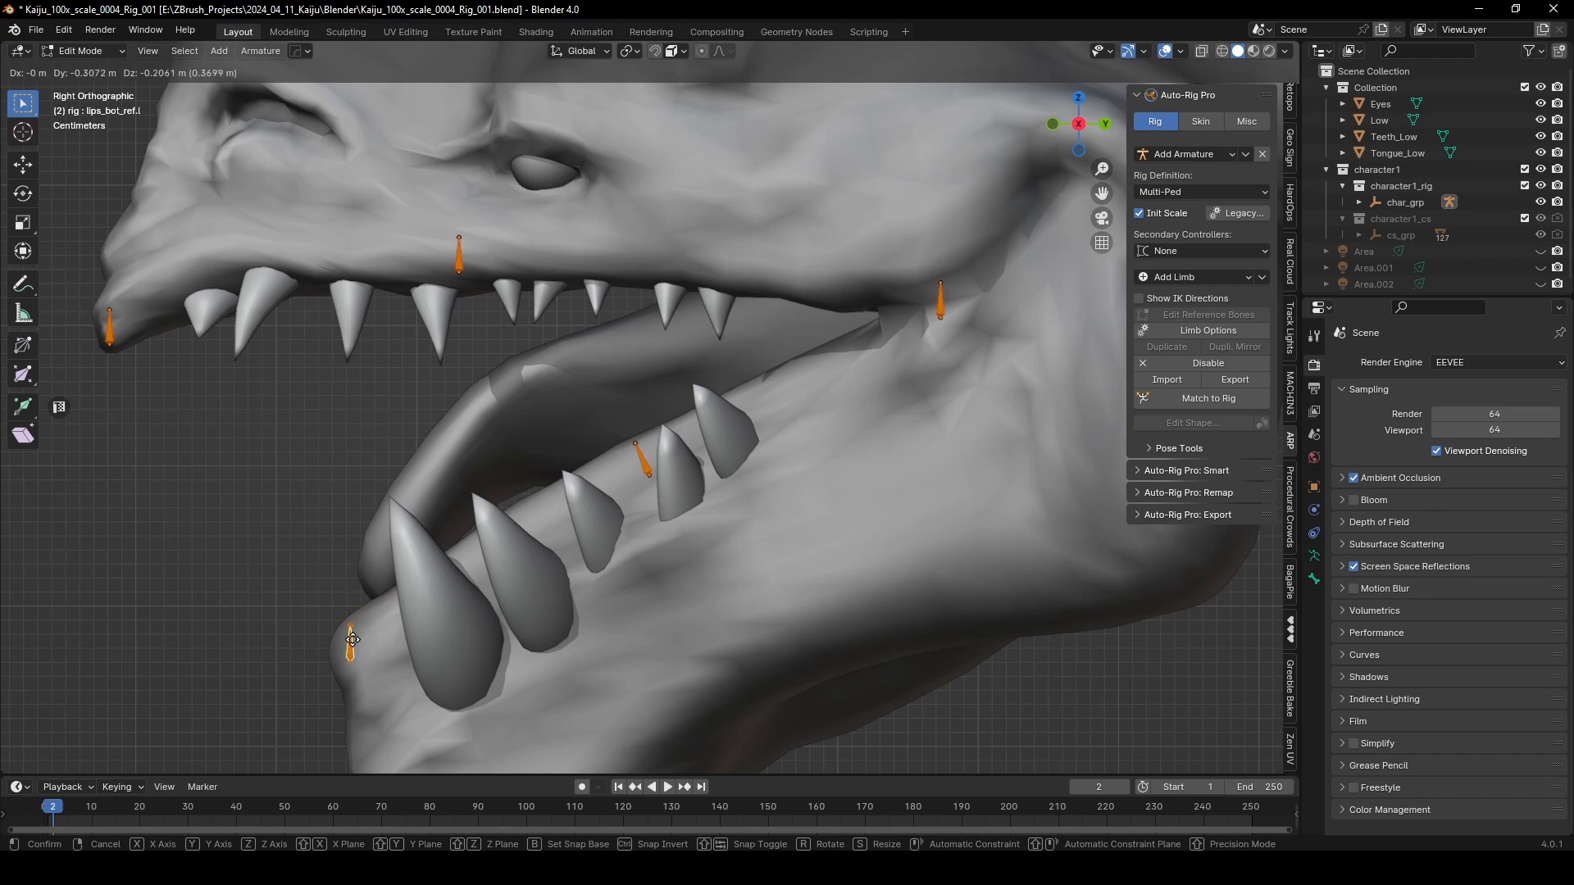
left_click(353, 640)
key("r")
left_click(402, 558)
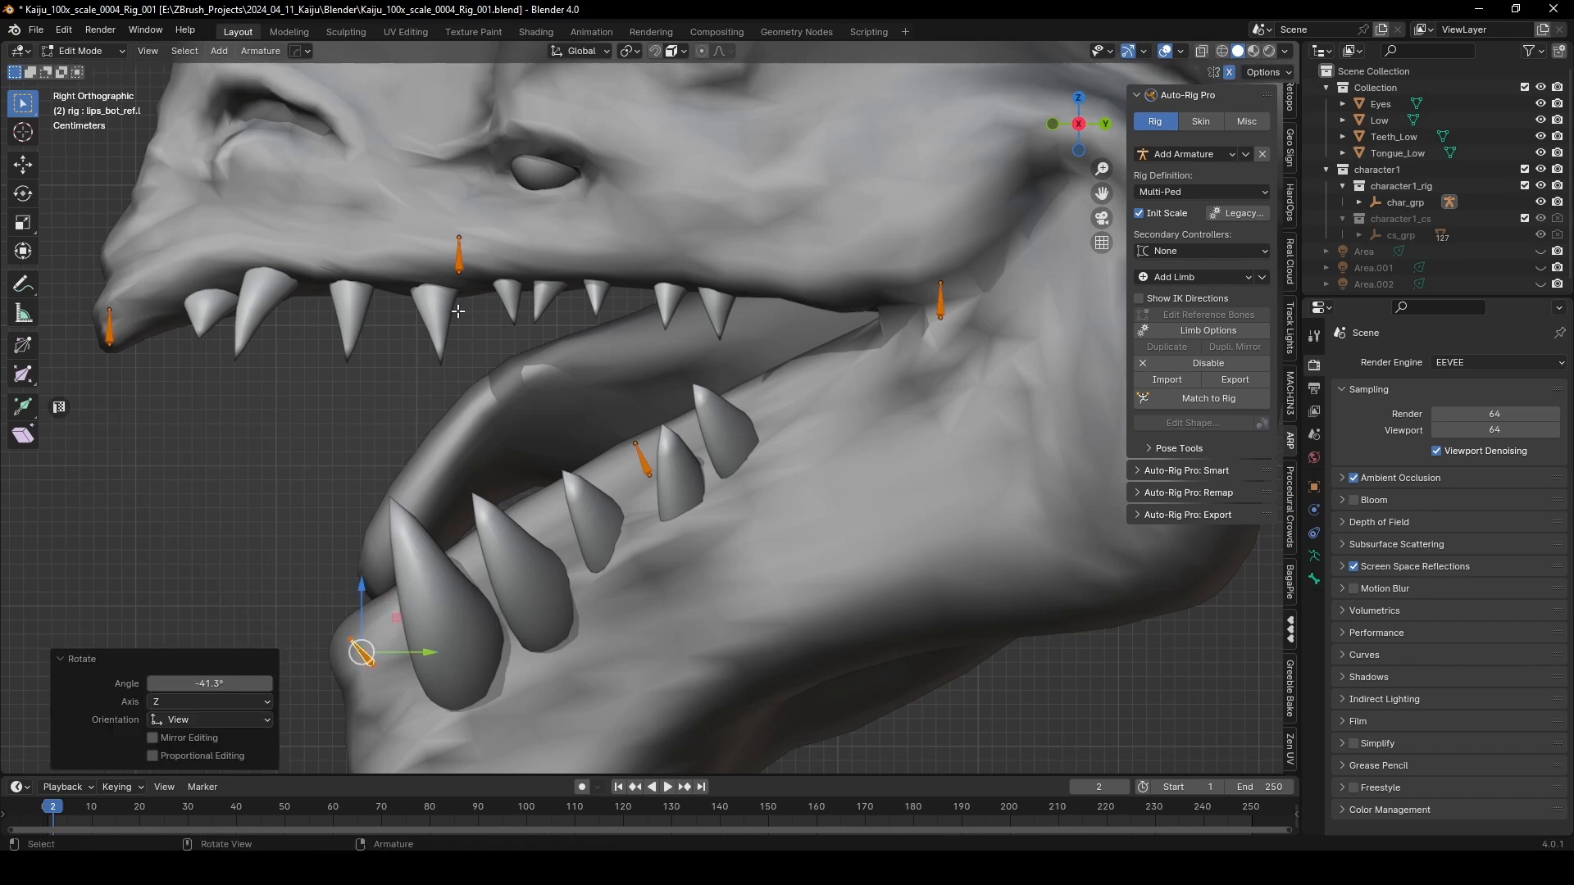
Step: Rotate the lips_top_ref.l bone at the snout tip about -32° and enlarge it
middle_click_drag(182, 330, 521, 342, "shift")
left_click(466, 351)
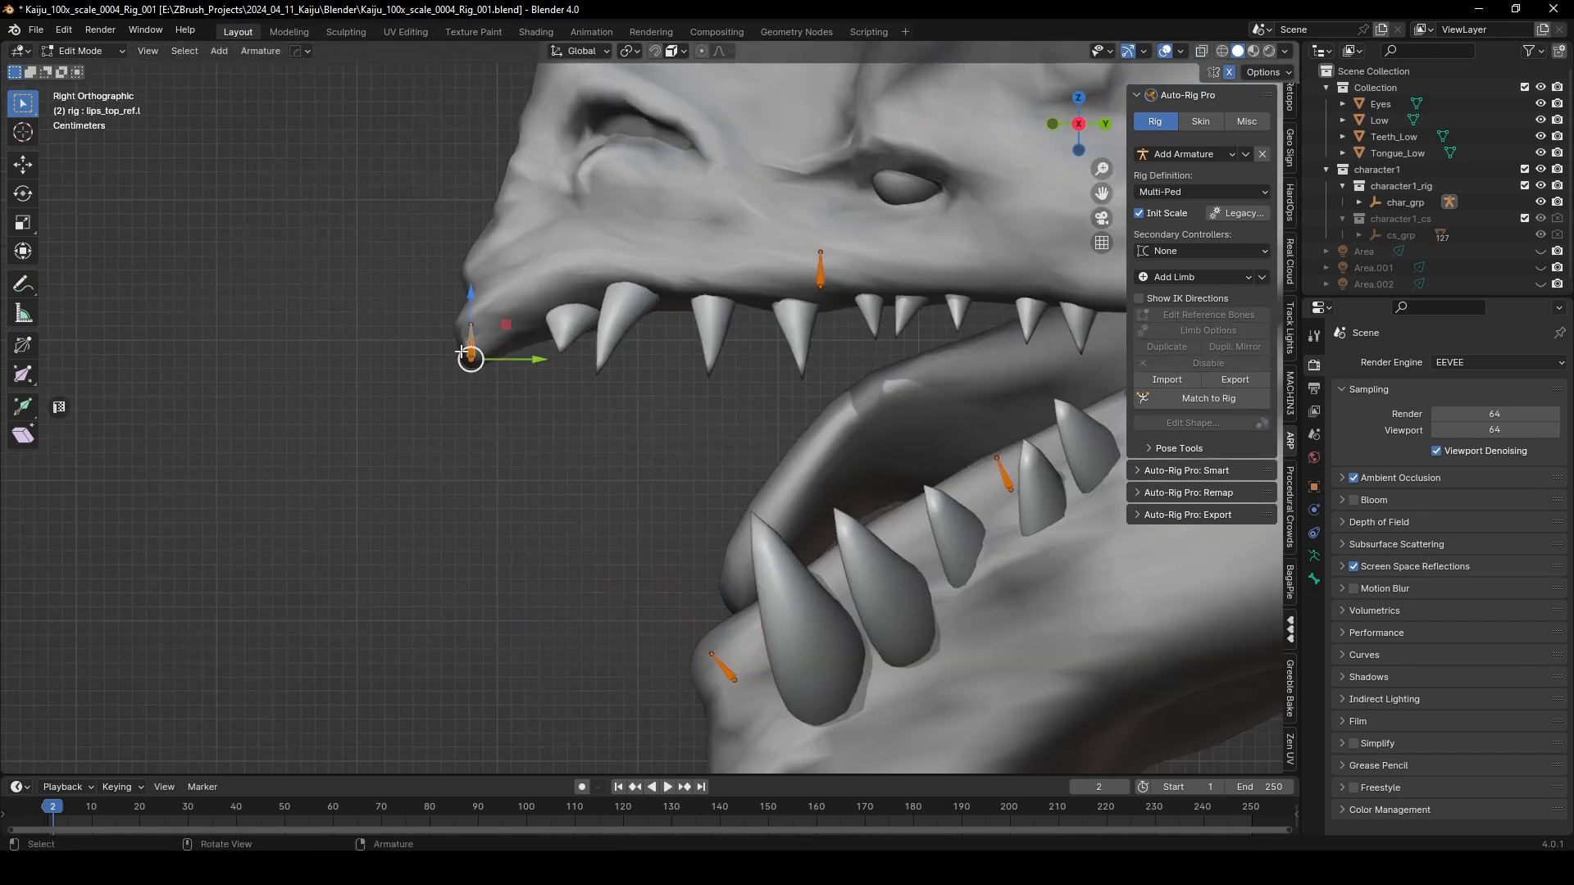
key("r")
right_click(690, 287)
key("r")
key("s")
left_click(558, 348)
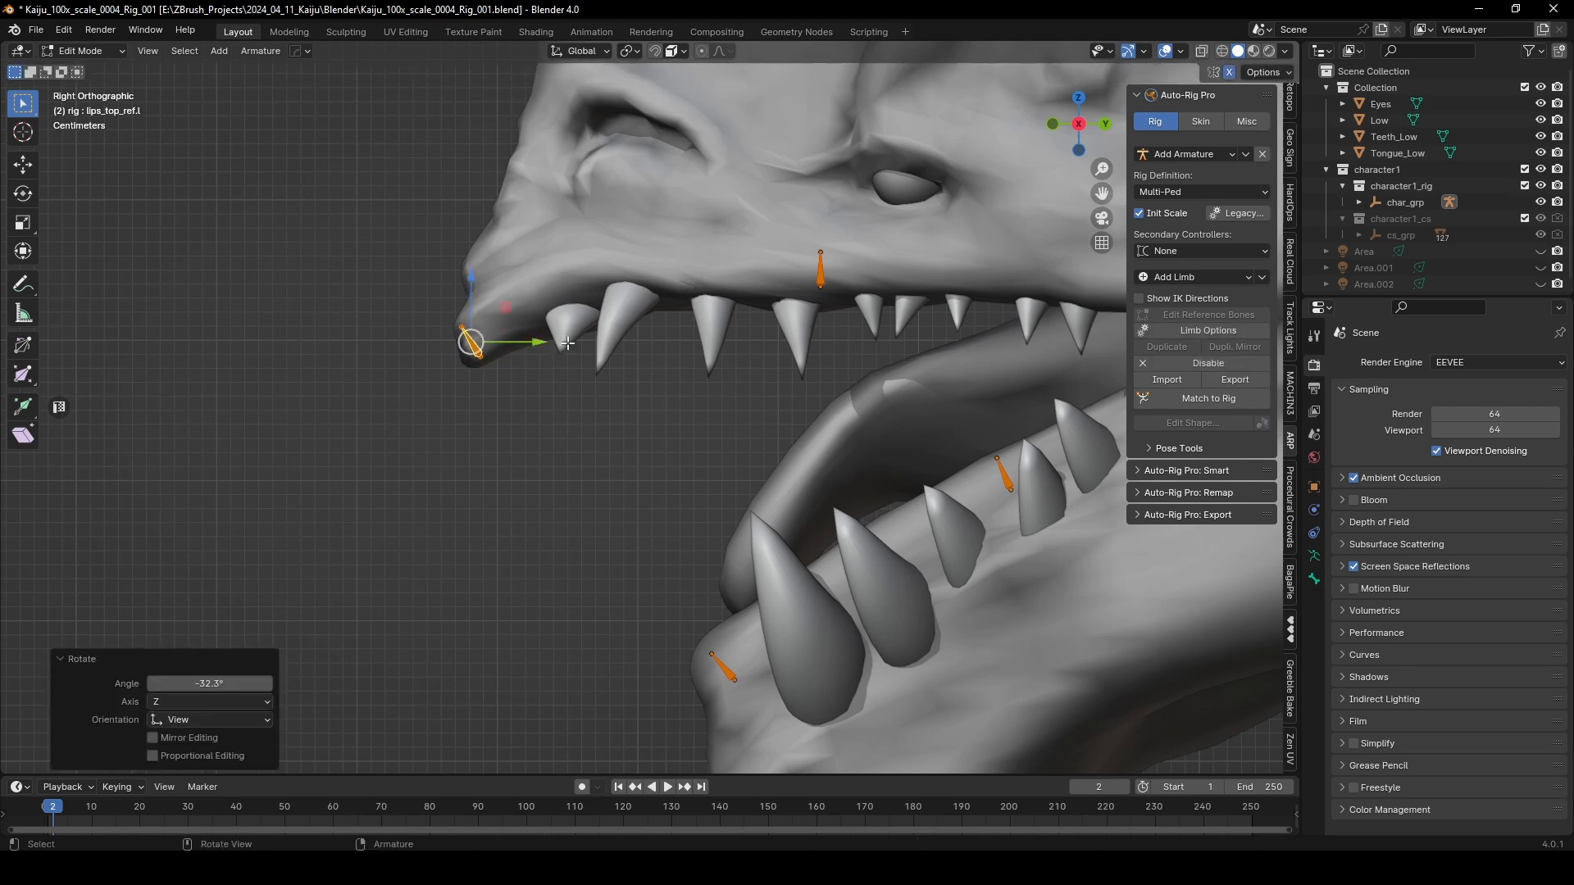
Step: Scale the lips_top_01_ref.l bone on the upper lip up by a factor of about 1.37
left_click(819, 267)
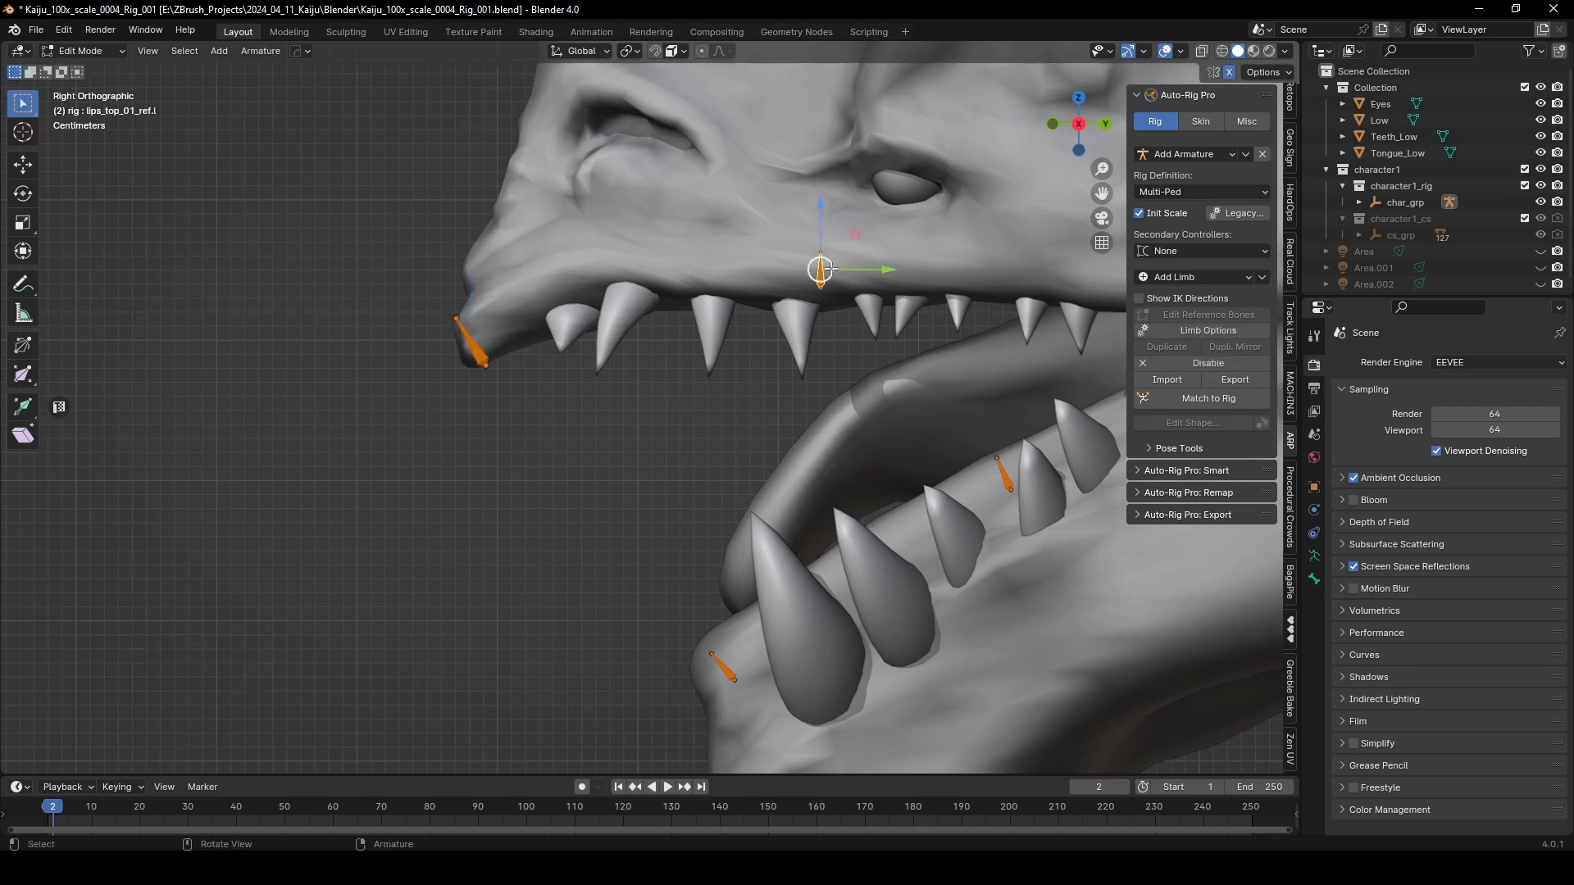
key("s")
right_click(820, 270)
middle_click_drag(821, 271, 961, 271)
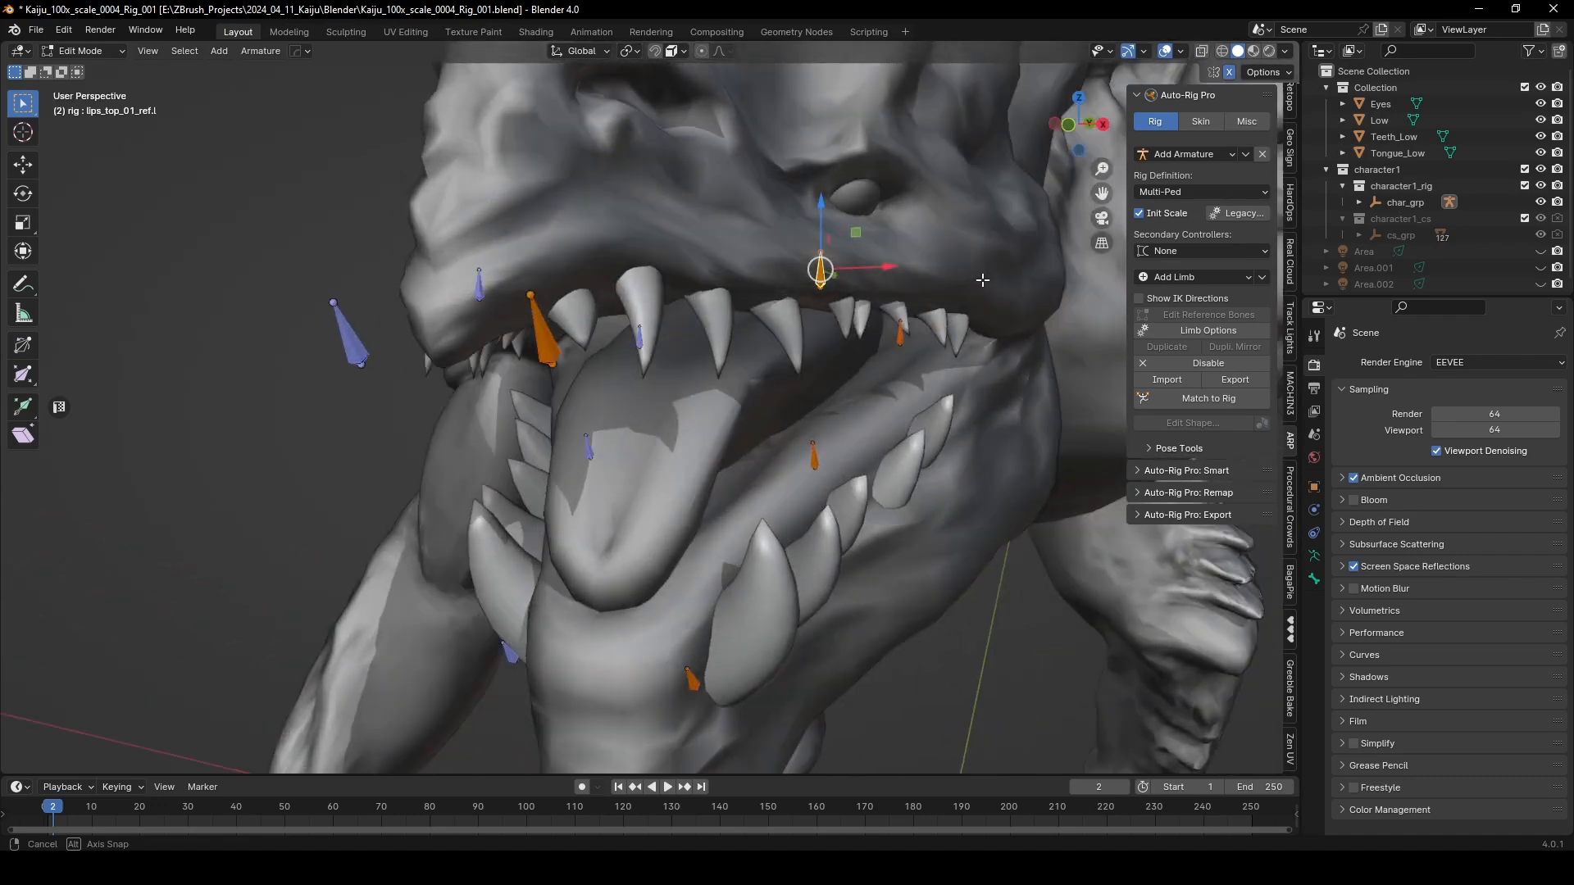
key("s")
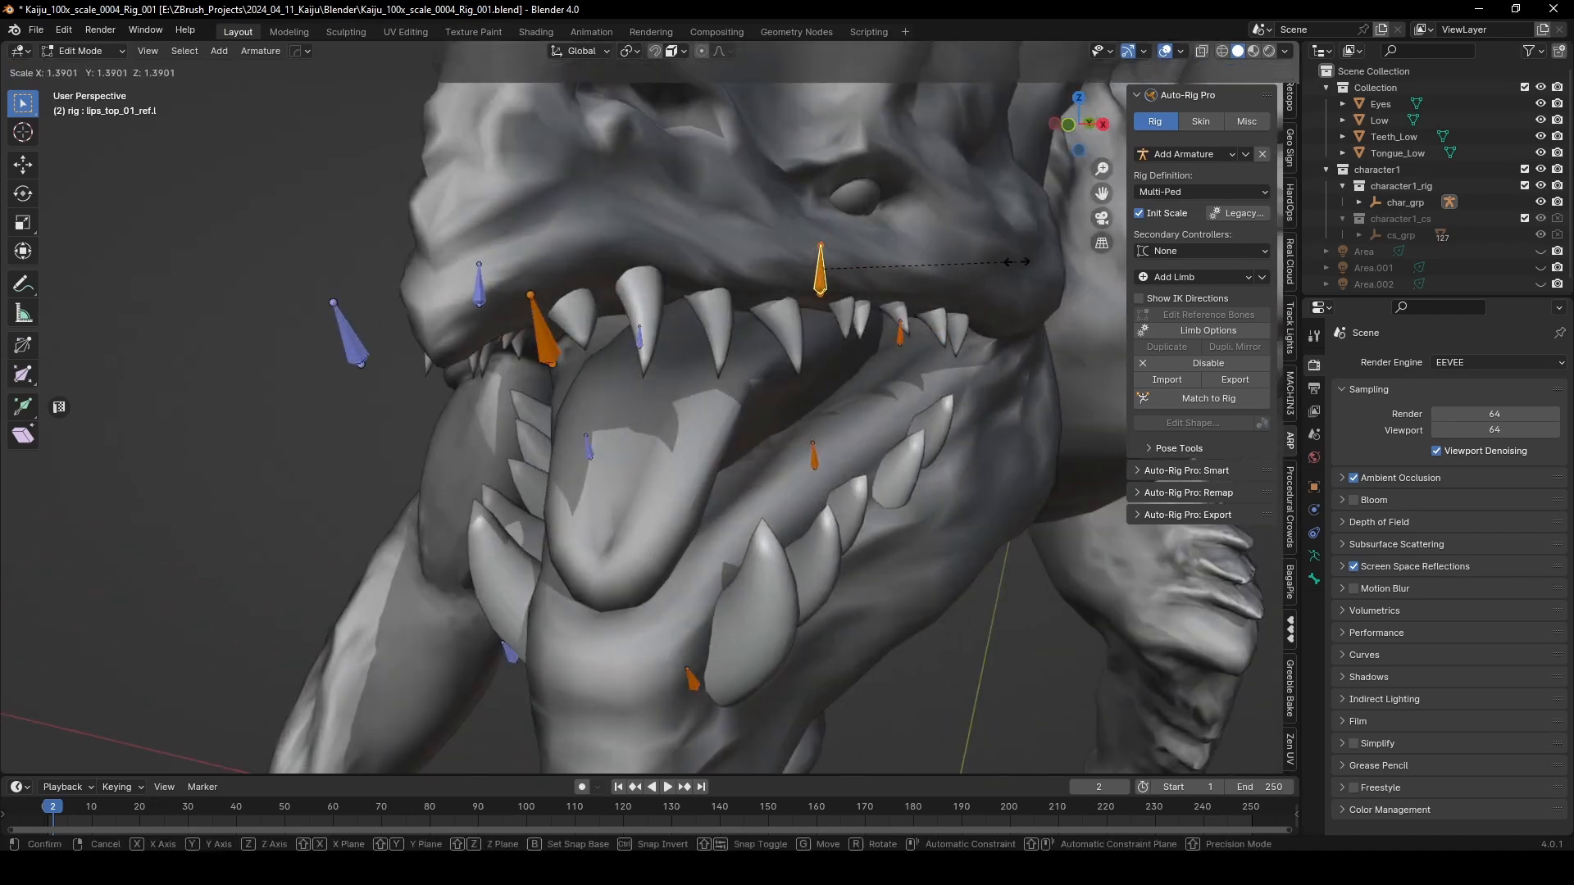
left_click(1025, 259)
Step: Move the lips_bot_01_ref.l bone outward along X onto the lower lip, then nudge it slightly forward and down
middle_click_drag(721, 455, 758, 461)
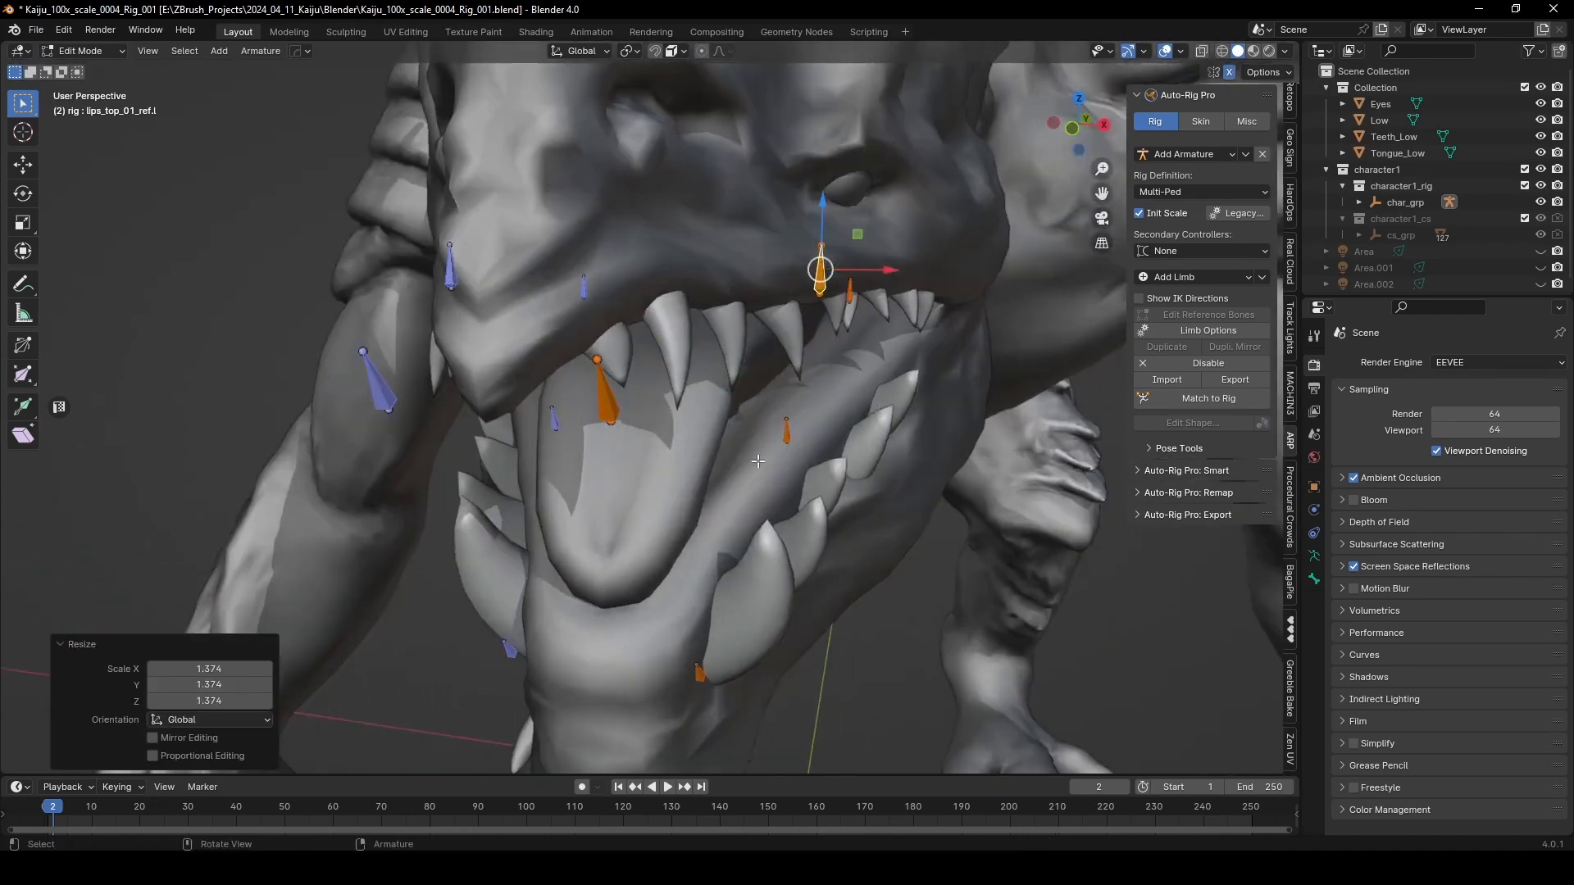
left_click(789, 429)
key("g")
key("x")
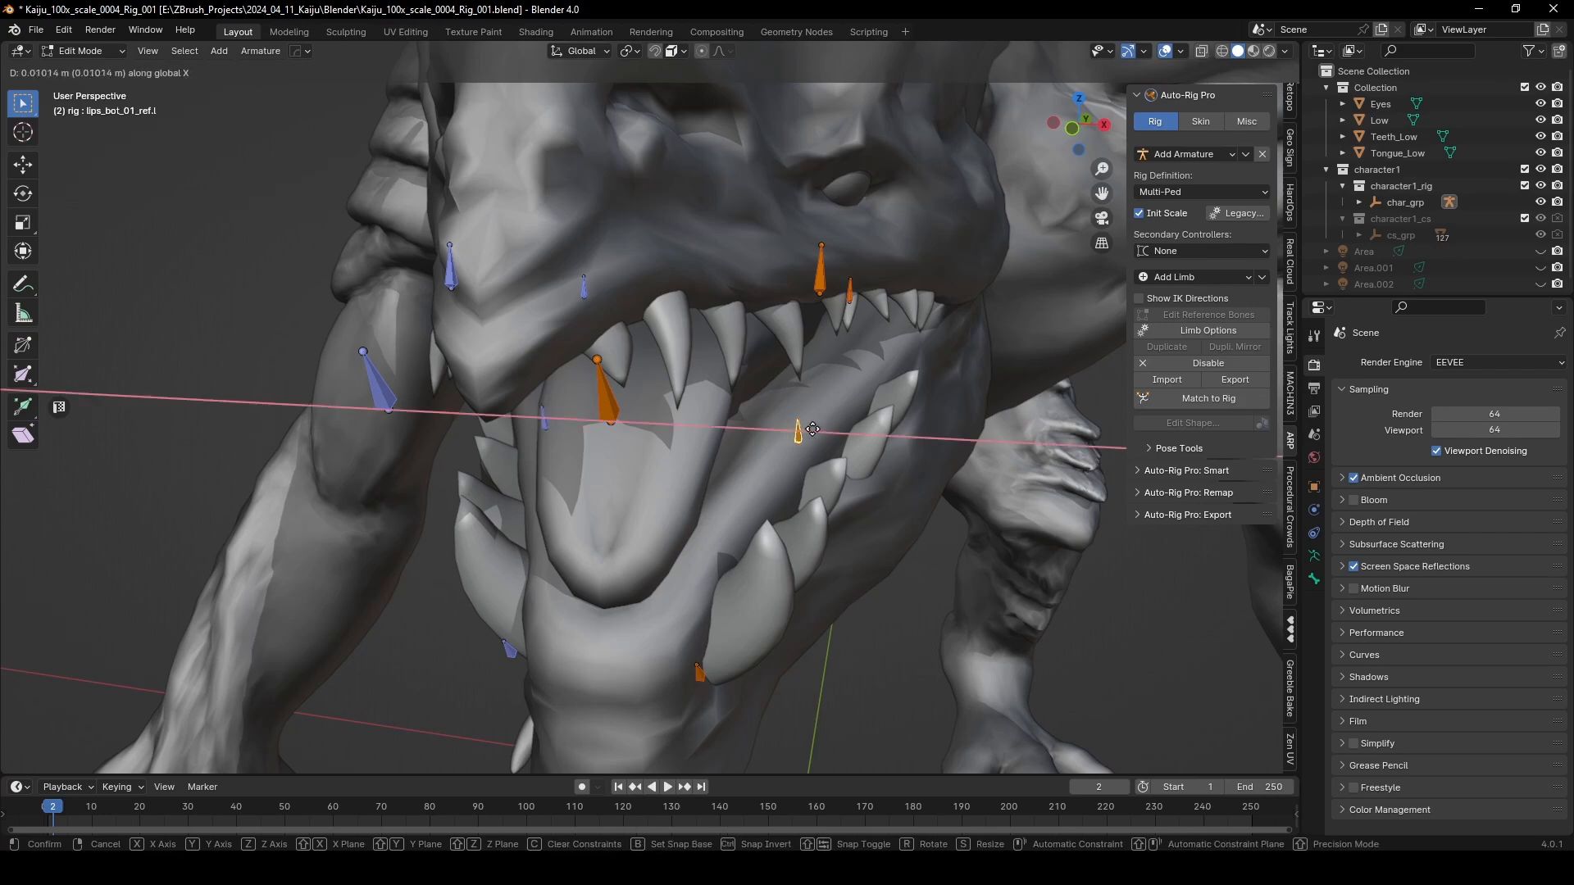
left_click(902, 424)
middle_click_drag(902, 425, 829, 418, "alt")
key("g")
left_click(870, 457)
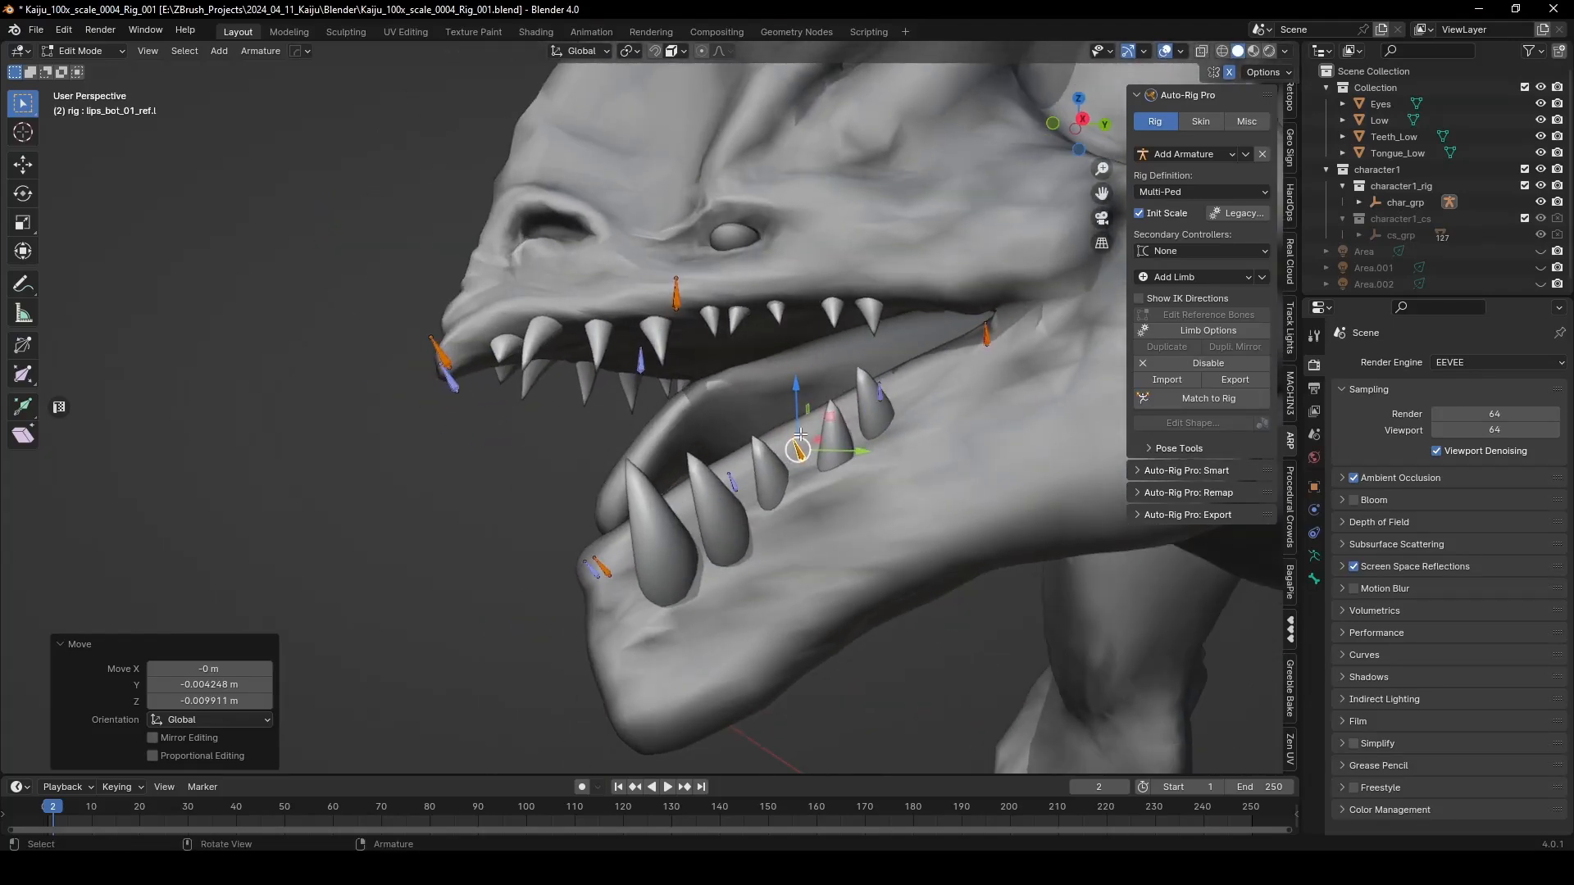
Step: Enlarge the lips_bot_01_ref.l bone and scale the lips_bot_ref.l bone at the lower lip's tip up by about 1.478
middle_click_drag(735, 466, 509, 647)
middle_click_drag(629, 613, 611, 602)
scroll(704, 508, "up", 2)
key("s")
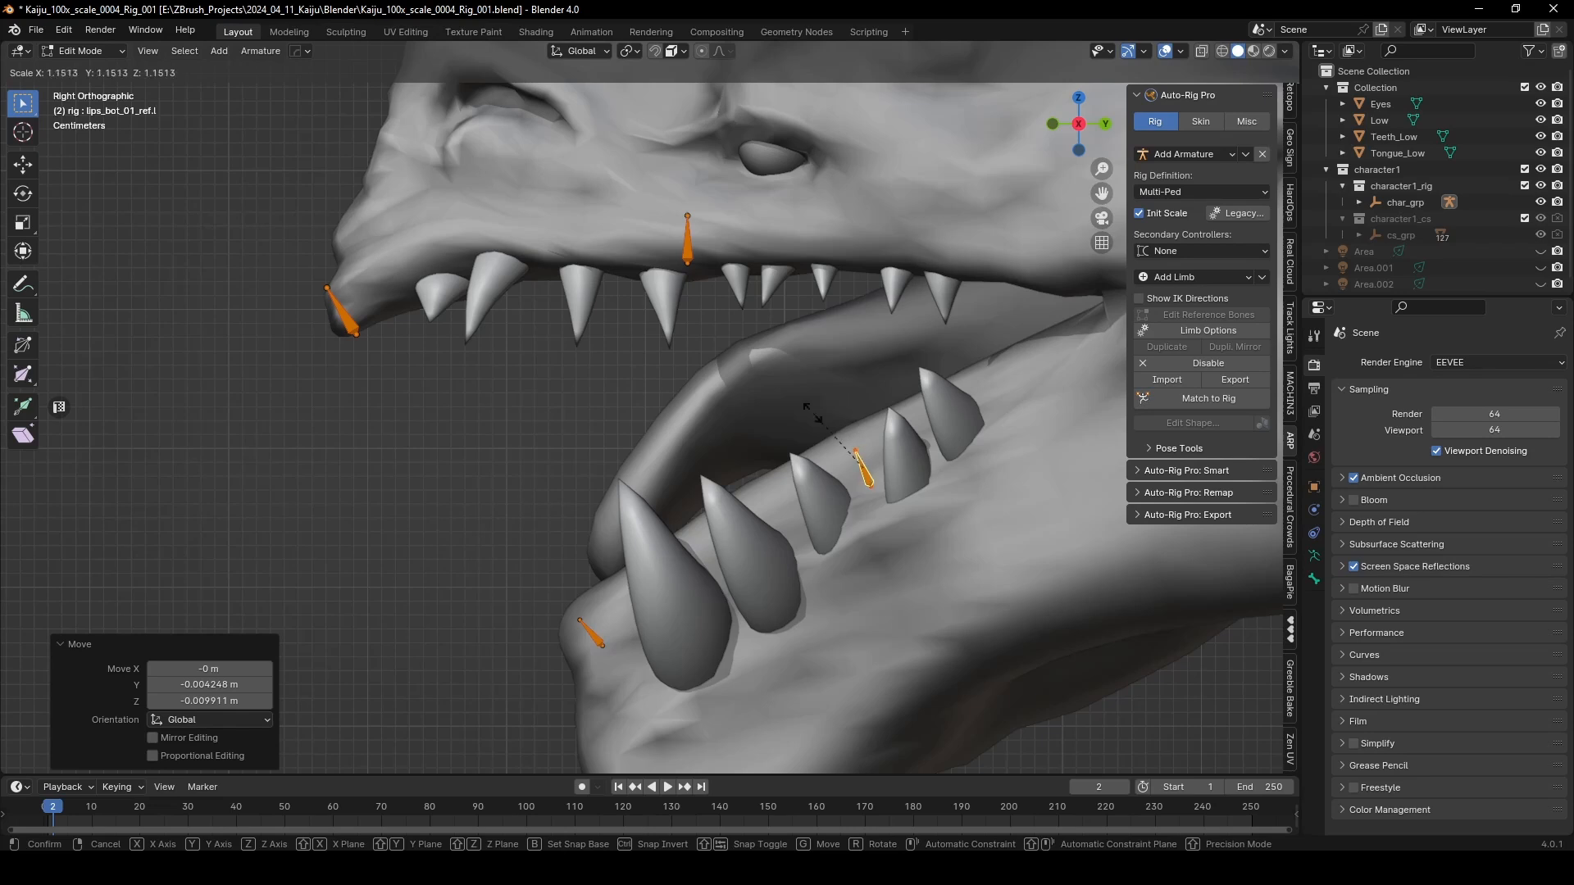
left_click(773, 407)
left_click(595, 640)
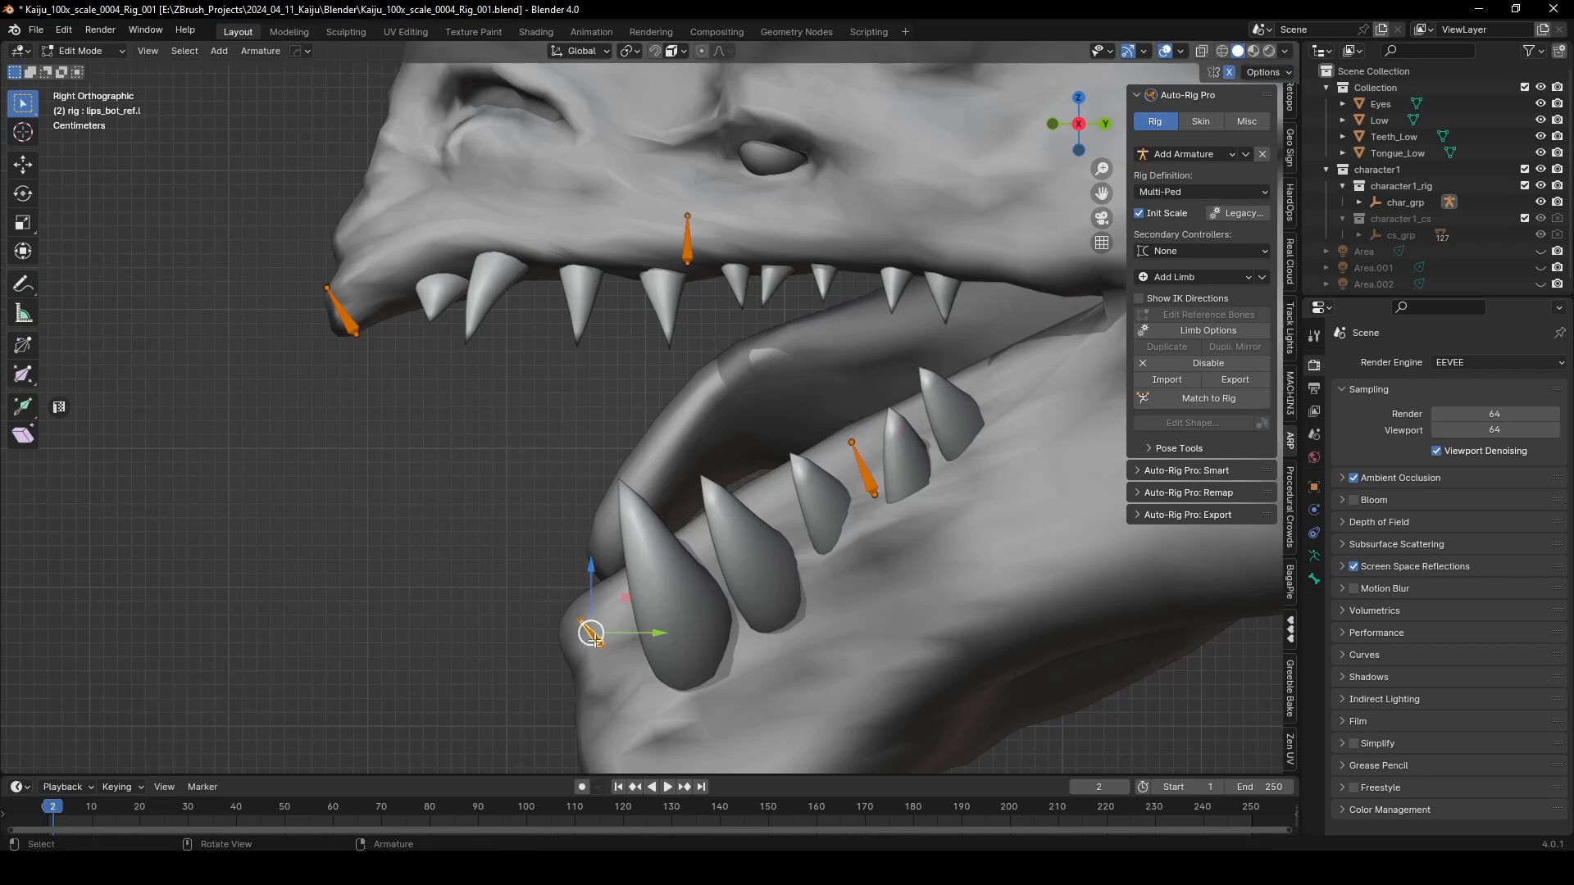
key("s")
left_click(794, 469)
Step: Enlarge the lips_smile_ref.l bone at the corner of the mouth
middle_click_drag(1100, 222, 776, 292, "shift")
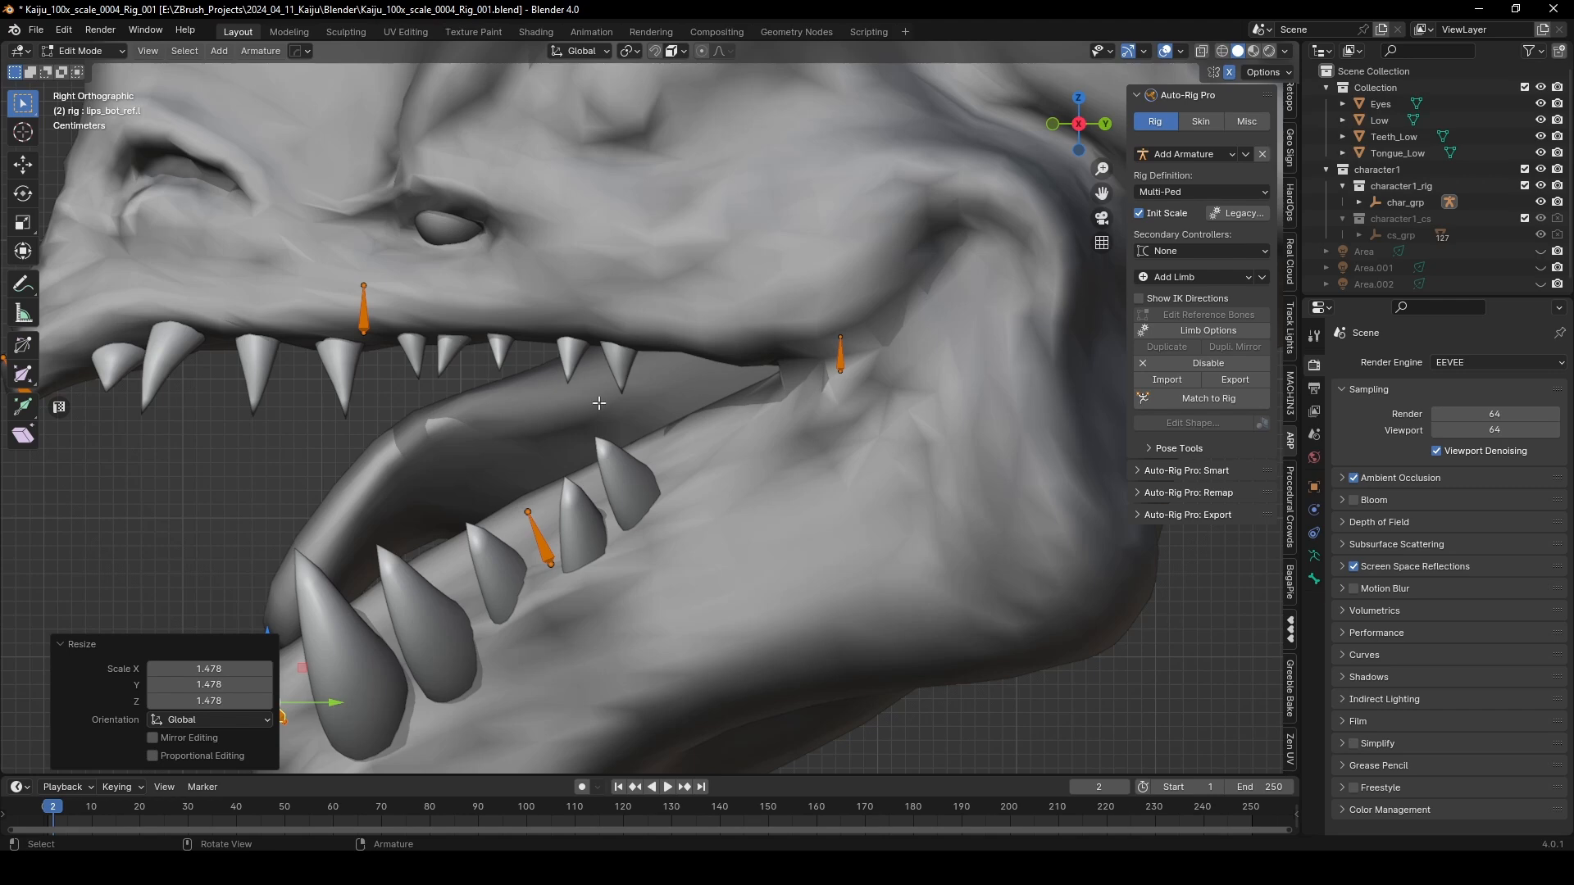
left_click(836, 358)
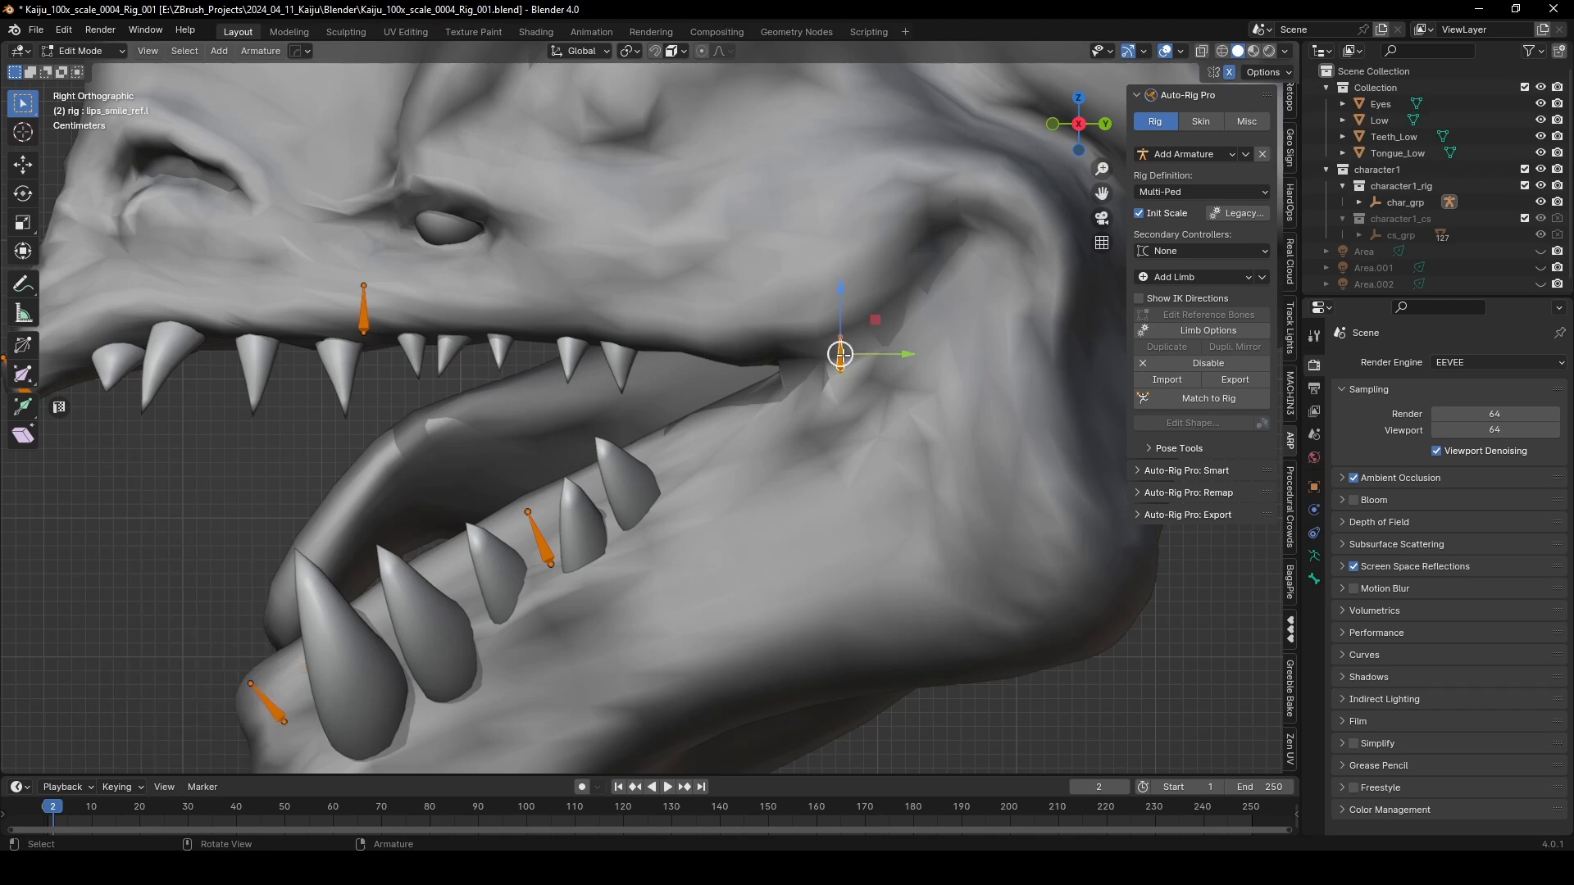
key("s")
left_click(895, 283)
Step: Move the lips_top_ref.l bone at the snout tip inward and backward onto the snout outline in the top view
middle_click_drag(736, 364, 751, 537)
scroll(751, 538, "down", 1, "alt")
middle_click_drag(855, 668, 790, 420, "shift")
scroll(722, 468, "up", 4)
scroll(721, 467, "up", 3)
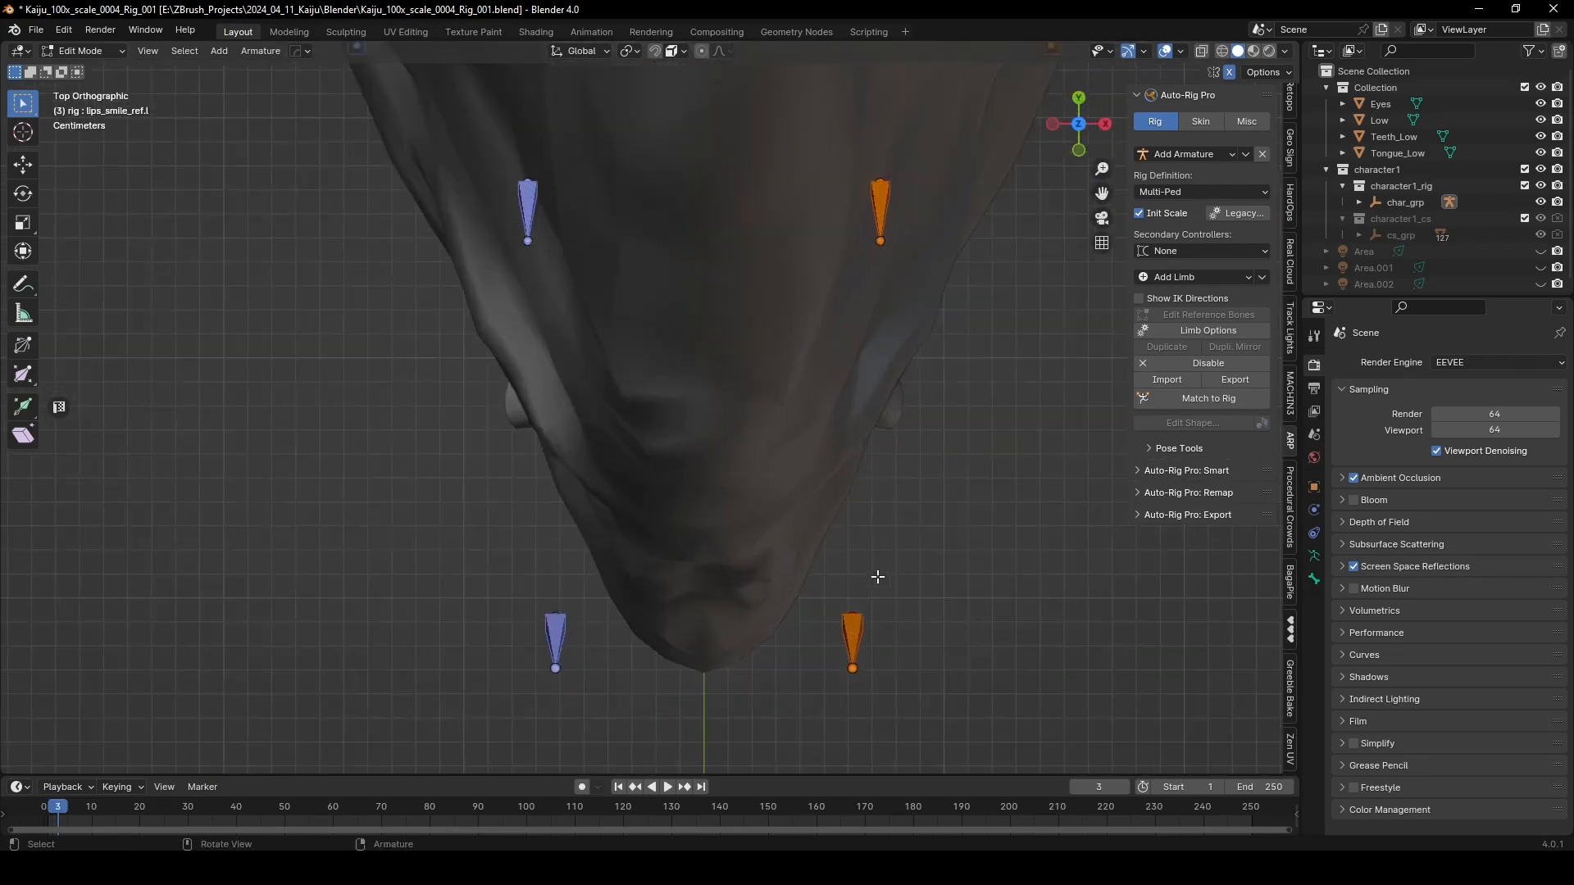
left_click_drag(977, 573, 816, 720)
key("g")
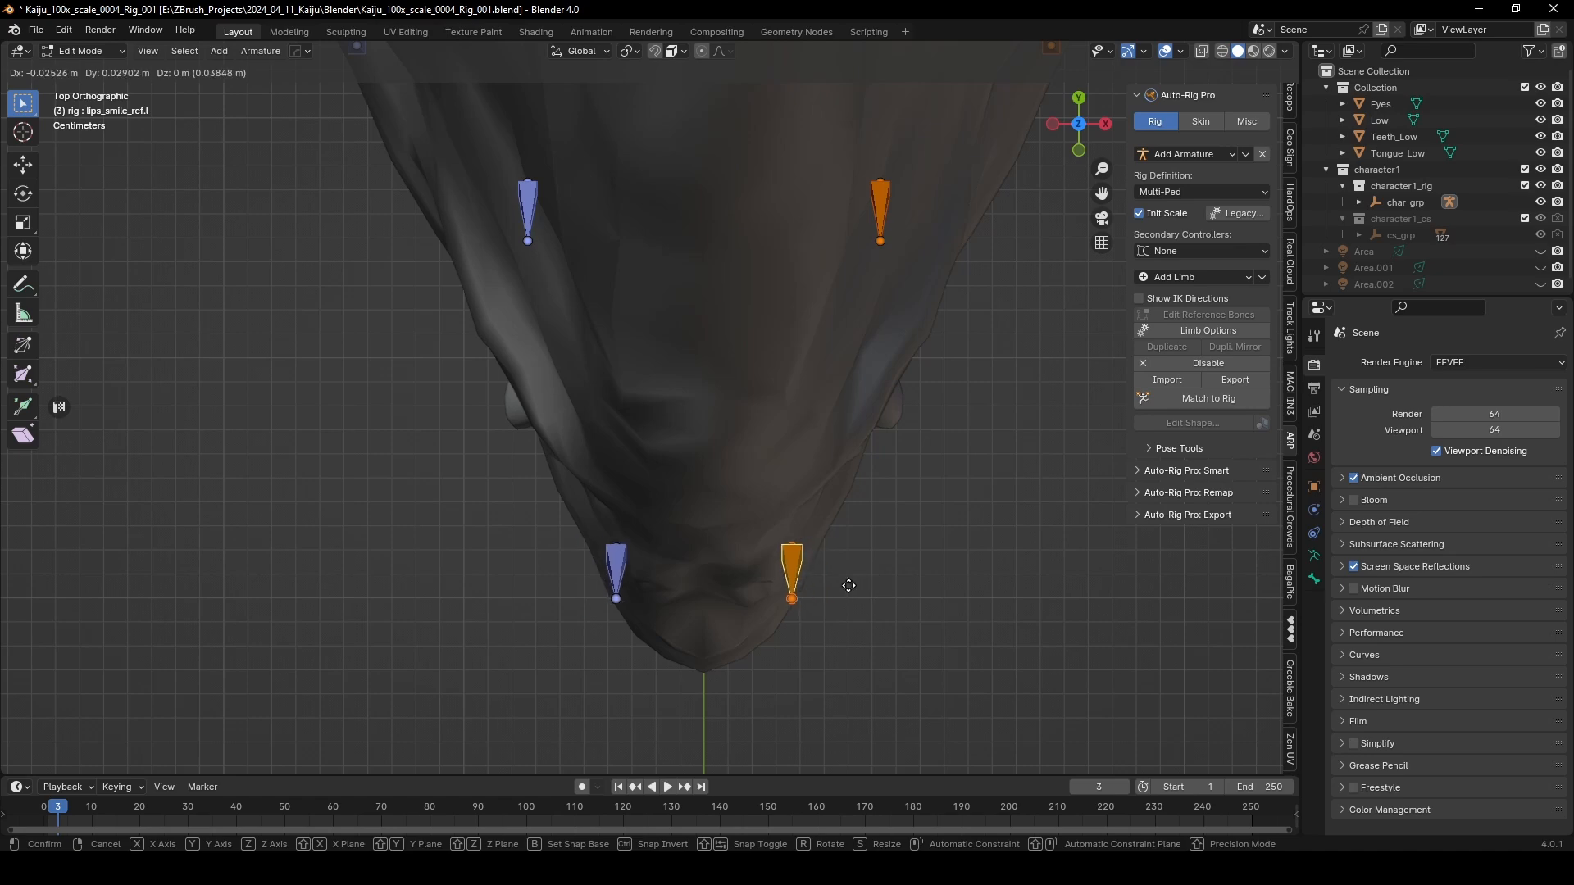
left_click(848, 586)
Step: Move the lips_top_ref.l bone back and up above the front upper teeth, then nudge it about 0.004 m forward and 0.009 m down
middle_click_drag(848, 585, 790, 418)
key("g")
left_click(1029, 365)
scroll(1008, 373, "down", 4)
key("g")
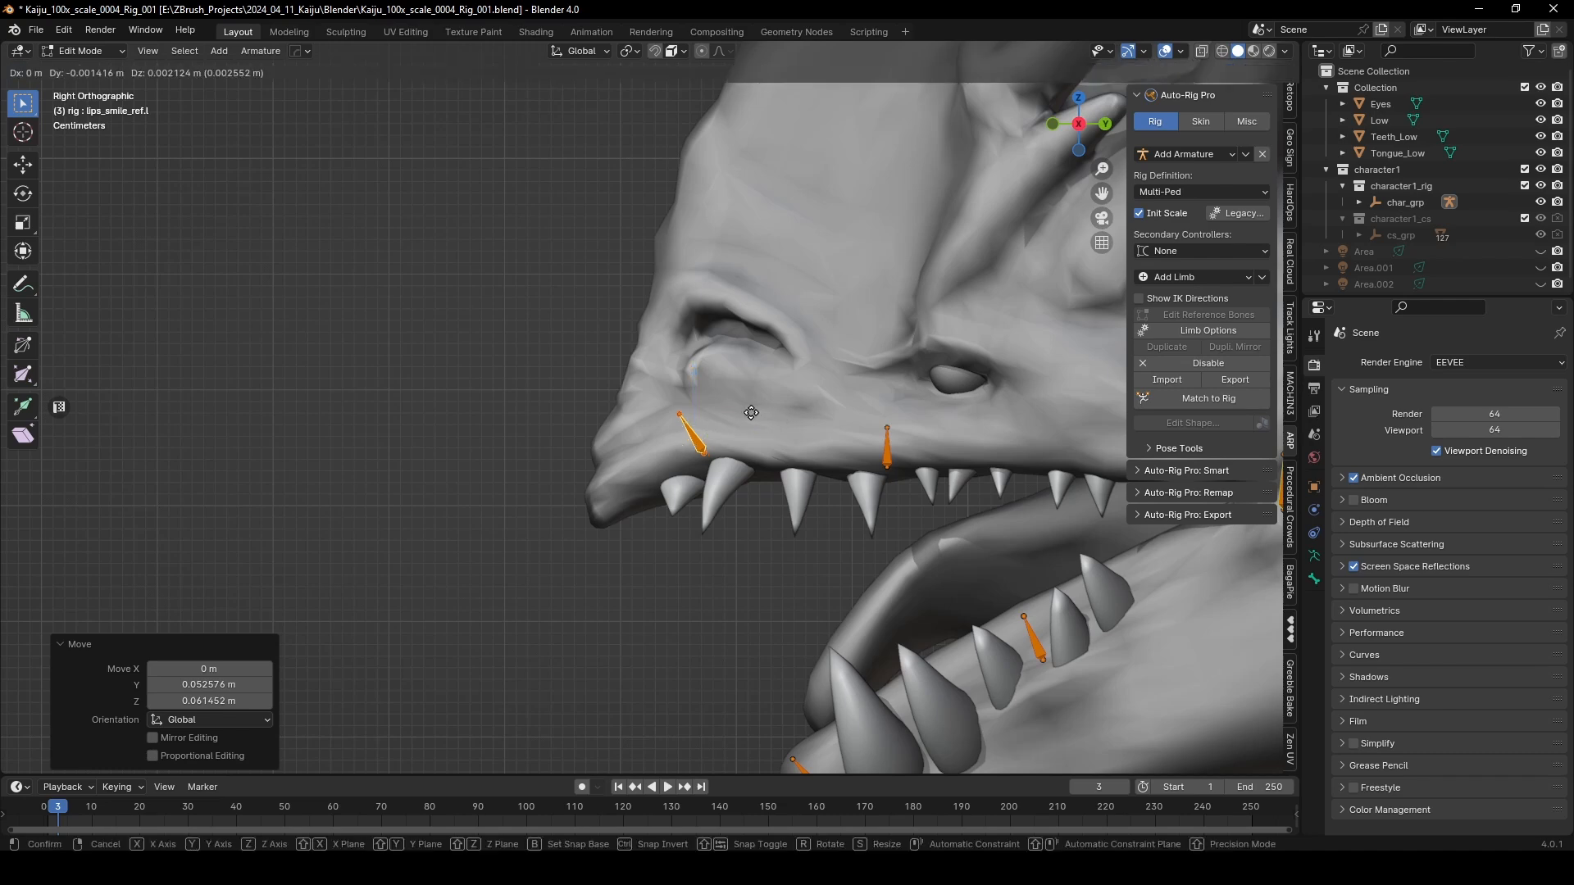
left_click(749, 424)
scroll(762, 428, "down", 2)
scroll(873, 445, "up", 3)
Step: Move the lips_top_01_ref.l bone on the upper lip about 0.007 m back in Y and 0.010 m down in Z
middle_click_drag(873, 445, 633, 441, "shift")
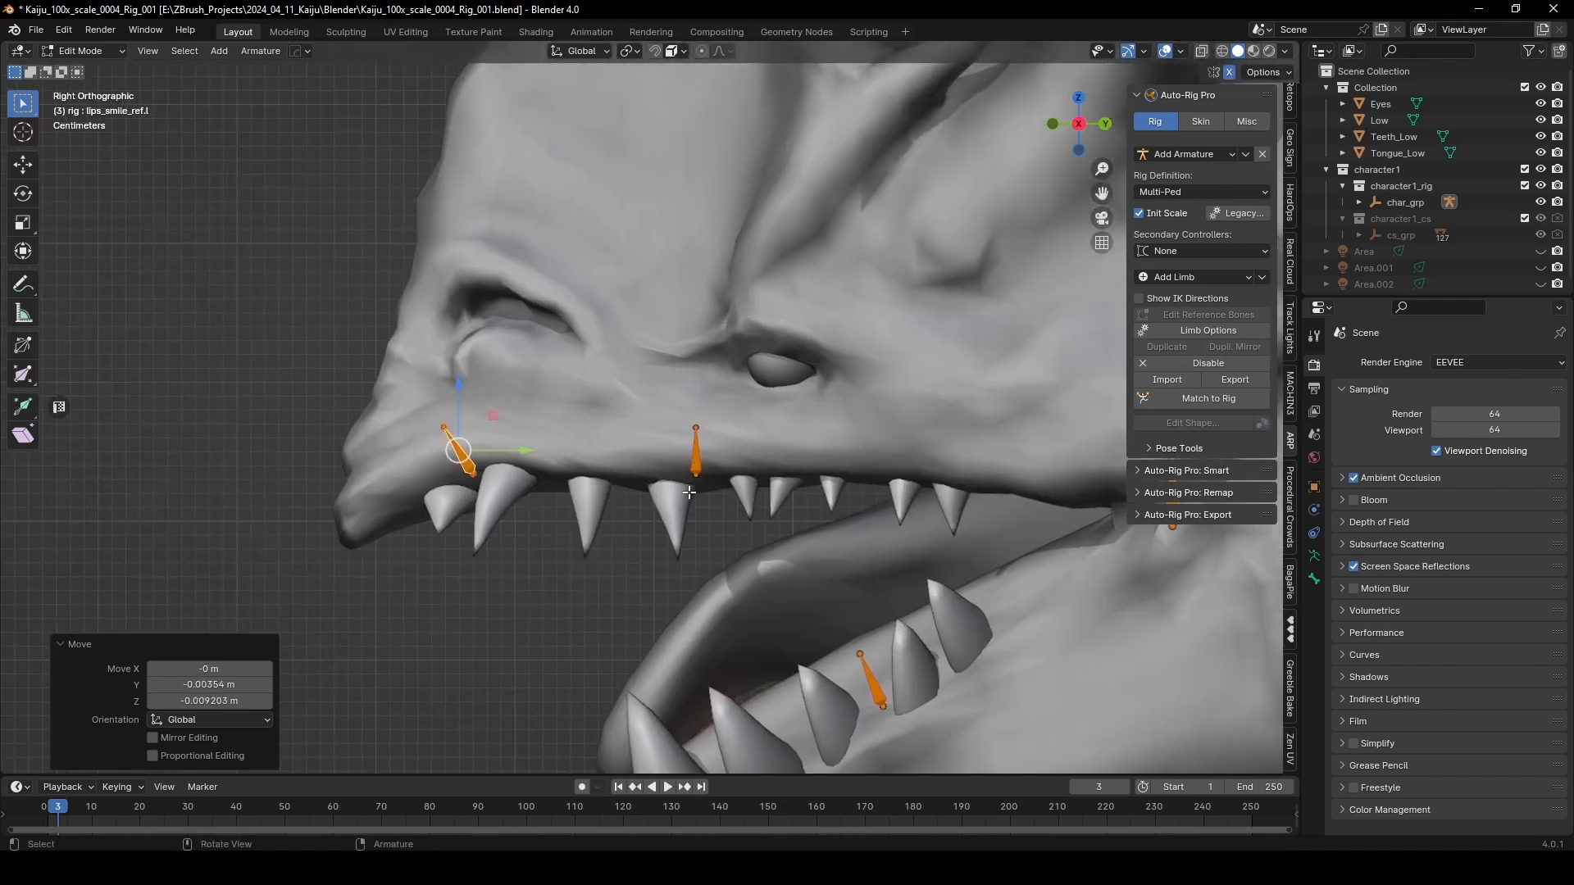
scroll(634, 446, "up", 1)
left_click_drag(619, 594, 787, 465)
key("g")
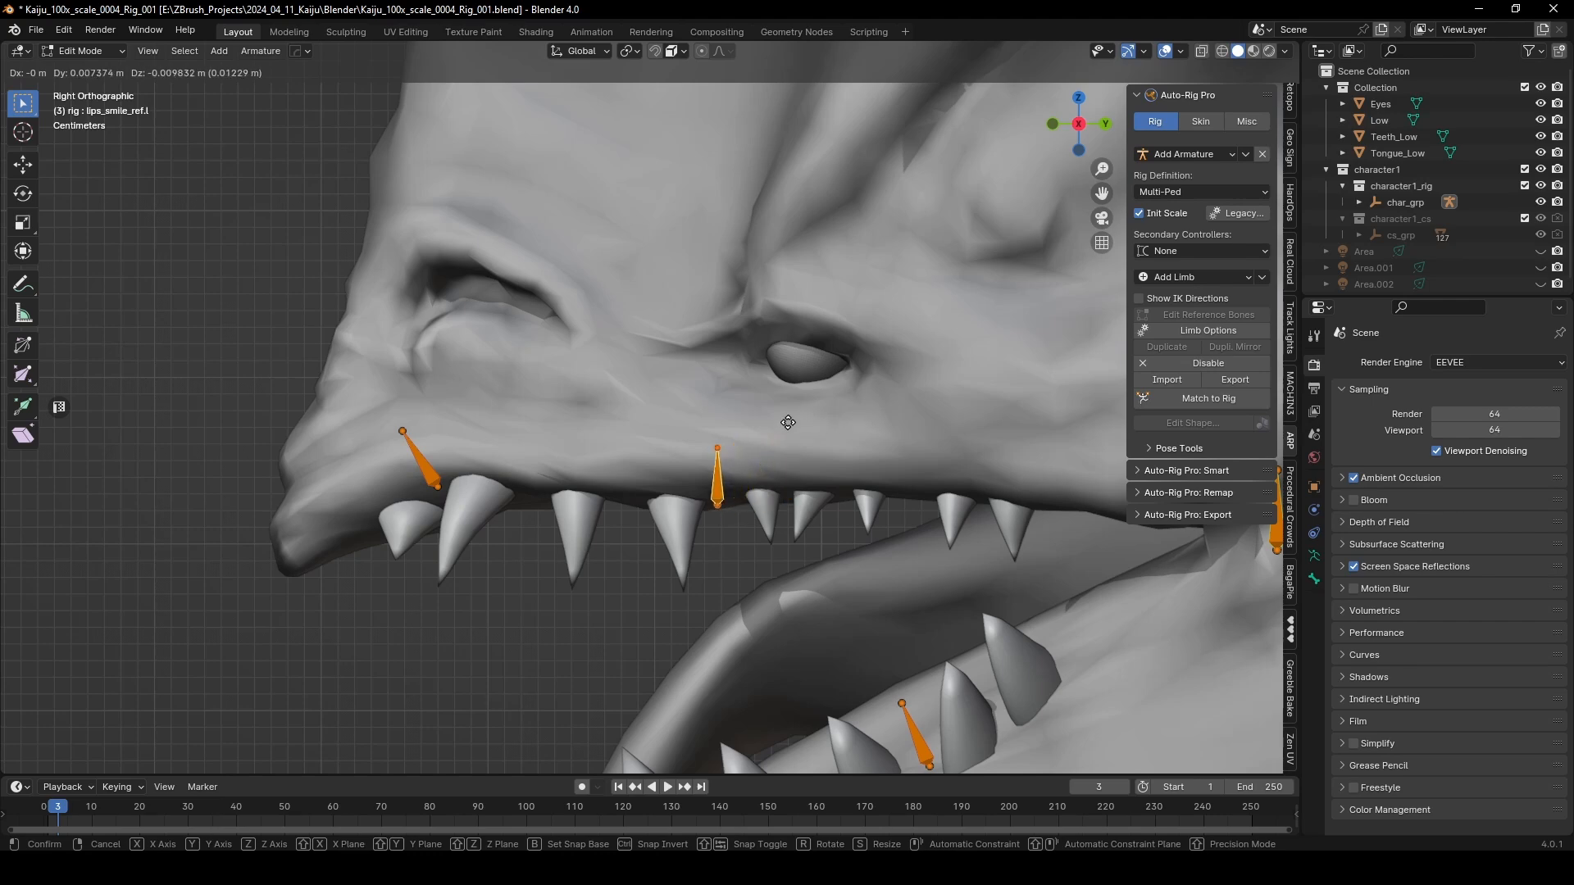
left_click(787, 422)
Step: Reveal all hidden reference bones and select the left eyelid bone cluster floating in front of the snout
middle_click_drag(759, 463, 674, 426)
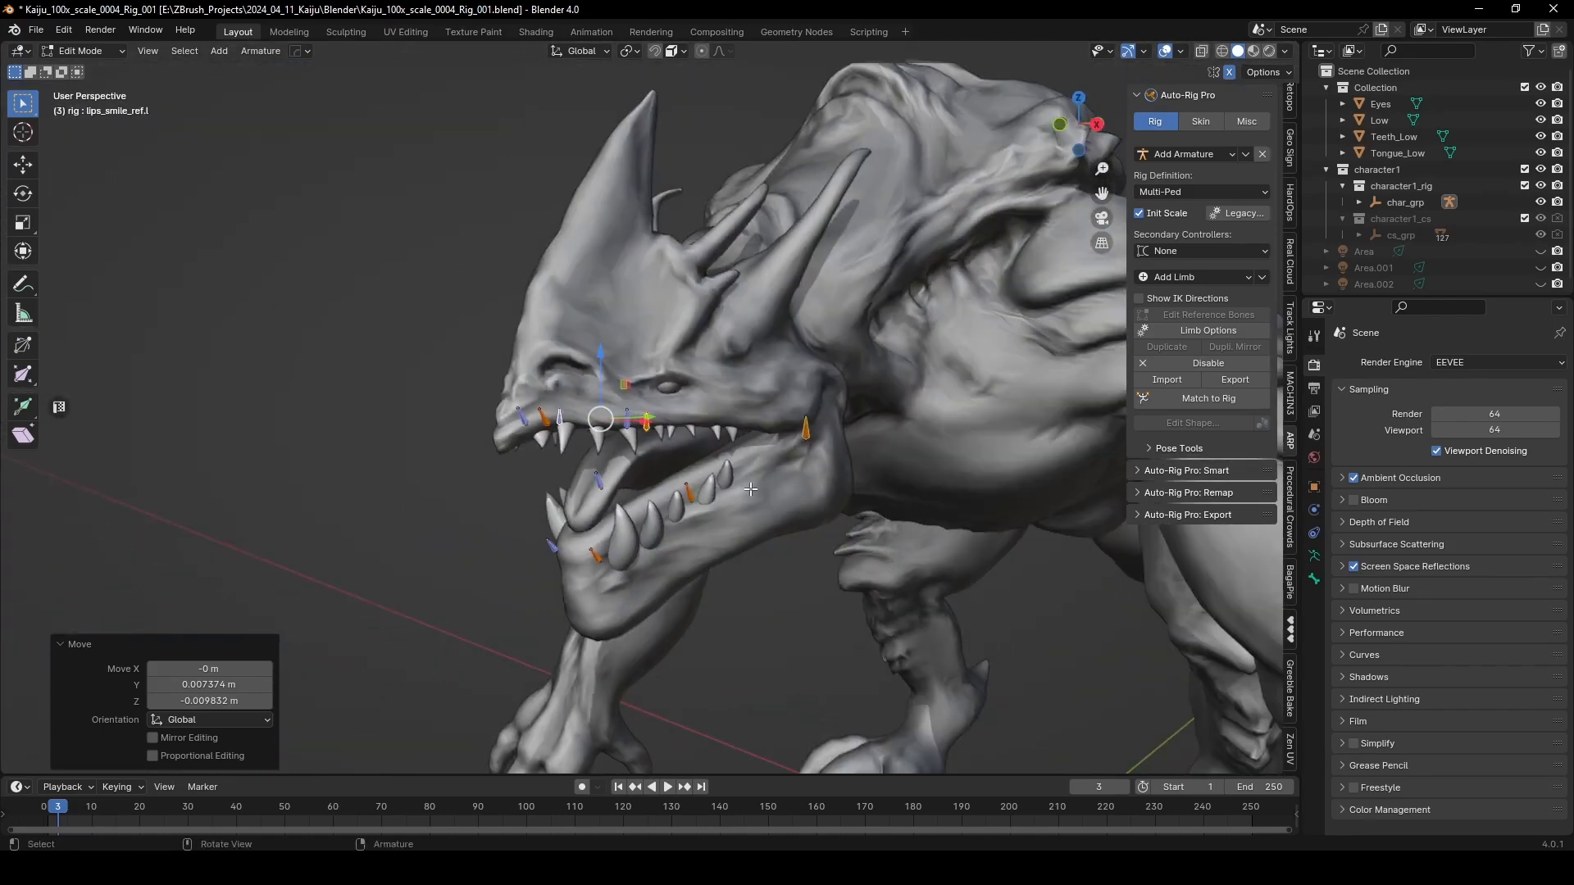
key("alt+h")
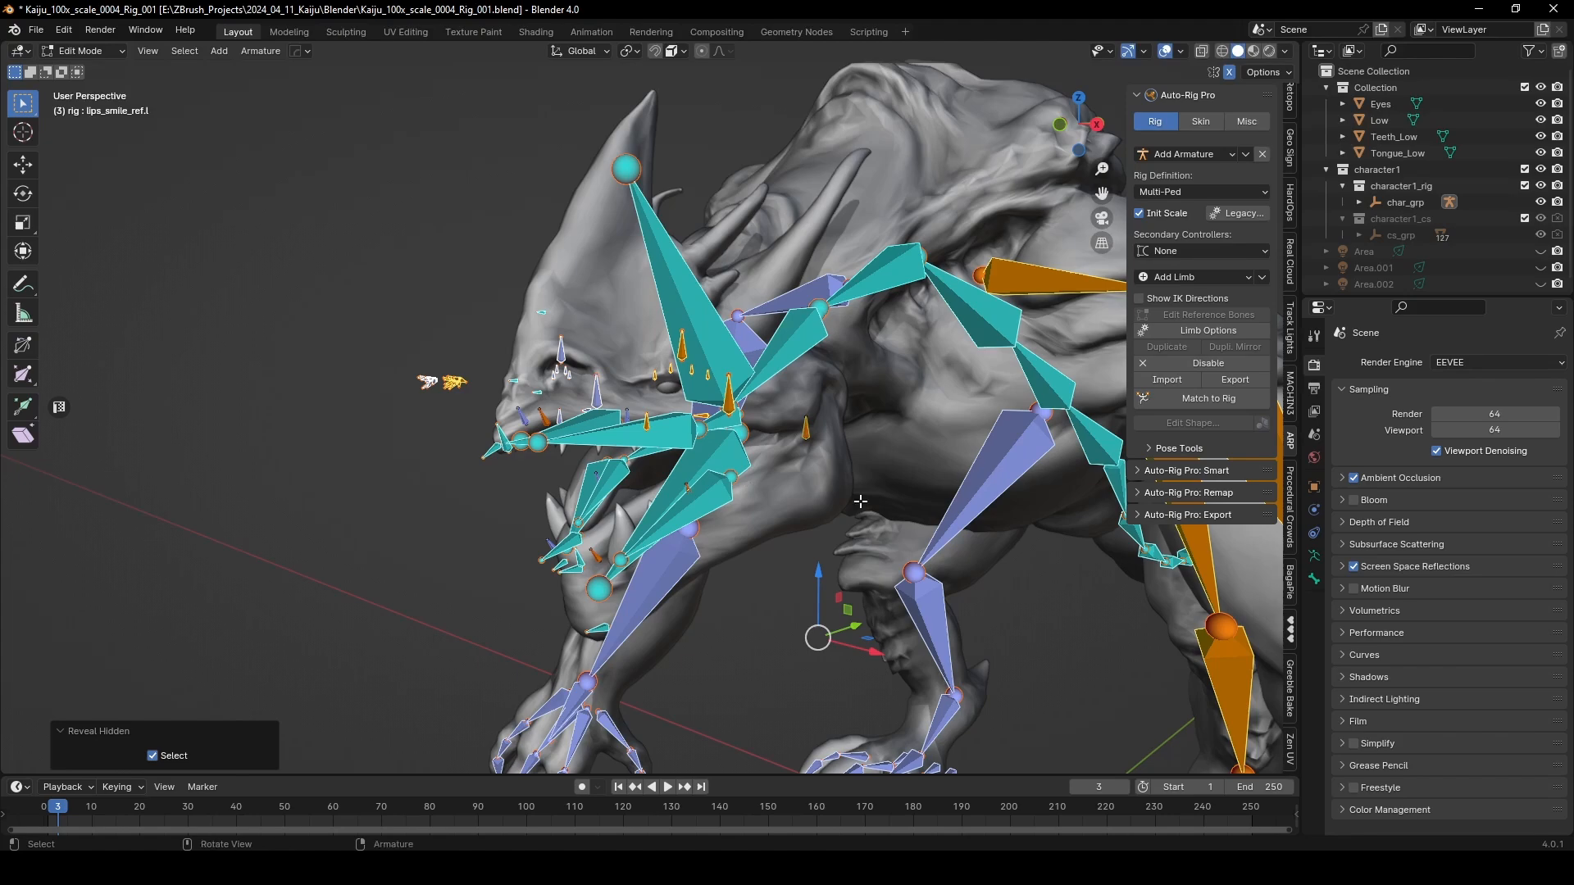
middle_click_drag(860, 501, 682, 509)
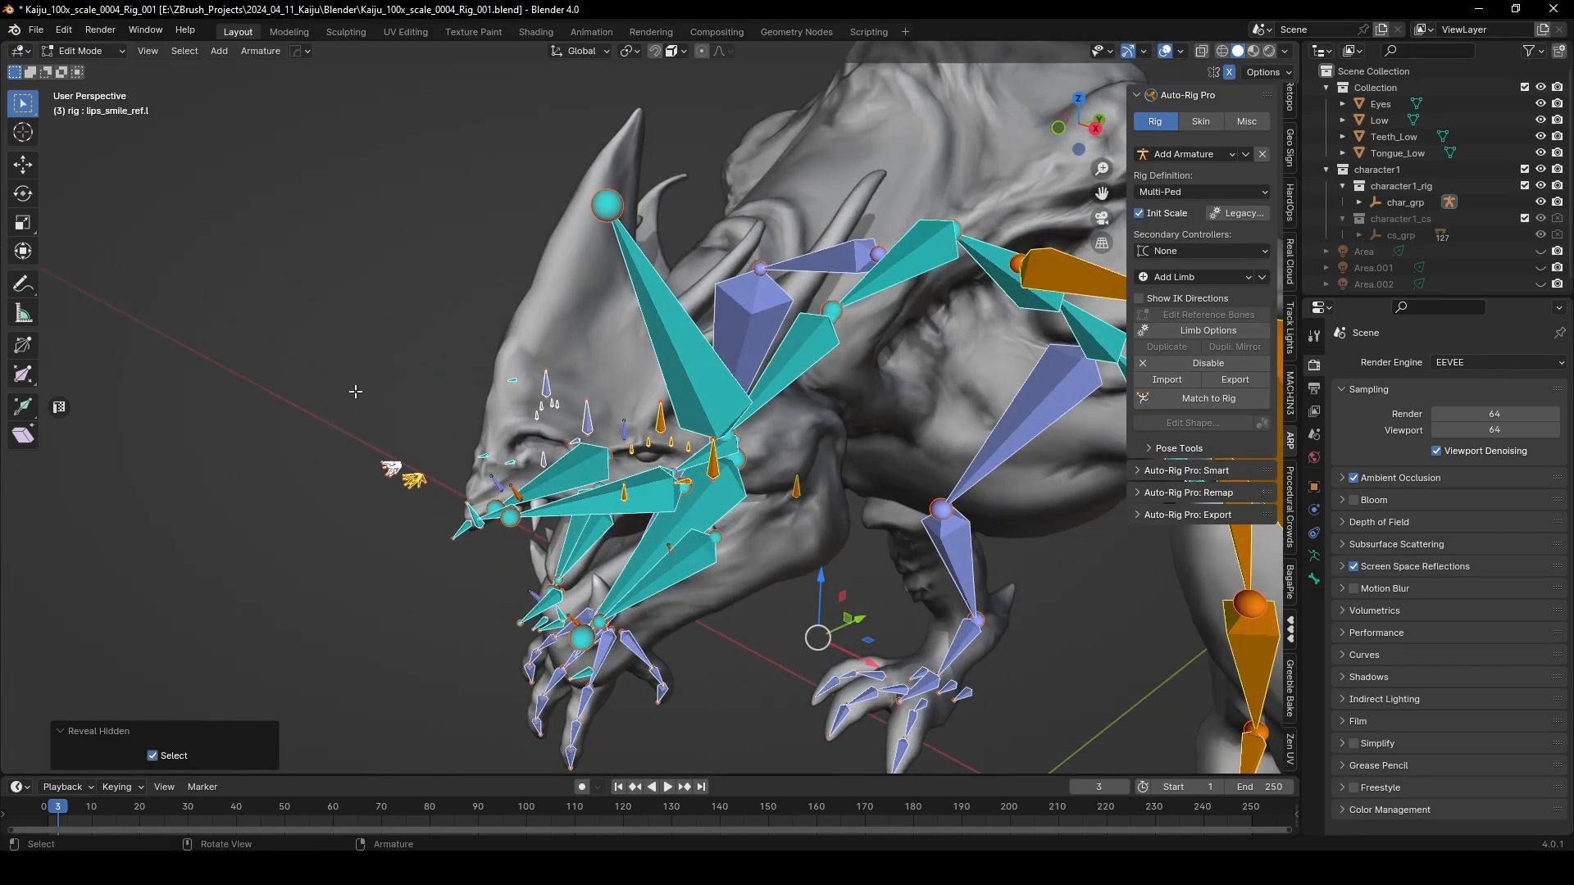
scroll(244, 550, "up", 2)
middle_click_drag(236, 562, 484, 471, "shift")
scroll(679, 390, "up", 1)
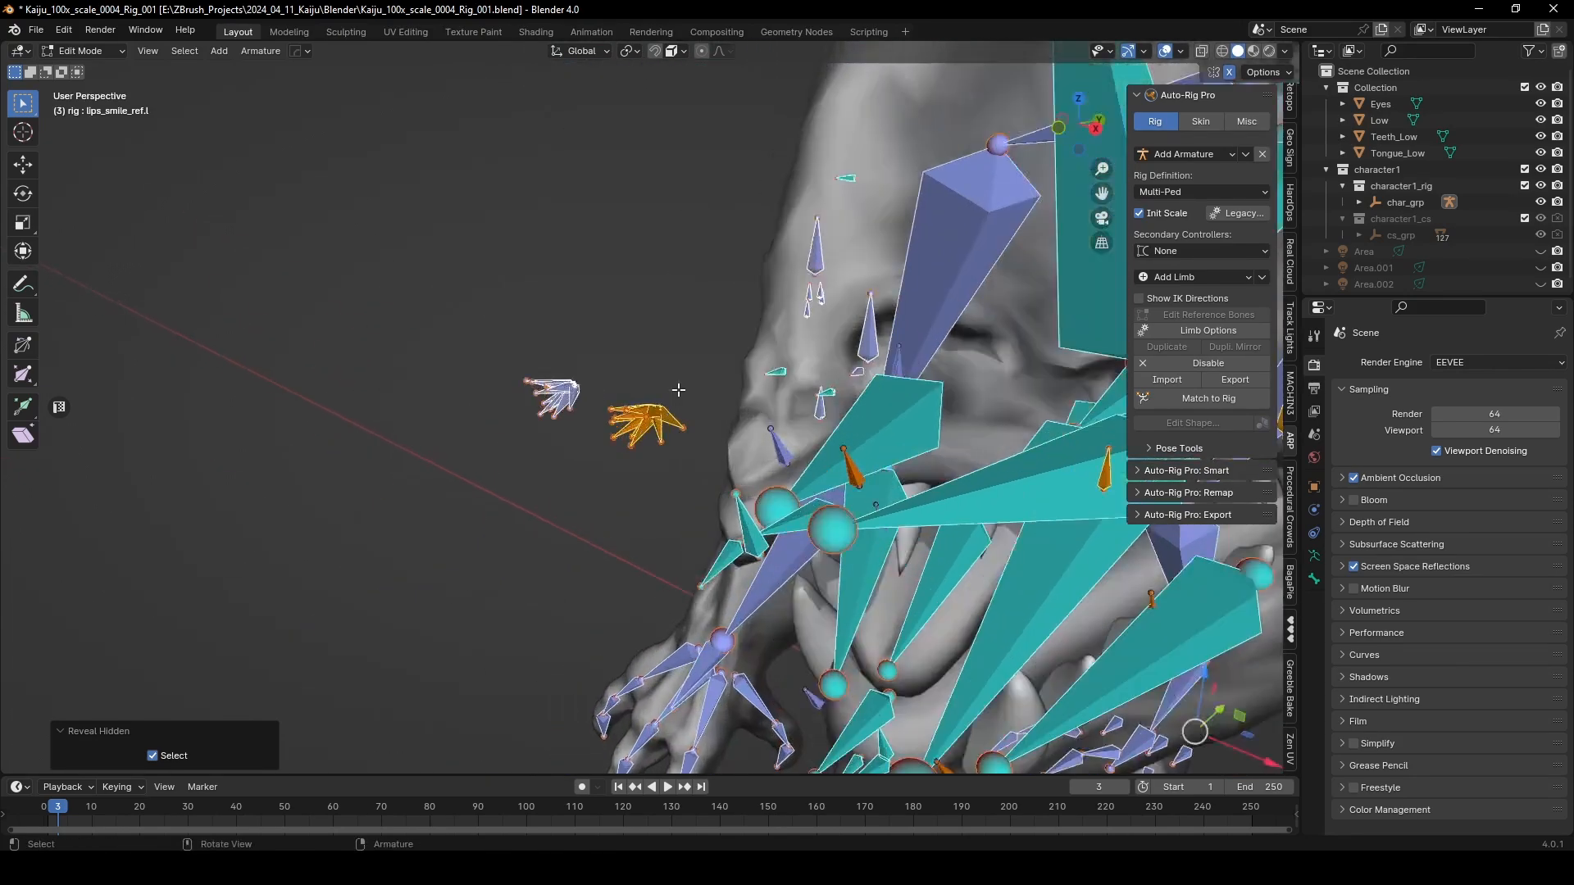
scroll(678, 390, "up", 3)
scroll(677, 389, "down", 4)
left_click(673, 385)
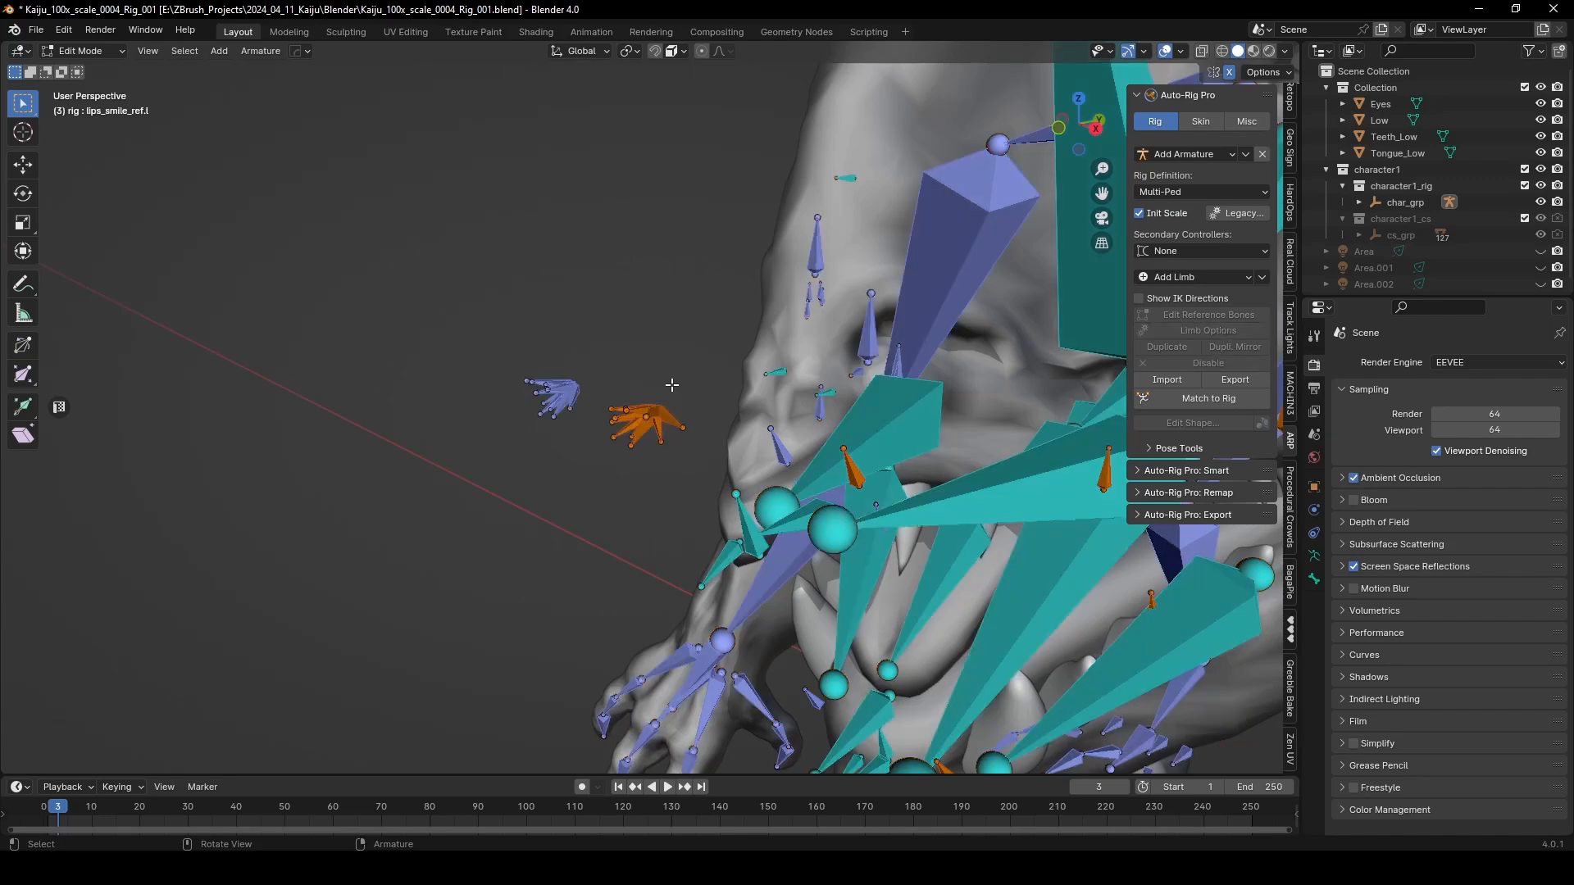
left_click_drag(601, 481, 601, 481)
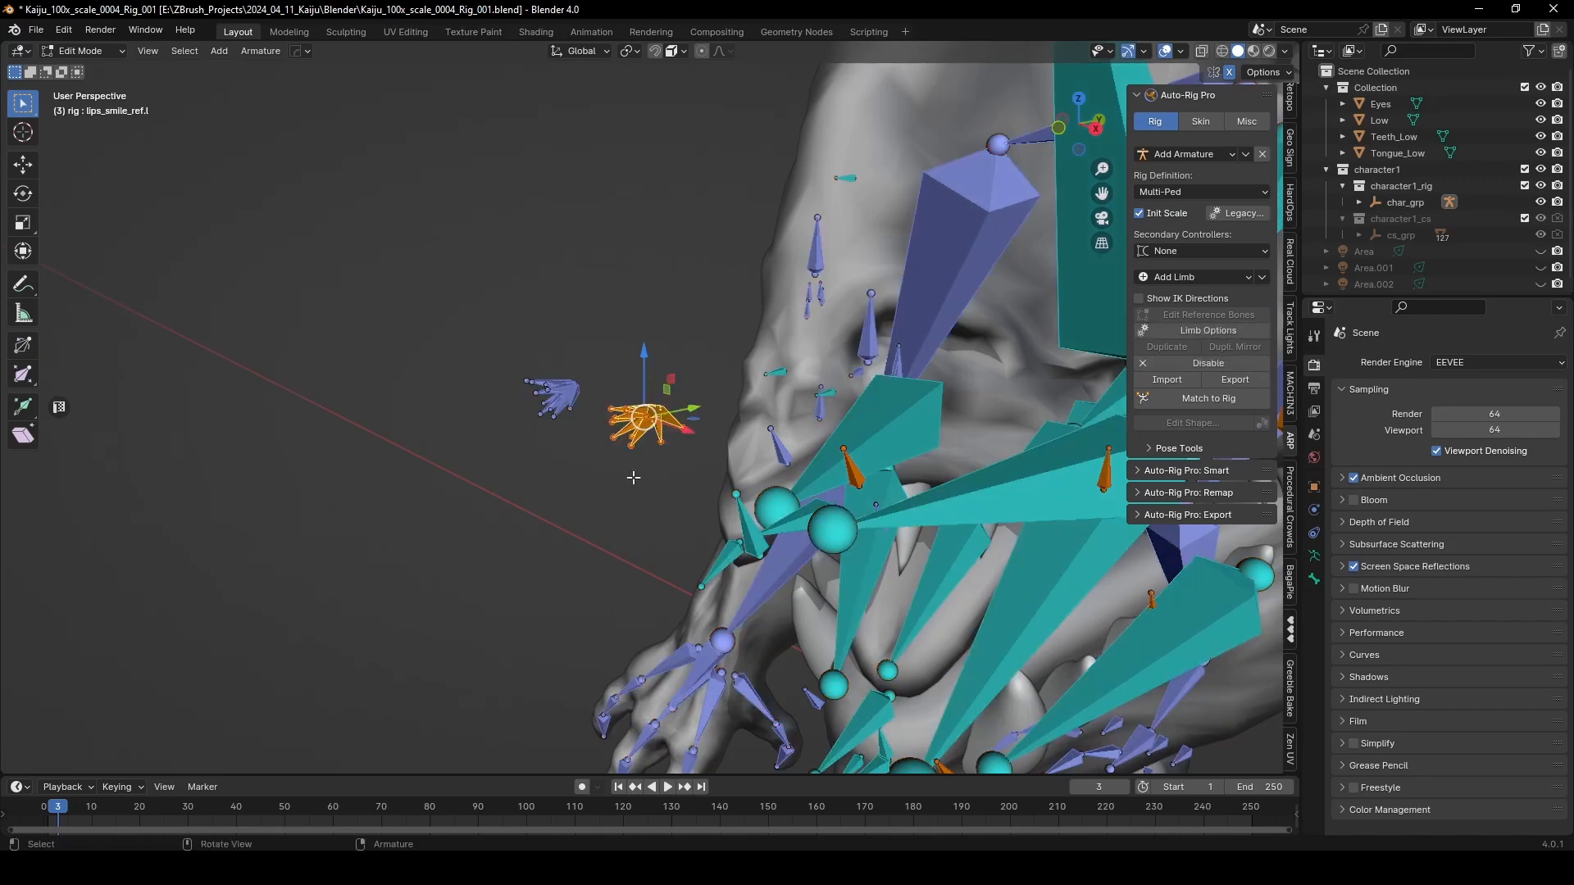
Step: Move the left eyelid bone cluster about 0.43 m back in Y and 0.019 m down to the eye in the side view
key("KP_1")
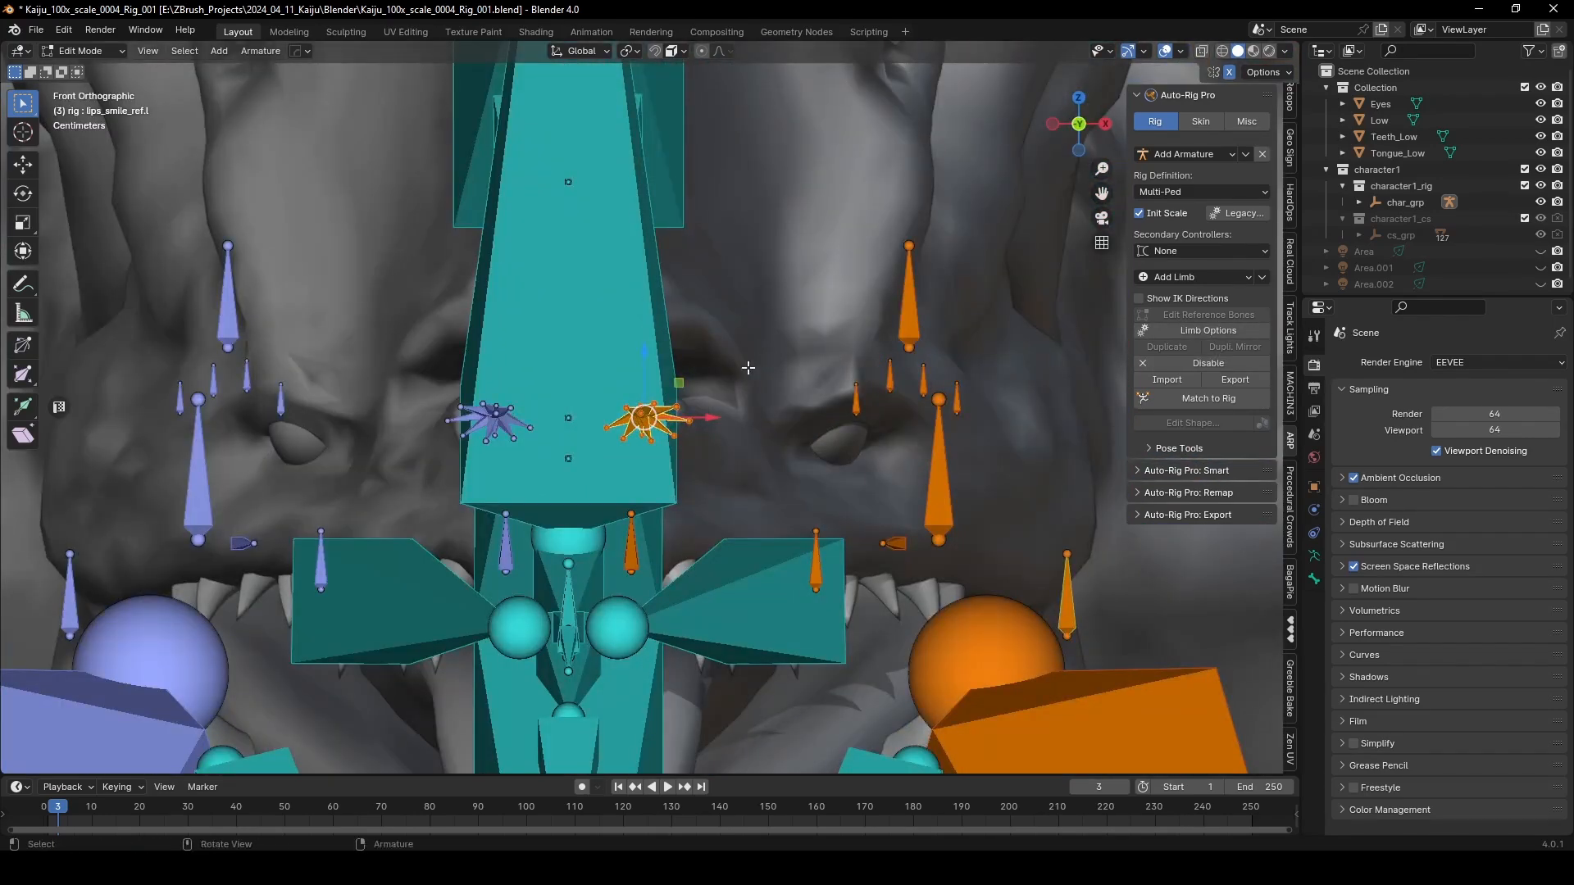
middle_click_drag(915, 436, 536, 407)
scroll(519, 397, "down", 2)
key("g")
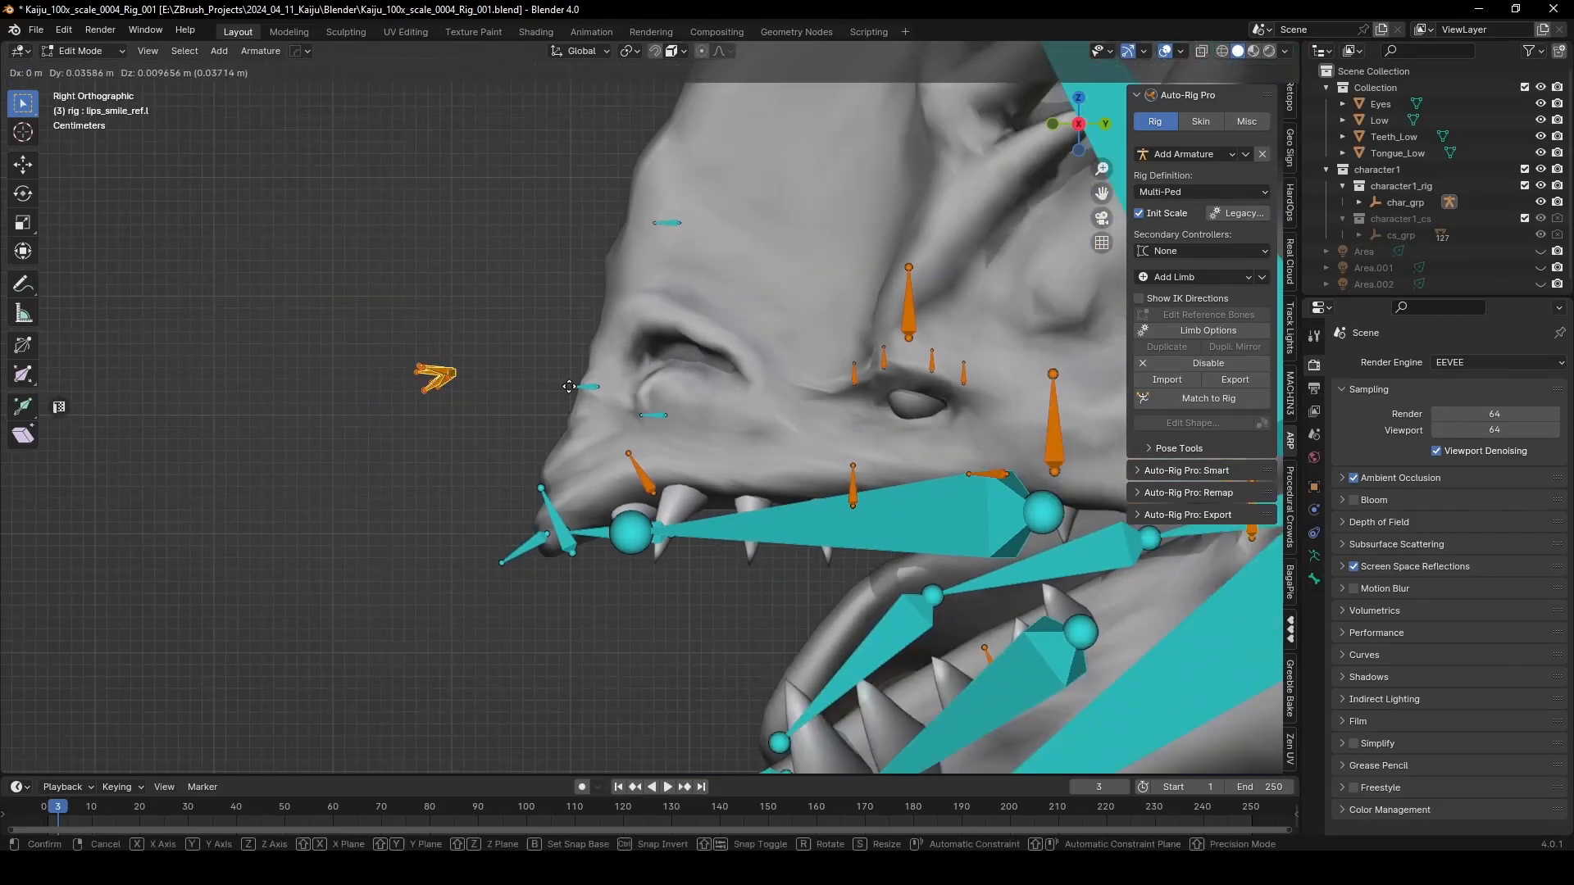
left_click(1027, 420)
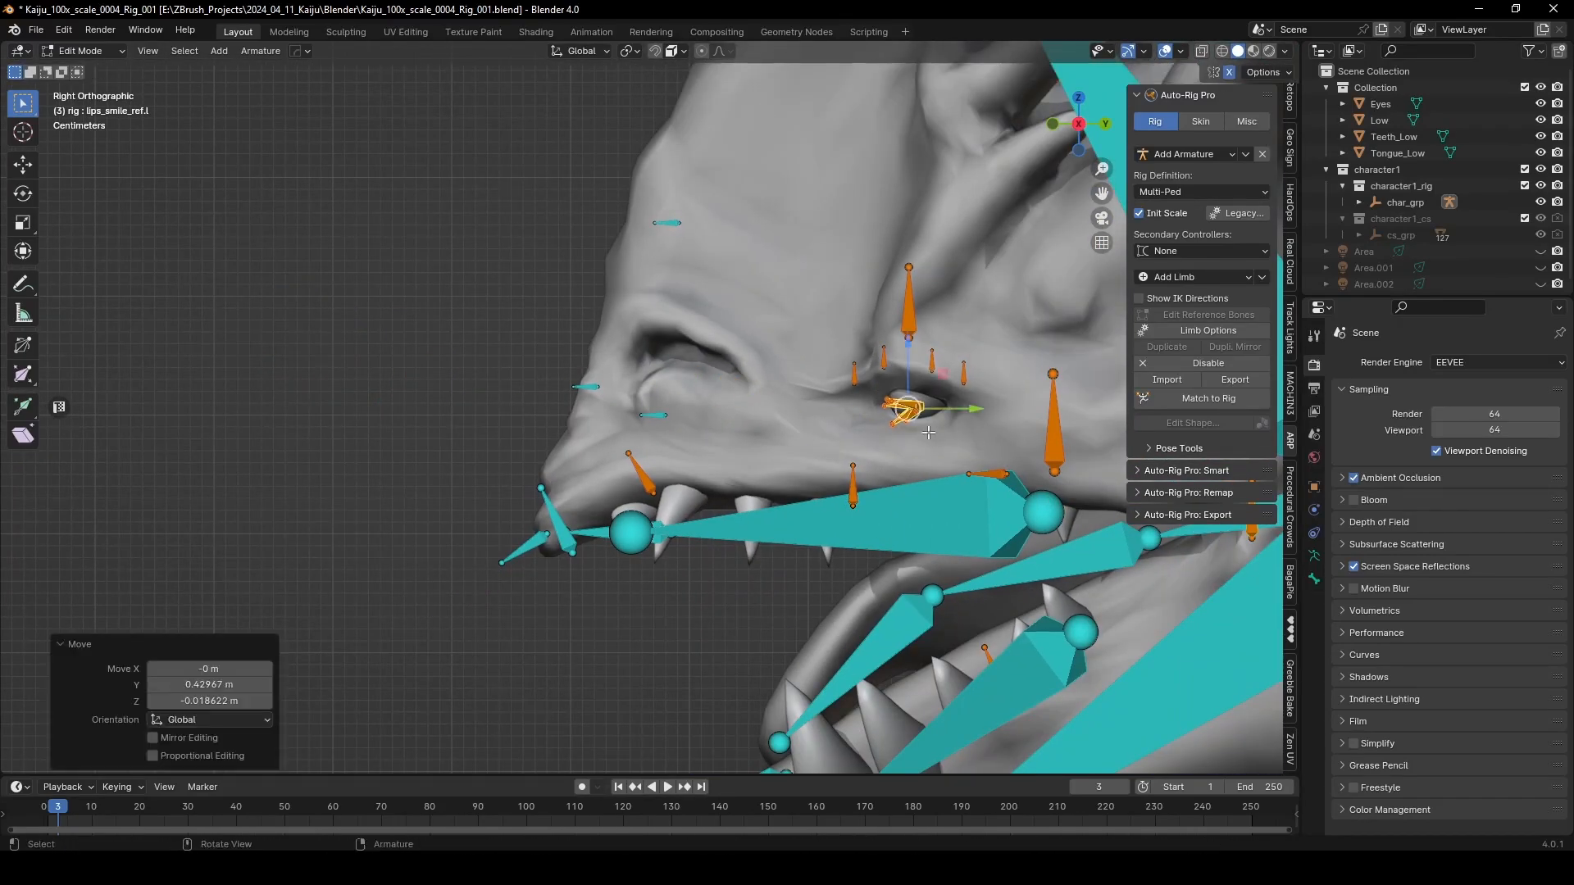
Step: Rotate the left eyelid cluster about -59° in the top view, then move it about 0.025 m outward in X and 0.004 m forward
middle_click_drag(1027, 420, 920, 596)
middle_click_drag(1005, 553, 743, 504, "shift")
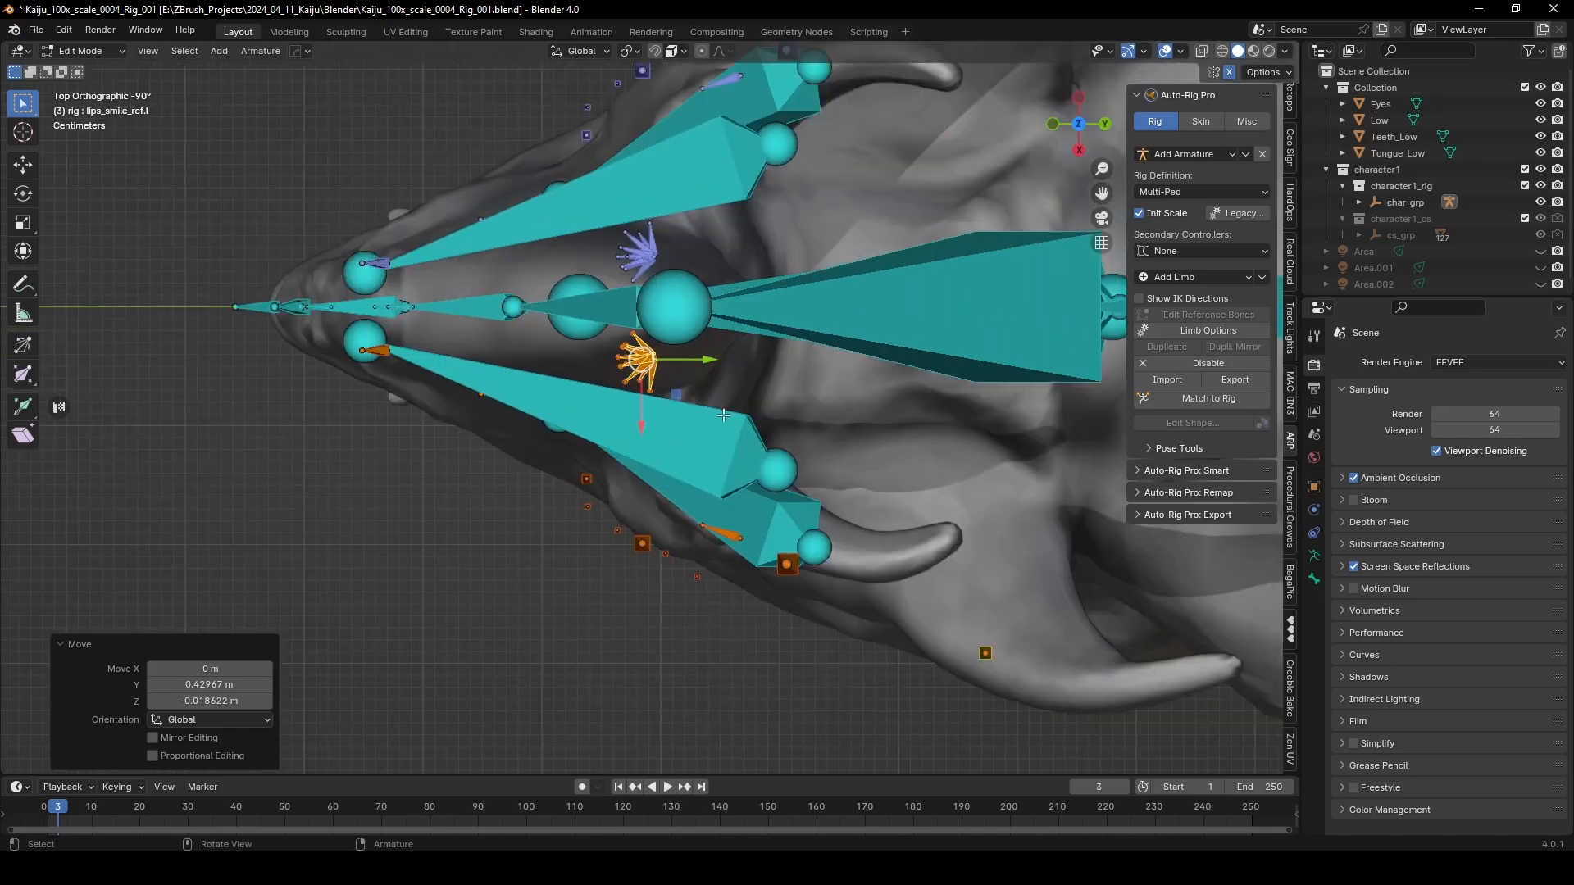
scroll(742, 504, "up", 5)
key("r")
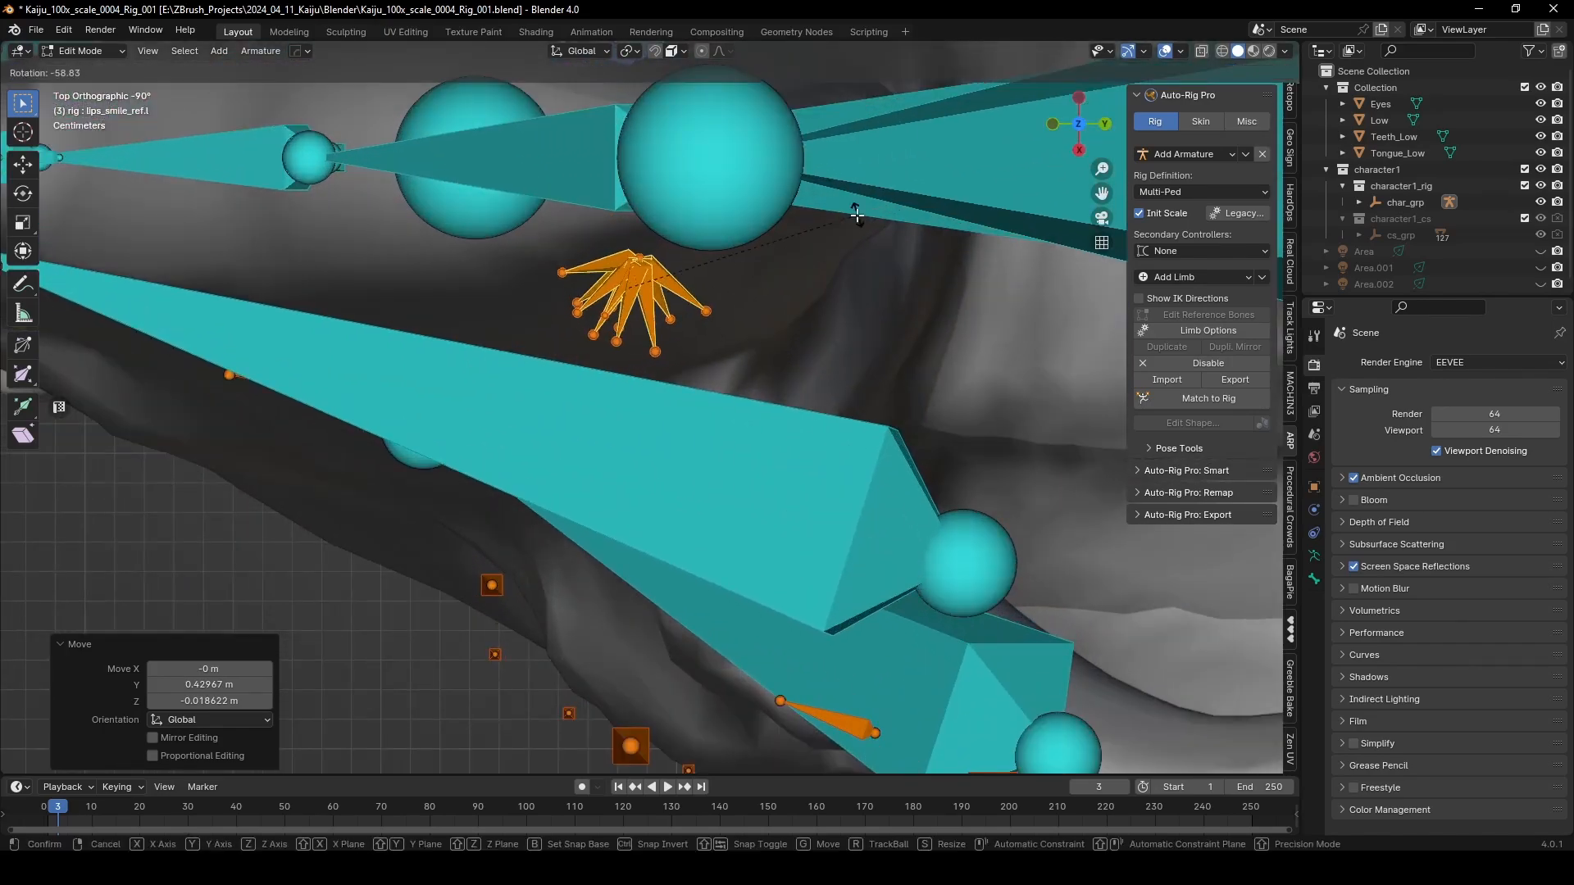
left_click(853, 211)
key("g")
left_click(842, 295)
Step: Move the left eyelid cluster about 0.079 m outward in X and 0.004 m up, then about 0.010 m back in Y within the eye
middle_click_drag(843, 295, 906, 289)
middle_click_drag(852, 352, 714, 369, "shift")
key("g")
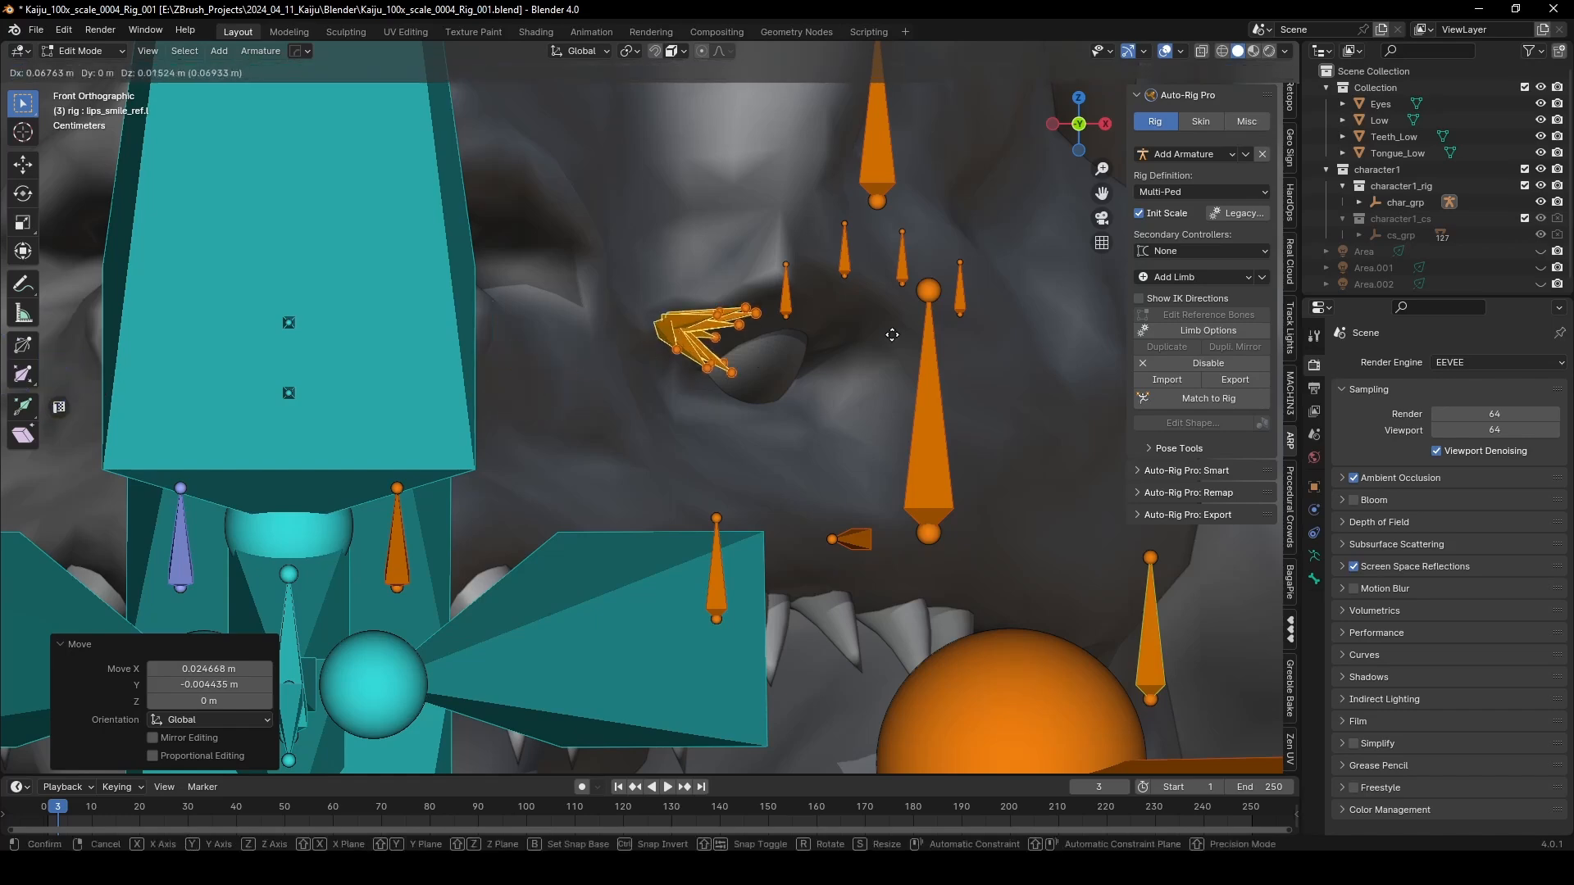
left_click(926, 368)
middle_click_drag(925, 368, 740, 361)
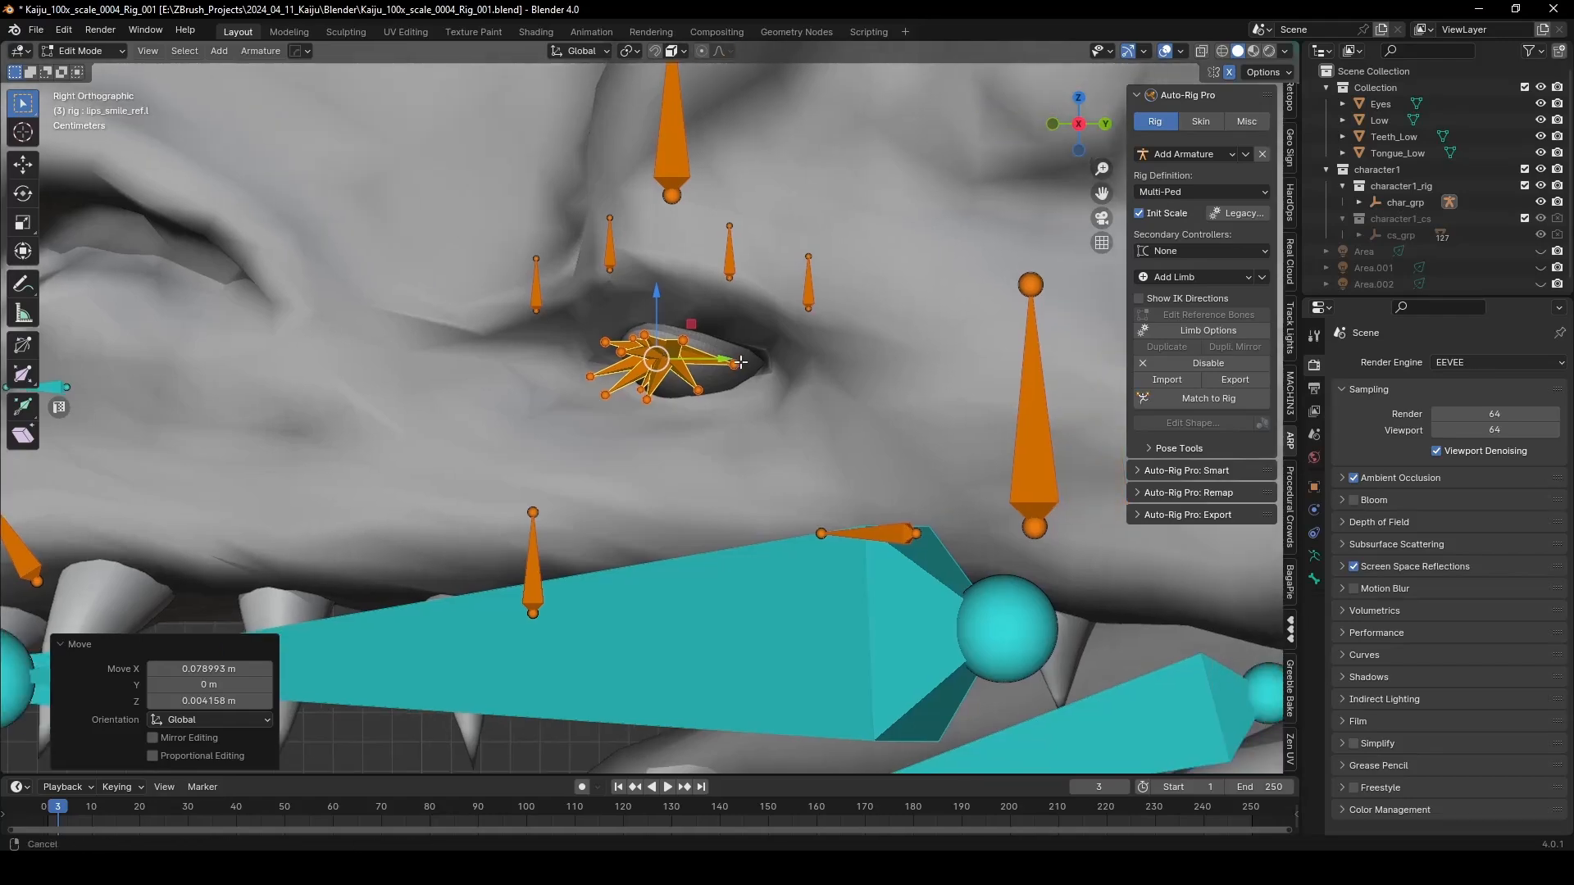
scroll(740, 362, "up", 2)
key("g")
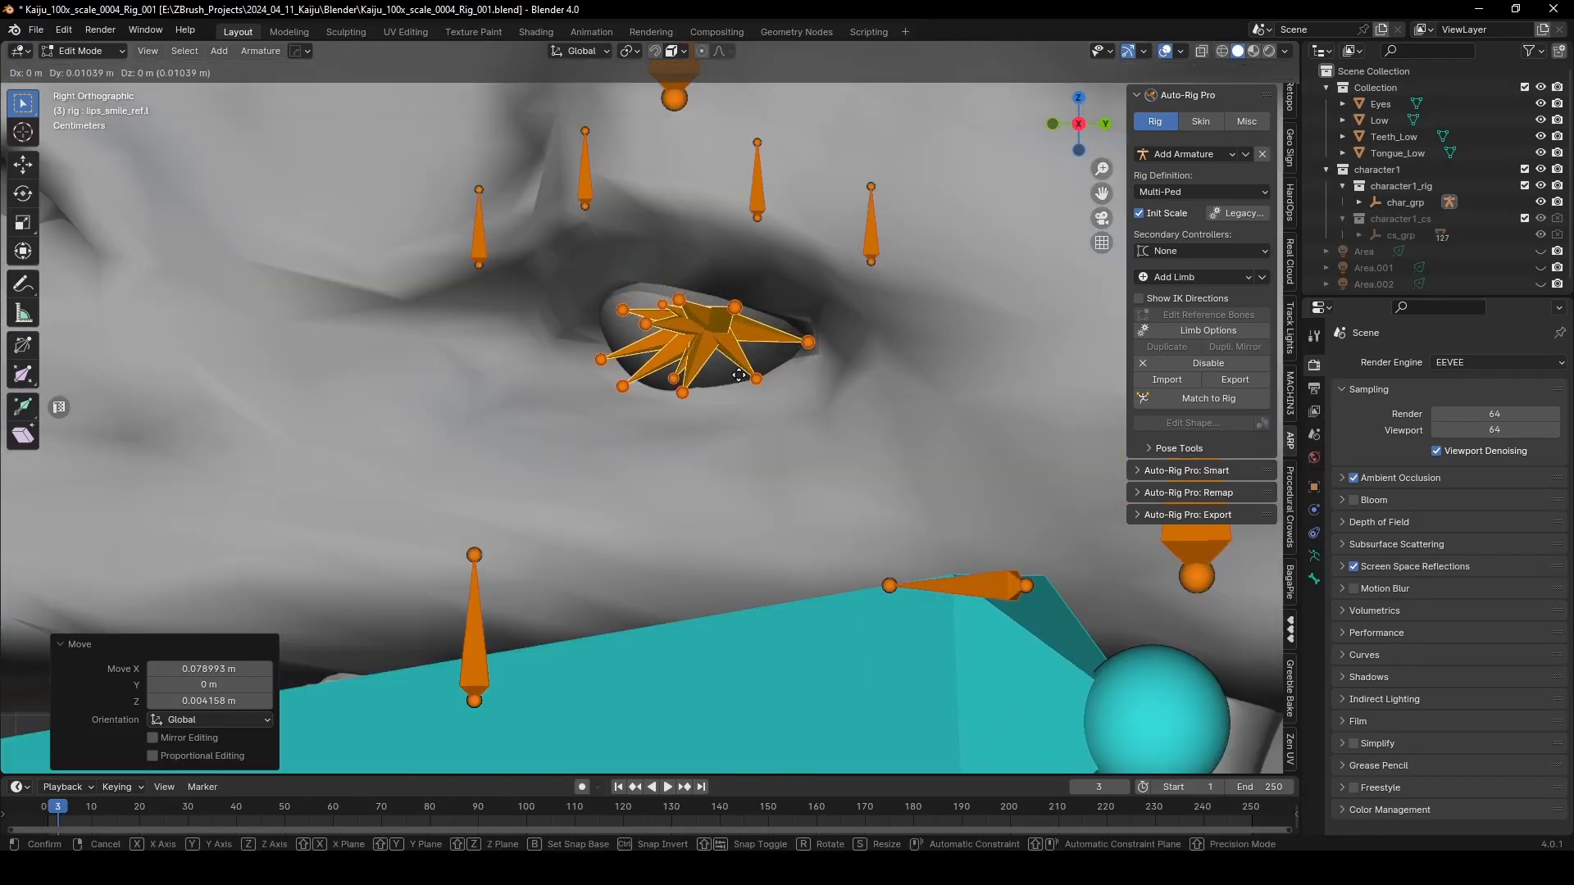
left_click(738, 376)
Step: Examine how the individual upper eyelid reference bones line up with the eye opening
middle_click_drag(738, 375, 709, 317)
middle_click_drag(626, 398, 628, 342)
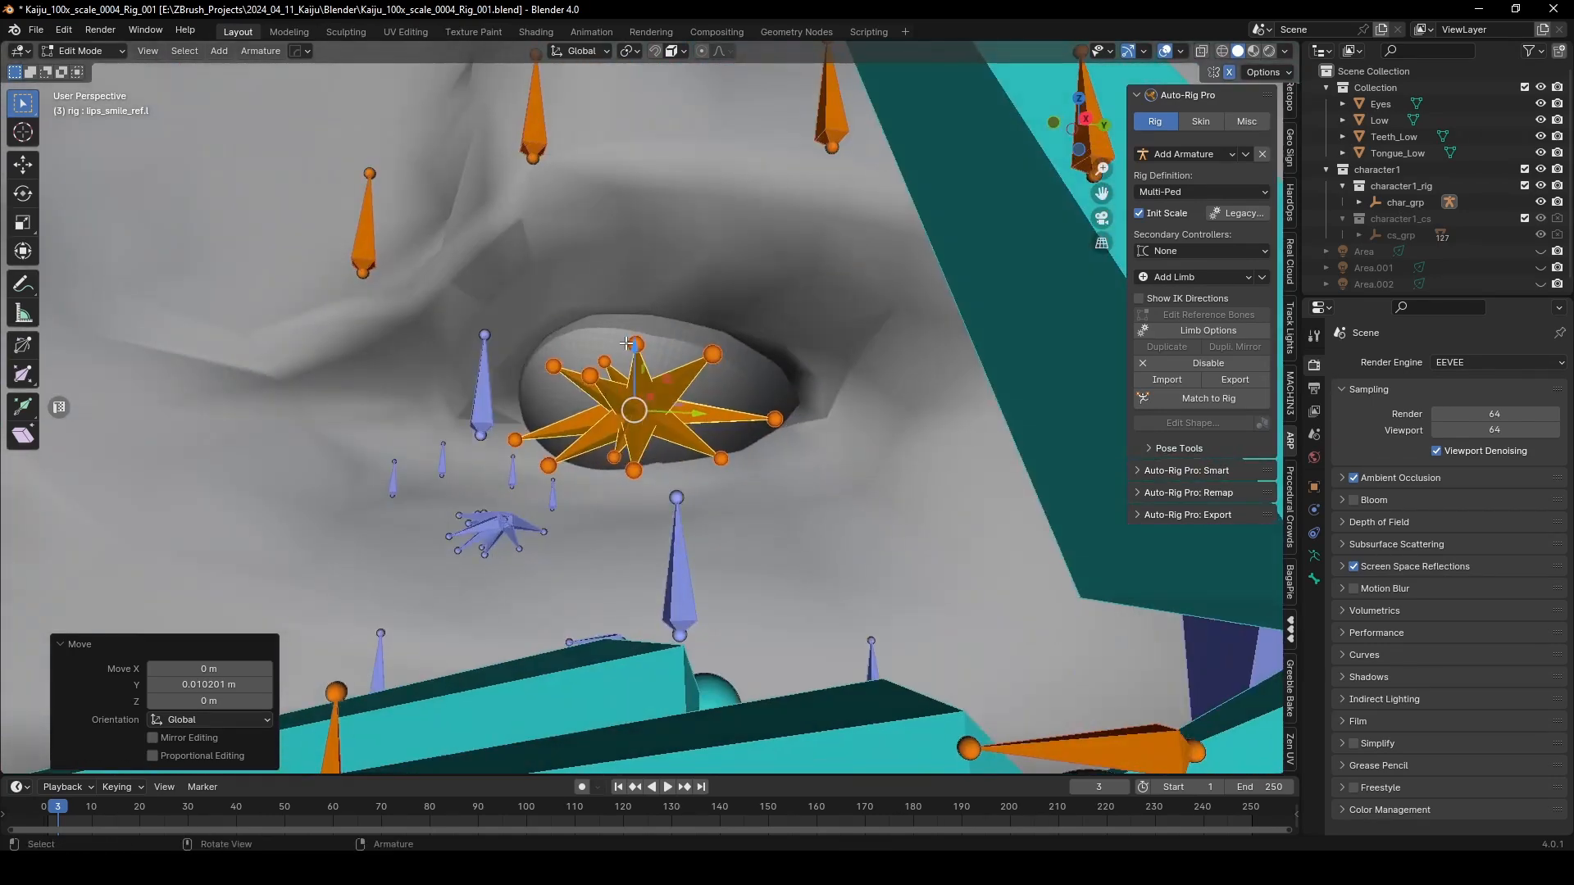
left_click(627, 342)
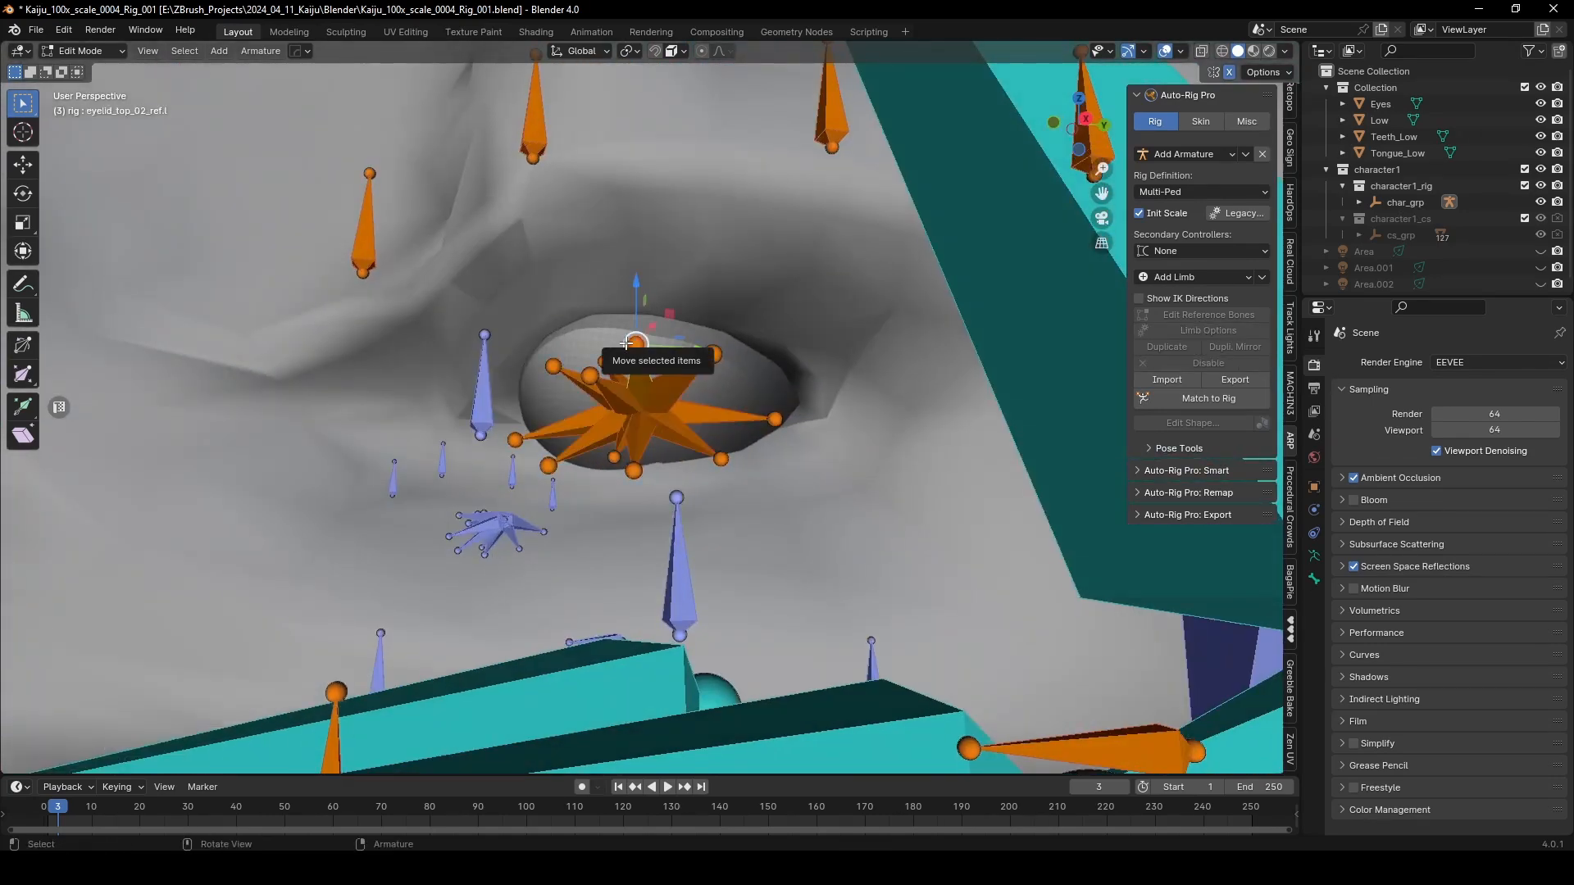
left_click(711, 353)
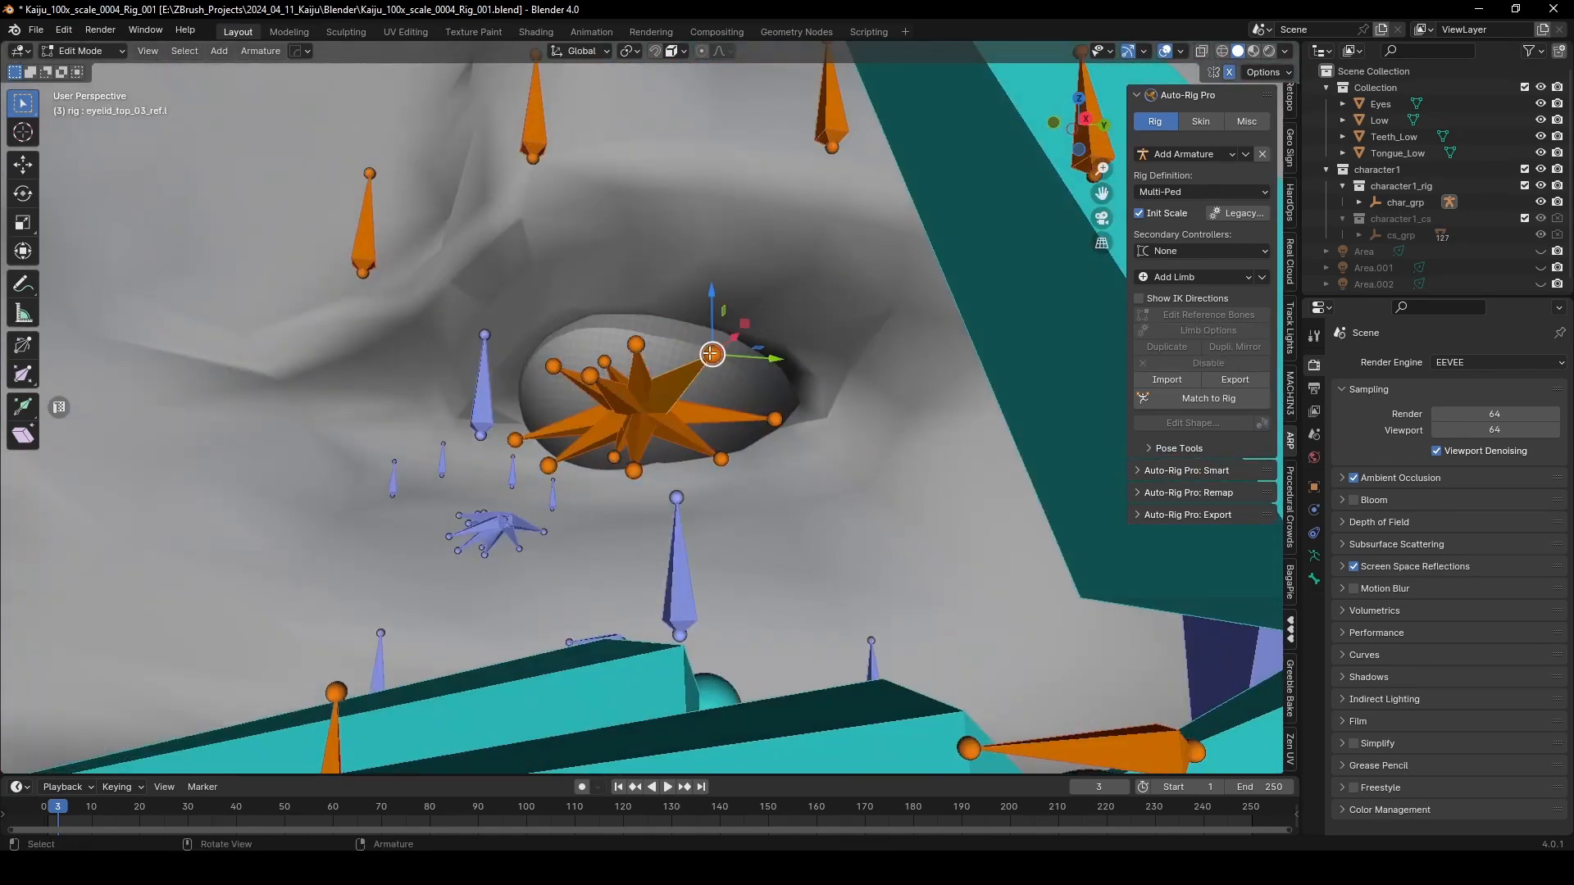
left_click(555, 368)
mouse_move(592, 373)
middle_mouse_down()
mouse_move(611, 368)
mouse_move(597, 370)
middle_mouse_up()
left_click(594, 375)
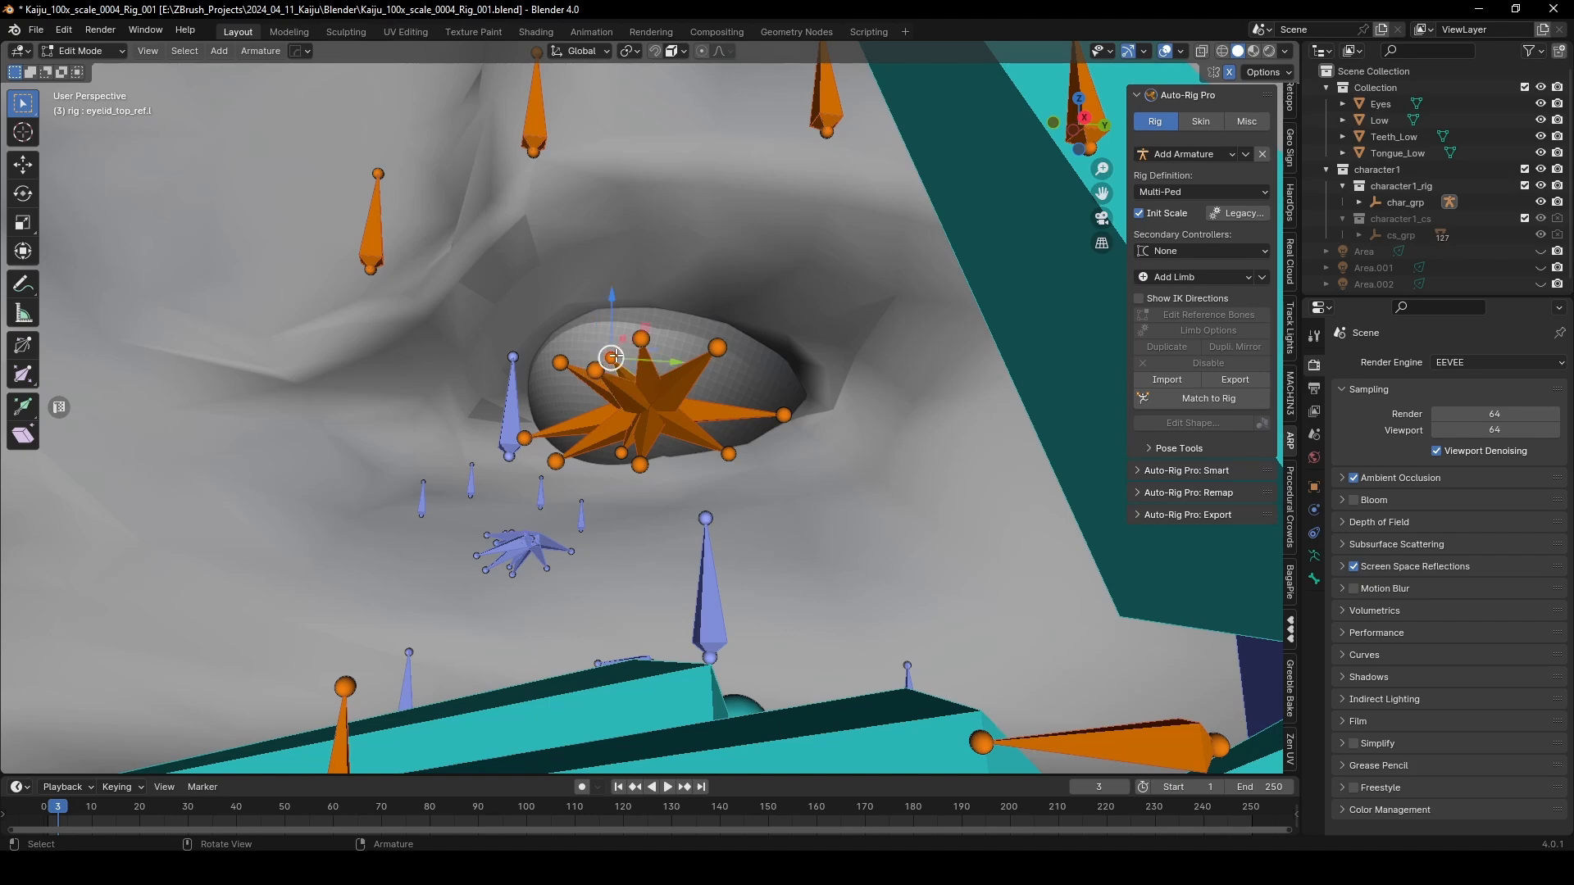
middle_click_drag(623, 360, 795, 390)
Step: Move the tip of the eyelid_corner_02_ref.l bone backward past the rear corner of the eye
left_click(787, 405)
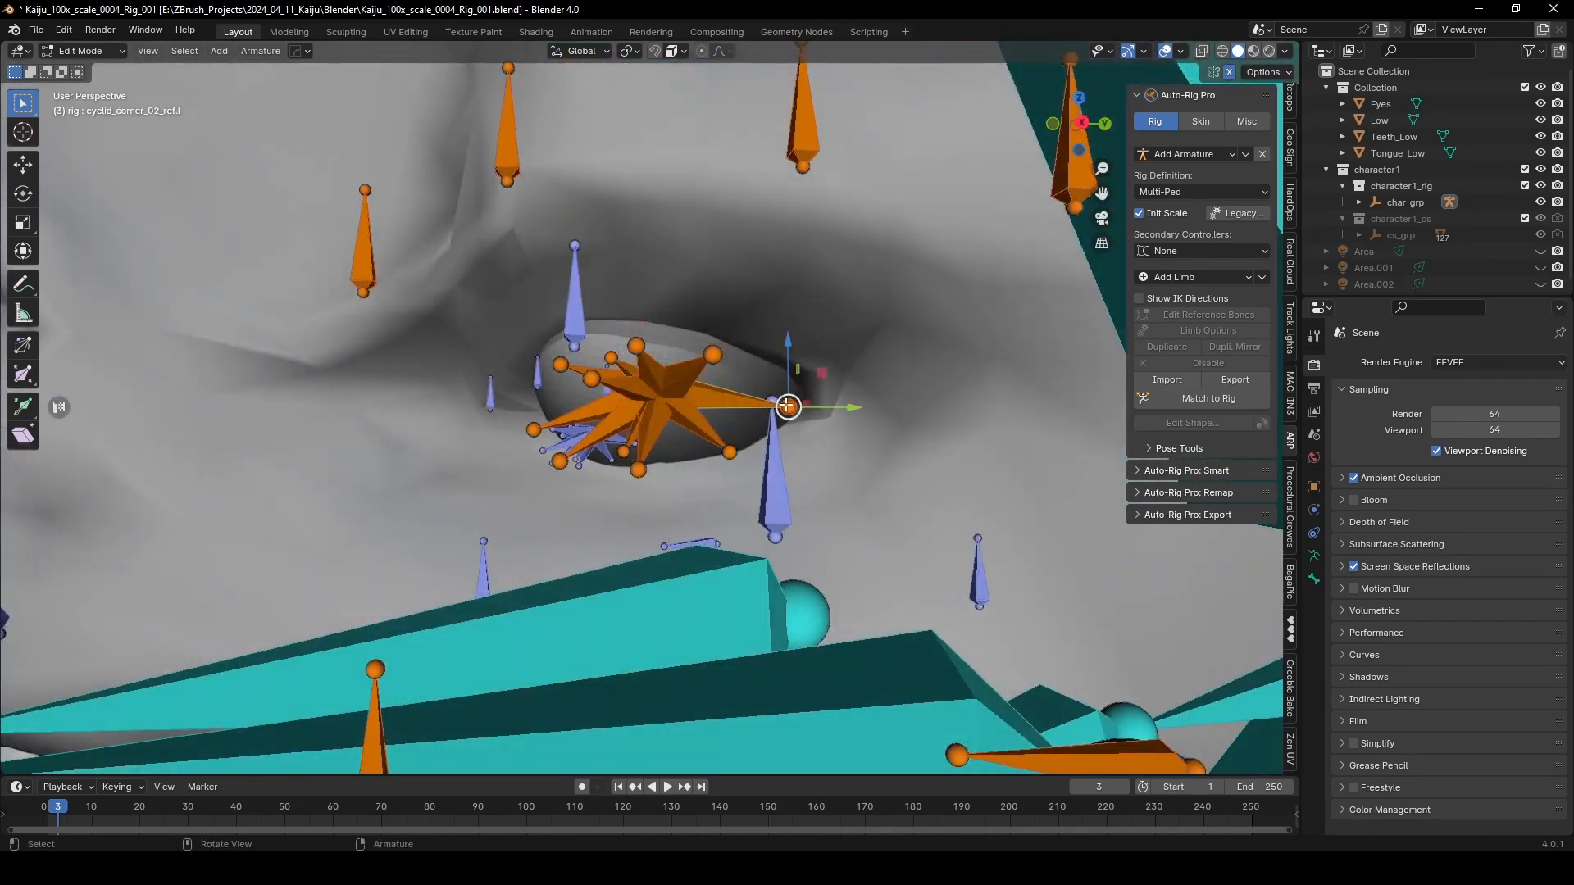
middle_click_drag(787, 405, 823, 450)
key("g")
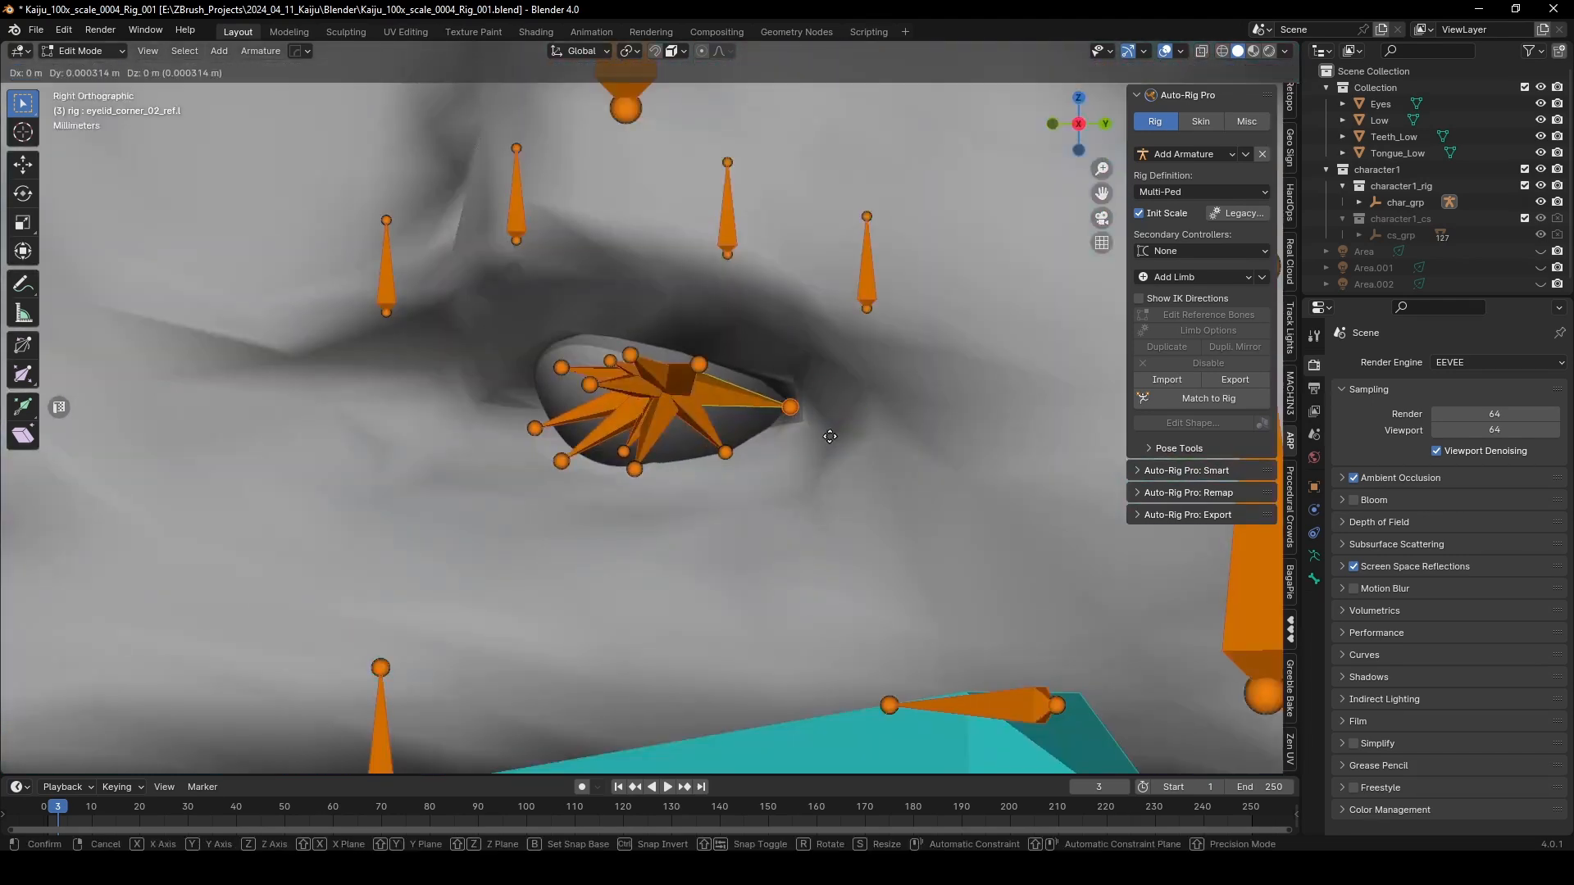
left_click(866, 440)
Step: Move the tip of the front eye-corner bone to the front corner of the eye opening
mouse_move(616, 406)
middle_mouse_down()
mouse_move(558, 415)
mouse_move(644, 395)
mouse_move(649, 409)
mouse_move(694, 405)
mouse_move(634, 408)
mouse_move(635, 387)
mouse_move(683, 423)
mouse_move(668, 433)
mouse_move(707, 447)
mouse_move(729, 434)
mouse_move(689, 446)
mouse_move(622, 398)
middle_mouse_up()
left_click(523, 429)
key("g")
left_click(611, 368)
key("z")
left_click(666, 424)
key("g")
left_click(660, 435)
Step: Move the tip of eyelid_top_03_ref.l about 0.005 m in X, 0.010 m in Y and 0.004 m in Z onto the rear upper lid
left_click(740, 339)
key("g")
left_click(823, 303)
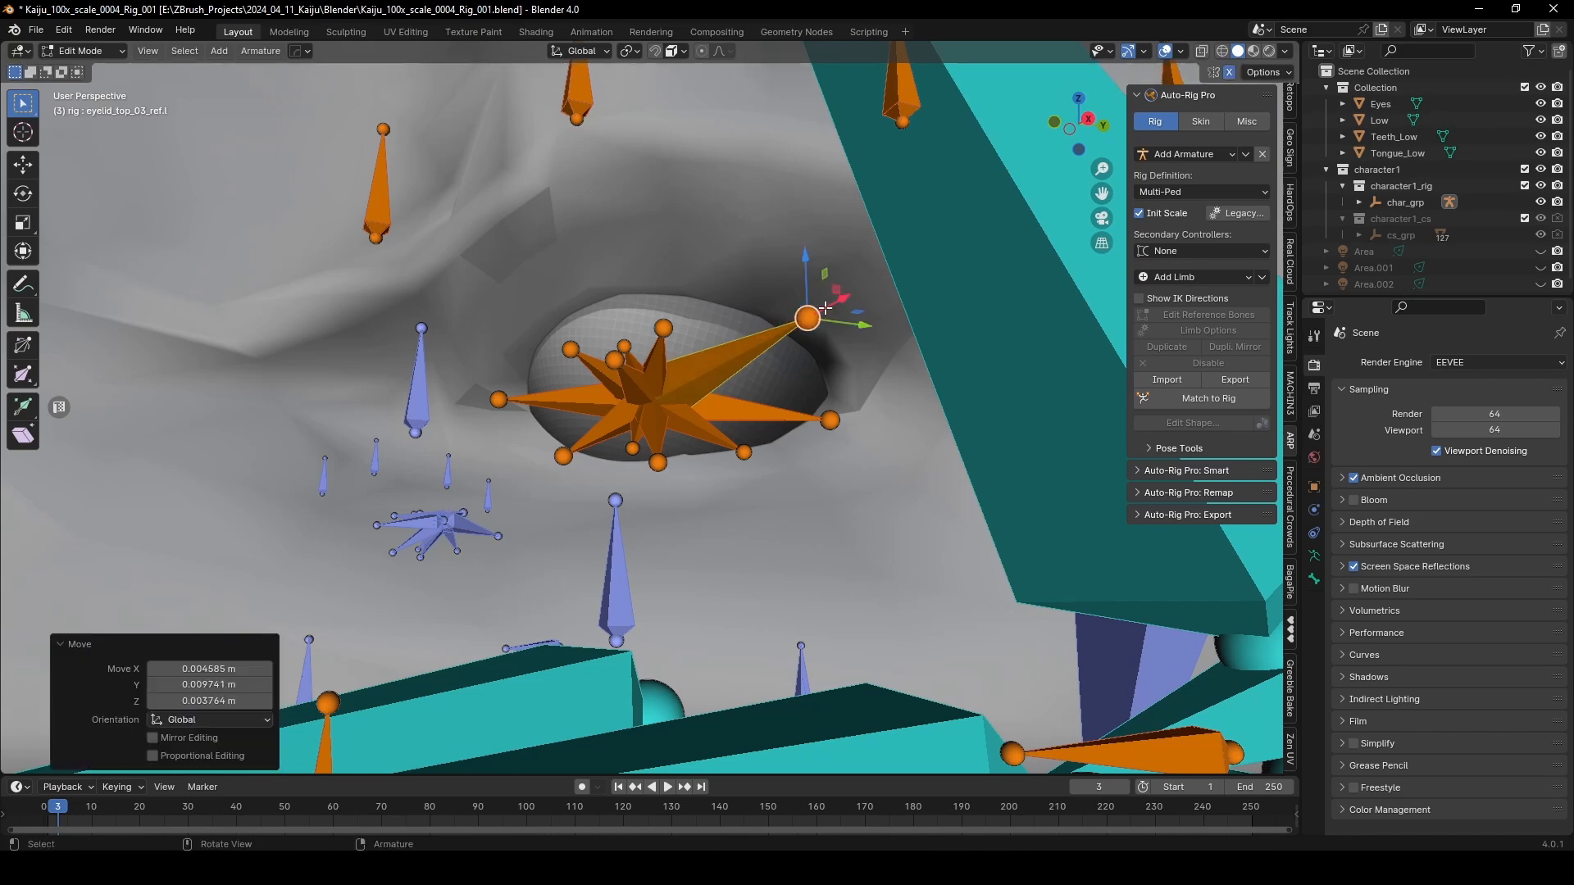
mouse_move(741, 342)
middle_mouse_down()
mouse_move(705, 333)
mouse_move(744, 327)
middle_mouse_up()
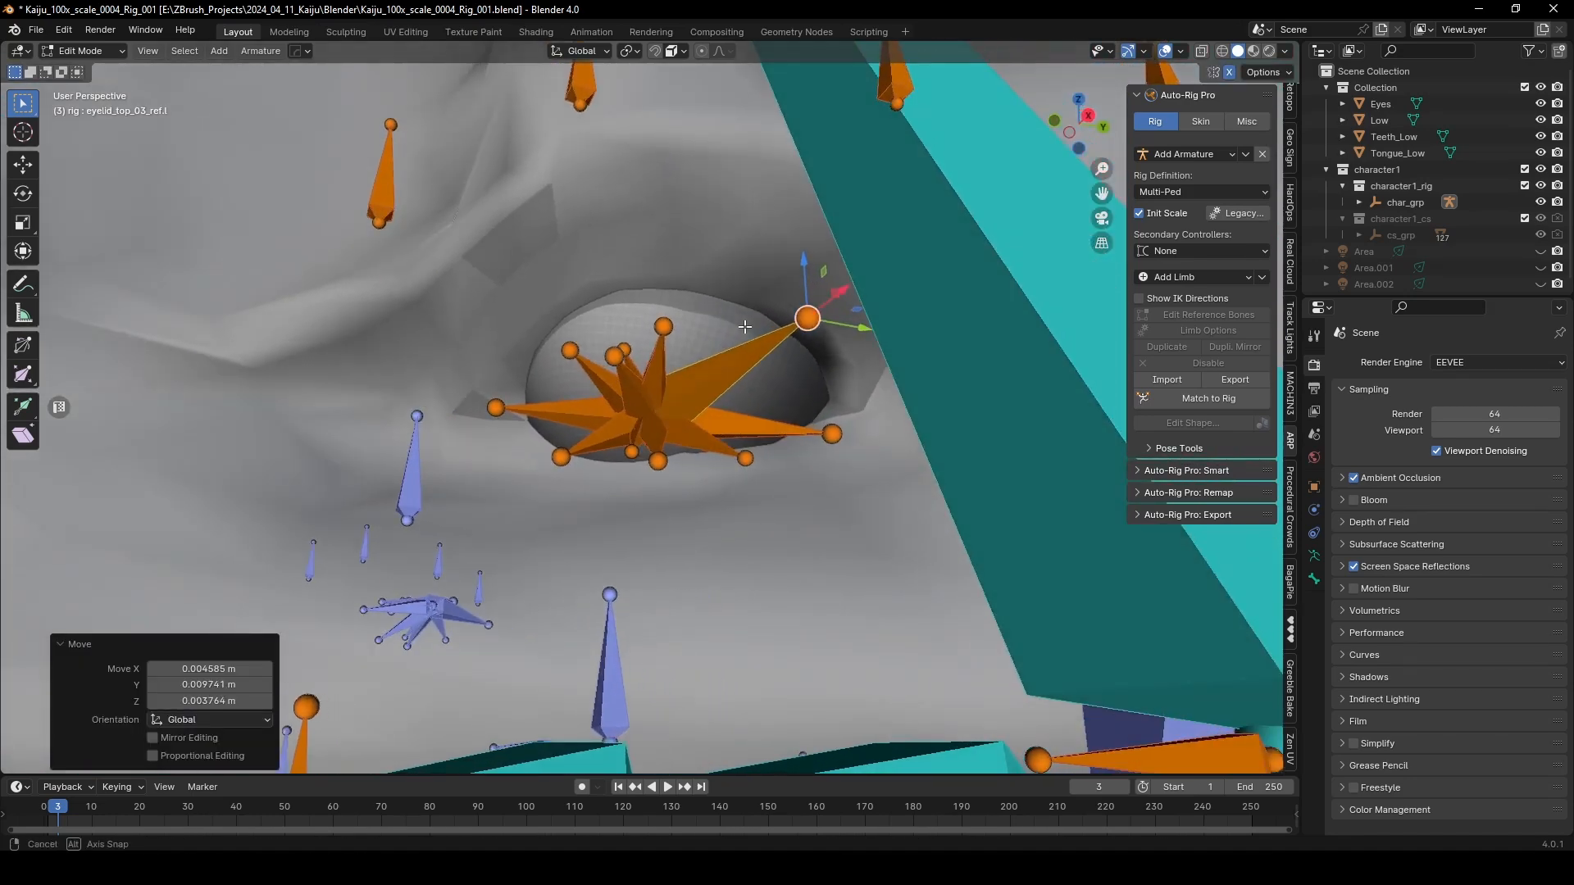
key("g")
key("Escape")
Step: Move the tip of eyelid_top_02_ref.l about 0.005 m in X, 0.006 m in Y and 0.007 m in Z onto the upper lid
left_click(665, 327)
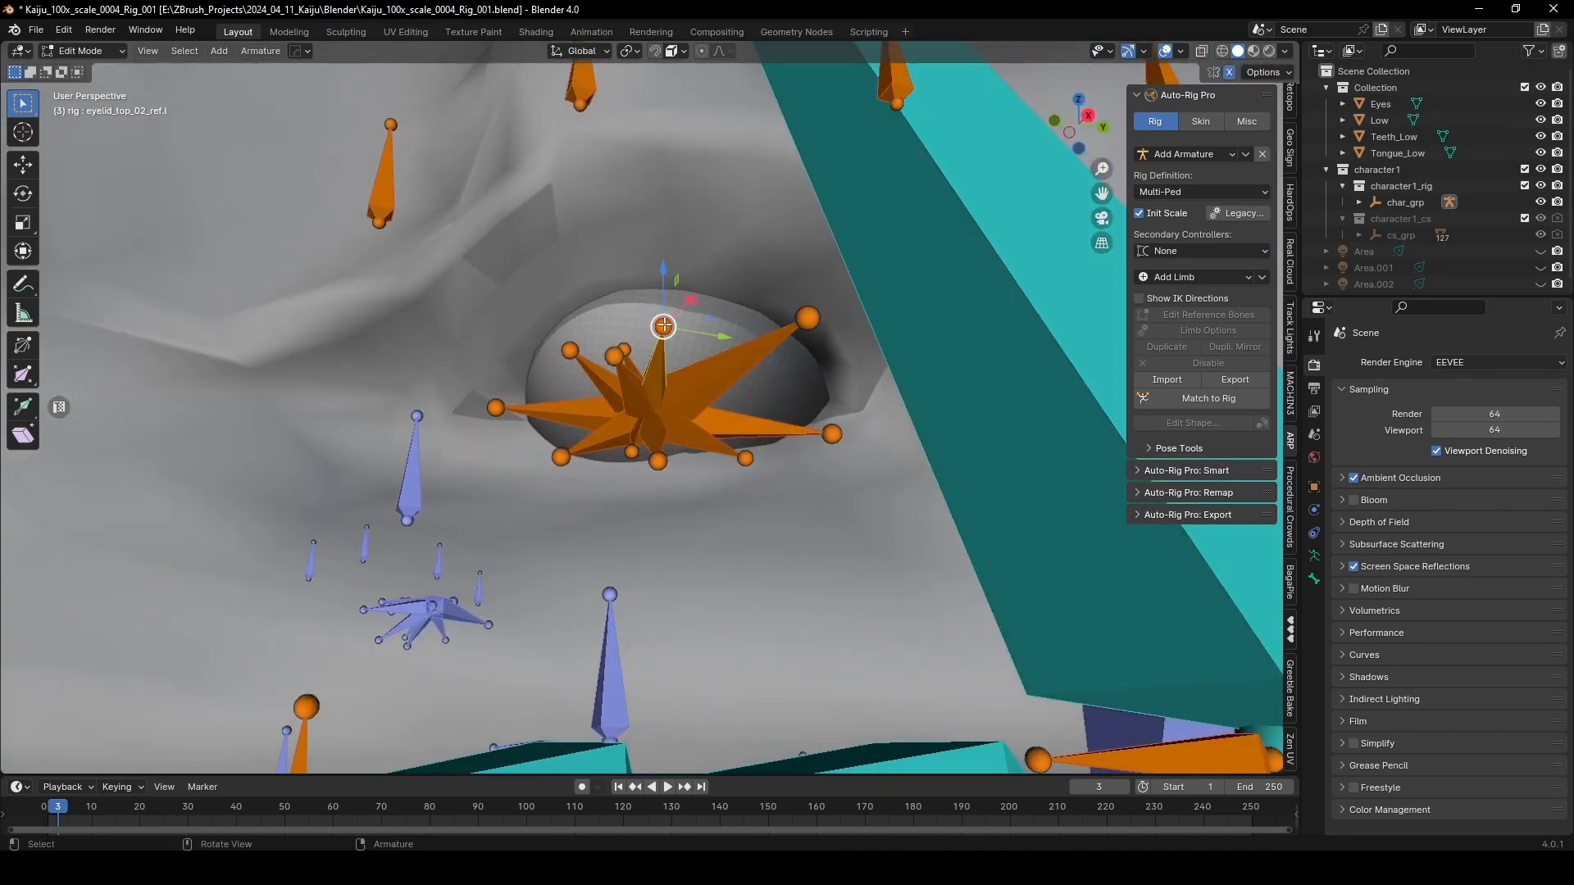
key("g")
left_click(708, 278)
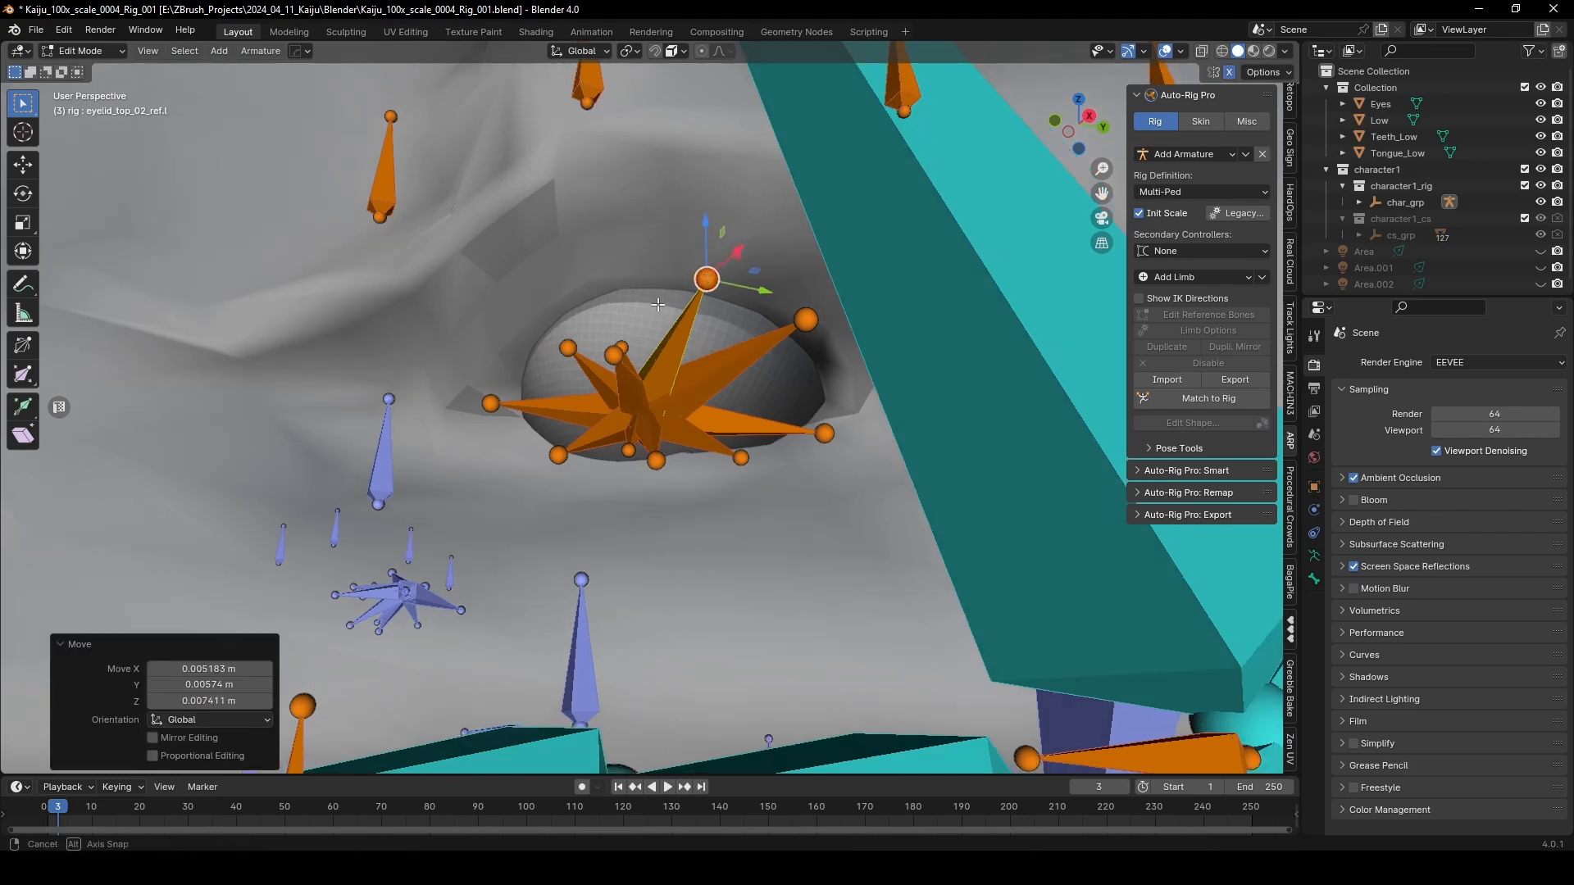
Step: Move the tips of the two front upper eyelid bones outward onto the upper lid in the side view
middle_click_drag(707, 278, 654, 480)
left_click(612, 334)
key("g")
left_click(605, 302)
left_click(532, 310)
key("g")
left_click(530, 309)
Step: Move the tips of eyelid_bot_03_ref.l, eyelid_bot_02_ref.l and eyelid_bot_01_ref.l outward past the lower edge of the eye
left_click(742, 436)
key("g")
left_click(771, 464)
left_click(626, 456)
key("g")
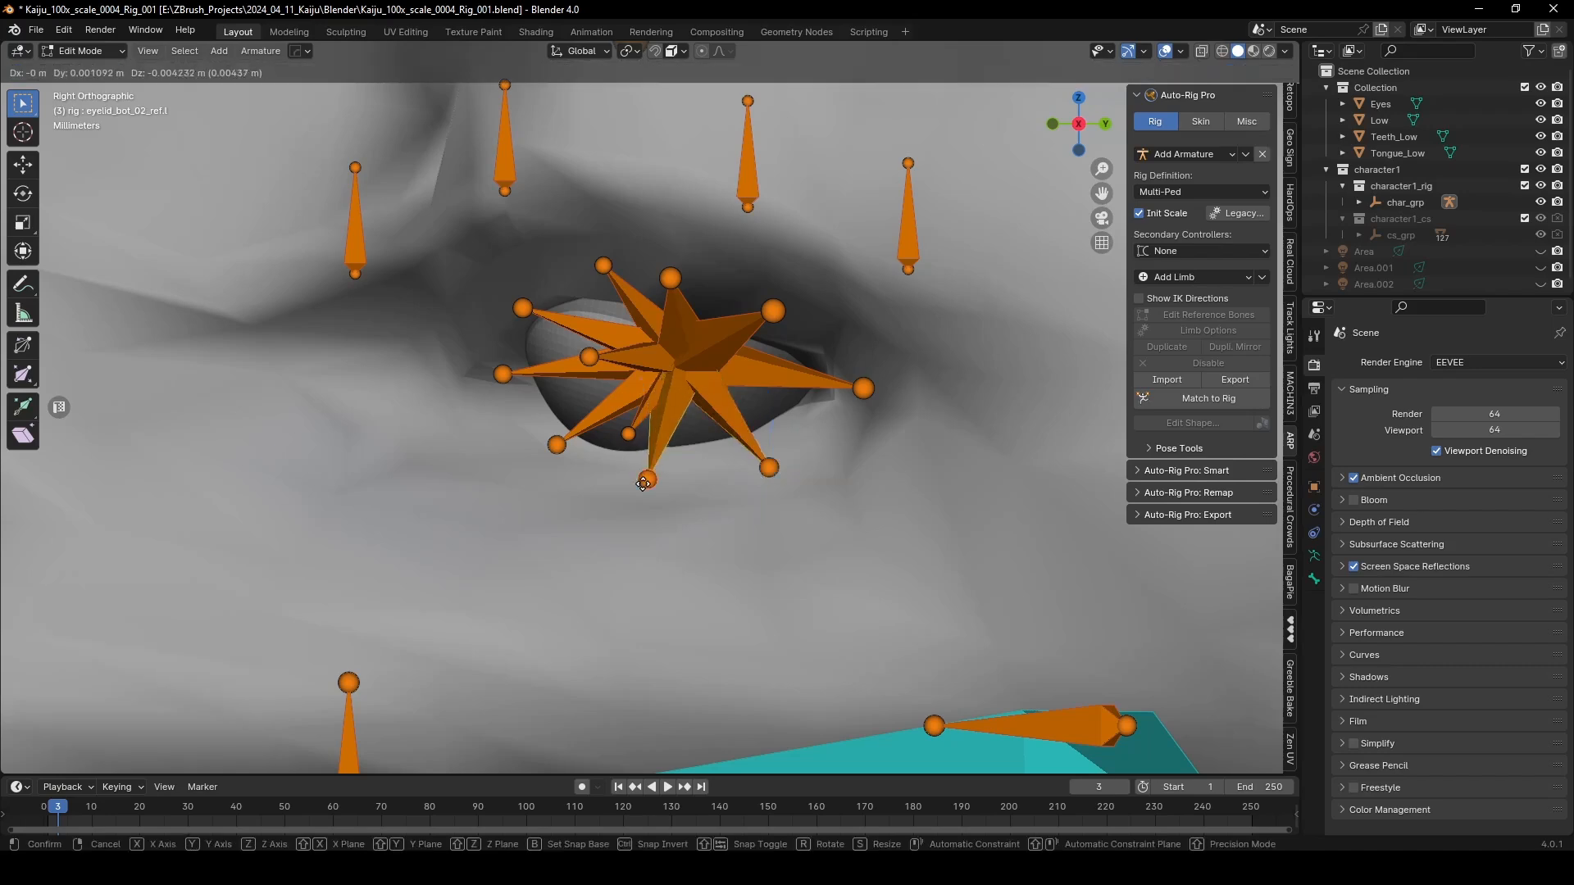
left_click(629, 493)
left_click(557, 444)
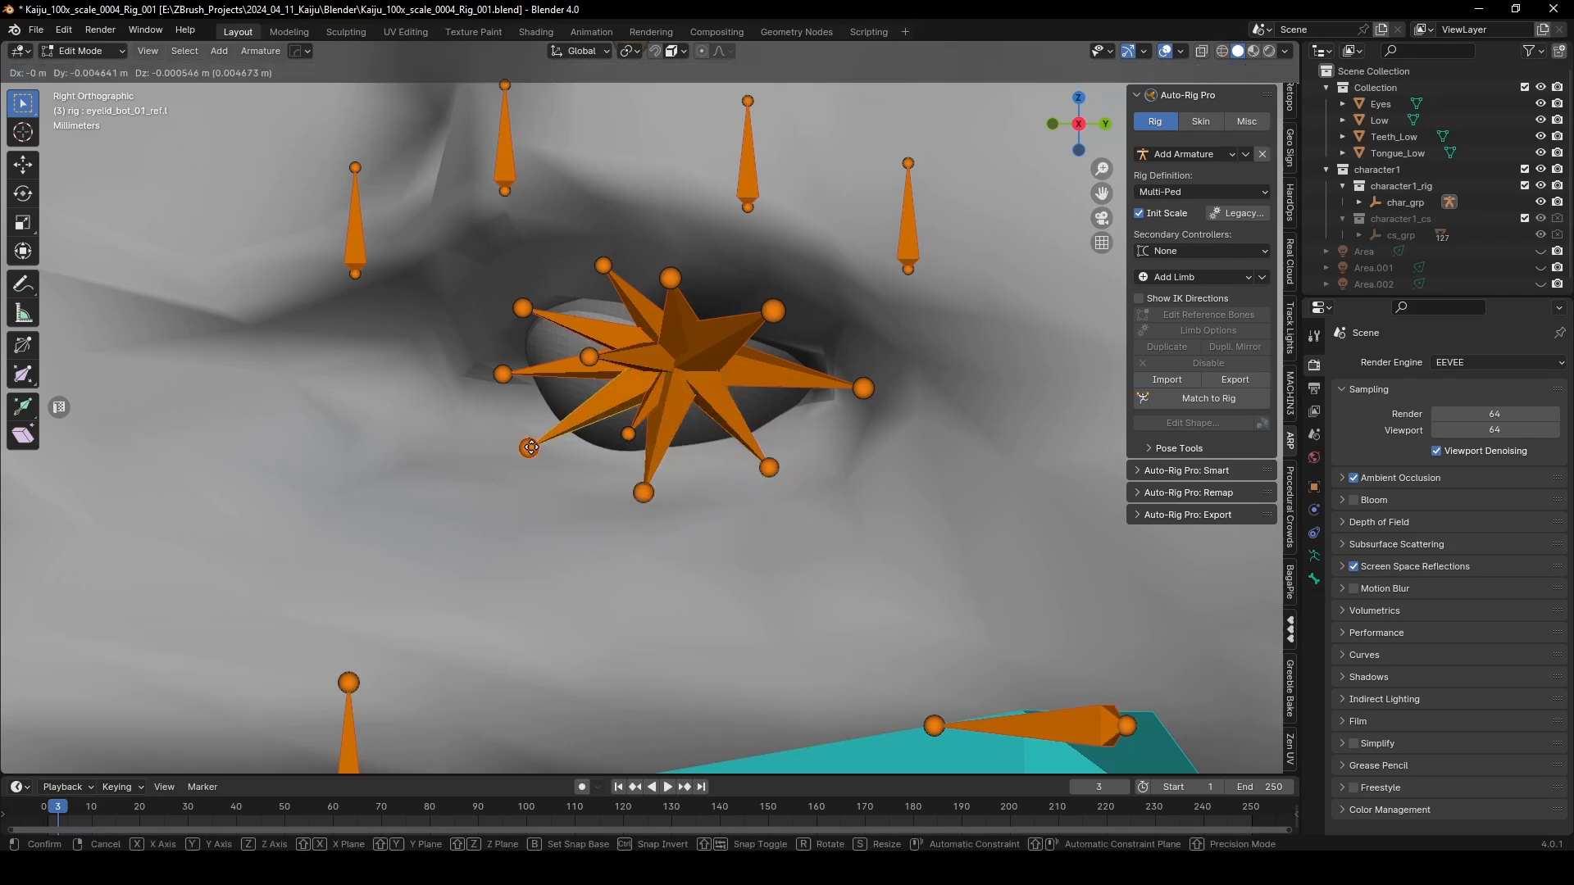
key("g")
left_click(524, 450)
Step: Move the tip of eyelid_bot_ref.l down and forward onto the lower lid in the right side view
middle_click_drag(524, 450, 623, 436)
left_click(623, 436)
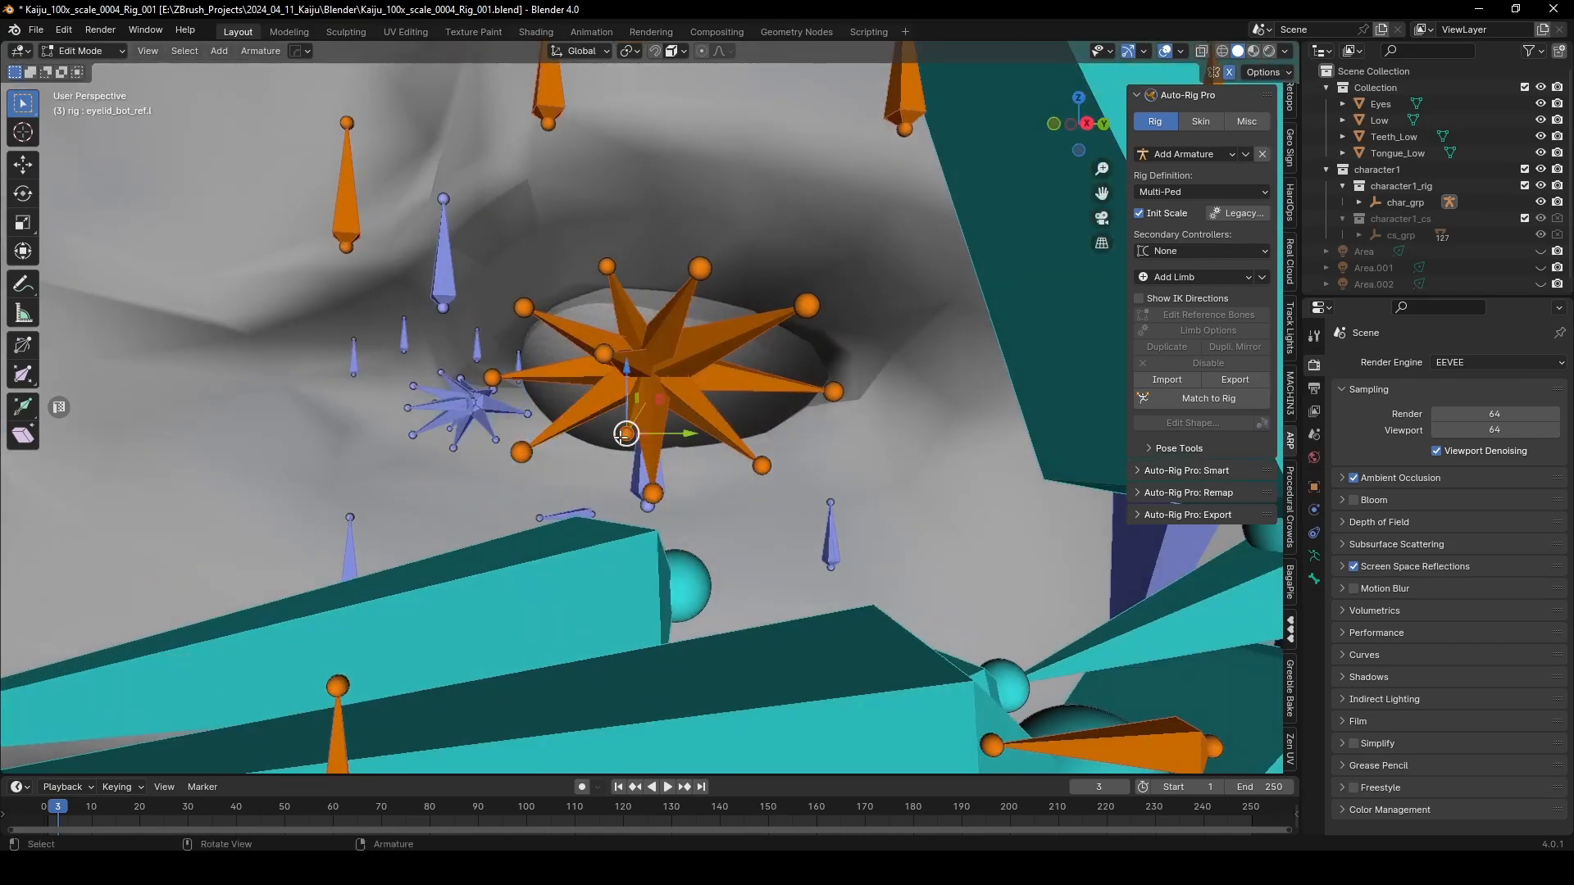
key("KP_3")
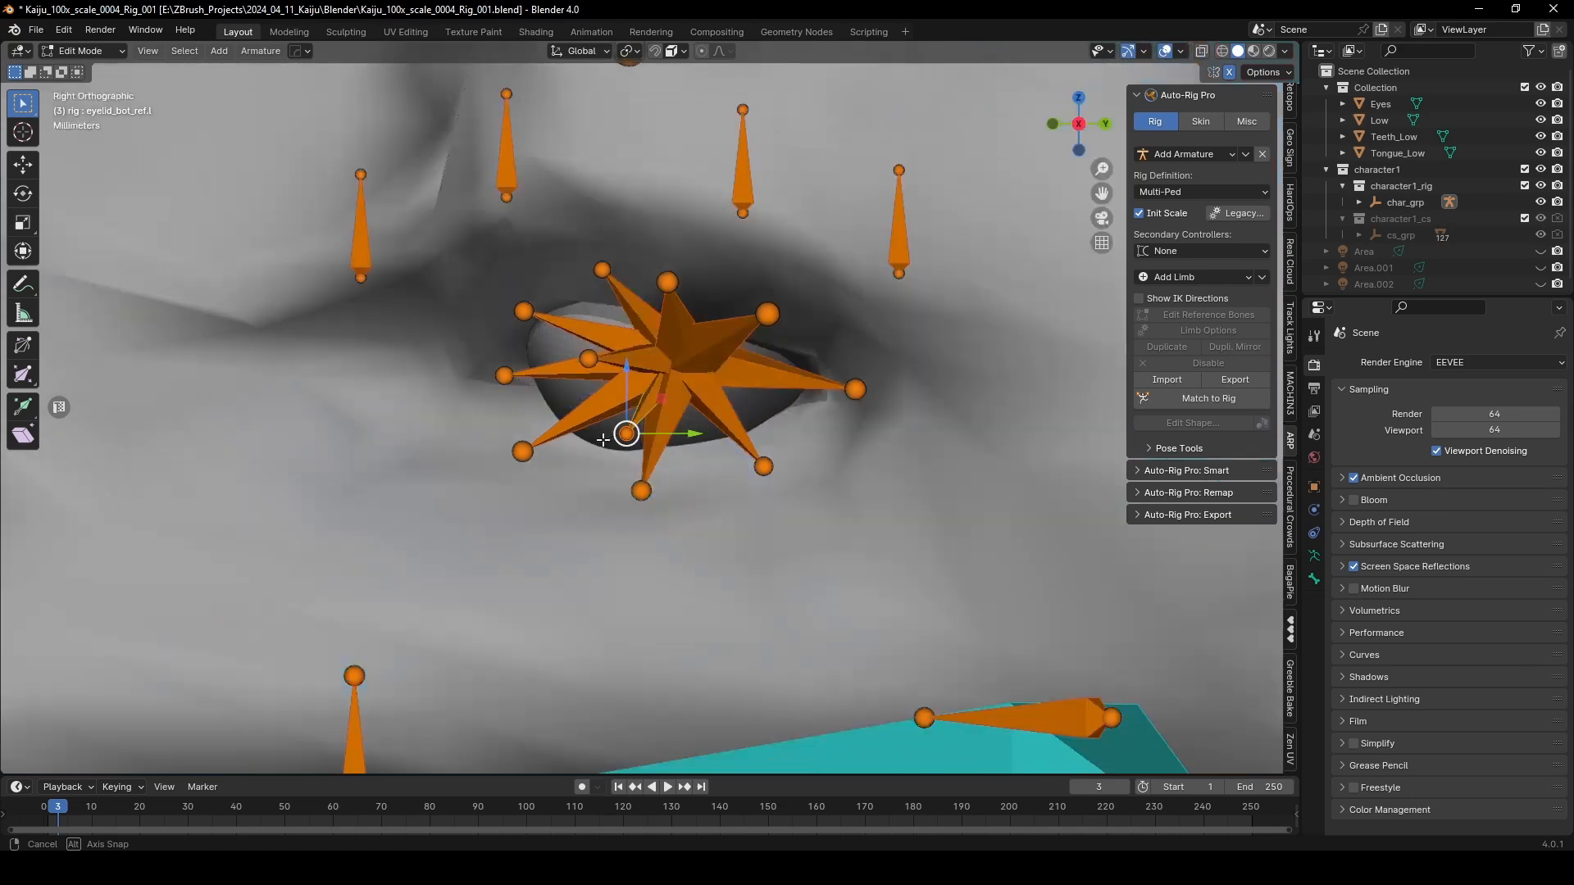
key("g")
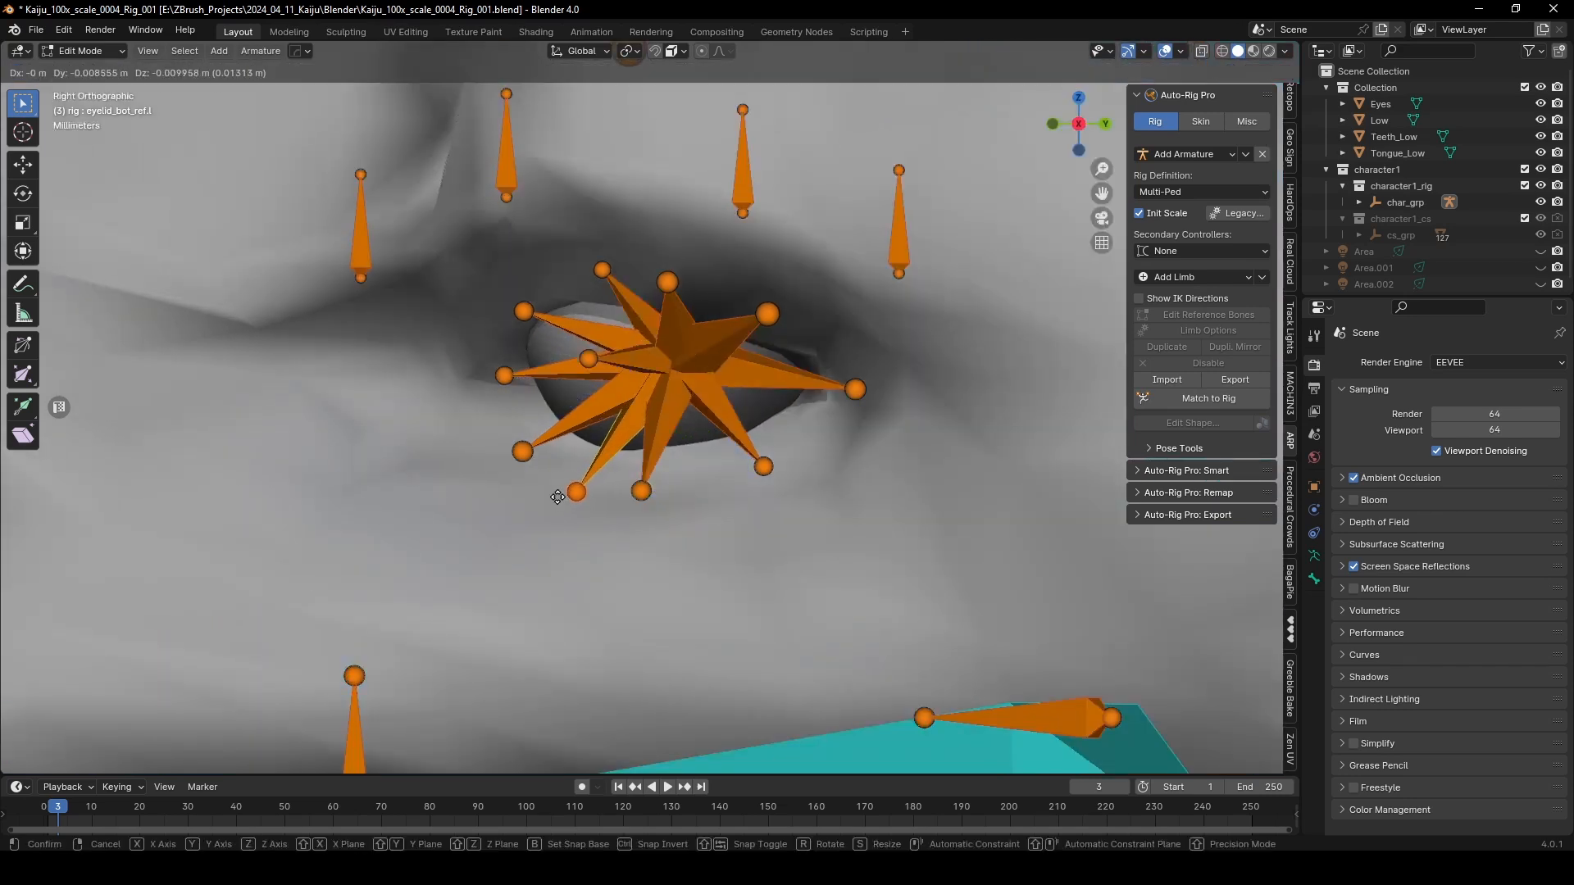
left_click(557, 490)
Step: Shift the tips of eyelid_bot_02_ref.l and eyelid_bot_03_ref.l rearward to space them along the lower lid
left_click(640, 489)
key("g")
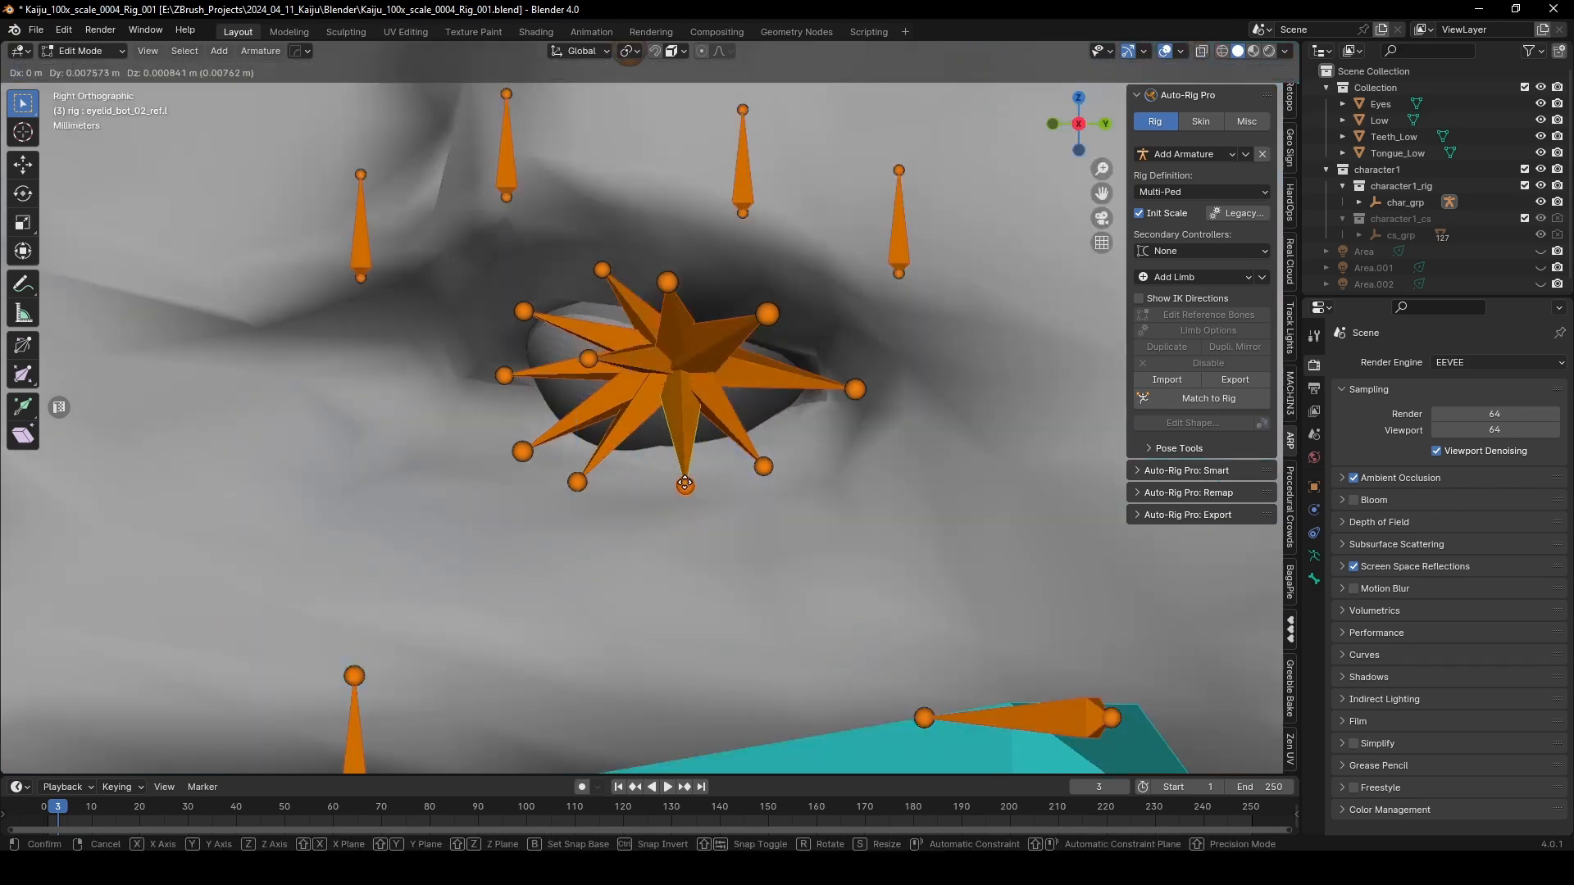
left_click(685, 485)
left_click(764, 468)
key("g")
left_click(796, 470)
left_click(685, 486)
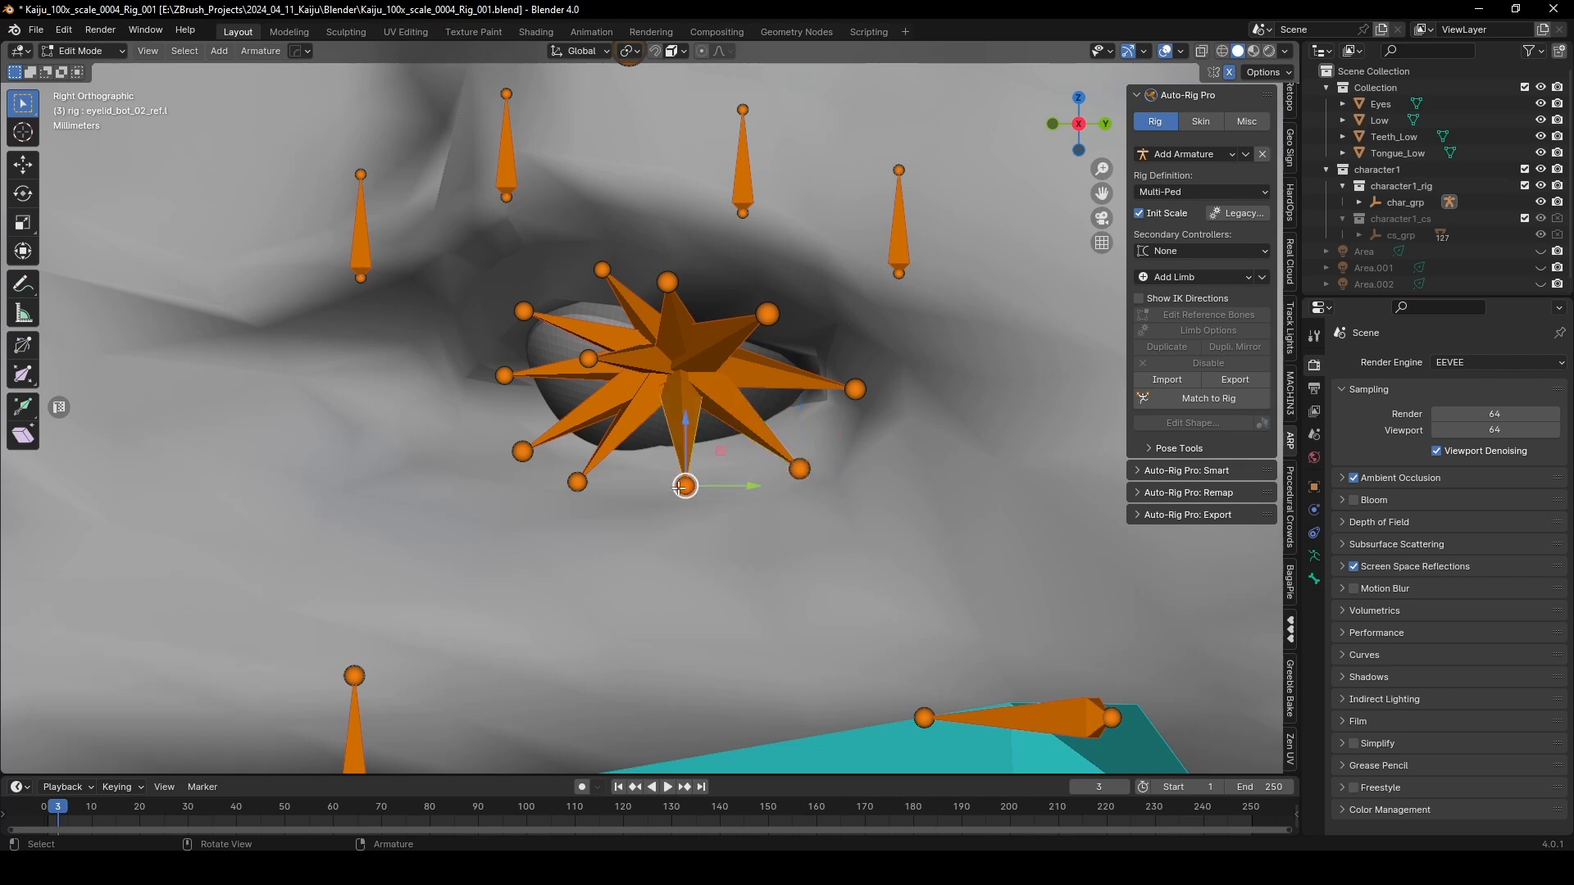
key("g")
left_click(705, 495)
Step: Move the tip of eyelid_bot_ref.l rearward and slightly down, evenly between its neighbouring lower lid bones
left_click(579, 494)
key("g")
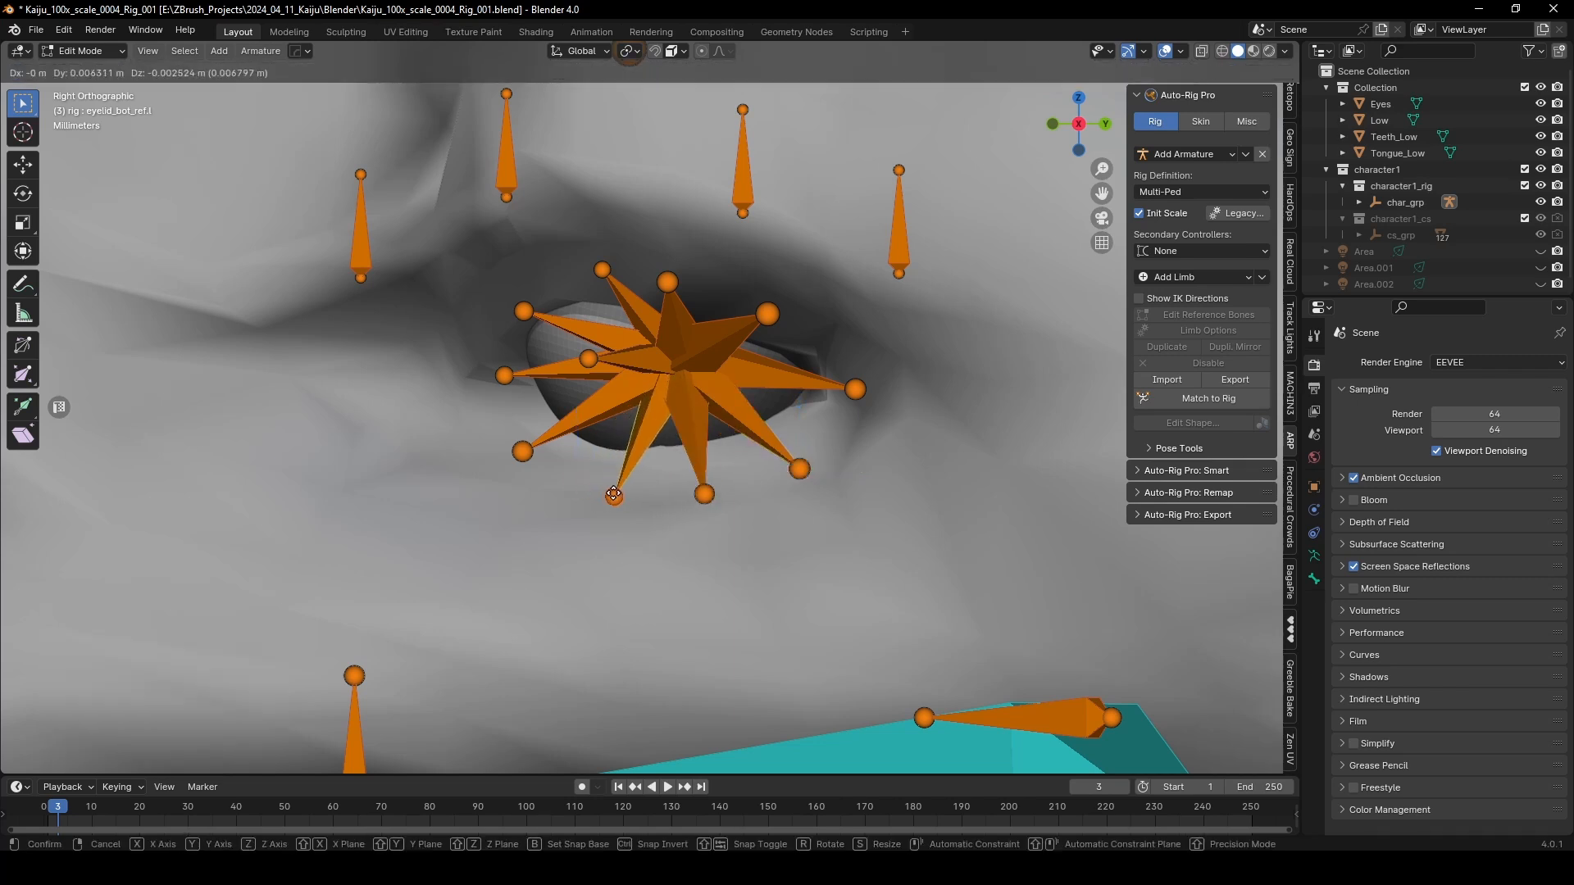
left_click(602, 495)
left_click(521, 452)
key("g")
left_click(520, 452)
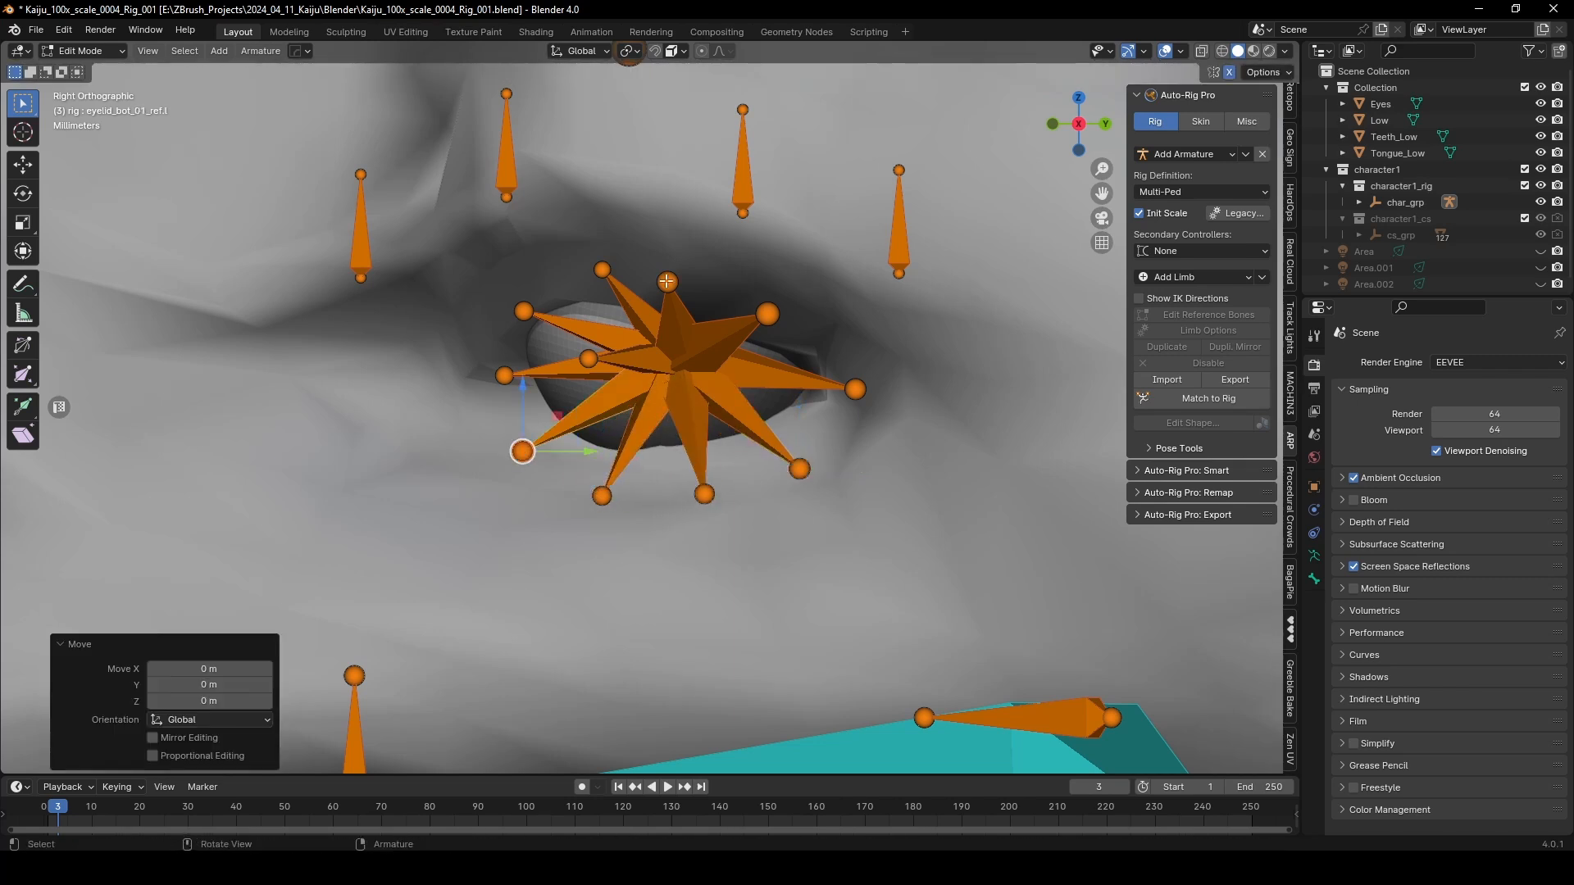
Step: Move the tip of eyelid_top_02_ref.l about 0.002 m in Y and 0.003 m in Z, and eyelid_top_03_ref.l about 0.003 m in Y and 0.001 m in Z
left_click(666, 281)
key("g")
left_click(678, 262)
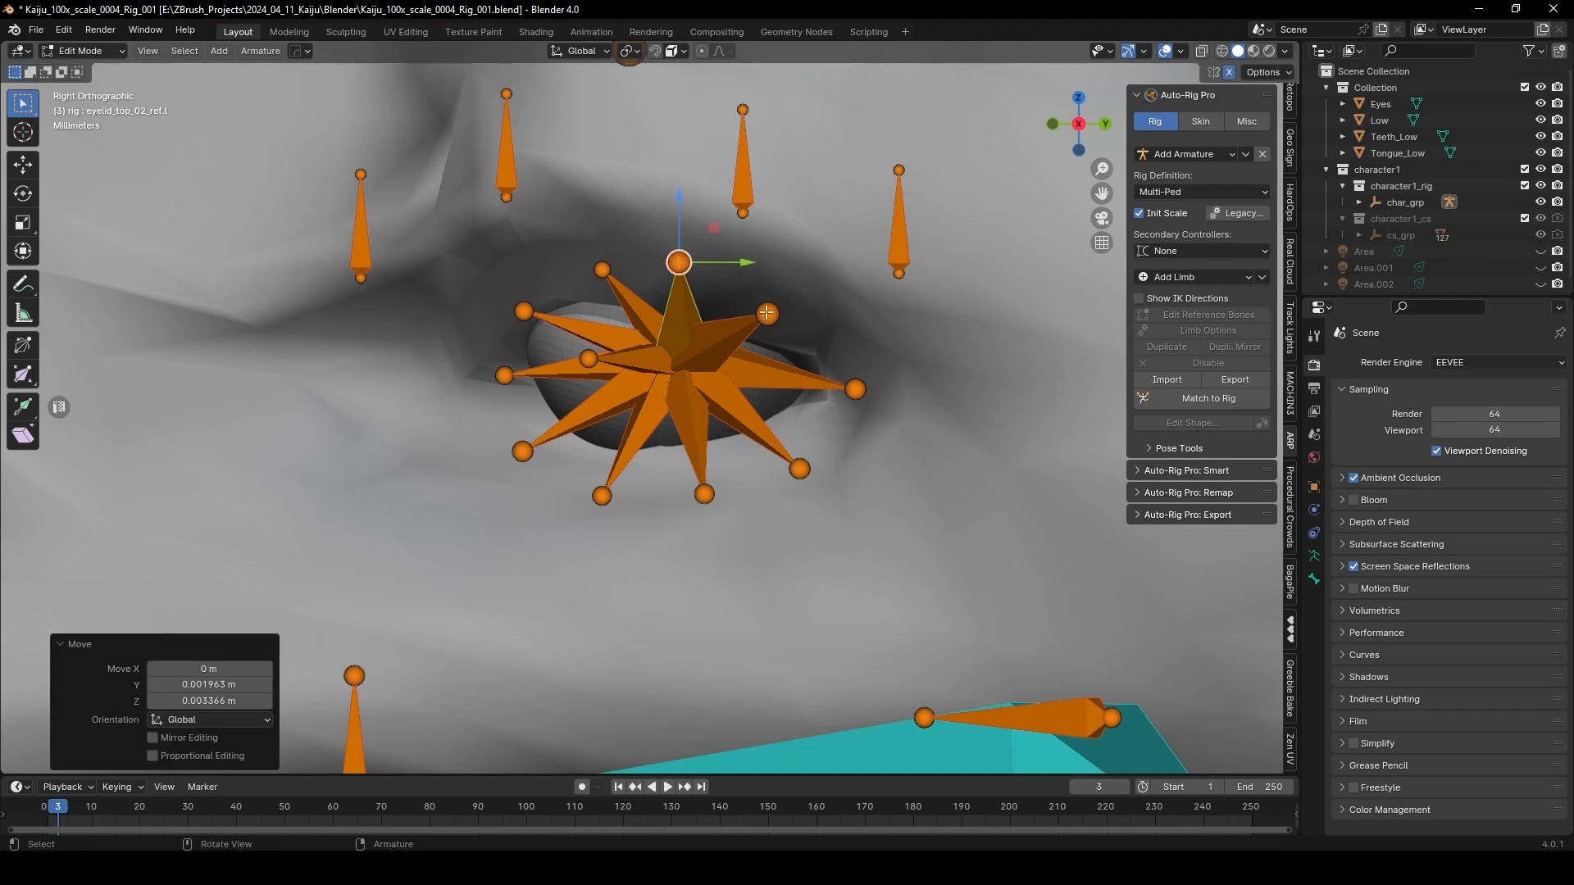
left_click(766, 312)
key("g")
left_click(780, 306)
Step: Turn off the In Front viewport display of the rig armature
middle_click_drag(780, 306, 732, 348)
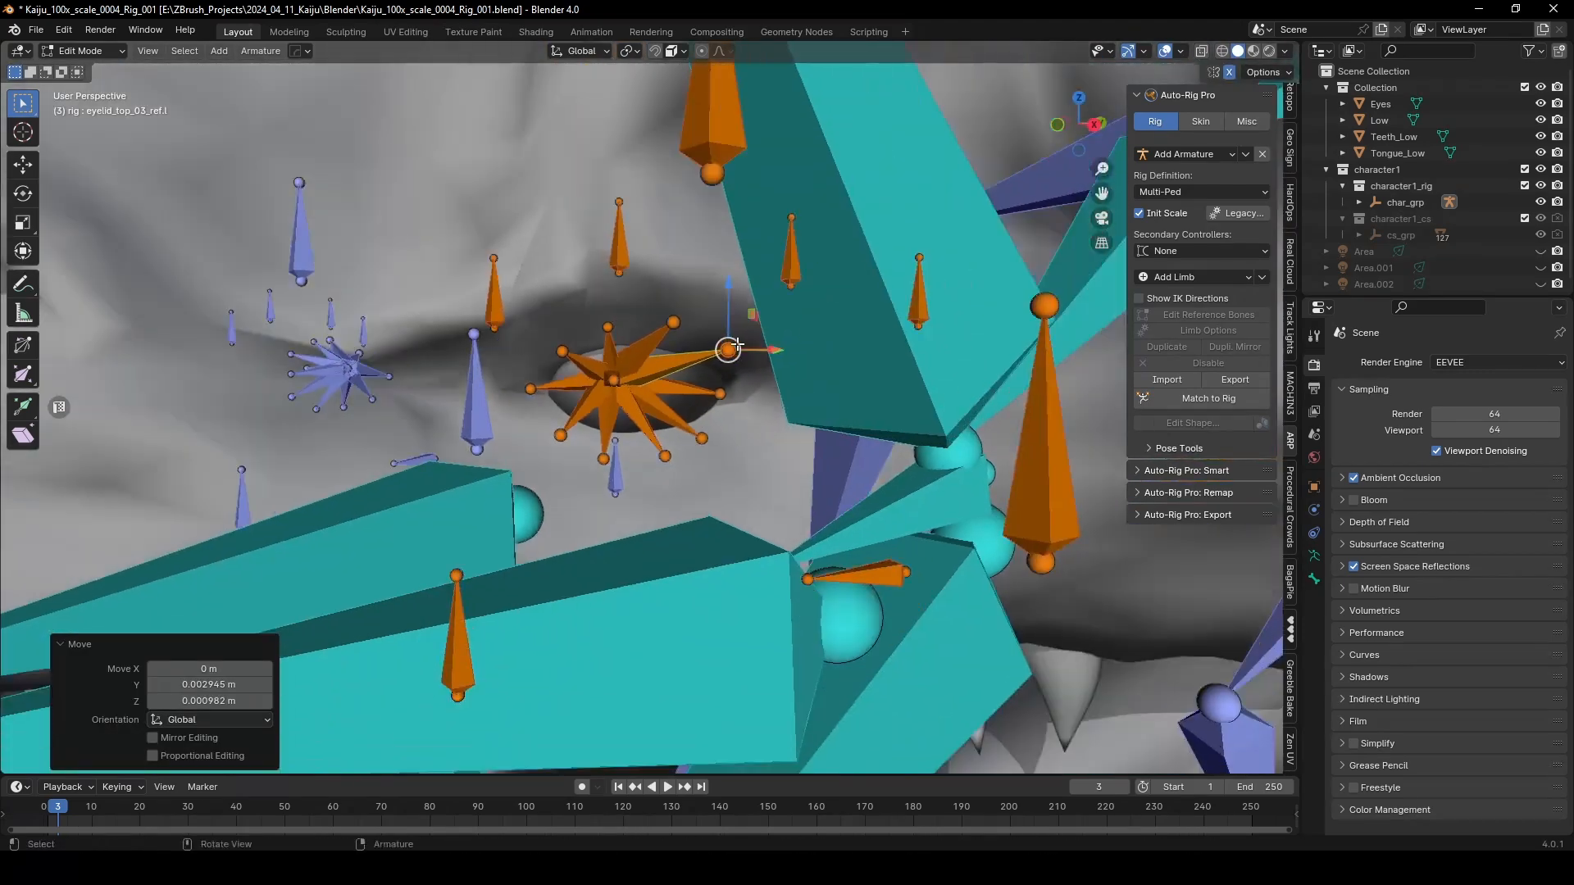
left_click(1314, 579)
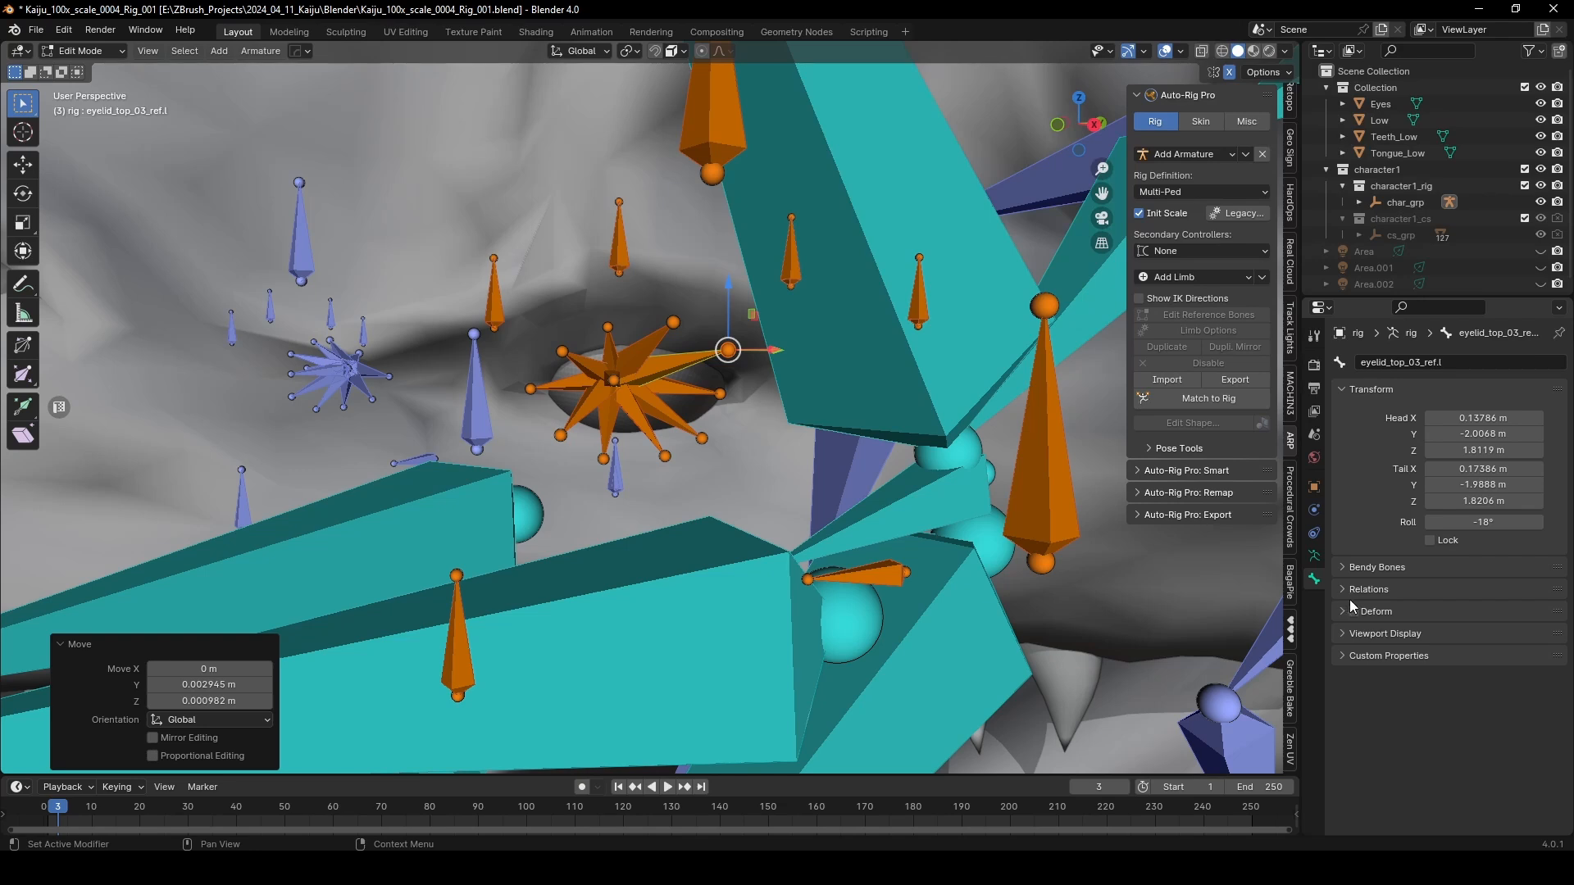
left_click(1337, 636)
left_click(1337, 636)
left_click(1314, 557)
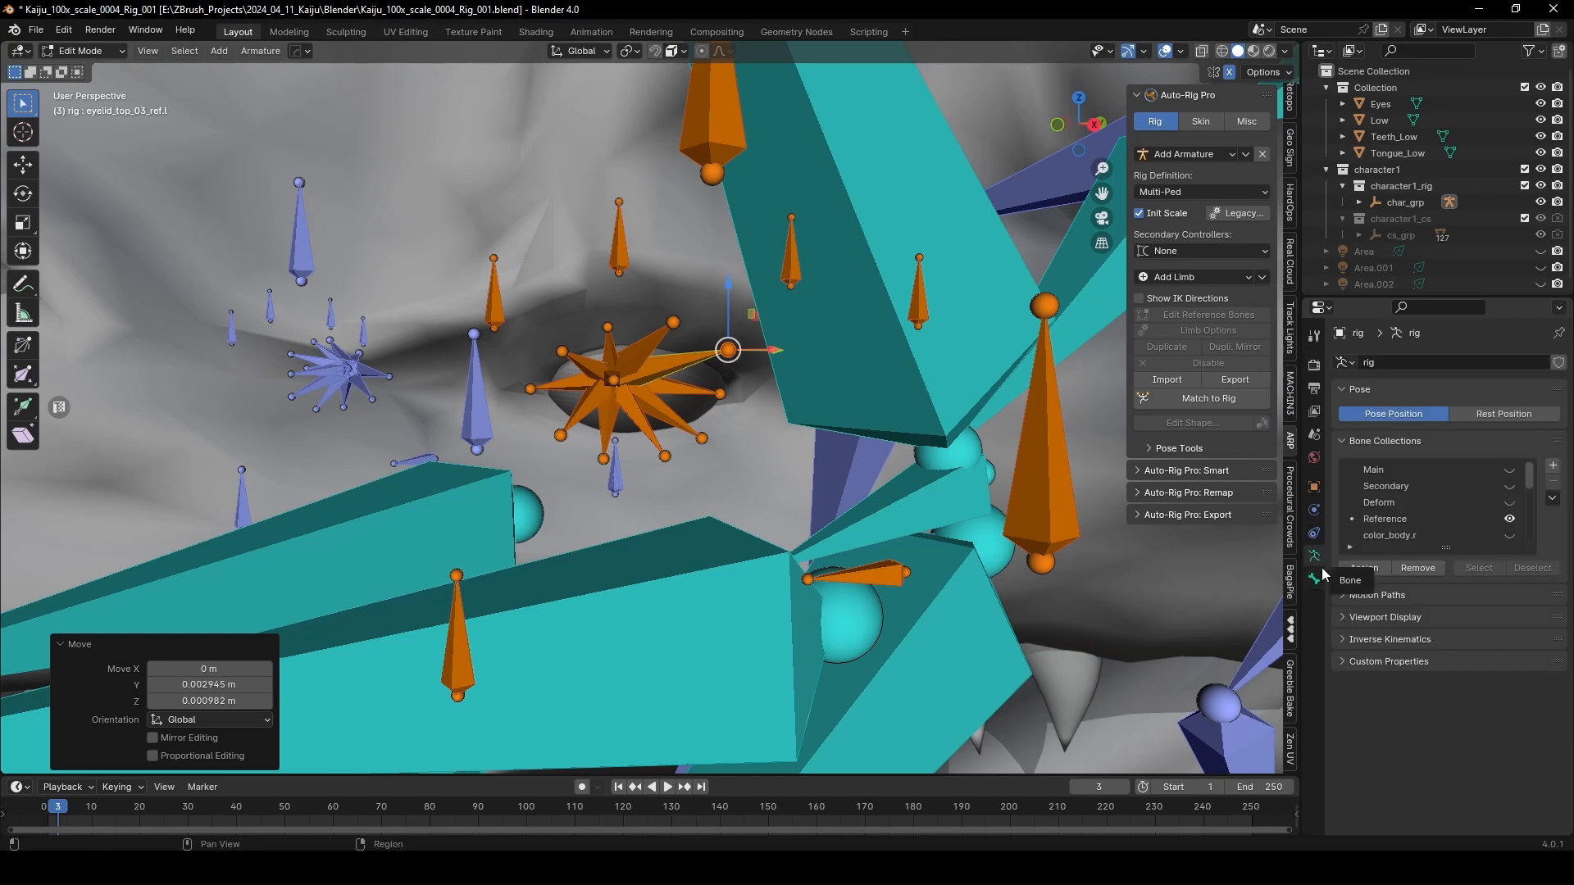
left_click(1340, 618)
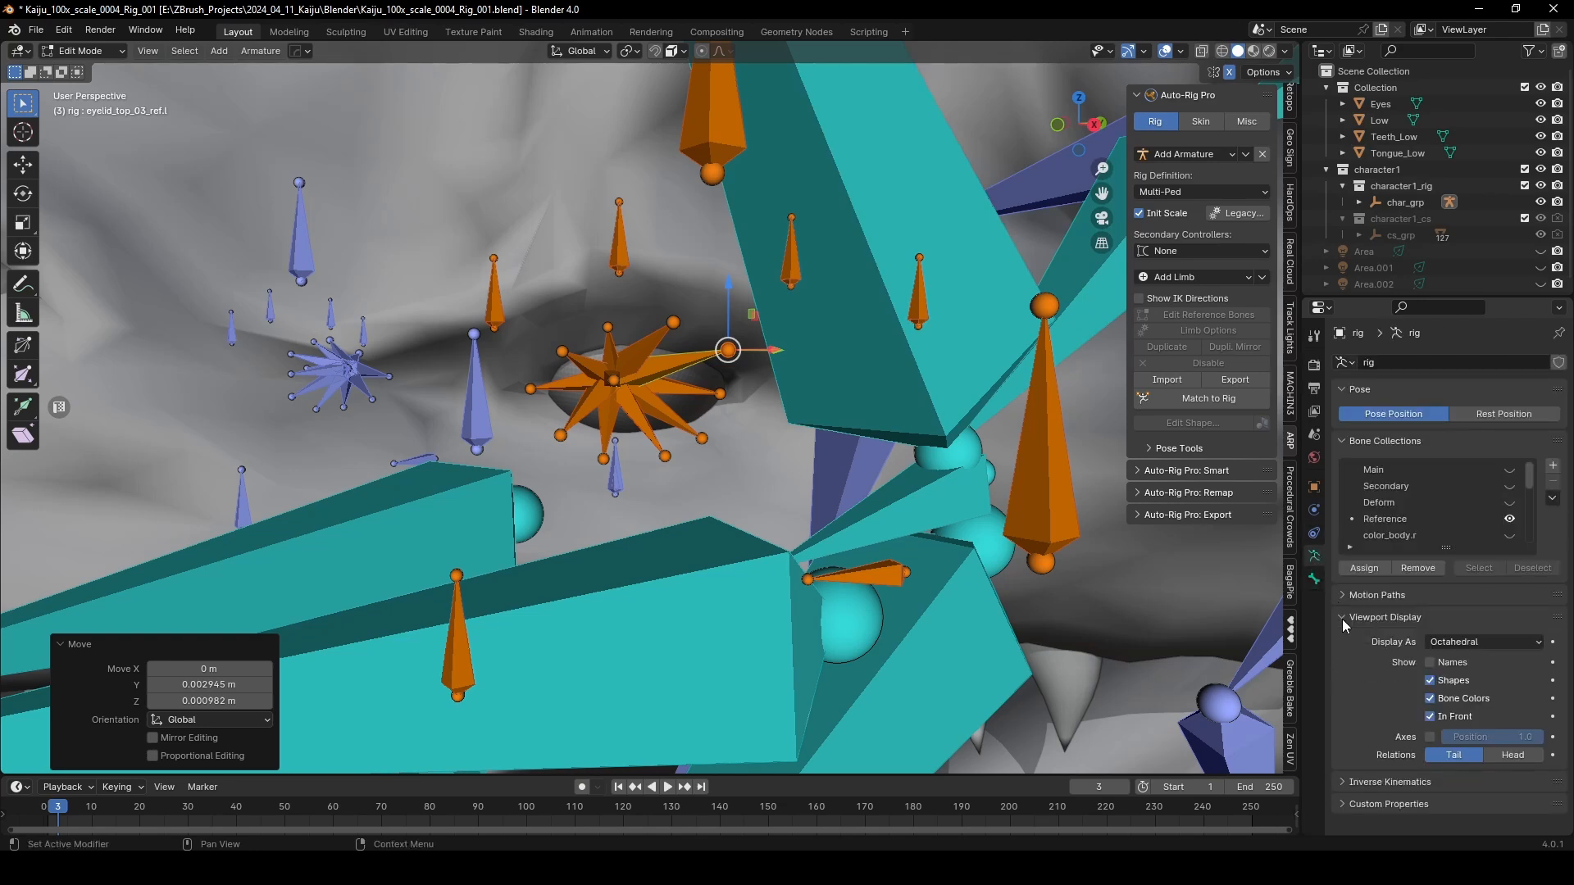
left_click(1431, 716)
Step: Move the tips of eyelid_top_03_ref.l and eyelid_top_02_ref.l outward along X until they emerge from the upper lid
middle_click_drag(680, 454, 752, 447)
left_click_drag(795, 350, 854, 352)
middle_click_drag(834, 382, 754, 314)
key("alt+z")
left_click(693, 331)
key("alt+z")
left_click_drag(756, 325, 799, 323)
Step: Move the tip of eyelid_top_ref.l about 0.017 m outward along X
middle_click_drag(800, 322, 678, 358)
key("alt+z")
left_click(628, 345)
key("alt+z")
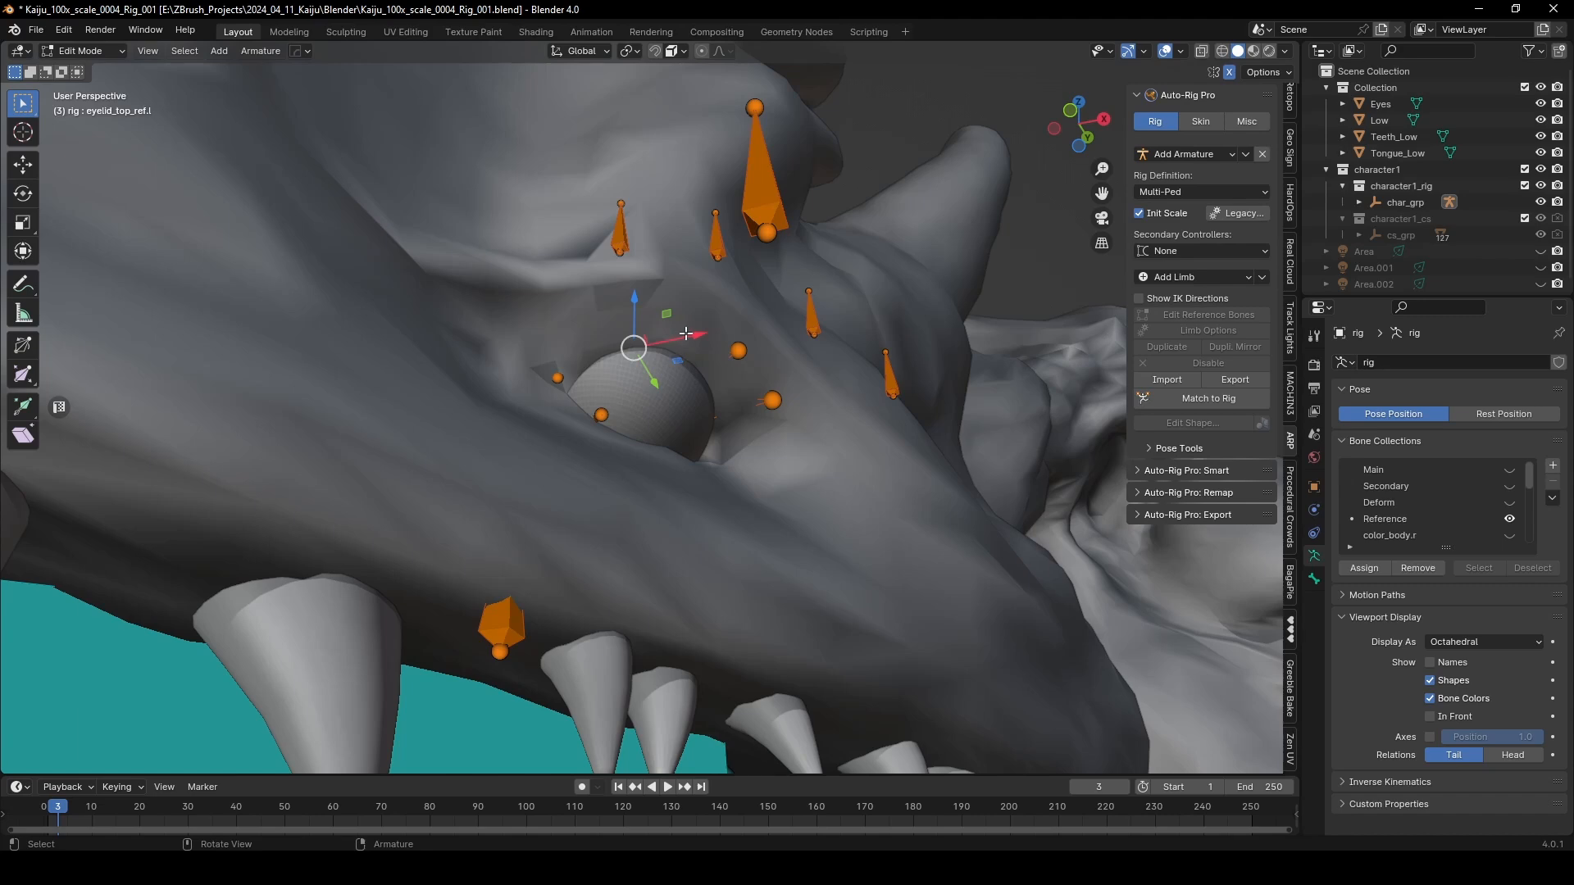
left_click_drag(685, 333, 742, 305)
middle_click_drag(742, 305, 743, 345)
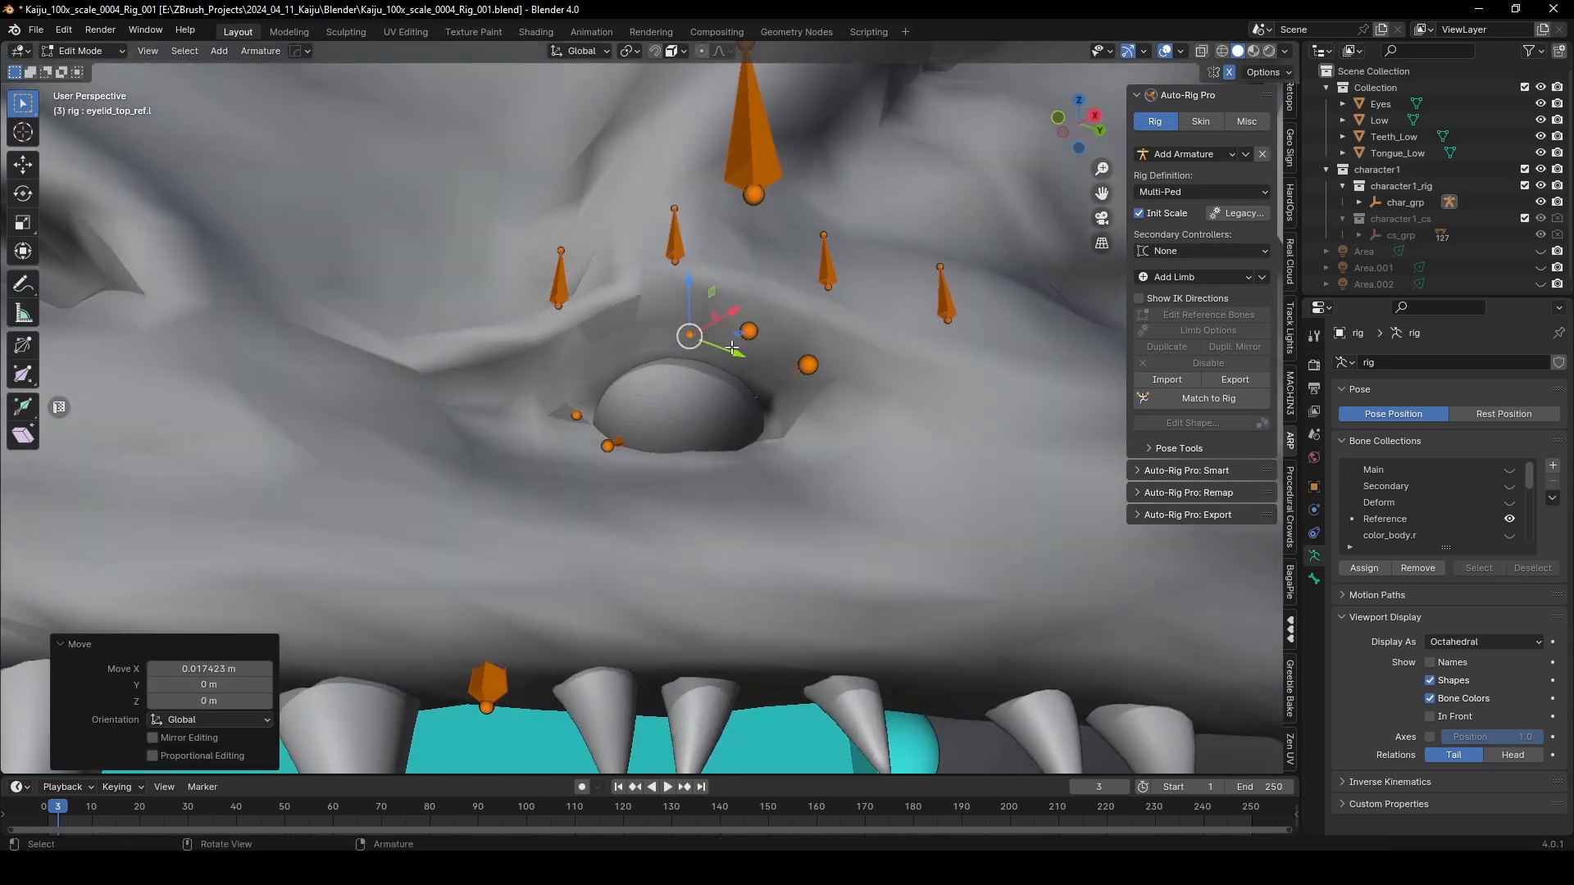
Step: Shift the tip of eyelid_top_ref.l forward over the upper lid and move it back inward about 0.011 m in X
left_click_drag(732, 348, 676, 346)
left_click_drag(652, 290, 652, 294)
middle_click_drag(651, 315, 750, 364)
left_click_drag(712, 324, 671, 322)
middle_click_drag(693, 387, 654, 352)
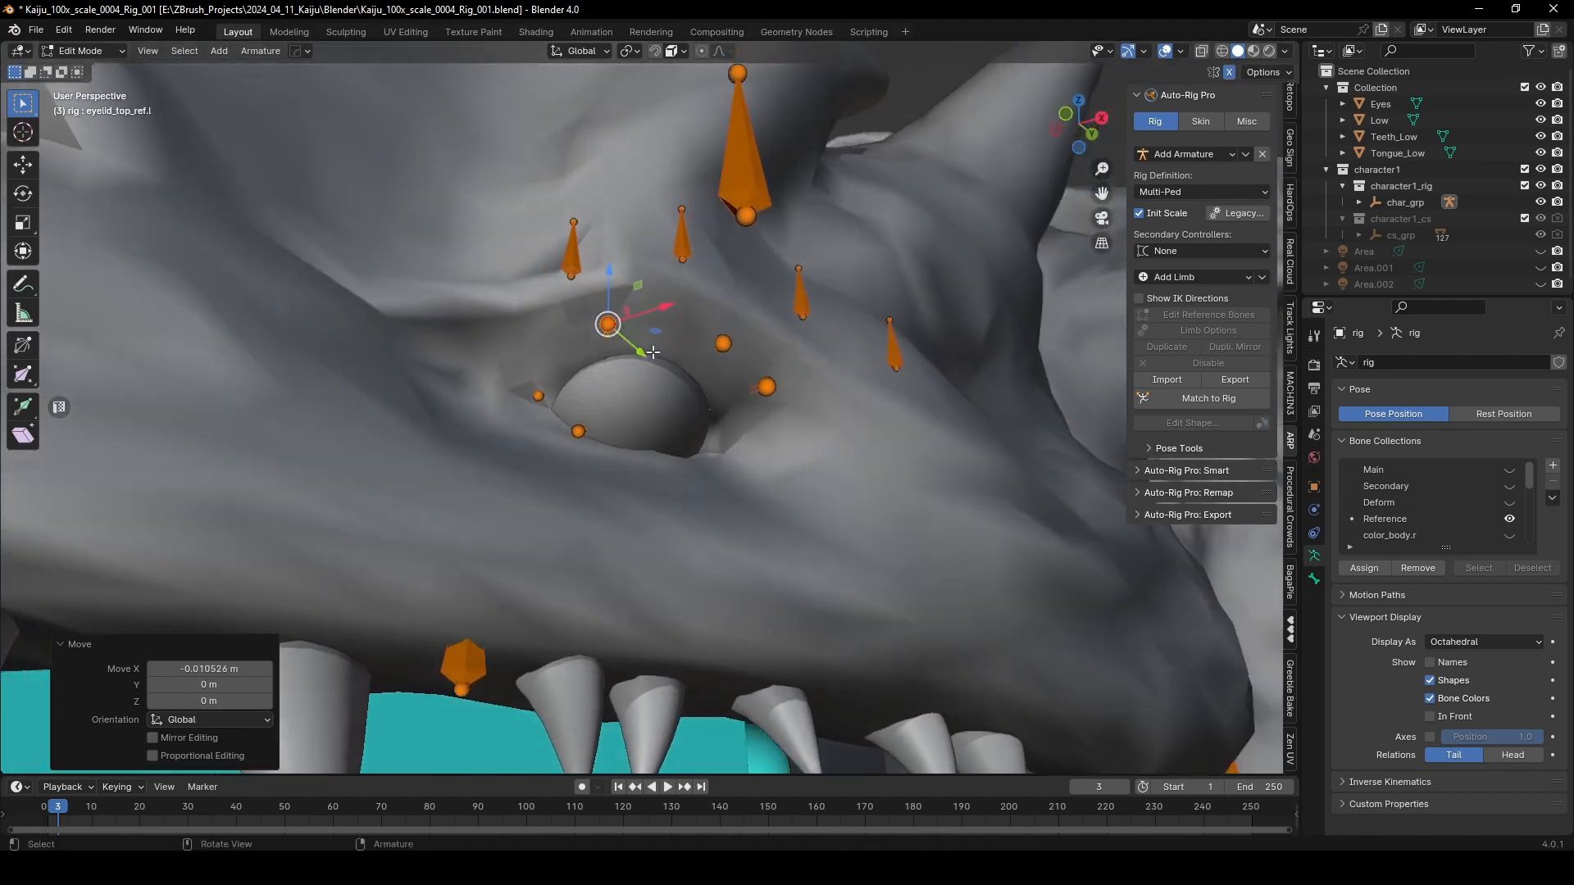
Step: Move the tip of eyelid_top_01_ref.l outward to the surface of the front upper lid and select the neighbouring eyelid_top_ref.l tip
key("alt+z")
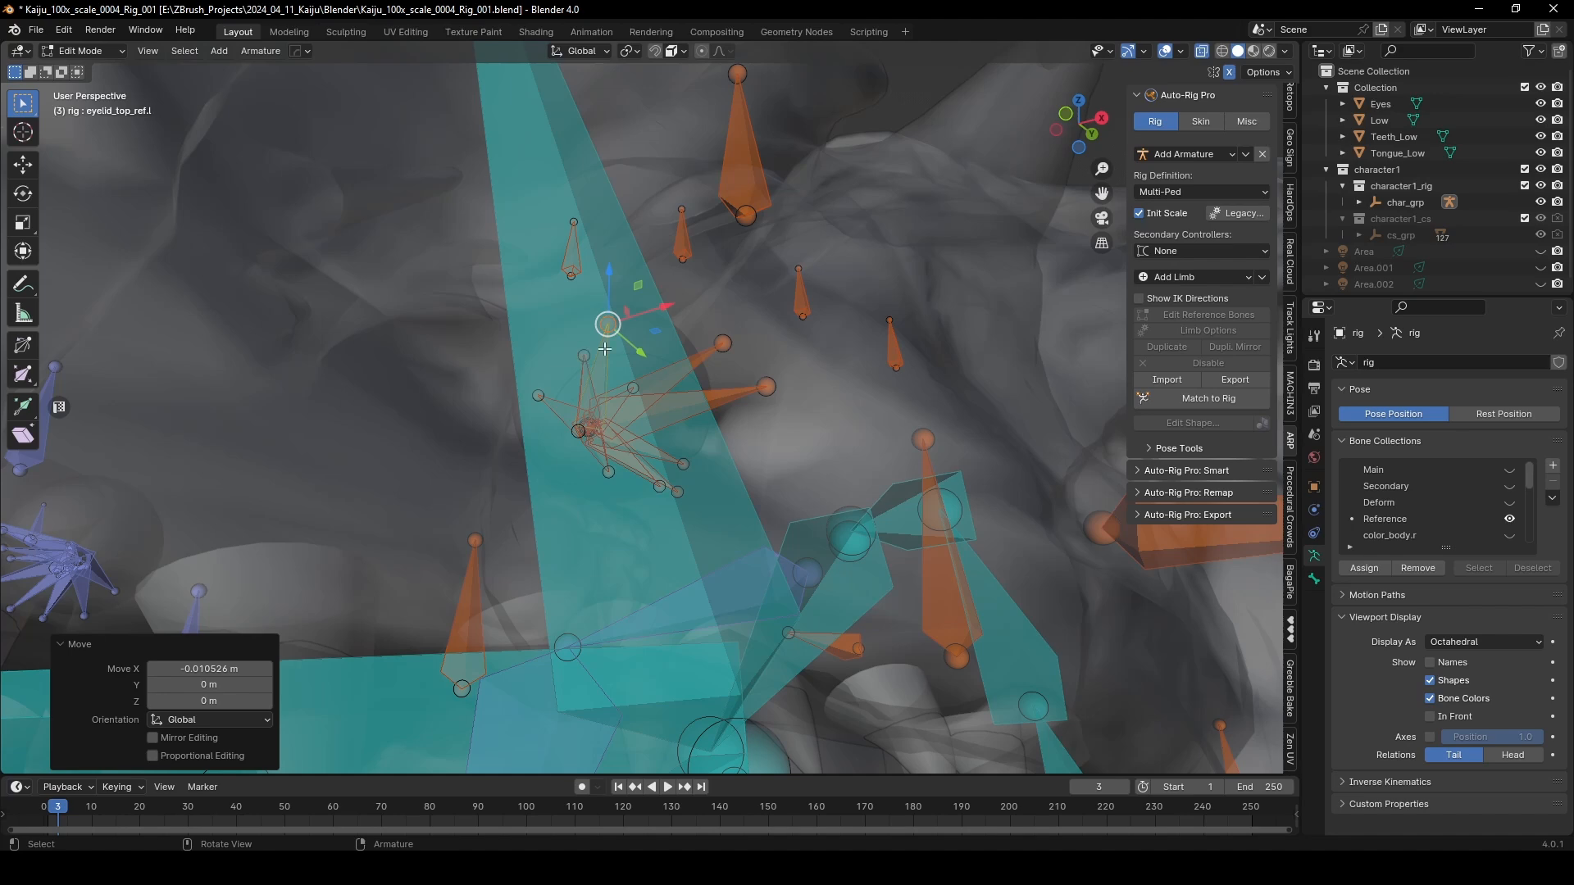
left_click(605, 350)
middle_click_drag(605, 349, 624, 345)
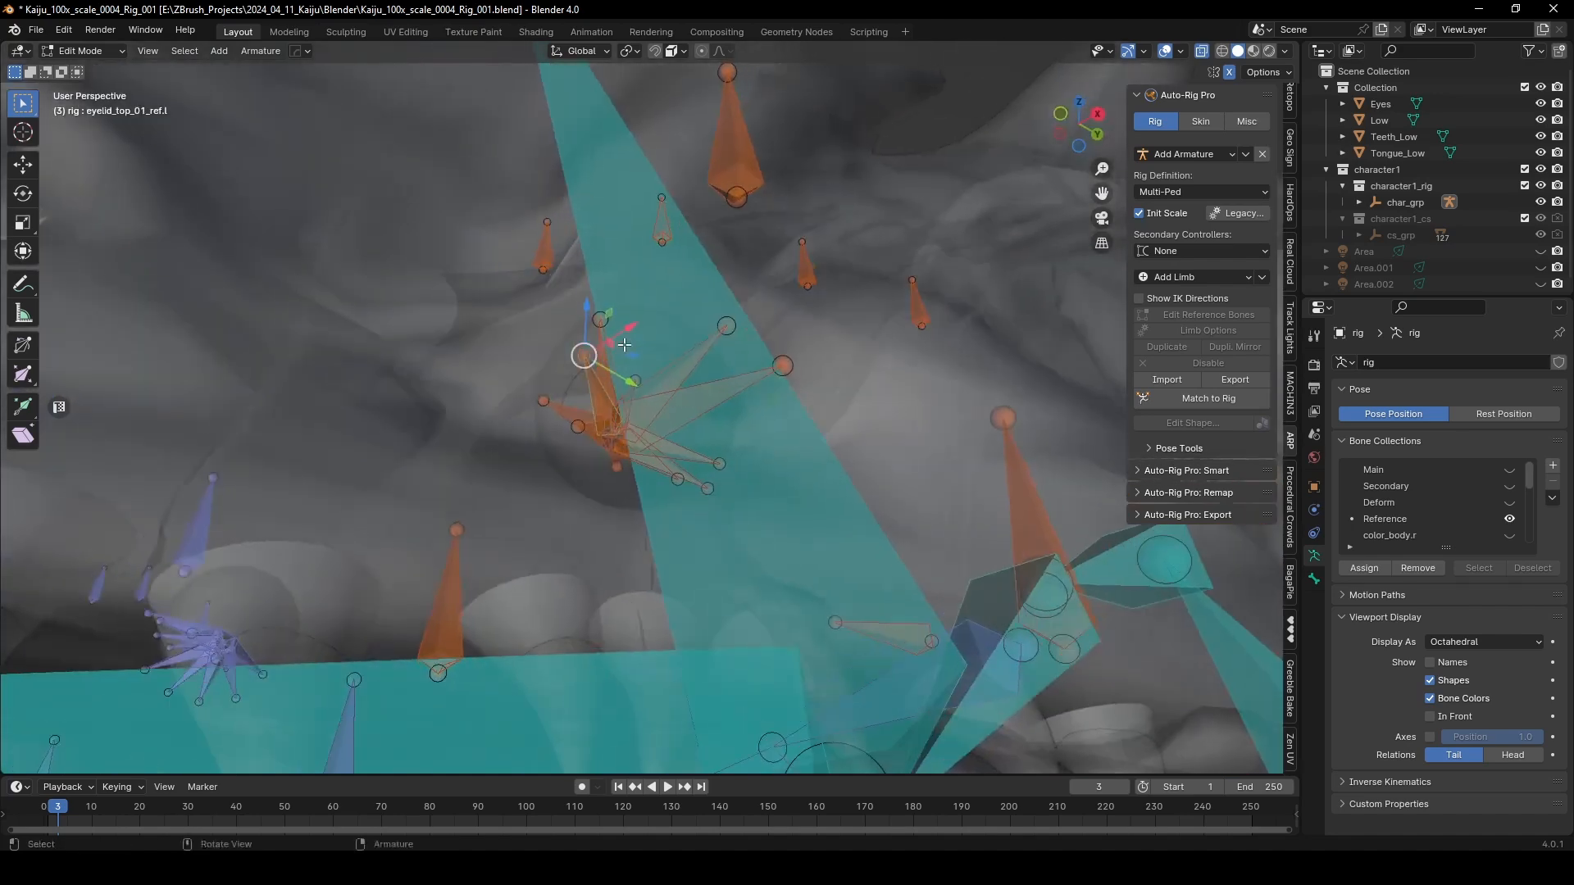
key("alt+z")
left_click_drag(636, 354, 686, 317)
left_click(600, 320)
Step: Reposition the tip of eyelid_top_02_ref.l closer to the upper lid edge and adjust the tip of eyelid_top_03_ref.l
left_click(726, 326)
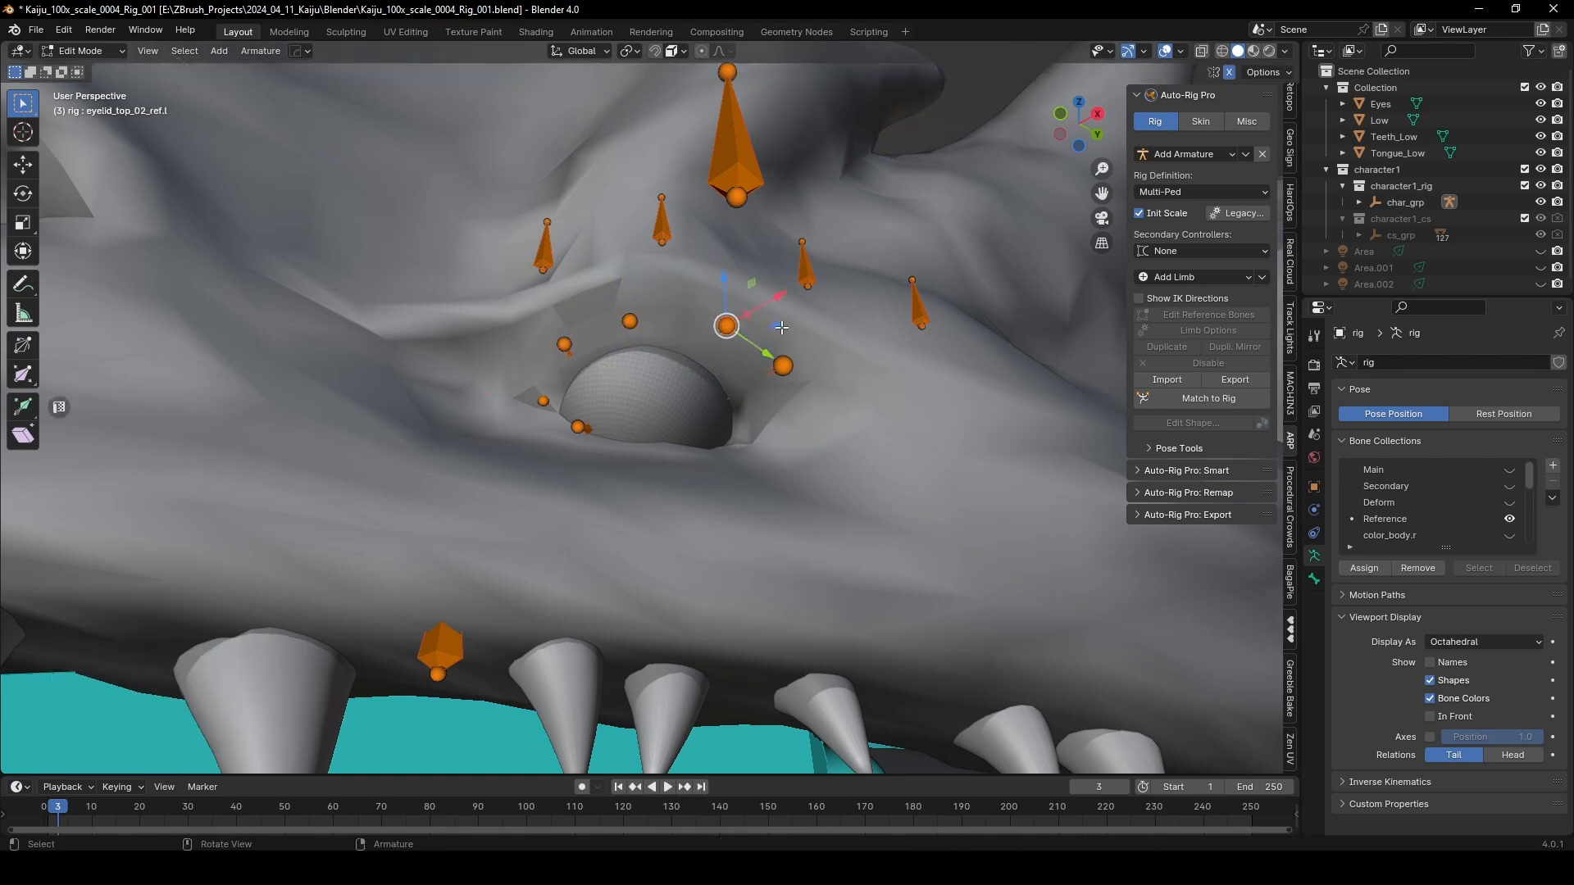
left_click_drag(781, 327, 712, 304)
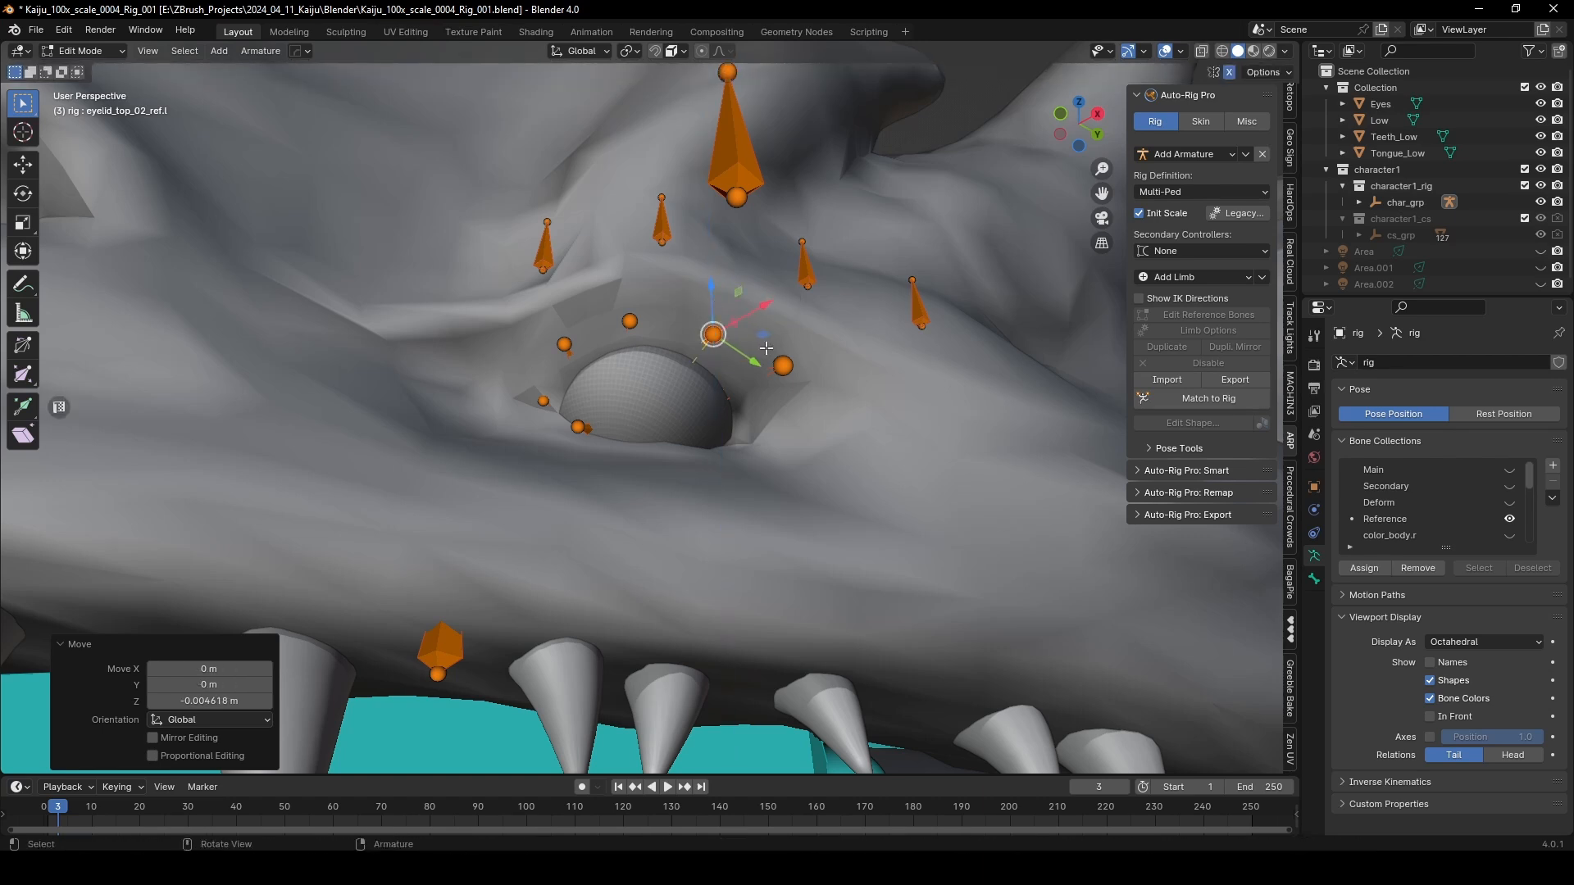
left_click(782, 366)
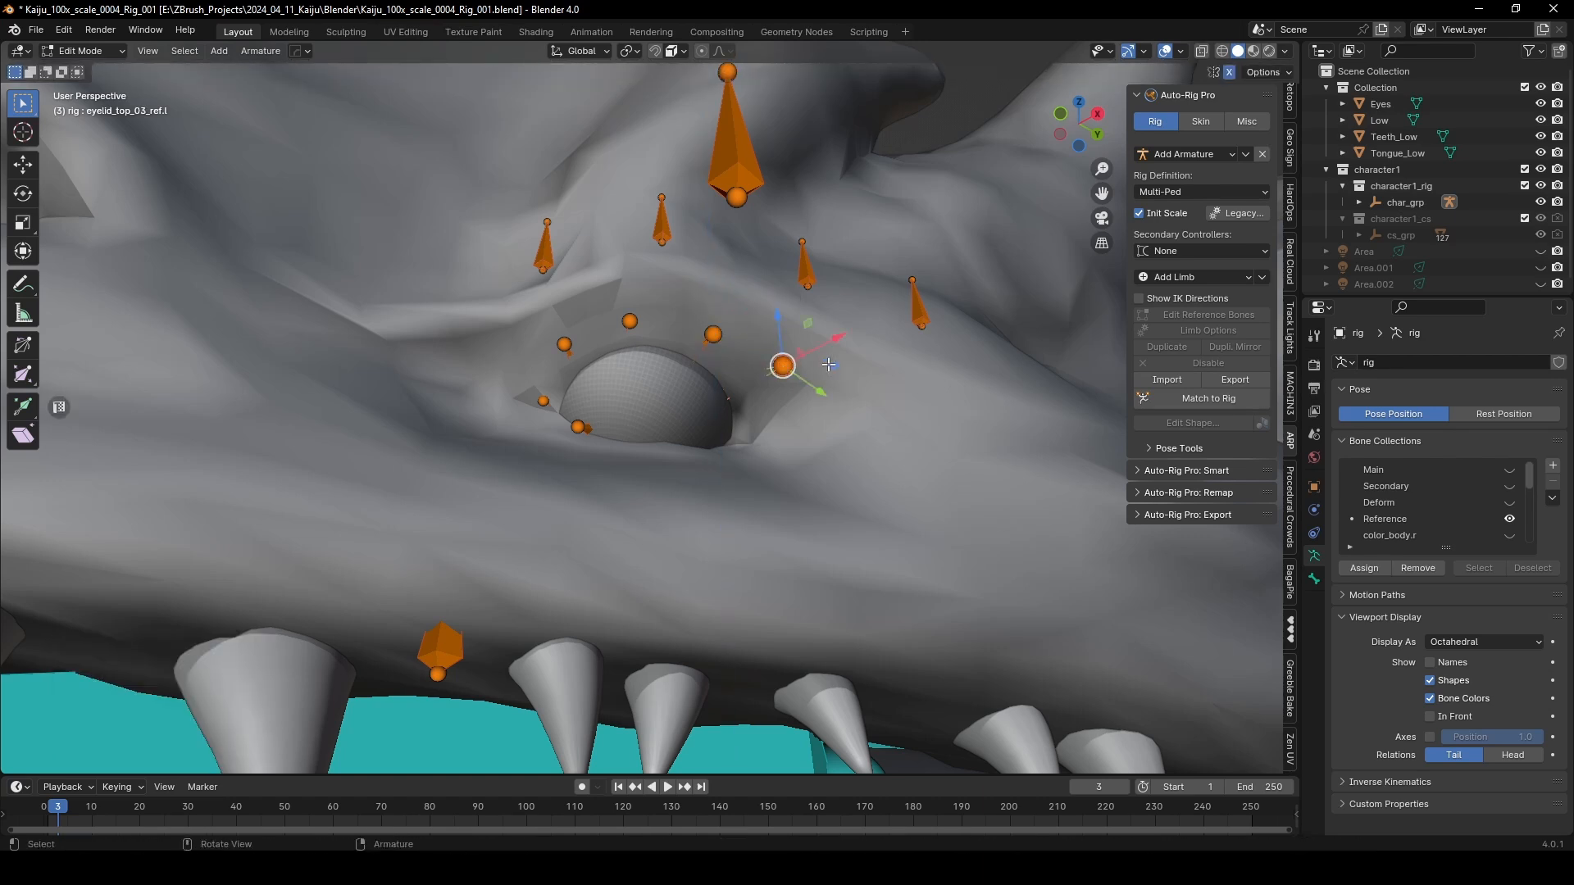
left_click_drag(829, 365, 813, 371)
Step: Move the tip of eyelid_corner_02_ref.l about 0.019 m outward in X and fine-tune it at the rear eye corner
middle_click_drag(819, 326, 806, 383)
key("alt+z")
left_click(728, 425)
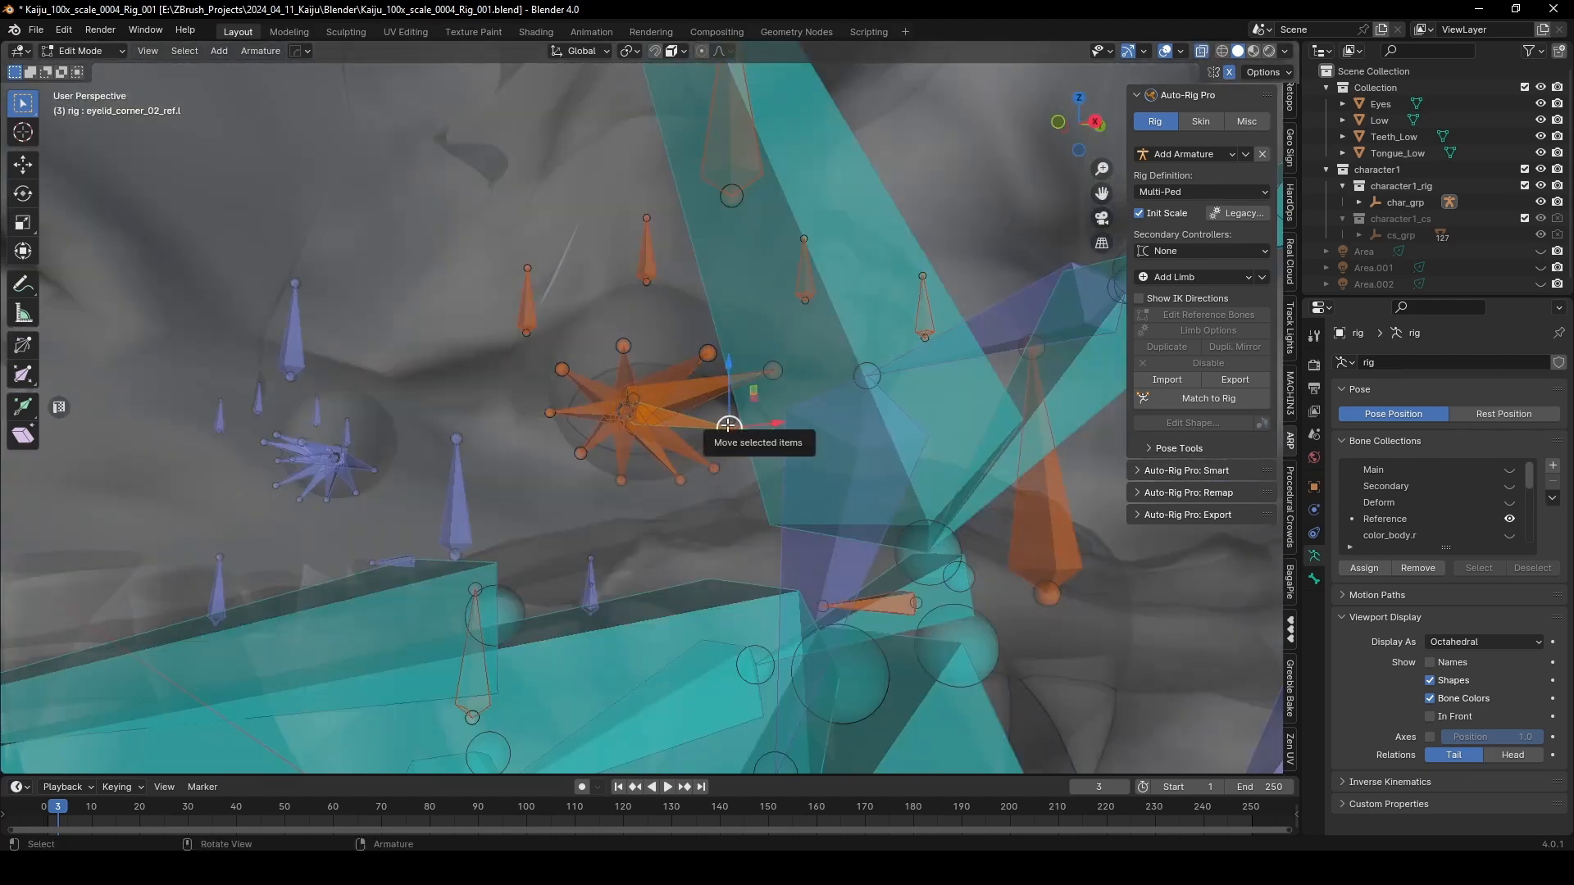
middle_click_drag(859, 435, 895, 422)
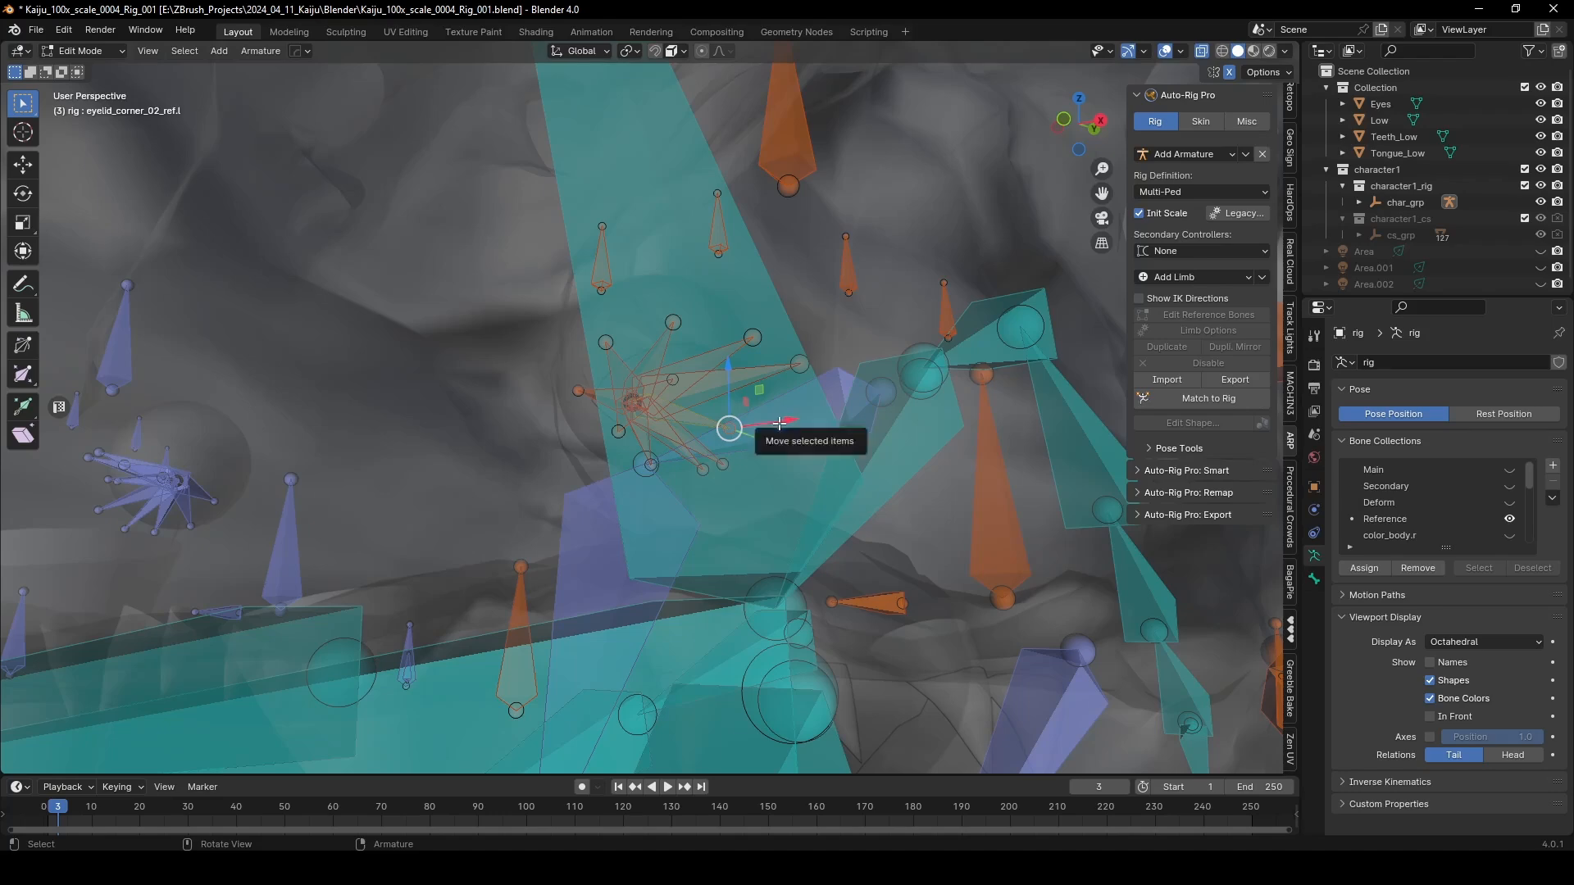
left_click_drag(778, 424, 831, 425)
key("alt+z")
middle_click_drag(816, 422, 830, 425)
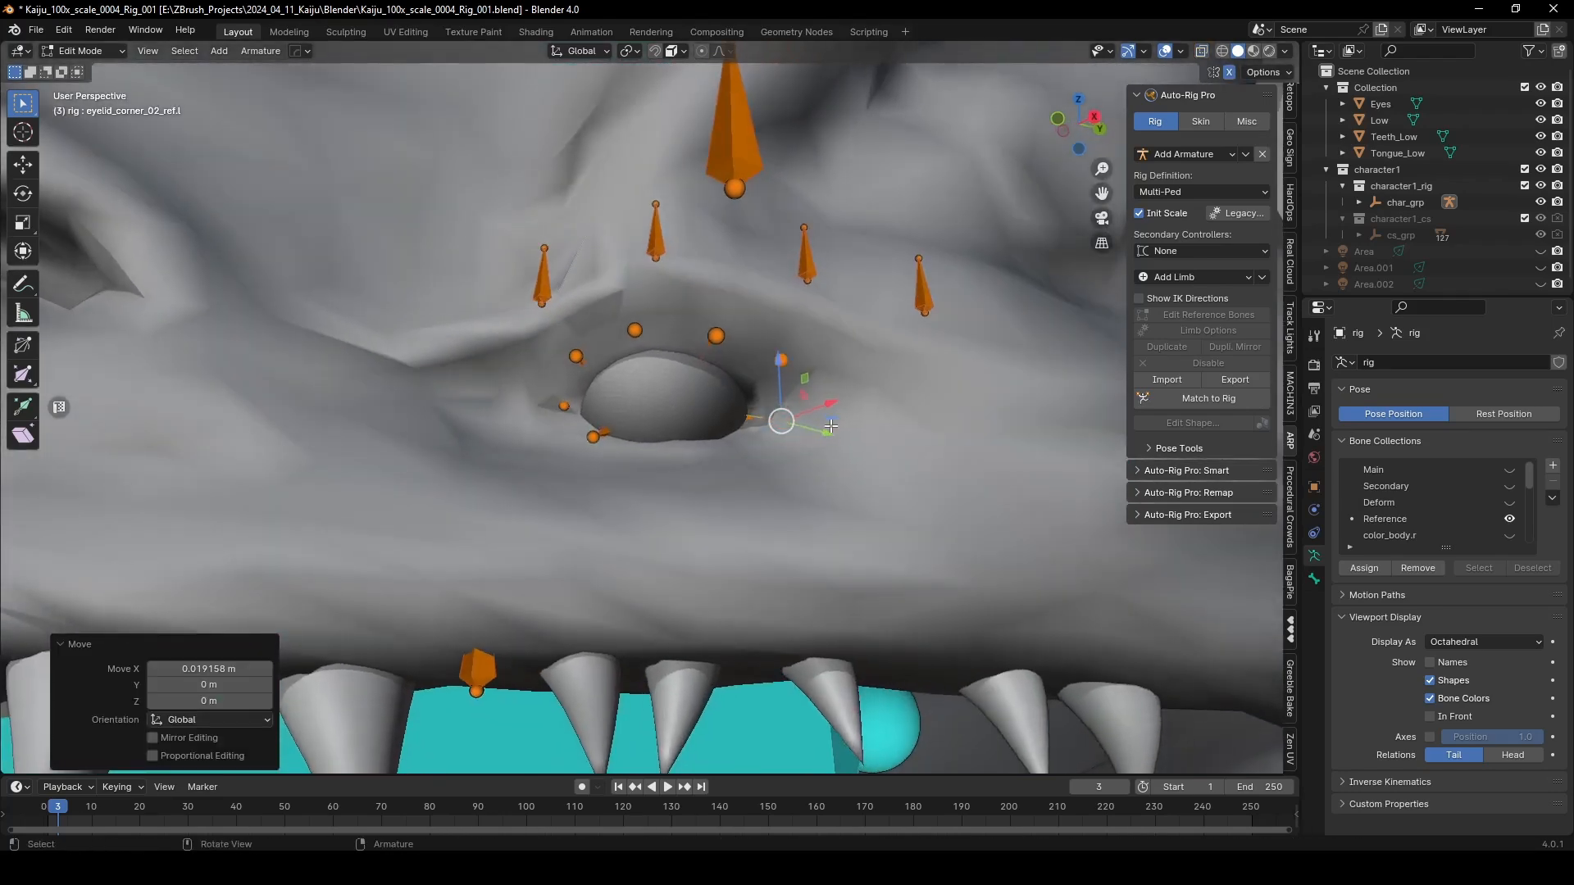
mouse_move(832, 402)
left_mouse_down()
mouse_move(871, 404)
mouse_move(850, 419)
left_mouse_up()
Step: Move the tip of eyelid_corner_01_ref.l forward at the front eye corner and adjust the tip of eyelid_bot_01_ref.l on the lower lid
middle_click_drag(737, 463, 732, 504)
left_click(563, 407)
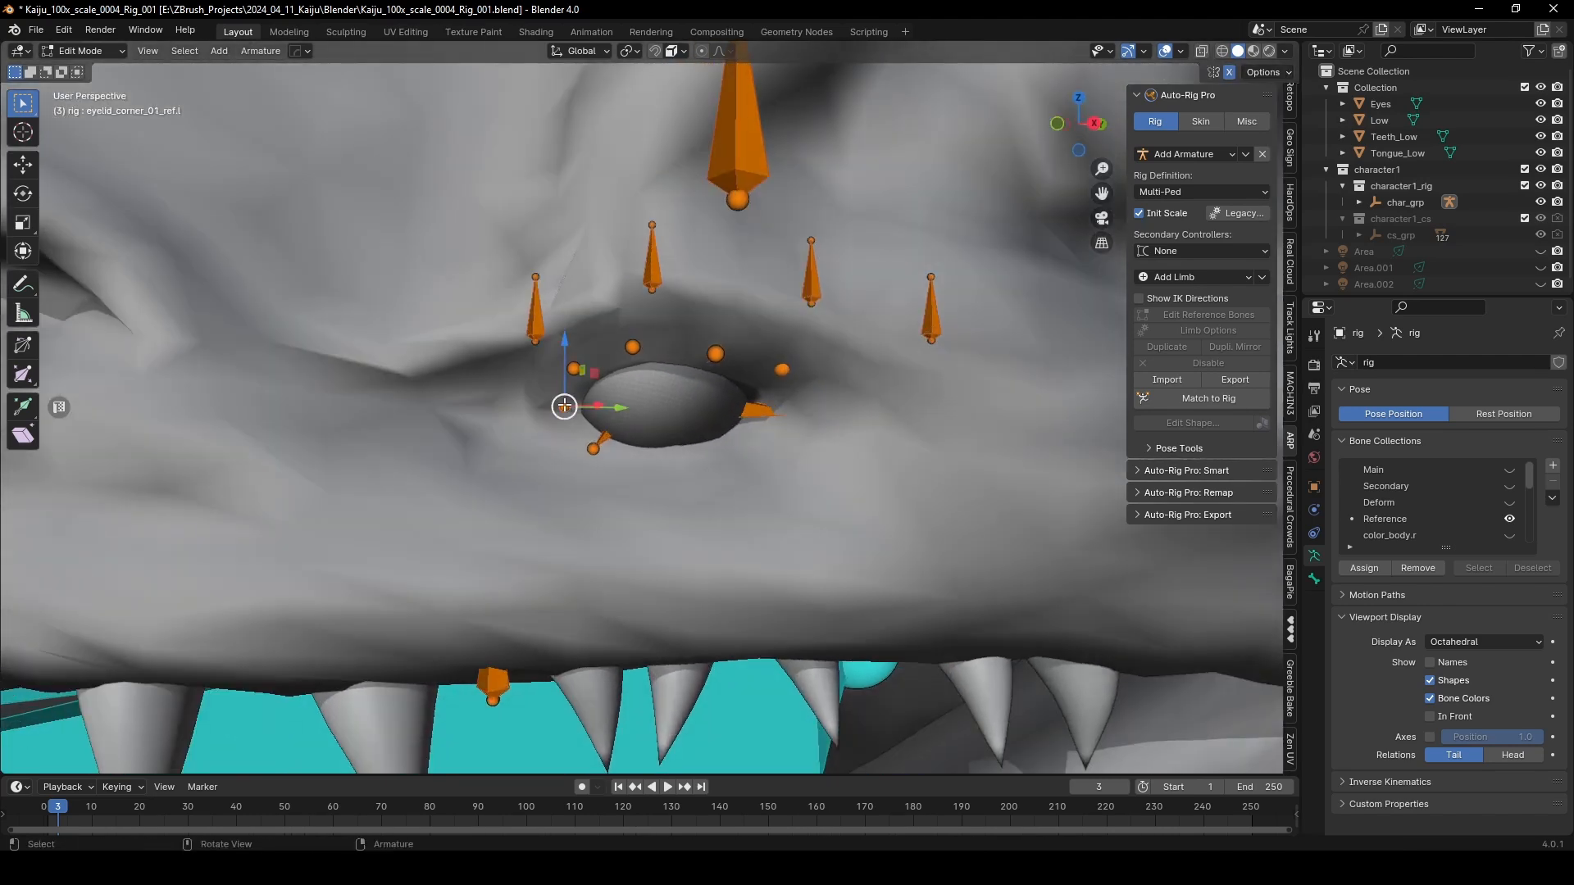
left_click_drag(625, 405, 594, 405)
left_click(595, 451)
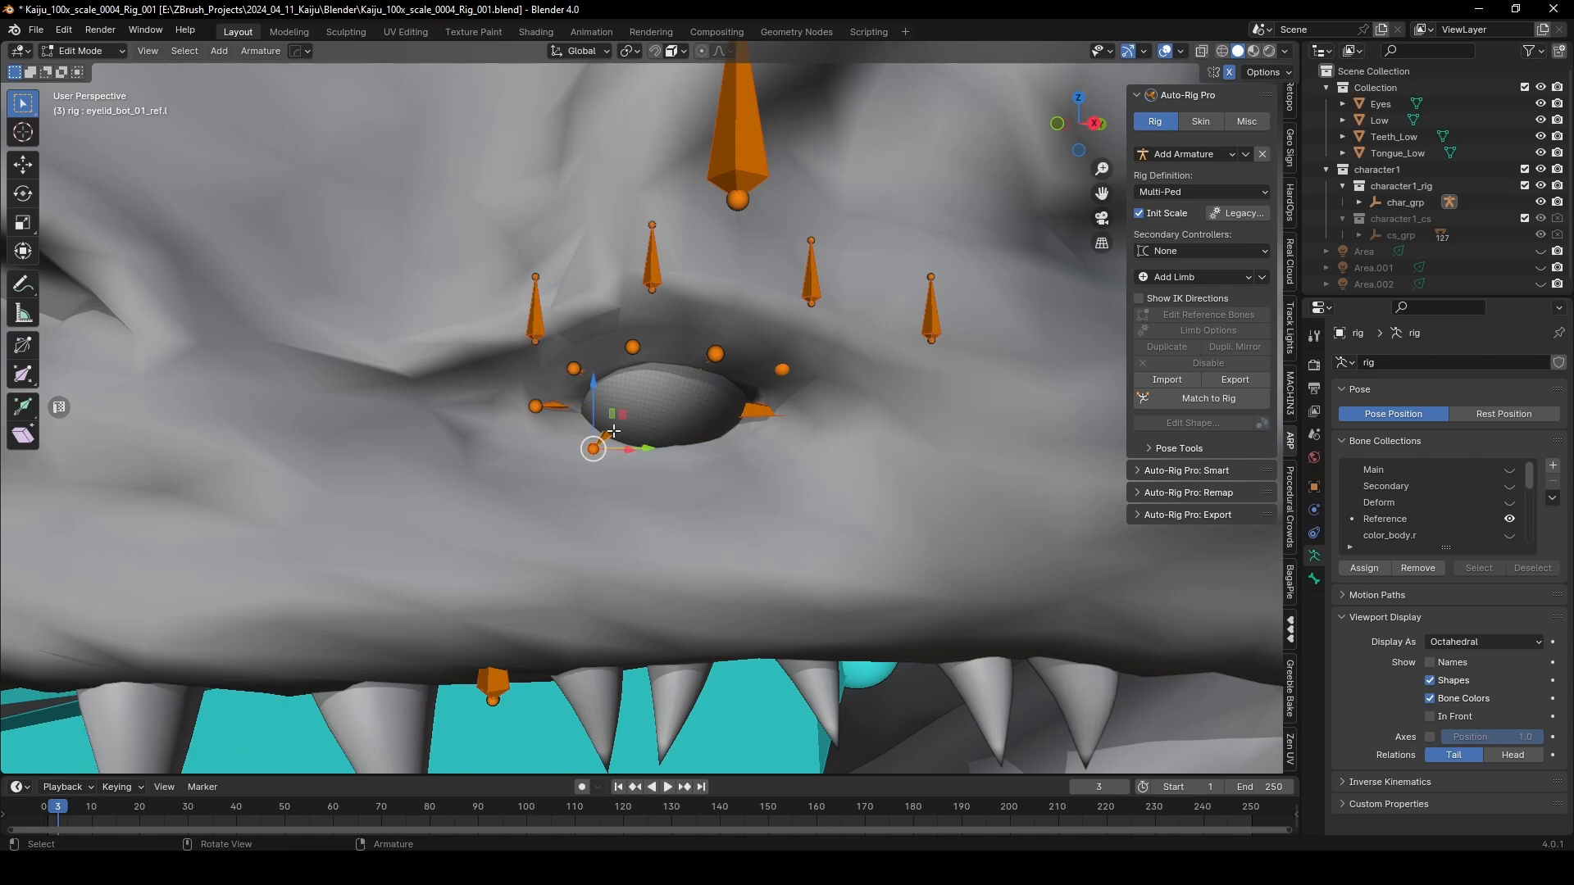
middle_click_drag(645, 441, 636, 468)
left_click_drag(623, 462, 603, 426)
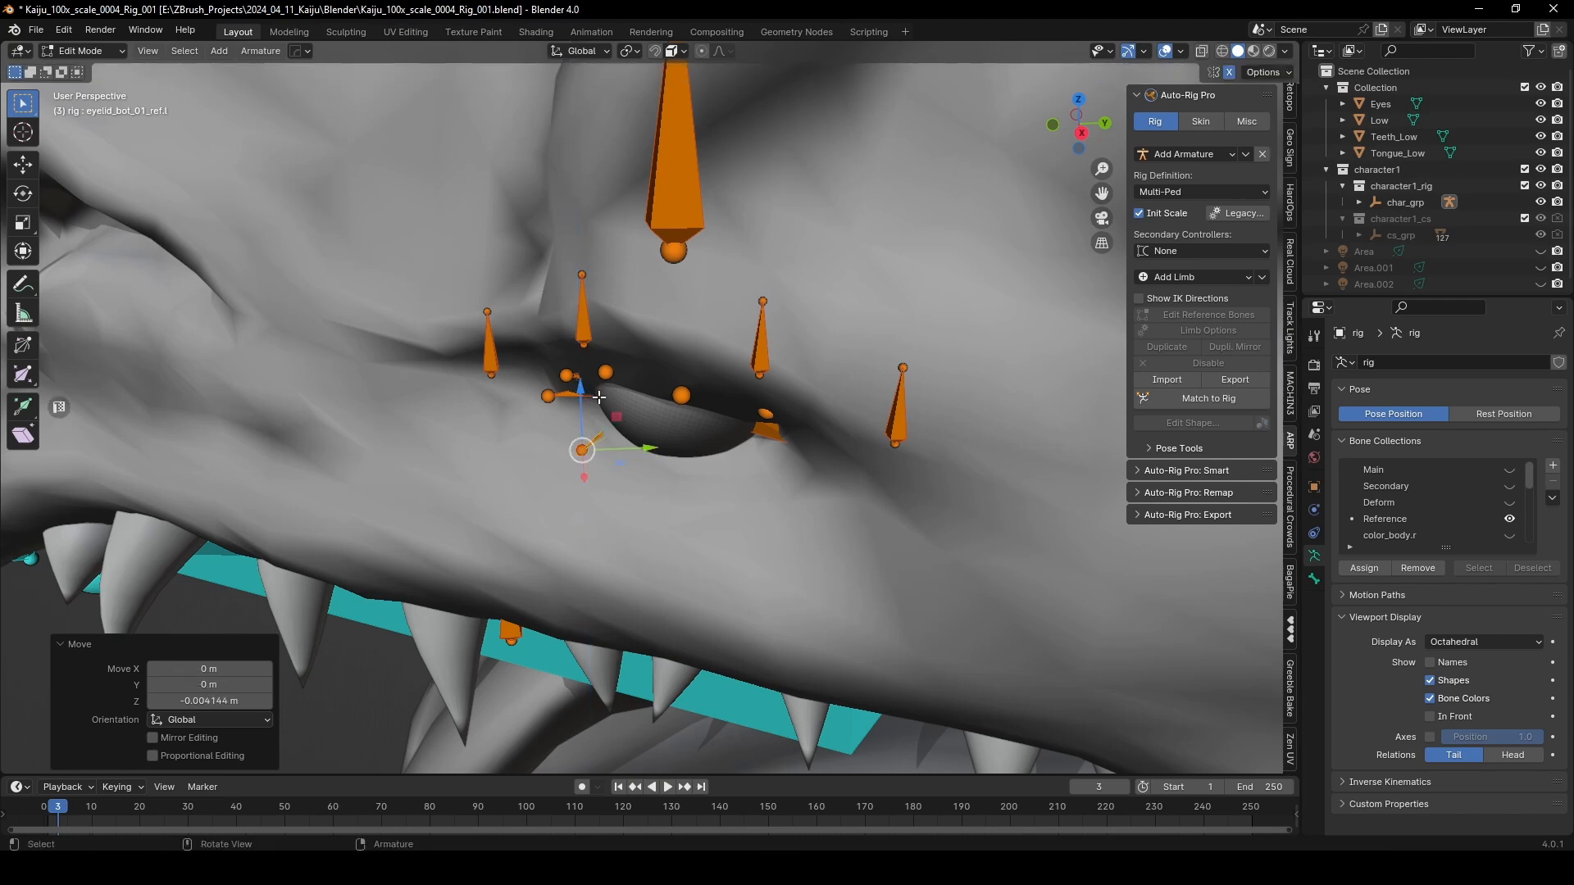
Step: Move the tip of eyelid_bot_ref.l about 0.002 m up in Z, then about 0.003 m in X and -0.007 m in Y
scroll(604, 455, "down", 2)
key("alt+z")
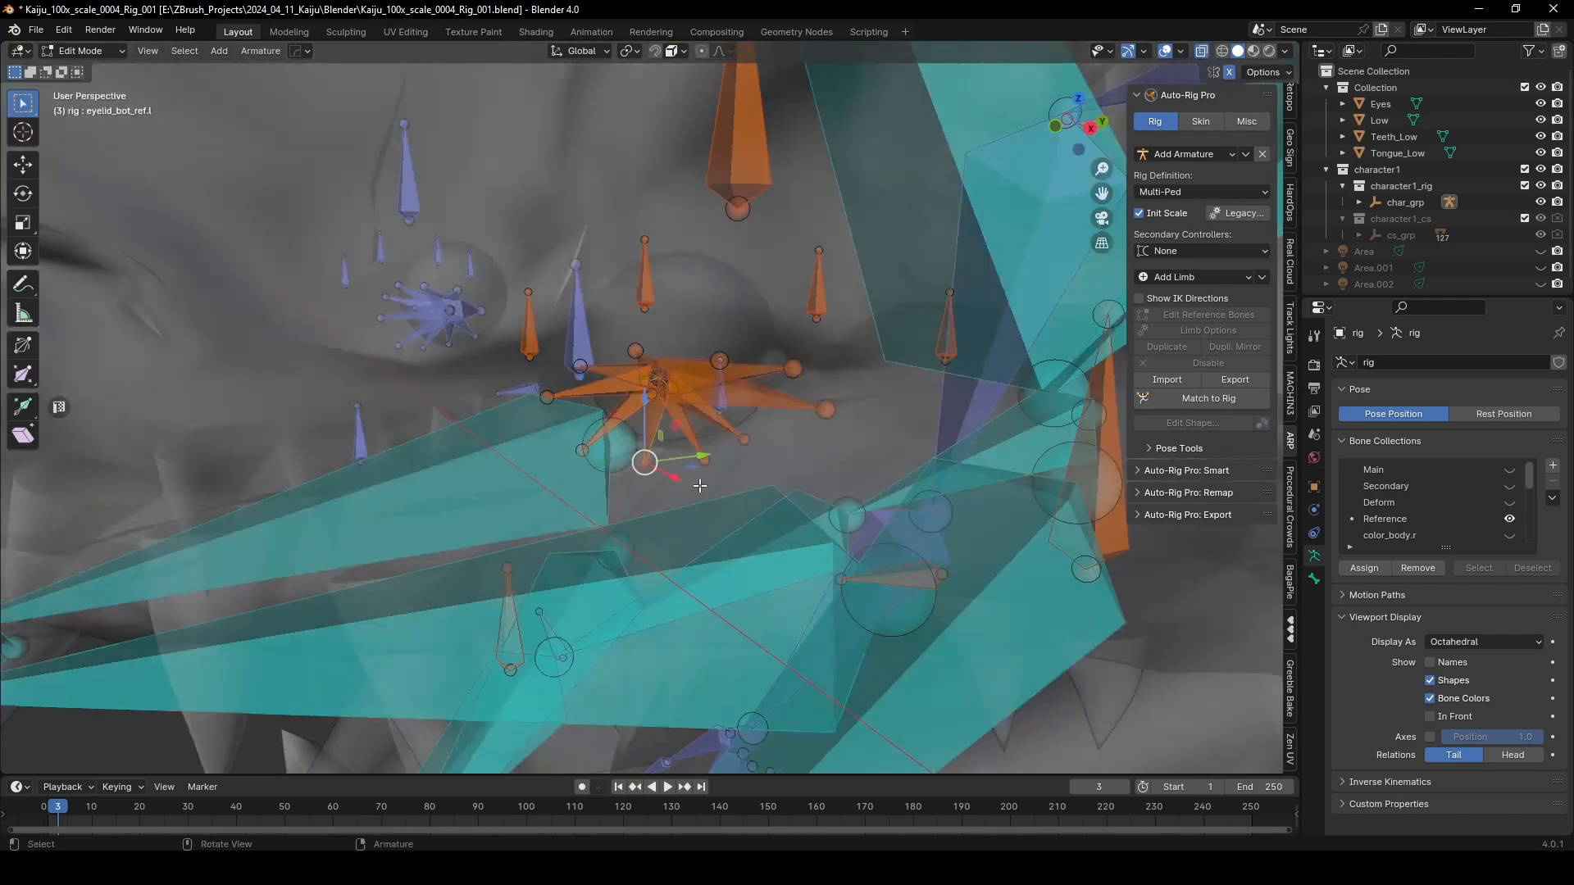
key("KP_Decimal")
key("alt+z")
left_click_drag(639, 398, 640, 385)
middle_click_drag(640, 387, 625, 434)
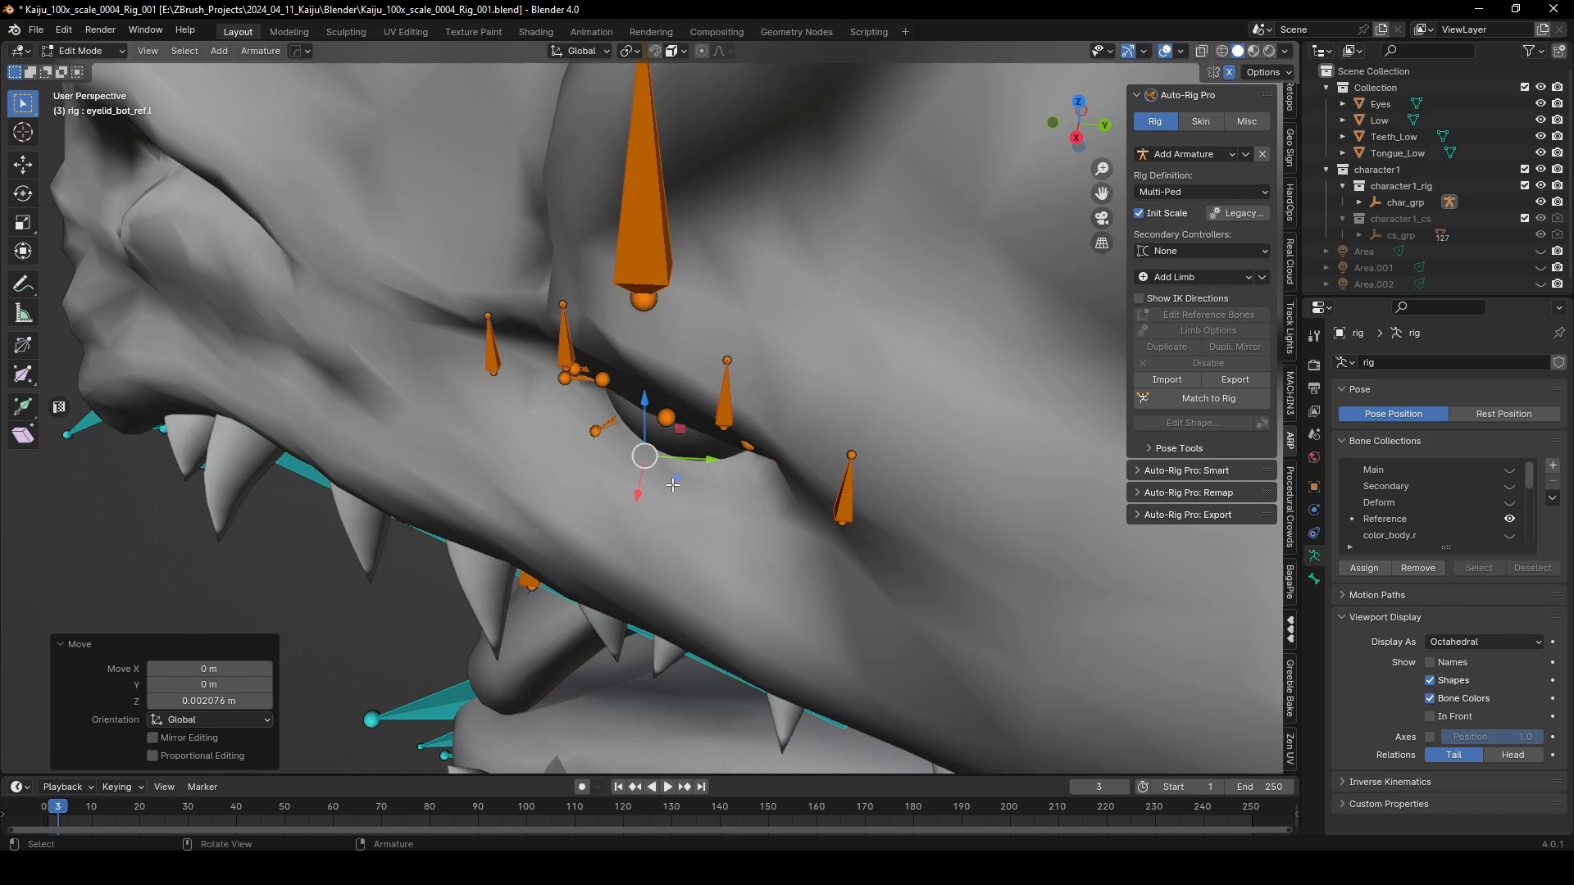
left_click_drag(670, 479, 657, 481)
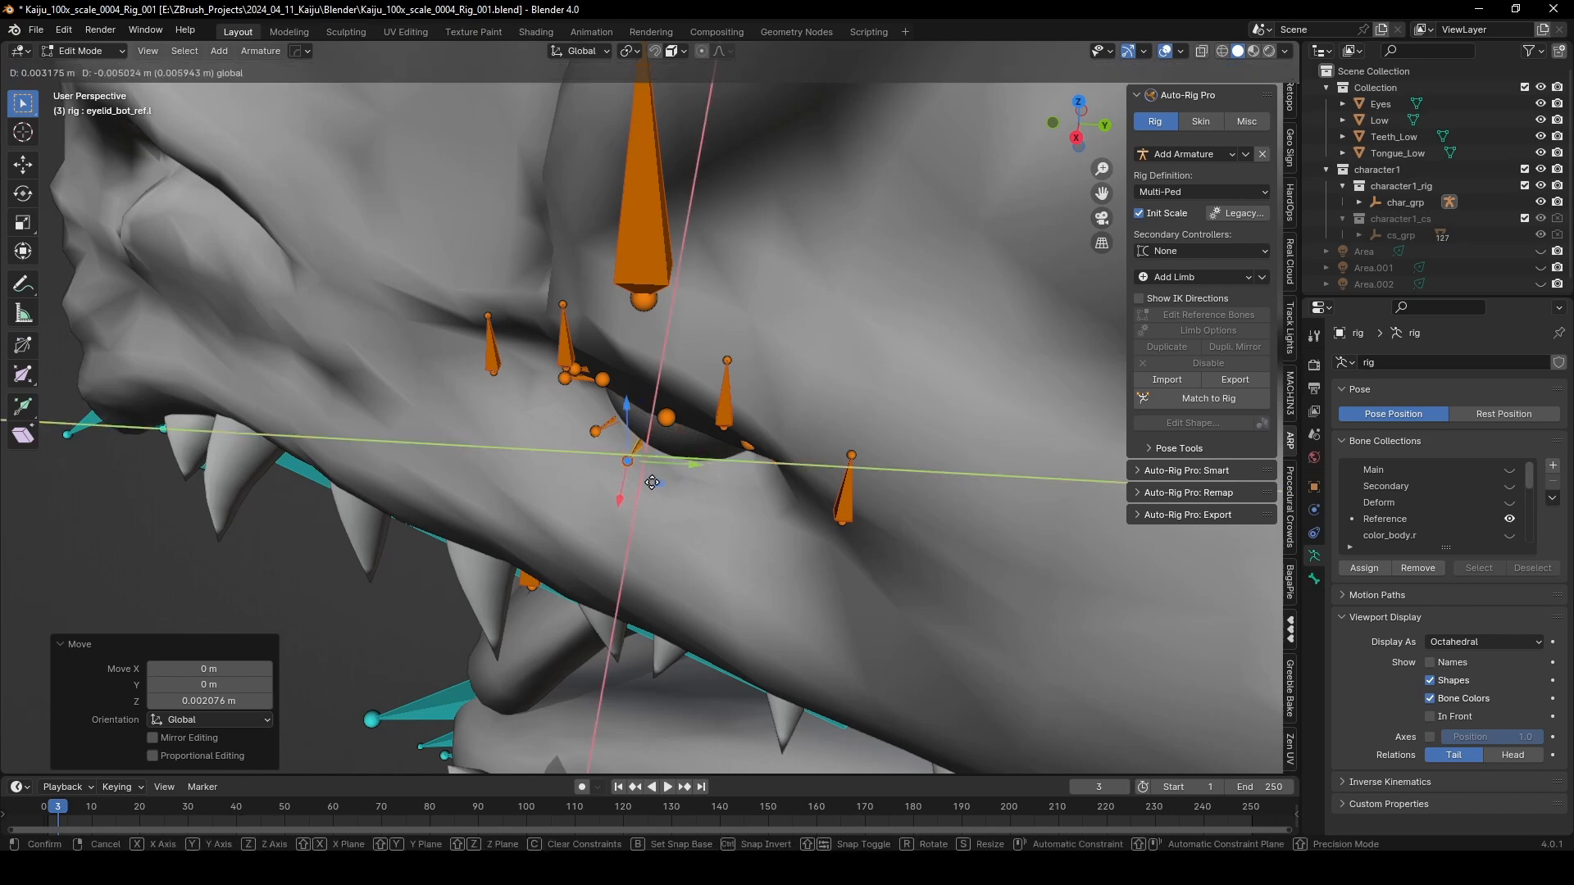
left_click(658, 483)
Step: Move the tip of eyelid_bot_02_ref.l outward and slightly forward in the XY plane until it emerges from the lower lid
middle_click_drag(658, 484, 696, 490)
key("alt+z")
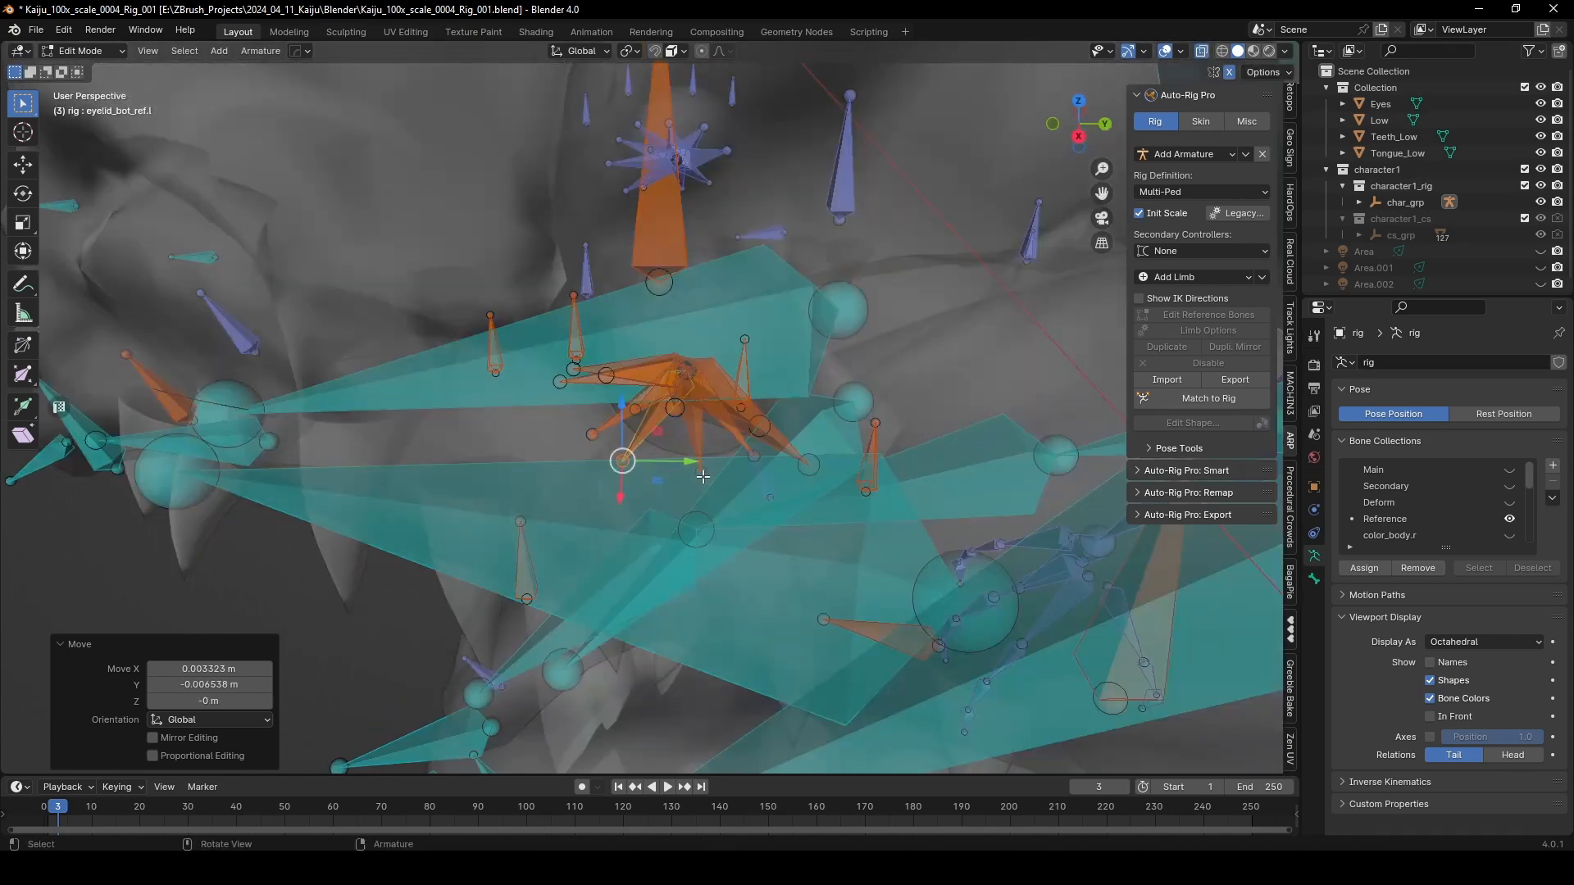
left_click(703, 476)
key("alt+z")
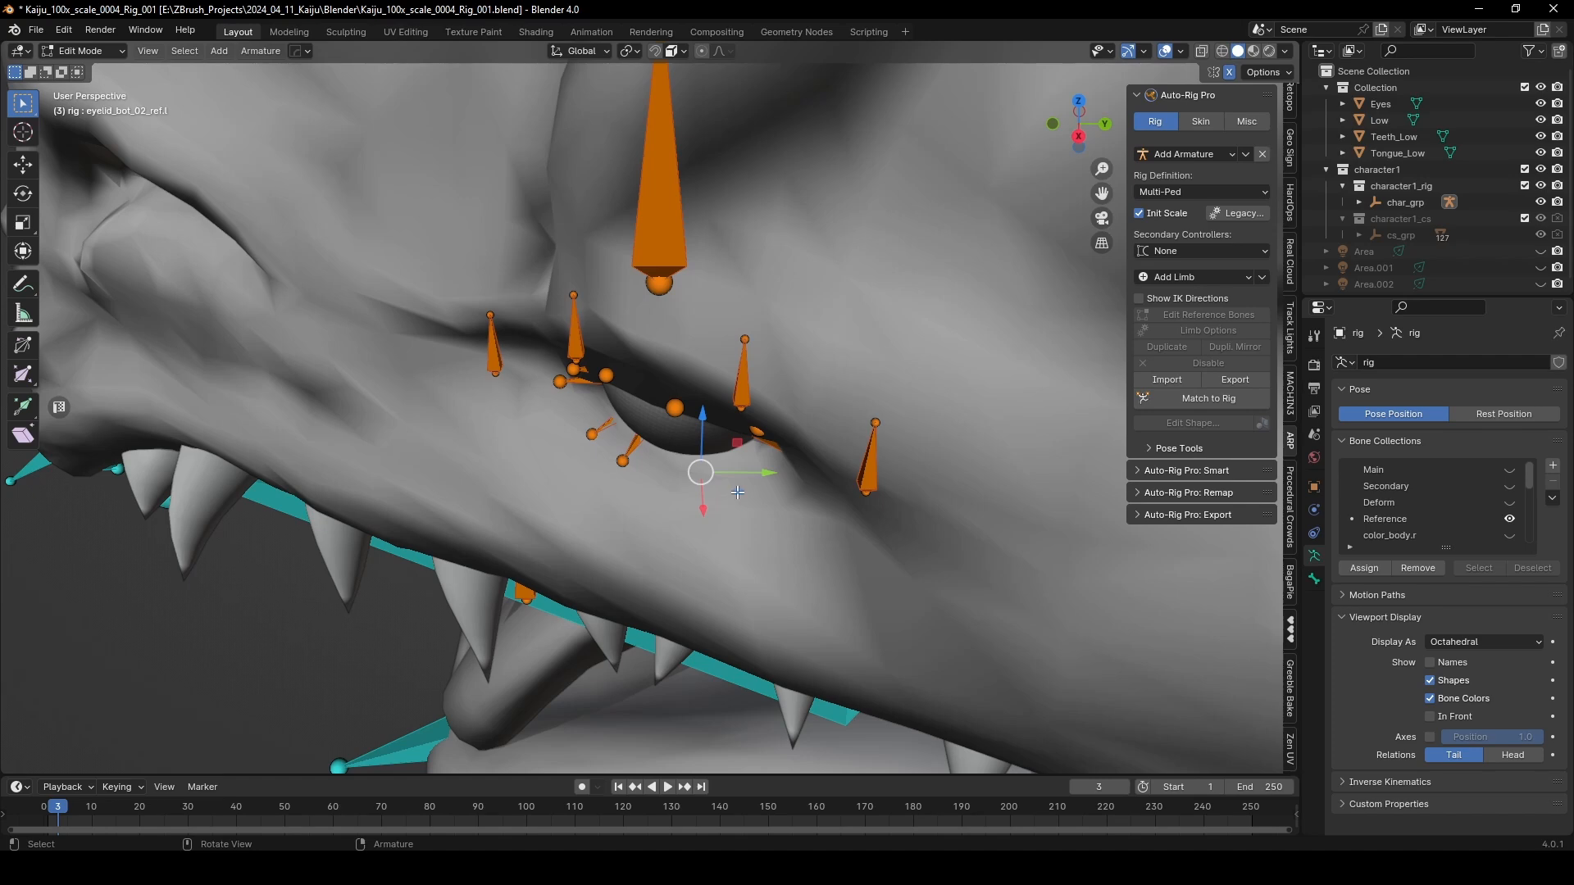
left_click_drag(737, 492, 708, 504)
Step: Move the tip of eyelid_bot_03_ref.l about 0.018 m in X and -0.005 m in Y out of the rear lower lid
middle_click_drag(708, 504, 747, 477)
key("alt+z")
left_click(738, 450)
key("alt+z")
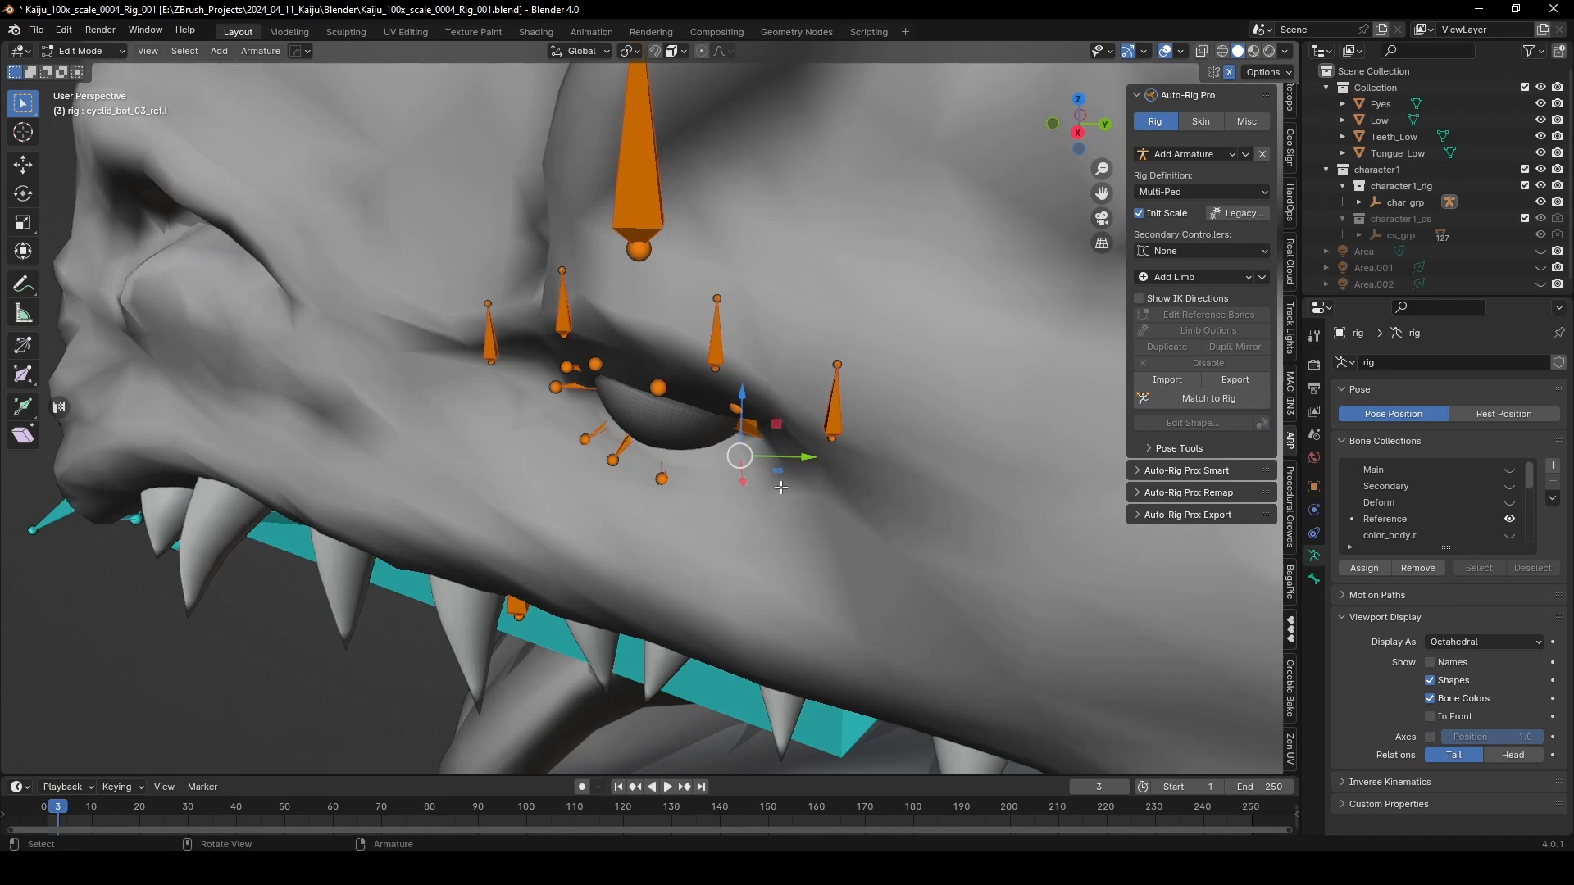
left_click_drag(786, 469, 767, 496)
middle_click_drag(768, 495, 640, 471)
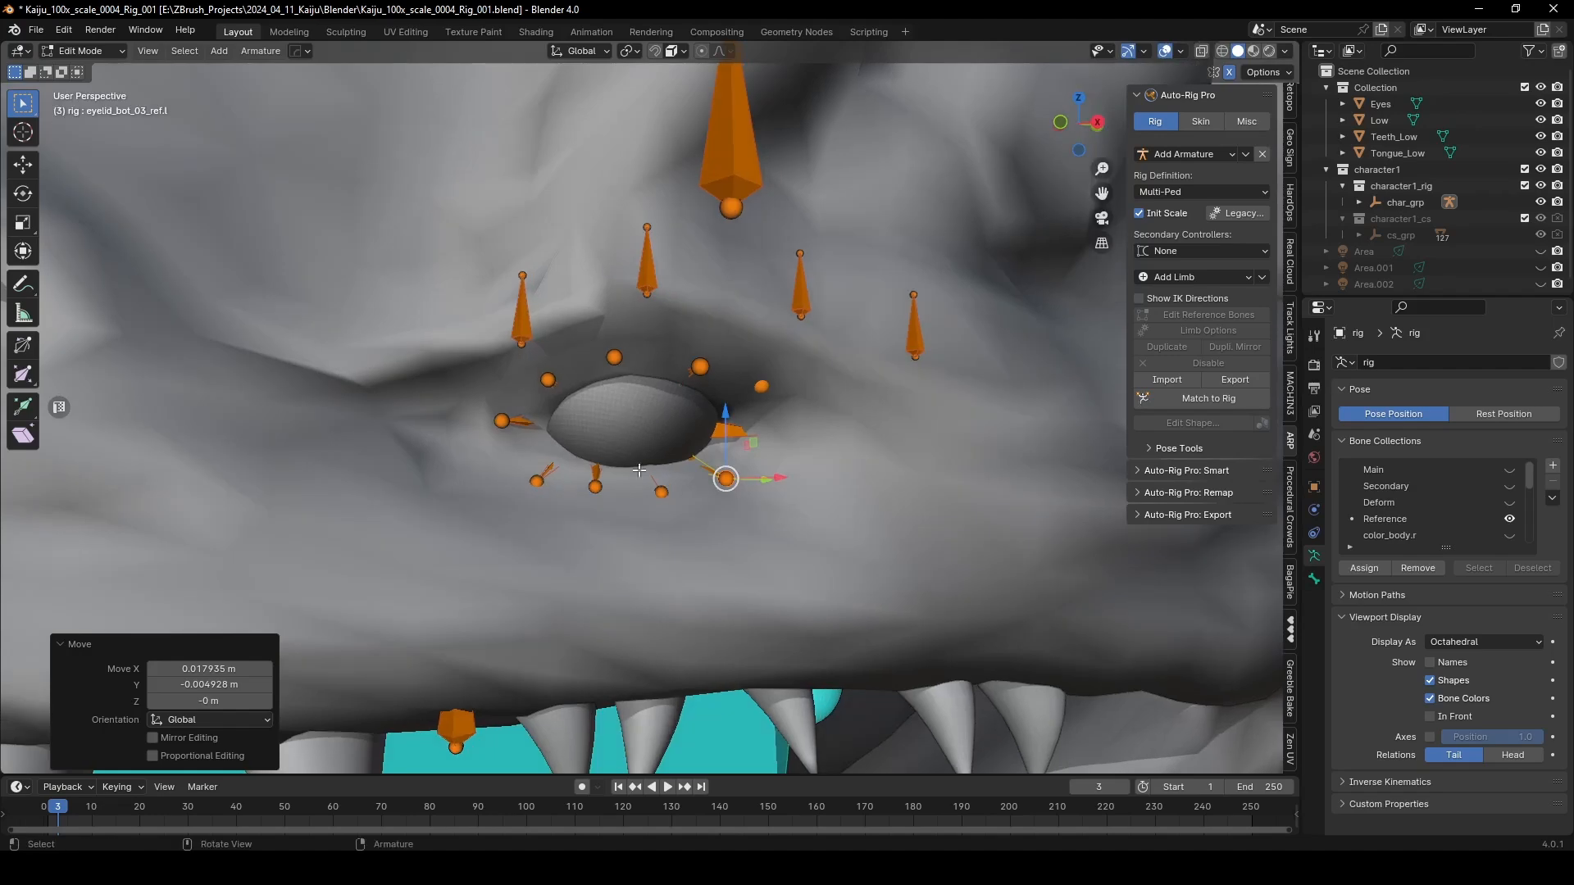
Step: Nudge the second lower-eyelid bone tip from the front slightly down and move eyebrow_01_end_ref.l about -0.03 m along X
left_click(585, 489)
left_click_drag(595, 423, 595, 431)
middle_click_drag(607, 367, 660, 419)
left_click(616, 363)
left_click_drag(676, 354, 578, 339)
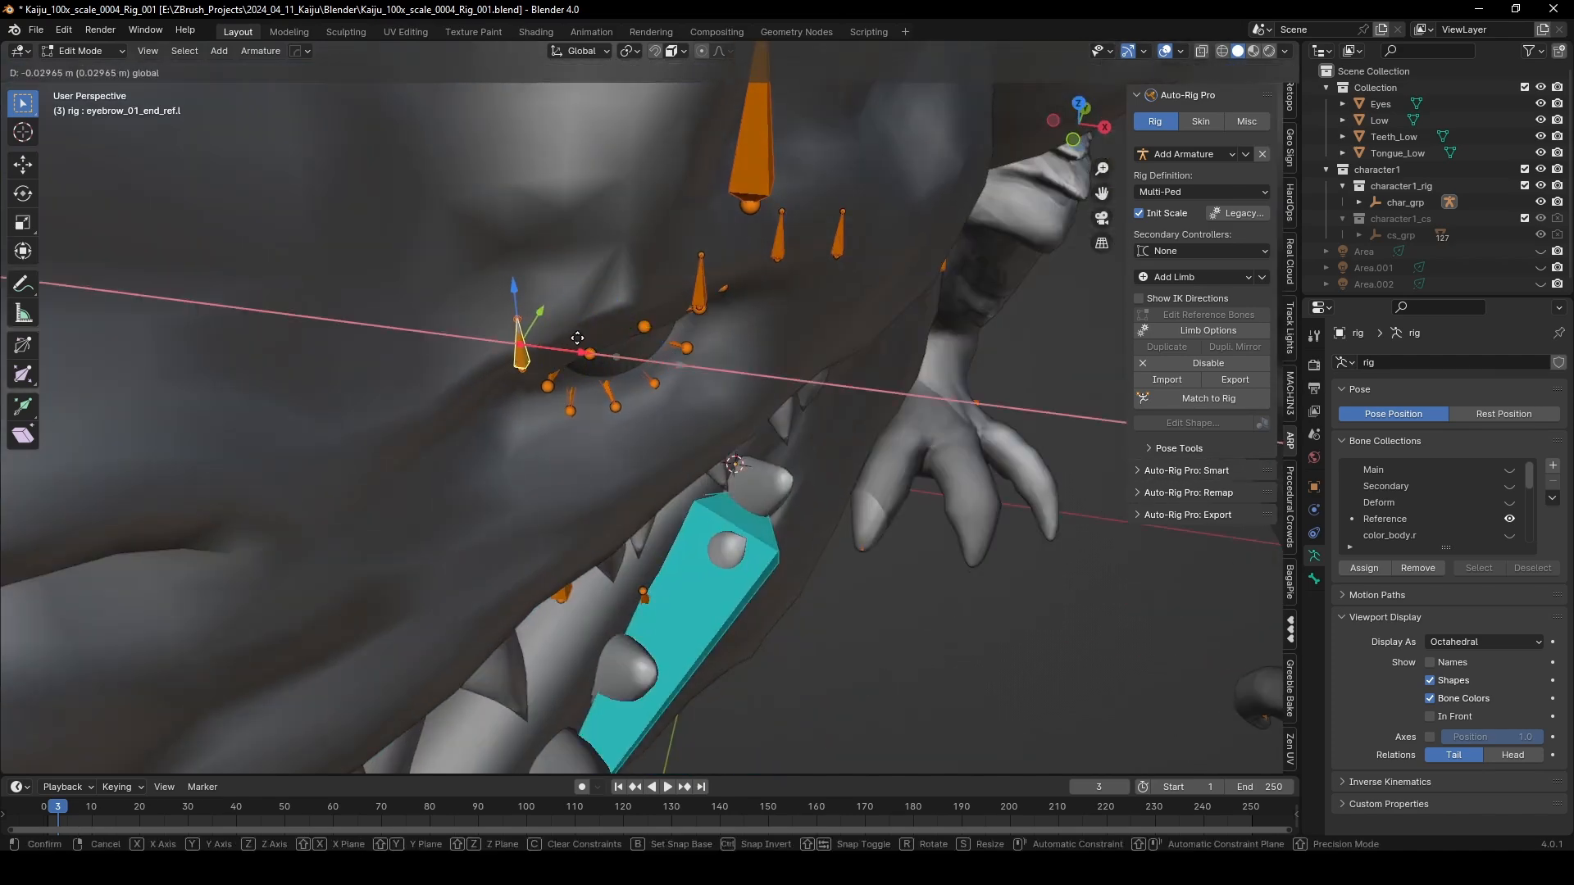
left_click(578, 339)
Step: Move eyebrow_01_ref.l, eyebrow_02_ref.l and eyebrow_03_ref.l forward so they sit closer together above the eye
middle_click_drag(578, 339, 655, 303)
key("g")
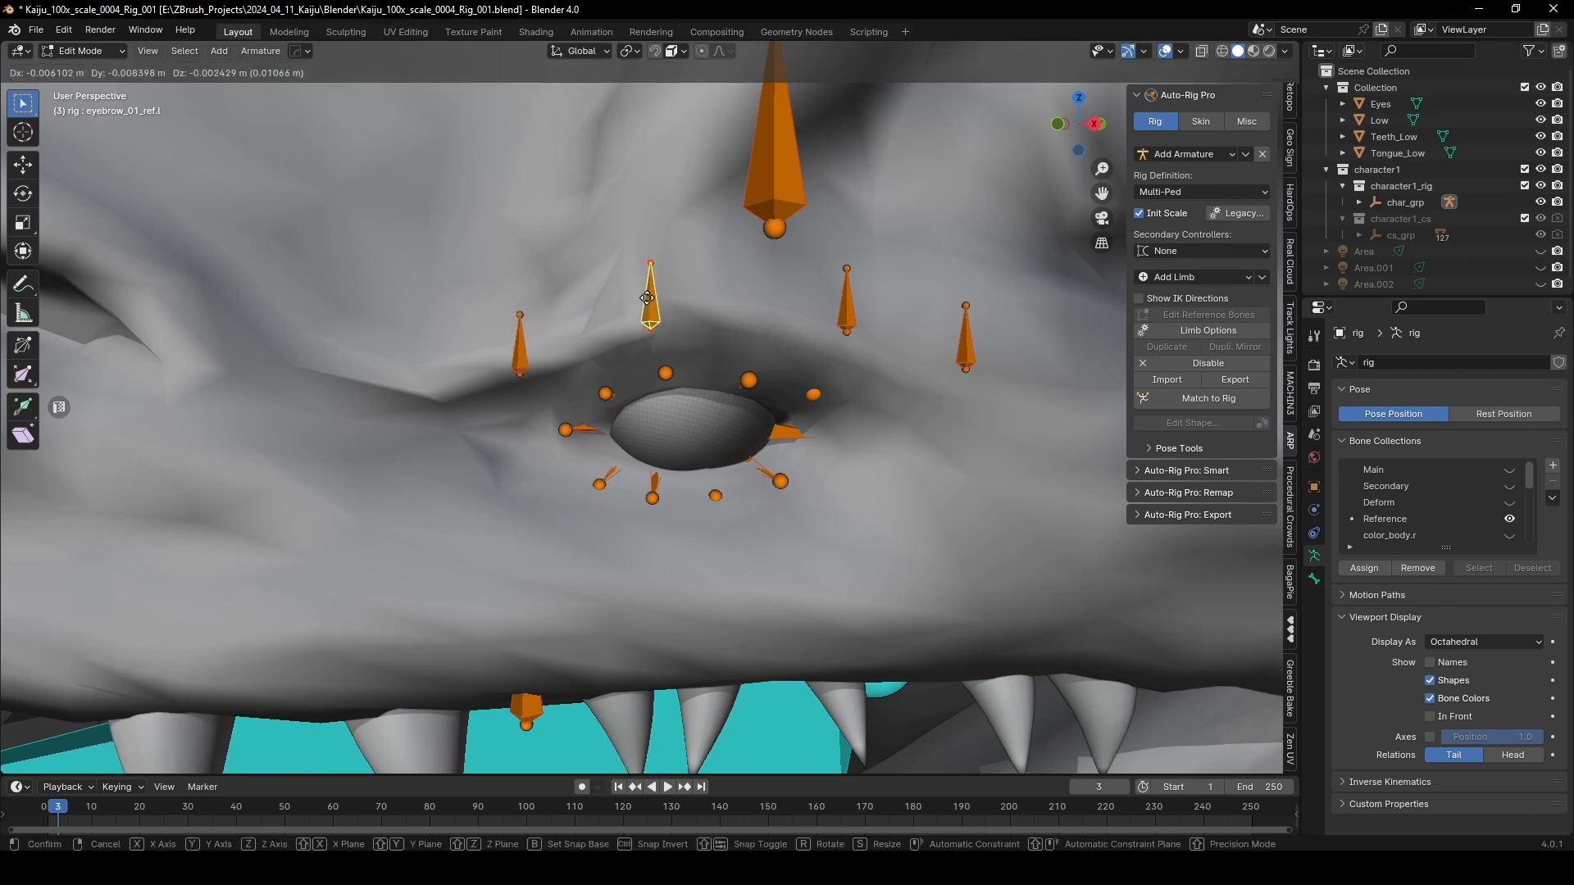
left_click(636, 302)
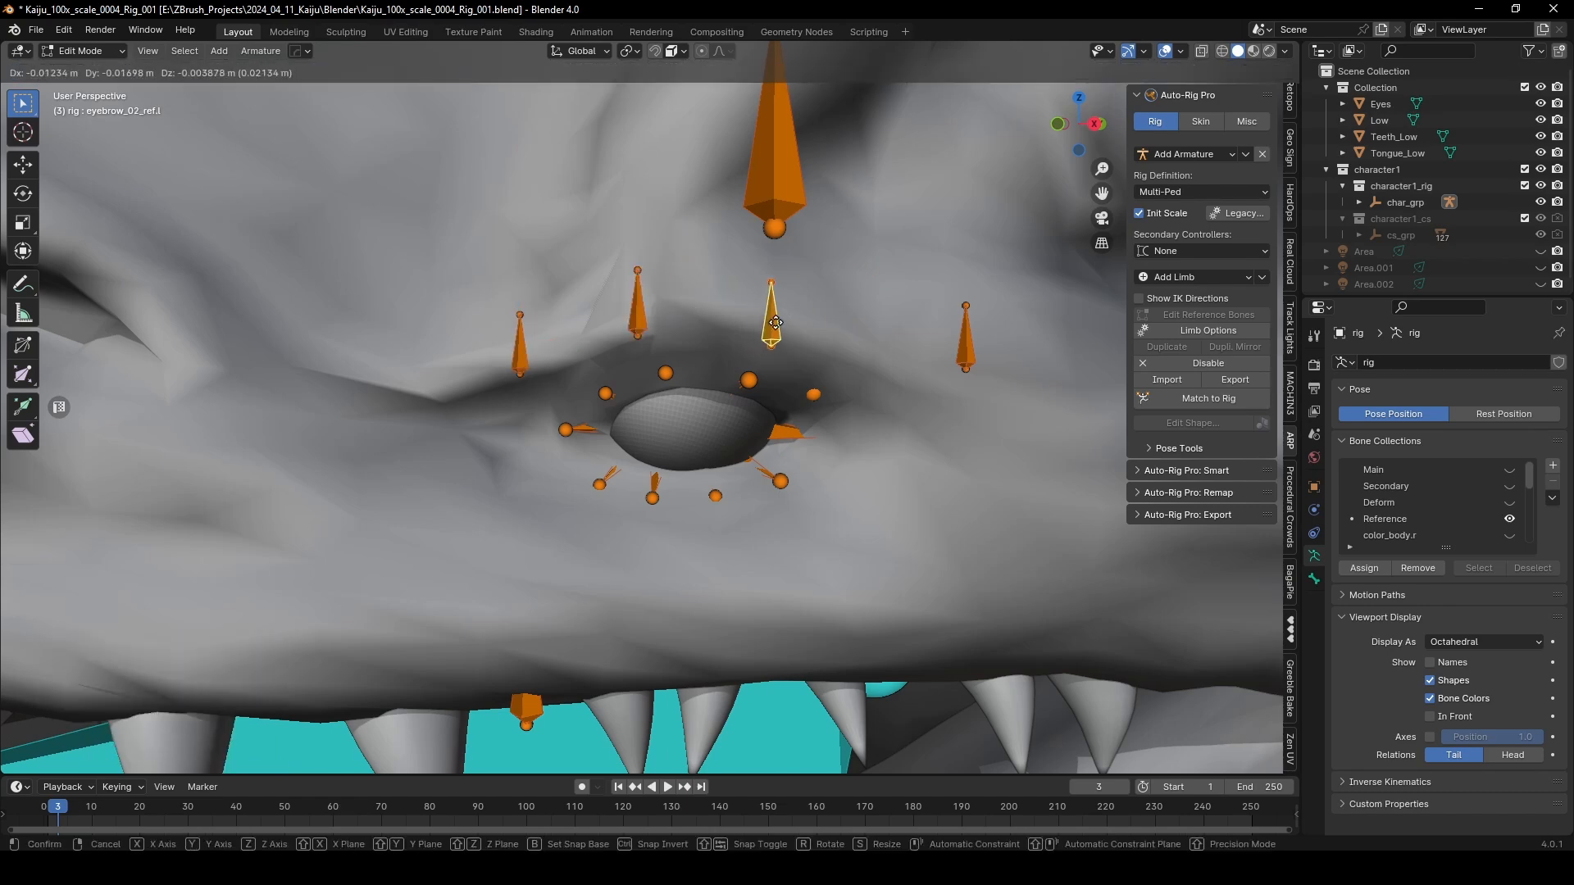
left_click(769, 327)
left_click(960, 341)
key("g")
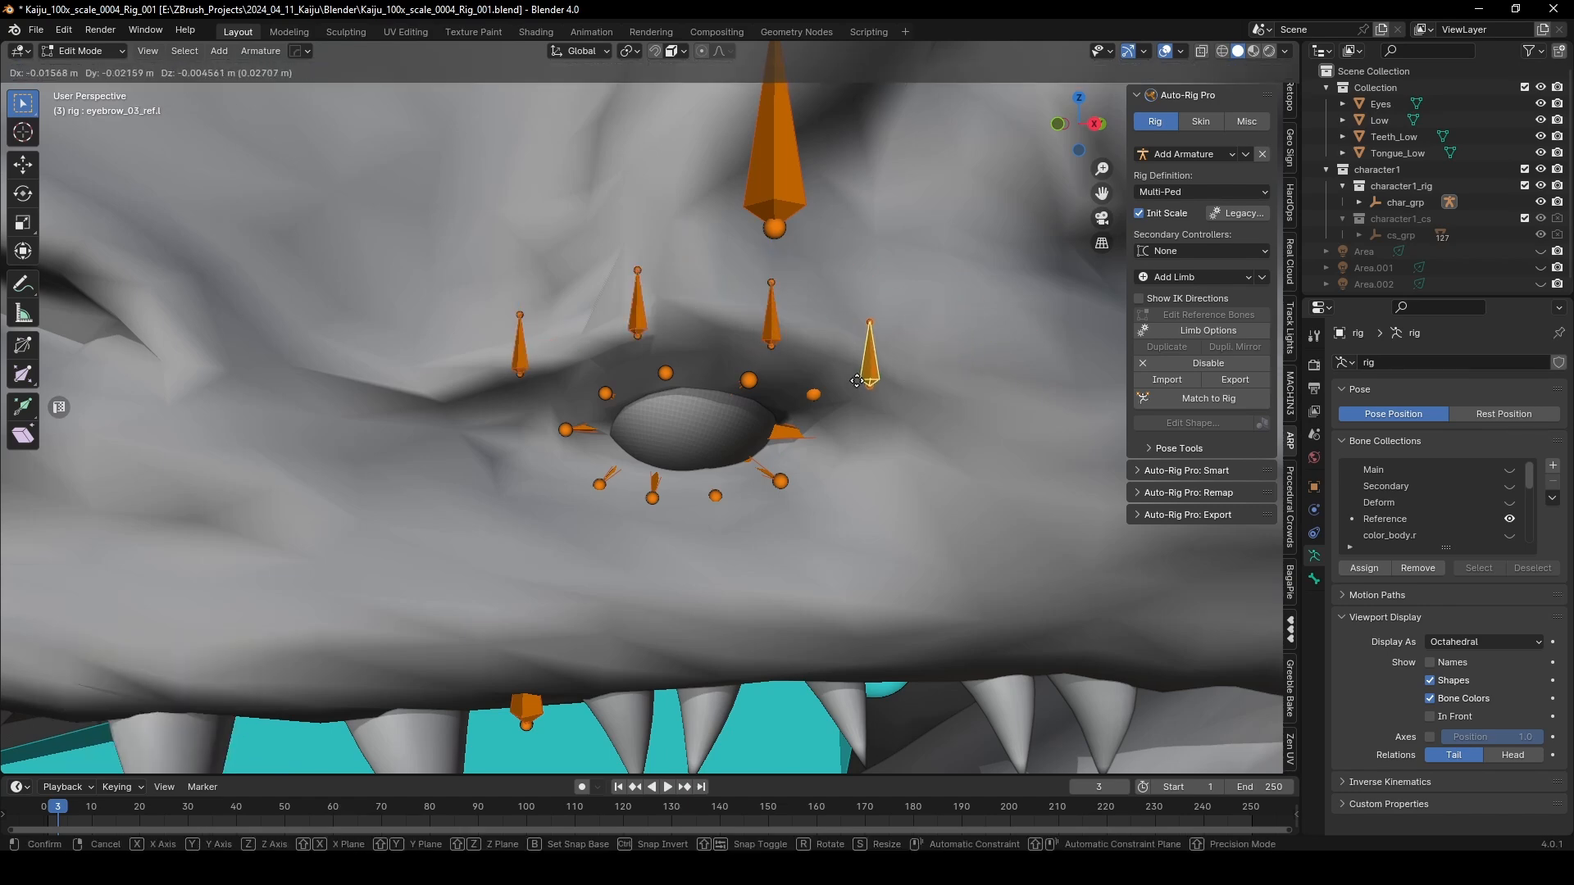
left_click(829, 385)
Step: Move eyebrow_01_ref.l in the XY plane by about -0.012 m in X and 0.0075 m in Y
middle_click_drag(829, 386, 856, 367)
left_click(803, 359)
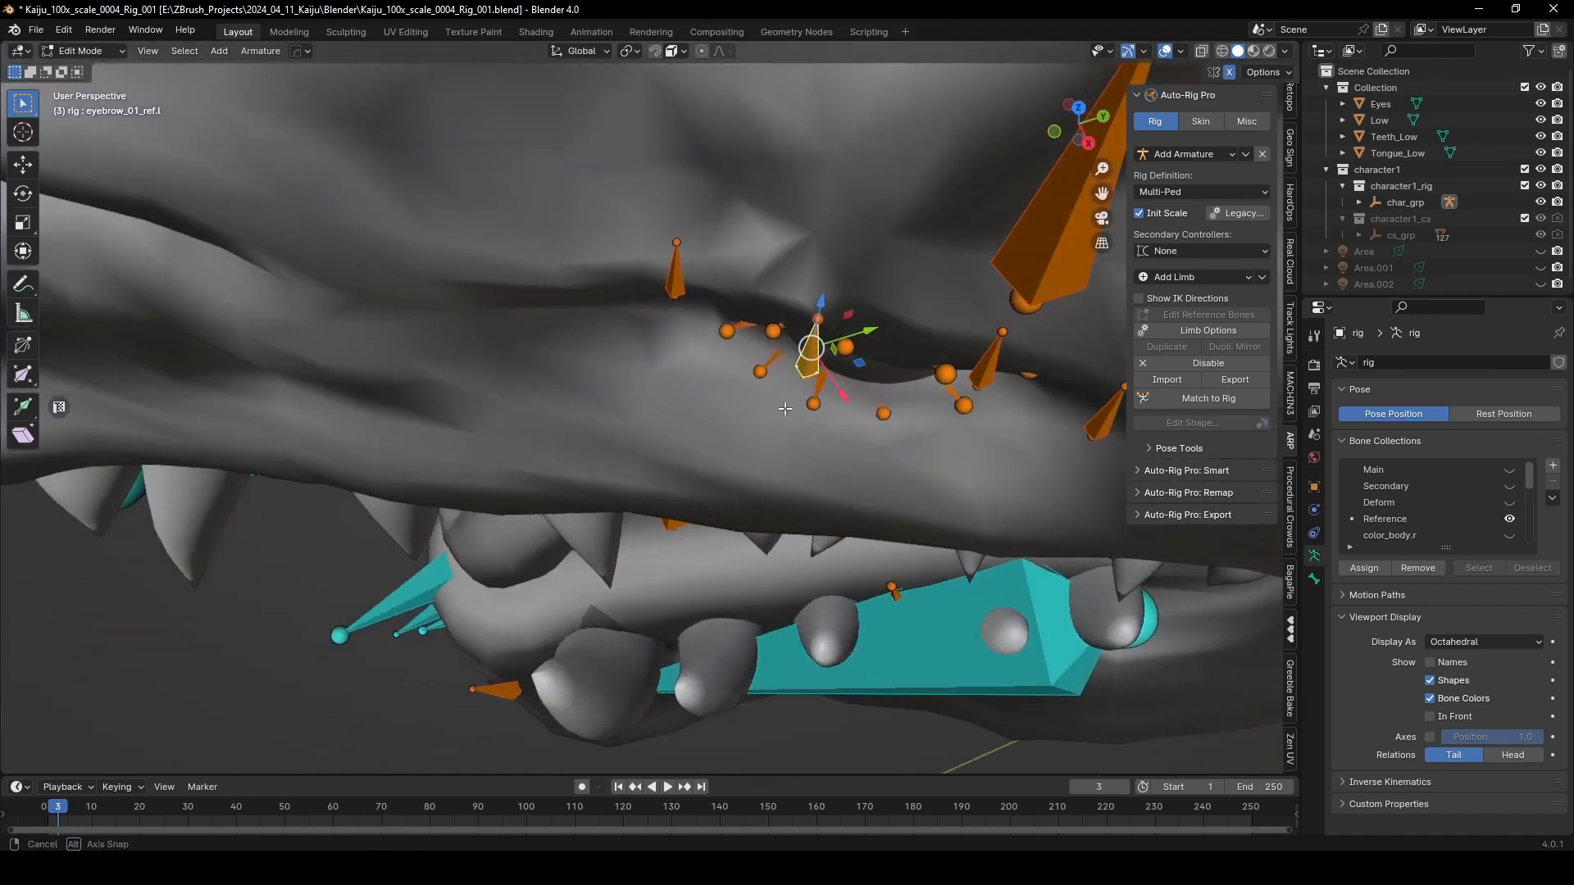
key("g")
key("shift+z")
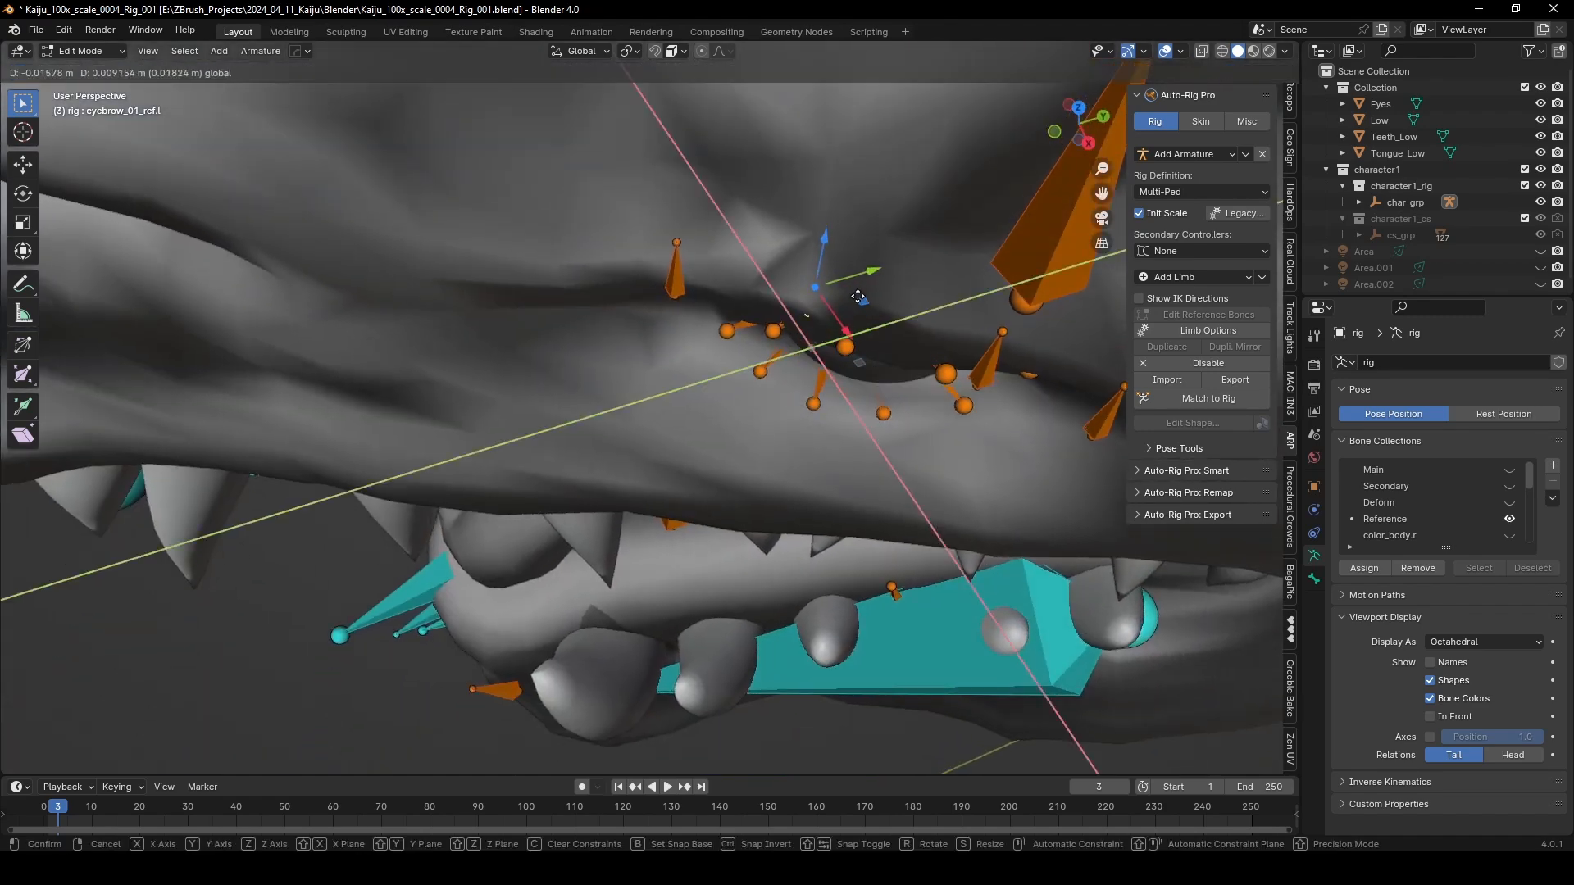
left_click(853, 316)
middle_click_drag(853, 316, 801, 352)
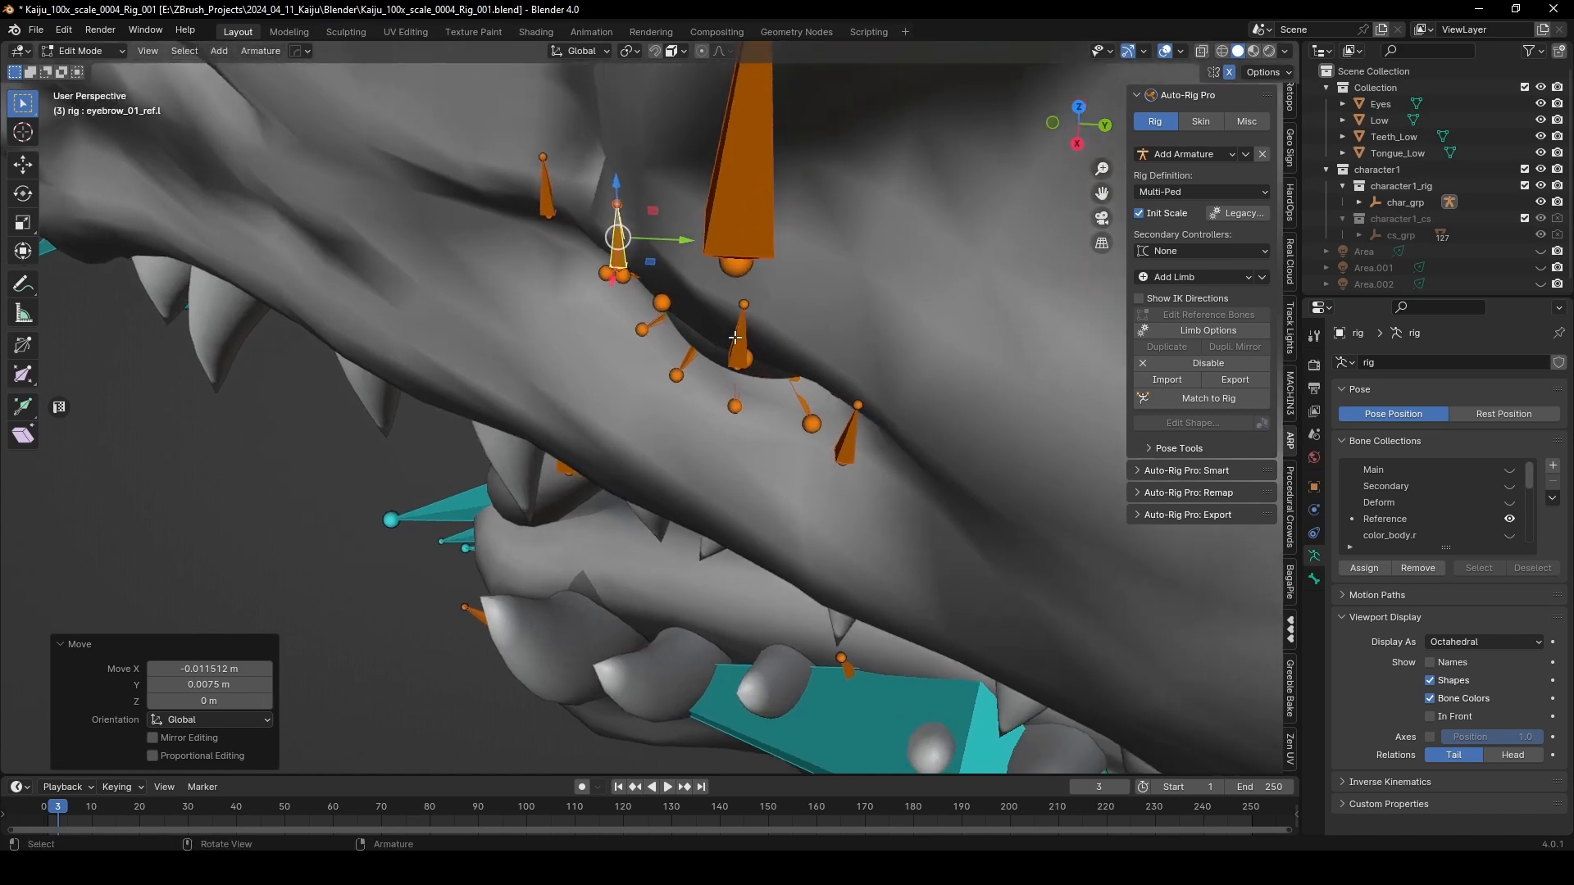
Step: Adjust eyebrow_02_ref.l above the eye and move eyebrow_03_ref.l about -0.012 m in X and -0.002 m in Y
left_click(800, 352)
left_click_drag(771, 364, 781, 347)
left_click(848, 434)
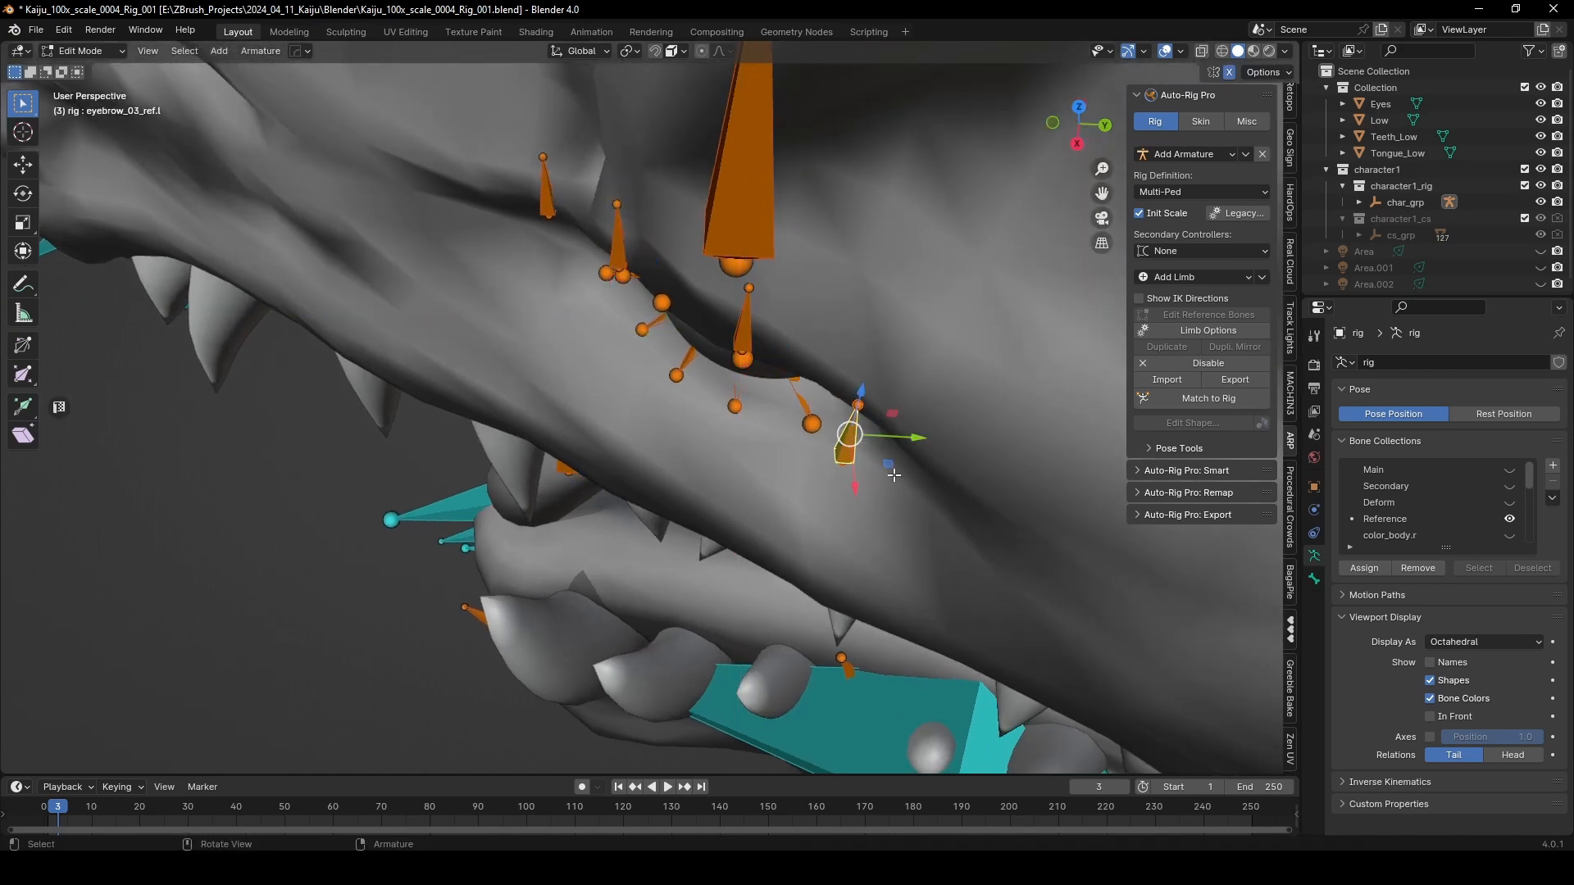
left_click_drag(893, 475, 879, 417)
middle_click_drag(879, 417, 718, 360)
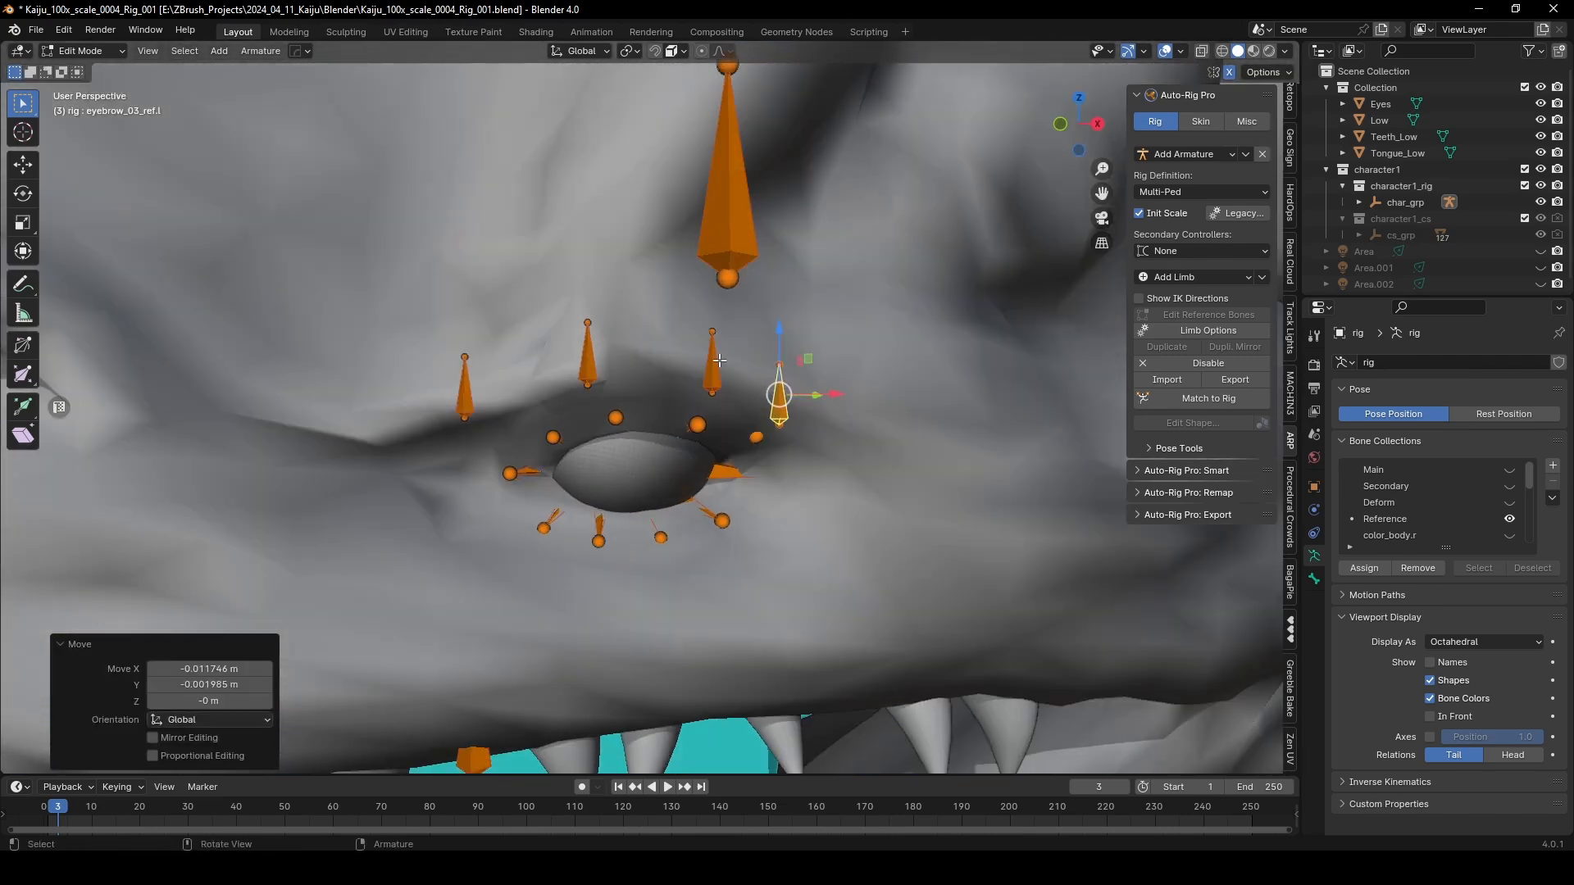
Step: Move eyebrow_02_ref.l slightly forward and up, then eyebrow_full_ref.l about -0.017 m in X and Y and -0.001 m in Z
left_click(714, 361)
key("g")
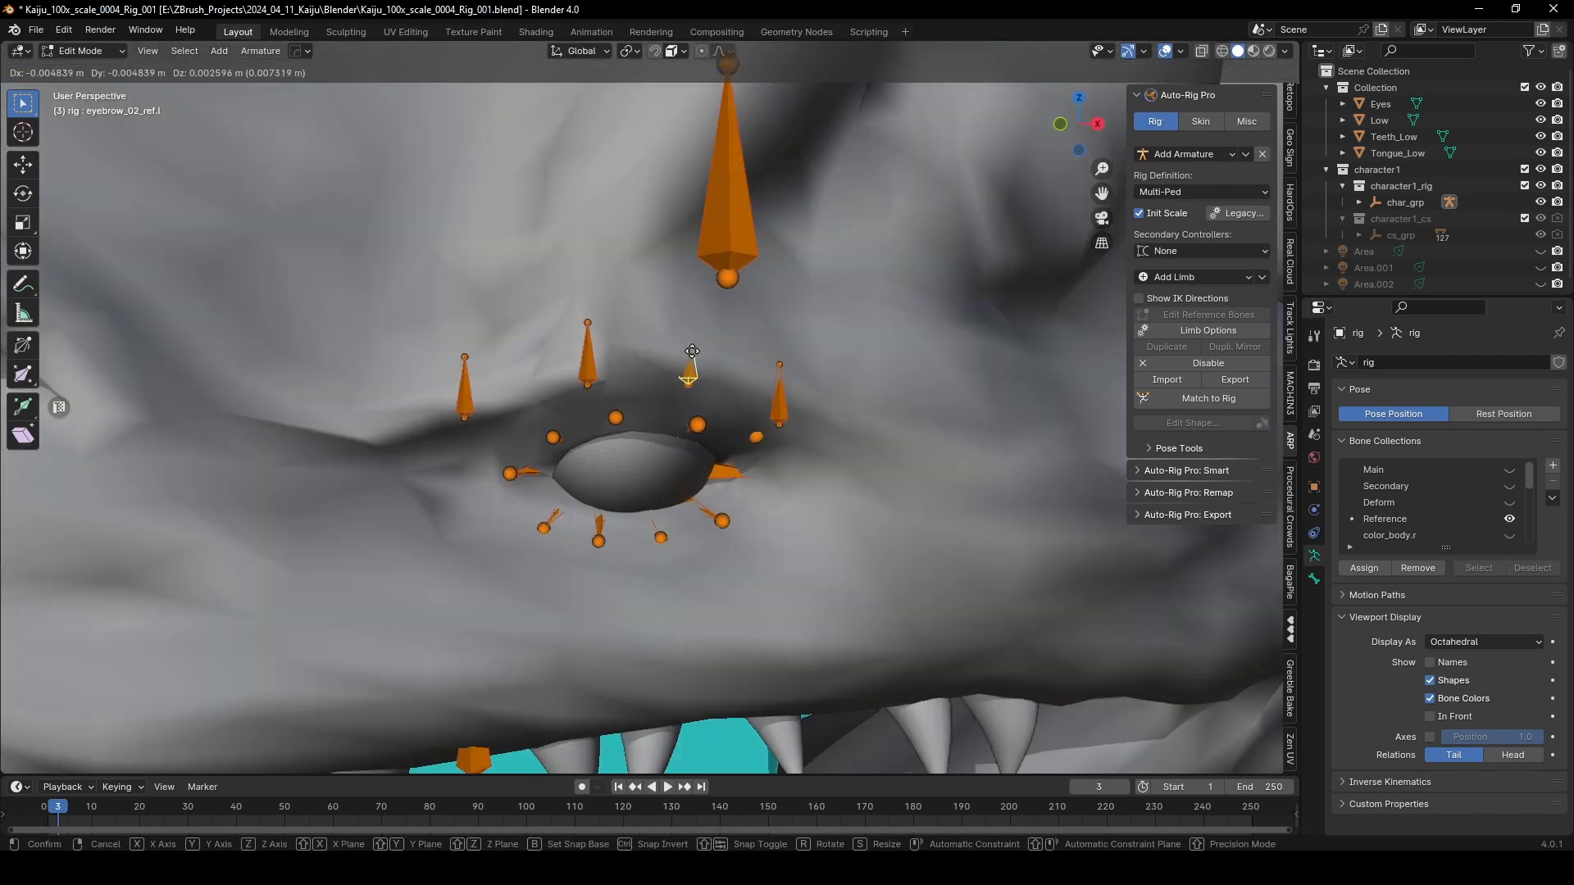
left_click(699, 354)
left_click(727, 224)
middle_click_drag(727, 224, 669, 371)
key("g")
left_click(739, 260)
scroll(670, 372, "down", 2)
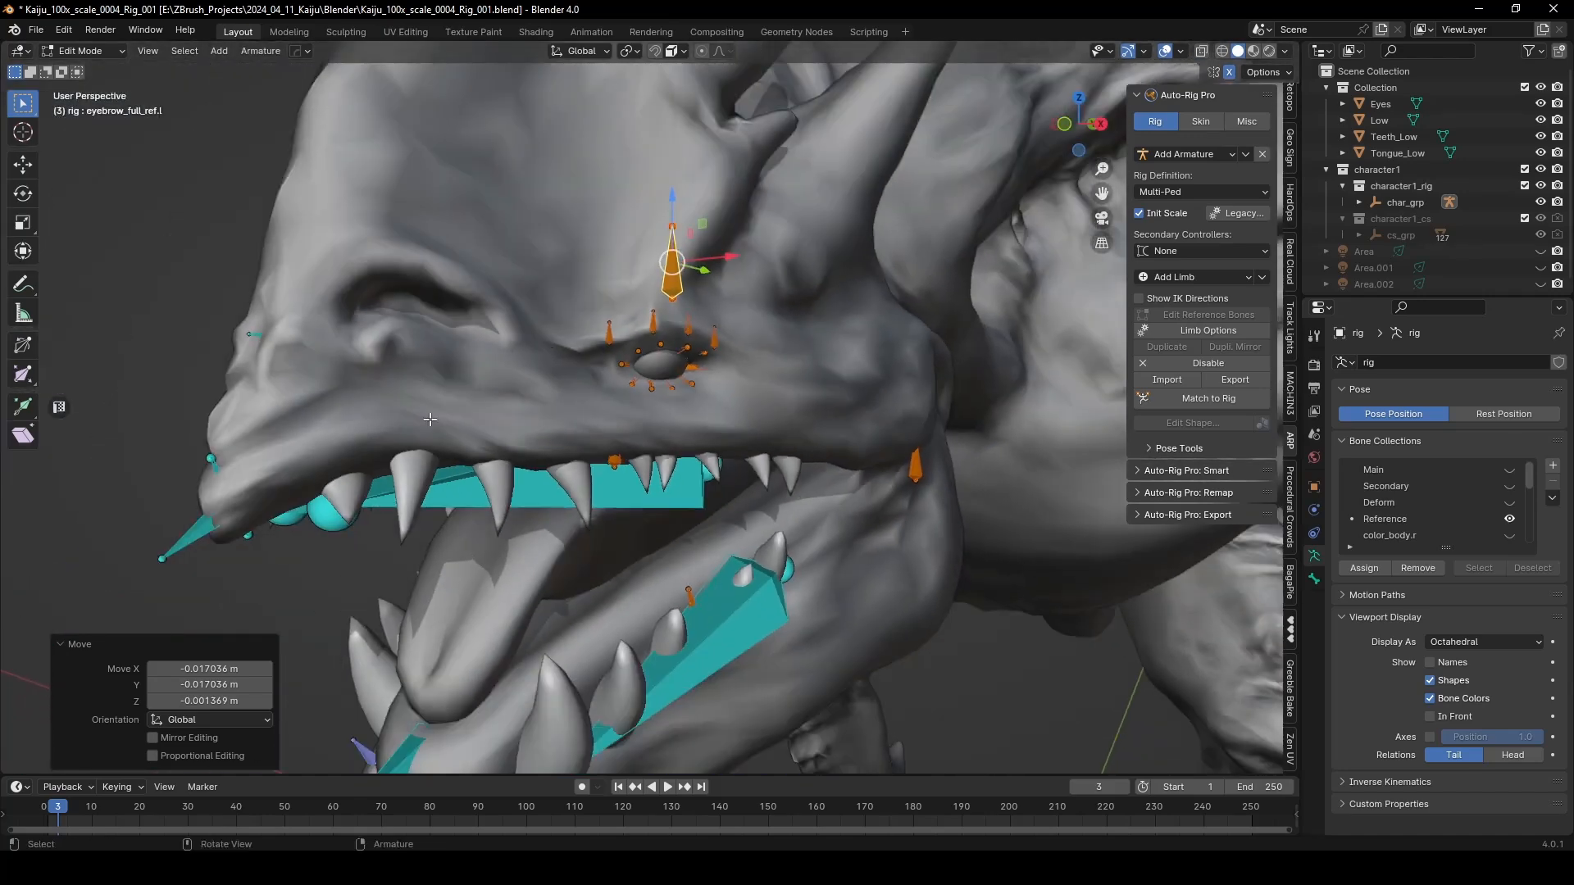
scroll(442, 430, "down", 3)
middle_click_drag(628, 487, 544, 445)
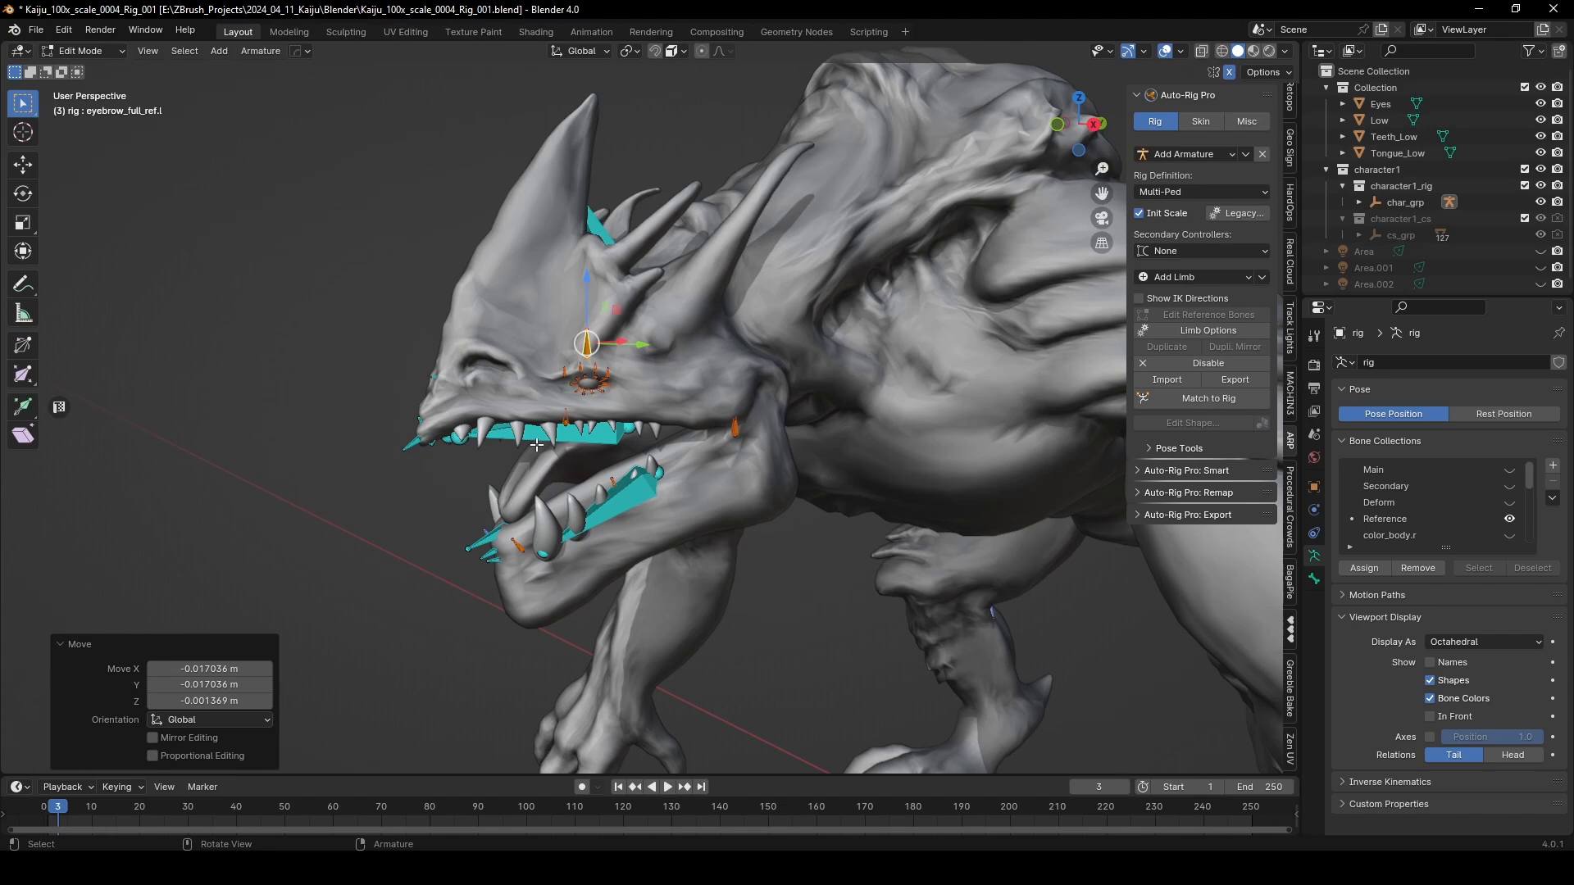
Step: Return to Object Mode, set the armature to display in front of the mesh and save the file
key("Tab")
middle_click_drag(786, 397, 642, 321)
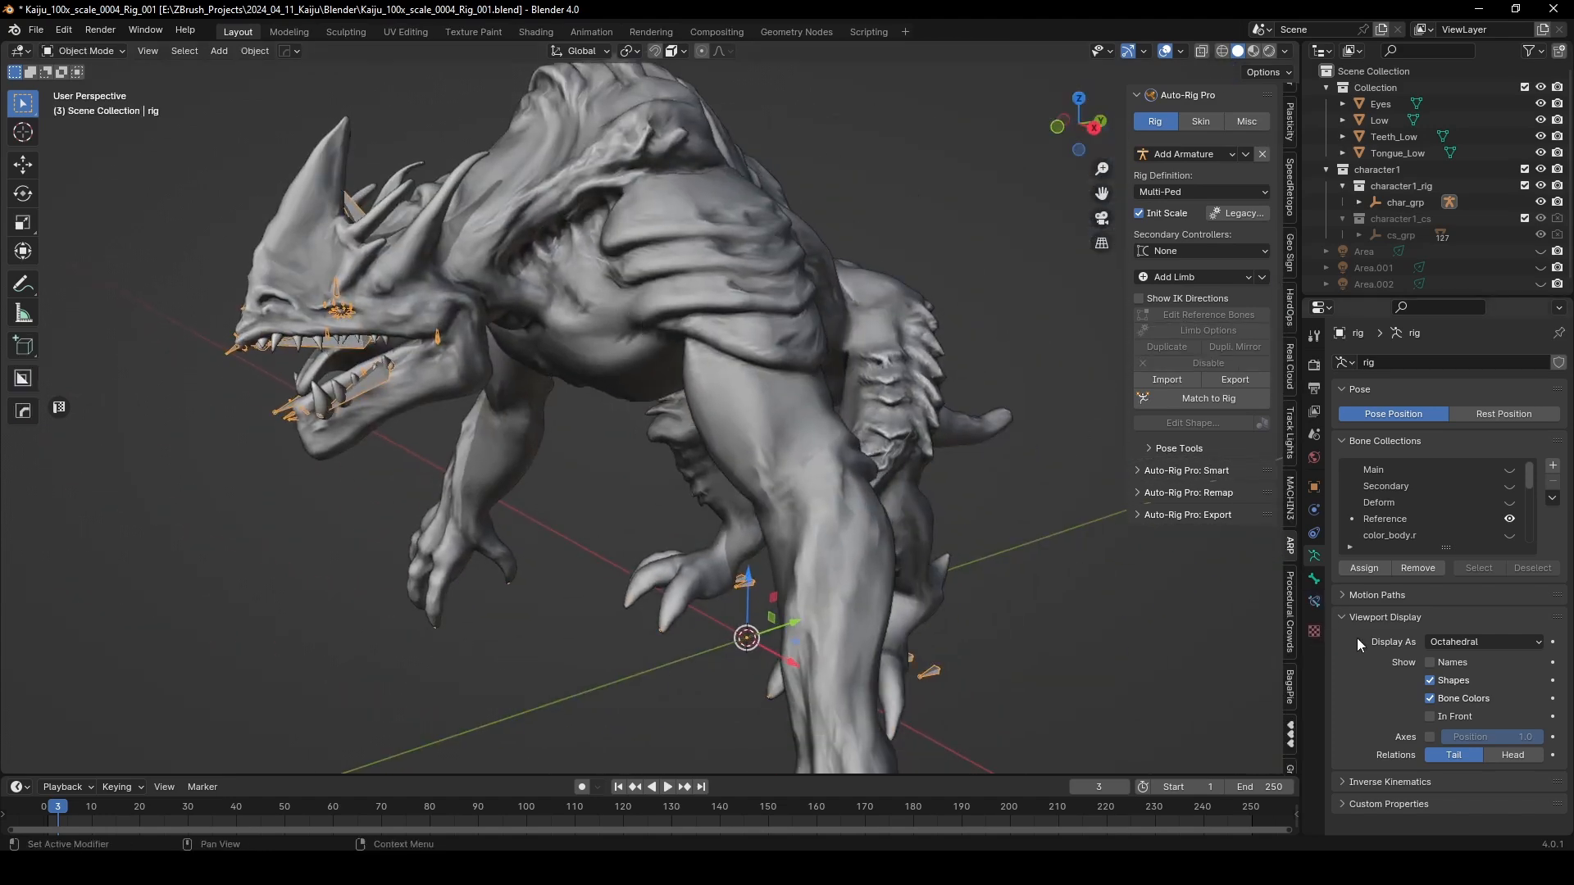
left_click(1430, 718)
middle_click_drag(287, 582, 849, 234)
left_click(943, 158)
key("ctrl+s")
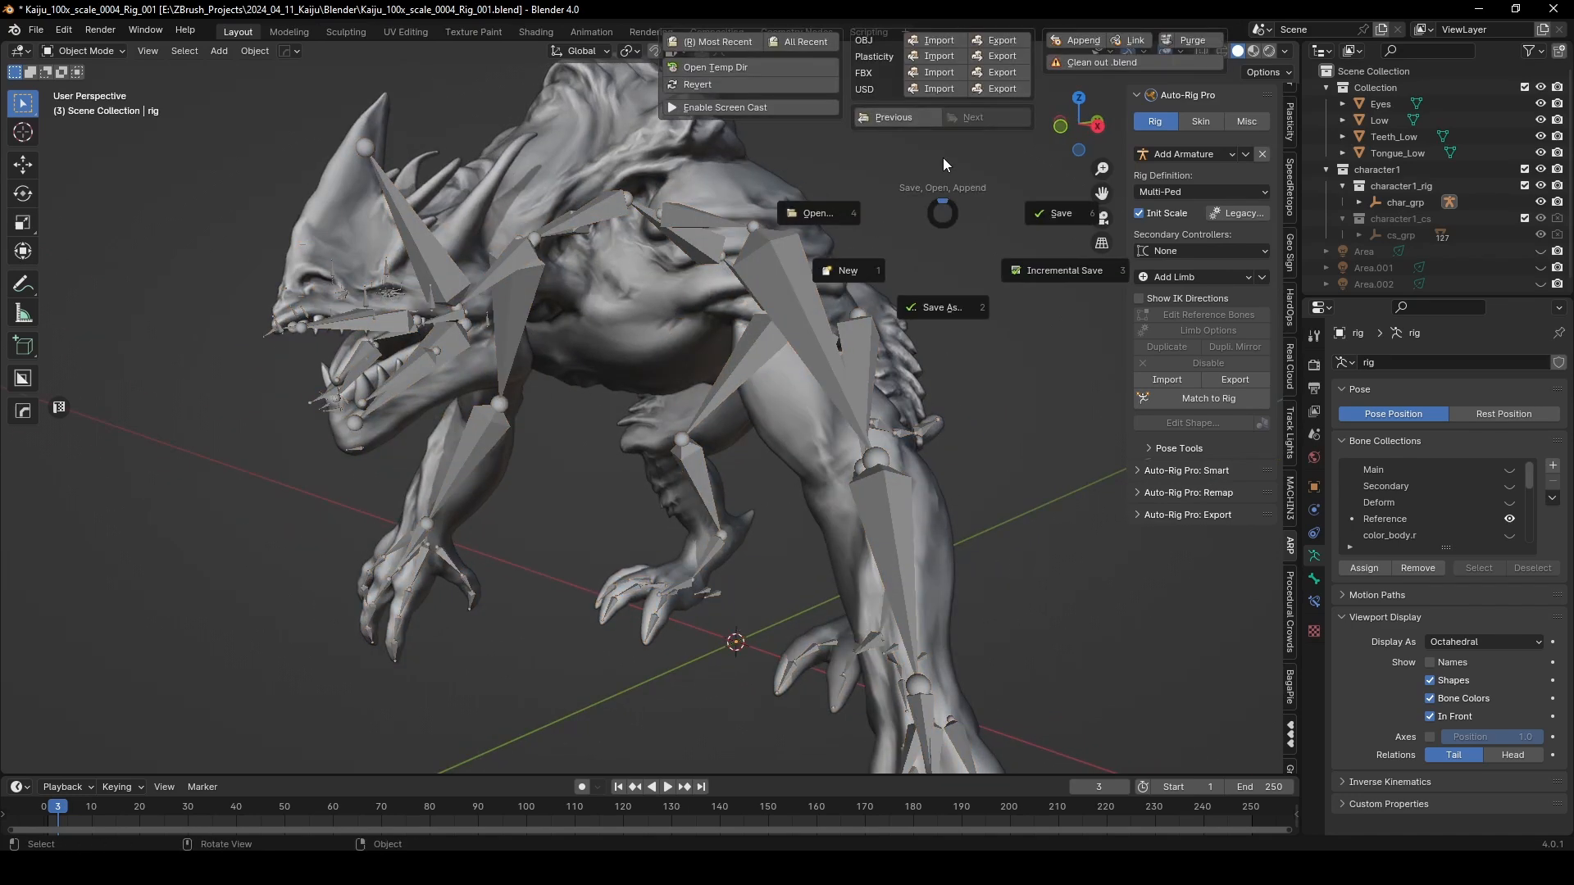
left_click(1057, 223)
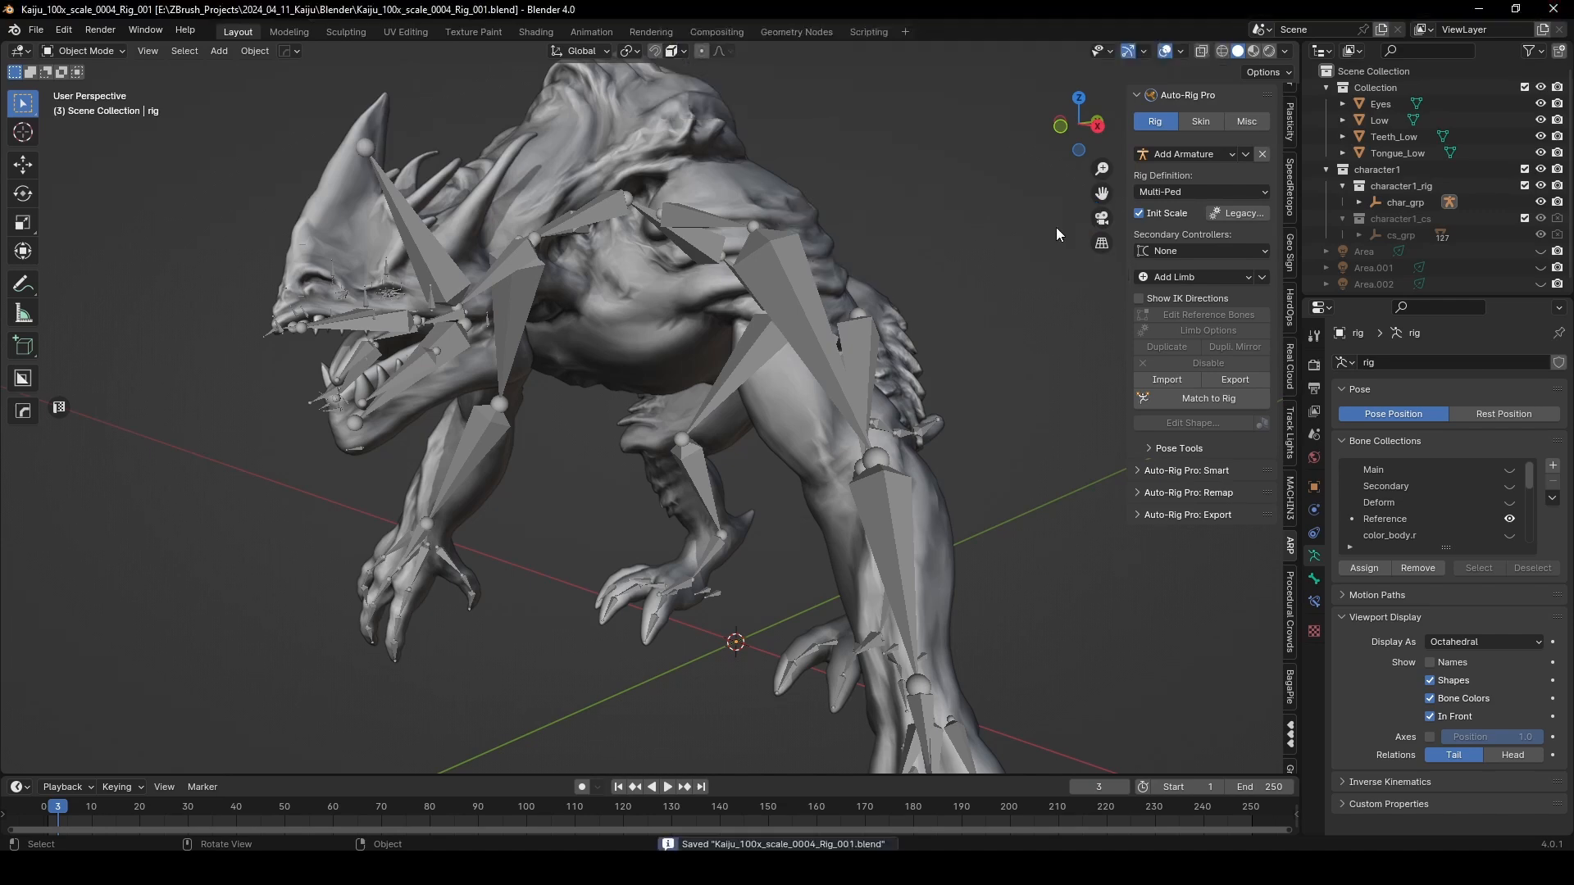
Step: Generate the control rig with Match to Rig and inspect the teeth, skull and body controllers
left_click(1202, 399)
middle_click_drag(639, 295, 573, 239)
scroll(254, 280, "up", 2)
middle_click_drag(401, 297, 650, 401, "shift")
scroll(669, 285, "up", 3)
left_click(535, 523)
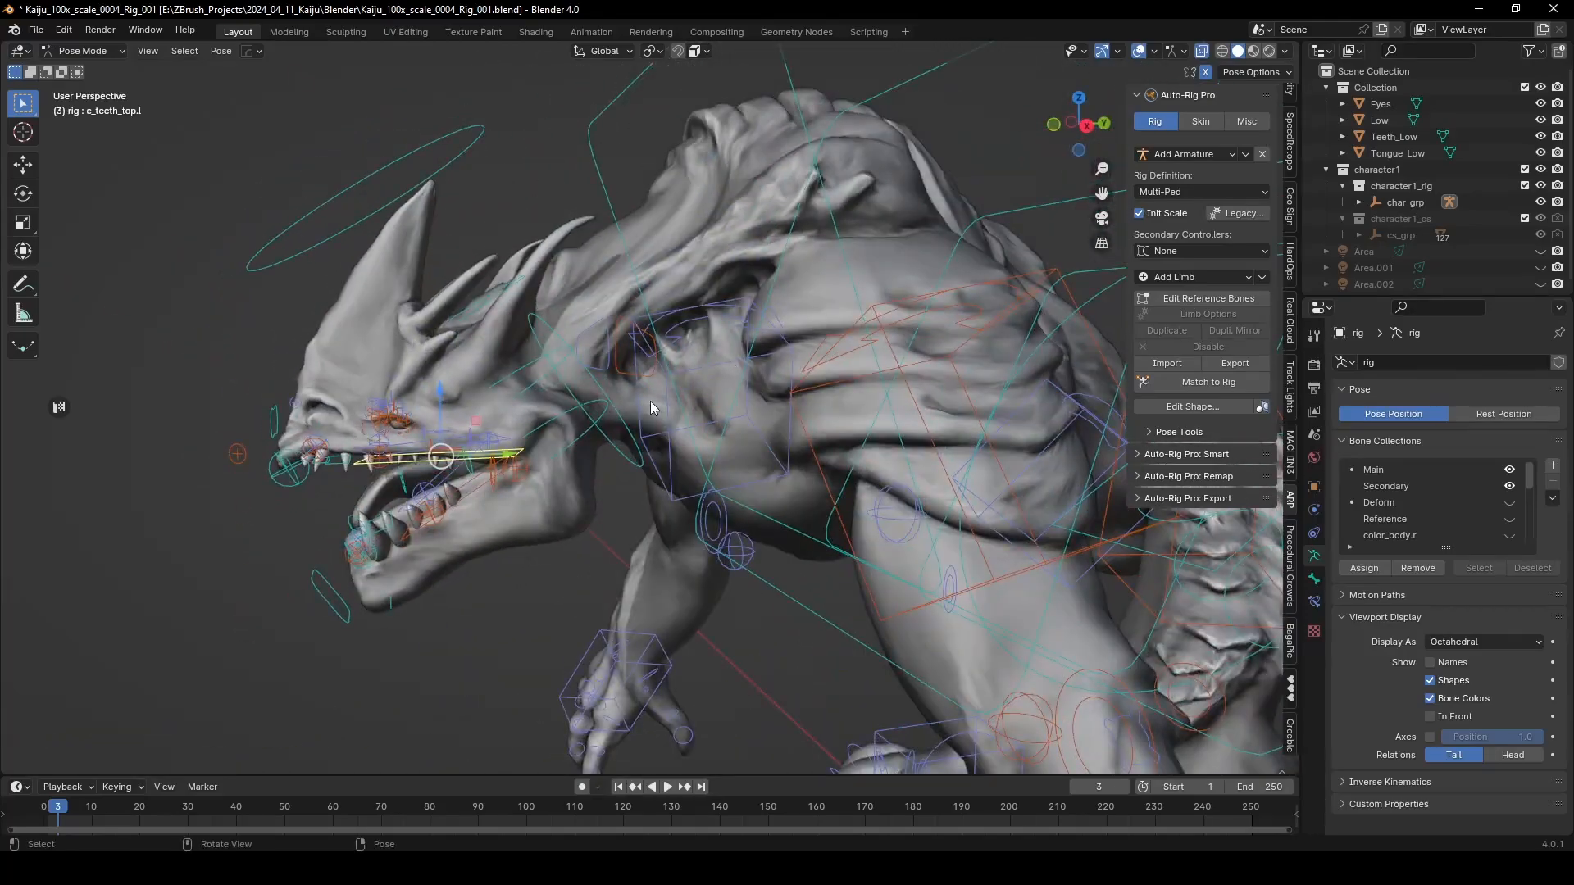
left_click(535, 376)
mouse_move(534, 376)
middle_mouse_down()
mouse_move(502, 412)
mouse_move(574, 298)
mouse_move(617, 372)
mouse_move(593, 377)
mouse_move(637, 347)
mouse_move(715, 390)
mouse_move(710, 331)
middle_mouse_up()
key("z")
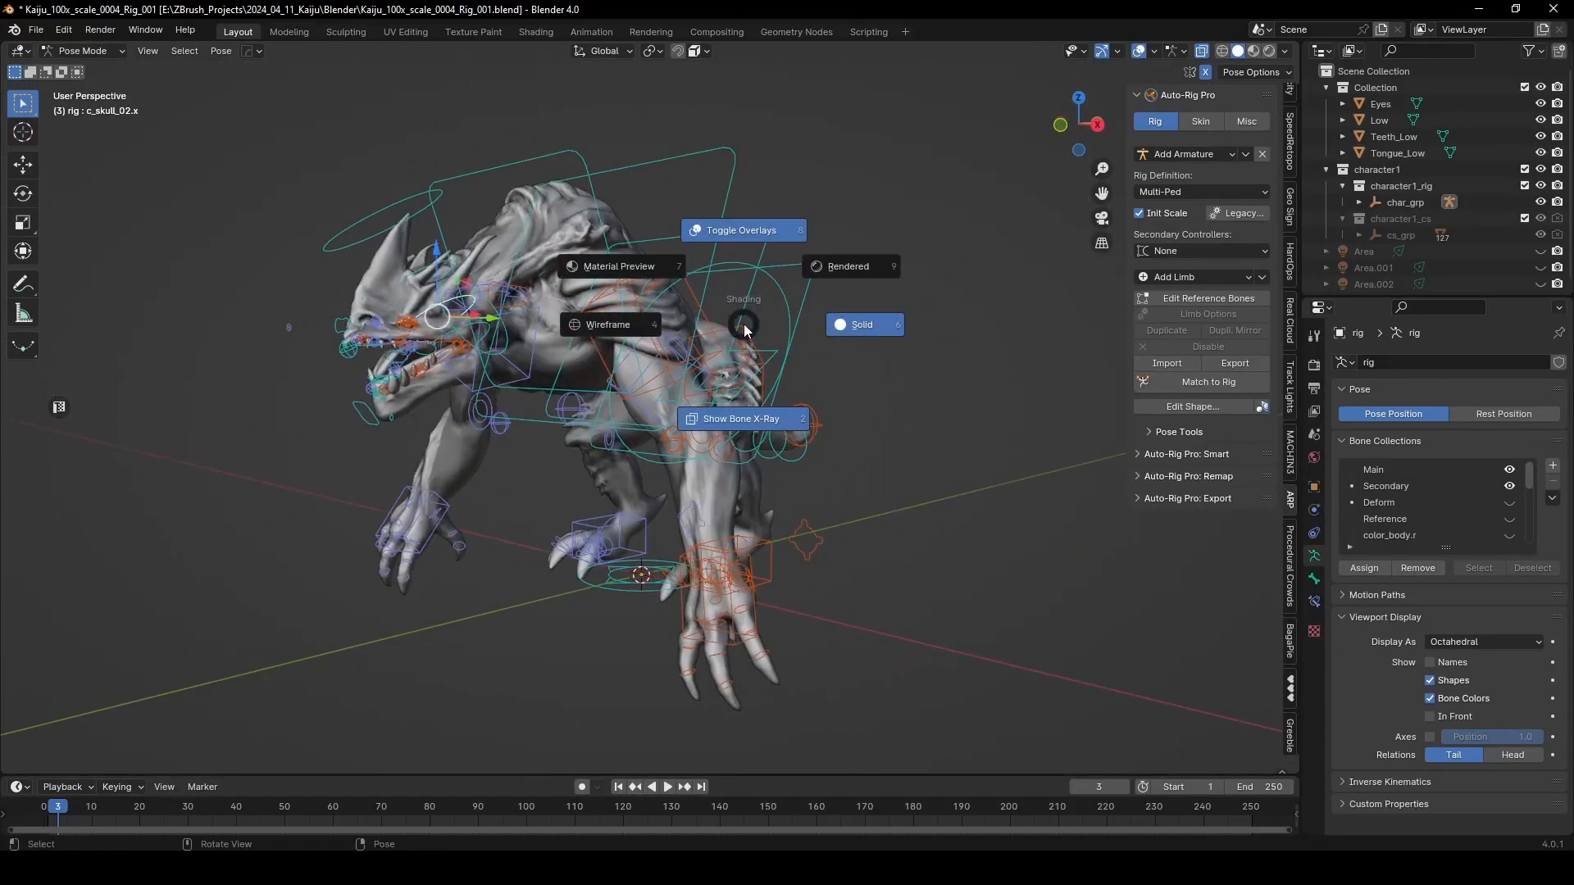
key("Escape")
middle_click_drag(902, 304, 687, 371)
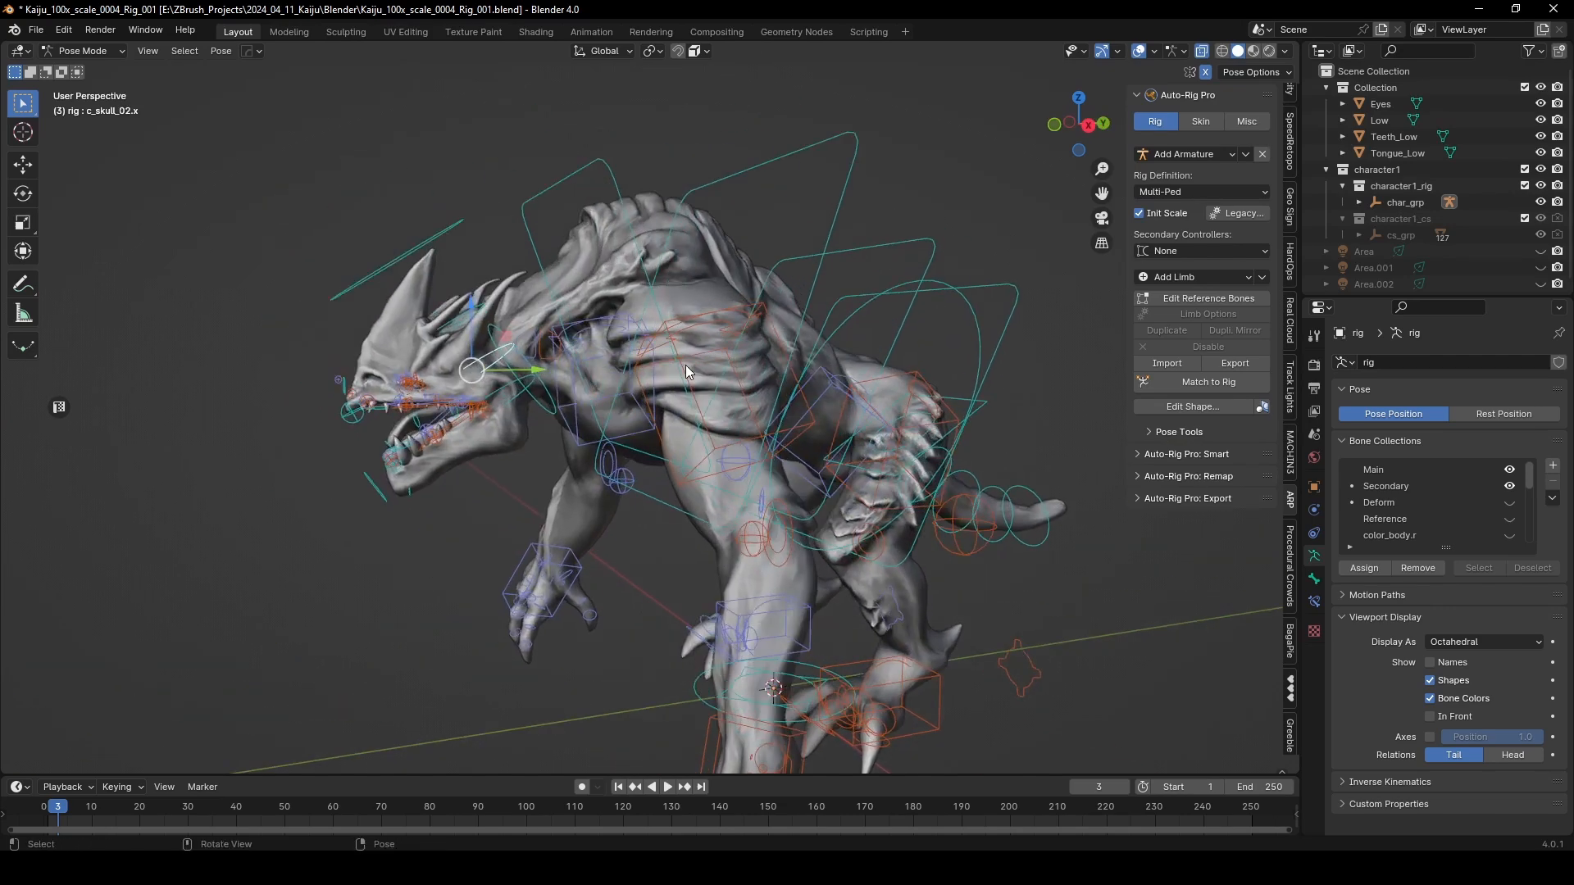
Step: In Object Mode, select the Low, Teeth_Low, Tongue_Low and Eyes meshes, adding the rig last as the active object
key("ctrl+Tab")
left_click(710, 228)
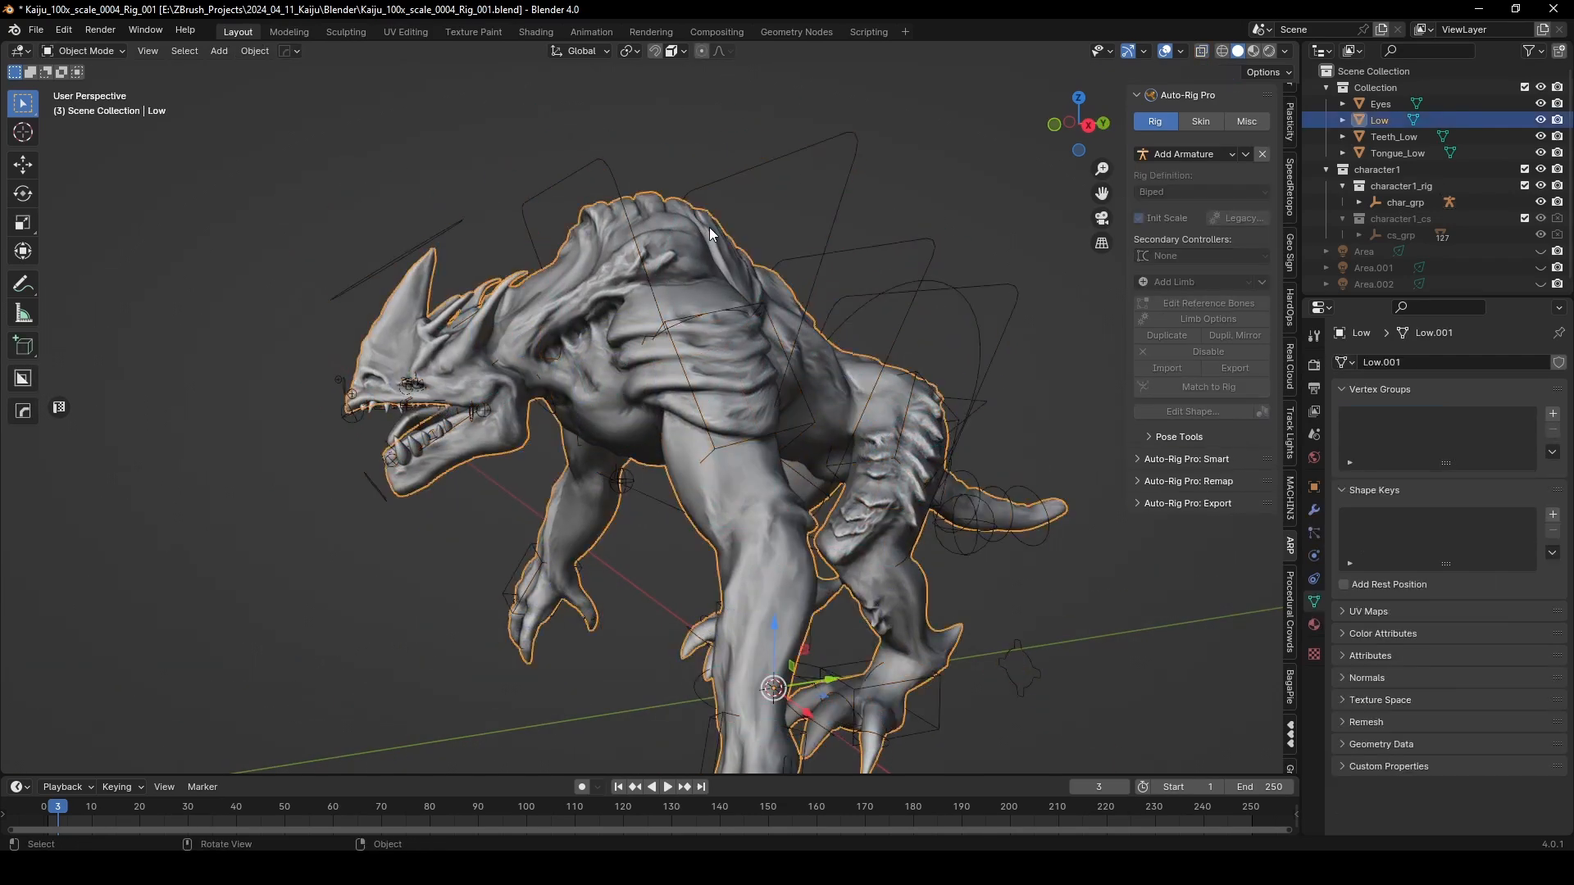
scroll(372, 411, "up", 6)
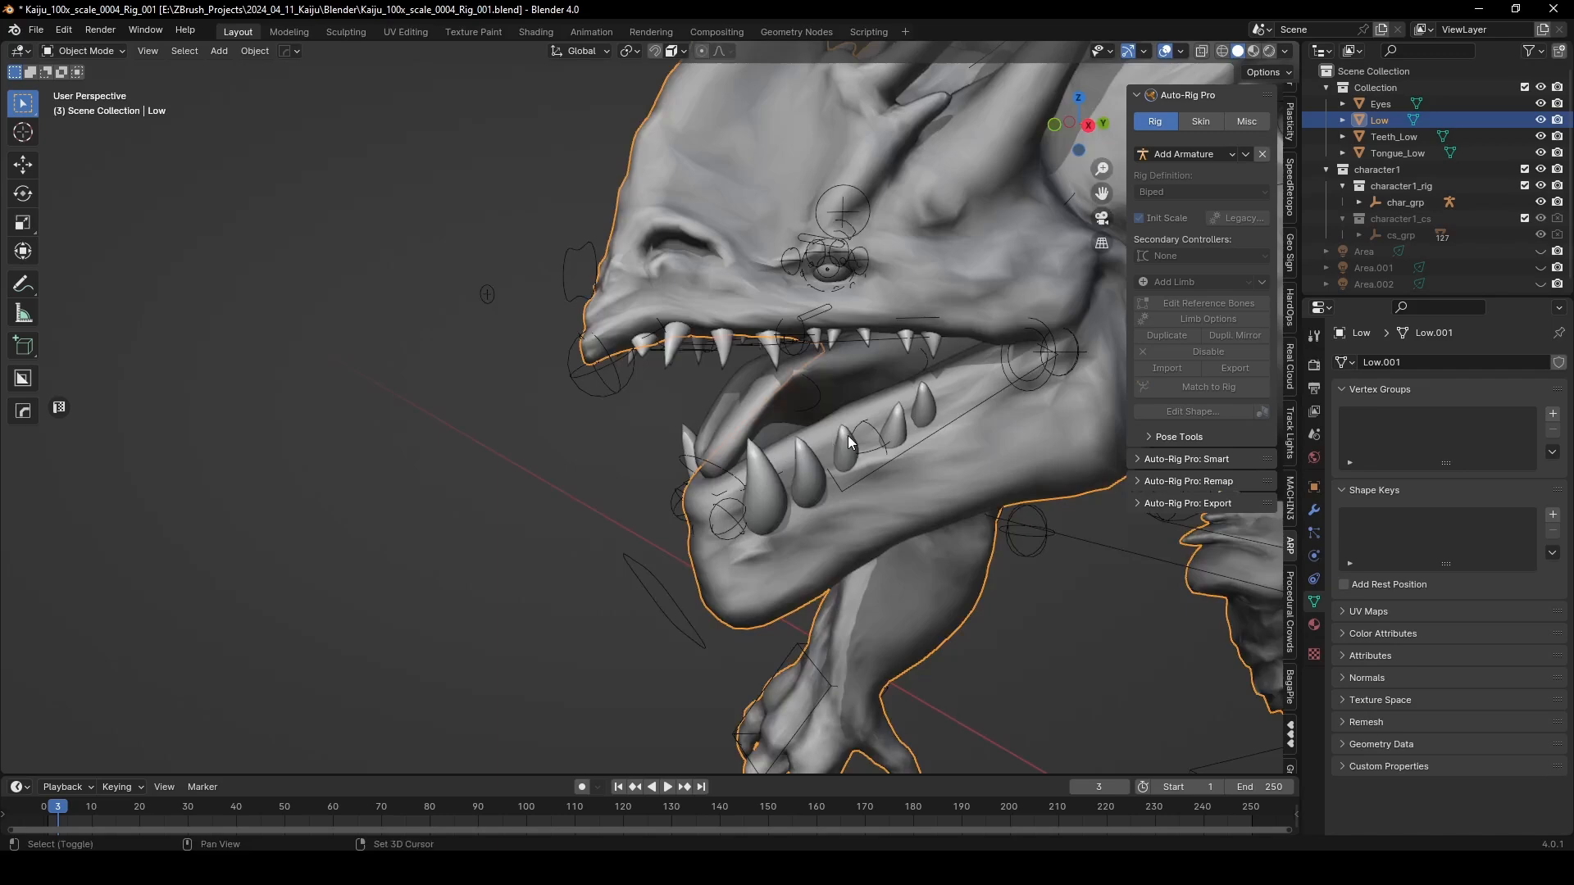
left_click(848, 437, "shift")
left_click(863, 371, "shift")
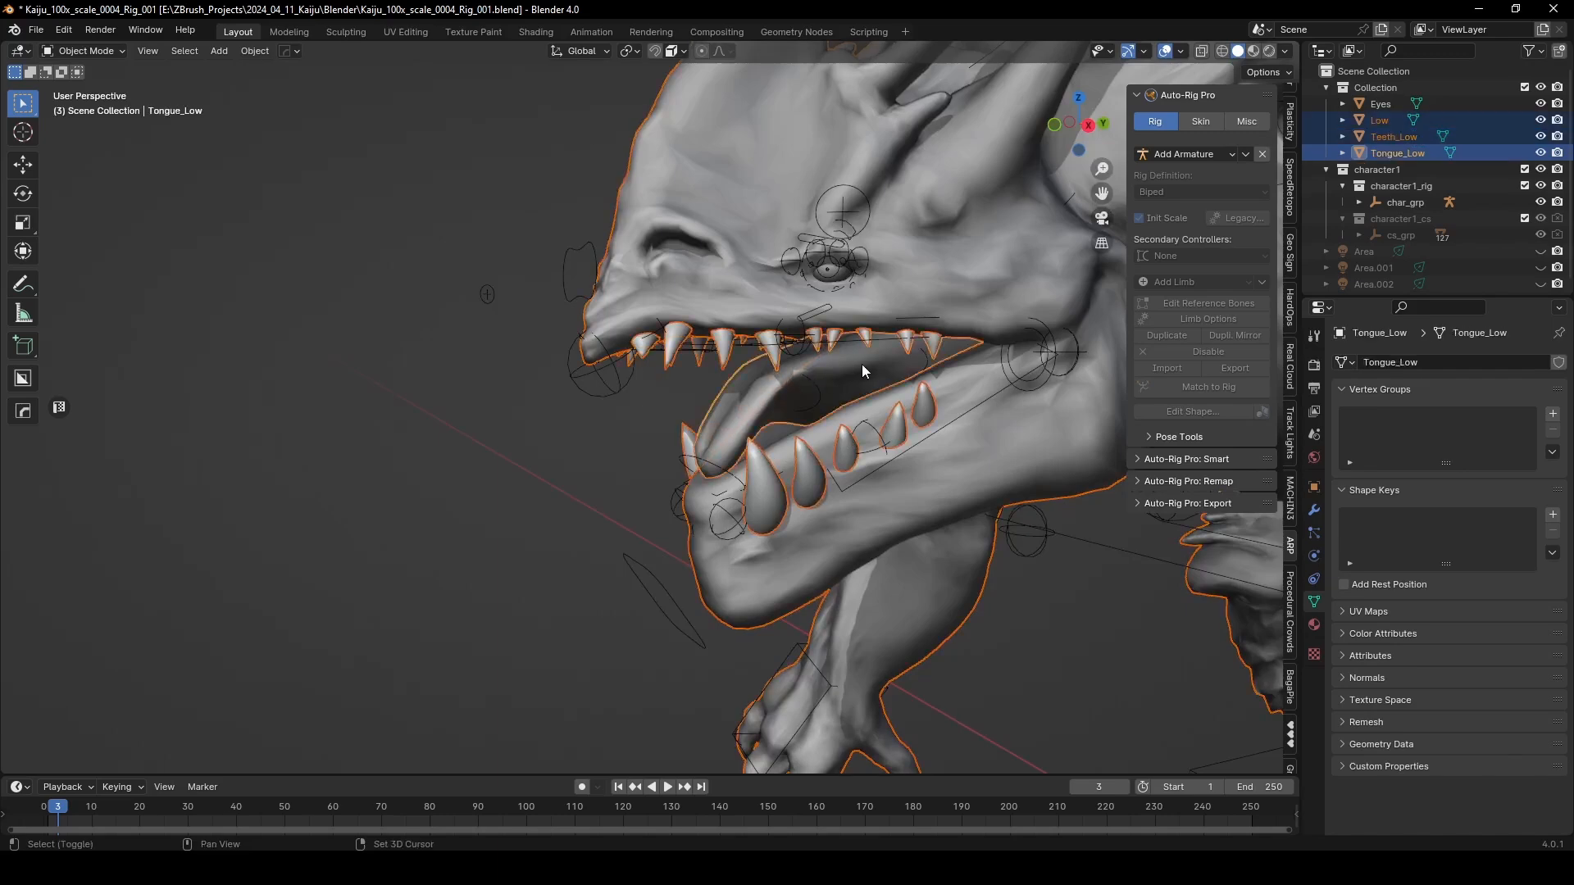
left_click(848, 274, "shift")
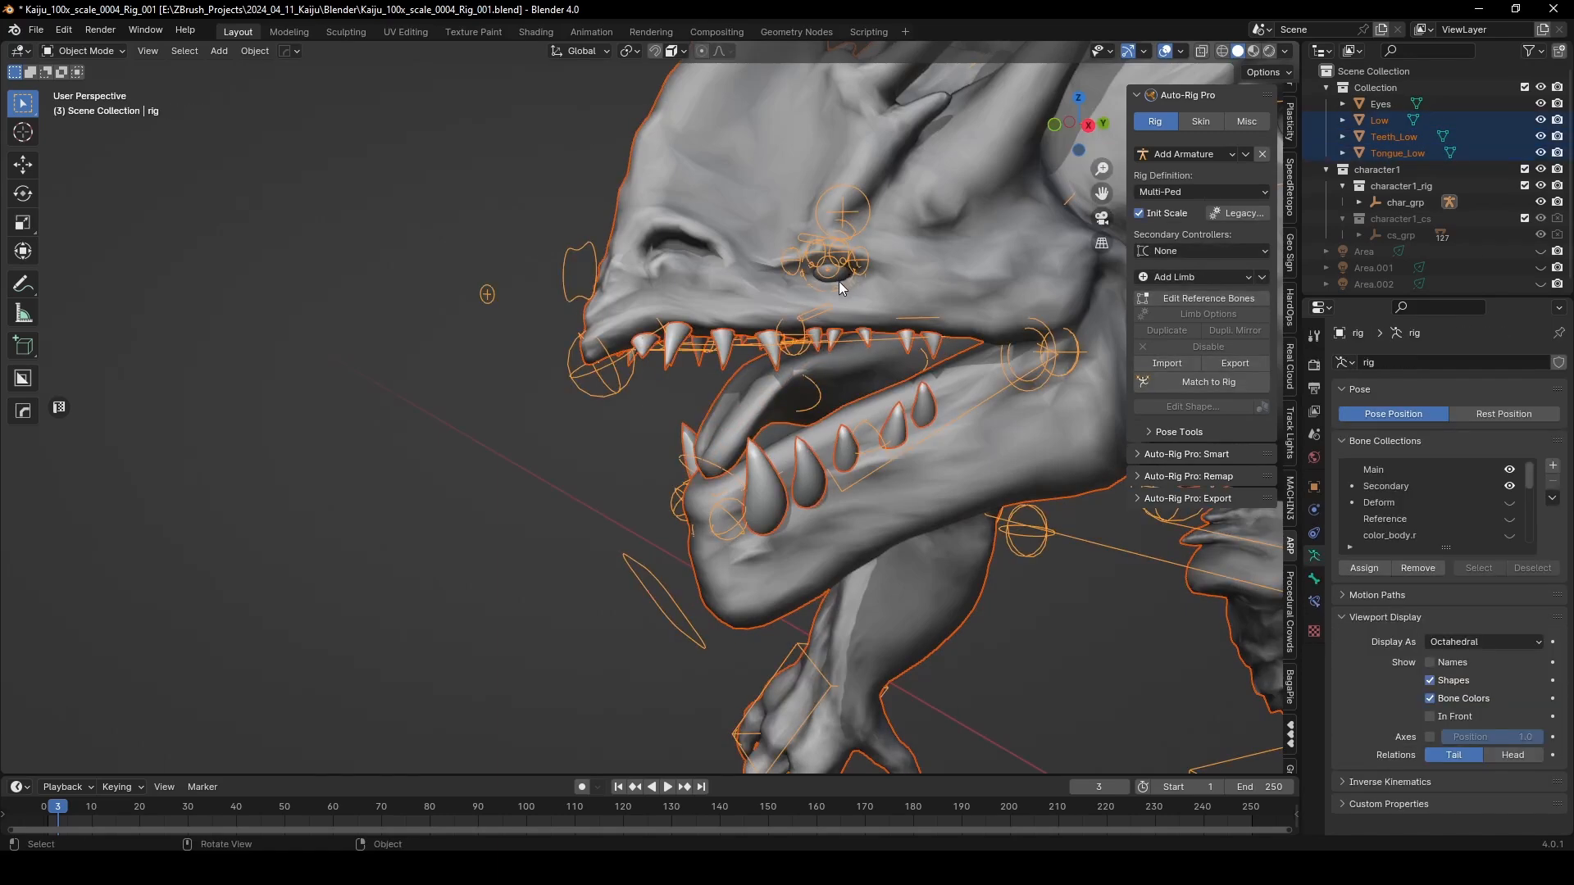
key("ctrl+z")
scroll(906, 193, "up", 3)
left_click(929, 209, "shift")
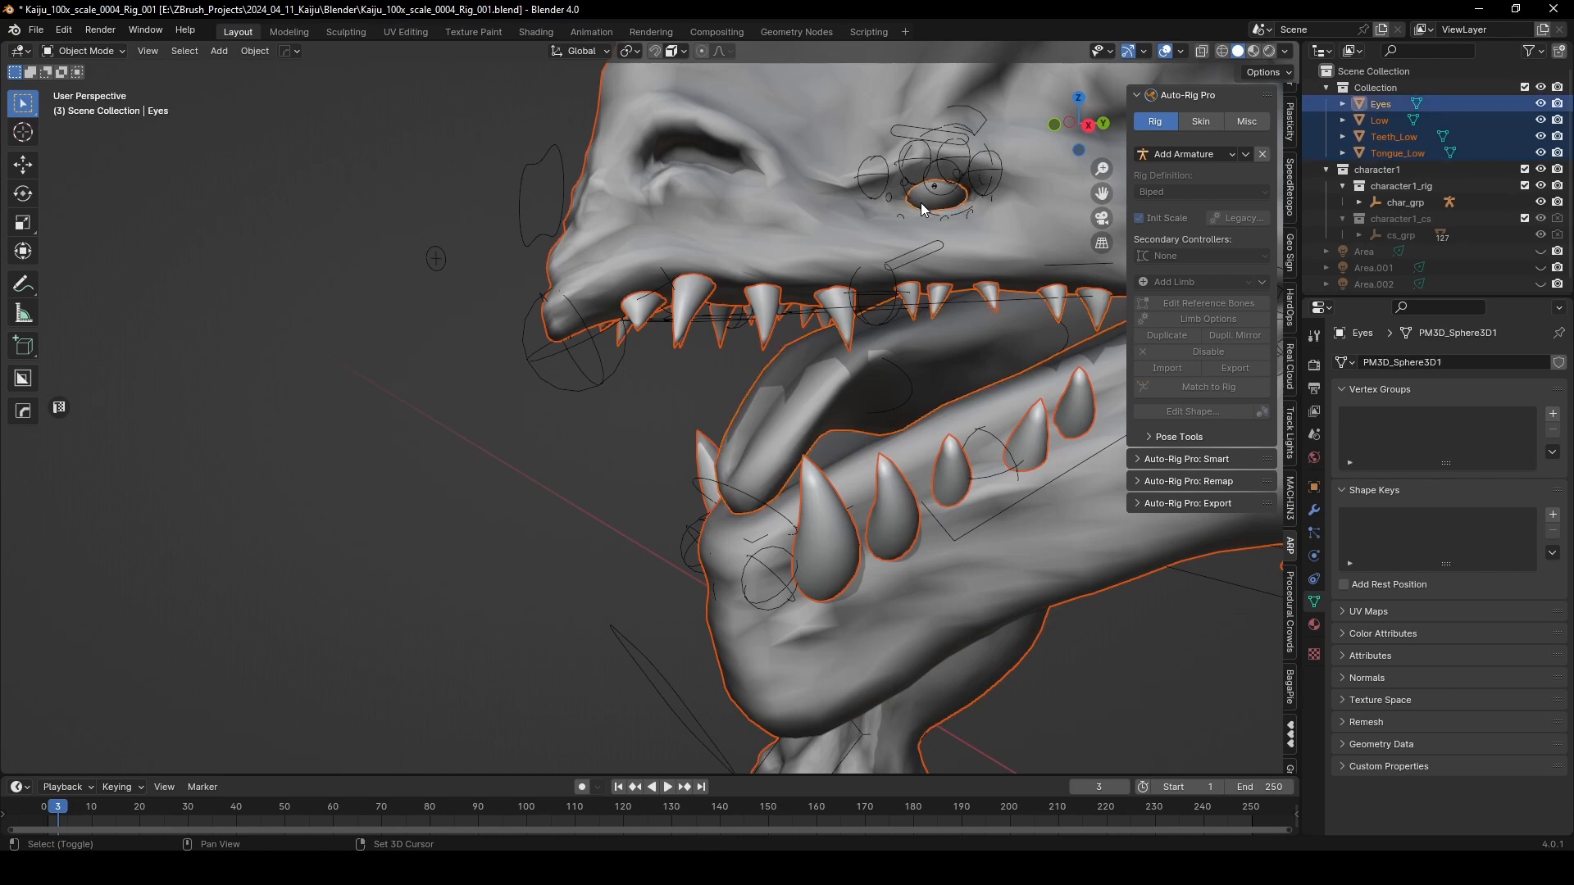
middle_click_drag(930, 215, 461, 144)
left_click(377, 107, "shift")
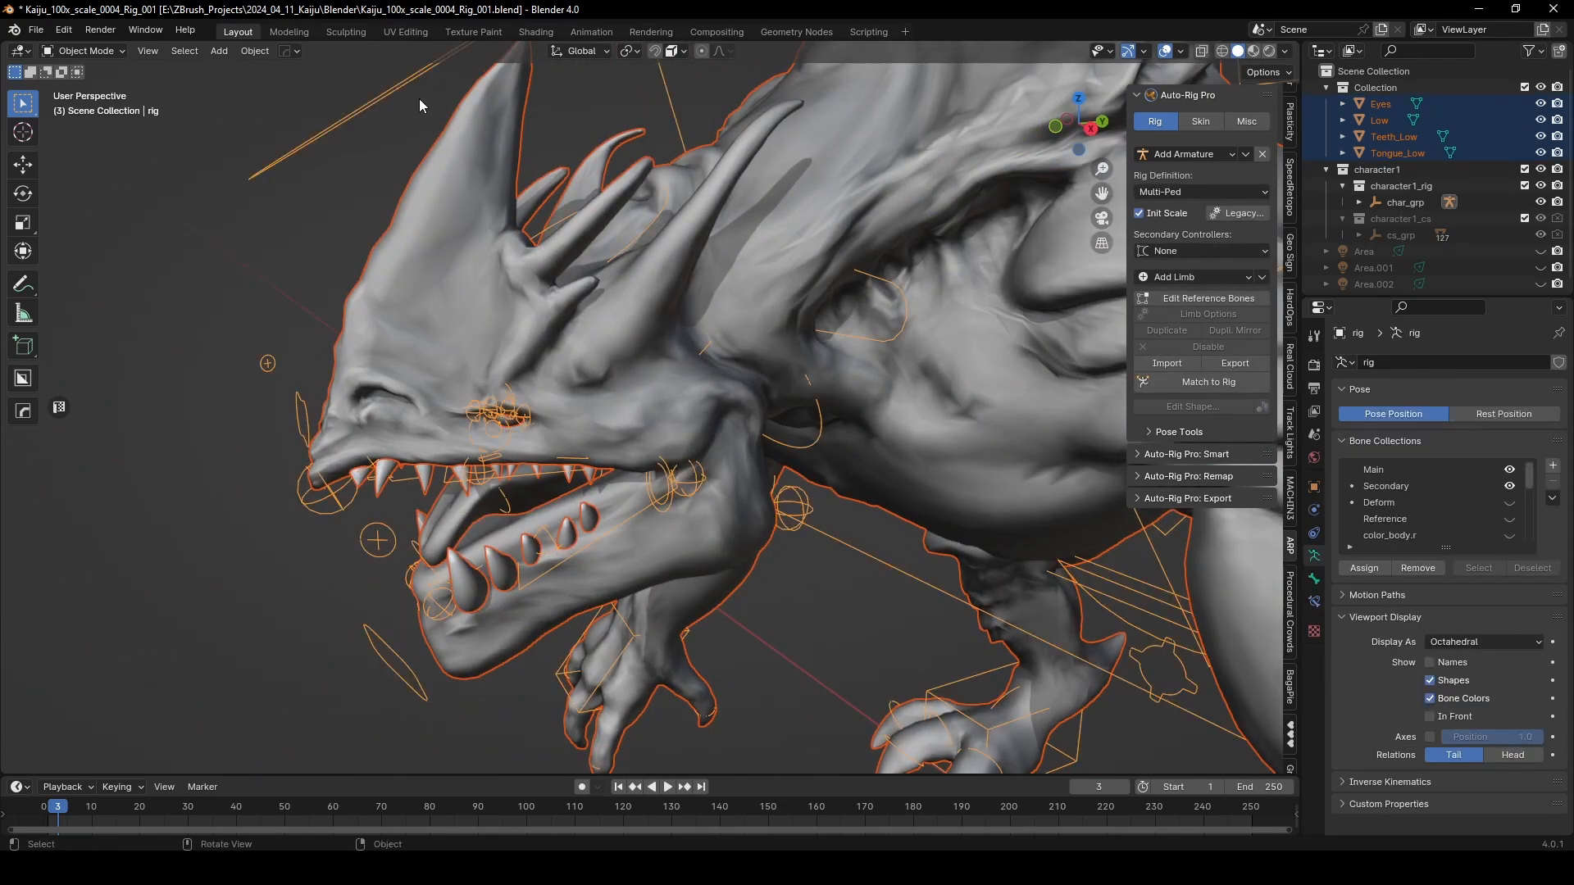
Step: Save the file and bind the selected meshes to the rig using the Heat Maps engine in Auto-Rig Pro's skinning settings
left_click(1201, 122)
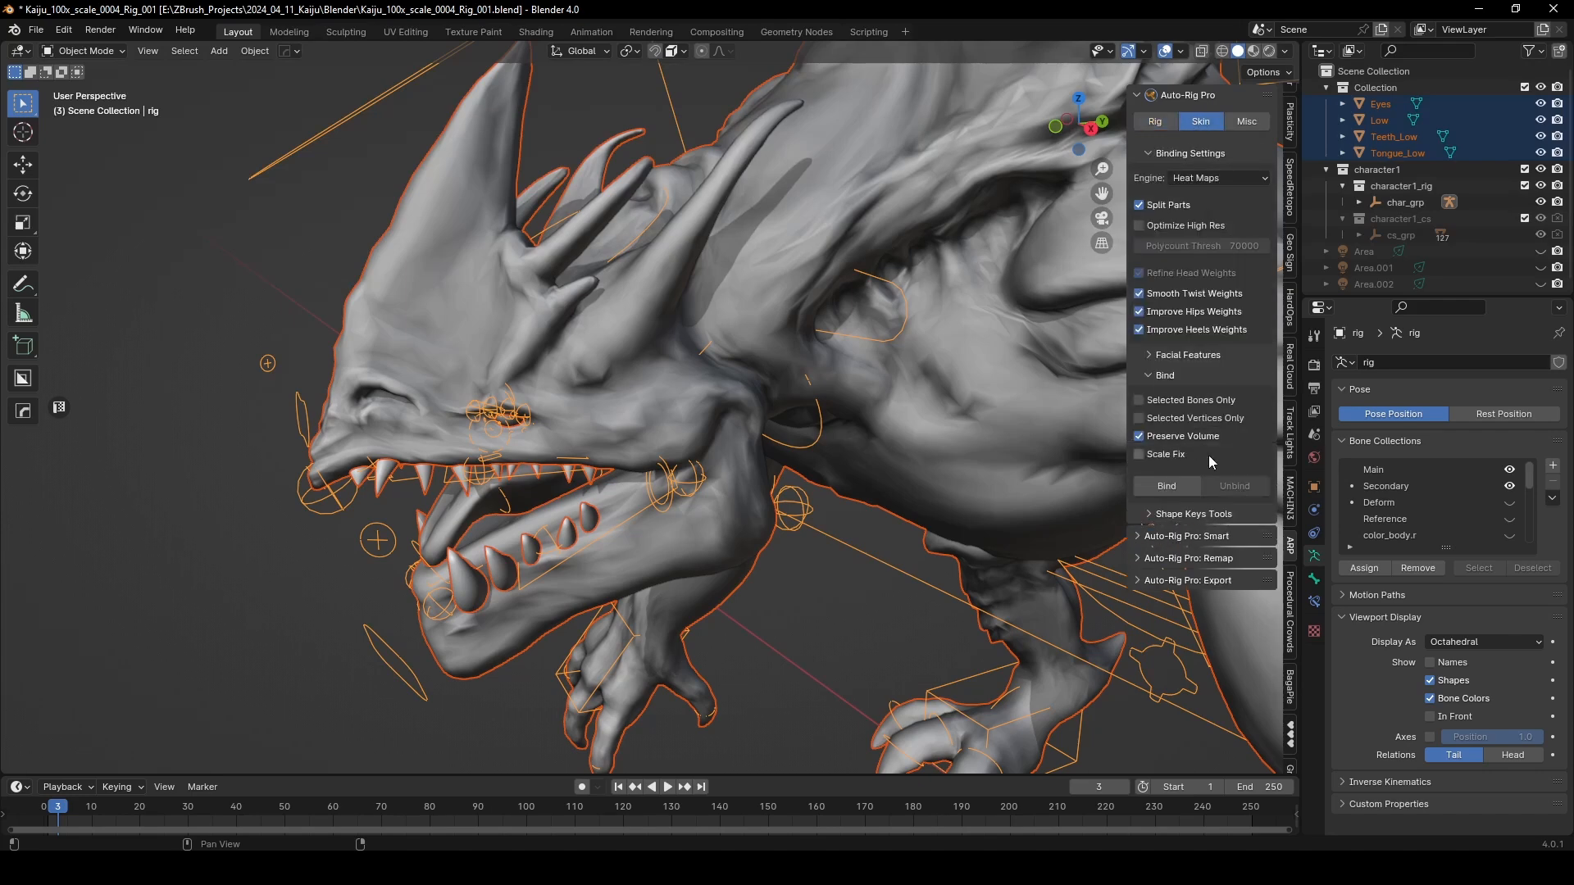
scroll(750, 381, "down", 5)
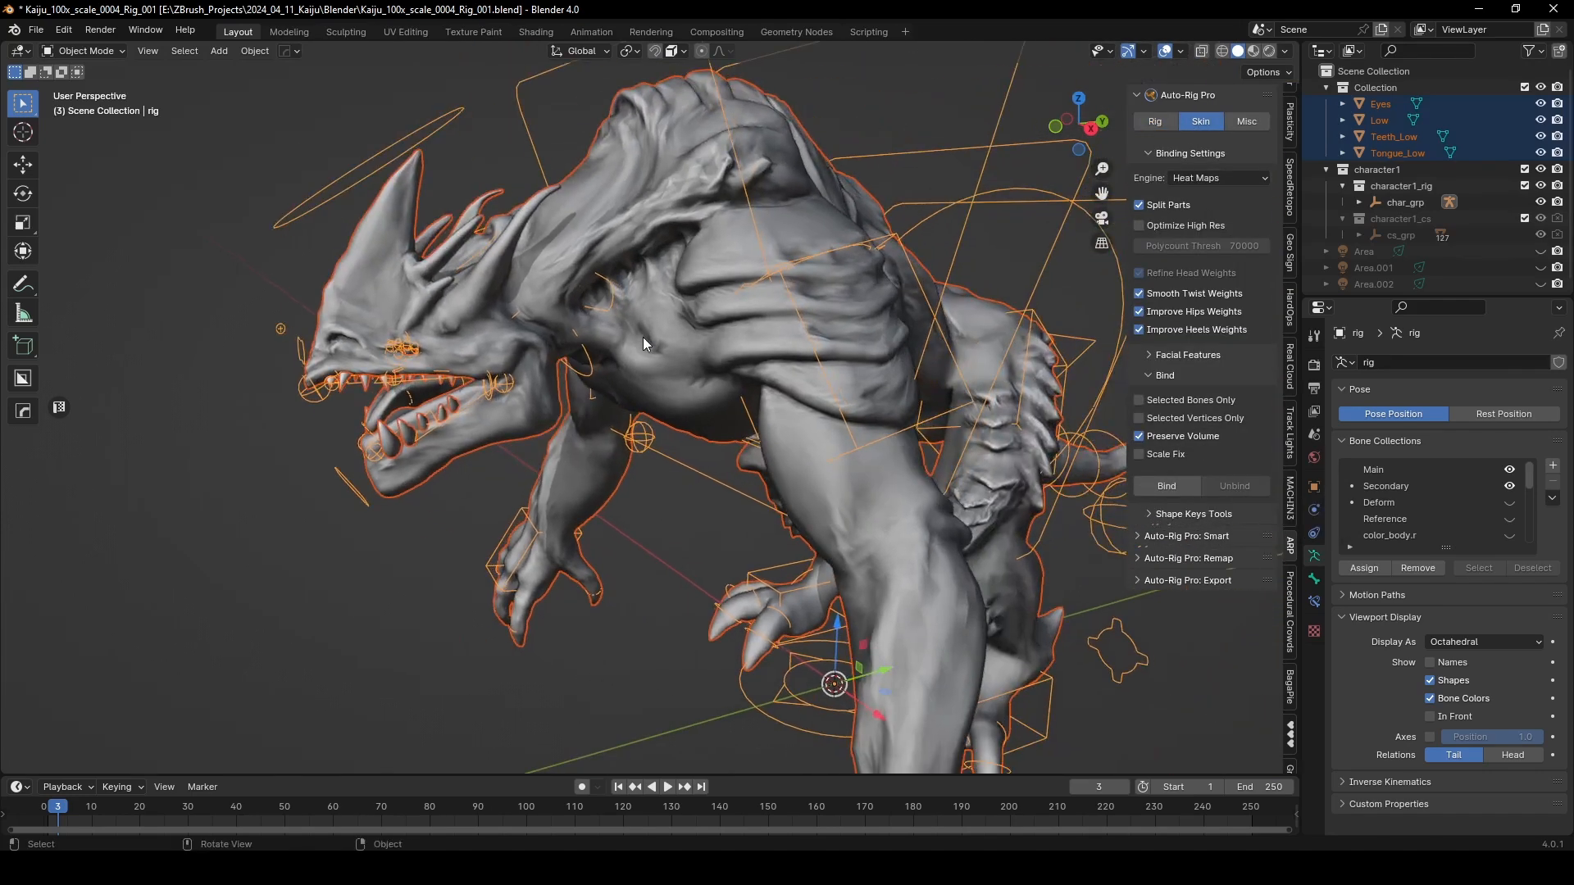
key("ctrl+s")
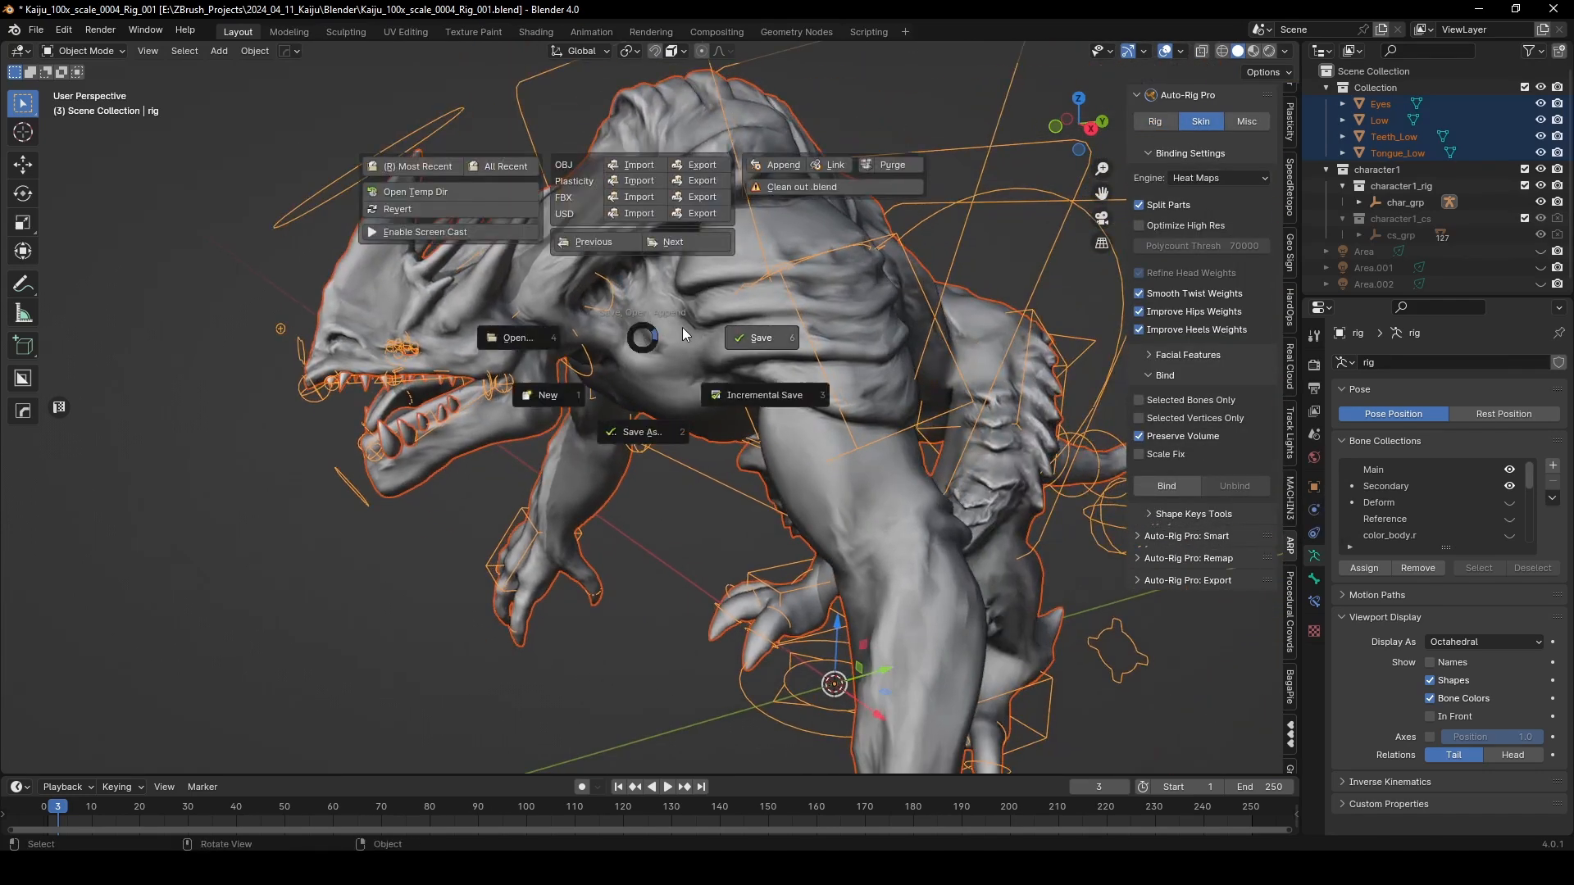
left_click(768, 340)
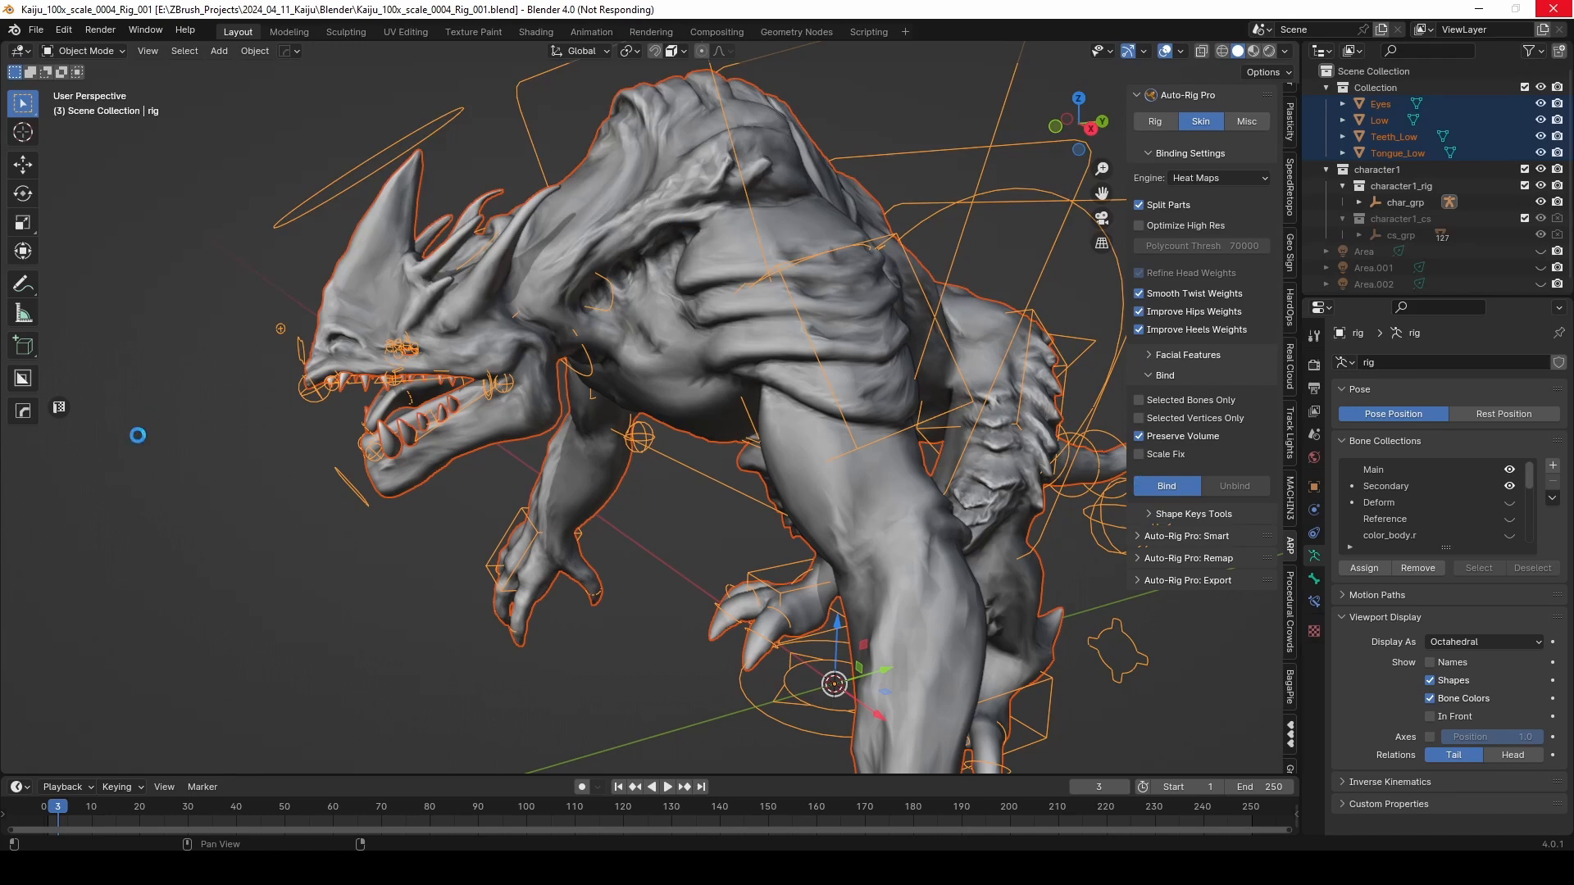
middle_click_drag(496, 482, 561, 409)
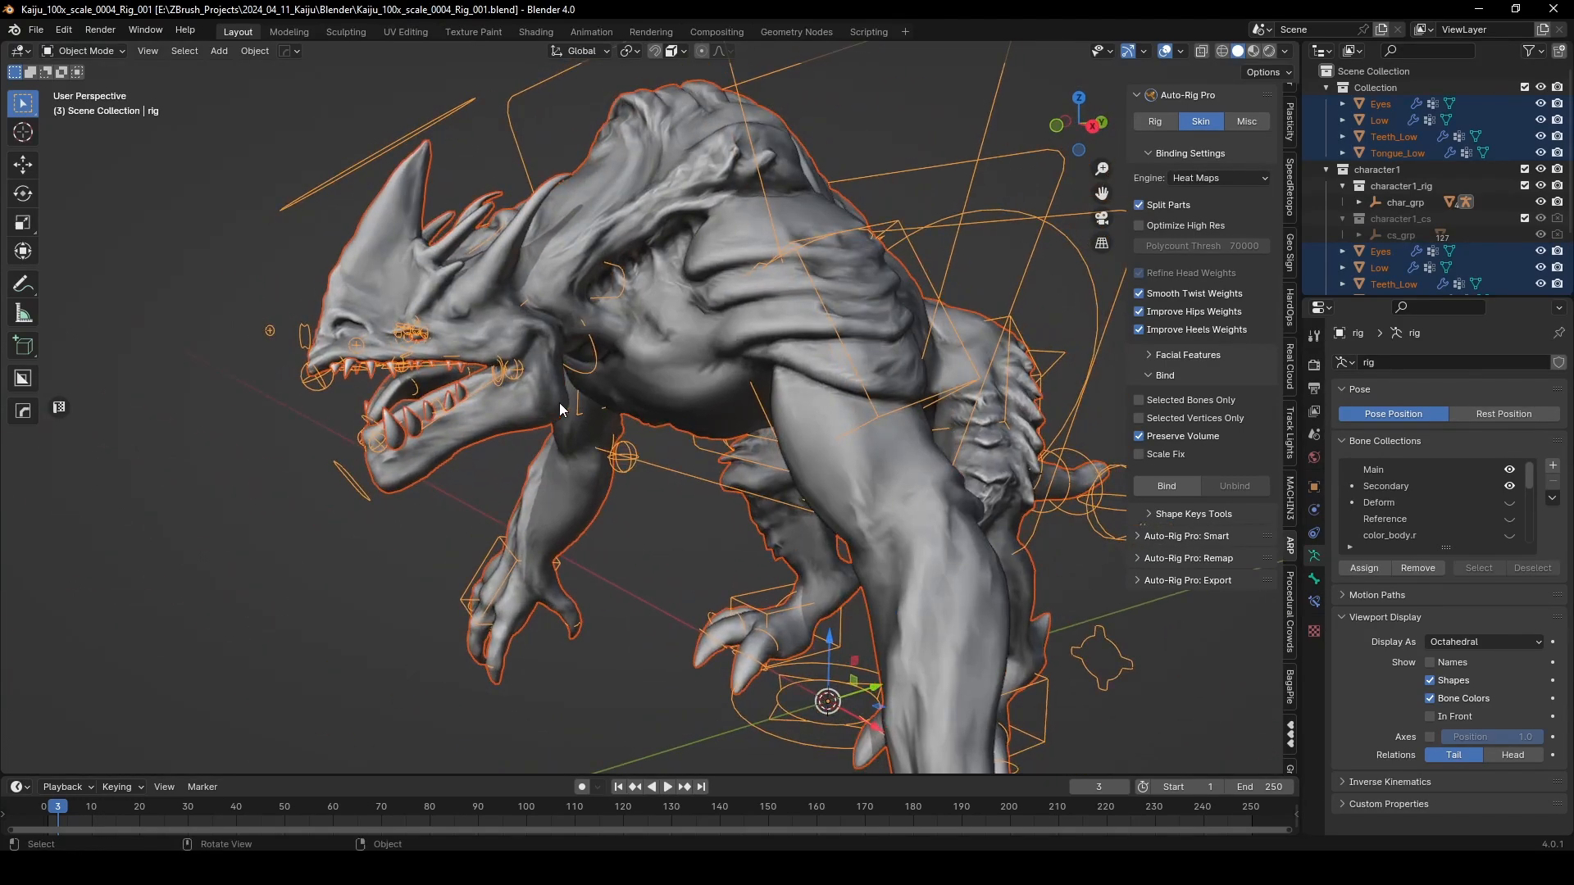
Step: Select only the rig and switch it to Pose Mode
left_click(456, 115)
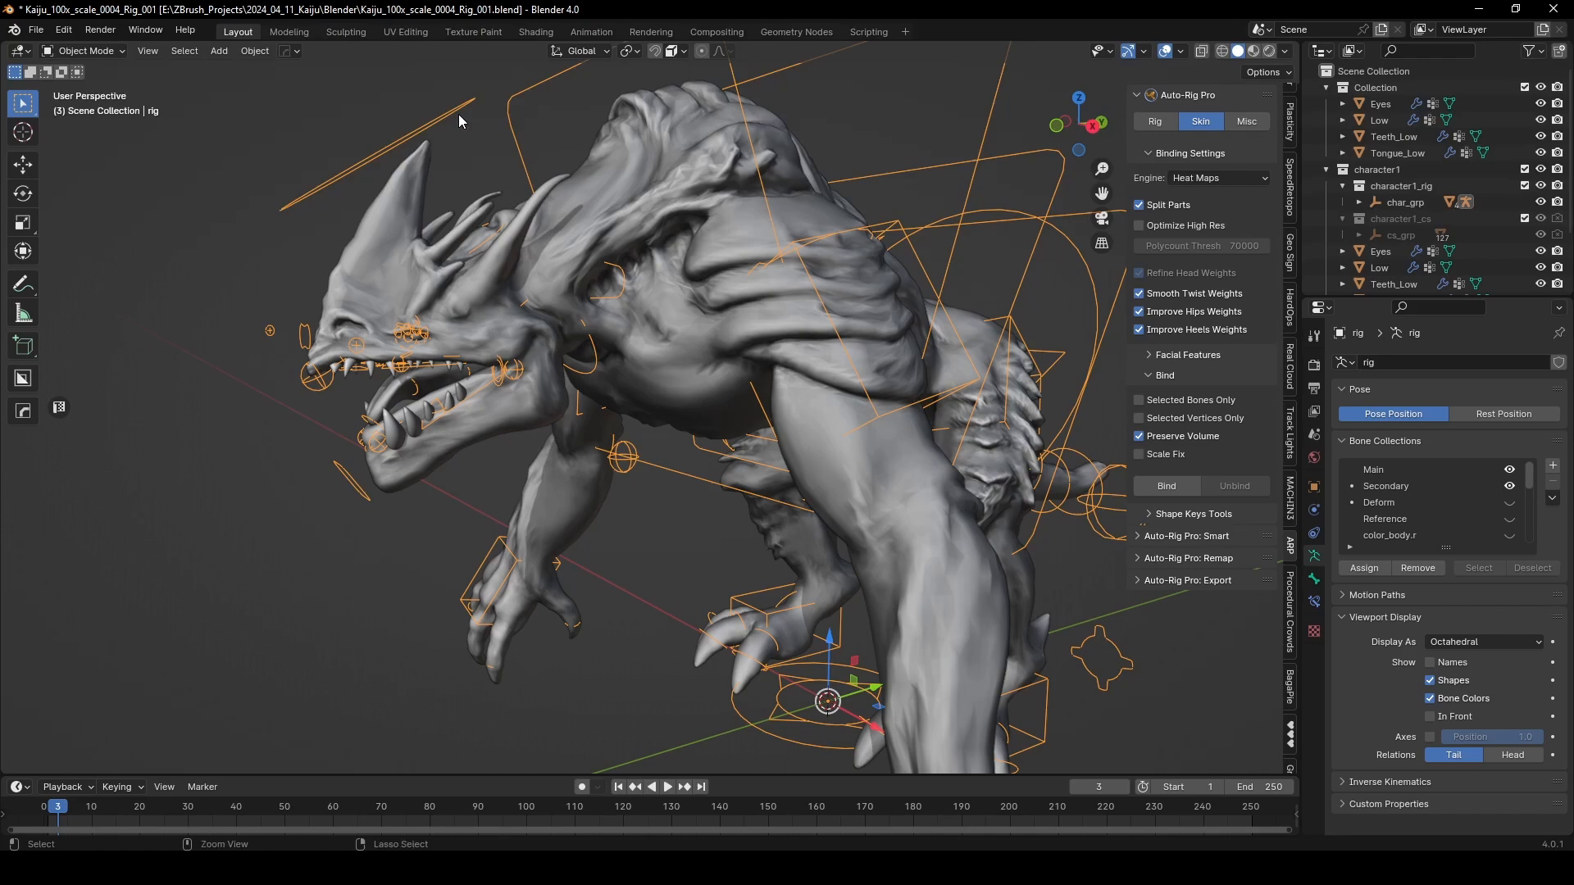
key("ctrl+Tab")
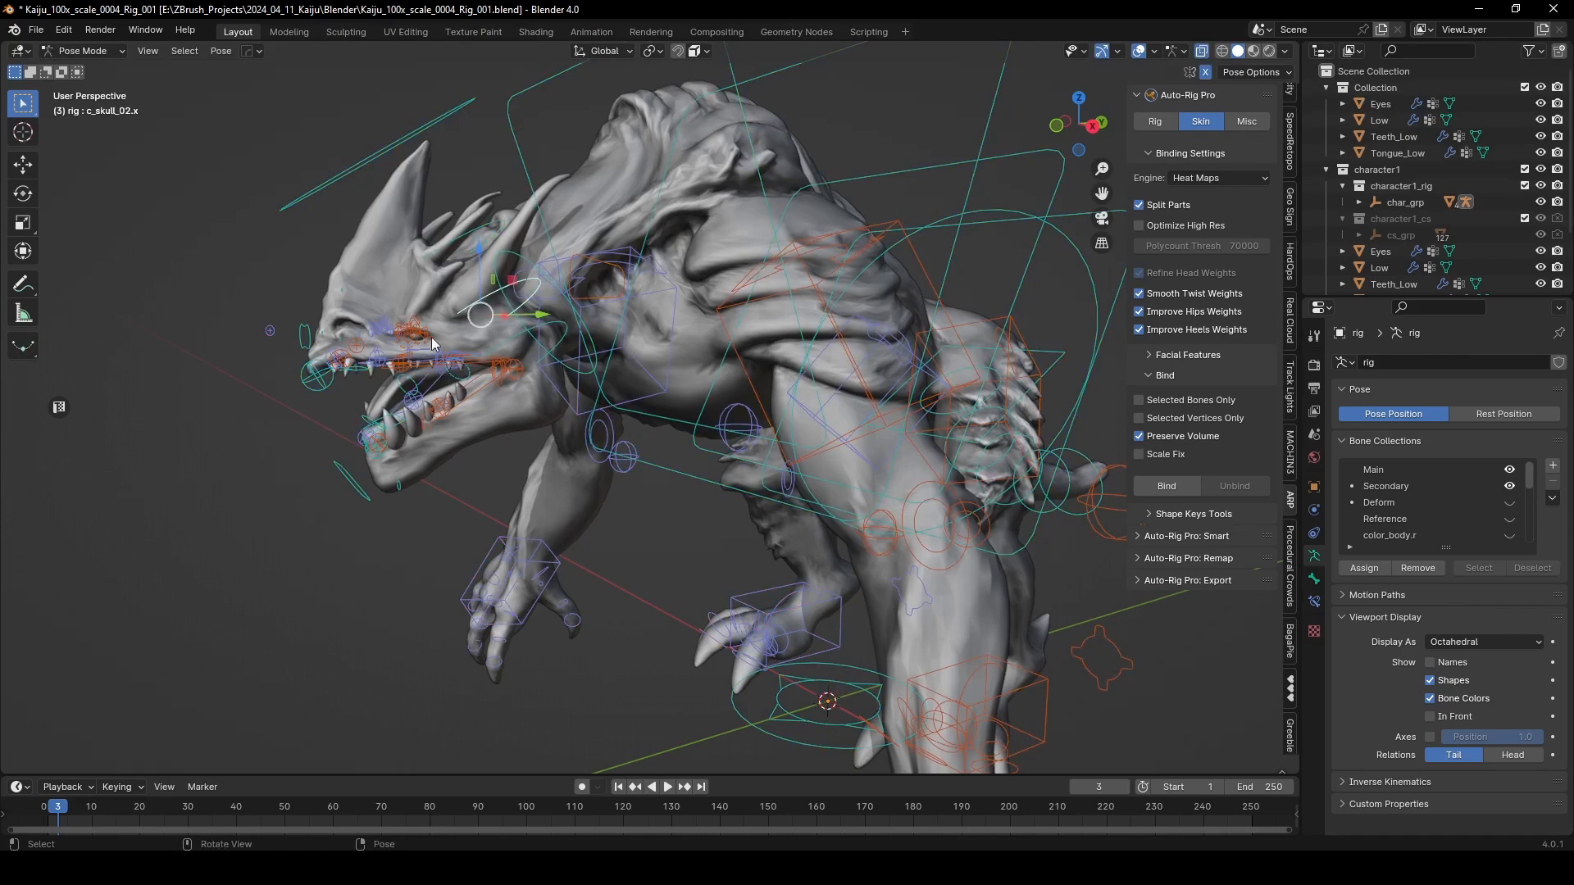
middle_click_drag(377, 571, 577, 313)
Step: Rotate the c_neck.x controller freely and about the global Z axis to test how the neck and head deform
left_click(542, 275)
key("r")
key("r")
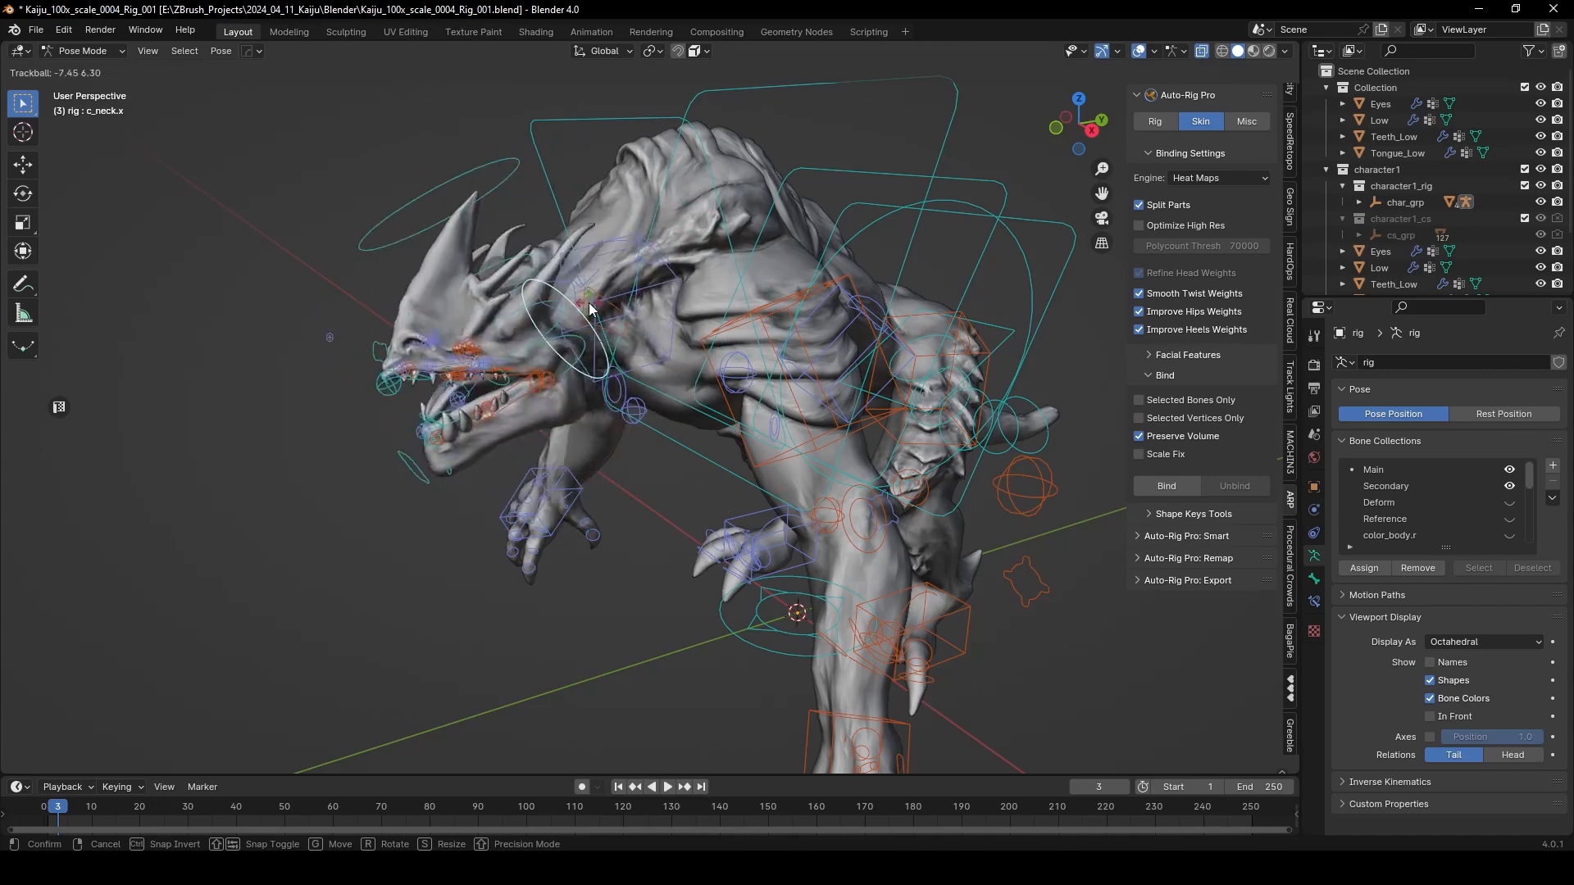
key("r")
key("x")
key("z")
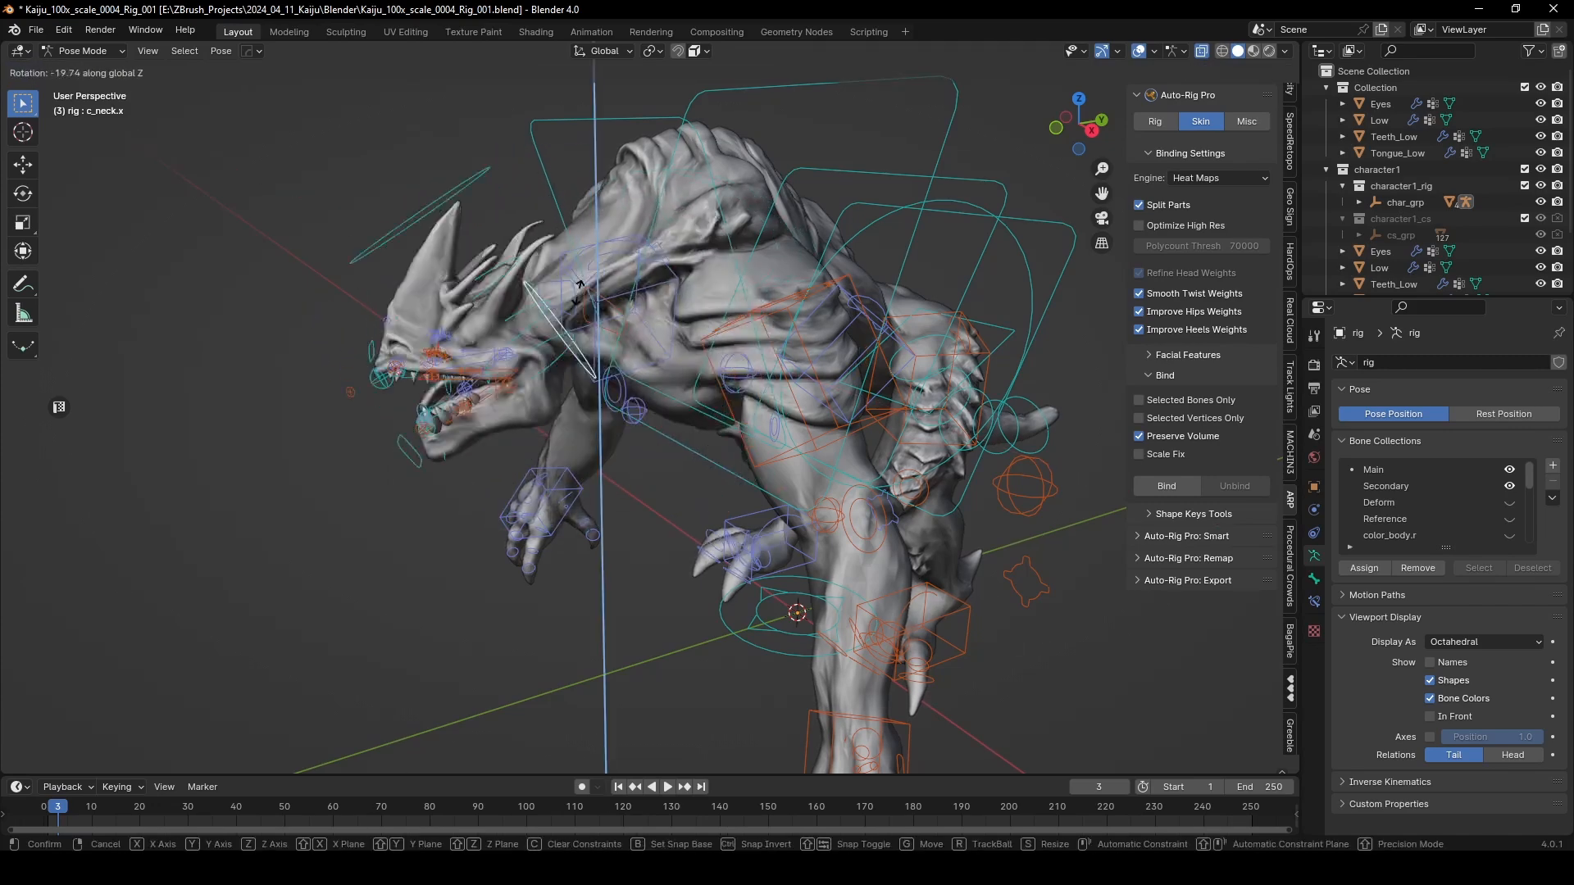
left_click(675, 479)
key("r")
key("z")
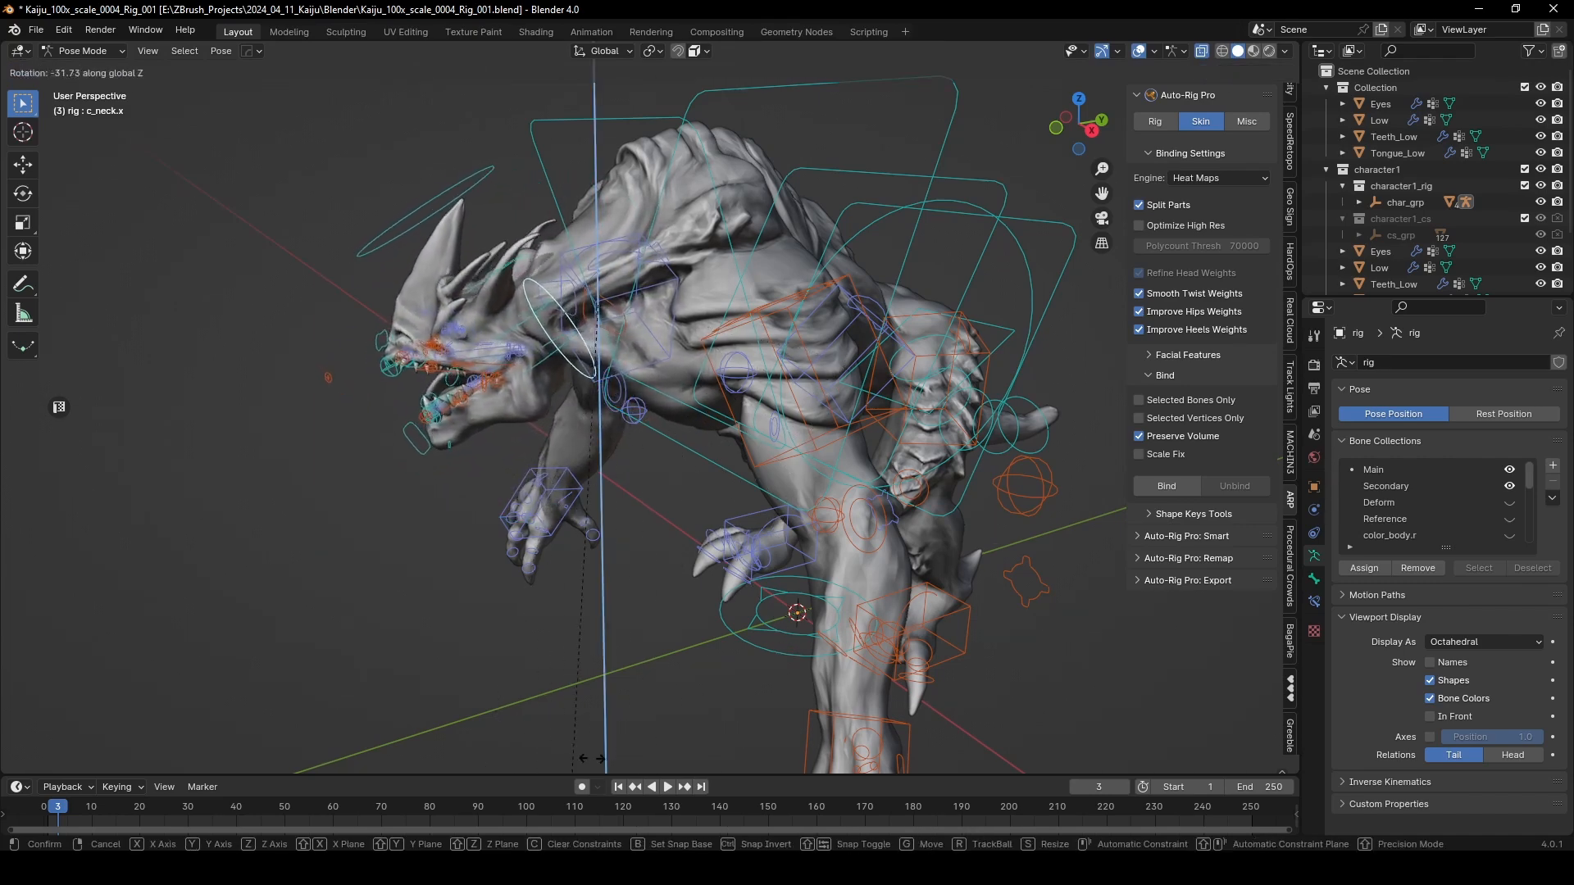
left_click(706, 358)
middle_click_drag(707, 357, 504, 343)
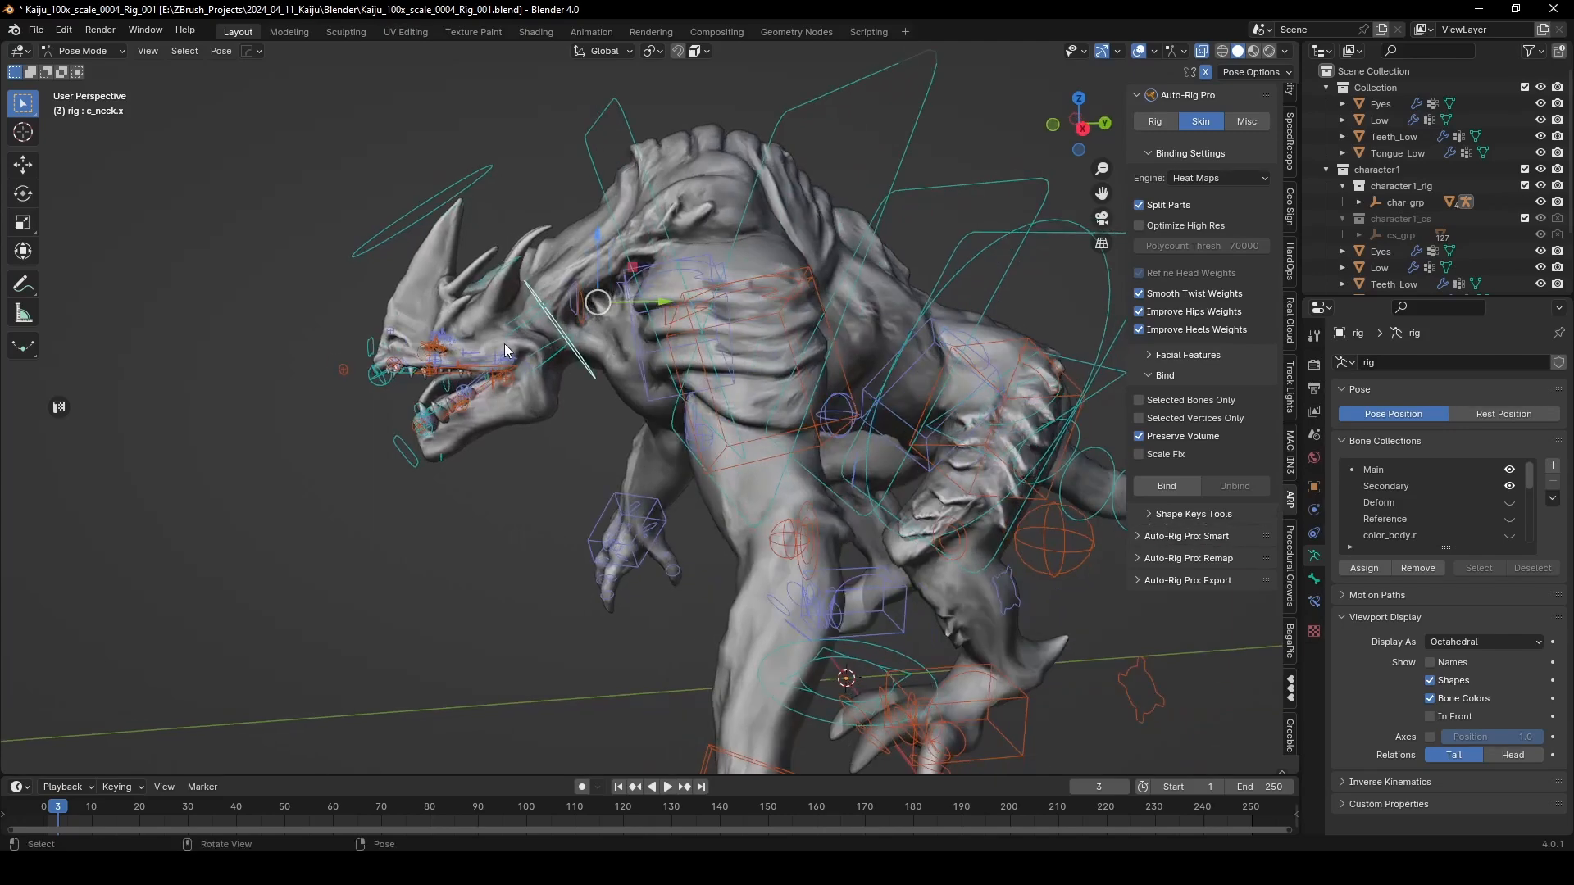
Step: Rotate the c_skull_02.x controller freely and c_skull_01.x about the global Z and X axes to test the skull deformation
left_click(515, 328)
key("r")
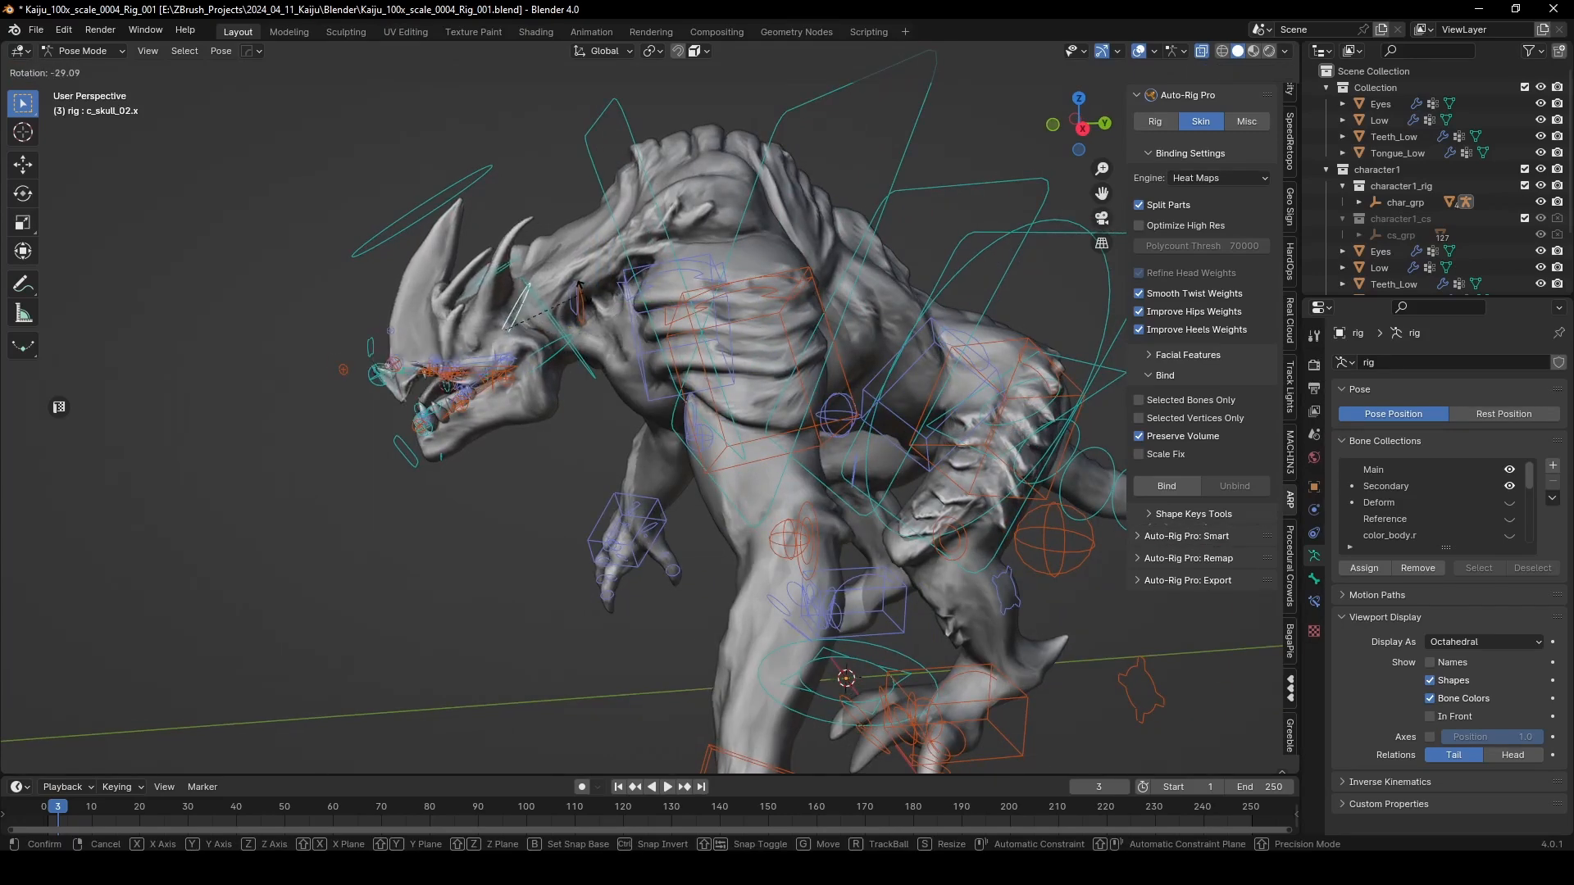
left_click(485, 386)
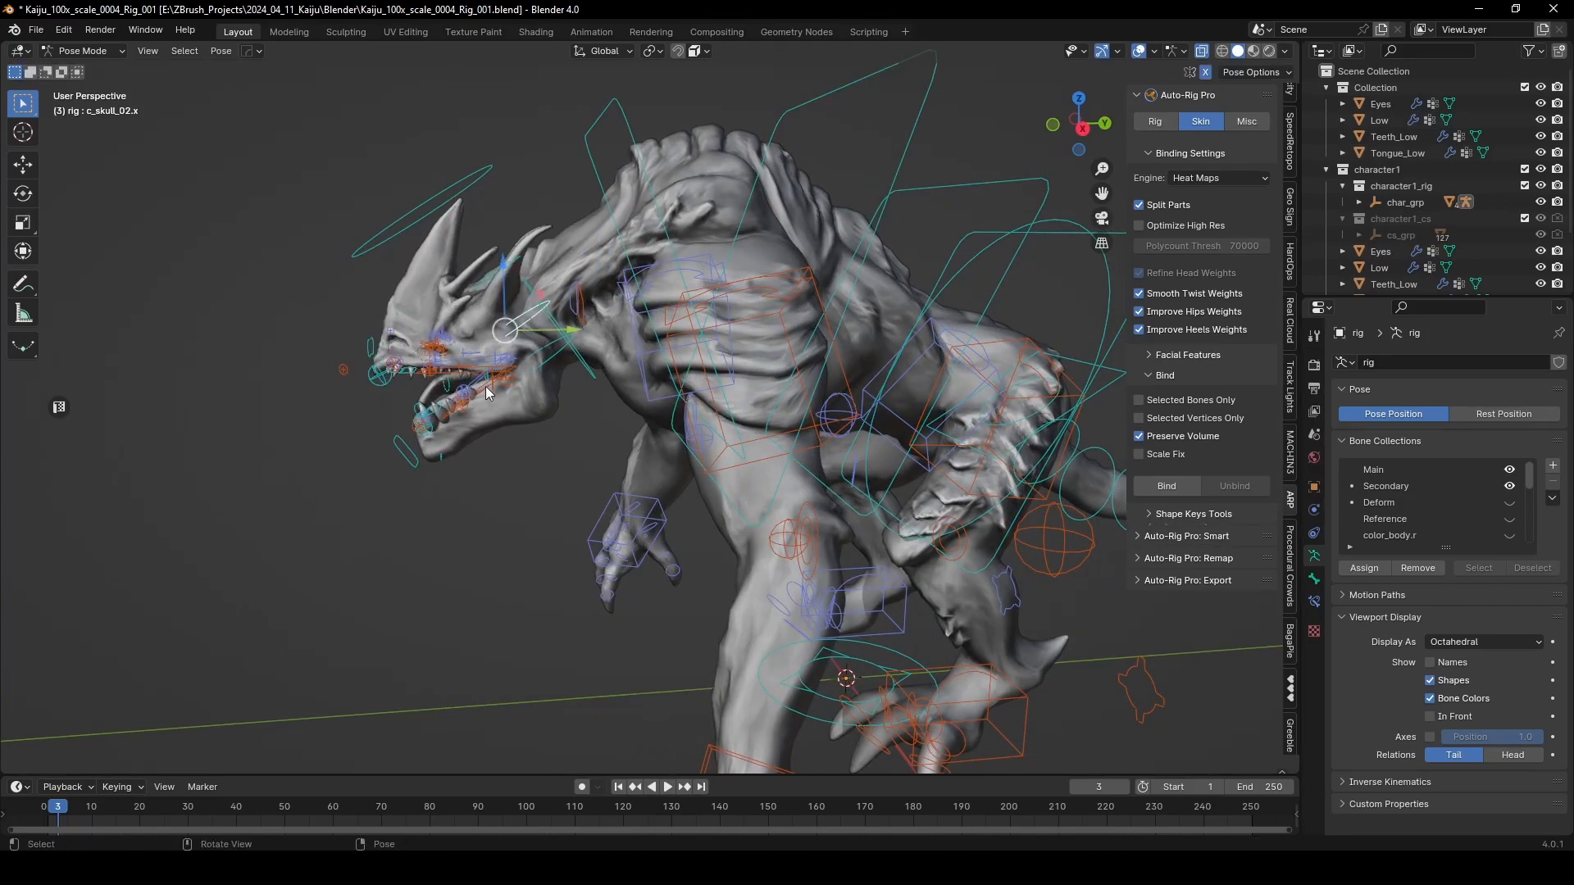
scroll(374, 359, "up", 5)
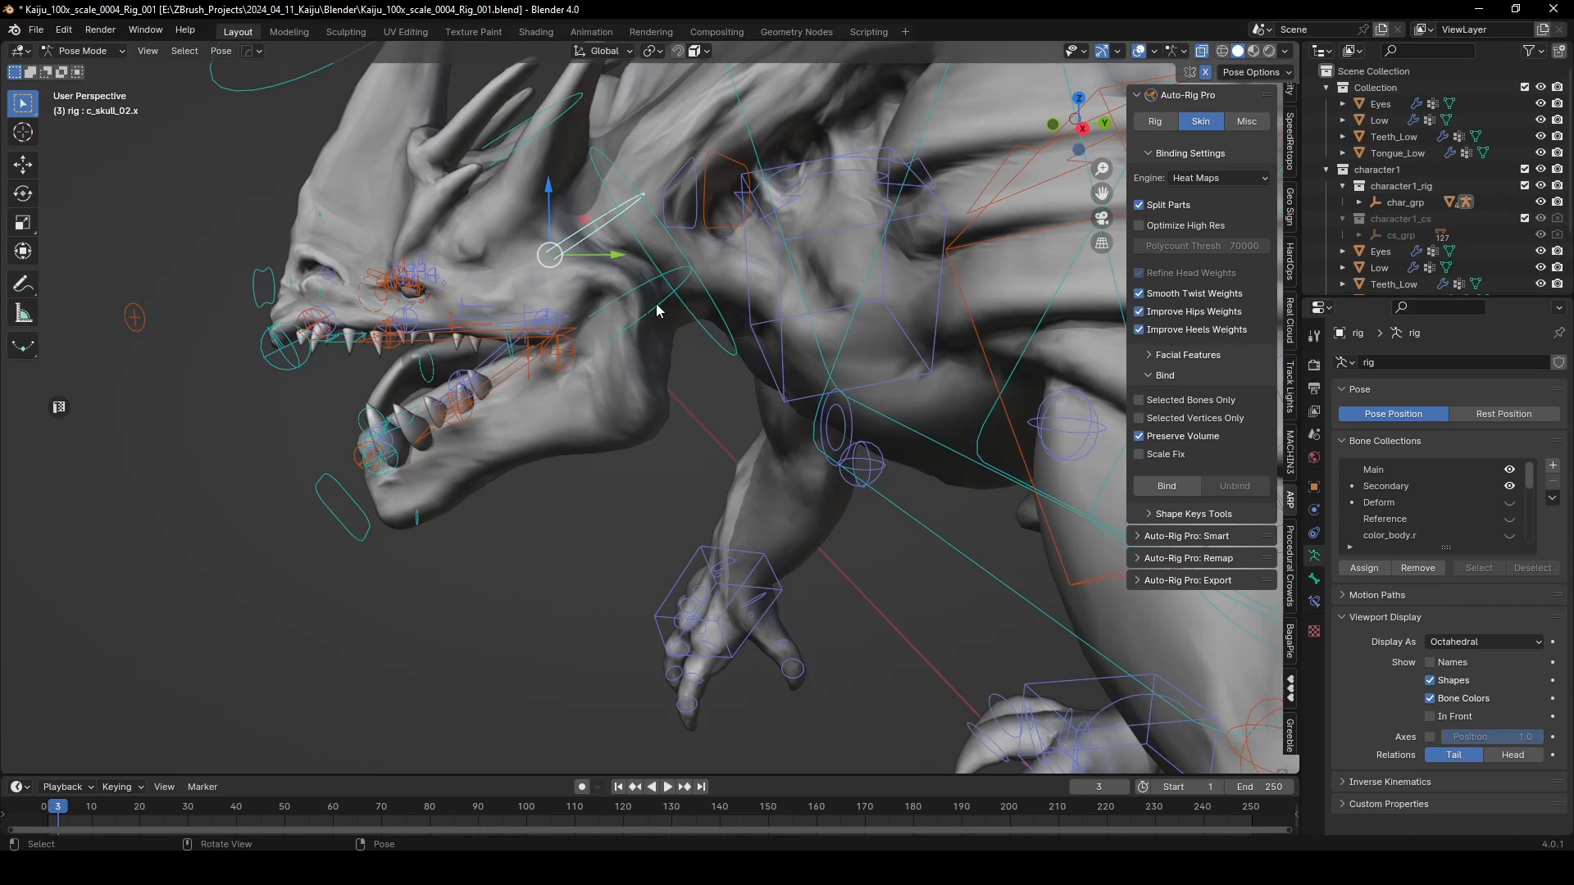
left_click(656, 310)
key("r")
key("z")
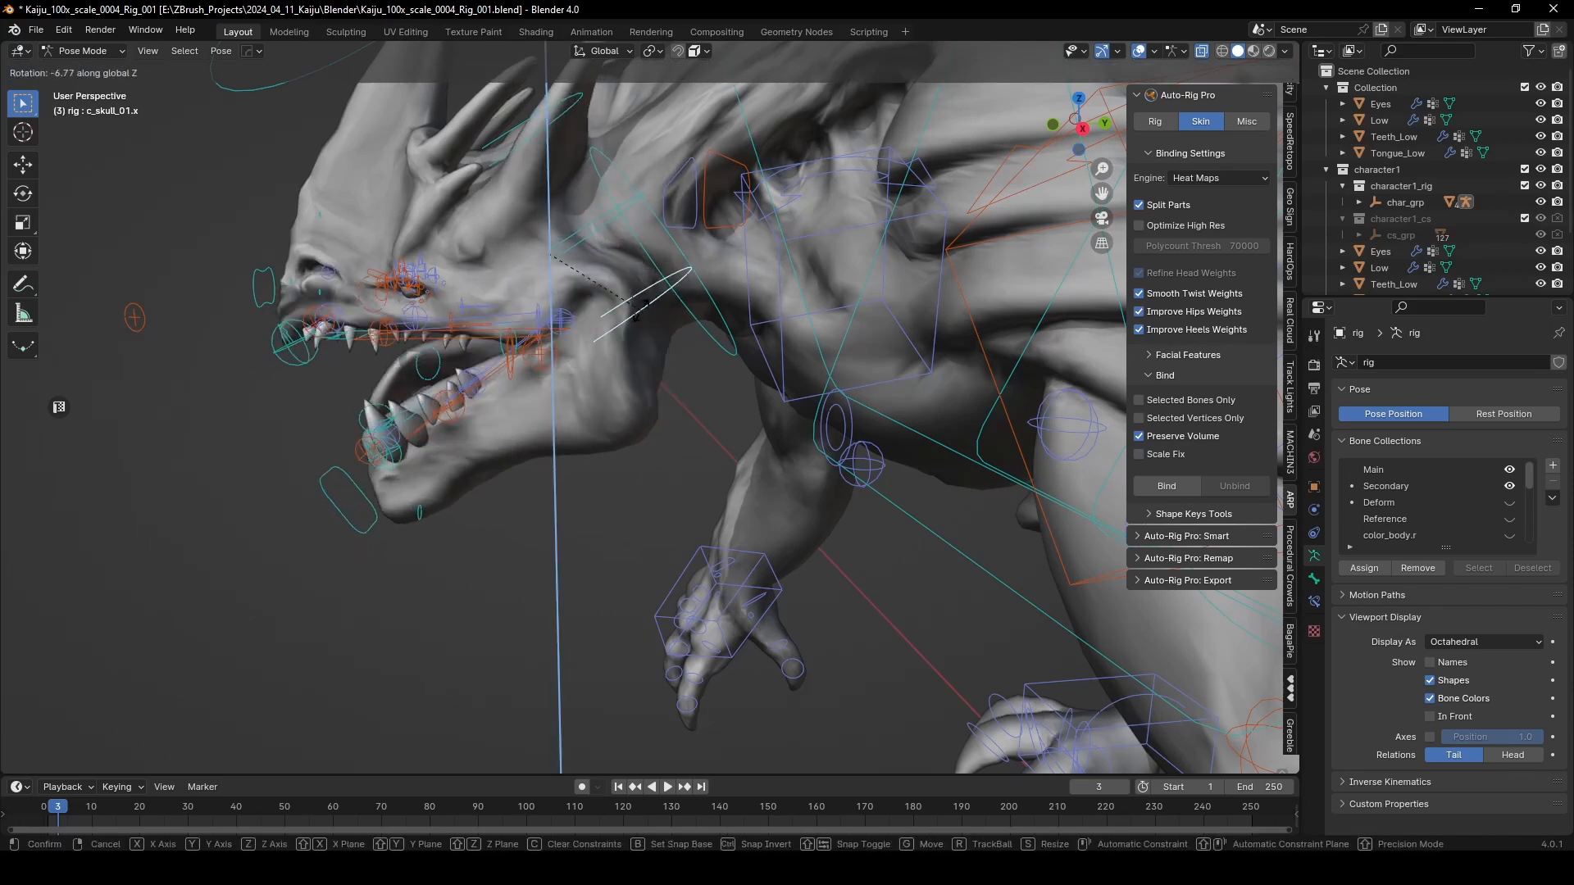
left_click(641, 315)
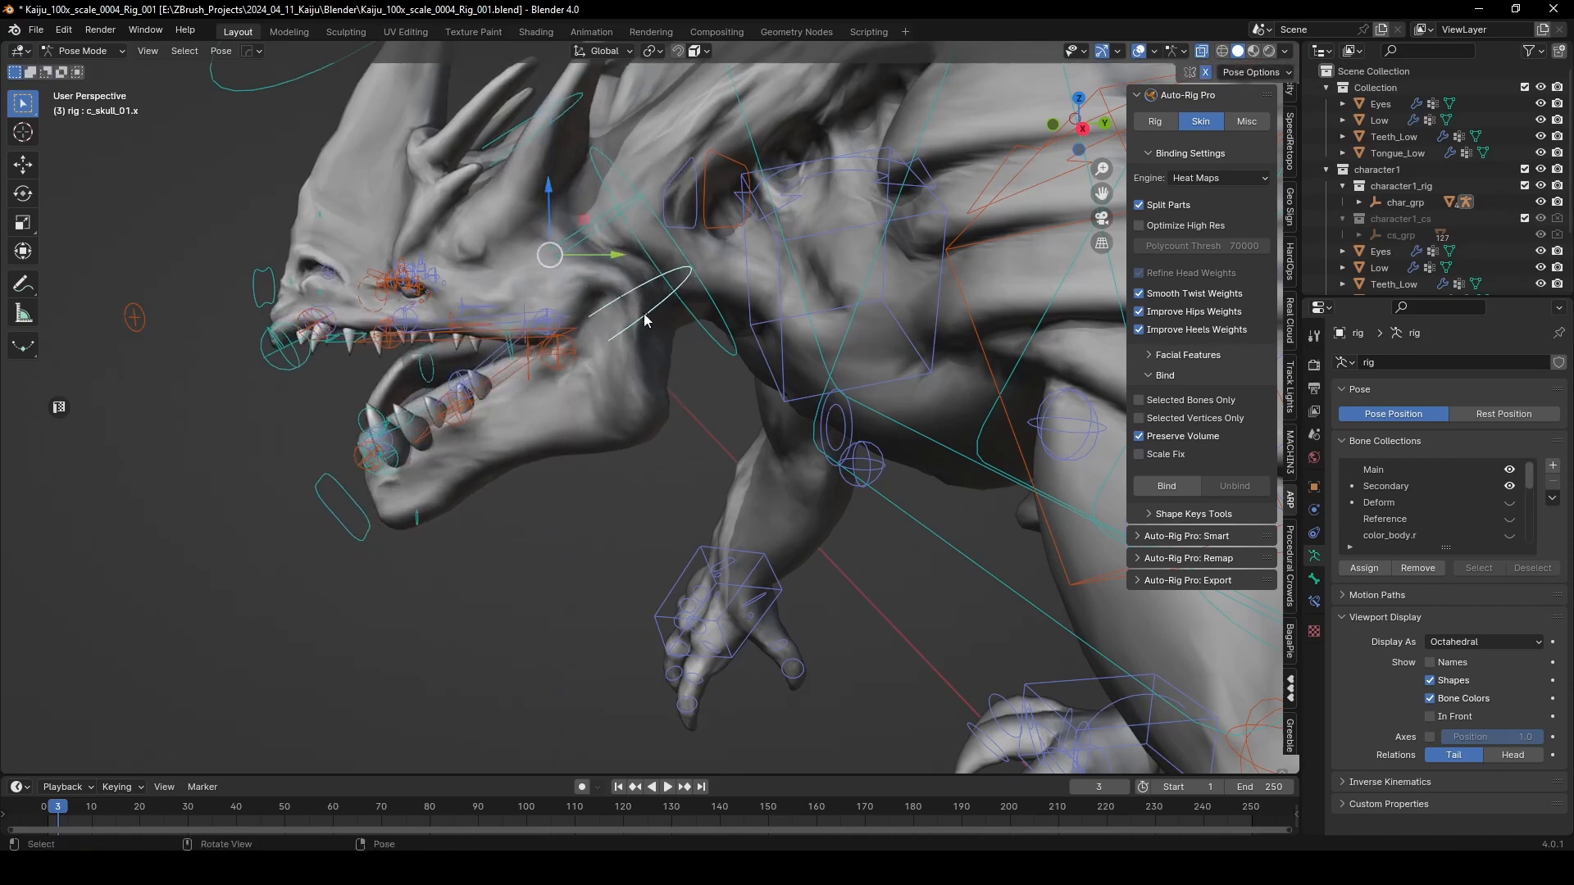
key("r")
key("x")
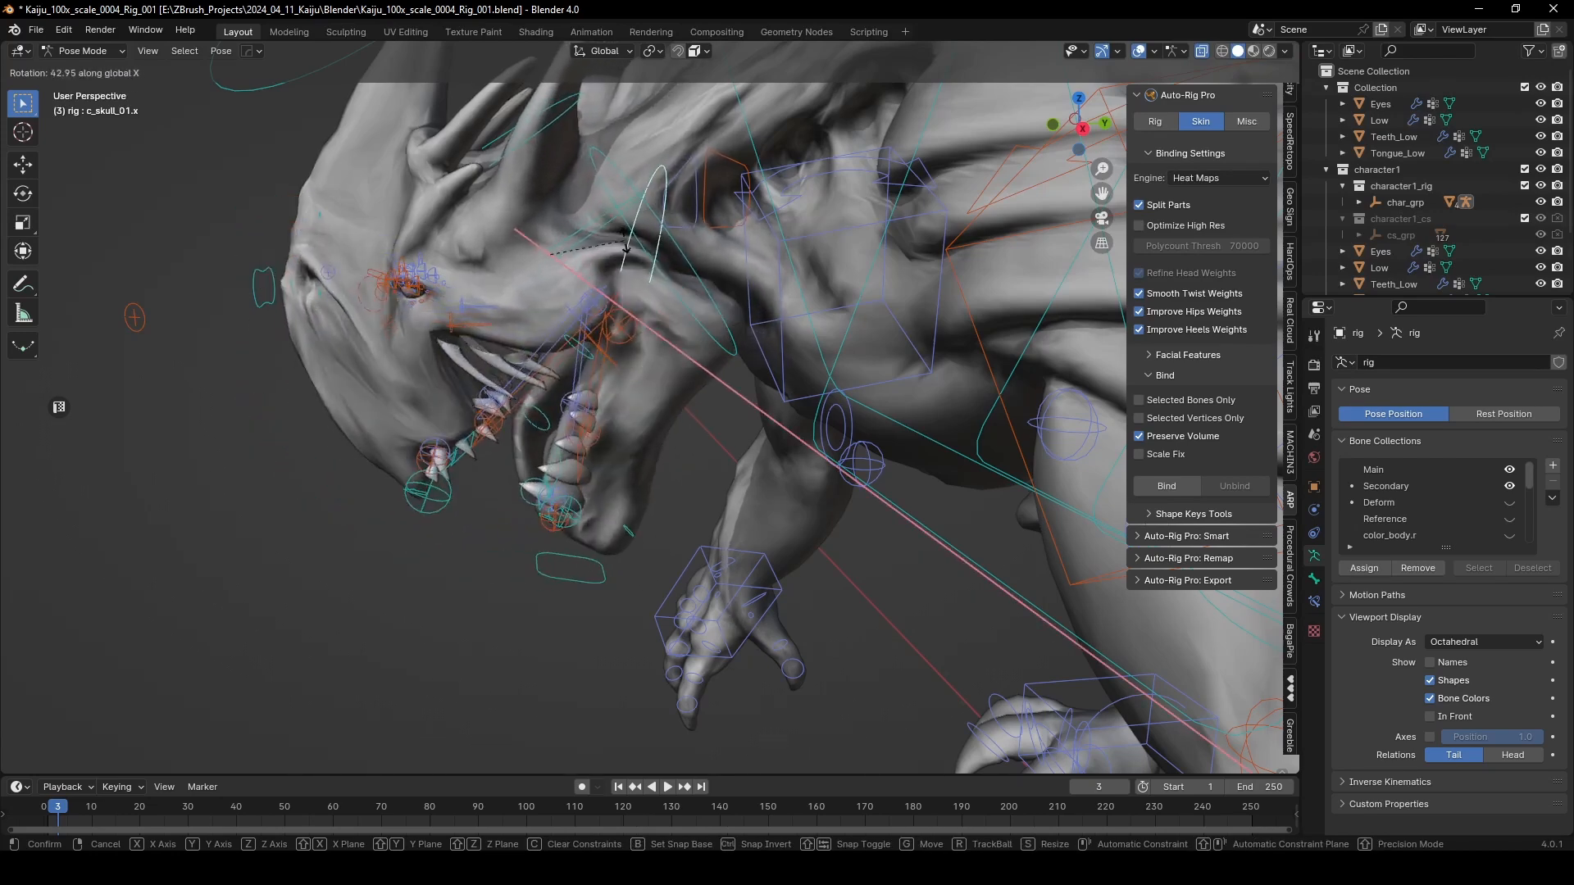
right_click(629, 269)
Step: Rotate the c_head.x controller freely and with trackball rotation to test how the whole head deforms
middle_click_drag(528, 374, 546, 325)
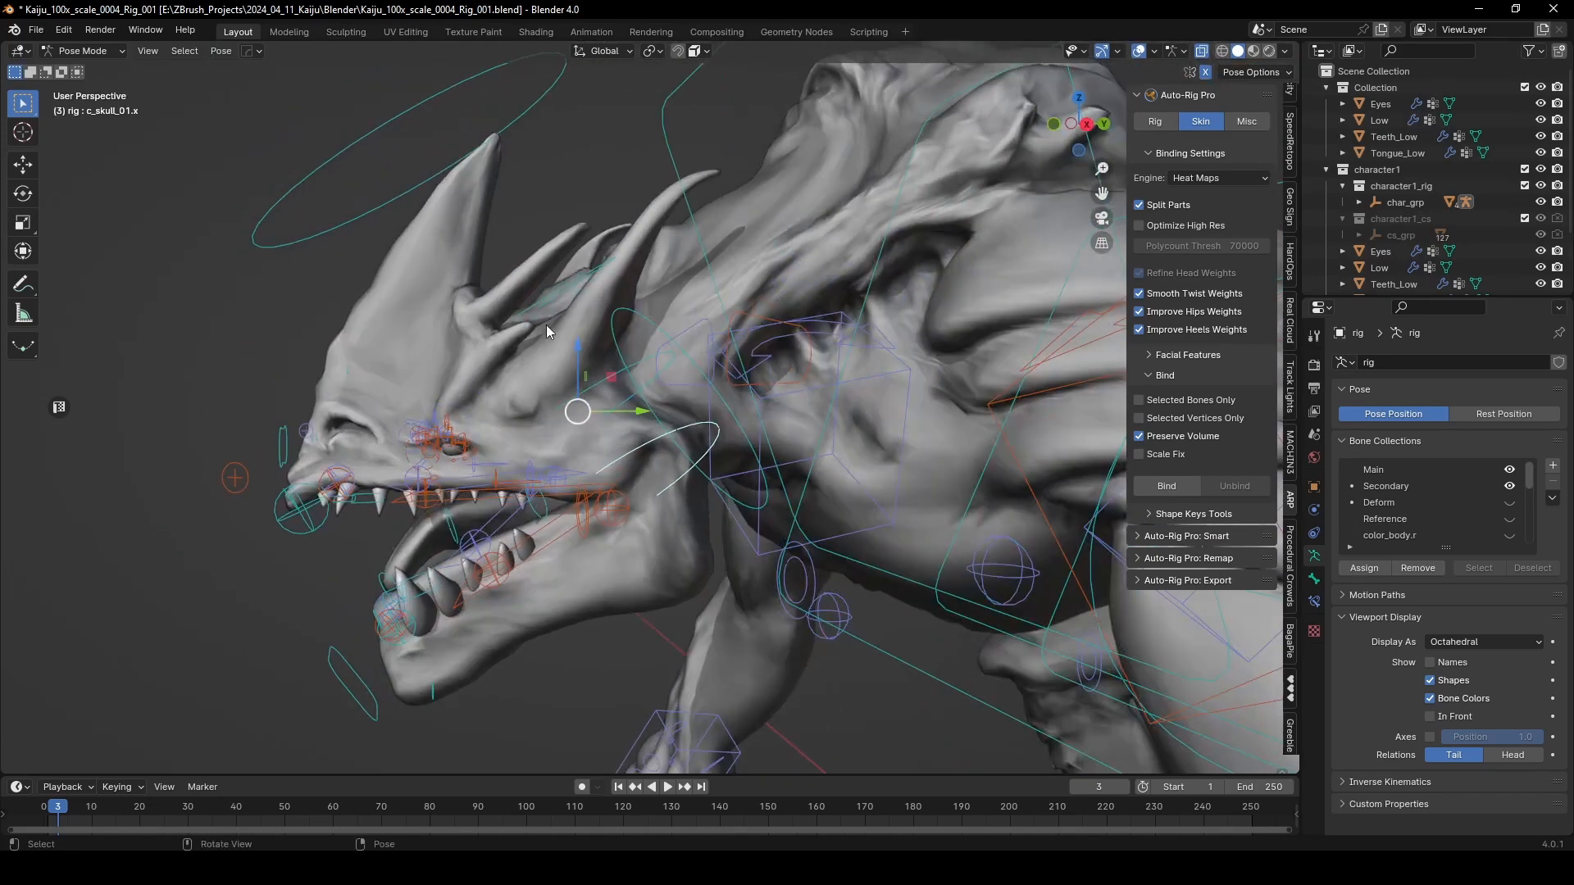
left_click(387, 215)
middle_click_drag(387, 215, 466, 239)
key("r")
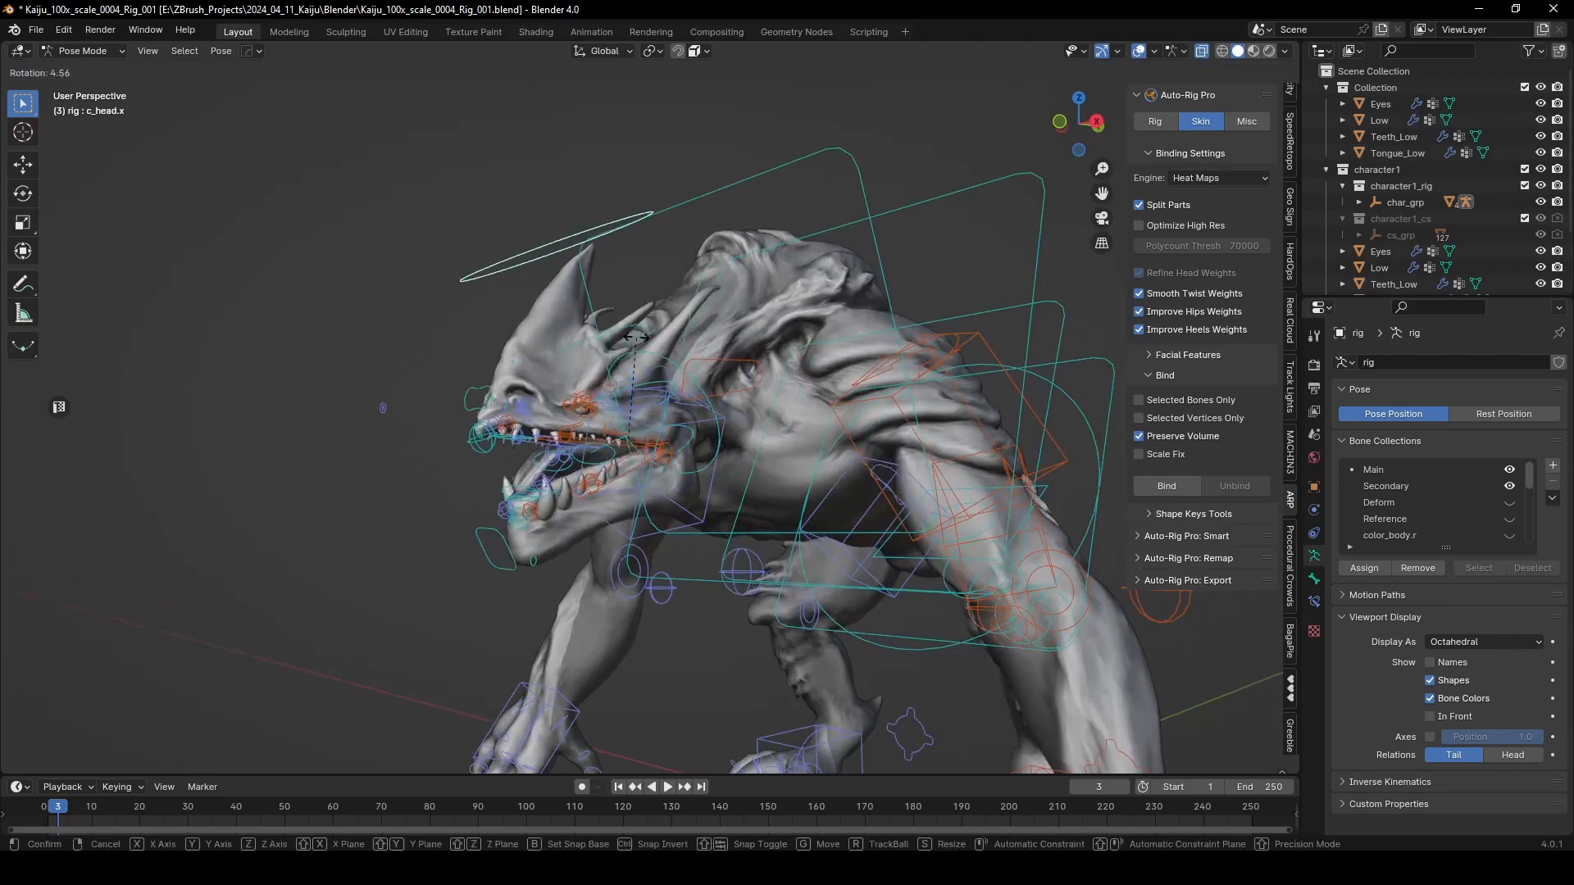
left_click(687, 328)
middle_click_drag(735, 410, 745, 441)
key("r")
key("r")
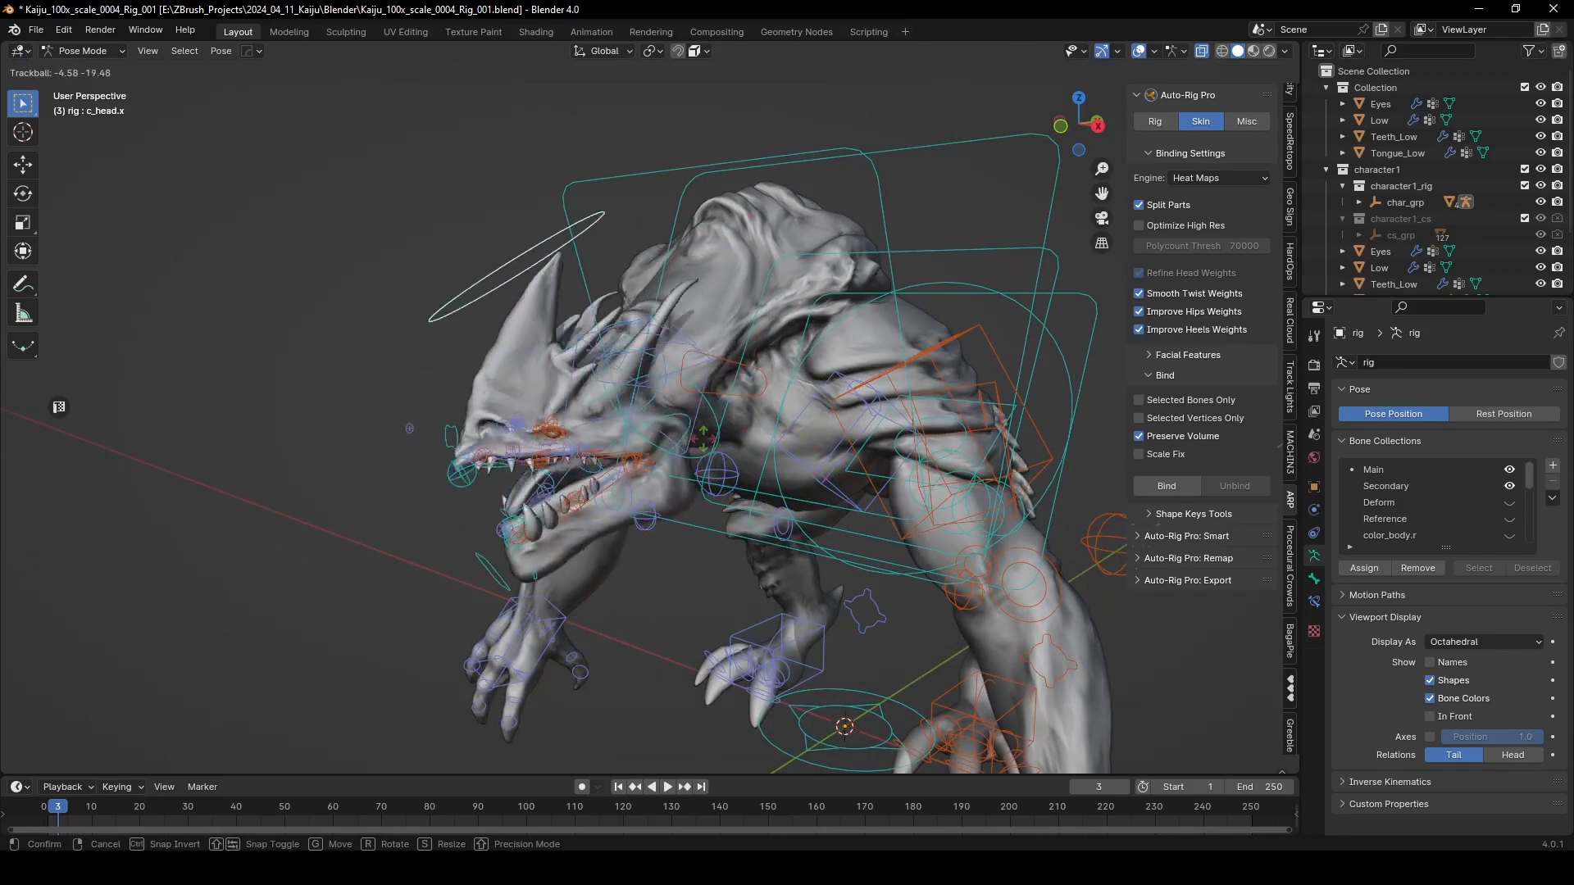
left_click(707, 428)
Step: Test the lower teeth by moving and rotating the c_teeth_bot.l controller
middle_click_drag(696, 431, 600, 465)
scroll(582, 465, "up", 6)
left_click(551, 473)
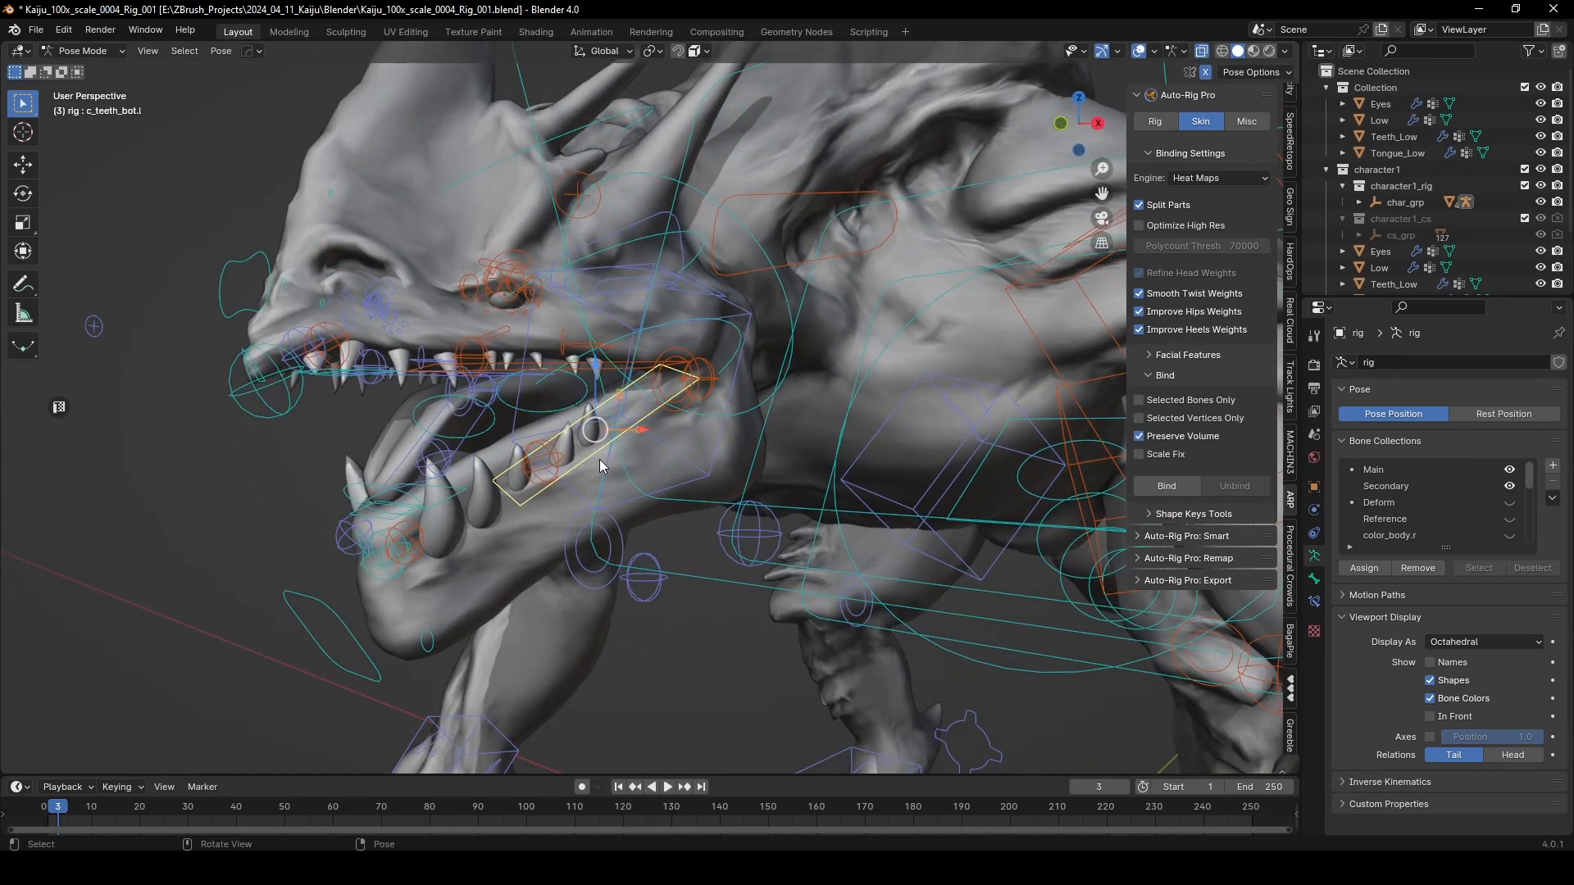
key("g")
right_click(545, 474)
left_click(544, 468)
key("r")
right_click(547, 495)
Step: Rotate the c_tong_02.x controller to test the bend in the middle of the tongue
middle_click_drag(547, 495, 588, 421)
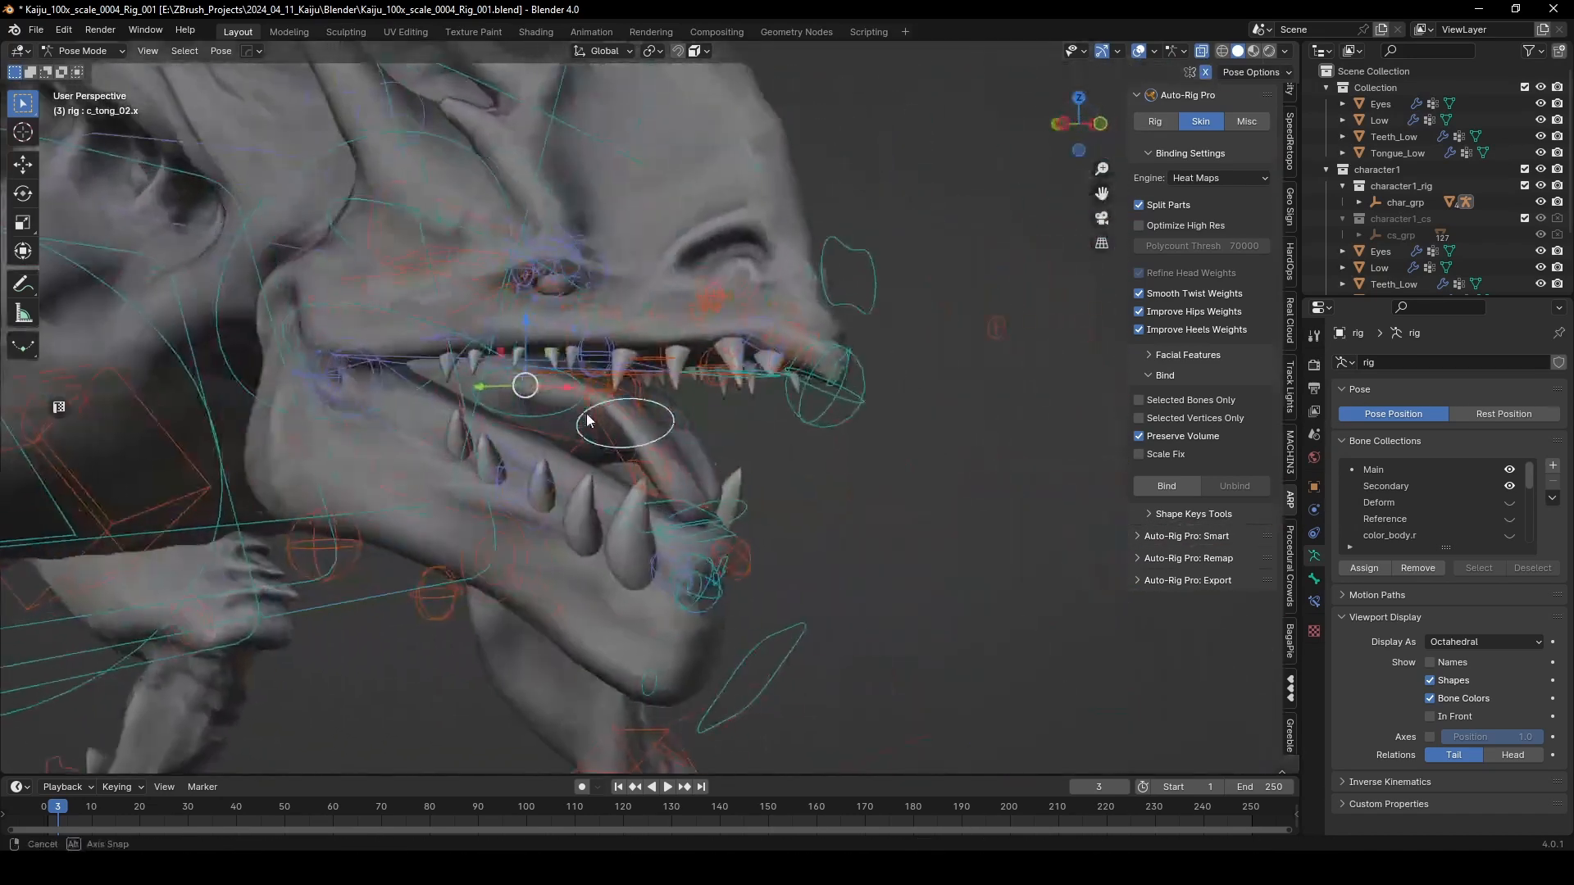
key("r")
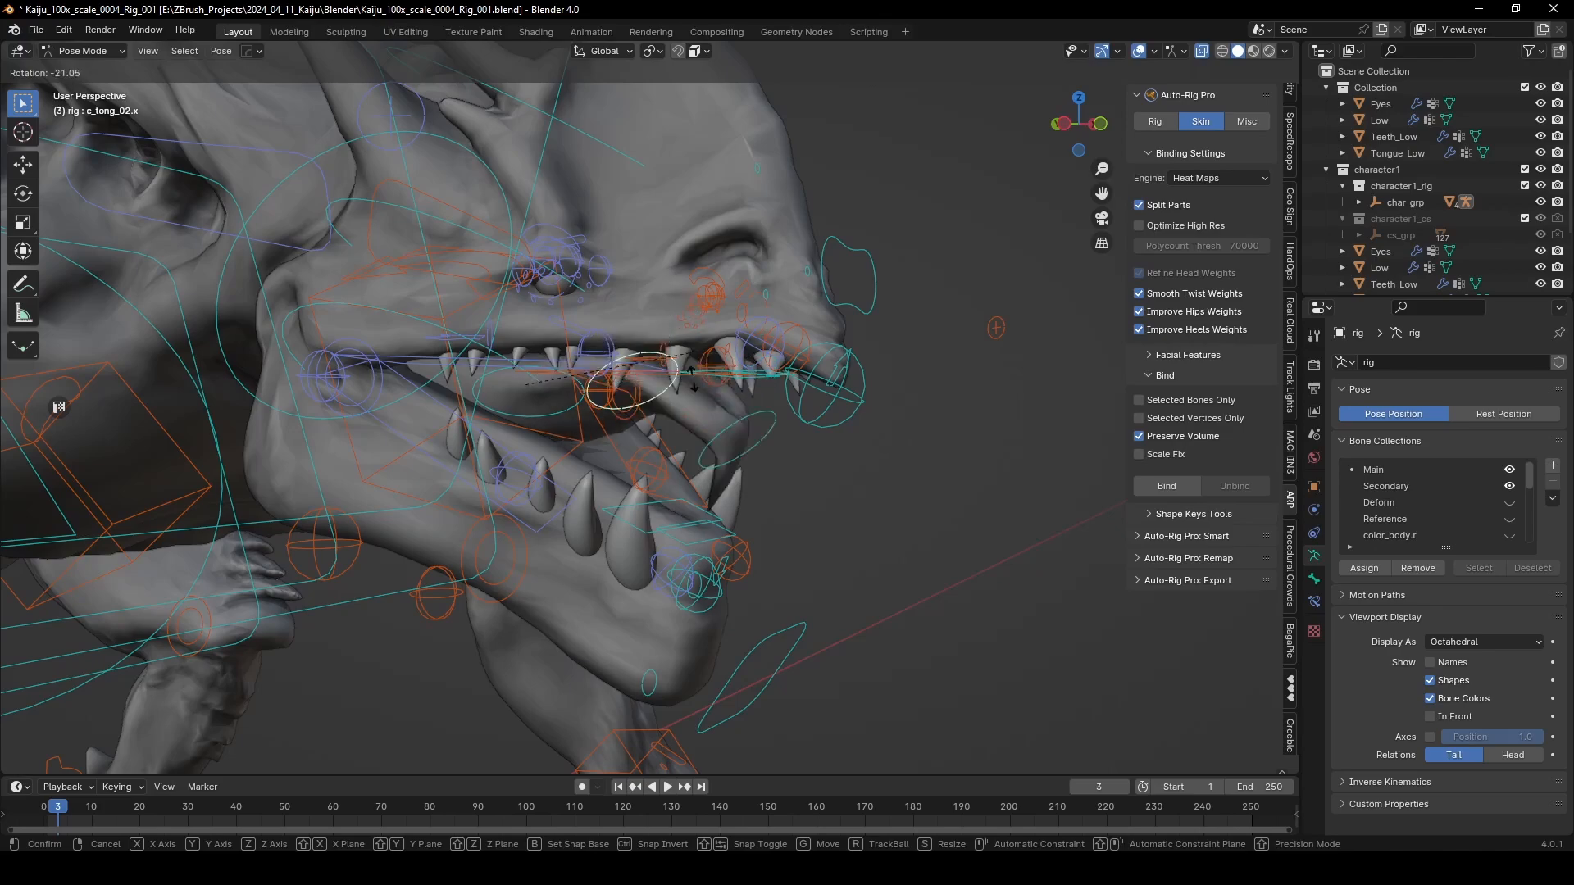
left_click(692, 410)
Step: Rotate the c_tong_03.x and c_tong_01.x controllers to test the tip and base of the tongue
middle_click_drag(692, 409, 485, 449)
left_click(486, 449)
key("KP_Decimal")
scroll(433, 376, "down", 2)
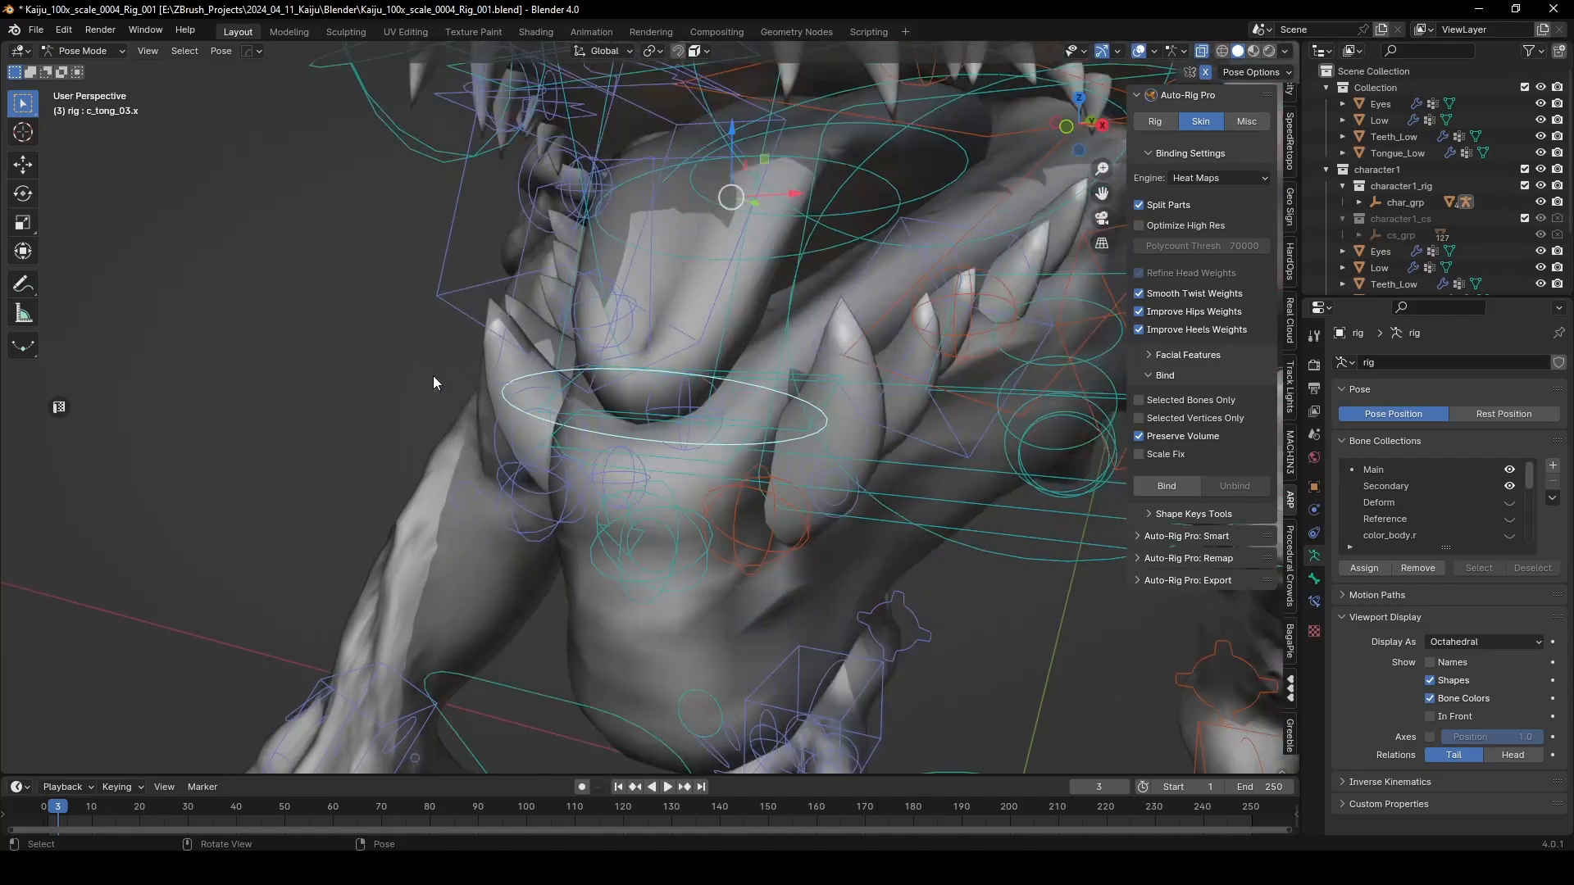
scroll(433, 375, "down", 3)
middle_click_drag(433, 376, 637, 348)
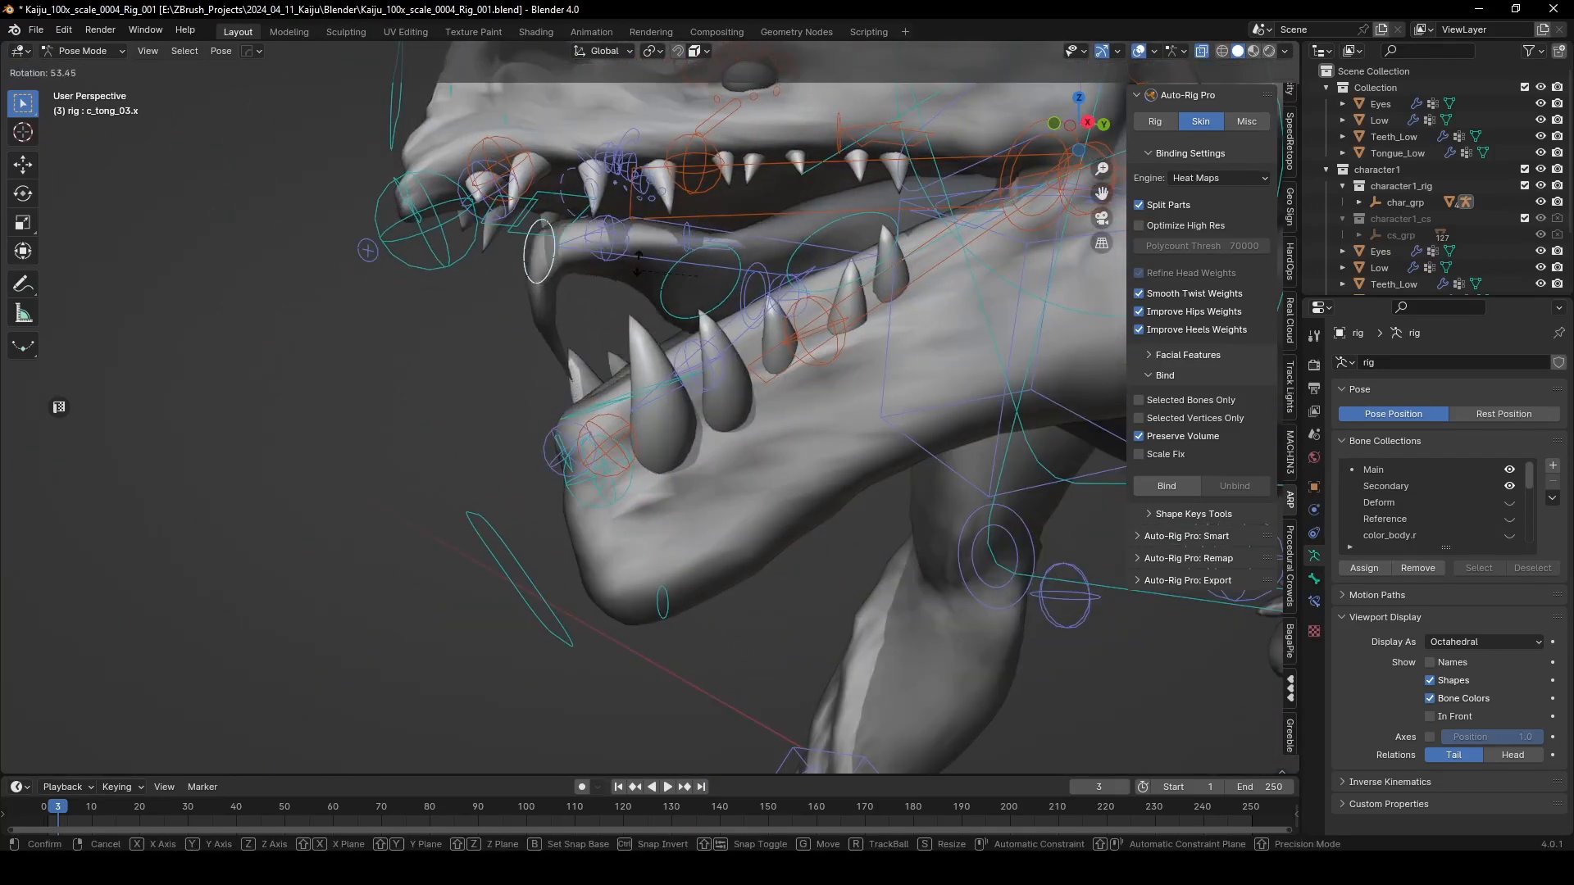
right_click(687, 252)
middle_click_drag(694, 256, 883, 188)
key("r")
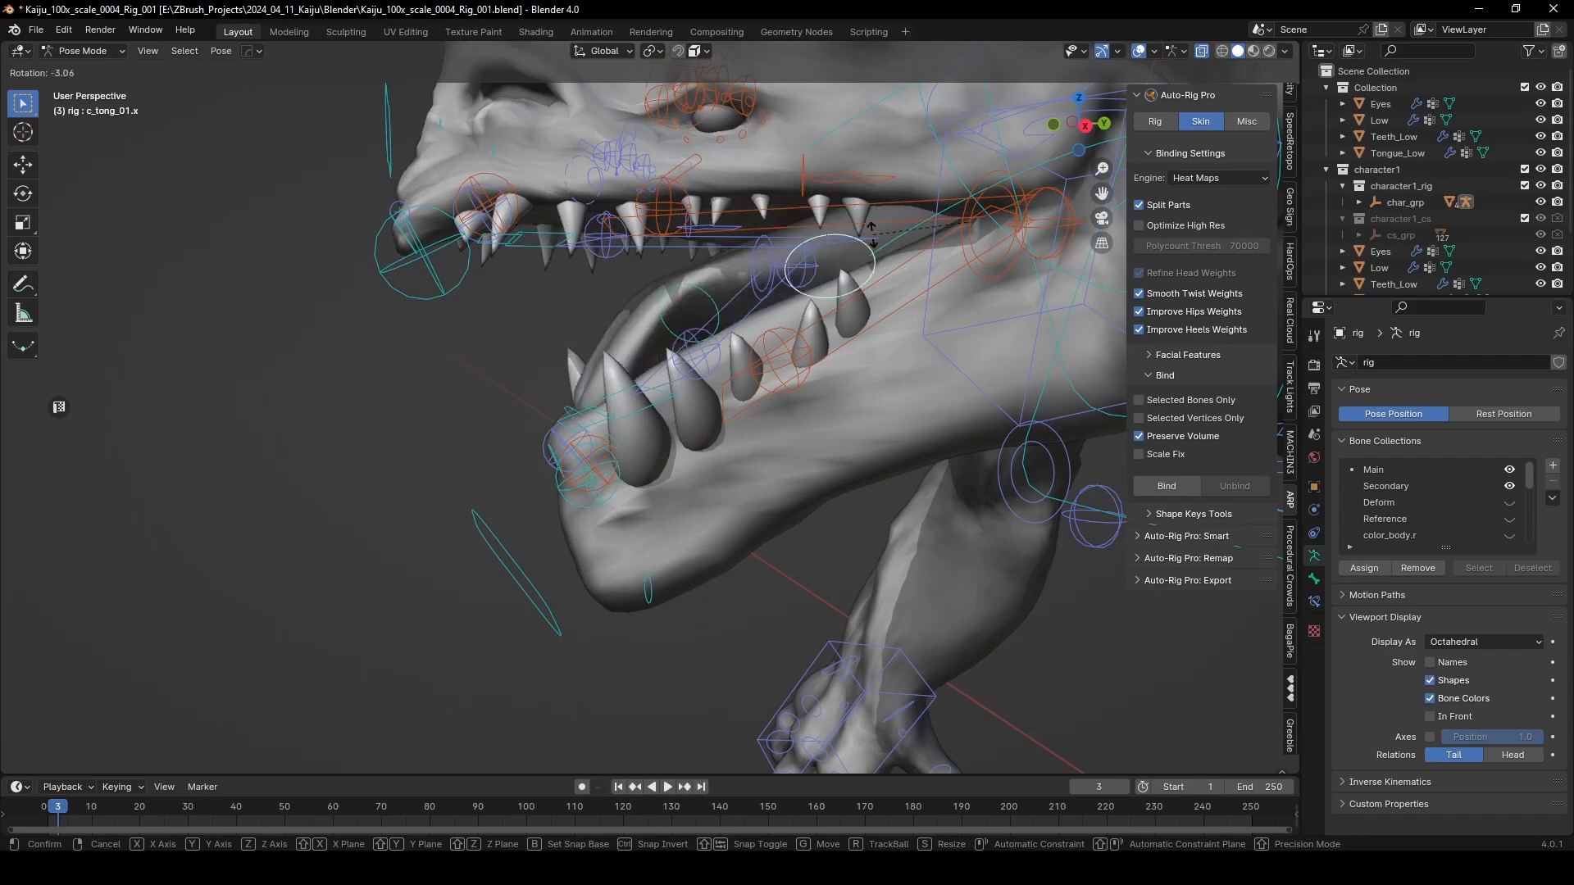
right_click(887, 203)
Step: Move the c_eyebrow_01.l and c_eyelid_top.l controllers to test the left eyebrow and upper eyelid deformation
middle_click_drag(887, 203, 711, 406)
scroll(686, 406, "down", 3)
scroll(710, 406, "up", 3)
middle_click_drag(581, 382, 584, 293)
scroll(584, 294, "up", 1)
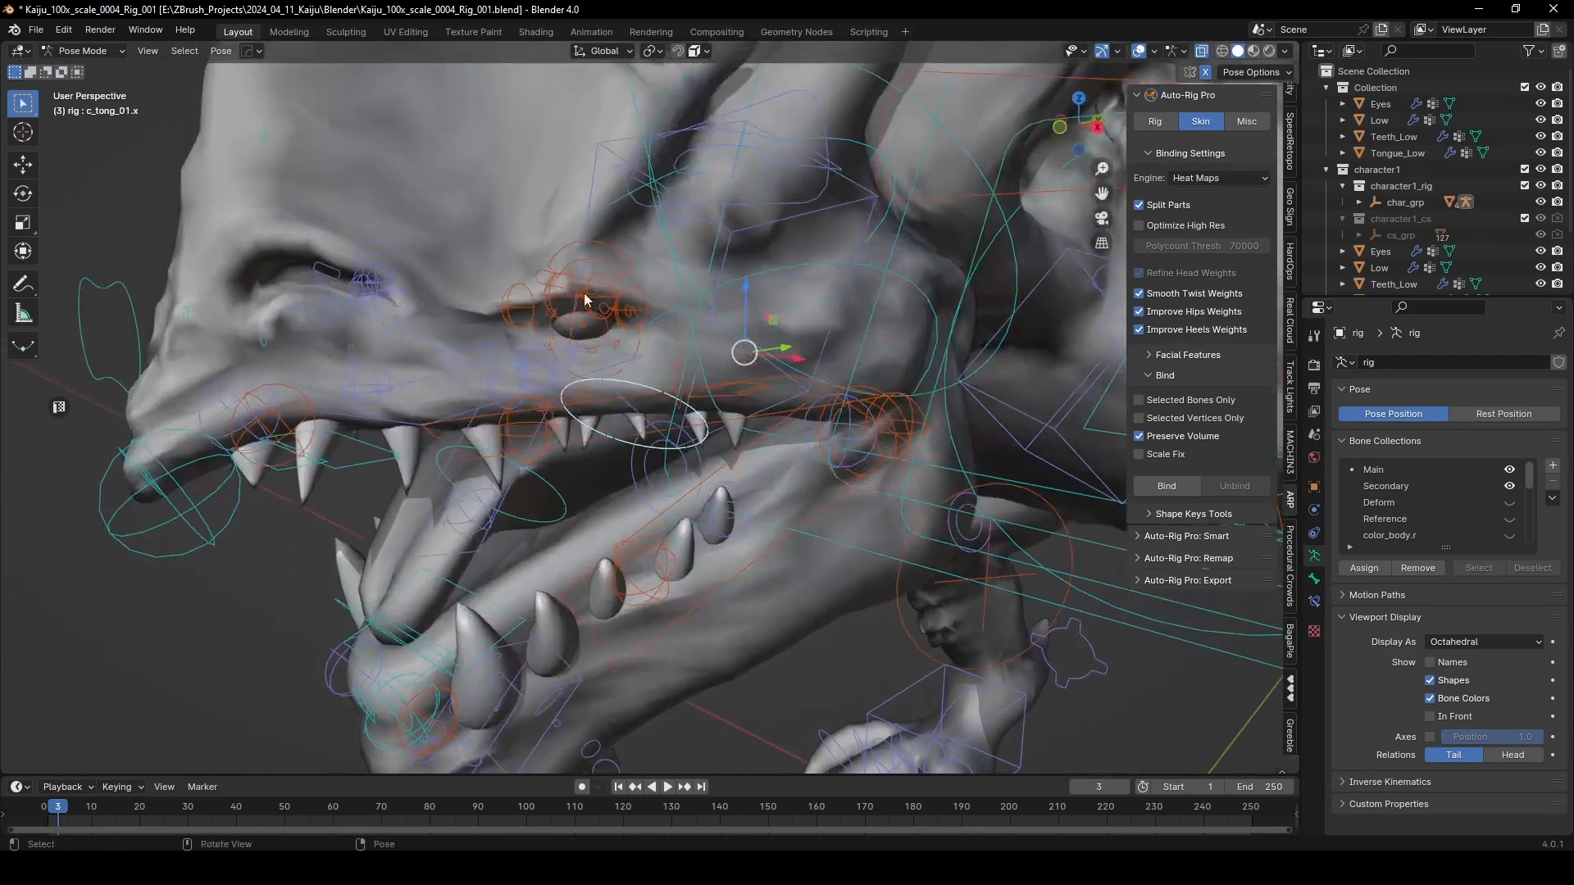
scroll(566, 291, "up", 2)
key("g")
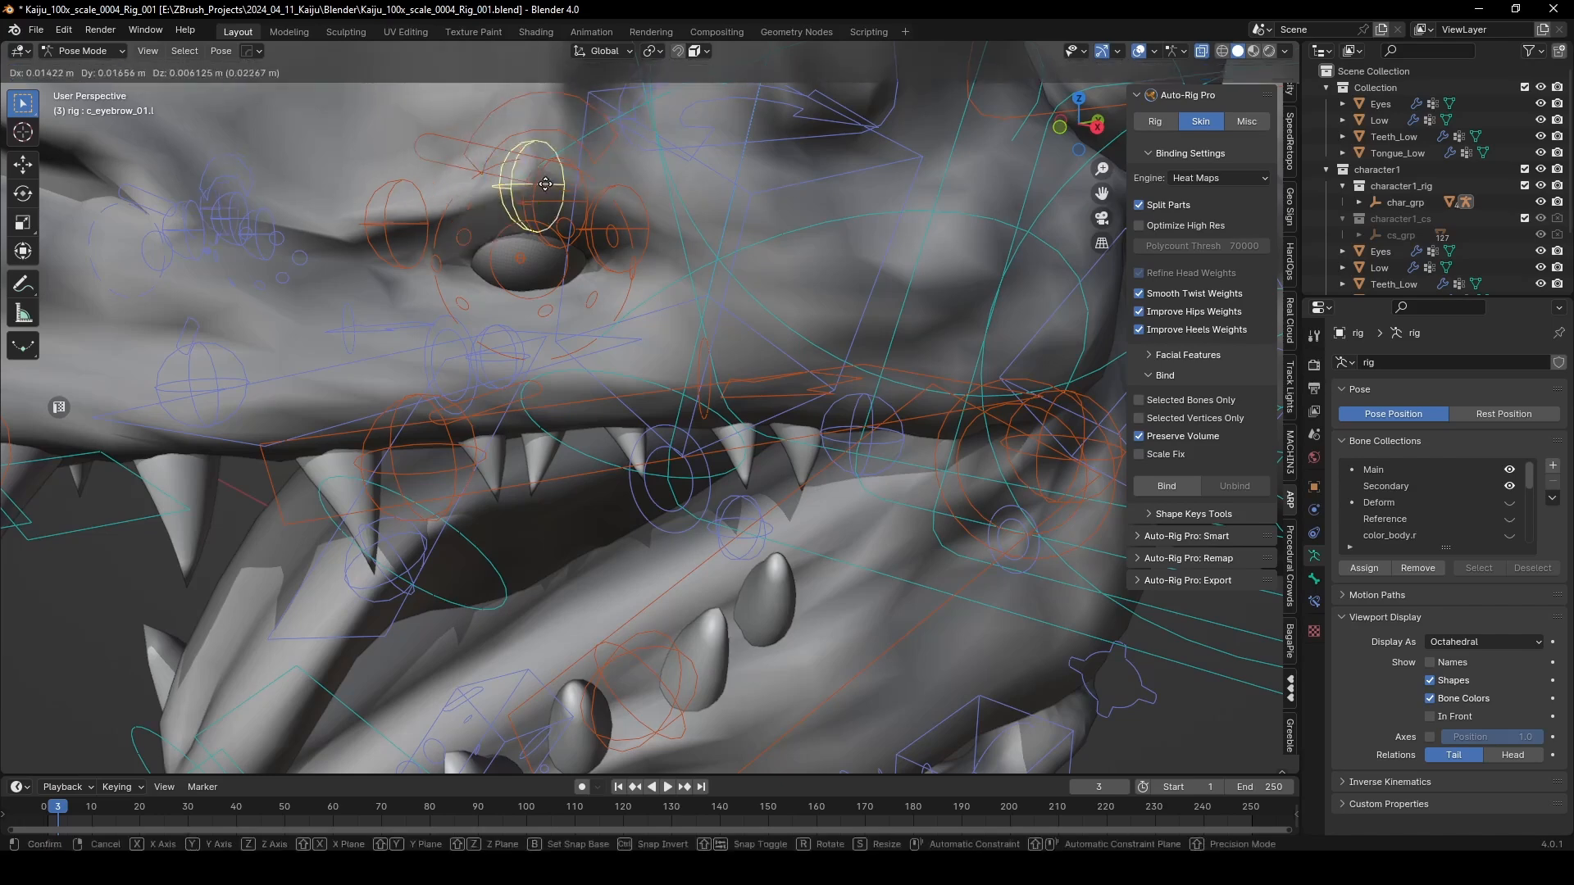
right_click(587, 192)
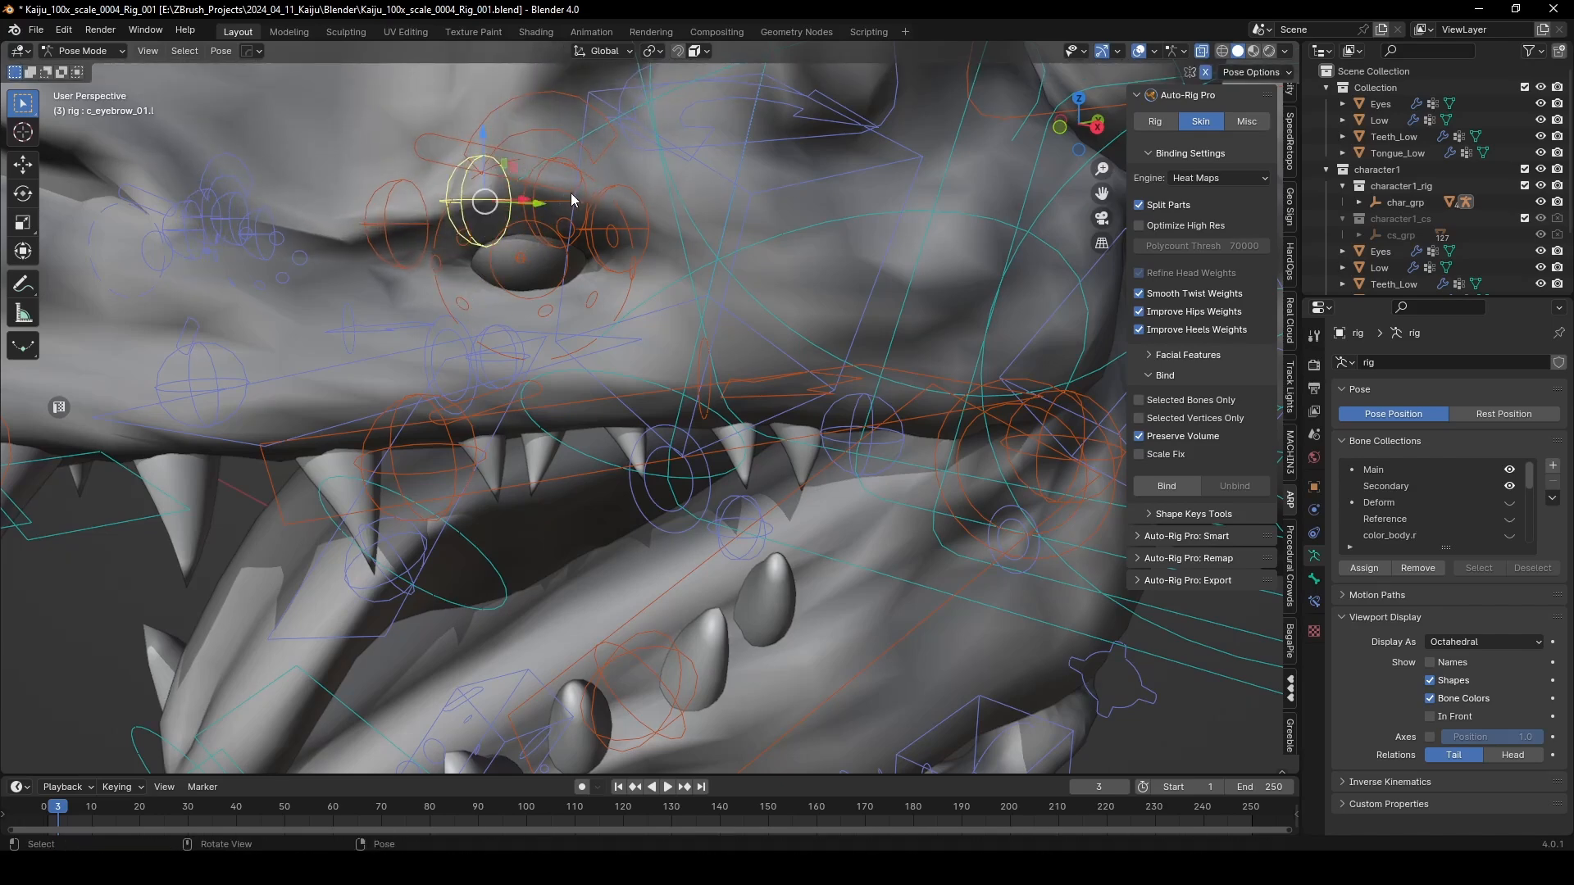
left_click(570, 196)
key("g")
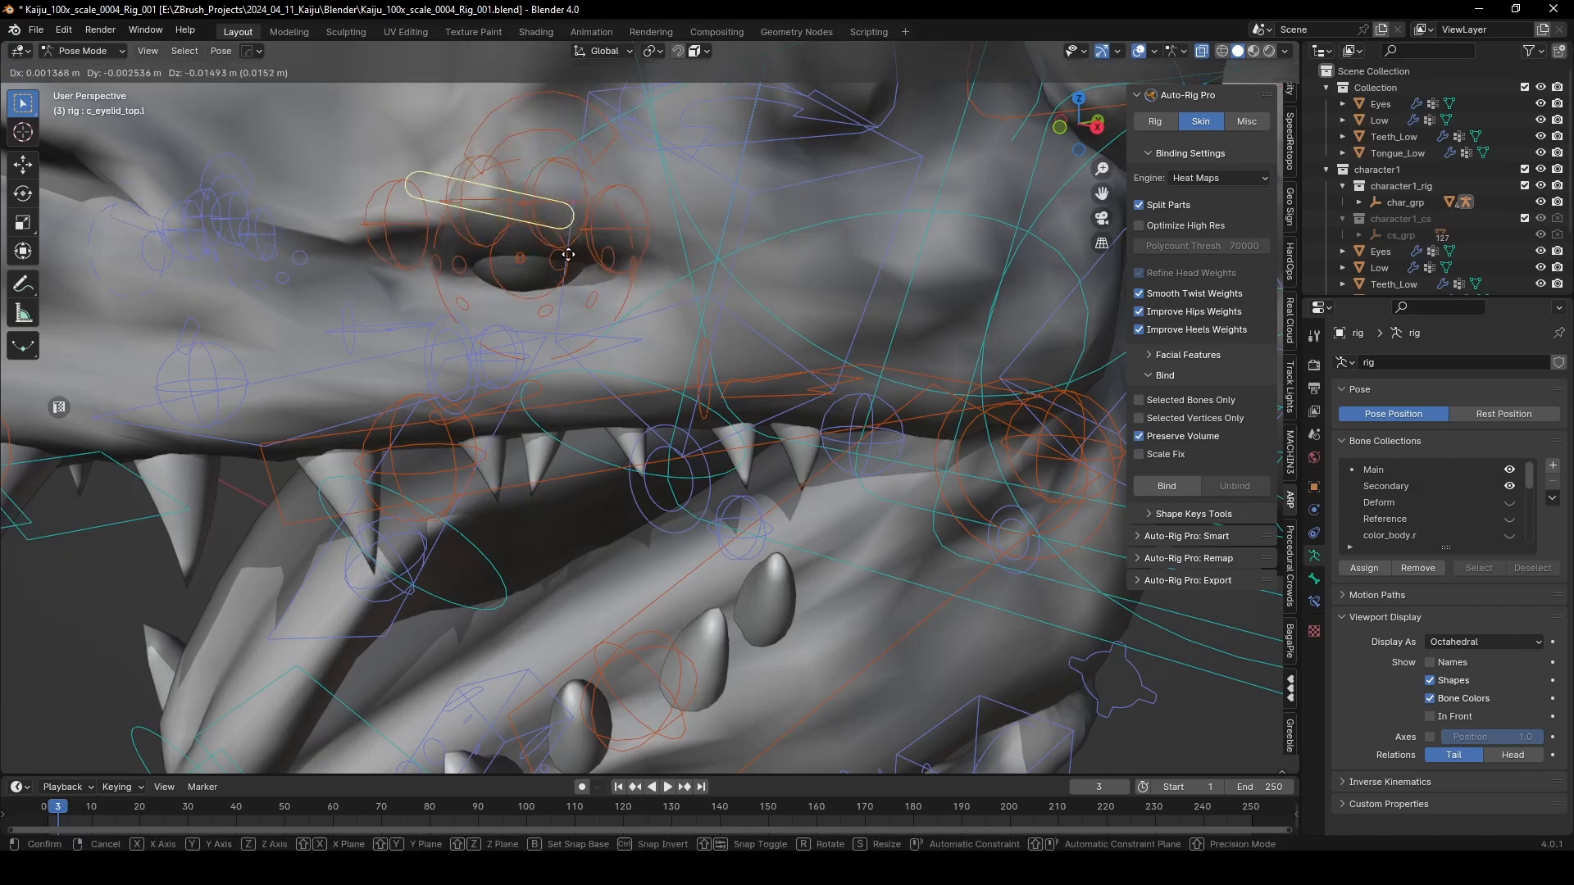
right_click(567, 259)
Step: Rotate the c_eye.l controller and move c_eye_offset.l to test how the left eye and its surroundings follow
middle_click_drag(577, 334, 518, 325)
left_click(534, 293)
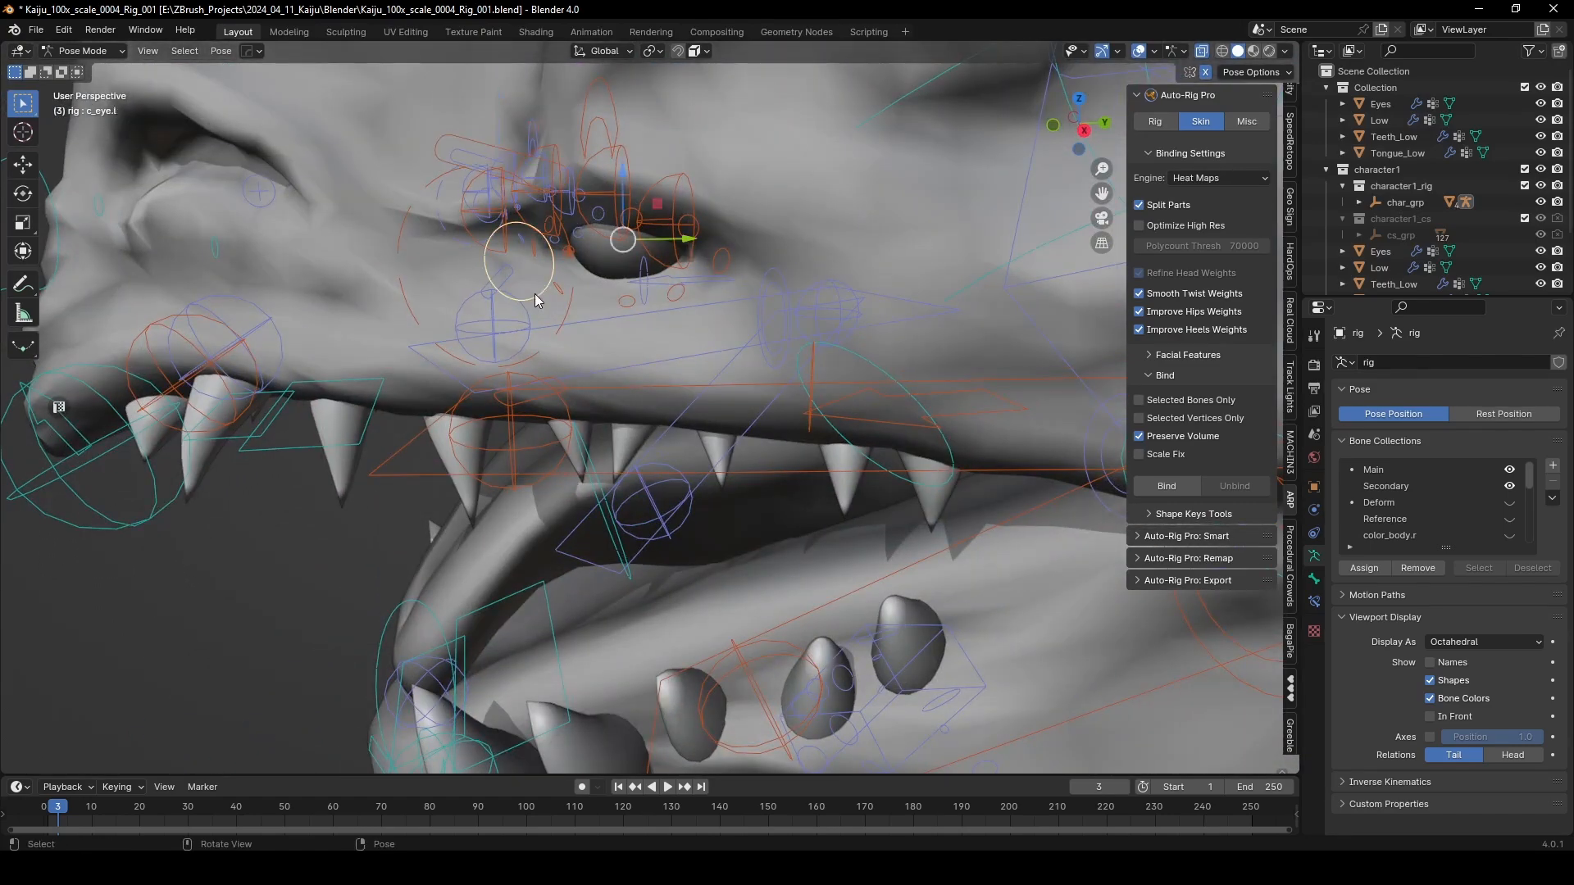
key("r")
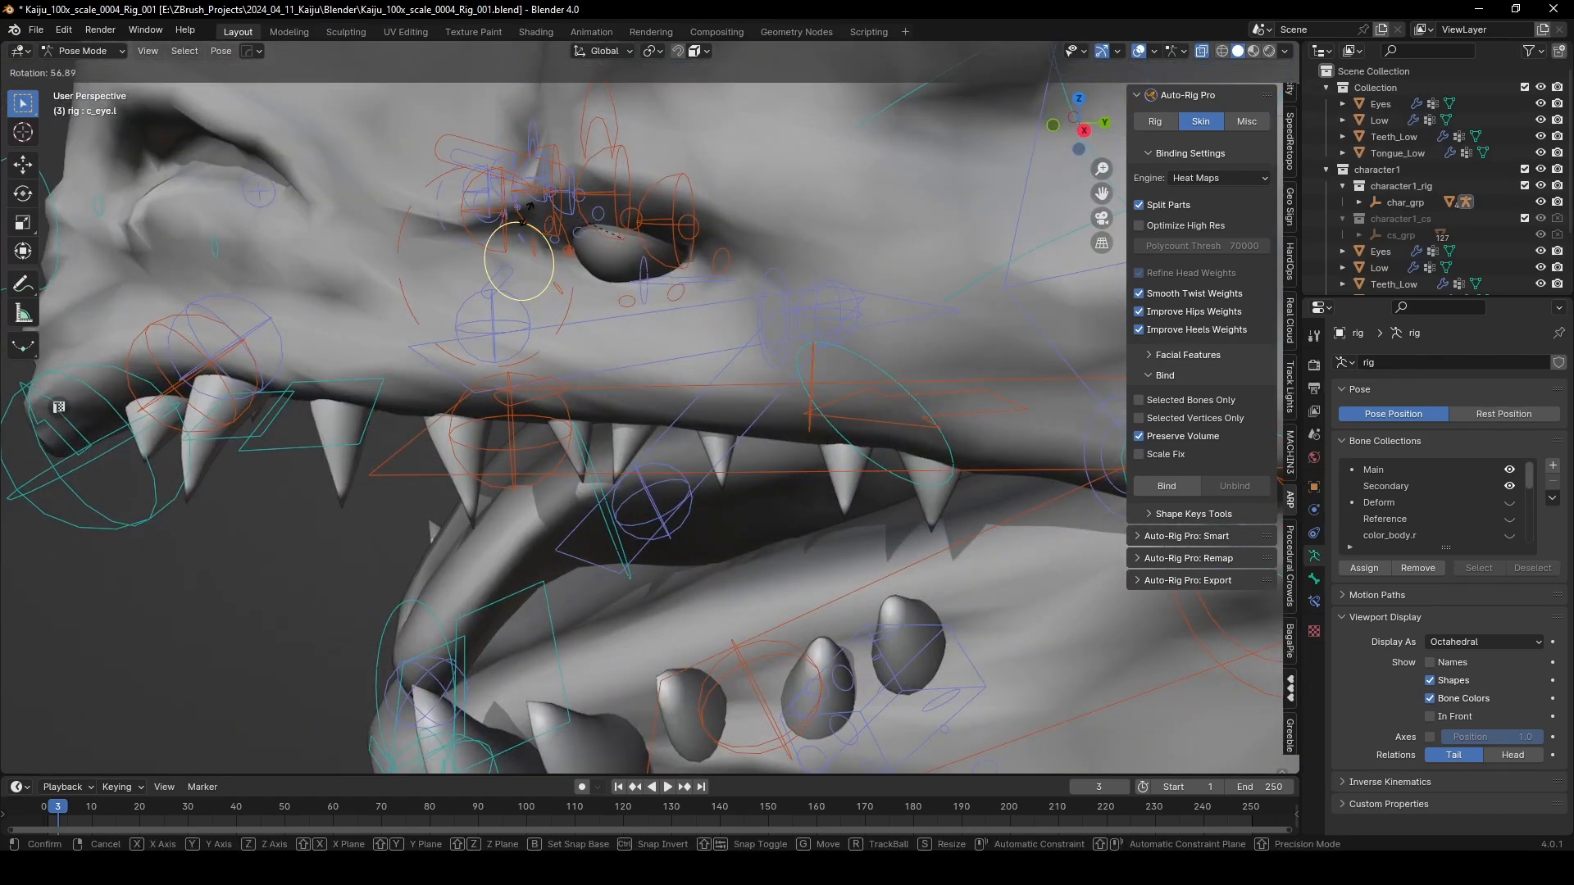
right_click(546, 288)
key("r")
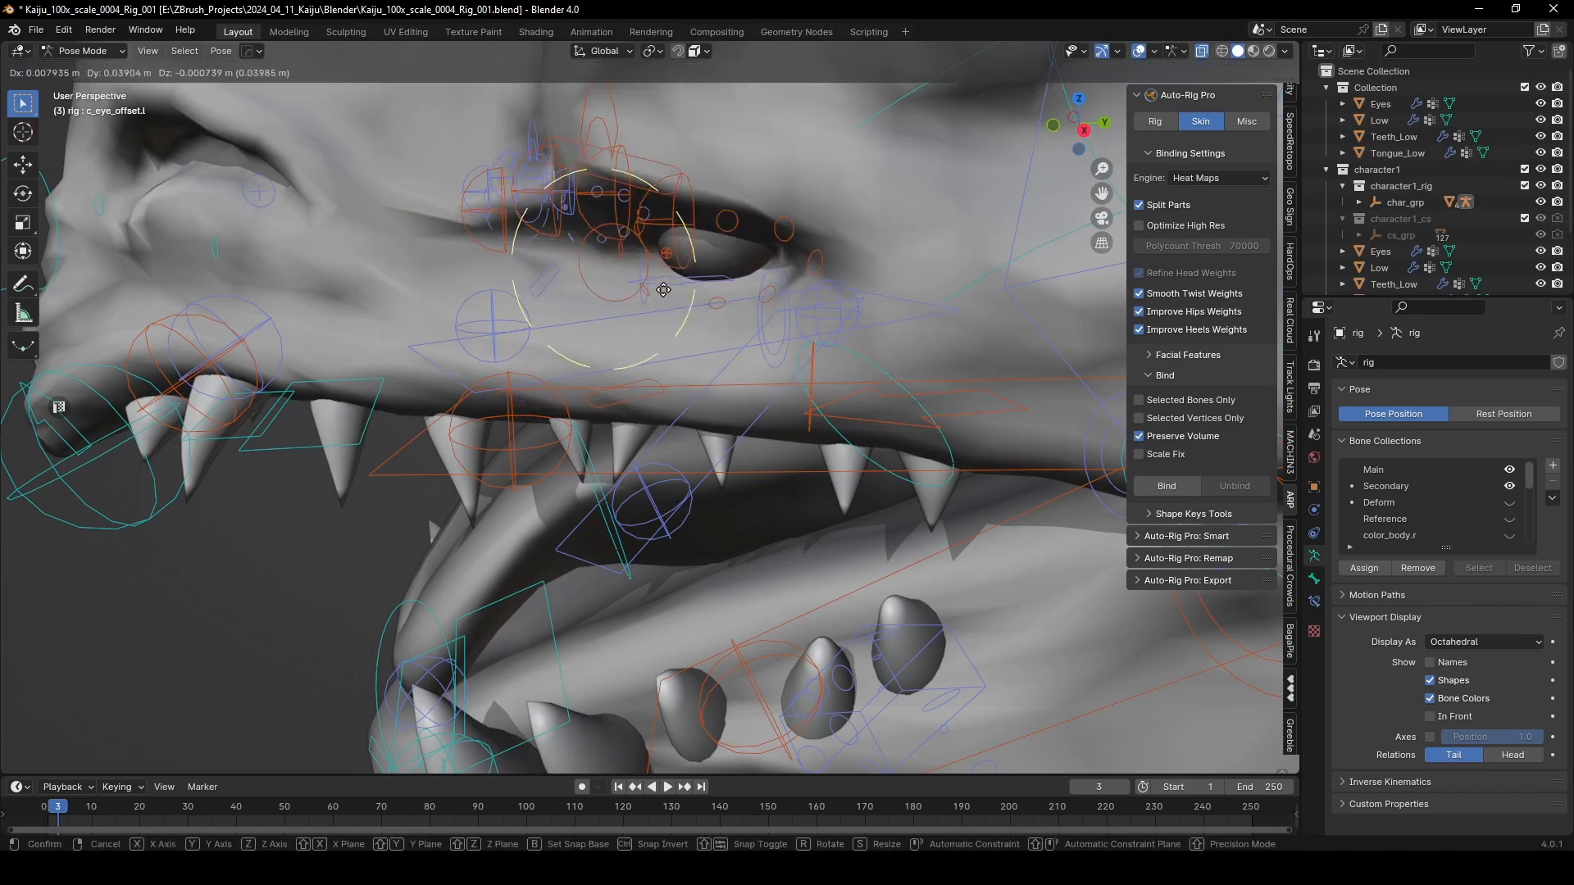
right_click(506, 257)
Step: Rotate the c_eyebrow_full.l controller freely and about the global X and Z axes, and move it to test the whole left eyebrow
middle_click_drag(507, 258, 726, 255)
left_click(662, 114)
key("r")
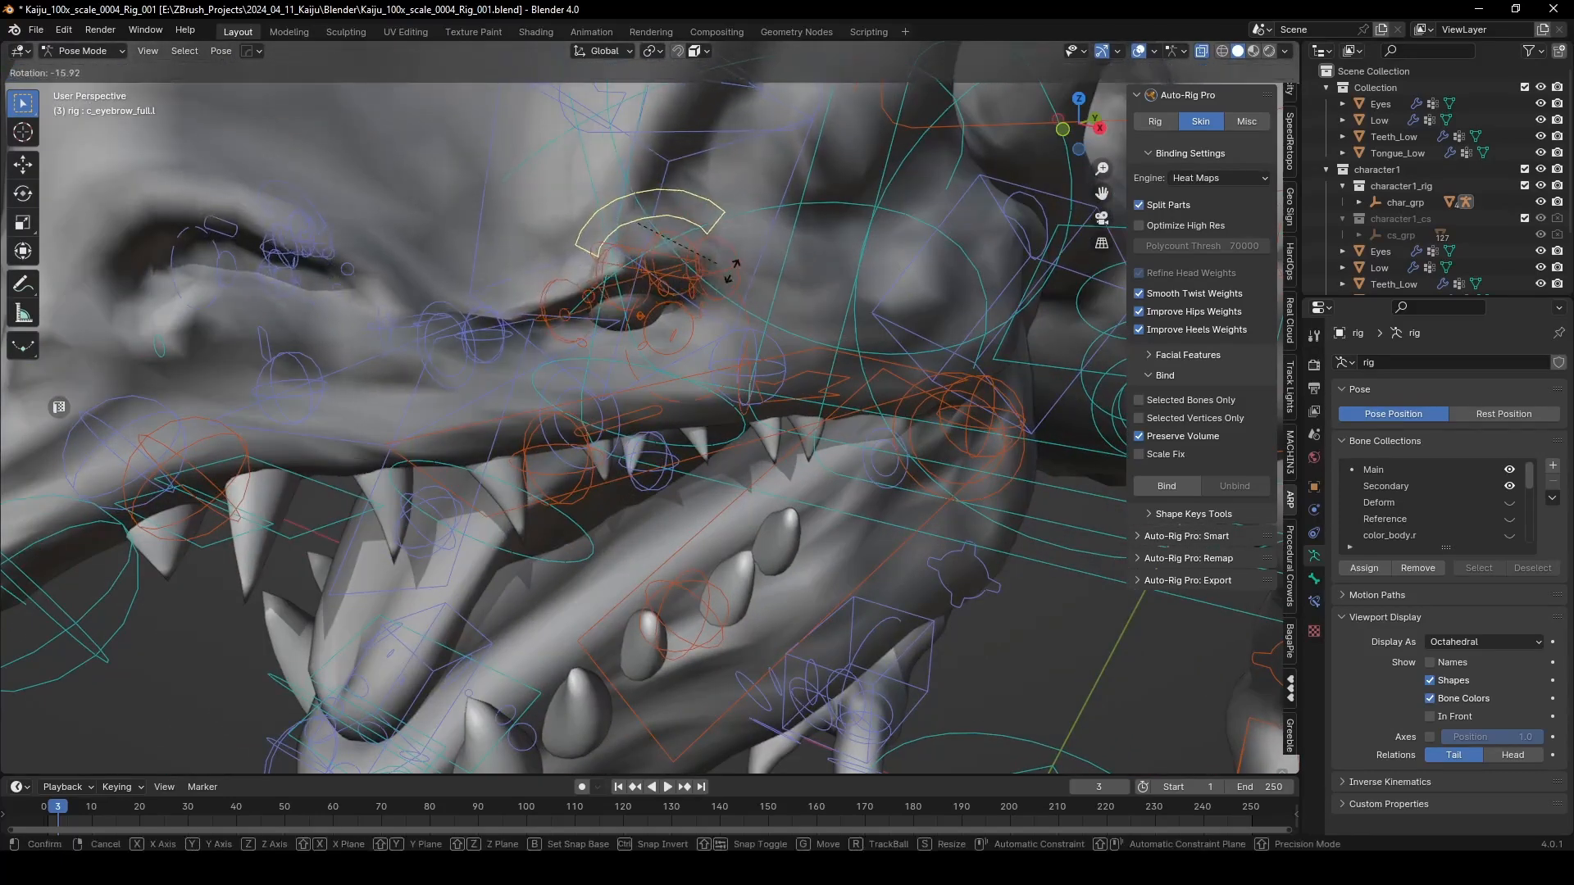
key("x")
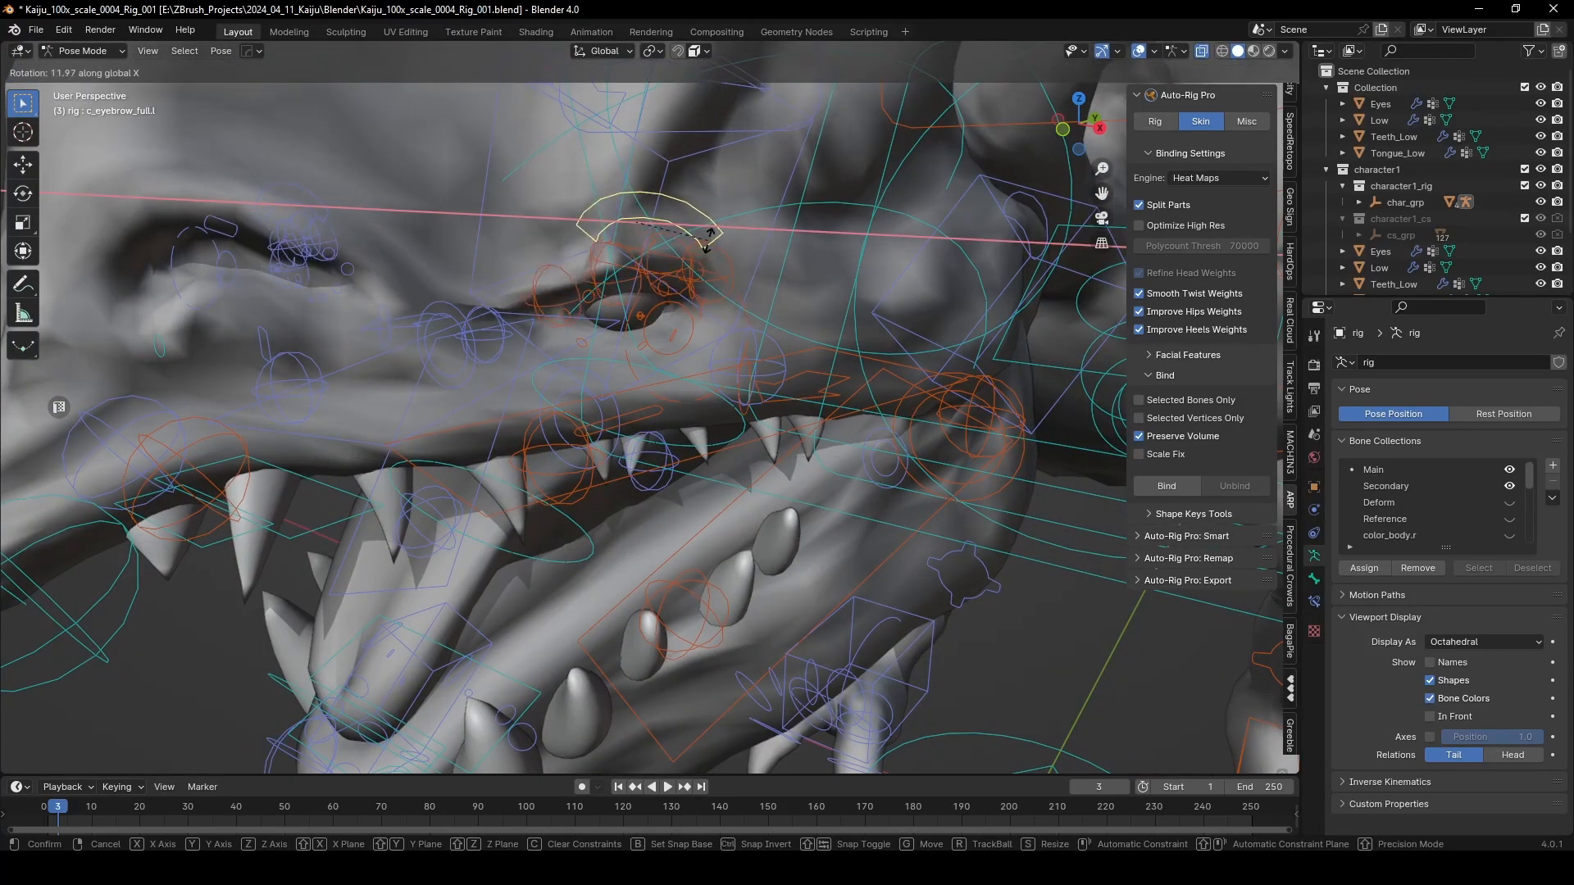
key("z")
right_click(611, 206)
mouse_move(697, 237)
middle_mouse_down()
mouse_move(676, 245)
mouse_move(708, 221)
middle_mouse_up()
key("g")
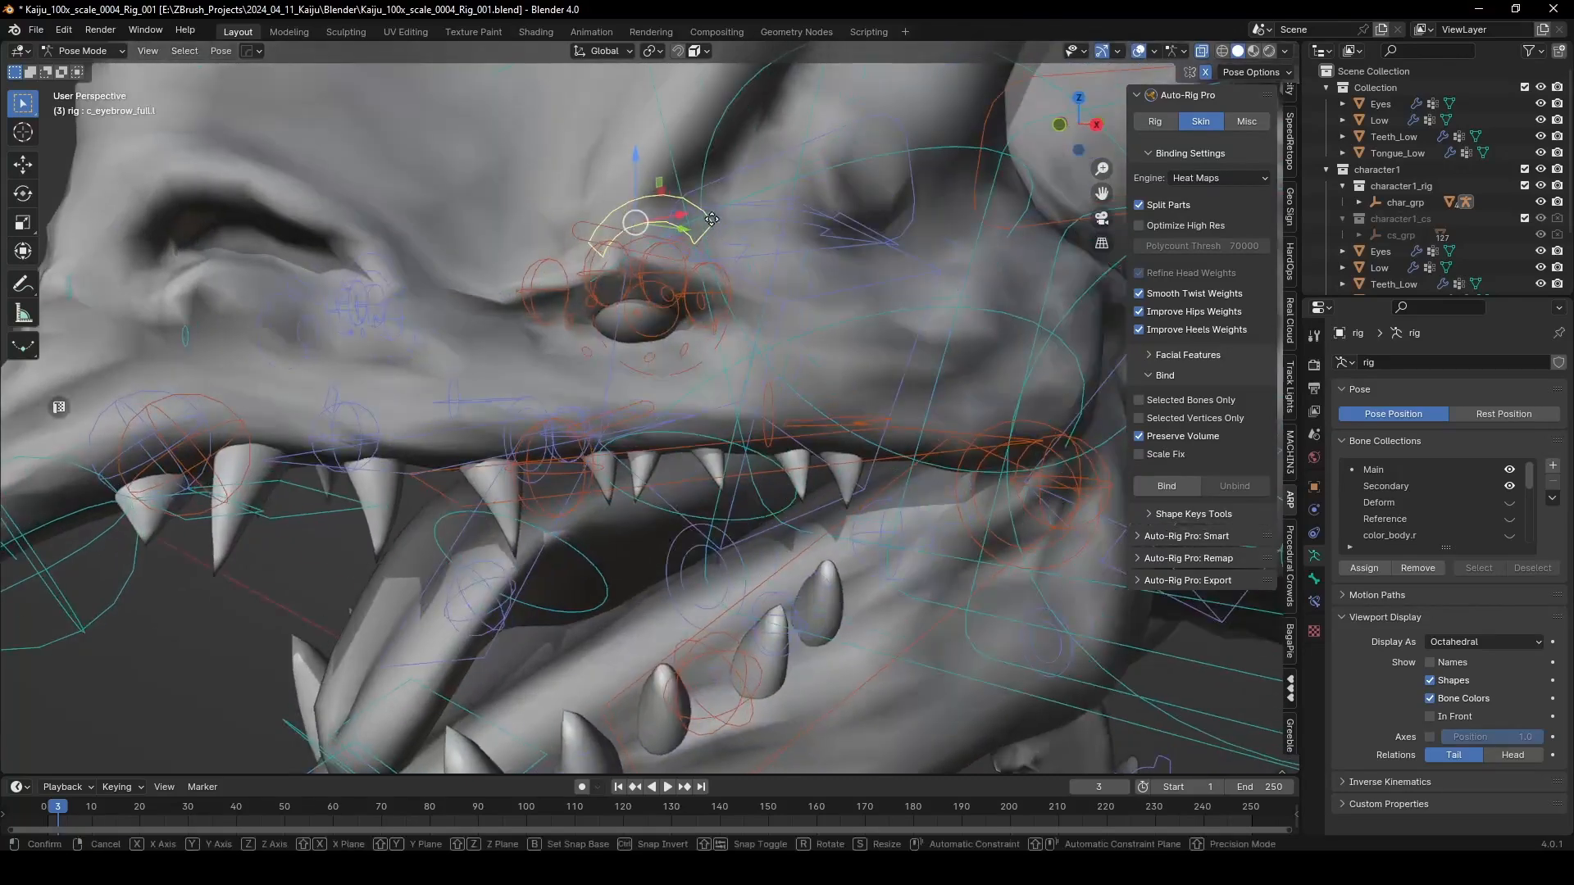
right_click(711, 237)
Step: Move the c_eye_target.x controller in front of the snout to test how the eyes track it
scroll(701, 236, "down", 3)
scroll(348, 377, "up", 1)
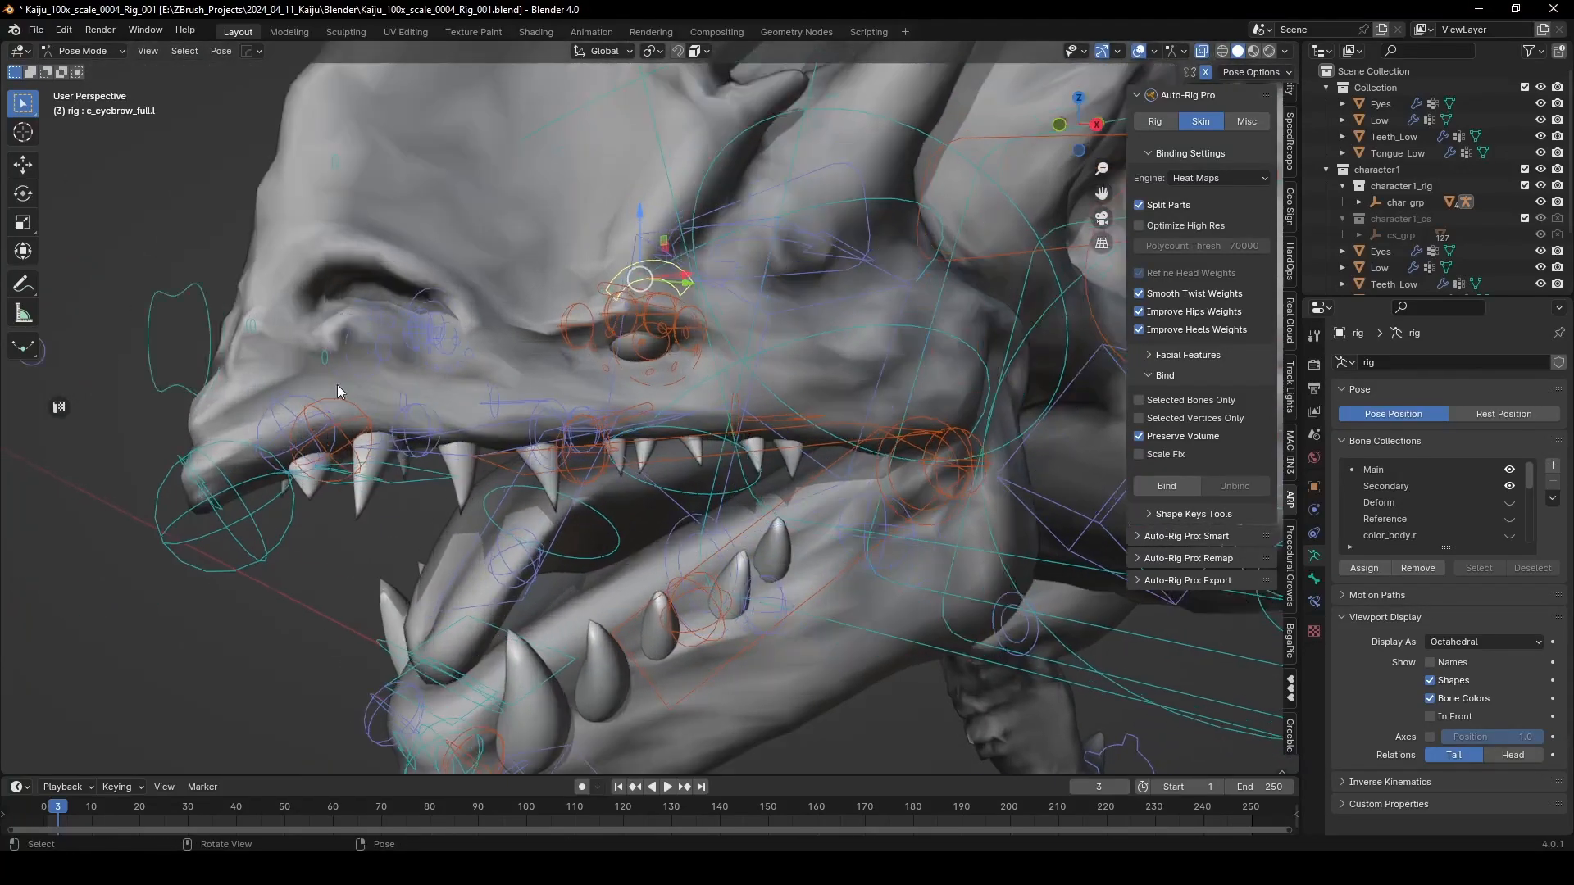
middle_click_drag(337, 385, 360, 332)
left_click(199, 297)
key("g")
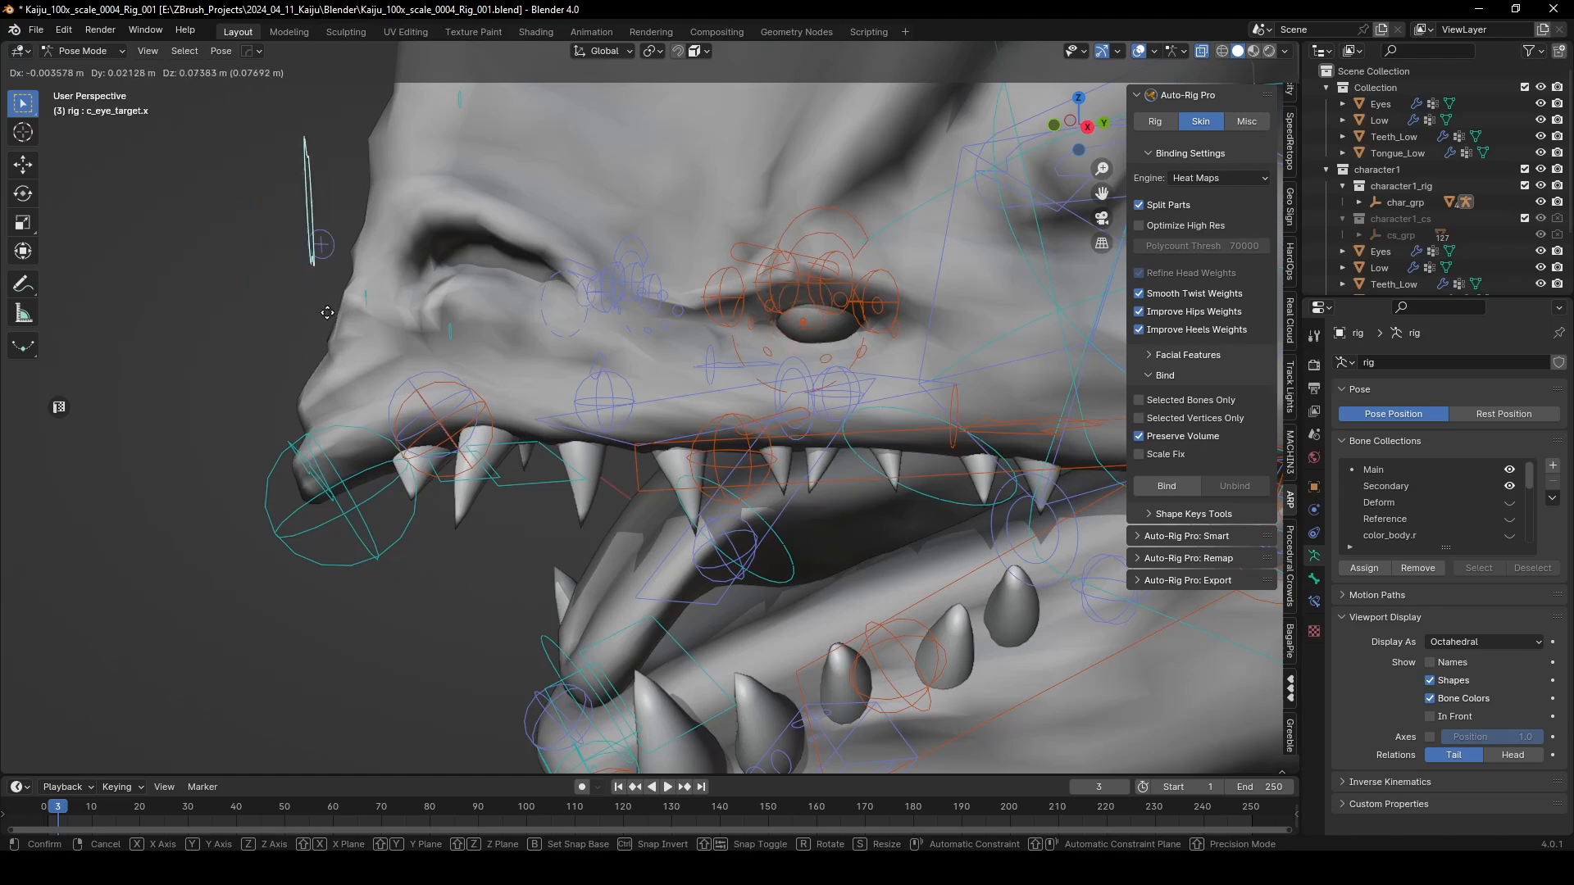
right_click(216, 293)
Step: Move the c_nose_02.x controller freely and c_nose_01.x along the global Z axis to test the nose deformation
middle_click_drag(451, 318, 388, 327)
left_click(356, 300)
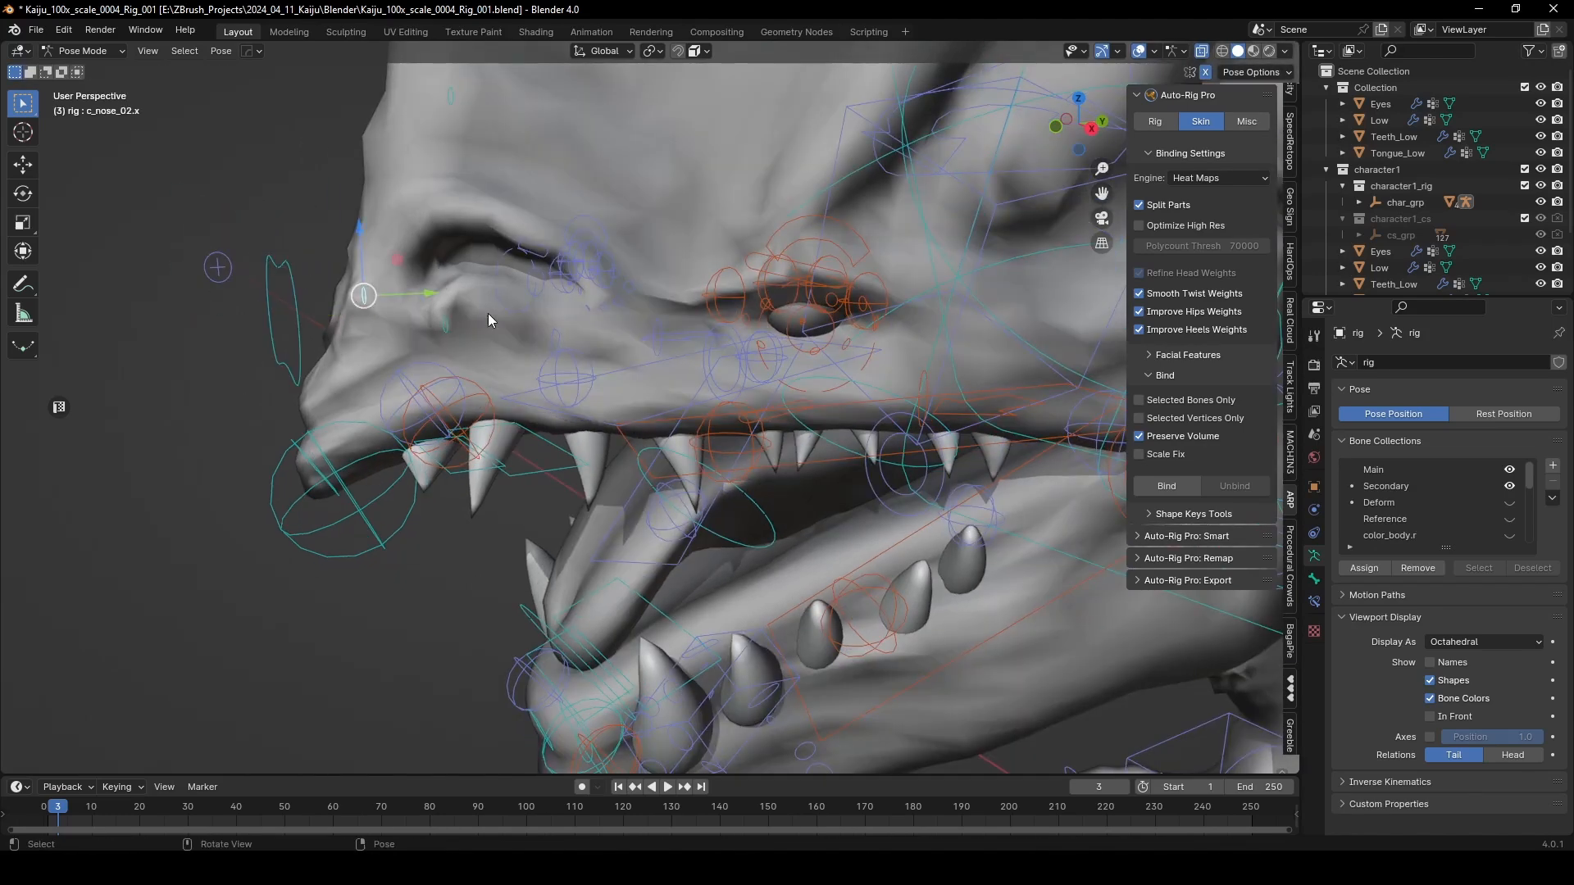
key("g")
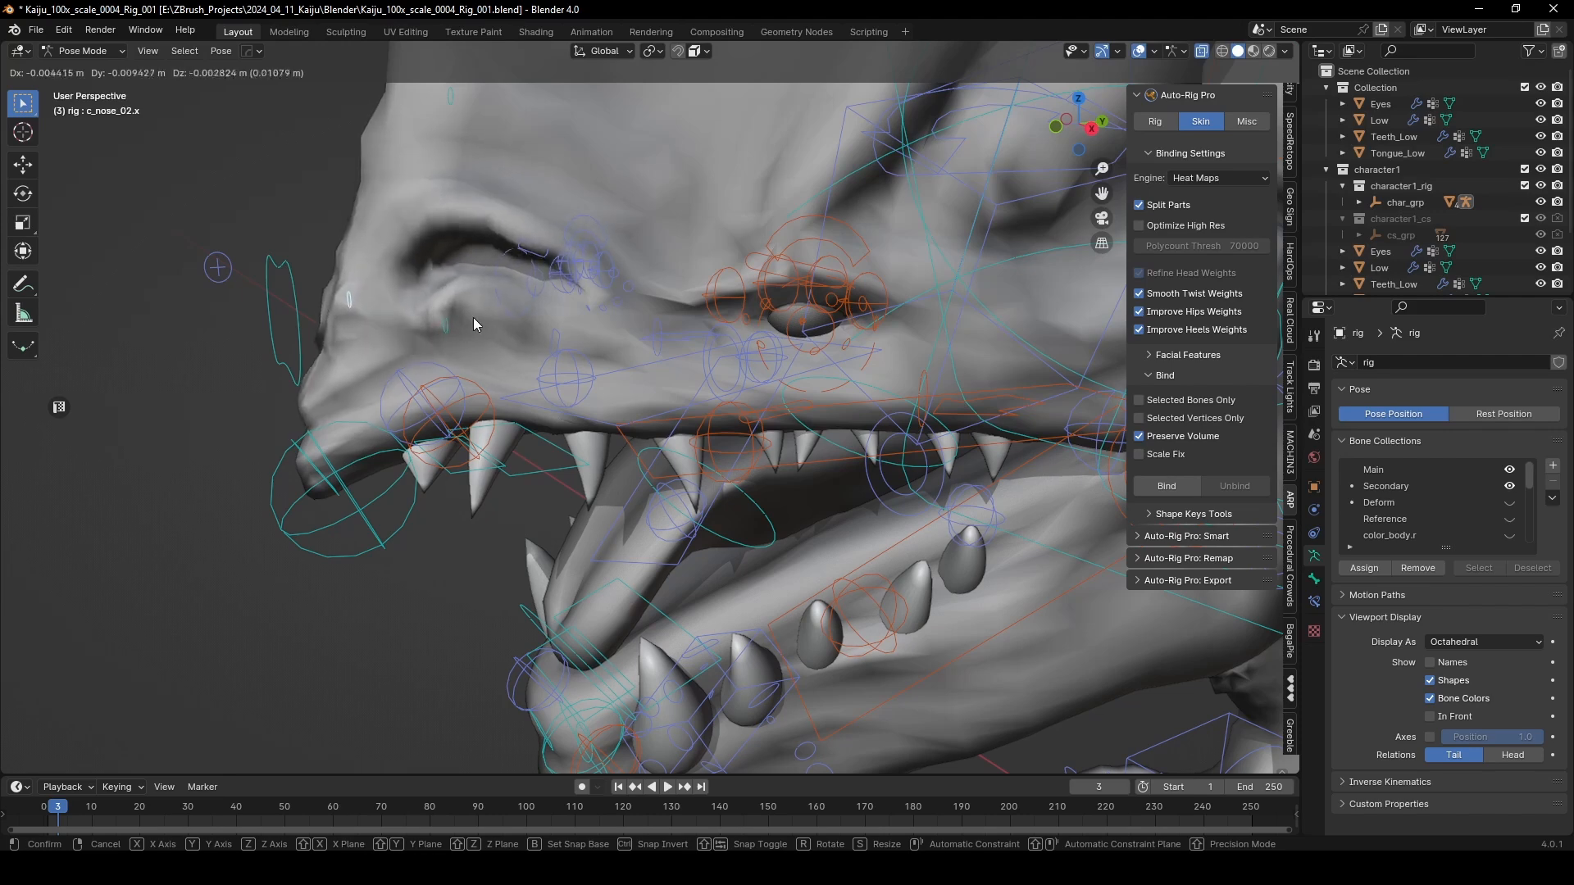
right_click(473, 317)
left_click(445, 327)
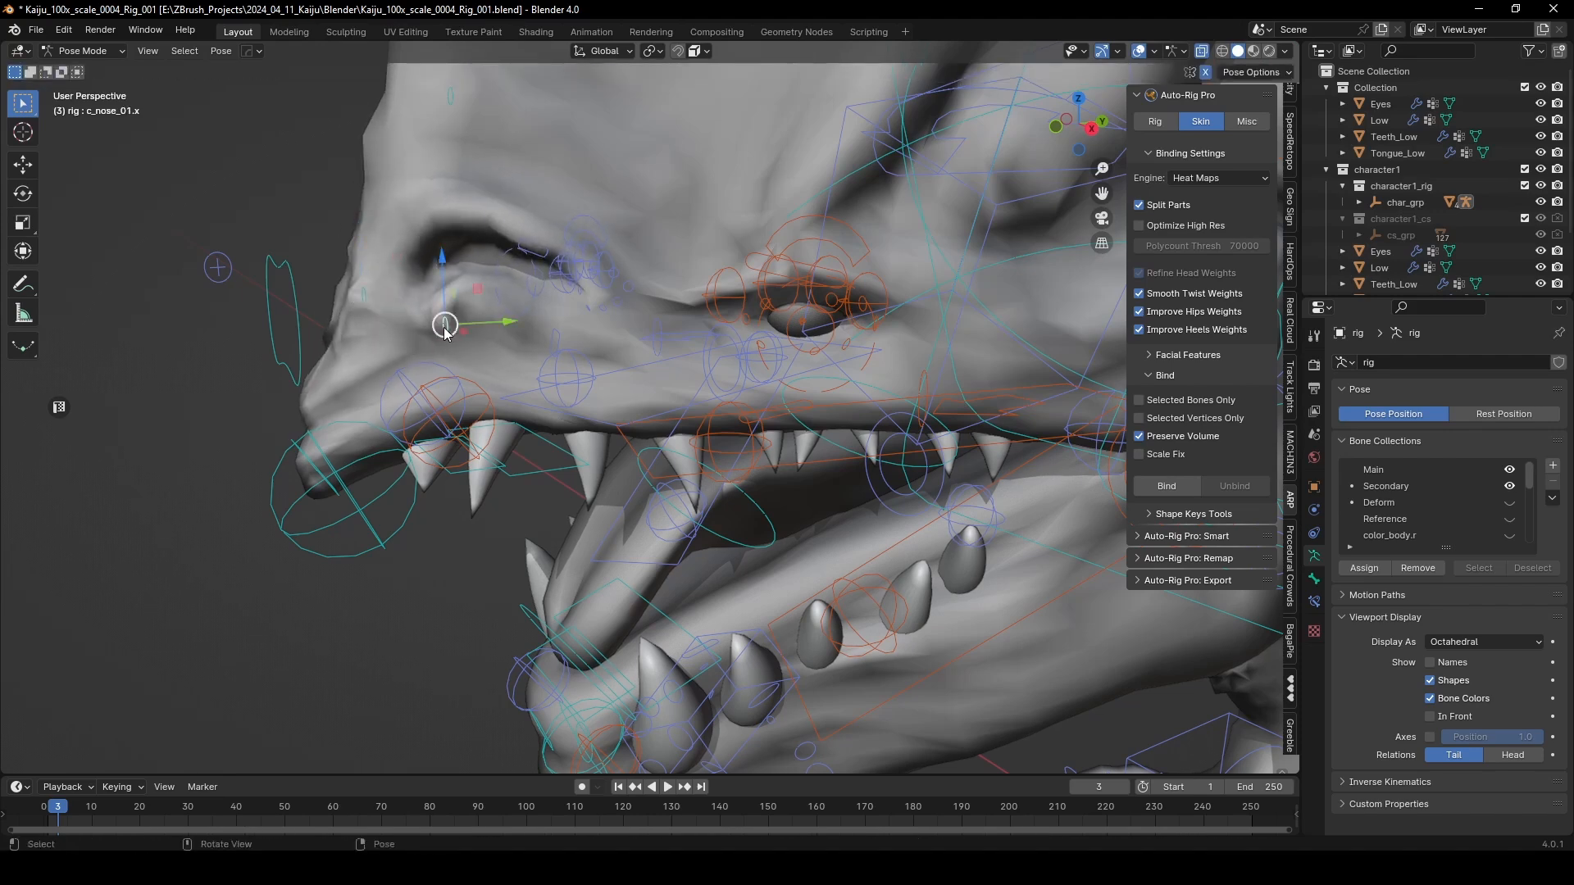
key("z")
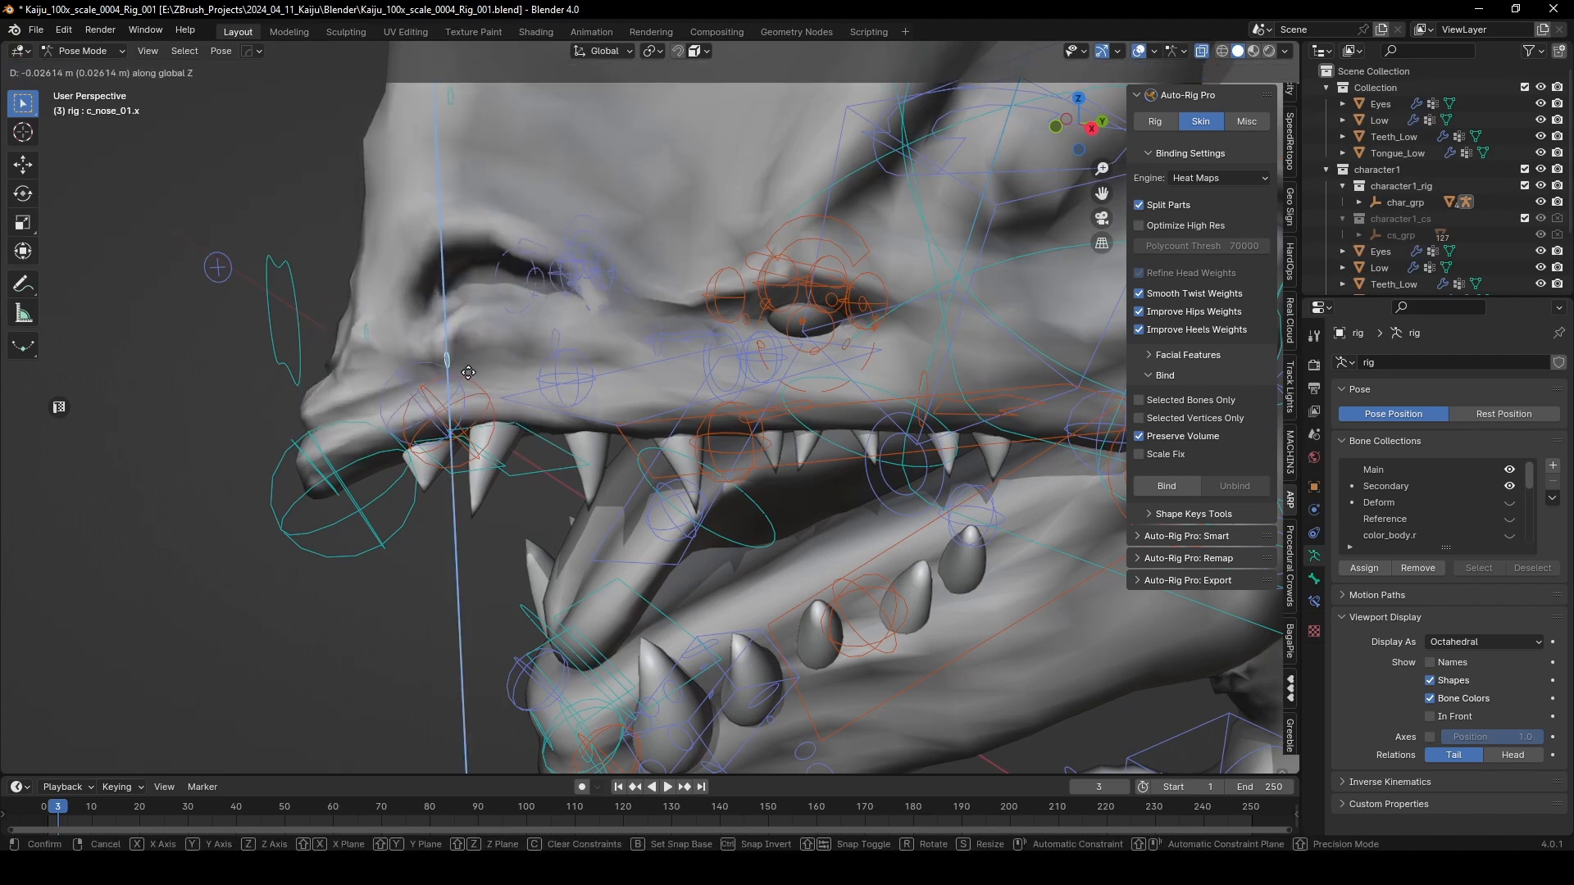
right_click(488, 381)
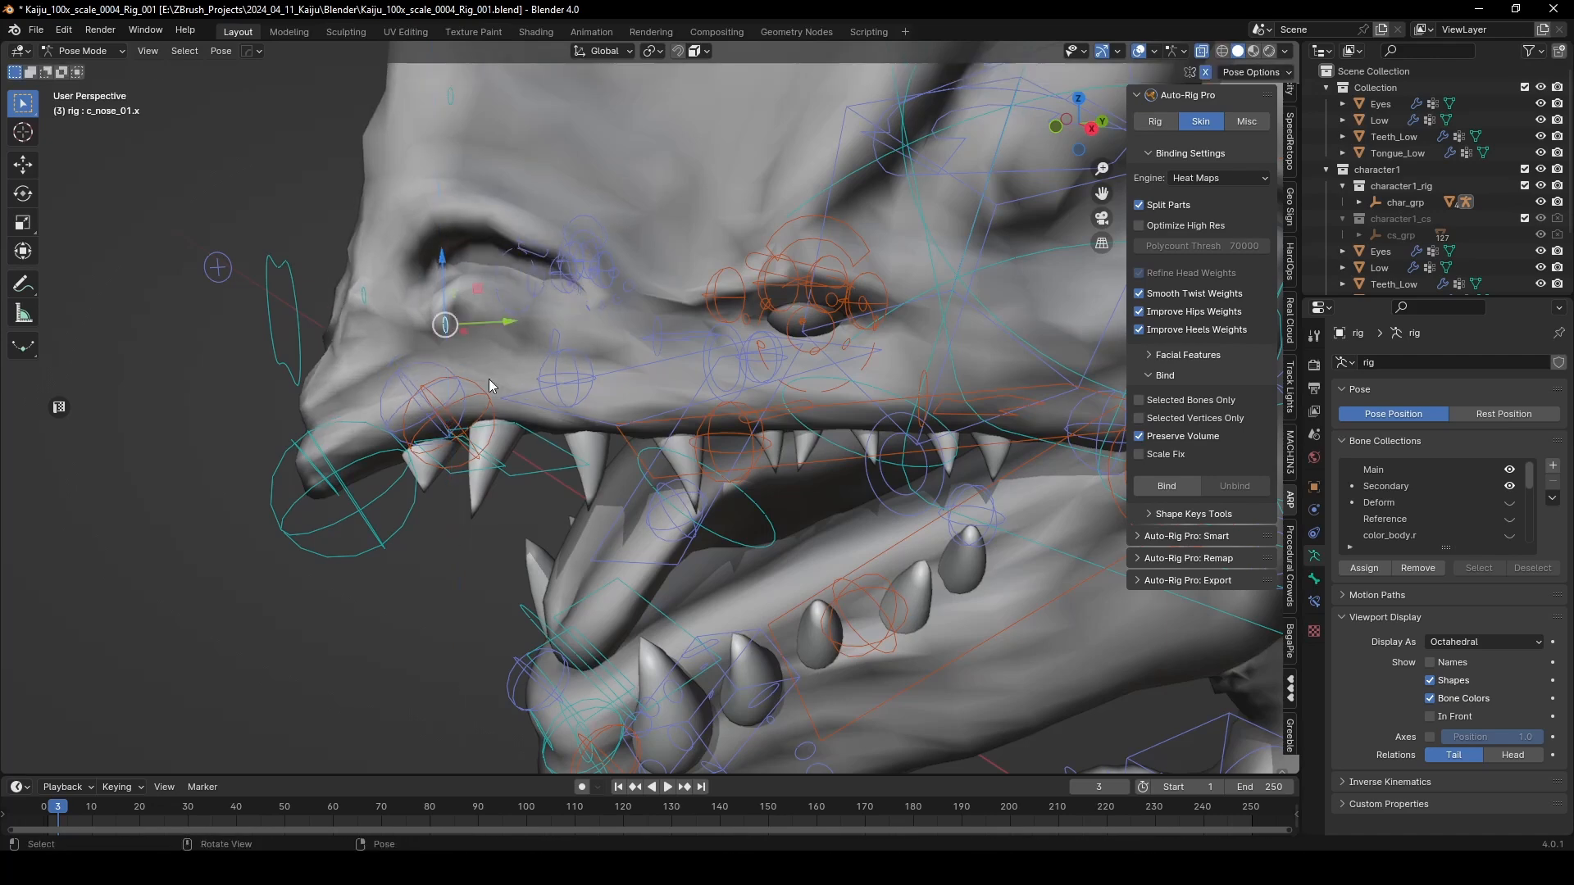
Step: Switch the viewport shading to Material Preview and frame the textured Kaiju's head
scroll(502, 394, "down", 4)
middle_click_drag(560, 440, 580, 431)
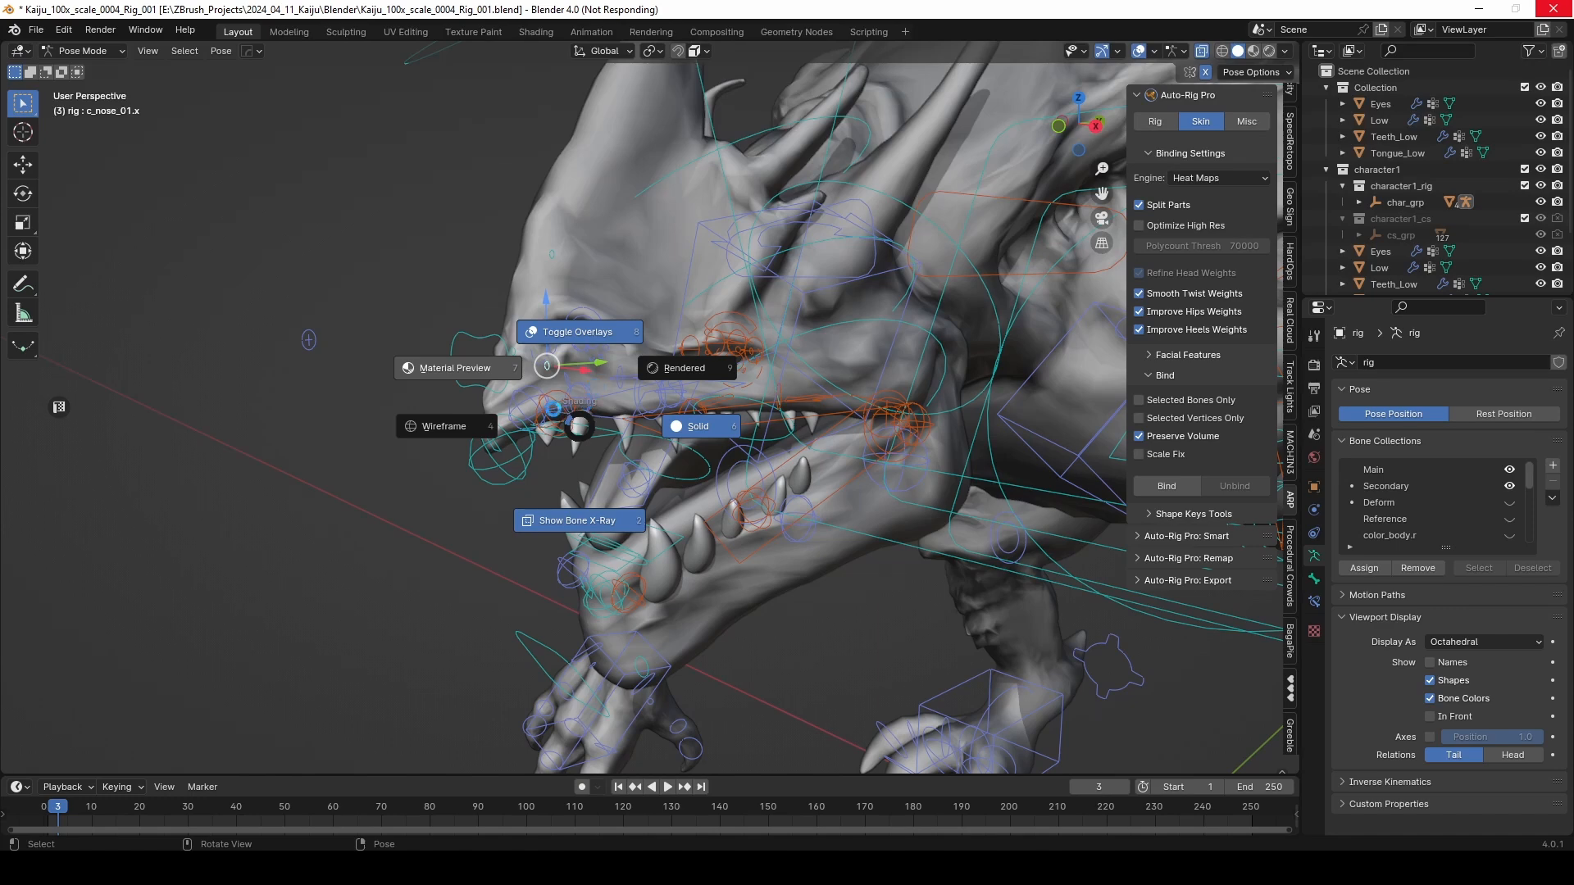
scroll(583, 425, "down", 5)
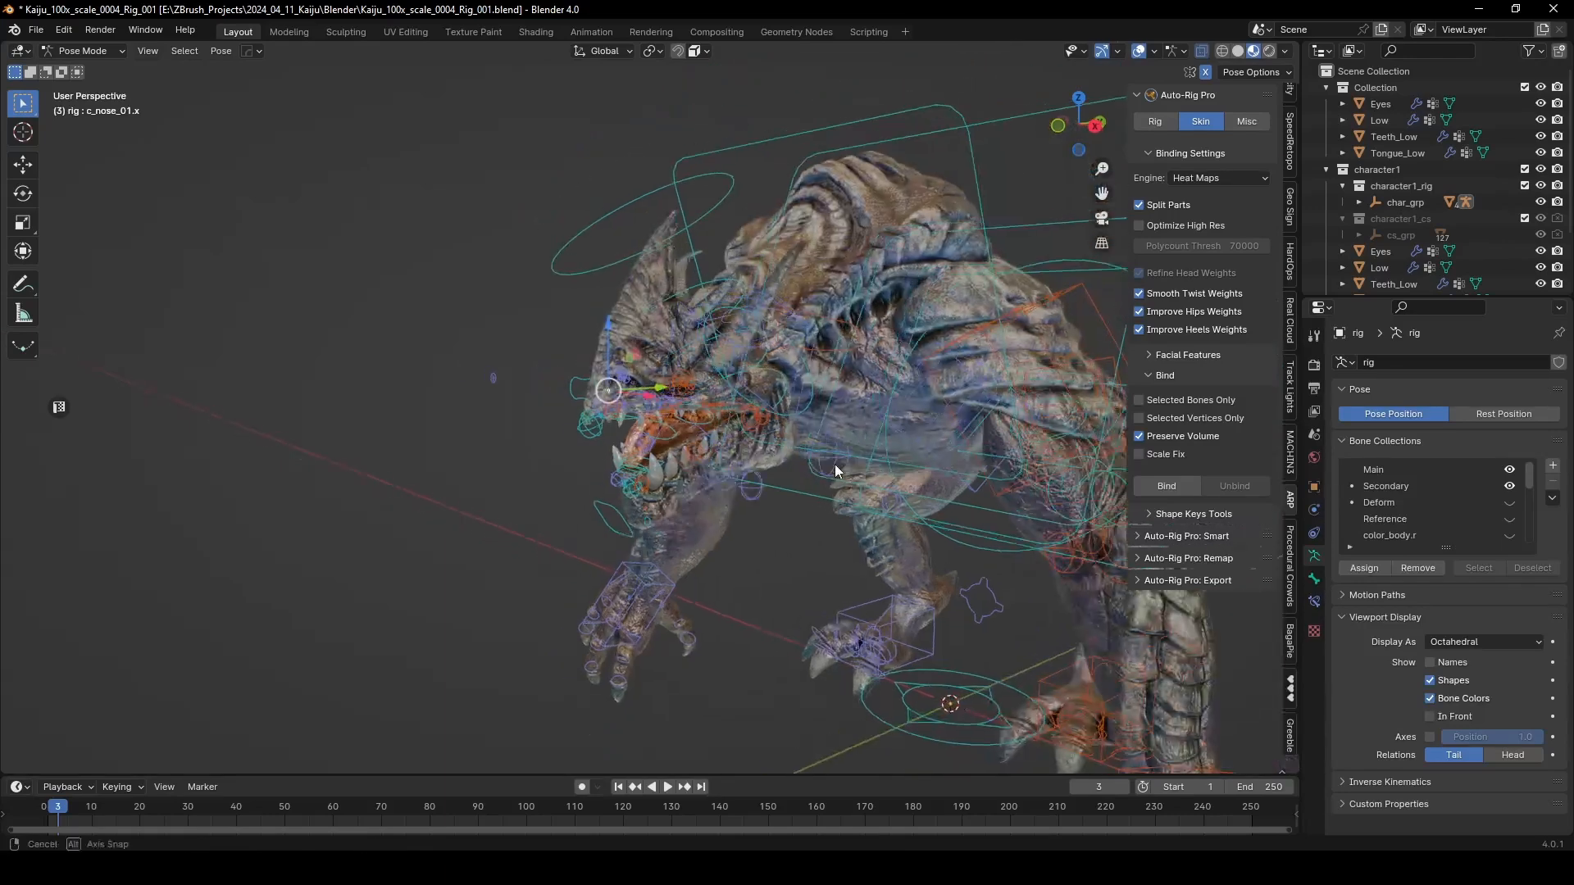
middle_click_drag(835, 463, 634, 408)
scroll(686, 551, "up", 2)
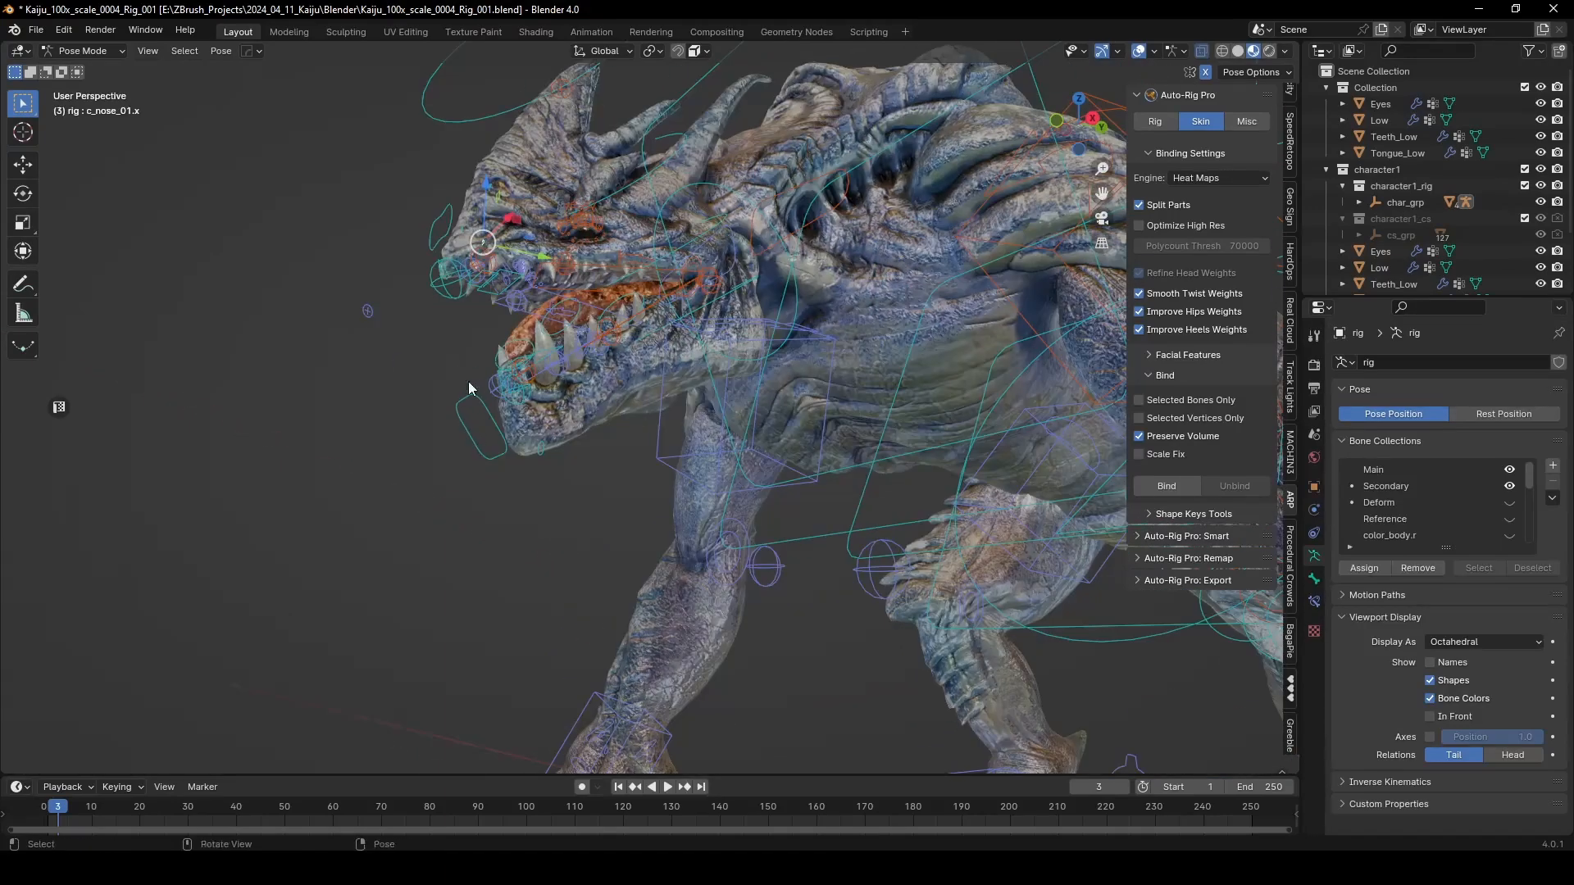
Step: Move the c_jawbone.x controller to open the mouth wider and test the jaw and tongue deformation
left_click(499, 400)
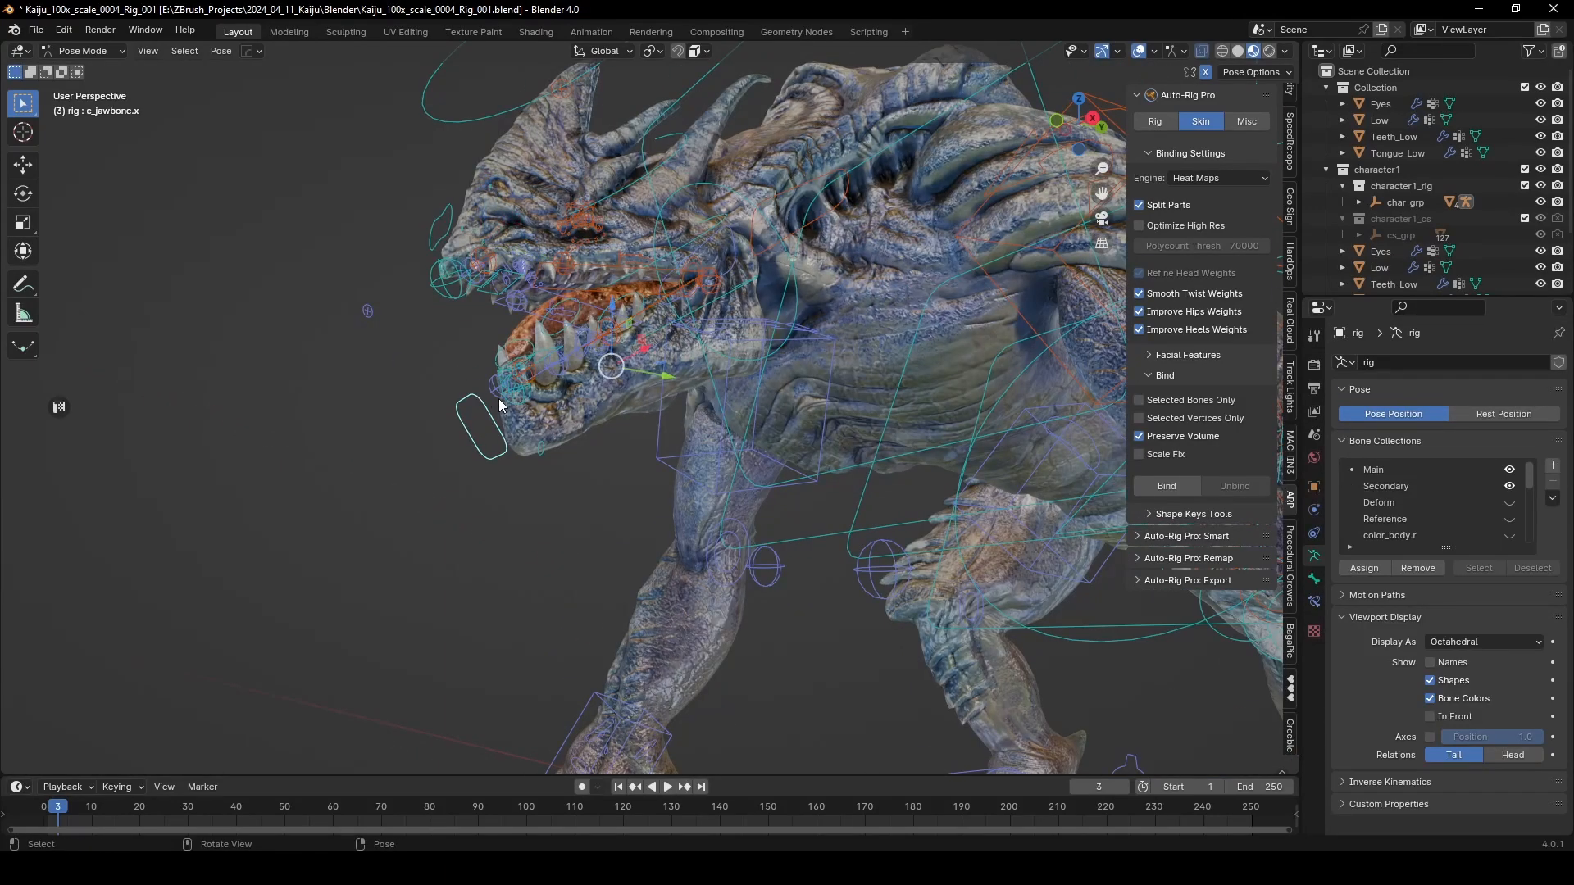
key("g")
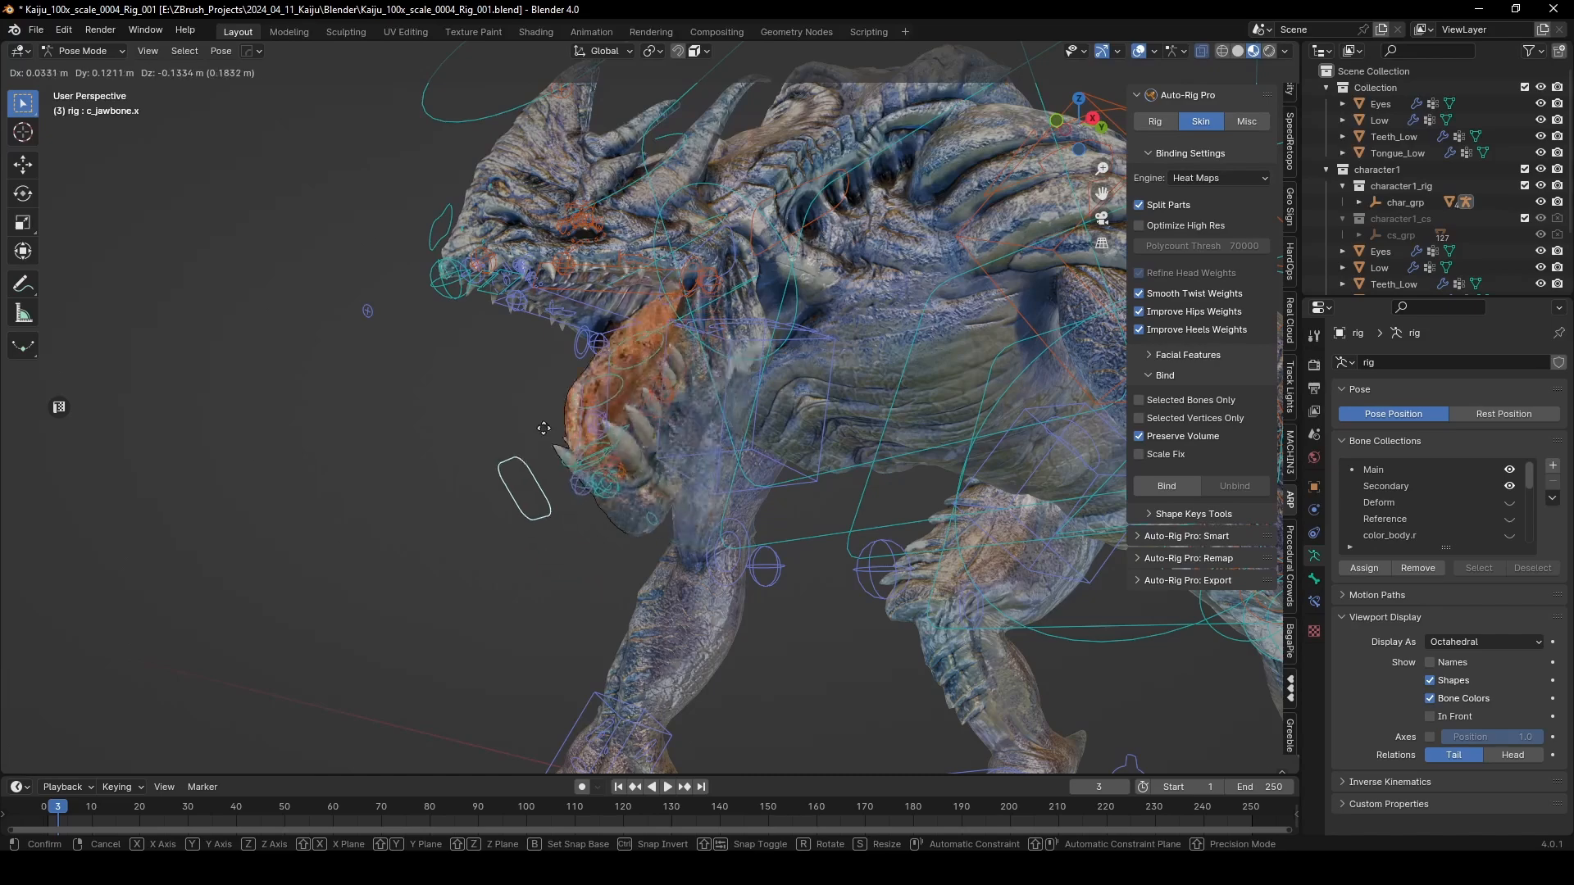
left_click(557, 410)
middle_click_drag(557, 410, 623, 423)
scroll(538, 364, "up", 3)
Step: In the right side view, move c_jawbone.x to close the mouth, and reset the controller's location
key("g")
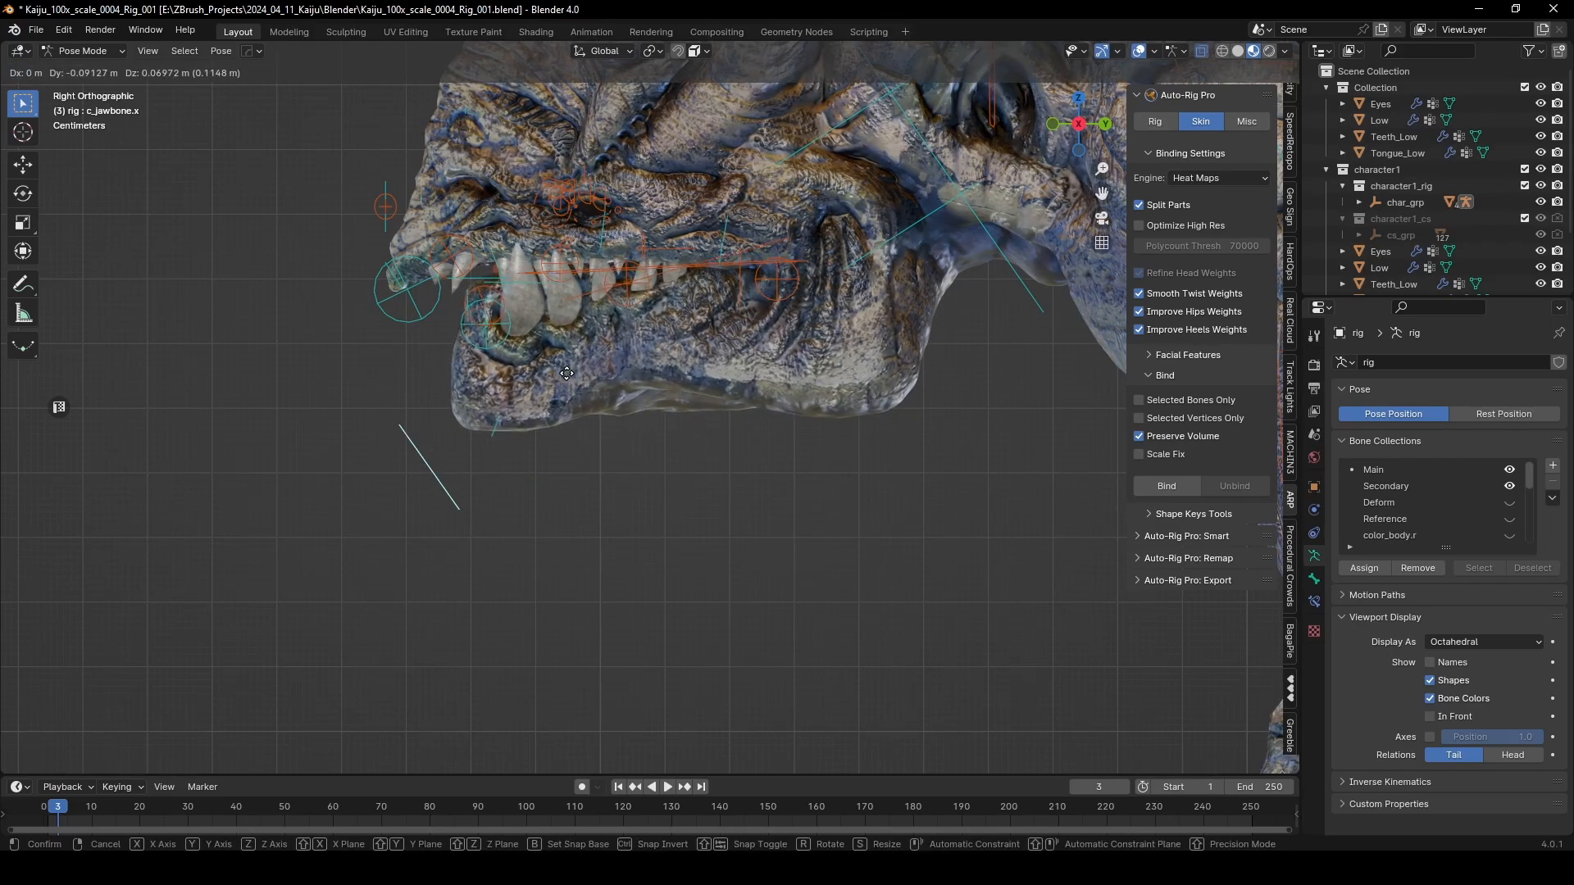
left_click(611, 369)
middle_click_drag(613, 369, 749, 269)
scroll(676, 332, "up", 4)
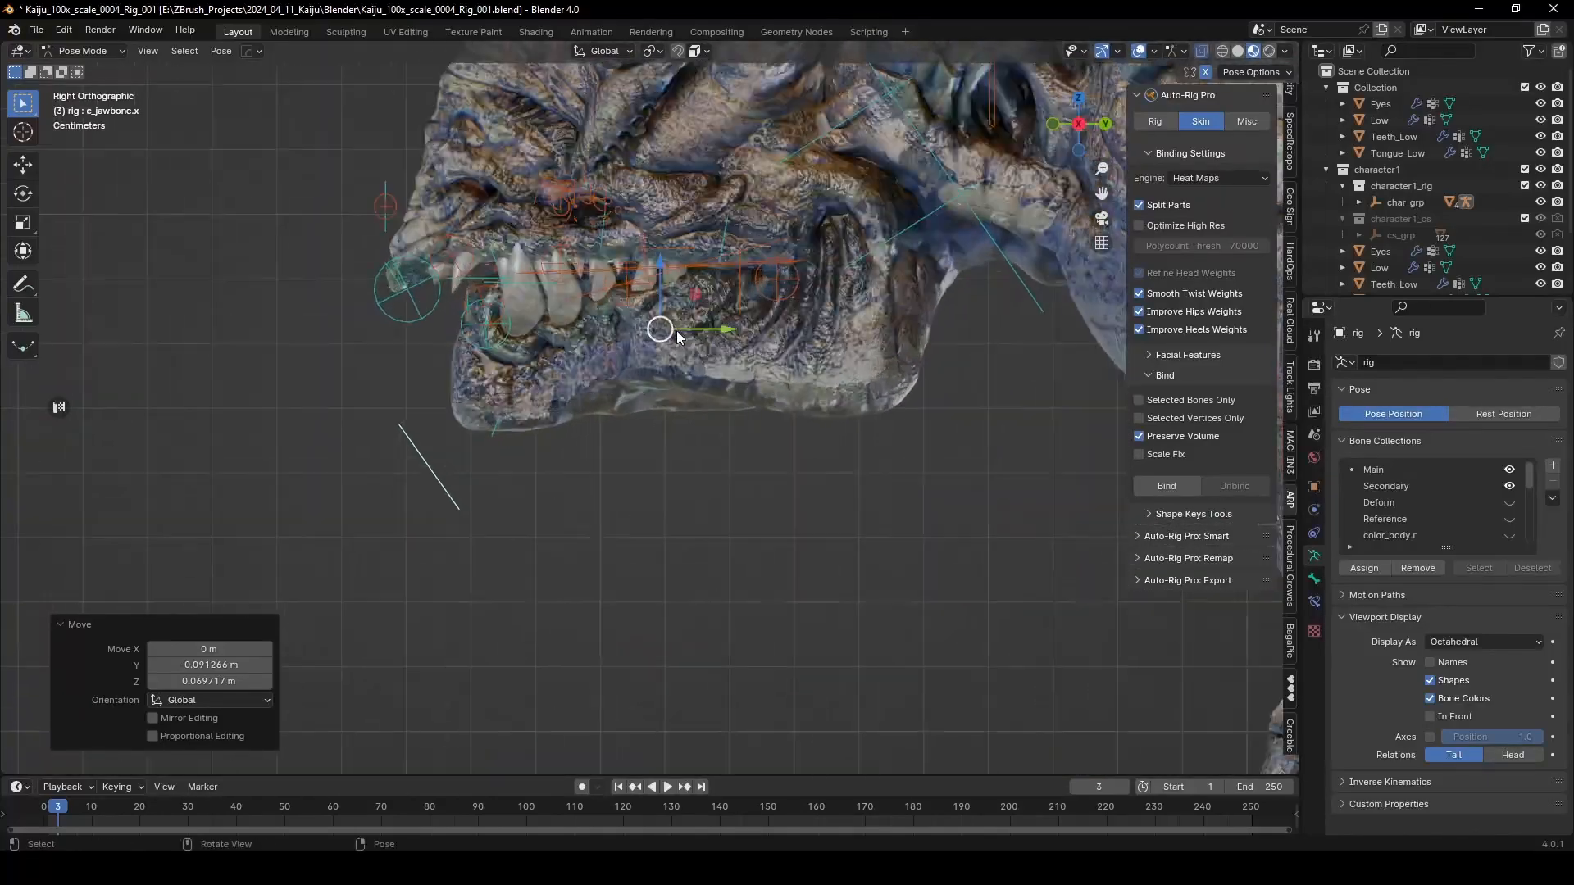
middle_click_drag(674, 329, 668, 447, "shift")
scroll(663, 435, "down", 2)
key("alt+g")
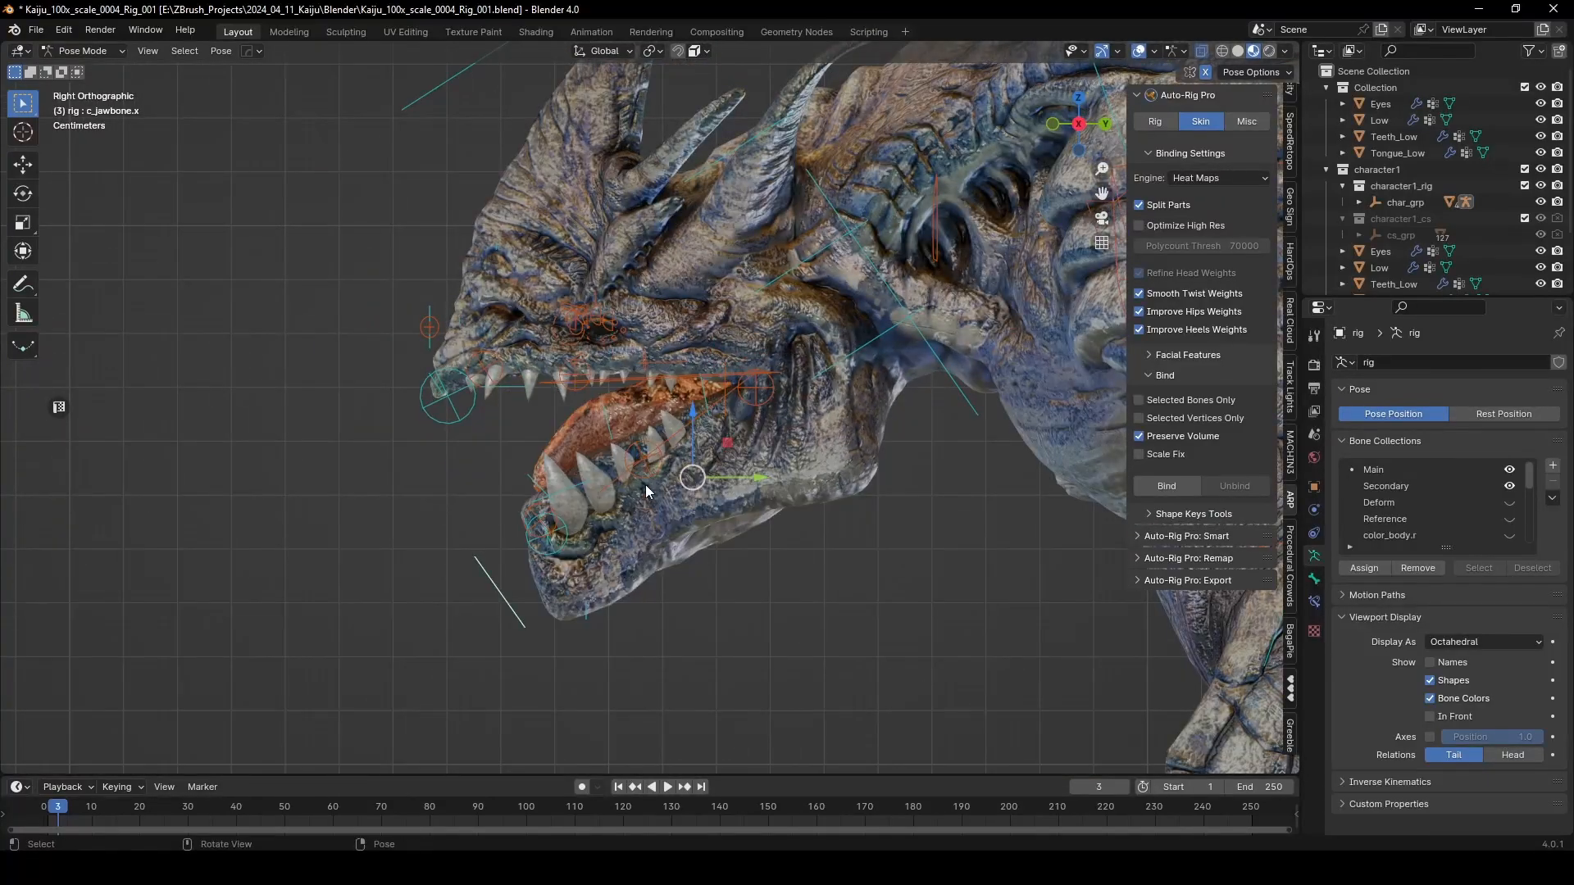
Step: Try moving the c_lips_bot.x and c_lips_corner_mini.l controllers to test the lip deformation
left_click(690, 493)
left_click_drag(548, 558, 535, 550)
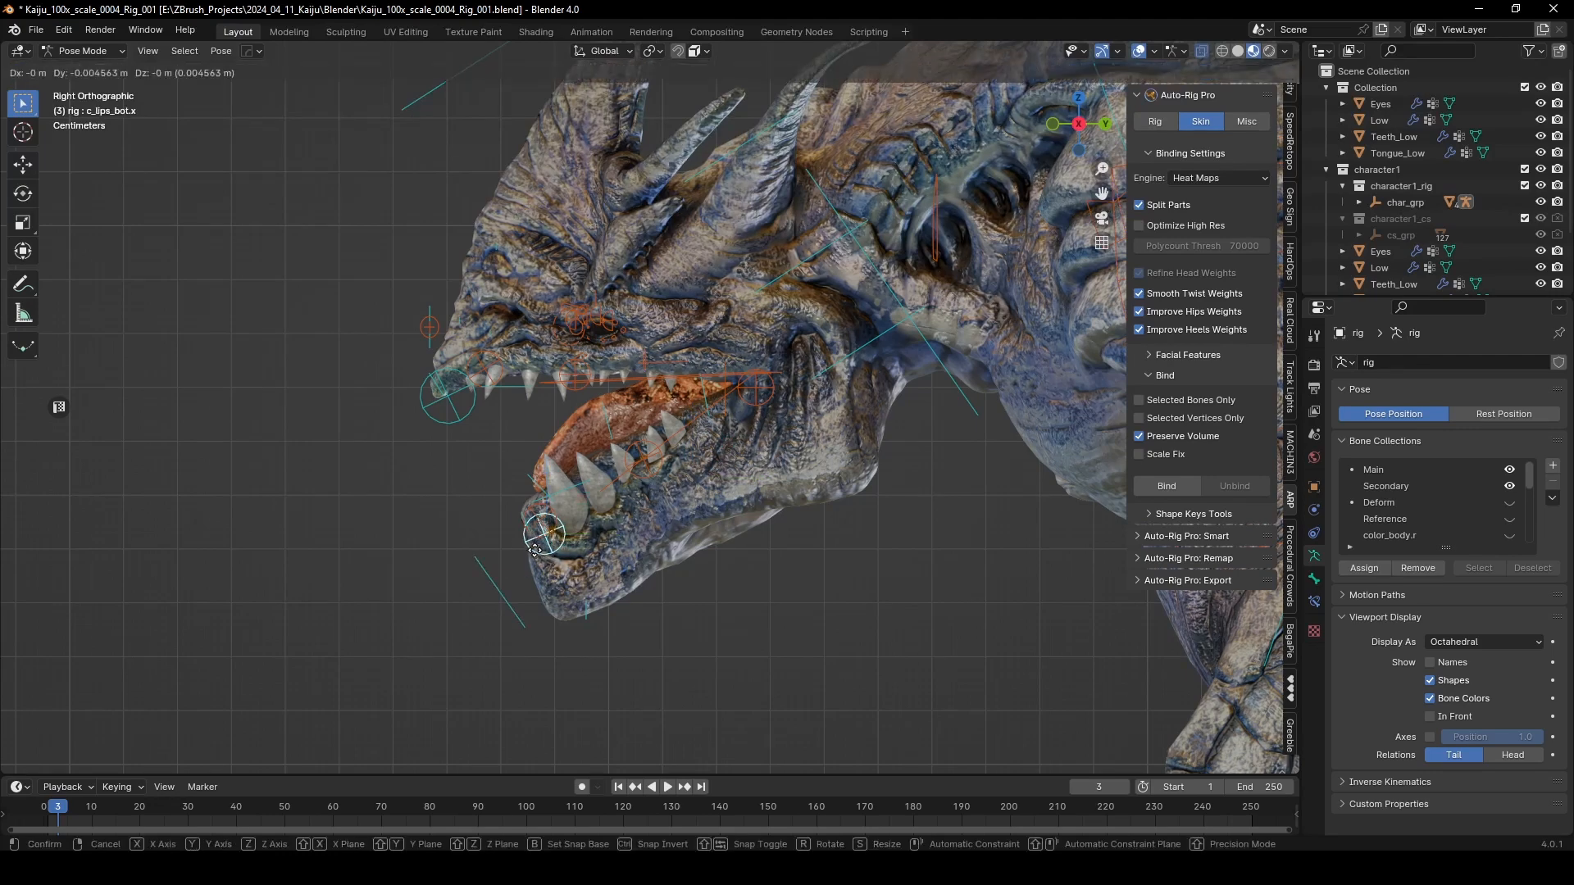
right_click(635, 498)
key("g")
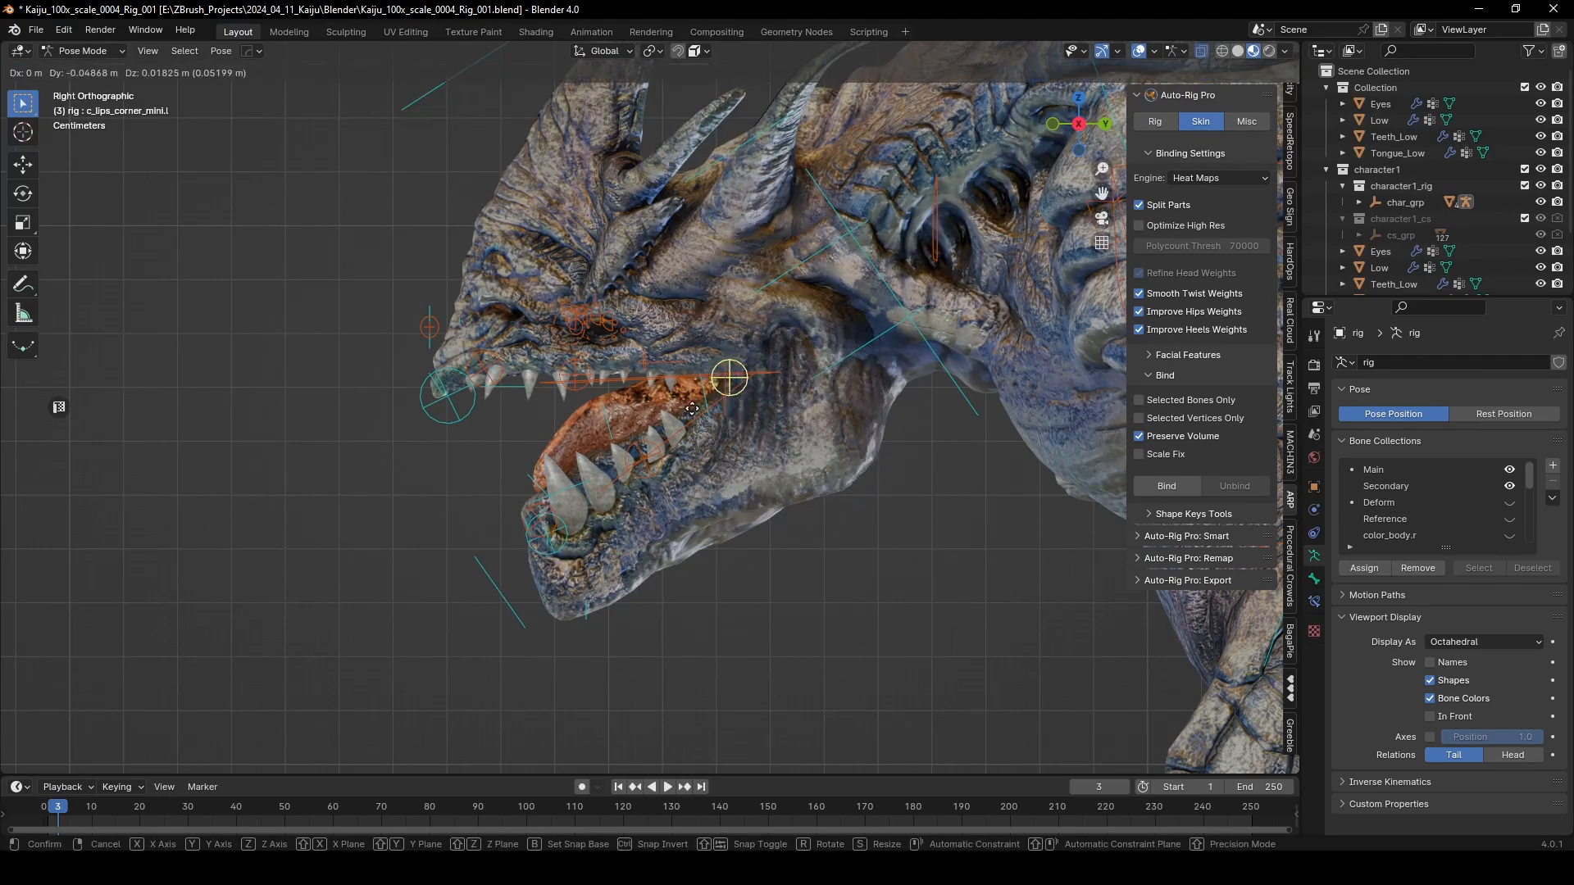
right_click(695, 435)
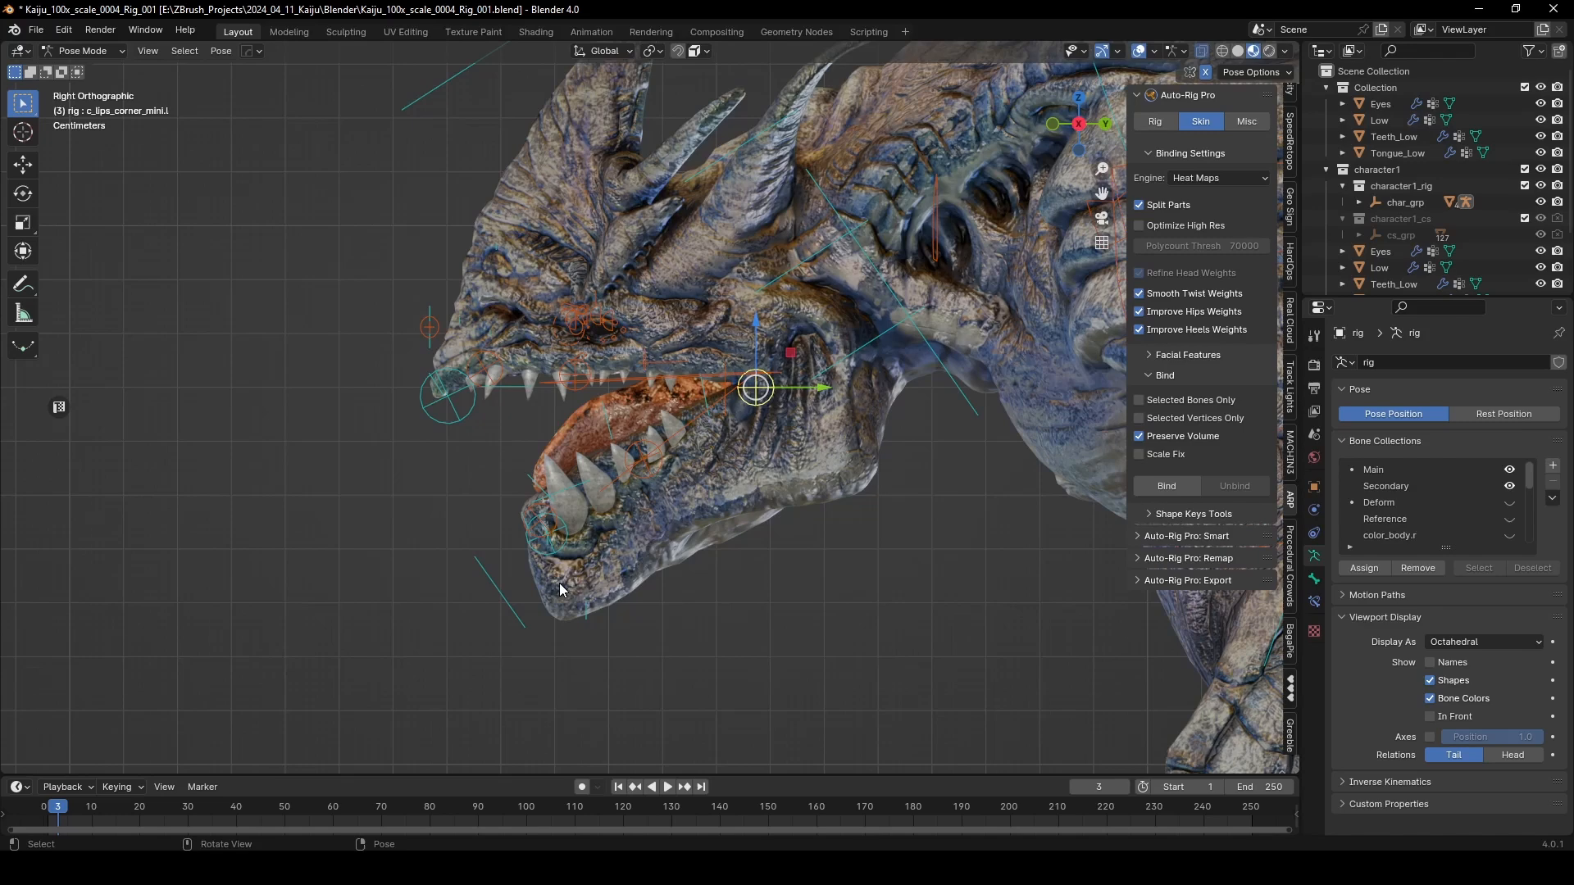
Step: Try moving c_jawbone.x to close the mouth and c_chin_02.x forward to test the chin deformation
left_click(508, 617)
key("g")
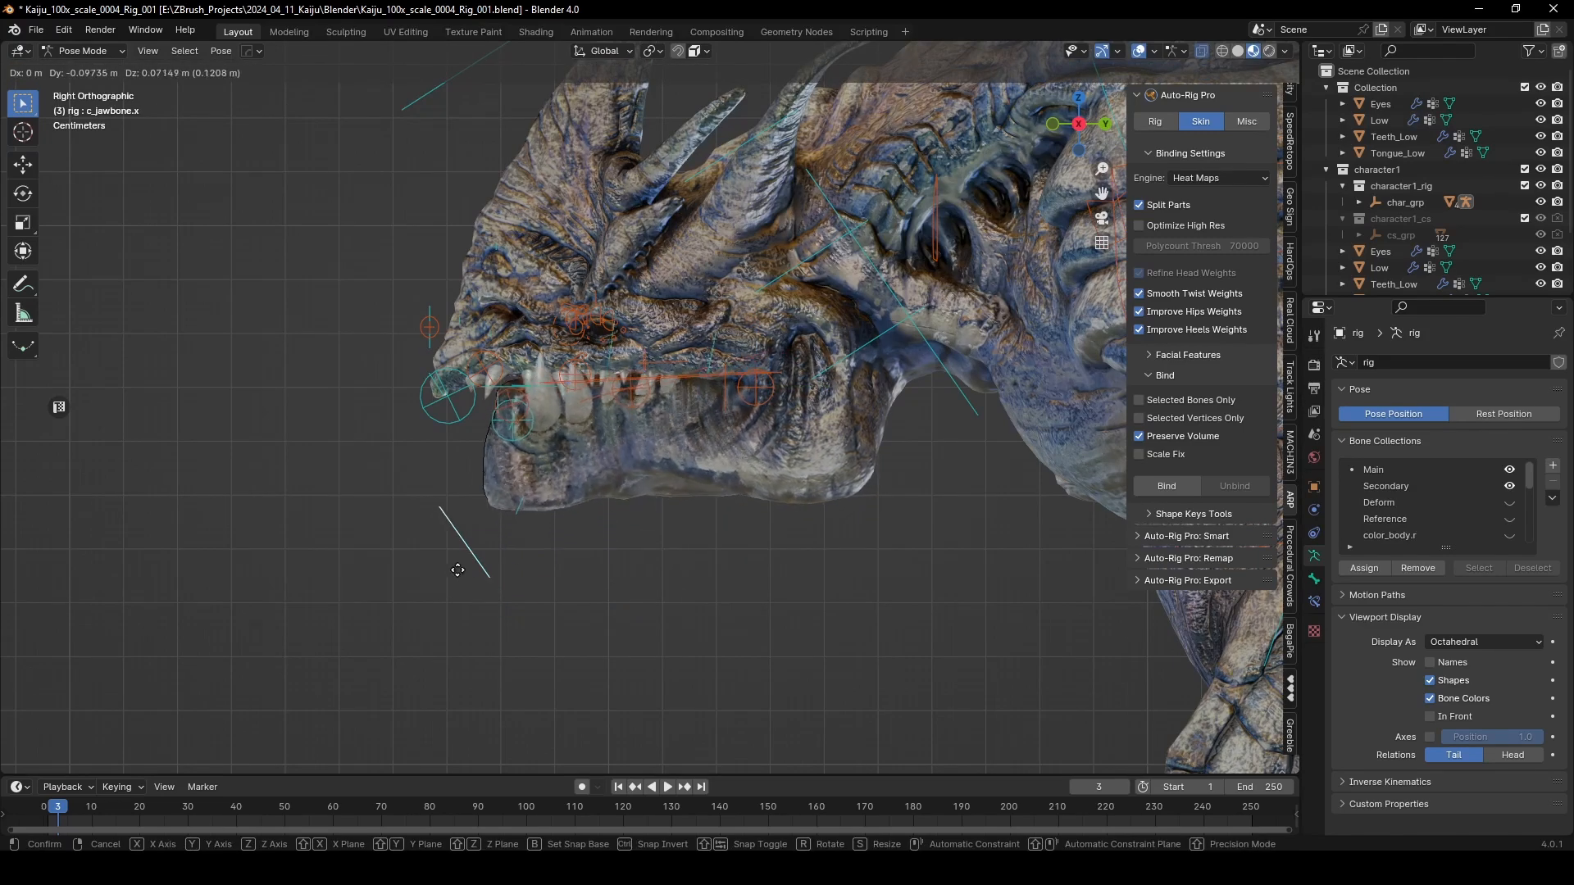
right_click(477, 606)
left_click(590, 618)
key("g")
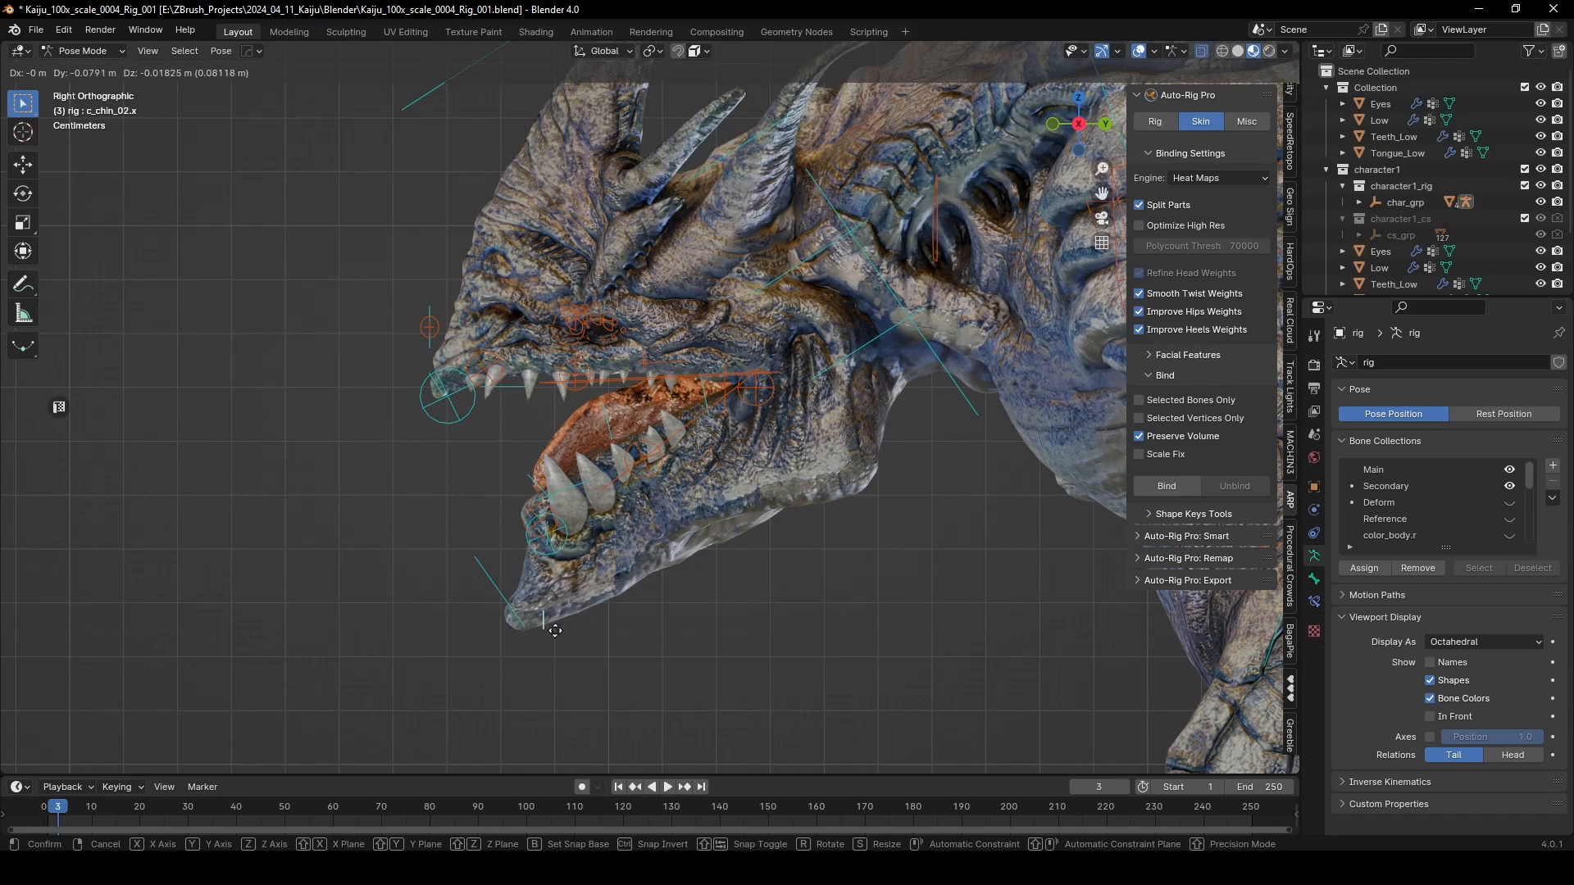
right_click(632, 601)
Step: Move c_jawbone.x up and back to close the mouth, and inspect the closed jaw from the front
left_click(495, 584)
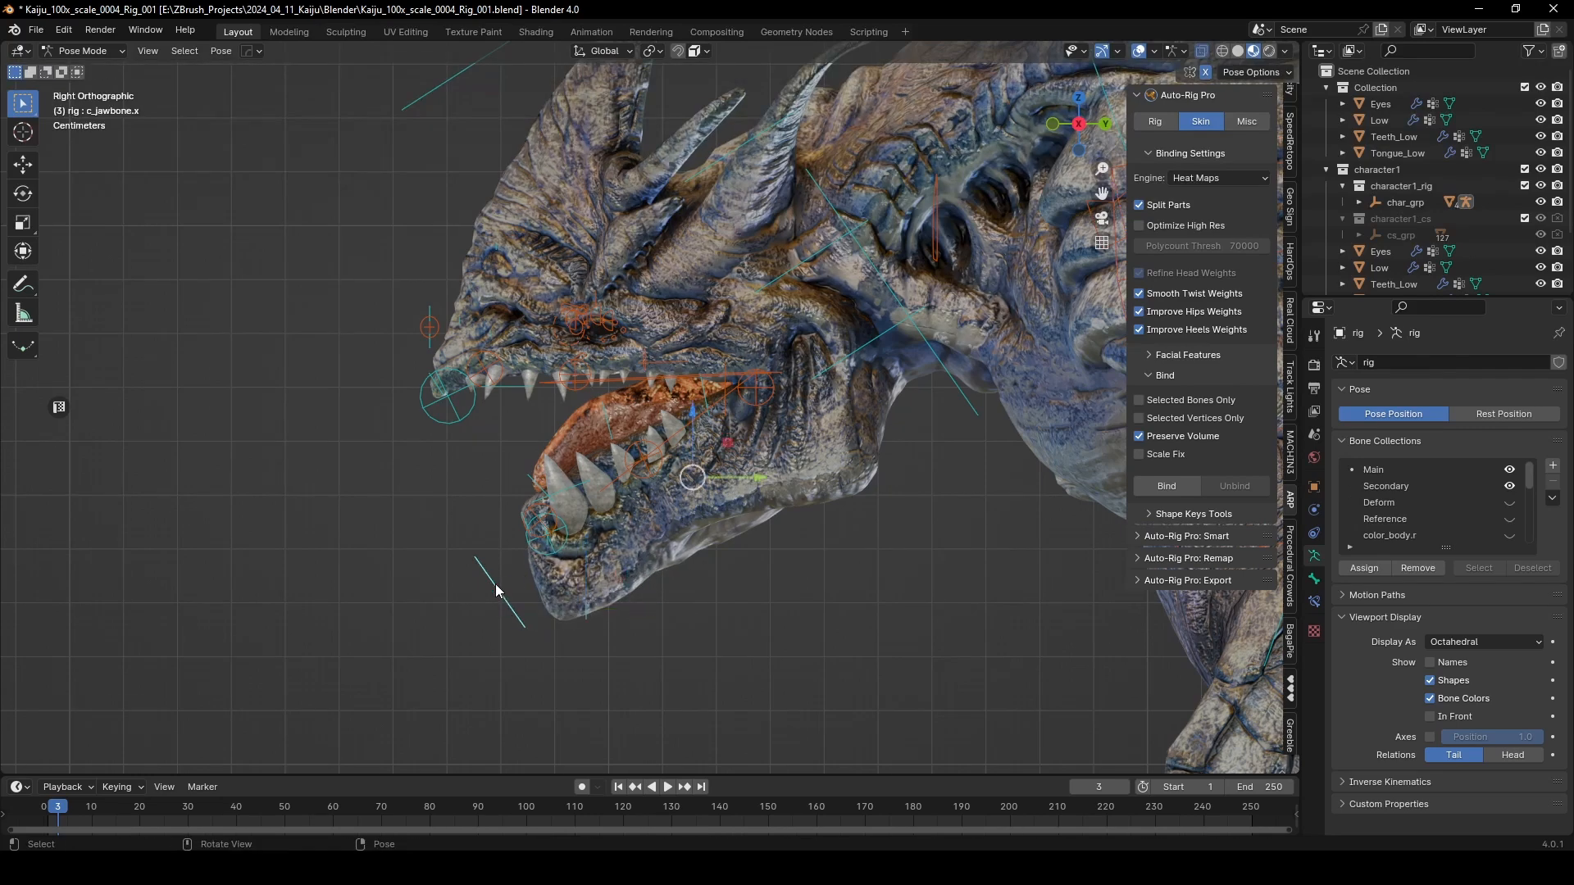
key("g")
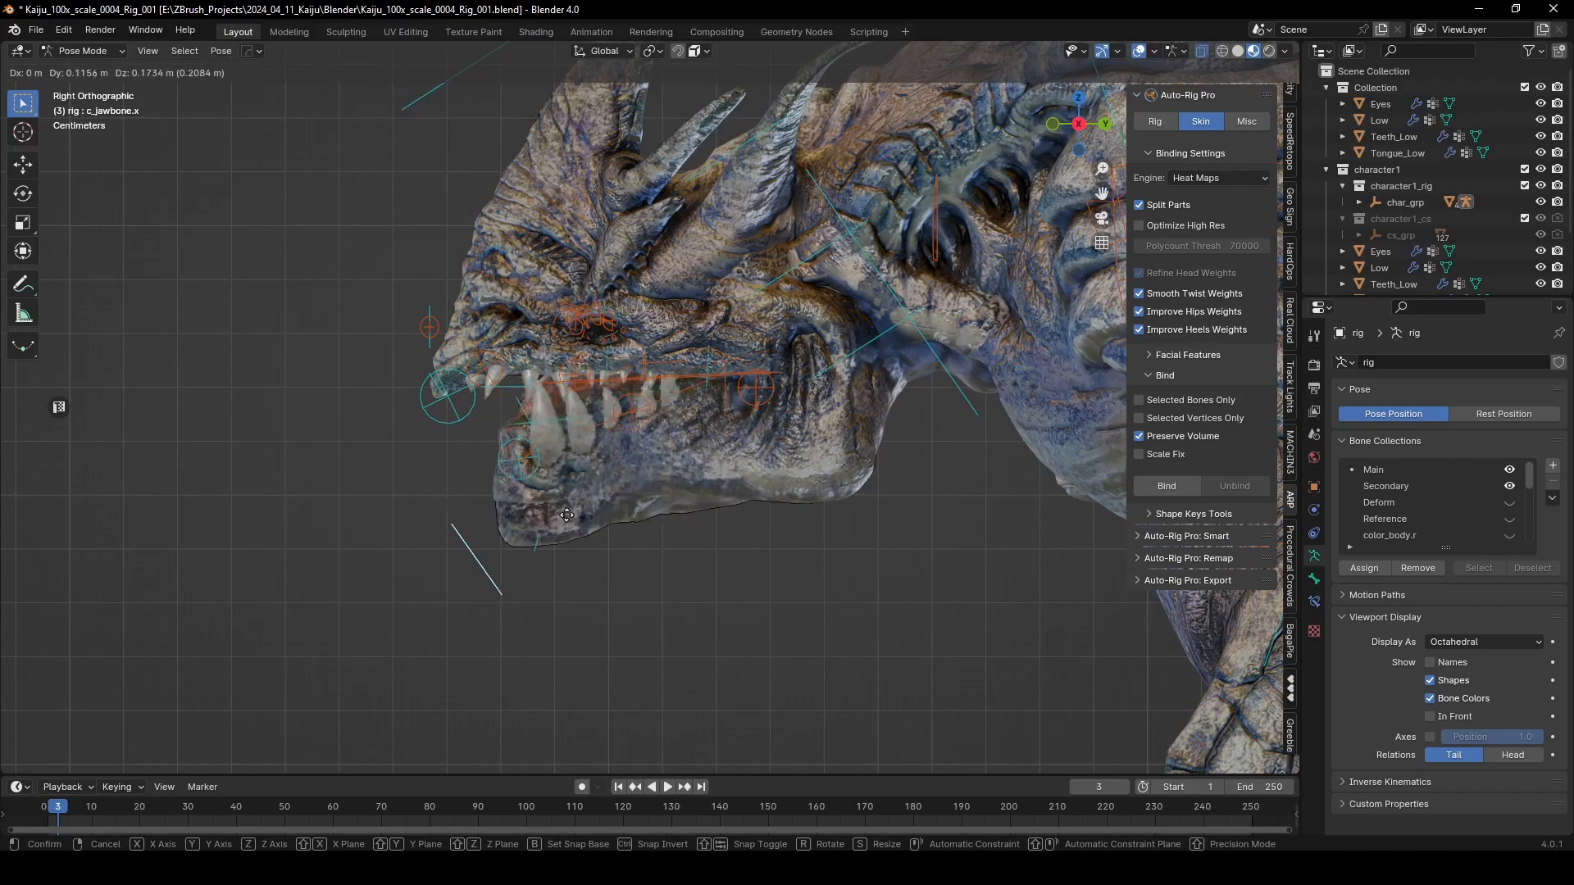
left_click(582, 460)
middle_click_drag(582, 460, 636, 519)
scroll(494, 502, "up", 2)
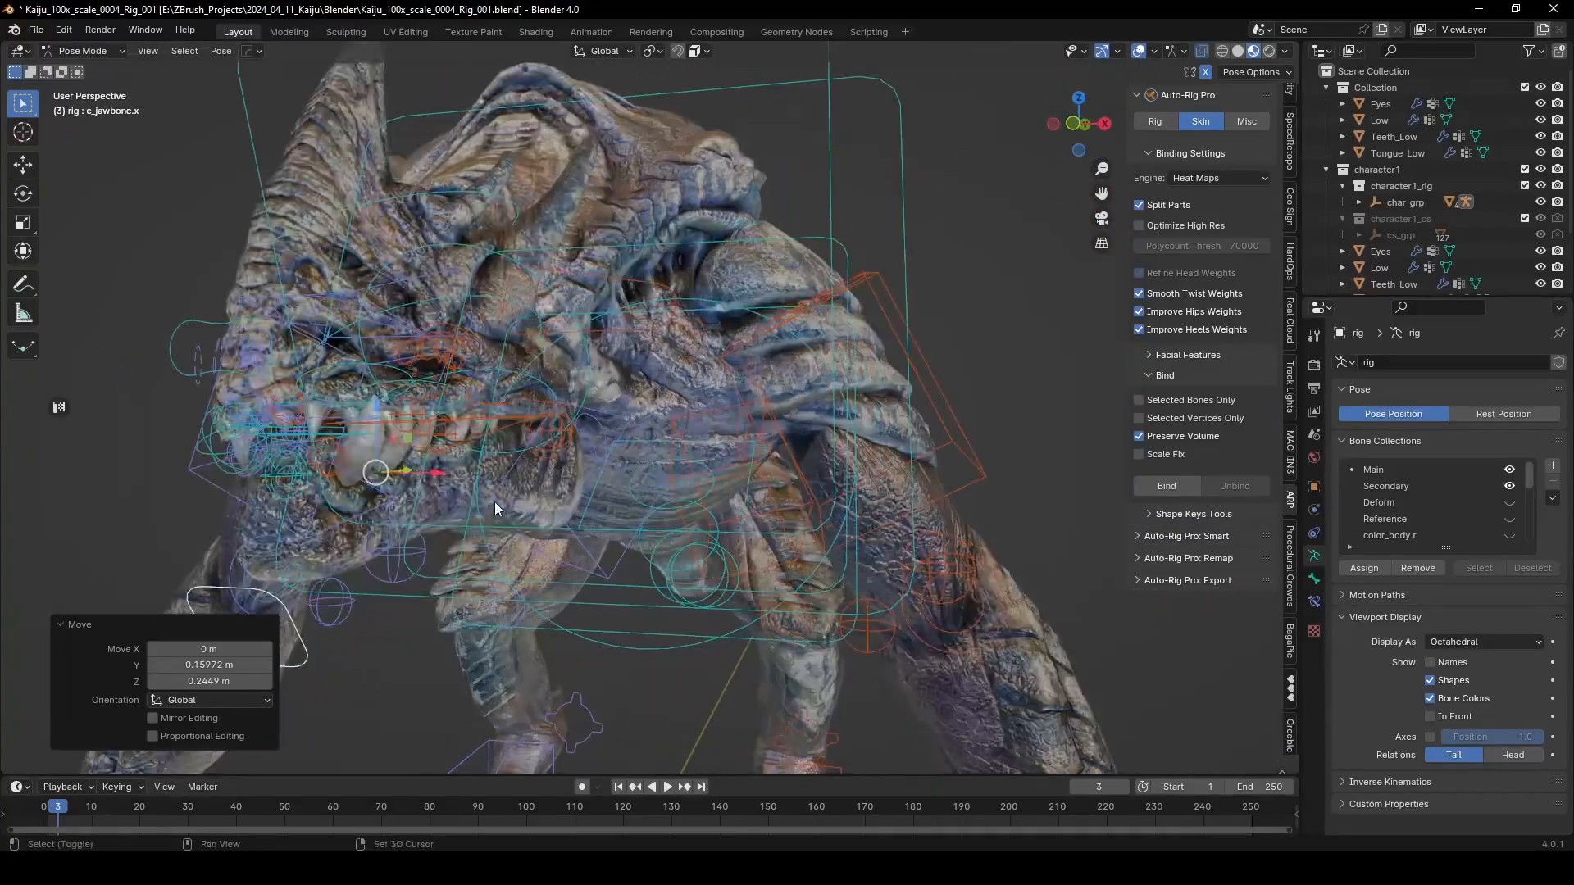
Step: Move c_jawbone.x repeatedly to compare the closed and wide-open mouth from the front and side
mouse_move(494, 502)
middle_mouse_down()
mouse_move(542, 468)
mouse_move(444, 548)
mouse_move(609, 482)
mouse_move(770, 447)
mouse_move(667, 480)
mouse_move(682, 475)
mouse_move(662, 483)
mouse_move(677, 504)
mouse_move(506, 518)
middle_mouse_up()
key("g")
left_click(473, 665)
key("g")
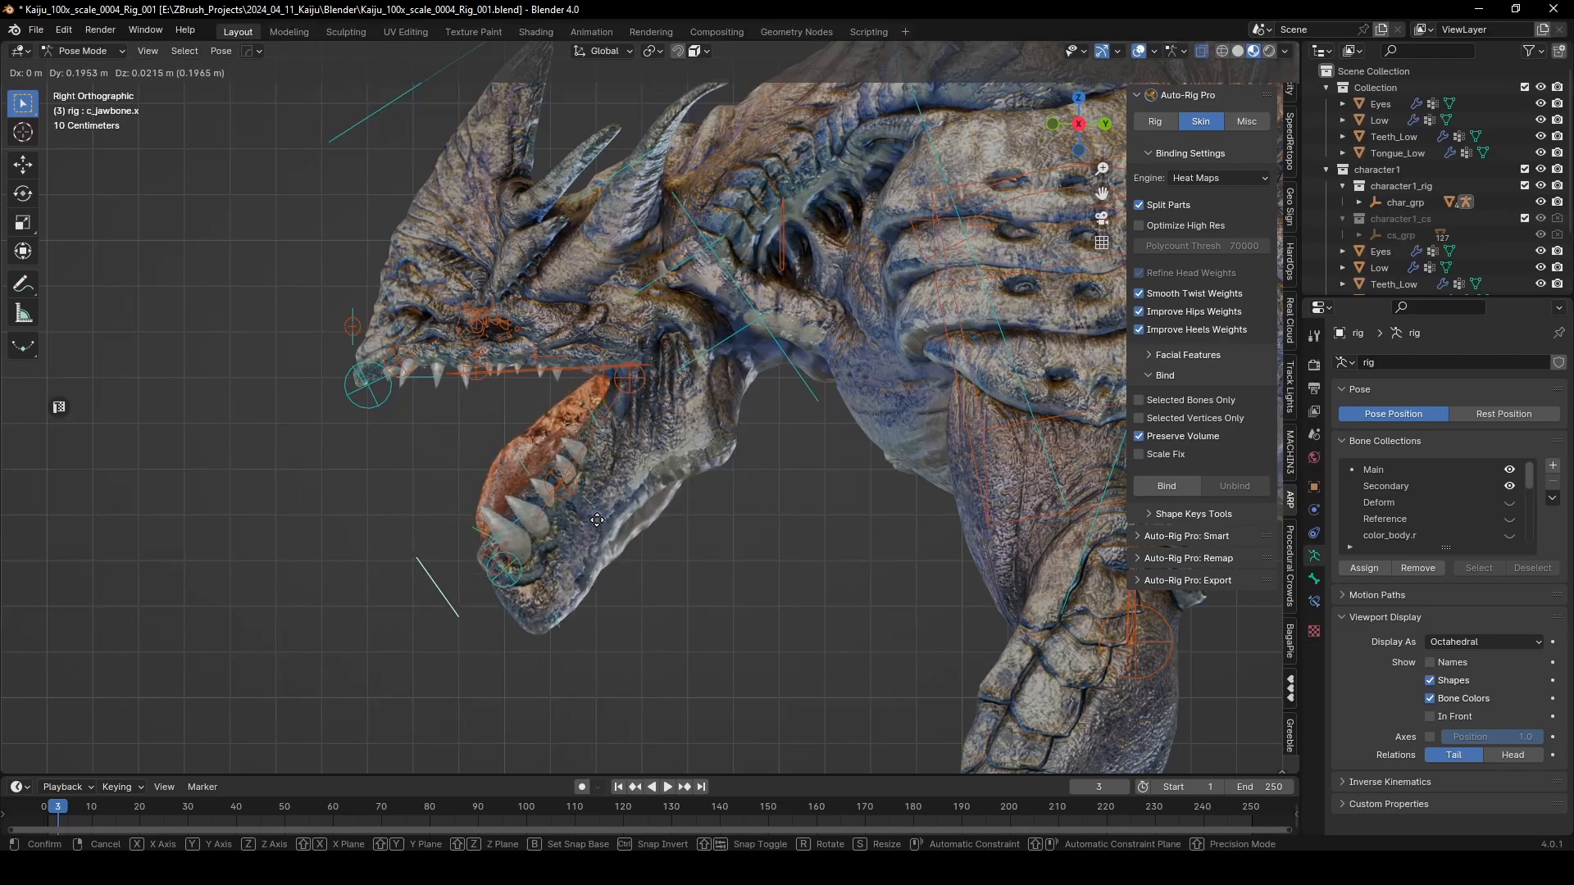
left_click(582, 479)
middle_click_drag(588, 472, 618, 572)
scroll(618, 573, "up", 2)
Step: Try rotating c_tail_04.x, and select the other tail controllers together with c_tail_master.x
left_click(733, 502)
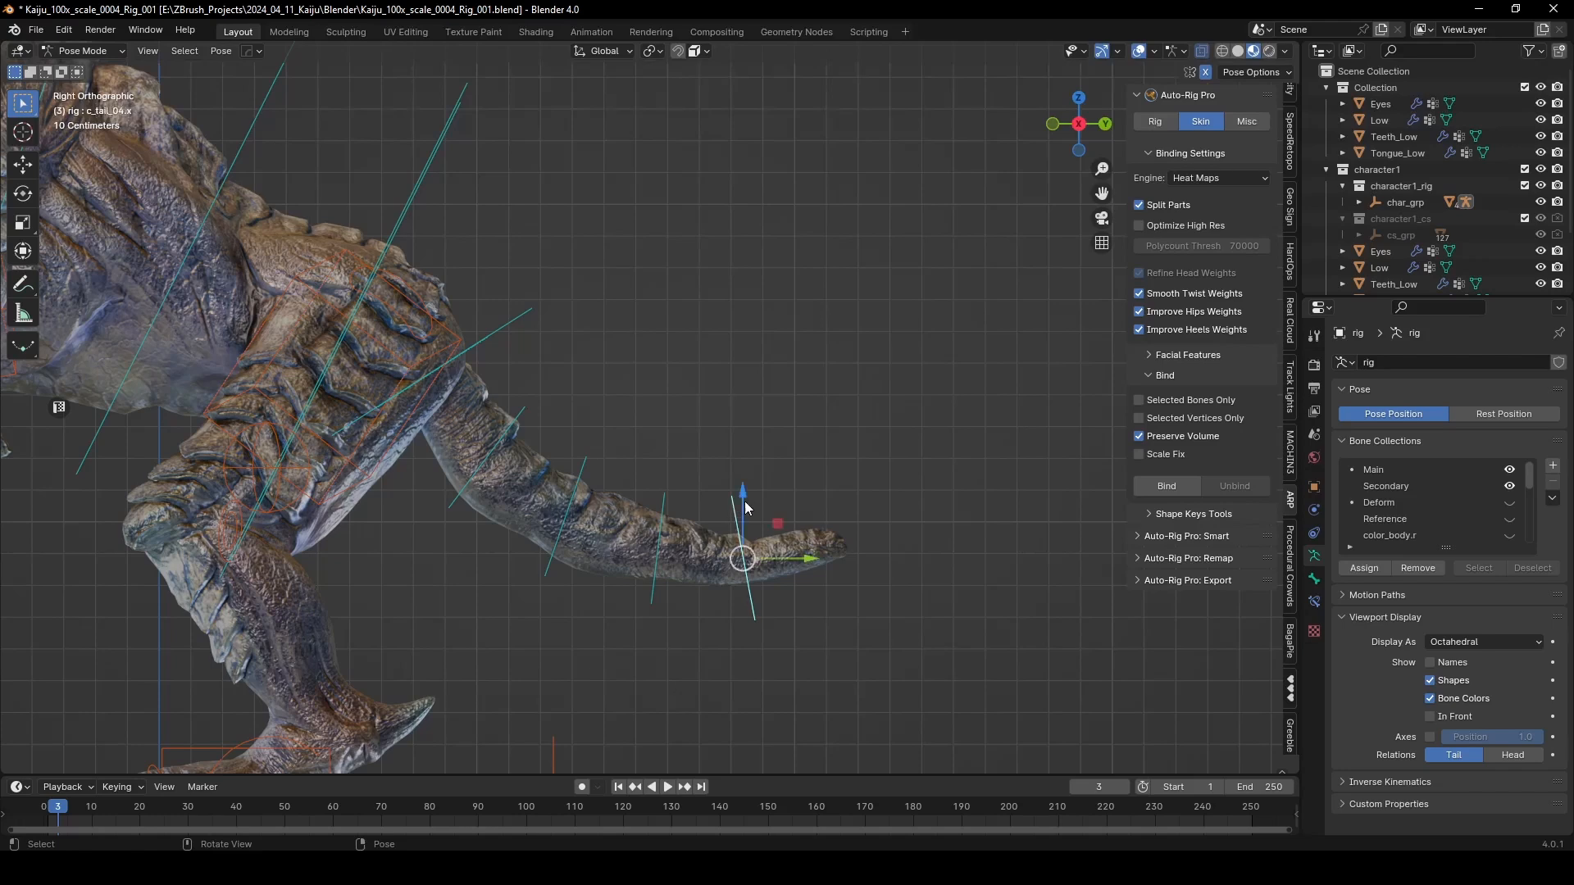
key("r")
key("Escape")
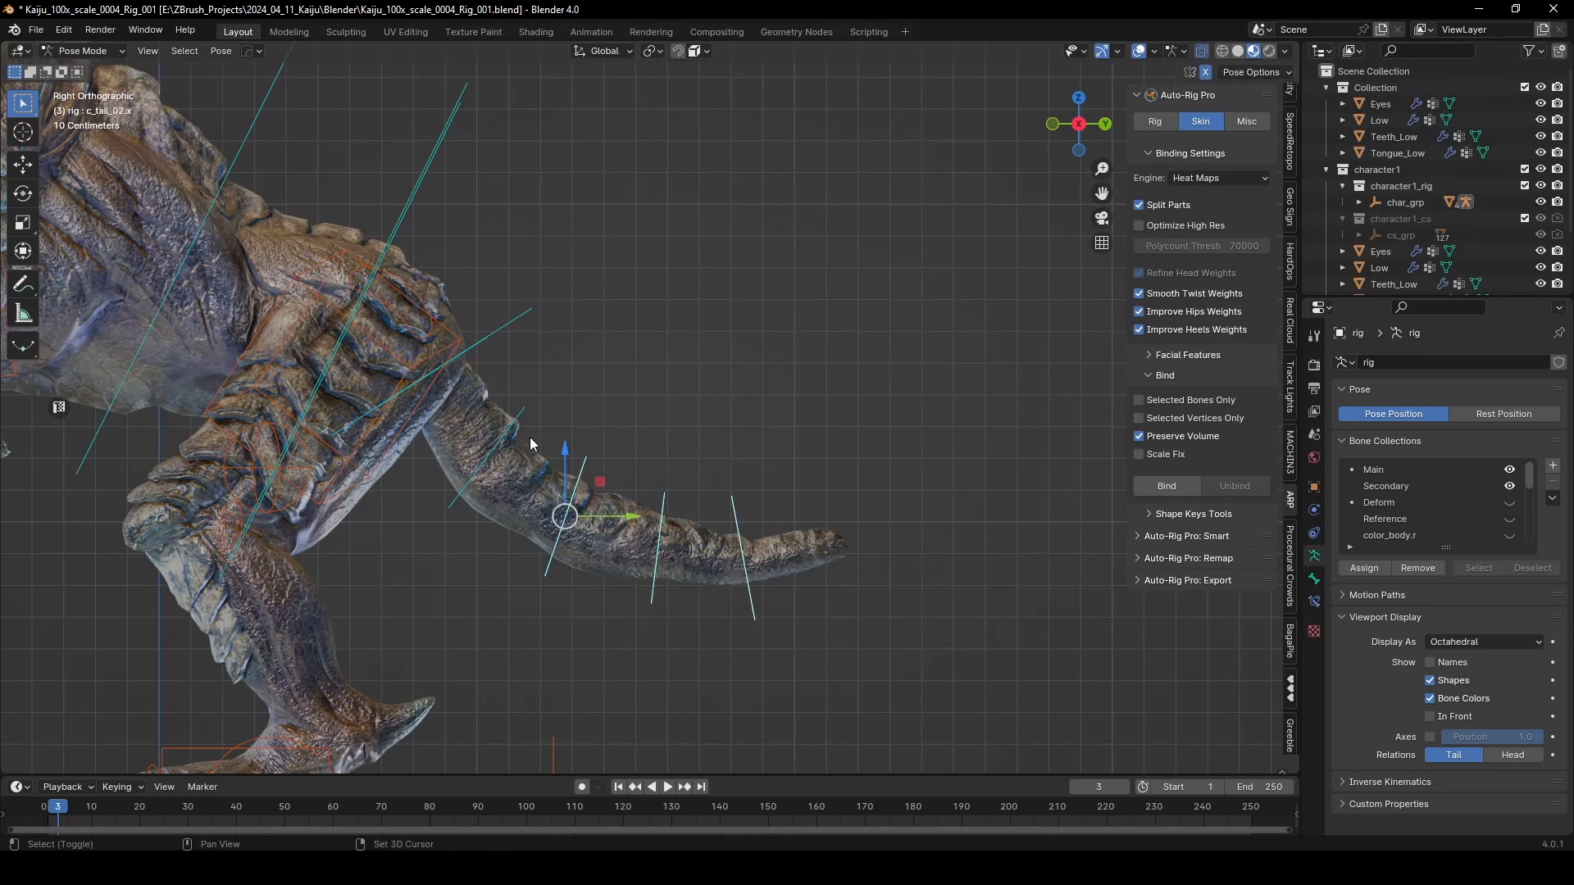
left_click(511, 421)
middle_click_drag(582, 337, 774, 487)
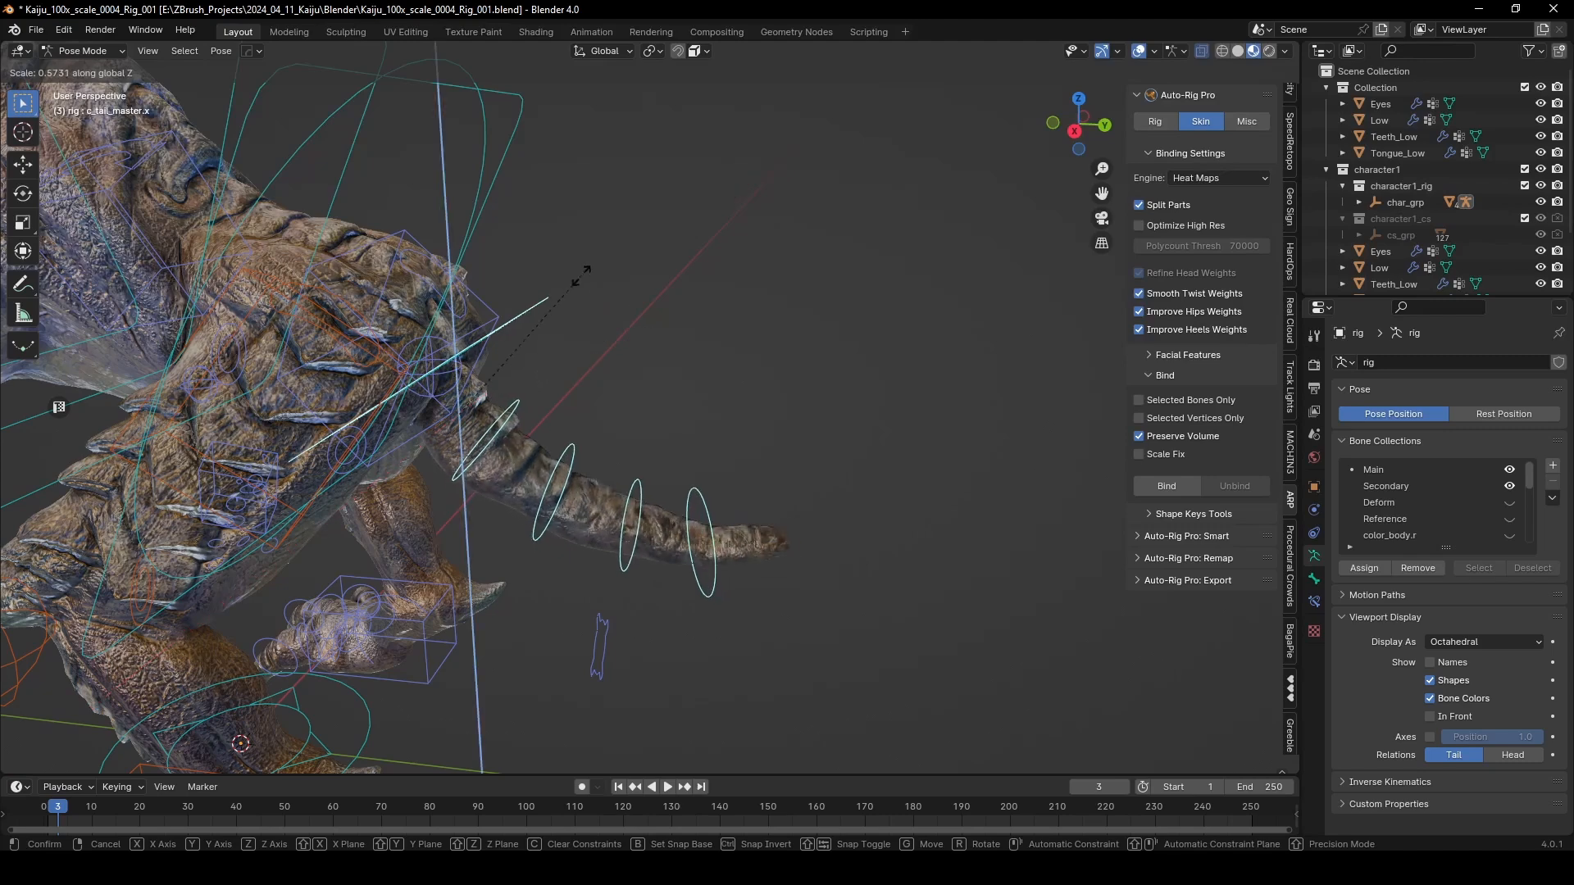
Step: Rotate all selected tail controllers together to test how the tail curls, and undo the rotation
key("r")
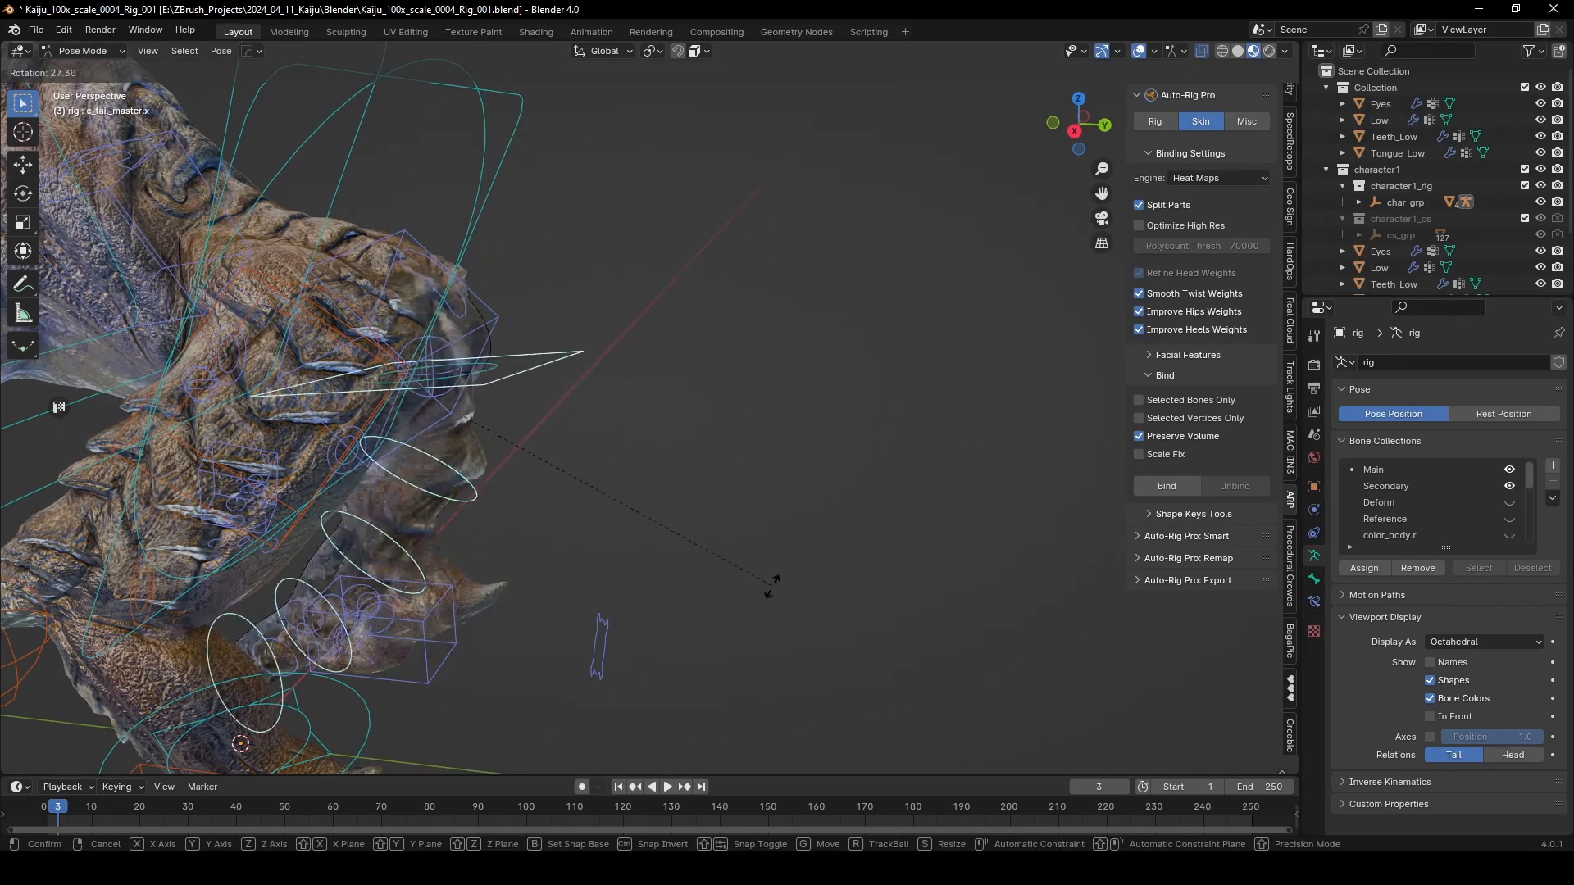
left_click(713, 277)
middle_click_drag(742, 327, 690, 392)
key("ctrl+z")
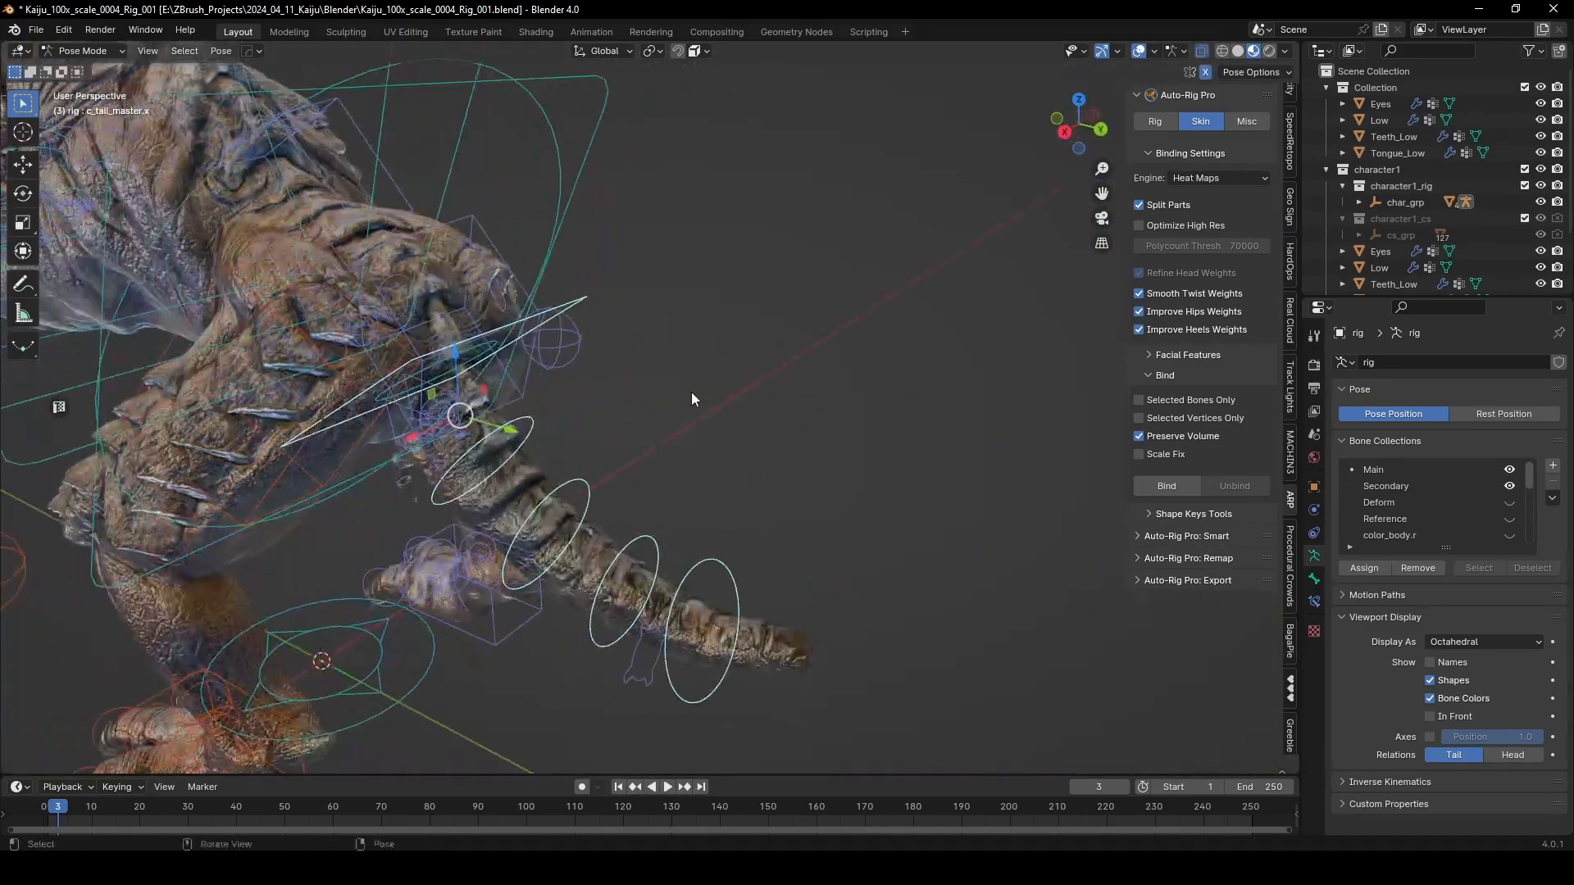
Step: Try rotating the selected tail controllers, including a trackball rotation, to test bending the tail freely
scroll(691, 392, "down", 2)
key("r")
right_click(666, 391)
key("r")
key("r")
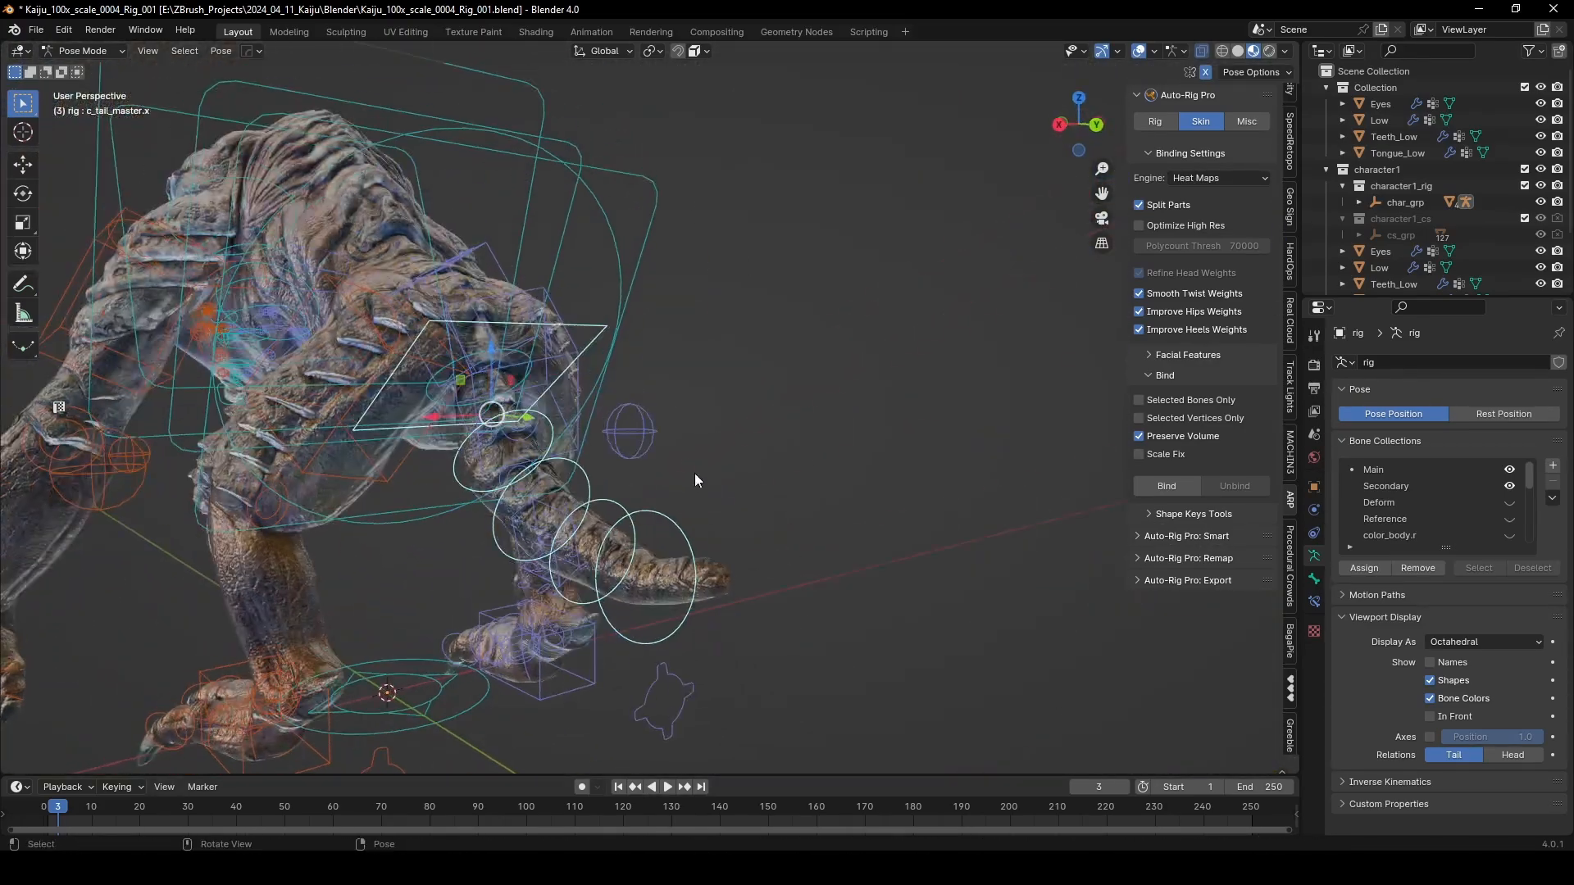
right_click(644, 427)
Step: Select only c_tail_master.x and try a trackball rotation from behind to test the tail's master control
left_click(583, 335)
left_click(593, 325)
middle_click_drag(594, 324, 587, 372)
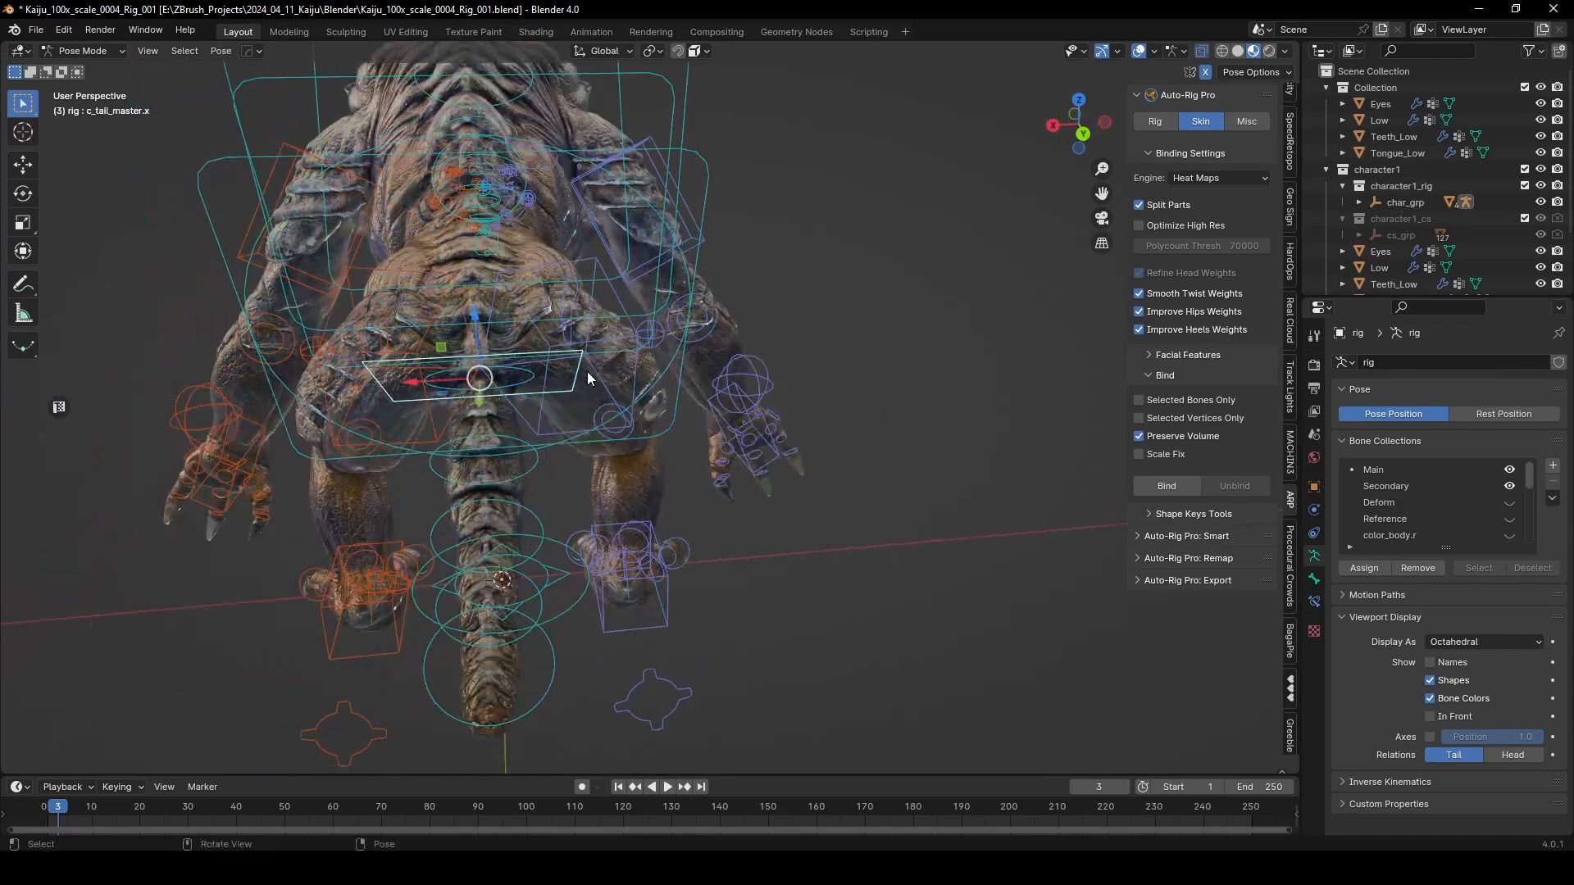
key("r")
key("r")
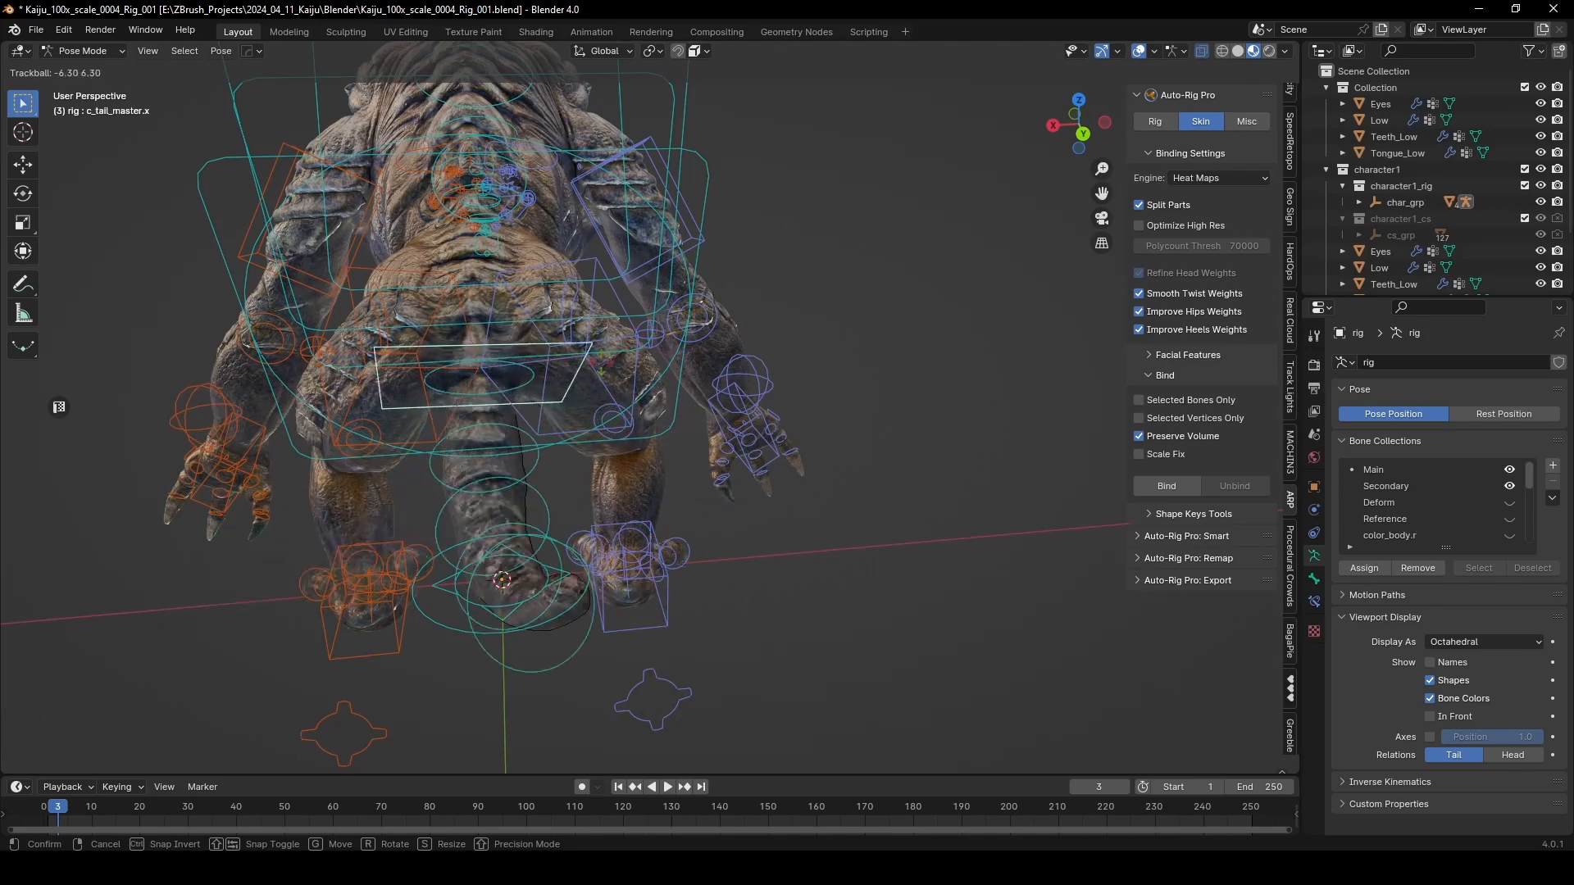
right_click(574, 381)
Step: In the right side view, try rotating the c_spine_01.x controller to test the spine deformation
middle_click_drag(471, 414, 639, 280)
left_click(607, 227)
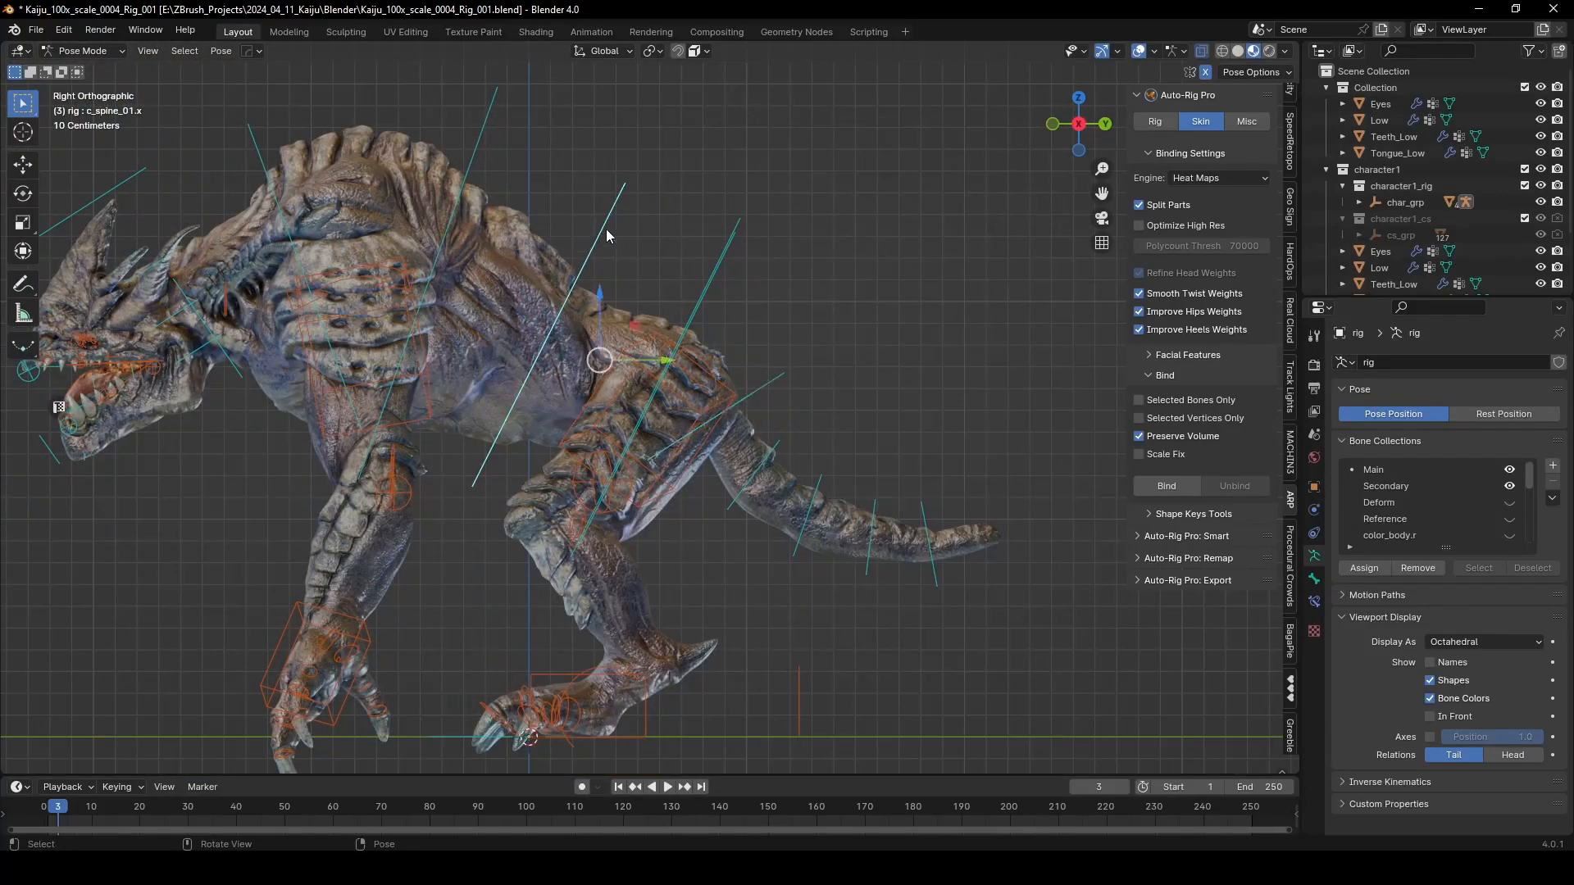
key("r")
right_click(608, 266)
Step: Try moving the c_root_master.x controller to test the whole body's movement at the hips
left_click(728, 236)
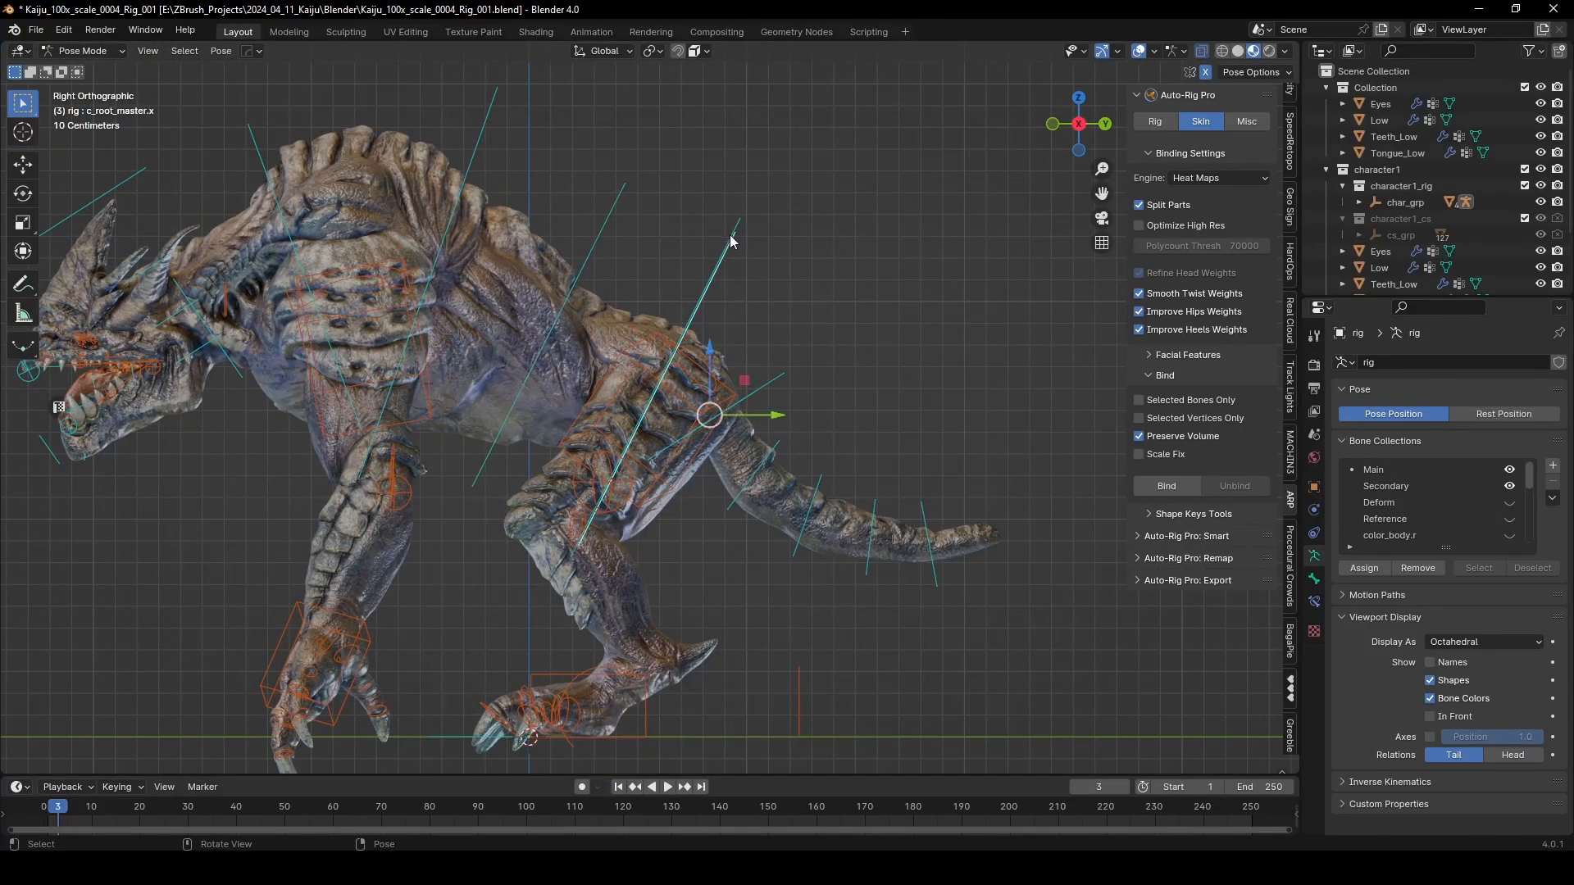
middle_click_drag(730, 237, 791, 233)
key("g")
right_click(758, 313)
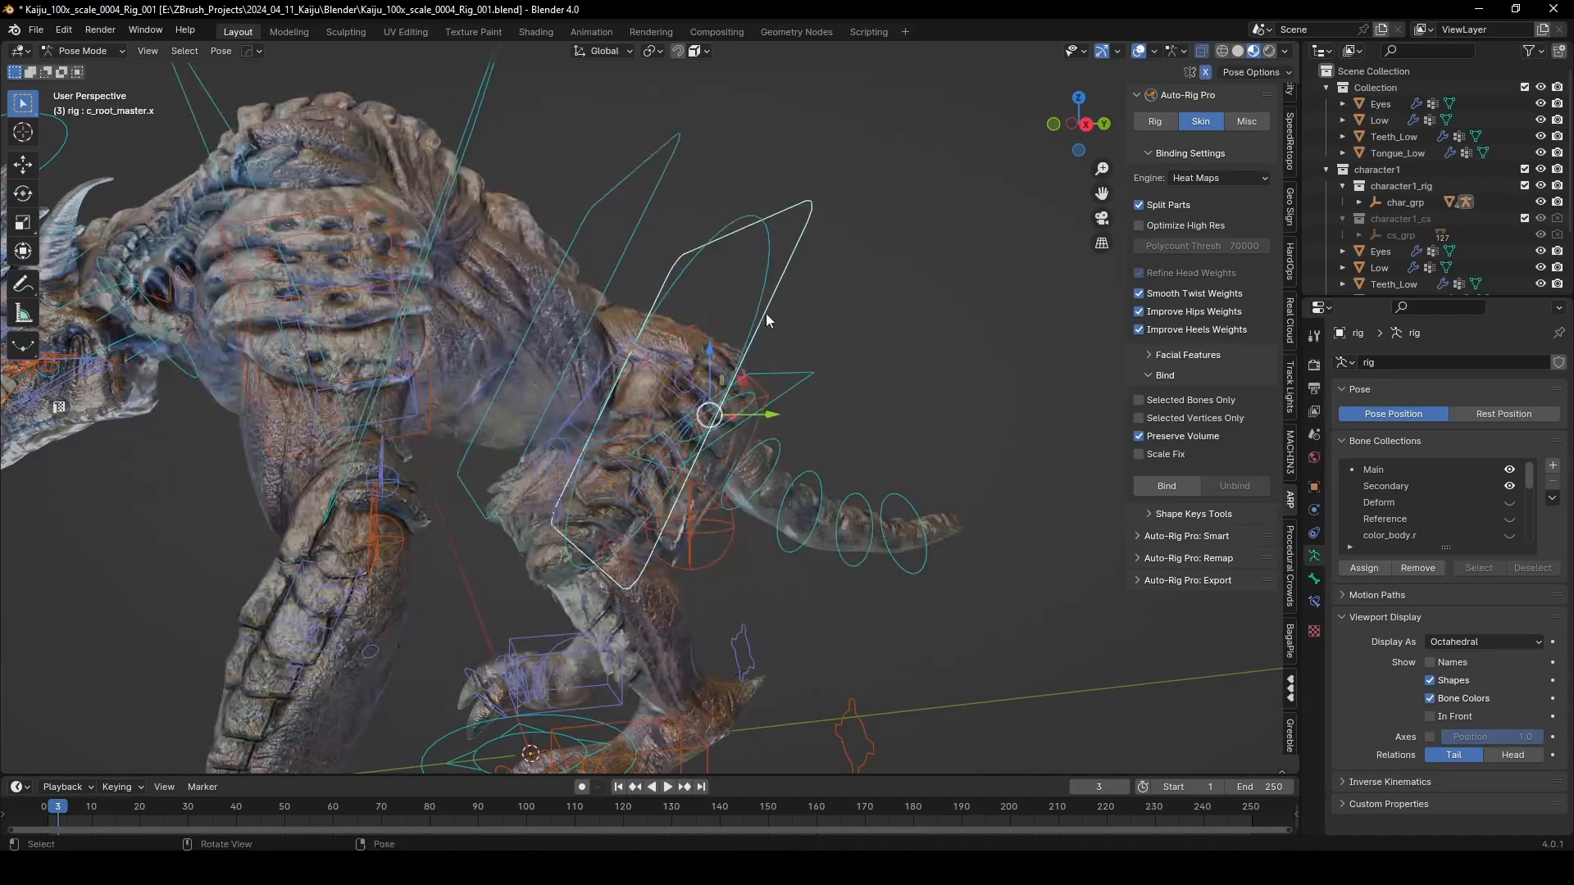
middle_click_drag(765, 313, 822, 389)
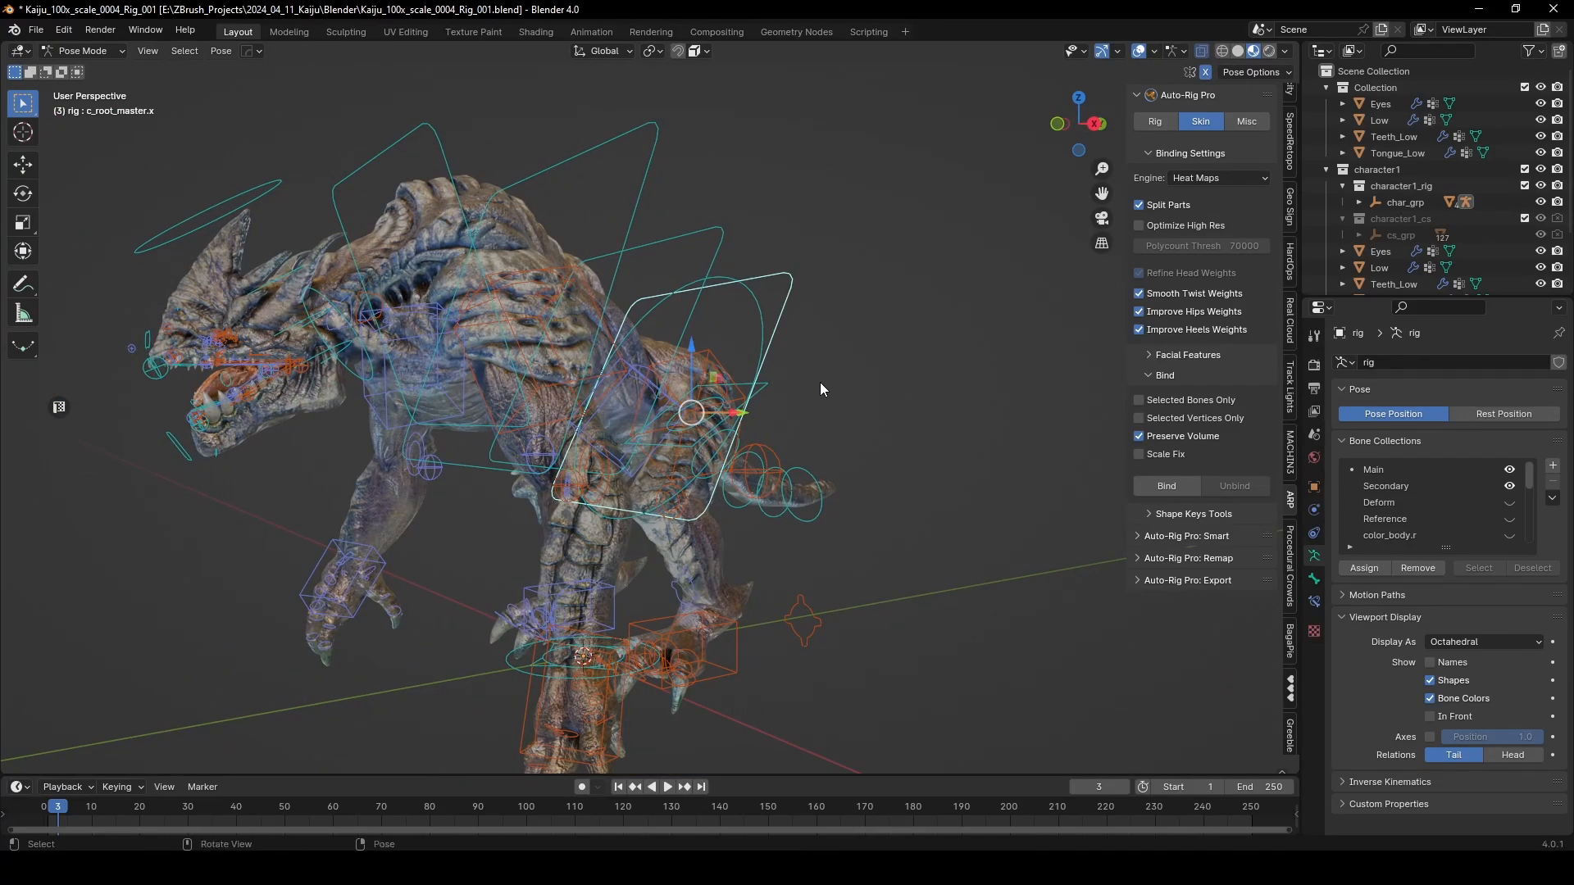
Step: Set the transform orientation to Normal, test moving c_root_master.x along its normal Z axis, and undo the move
key("shift+space")
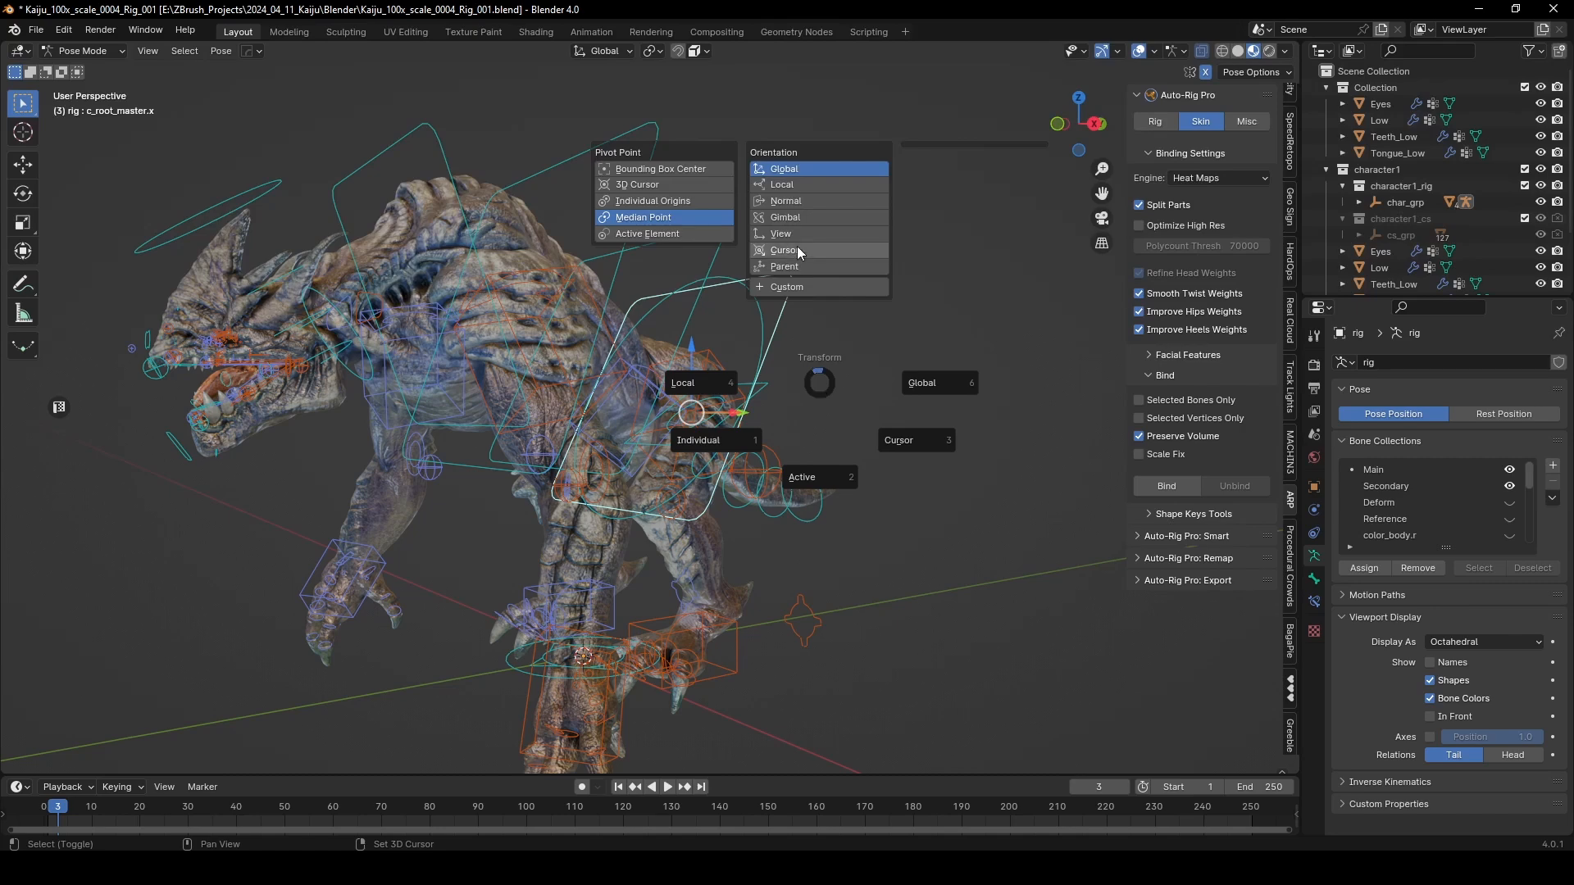
left_click(785, 201)
key("g")
key("z")
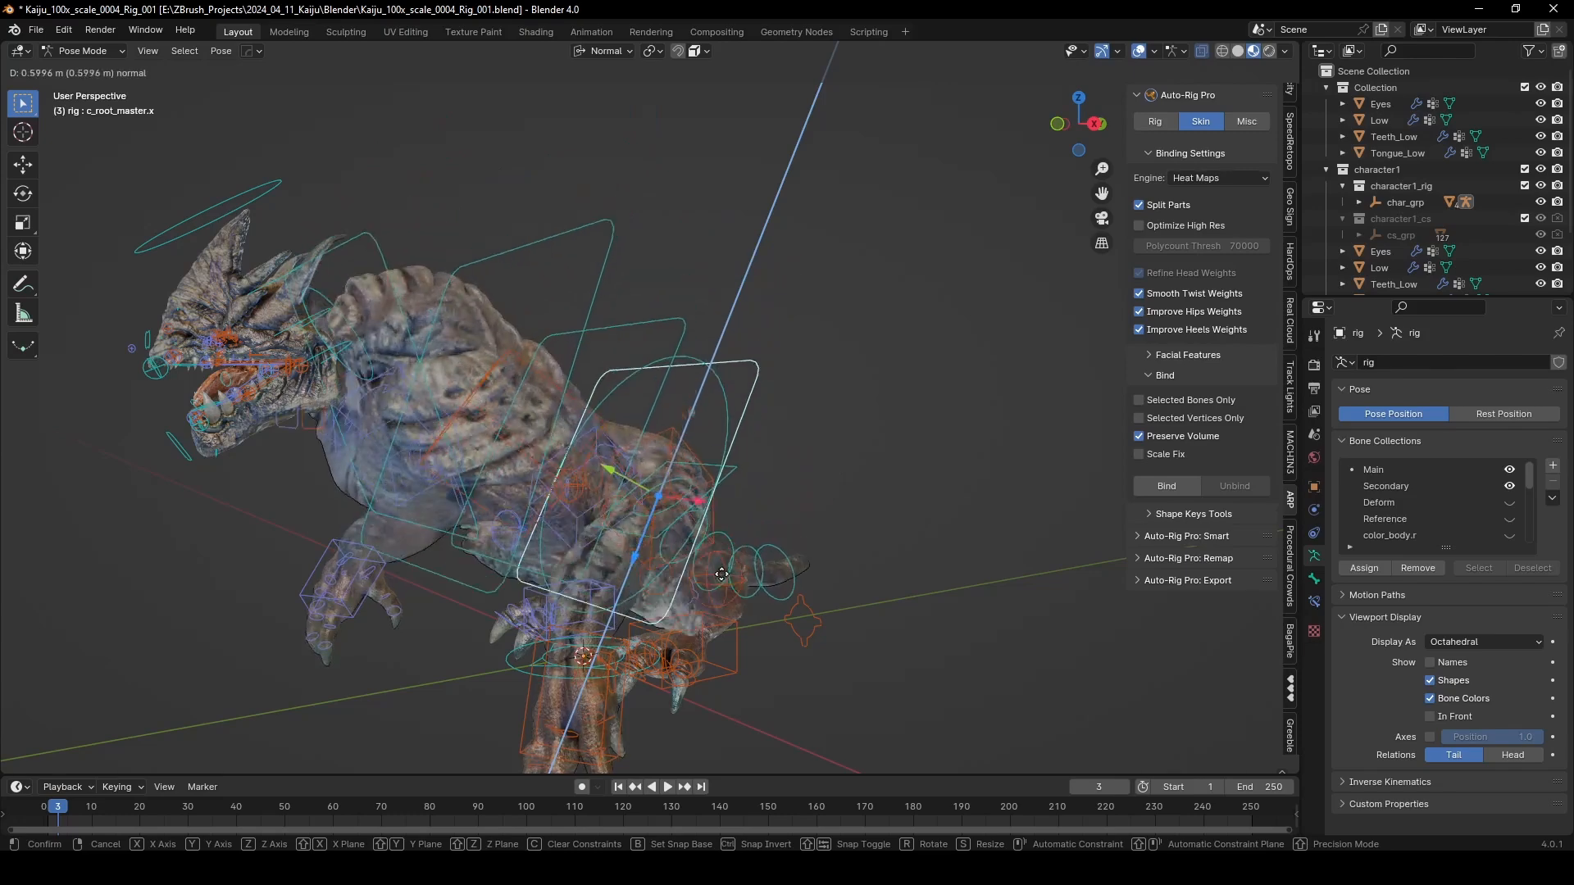
left_click(734, 558)
key("ctrl+z")
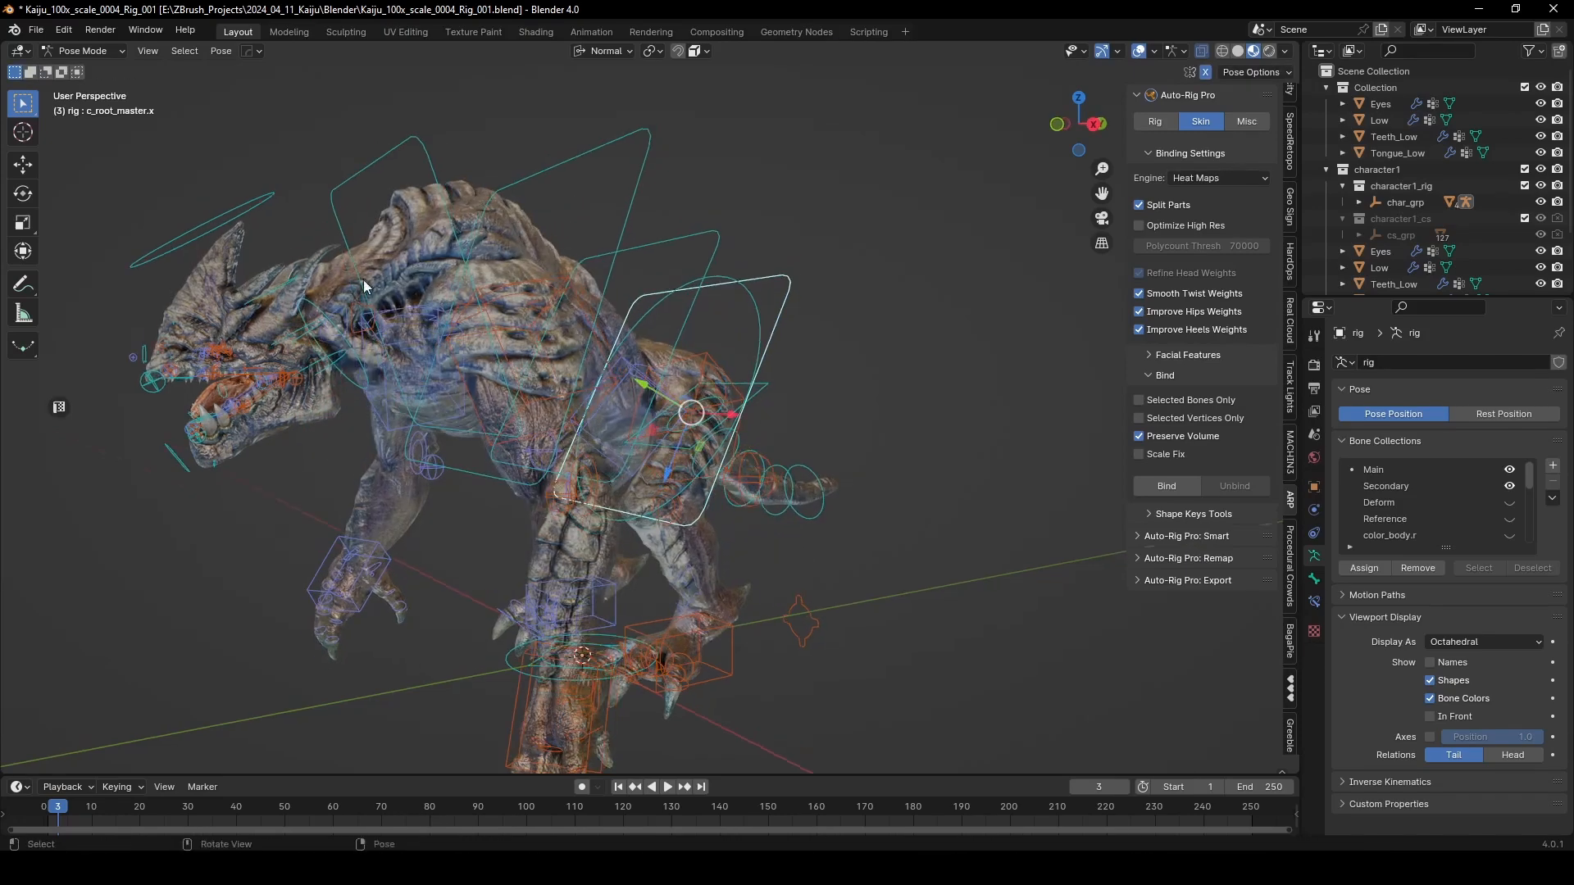
Step: Select c_spine_03.x, open the Auto-Rig Pro reference bones for editing, and frame the spine_01_ref.x bone
left_click(402, 151)
middle_click_drag(402, 156, 524, 256)
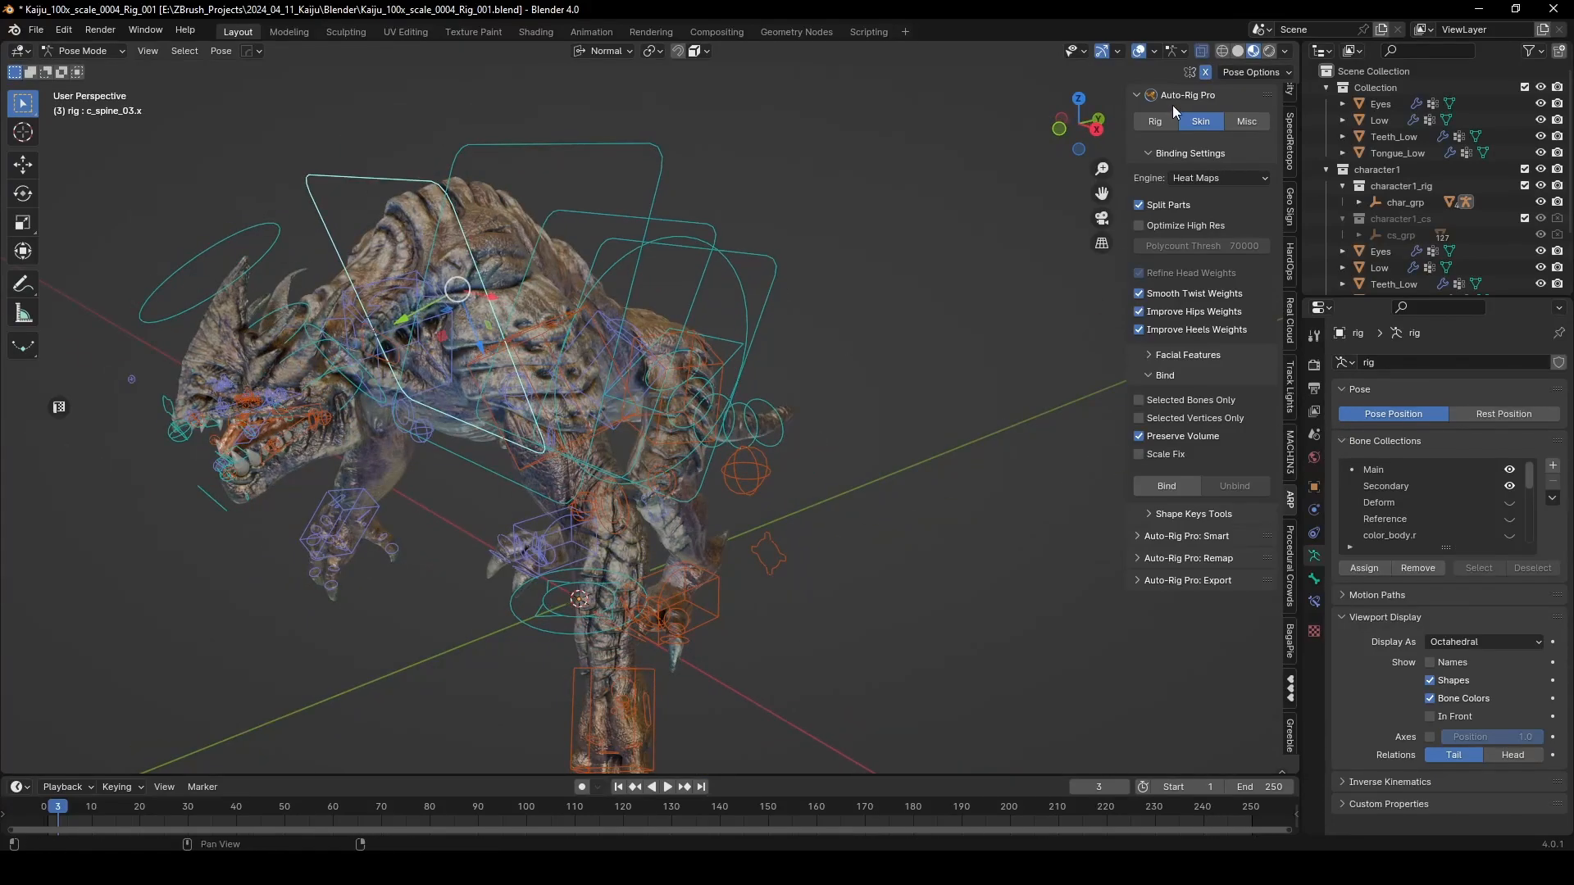
left_click(1155, 121)
left_click(1222, 299)
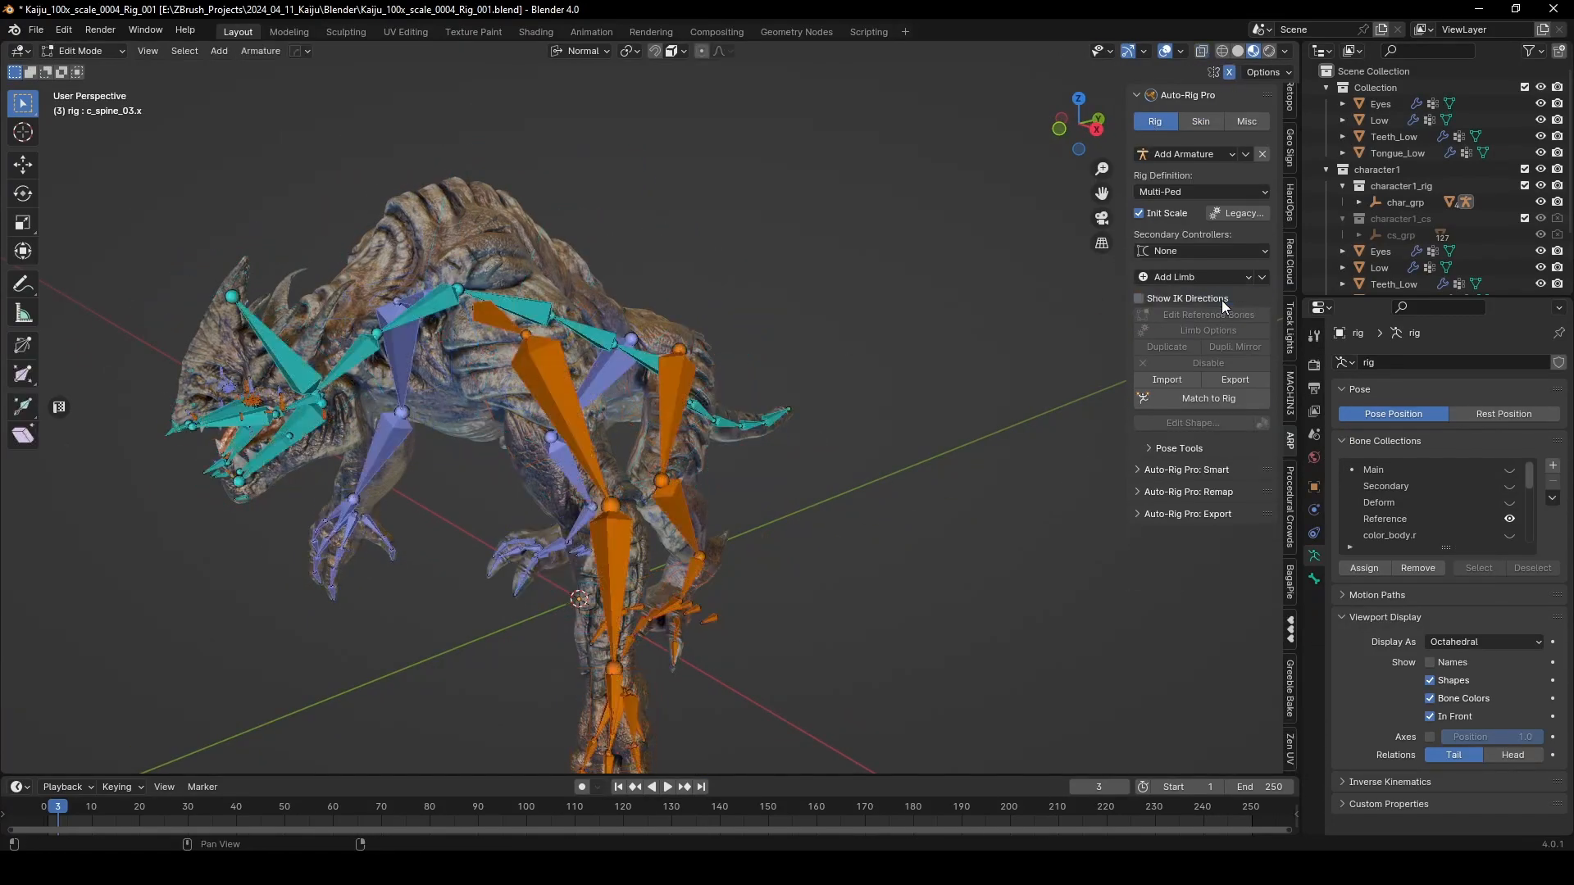
scroll(607, 322, "up", 1)
middle_click_drag(606, 321, 547, 327)
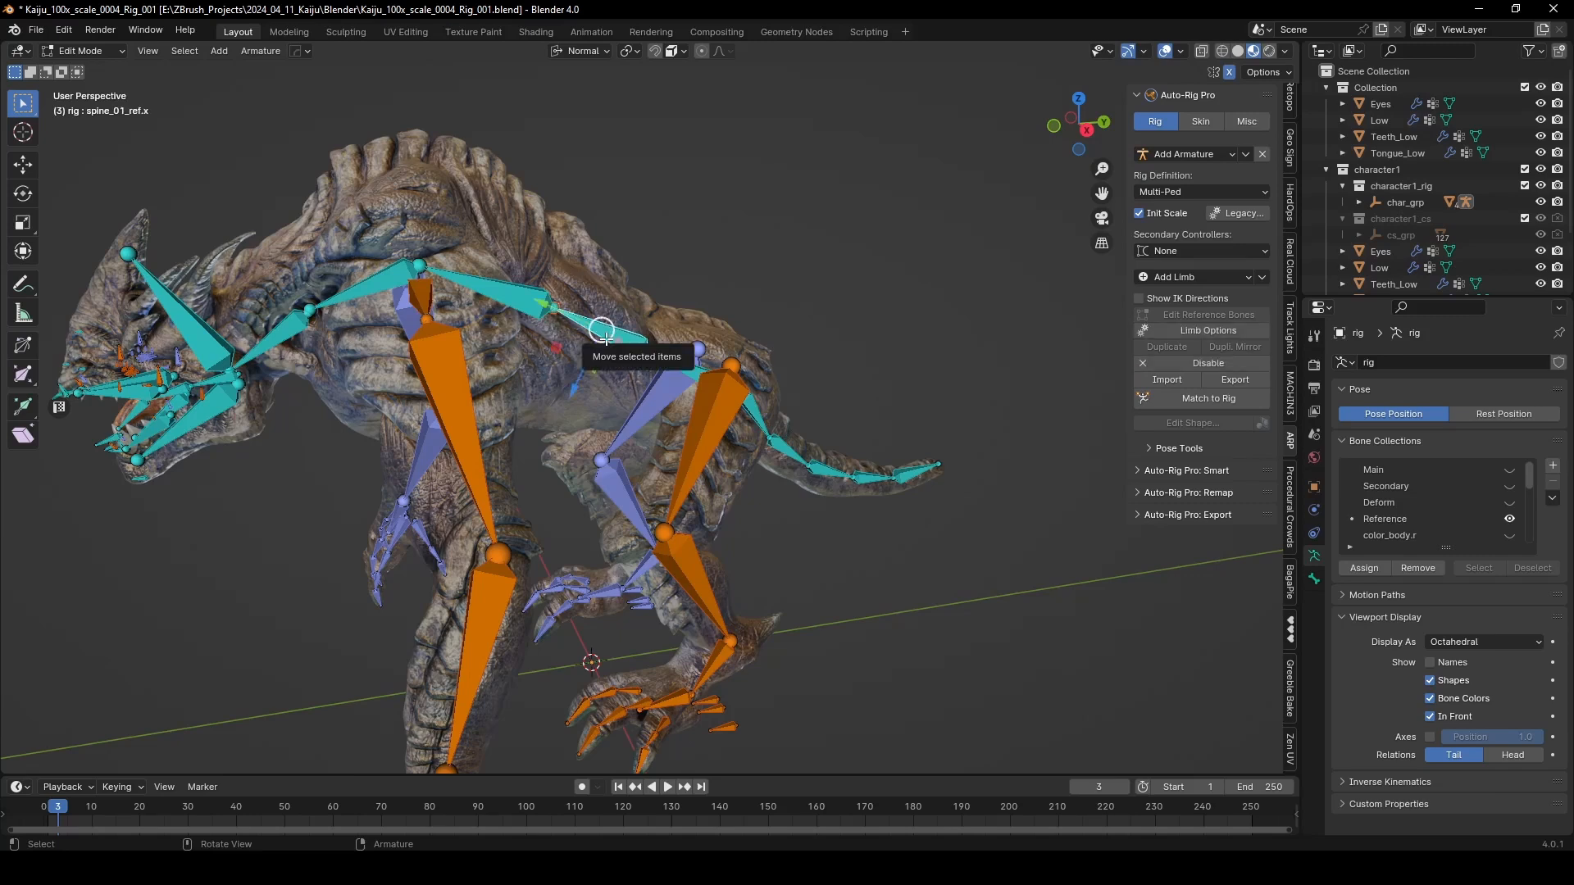
Step: Switch the reference skeleton to Pose Mode, try rotating spine_01_ref.x, and inspect the spine and shoulder bones
key("ctrl+Tab")
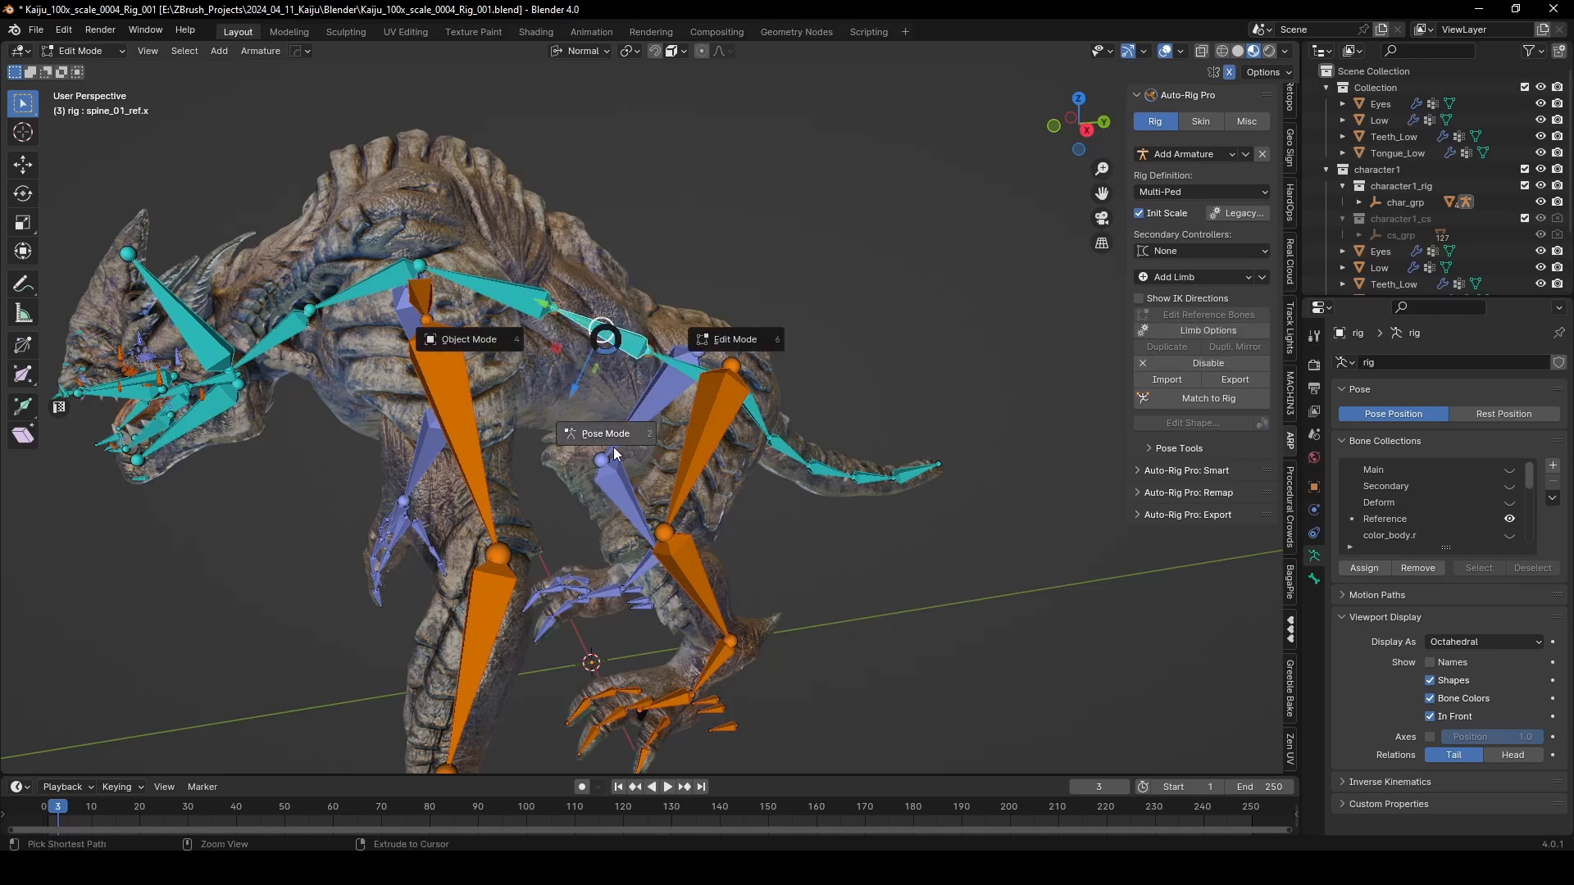
left_click(613, 420)
key("r")
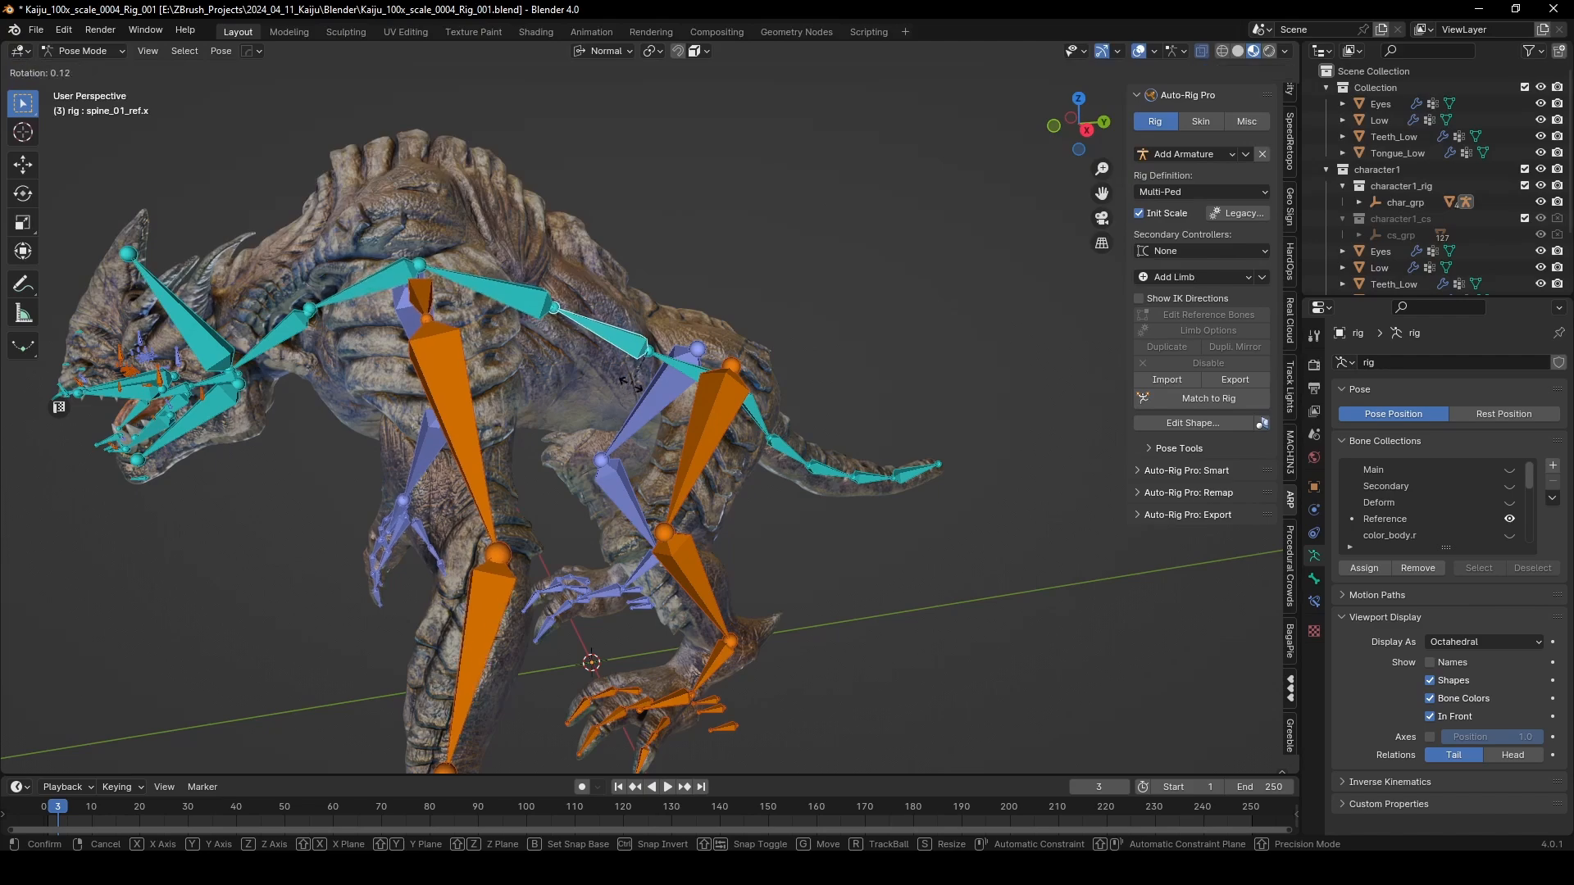
right_click(445, 330)
scroll(443, 330, "up", 1)
middle_click_drag(428, 324, 335, 422)
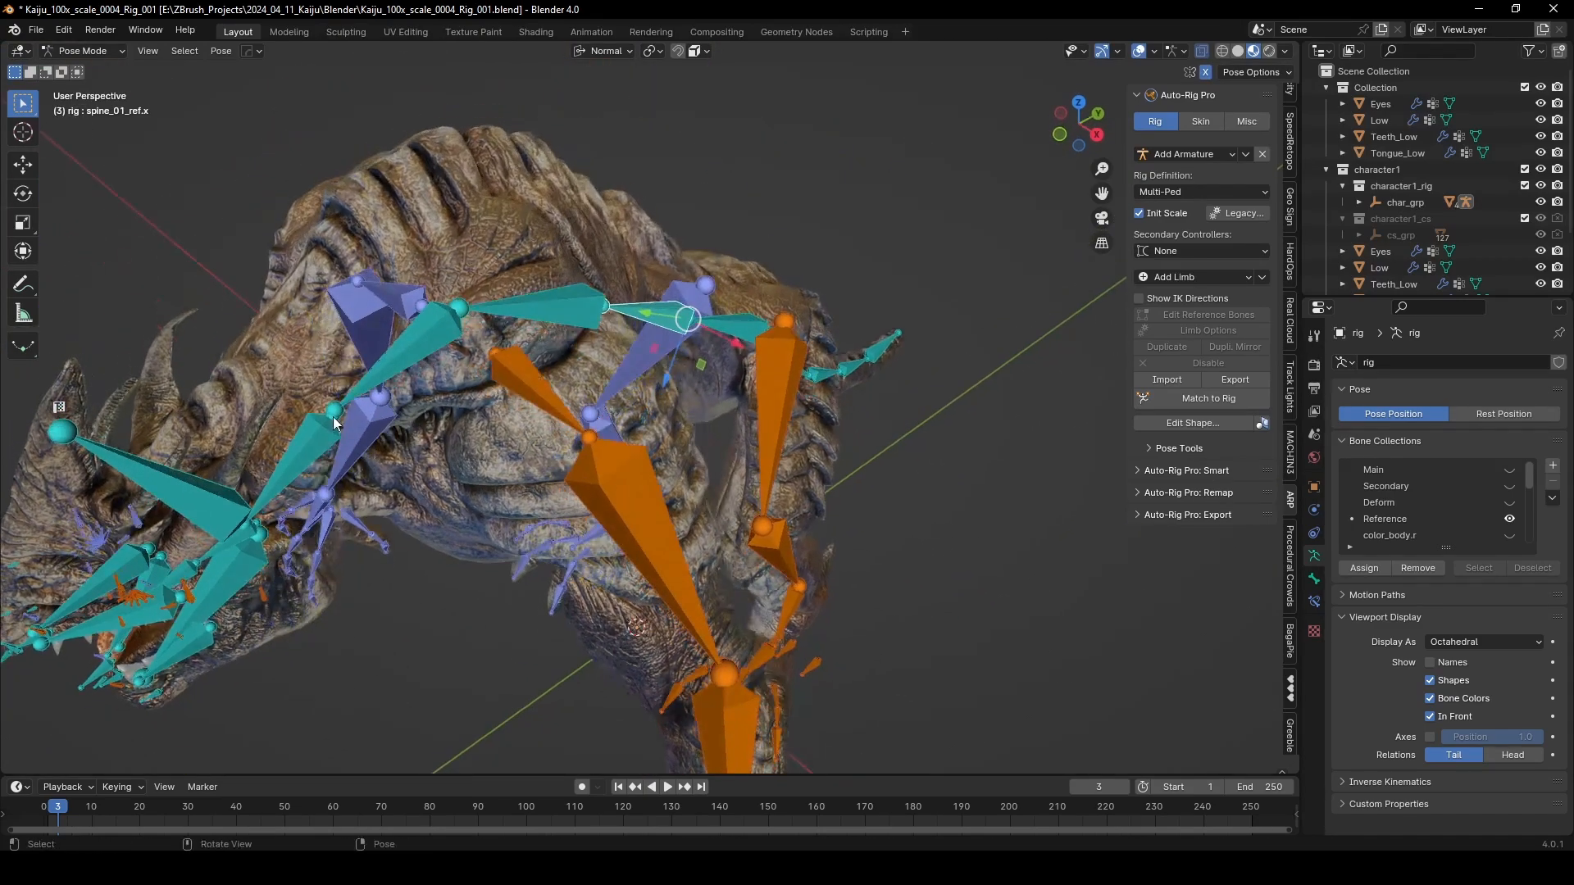
Step: Parent neck_ref.x to spine_03_ref.x in Edit Mode using the Keep Offset option
left_click(297, 432)
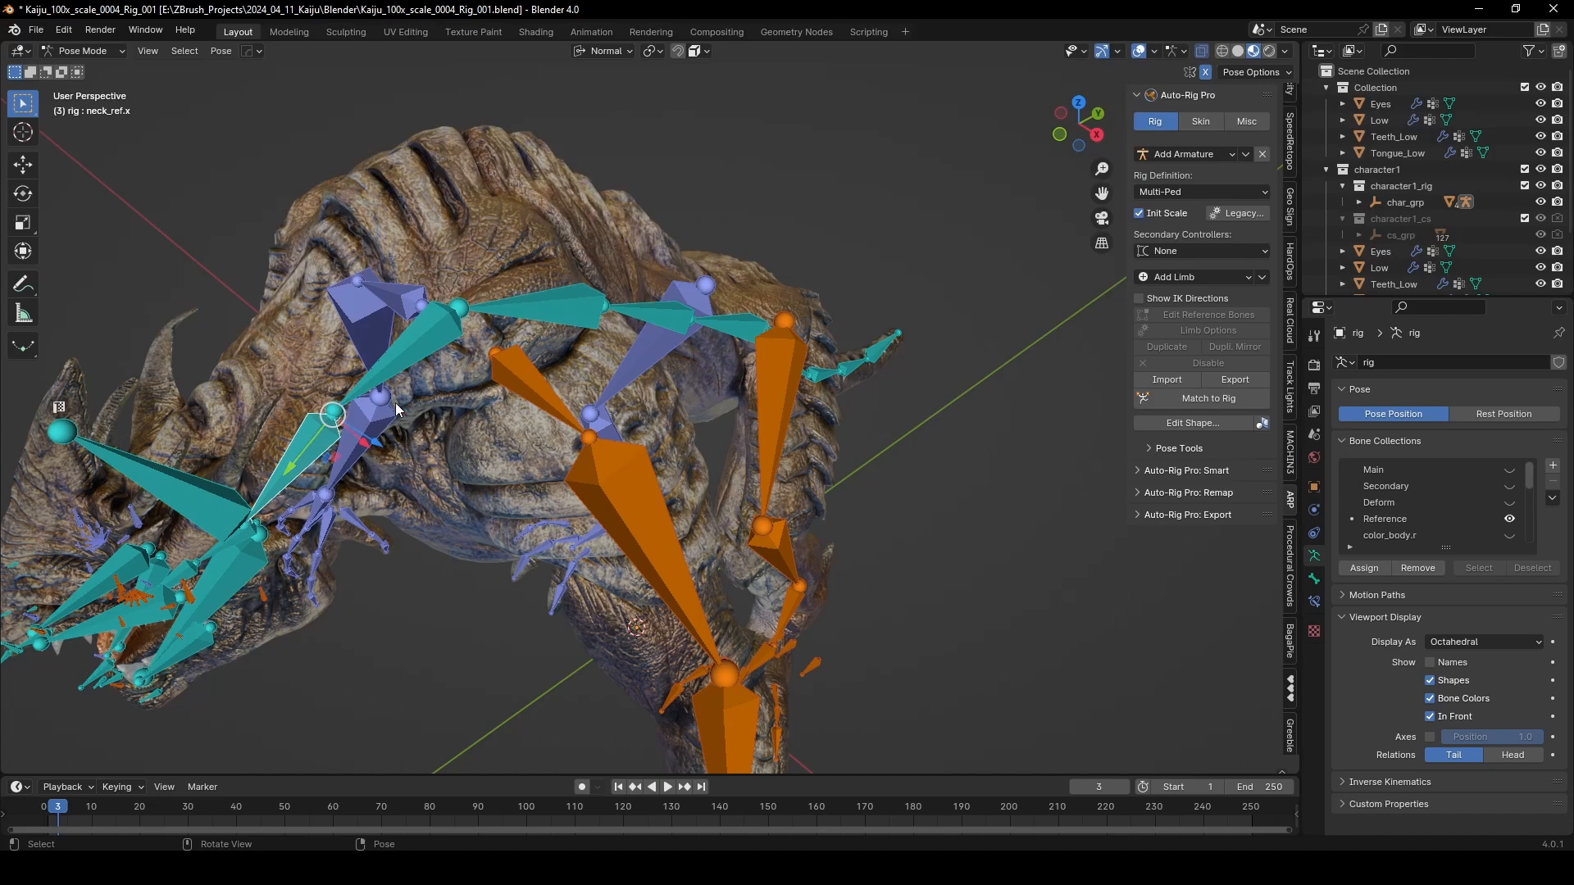
key("Tab")
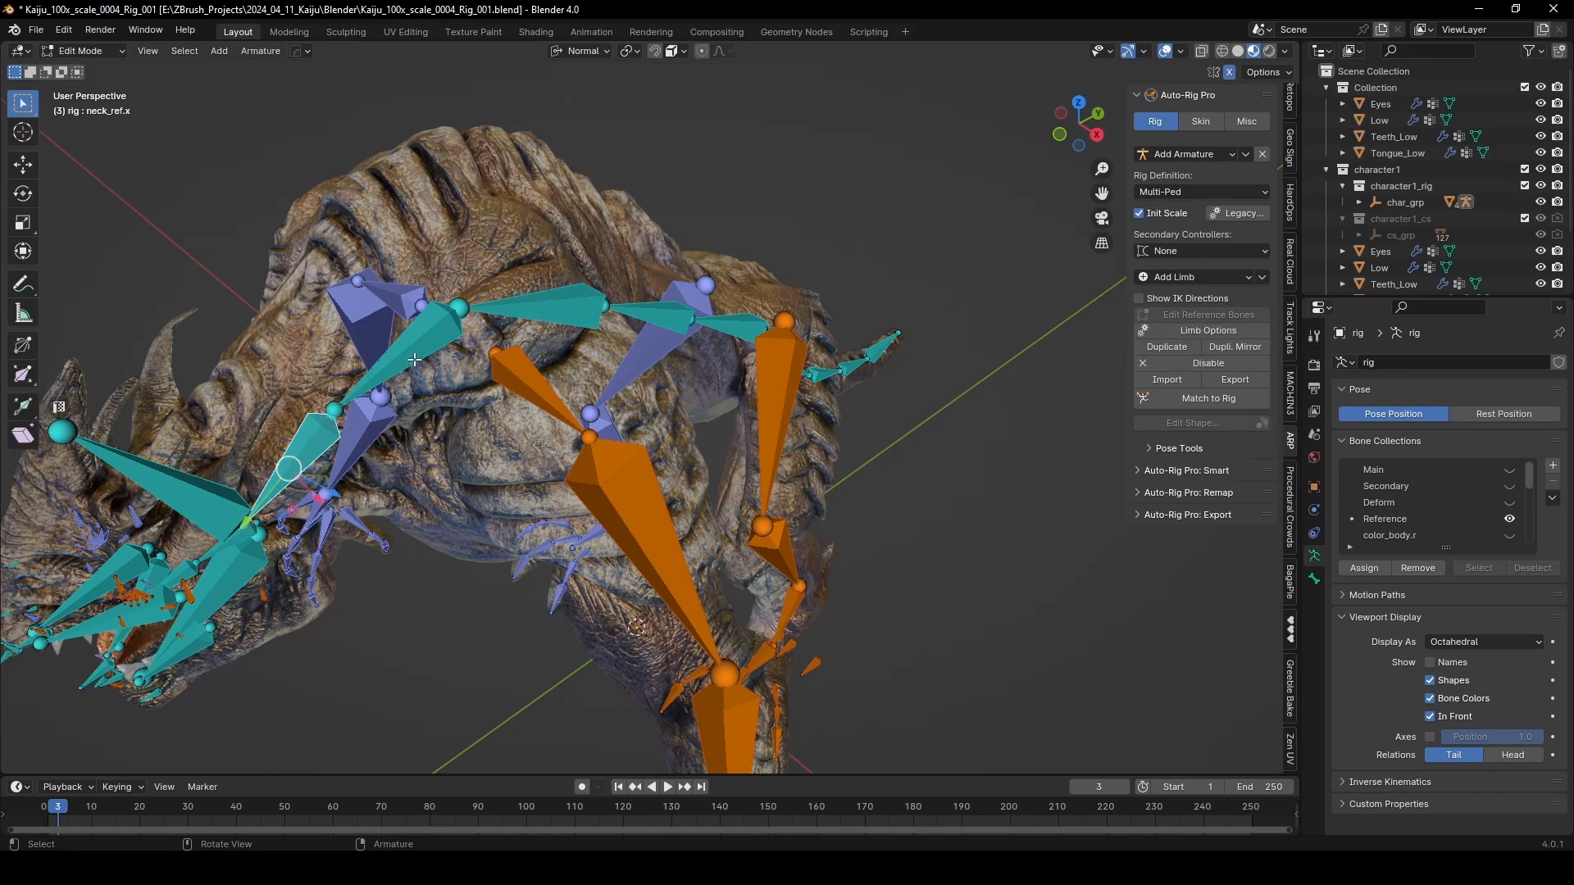
left_click(415, 359)
middle_click_drag(414, 358, 456, 358)
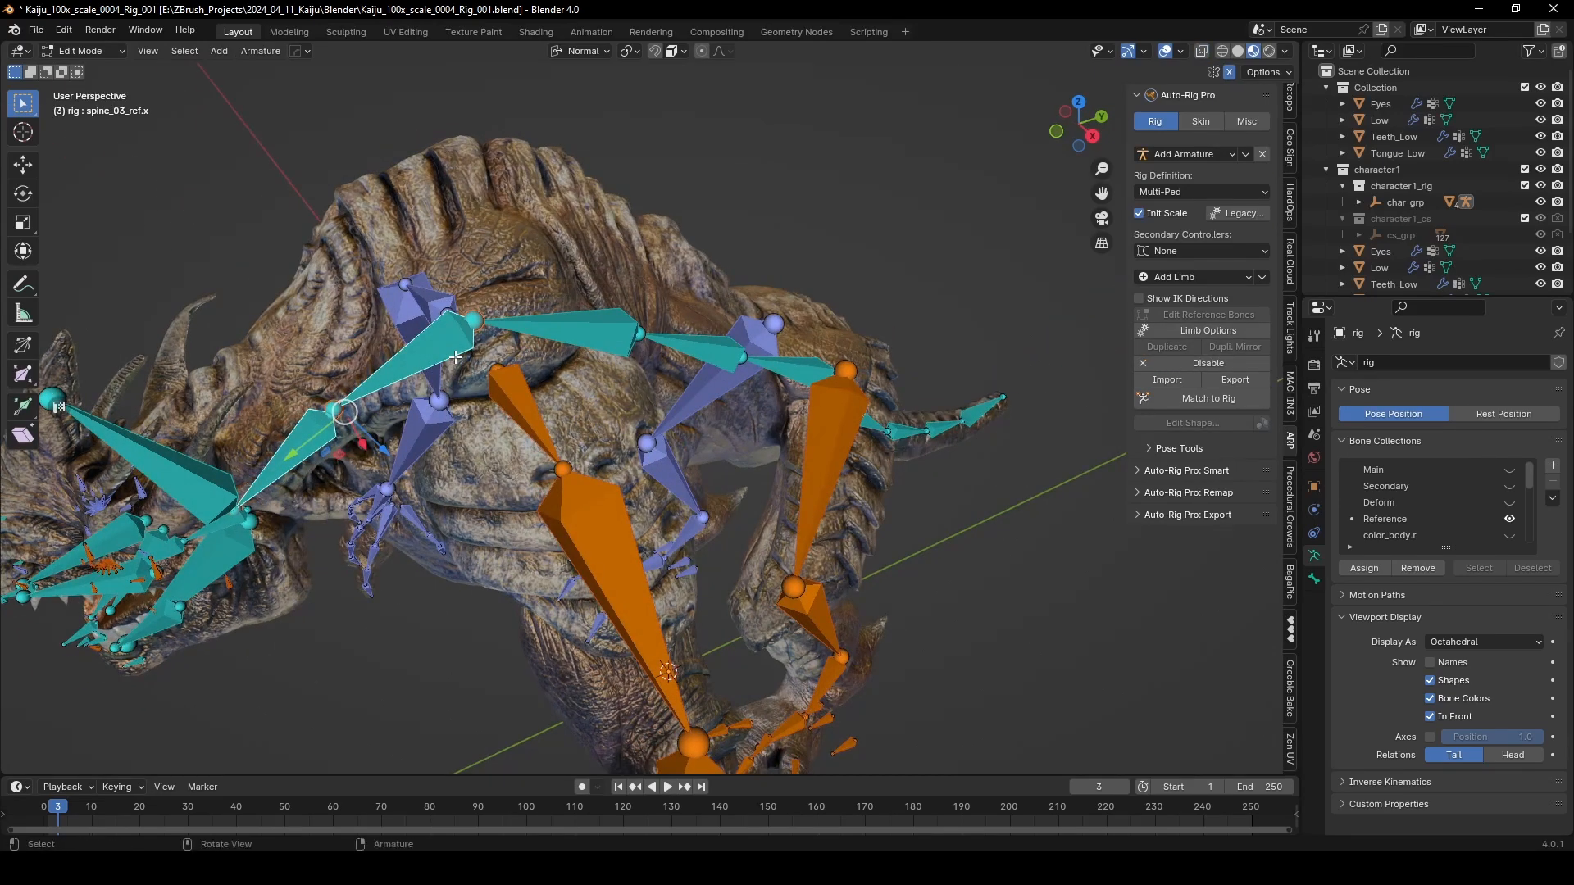
left_click(456, 363)
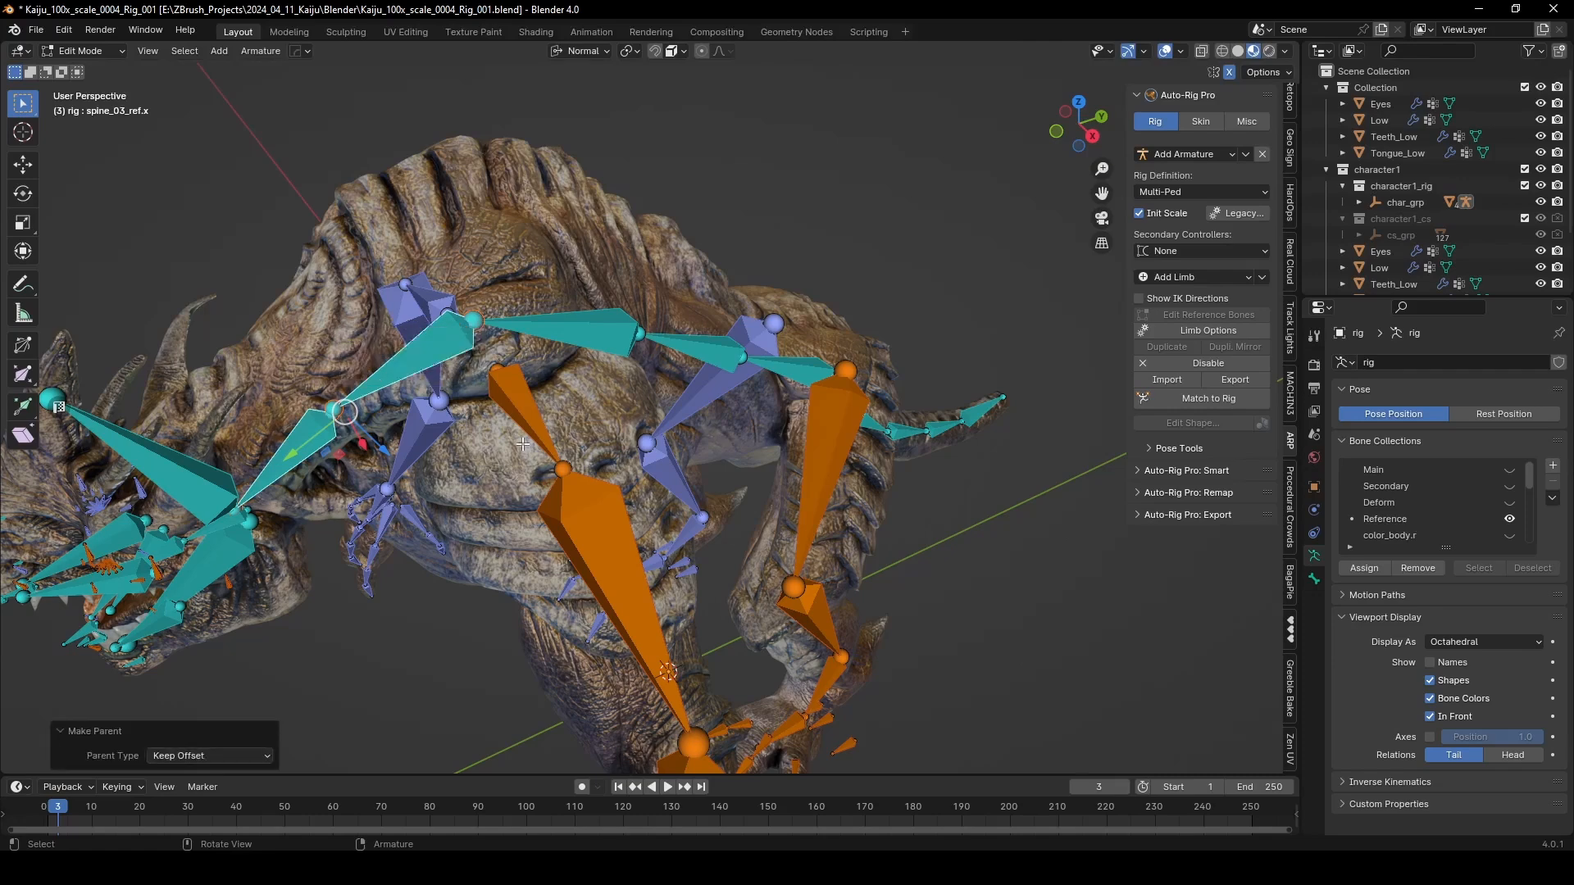
middle_click_drag(456, 363, 609, 371)
Step: Select spine_02_ref.x, switch the reference skeleton to Pose Mode, and test rotating the bone while viewing the chain from several angles
left_click(602, 360)
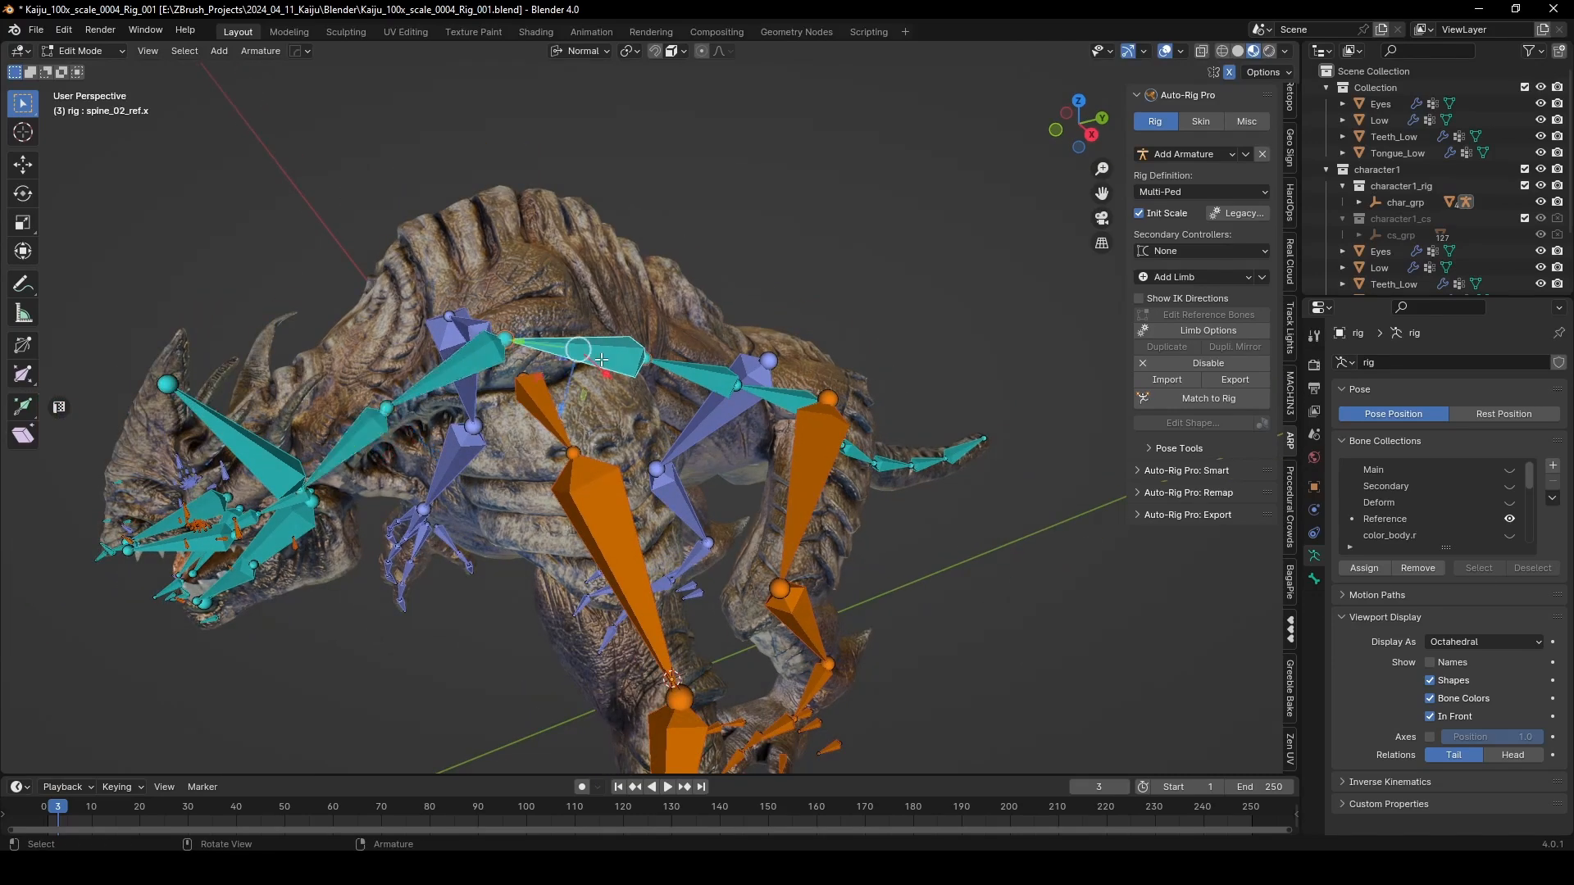
key("ctrl+Tab")
left_click(608, 454)
middle_click_drag(725, 443, 731, 416)
key("r")
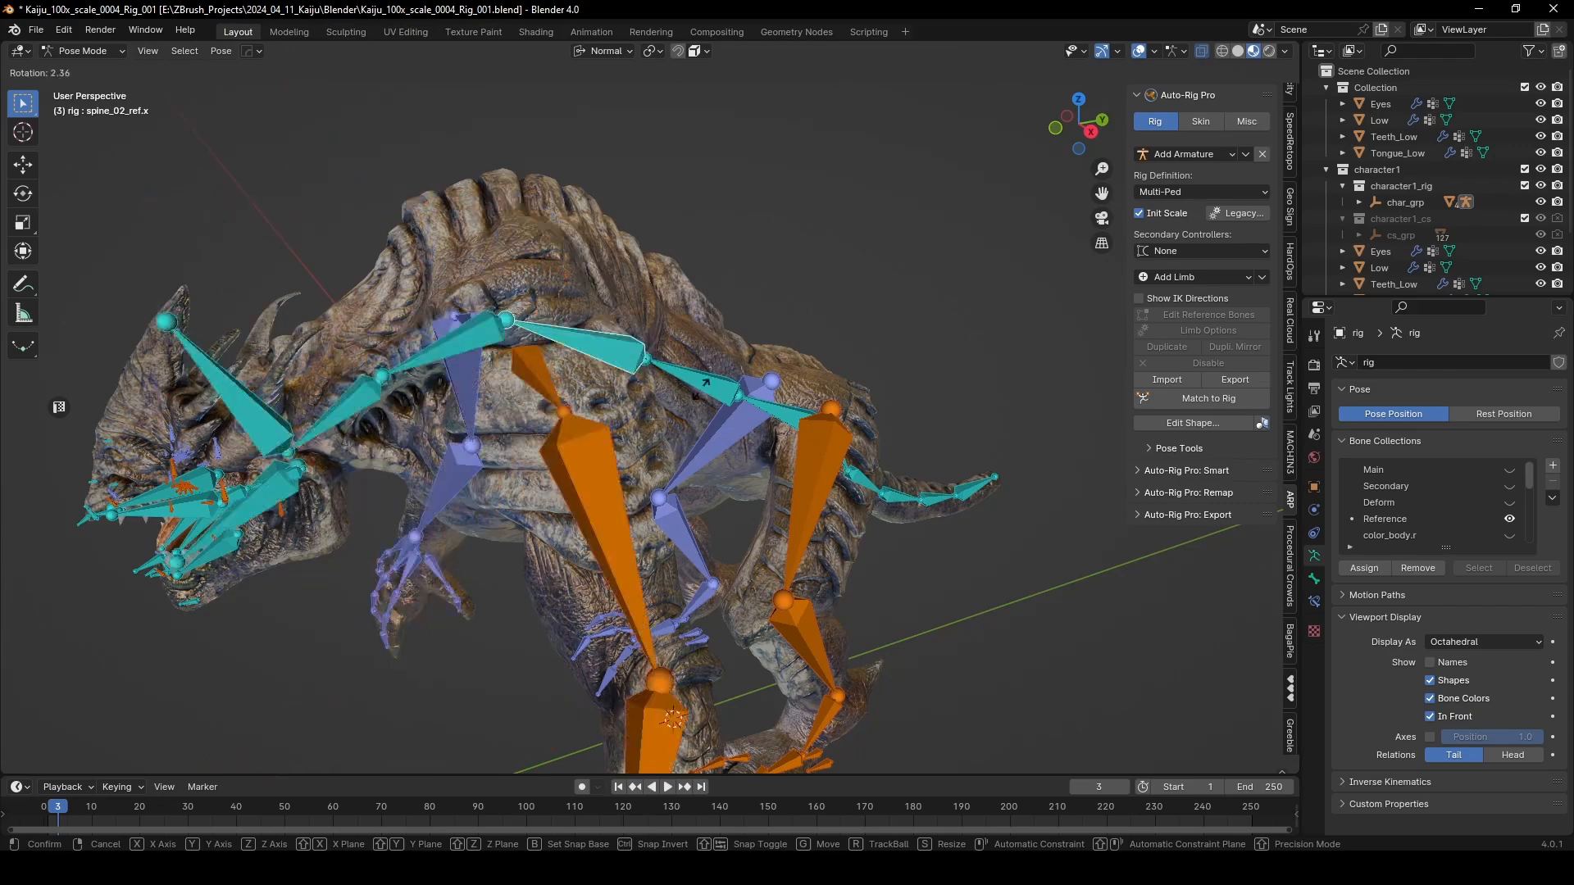
right_click(577, 426)
middle_click_drag(579, 426, 588, 392)
key("r")
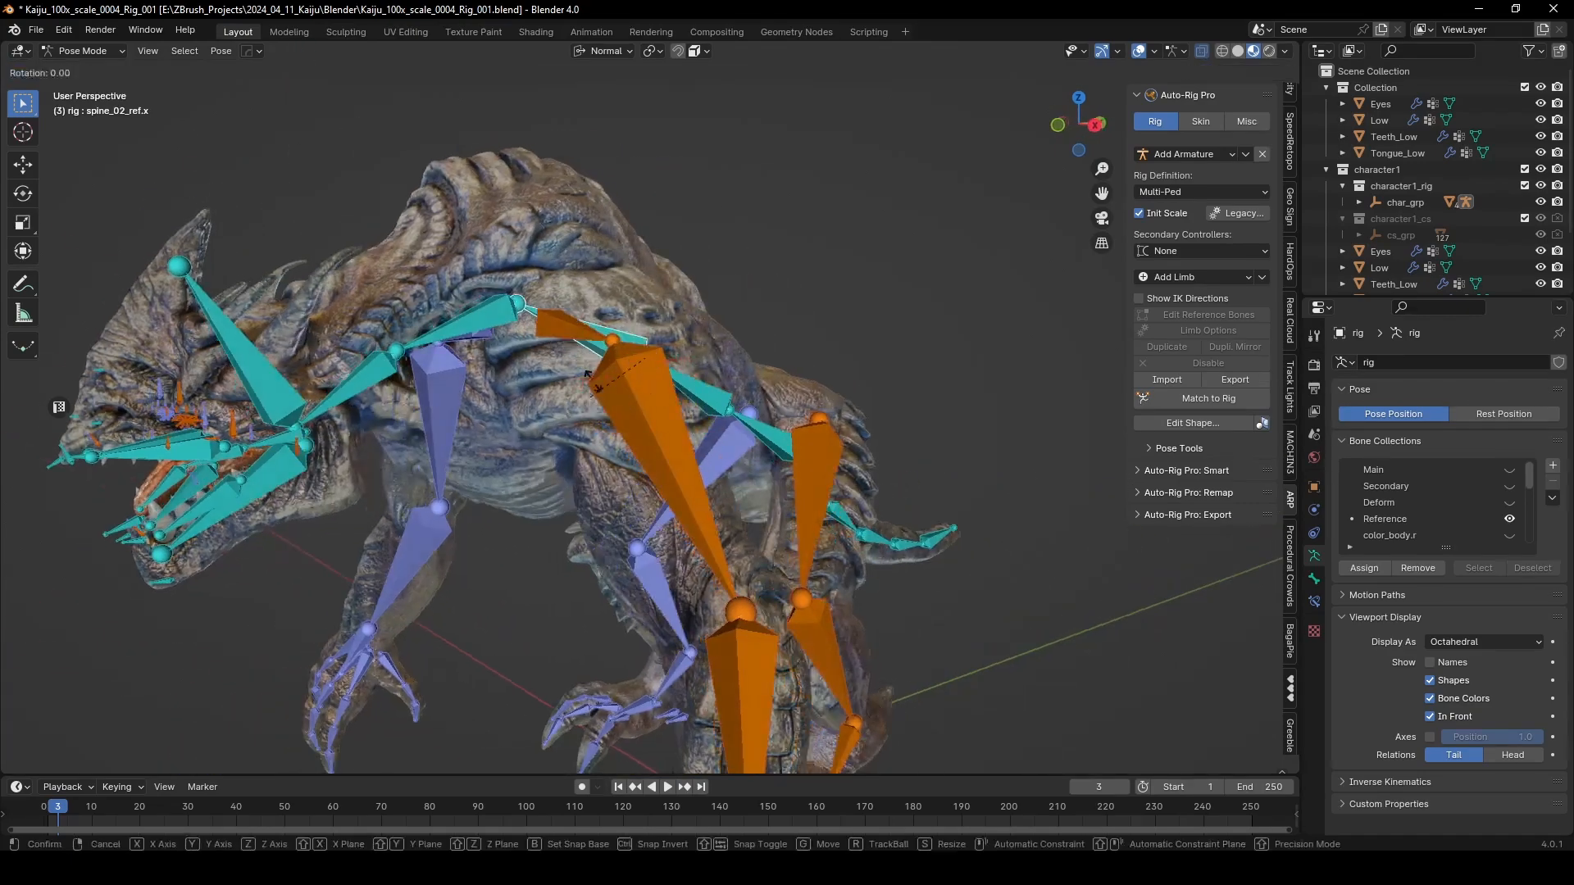
right_click(438, 429)
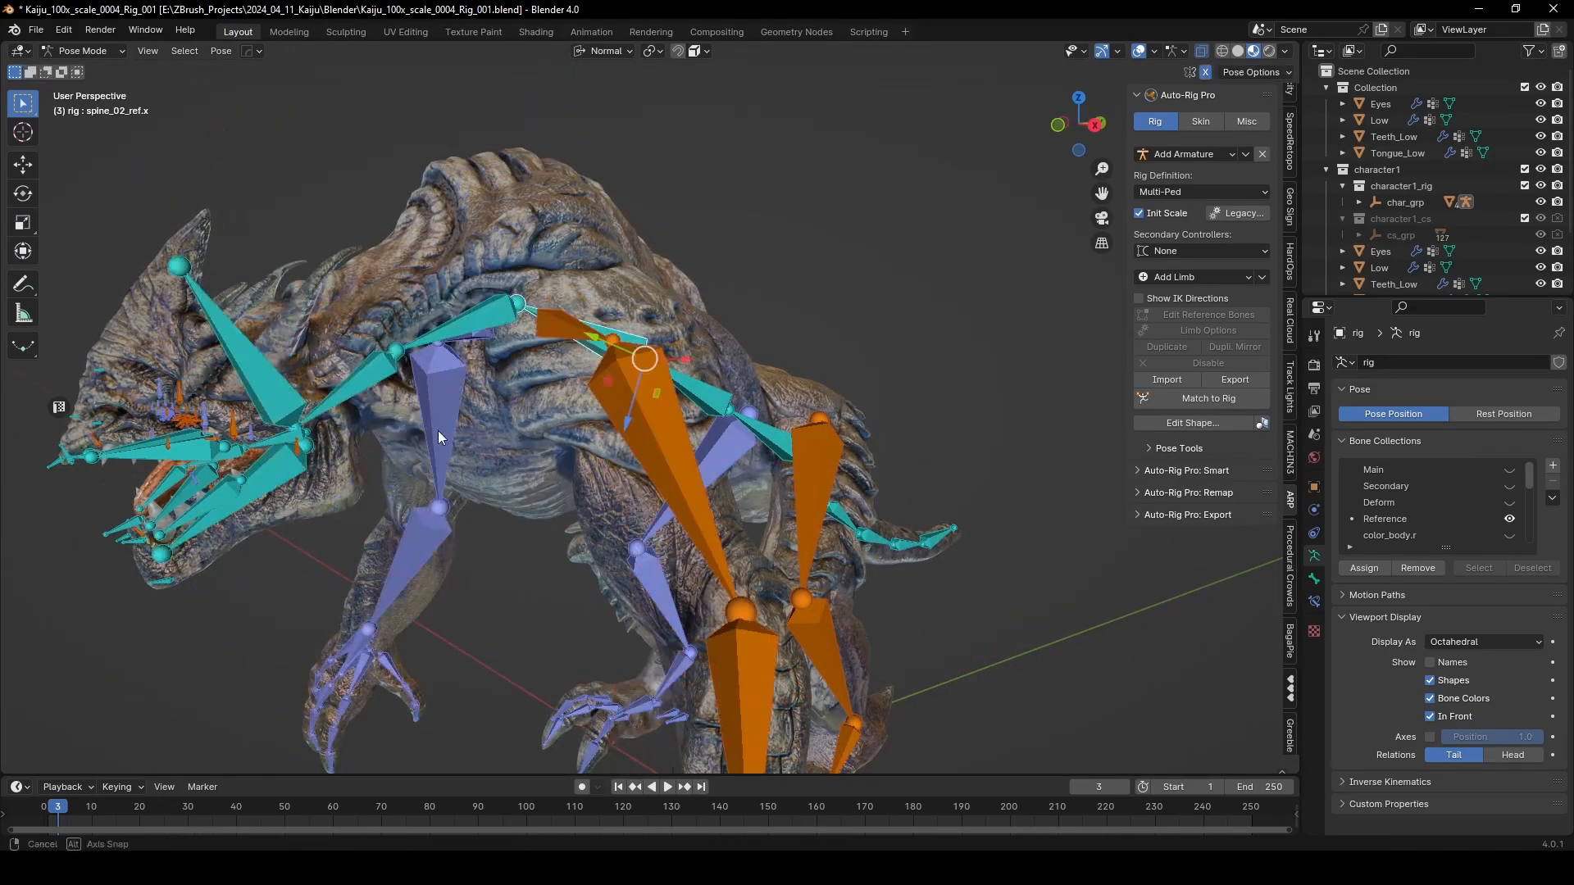
mouse_move(438, 430)
middle_mouse_down()
mouse_move(521, 413)
mouse_move(484, 403)
mouse_move(434, 441)
middle_mouse_up()
key("r")
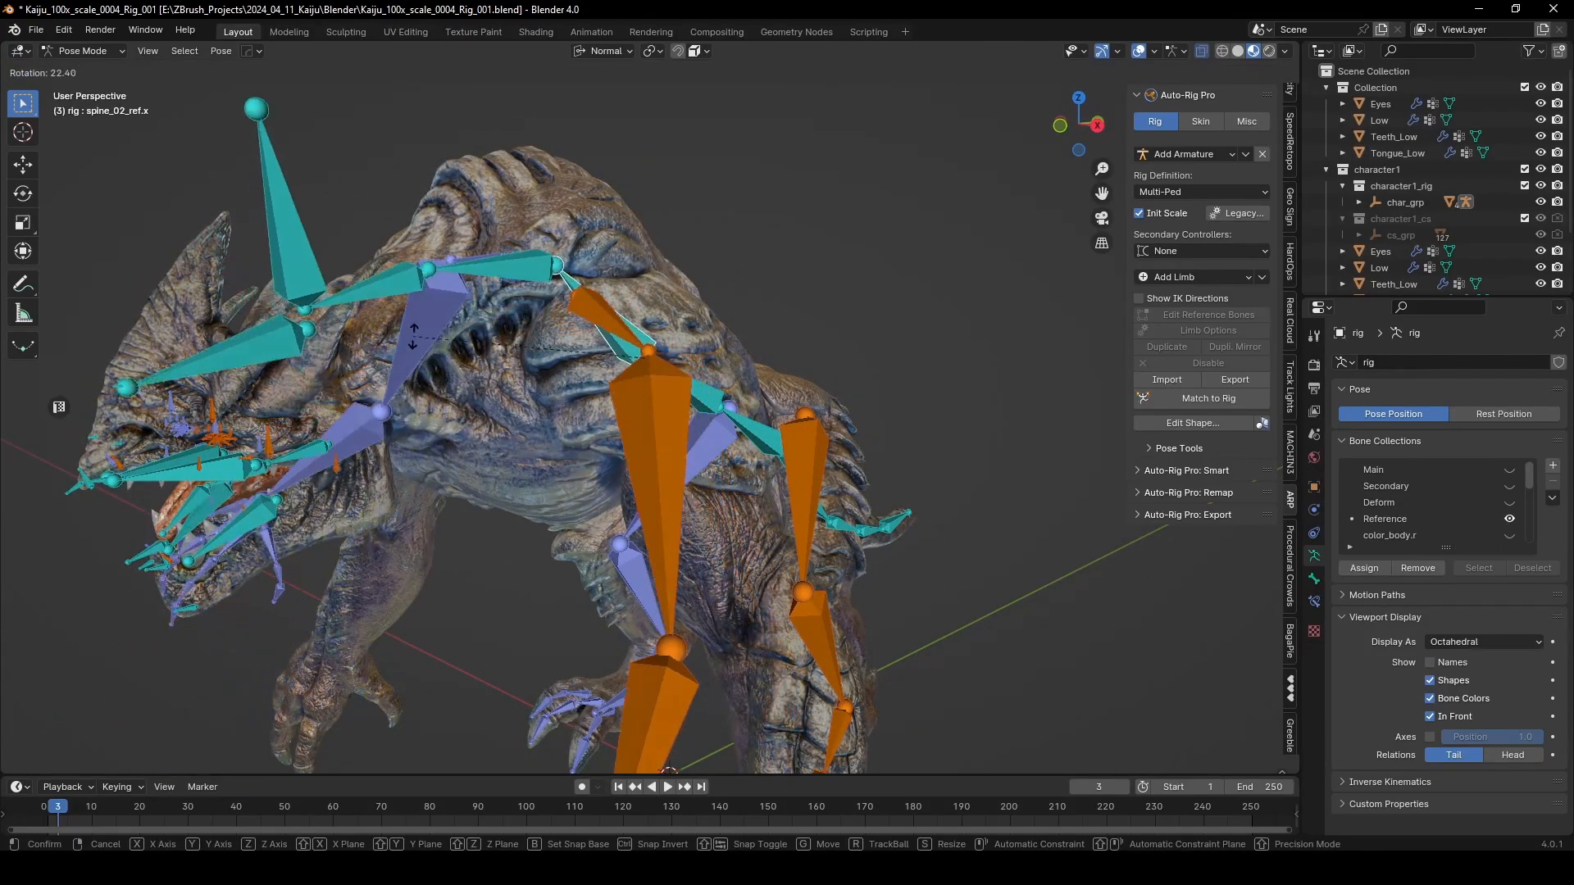
right_click(323, 361)
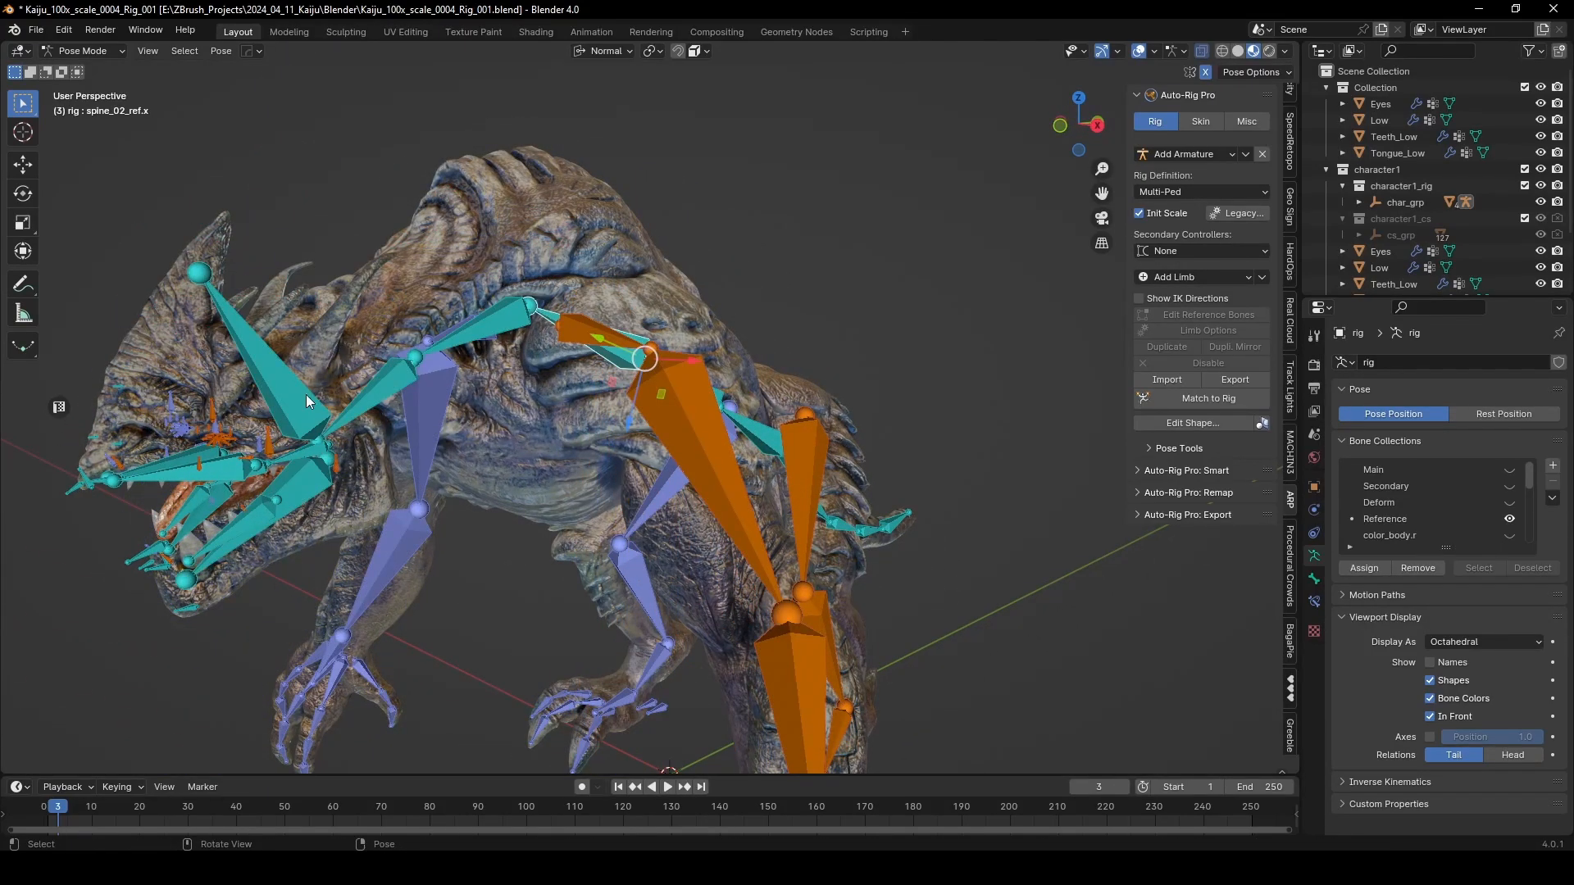
Step: Test free rotation of head_ref.x and neck_ref.x to check how the head and jaw reference bones follow
left_click(306, 395)
middle_click_drag(307, 395, 358, 427)
key("r")
key("r")
key("Escape")
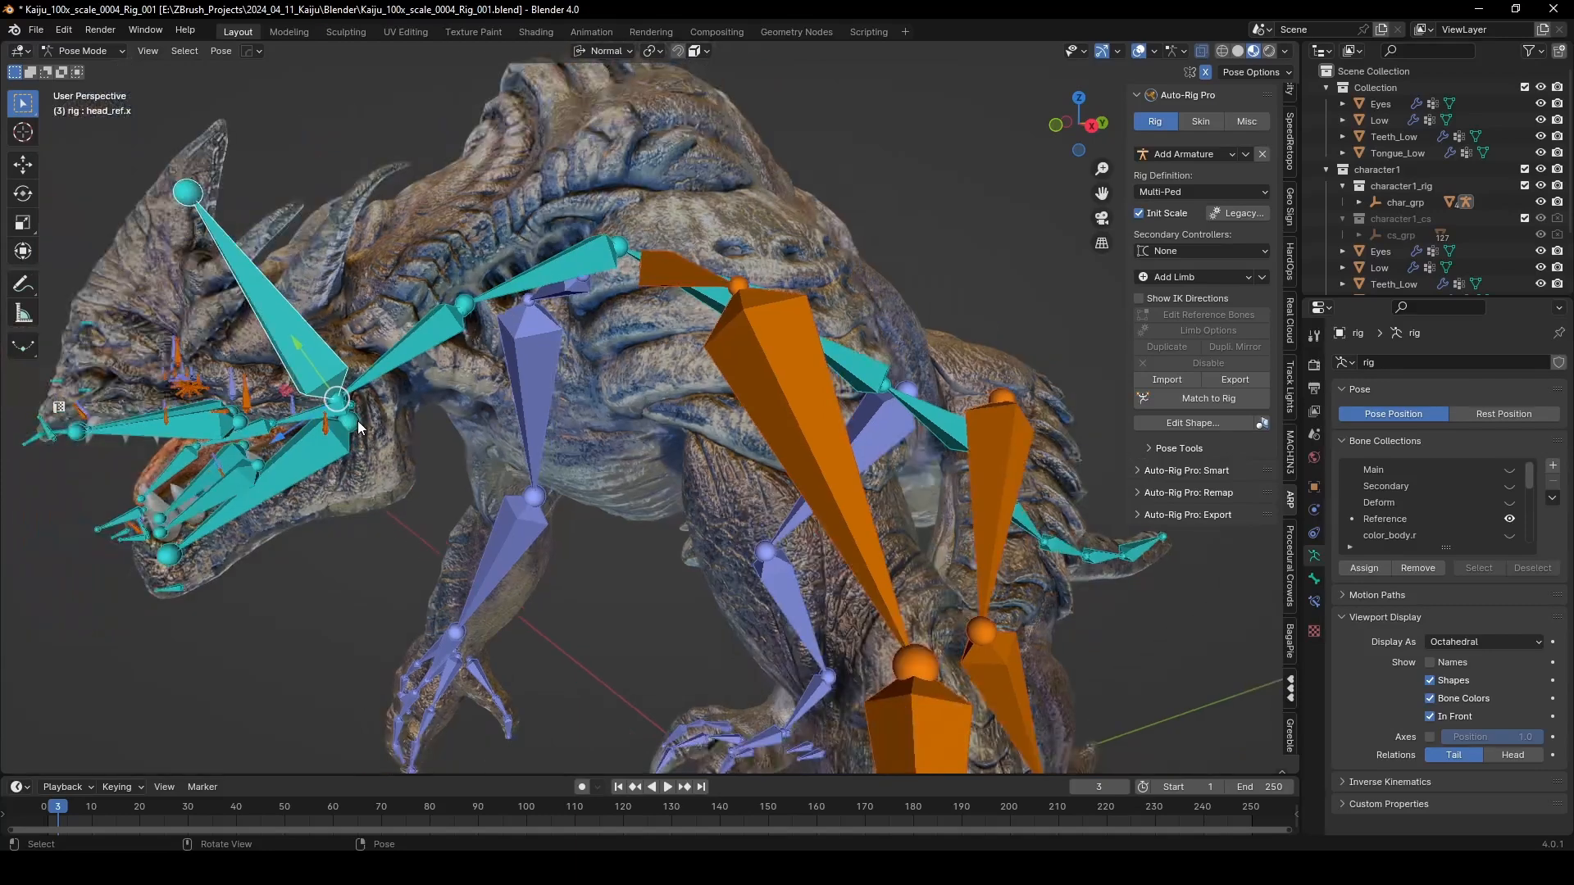
left_click(422, 334)
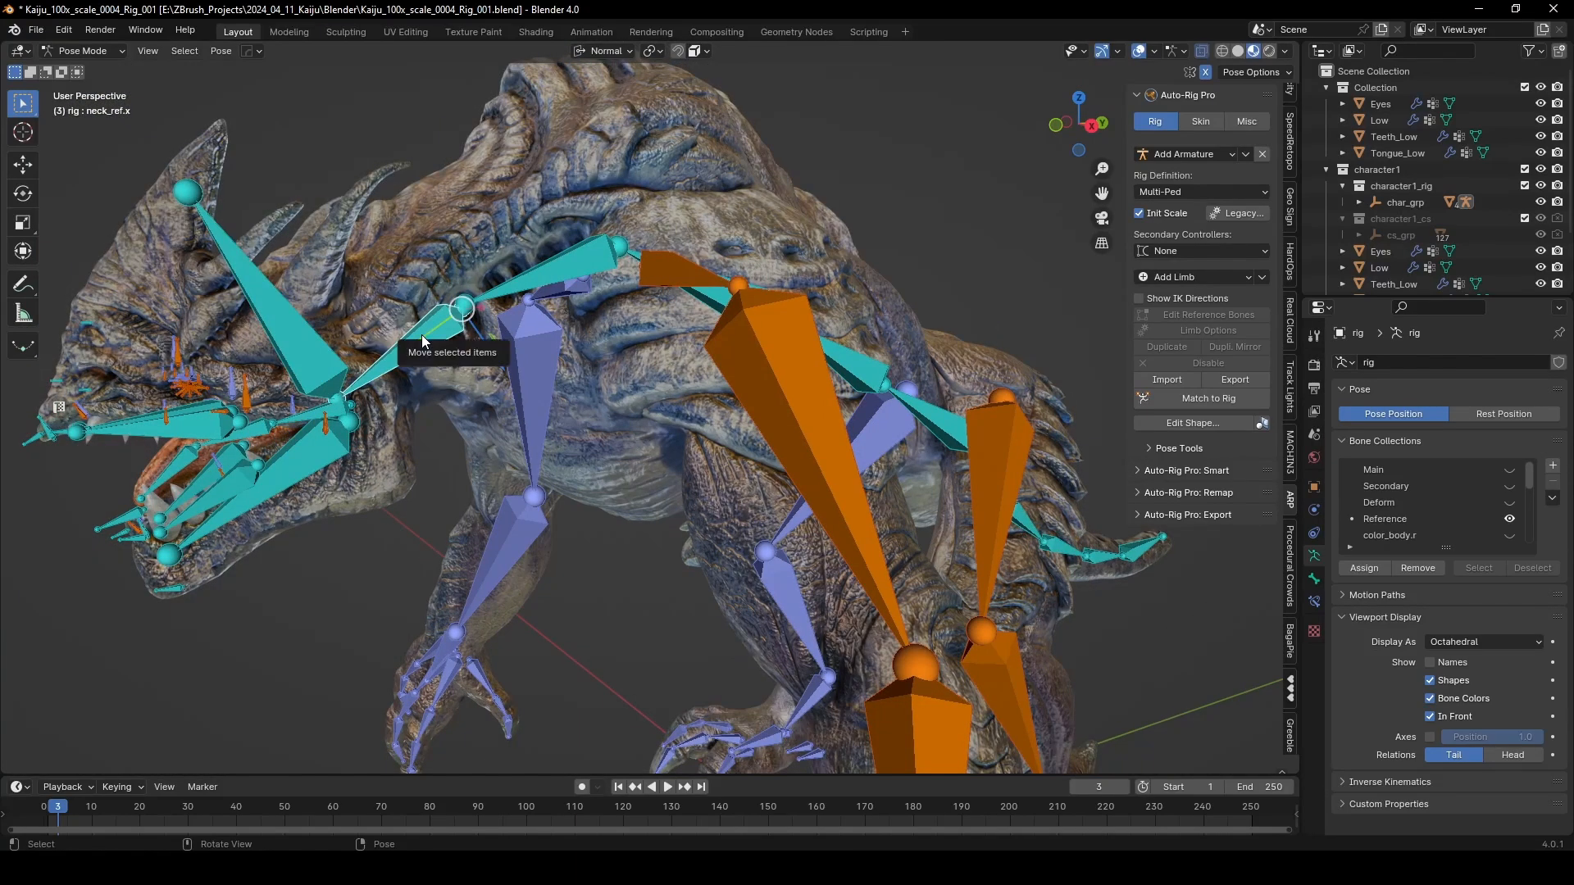
key("r")
key("r")
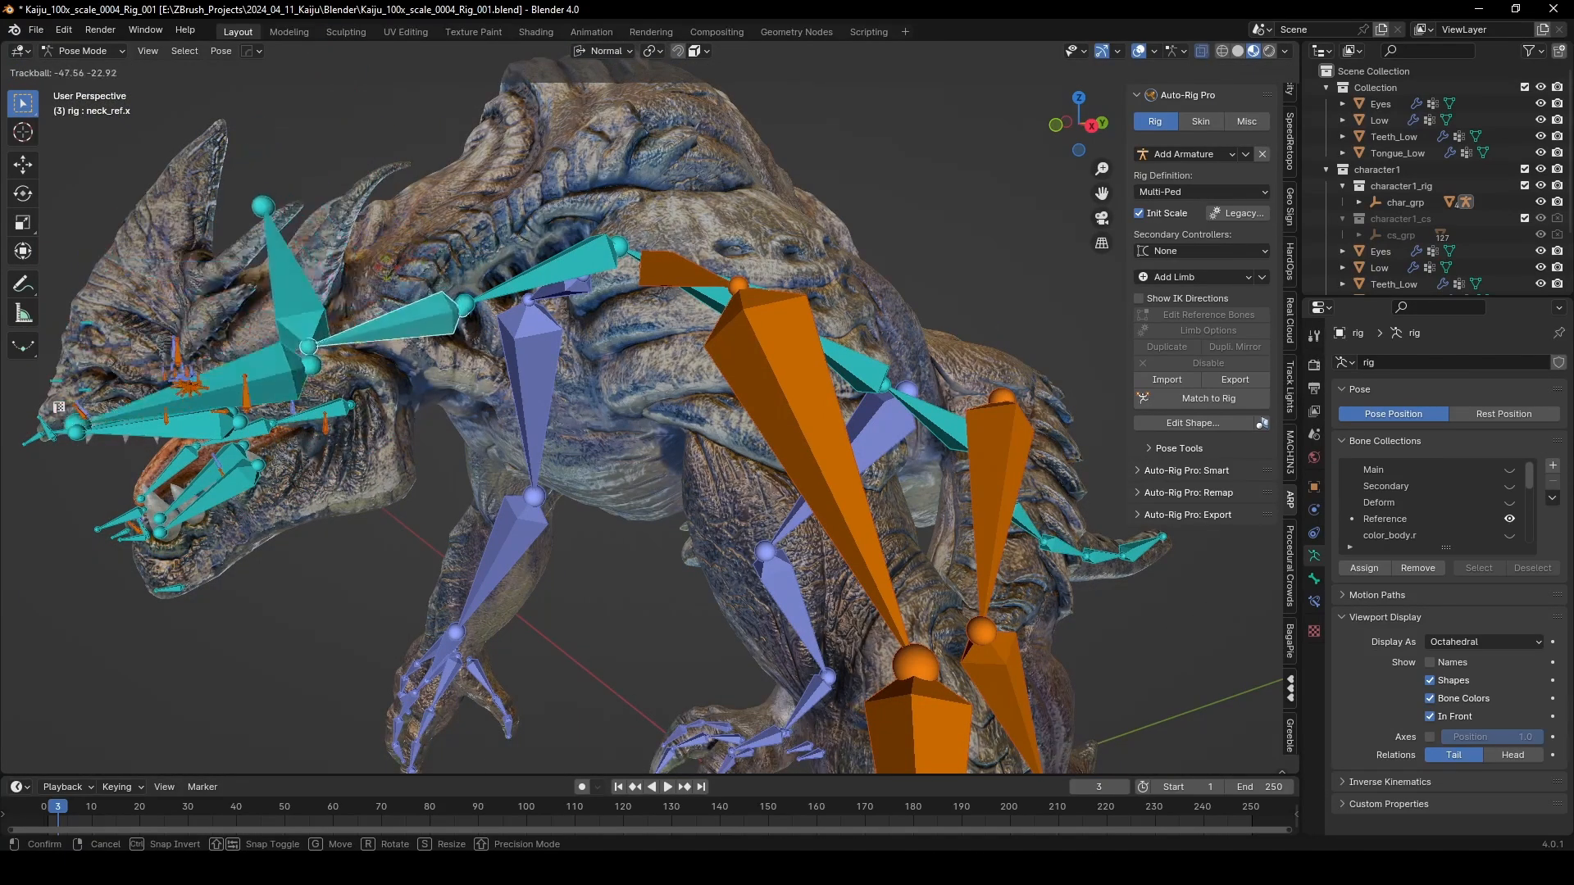
left_click(502, 361)
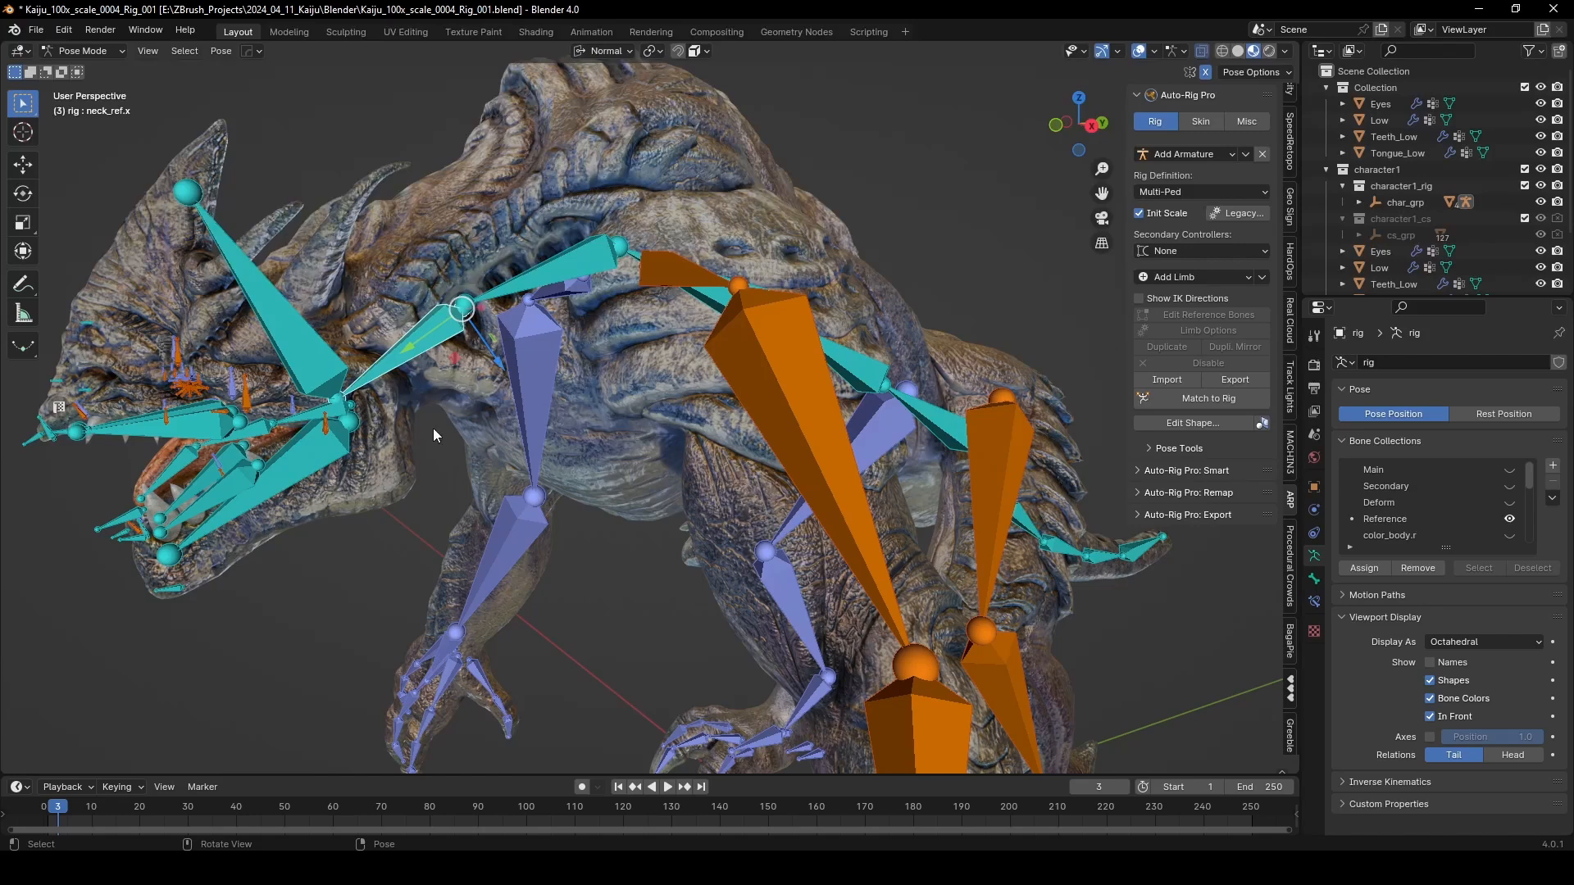
scroll(433, 427, "down", 4)
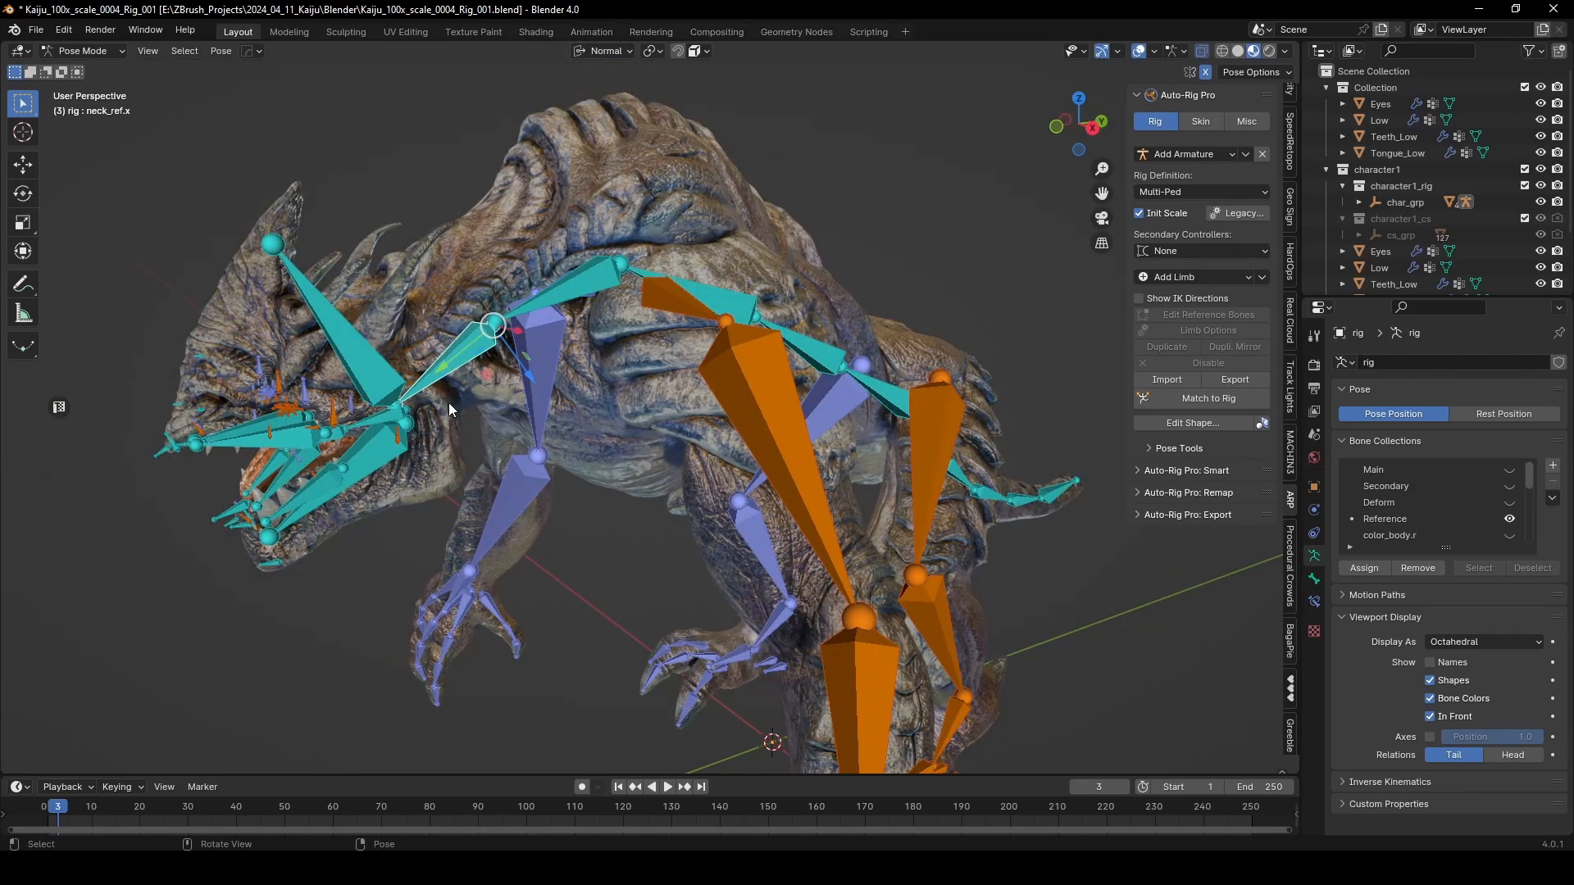
middle_click_drag(449, 402, 507, 421)
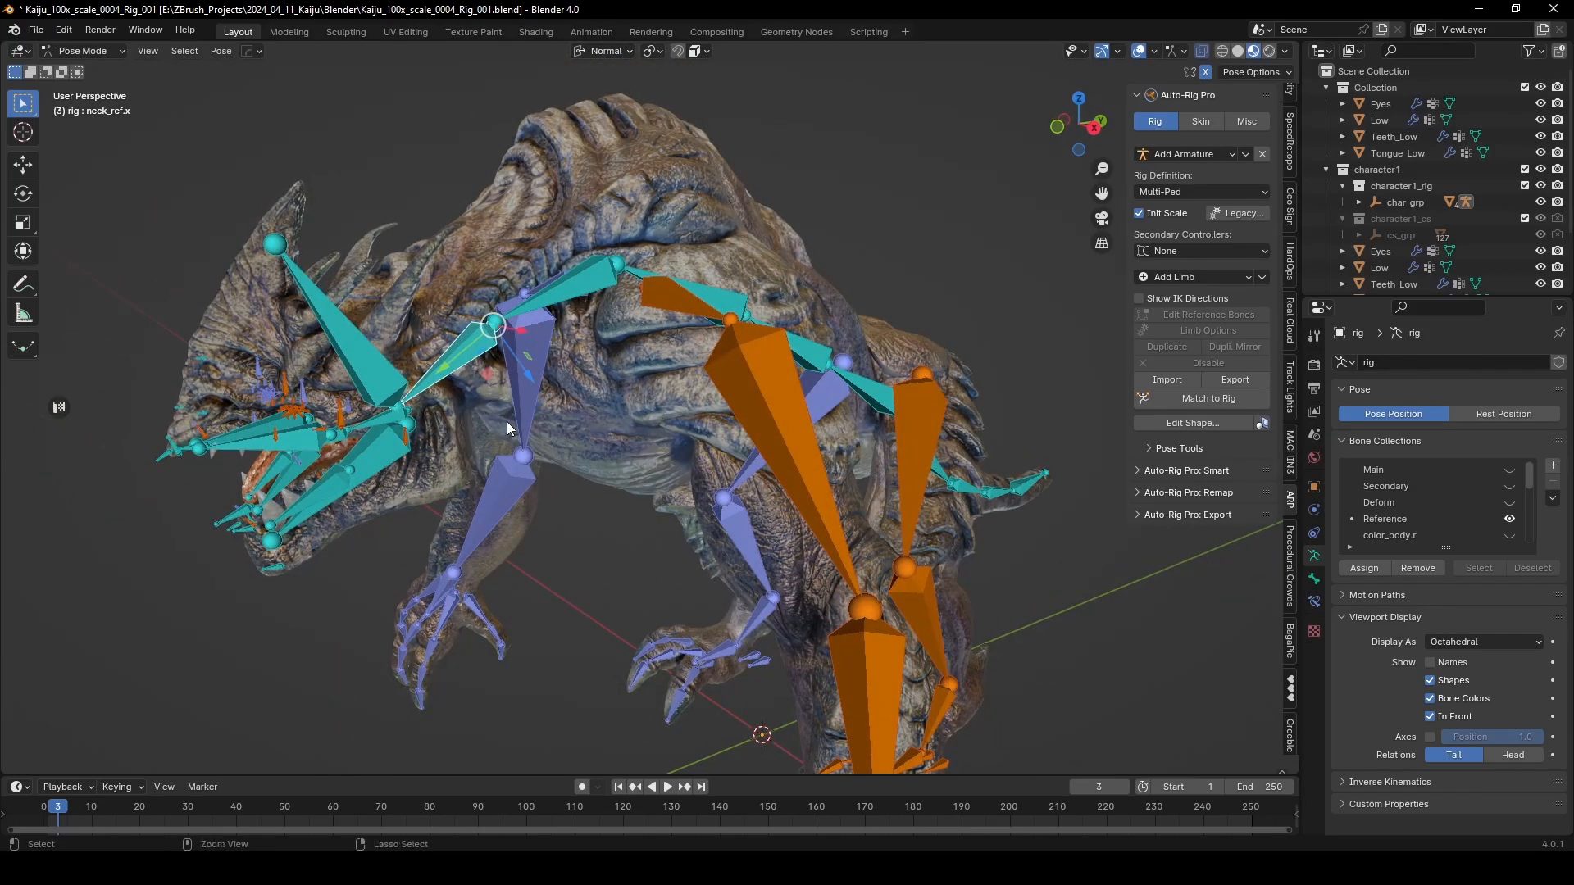
Step: Undo the reference bone changes back to the posed rig with the c_spine_03.x controller selected
key("ctrl+z")
key("ctrl+z")
key("ctrl+z")
key("ctrl+z")
key("ctrl+z")
key("ctrl+z")
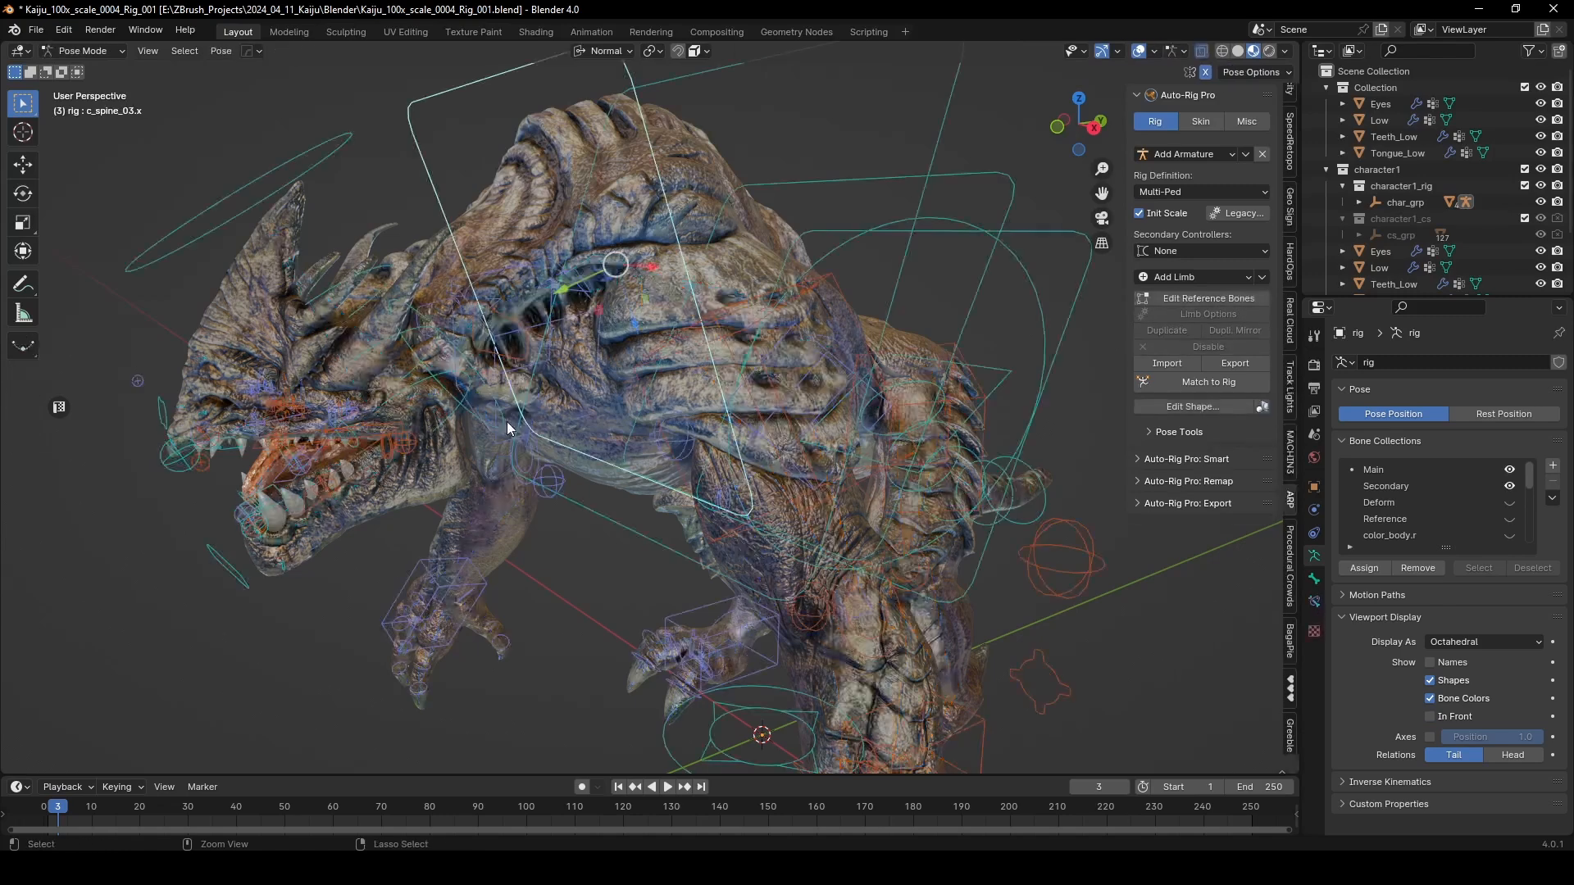
key("ctrl+z")
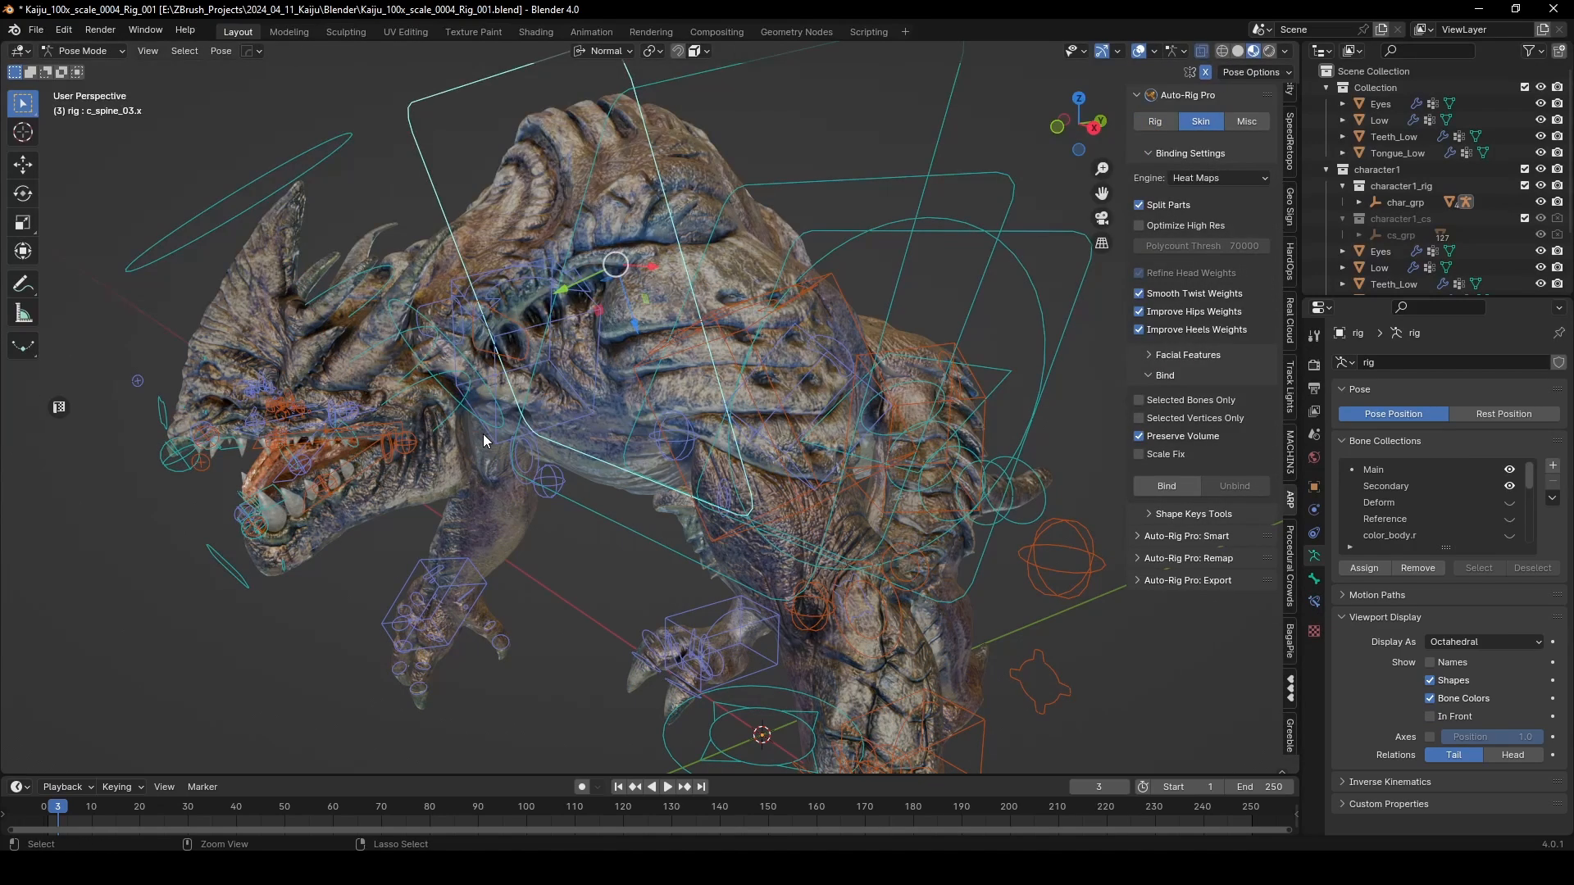
Step: Open the Auto-Rig Pro reference bones for editing again and switch the skeleton to Pose Mode
left_click(1152, 121)
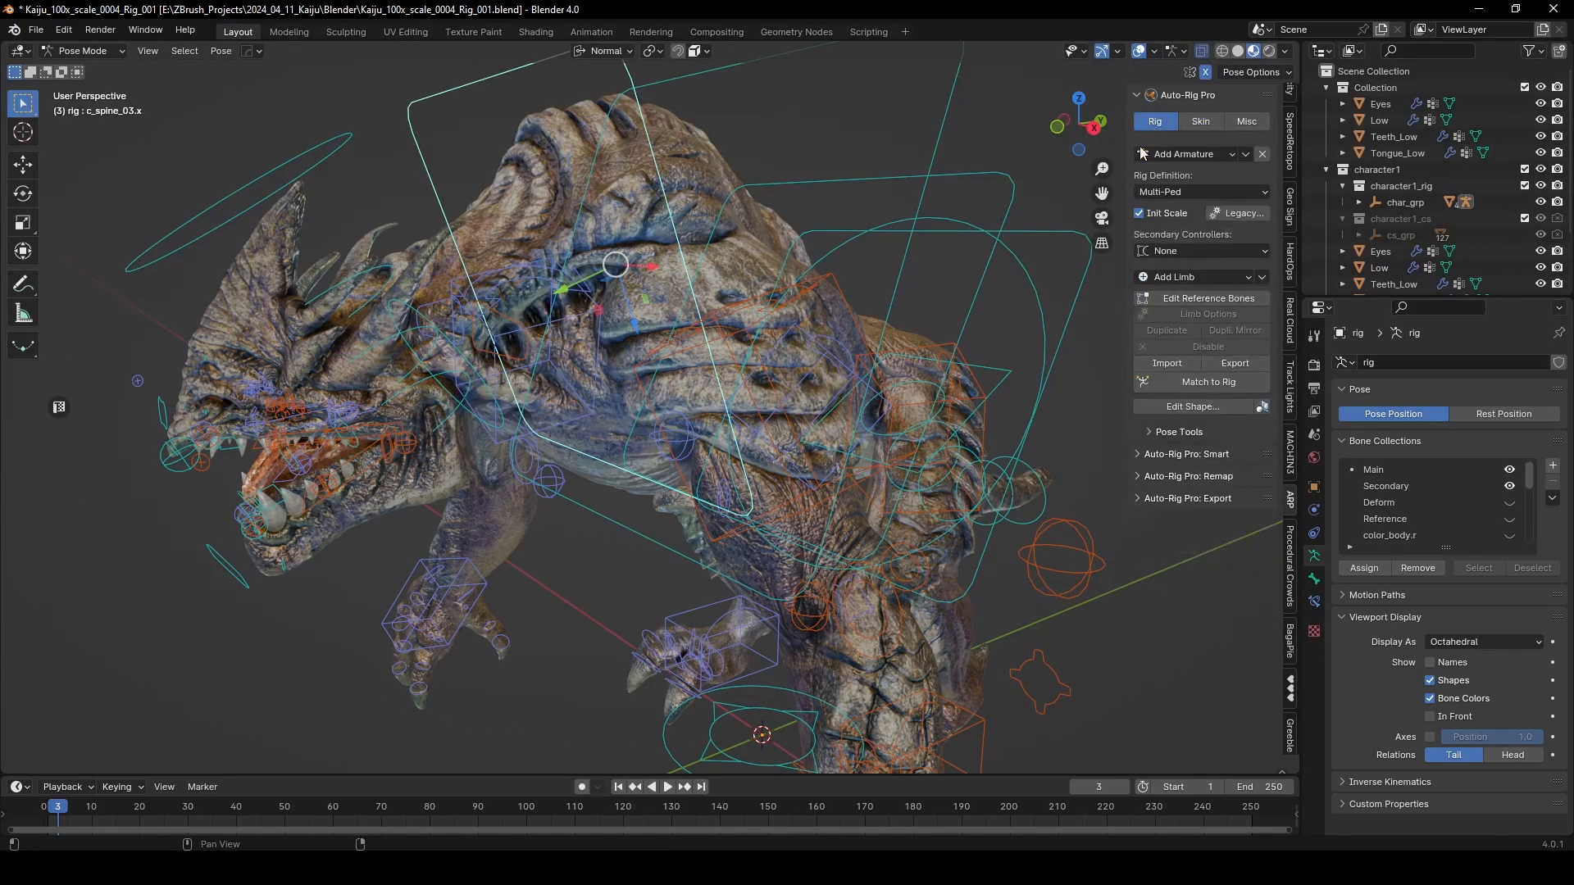
left_click(1167, 300)
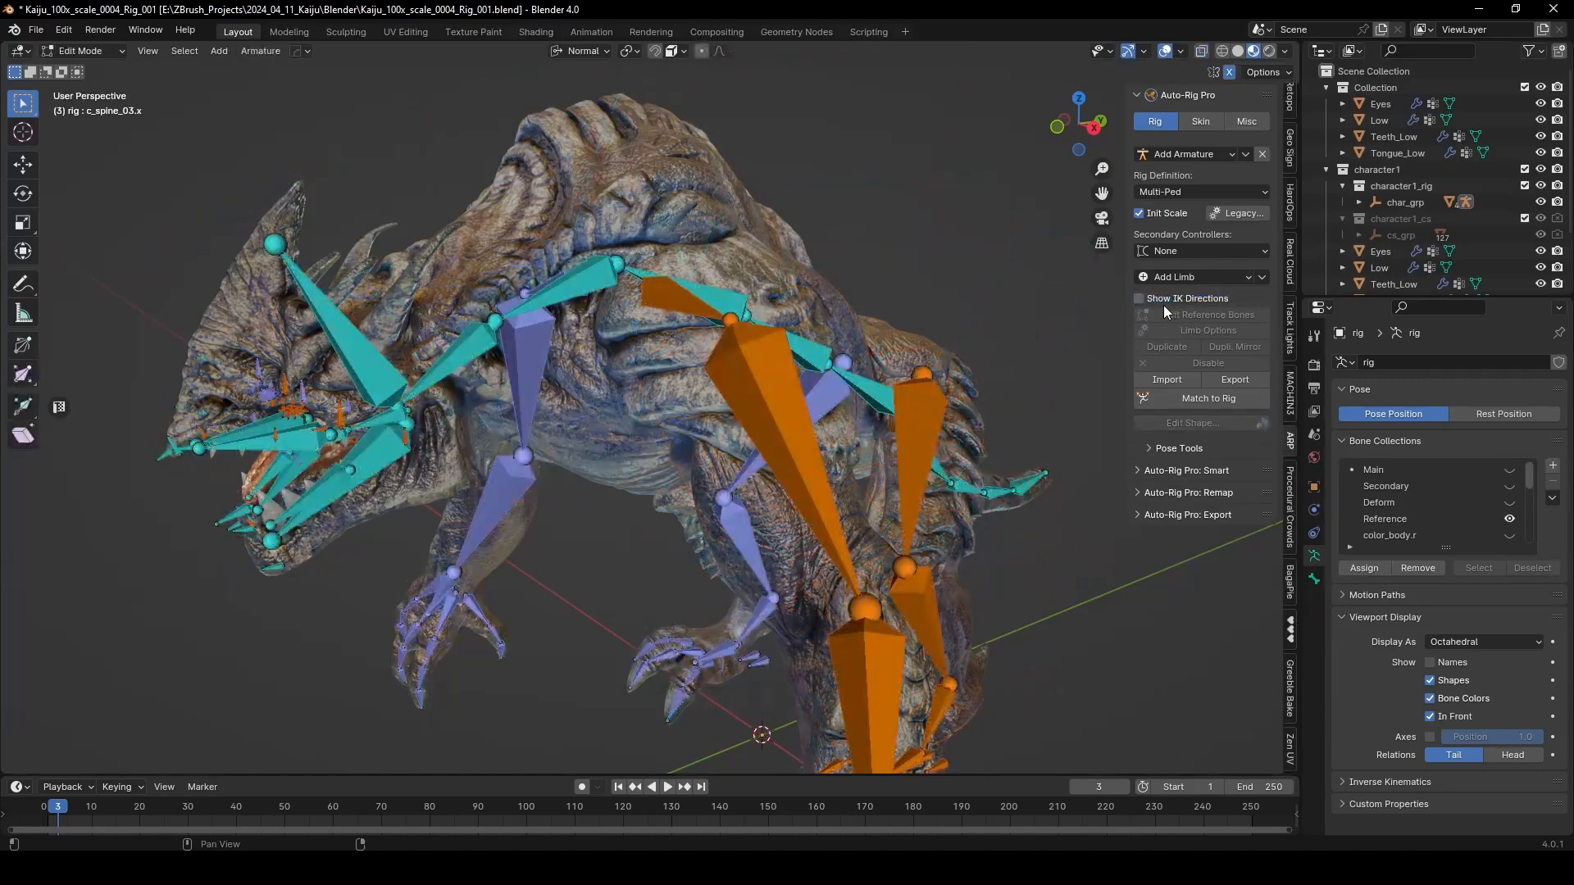
key("ctrl+Tab")
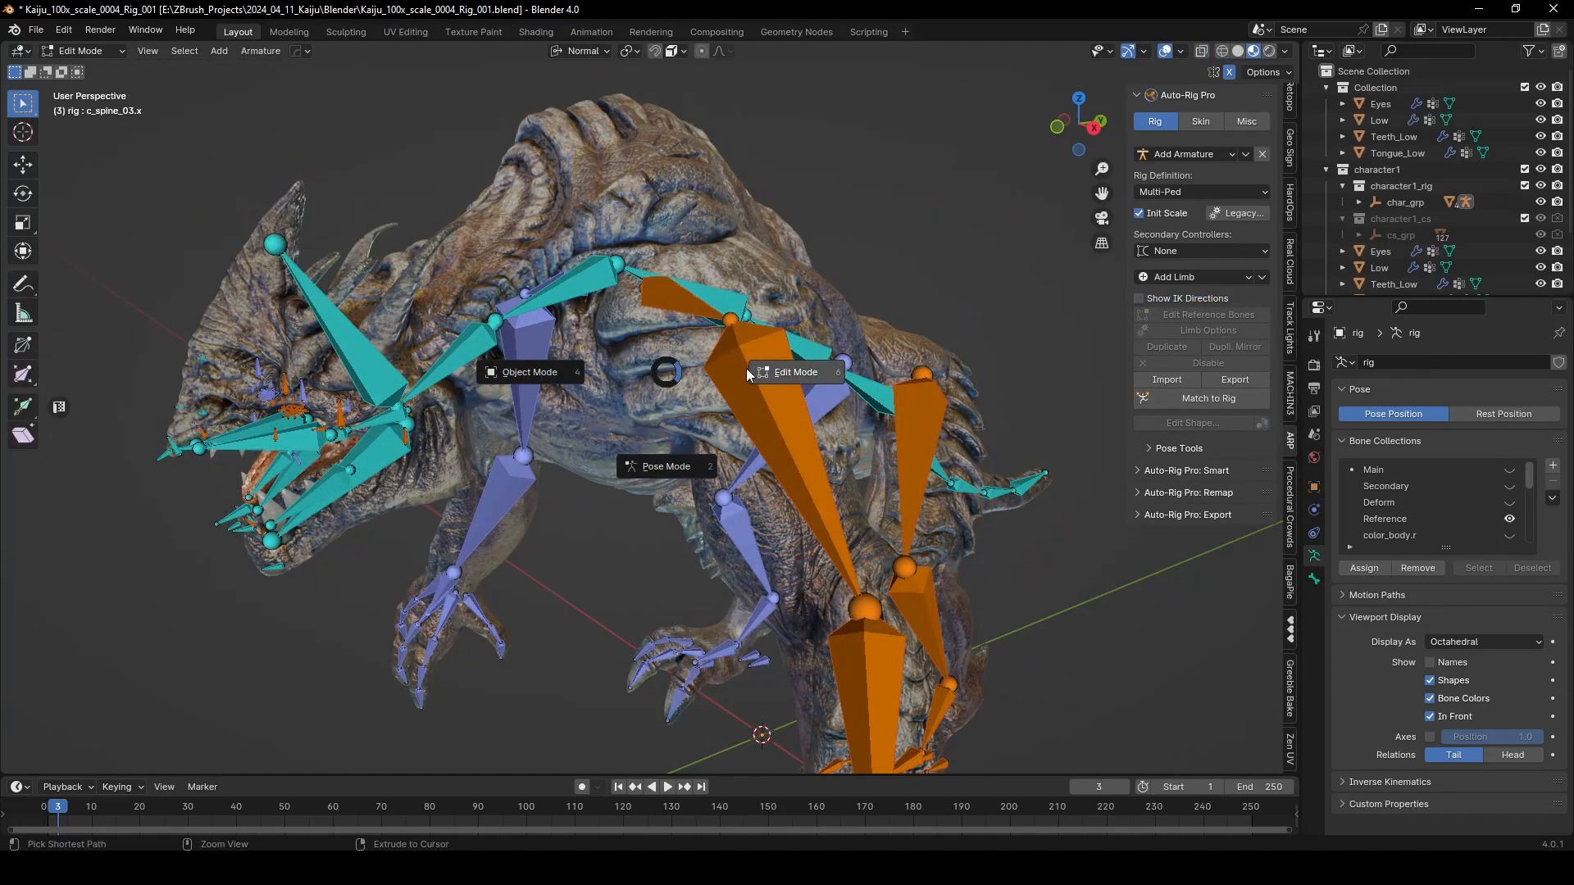
left_click(695, 473)
Step: Test the reference bone hierarchy by rotating neck_ref.x, spine_03_ref.x and spine_02_ref.x in turn
left_click(465, 345)
key("r")
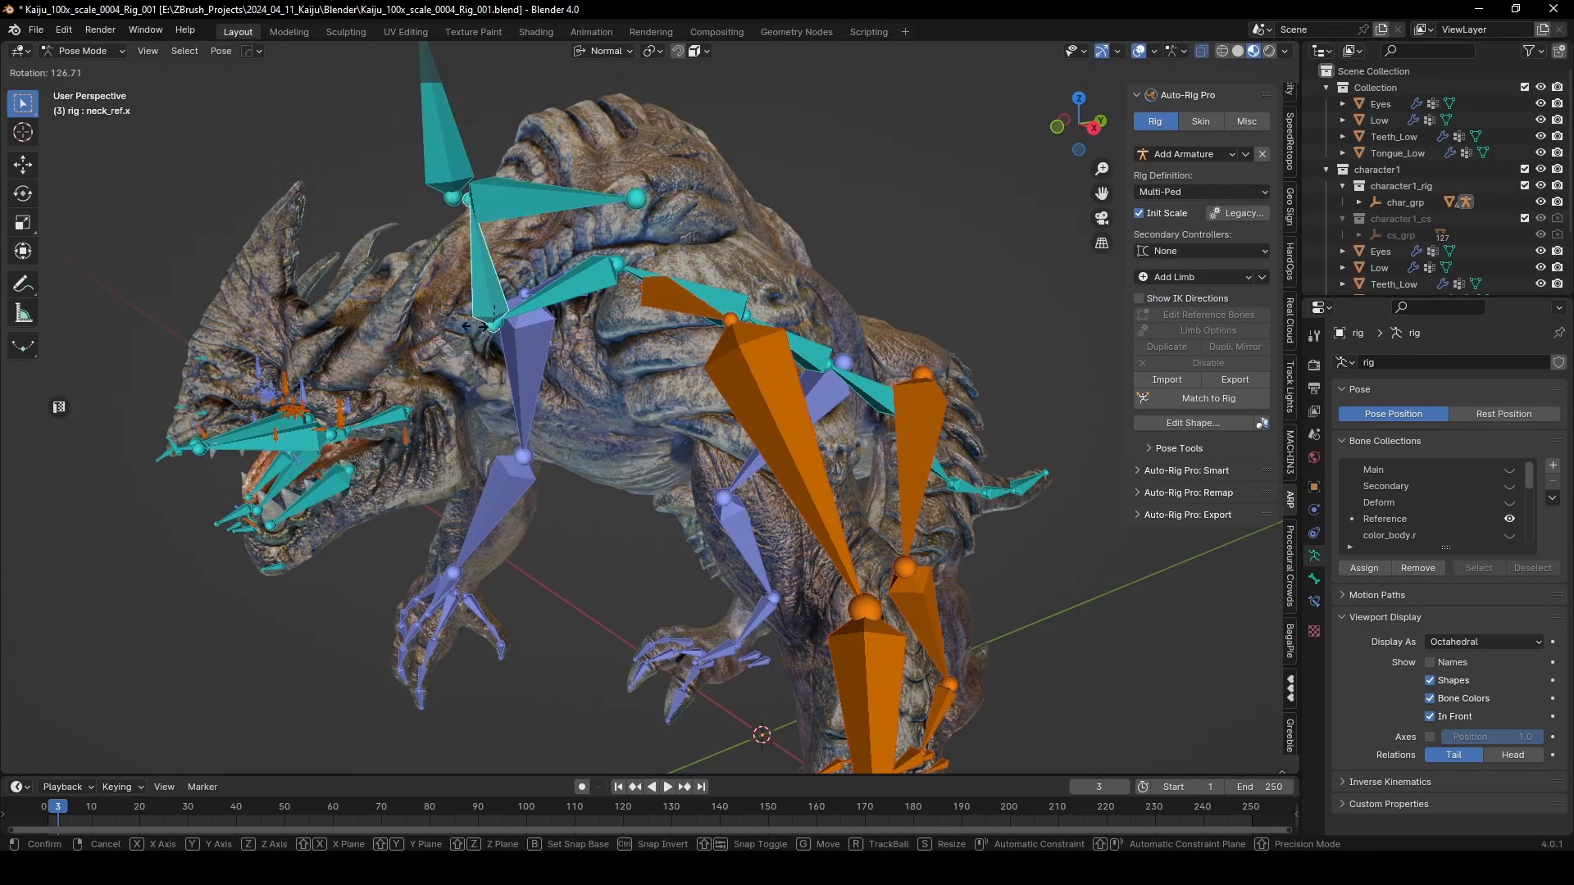
left_click(479, 345)
left_click(564, 285)
key("r")
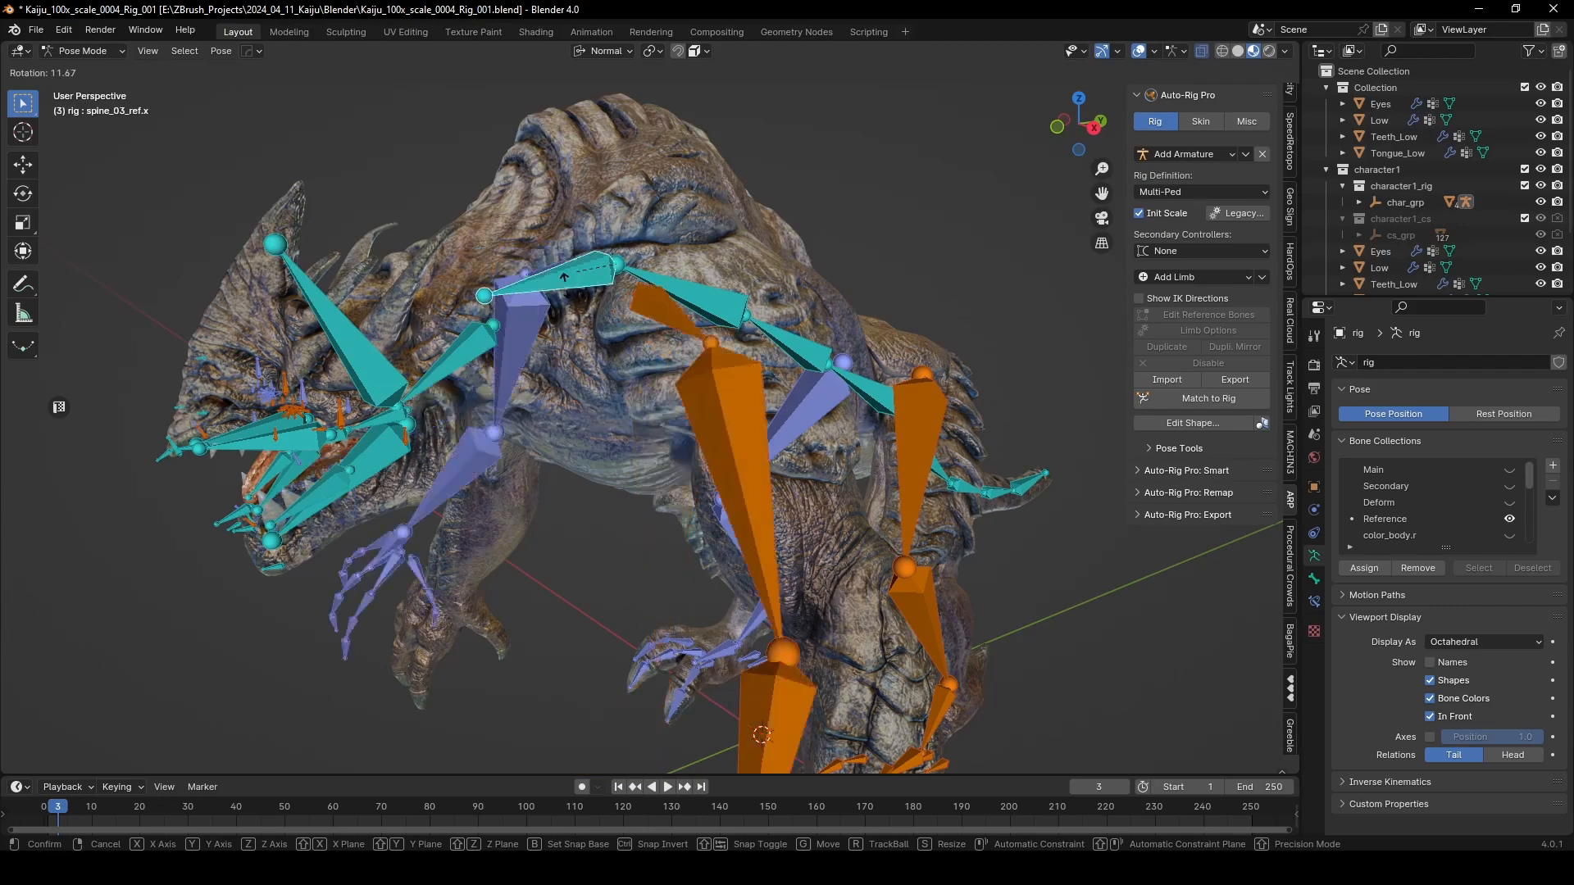
right_click(697, 293)
left_click(719, 293)
key("r")
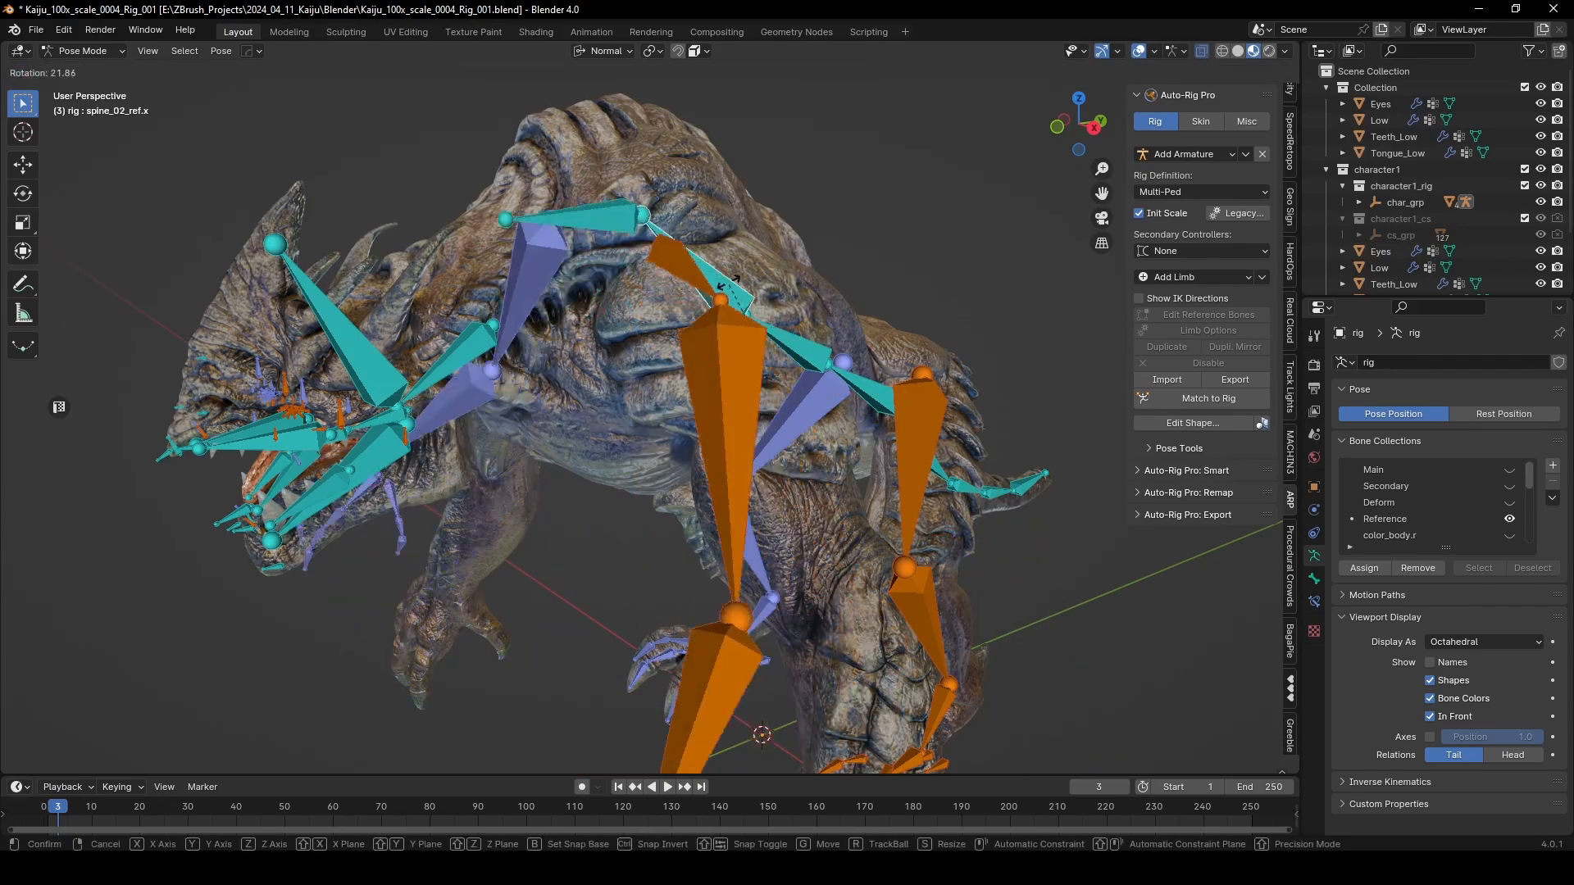
right_click(662, 323)
Step: Run Match to Rig to regenerate the controllers from the reference bones
mouse_move(621, 354)
middle_mouse_down()
mouse_move(711, 346)
mouse_move(662, 359)
mouse_move(631, 355)
mouse_move(633, 339)
middle_mouse_up()
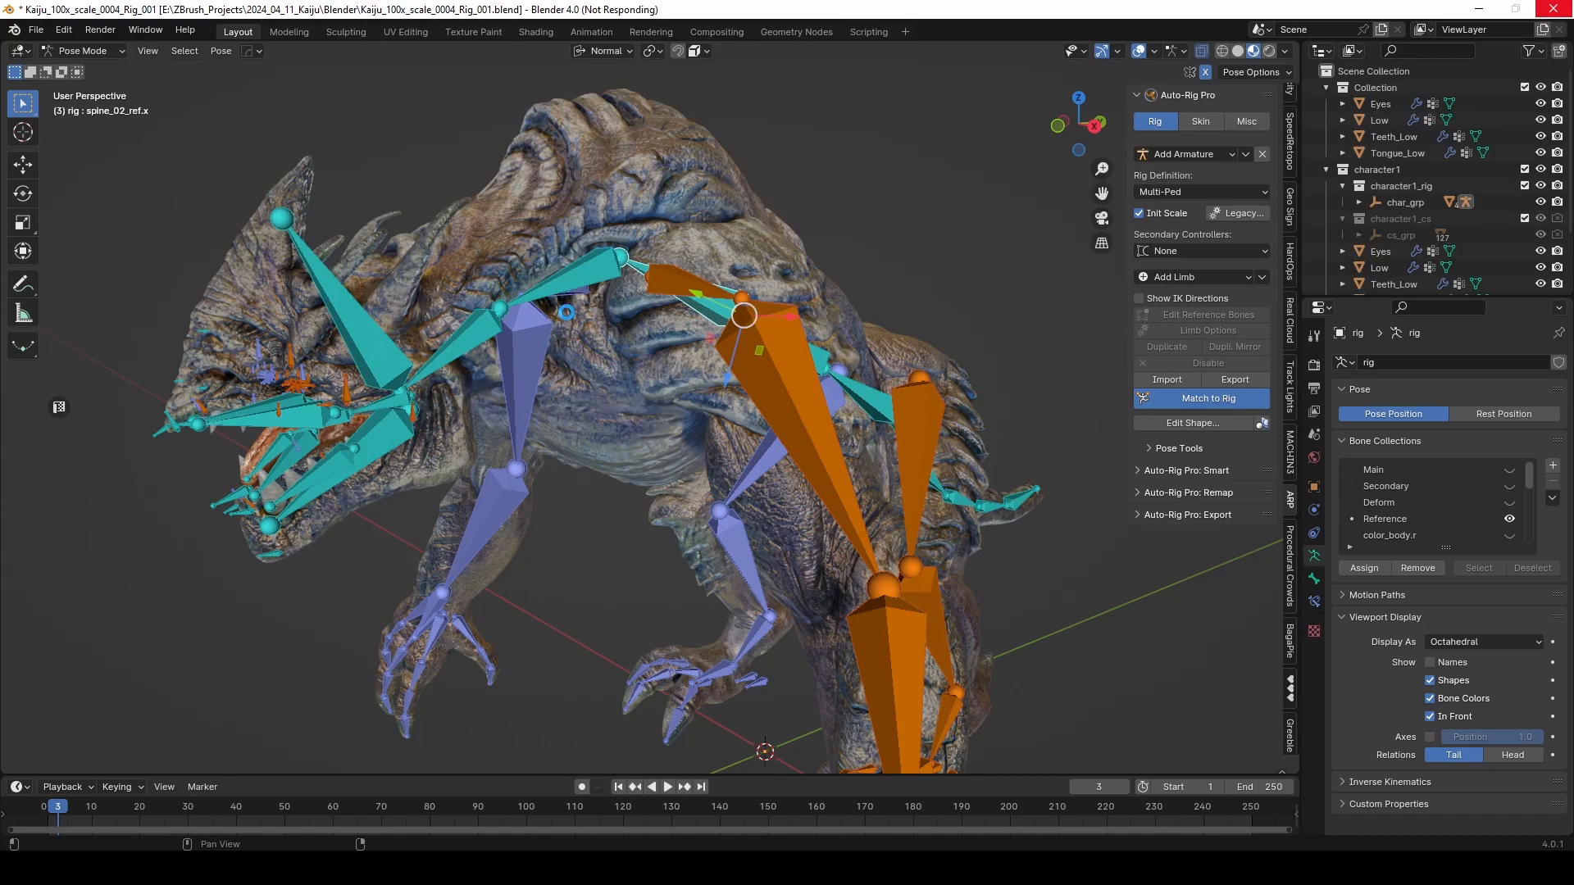
mouse_move(332, 293)
middle_mouse_down()
mouse_move(395, 300)
mouse_move(343, 301)
mouse_move(353, 292)
mouse_move(329, 274)
middle_mouse_up()
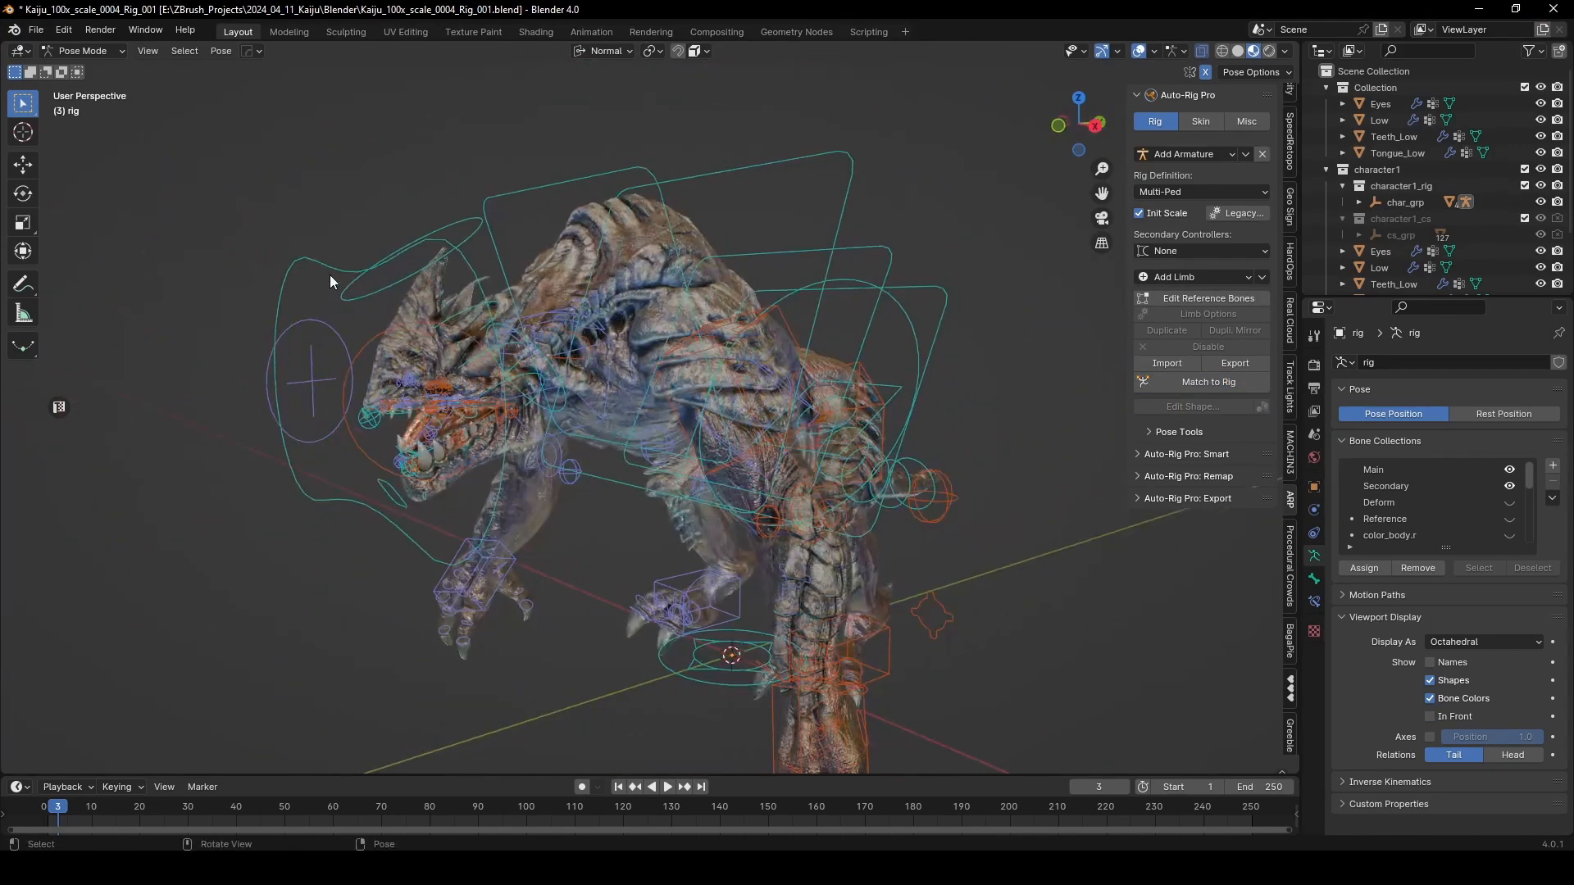
Step: Test free rotation of the c_eye_target.x and c_head.x controllers
left_click(336, 258)
key("r")
key("r")
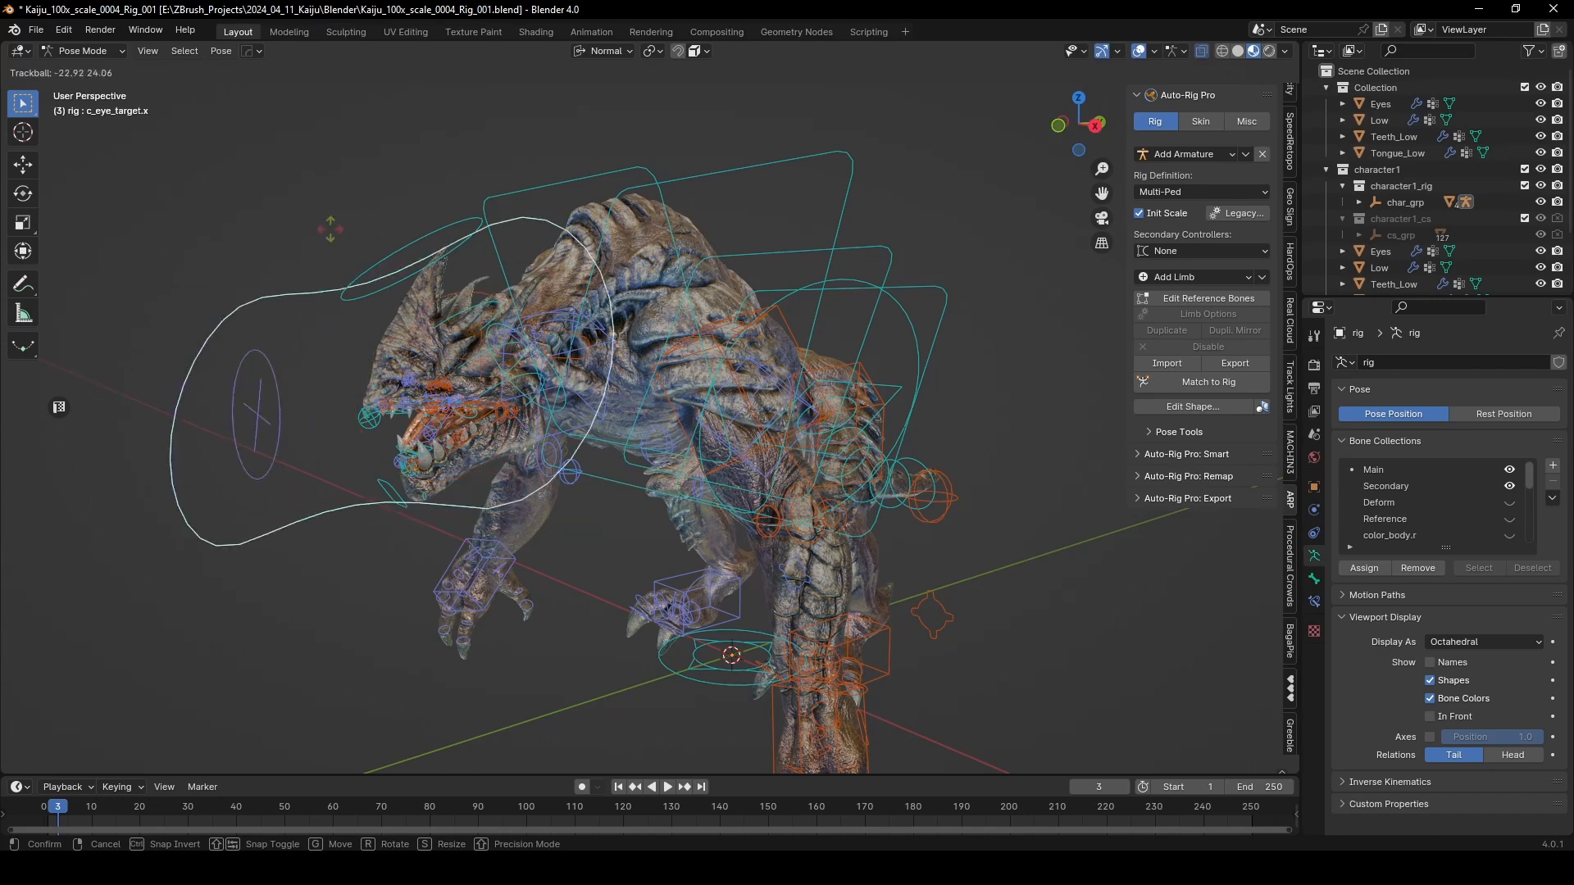
right_click(450, 312)
scroll(393, 211, "up", 1)
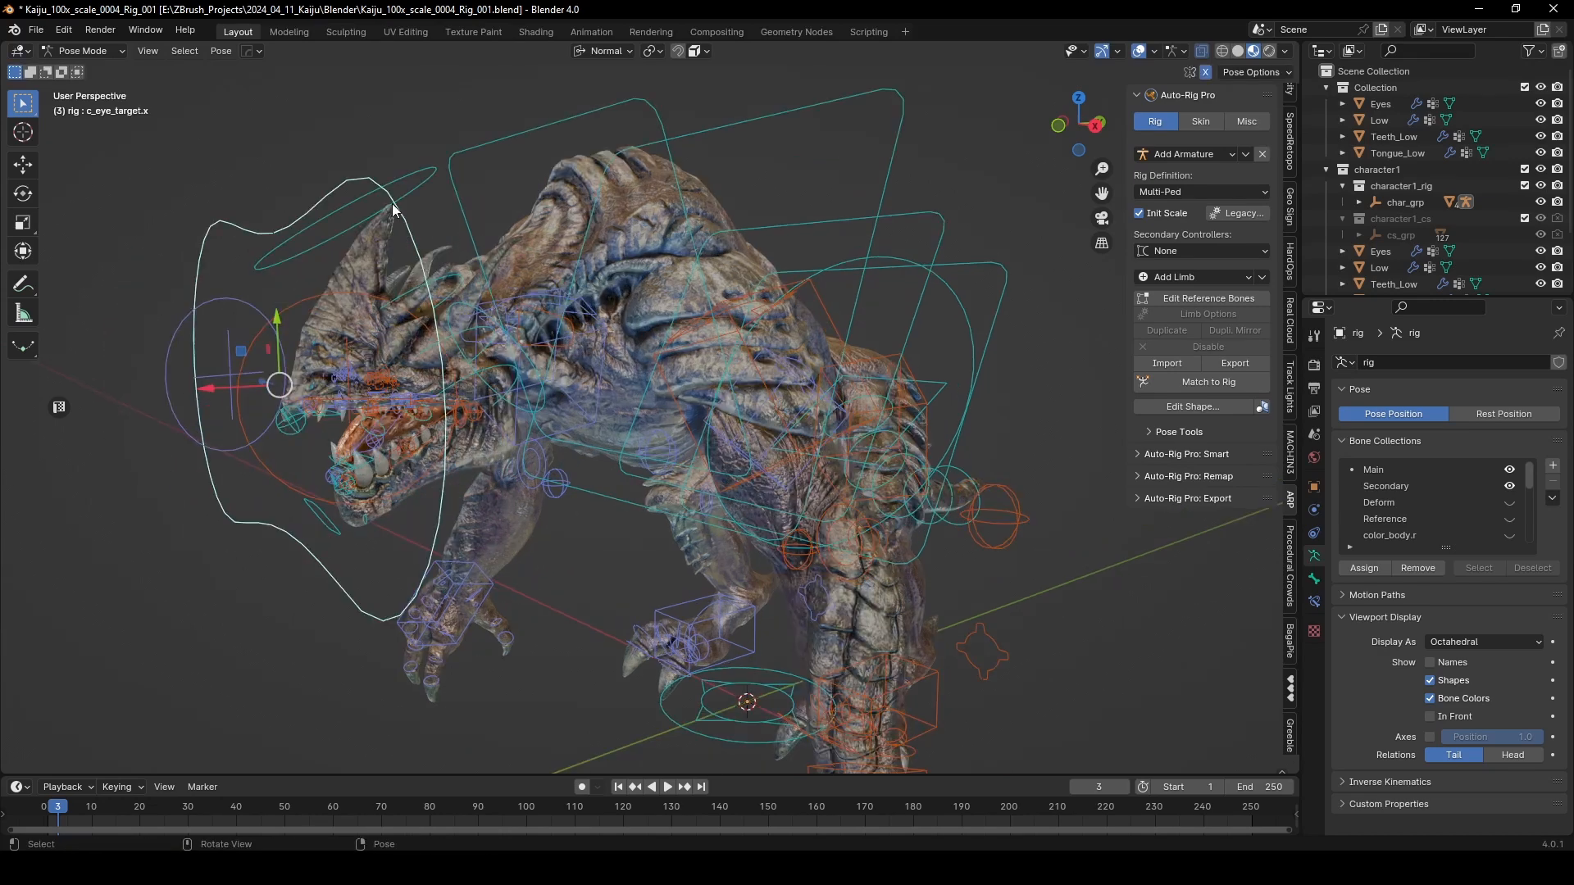
left_click(425, 168)
key("r")
key("r")
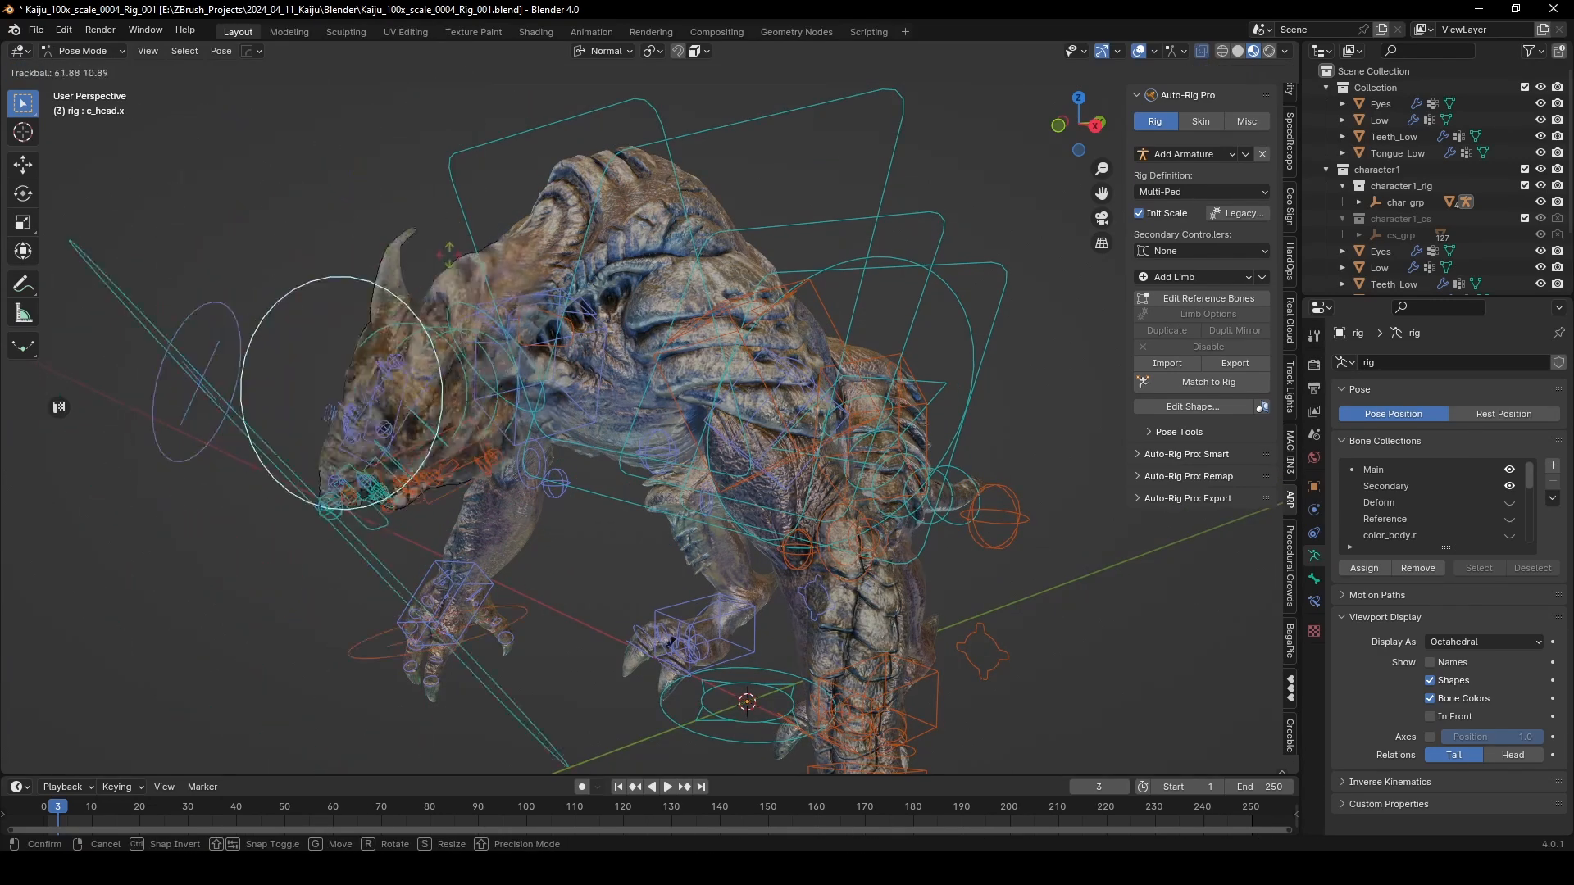
left_click(631, 222)
Step: Test the body's deformation by rotating the c_spine_03.x, c_root.x and c_root_master.x controllers in turn
left_click(653, 101)
key("r")
key("r")
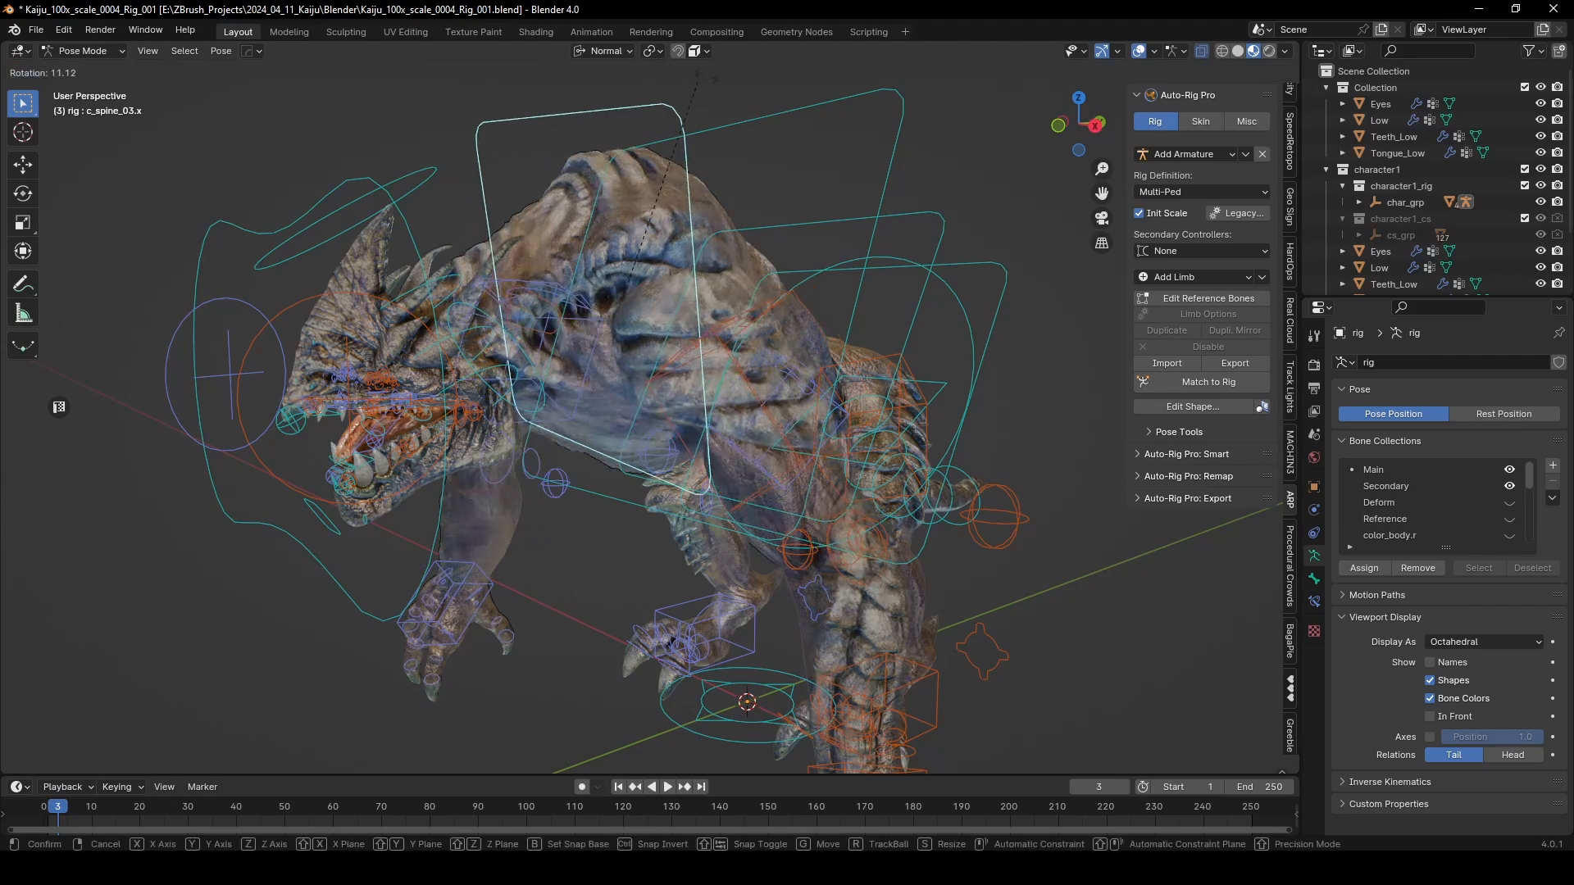
left_click(931, 328)
left_click(949, 298)
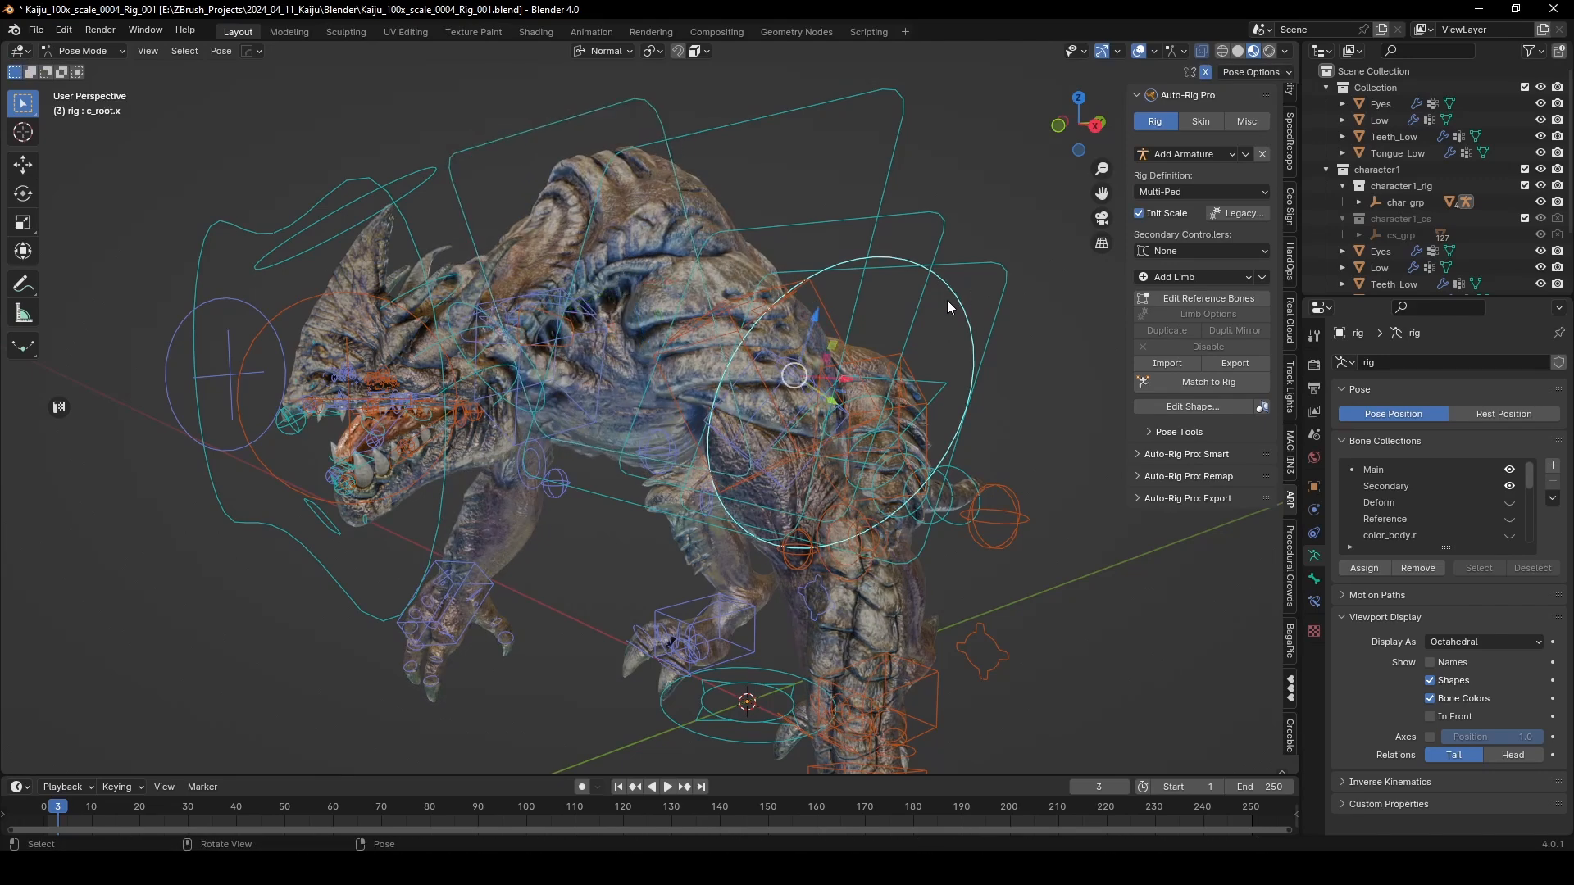
key("r")
key("r")
left_click(965, 277)
left_click(980, 259)
key("r")
left_click(915, 340)
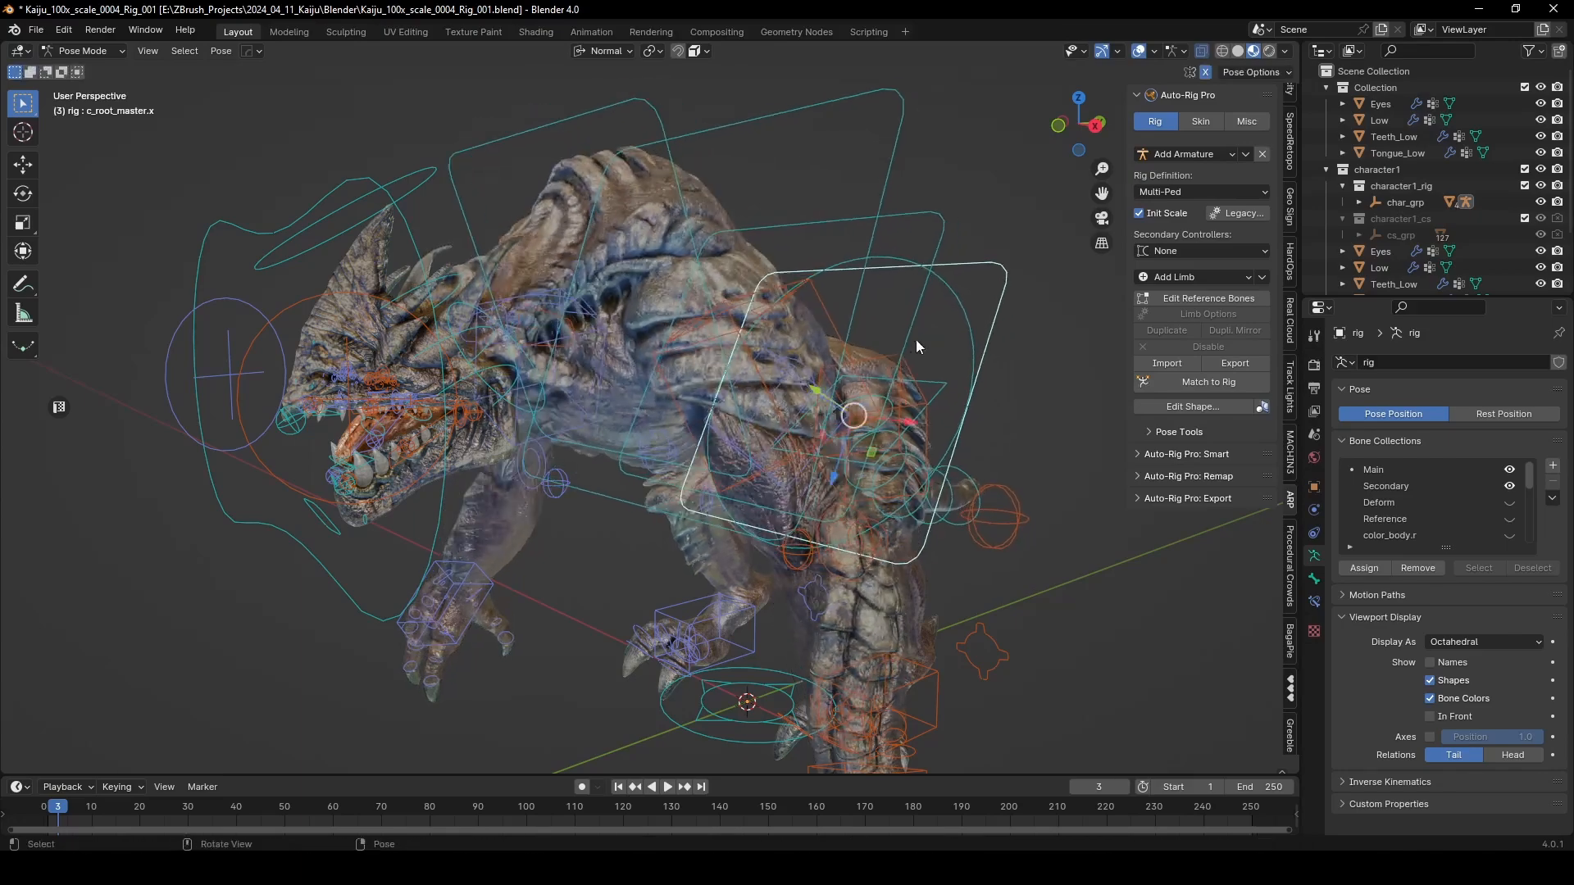
Step: Test the reference bone hierarchy in Pose Mode by rotating spine_02_ref.x, spine_01_ref.x and neck_ref.x in turn
middle_click_drag(916, 339, 626, 412)
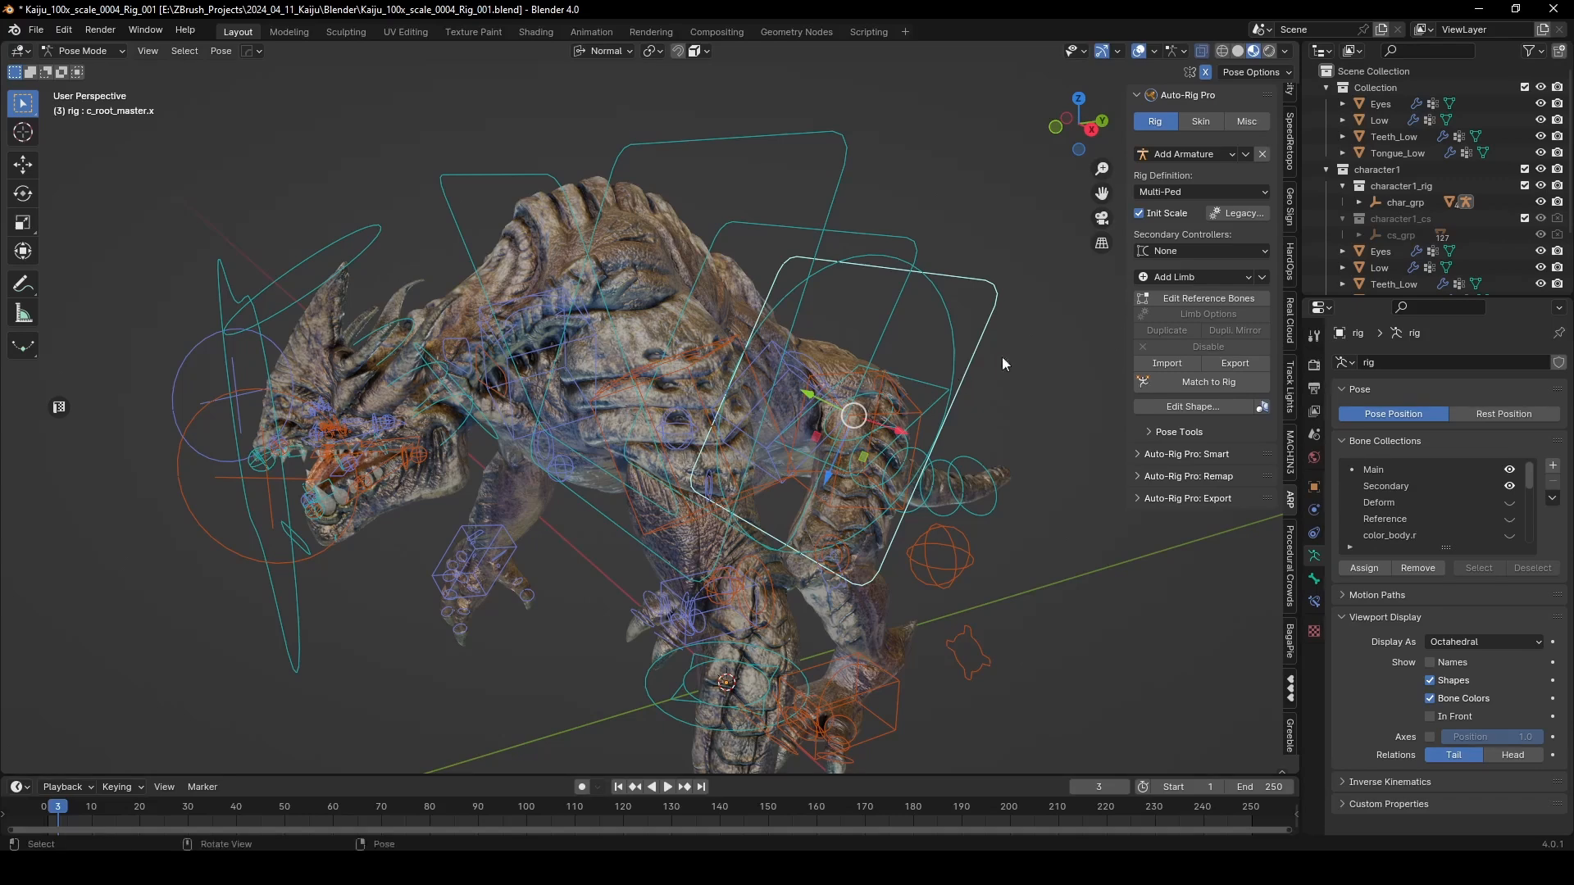
left_click(1195, 297)
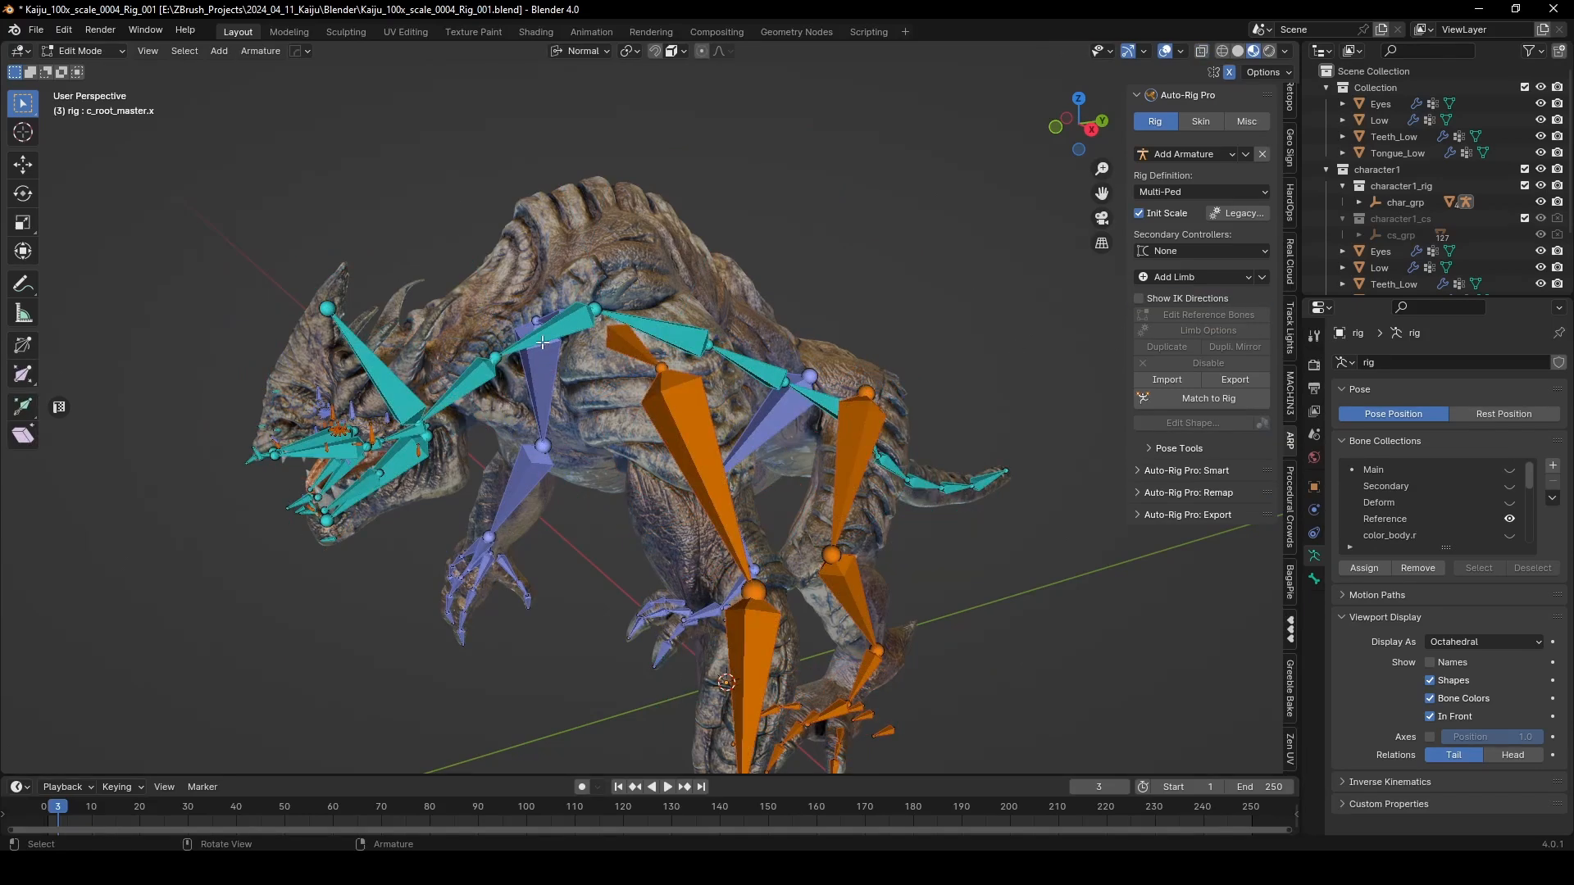
key("ctrl+Tab")
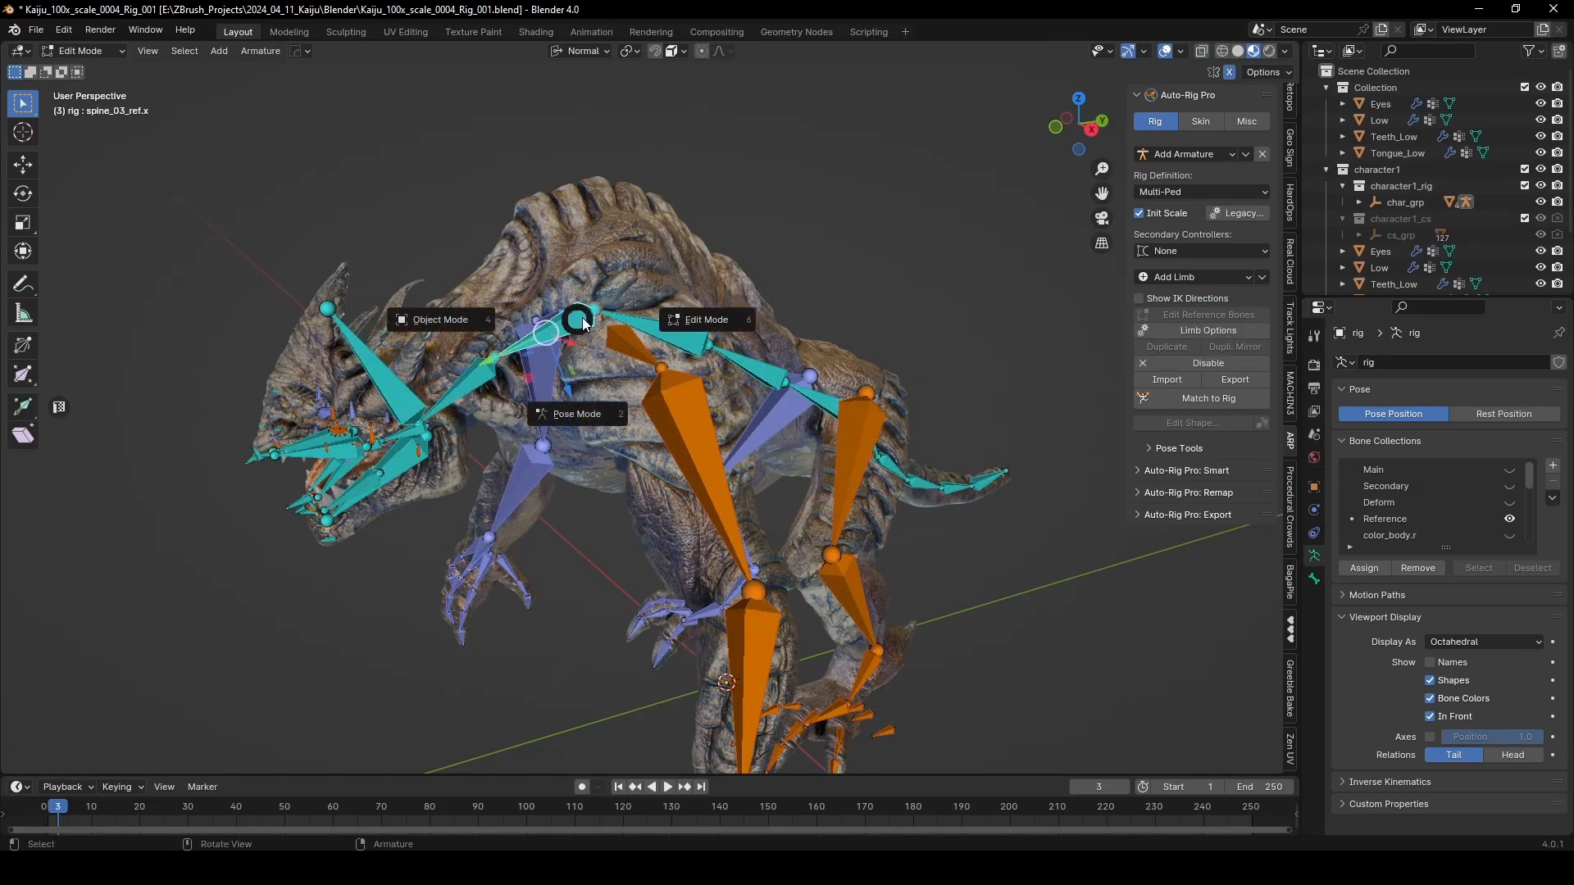
left_click(582, 413)
left_click(686, 342)
key("r")
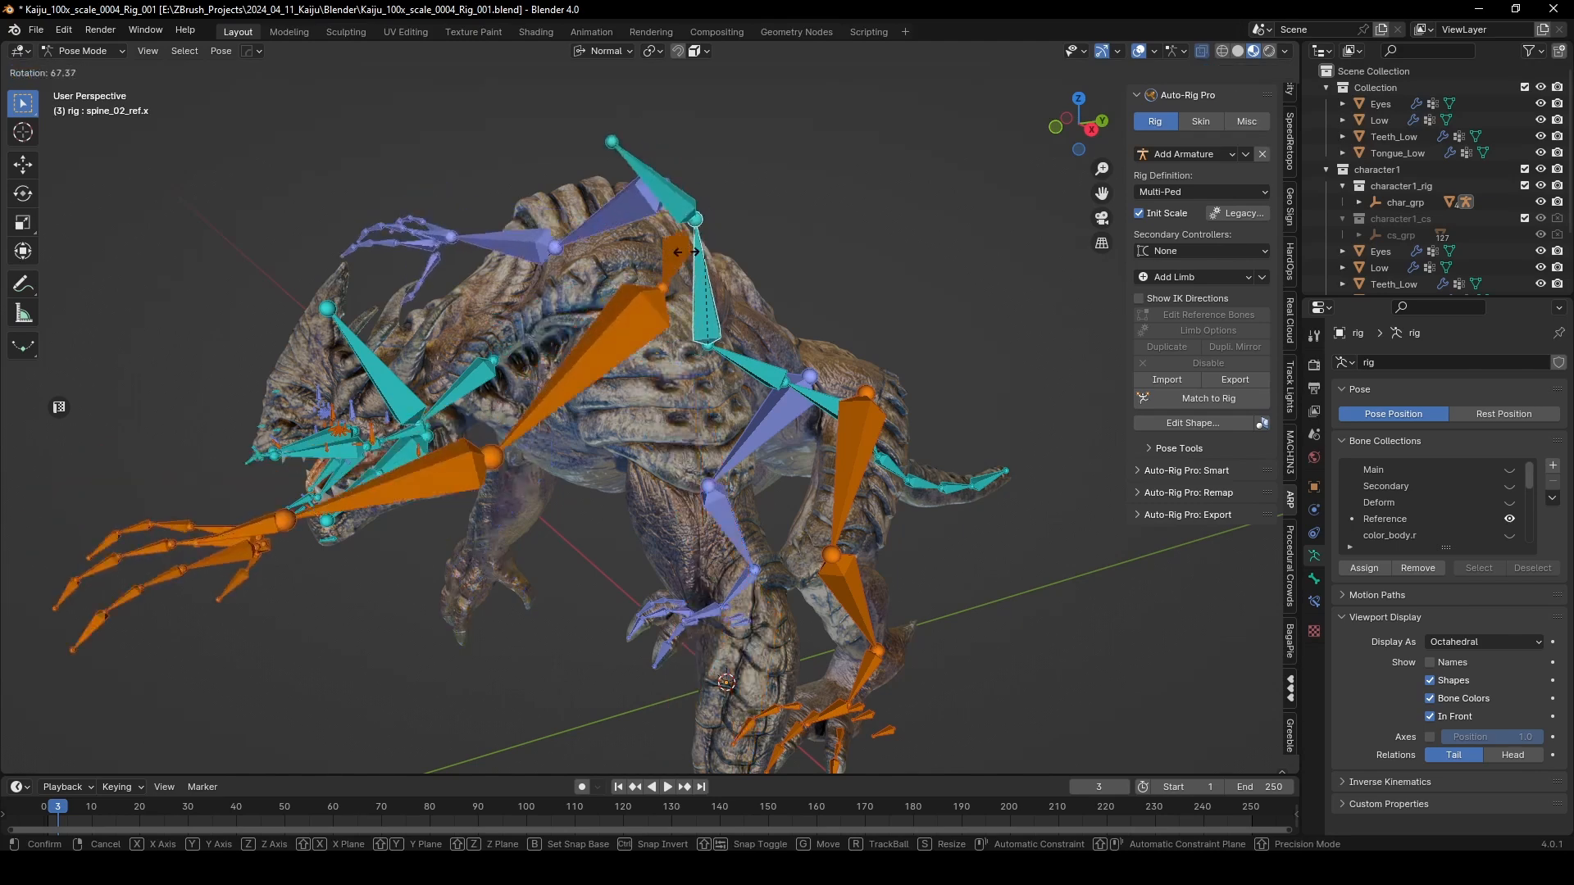
right_click(644, 337)
left_click(749, 370)
key("r")
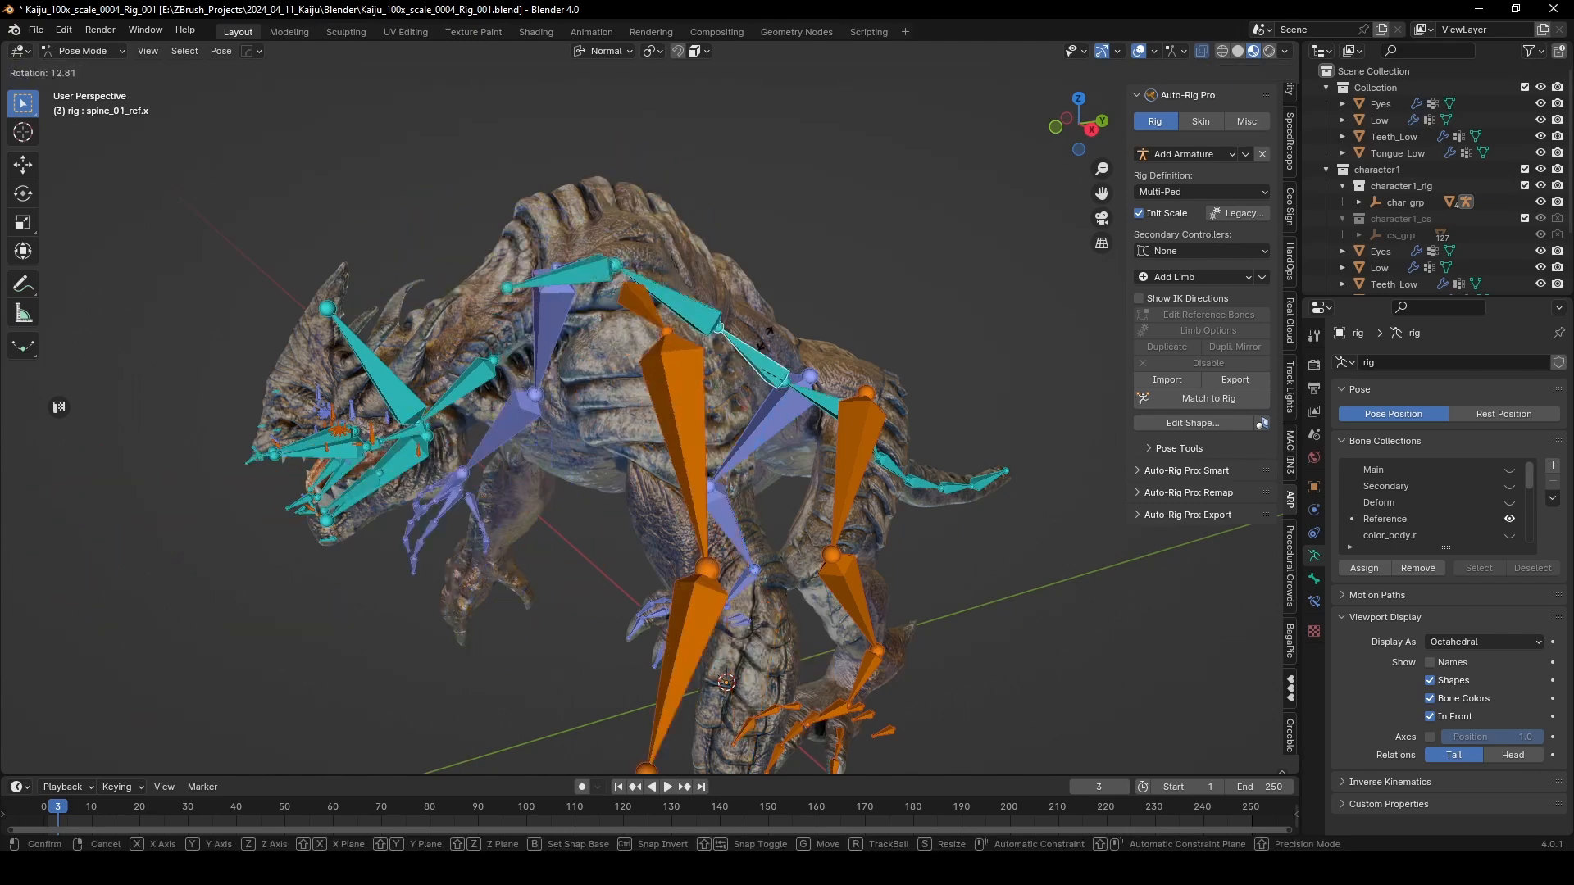
left_click(758, 334)
left_click(486, 374)
key("r")
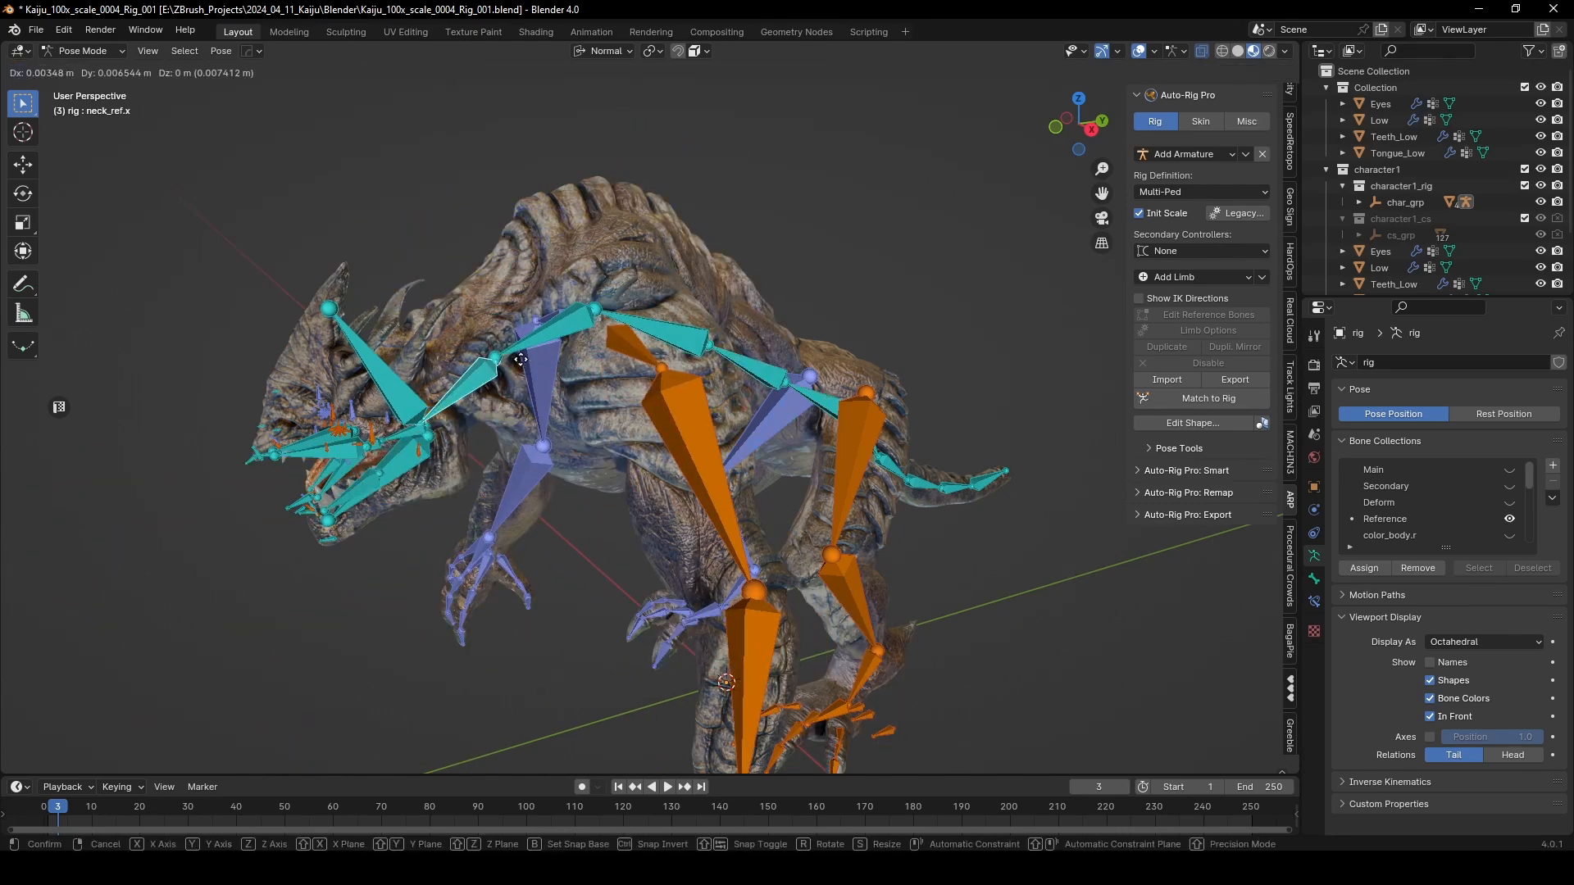
right_click(485, 374)
Step: Parent neck_ref.x to spine_03_ref.x with Keep Offset in Edit Mode and run Match to Rig
scroll(485, 374, "up", 1)
scroll(486, 381, "up", 2)
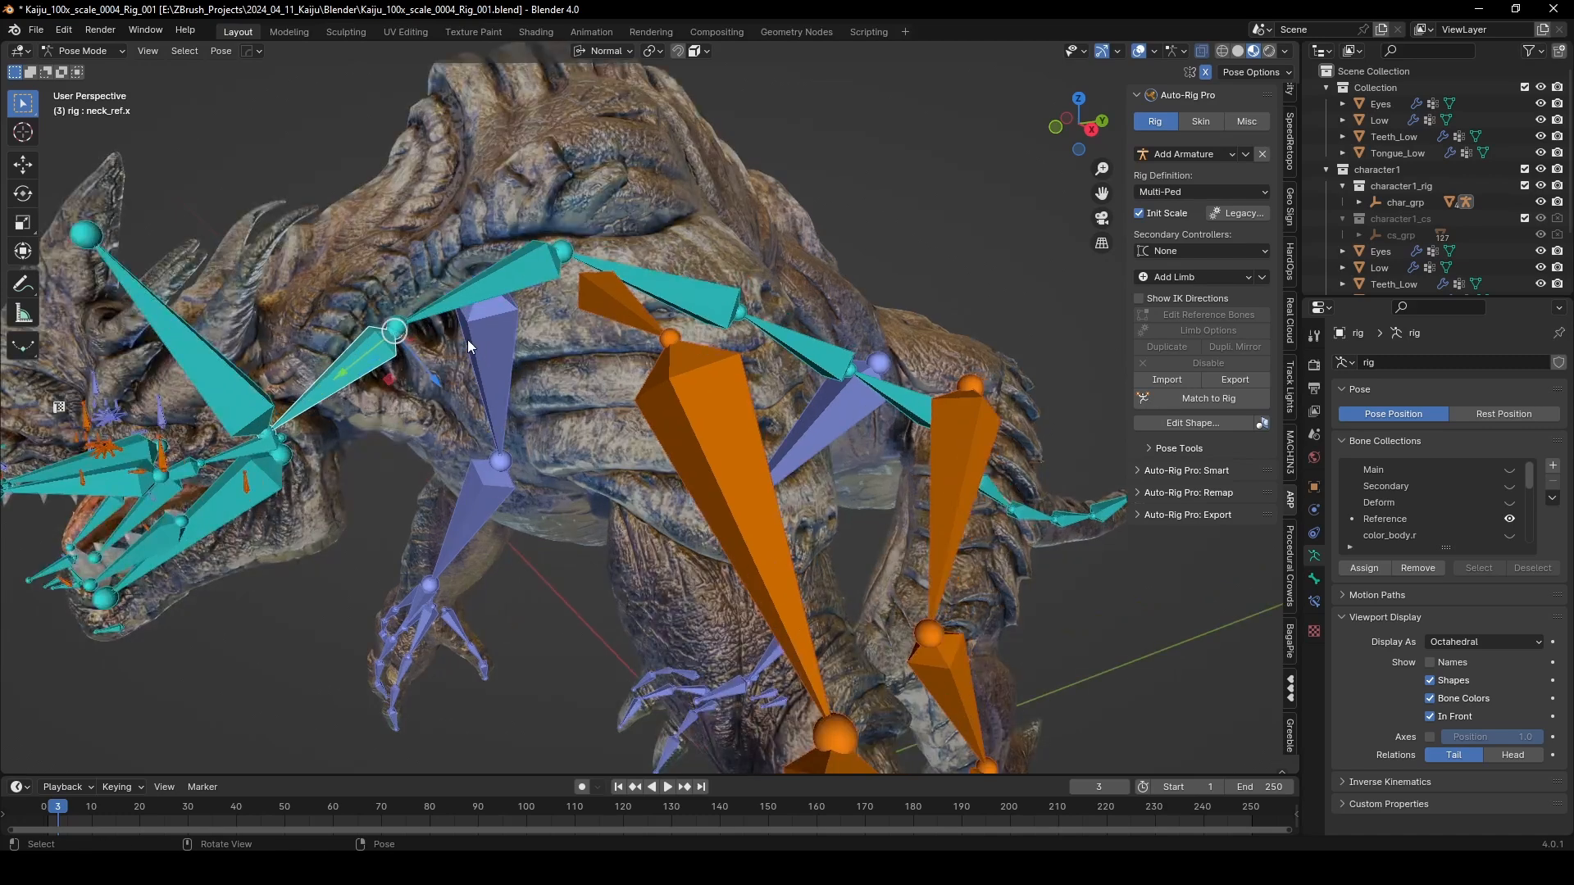
middle_click_drag(467, 339, 490, 353)
key("ctrl+Tab")
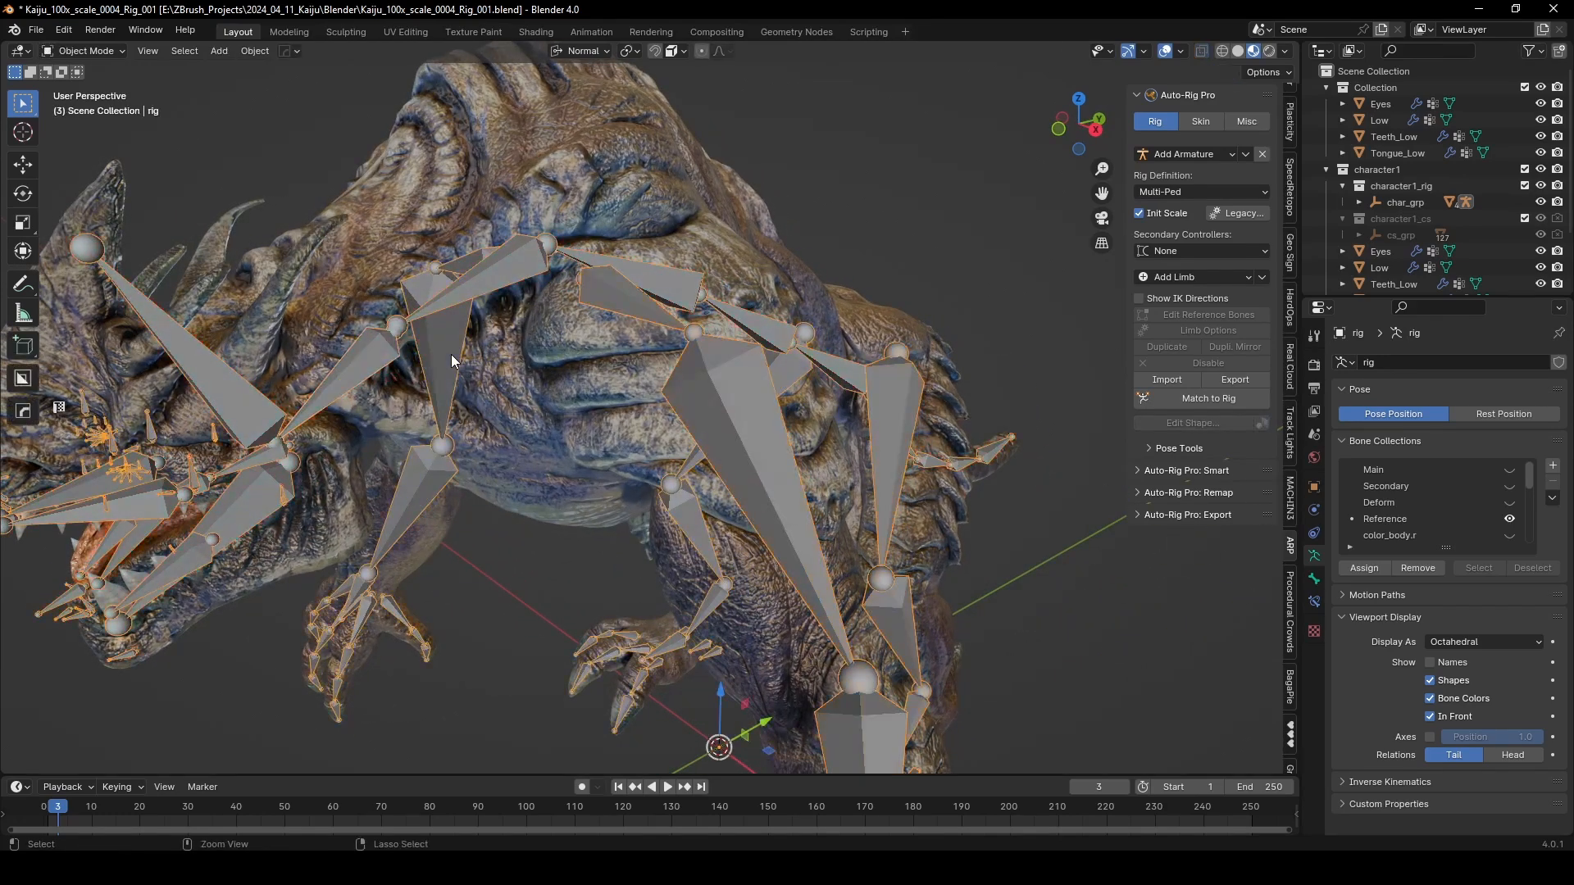
key("ctrl+Tab")
key("Tab")
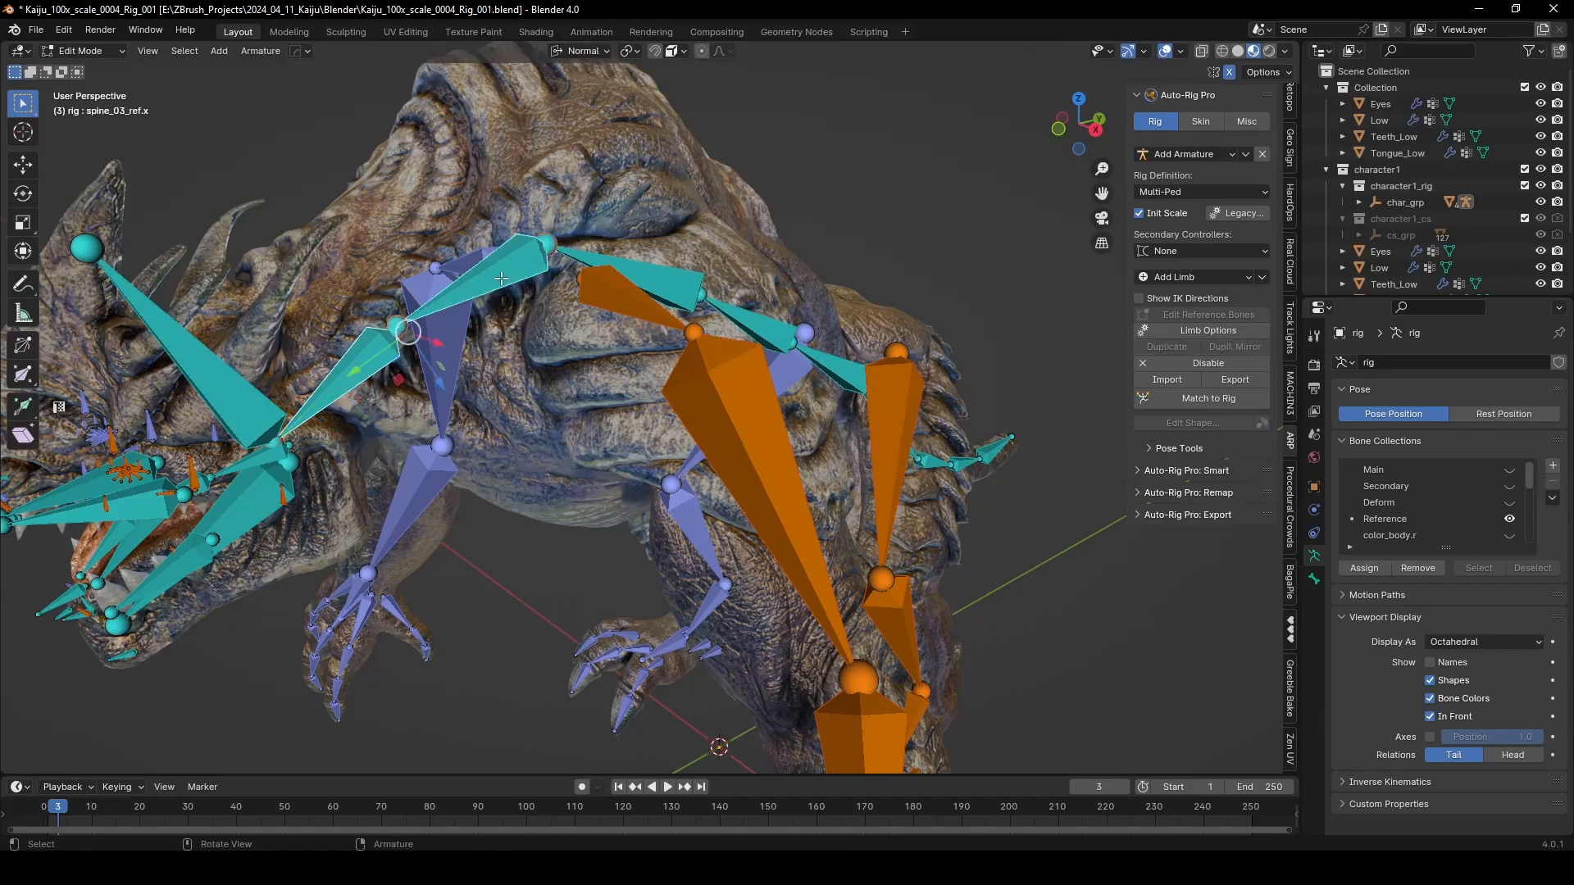
middle_click_drag(501, 279, 545, 369)
left_click(498, 247)
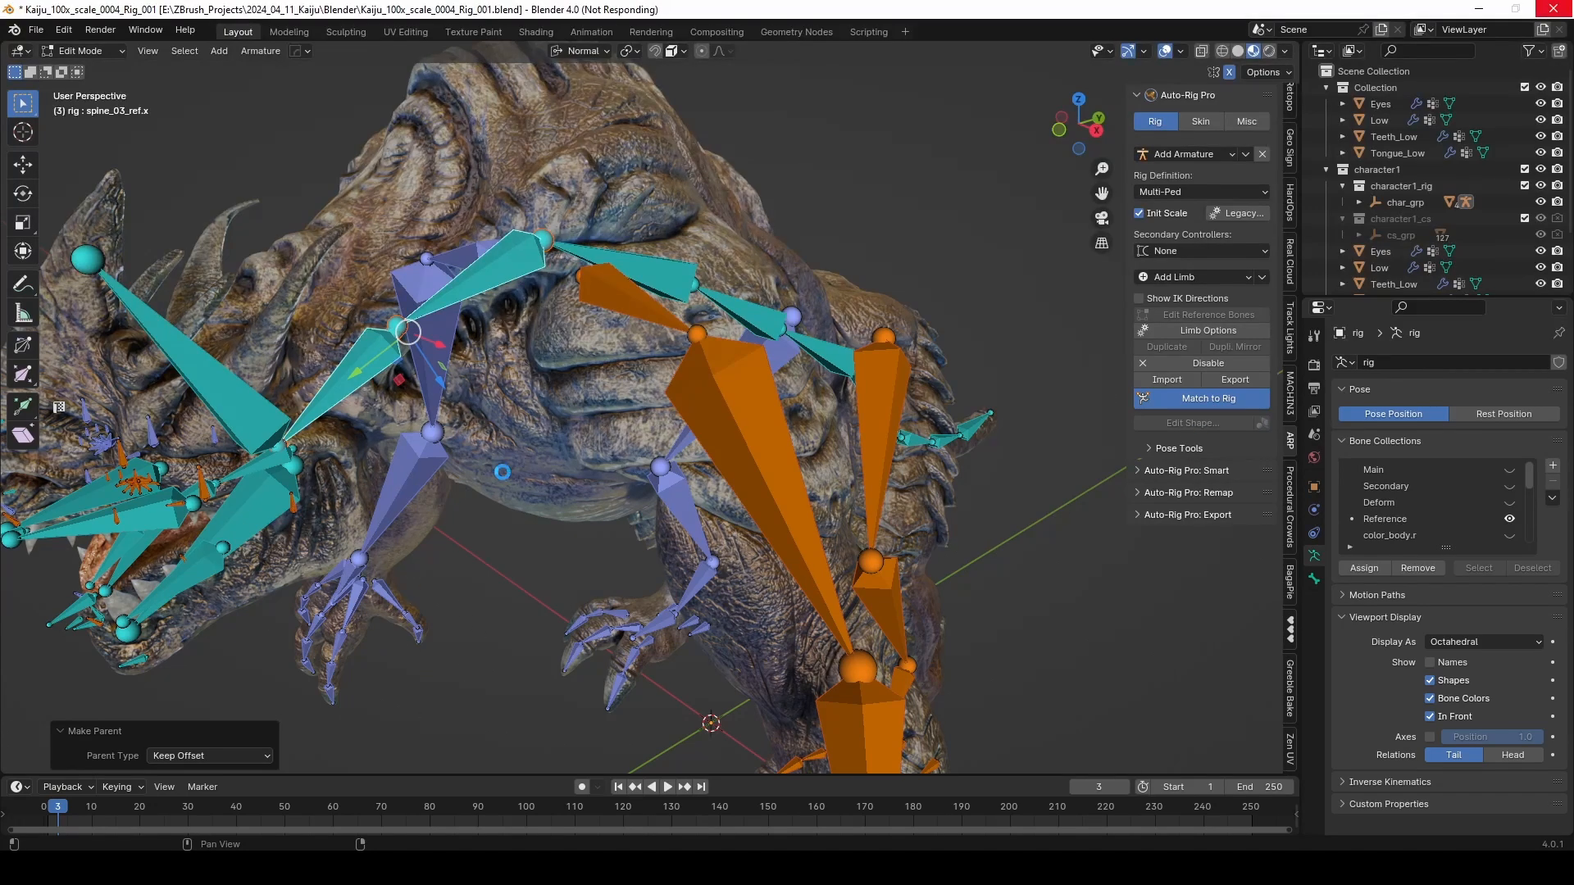
Step: Test whether the neck and head follow the upper spine by freely rotating the c_spine_03.x controller
scroll(515, 558, "down", 4)
middle_click_drag(526, 469, 223, 297)
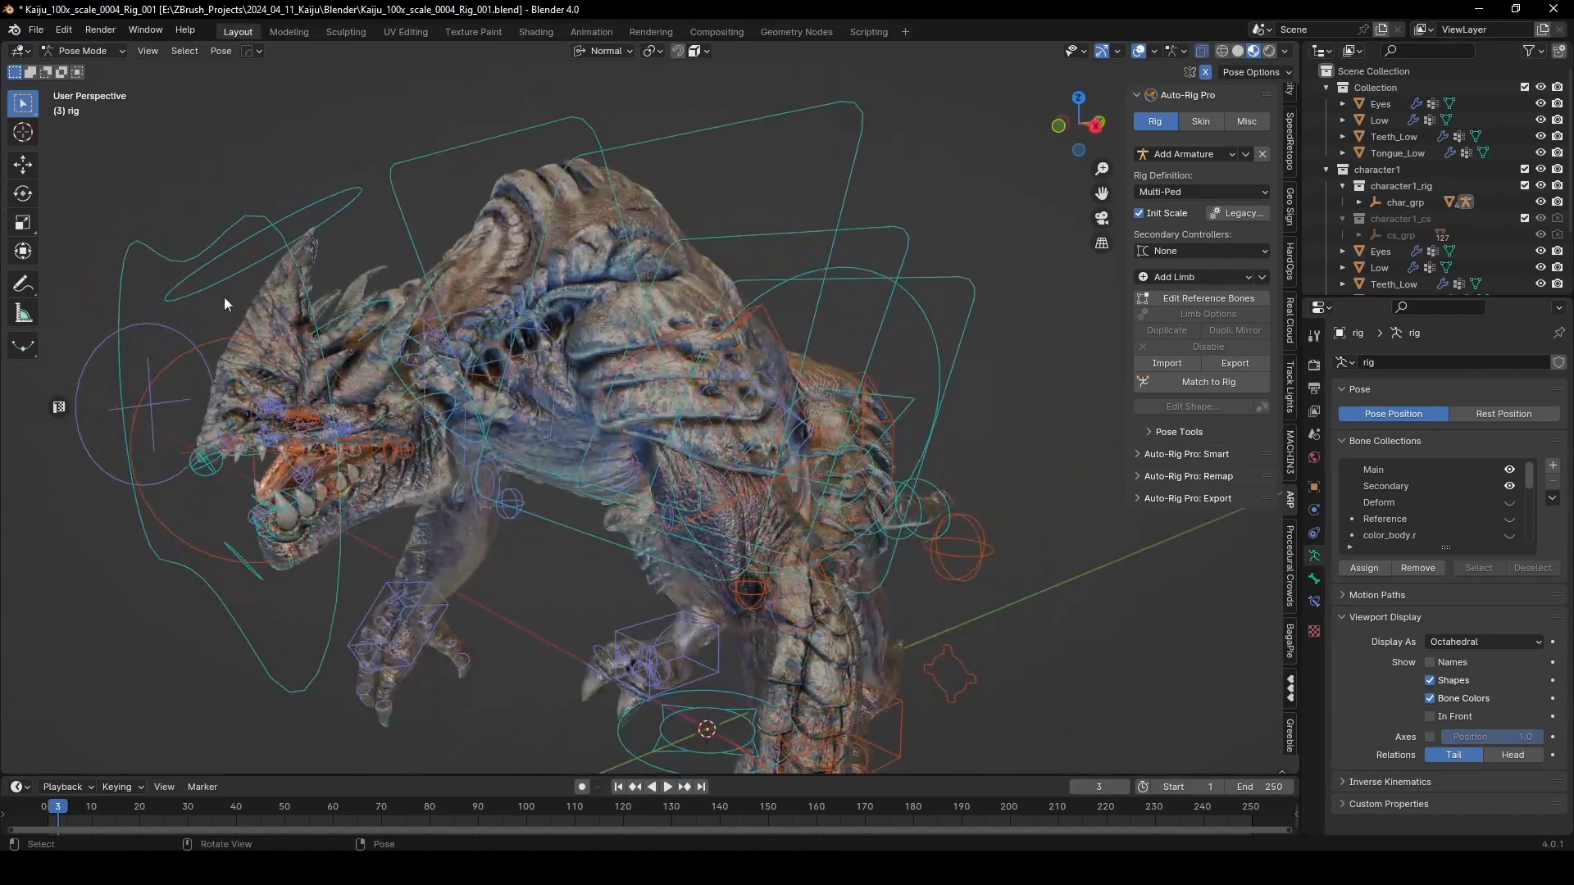
left_click(474, 141)
key("r")
key("r")
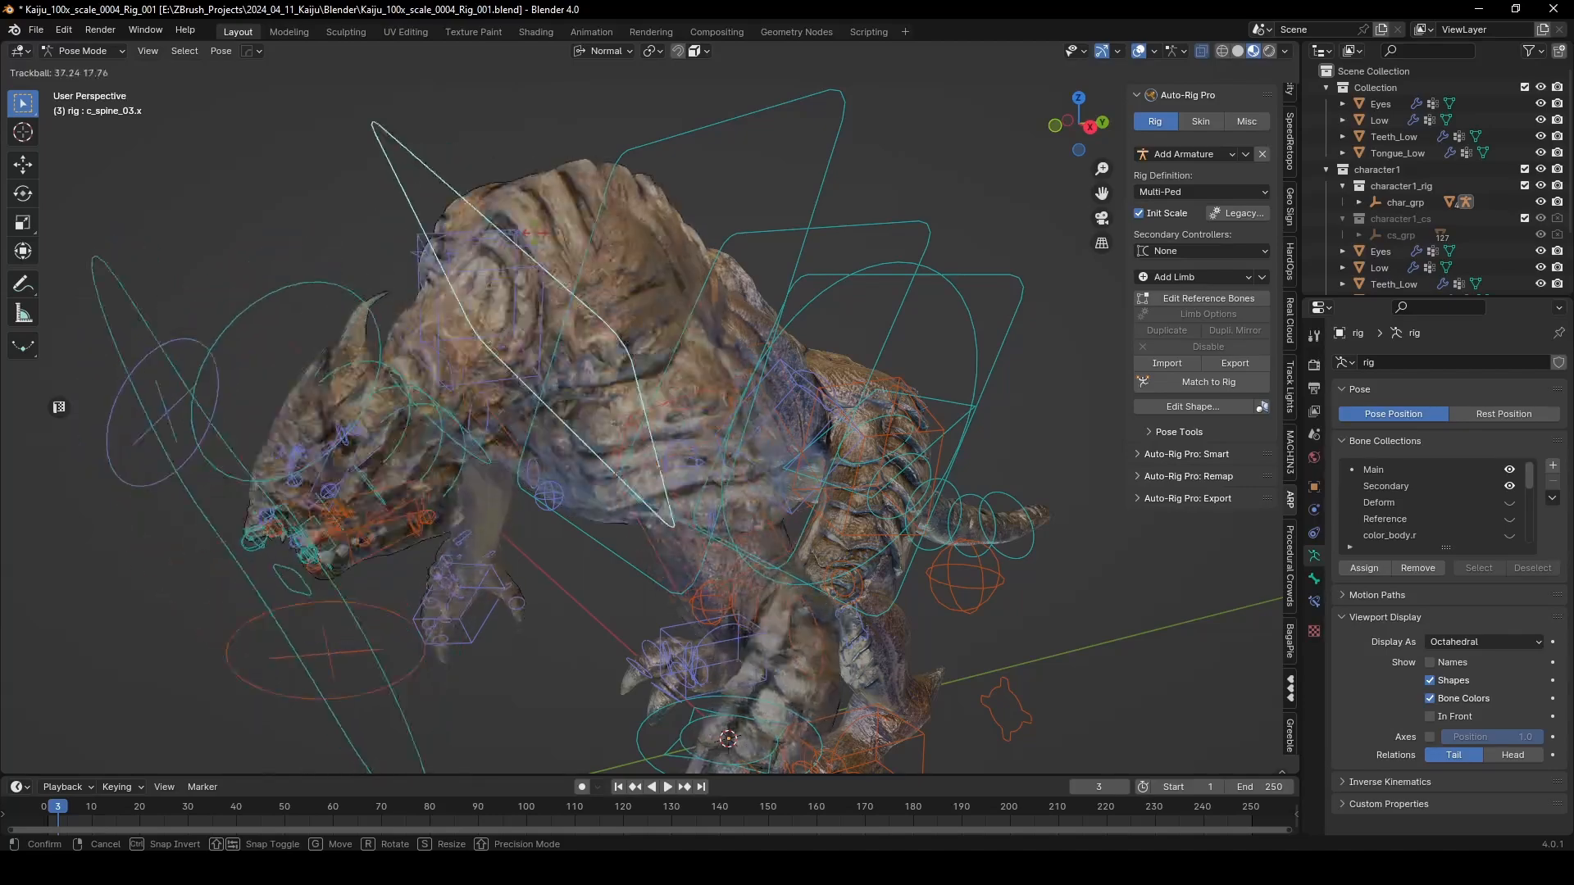
right_click(637, 302)
Step: Switch the viewport to Solid shading and repeat the free rotation test of c_spine_03.x
scroll(639, 302, "down", 1)
middle_click_drag(639, 301, 672, 304)
key("z")
left_click(787, 309)
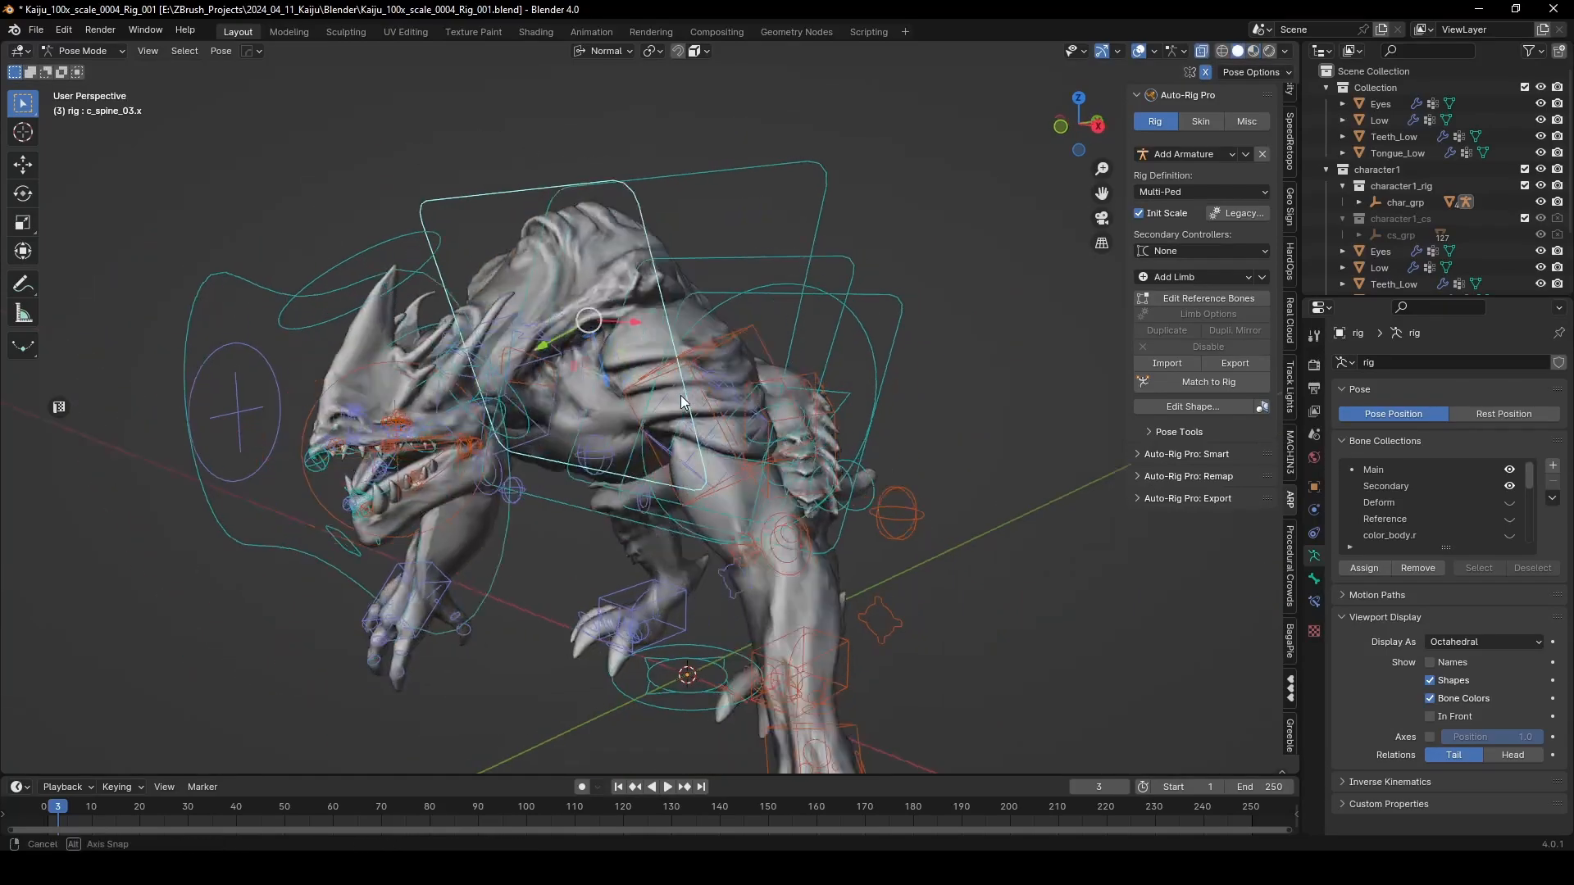
key("r")
key("r")
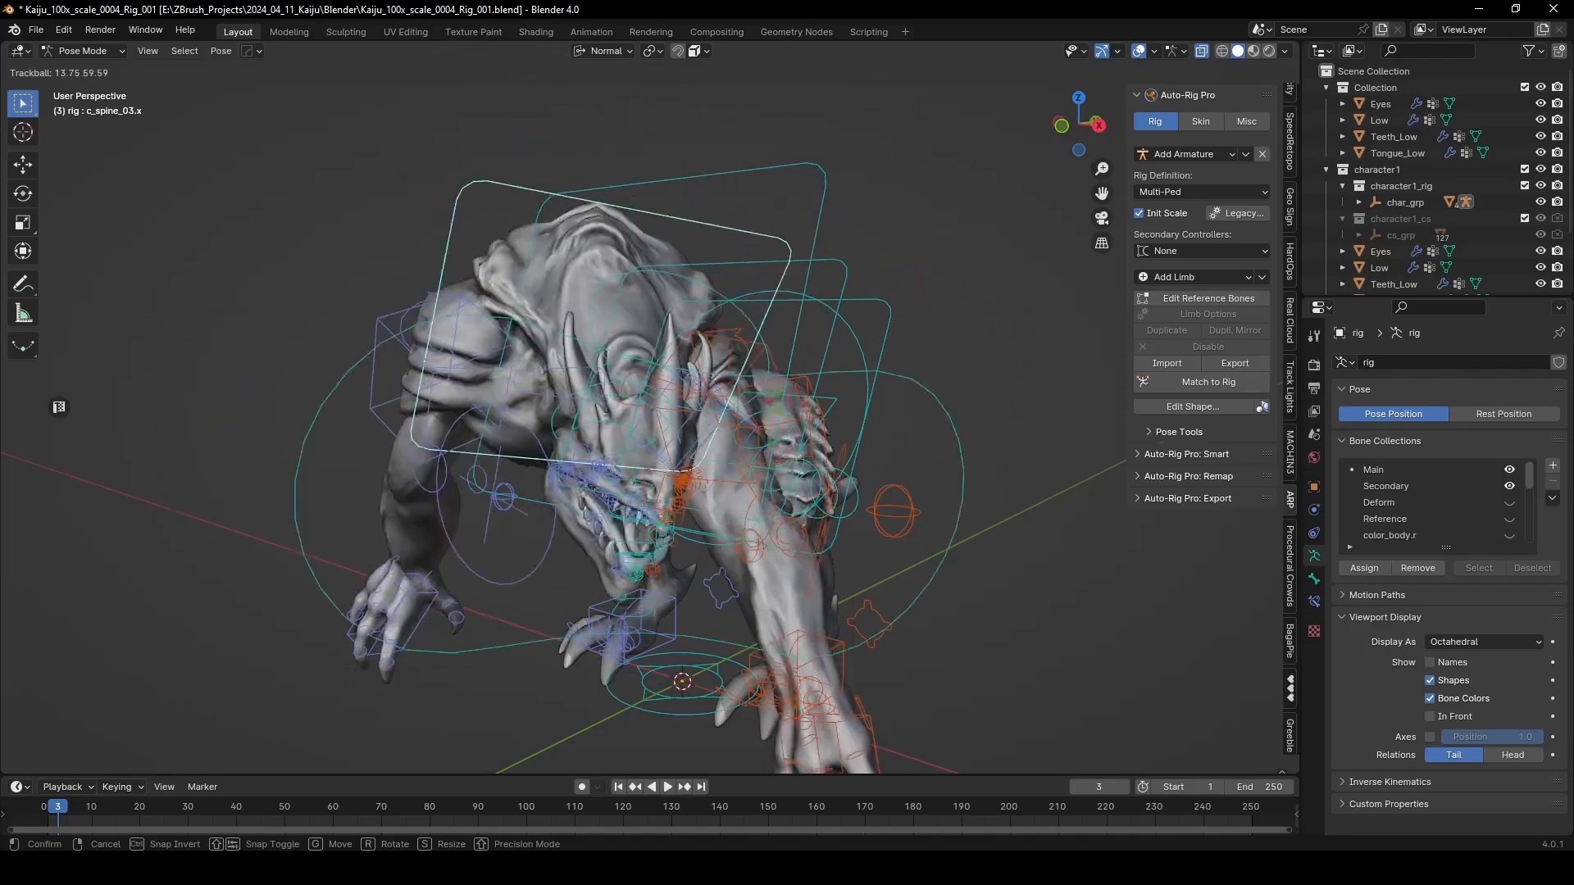
right_click(915, 290)
Step: Test the whole body's deformation by freely rotating the c_root_master.x controller from two viewing angles
middle_click_drag(915, 290, 857, 293)
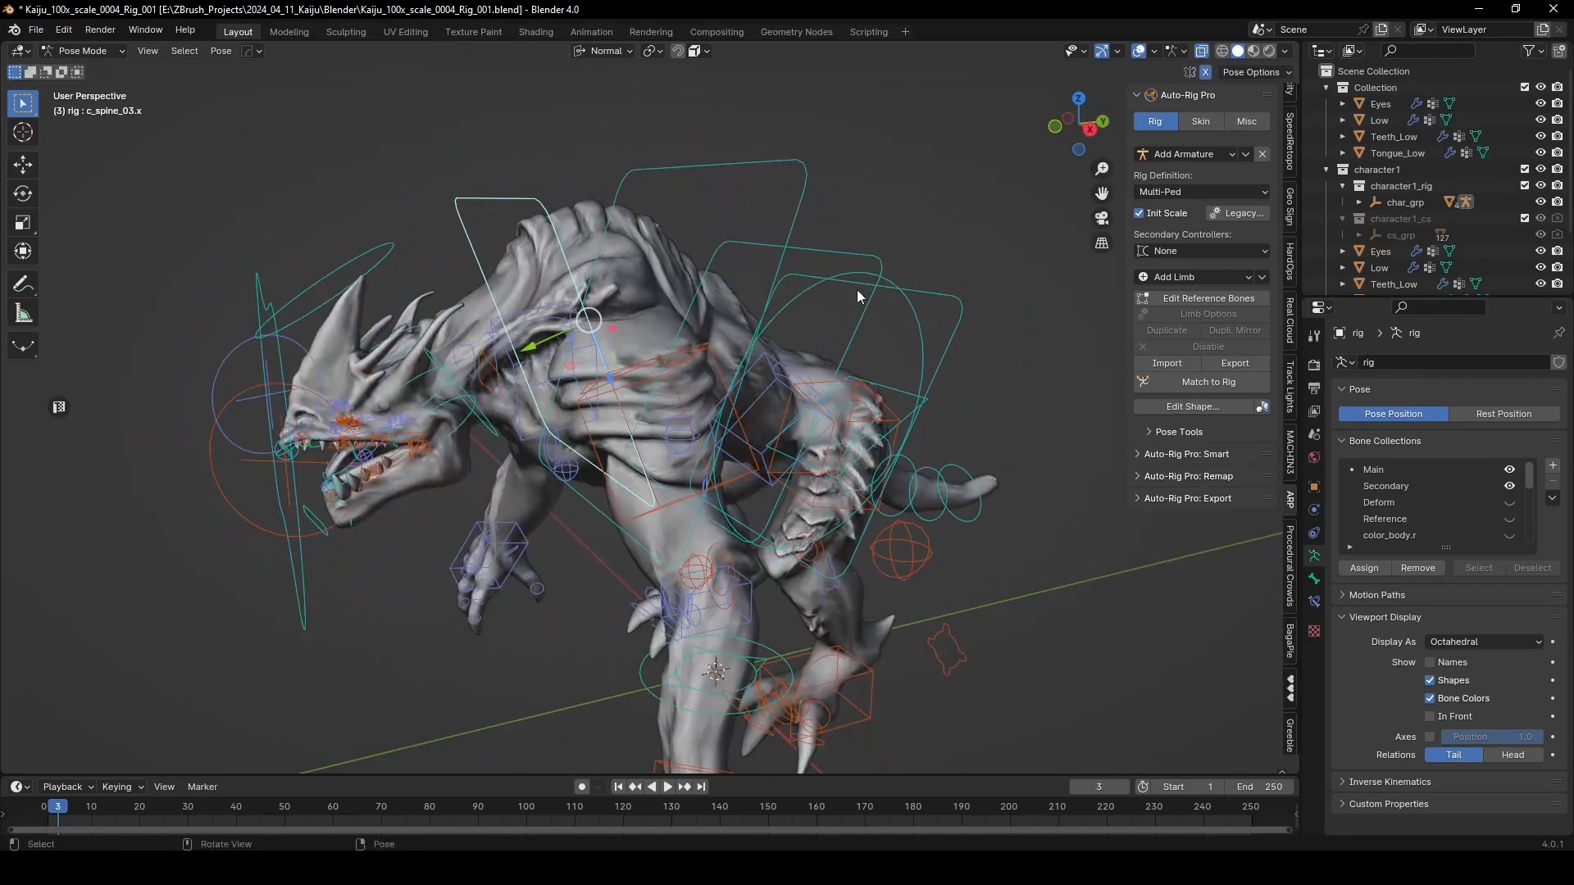
left_click(941, 300)
key("r")
key("r")
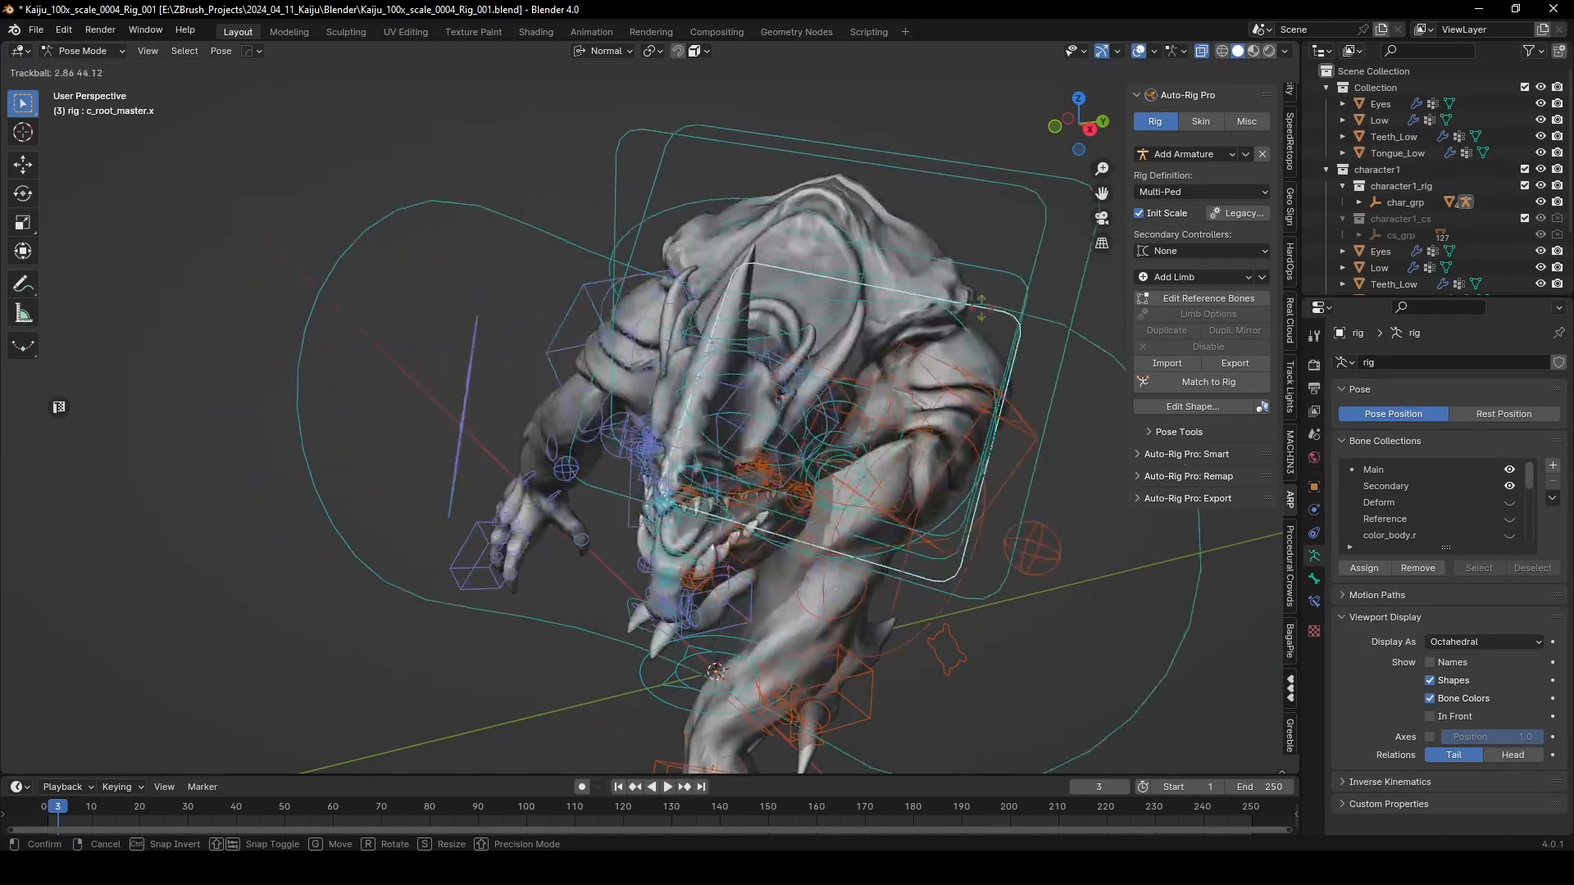
right_click(823, 377)
key("r")
key("r")
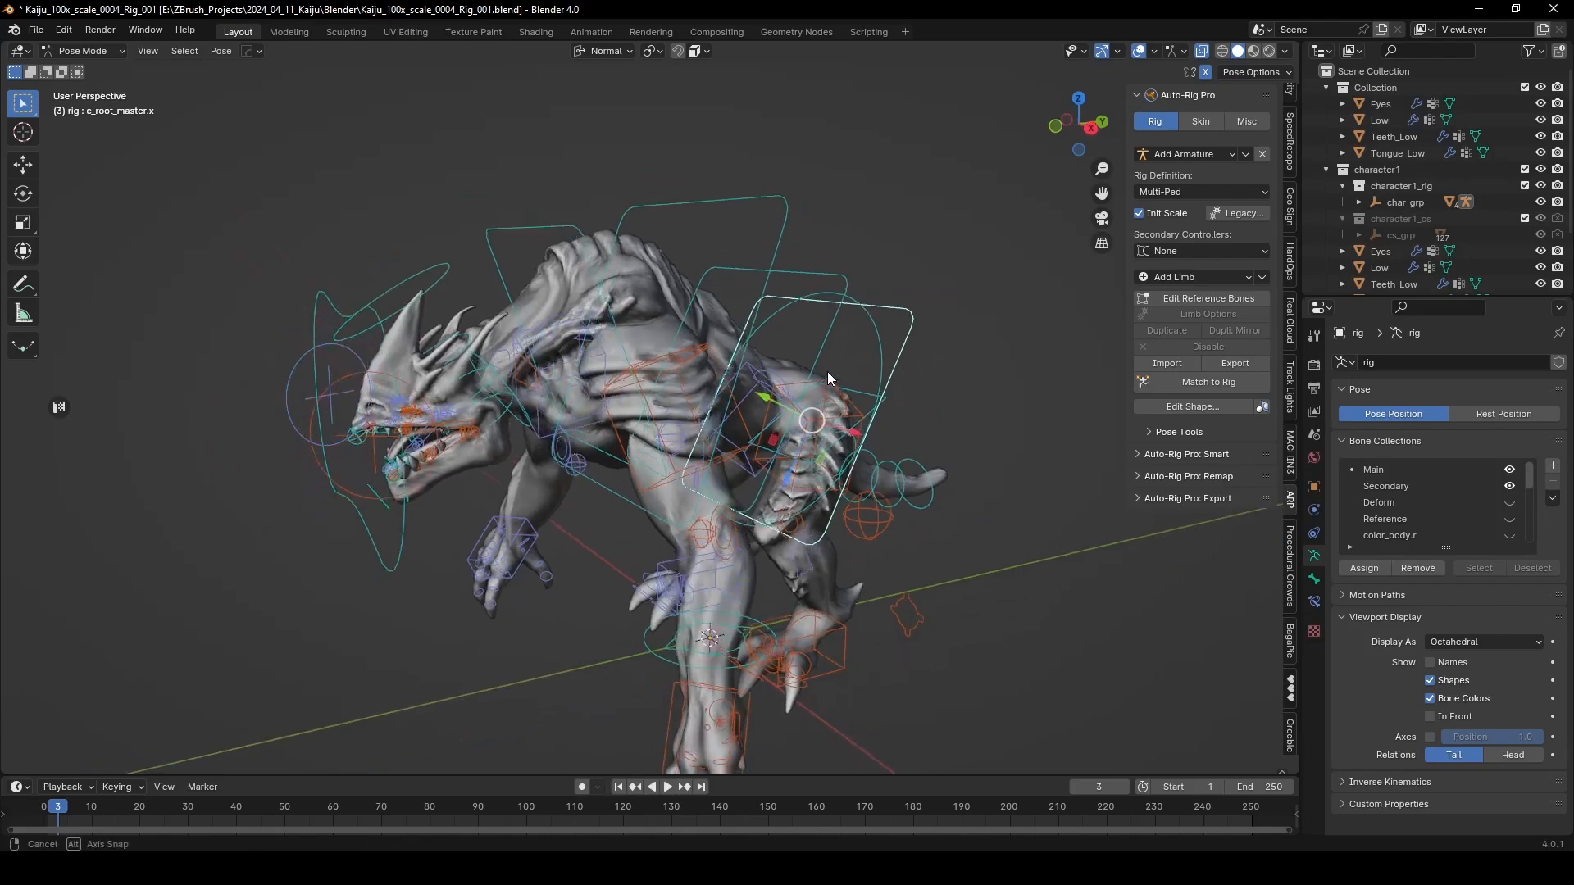
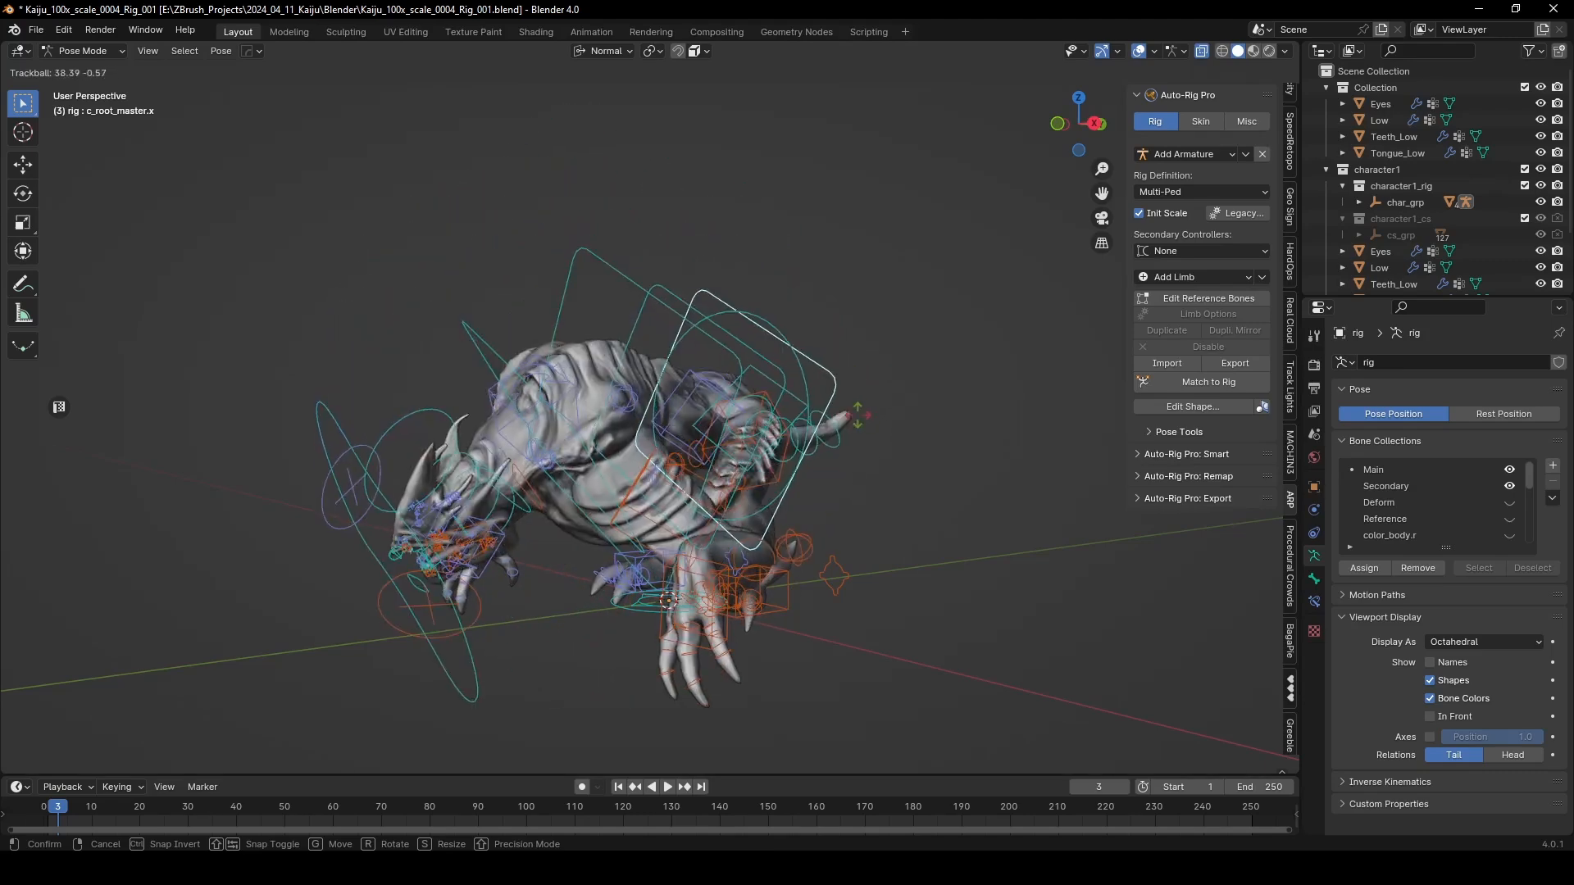
right_click(838, 364)
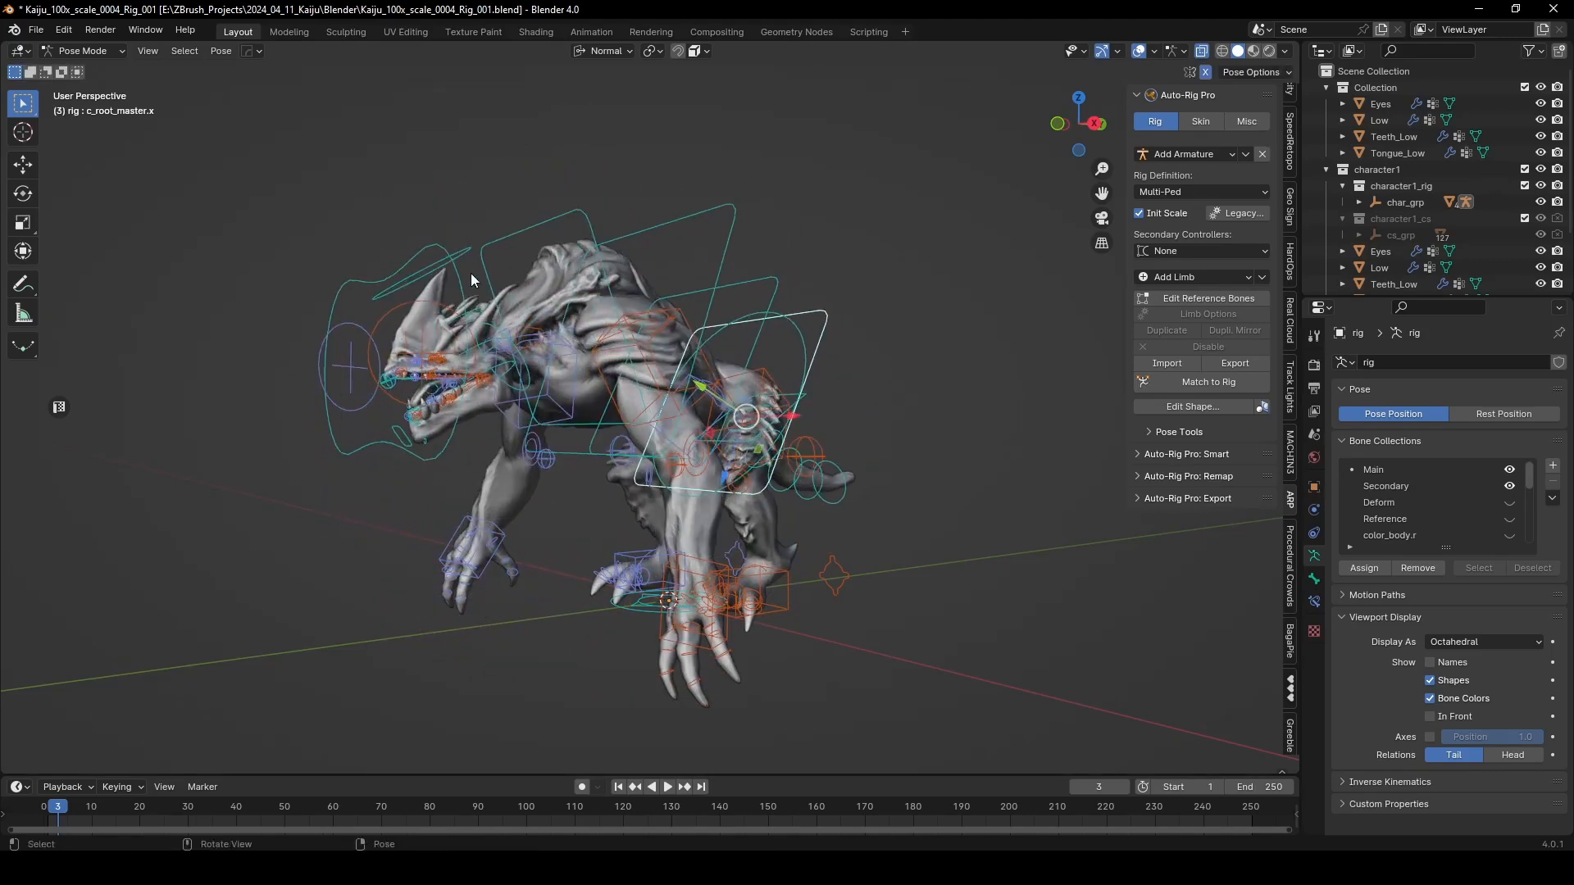
Step: Test the eye response by moving the c_eye_target.x controller around in front of the head
left_click(438, 249)
middle_click_drag(436, 250, 492, 279)
scroll(491, 283, "up", 2)
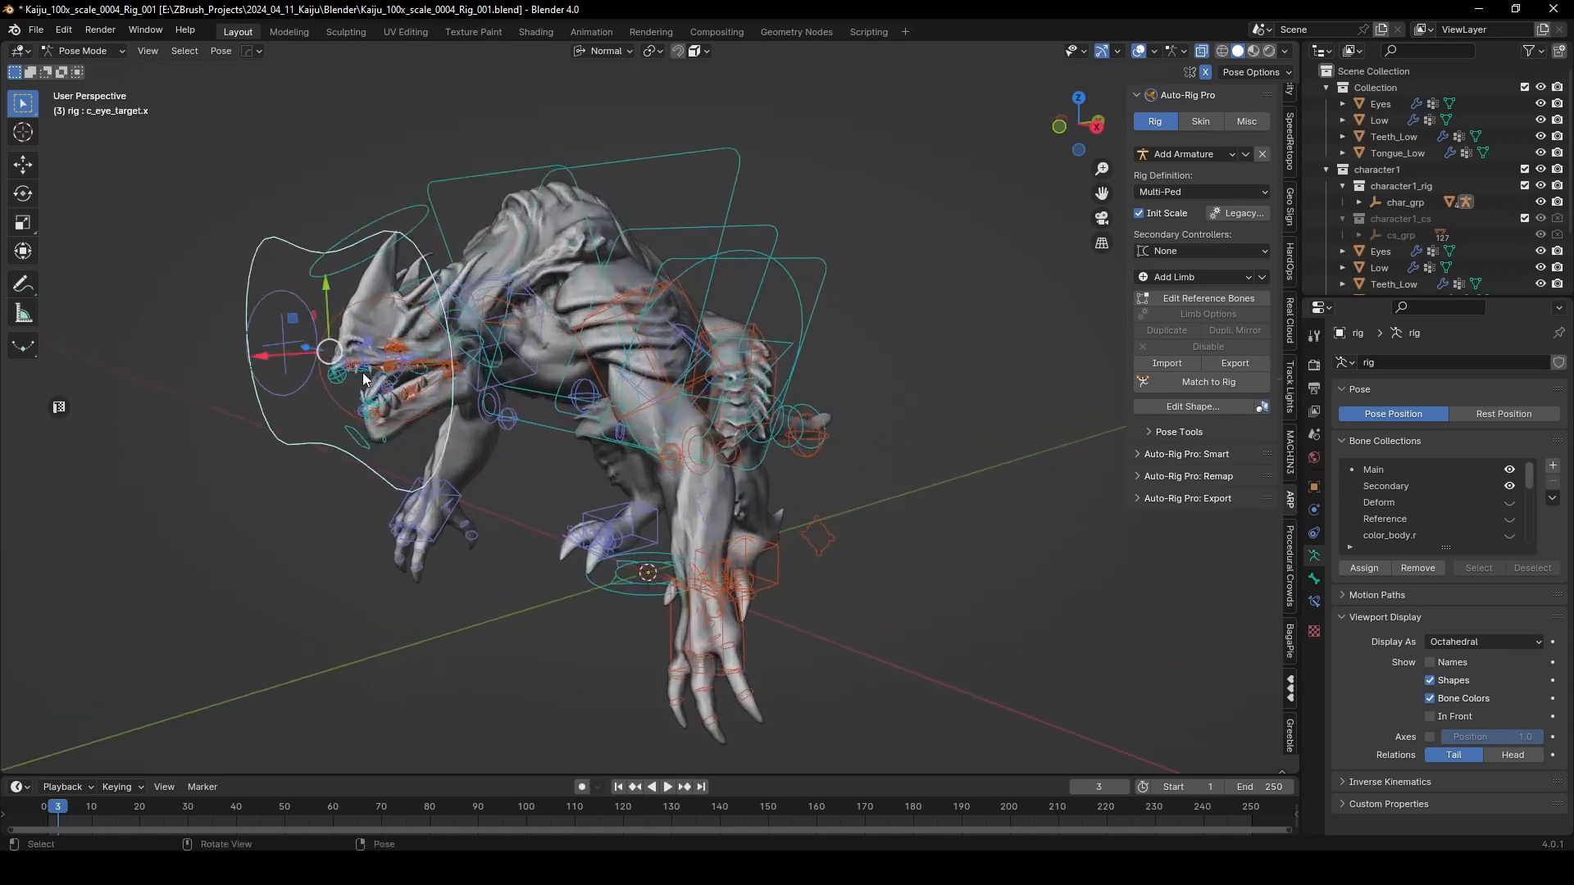
middle_click_drag(369, 365, 494, 377, "shift")
key("g")
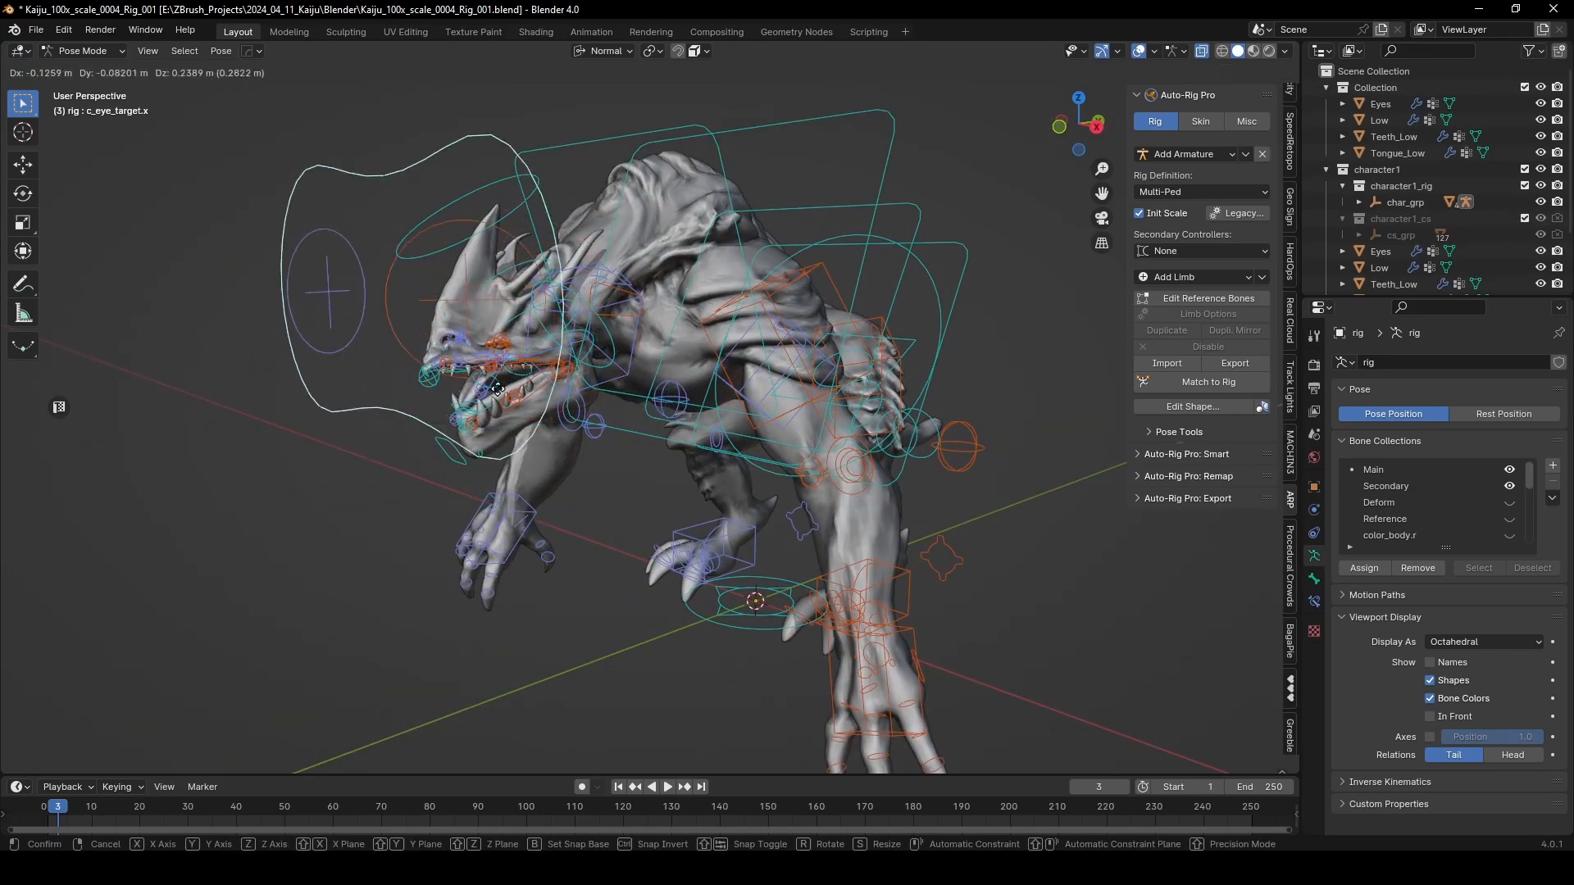
right_click(523, 344)
mouse_move(522, 345)
middle_mouse_down()
mouse_move(714, 344)
mouse_move(714, 366)
mouse_move(507, 390)
mouse_move(523, 350)
middle_mouse_up()
scroll(506, 391, "up", 3)
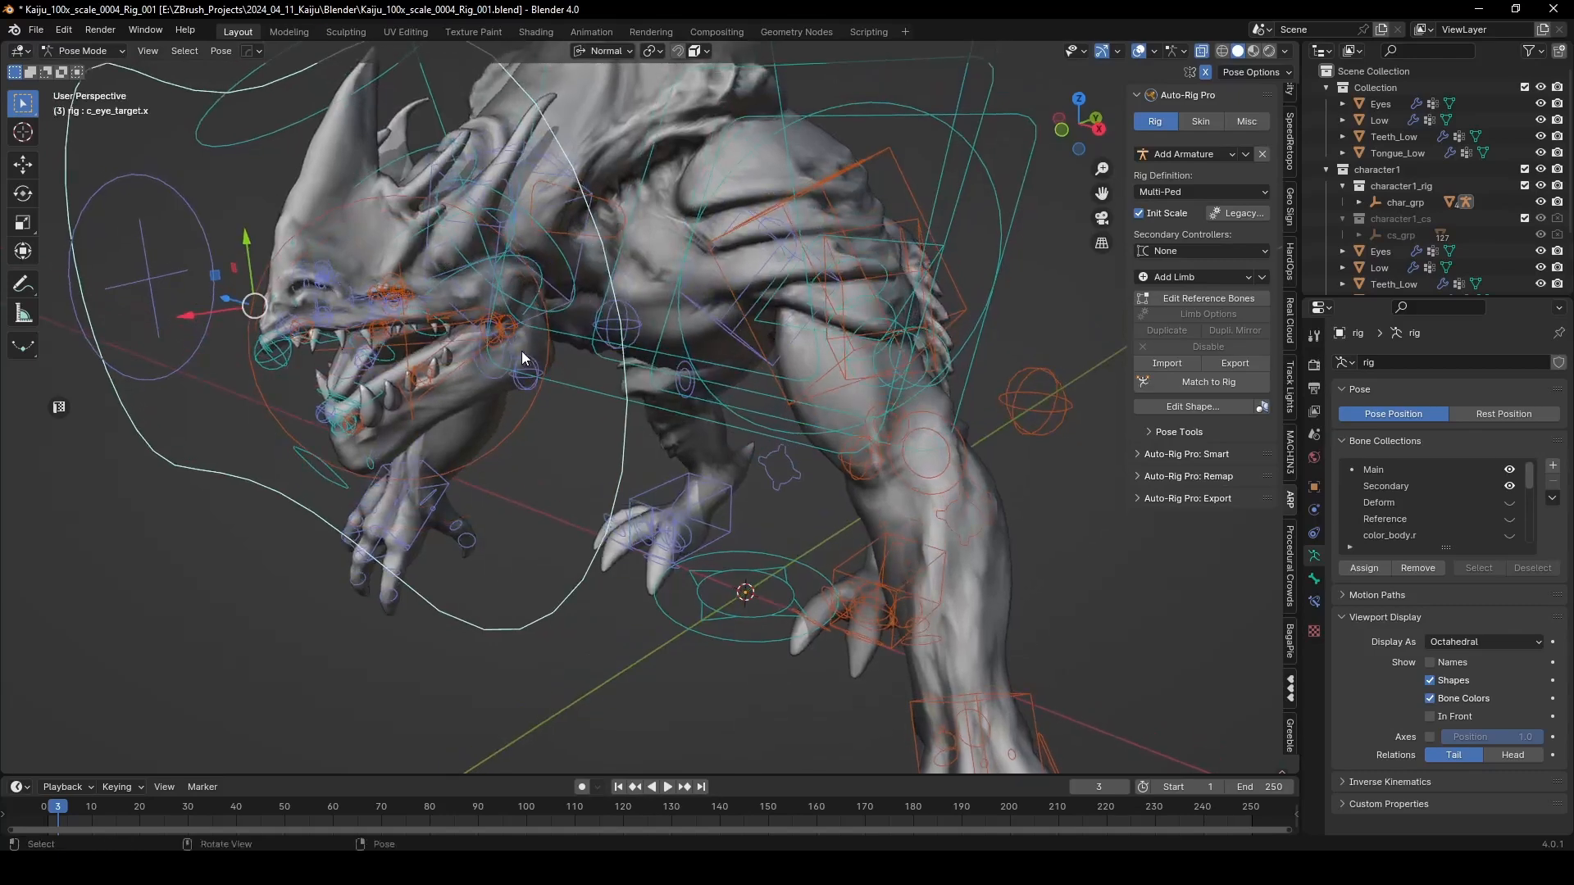
key("g")
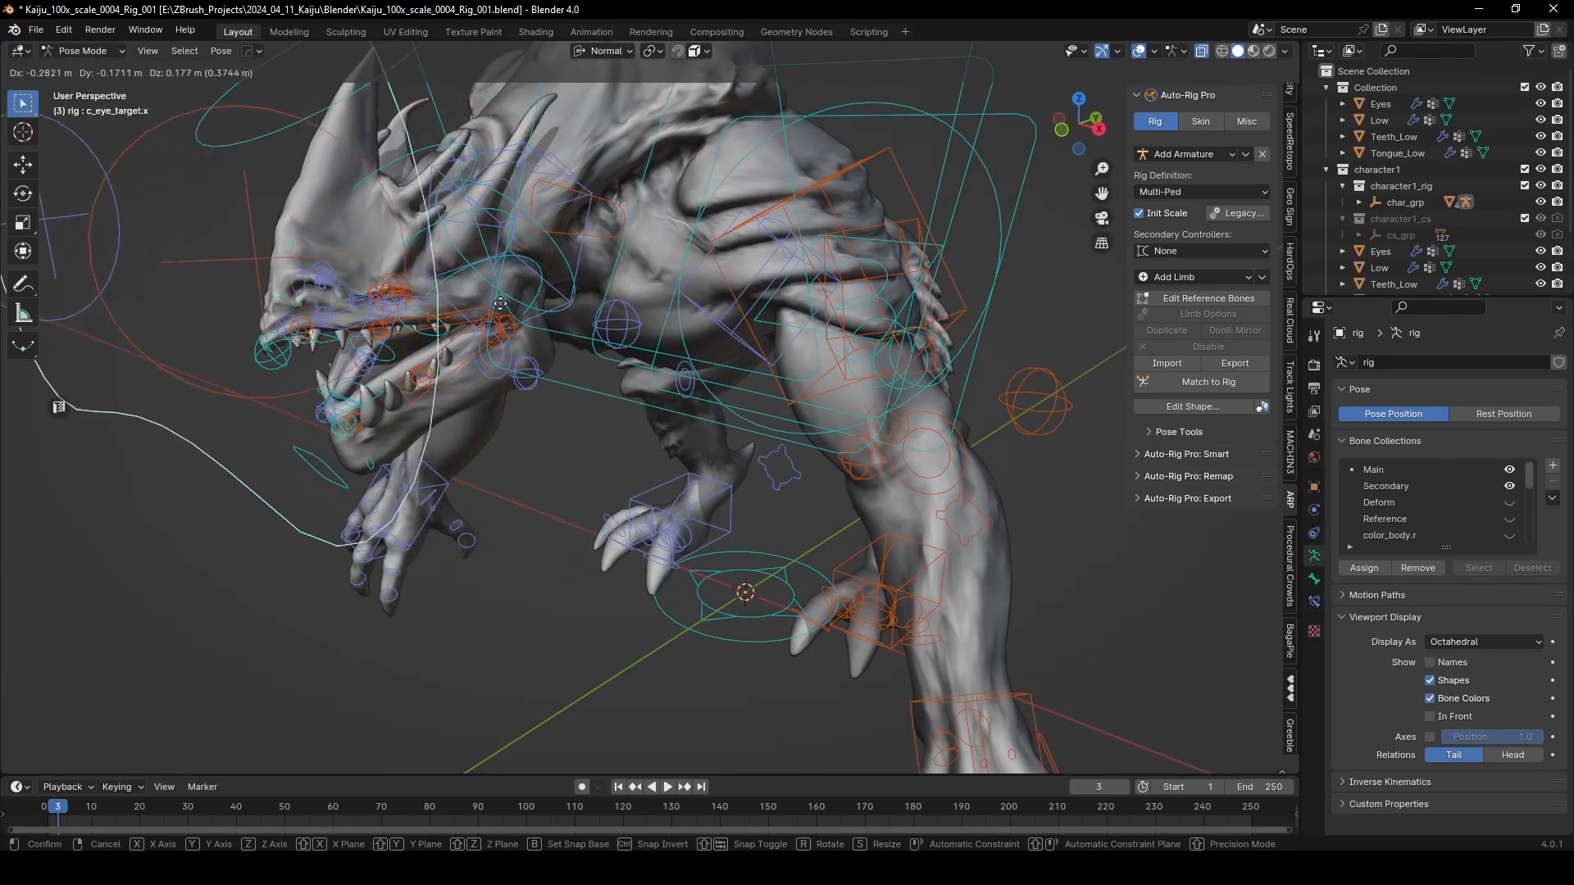
left_click(456, 383)
middle_click_drag(457, 384, 441, 369)
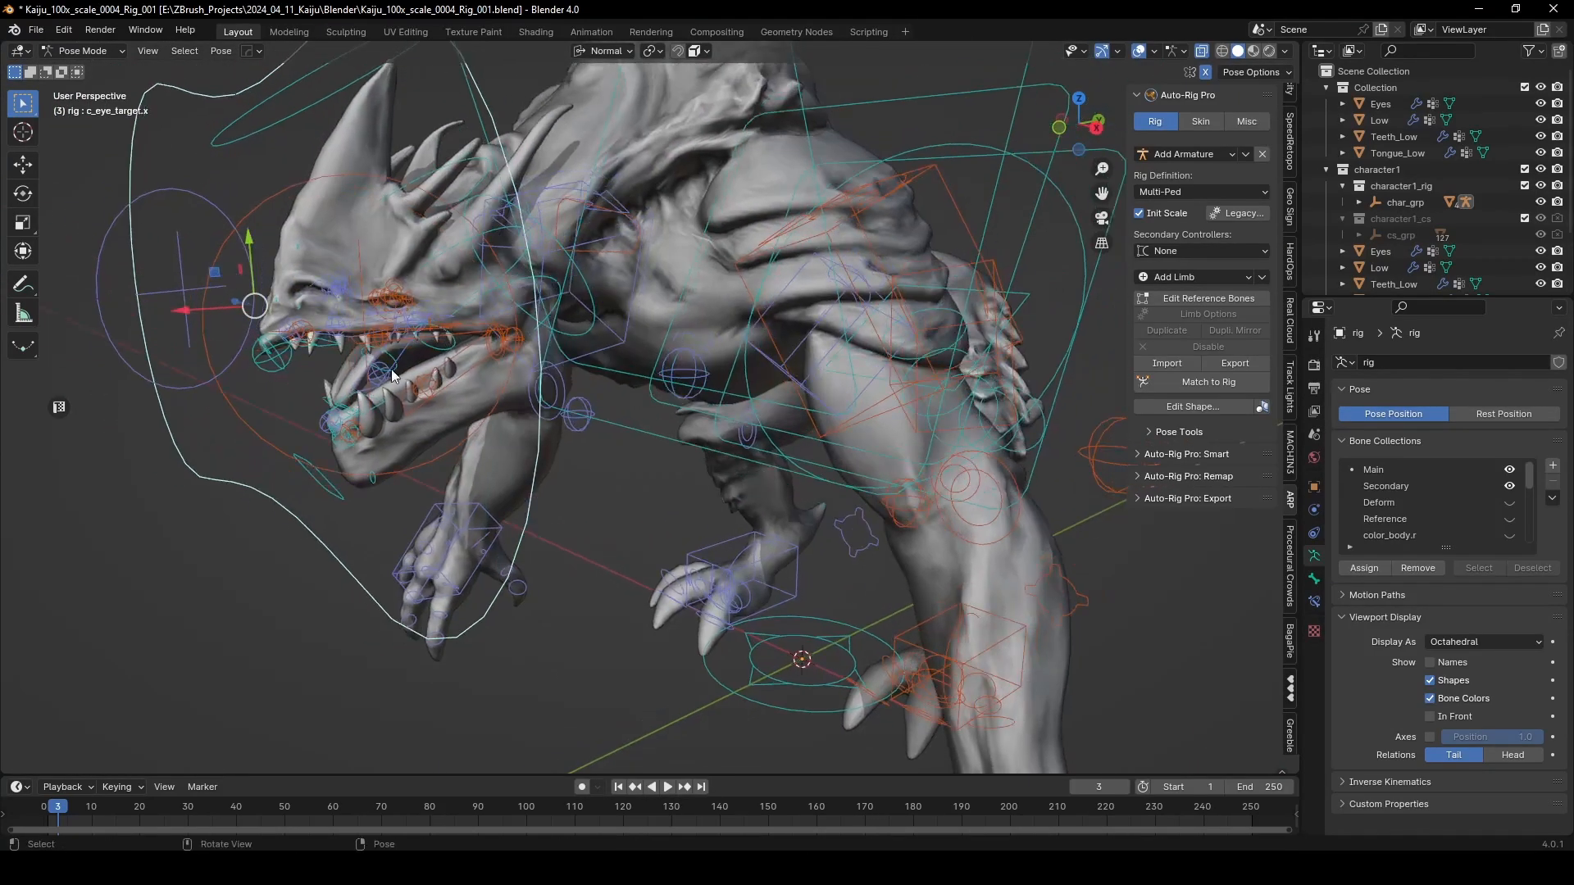
Step: Test the hip deformation from the side by freely rotating c_root_master.x and c_root.x in turn
middle_click_drag(661, 353, 610, 361)
scroll(610, 362, "down", 4)
middle_click_drag(779, 447, 770, 388)
scroll(771, 388, "up", 3)
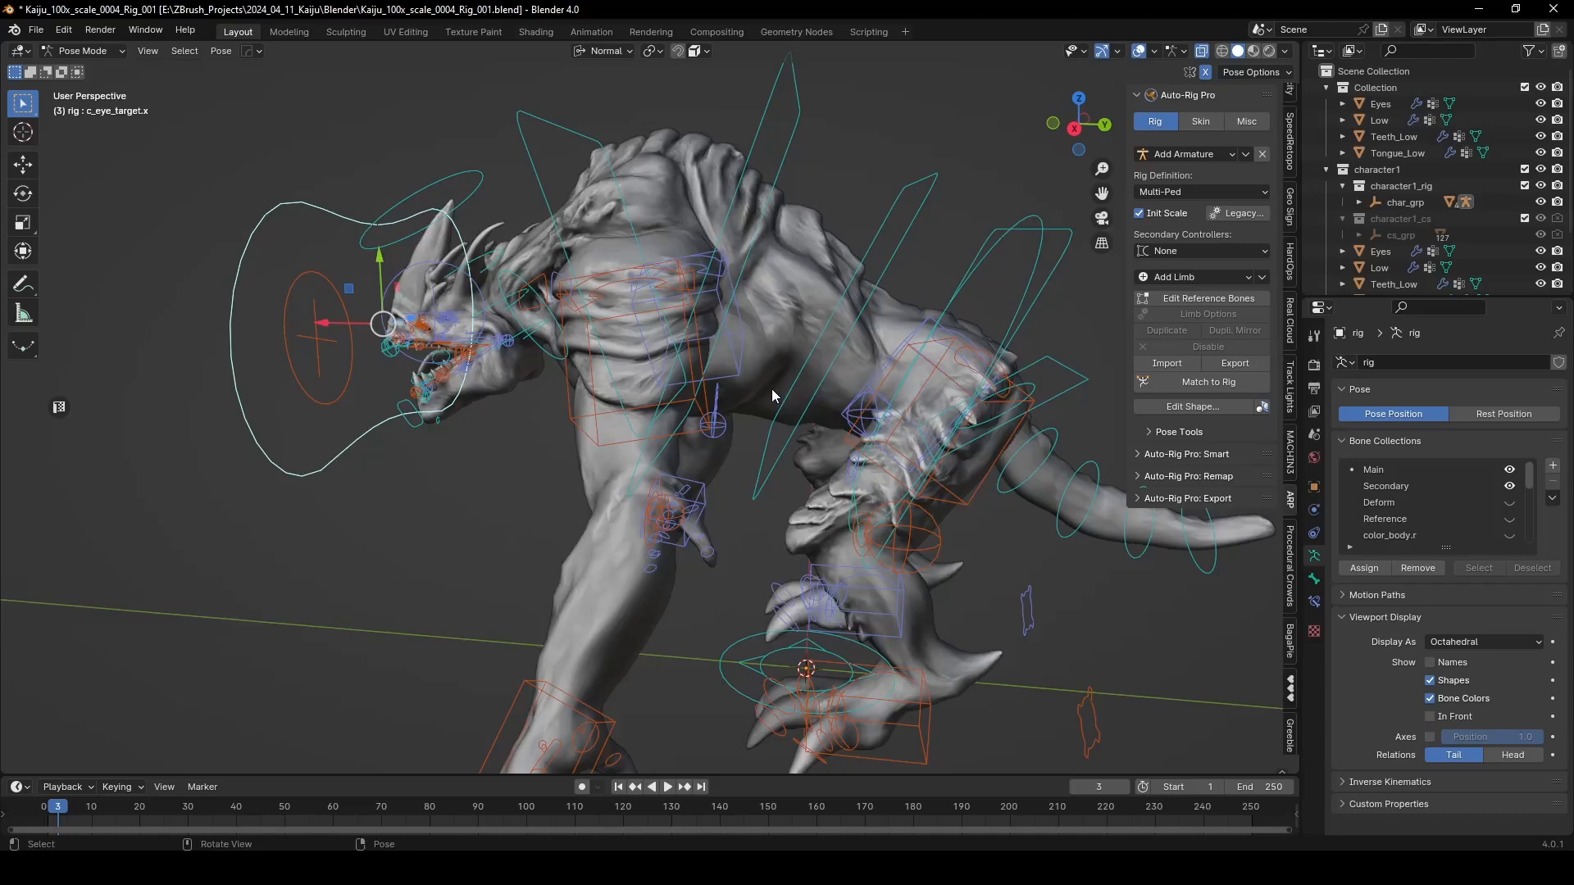
left_click(1046, 235)
key("r")
key("r")
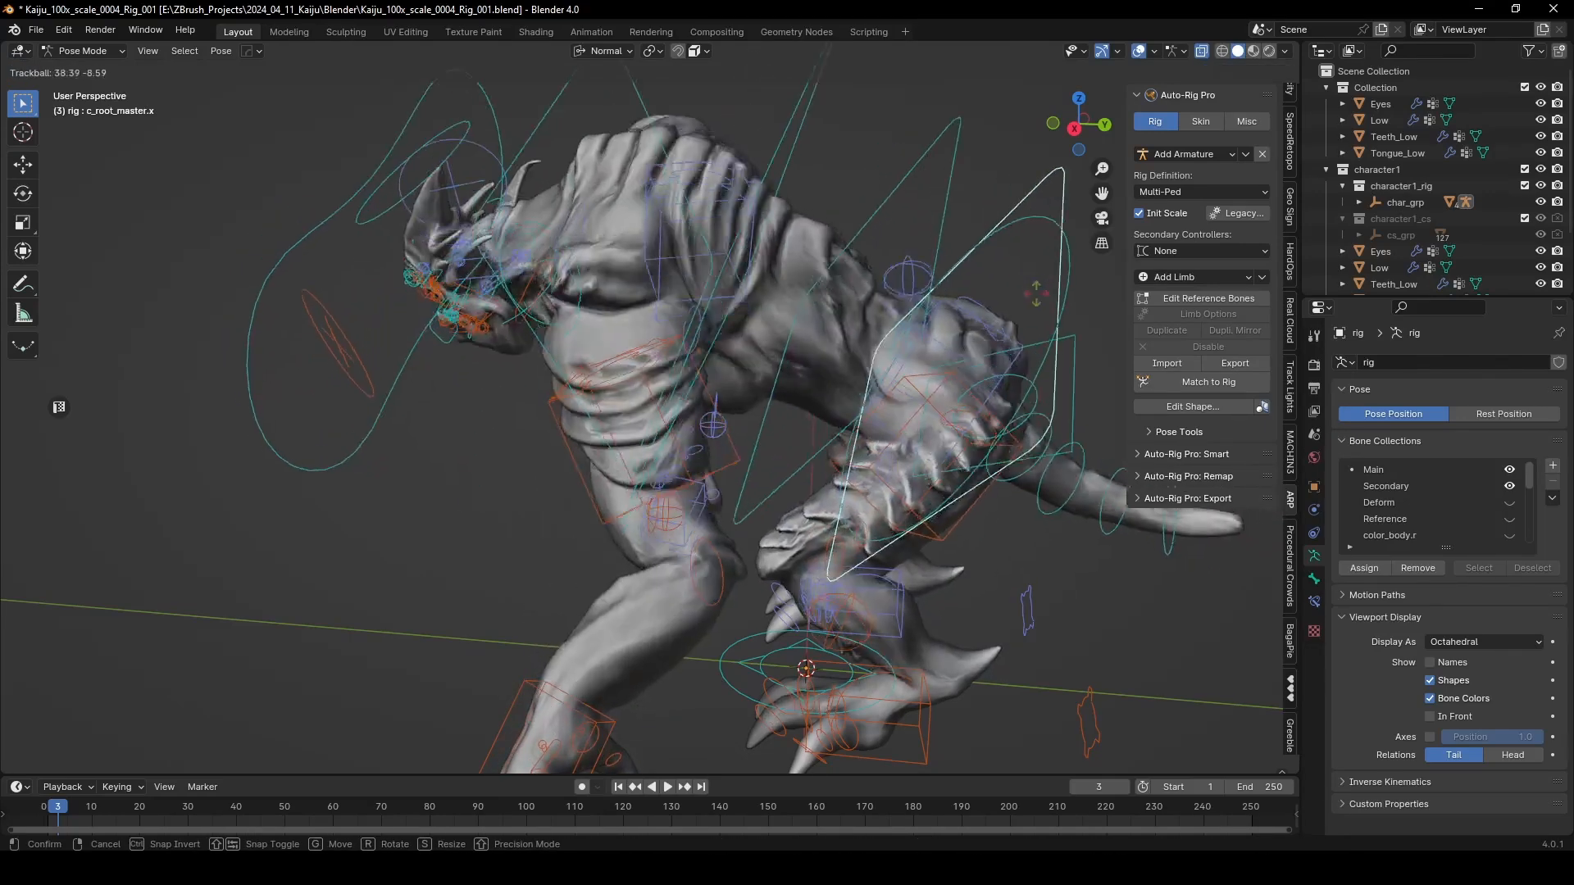
right_click(1020, 282)
scroll(1020, 282, "down", 2)
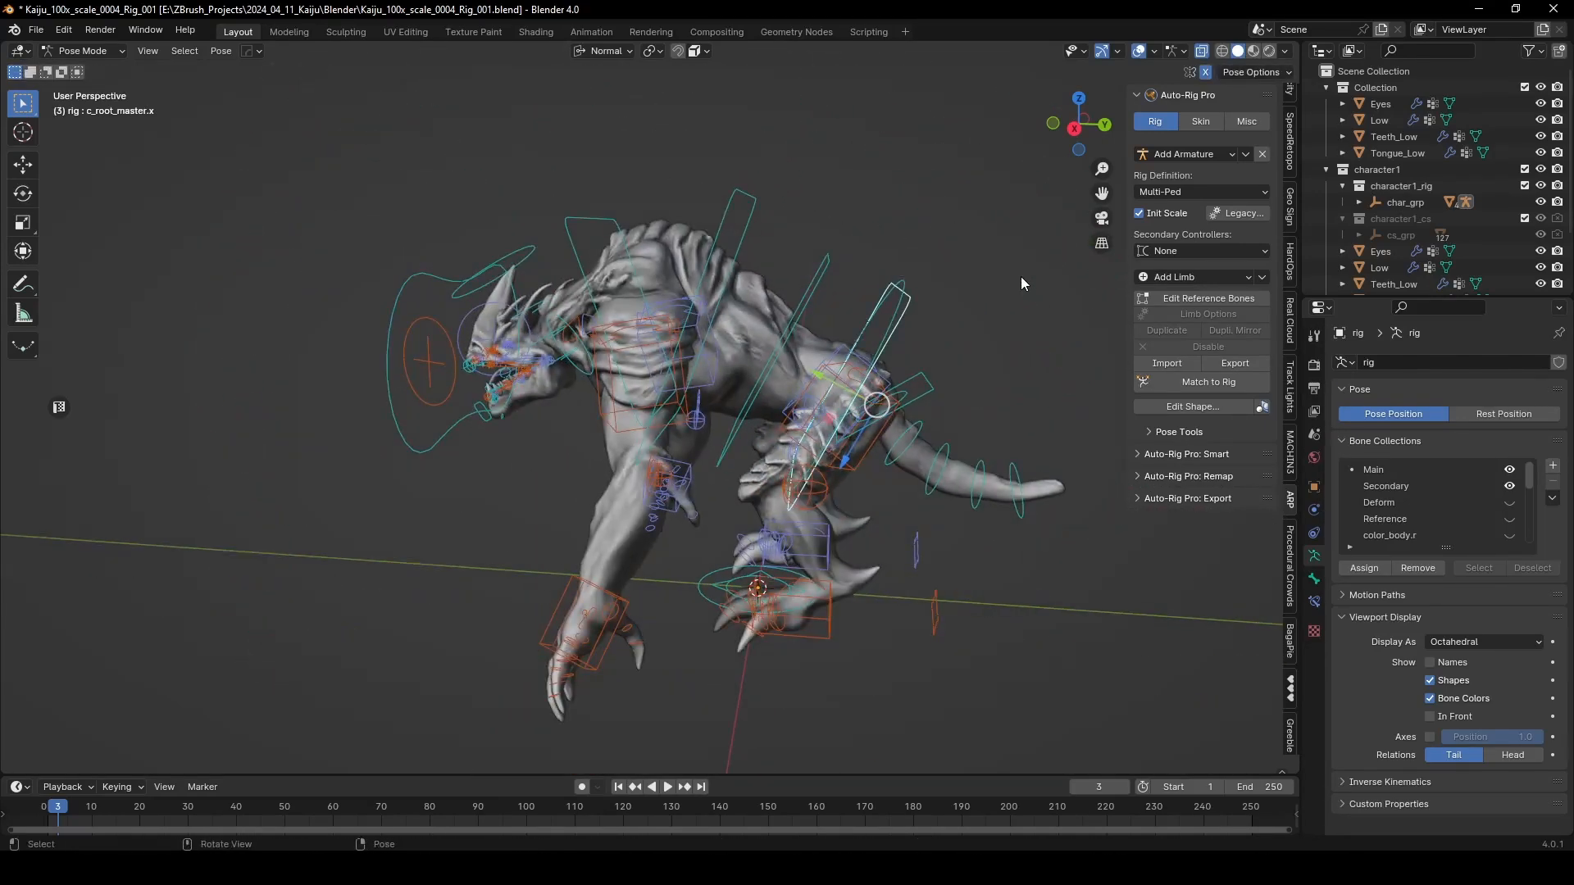
left_click(903, 297)
key("r")
key("r")
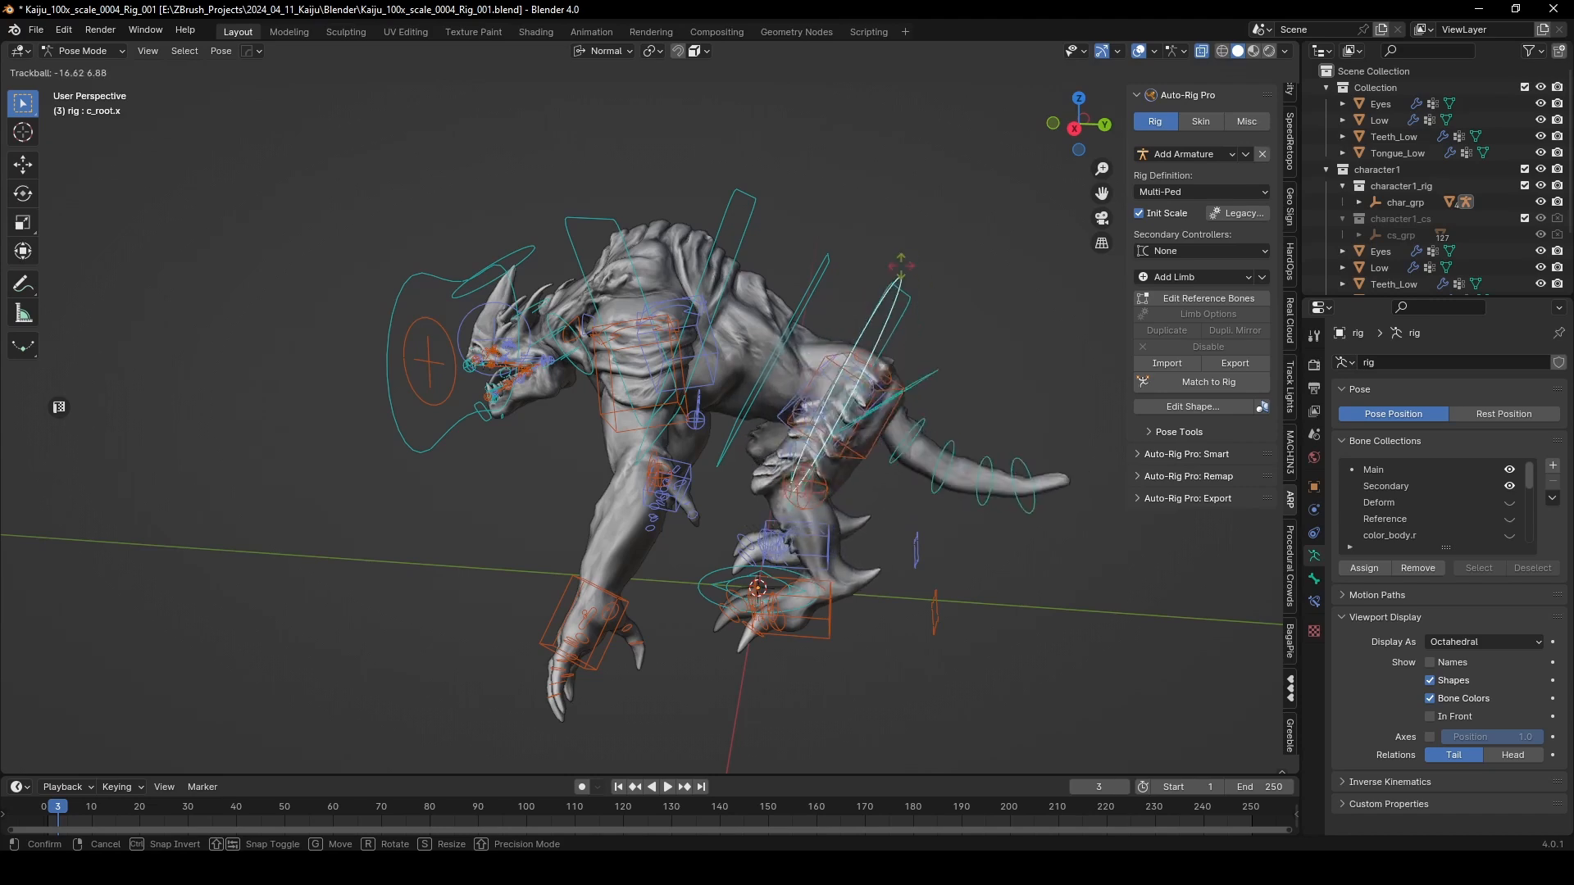
right_click(902, 293)
Step: Switch the viewport back to Material Preview shading and save the file as a new incremental version
mouse_move(778, 365)
middle_mouse_down()
mouse_move(848, 373)
mouse_move(791, 353)
middle_mouse_up()
key("z")
left_click(719, 323)
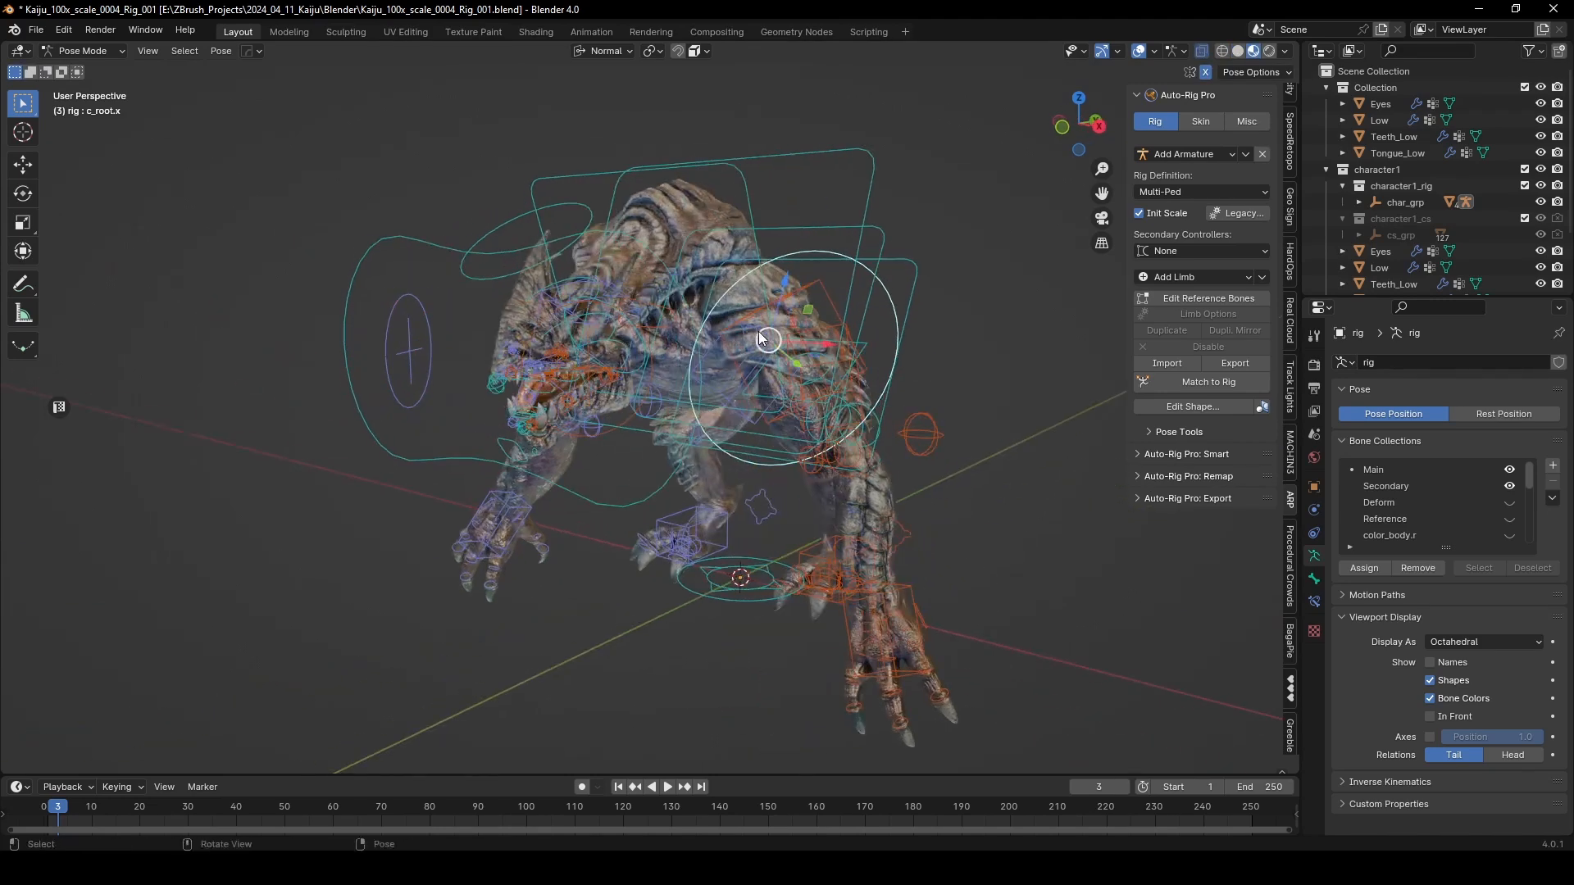
mouse_move(991, 382)
middle_mouse_down()
mouse_move(949, 377)
mouse_move(982, 380)
mouse_move(965, 373)
middle_mouse_up()
key("ctrl+s")
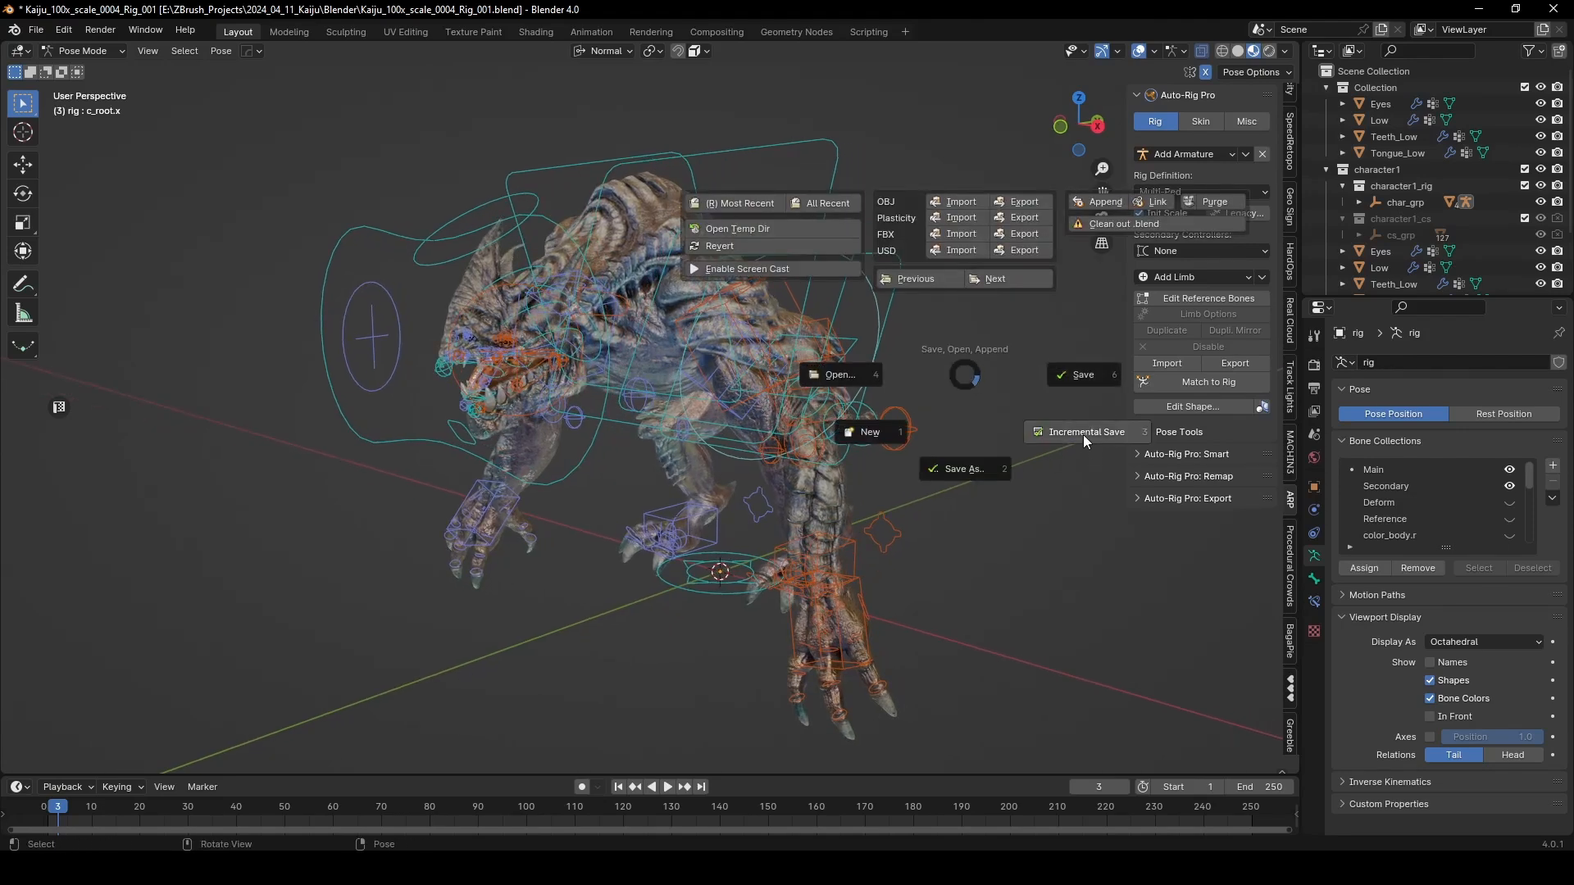
left_click(1041, 489)
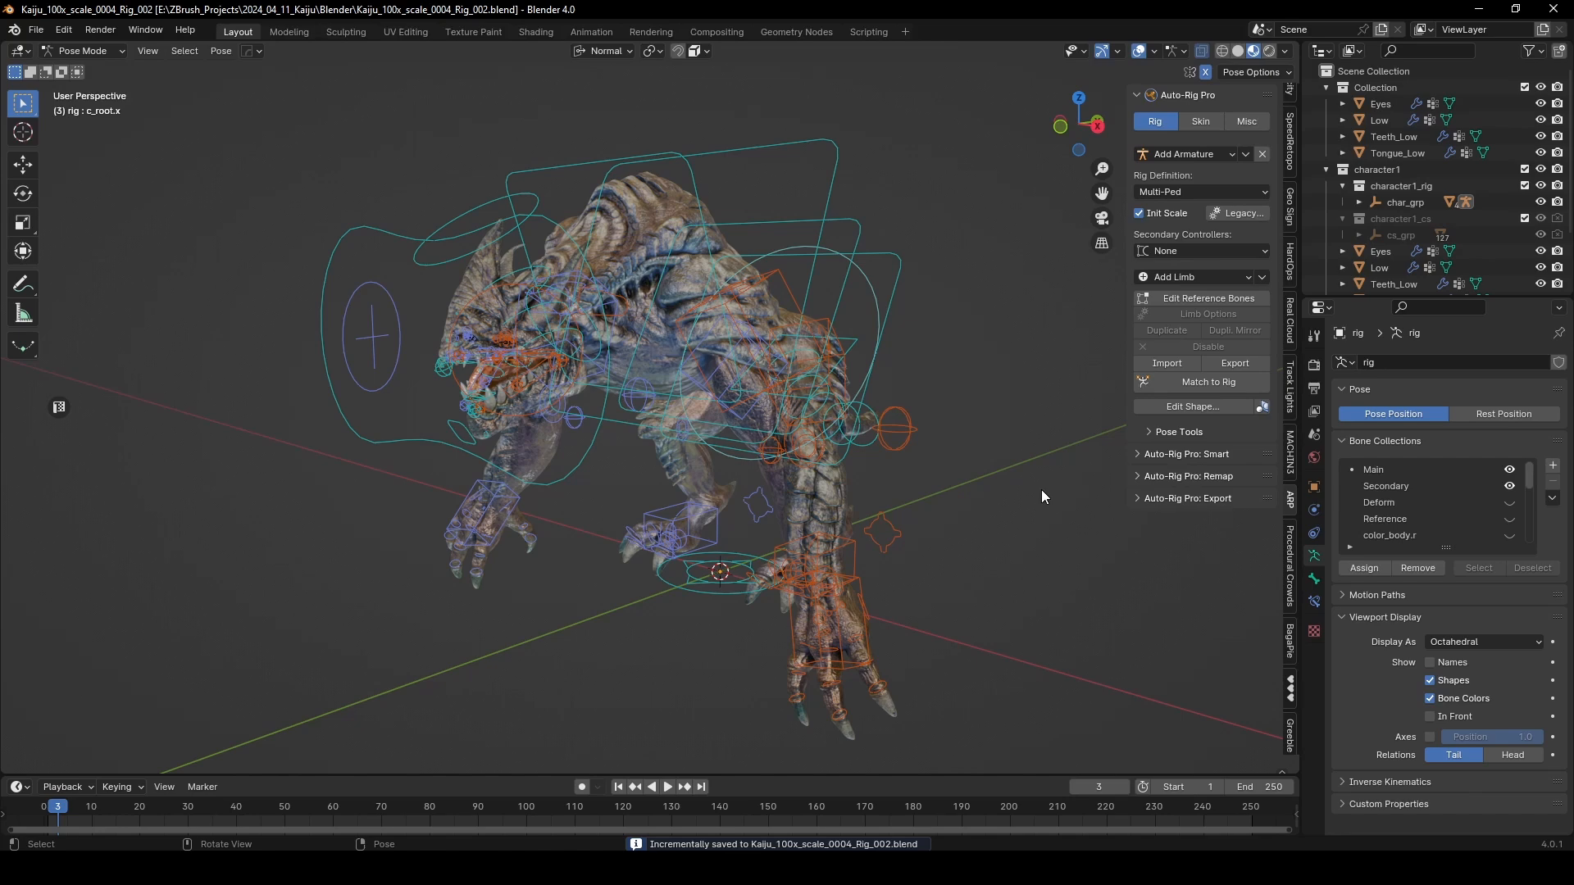
left_click(390, 238)
scroll(410, 234, "up", 2)
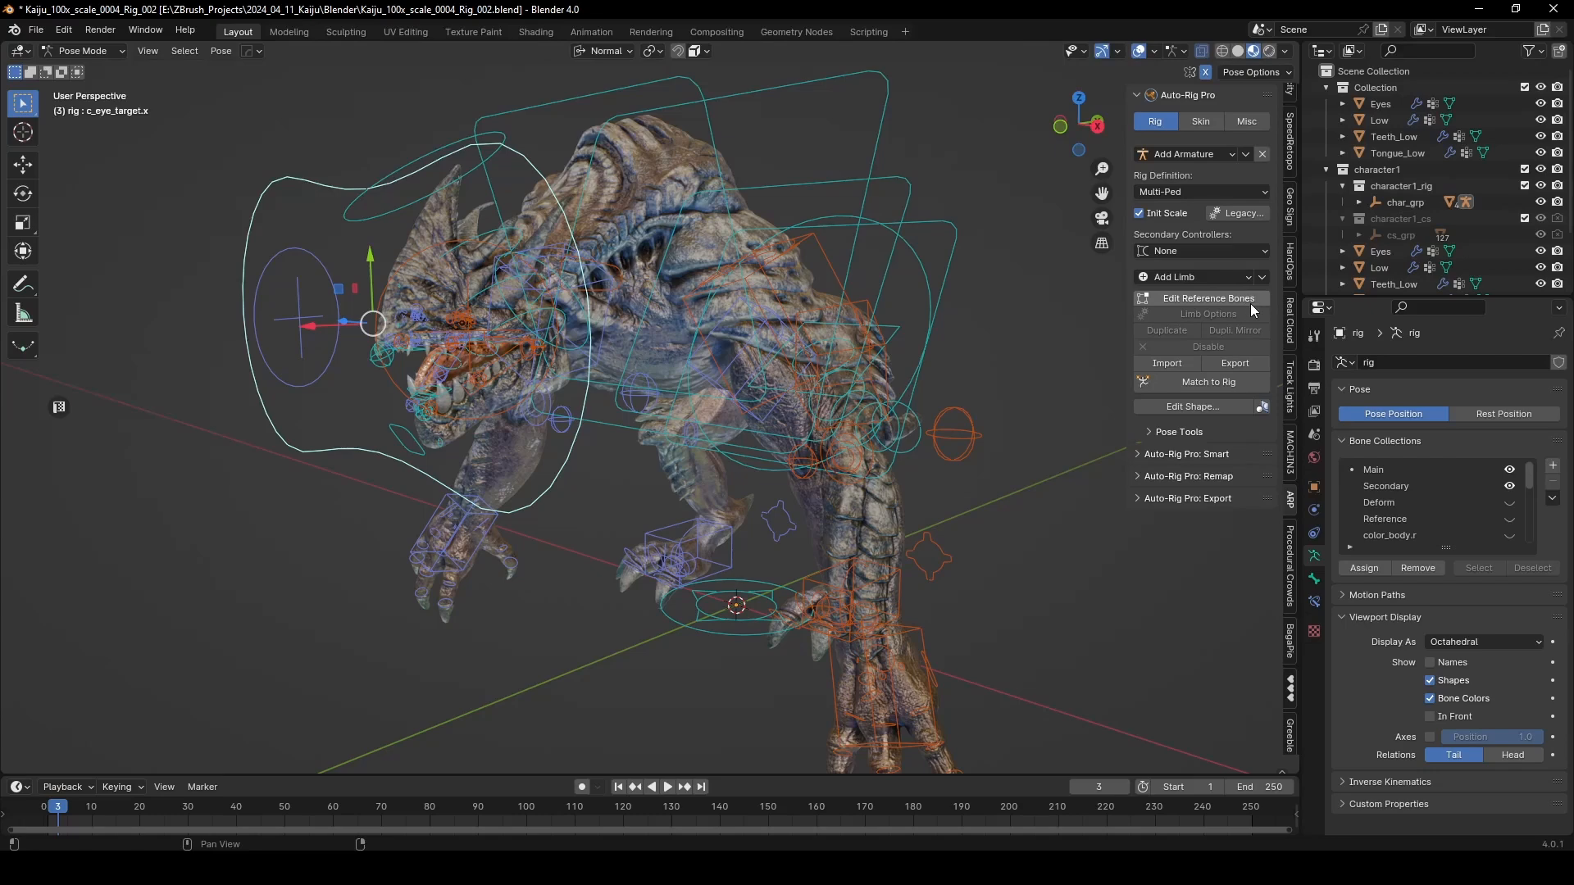
middle_click_drag(1025, 377, 967, 313)
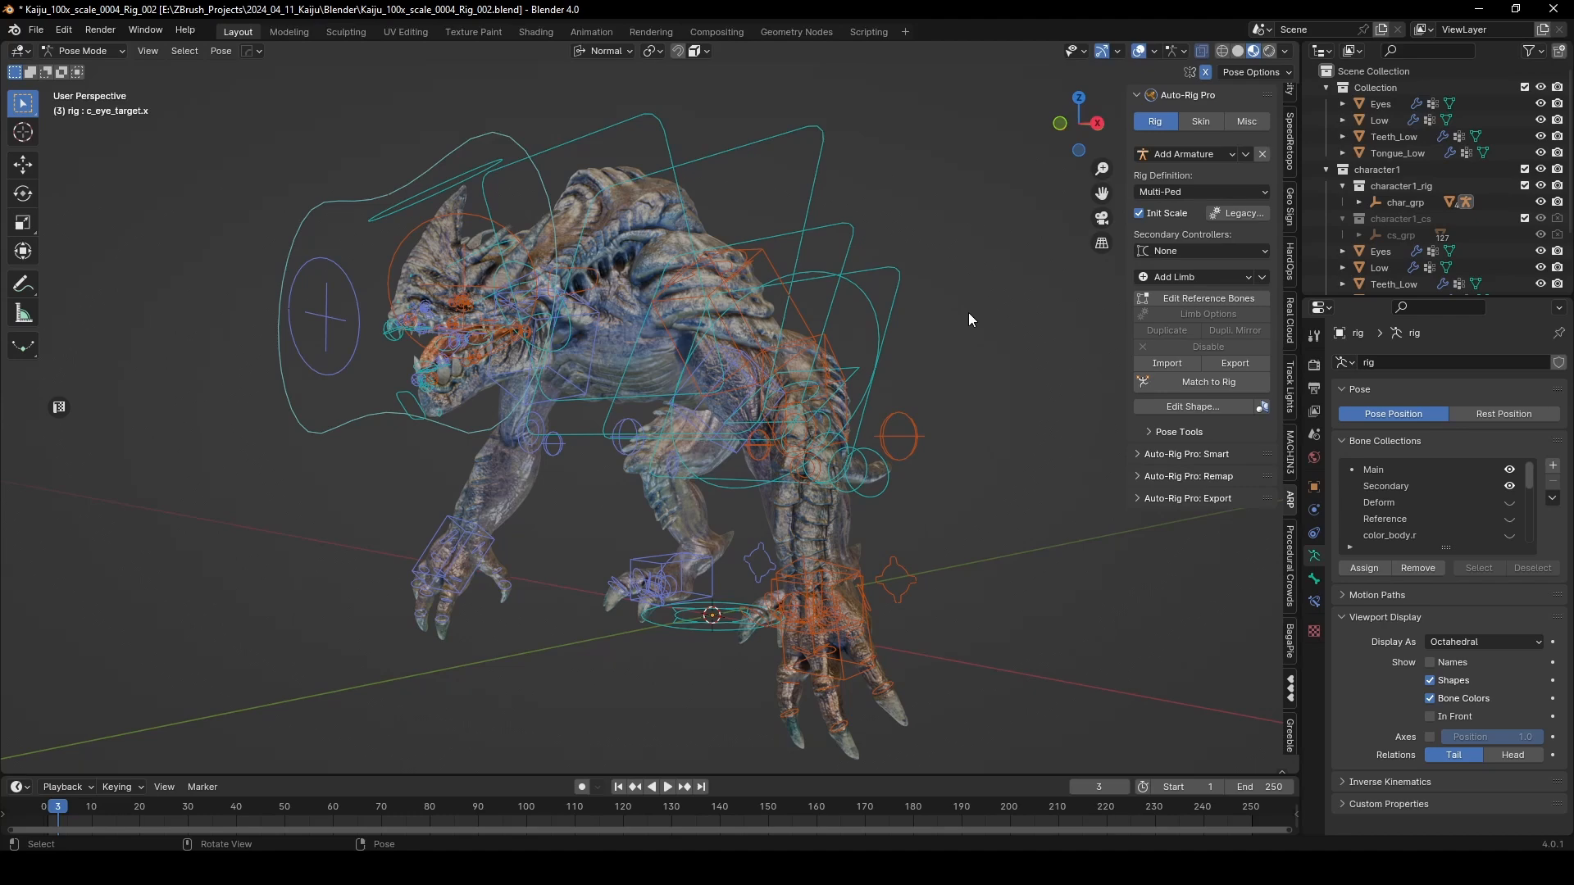
scroll(755, 294, "up", 2)
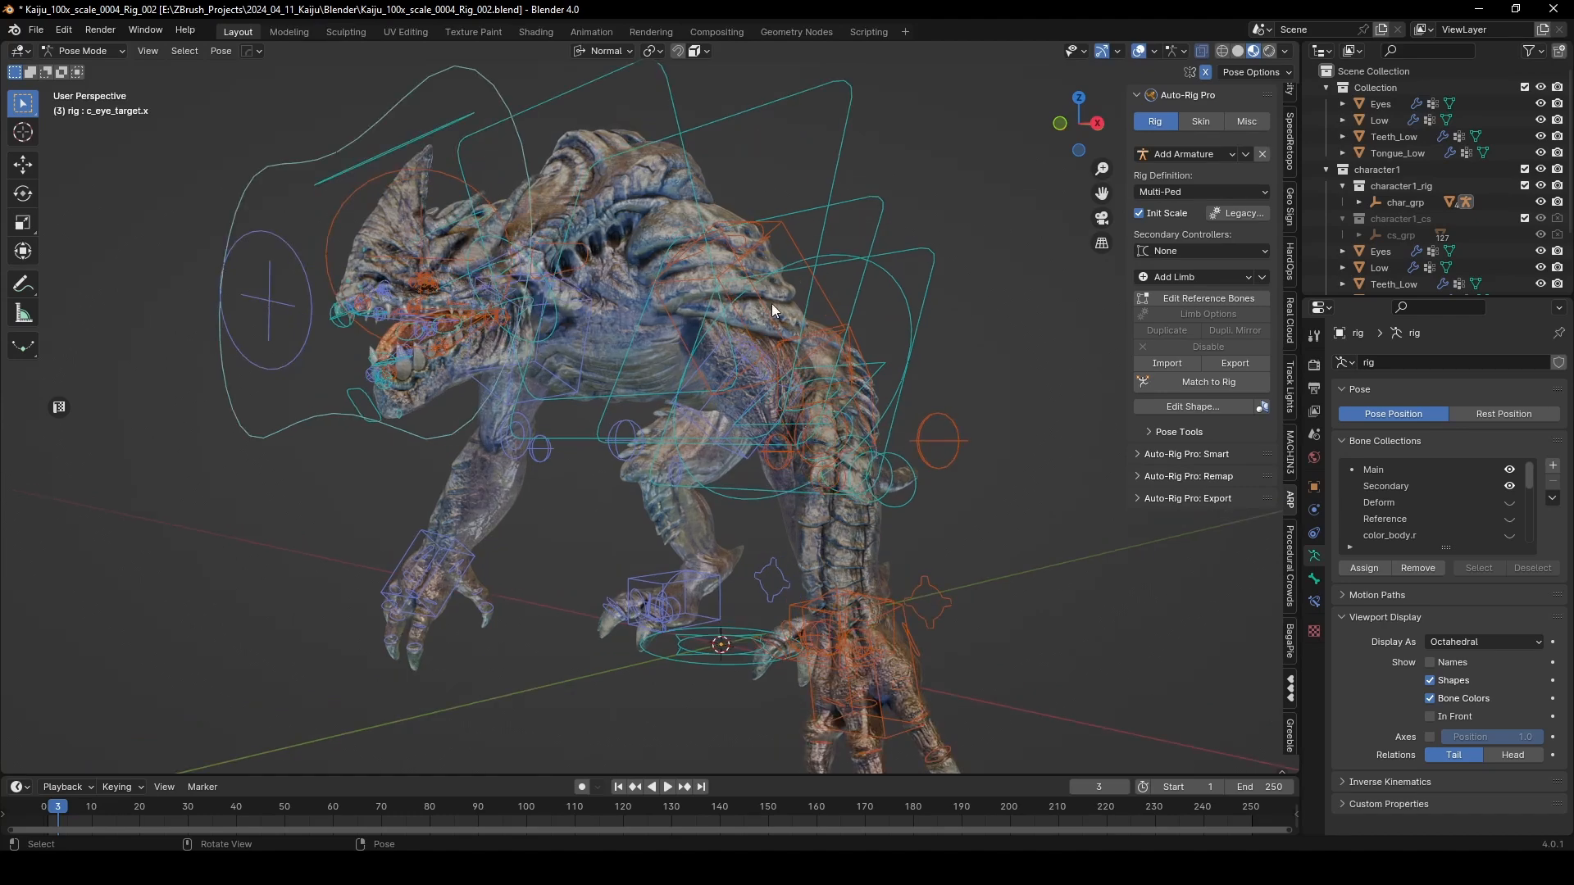
middle_click_drag(771, 307, 698, 424)
scroll(622, 390, "down", 3)
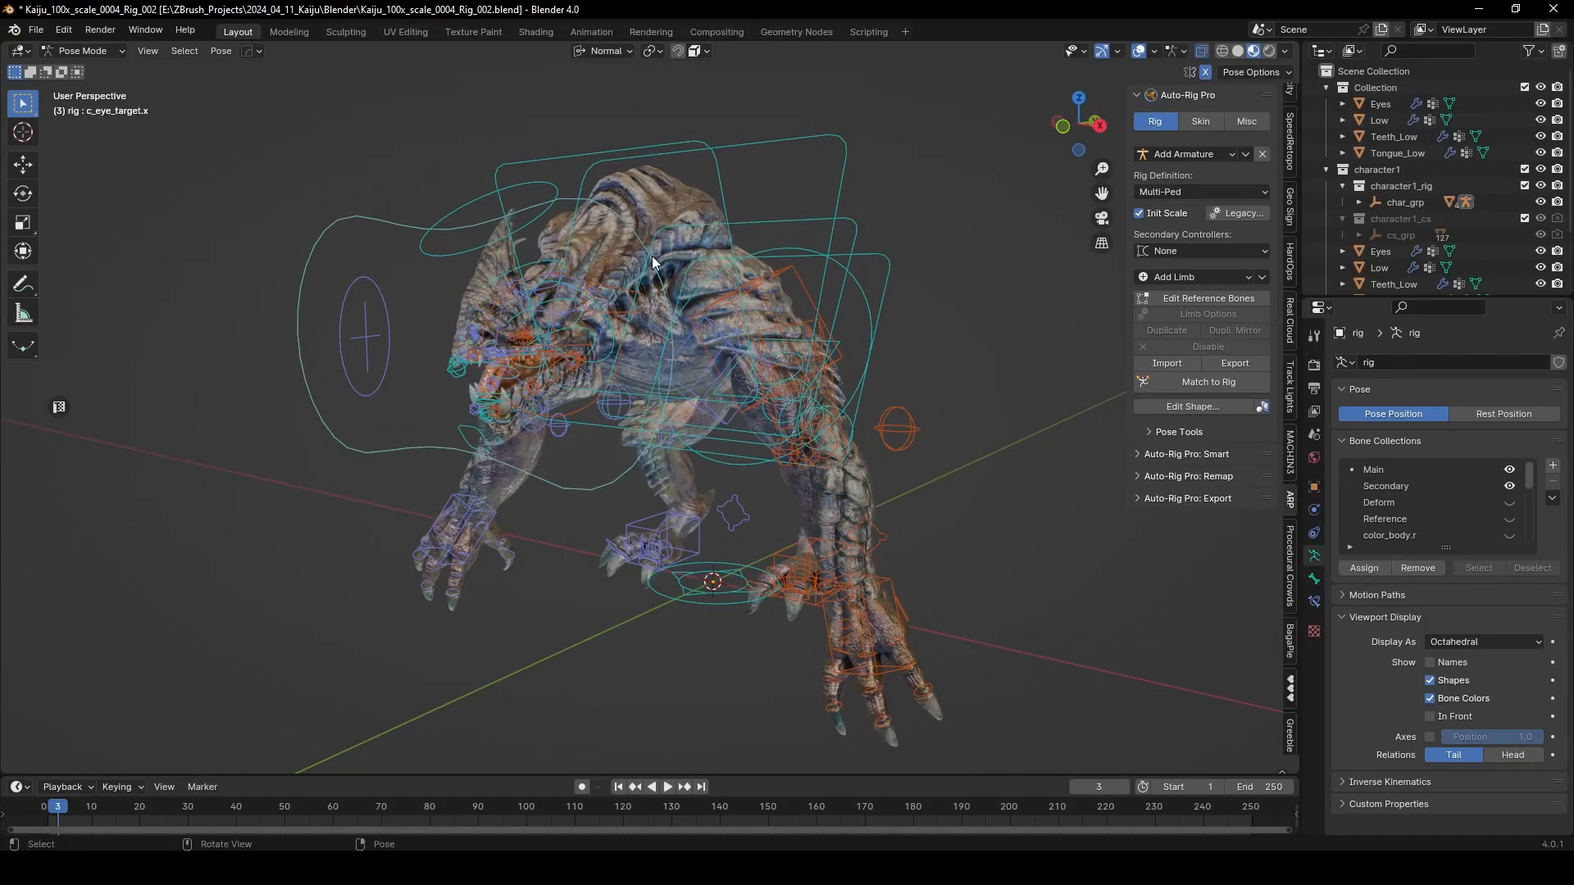
Step: Test the upper lip deformation around the mouth by moving the c_lips_top.l controller
middle_click_drag(653, 263, 388, 357)
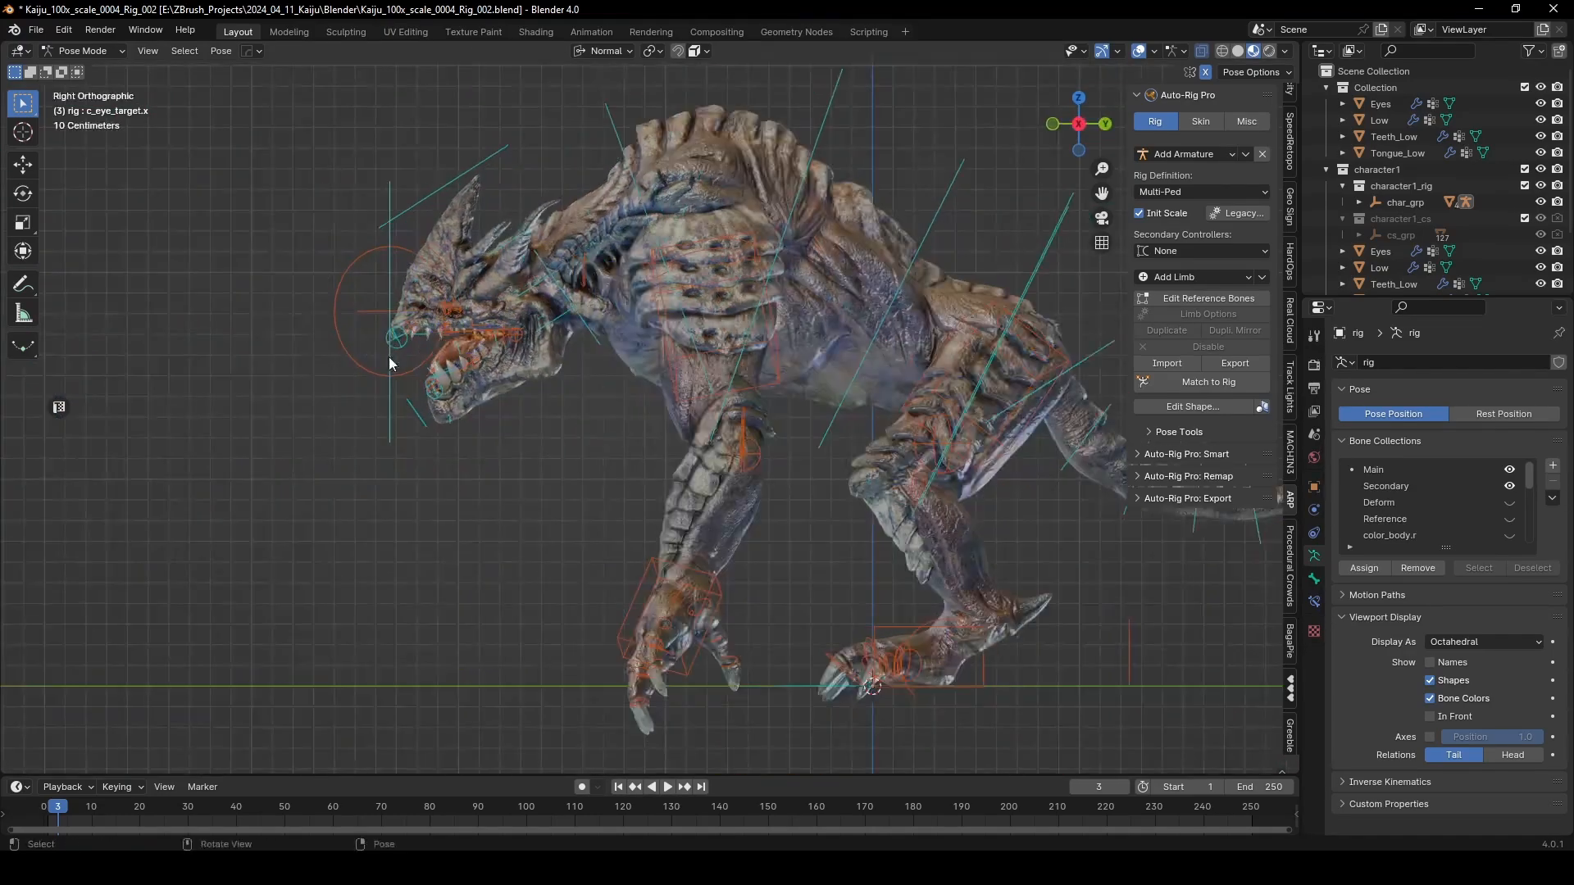
scroll(336, 273, "up", 6)
left_click(387, 243)
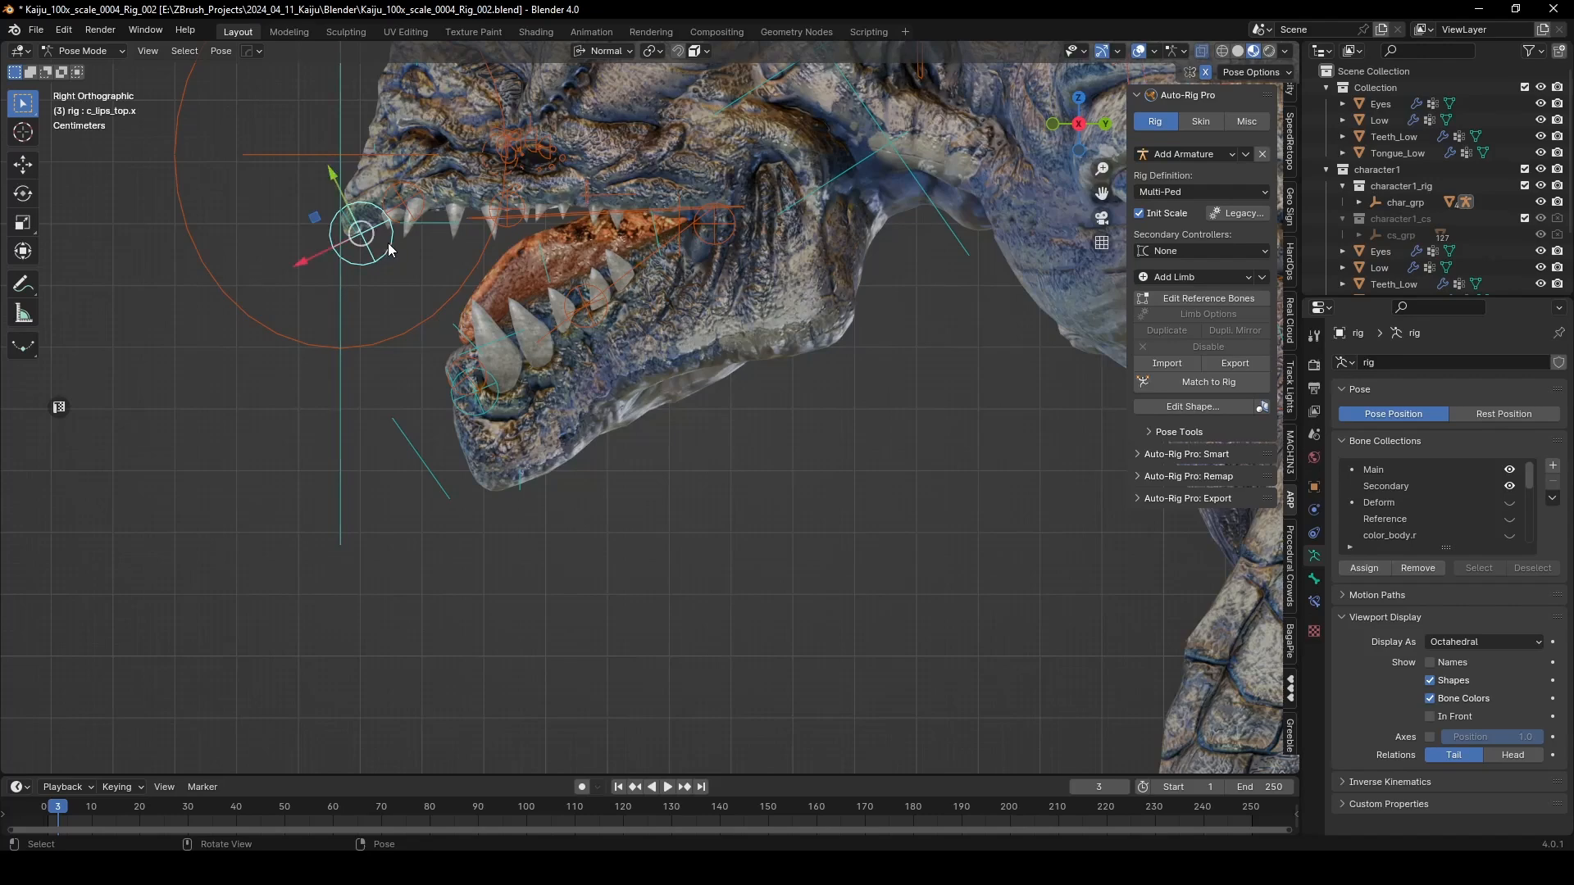
middle_click_drag(386, 243, 474, 243)
left_click(421, 213)
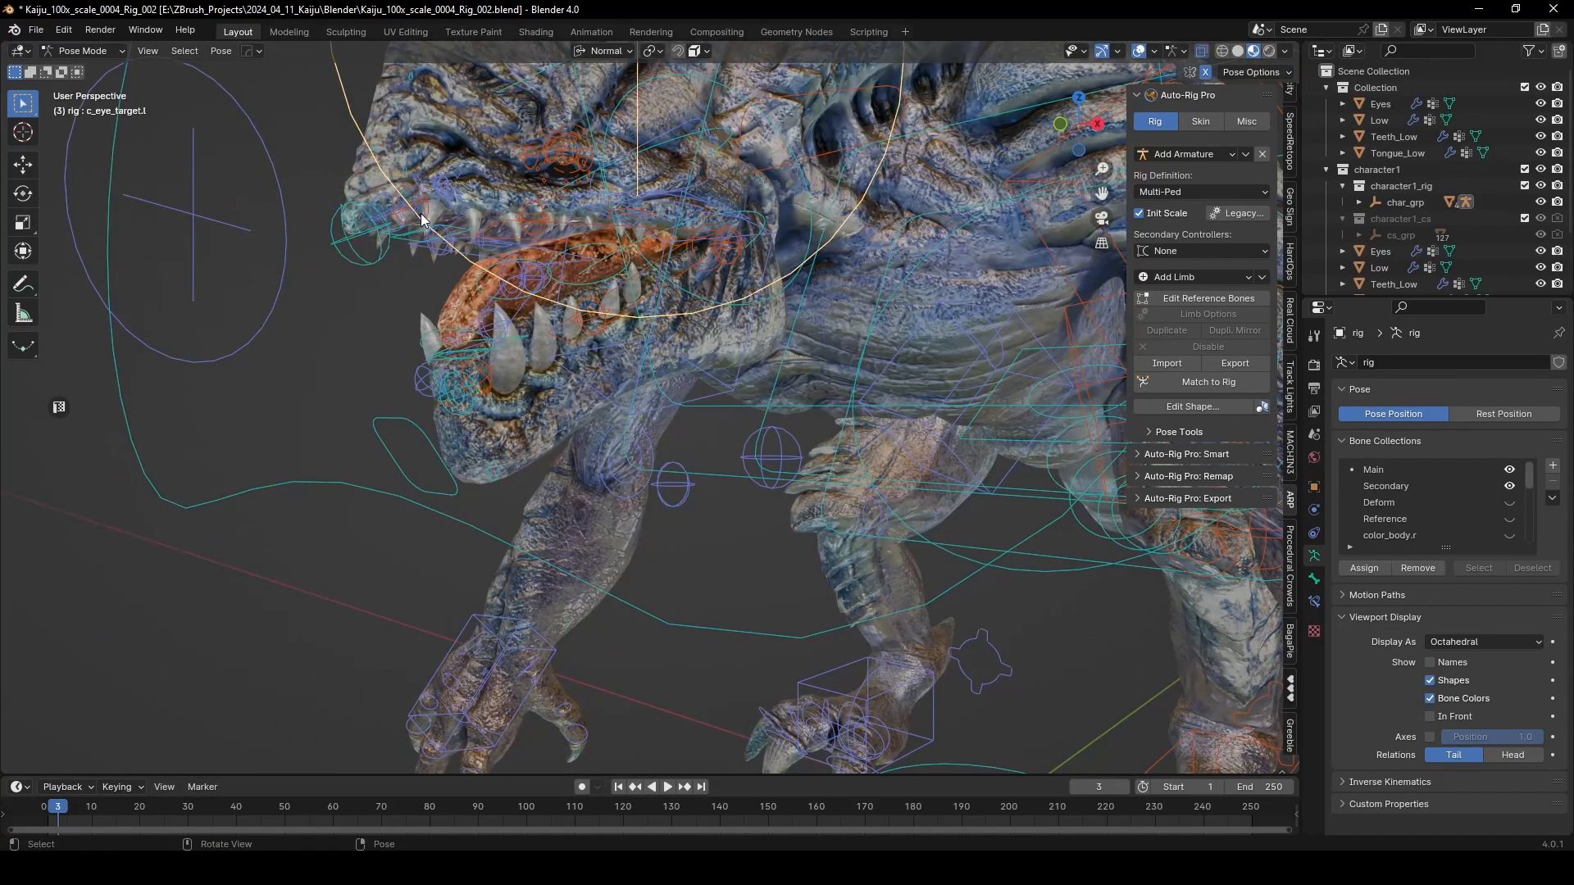
left_click(421, 207)
key("g")
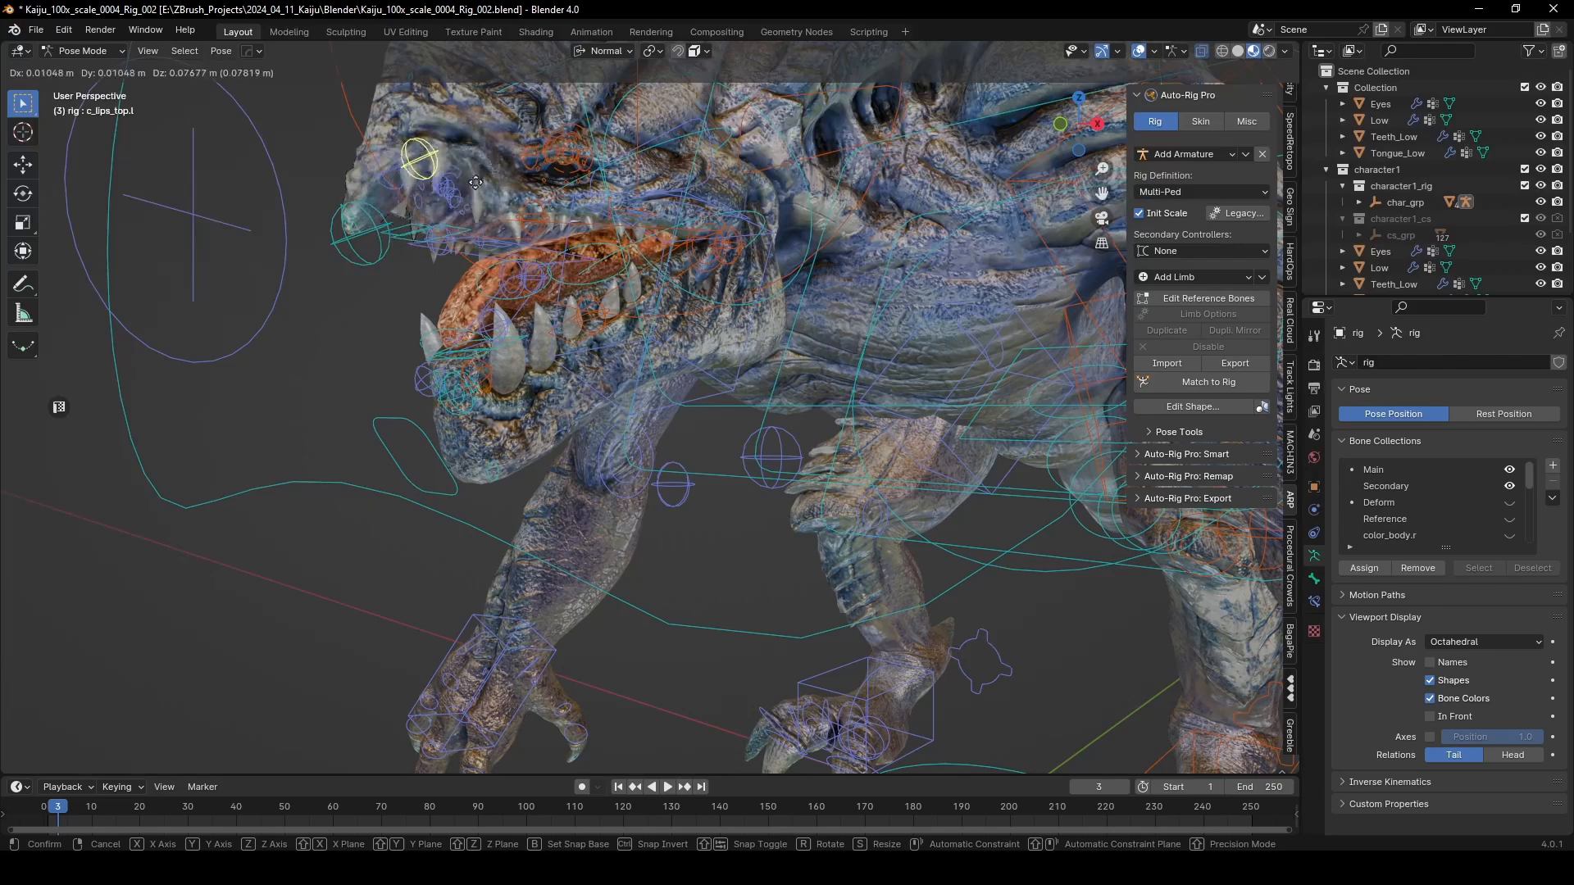
right_click(451, 159)
middle_click_drag(452, 180, 883, 324)
scroll(549, 219, "down", 4)
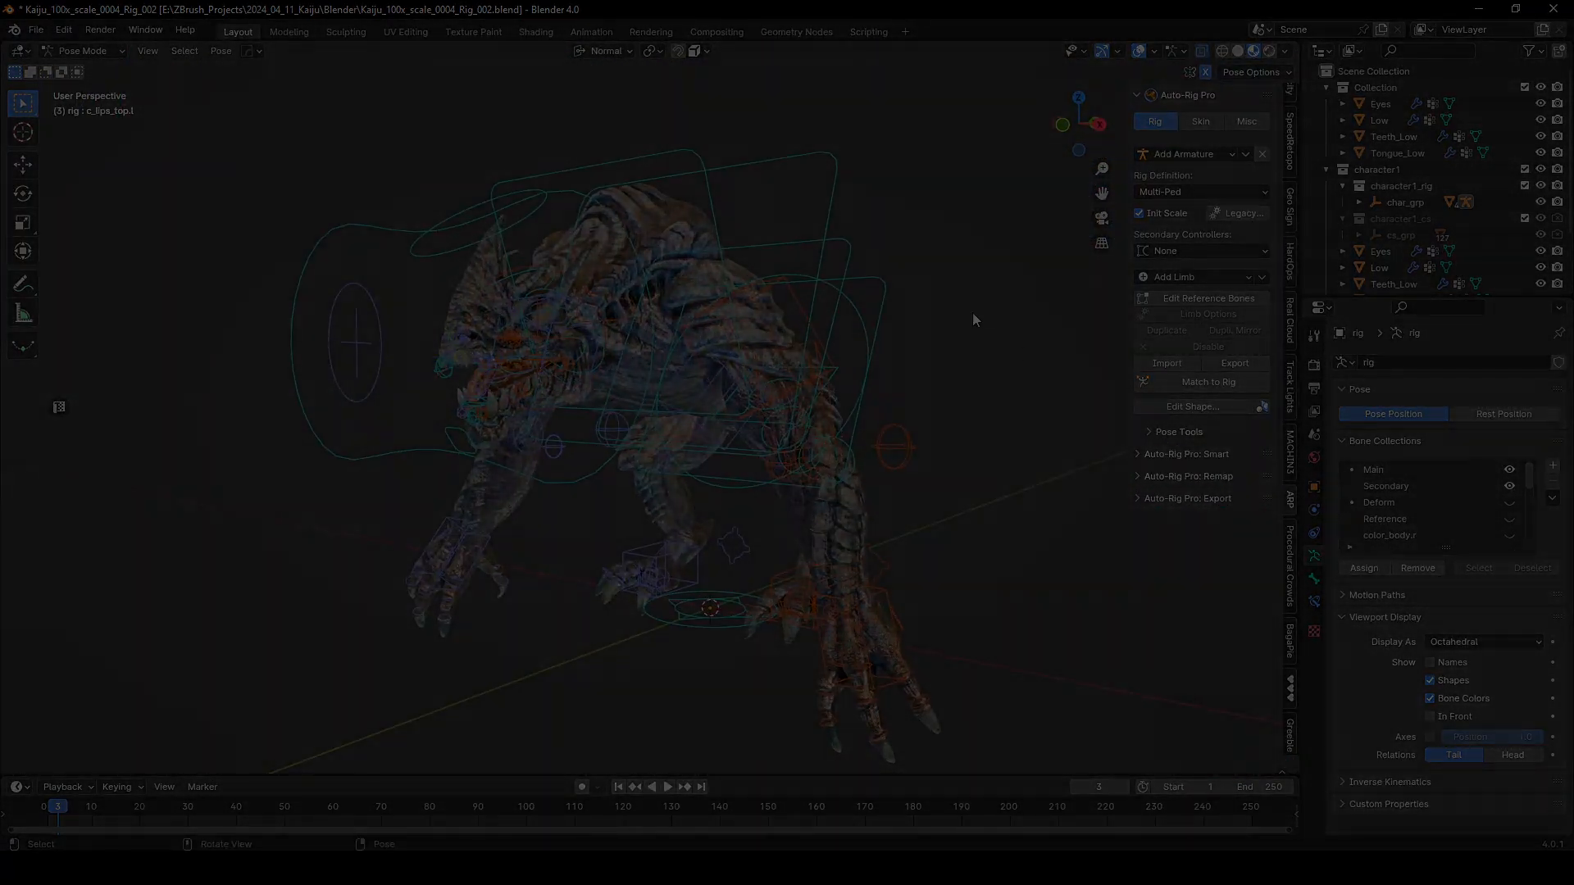